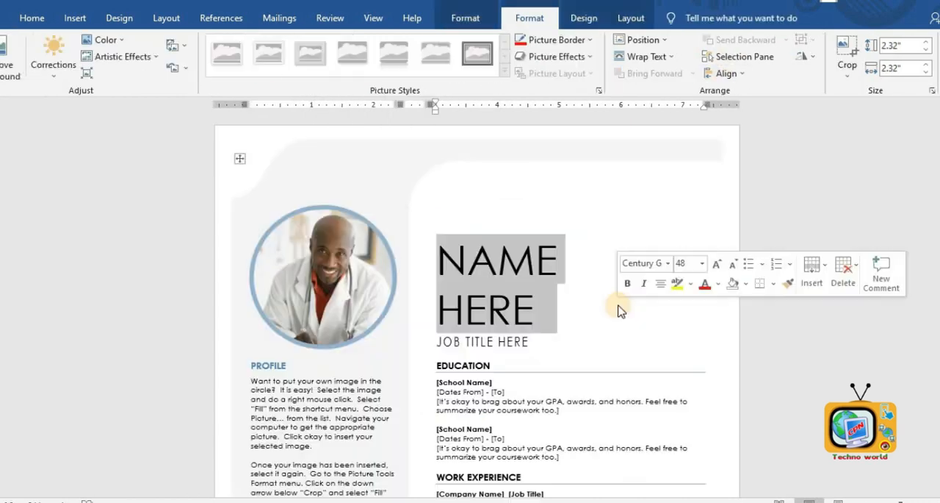
pyautogui.click(619, 304)
pyautogui.scroll(-3, 619, 304)
pyautogui.scroll(-3, 619, 304)
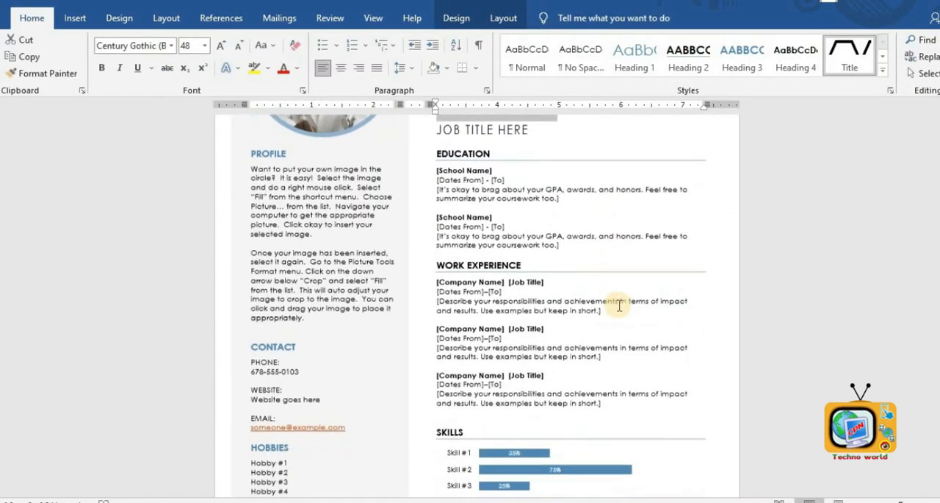
pyautogui.scroll(4, 617, 301)
pyautogui.scroll(3, 619, 306)
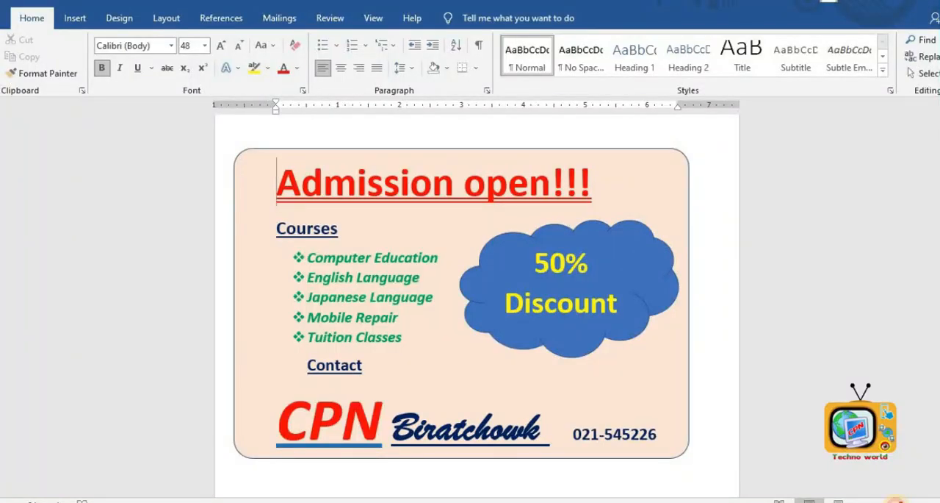
pyautogui.moveTo(896, 501); pyautogui.dragTo(892, 501)
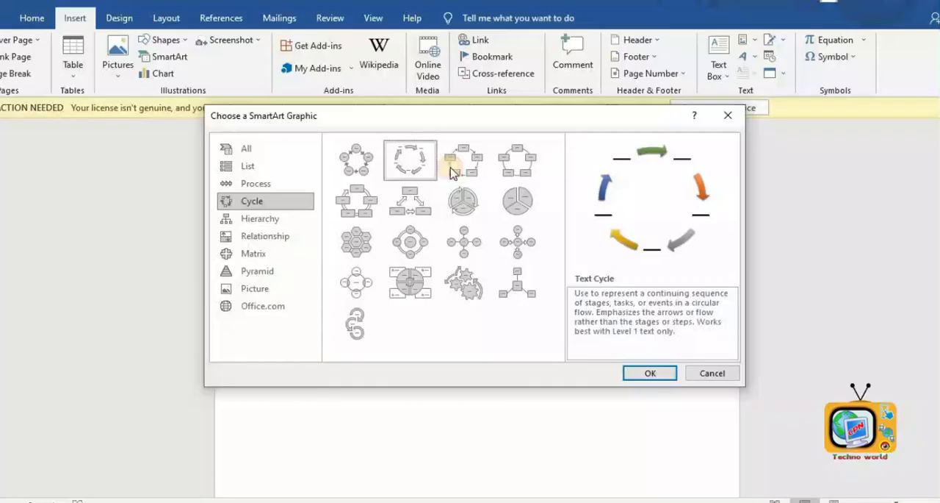
# - Recolor the SmartArt cycle graphic and apply a 3-D SmartArt style to it
pyautogui.click(656, 371)
pyautogui.click(516, 61)
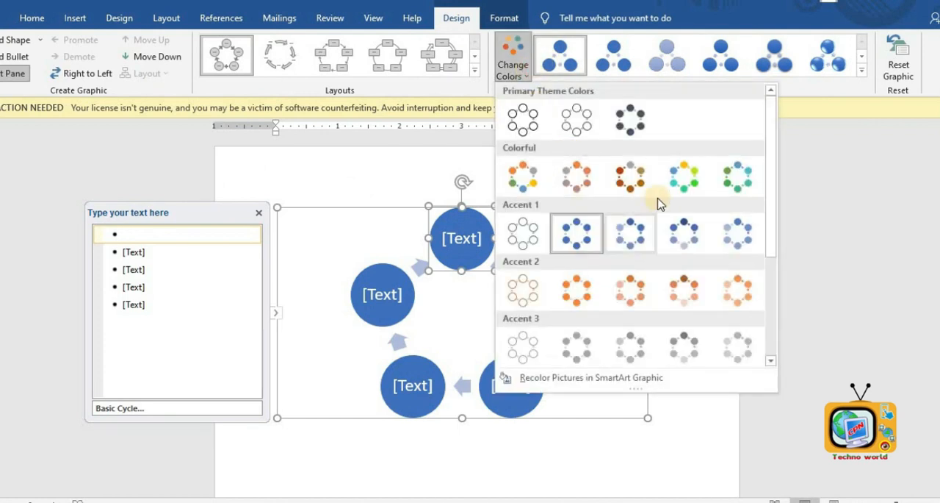
pyautogui.click(672, 184)
pyautogui.click(828, 57)
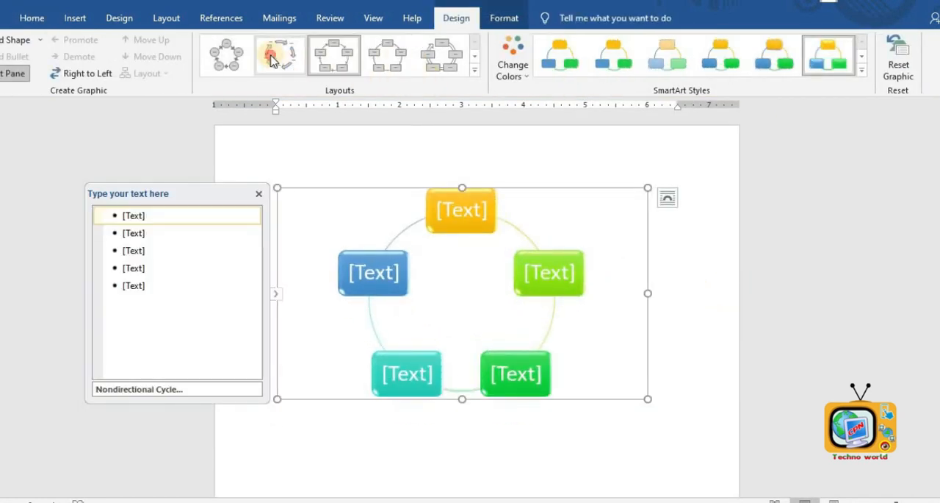
# - Switch the SmartArt layout through Continuous Cycle and Radial Venn options, then delete the graphic
pyautogui.click(434, 69)
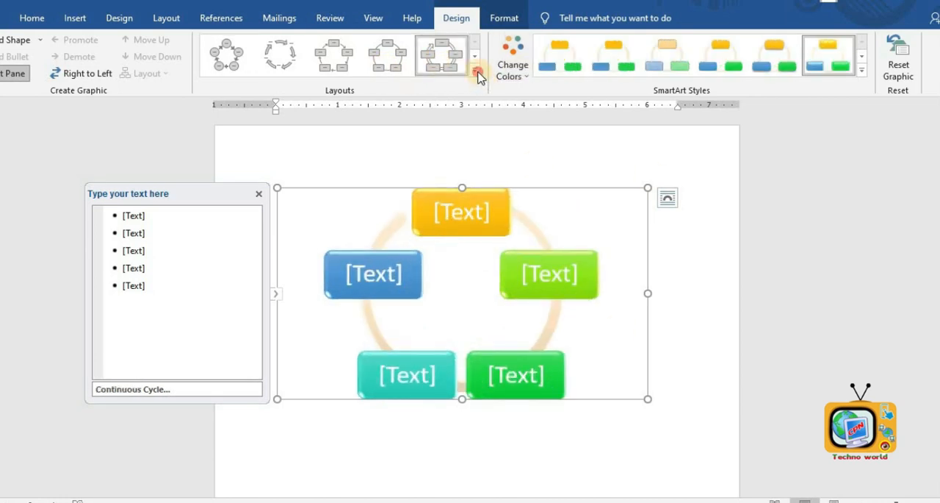
pyautogui.click(475, 71)
pyautogui.click(325, 133)
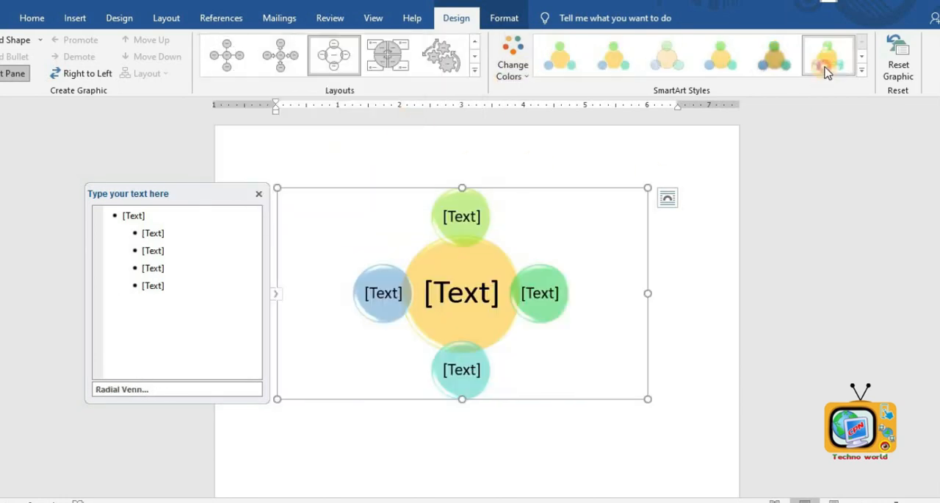
pyautogui.click(443, 58)
pyautogui.click(653, 273)
pyautogui.click(457, 366)
pyautogui.press('Delete')
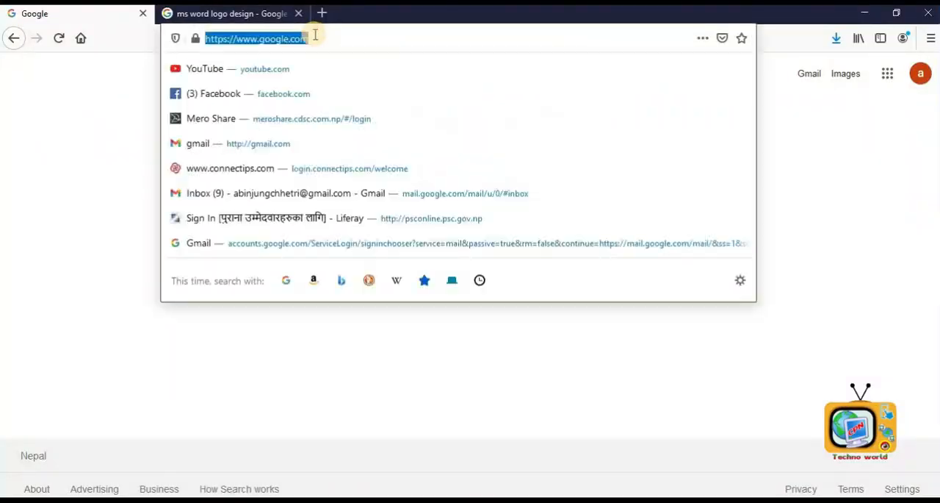
# - Switch to the browser, search YouTube for cpn techno world and open the CPN Techno World channel
pyautogui.click(330, 68)
pyautogui.click(379, 70)
pyautogui.write('cpn techno world')
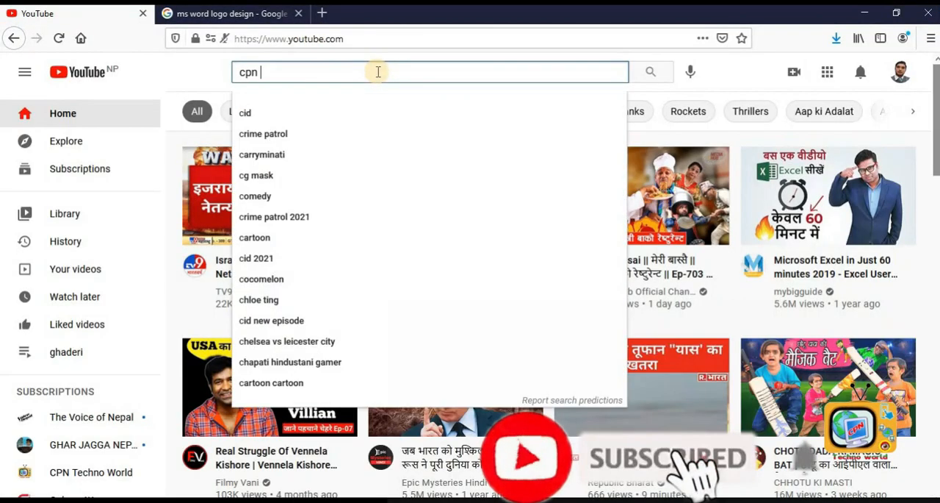
pyautogui.press('Return')
pyautogui.click(903, 183)
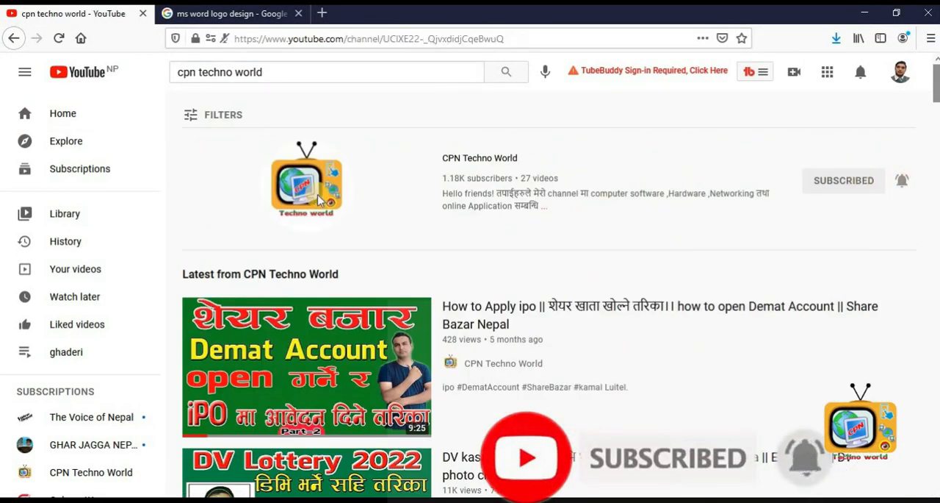
pyautogui.click(845, 254)
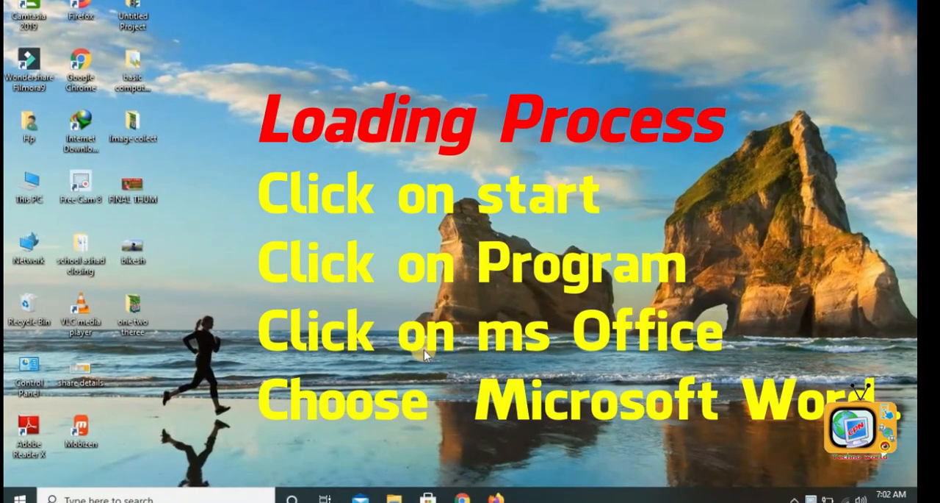
# - Launch Word by searching for winword in the Start menu
pyautogui.click(21, 497)
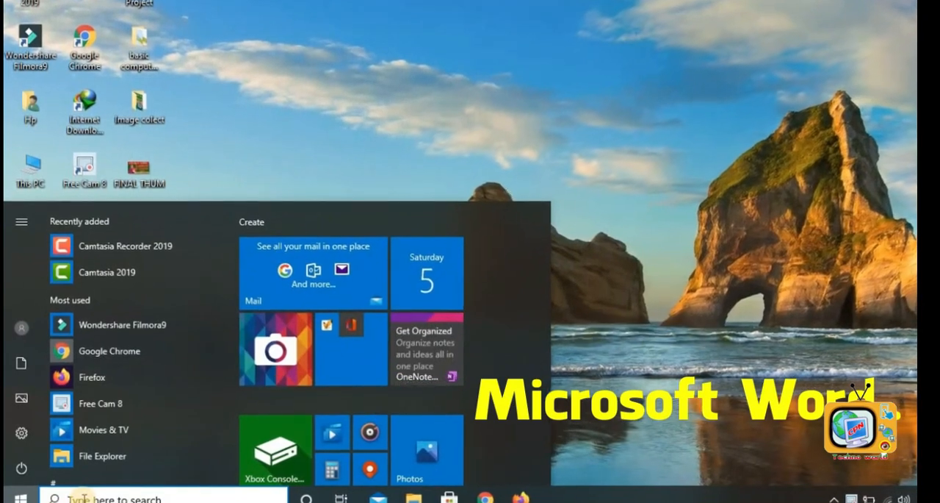
pyautogui.write('word')
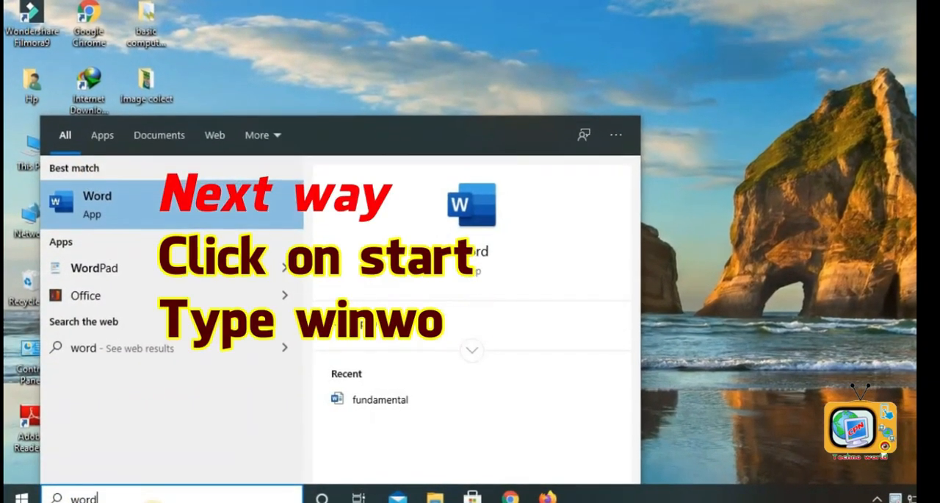
pyautogui.hotkey('ctrl', 'a')
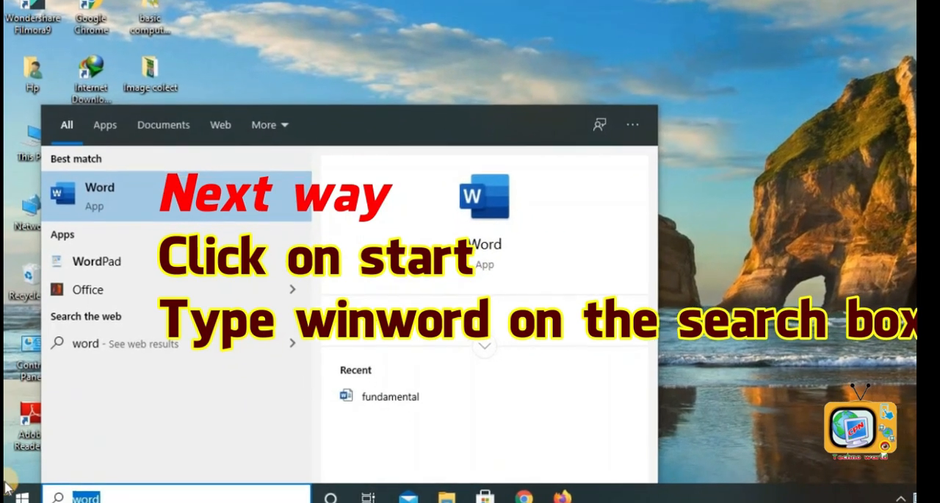
pyautogui.write('winword')
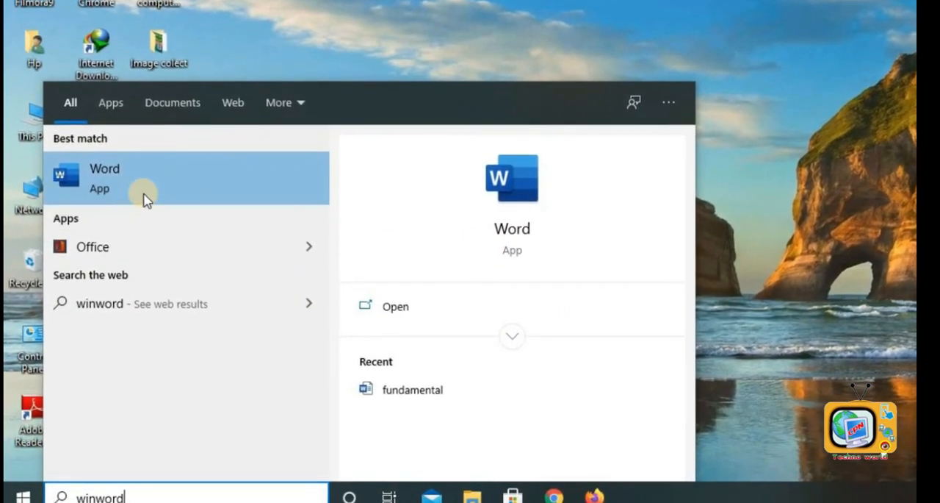
pyautogui.press('Return')
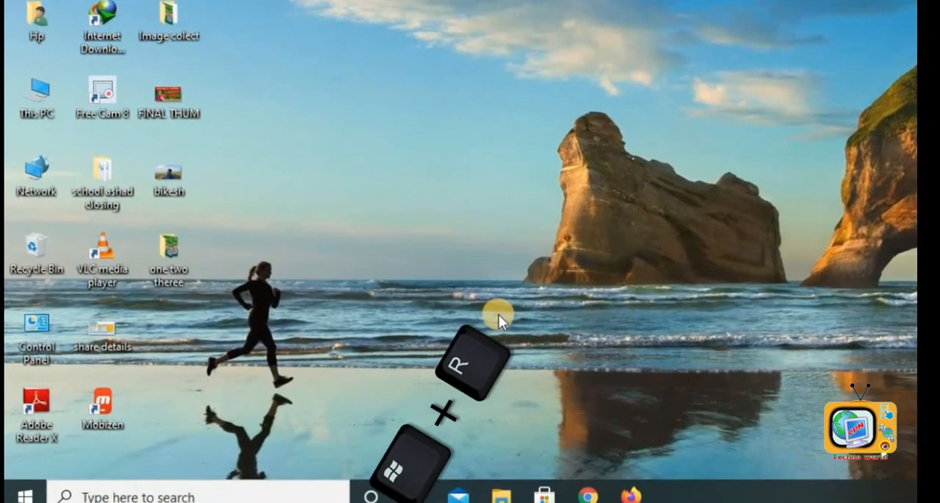
# - Launch Word by running winword from the Run dialog
pyautogui.press('super+r')
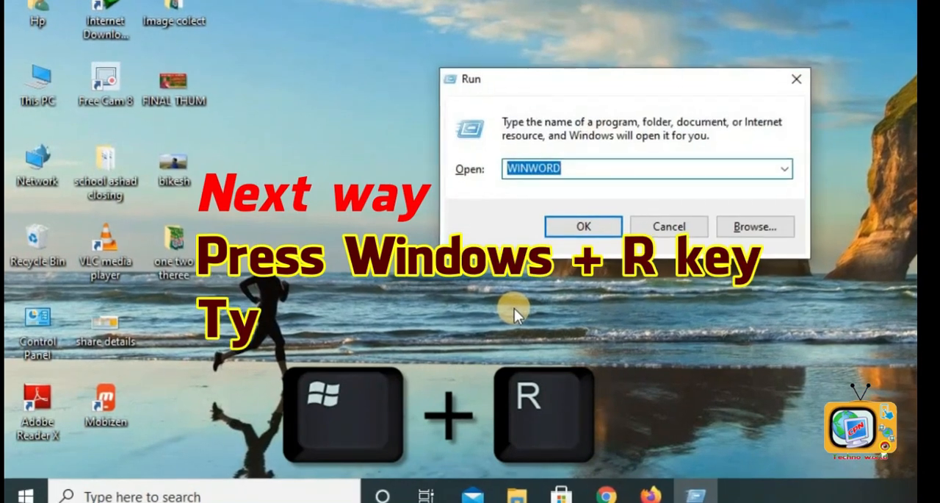
pyautogui.moveTo(631, 76); pyautogui.dragTo(193, 323)
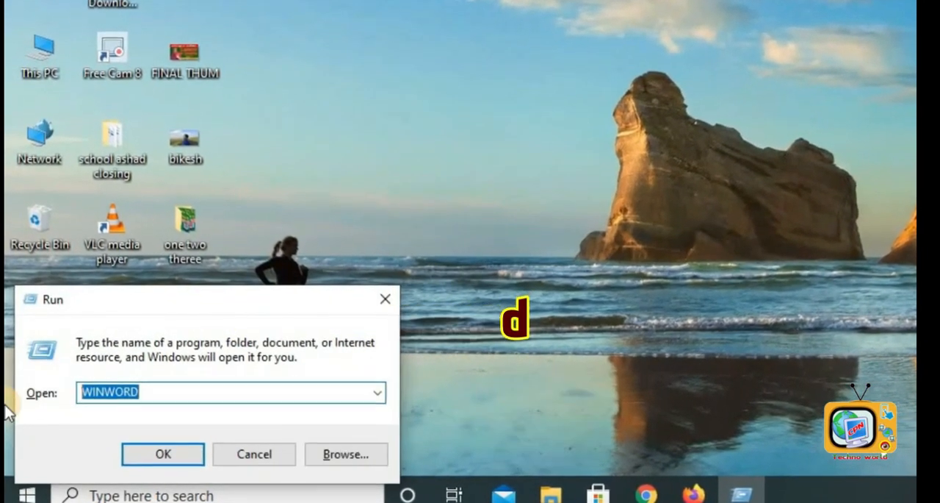
pyautogui.write('winword')
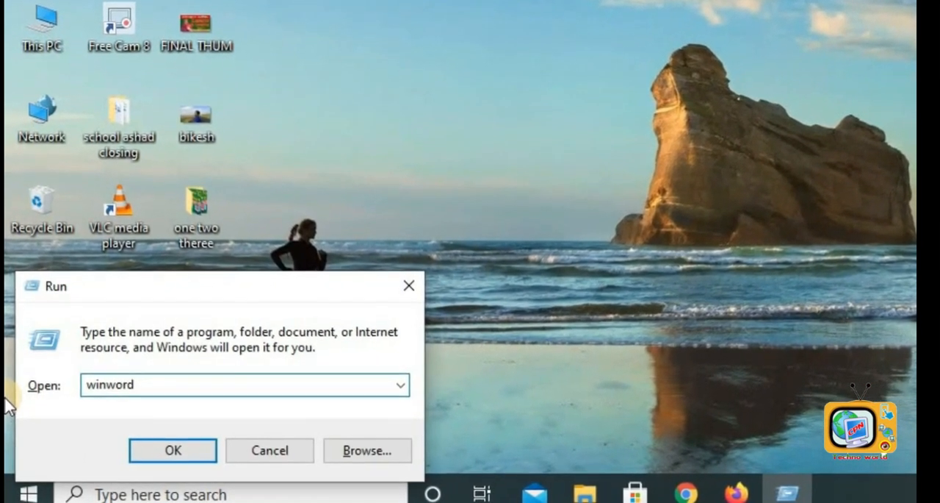
pyautogui.press('Return')
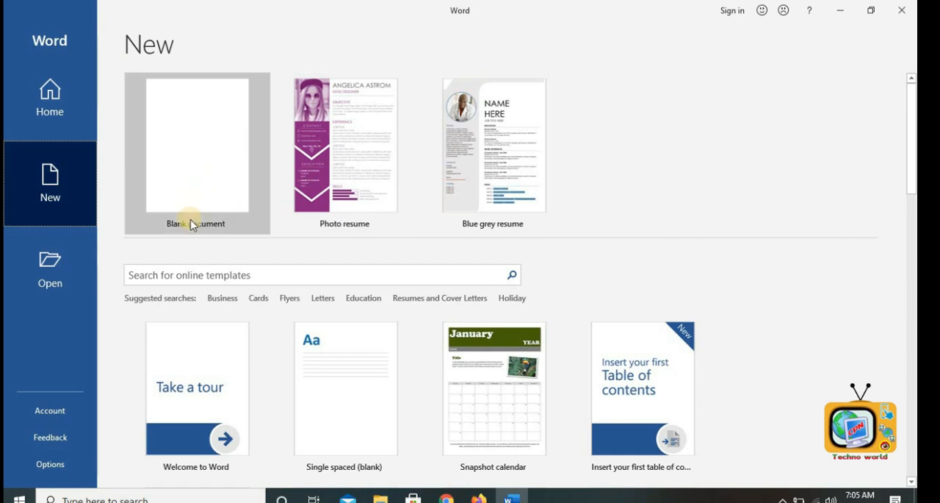
# - Create a blank document and show the Home commands
pyautogui.click(206, 174)
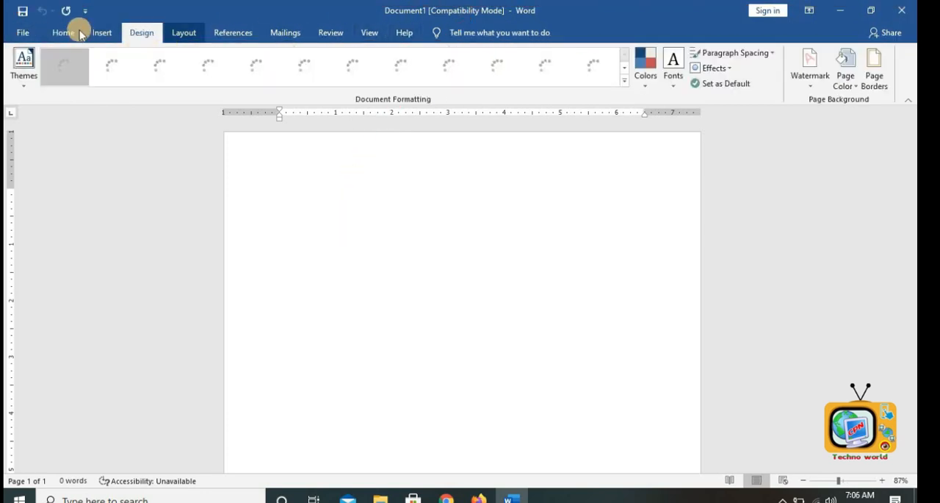
pyautogui.click(72, 36)
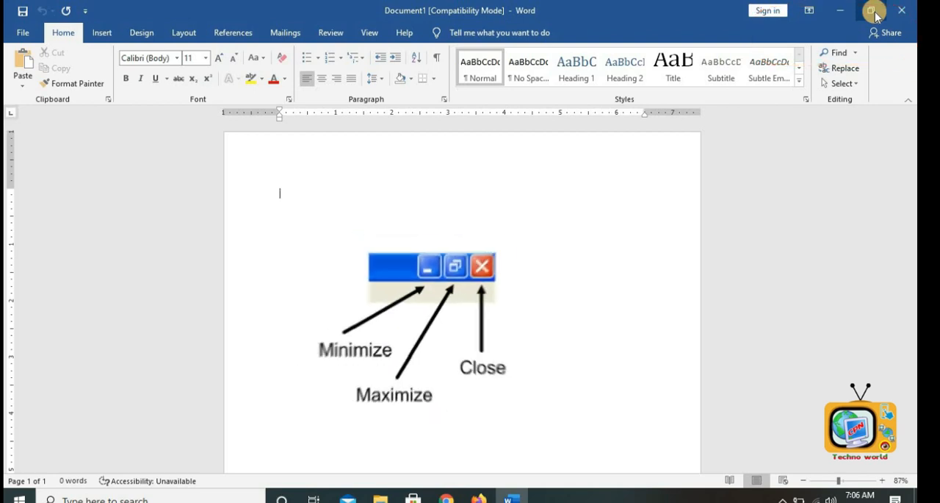
# - Restore the Word window down and maximize it again
pyautogui.click(875, 14)
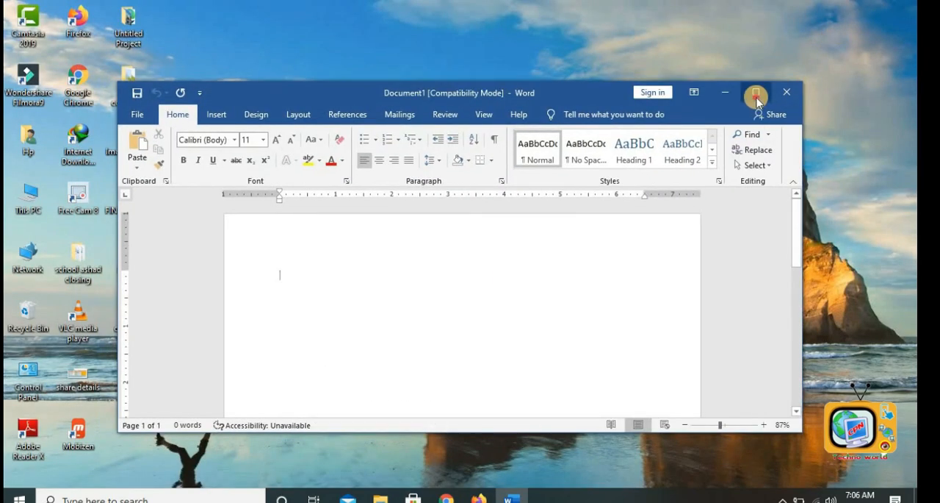
pyautogui.click(757, 94)
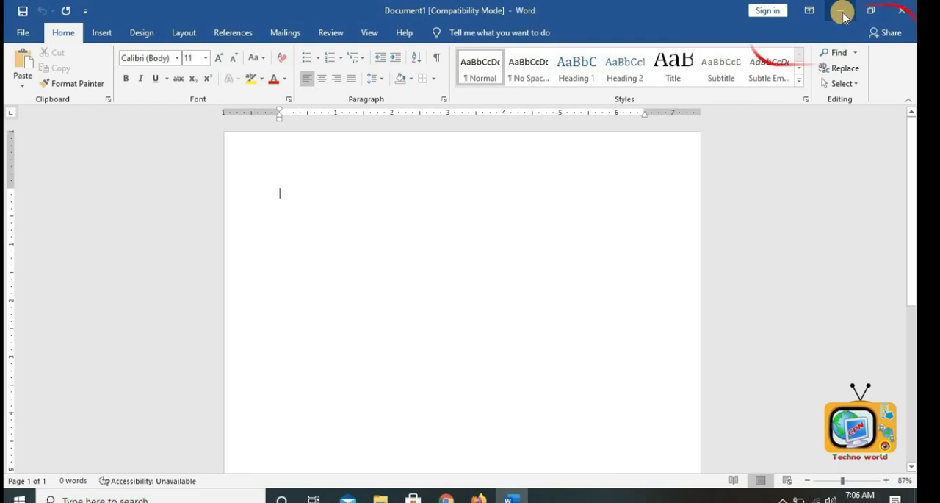
# - Minimize the Word window and bring it back from the taskbar
pyautogui.click(841, 11)
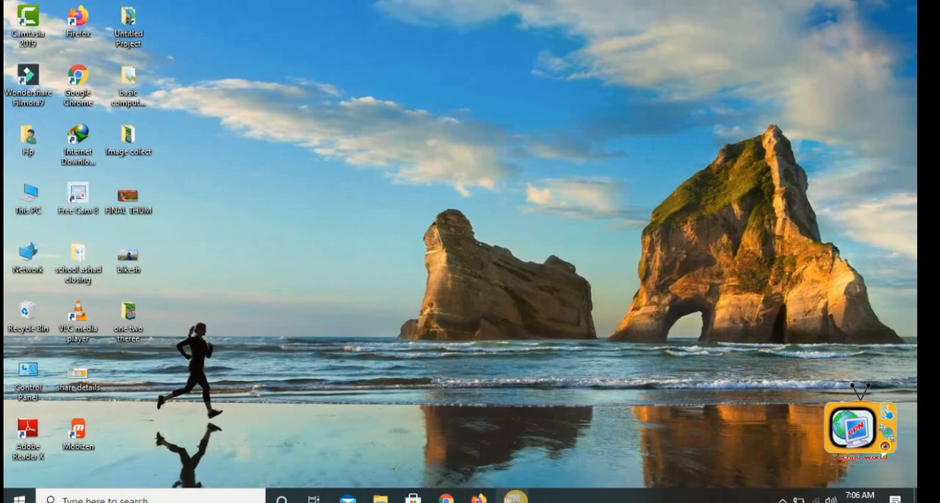
pyautogui.click(516, 500)
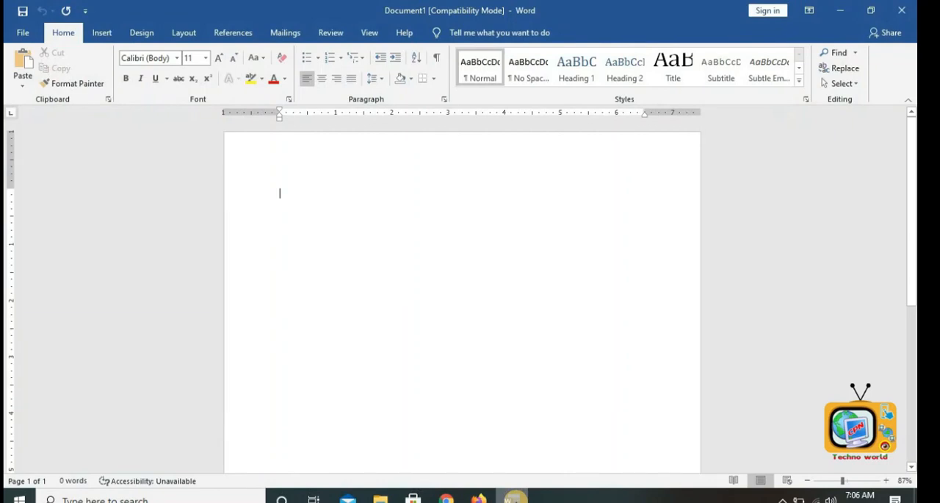
# - Try the ribbon display options, showing tabs only and then restoring tabs and commands
pyautogui.click(808, 12)
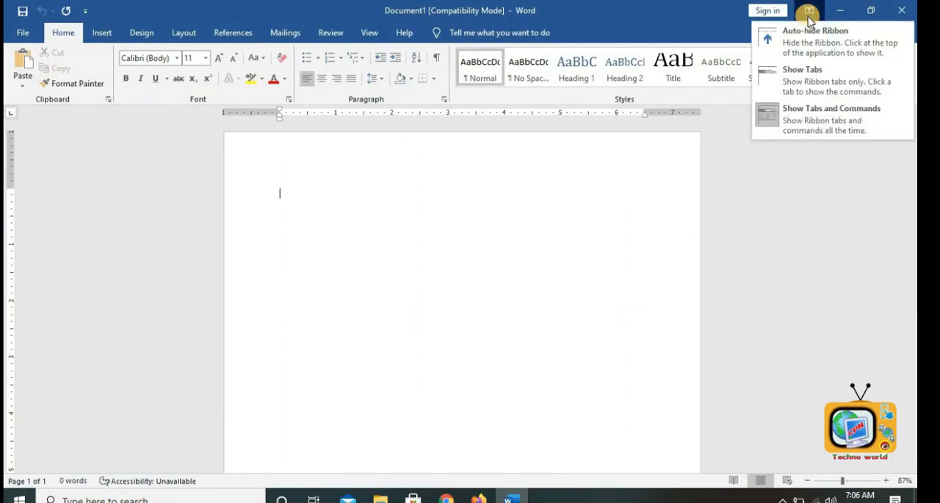
pyautogui.click(806, 91)
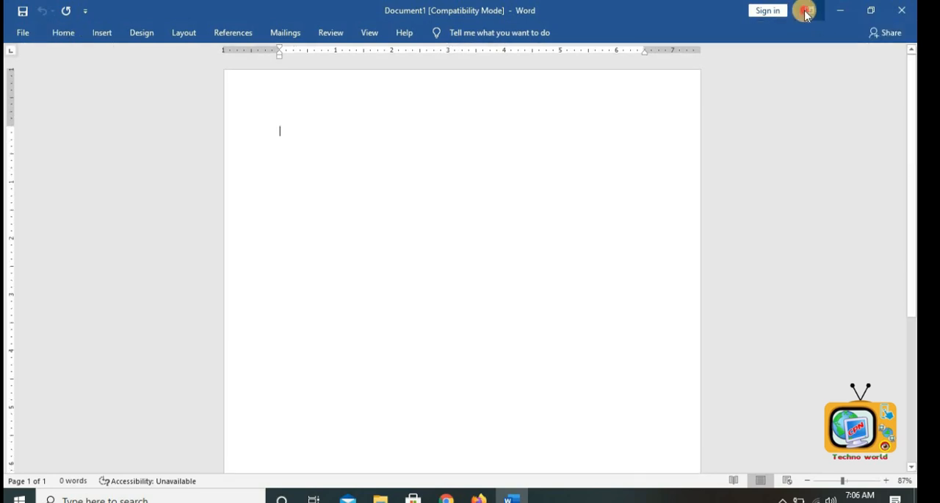
pyautogui.click(808, 10)
pyautogui.click(806, 70)
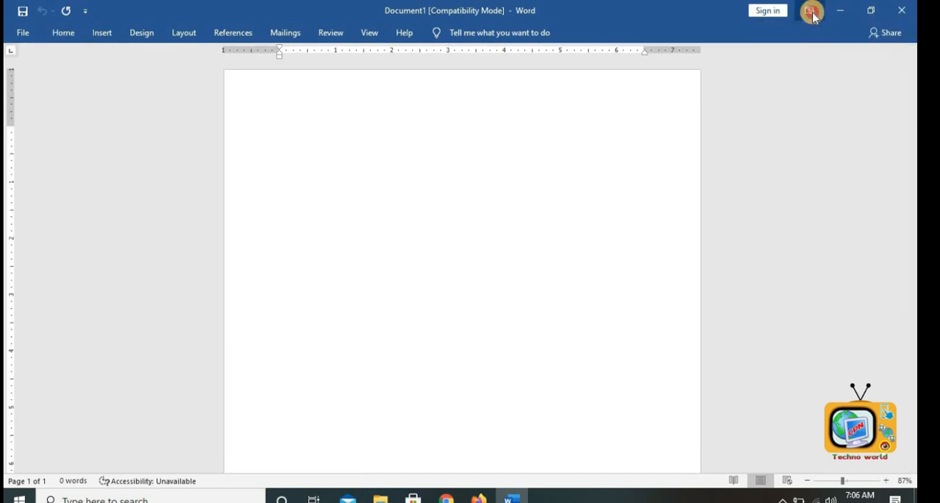
pyautogui.click(811, 12)
pyautogui.click(818, 117)
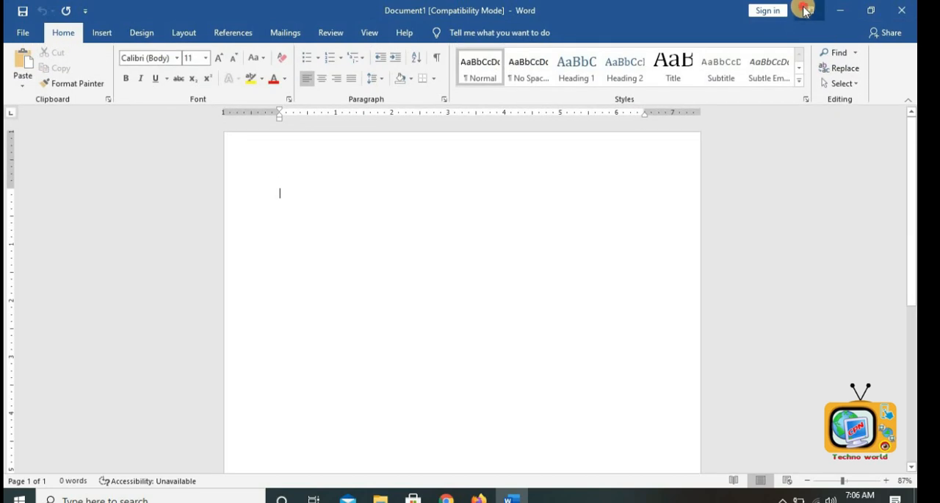
# - Switch the ribbon to show tabs only once more, then restore tabs and commands
pyautogui.click(806, 11)
pyautogui.click(803, 70)
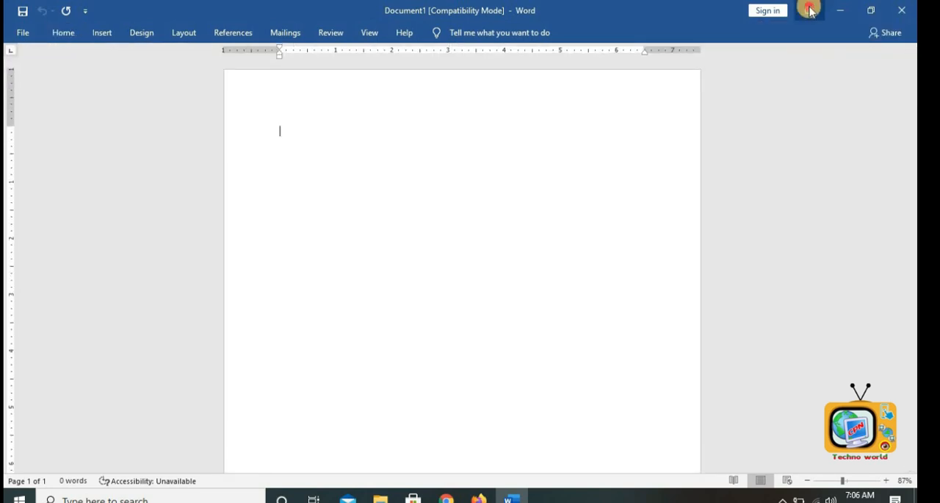
pyautogui.click(810, 10)
pyautogui.click(811, 119)
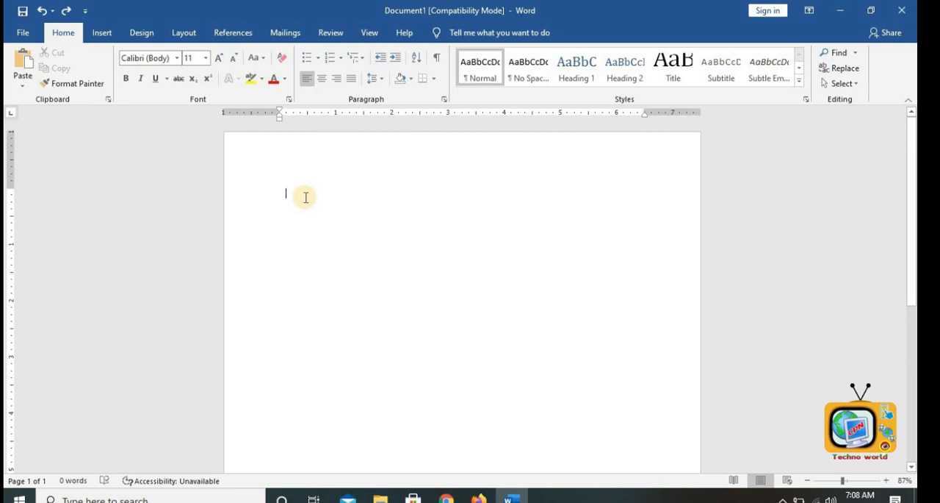
# - Zoom into the document to about 196%
pyautogui.click(844, 482)
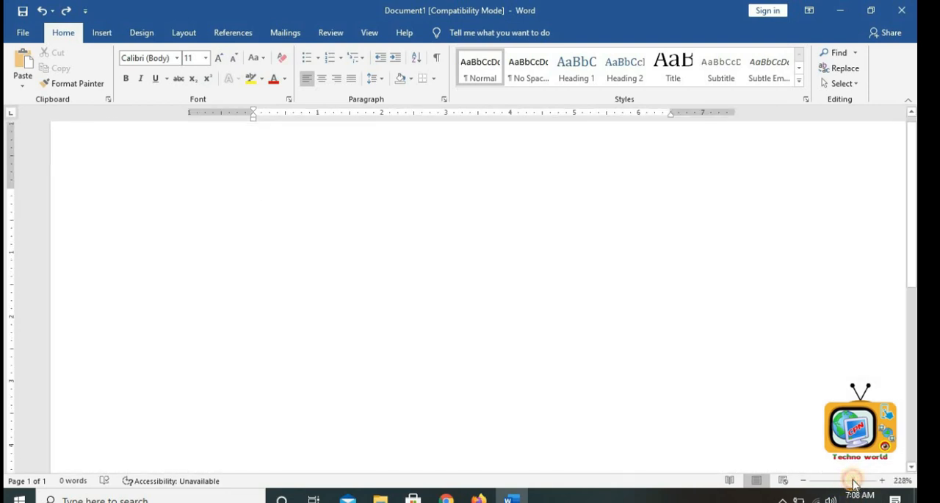
pyautogui.moveTo(853, 482)
pyautogui.mouseDown()
pyautogui.moveTo(833, 482)
pyautogui.moveTo(850, 483)
pyautogui.mouseUp()
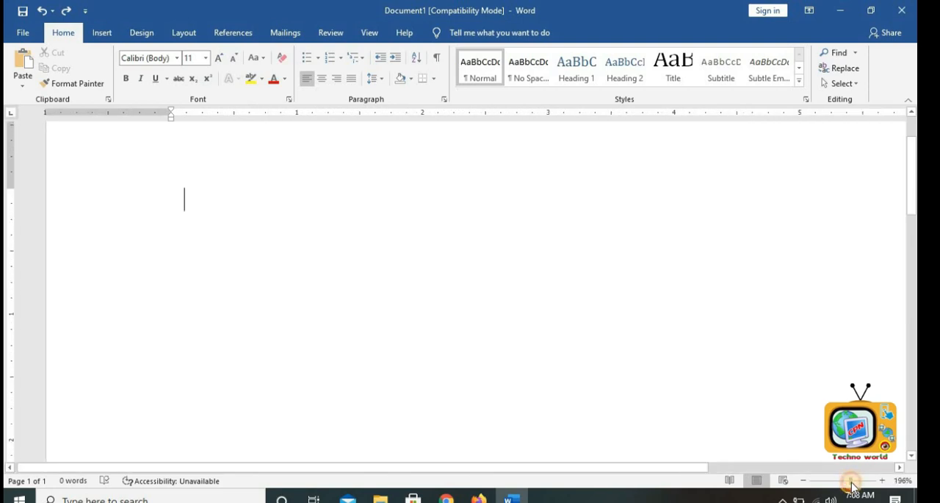
pyautogui.moveTo(850, 489); pyautogui.dragTo(846, 492)
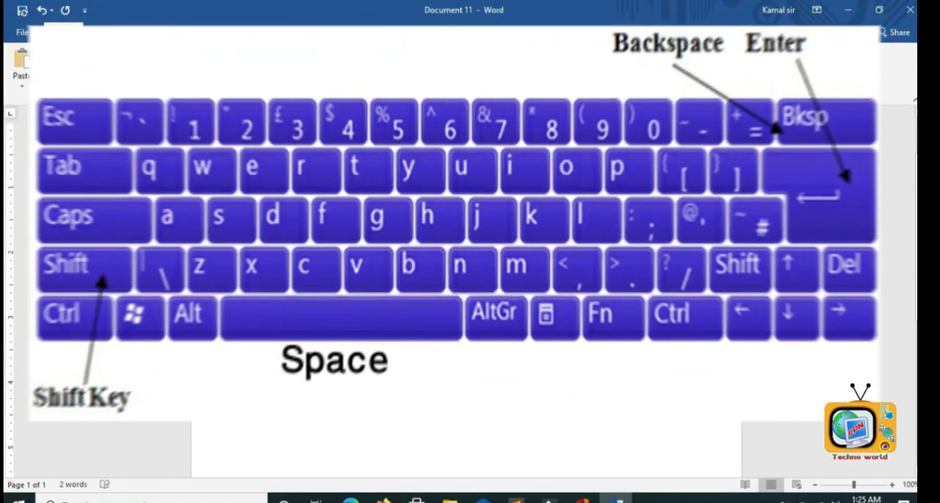
# - Finish the 'Space-' line with 'My name is' followed by the author's name
pyautogui.hotkey('ctrl', 'a')
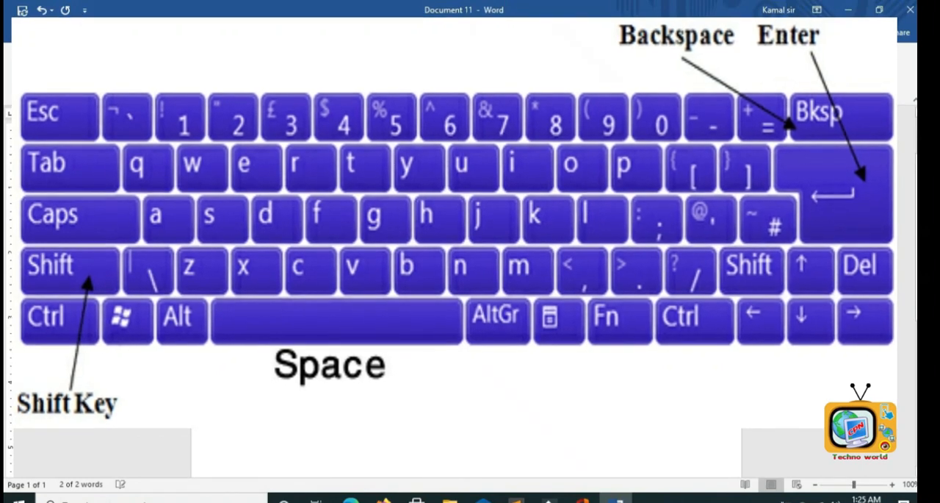
pyautogui.click(466, 294)
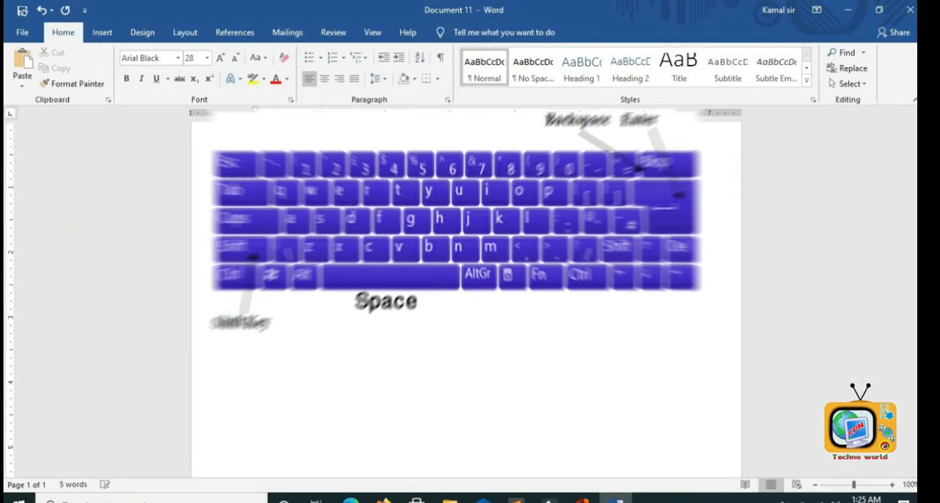
pyautogui.write('is')
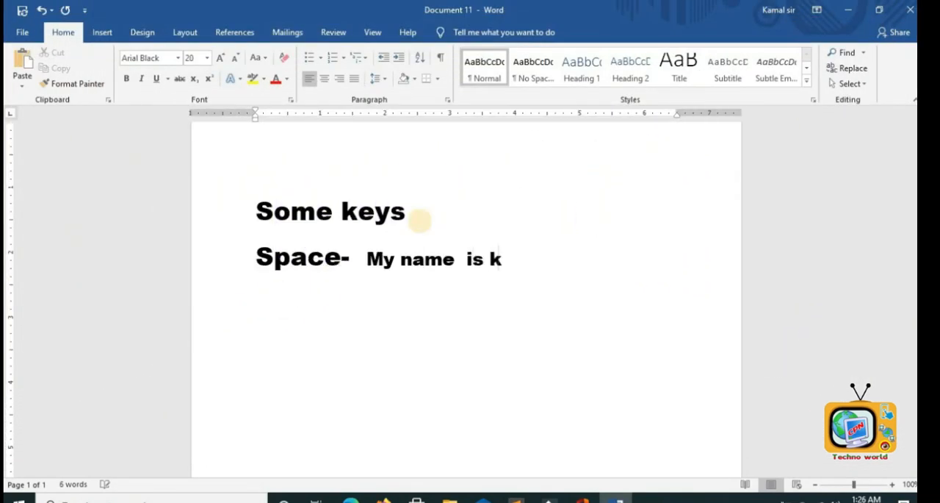
pyautogui.write('amal')
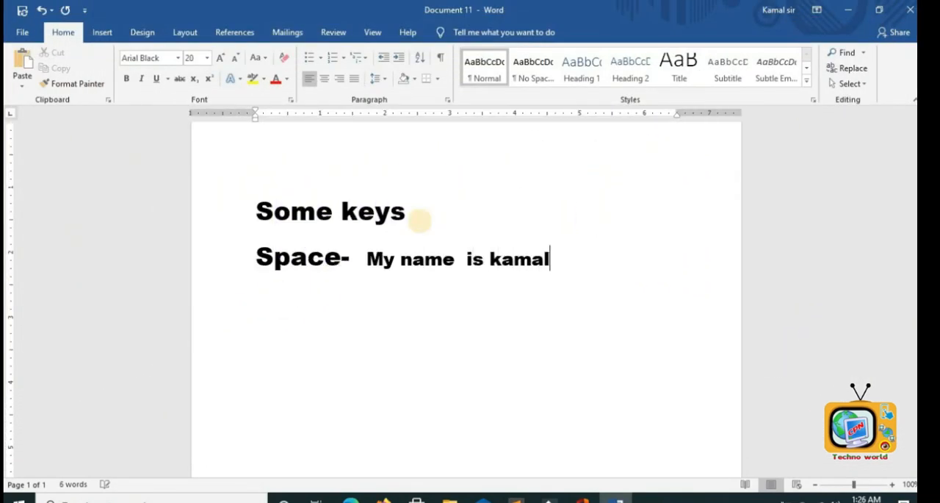
# - Start a new line and type the label 'Enter', correcting typos along the way
pyautogui.press('Return')
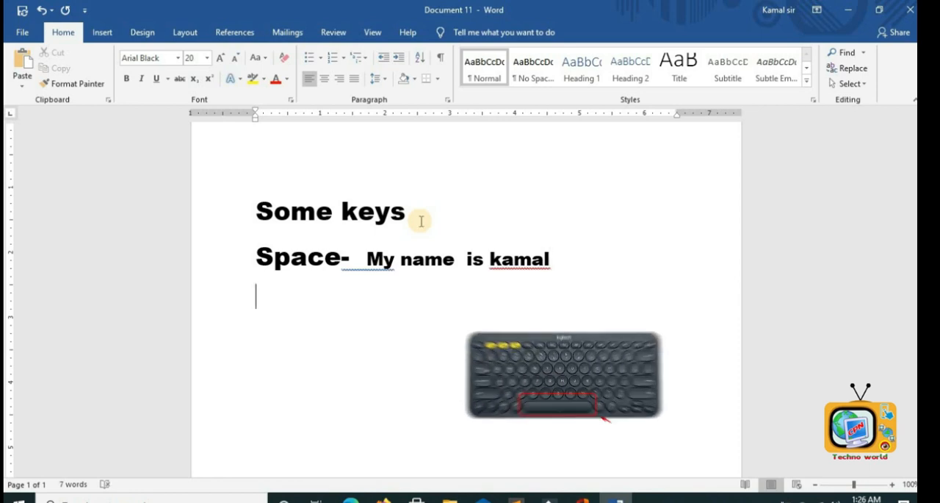
pyautogui.write('WE')
pyautogui.press('BackSpace')
pyautogui.press('BackSpace')
pyautogui.write('e')
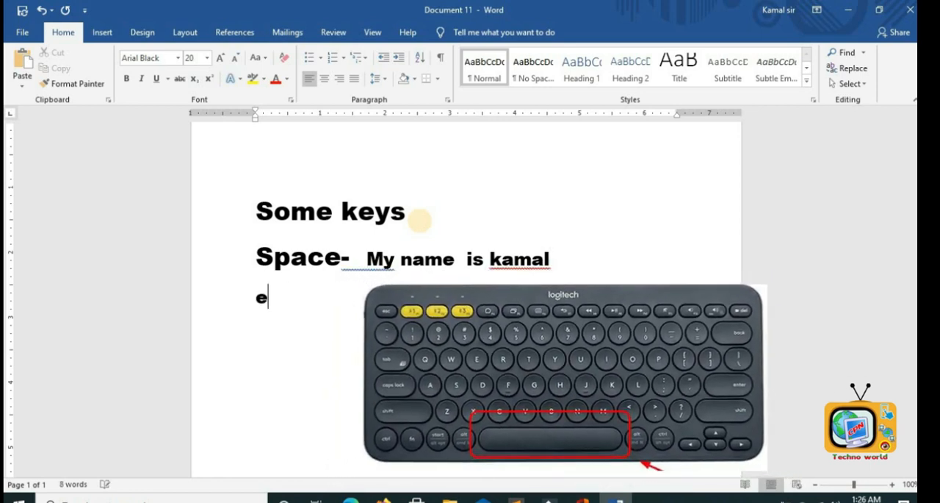
pyautogui.press('BackSpace')
pyautogui.write('Enter')
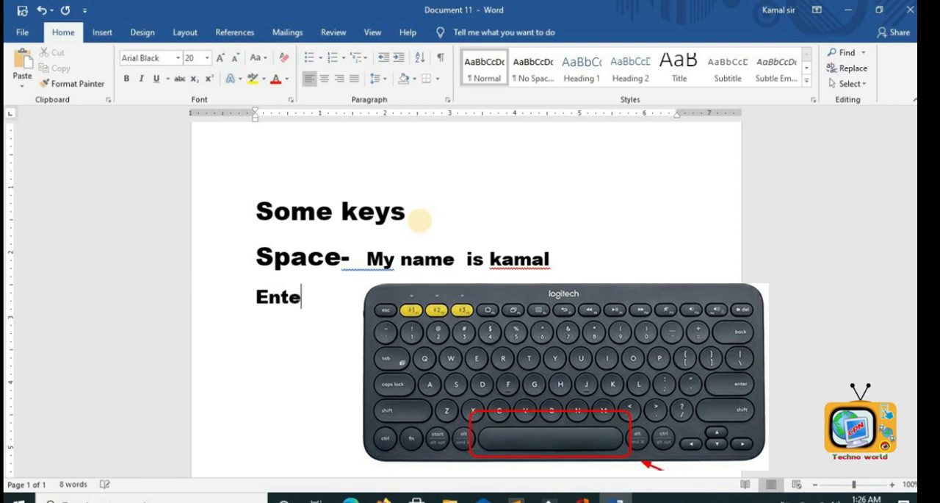
# - Accept the grammar suggestions to remove the extra spaces in the 'Space-' line
pyautogui.rightClick(389, 257)
pyautogui.click(308, 280)
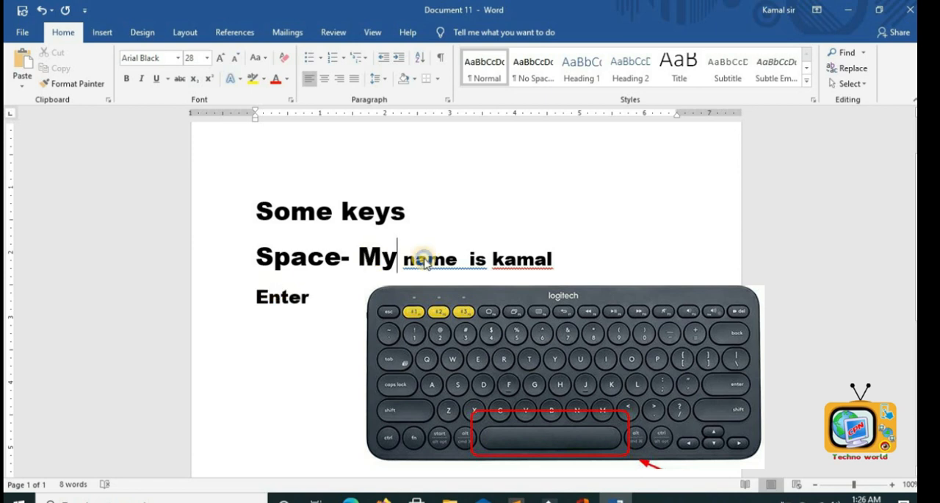
pyautogui.rightClick(424, 264)
pyautogui.click(397, 283)
# - Complete the Enter line so it reads 'Enter- to break the line'
pyautogui.click(304, 313)
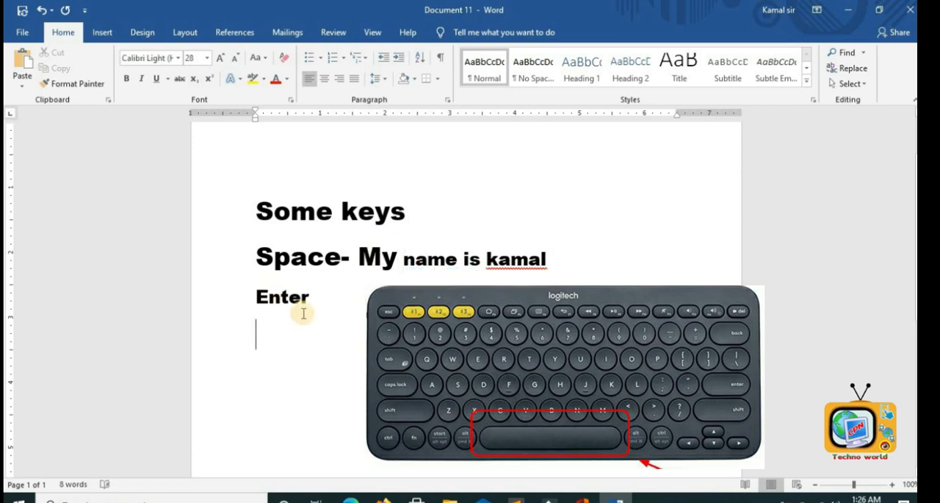
pyautogui.press('BackSpace')
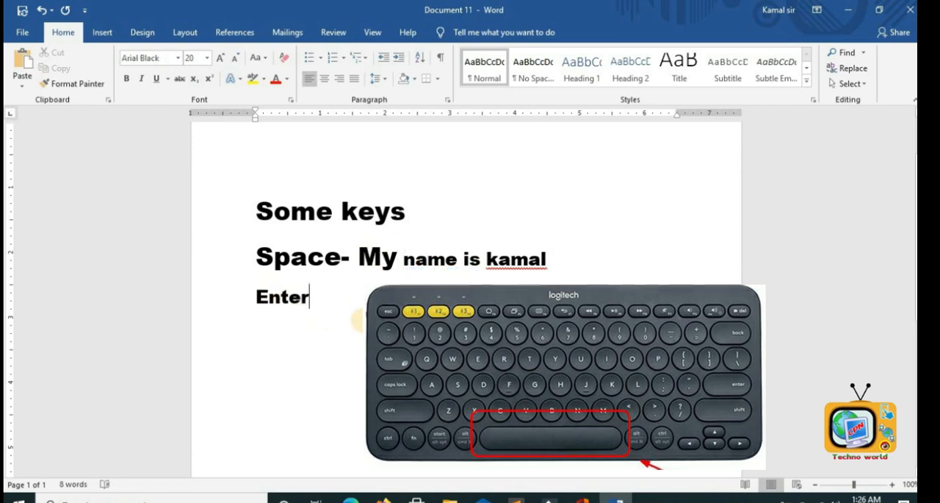
pyautogui.write('-')
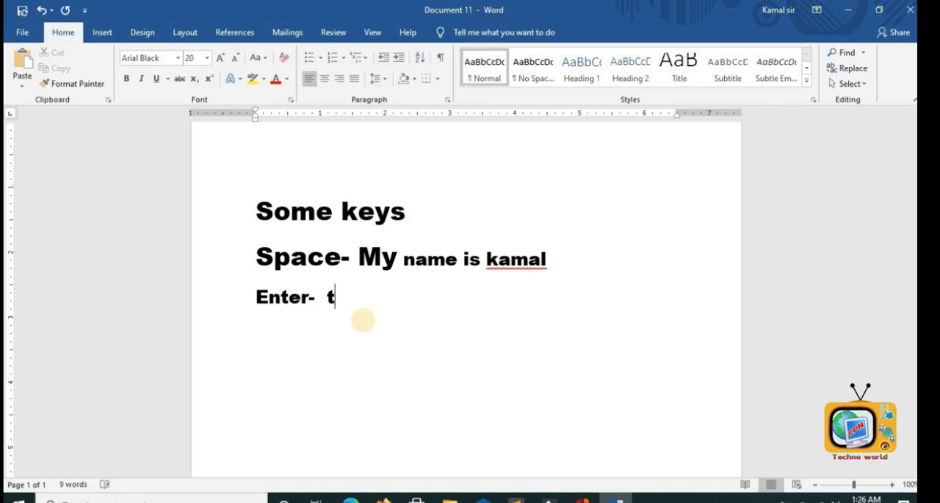
pyautogui.write('to ')
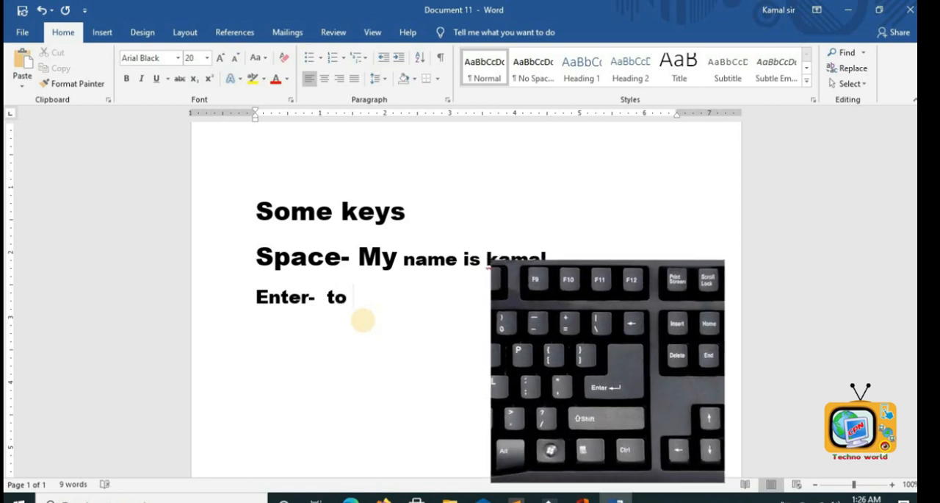
pyautogui.write('break th')
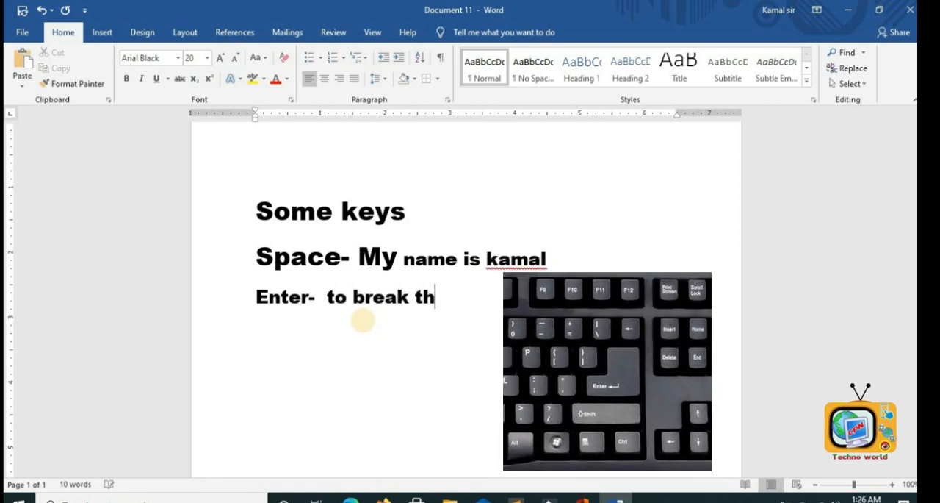
pyautogui.write('e kineine')
# - Type three sample names, each on its own new line, below the Enter line
pyautogui.press('Return')
pyautogui.write('Ram')
pyautogui.press('Return')
pyautogui.write('shyam')
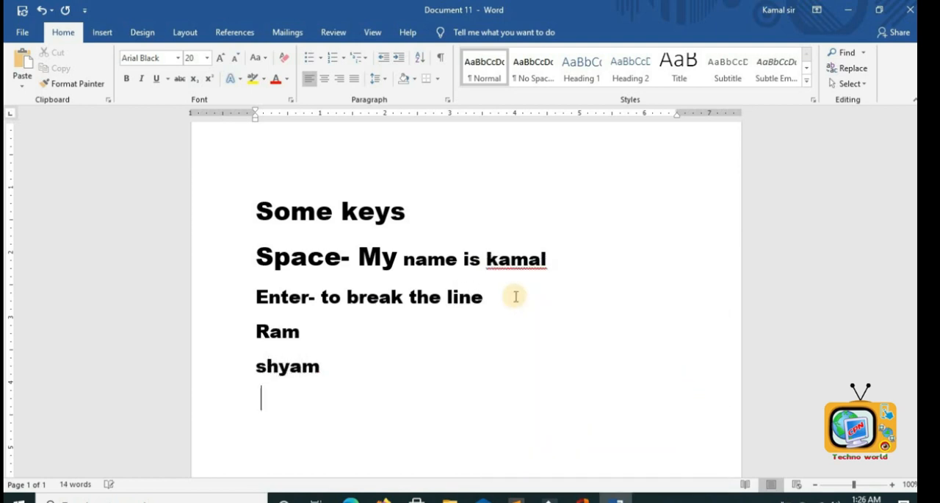
pyautogui.write('Sita')
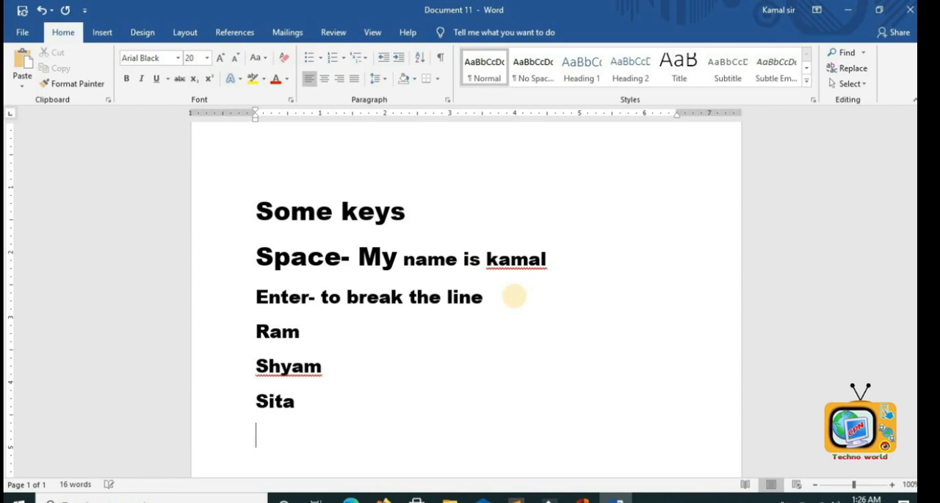
pyautogui.write('Back')
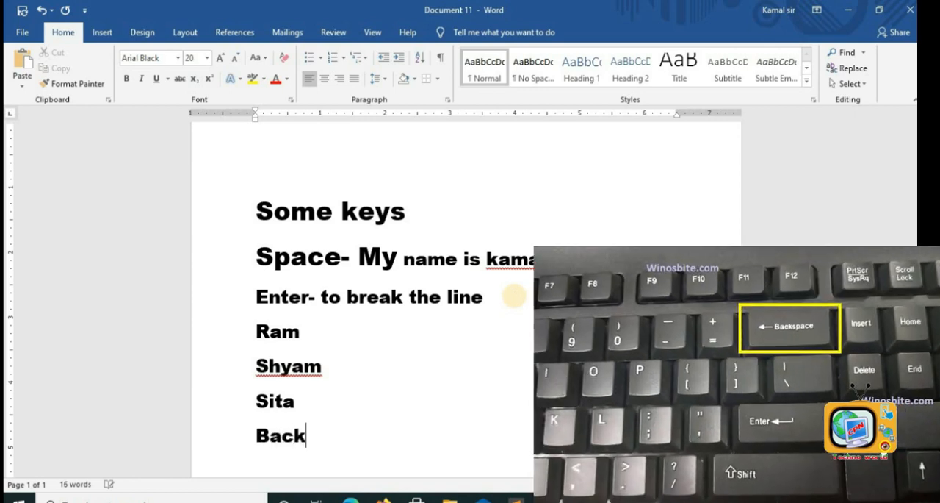
pyautogui.write('space')
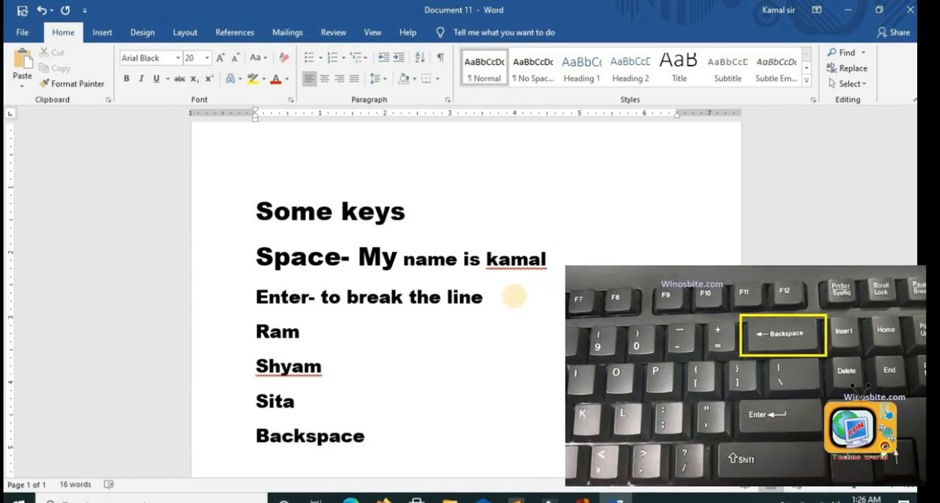
pyautogui.write('- To delete the character')
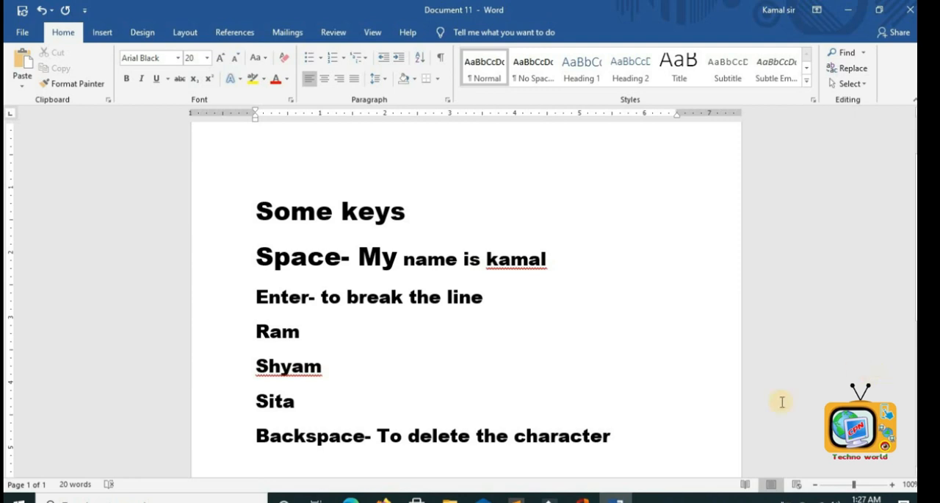
# - Add the line 'Backspace- To delete the character' and start a new 'Tab' line
pyautogui.click(634, 436)
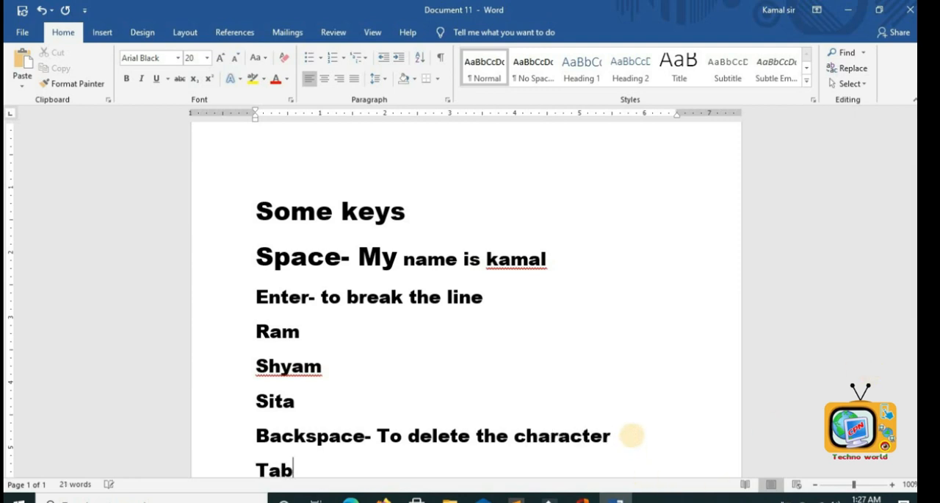
# - Complete the Tab line so it reads 'Tab- to leave space', ending with a tab
pyautogui.press('Tab')
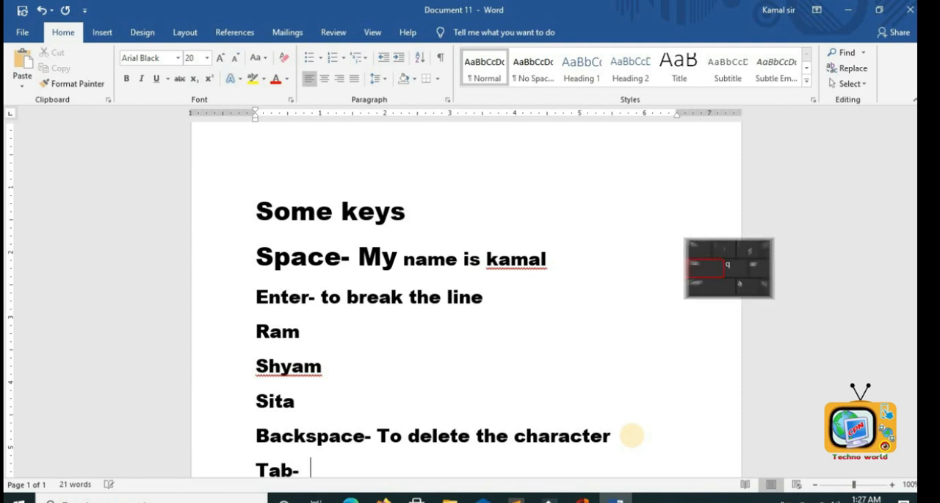
pyautogui.write('to l')
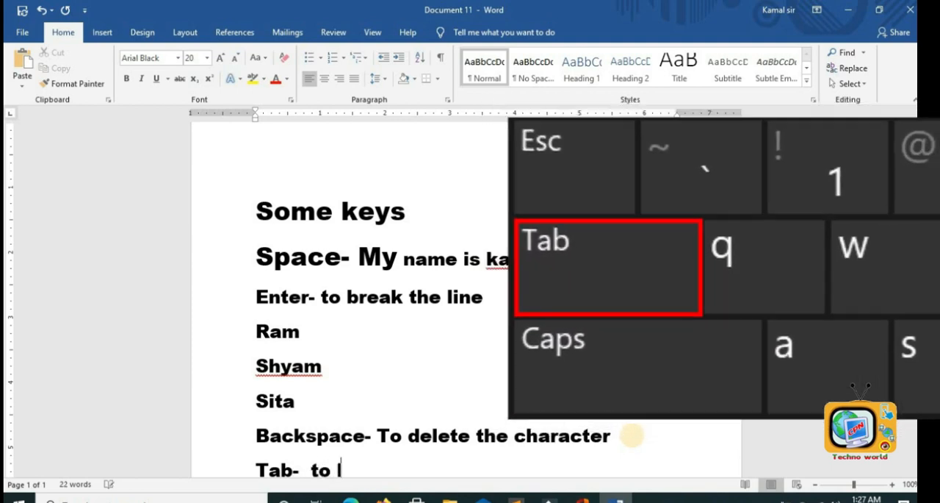
pyautogui.write('eave space')
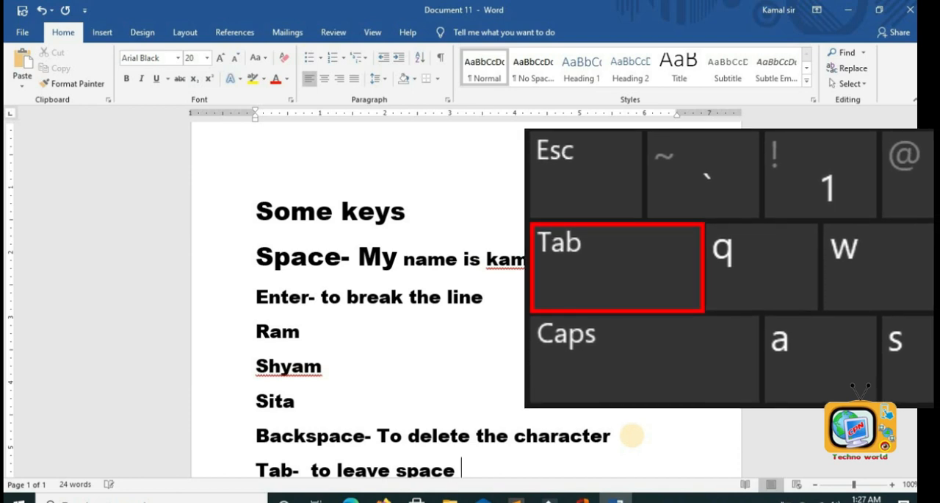
pyautogui.press('Tab')
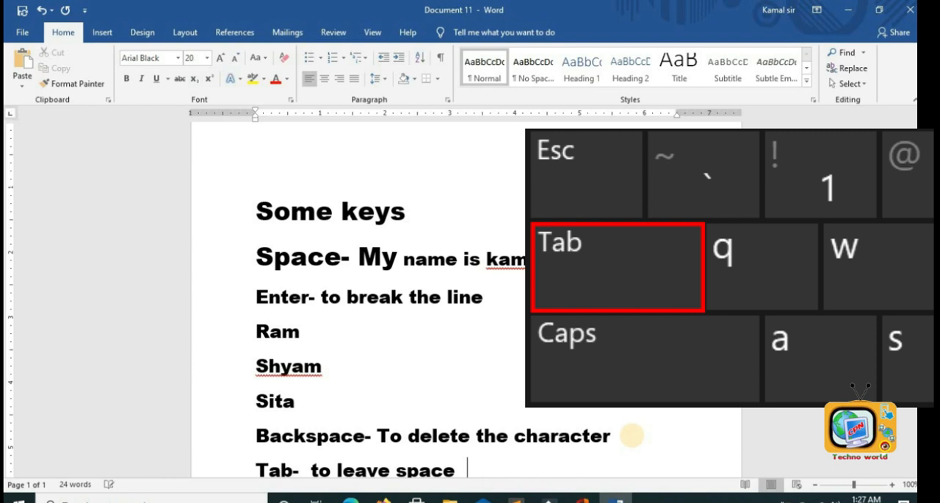
# - Type three sample names on one new line, separated by tabs
pyautogui.press('Return')
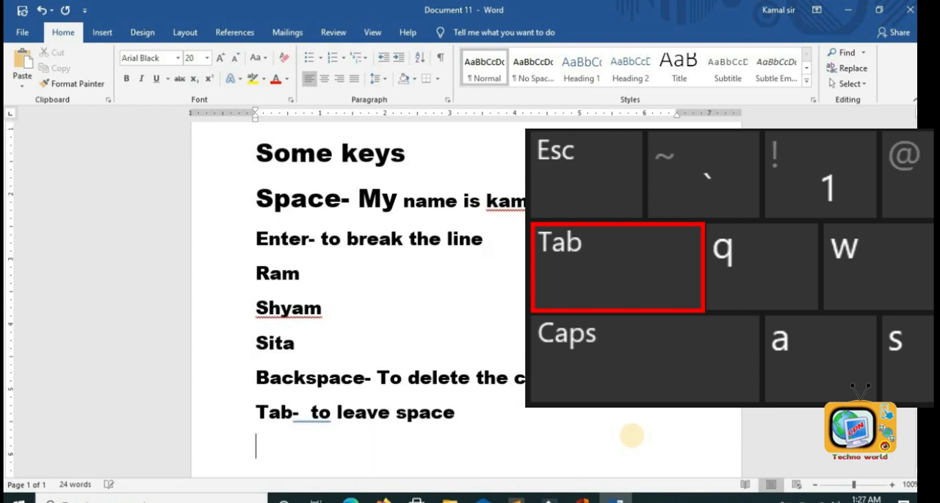
pyautogui.write('Ram')
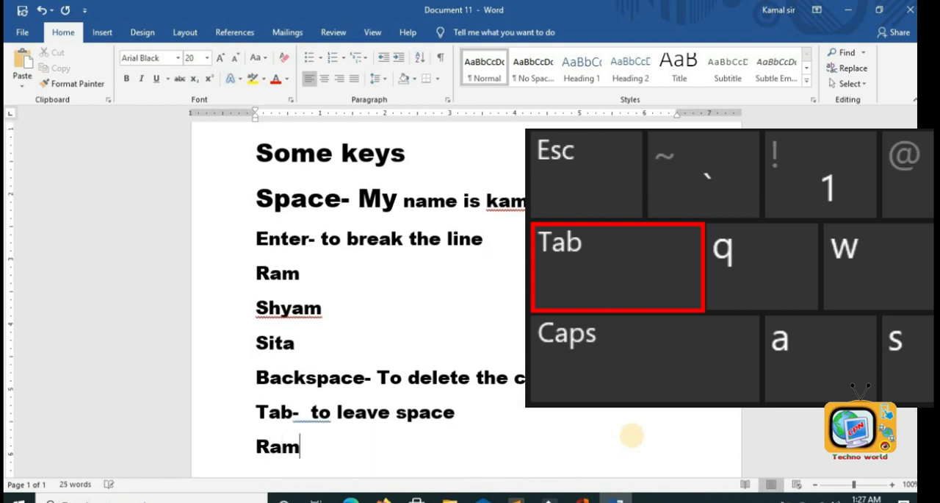
pyautogui.press('Tab')
pyautogui.write('shya')
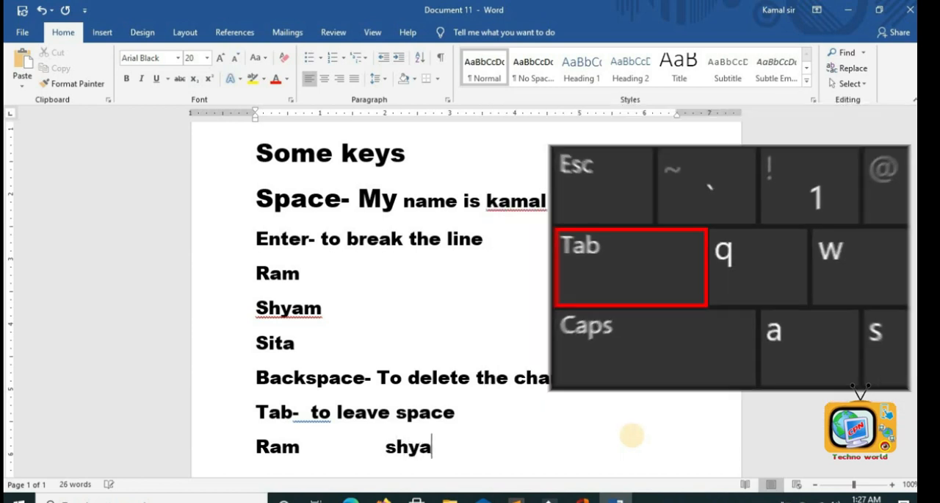
pyautogui.write('m')
pyautogui.press('Tab')
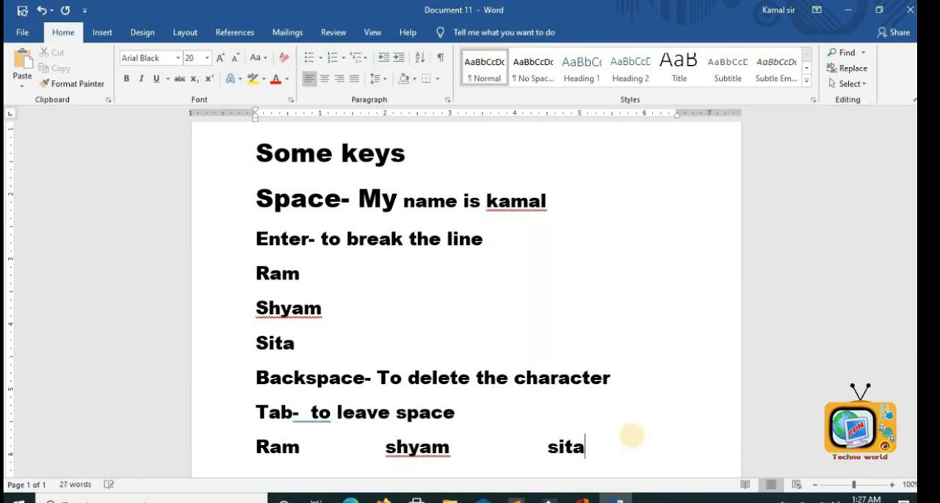
pyautogui.press('Return')
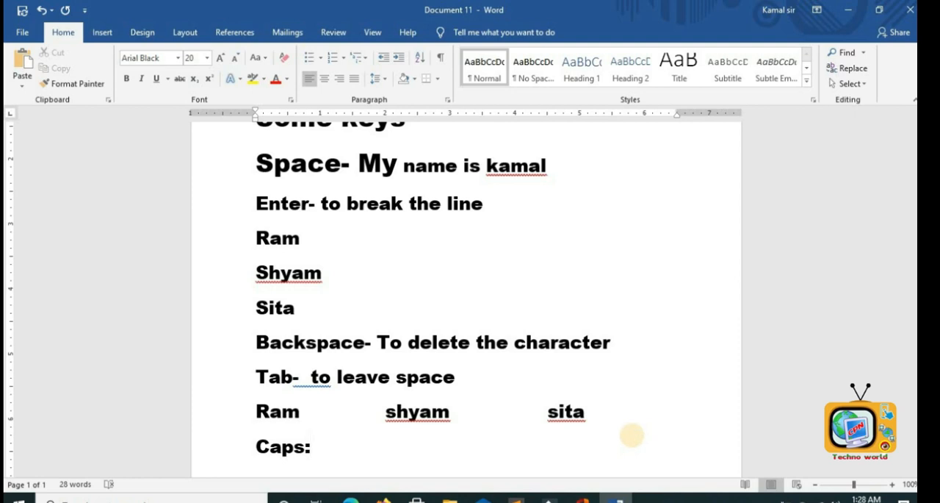
# - Add the line 'Caps: for capital letter'
pyautogui.write('f')
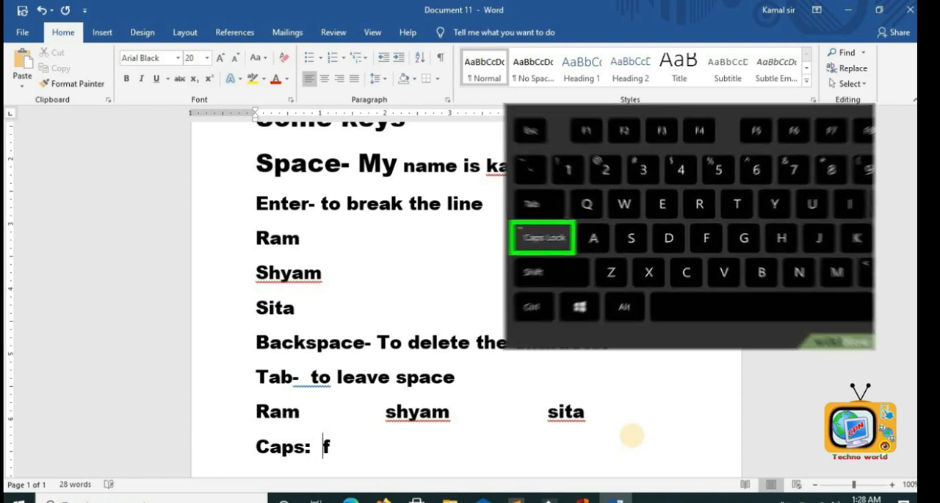
pyautogui.write('or capital')
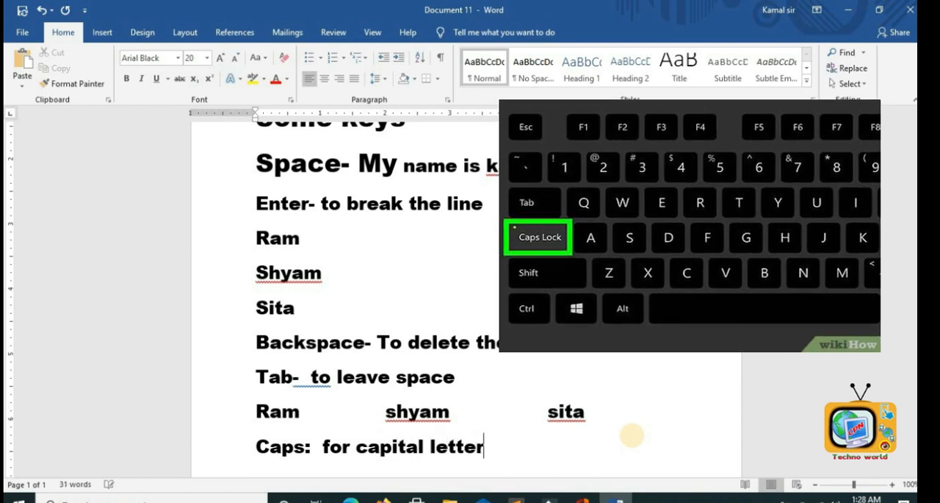
pyautogui.write(' letter')
pyautogui.press('Return')
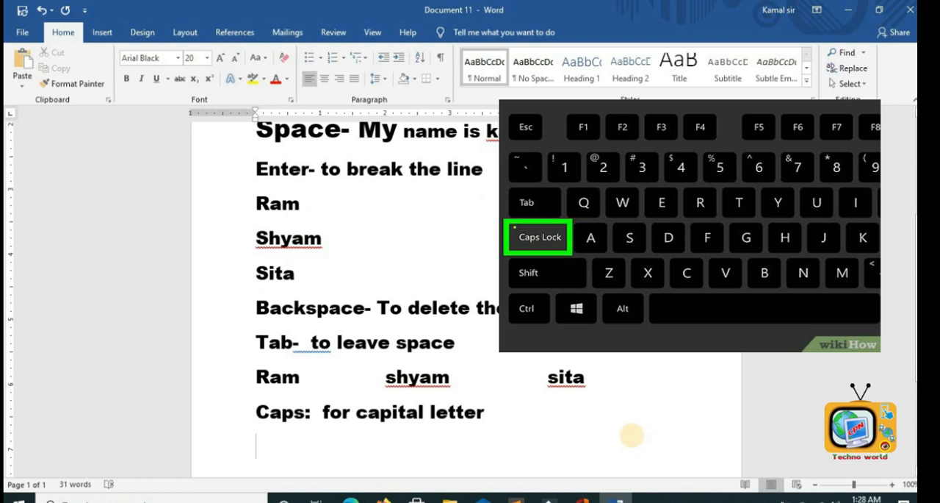
# - Type three sample names in capital letters on a new line and start another line
pyautogui.write('RAM')
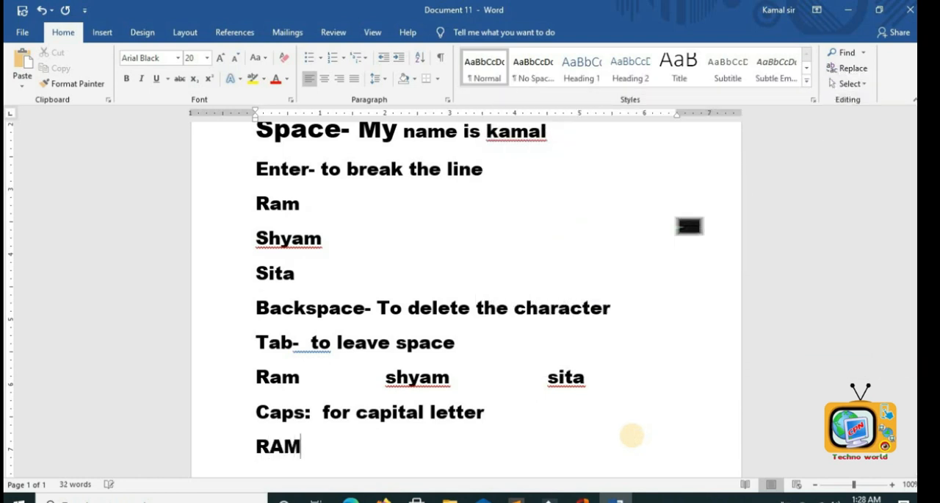
pyautogui.write(' SITA ')
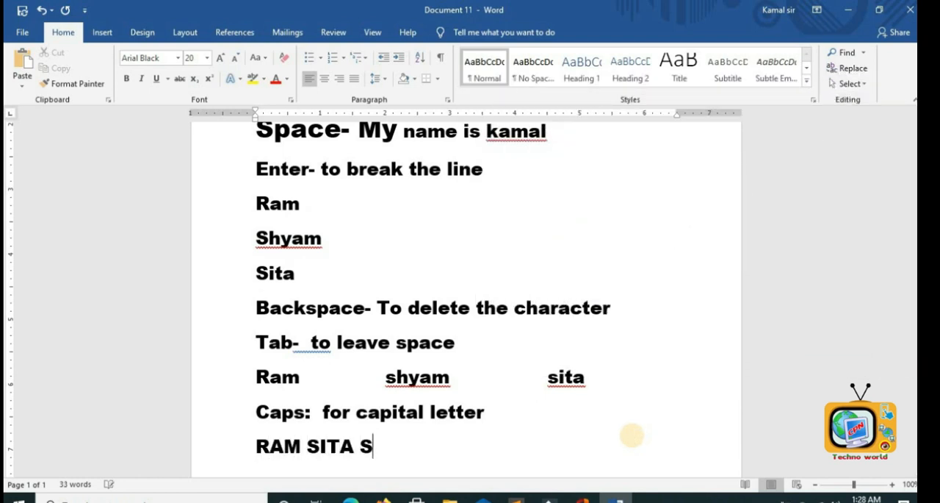
pyautogui.write('SARIT')
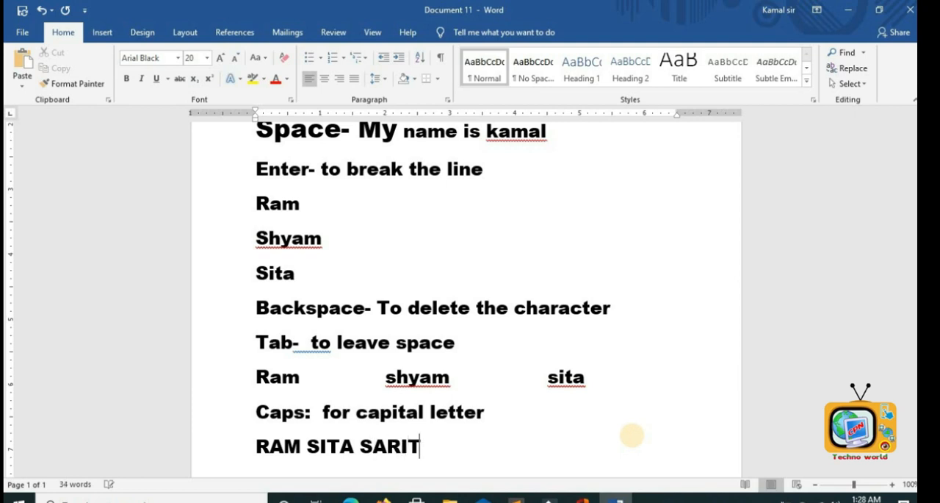
pyautogui.write('A')
pyautogui.press('Return')
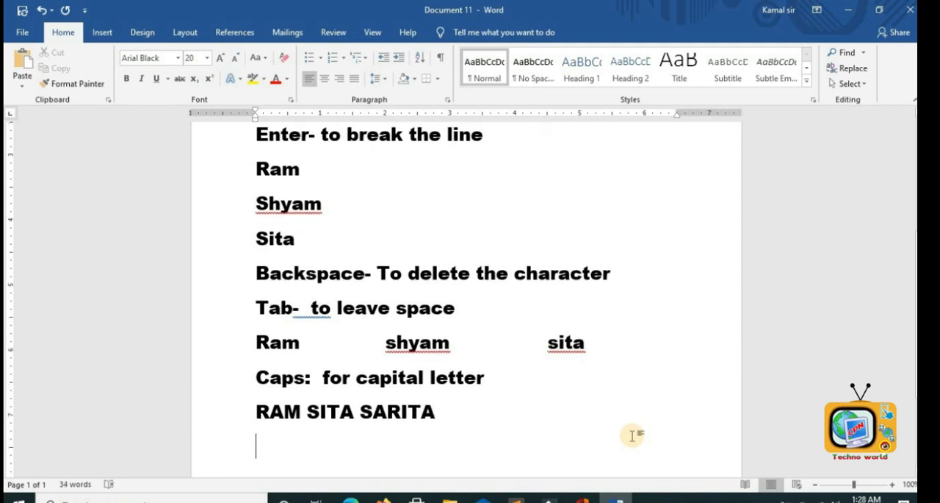
# - Add a new line reading 'Shift –' and start the next line
pyautogui.press('Return')
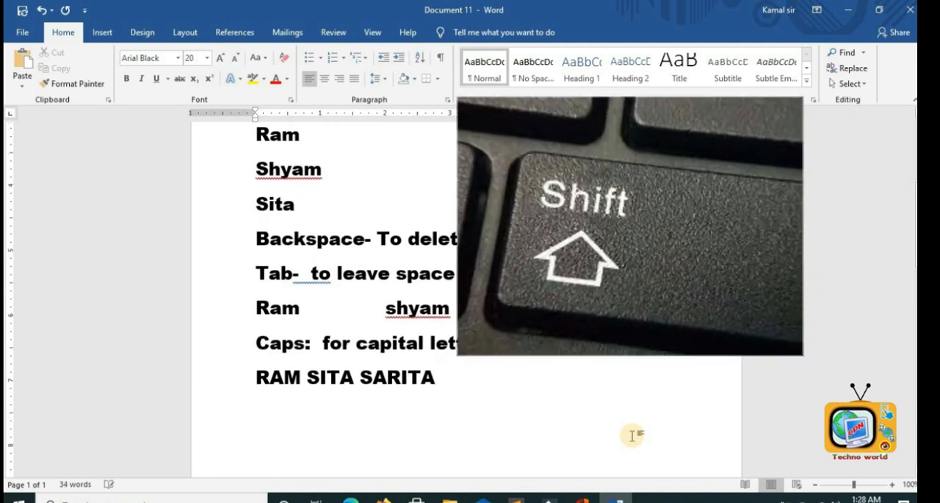
pyautogui.write('Shift ')
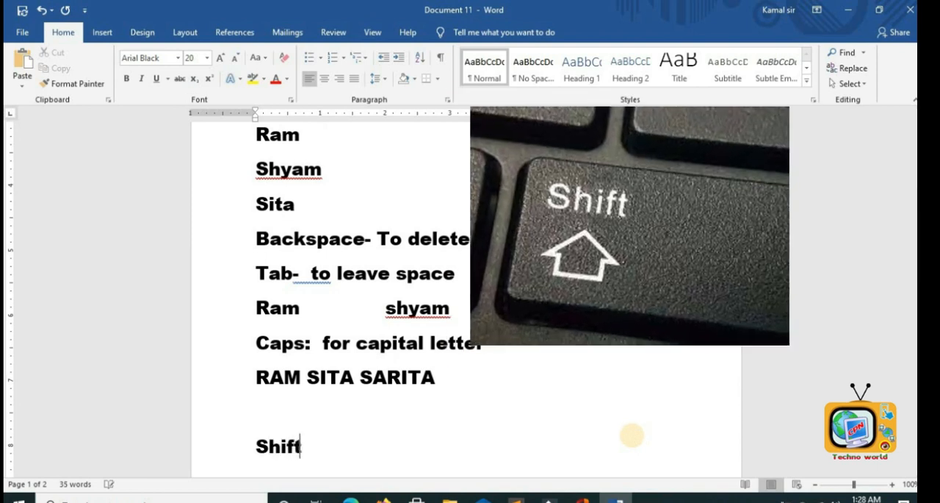
pyautogui.write('-')
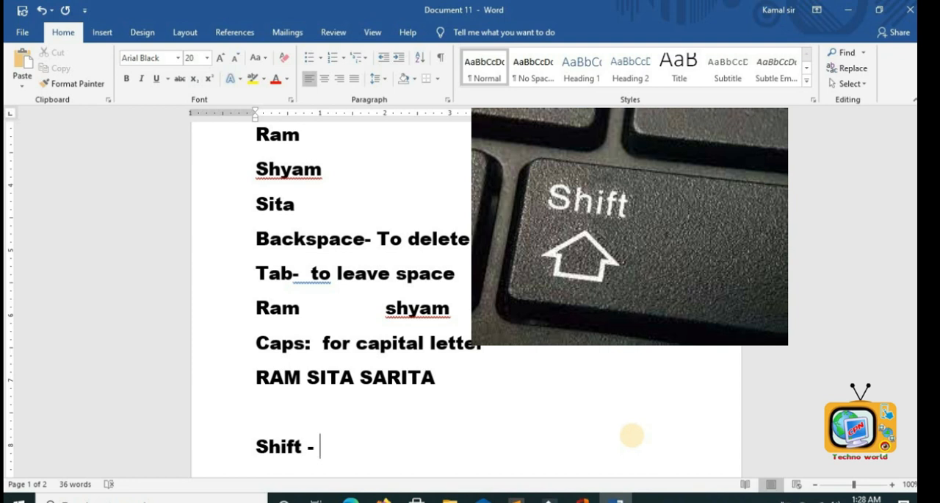
pyautogui.press('Return')
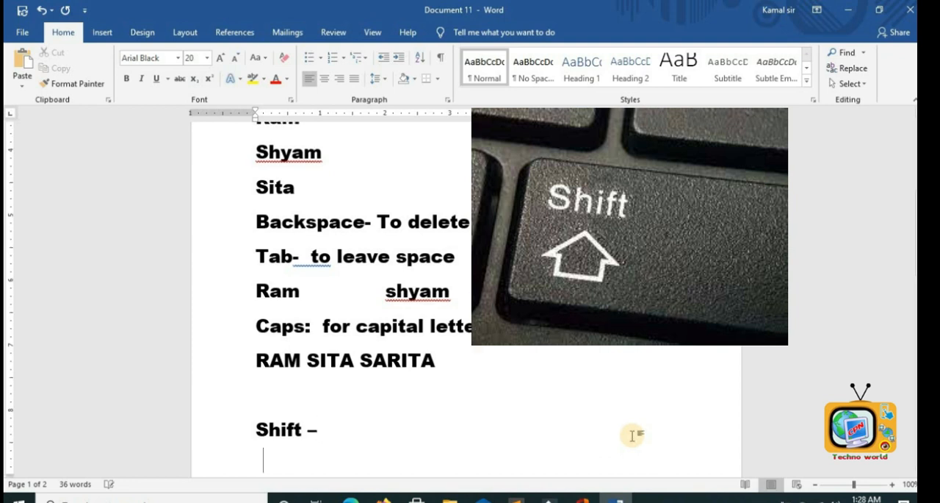
# - Add the lines 'Ctrl-' and 'Del key-' below the Shift line
pyautogui.write('Ctrl-')
pyautogui.press('Return')
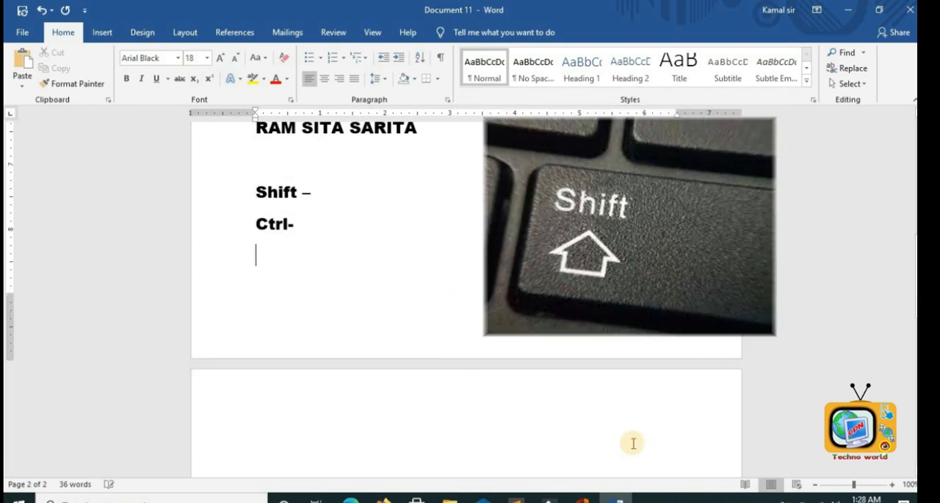
pyautogui.write('Del key-')
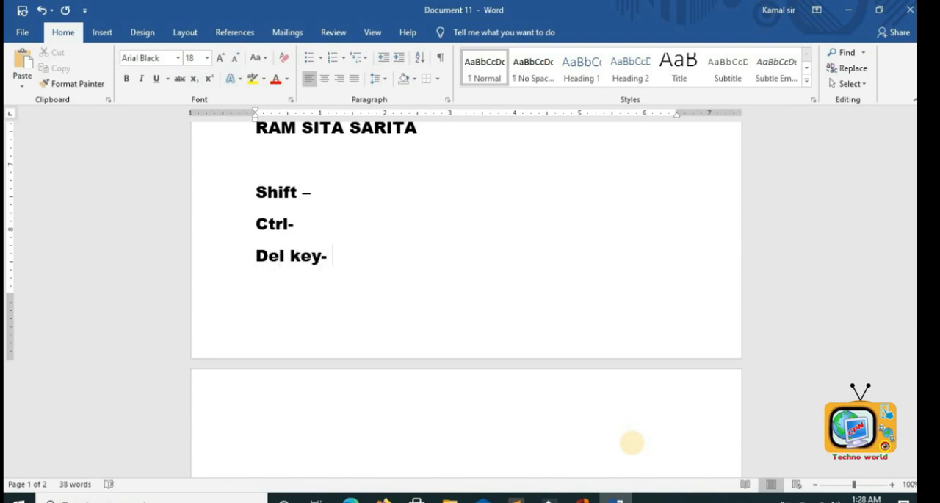
pyautogui.scroll(2, 631, 442)
pyautogui.scroll(-2, 632, 442)
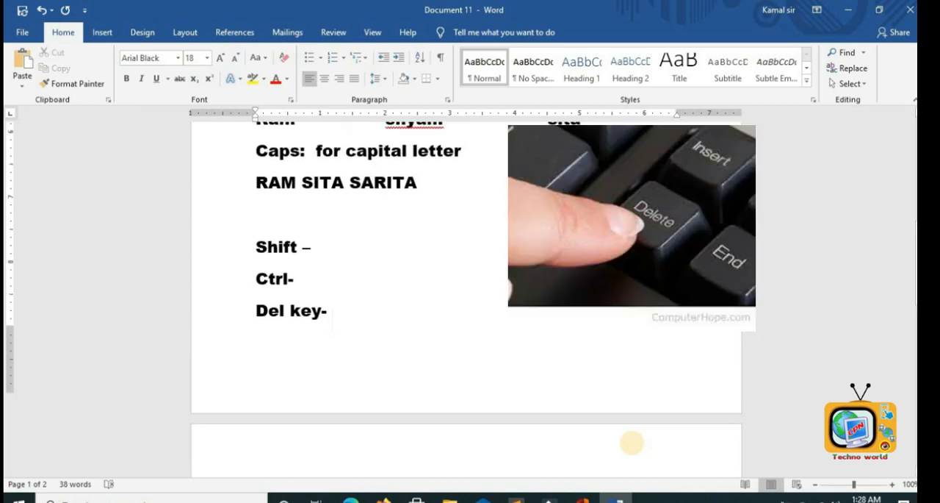
pyautogui.scroll(8, 631, 442)
pyautogui.scroll(6, 632, 442)
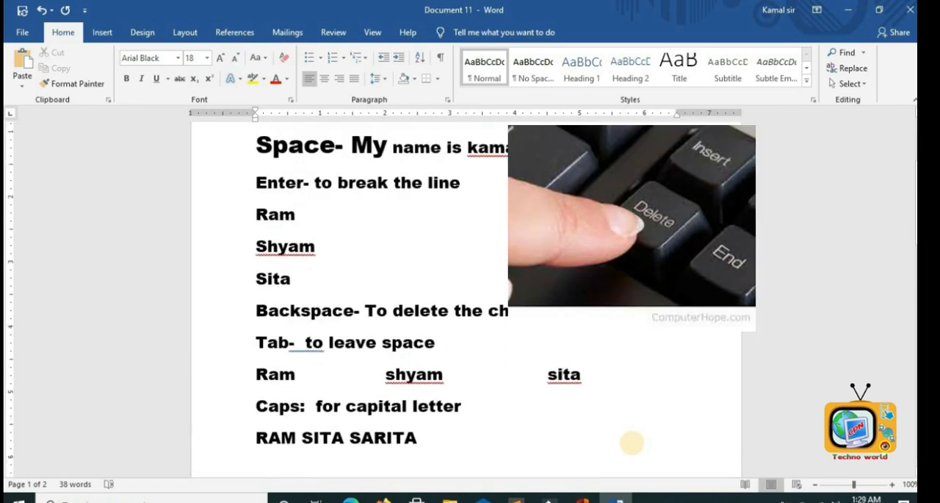
pyautogui.scroll(-1, 588, 411)
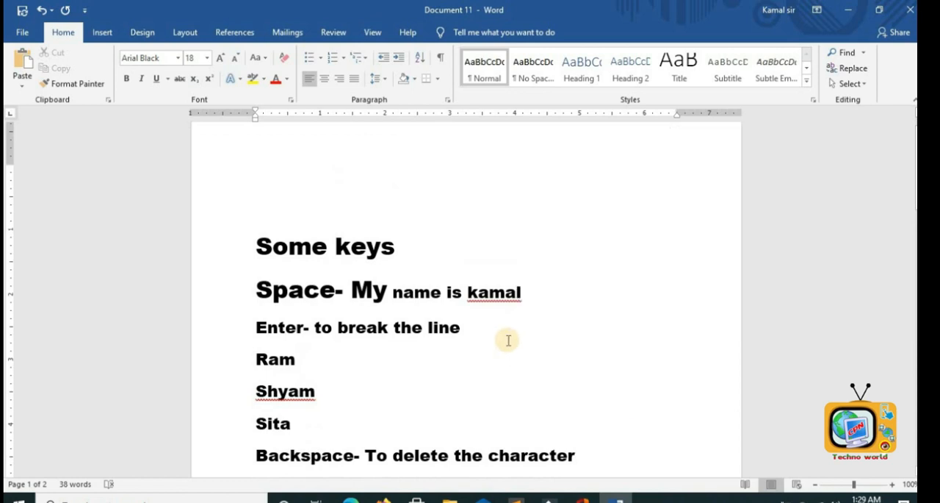
pyautogui.scroll(-1, 507, 339)
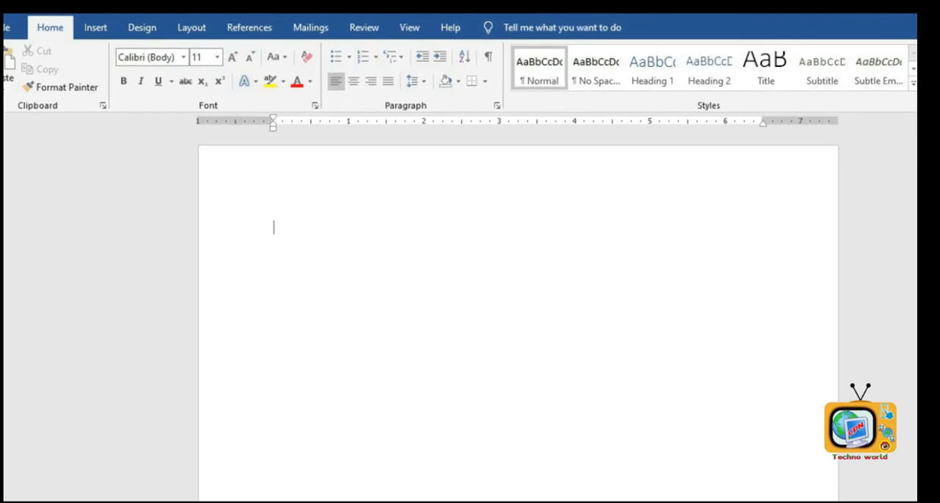
# - Generate two paragraphs of sample text in a blank document with =rand(2)
pyautogui.write('=rand(')
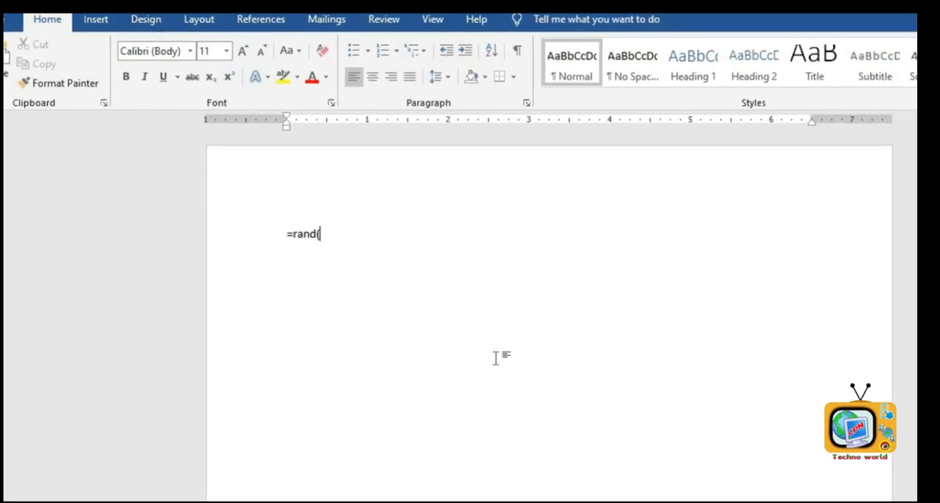
pyautogui.write('2')
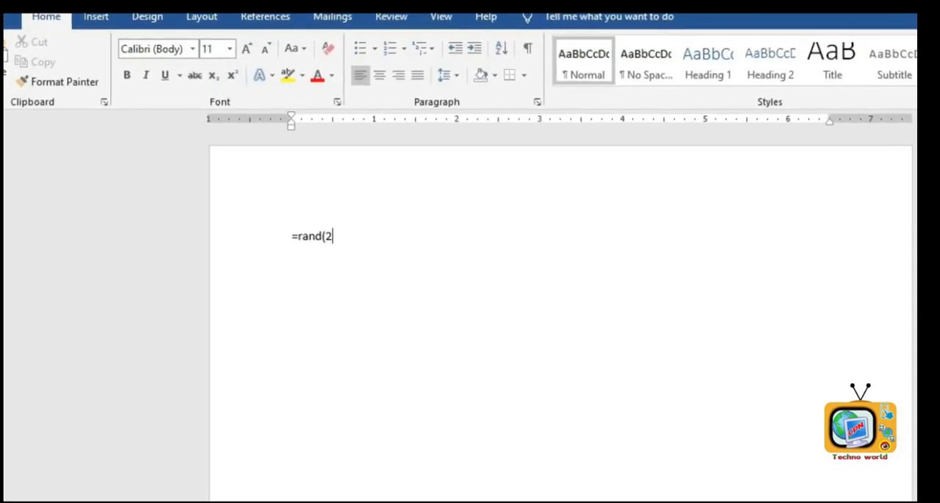
pyautogui.write(')')
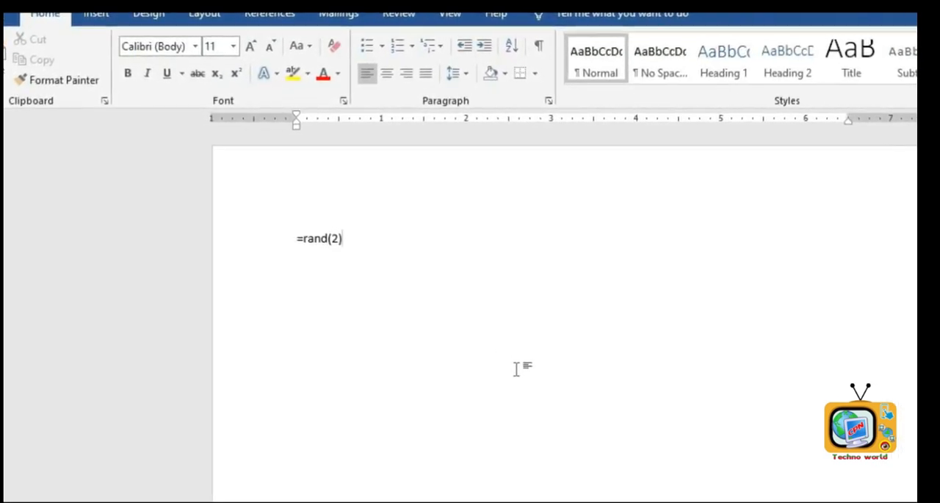
pyautogui.press('Return')
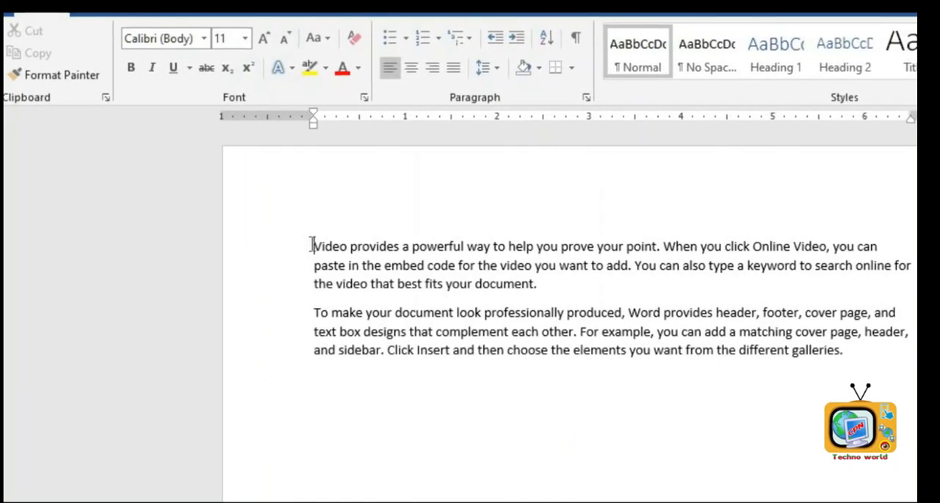
# - Insert blank lines above the sample paragraphs and type the heading 'Computer Education'
pyautogui.press('Return')
pyautogui.press('Return')
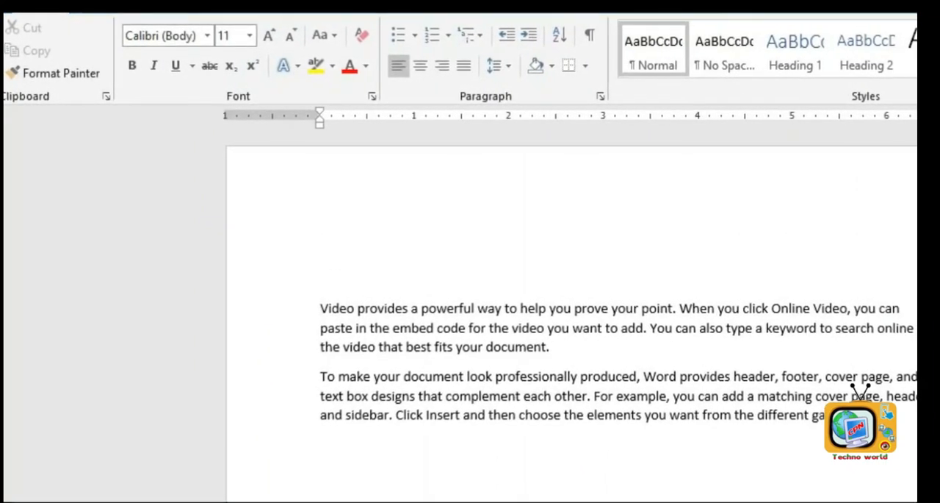
pyautogui.click(356, 242)
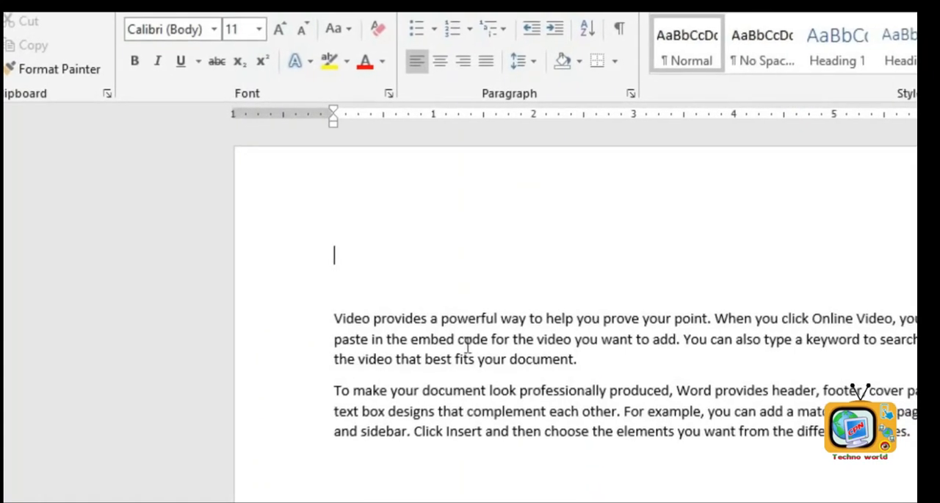
pyautogui.write('Computer E')
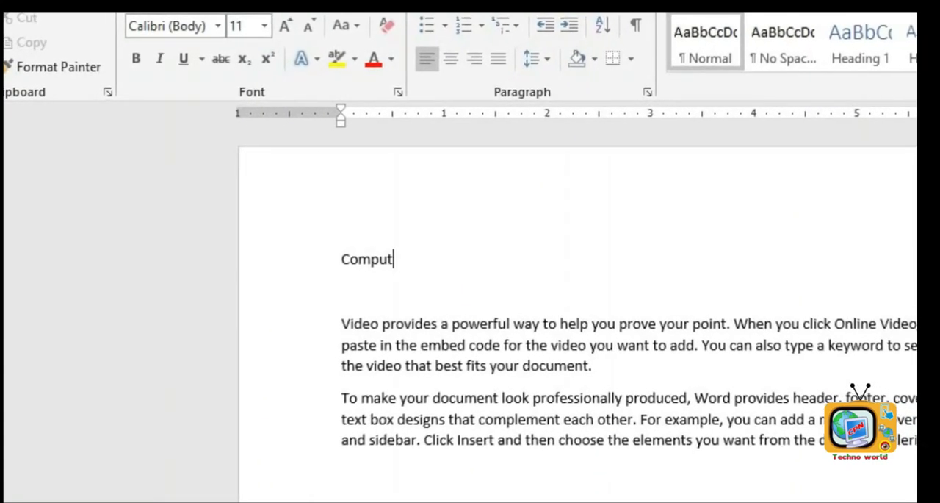
pyautogui.write('ducation')
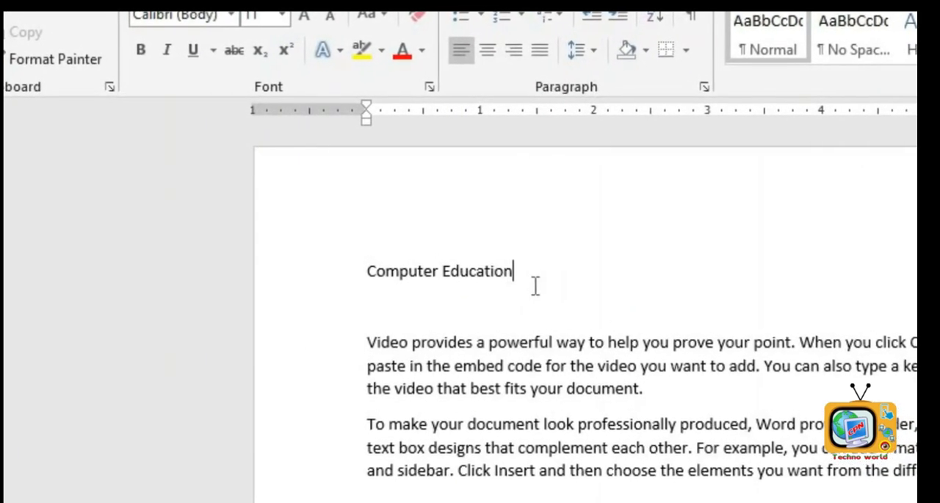
# - Select the 'Computer Education' heading and change its font to Abbey-Medium
pyautogui.click(309, 269)
pyautogui.click(473, 340)
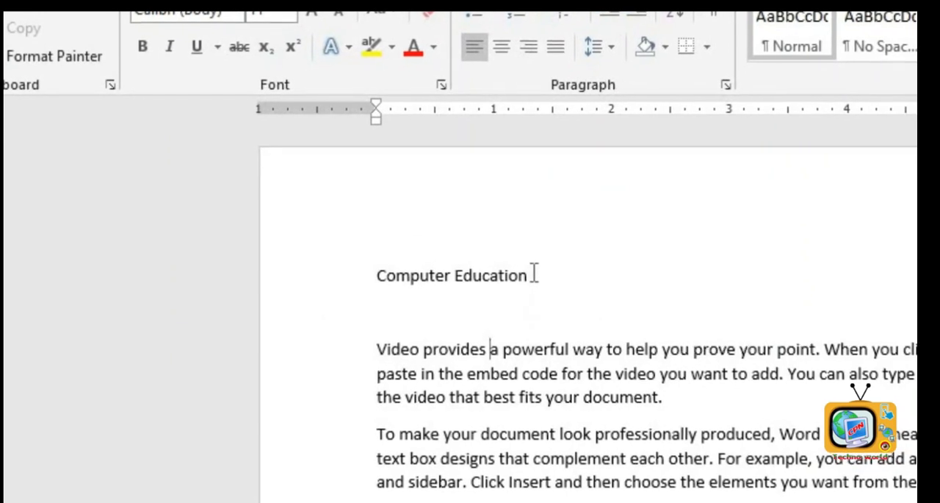
pyautogui.click(531, 274)
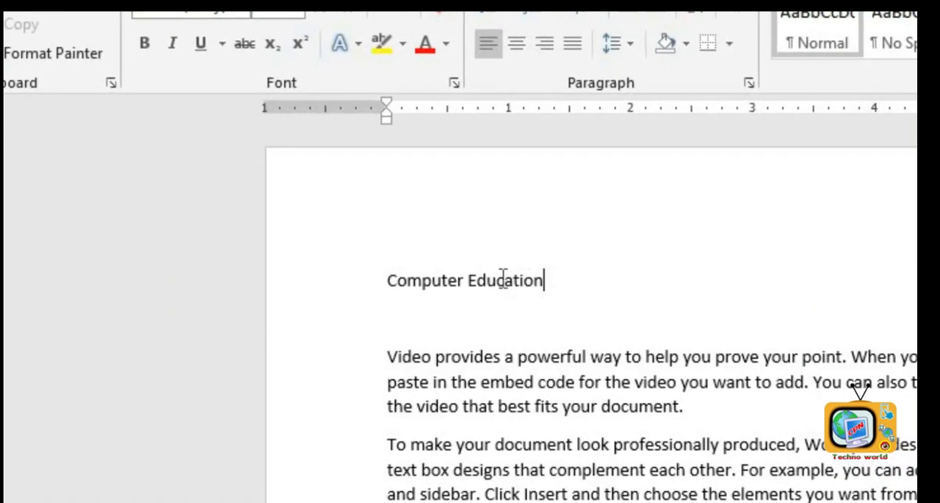
pyautogui.moveTo(504, 274); pyautogui.dragTo(374, 269)
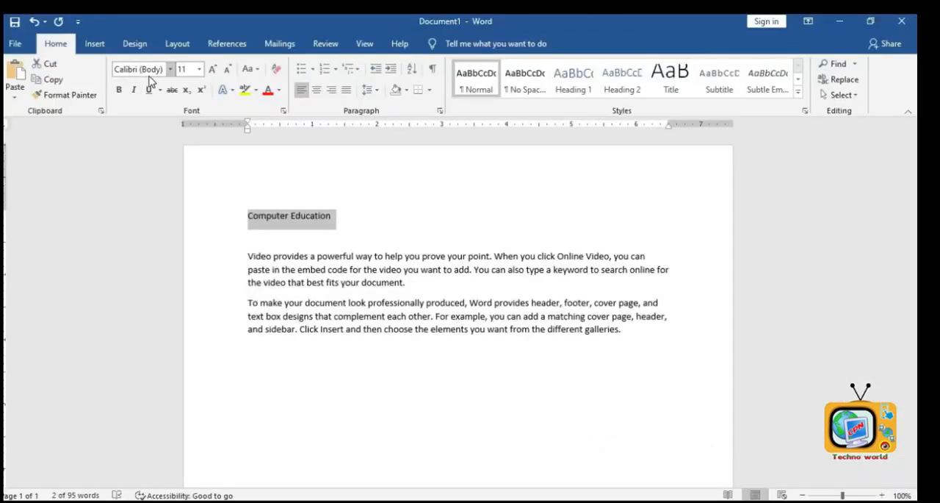
pyautogui.click(172, 70)
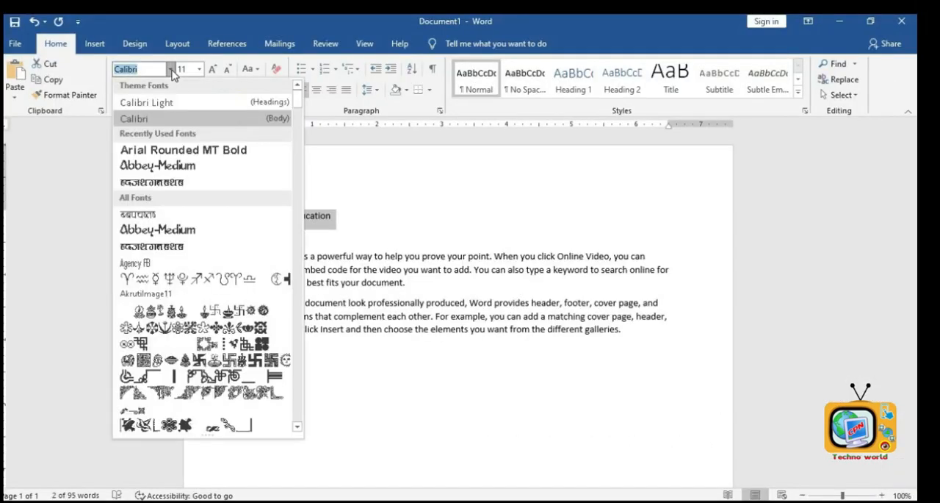
pyautogui.click(163, 166)
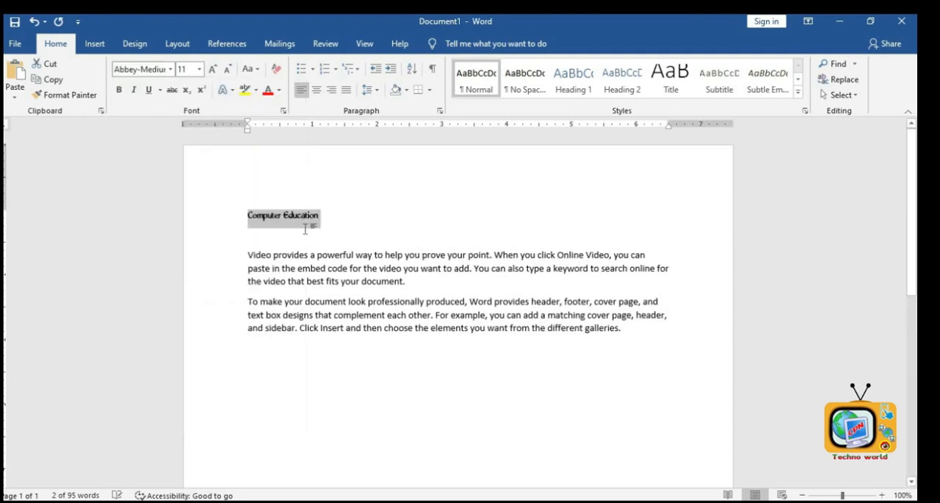
# - Set the heading's font size to 22, then step it larger and smaller until it reaches 36
pyautogui.click(199, 69)
pyautogui.click(180, 203)
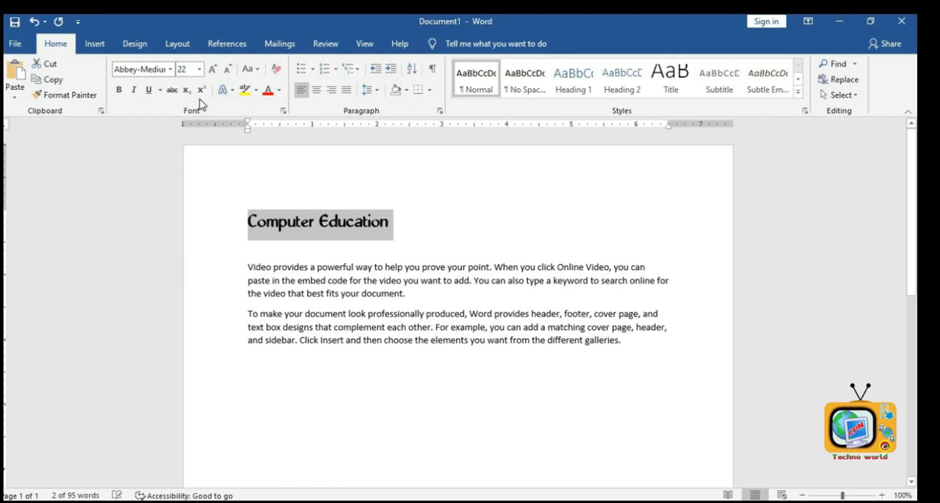
pyautogui.click(213, 70)
pyautogui.click(212, 70)
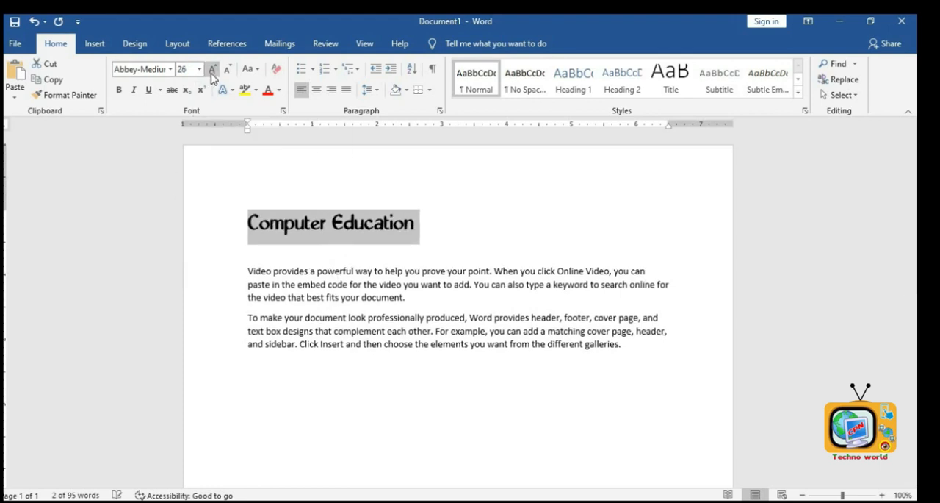
pyautogui.click(213, 70)
pyautogui.click(213, 69)
pyautogui.click(212, 70)
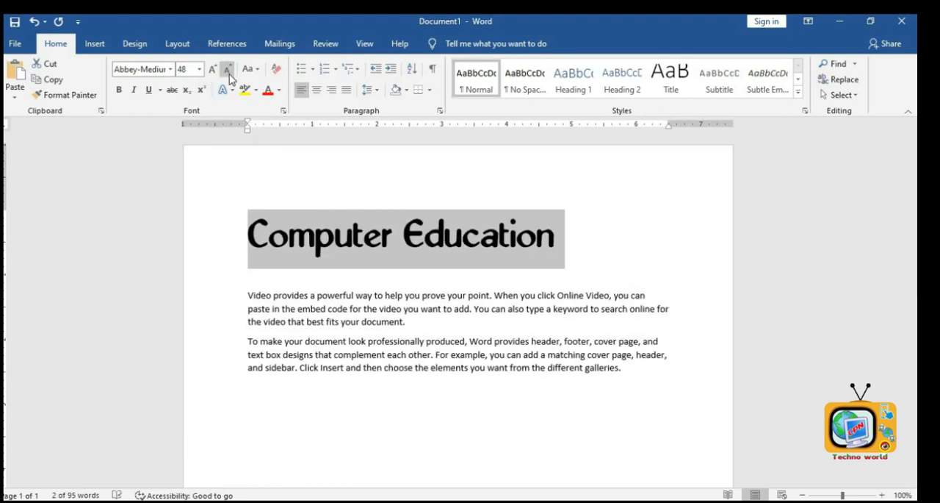
pyautogui.click(230, 74)
pyautogui.click(229, 74)
pyautogui.click(229, 74)
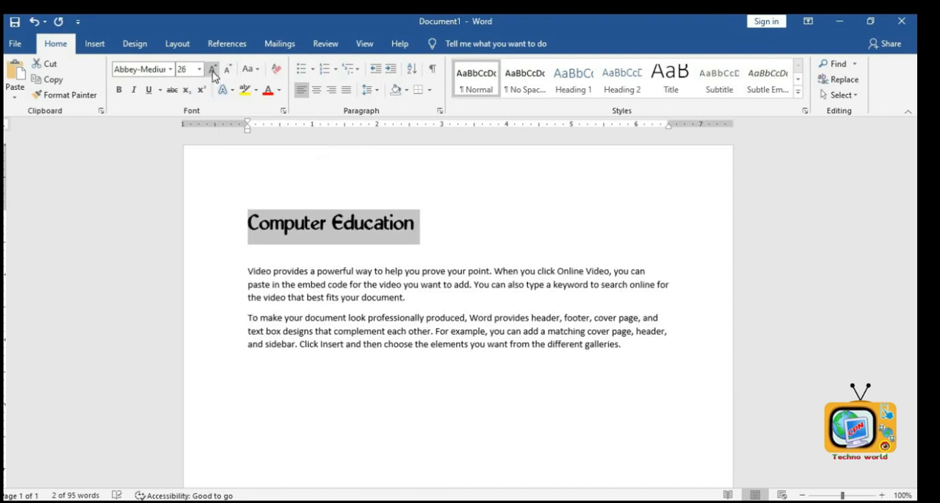
pyautogui.click(213, 71)
pyautogui.click(214, 72)
pyautogui.click(214, 71)
pyautogui.click(229, 76)
pyautogui.click(228, 76)
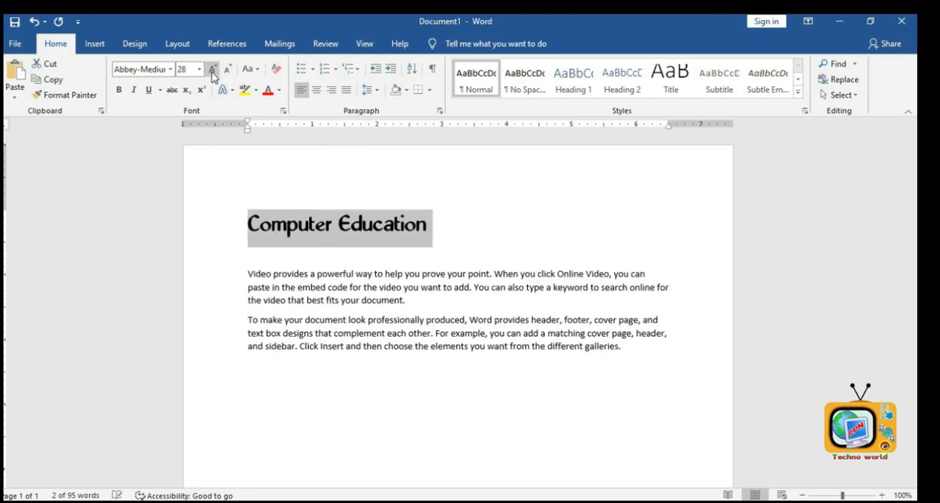
pyautogui.click(213, 74)
pyautogui.click(213, 74)
pyautogui.click(229, 76)
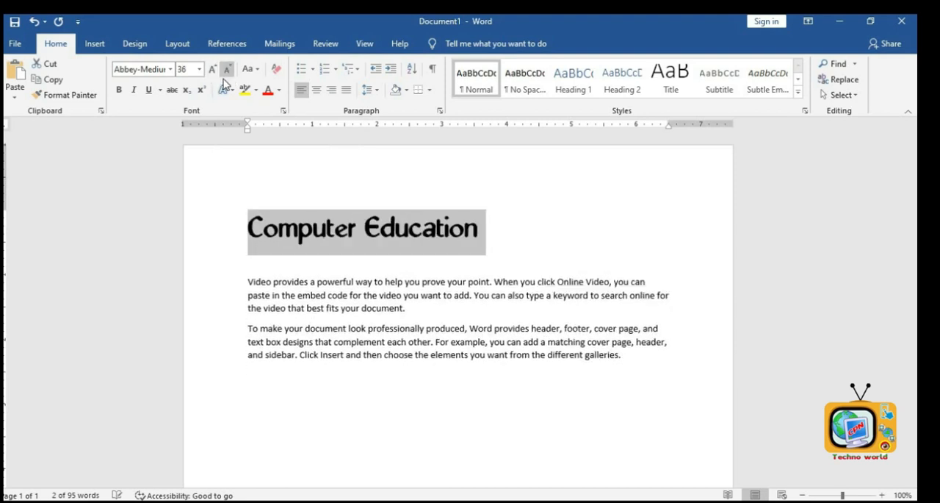
# - Change the heading's font to Bahnschrift Condensed from the font list
pyautogui.click(170, 70)
pyautogui.scroll(-5, 200, 257)
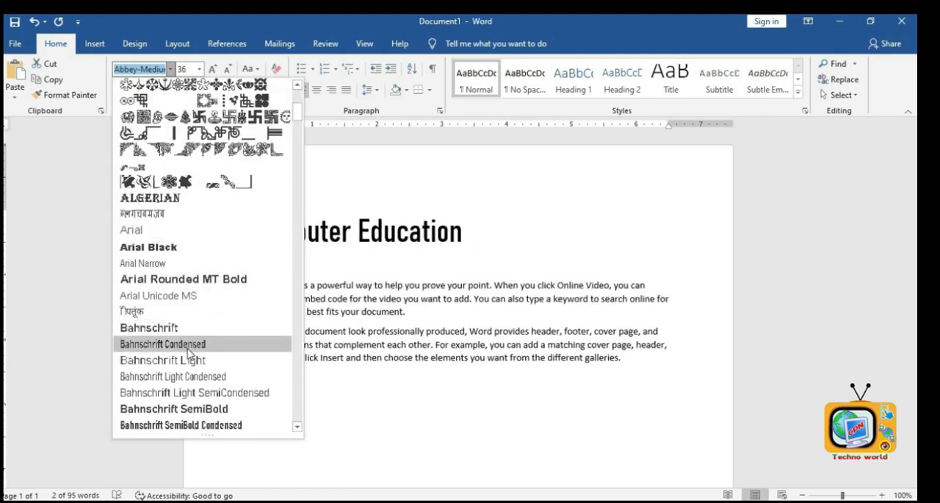
pyautogui.click(188, 345)
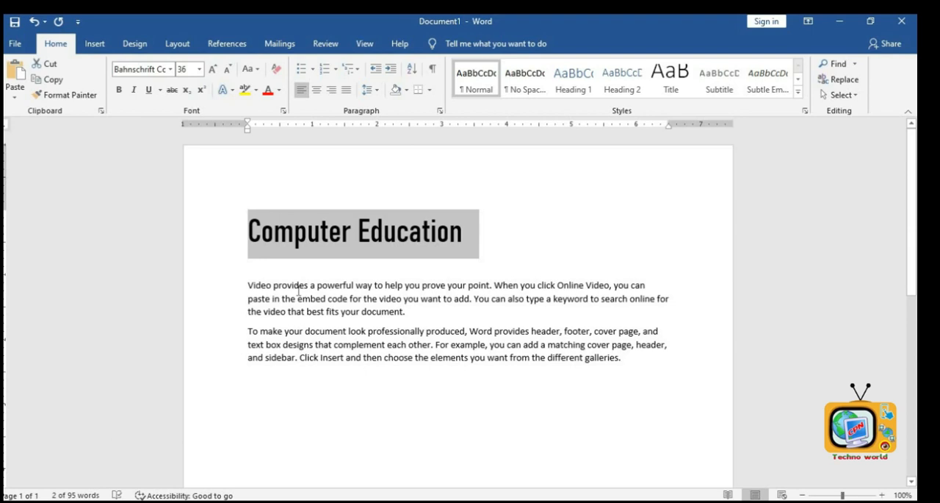
# - Change the heading's font to Jokerman by entering its name
pyautogui.click(154, 70)
pyautogui.write('Jokerman')
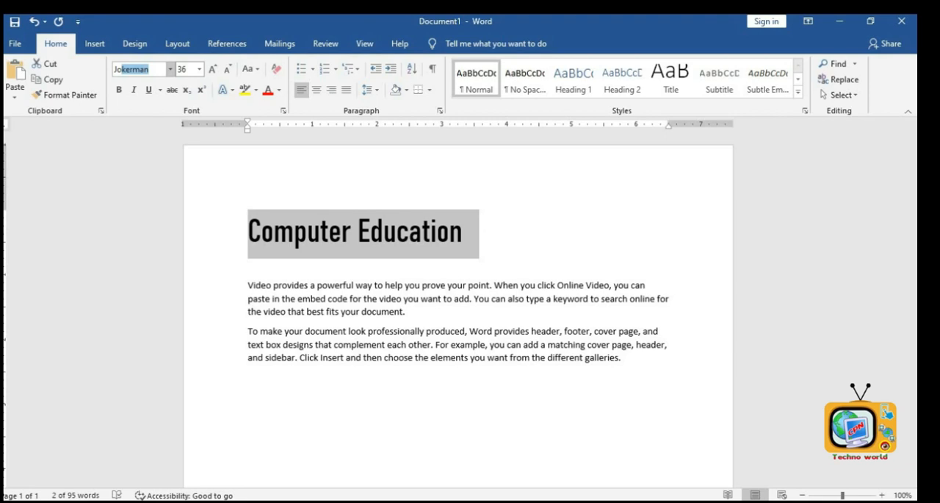
pyautogui.press('Return')
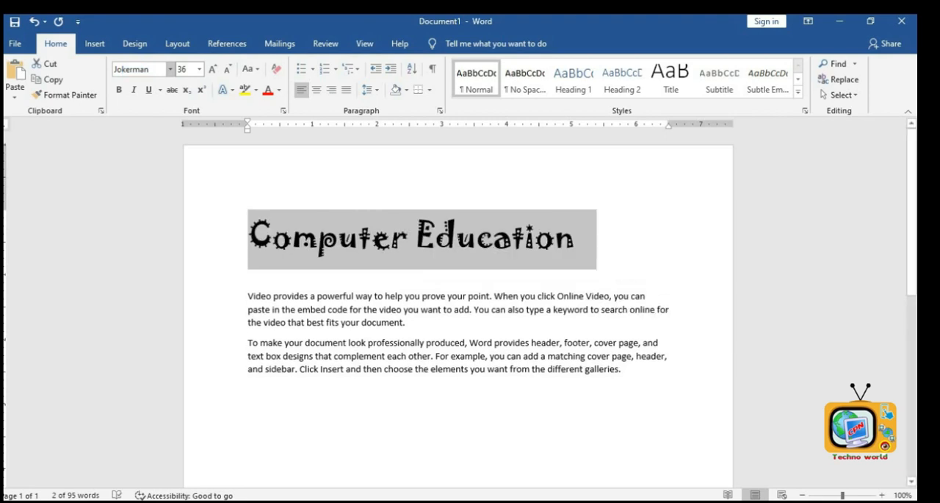
# - Reselect the heading and enlarge its font size to 90
pyautogui.click(318, 250)
pyautogui.moveTo(581, 240); pyautogui.dragTo(235, 249)
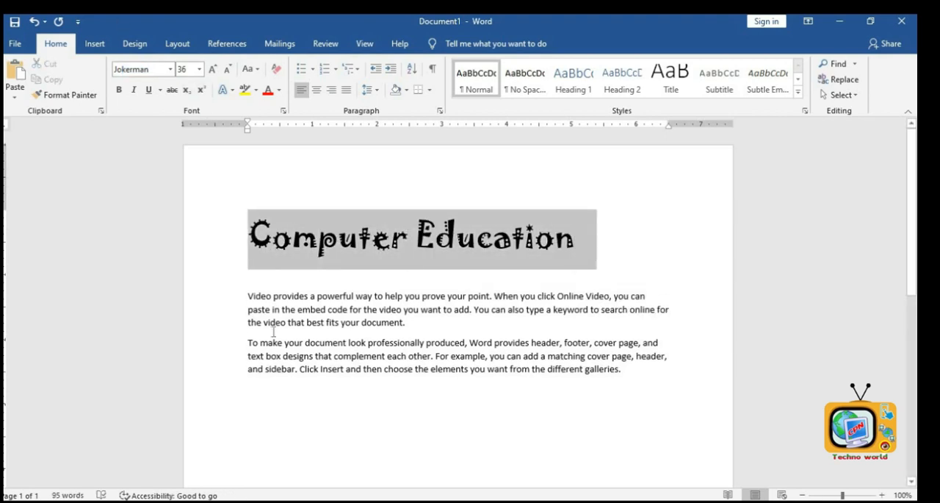
pyautogui.click(212, 69)
pyautogui.click(213, 69)
pyautogui.click(214, 74)
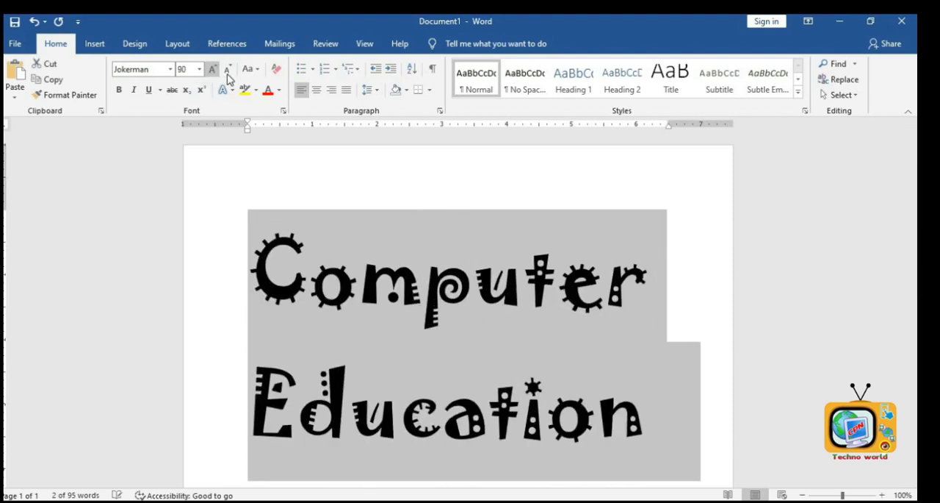
# - Shrink the heading's font size step by step down to 36
pyautogui.click(228, 76)
pyautogui.click(228, 74)
pyautogui.click(229, 74)
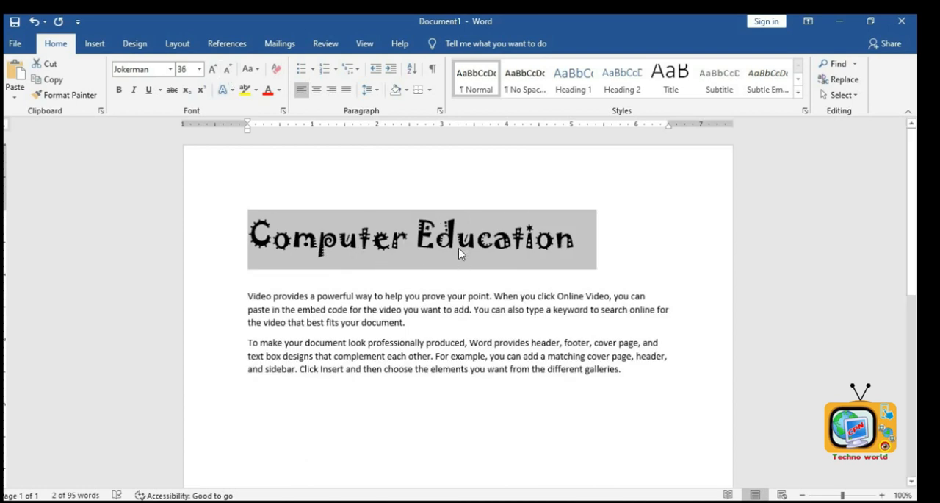
# - Change the heading's case to UPPERCASE, then back to Sentence case
pyautogui.click(257, 70)
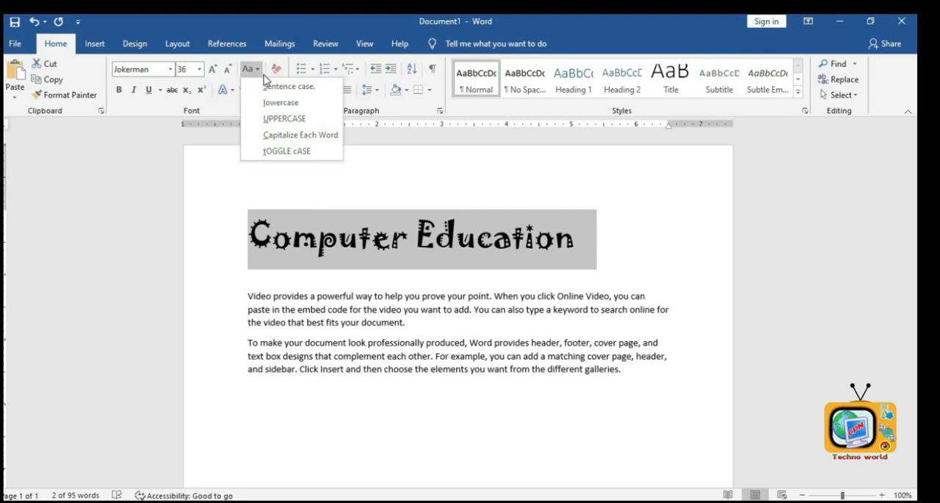
pyautogui.click(291, 119)
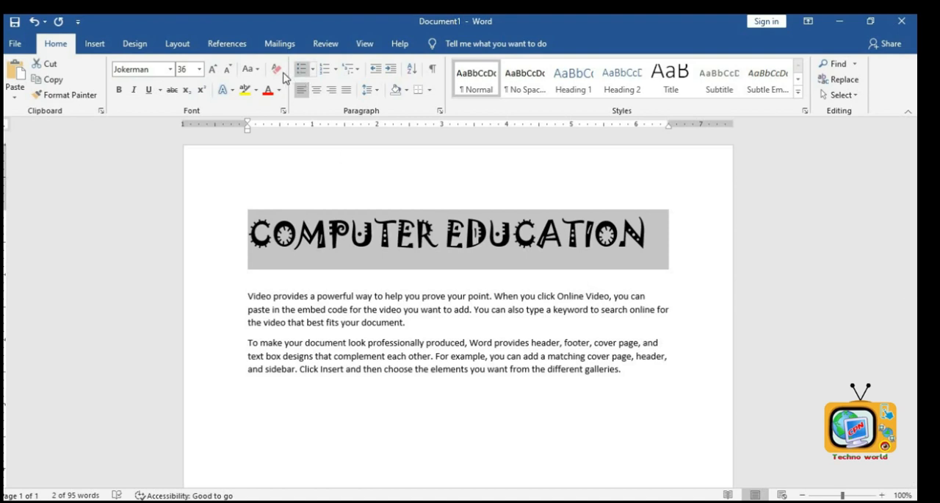
pyautogui.click(258, 75)
pyautogui.click(263, 86)
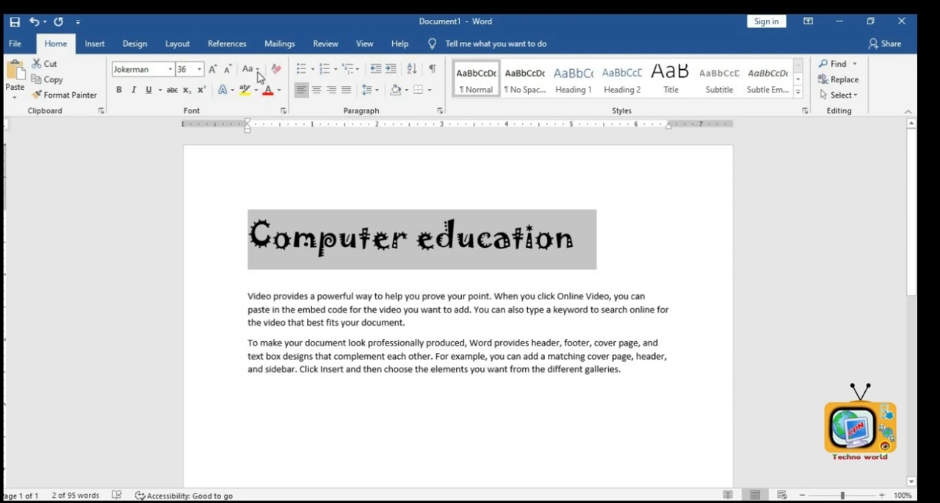
# - Apply tOGGLE cASE to the heading, then apply Sentence case again
pyautogui.click(257, 72)
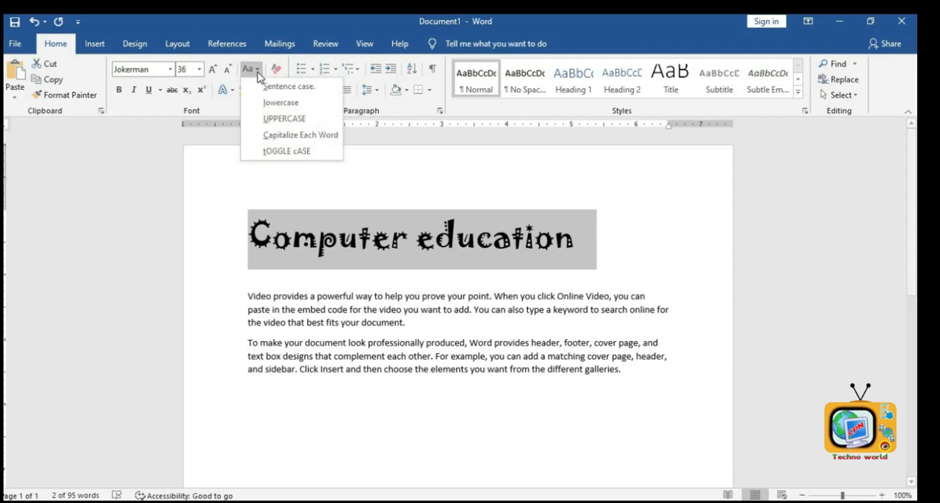
pyautogui.click(285, 152)
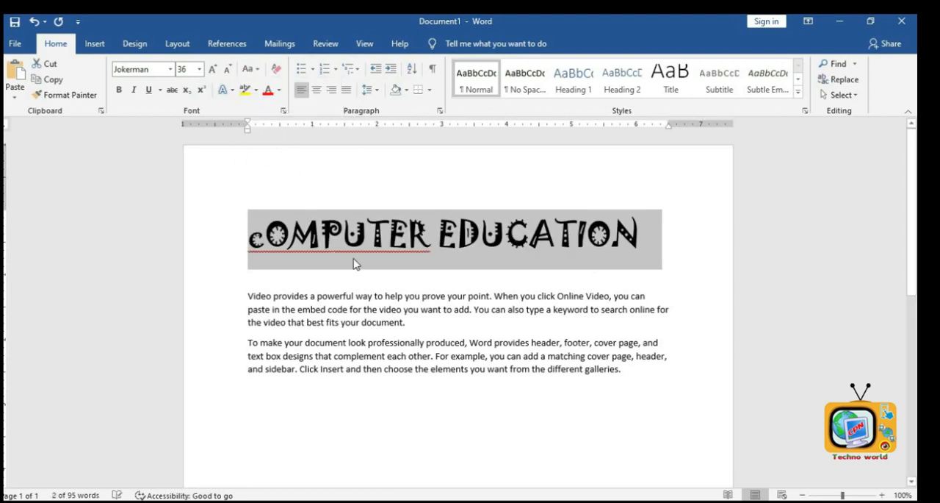
pyautogui.click(250, 69)
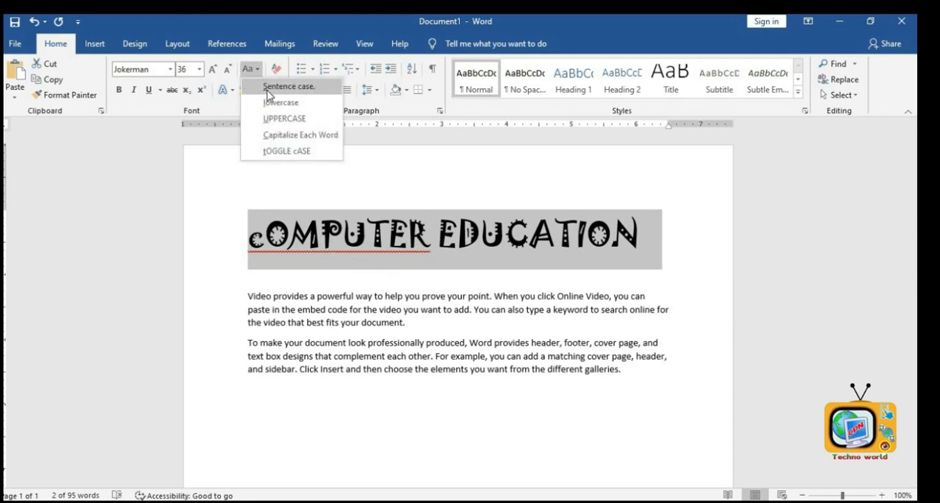
pyautogui.click(267, 88)
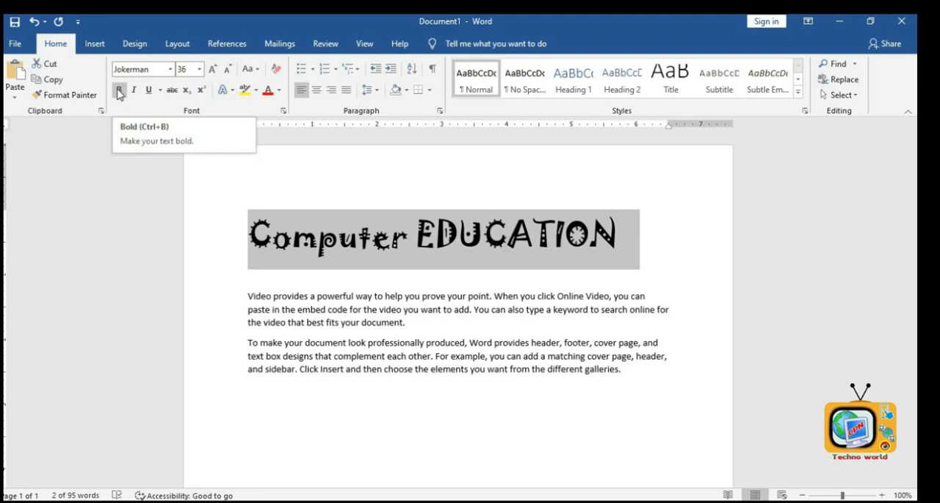
# - Reselect the heading and make it bold, italic and underlined
pyautogui.click(359, 244)
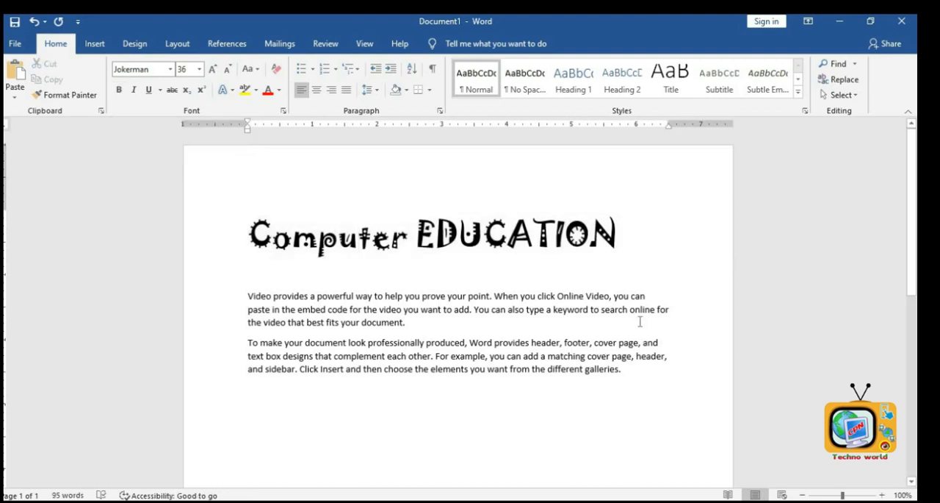
pyautogui.click(225, 235)
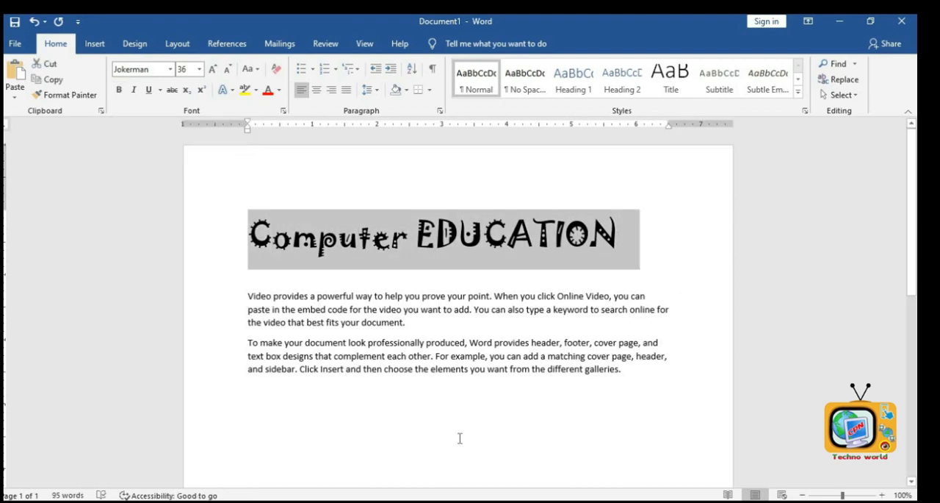
pyautogui.hotkey('ctrl', 'b')
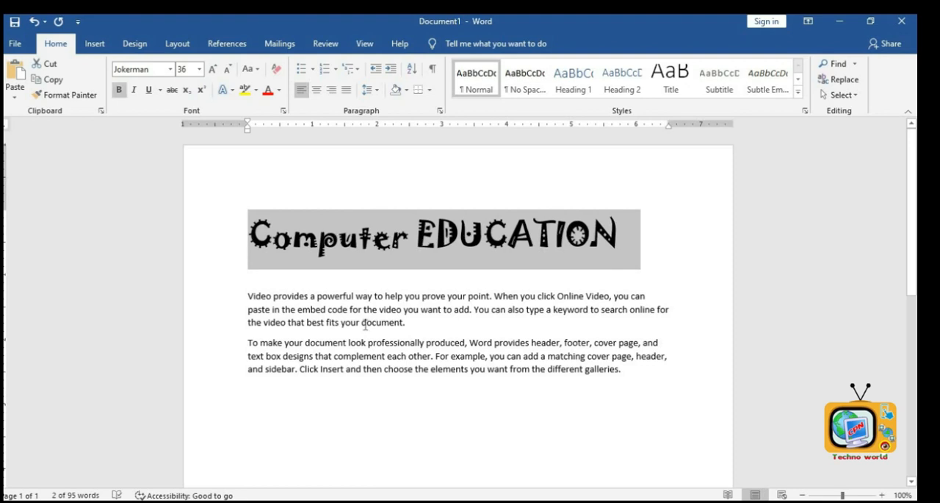
pyautogui.click(133, 89)
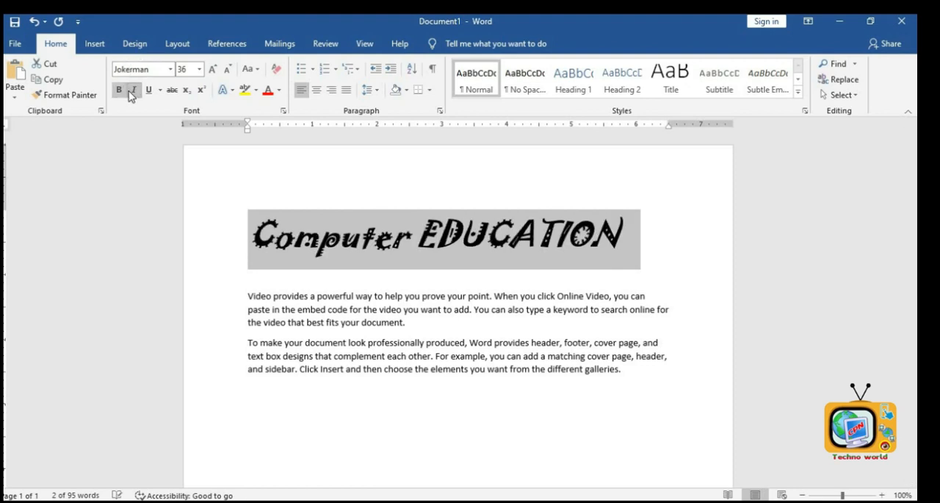
pyautogui.click(149, 89)
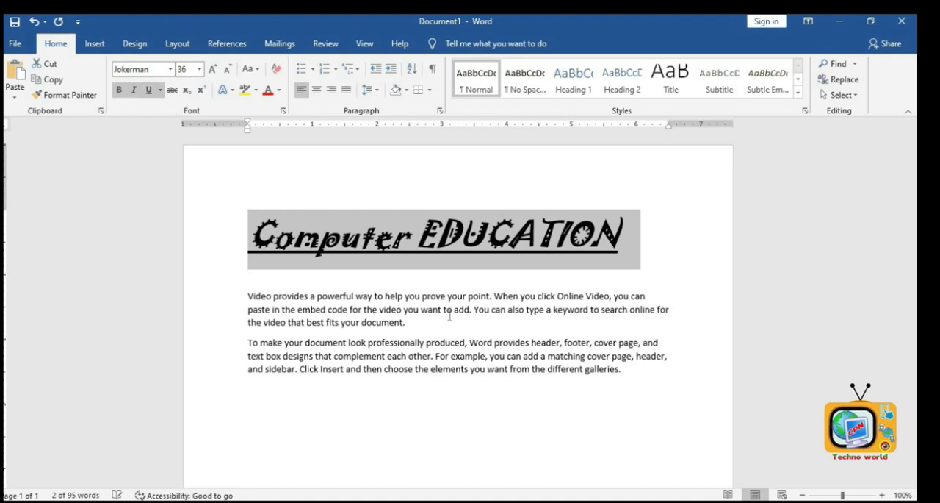
# - Reselect the heading and change its underline style to a thick line
pyautogui.click(355, 234)
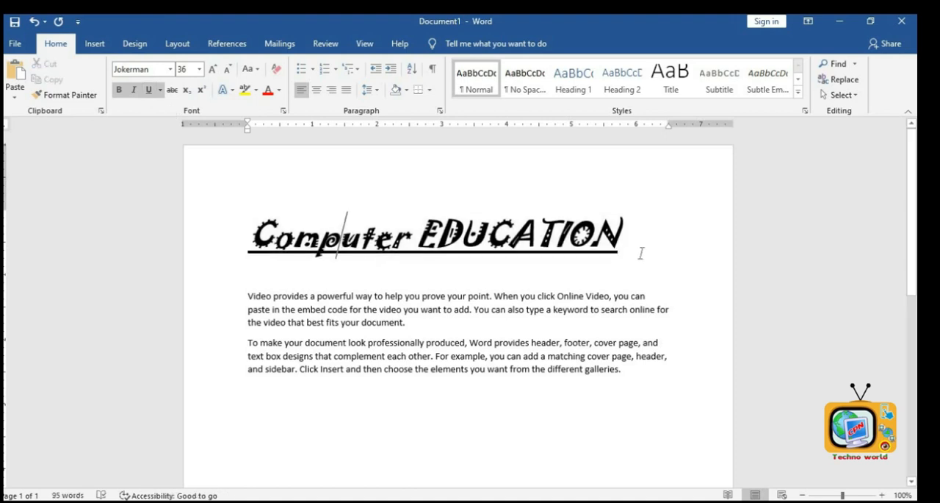
pyautogui.click(191, 200)
pyautogui.click(161, 90)
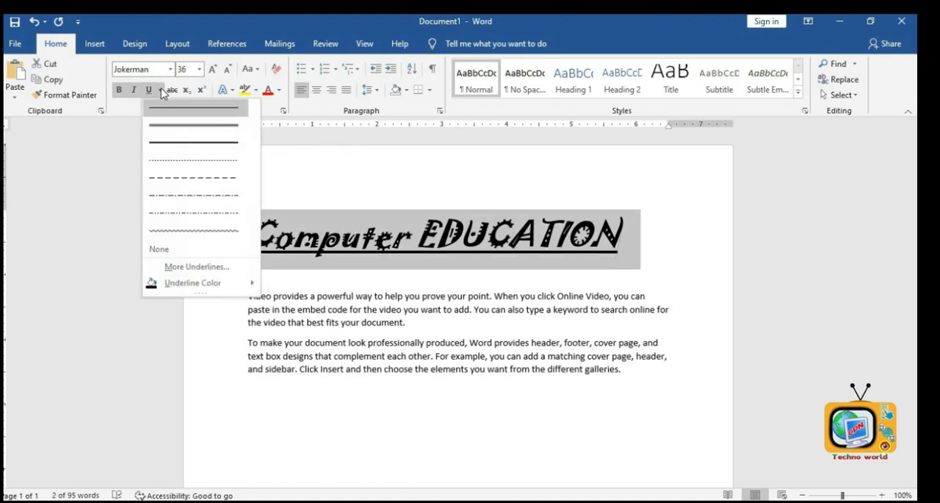
pyautogui.click(147, 84)
pyautogui.click(150, 90)
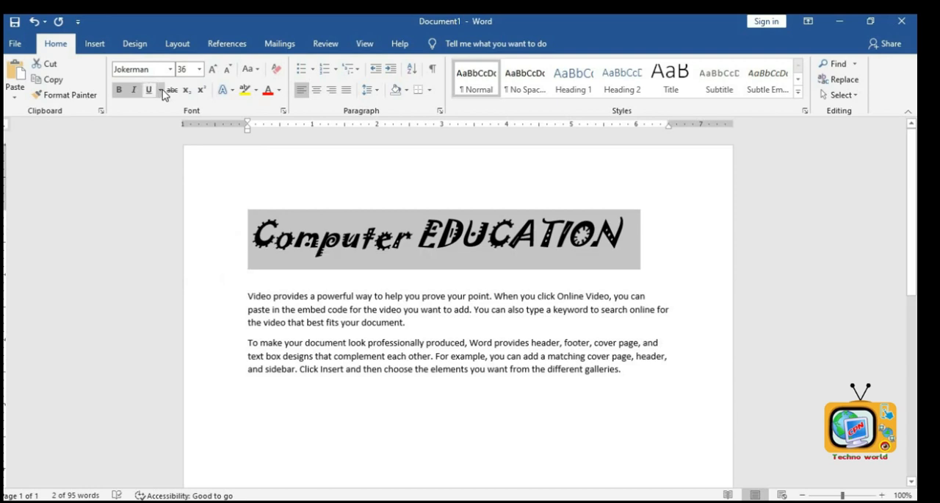
pyautogui.click(161, 90)
pyautogui.click(176, 142)
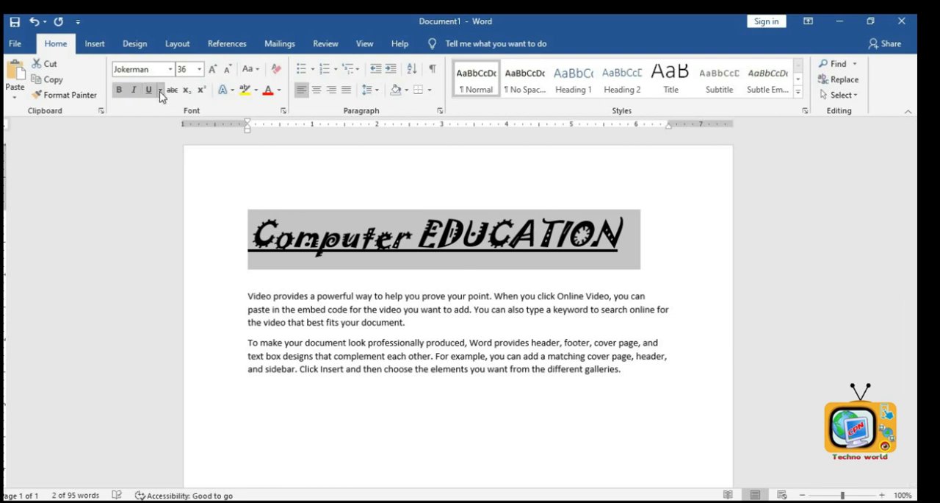
# - Switch the heading's underline to a dotted style, then apply strikethrough and undo it
pyautogui.click(161, 92)
pyautogui.click(170, 165)
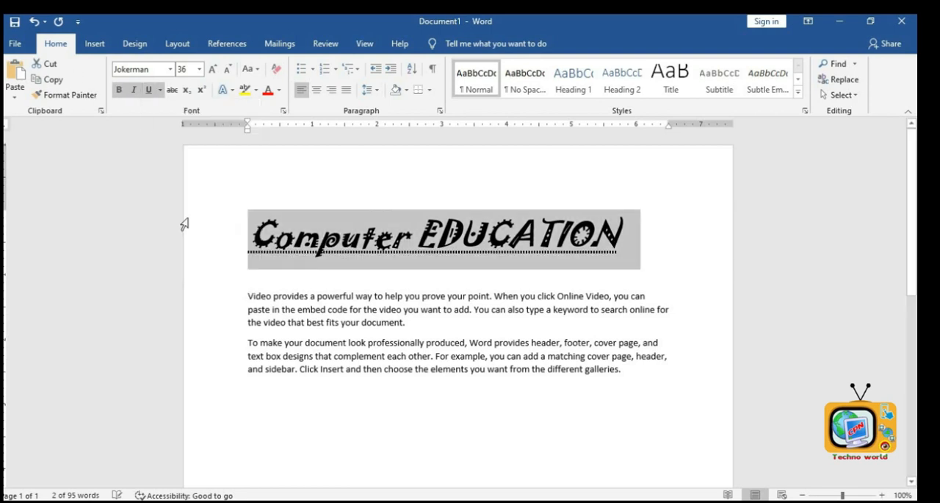
pyautogui.click(163, 89)
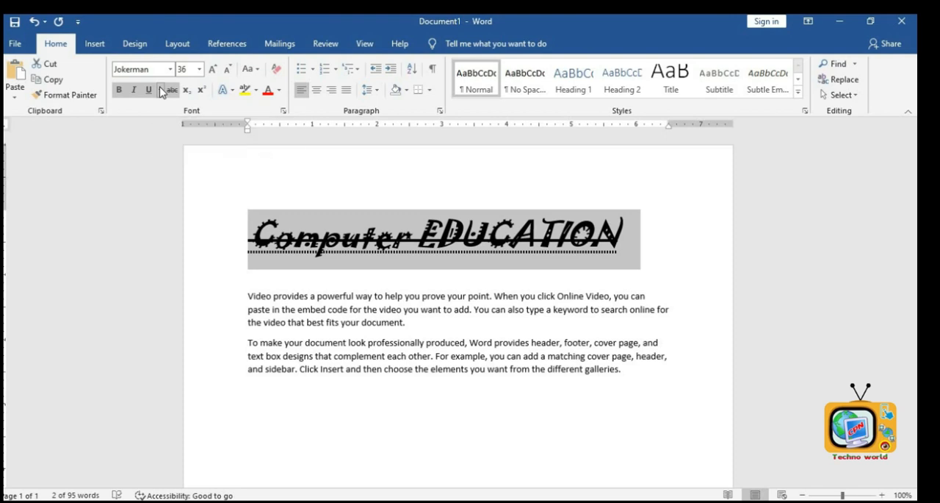
pyautogui.hotkey('ctrl', 'z')
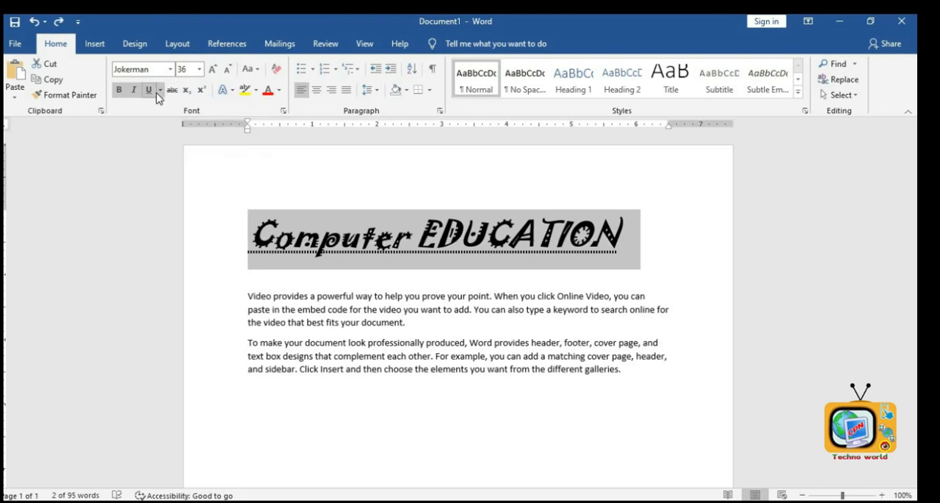
# - Set the heading's underline color to red
pyautogui.click(159, 90)
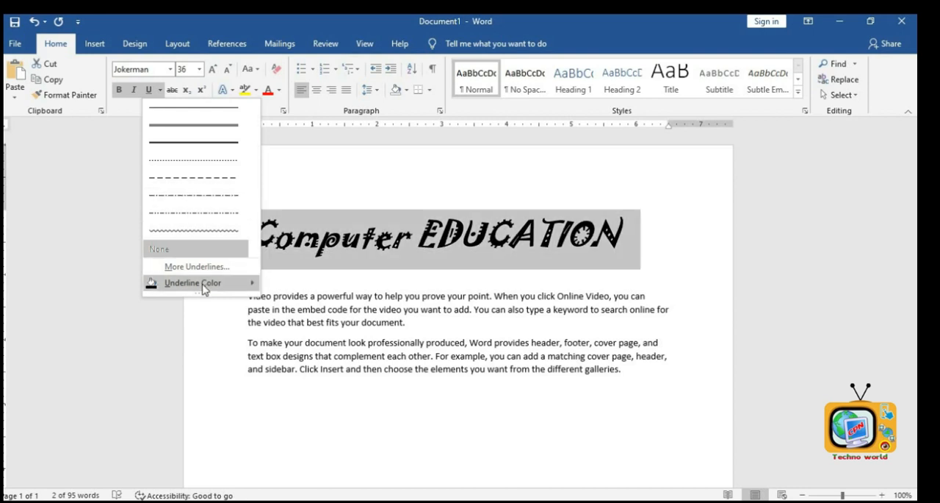
pyautogui.moveTo(203, 286)
pyautogui.click(284, 389)
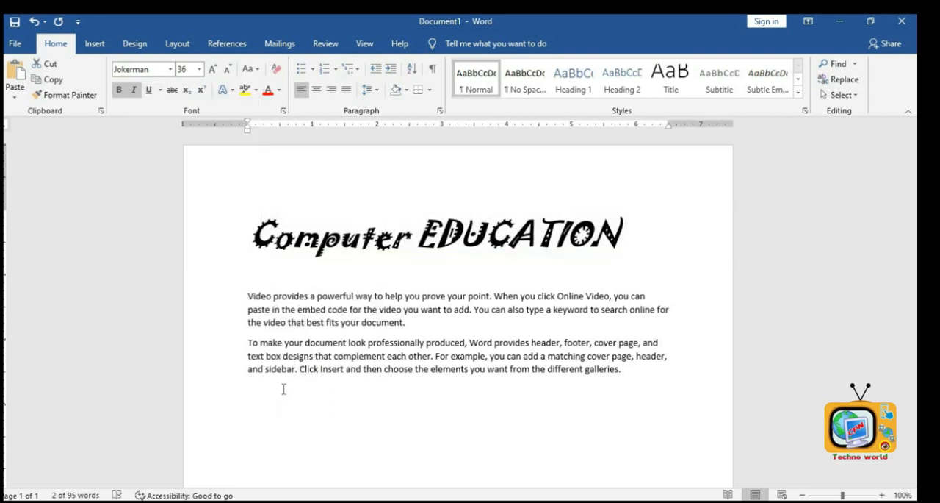
pyautogui.click(415, 296)
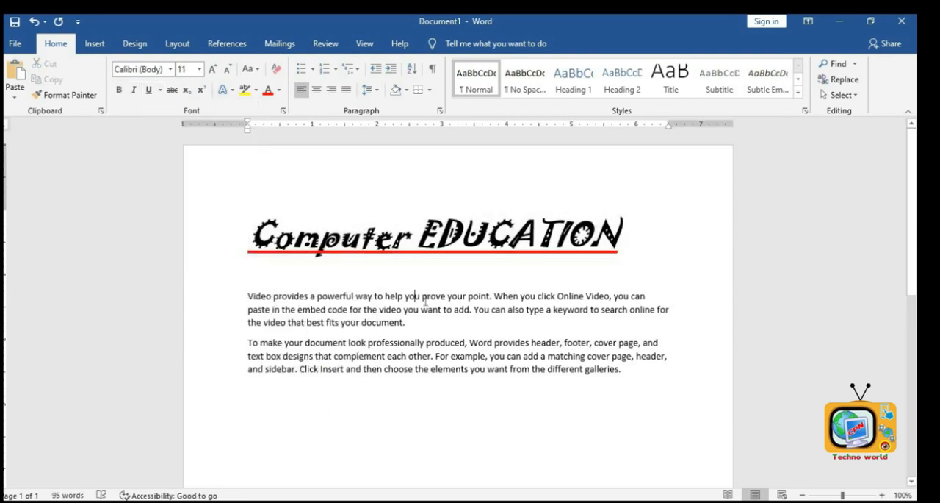
# - Select the heading and remove its underline
pyautogui.moveTo(637, 241); pyautogui.dragTo(225, 245)
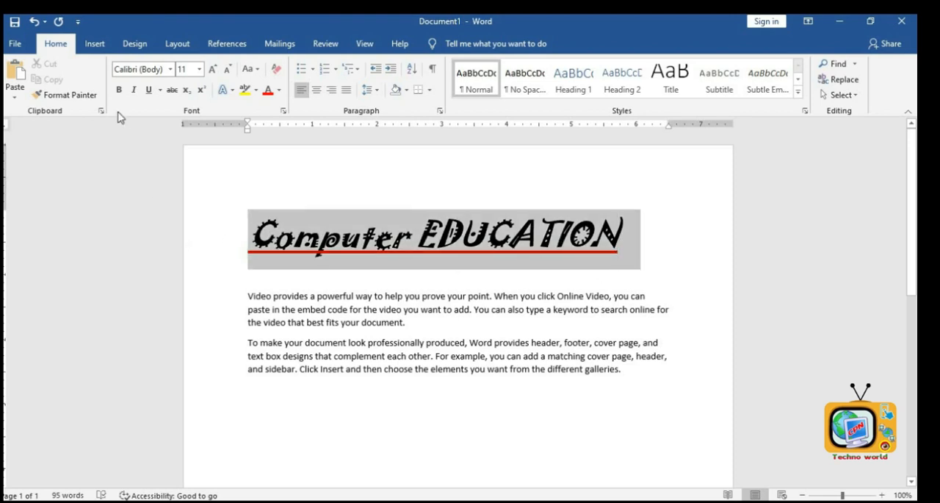
pyautogui.click(150, 90)
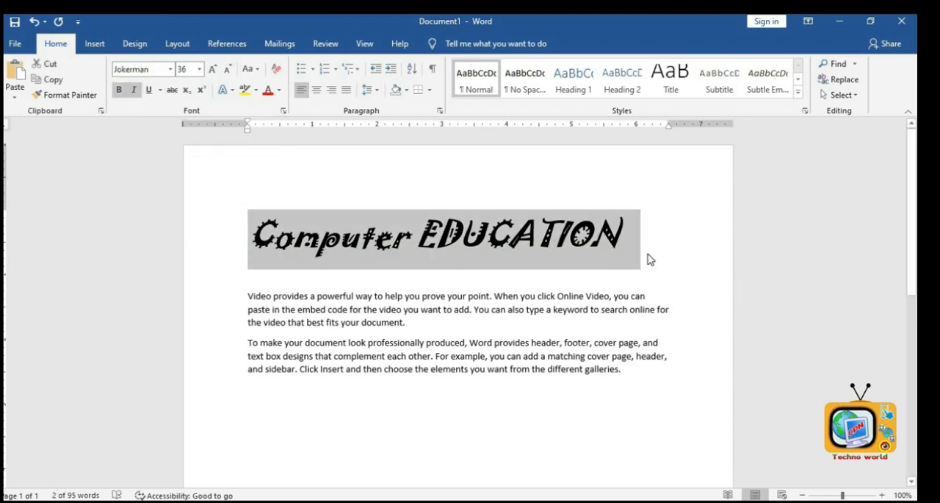
# - Select the heading and apply strikethrough to it
pyautogui.moveTo(648, 254); pyautogui.dragTo(164, 219)
pyautogui.moveTo(625, 245); pyautogui.dragTo(293, 243)
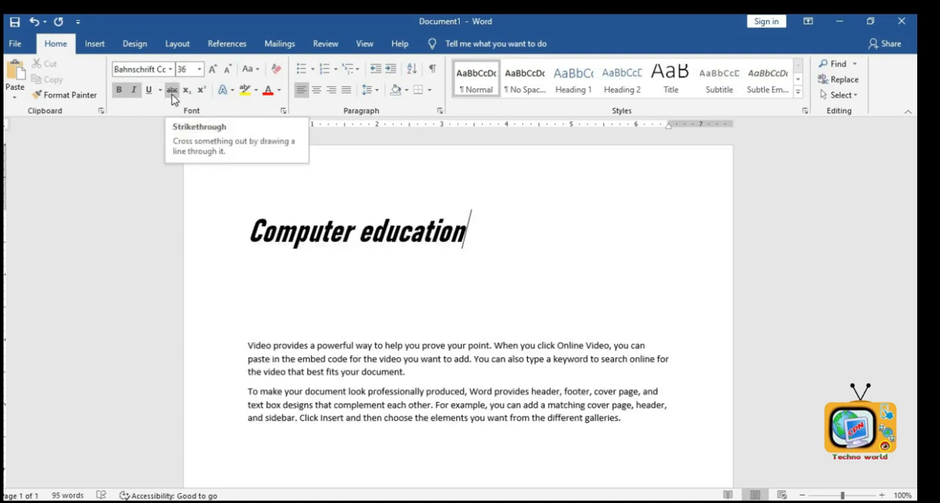
pyautogui.click(76, 213)
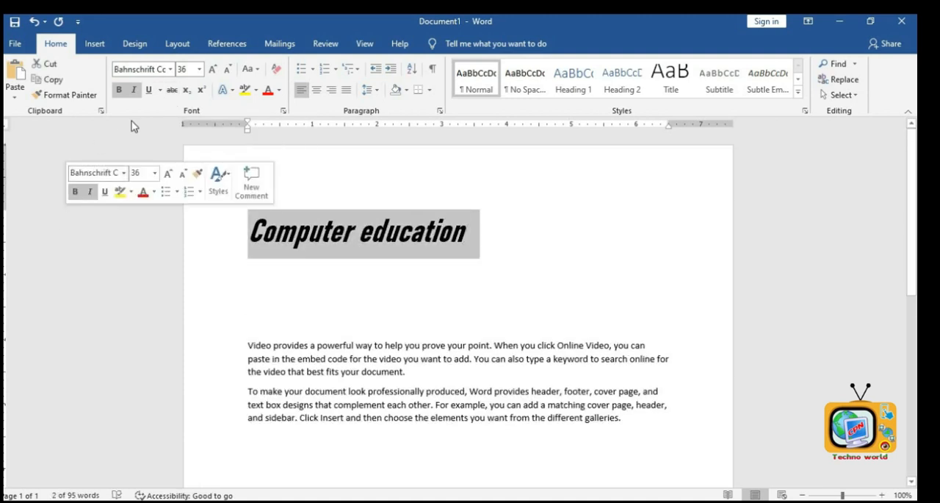
pyautogui.click(172, 90)
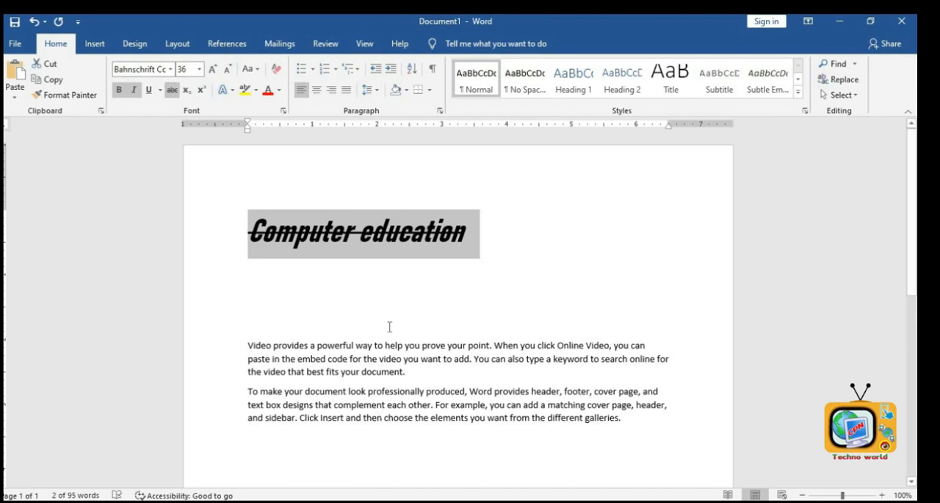
pyautogui.click(390, 327)
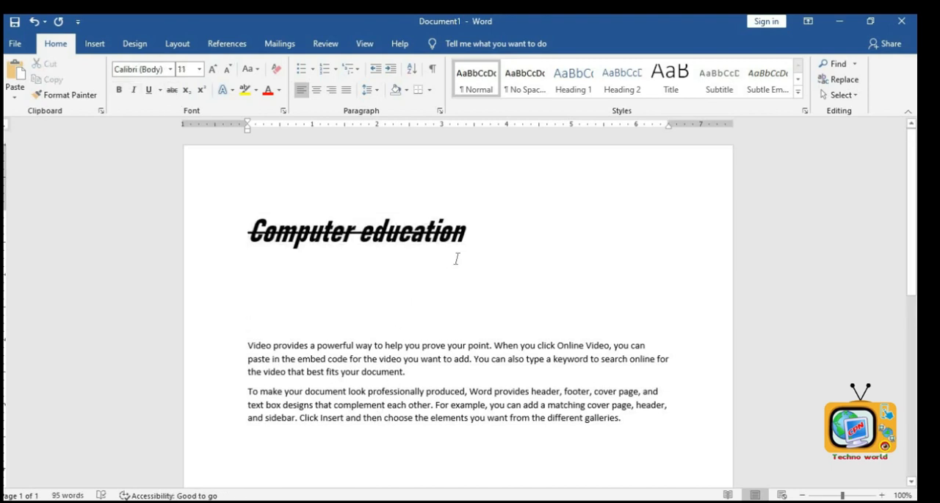
# - Type H2) on the empty line below the heading
pyautogui.click(307, 293)
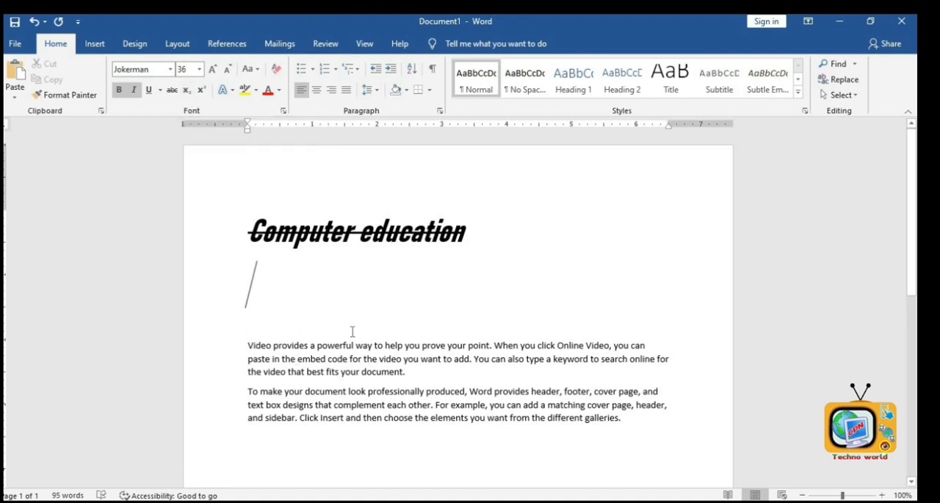
pyautogui.write('H2)')
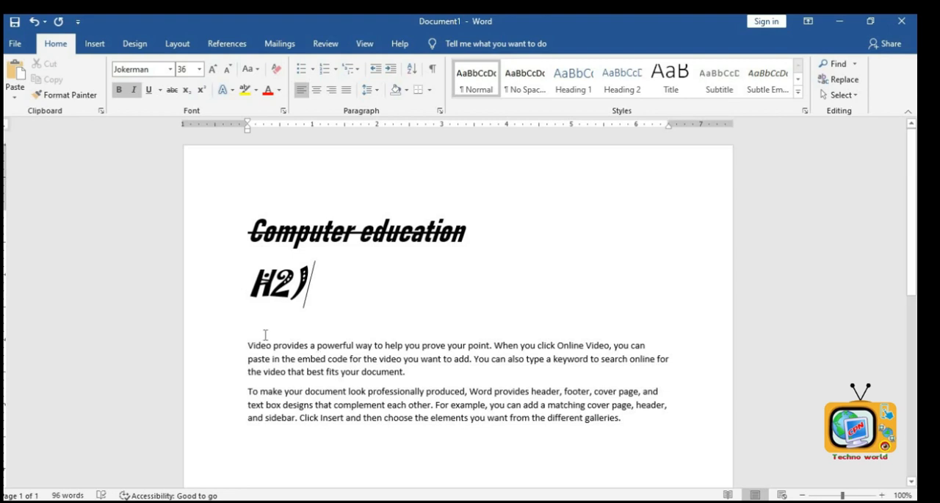
# - Select the new line and change its font to Bahnschrift Condensed
pyautogui.moveTo(317, 350); pyautogui.dragTo(264, 334)
pyautogui.click(342, 278)
pyautogui.click(212, 267)
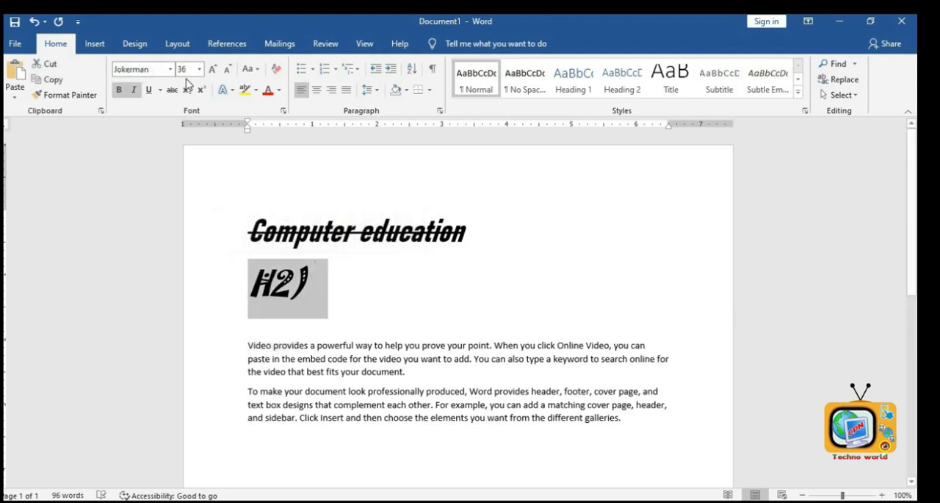
pyautogui.click(170, 69)
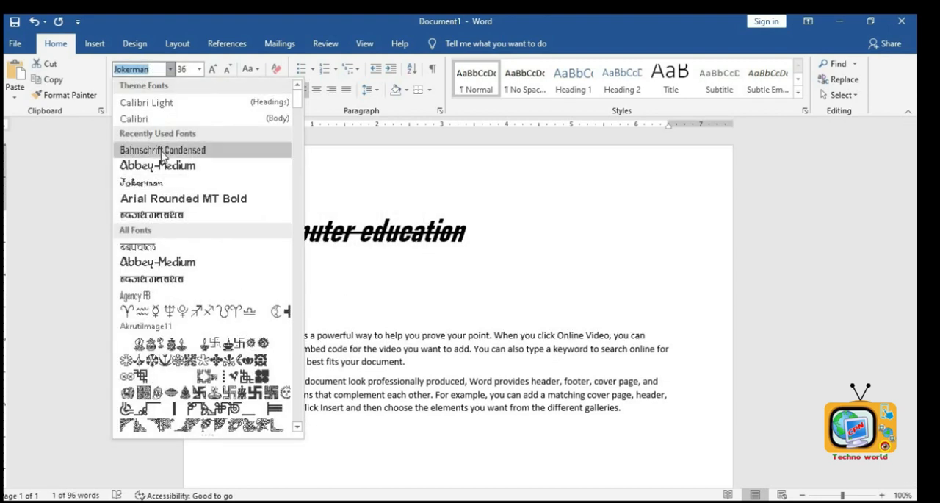
pyautogui.click(163, 150)
# - Retype the selected line as H20
pyautogui.write('H2')
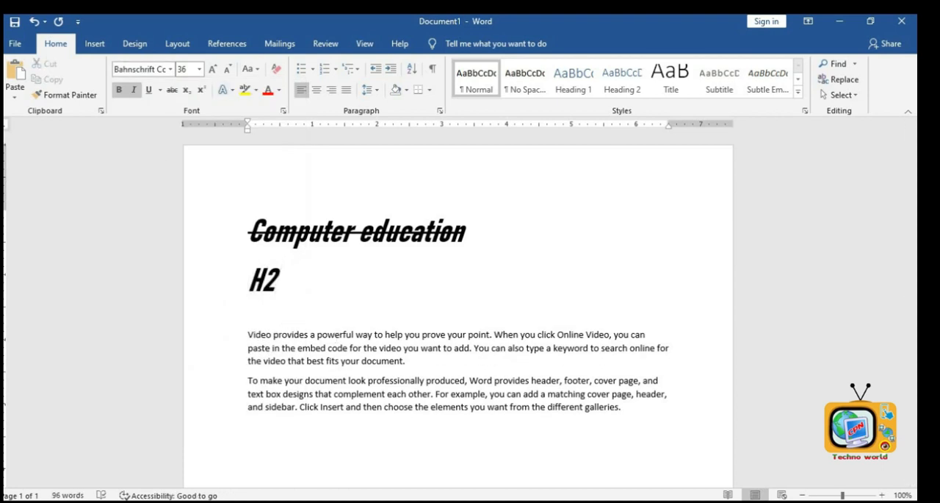
pyautogui.write(')')
pyautogui.press('BackSpace')
pyautogui.write('0')
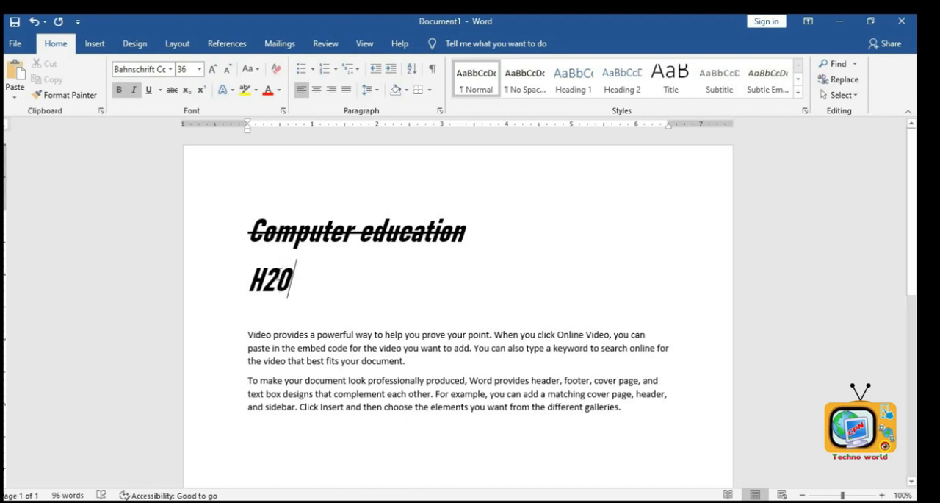
# - Make the 2 in H20 subscript
pyautogui.moveTo(276, 283); pyautogui.dragTo(262, 283)
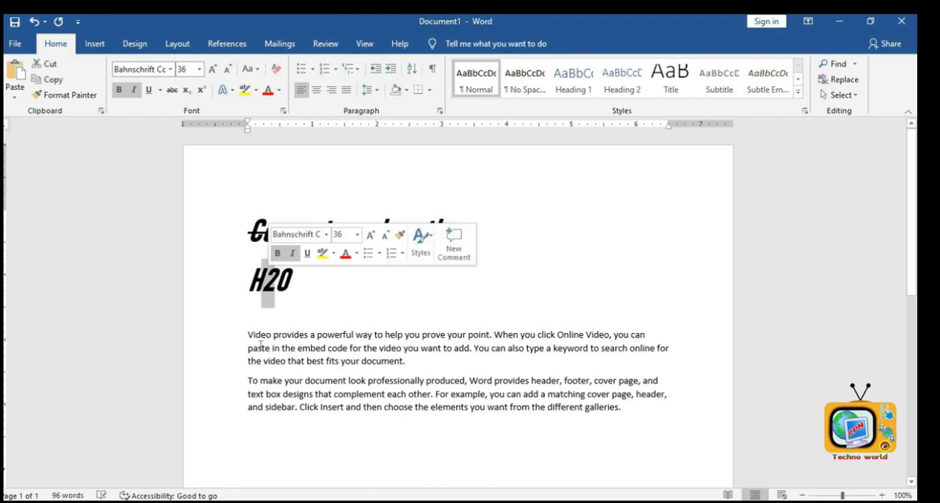
pyautogui.click(188, 90)
pyautogui.click(307, 306)
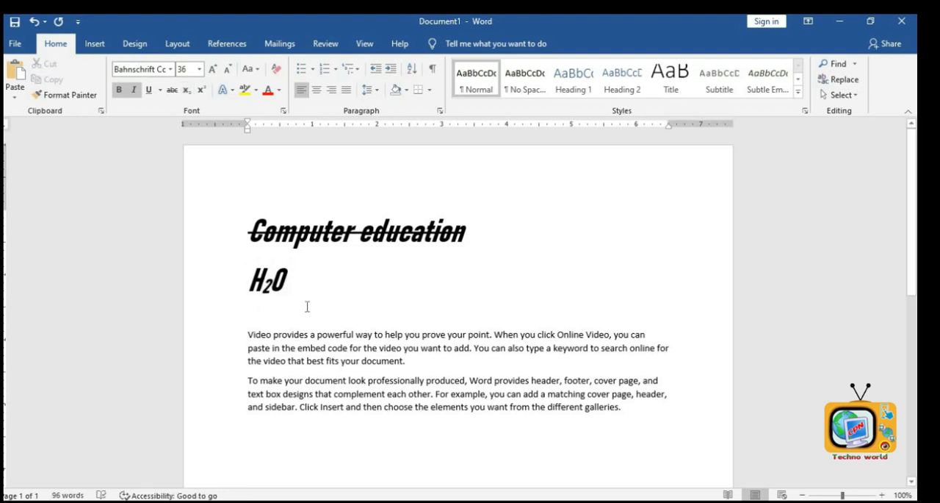
# - Start a new line and type (a+b)2
pyautogui.press('Return')
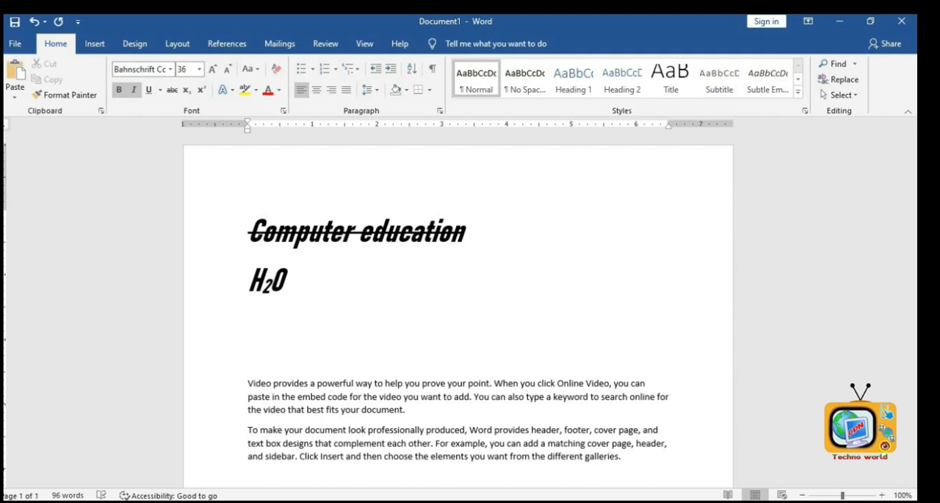
pyautogui.write('(a+b)')
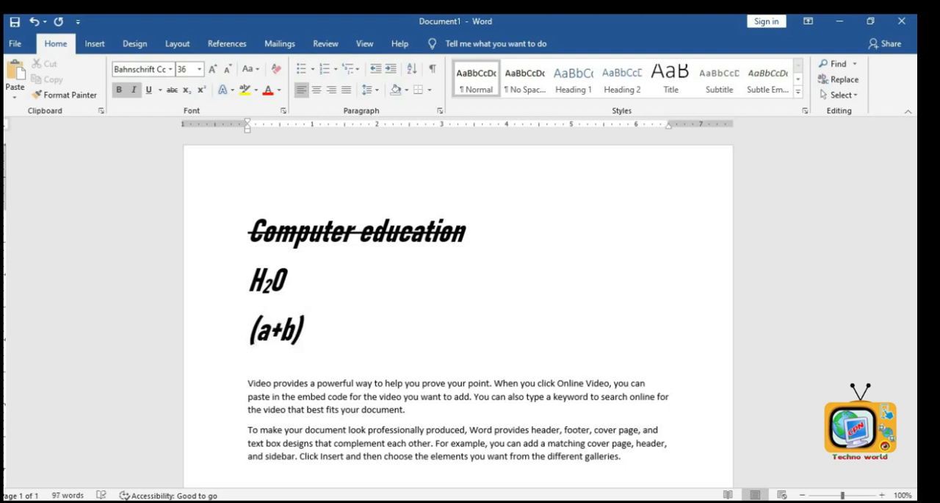
pyautogui.write('2')
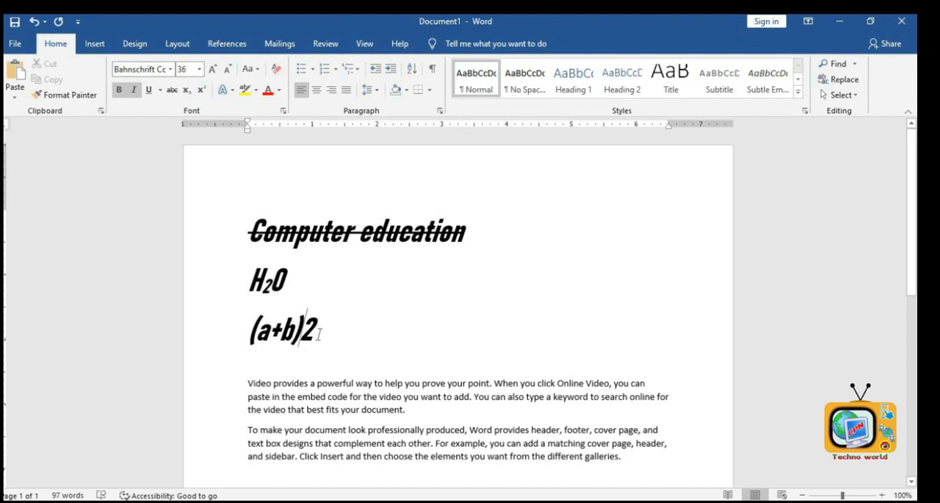
# - Make the 2 after (a+b) superscript
pyautogui.moveTo(319, 333); pyautogui.dragTo(301, 332)
pyautogui.click(202, 92)
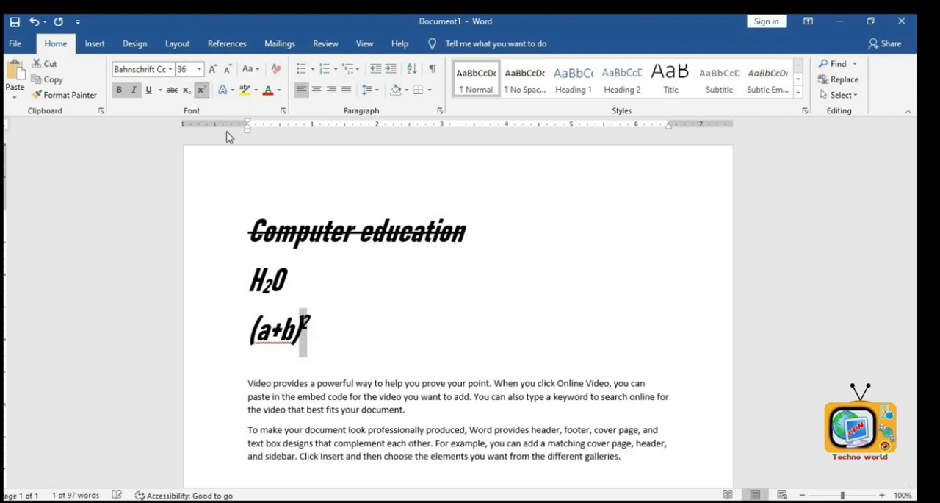
pyautogui.click(332, 340)
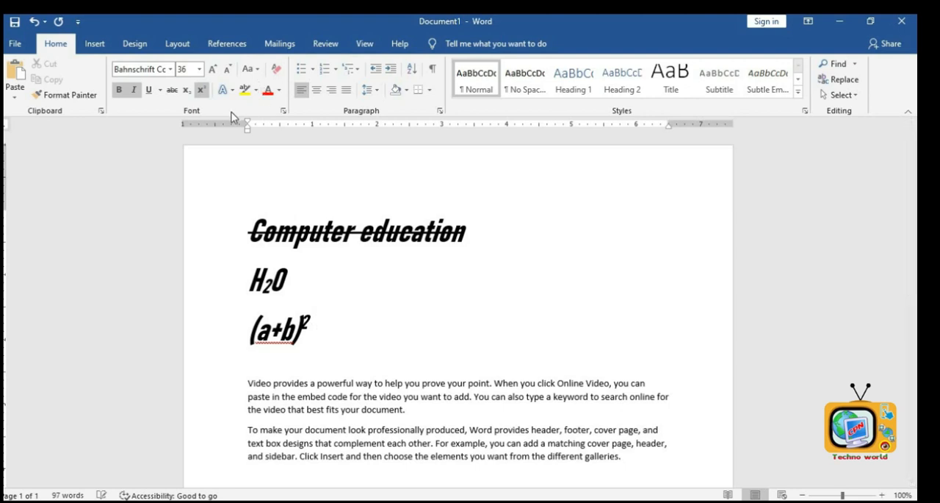
# - Type fgfdgdgdg in superscript after the exponent, then type 3rd
pyautogui.write('fgfdgdgdg')
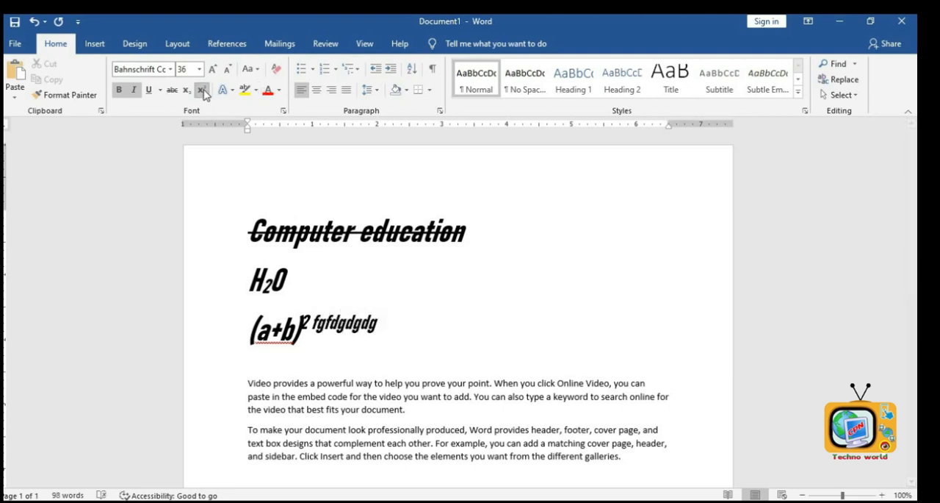
pyautogui.click(202, 91)
pyautogui.write('fgfdg')
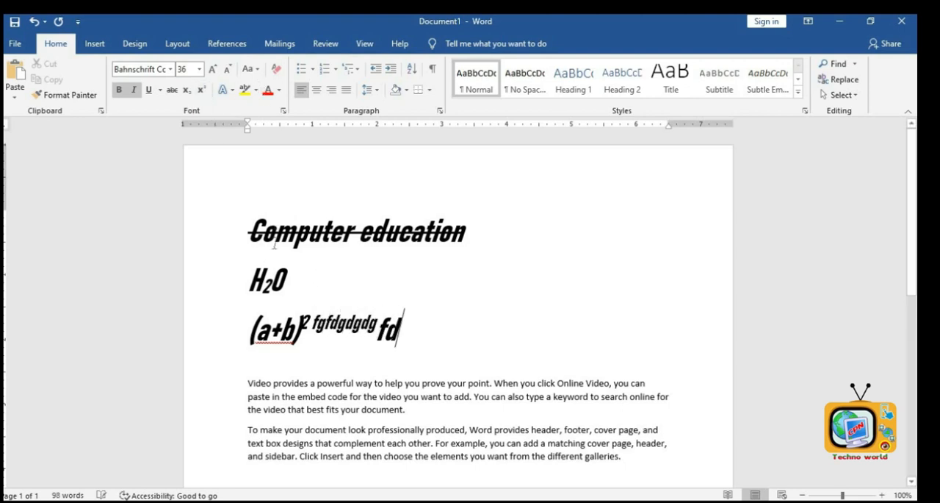
pyautogui.write('d')
pyautogui.press('BackSpace')
pyautogui.press('BackSpace')
pyautogui.press('BackSpace')
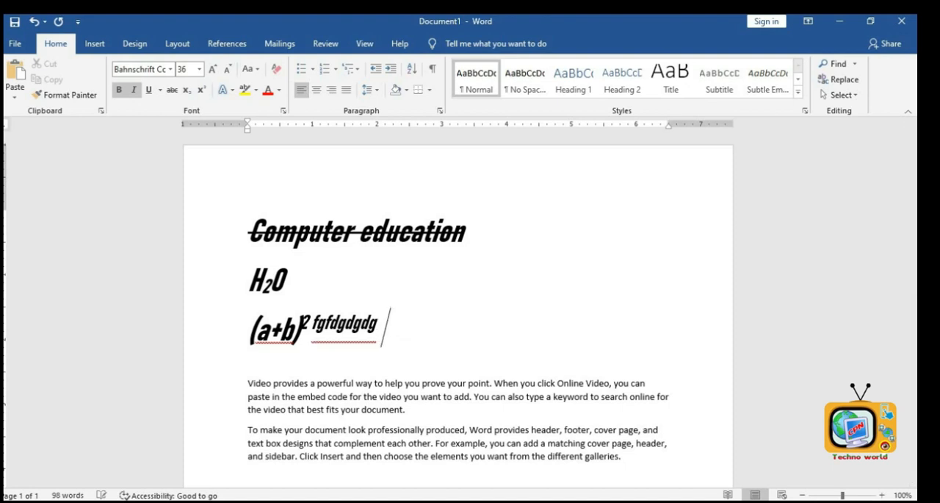
pyautogui.write('3rd')
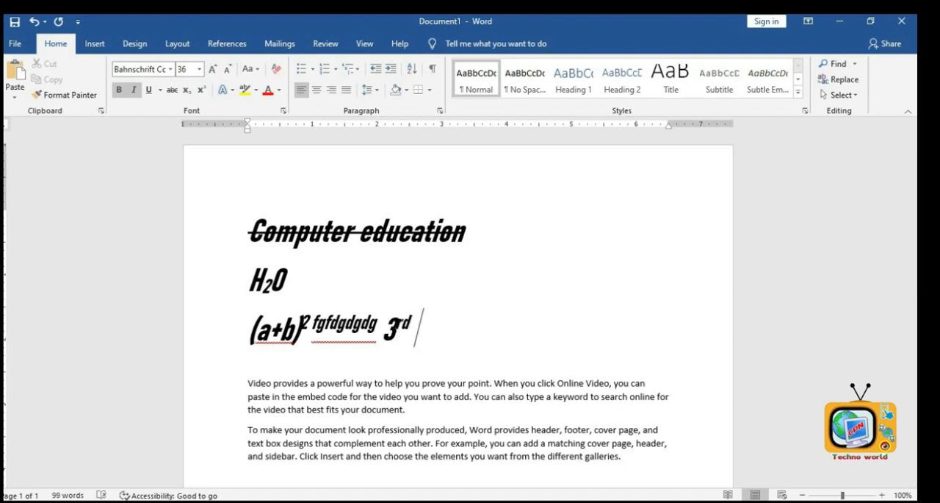
# - Change the third line's font to Calibri Light and type 4th at its end
pyautogui.click(225, 317)
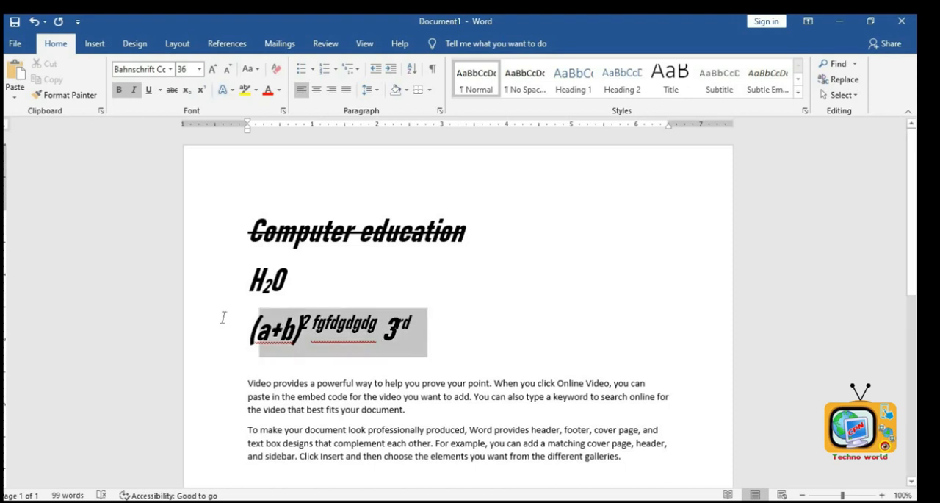
pyautogui.click(170, 69)
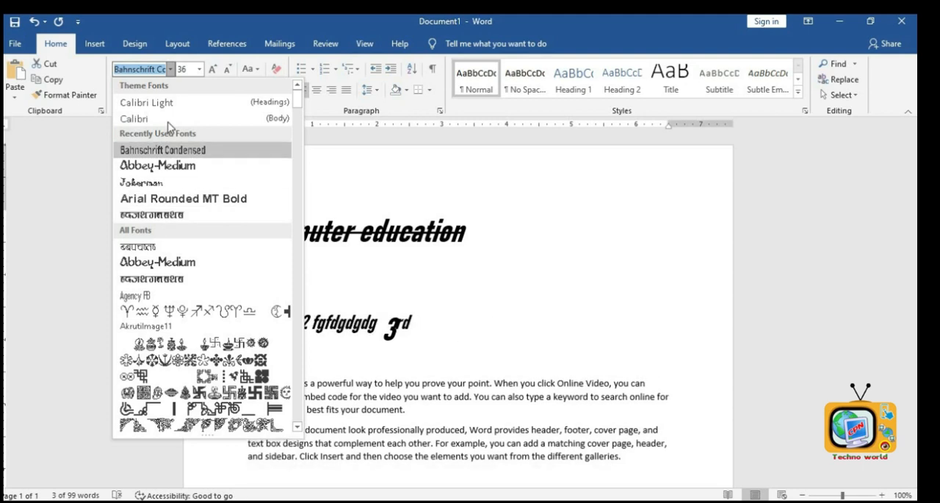
pyautogui.click(169, 102)
pyautogui.click(471, 318)
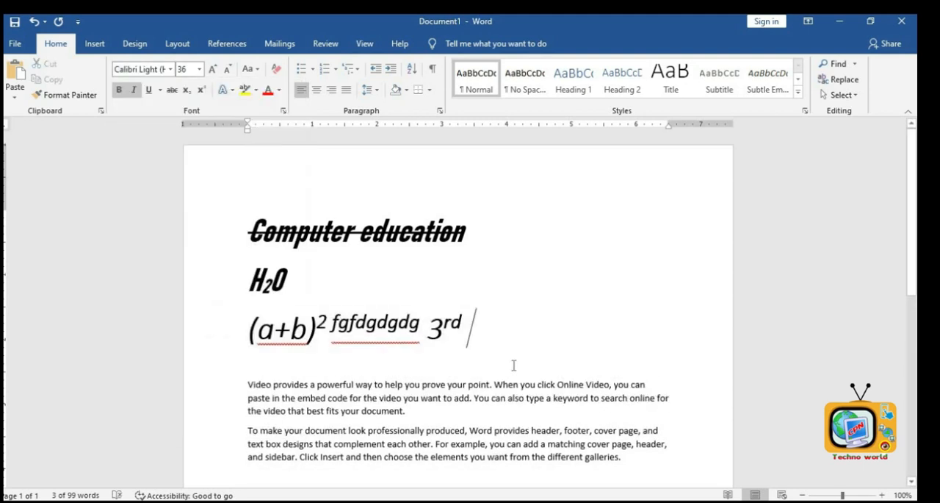
pyautogui.write('4')
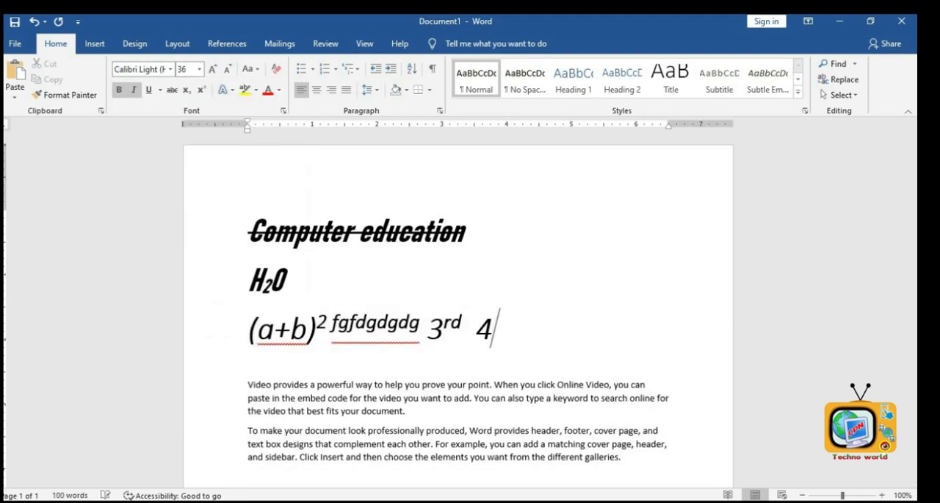
pyautogui.write('th')
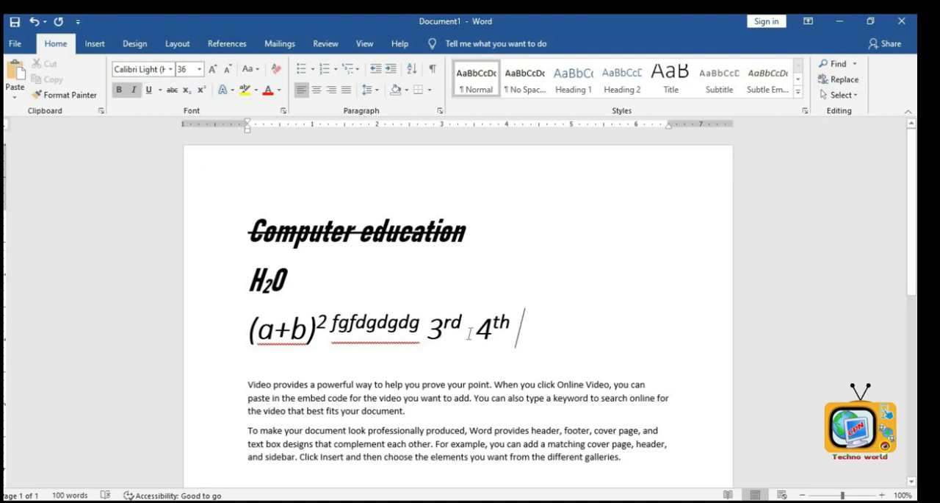
# - Select the heading and remove its strikethrough
pyautogui.moveTo(473, 241); pyautogui.dragTo(248, 237)
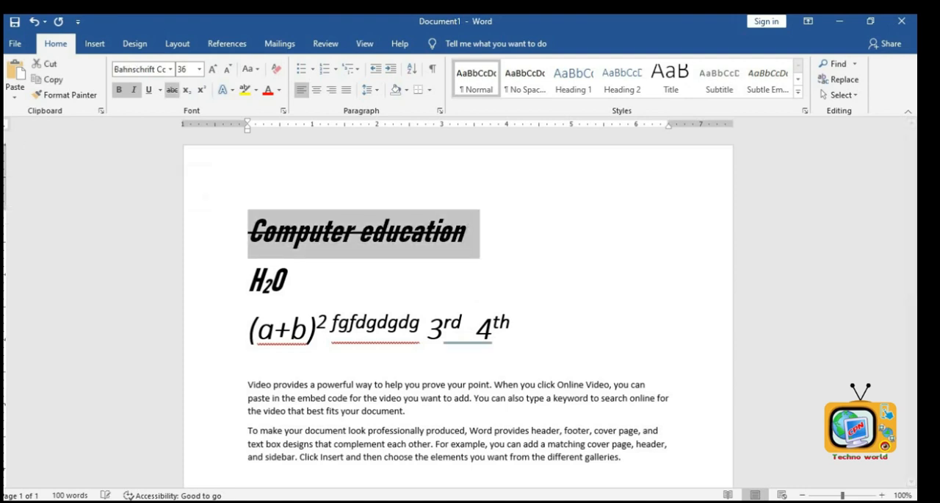
pyautogui.click(172, 90)
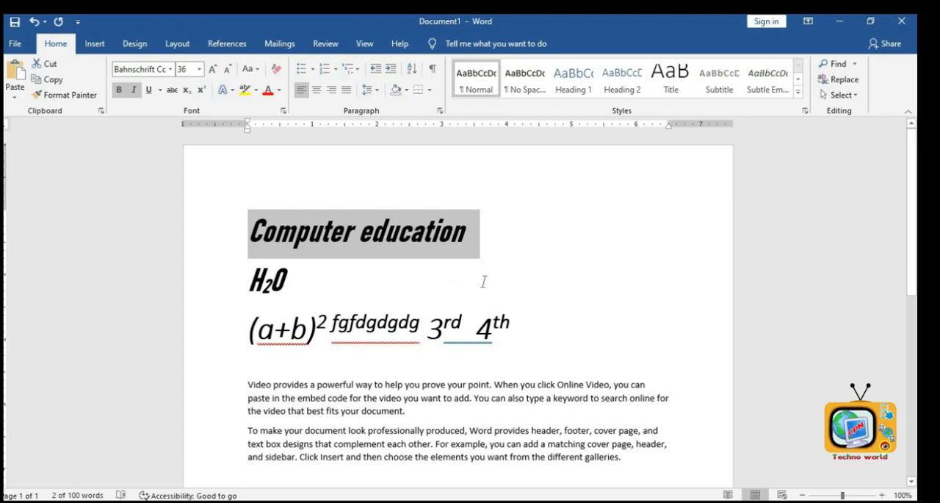
# - Apply the blue gradient text effect with reflection to the heading
pyautogui.click(232, 89)
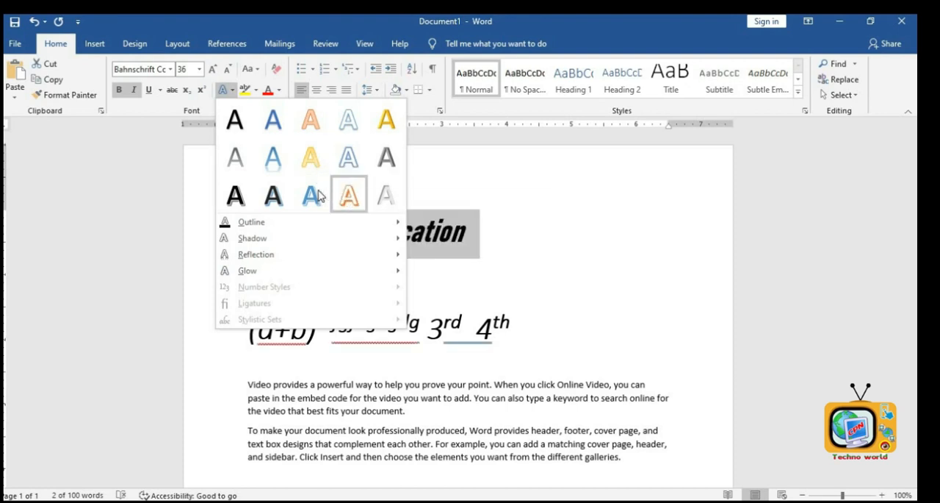
pyautogui.click(285, 206)
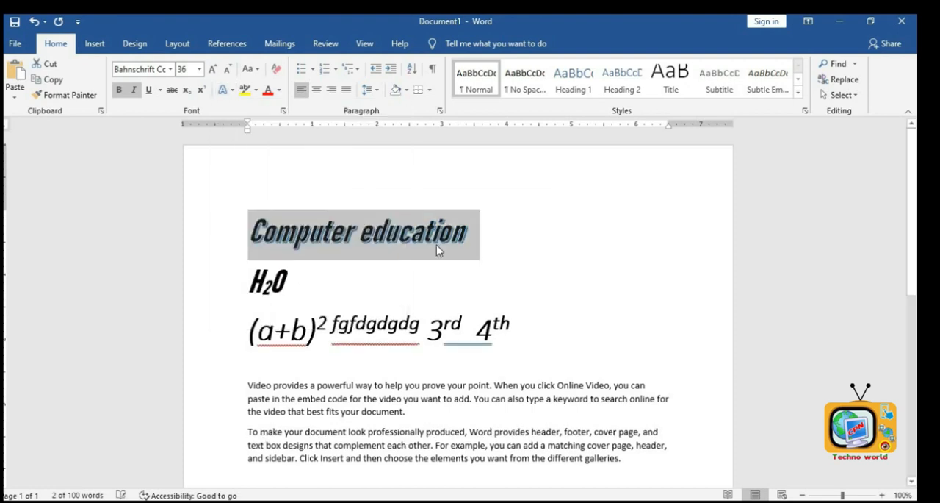
pyautogui.click(437, 229)
pyautogui.moveTo(437, 226); pyautogui.dragTo(253, 219)
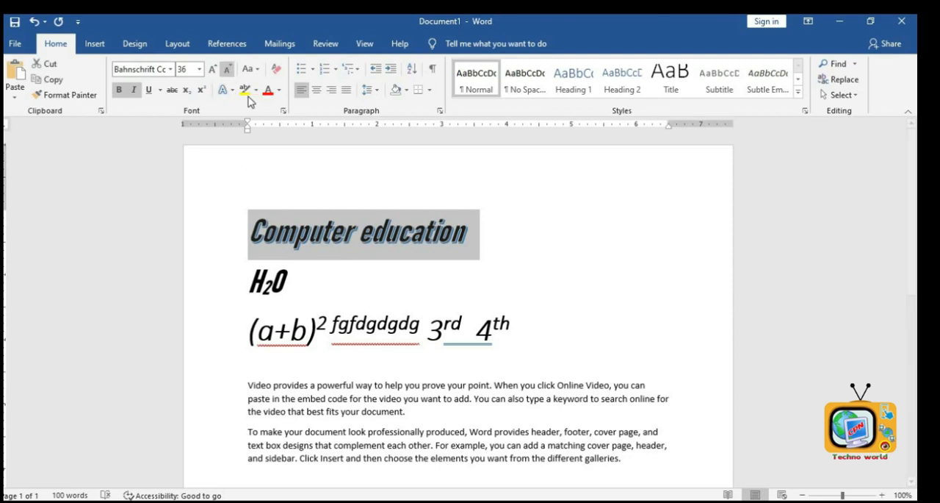
pyautogui.click(224, 89)
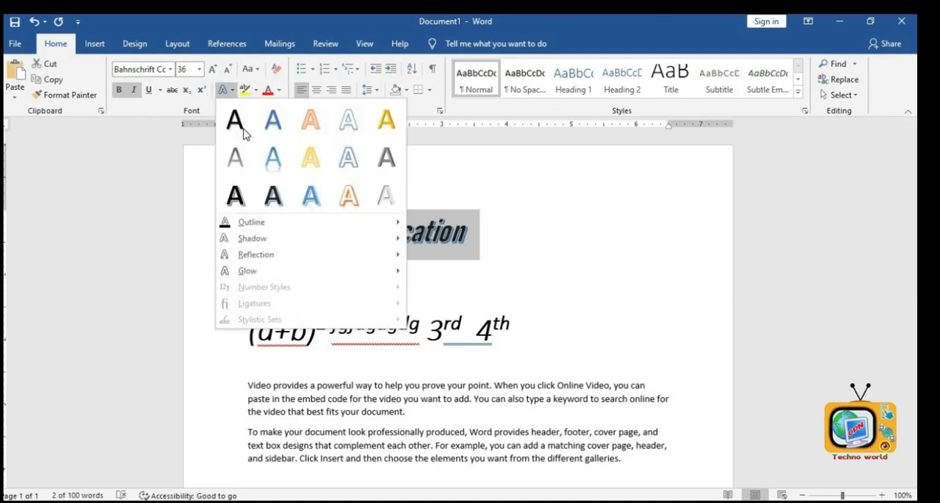
pyautogui.click(310, 202)
pyautogui.click(434, 290)
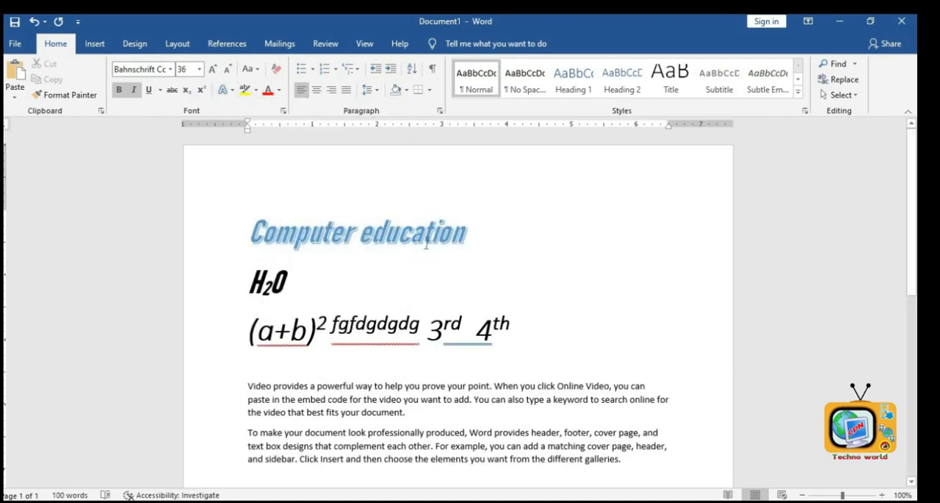
# - Highlight the word Video at the start of the first paragraph in yellow
pyautogui.scroll(-3, 283, 271)
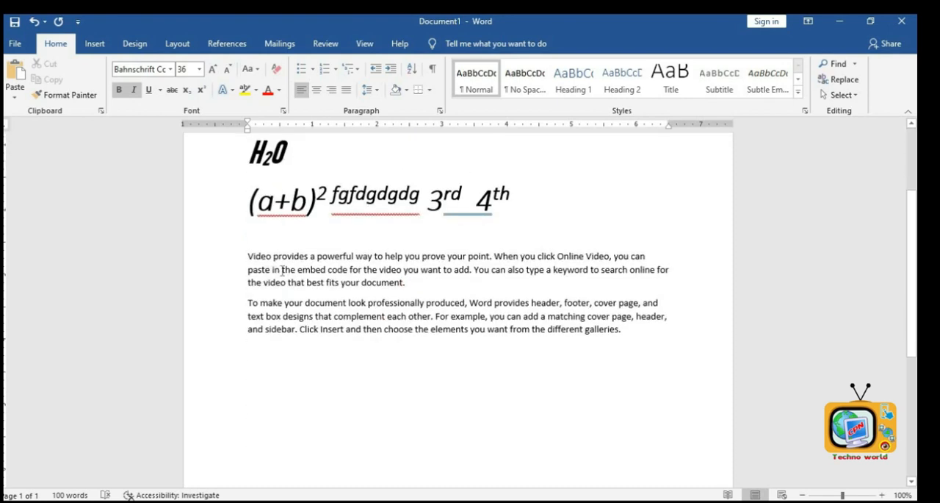
pyautogui.scroll(2, 282, 271)
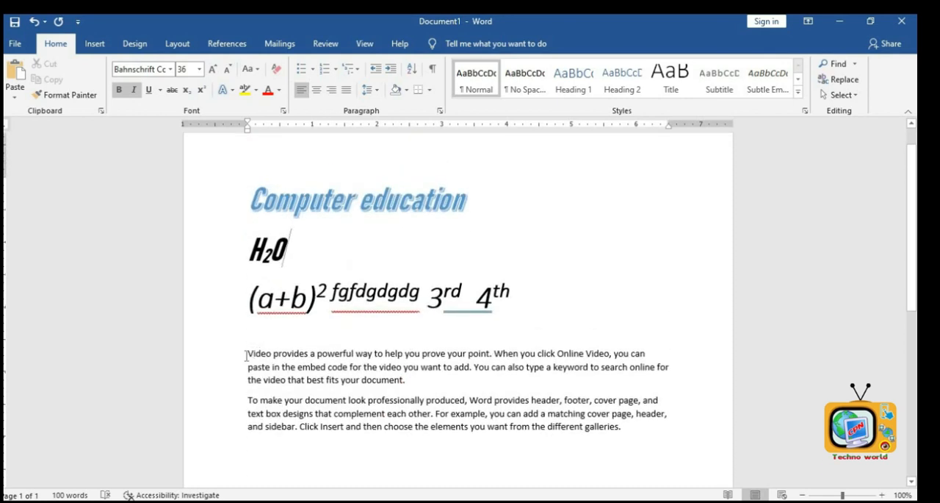
pyautogui.moveTo(271, 352); pyautogui.dragTo(235, 358)
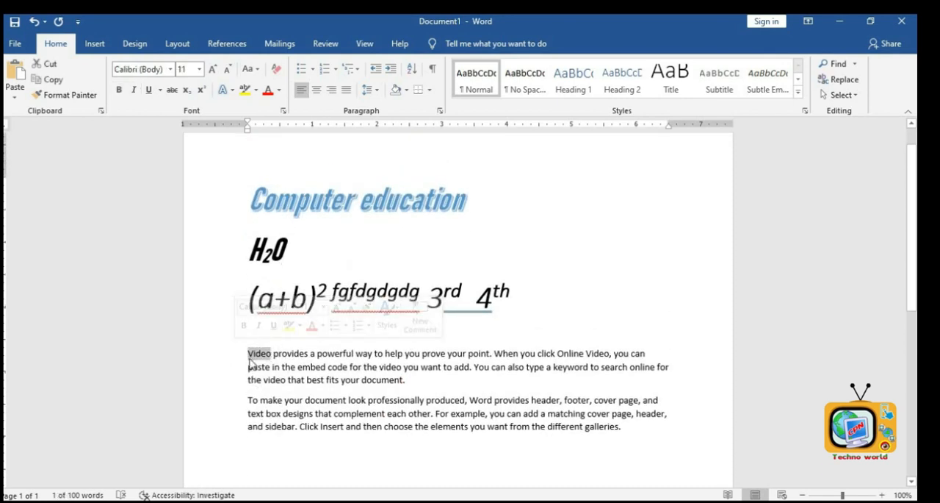
pyautogui.click(256, 89)
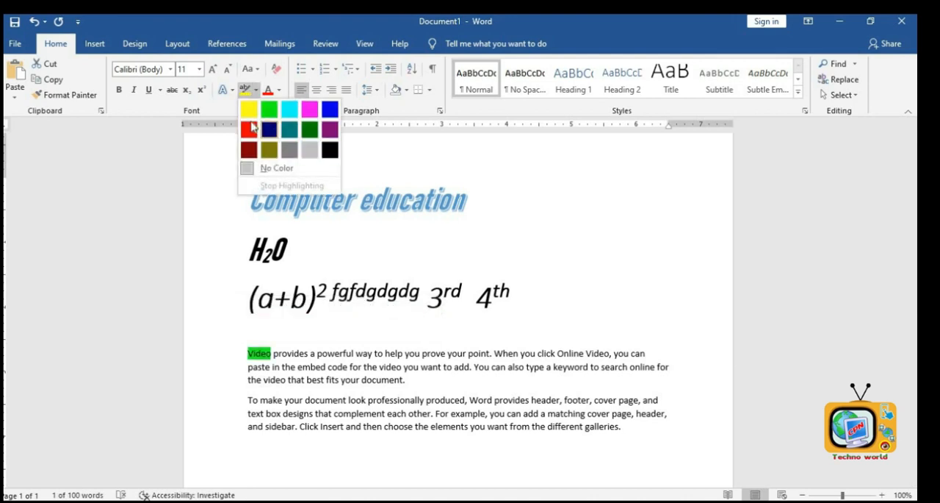
pyautogui.click(249, 118)
pyautogui.click(349, 366)
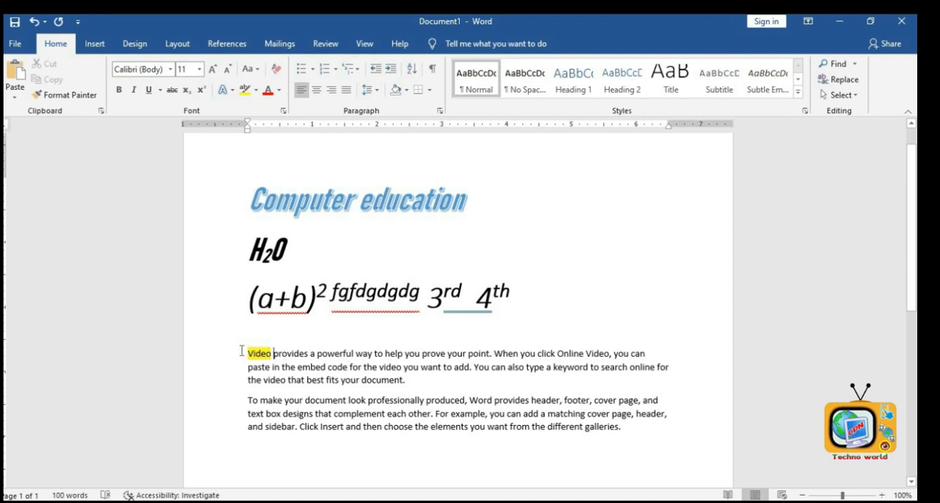
# - Remove the highlight from the word Video
pyautogui.moveTo(241, 350); pyautogui.dragTo(273, 352)
pyautogui.click(255, 89)
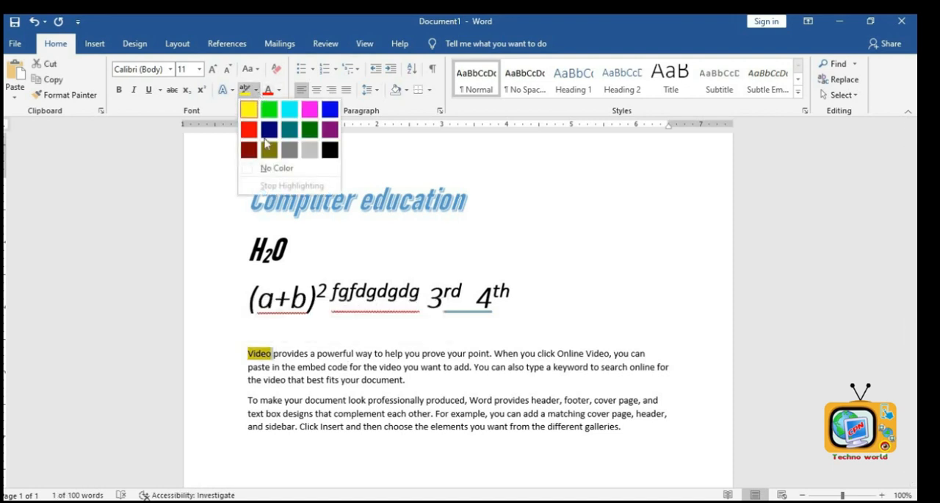
pyautogui.click(273, 176)
pyautogui.press('Left')
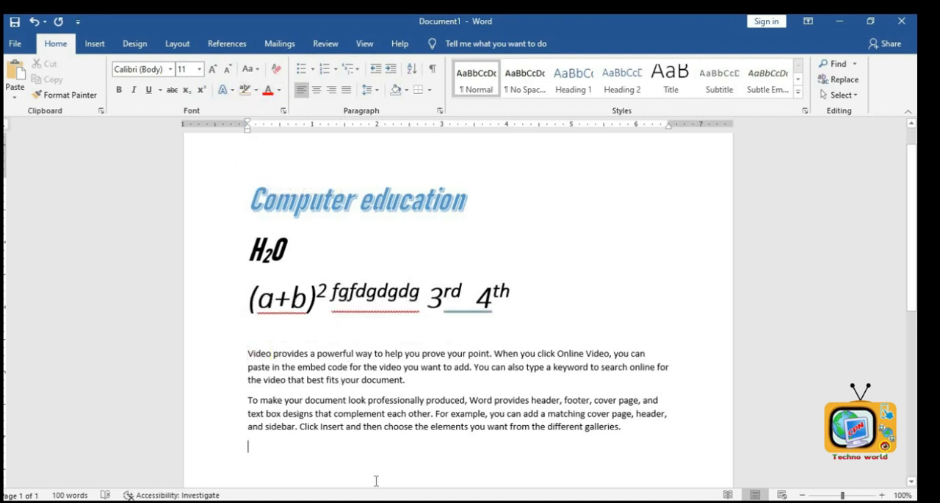
# - Select the heading and clear all its formatting
pyautogui.click(319, 220)
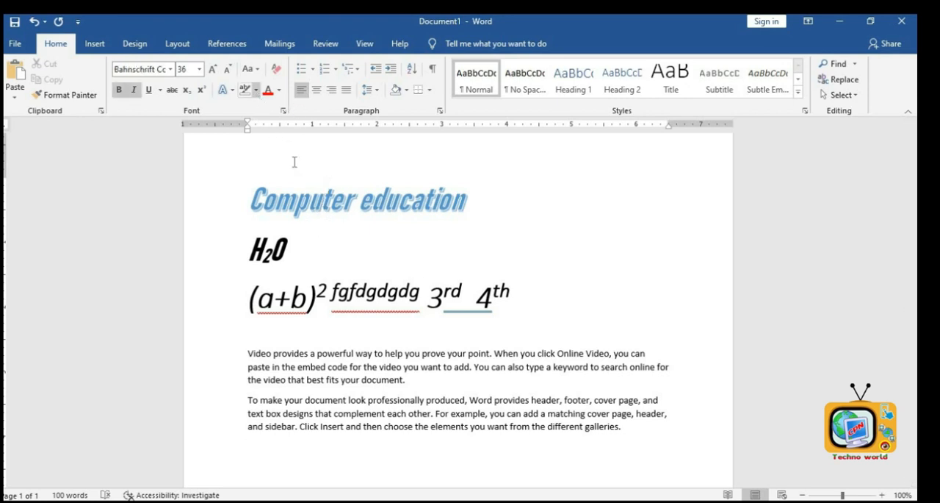
pyautogui.moveTo(467, 206); pyautogui.dragTo(266, 180)
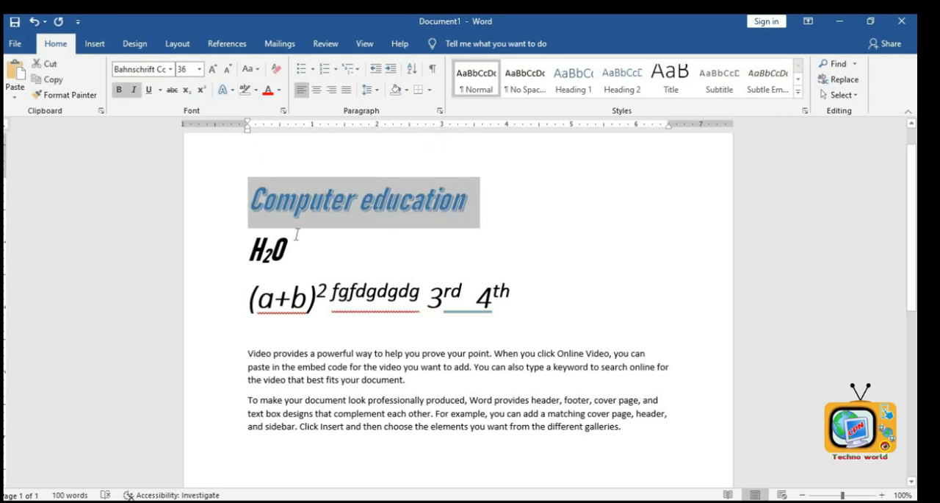
pyautogui.click(276, 72)
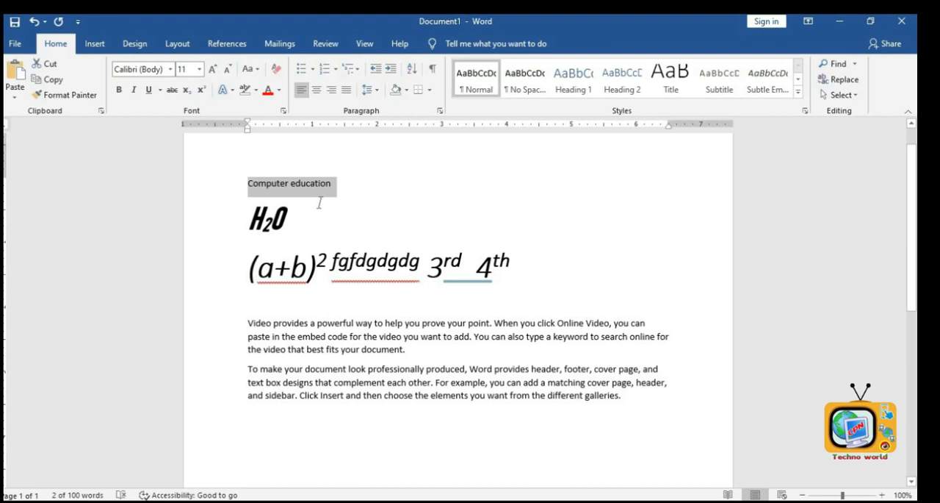
pyautogui.click(34, 22)
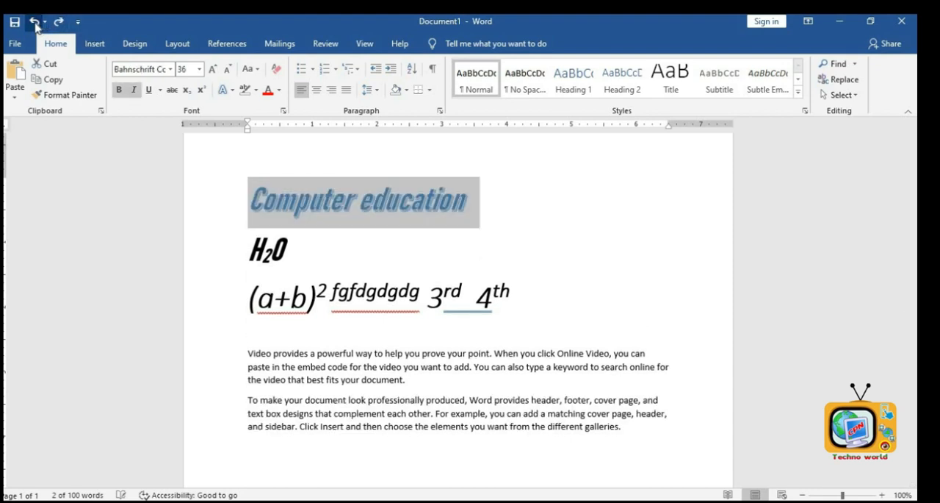
pyautogui.click(279, 70)
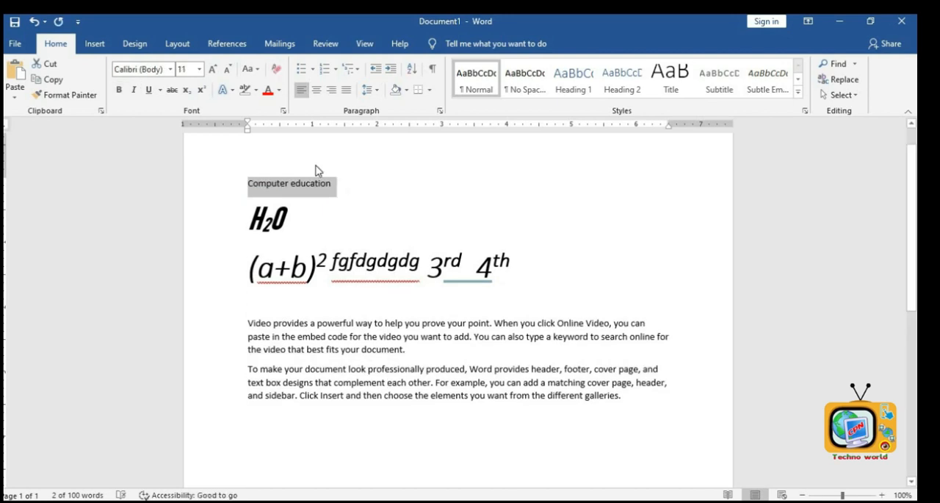
# - Enlarge the selected heading's font to 24 pt
pyautogui.click(212, 69)
pyautogui.click(212, 69)
pyautogui.click(213, 69)
pyautogui.click(212, 69)
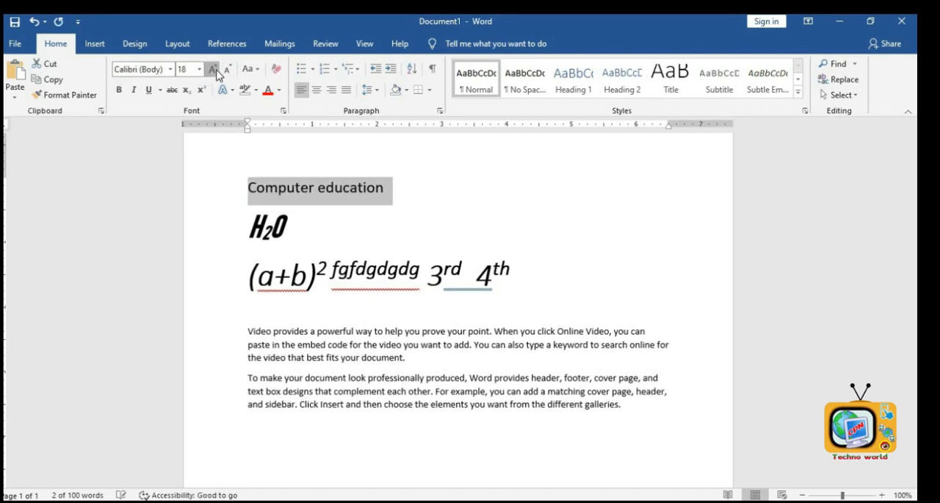
pyautogui.click(212, 69)
pyautogui.click(212, 69)
pyautogui.click(213, 69)
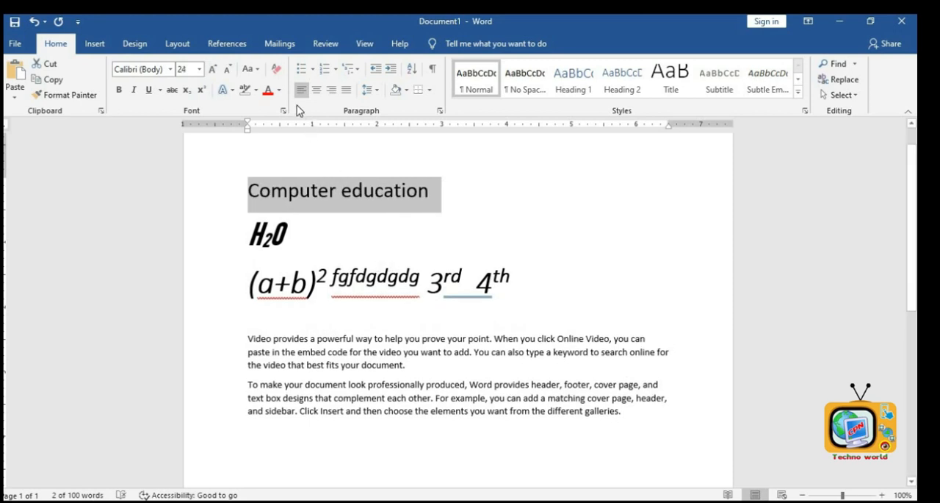
# - Set the heading's font colour to green
pyautogui.click(280, 91)
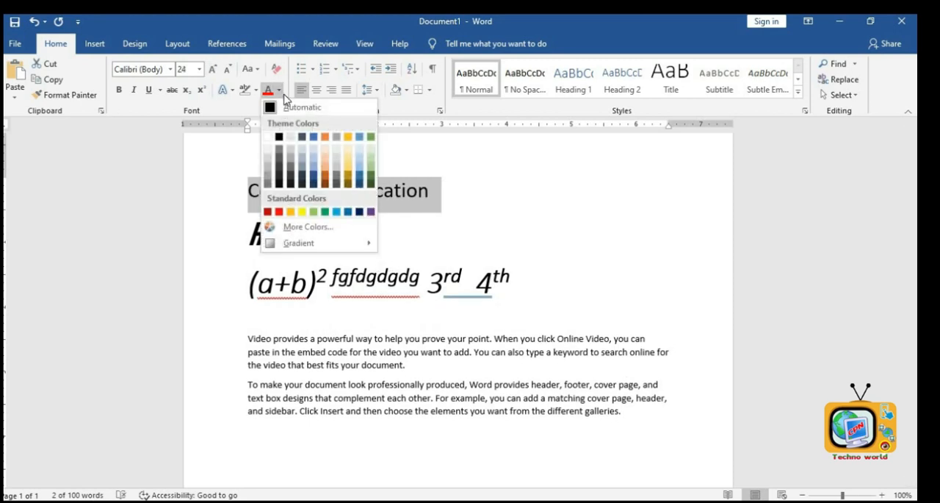
pyautogui.click(279, 212)
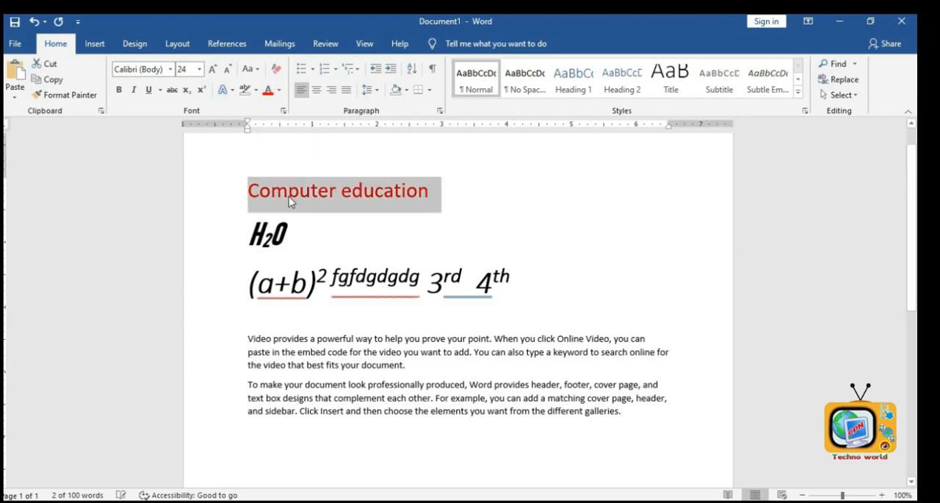
pyautogui.click(279, 89)
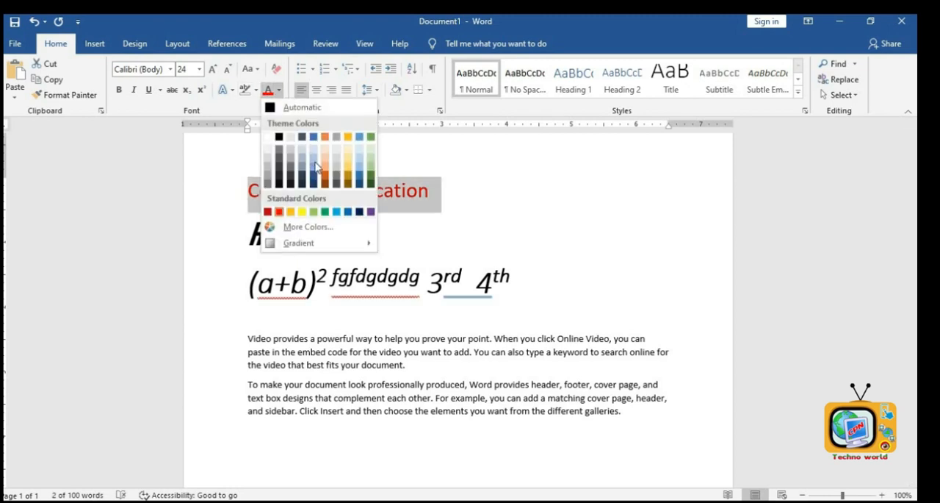
pyautogui.click(370, 177)
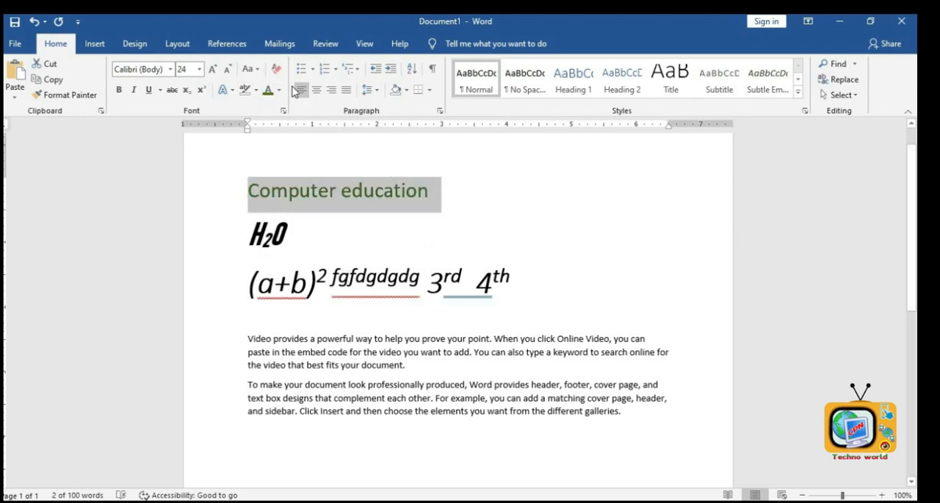
# - Enlarge the heading's font to 48 pt
pyautogui.click(212, 69)
pyautogui.click(212, 69)
pyautogui.click(212, 69)
pyautogui.click(213, 69)
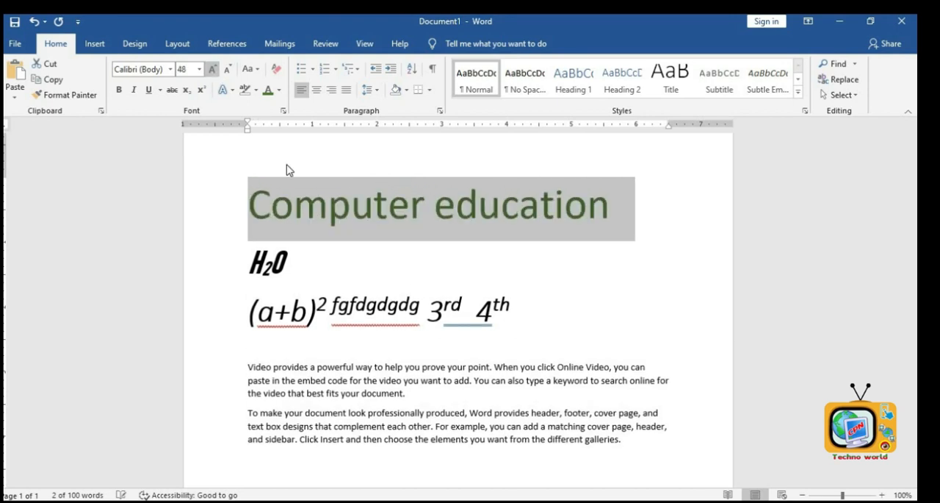
pyautogui.click(419, 261)
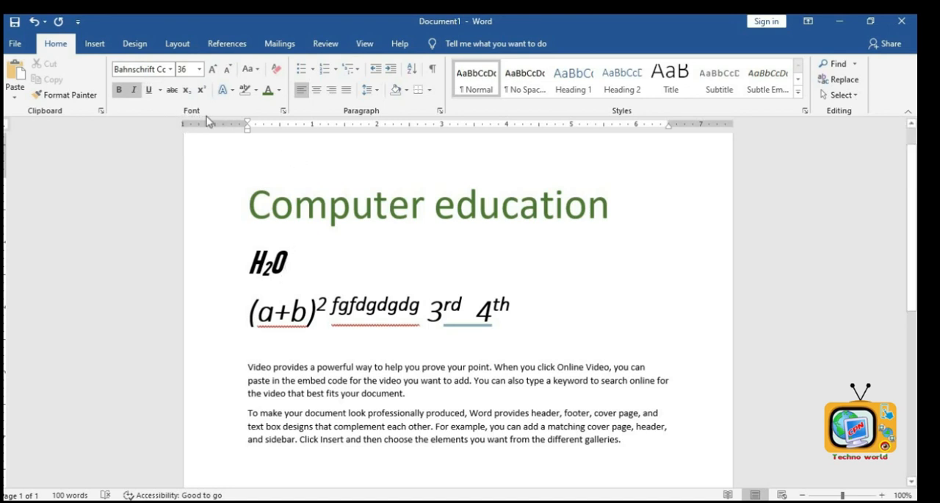
pyautogui.click(365, 207)
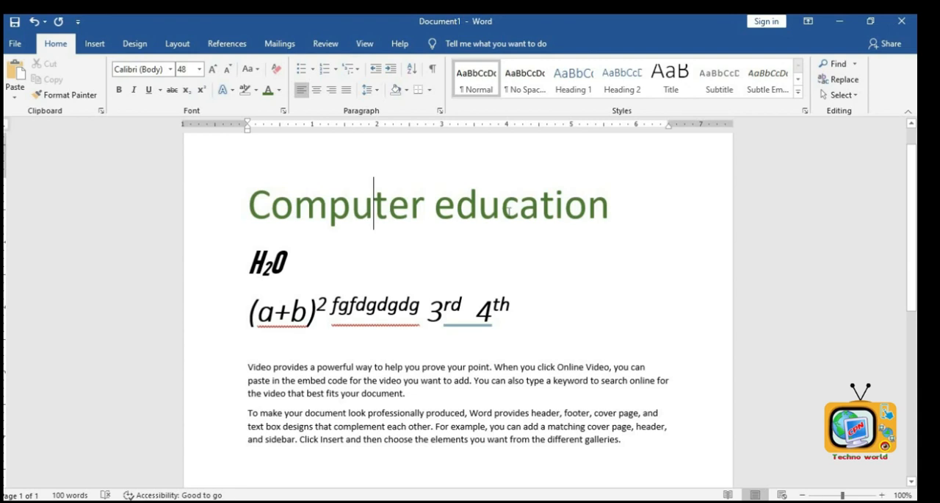
# - Cut the heading and paste it back three times at the top of the document
pyautogui.moveTo(611, 210); pyautogui.dragTo(252, 235)
pyautogui.press('super+c')
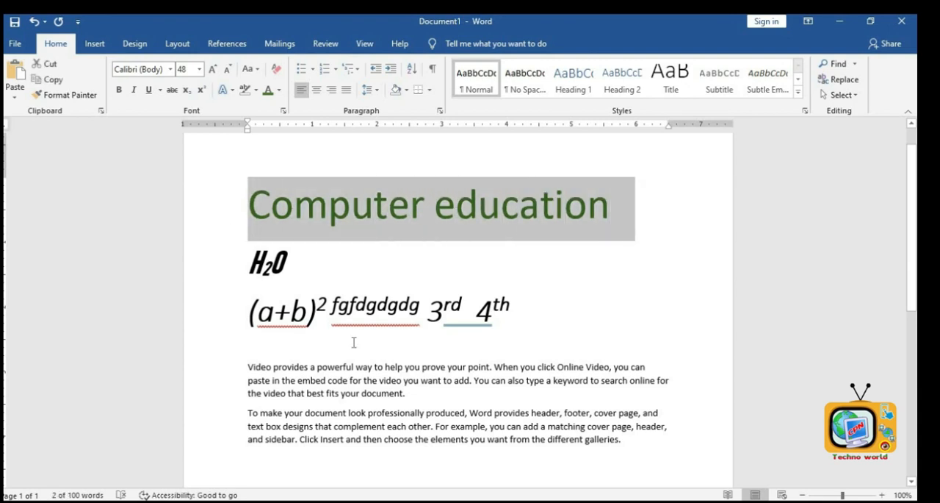
pyautogui.click(44, 64)
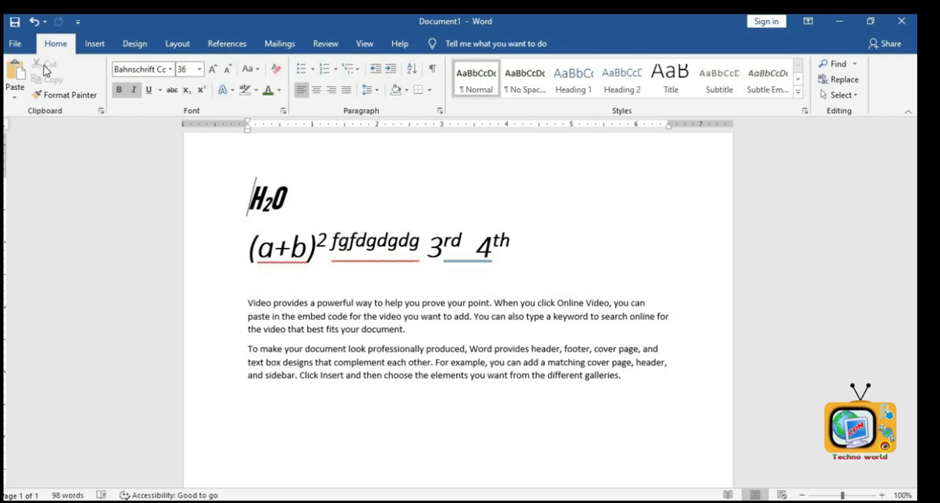
pyautogui.press('Return')
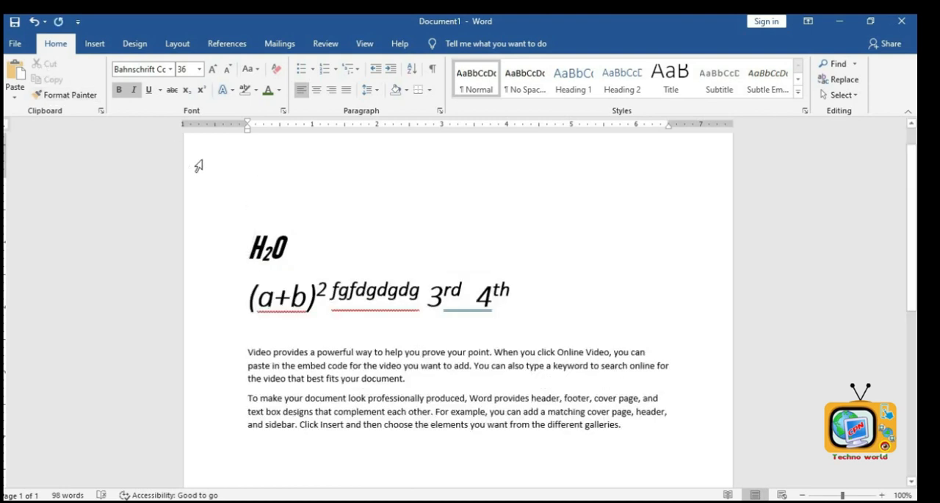
pyautogui.click(243, 174)
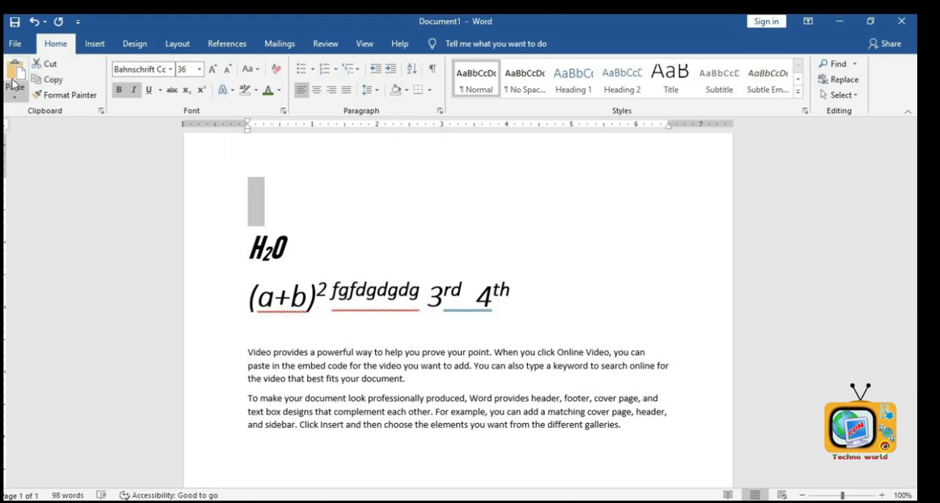
pyautogui.click(16, 71)
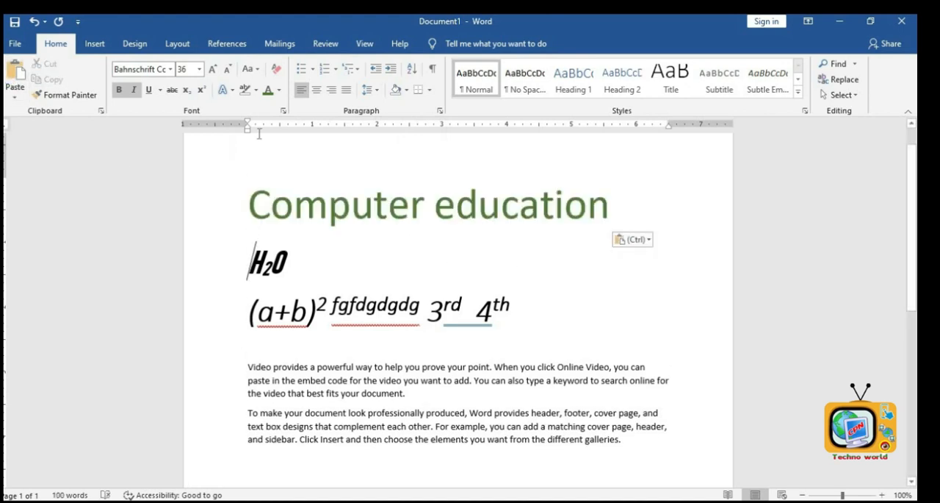
pyautogui.click(15, 71)
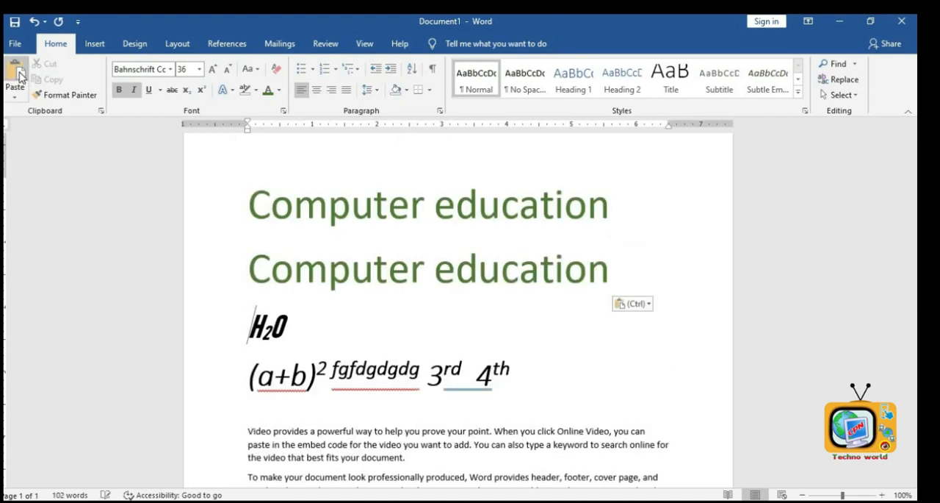
pyautogui.click(15, 71)
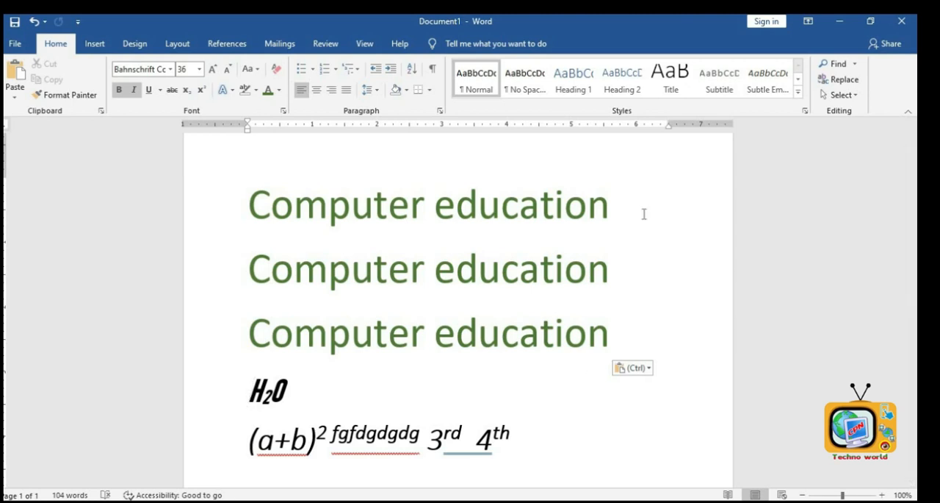
# - Copy the third heading and paste it on a new line below, keeping source formatting
pyautogui.click(613, 350)
pyautogui.click(228, 353)
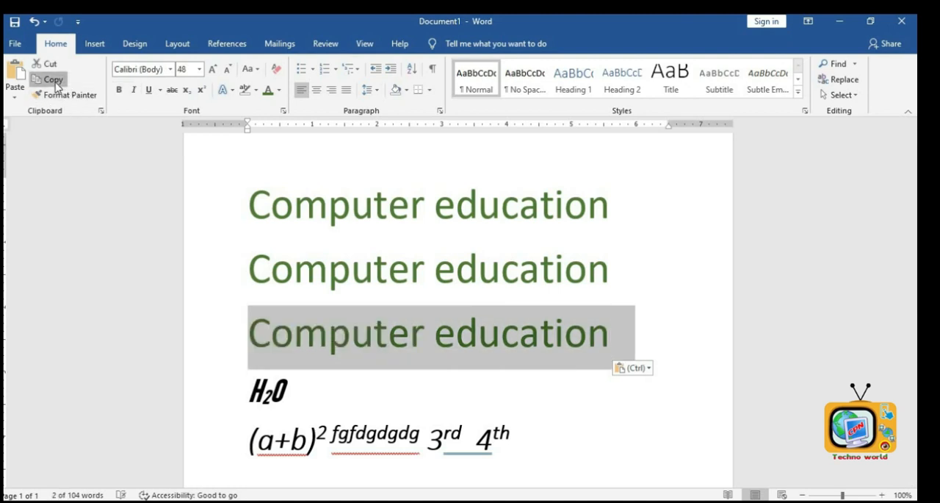
pyautogui.click(55, 80)
pyautogui.click(642, 373)
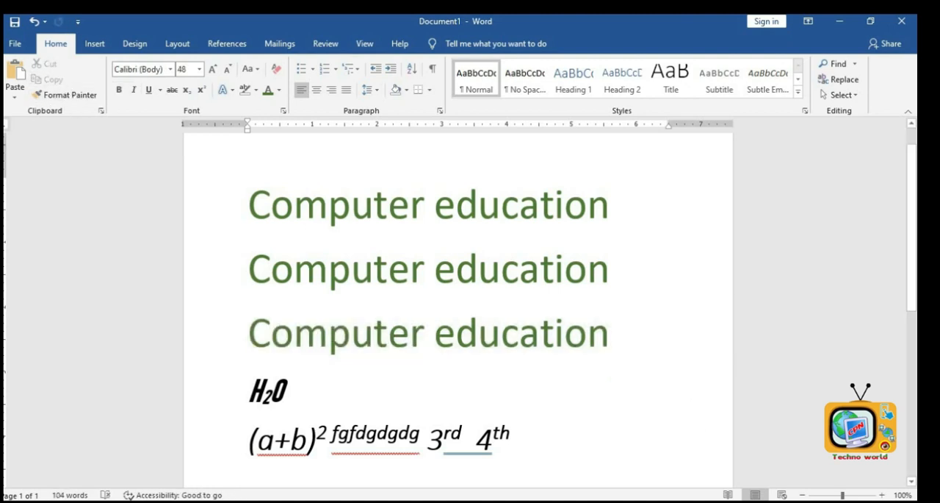
pyautogui.press('Return')
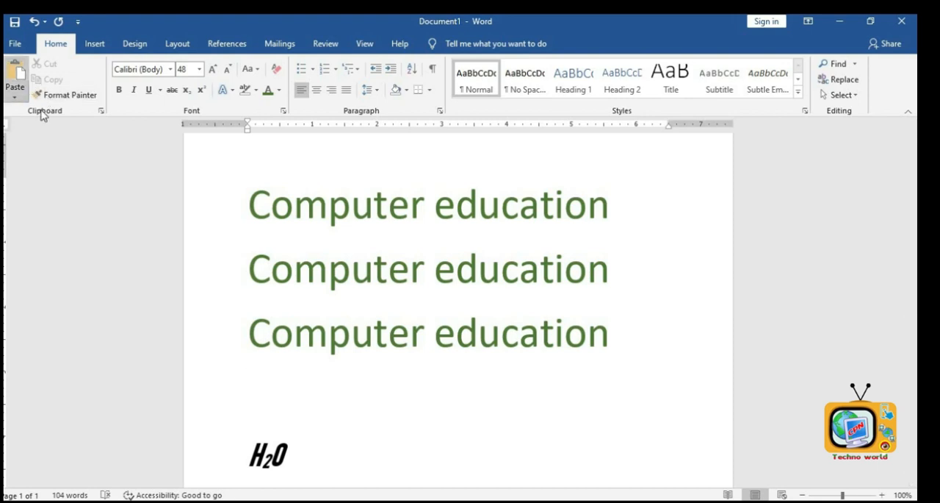
pyautogui.click(14, 94)
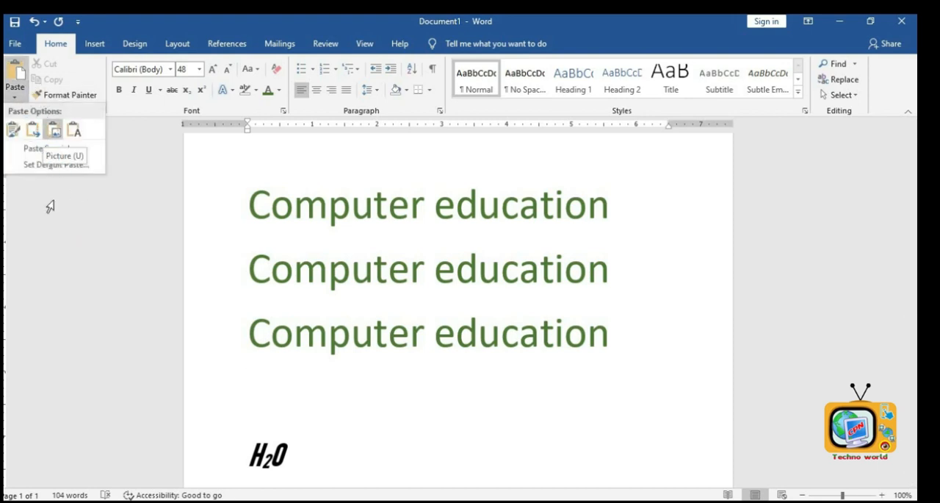
pyautogui.click(13, 131)
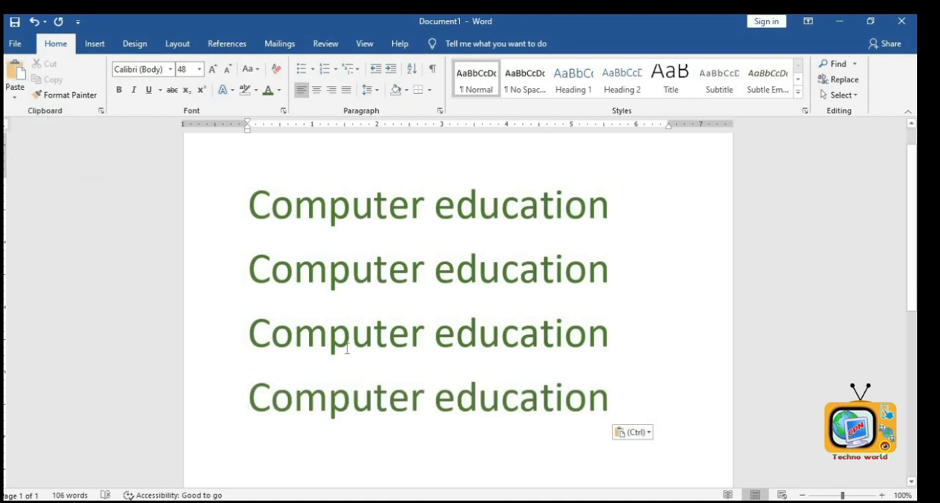
# - Paste the copied heading three more times
pyautogui.click(16, 75)
pyautogui.click(16, 75)
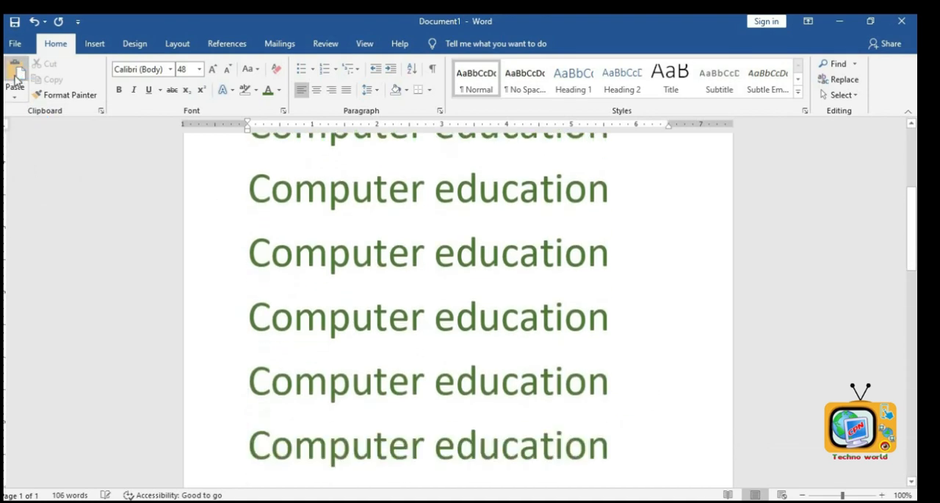
pyautogui.click(17, 75)
pyautogui.scroll(10, 265, 275)
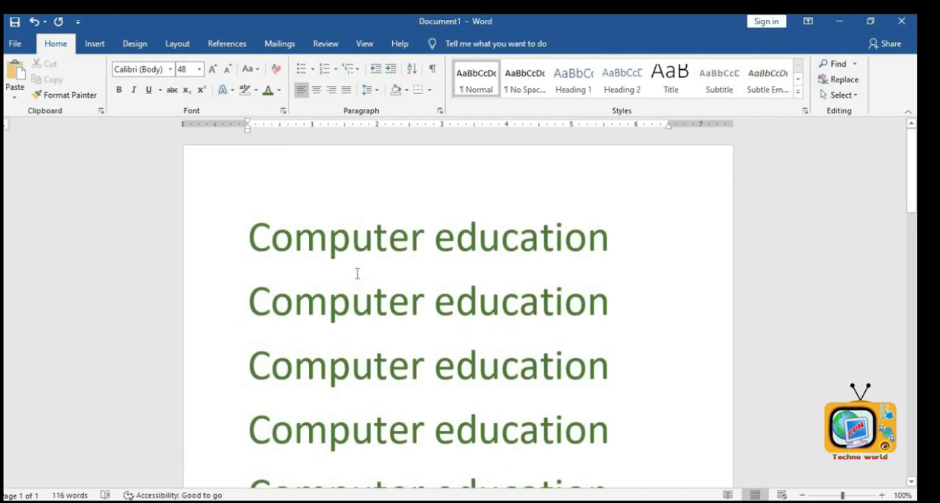
pyautogui.scroll(-3, 435, 211)
pyautogui.scroll(3, 435, 211)
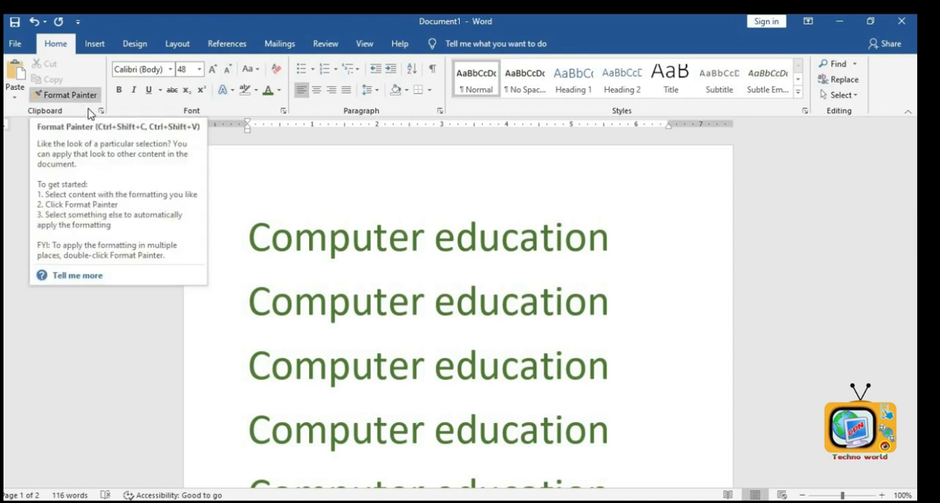
# - Delete all document content and generate five paragraphs of sample text with =rand(5)
pyautogui.hotkey('ctrl', 'a')
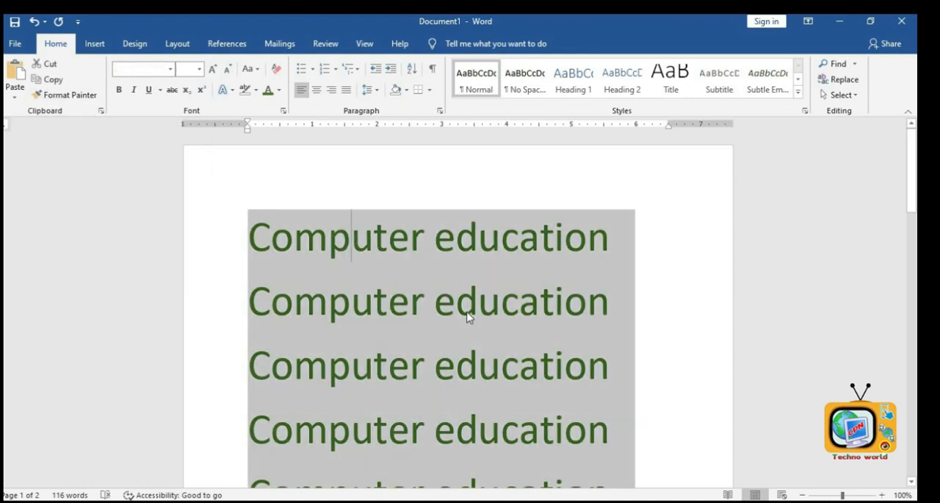
pyautogui.press('Delete')
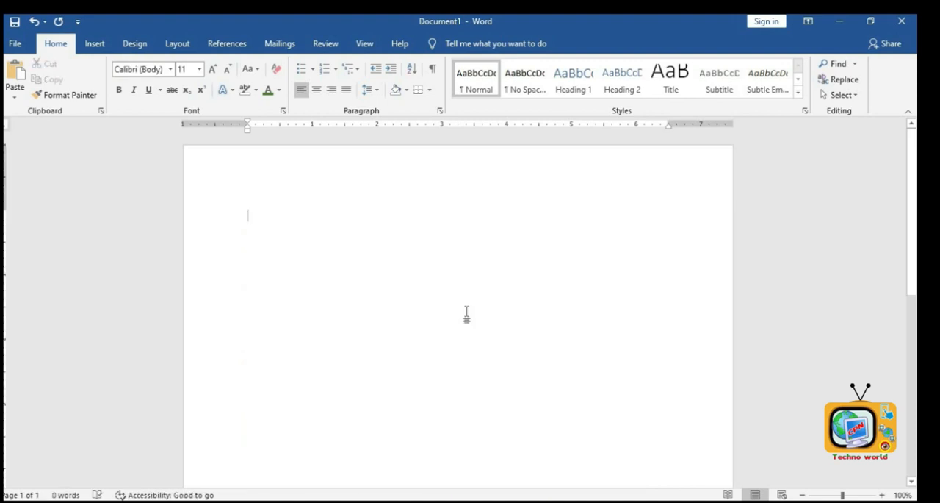
pyautogui.write('=ra')
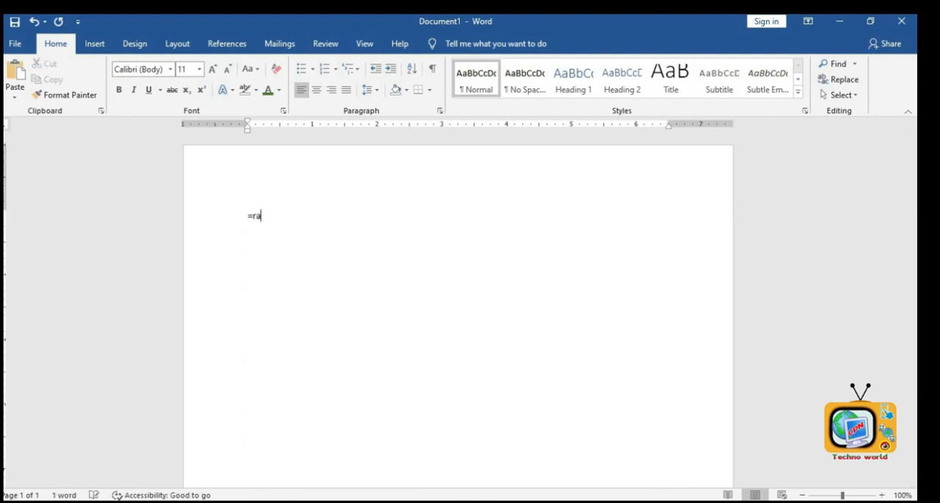
pyautogui.write('(5)')
pyautogui.press('Return')
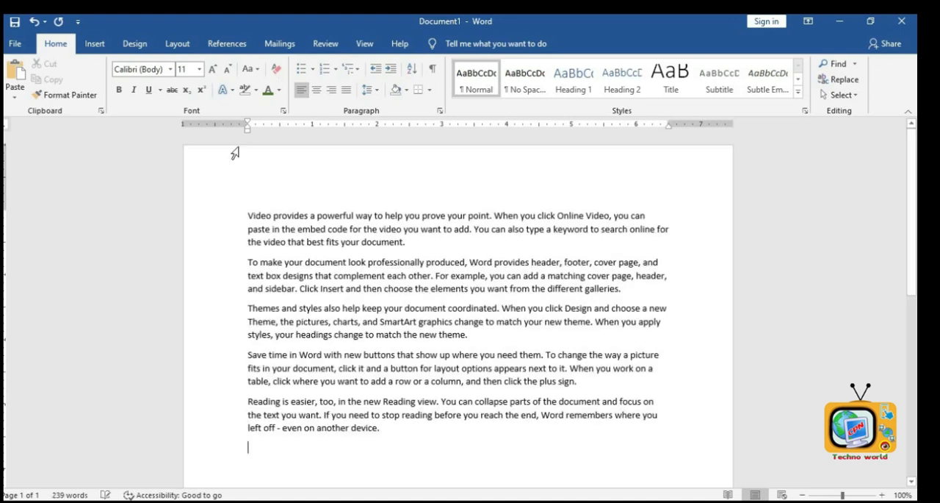
# - Add a new line above the sample text and type One
pyautogui.click(267, 200)
pyautogui.press('Return')
pyautogui.click(263, 203)
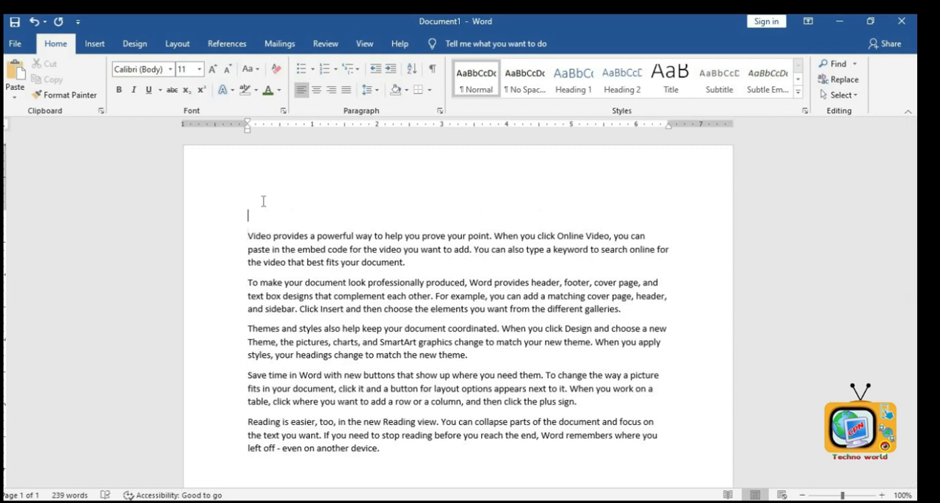
pyautogui.write('o')
# - Select the word One and enlarge it to 22 pt
pyautogui.doubleClick(250, 216)
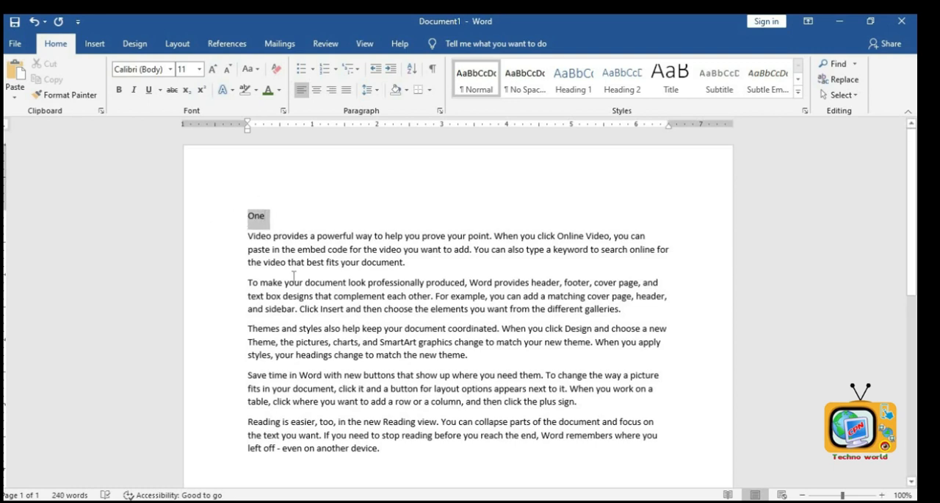
pyautogui.click(211, 70)
pyautogui.click(212, 71)
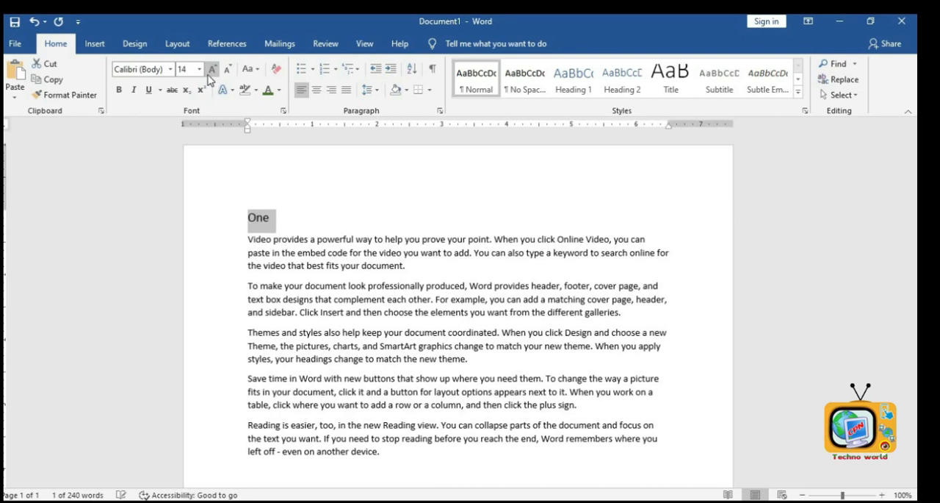
pyautogui.click(212, 71)
pyautogui.click(212, 70)
pyautogui.click(212, 70)
pyautogui.click(211, 71)
# - Format the word One as bold, underlined, red text
pyautogui.click(119, 90)
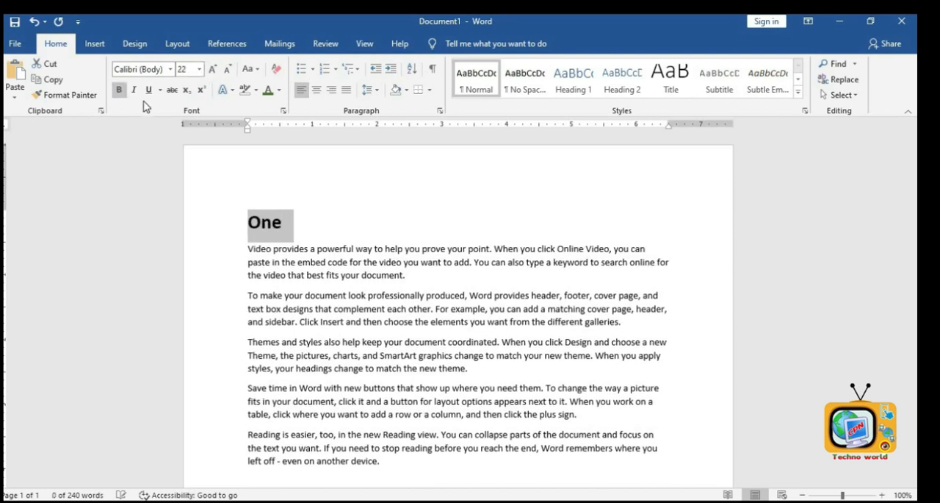
pyautogui.click(148, 90)
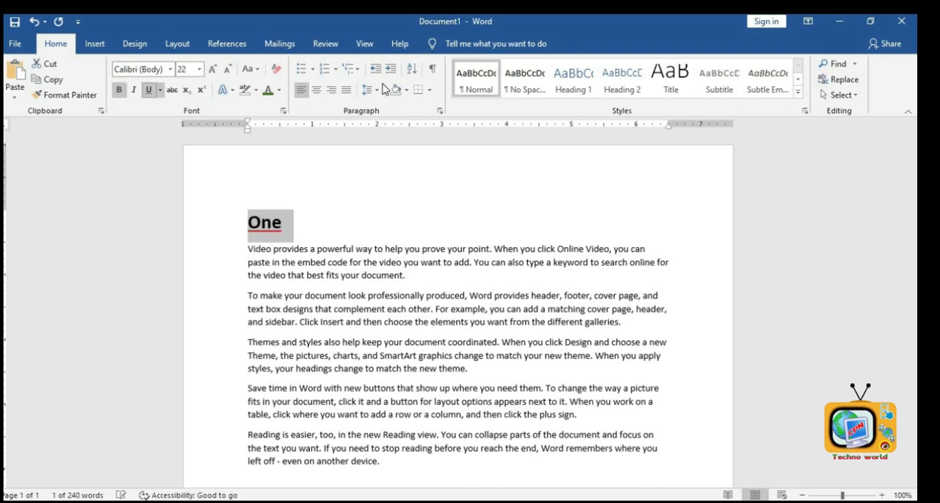
pyautogui.click(279, 90)
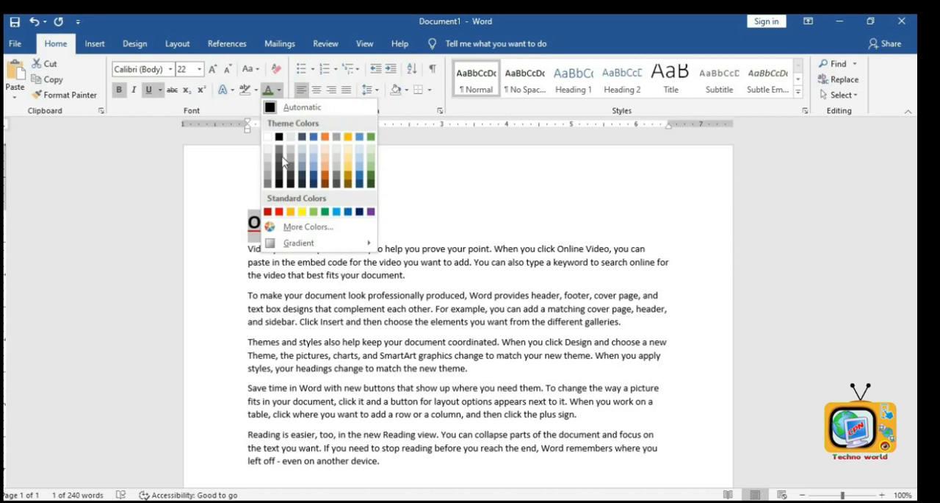
pyautogui.click(279, 211)
pyautogui.click(263, 341)
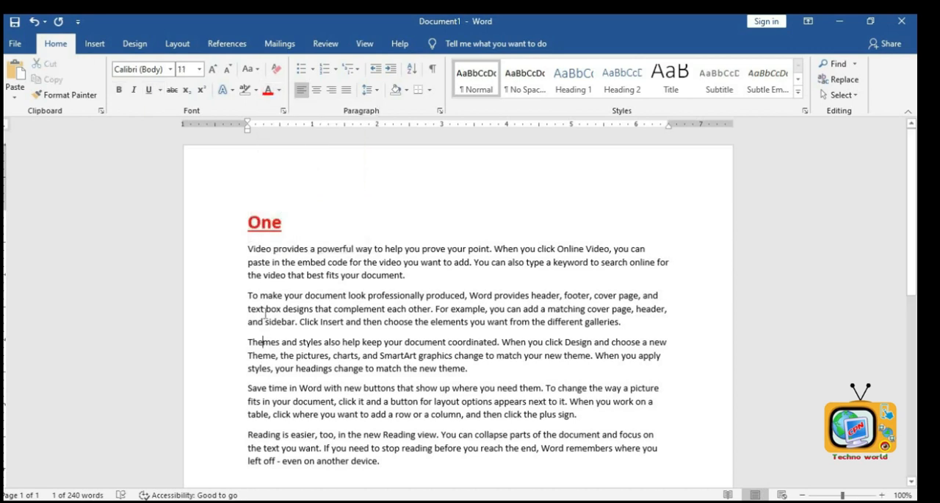
# - Add the lines Two and Three on new lines after the second and third paragraphs
pyautogui.click(630, 322)
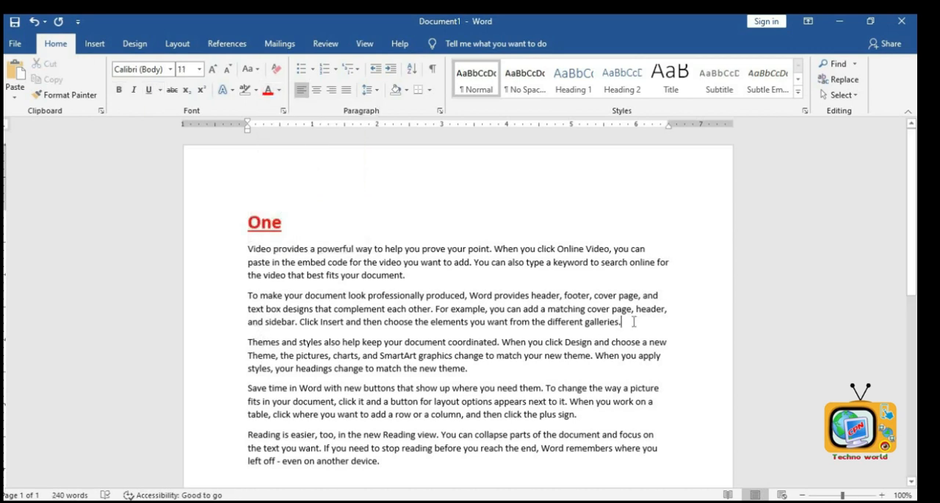
pyautogui.press('Return')
pyautogui.write('Two')
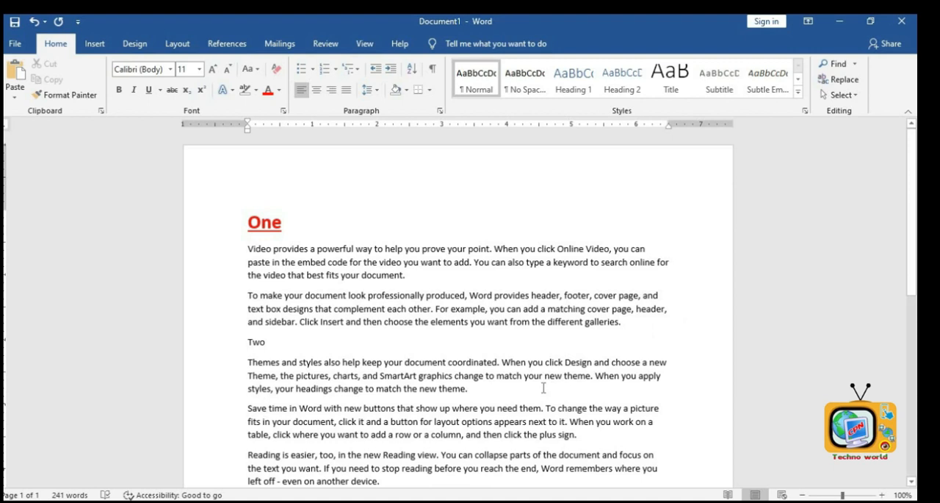
pyautogui.press('Return')
pyautogui.write('Thr')
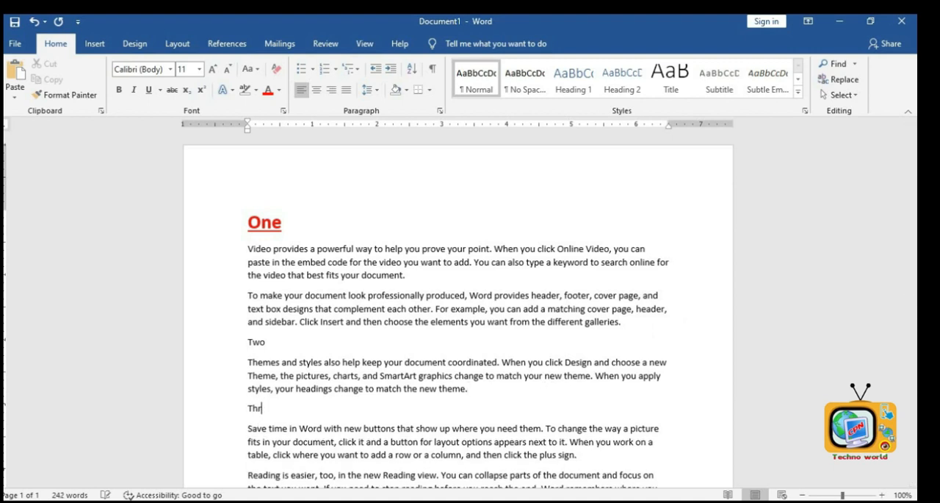
pyautogui.write('ee')
pyautogui.press('Return')
# - Add the line Four on a new line after the fourth paragraph
pyautogui.scroll(-5, 544, 388)
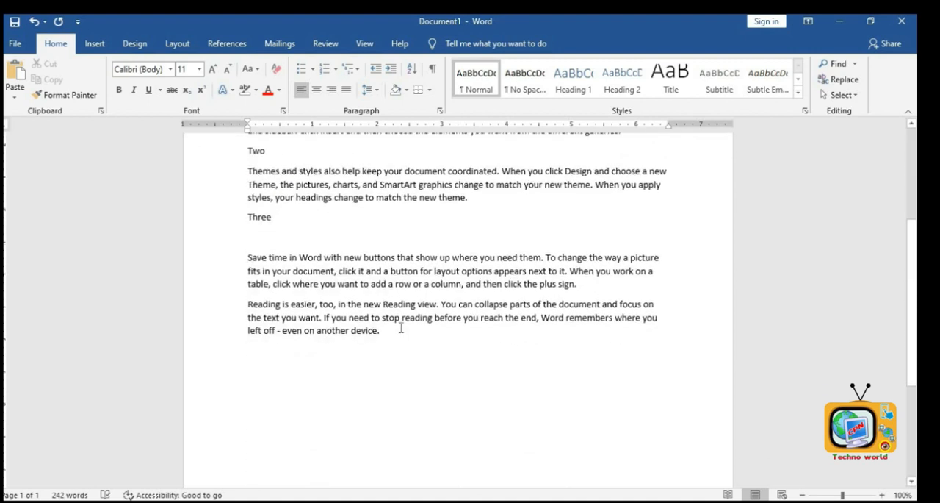
pyautogui.click(615, 291)
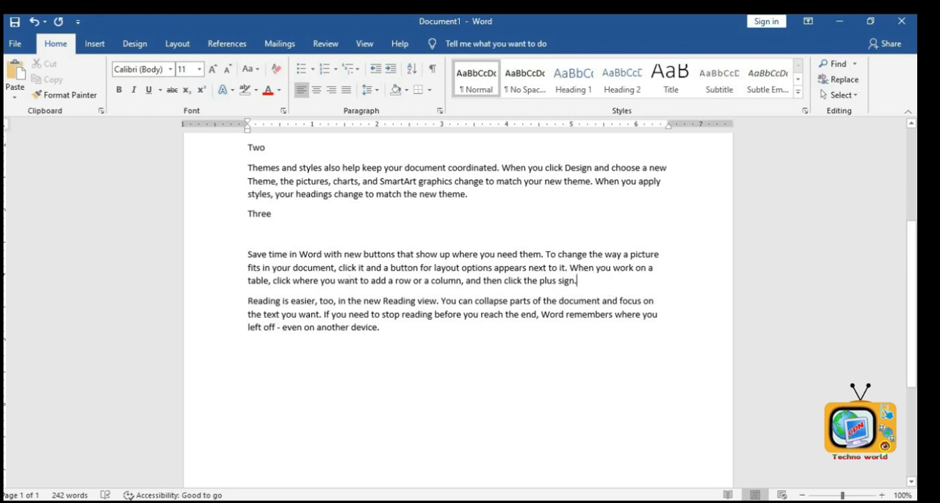
pyautogui.press('Return')
pyautogui.write('Four')
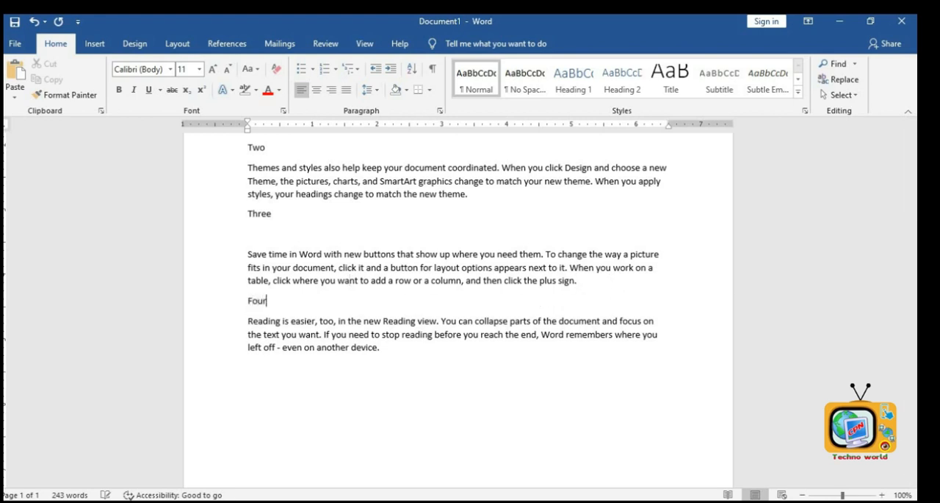
# - Copy the formatting of the word One and apply it to Two, Three and Four
pyautogui.scroll(5, 561, 355)
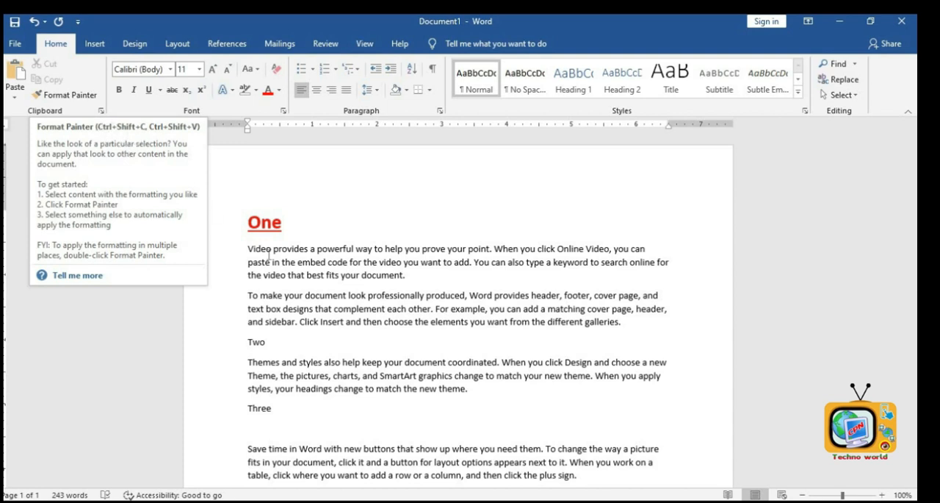
pyautogui.click(272, 222)
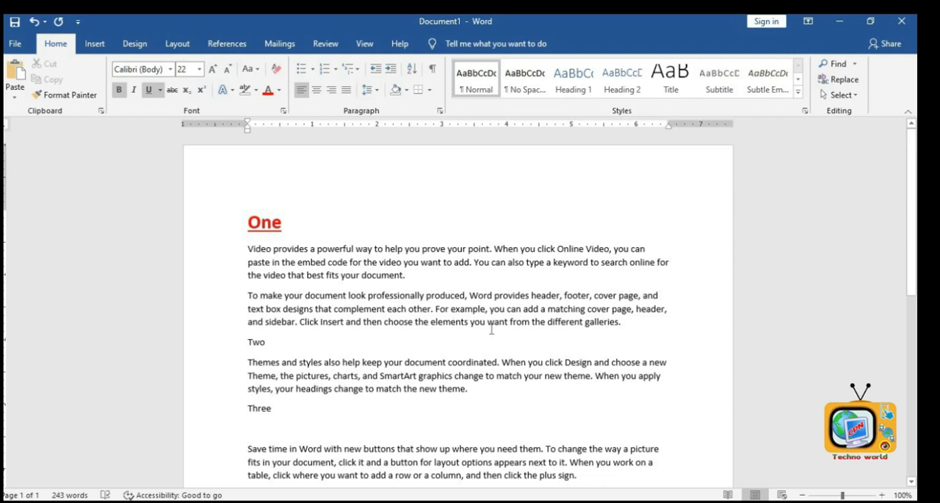
pyautogui.scroll(-2, 257, 285)
pyautogui.click(251, 277)
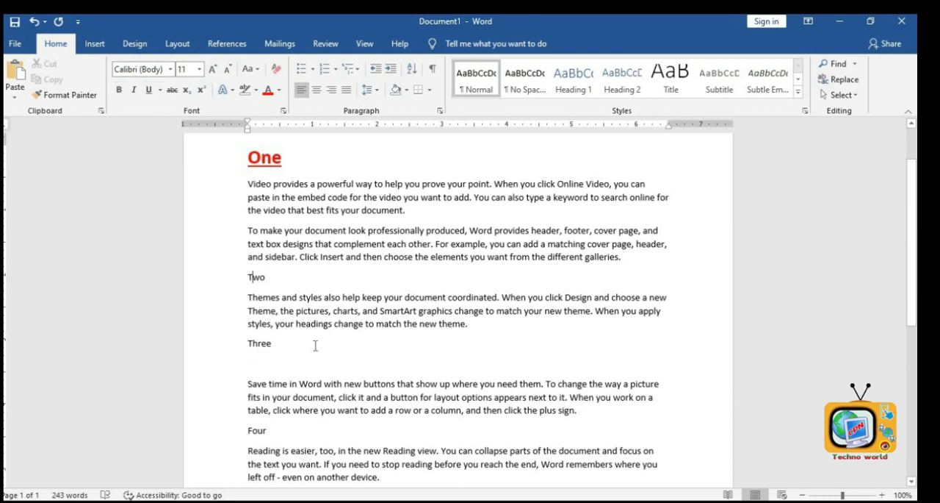
pyautogui.hotkey('ctrl', 'shift', 'v')
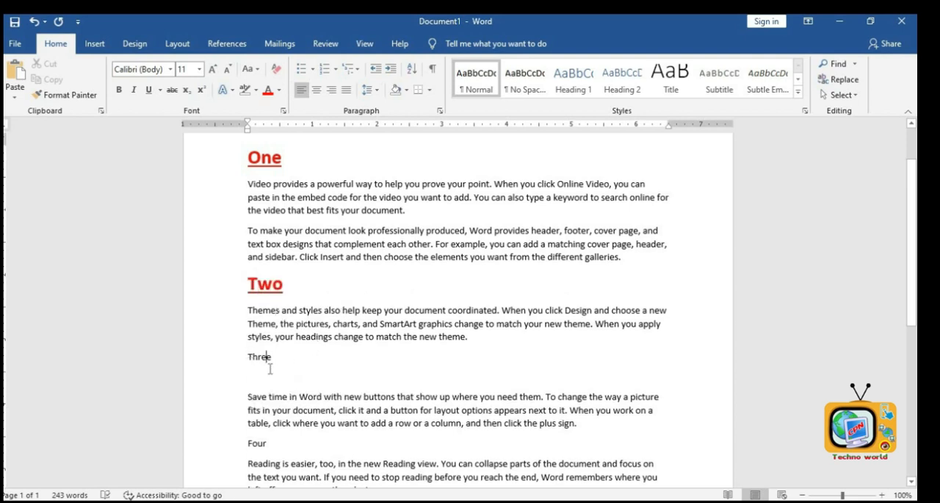
pyautogui.hotkey('ctrl', 'shift', 'v')
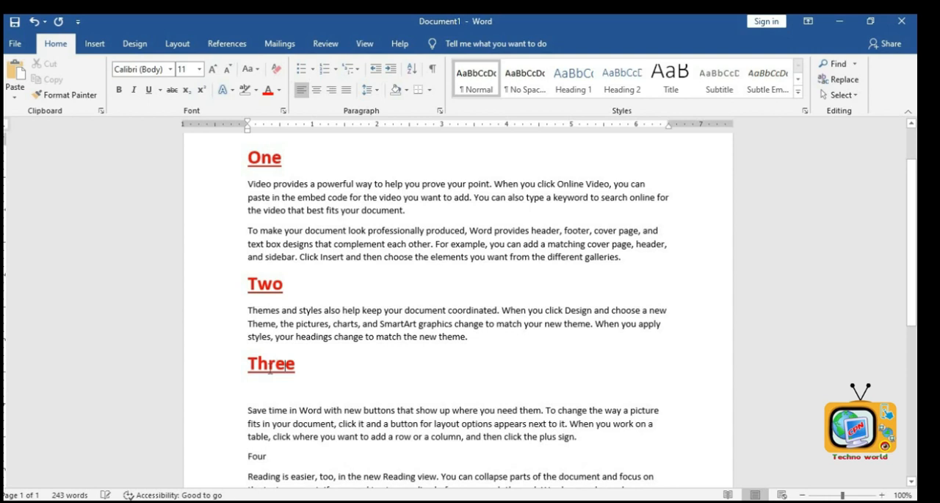
pyautogui.scroll(-3, 274, 371)
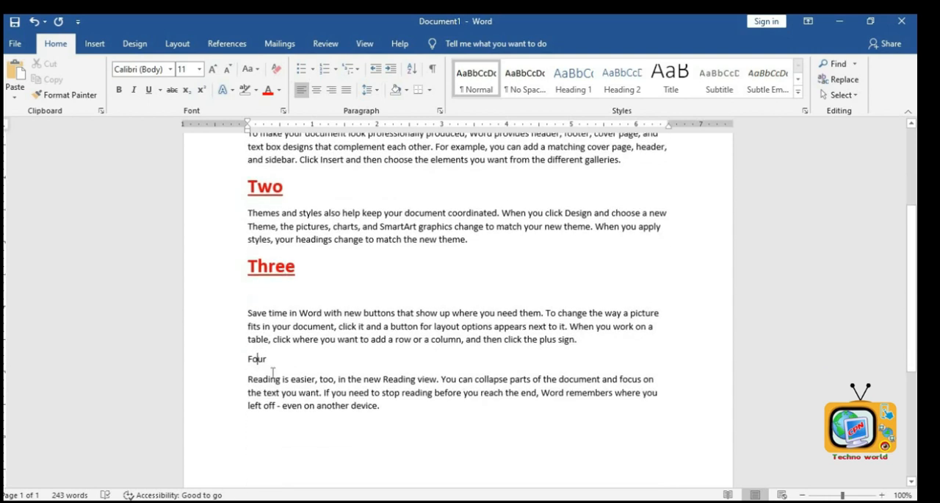
pyautogui.hotkey('ctrl', 'shift', 'v')
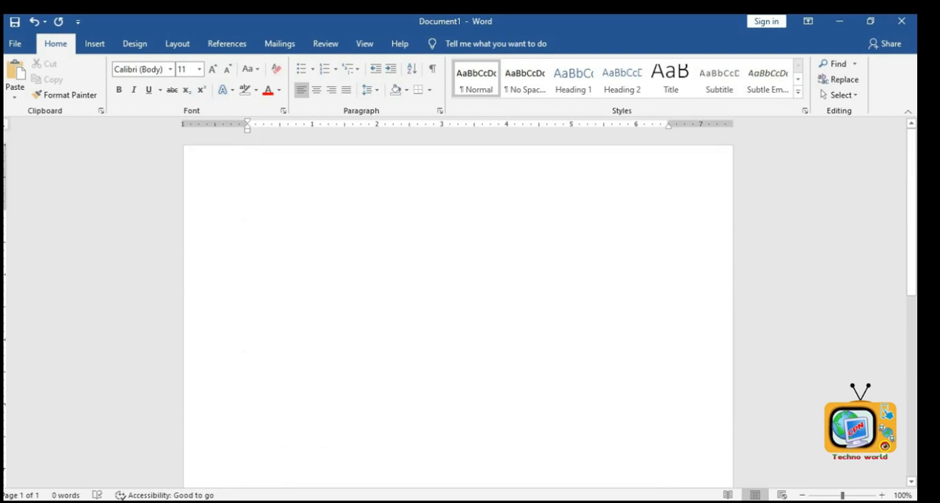
# - In the empty document, type My best friends are, then list friends' names on separate lines below it
pyautogui.write('My best')
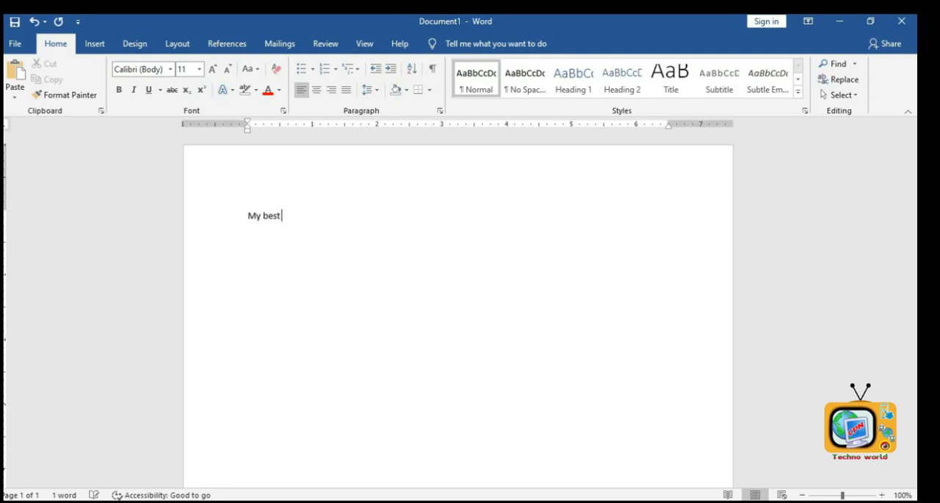
pyautogui.write(' frien')
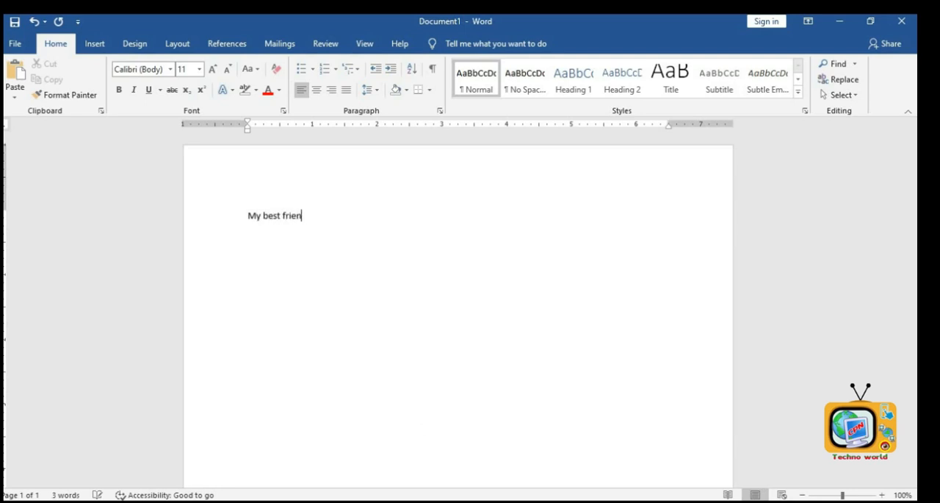
pyautogui.write('ds are ')
pyautogui.write('M')
pyautogui.write('atrika')
pyautogui.press('Return')
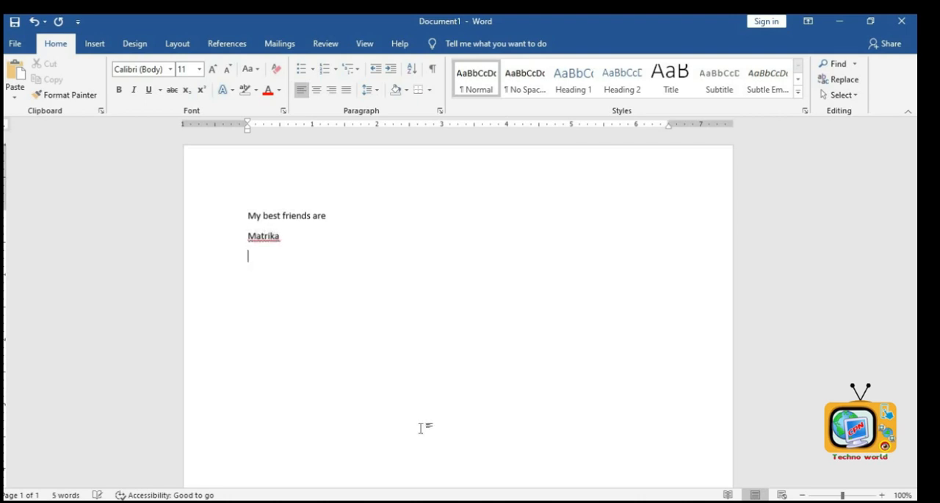
pyautogui.write('MRam')
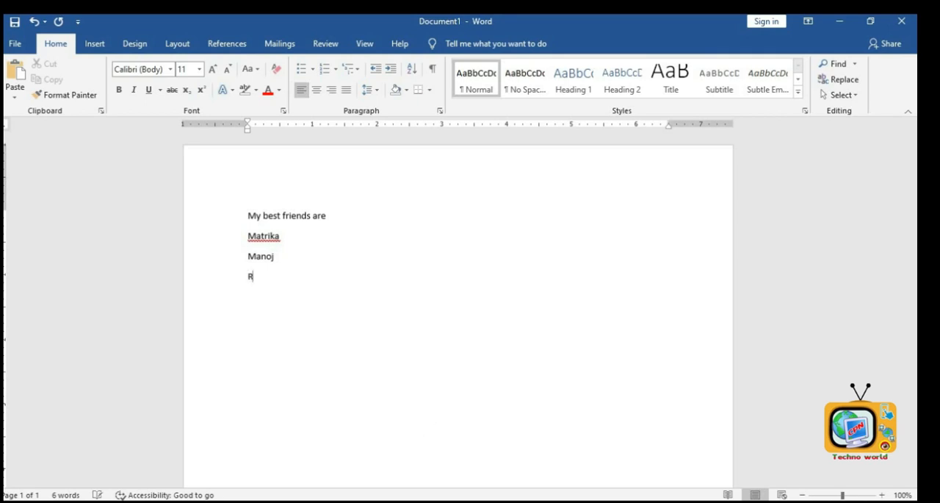
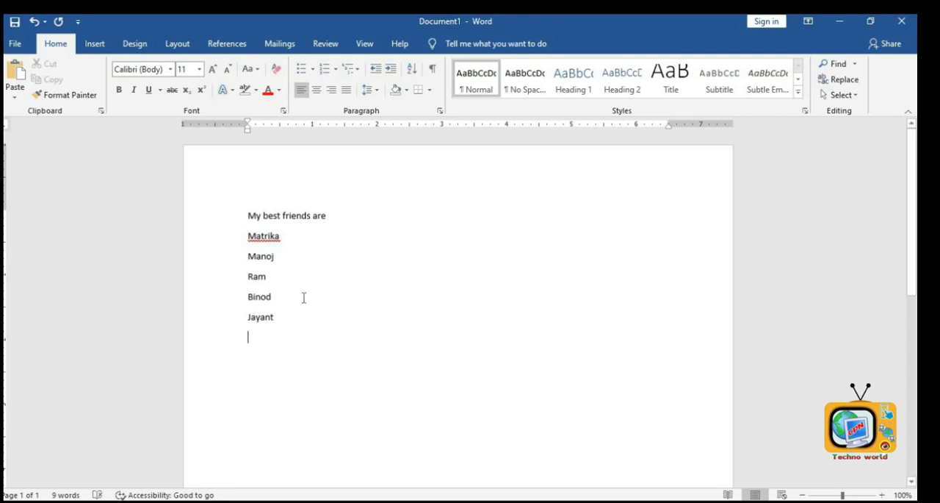
# - Select all the text and enlarge its font size to 22
pyautogui.moveTo(295, 304); pyautogui.dragTo(225, 212)
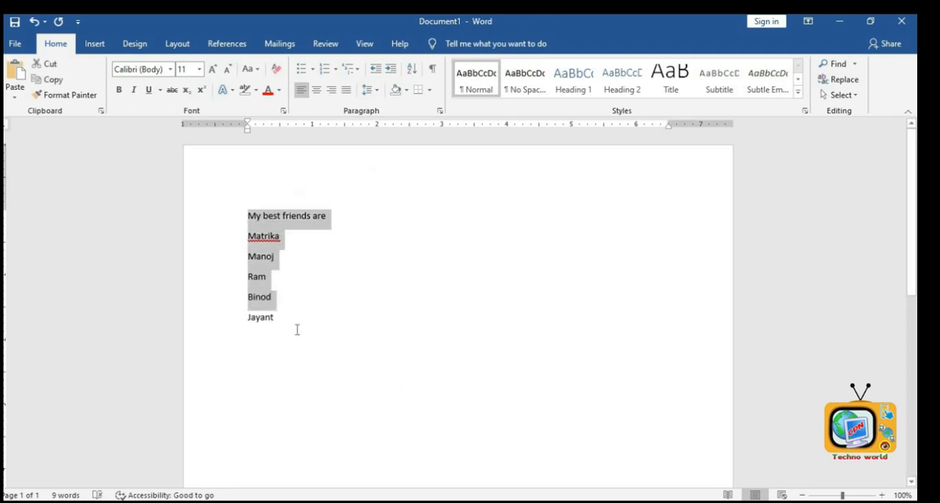
pyautogui.moveTo(297, 327); pyautogui.dragTo(198, 202)
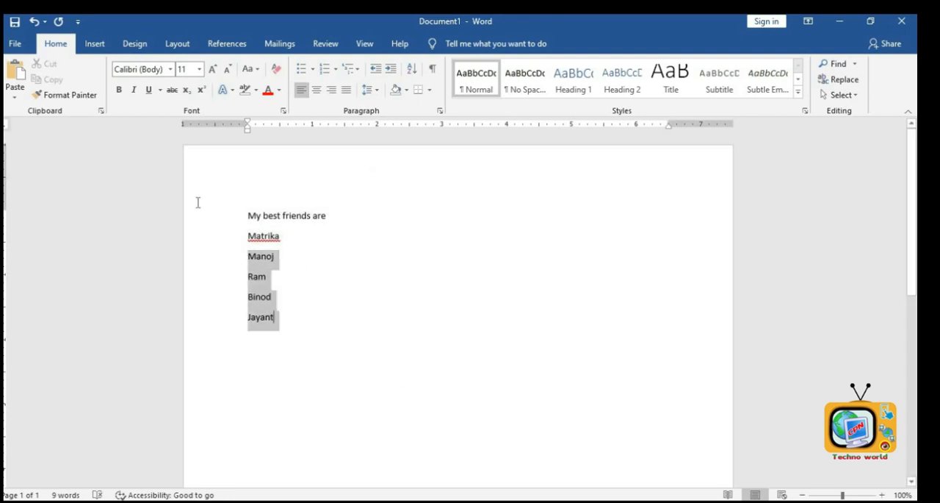
pyautogui.click(212, 69)
pyautogui.click(212, 69)
pyautogui.click(212, 69)
pyautogui.click(212, 69)
pyautogui.click(213, 69)
pyautogui.click(212, 69)
pyautogui.click(419, 308)
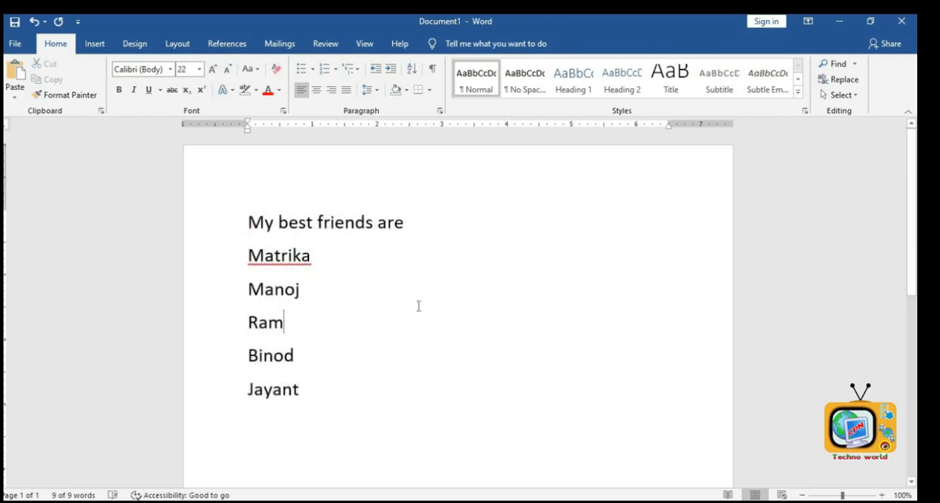
# - Make the heading line My best friends are bold, underlined and italic
pyautogui.moveTo(414, 228); pyautogui.dragTo(144, 213)
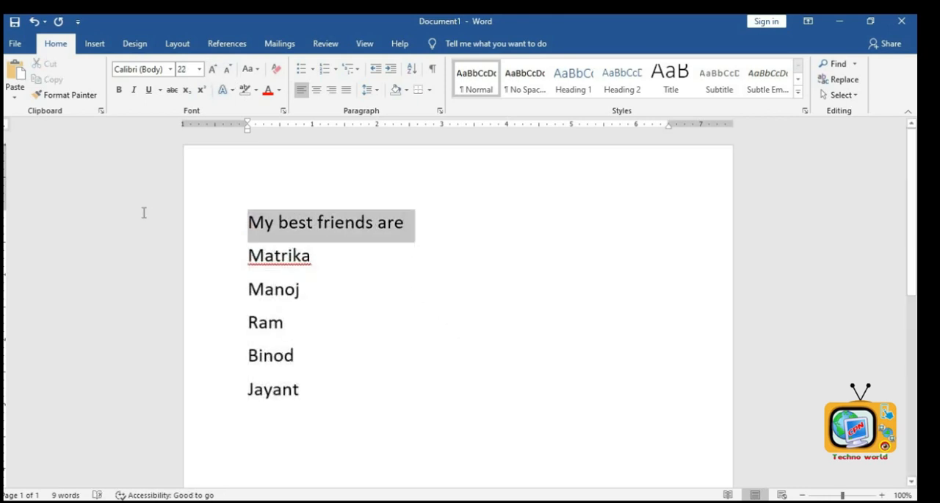
pyautogui.click(119, 91)
pyautogui.click(148, 90)
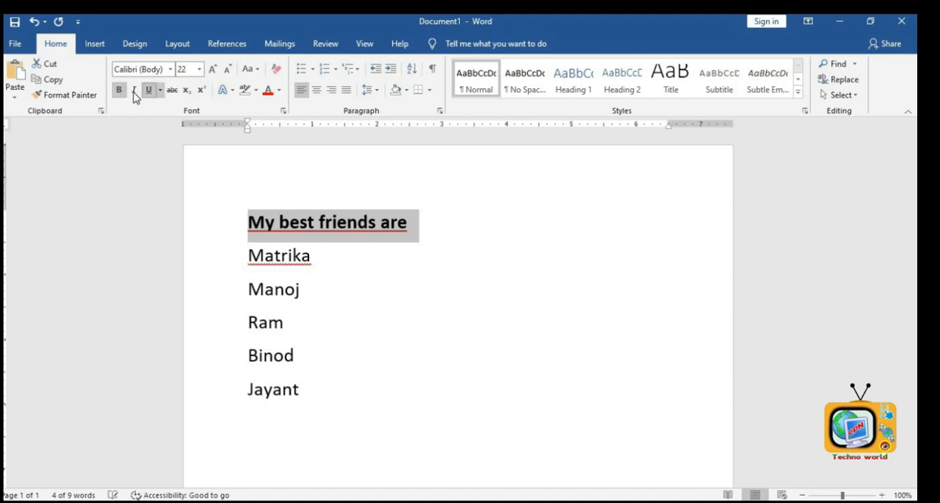
pyautogui.click(134, 90)
pyautogui.click(409, 341)
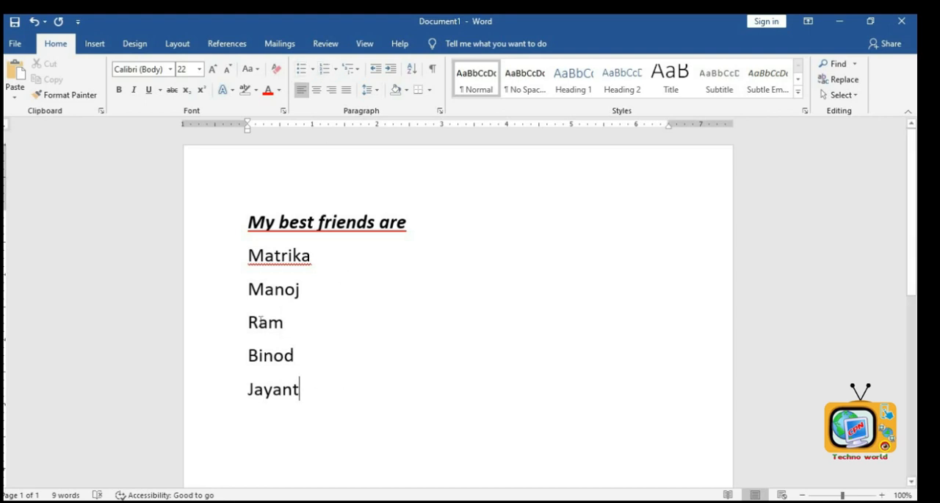
# - Apply the four-diamond bullet style to the five friends' names
pyautogui.moveTo(302, 389); pyautogui.dragTo(257, 266)
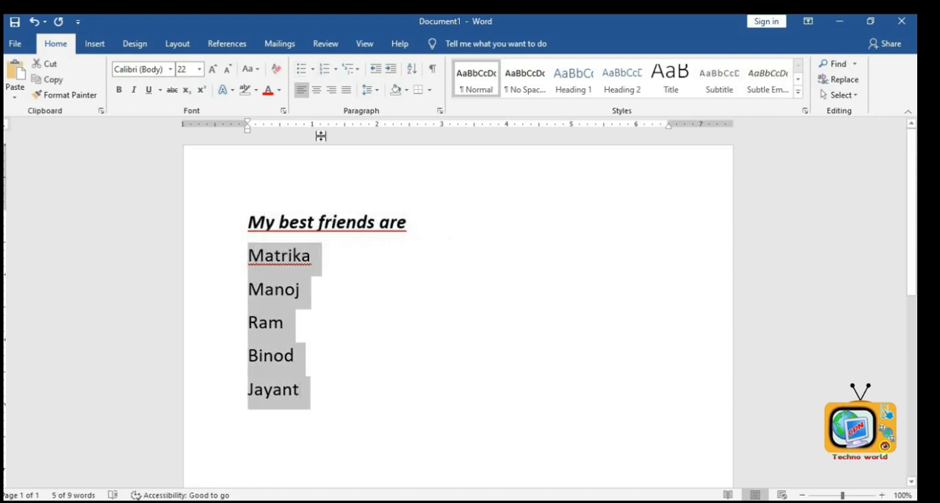
pyautogui.click(313, 69)
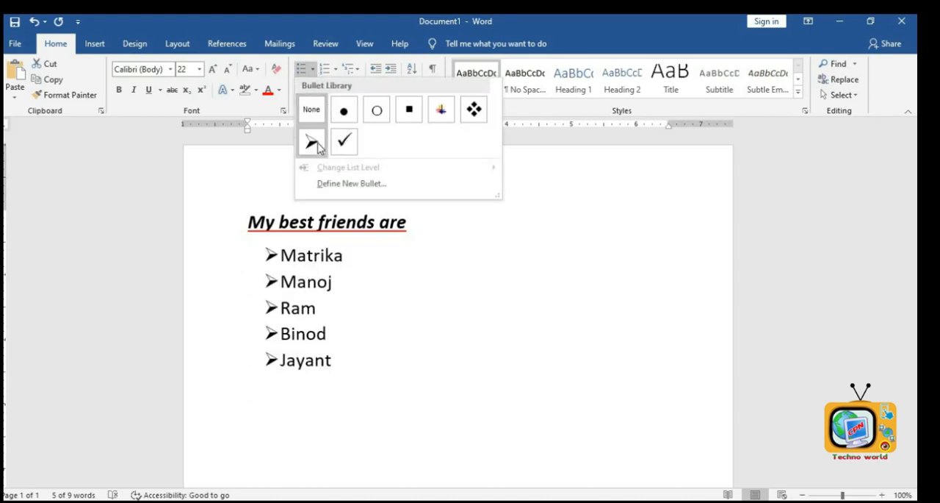
pyautogui.click(312, 142)
pyautogui.click(314, 69)
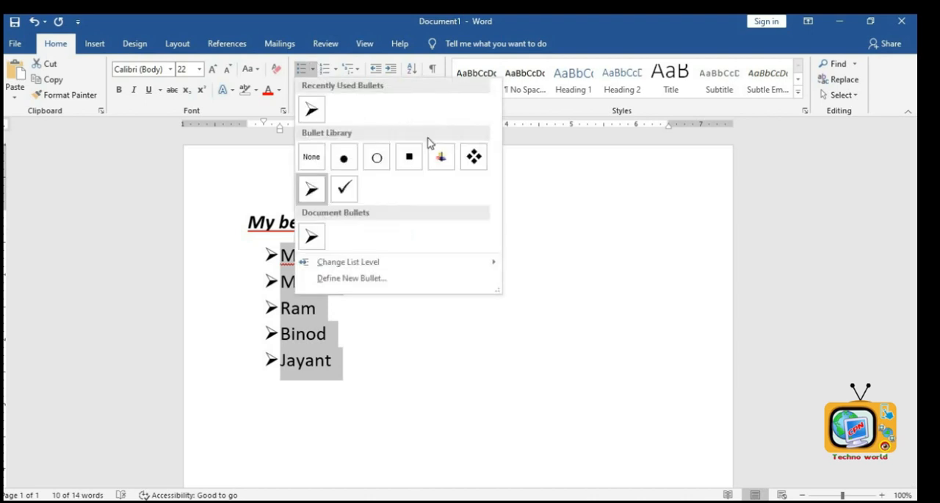
pyautogui.click(474, 156)
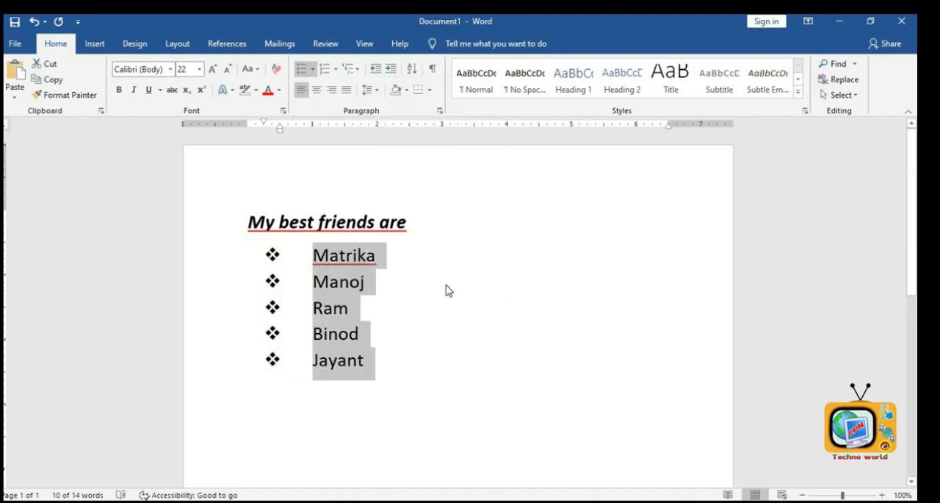
pyautogui.click(409, 369)
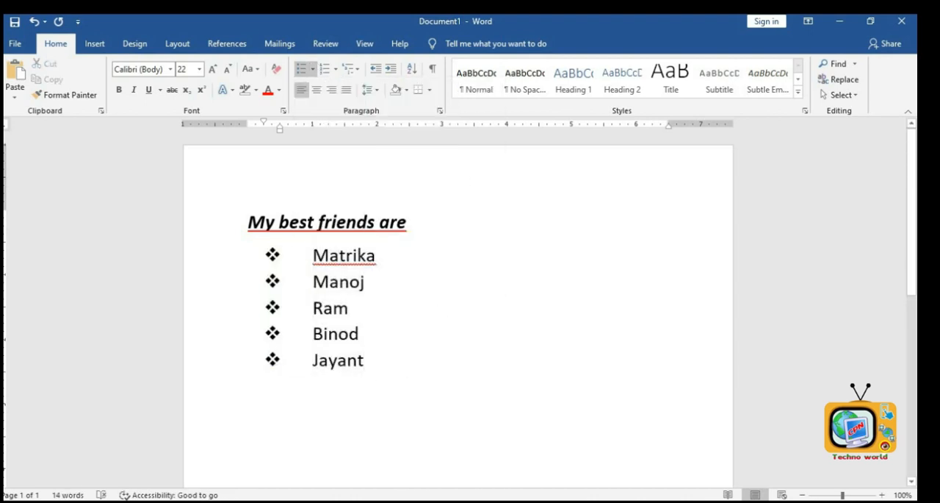
# - End the bulleted list and type the line Our Seven days below it
pyautogui.press('Return')
pyautogui.press('Return')
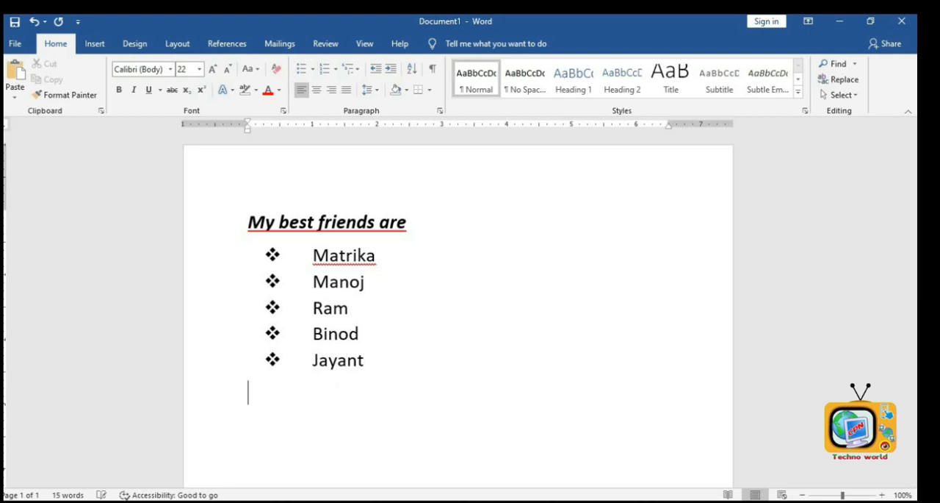
pyautogui.press('BackSpace')
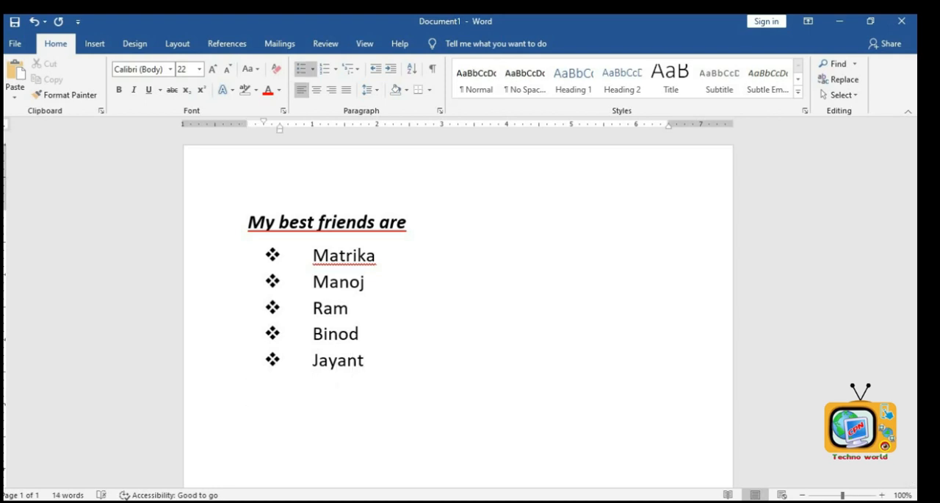
pyautogui.press('Return')
pyautogui.press('Return')
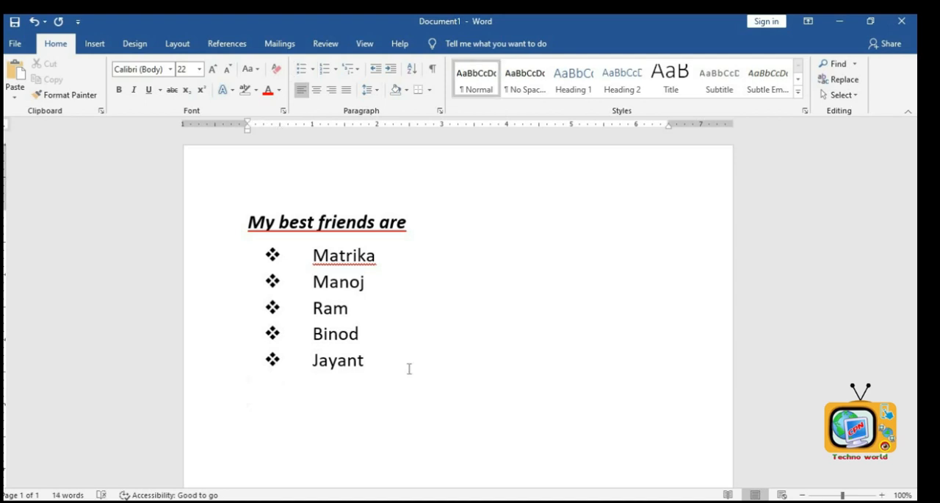
pyautogui.write('Our Sevendays')
pyautogui.press('Return')
pyautogui.press('BackSpace')
pyautogui.press('BackSpace')
pyautogui.press('BackSpace')
pyautogui.press('BackSpace')
pyautogui.press('BackSpace')
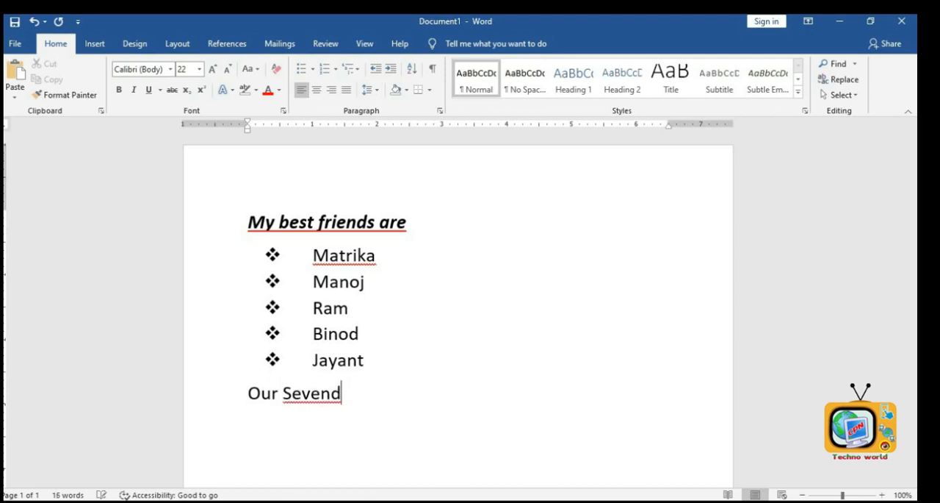
pyautogui.write('days')
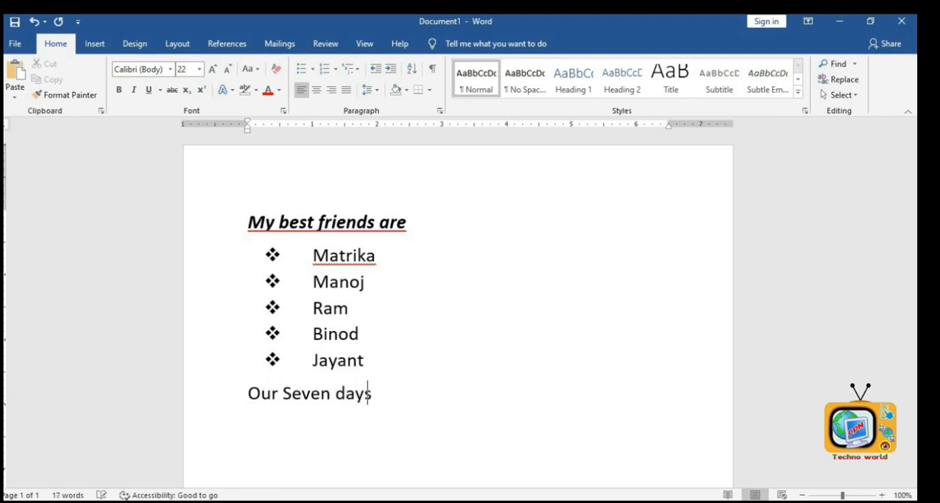
# - Start a check-mark bulleted list below it containing Sunday and Monday
pyautogui.press('Return')
pyautogui.click(314, 69)
pyautogui.click(345, 188)
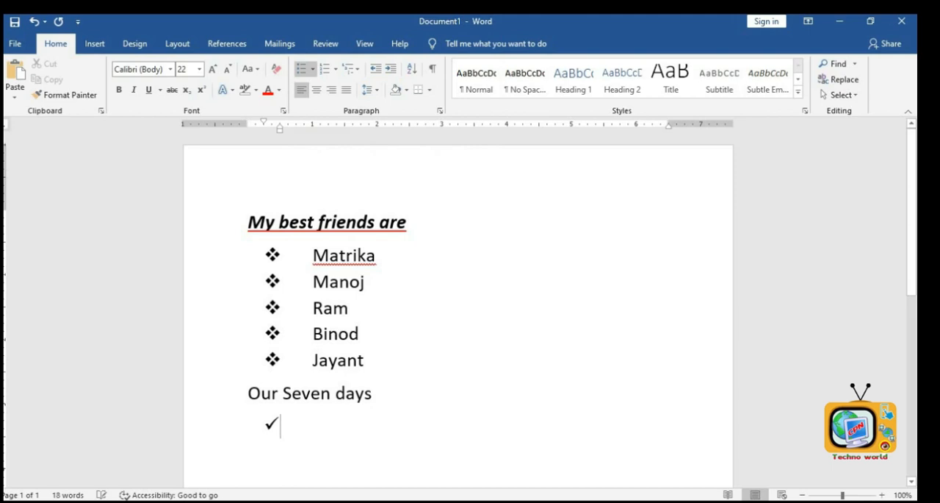
pyautogui.write('Sunday')
pyautogui.press('Return')
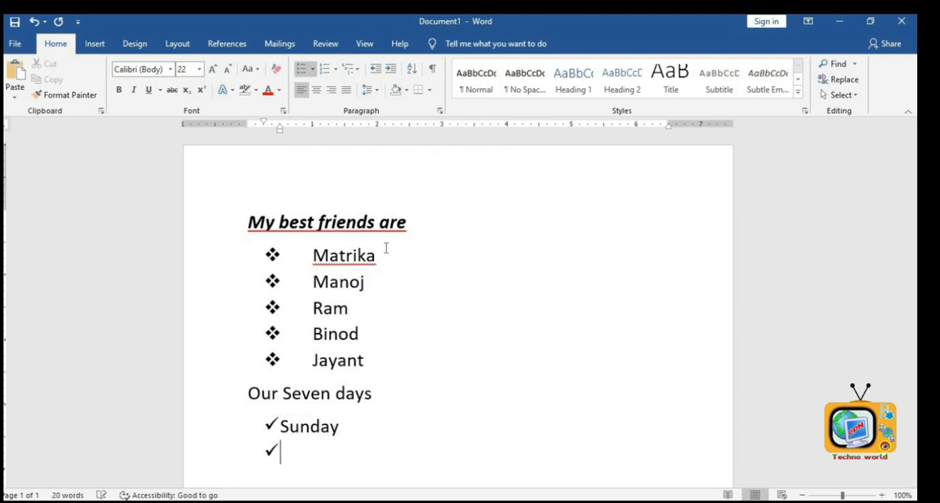
pyautogui.write('Monday')
pyautogui.press('Return')
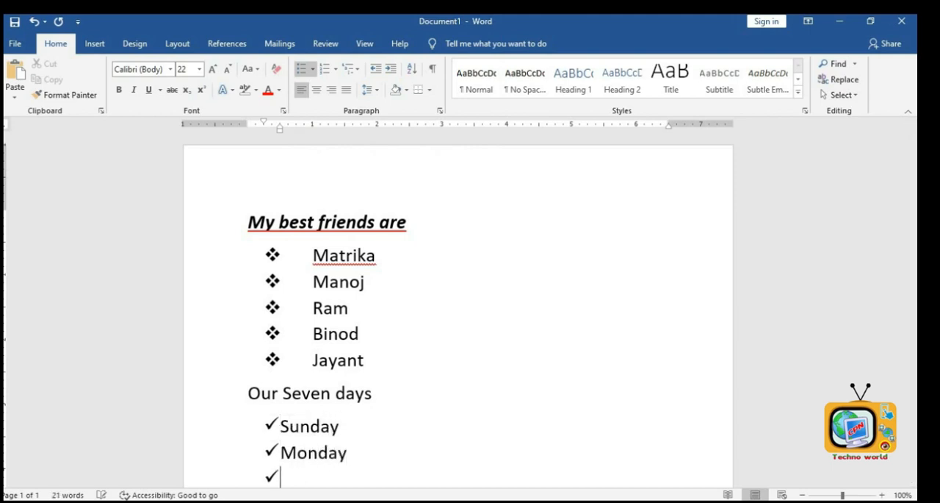
# - Convert the Sunday and Monday items into a 1. 2. 3. numbered list
pyautogui.scroll(-2, 323, 338)
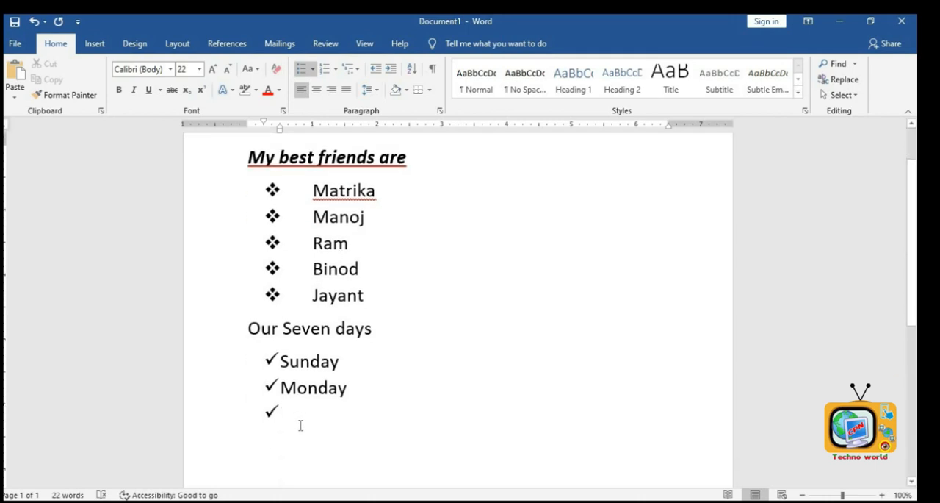
pyautogui.moveTo(282, 362); pyautogui.dragTo(359, 390)
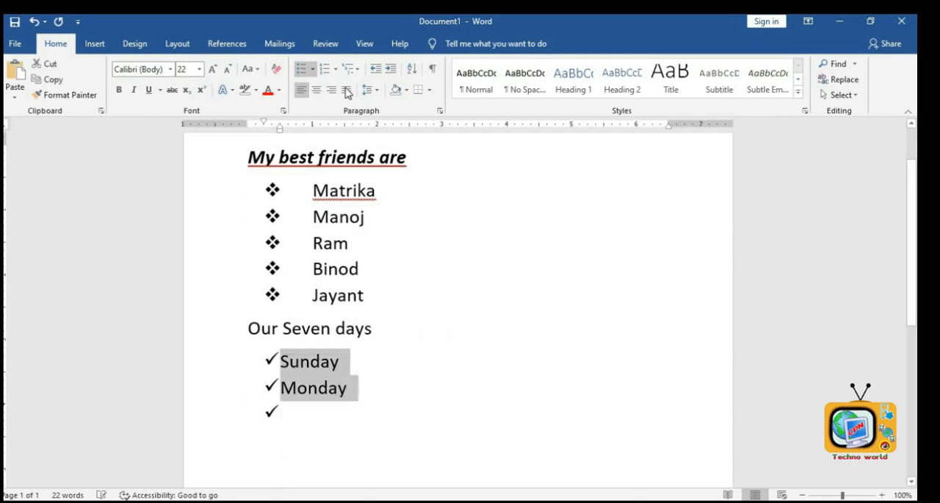
pyautogui.click(335, 69)
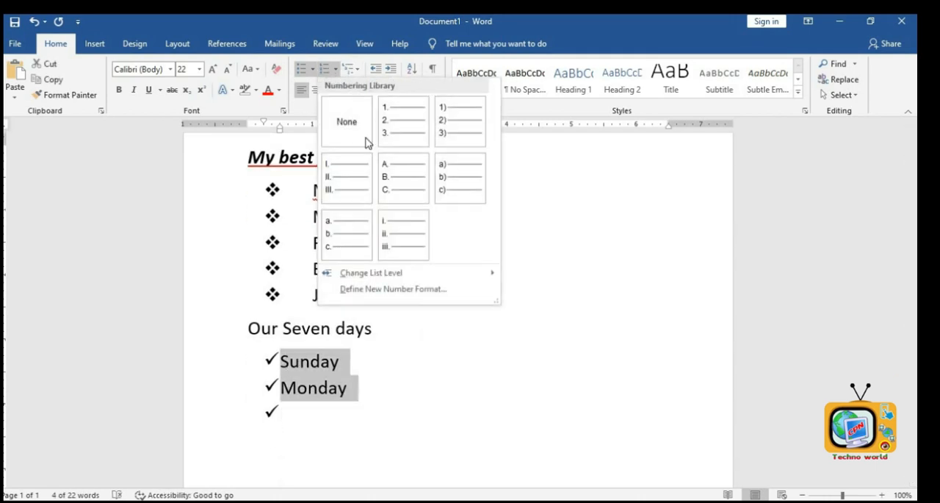
pyautogui.click(408, 137)
pyautogui.click(368, 390)
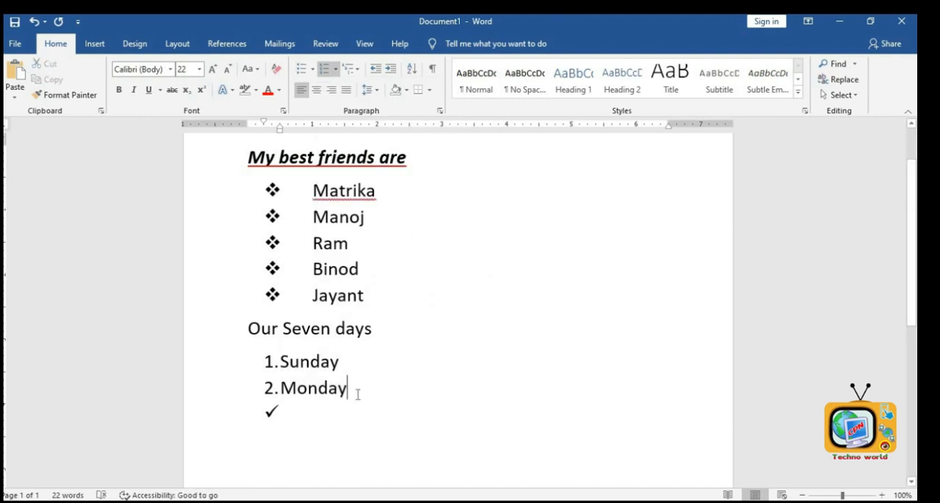
# - Add Tuesday as the third numbered item
pyautogui.press('Return')
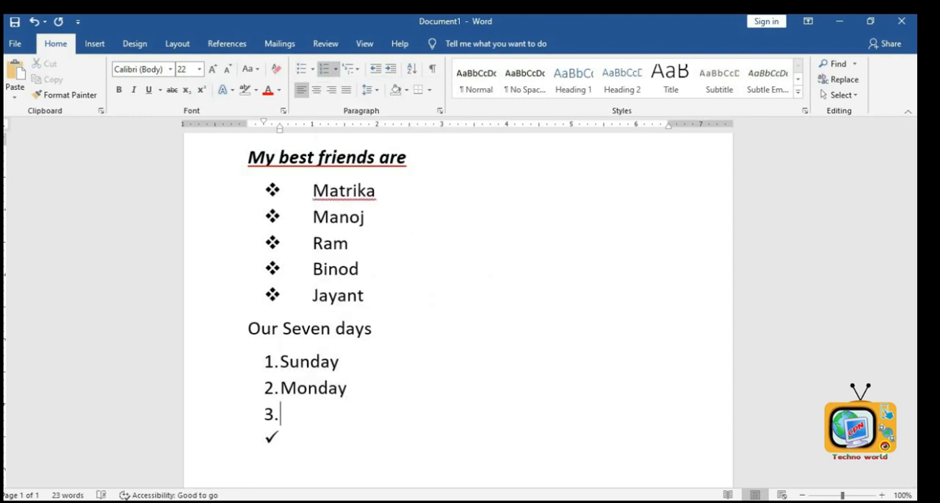
pyautogui.write('Tues')
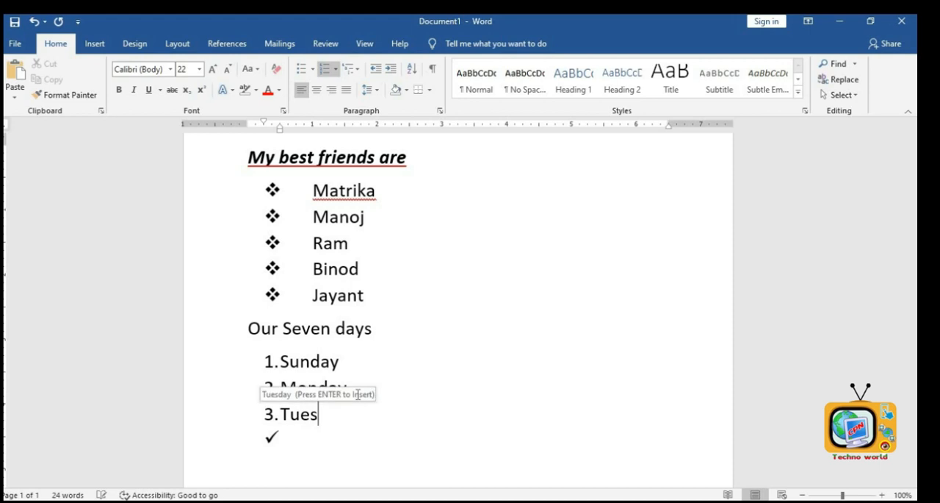
pyautogui.press('Return')
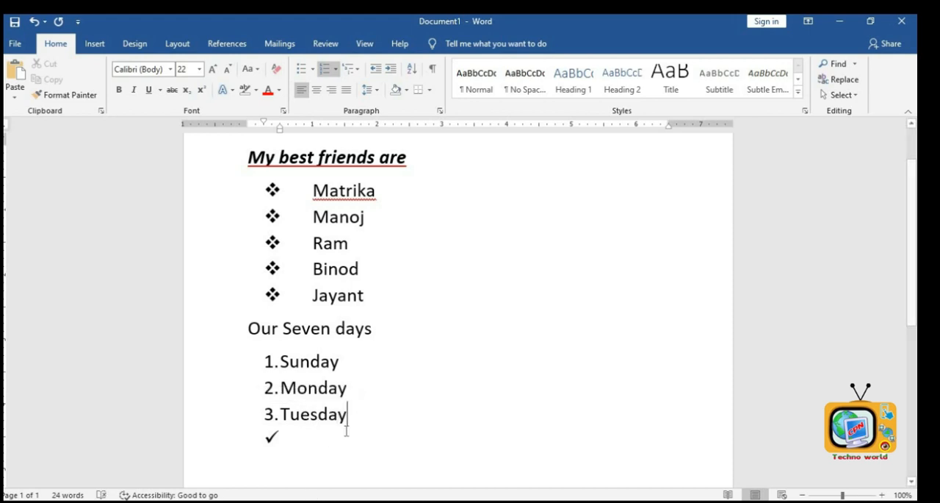
# - Remove the leftover check-mark bullet from the empty line below Tuesday and browse the multilevel list styles without choosing one
pyautogui.click(320, 436)
pyautogui.press('BackSpace')
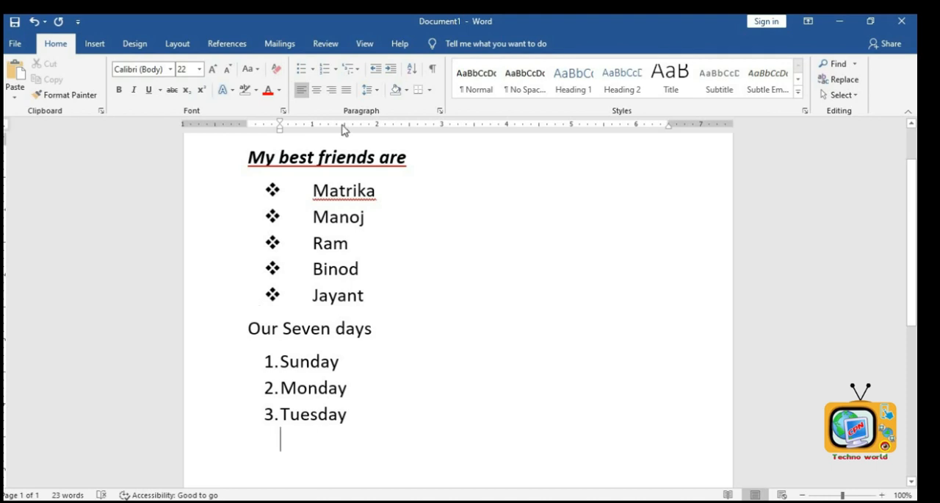
pyautogui.click(357, 71)
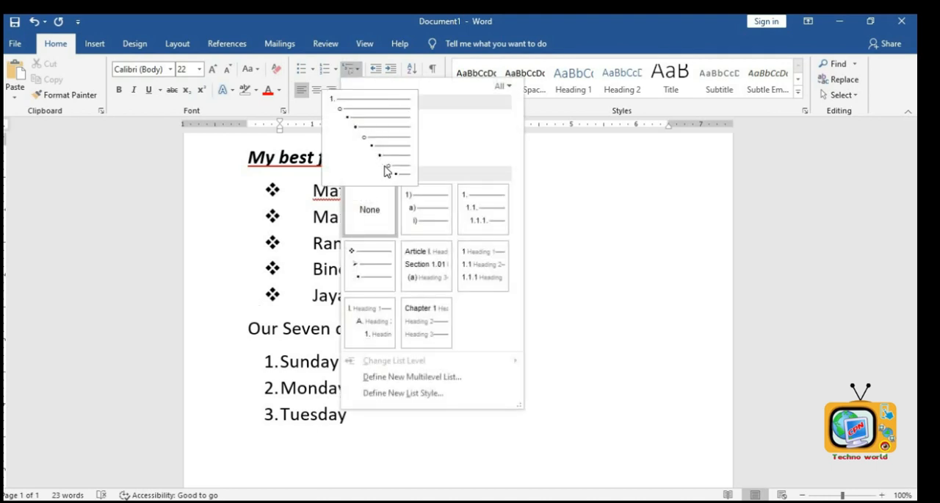
pyautogui.click(556, 392)
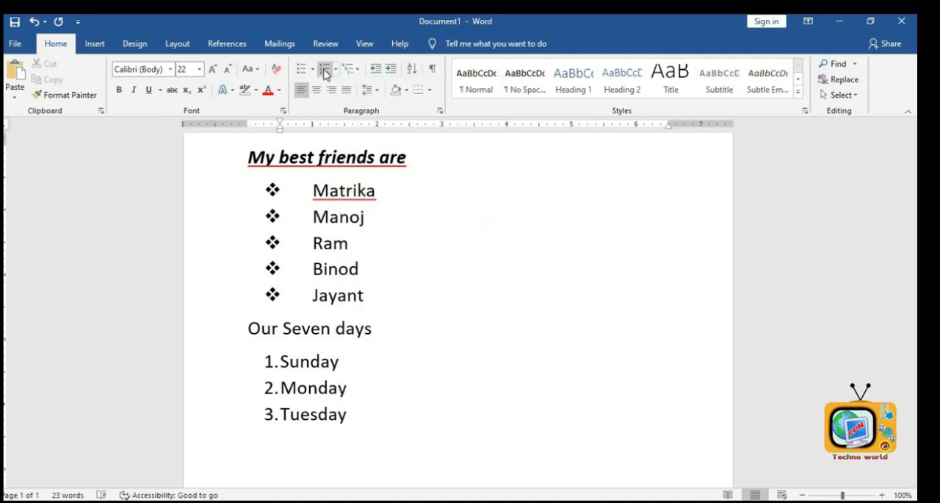
# - Leave a blank line below the list and type a person's full name
pyautogui.scroll(-2, 455, 308)
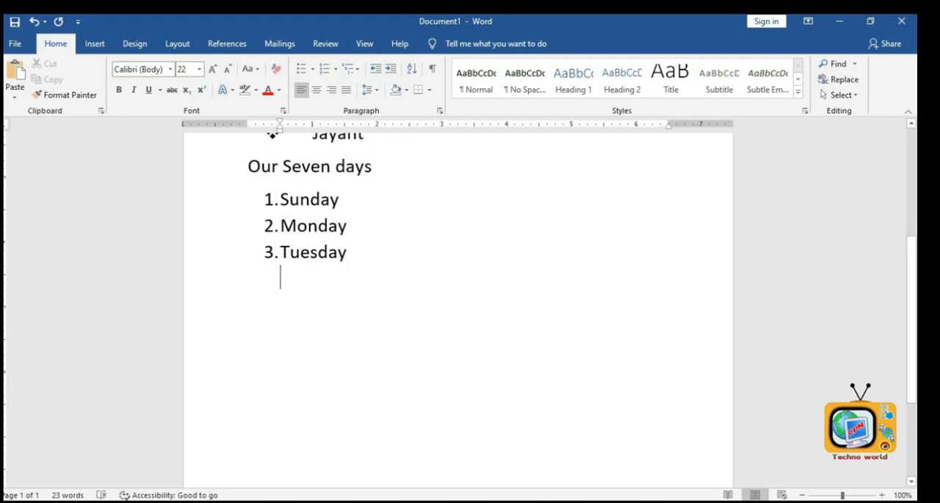
pyautogui.press('Return')
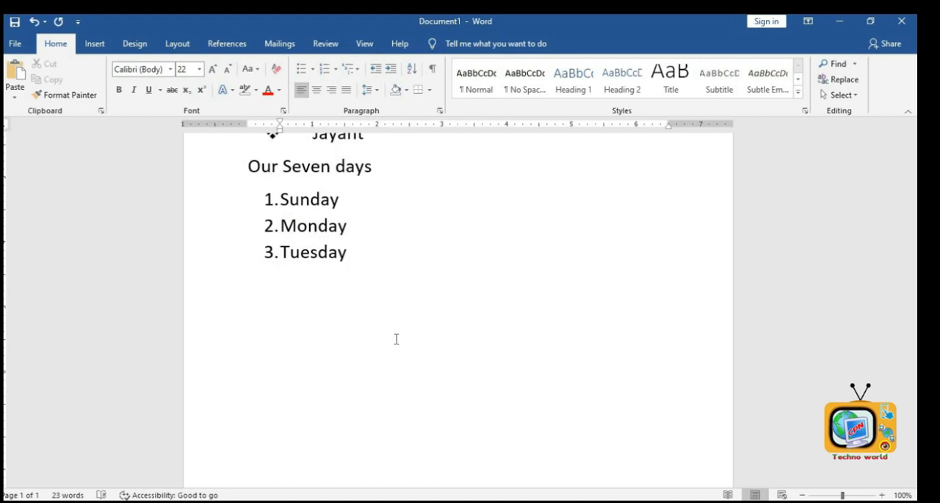
pyautogui.write('kamal Luite')
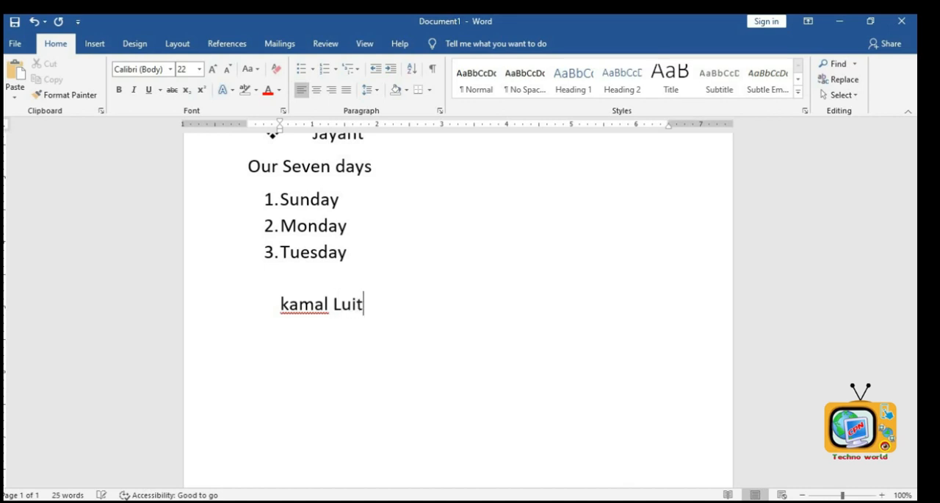
# - On a new line, type another person's full name
pyautogui.press('Return')
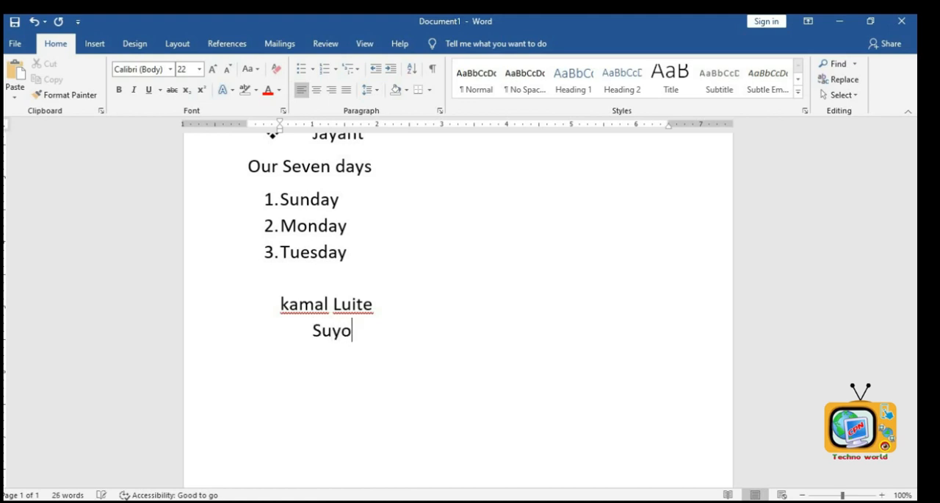
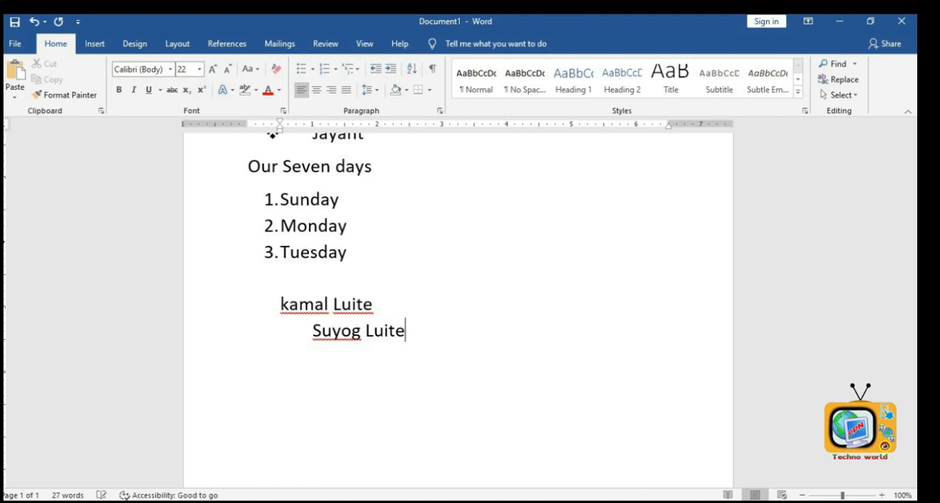
# - Start a new line and type a third person's full name below the previous one
pyautogui.press('Return')
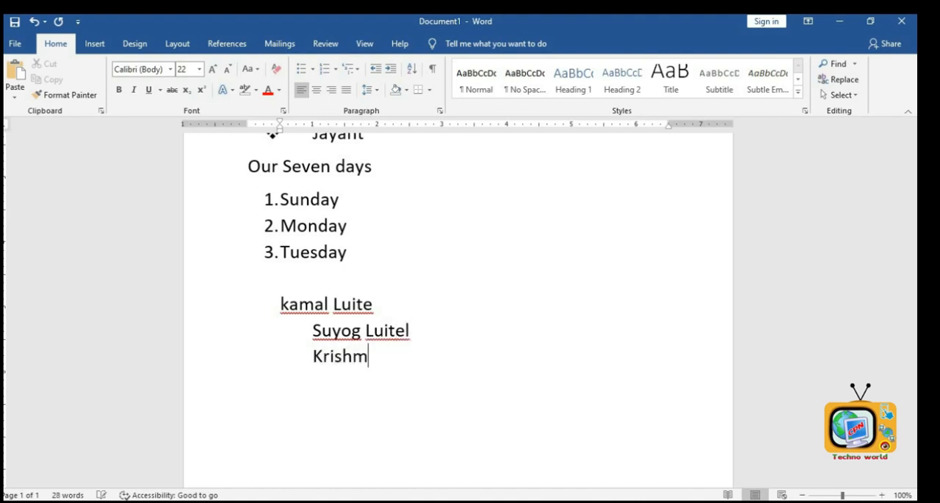
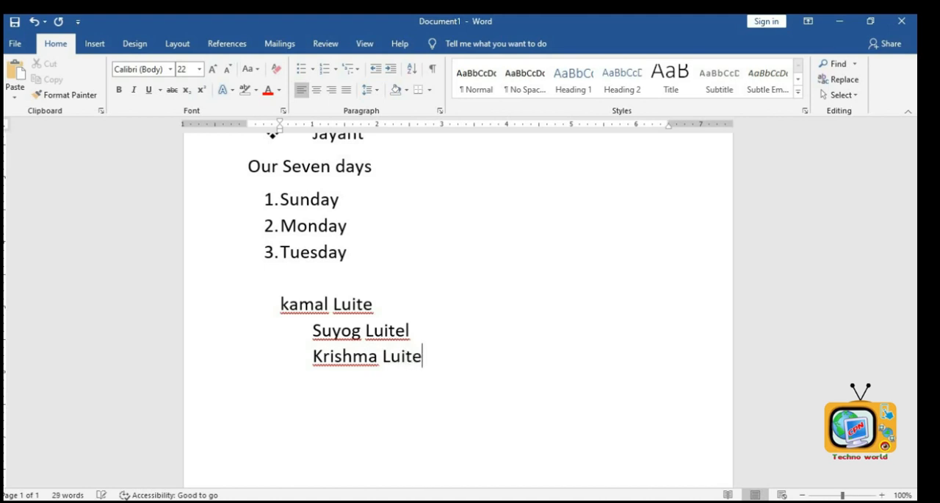
# - Type two more people's full names on the next two lines, the first unindented and the second indented
pyautogui.press('Return')
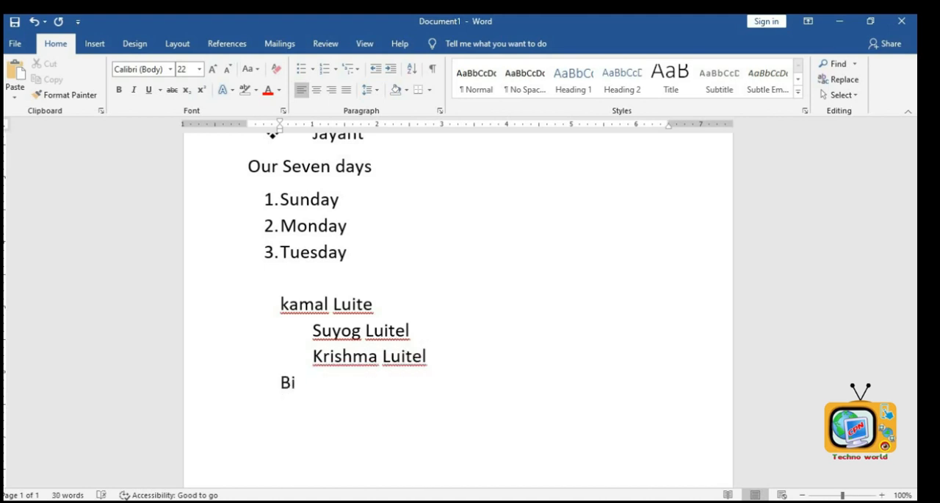
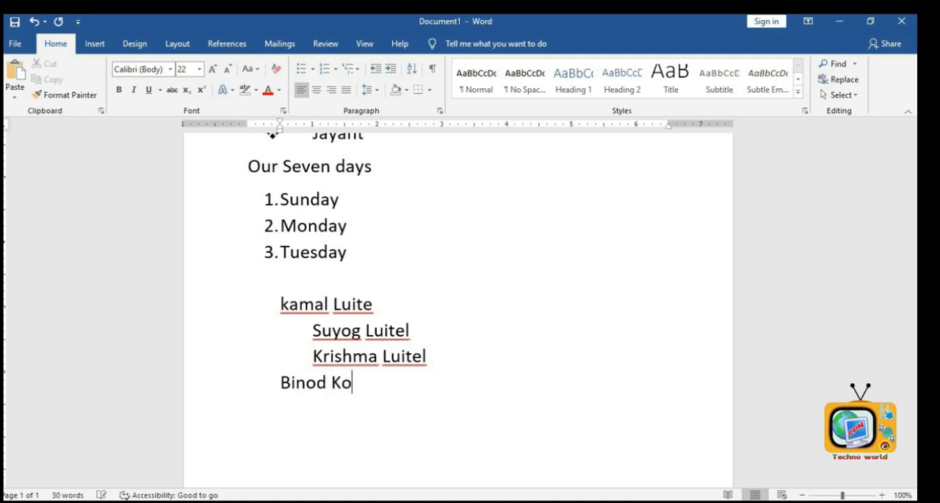
pyautogui.press('Return')
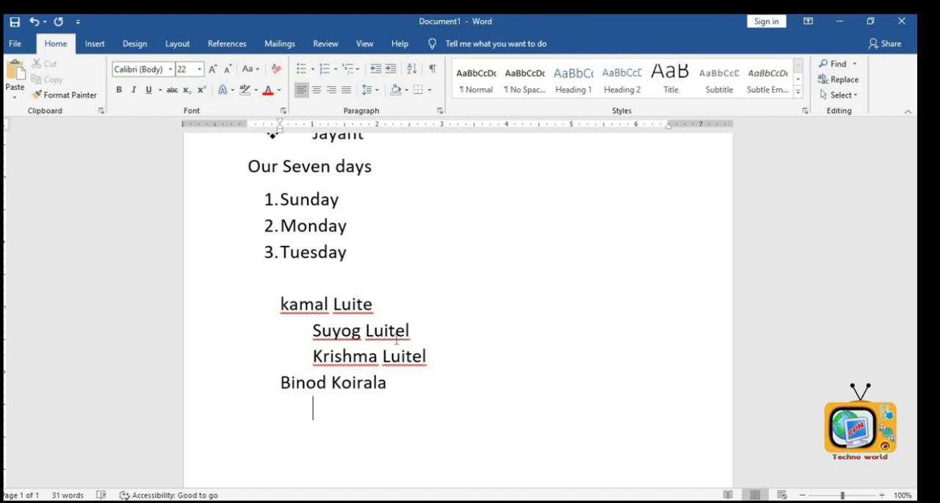
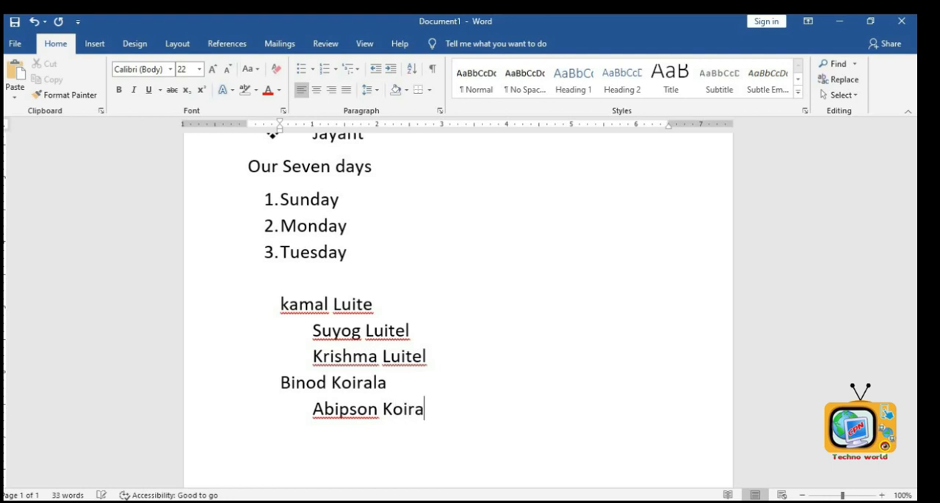
pyautogui.write('Ap')
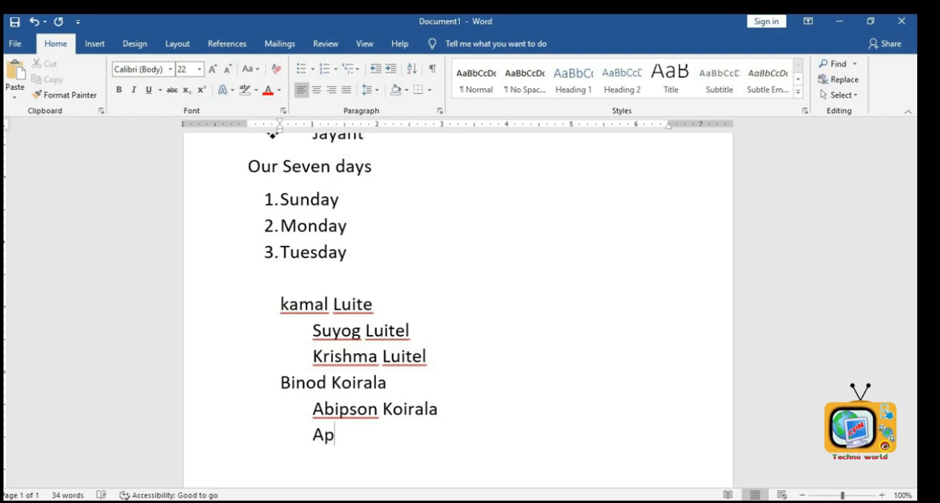
# - On a new indented line, type one more person's full name, correcting a typo along the way
pyautogui.press('BackSpace')
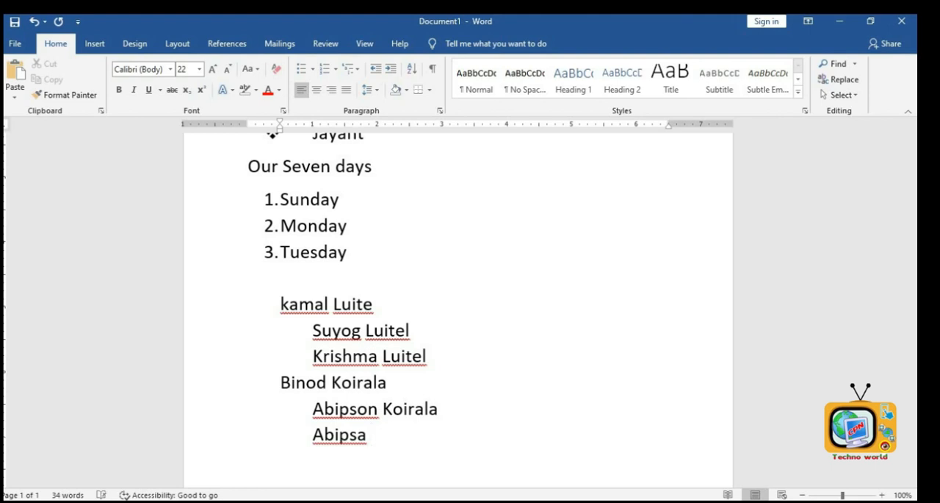
pyautogui.press('Return')
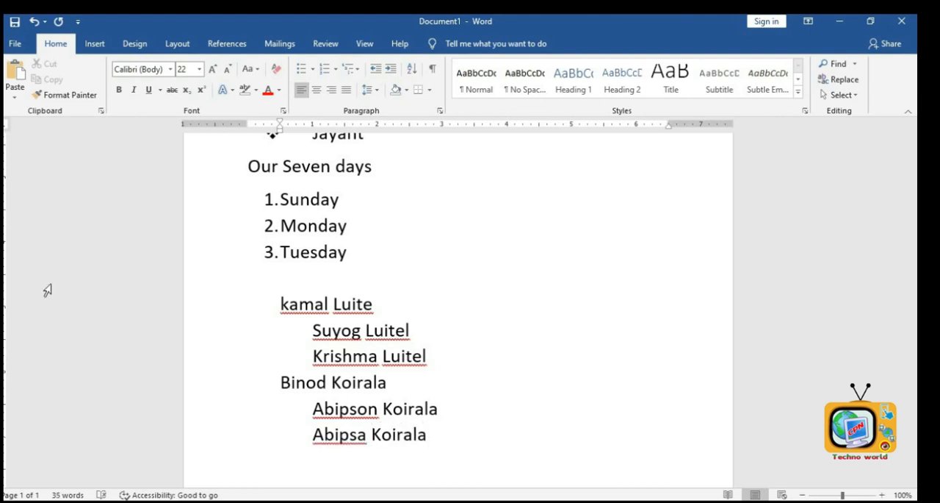
# - Select all the names and apply a multilevel list numbering them 1, 2 with a, b sub-items
pyautogui.click(279, 304)
pyautogui.moveTo(336, 341); pyautogui.dragTo(466, 450)
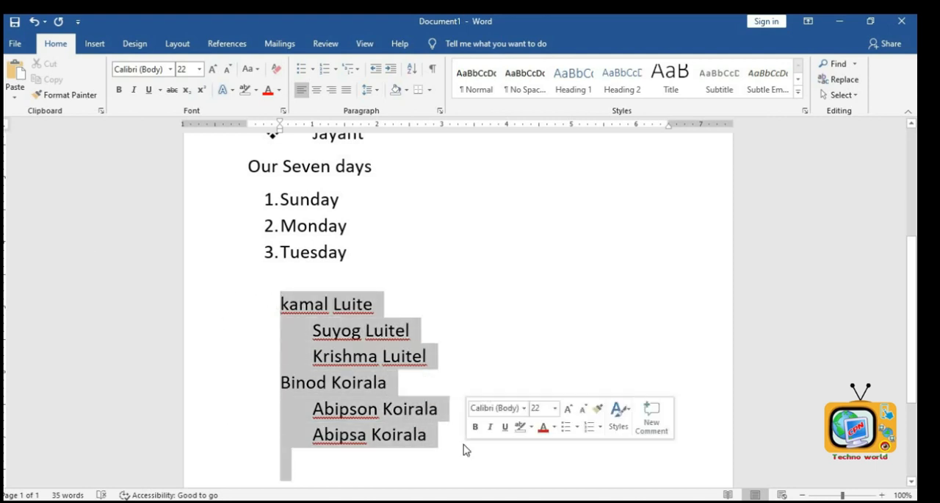
pyautogui.click(359, 70)
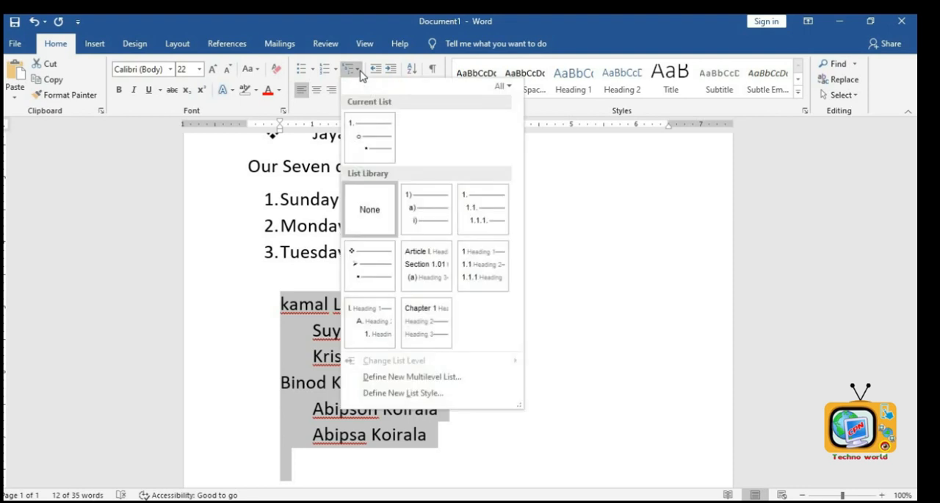
pyautogui.click(368, 139)
pyautogui.click(466, 326)
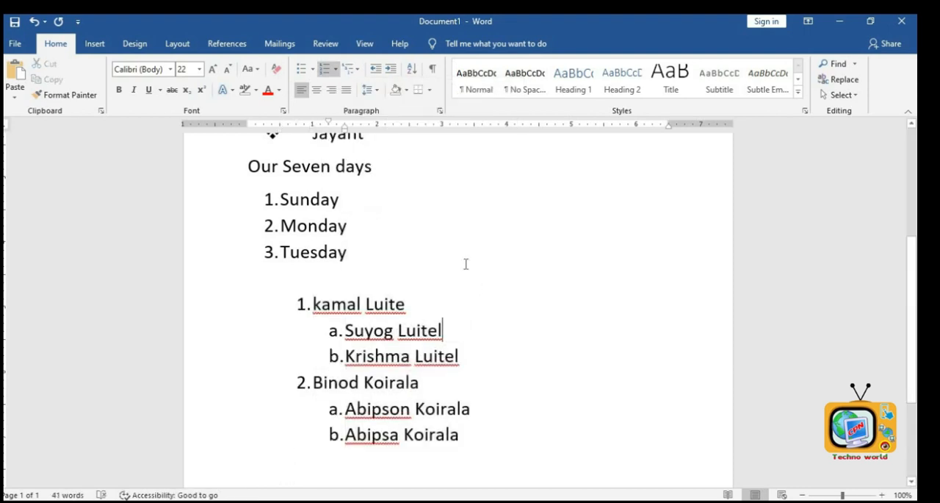
# - Add the missing final letter l to the surname of the first list item
pyautogui.click(405, 304)
pyautogui.write('l')
pyautogui.click(385, 336)
pyautogui.click(364, 382)
# - Select the entire document content and delete it
pyautogui.scroll(5, 436, 462)
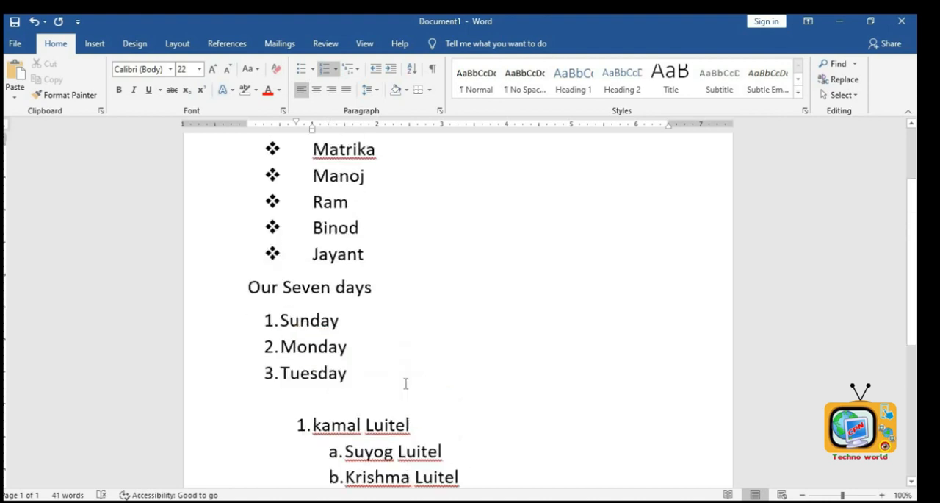
pyautogui.scroll(-2, 338, 361)
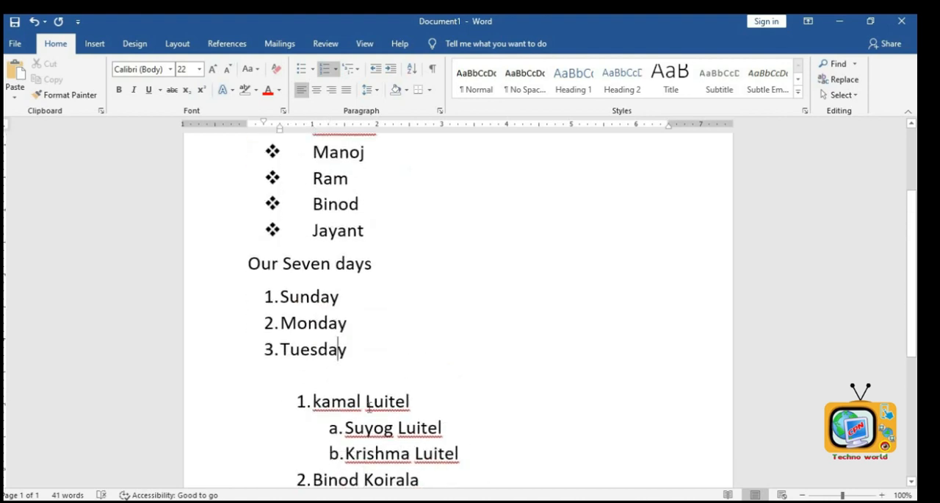
pyautogui.scroll(-2, 335, 346)
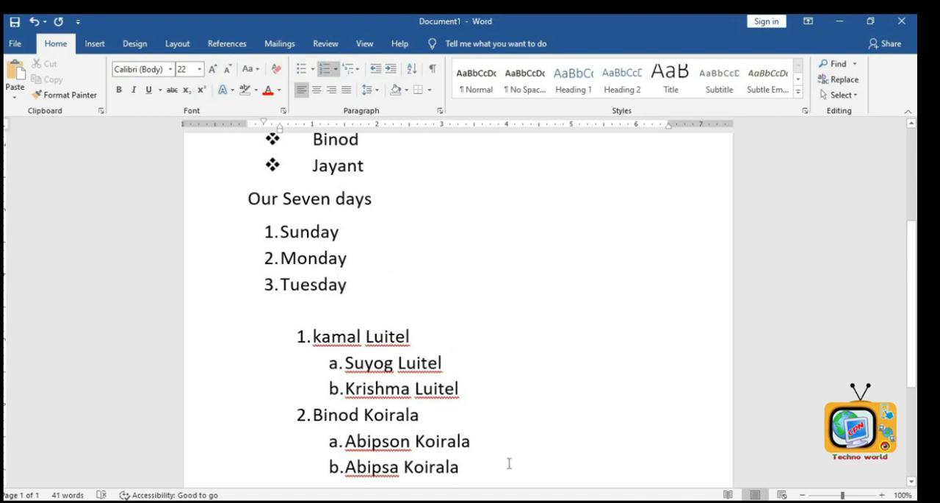
pyautogui.scroll(6, 476, 399)
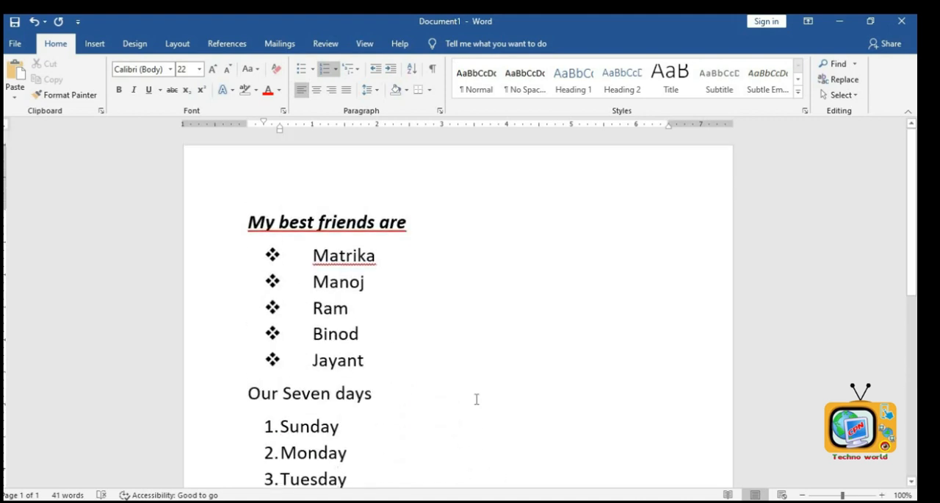
pyautogui.hotkey('ctrl', 'a')
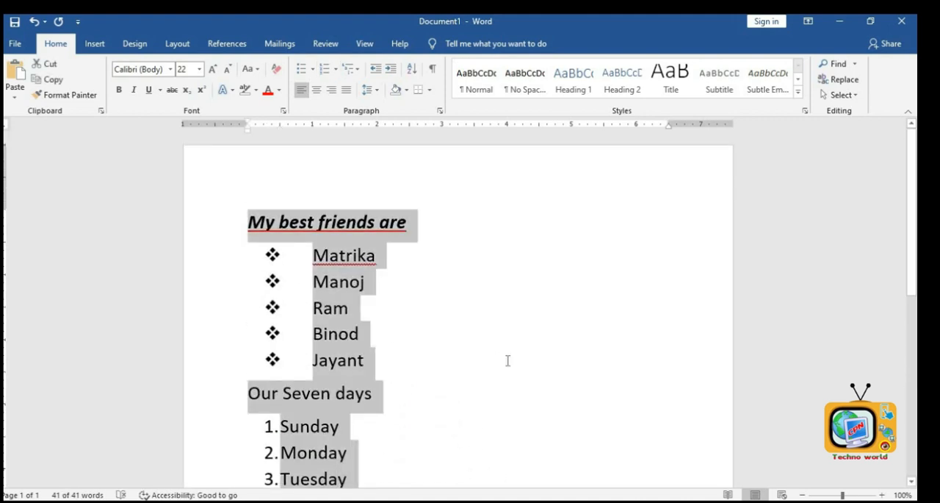
pyautogui.click(508, 360)
pyautogui.hotkey('ctrl', 'a')
pyautogui.press('Delete')
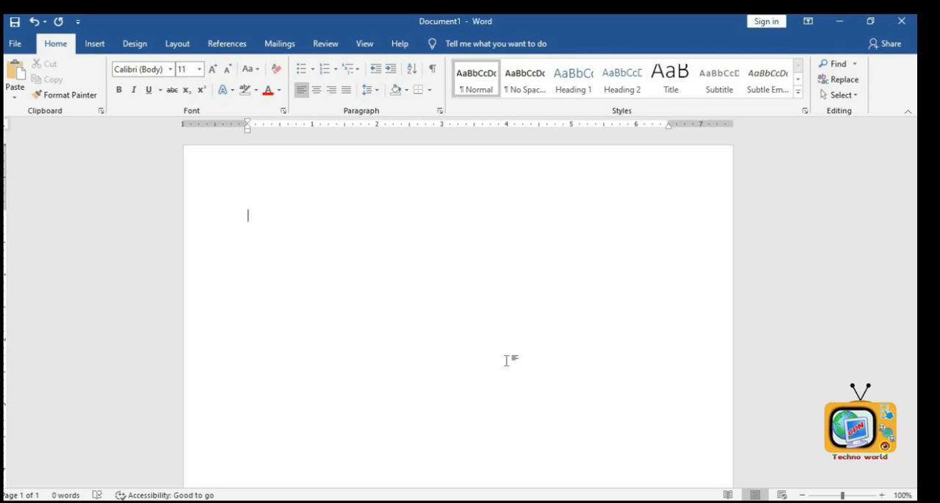
# - Insert sample paragraphs with =rand(5) and enlarge all the text to 14 pt
pyautogui.write('=rand(5')
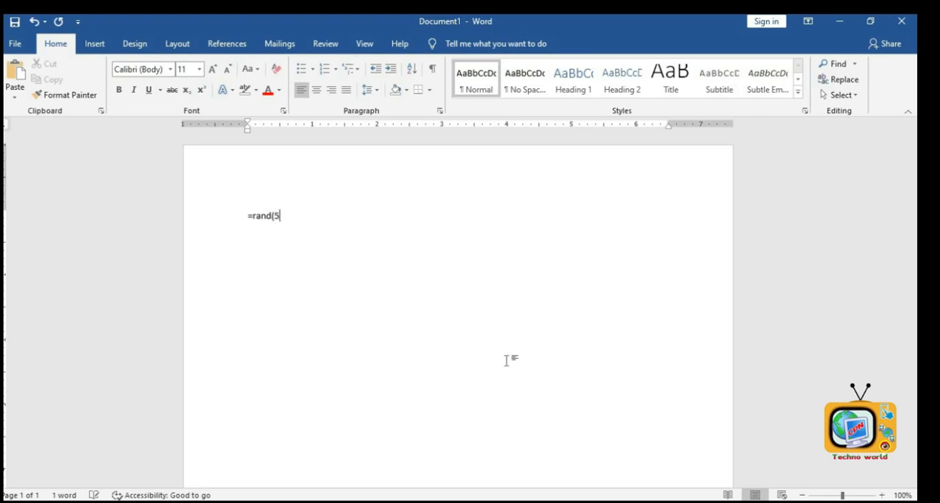
pyautogui.press('Return')
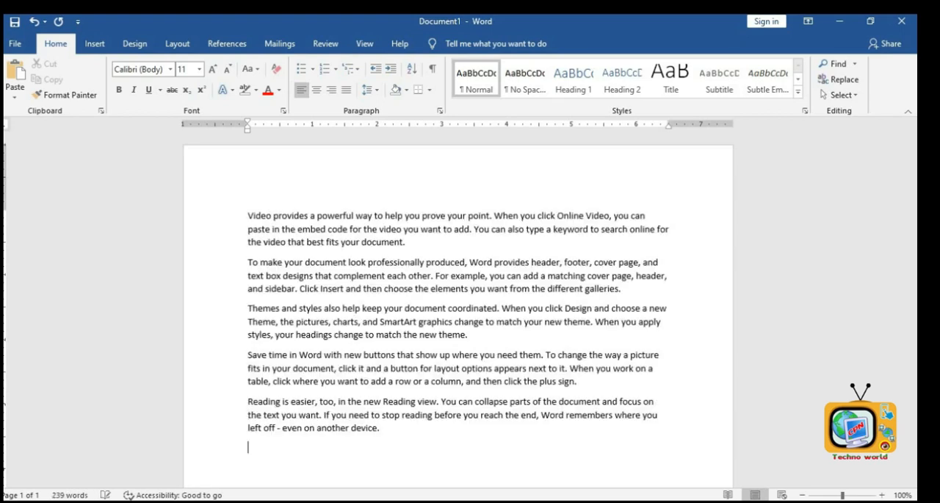
pyautogui.hotkey('ctrl', 'a')
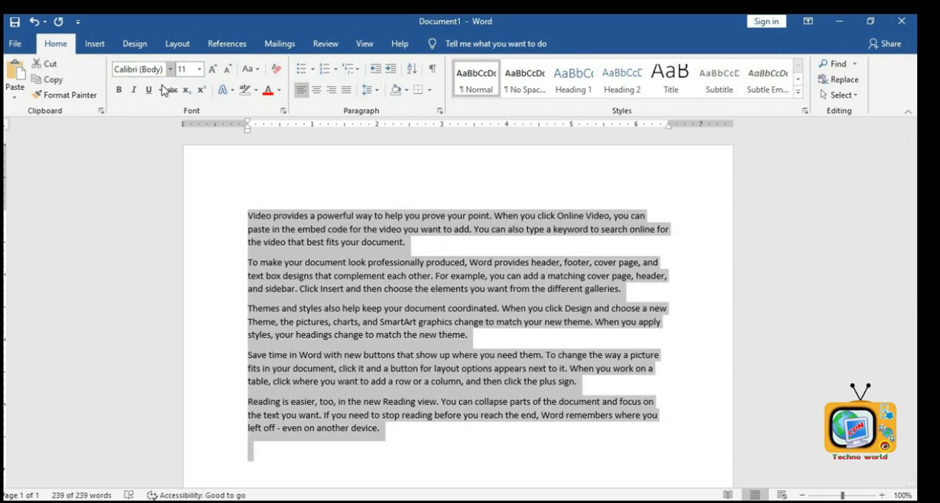
pyautogui.click(214, 69)
pyautogui.click(213, 70)
pyautogui.click(385, 217)
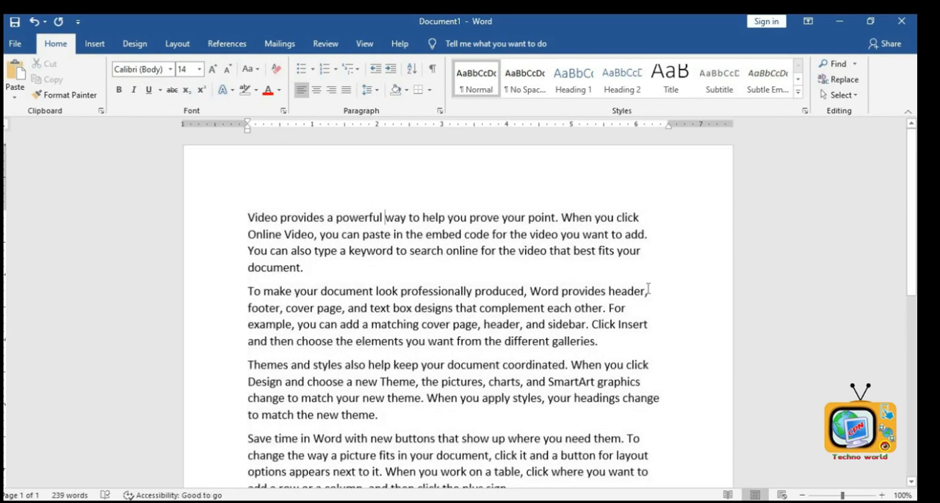
# - Select all the text and try centre, right and left alignment in turn
pyautogui.click(638, 248)
pyautogui.scroll(-1, 644, 266)
pyautogui.click(492, 219)
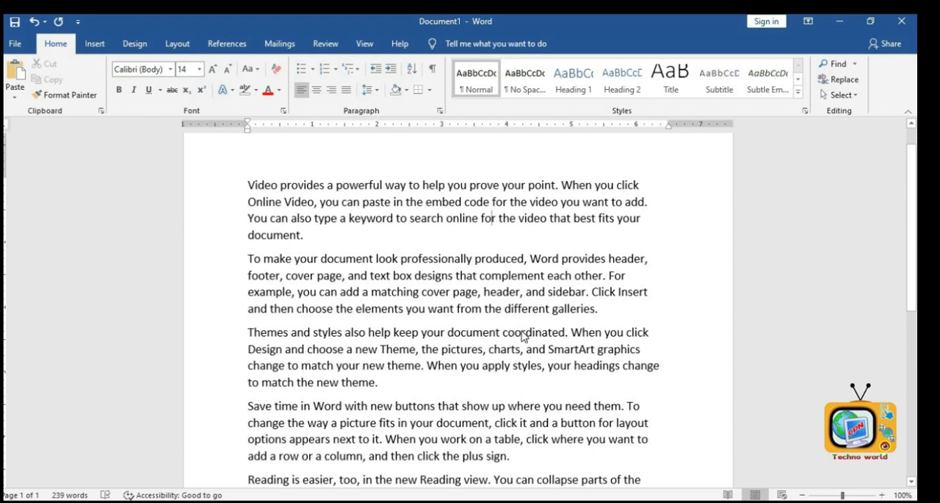
pyautogui.hotkey('ctrl', 'a')
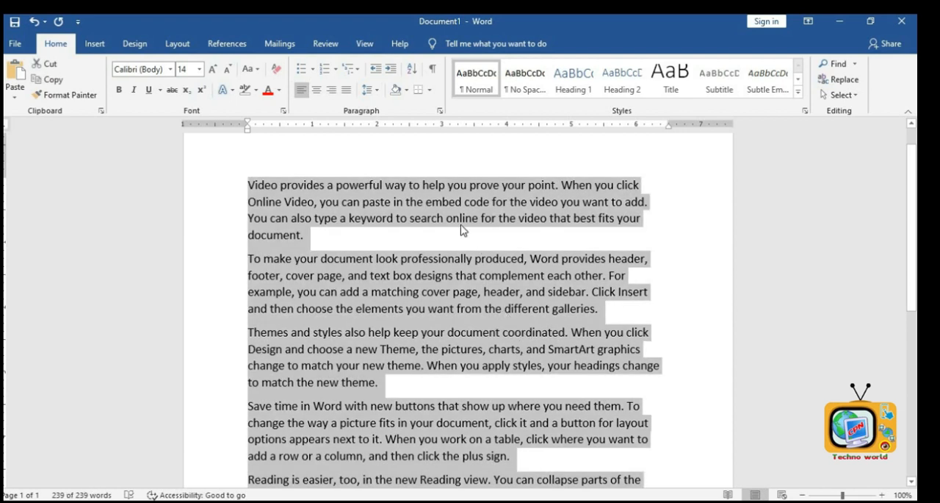
pyautogui.click(317, 89)
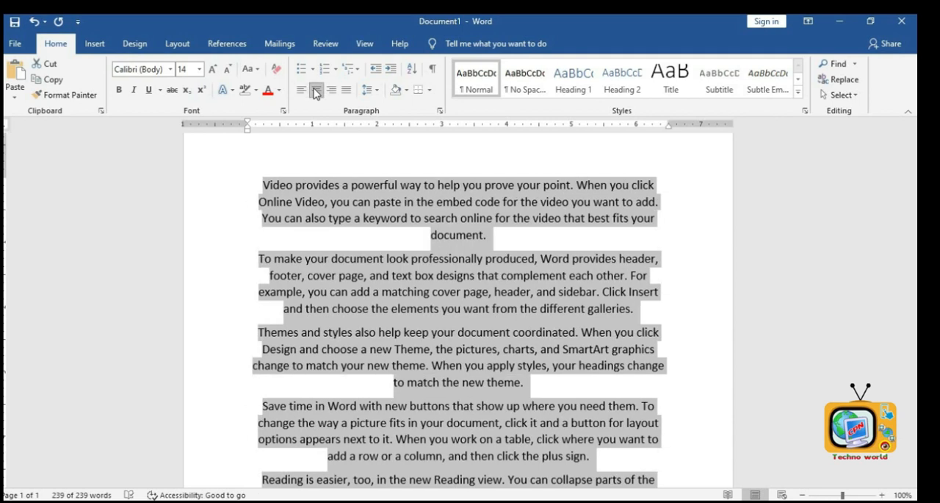
pyautogui.click(332, 89)
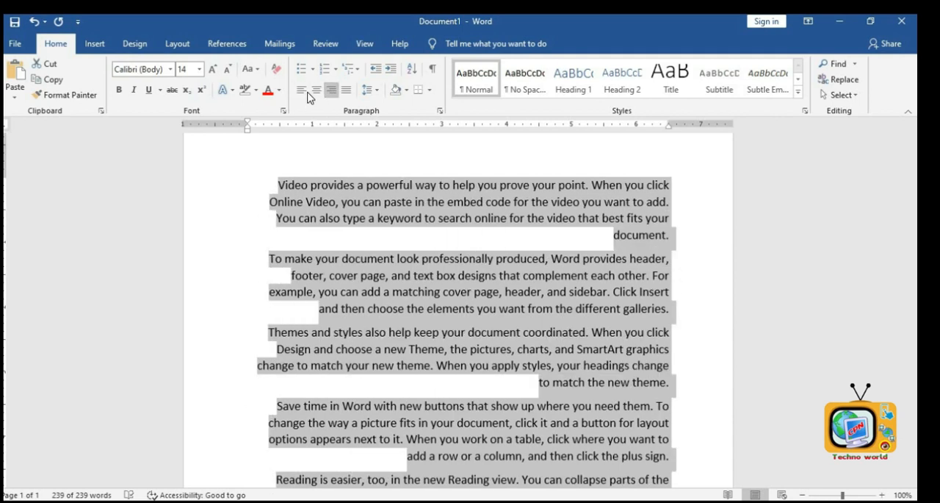
pyautogui.click(301, 89)
pyautogui.click(317, 89)
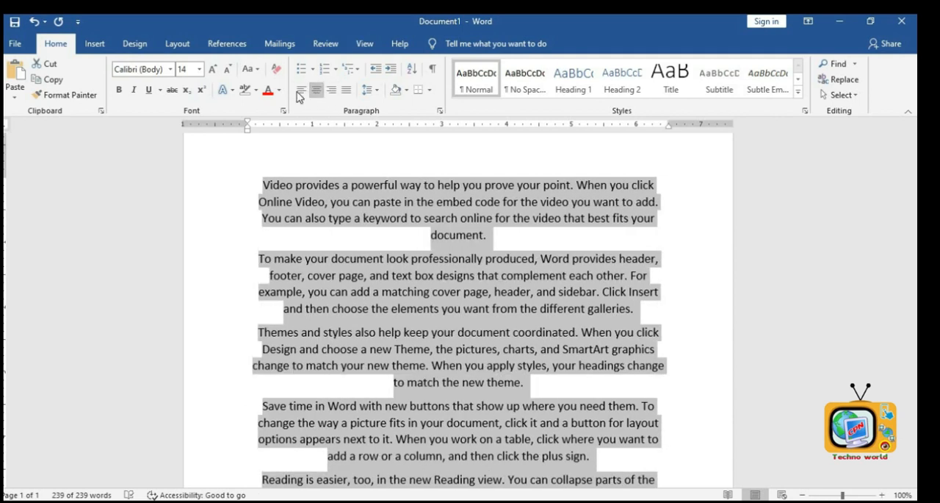
pyautogui.click(301, 90)
pyautogui.click(316, 90)
pyautogui.click(332, 89)
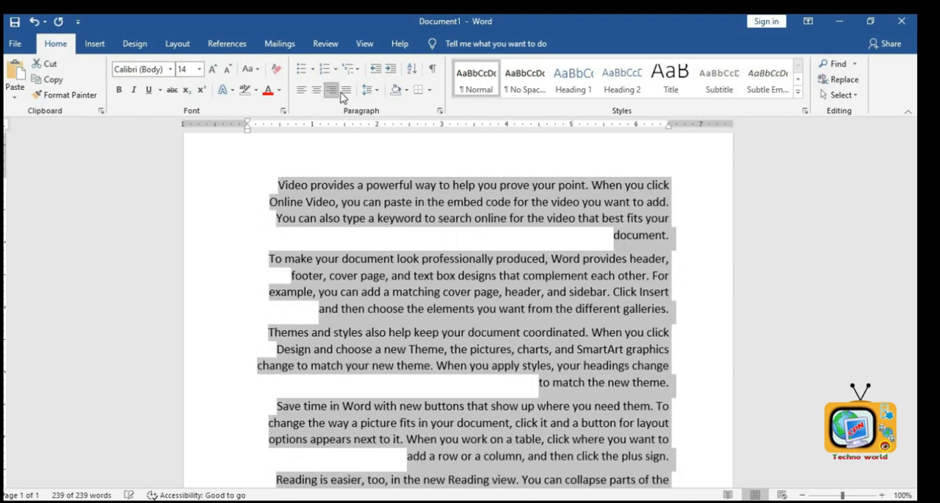
# - Justify all the paragraphs
pyautogui.click(346, 94)
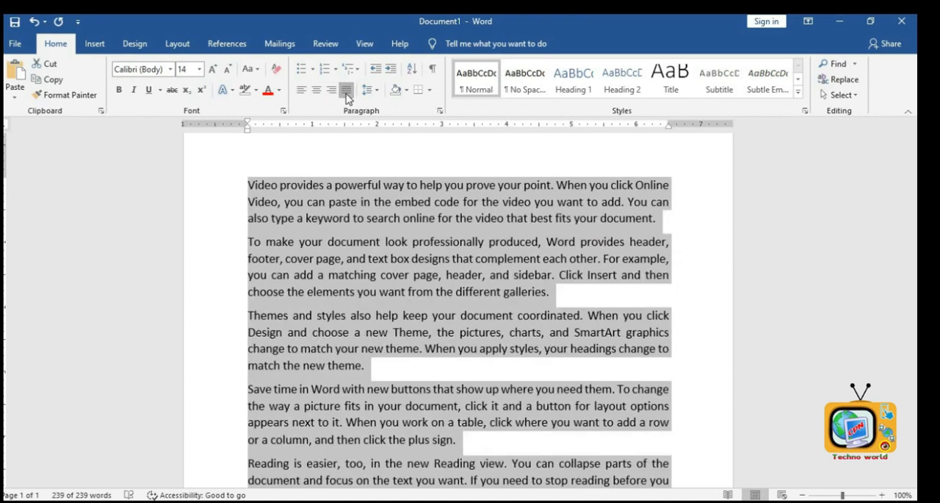
pyautogui.click(346, 93)
pyautogui.click(346, 93)
pyautogui.click(670, 193)
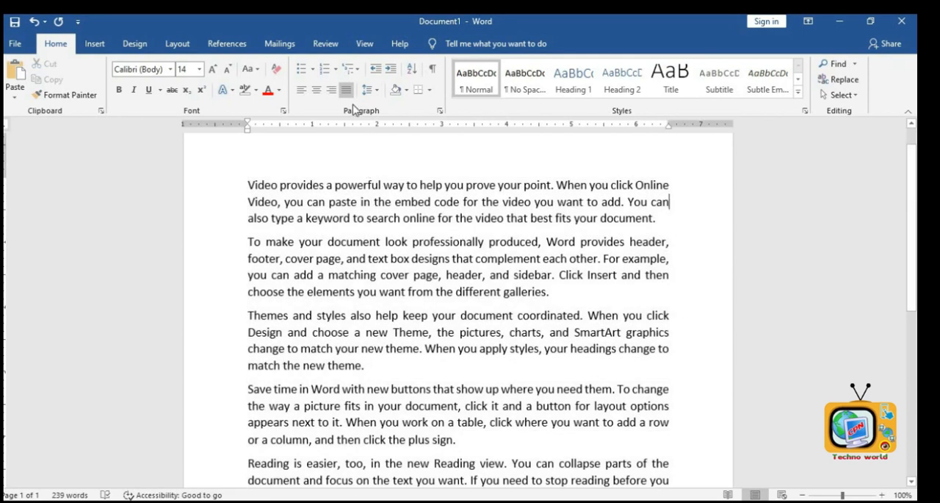
# - Set the first paragraph's line spacing to 2.0
pyautogui.click(378, 89)
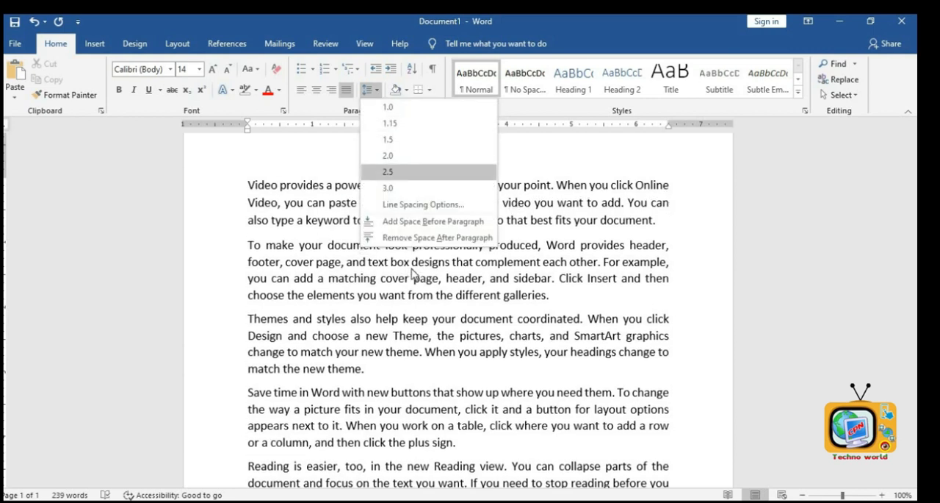
pyautogui.click(425, 290)
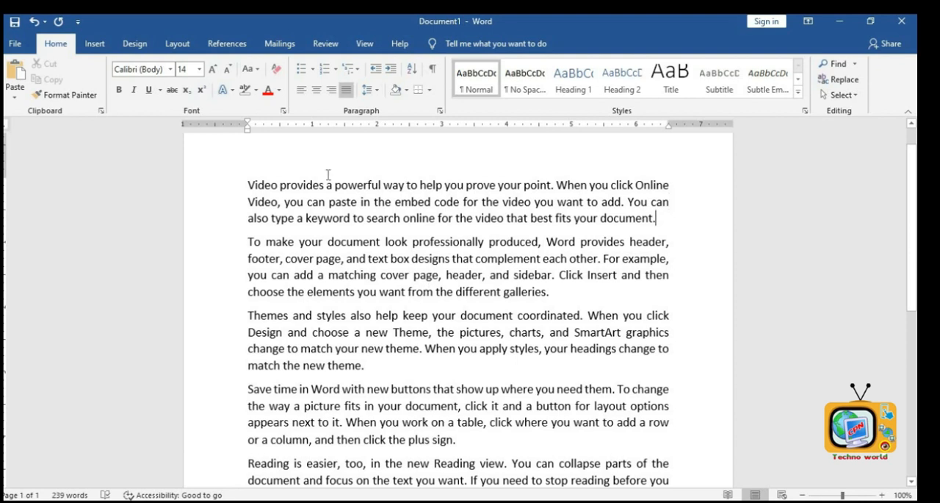
pyautogui.doubleClick(223, 176)
pyautogui.click(379, 91)
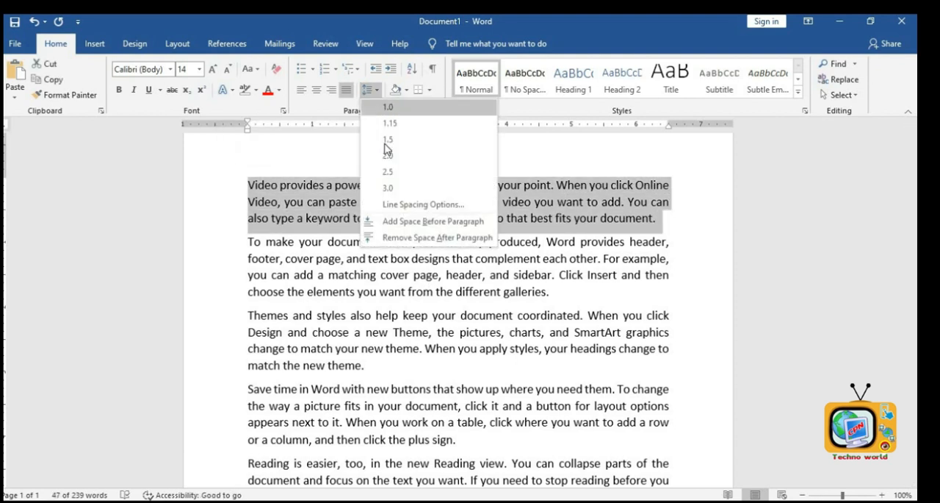
pyautogui.click(389, 155)
pyautogui.click(450, 236)
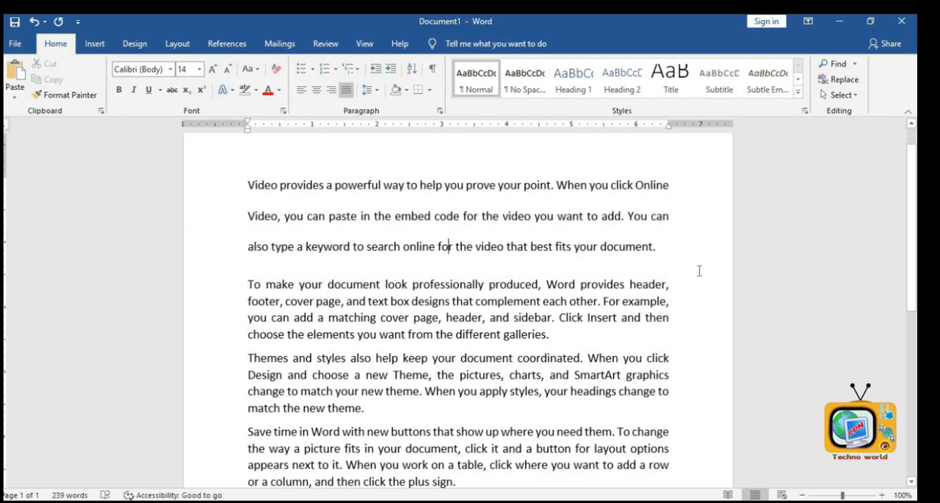
# - Remove the space after the first paragraph
pyautogui.moveTo(670, 250); pyautogui.dragTo(249, 180)
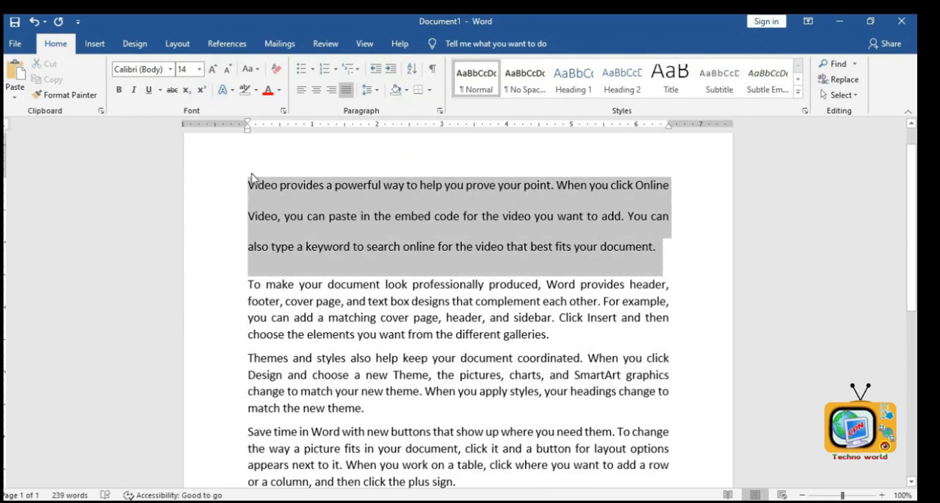
pyautogui.click(374, 92)
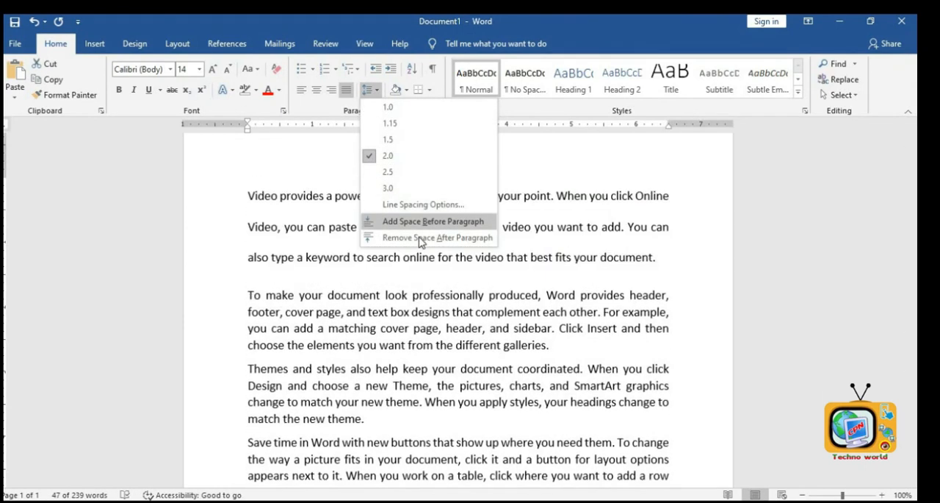
pyautogui.click(421, 239)
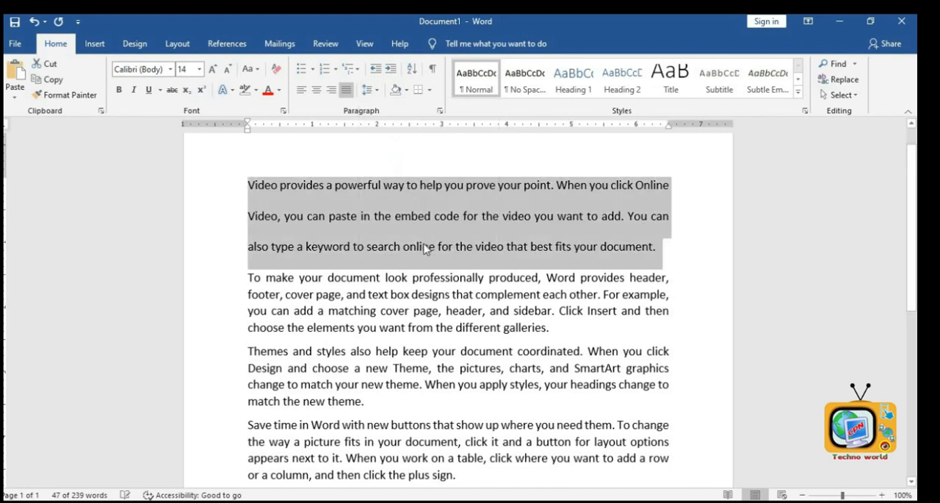
# - Set the first paragraph's line spacing to 1.0
pyautogui.click(367, 90)
pyautogui.click(385, 107)
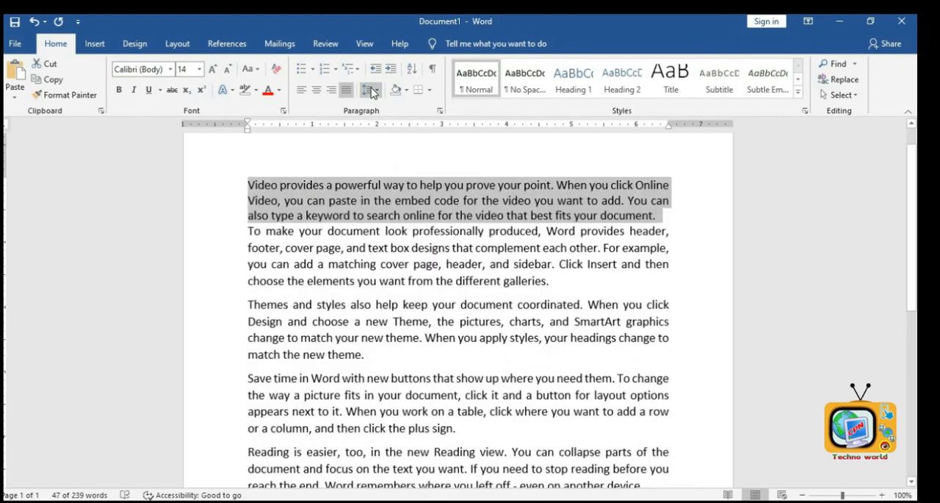
# - Add space after the first paragraph
pyautogui.click(369, 90)
pyautogui.click(410, 238)
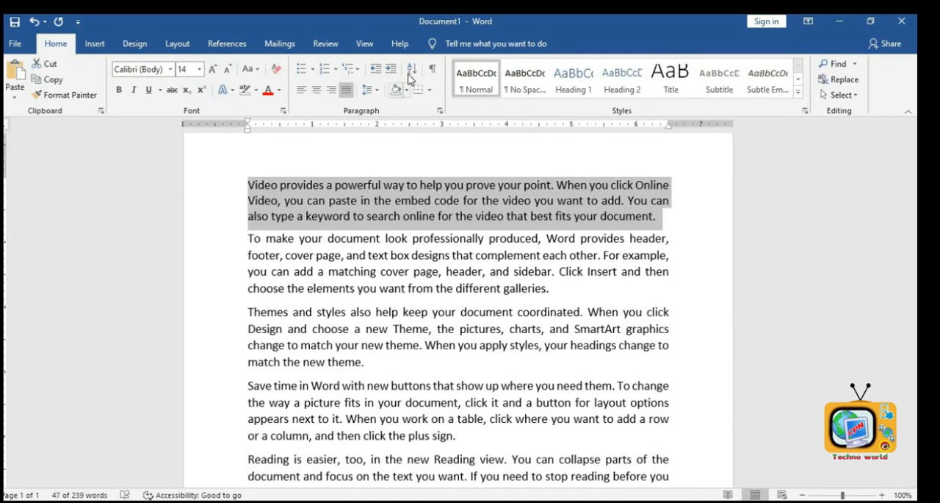
# - Set the first paragraph's line spacing to 1.15
pyautogui.click(380, 96)
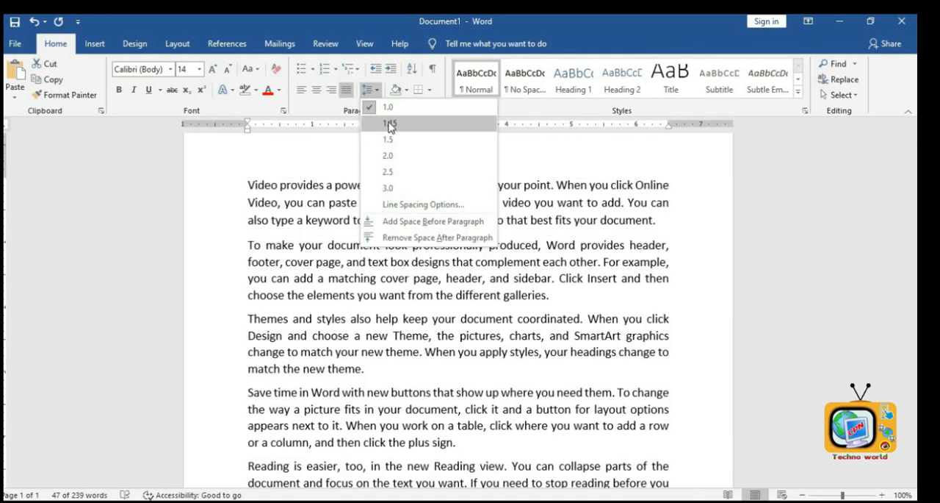
pyautogui.click(390, 125)
pyautogui.click(376, 91)
pyautogui.click(446, 329)
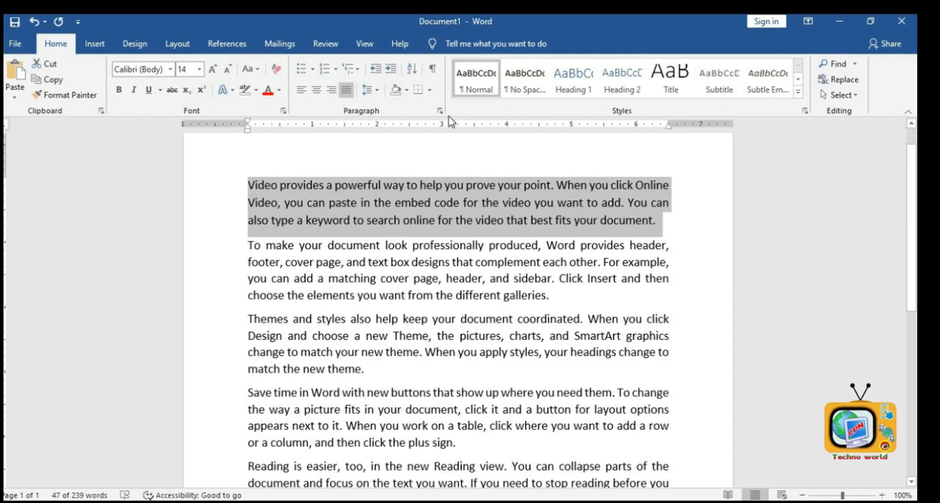
# - Apply the No Spacing style to the first paragraph and enlarge its font to 16 pt
pyautogui.click(523, 92)
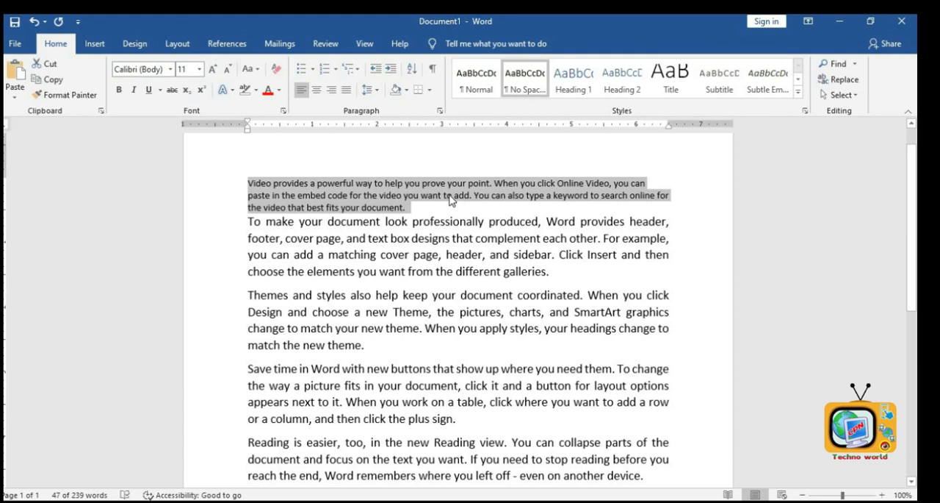
pyautogui.click(213, 75)
pyautogui.click(213, 75)
pyautogui.click(213, 75)
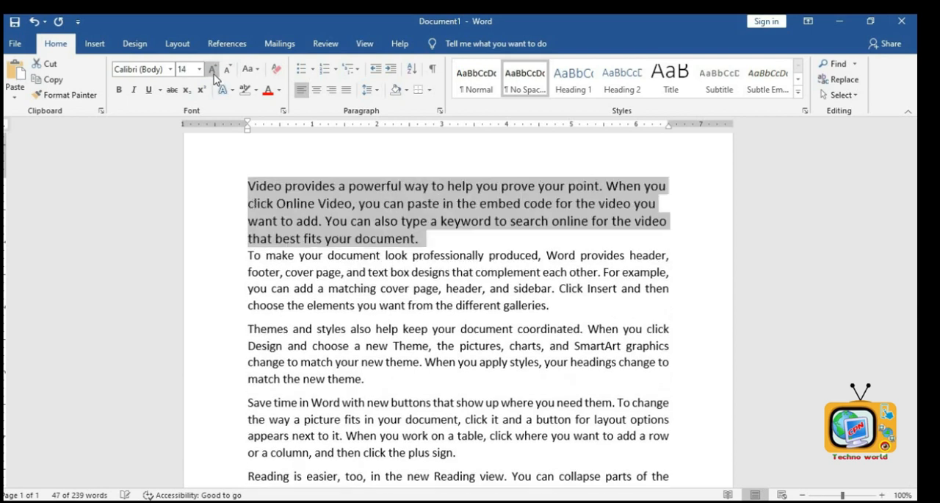
# - Set the first paragraph's line spacing to 1.15 and deselect the text
pyautogui.click(375, 91)
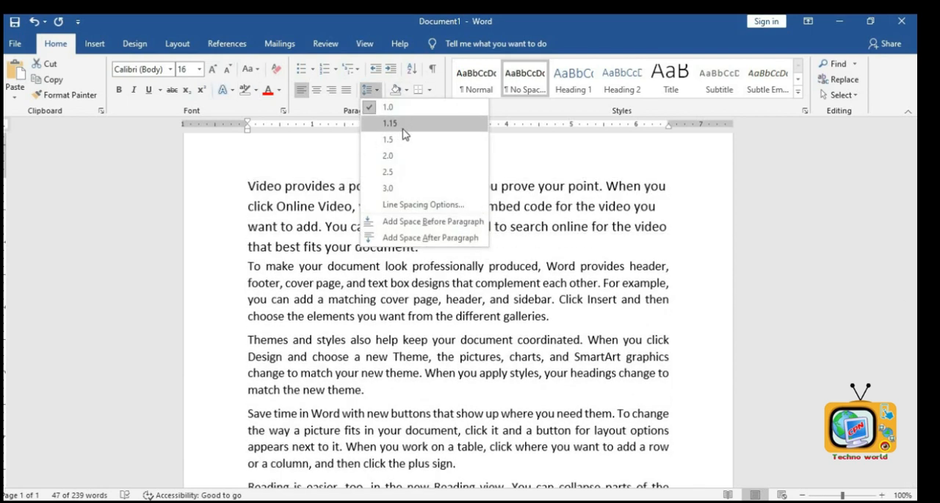
pyautogui.click(403, 125)
pyautogui.click(499, 226)
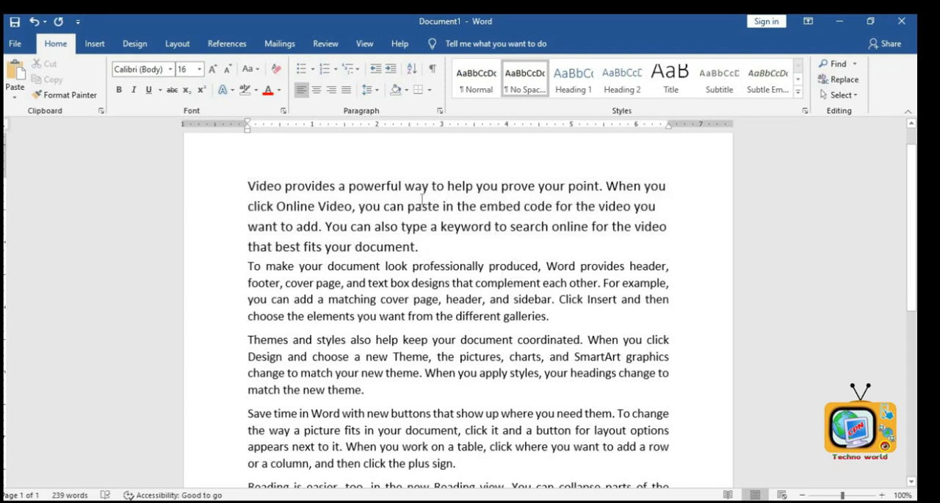
# - Increase and decrease the first paragraph's indent twice
pyautogui.click(391, 76)
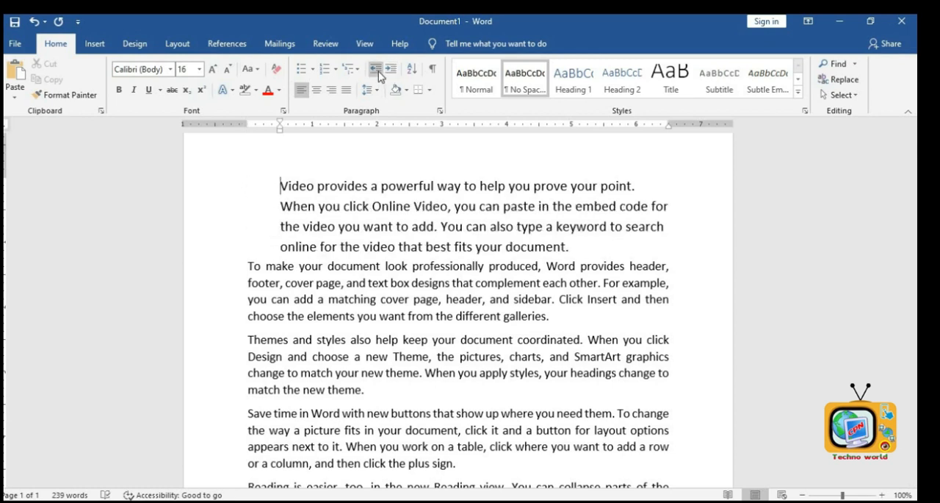
pyautogui.click(375, 69)
pyautogui.click(393, 77)
pyautogui.click(376, 69)
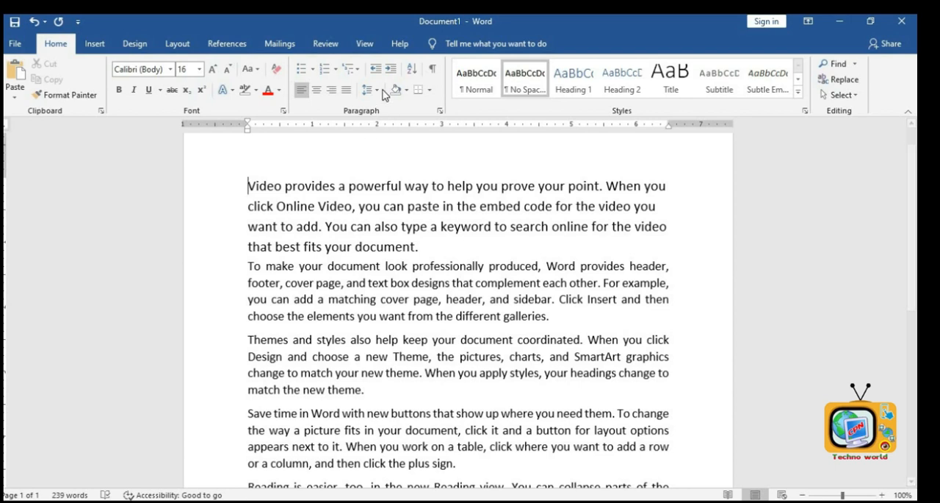
# - Shade the first two lines with a dark orange theme colour
pyautogui.moveTo(250, 185); pyautogui.dragTo(661, 197)
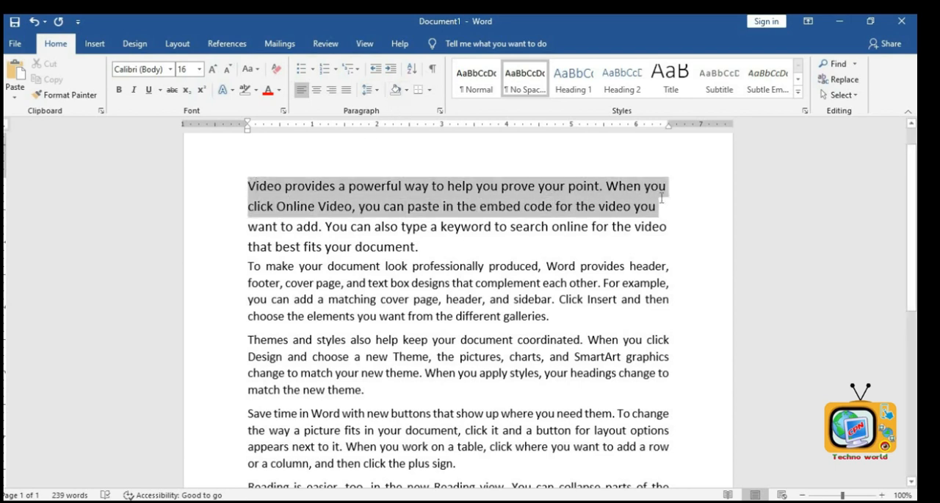
pyautogui.click(407, 90)
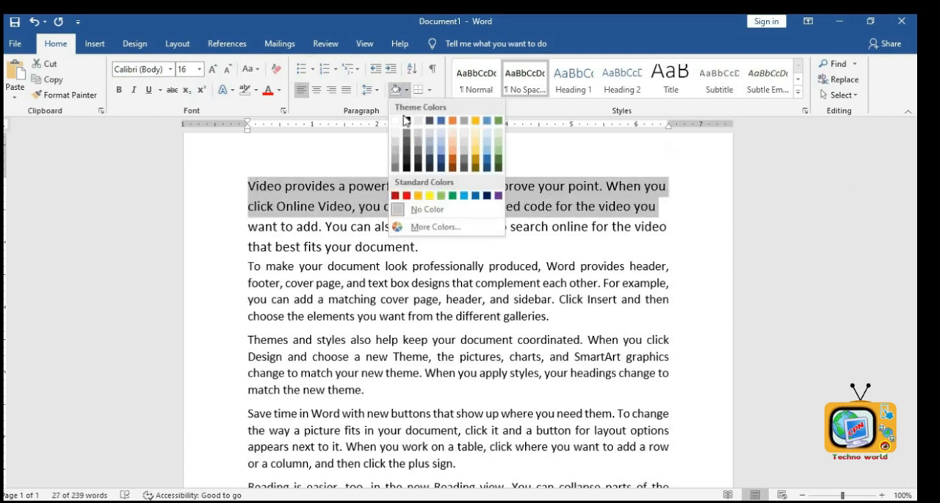
pyautogui.click(454, 167)
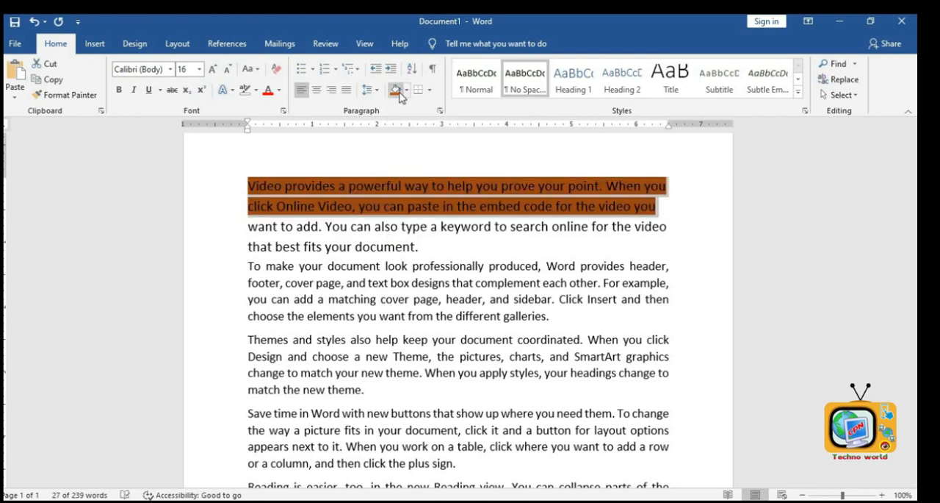
# - Change the first two lines' shading to a light gold theme colour
pyautogui.click(233, 187)
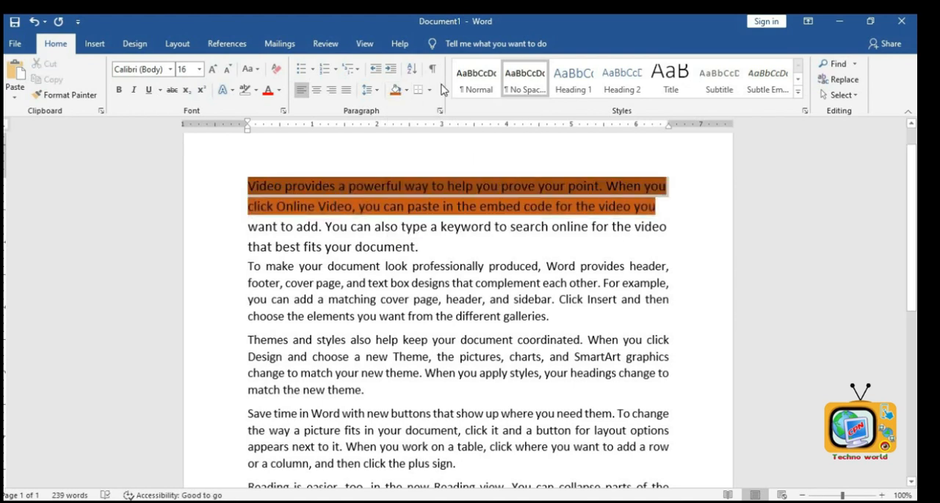
pyautogui.click(407, 99)
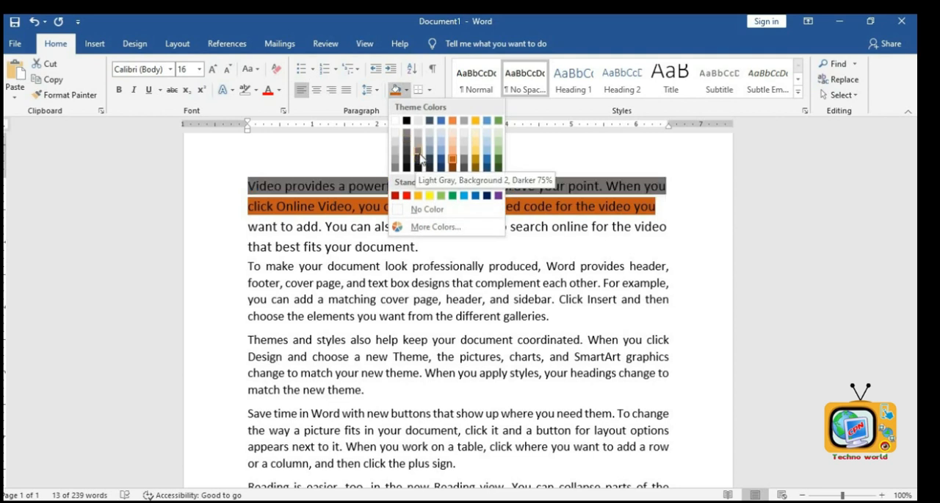
pyautogui.click(421, 249)
pyautogui.click(247, 183)
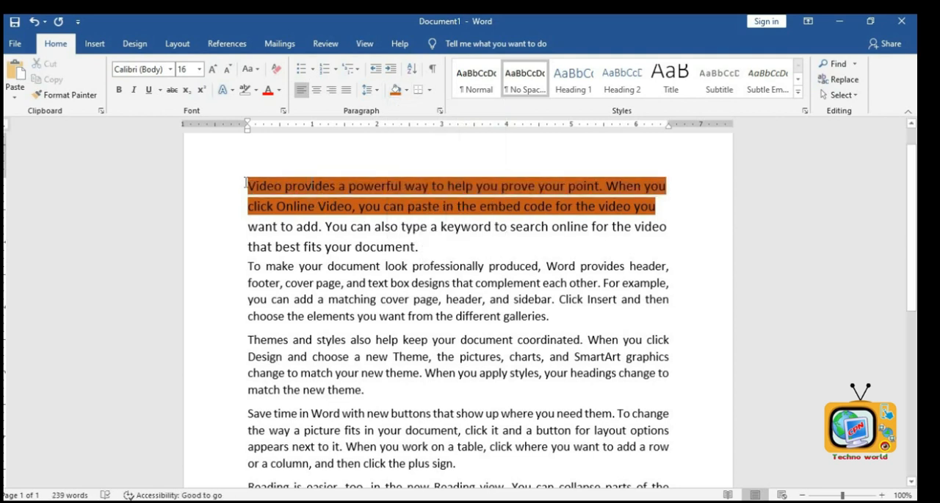
pyautogui.moveTo(246, 183); pyautogui.dragTo(708, 207)
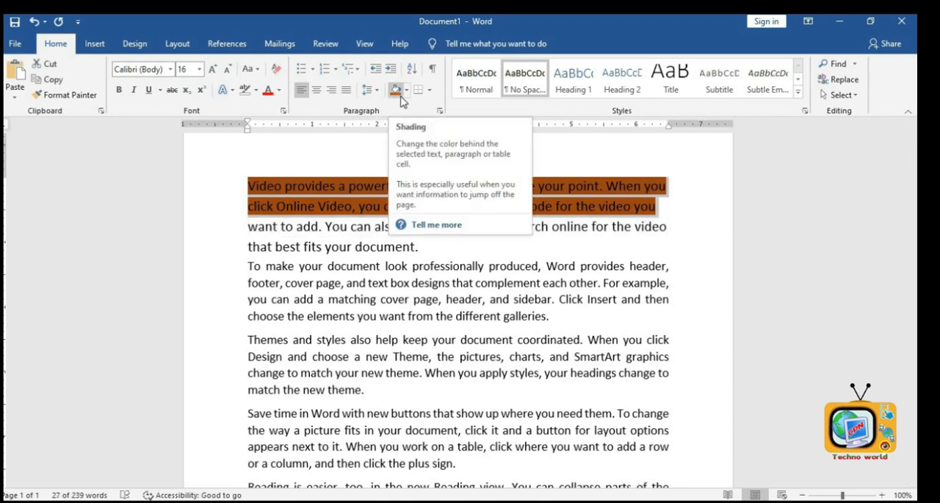
pyautogui.click(406, 90)
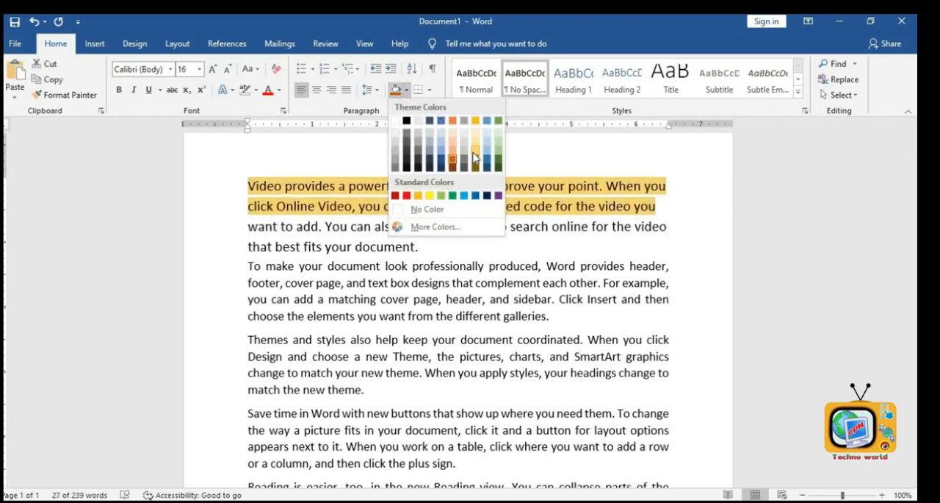
pyautogui.click(475, 156)
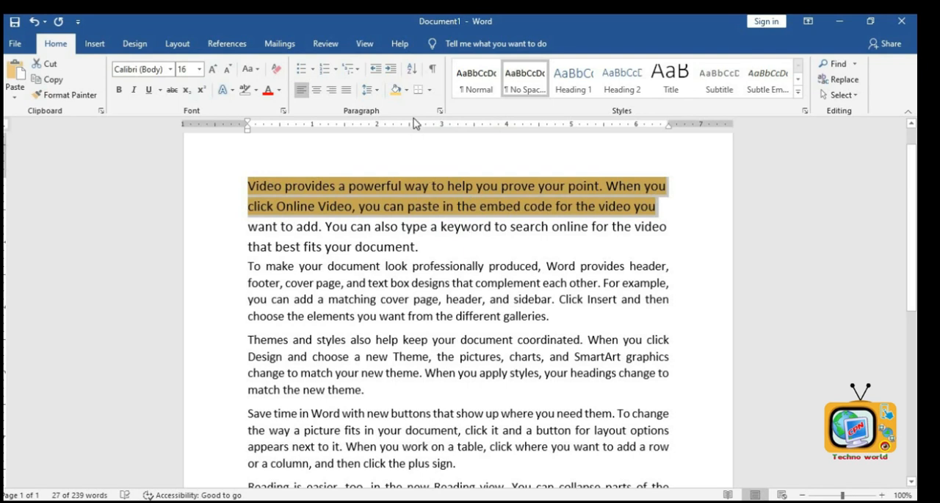
# - Add a top border to the shaded first two lines
pyautogui.click(430, 90)
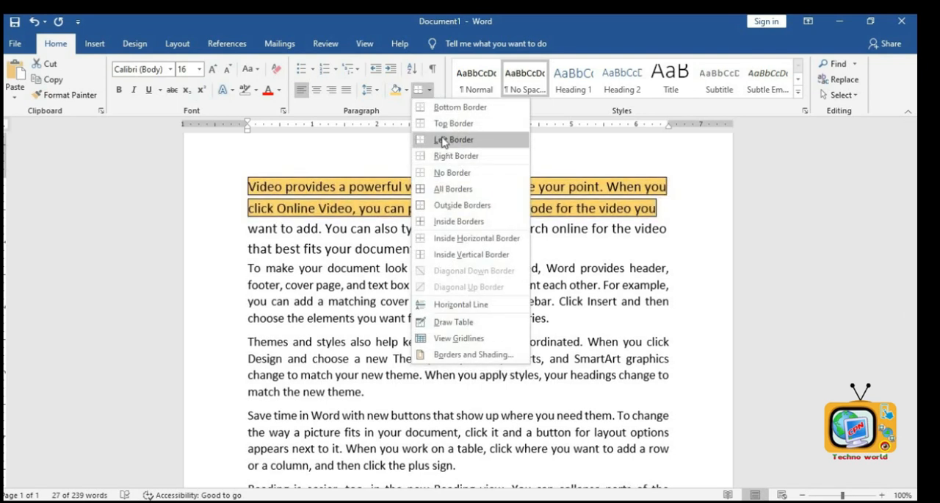
pyautogui.click(452, 123)
pyautogui.click(475, 253)
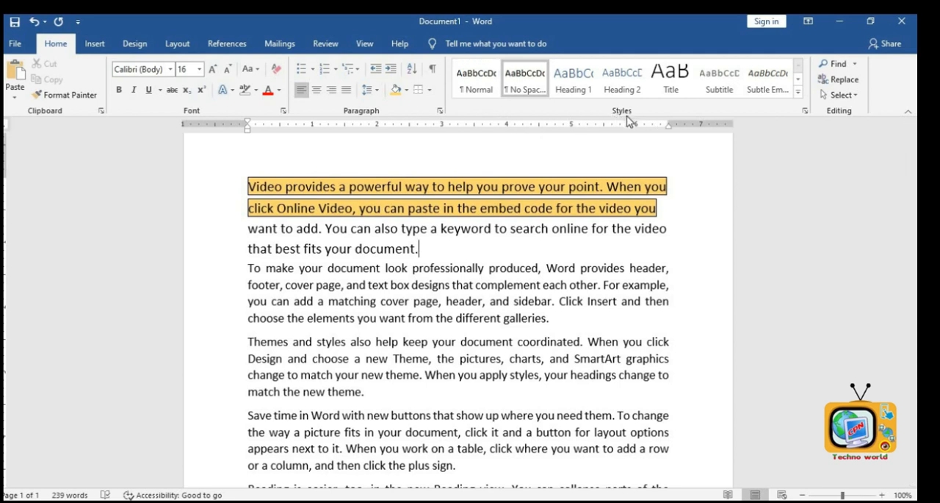
# - Apply the Normal and then the Heading 1 style to the first paragraph
pyautogui.click(481, 94)
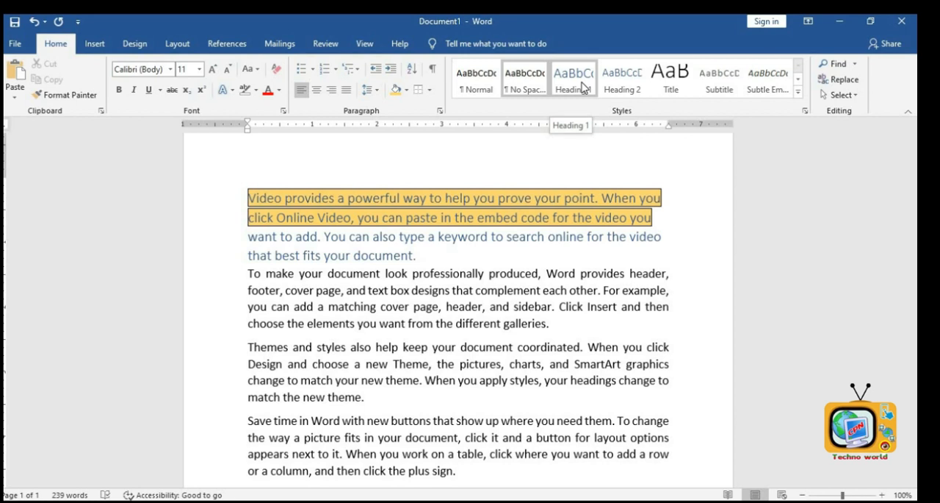
pyautogui.click(582, 87)
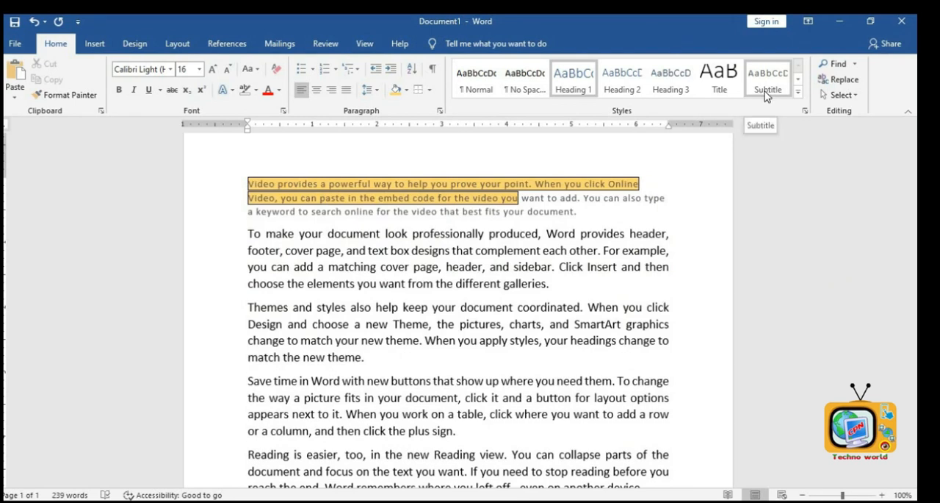
pyautogui.click(798, 91)
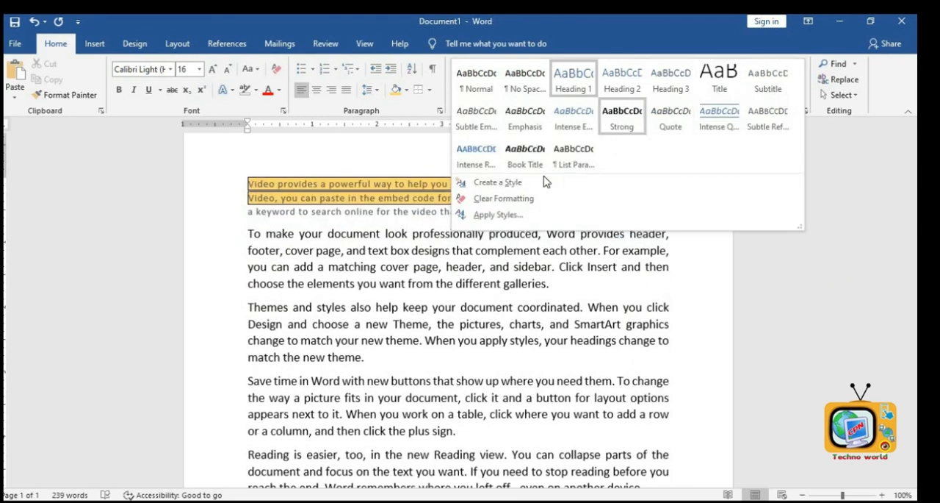
pyautogui.click(504, 182)
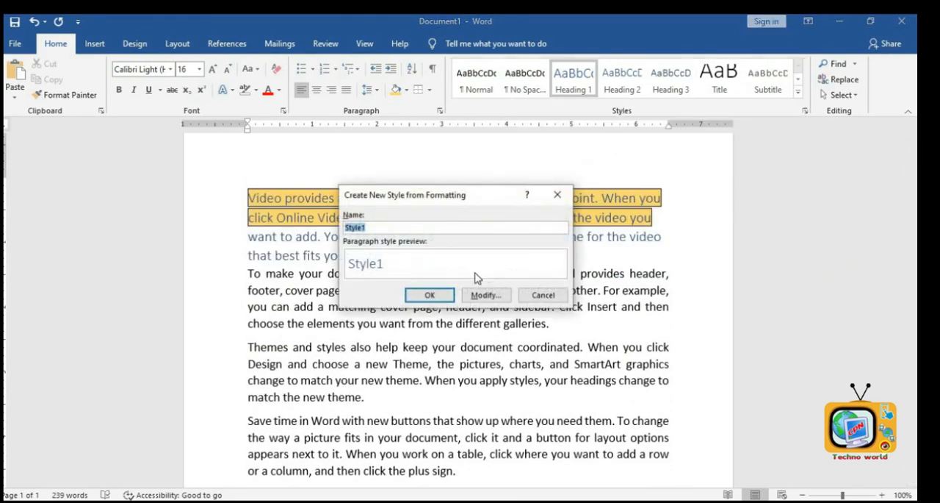
pyautogui.click(543, 295)
# - Apply the Normal style to the first paragraph and set its shading to No Color
pyautogui.click(476, 76)
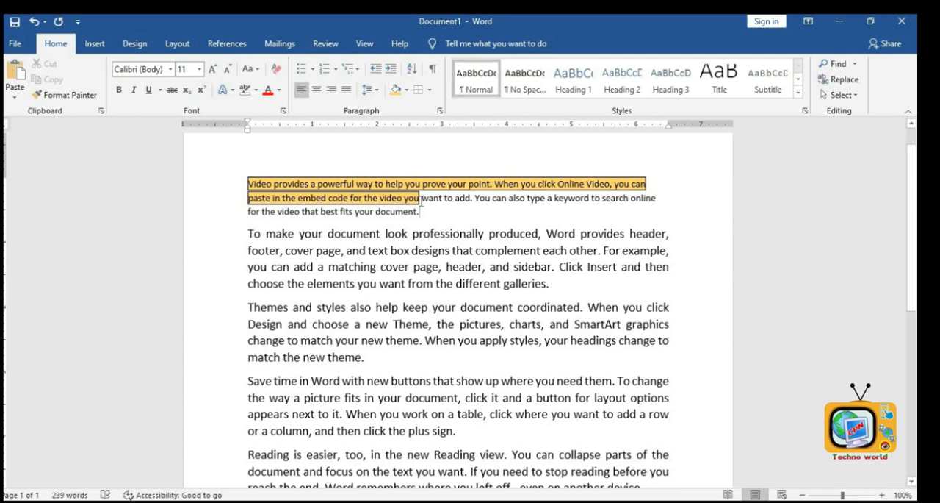
pyautogui.moveTo(421, 200); pyautogui.dragTo(297, 183)
pyautogui.click(412, 234)
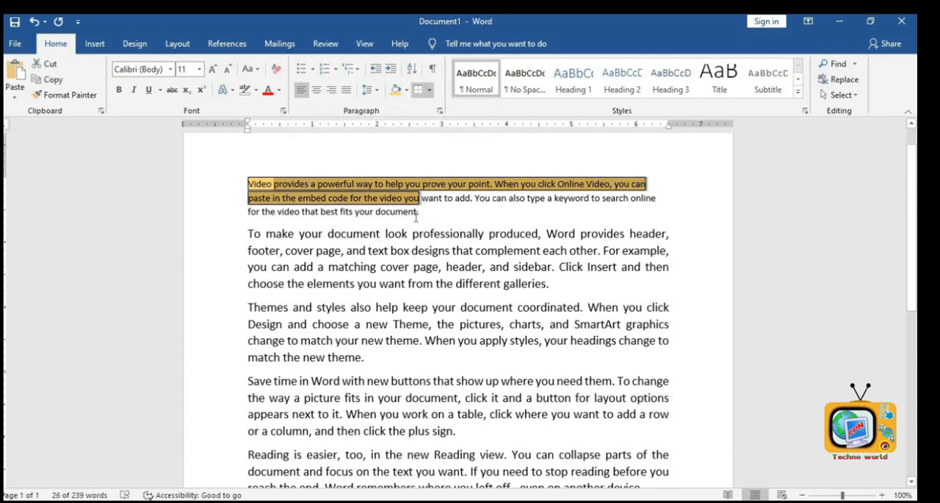
pyautogui.tripleClick(248, 184)
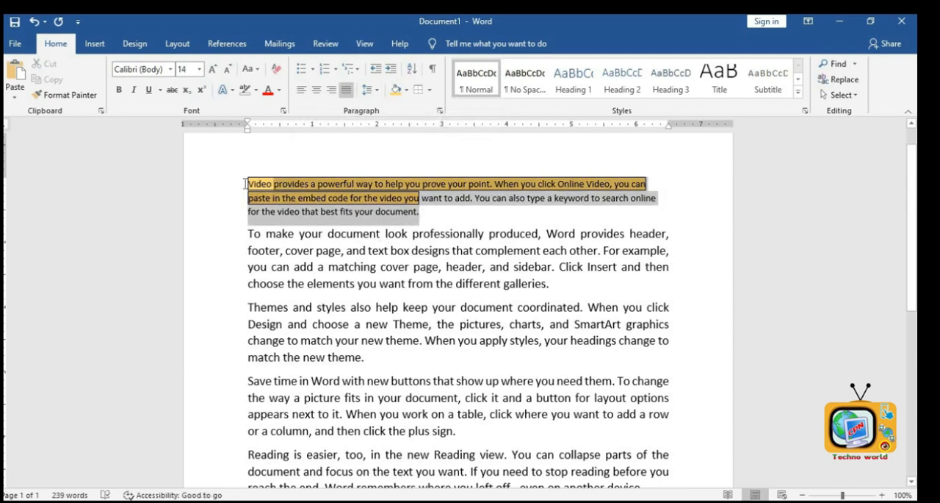
pyautogui.click(406, 89)
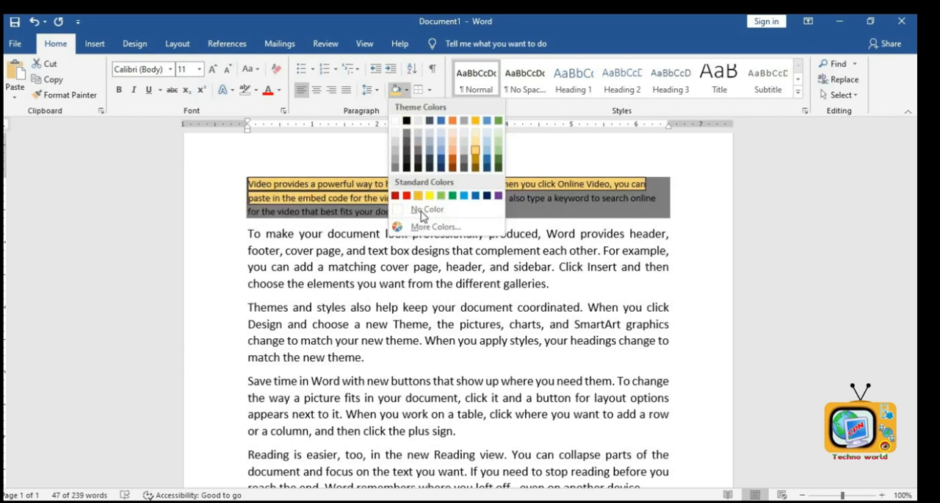
pyautogui.click(418, 209)
# - Remove the shading from the first two lines
pyautogui.click(421, 213)
pyautogui.moveTo(427, 199); pyautogui.dragTo(239, 163)
pyautogui.click(406, 89)
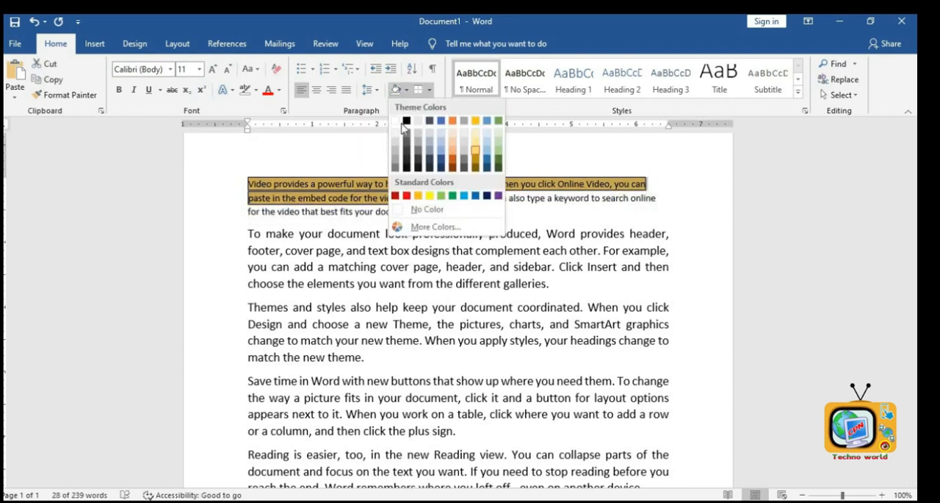
pyautogui.click(405, 209)
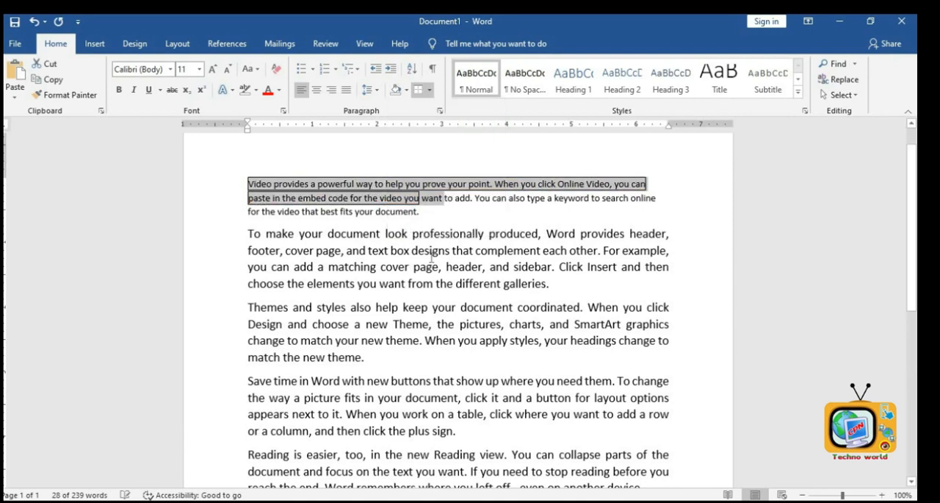
# - Remove the border from the first two lines
pyautogui.click(432, 90)
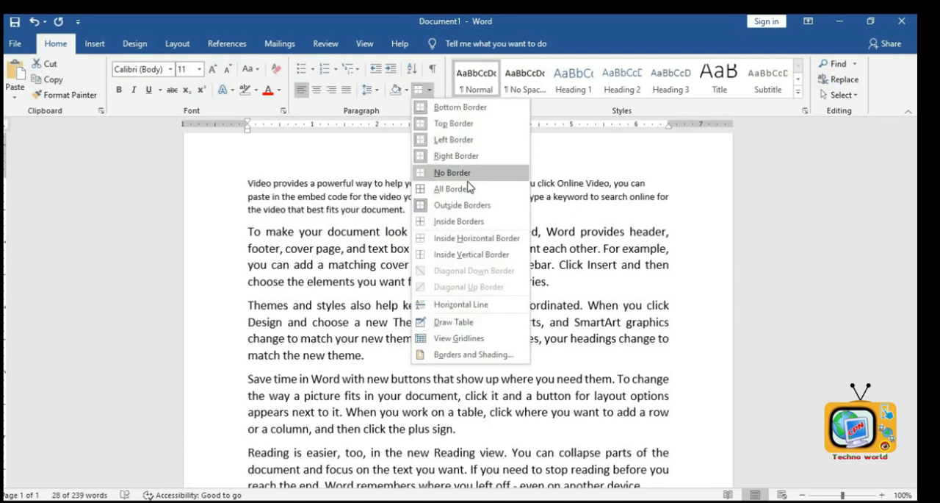
pyautogui.click(462, 173)
pyautogui.click(498, 248)
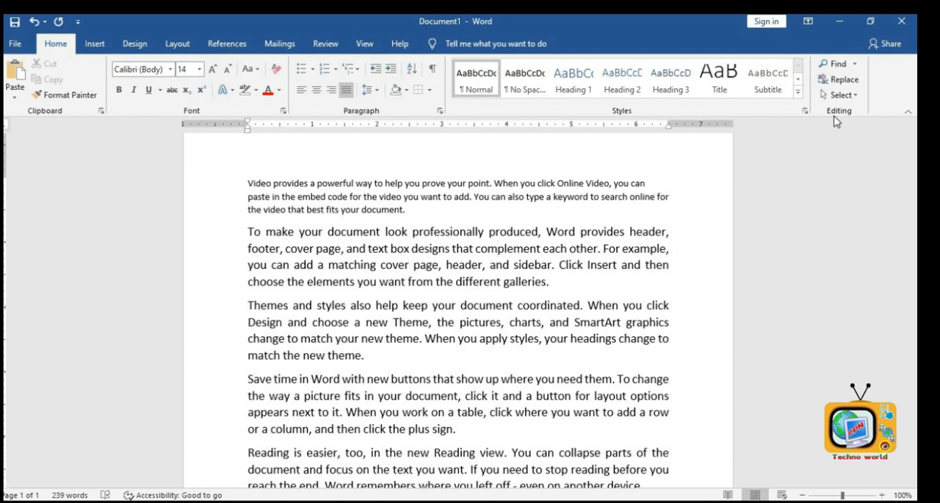
# - Select all the document text and delete it
pyautogui.click(585, 215)
pyautogui.hotkey('ctrl', 'a')
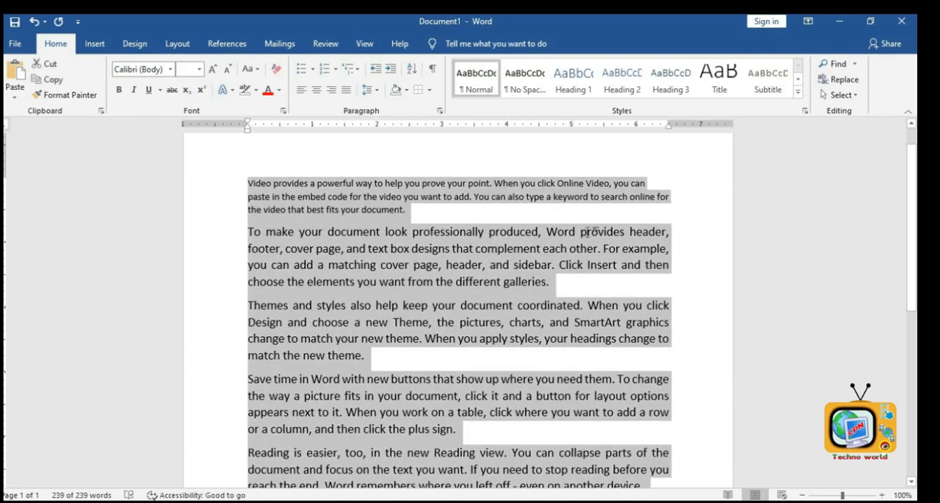
pyautogui.press('Delete')
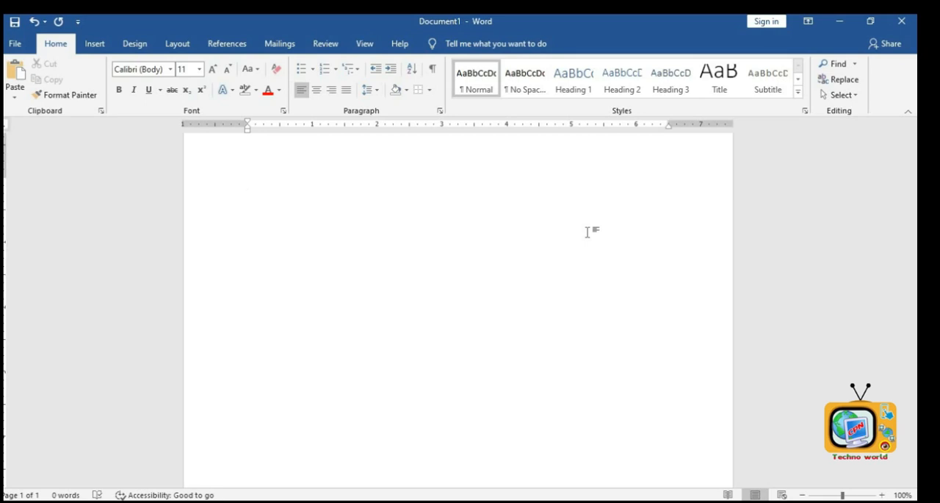
# - Type a list of five first names, one per line
pyautogui.write('Ka')
pyautogui.write('Binod')
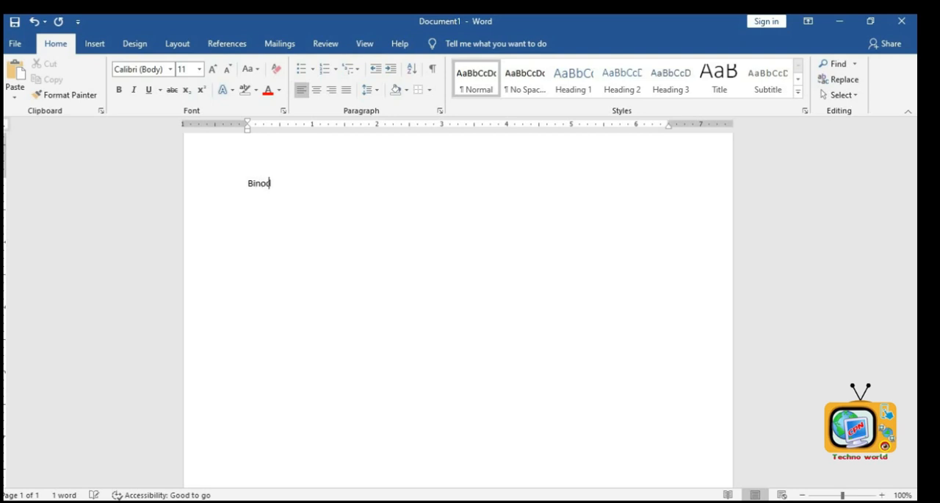
pyautogui.write('Suman')
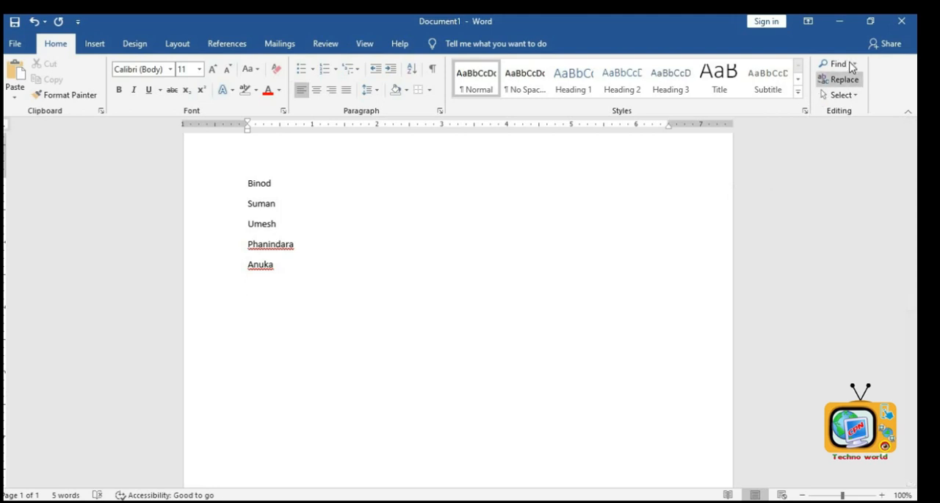
# - Open the navigation pane and search the document for the third name in the list
pyautogui.click(837, 64)
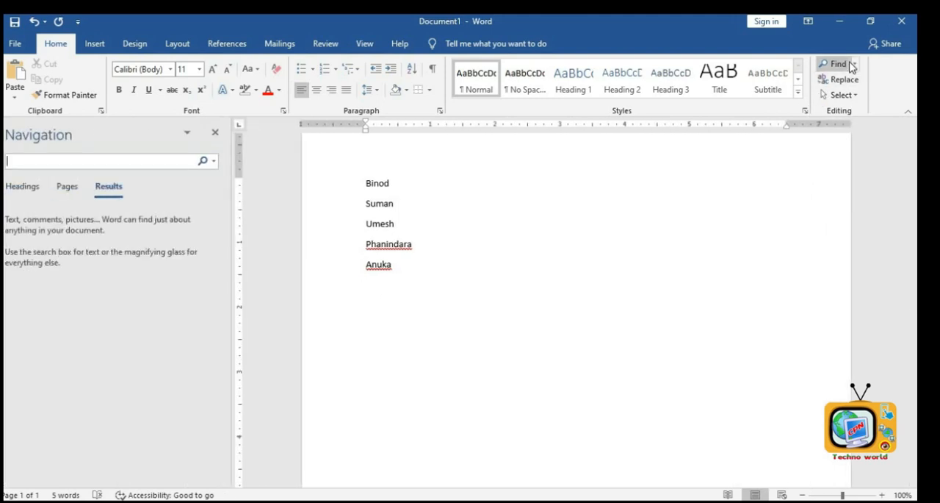
pyautogui.click(219, 130)
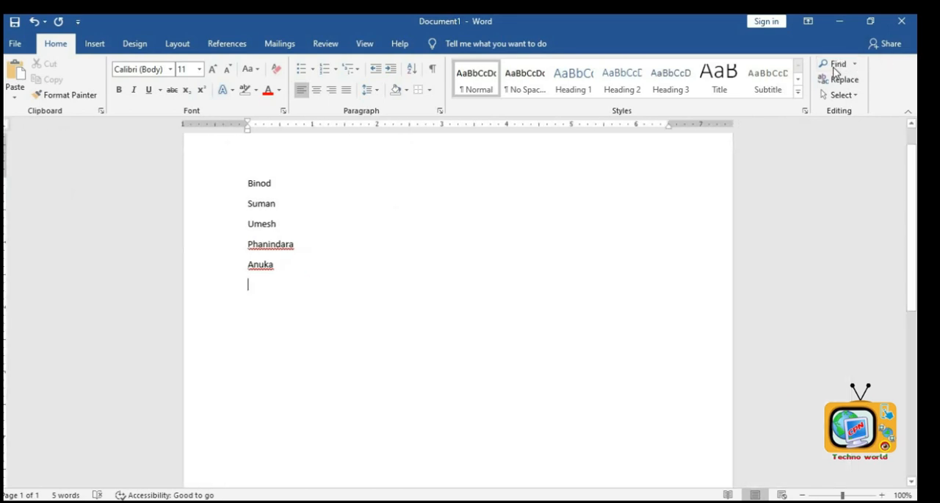
pyautogui.click(836, 63)
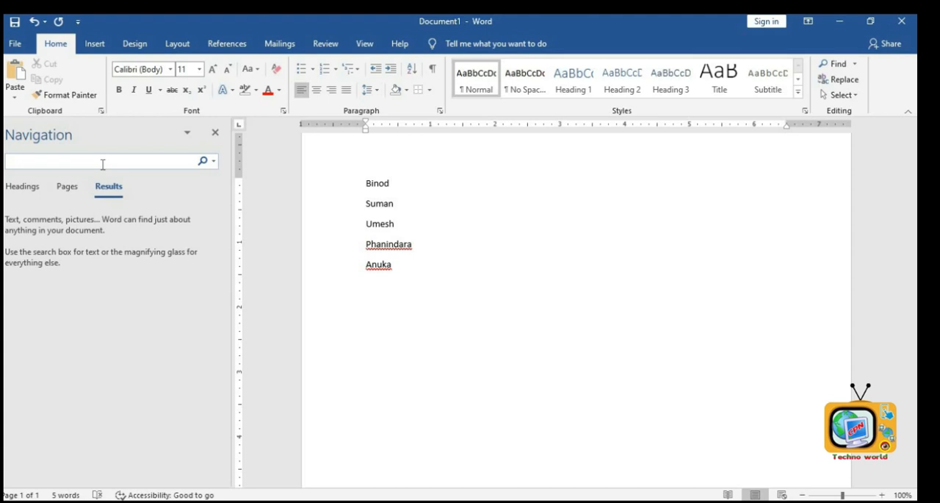
pyautogui.write('Bi')
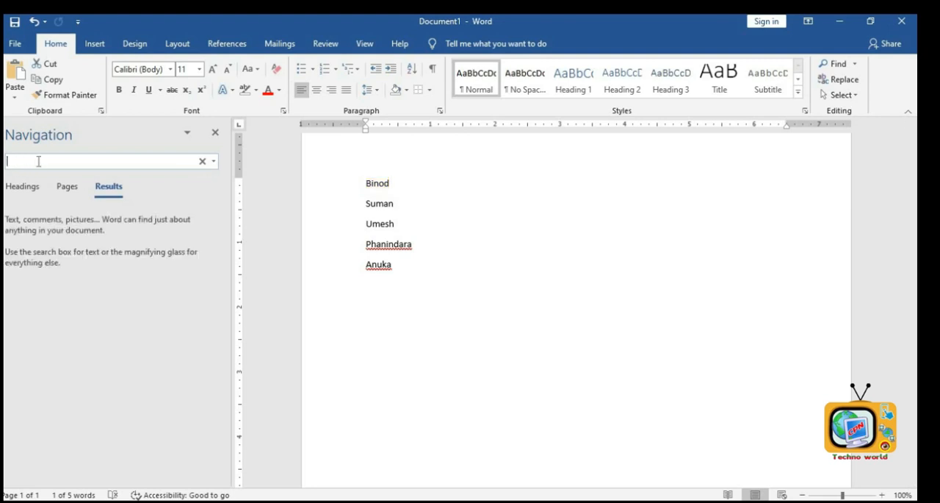
pyautogui.write('umes')
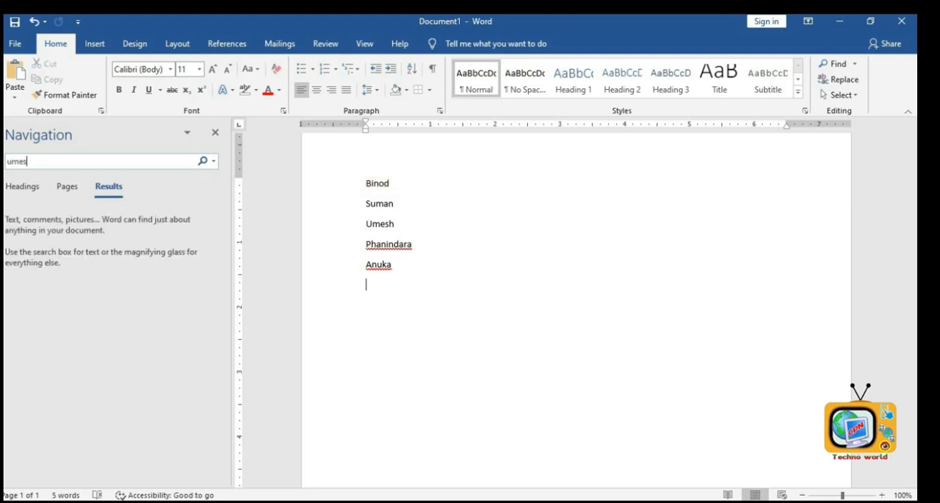
pyautogui.write('h')
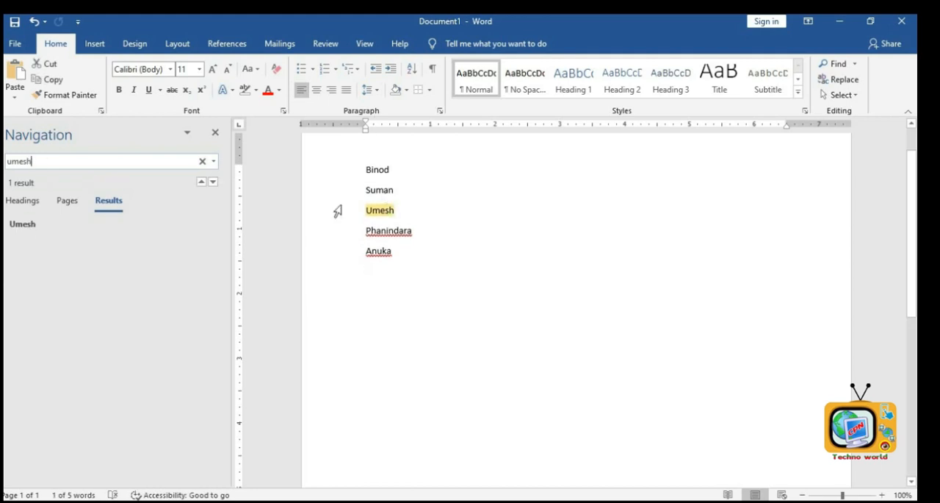
# - Search the document for a different name
pyautogui.doubleClick(19, 161)
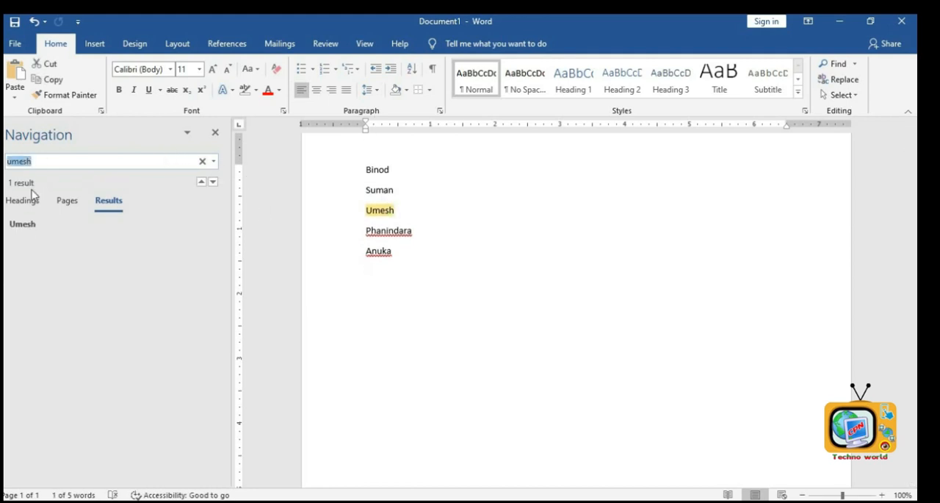
pyautogui.write('bi')
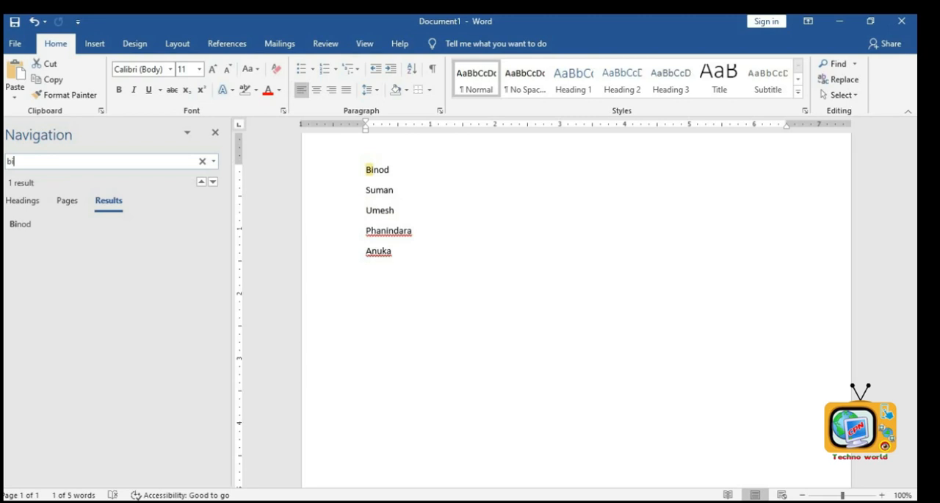
pyautogui.write('mal')
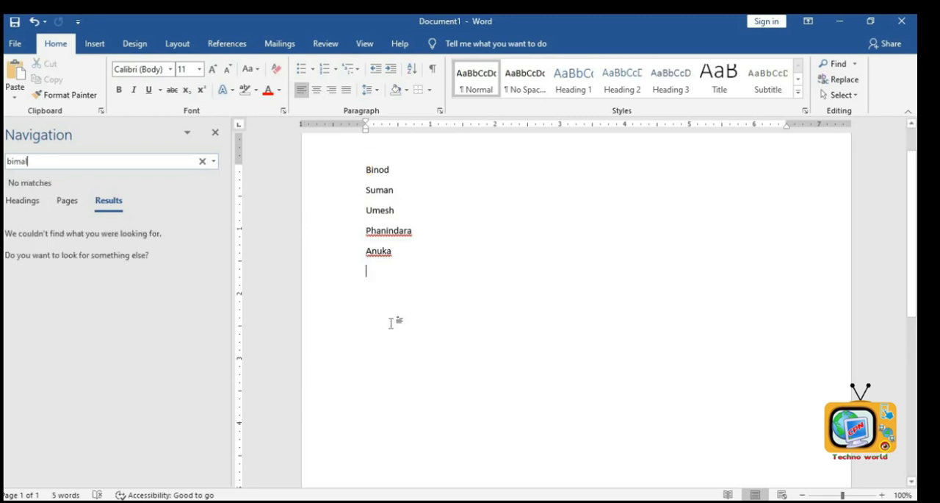
# - Use Find and Replace to replace the first name in the list with that person's full name, then close the dialog
pyautogui.click(838, 94)
pyautogui.click(838, 81)
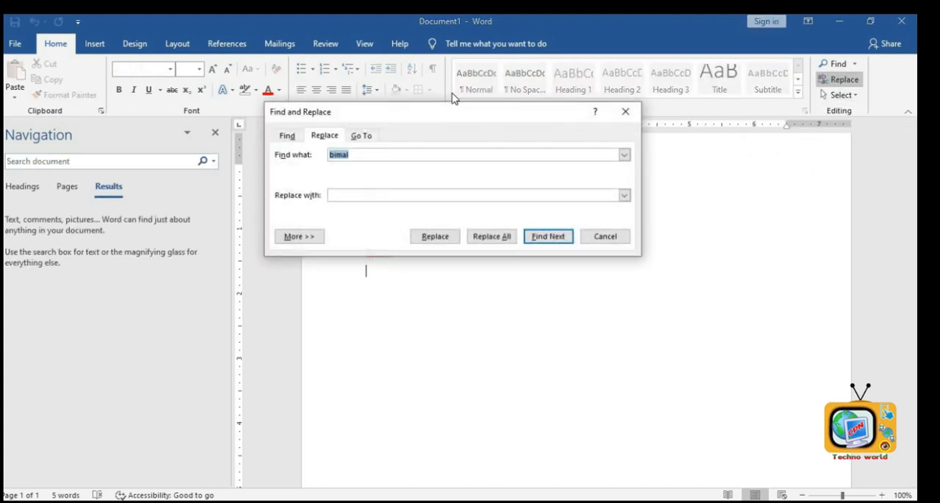
pyautogui.moveTo(434, 118); pyautogui.dragTo(526, 268)
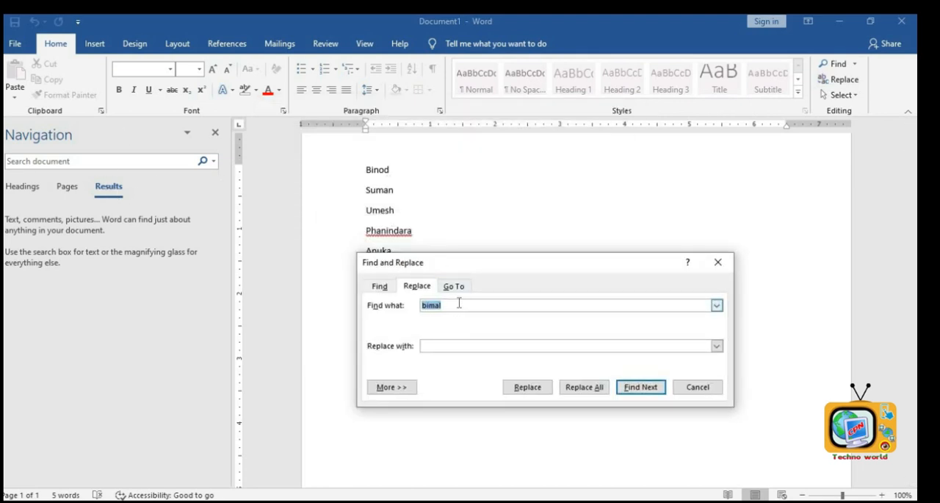
pyautogui.write('binod')
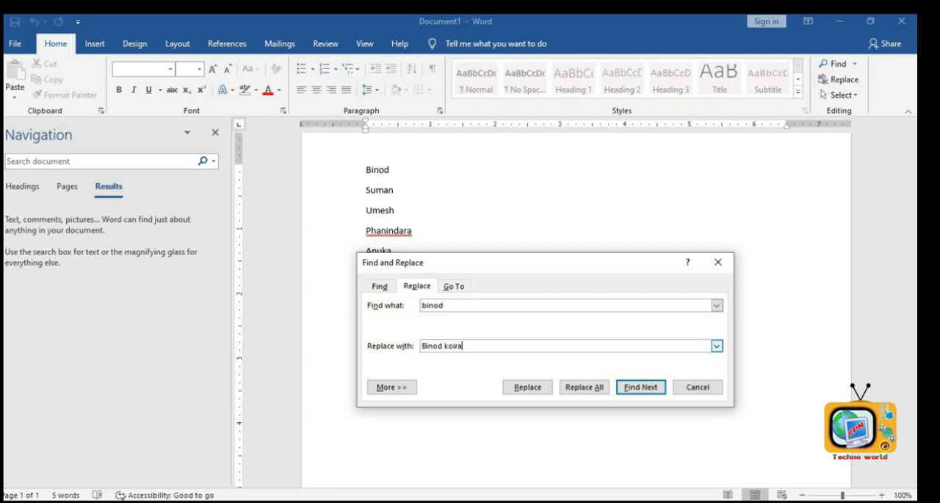
pyautogui.click(641, 393)
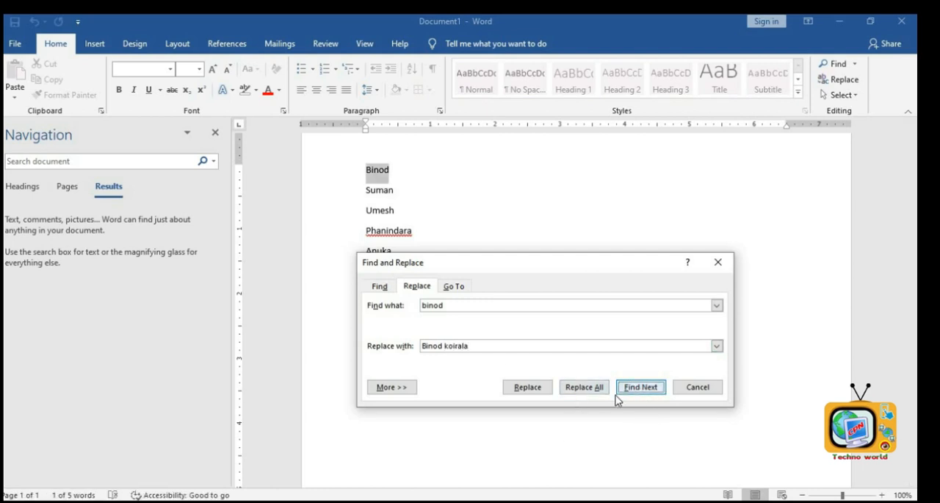
pyautogui.click(523, 393)
pyautogui.click(460, 301)
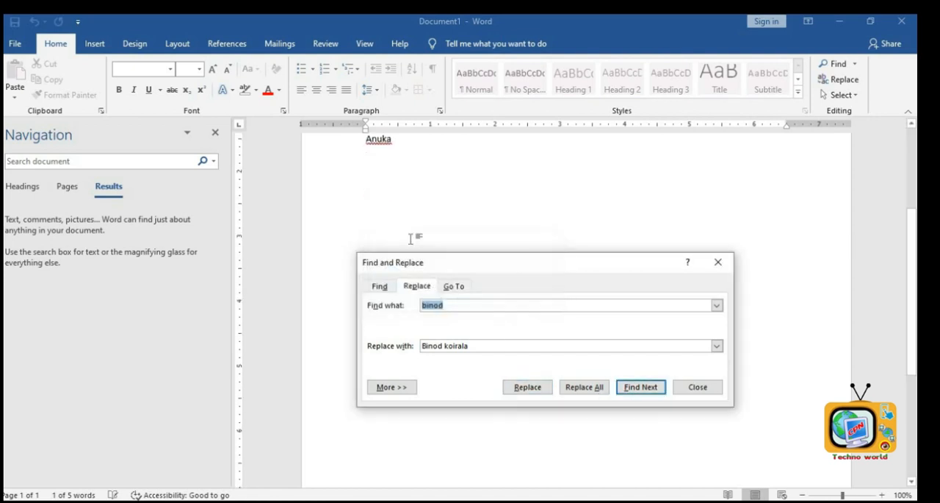
pyautogui.scroll(5, 405, 219)
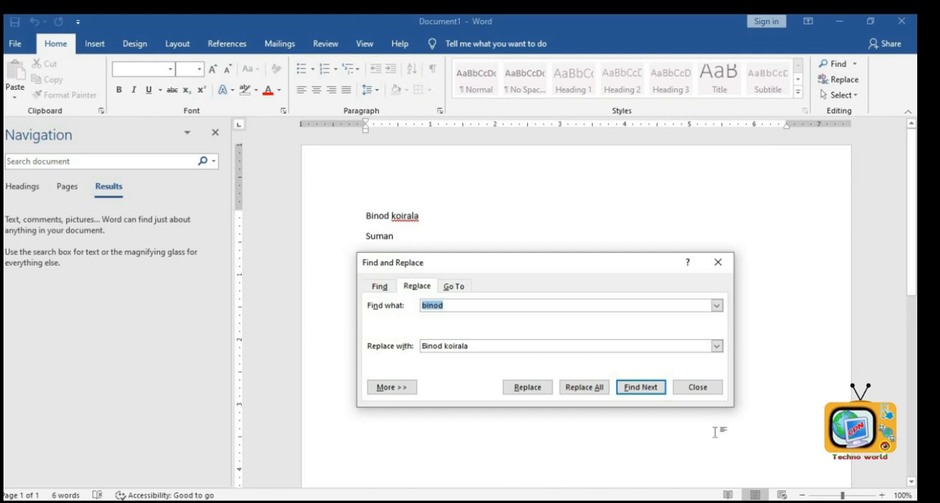
pyautogui.click(701, 389)
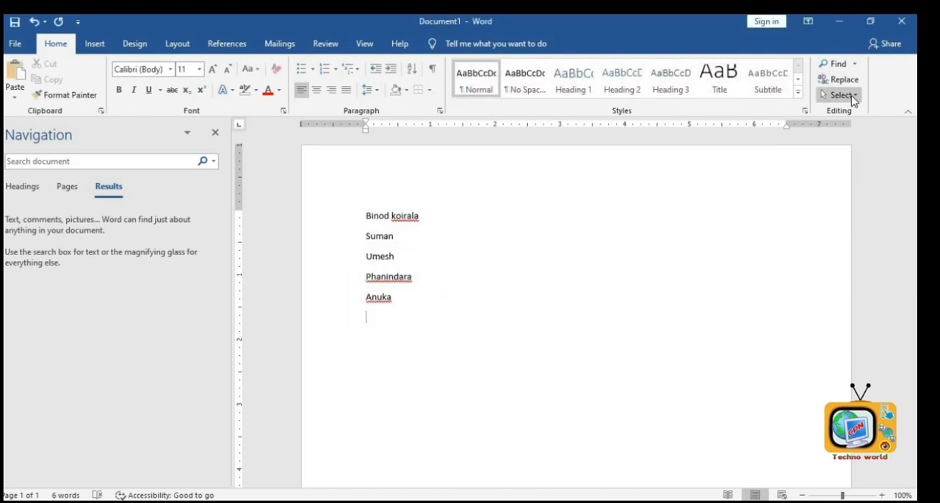
# - Select all the document text with Select All and close the navigation pane
pyautogui.click(854, 95)
pyautogui.click(439, 324)
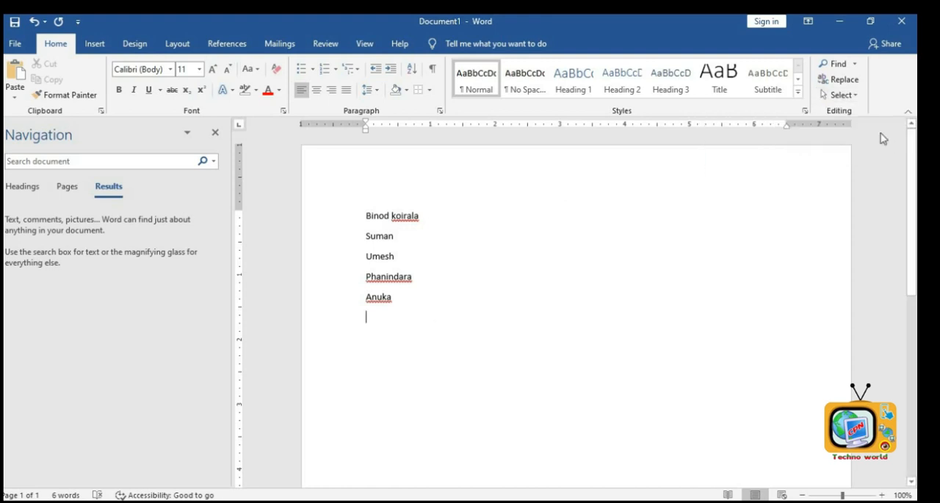
pyautogui.click(854, 96)
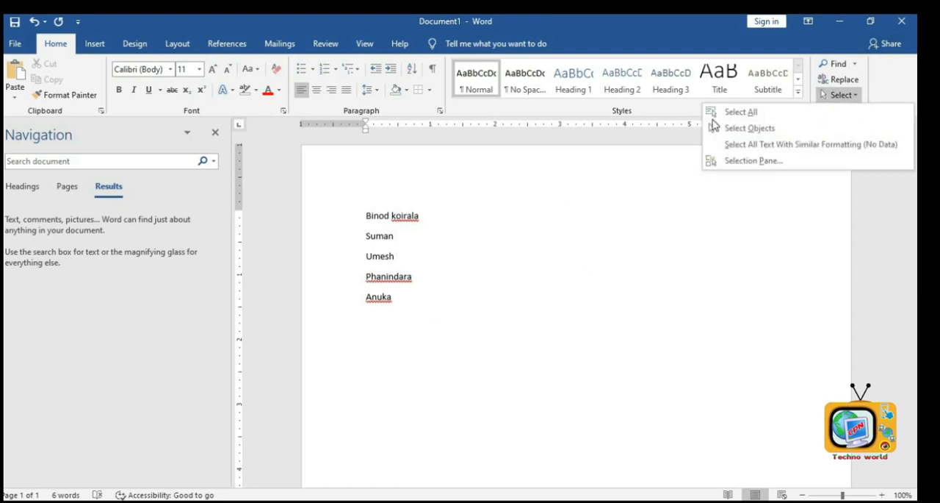
pyautogui.click(711, 112)
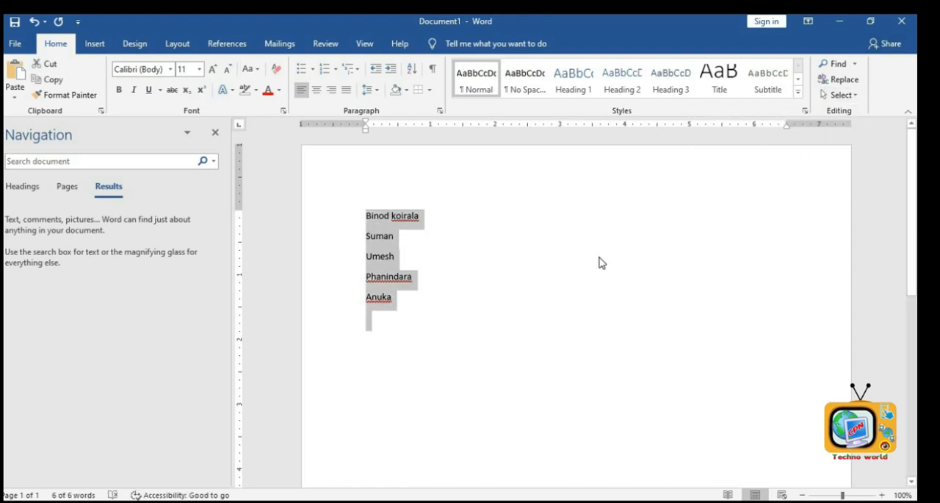
pyautogui.click(215, 132)
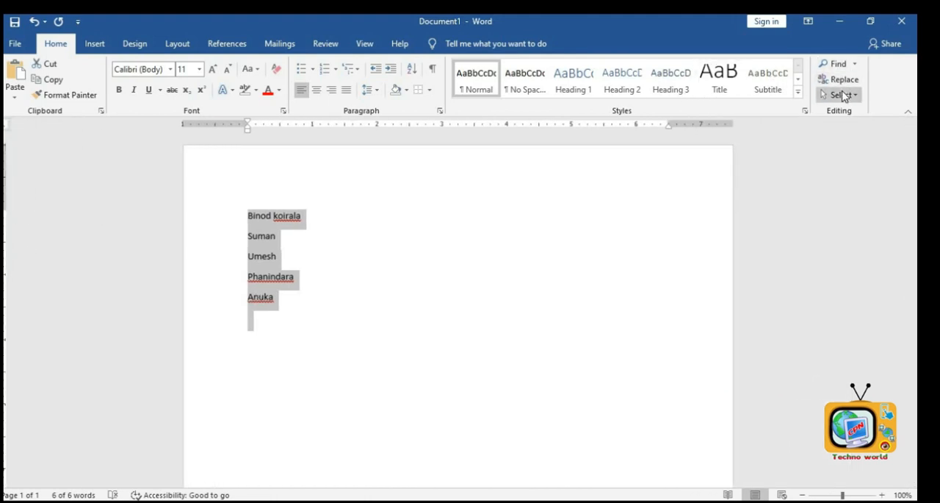
# - Draw an oval about 1.63" tall and 1.35" wide overlapping the name list
pyautogui.click(839, 94)
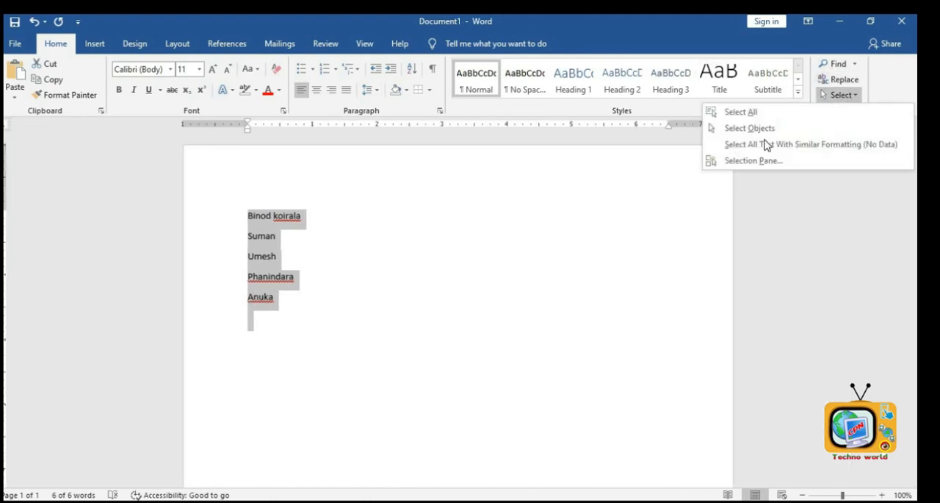
pyautogui.click(94, 43)
pyautogui.click(94, 43)
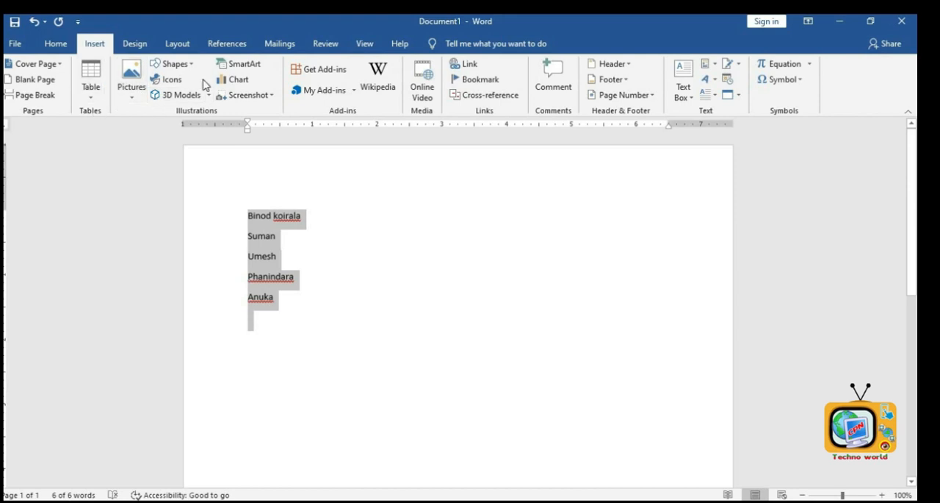
pyautogui.click(165, 64)
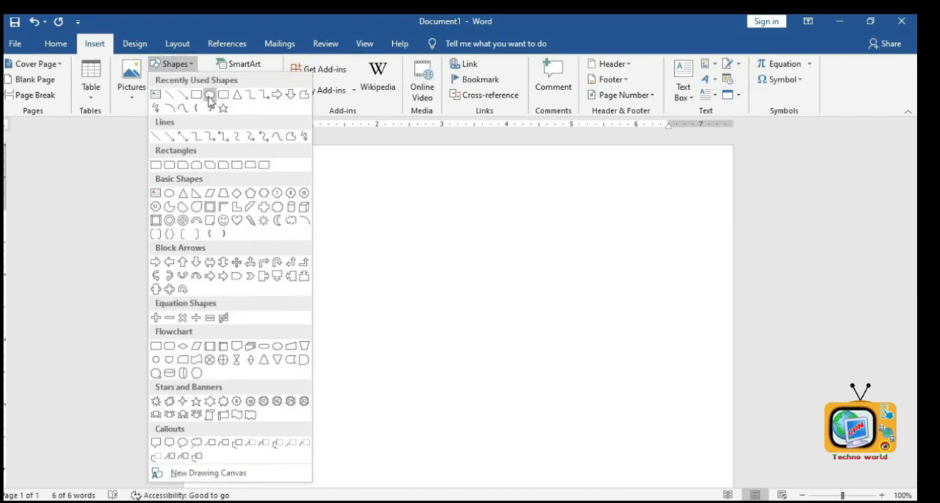
pyautogui.click(209, 94)
pyautogui.moveTo(275, 212); pyautogui.dragTo(364, 318)
pyautogui.click(554, 364)
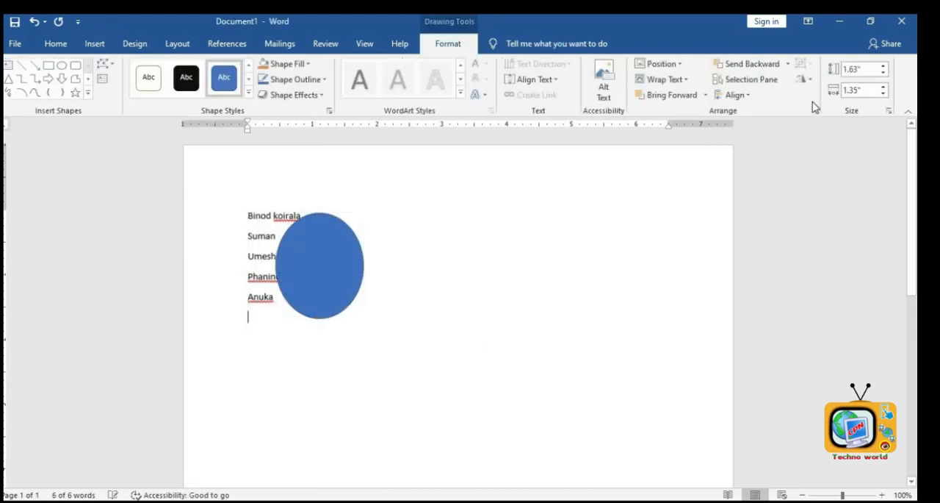
# - Select the oval using Select Objects and delete it
pyautogui.click(843, 95)
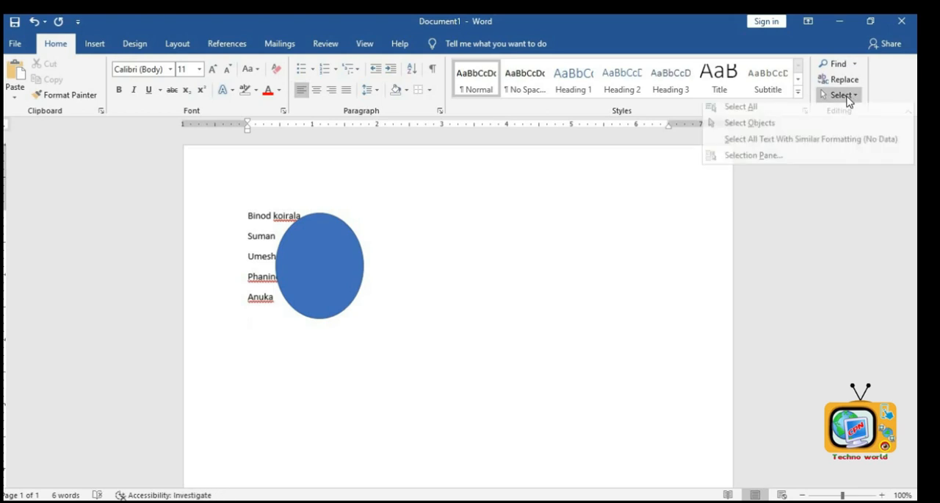
pyautogui.click(759, 123)
pyautogui.click(321, 316)
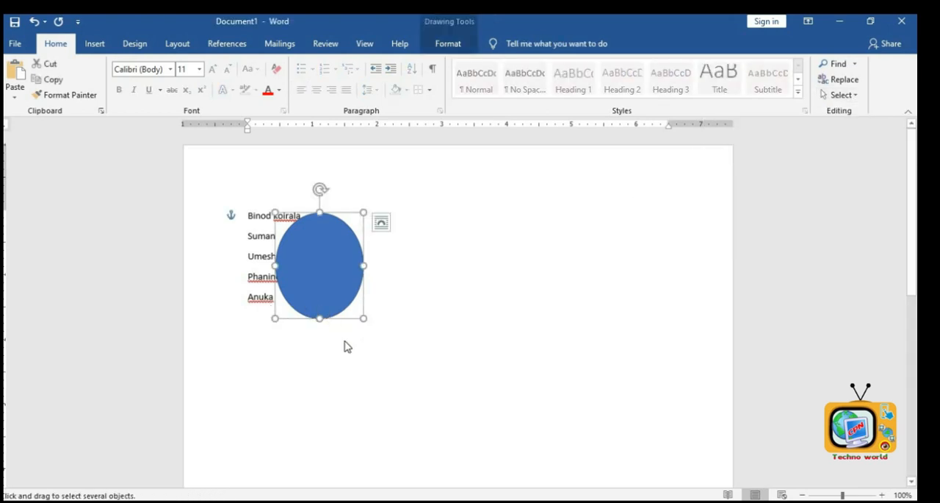
pyautogui.press('Delete')
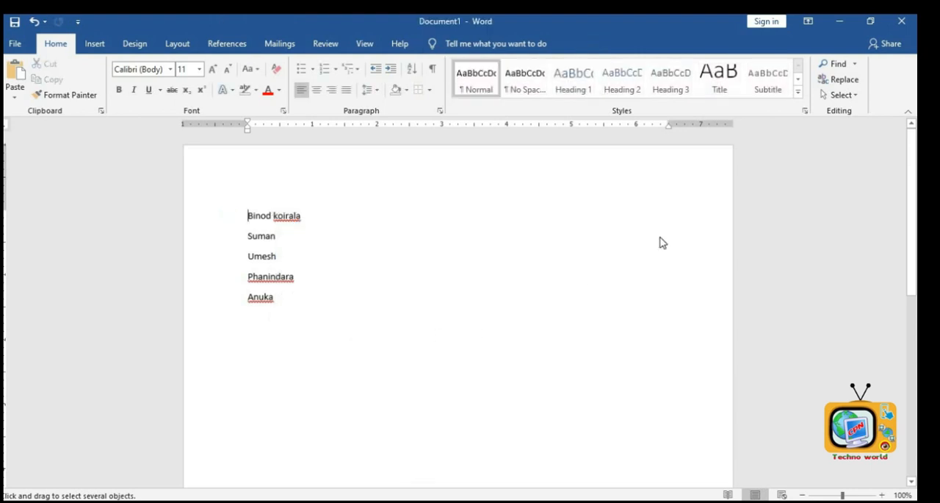
# - Try to select the name list by drawing rectangles with Select Objects
pyautogui.click(837, 95)
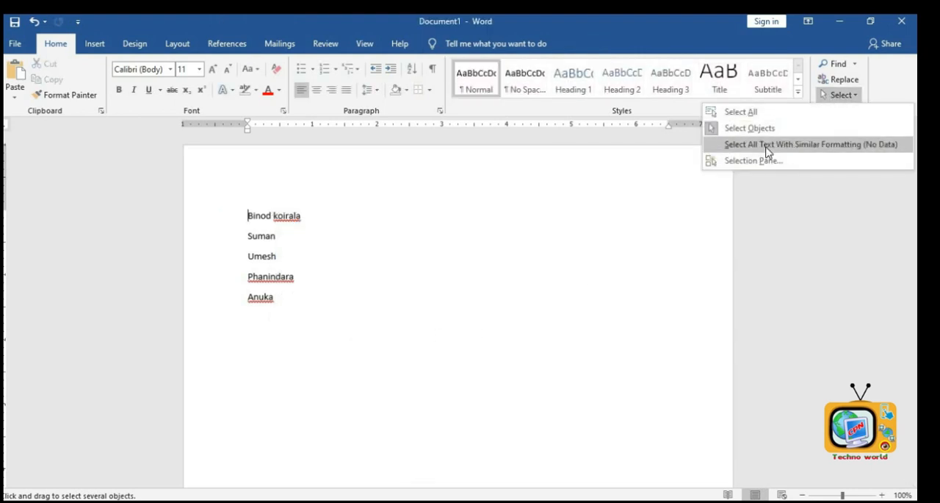
pyautogui.click(347, 332)
pyautogui.moveTo(347, 332); pyautogui.dragTo(113, 165)
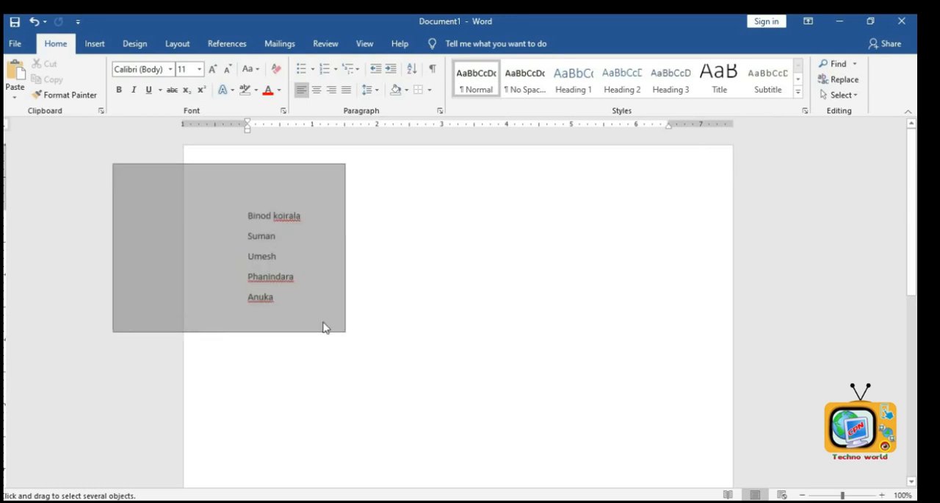
pyautogui.moveTo(275, 304); pyautogui.dragTo(228, 210)
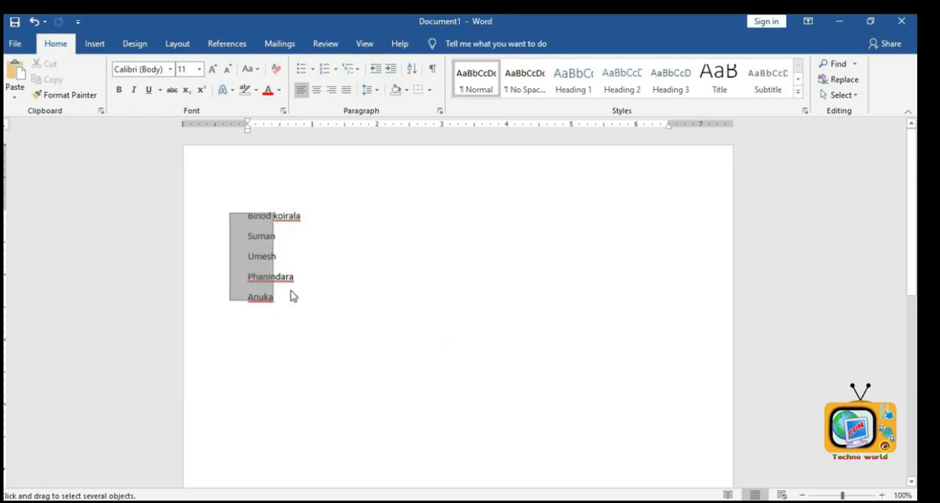
# - Clear all the document text and generate five paragraphs of sample text with =rand(5)
pyautogui.hotkey('ctrl', 'a')
pyautogui.press('Delete')
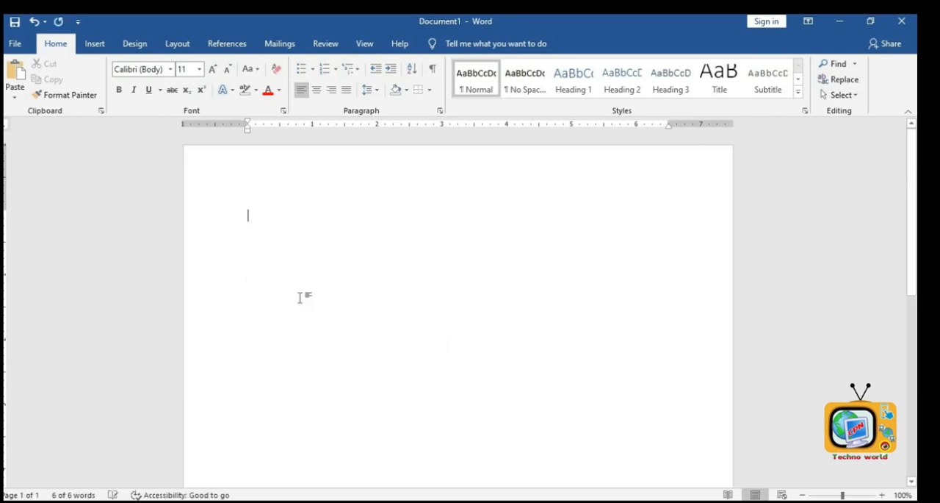
pyautogui.write('=')
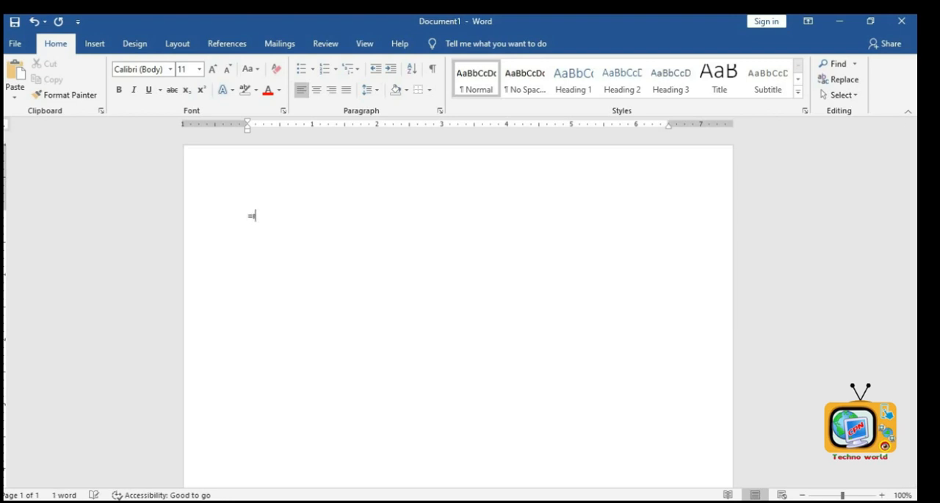
pyautogui.write('rand(5)')
pyautogui.press('Return')
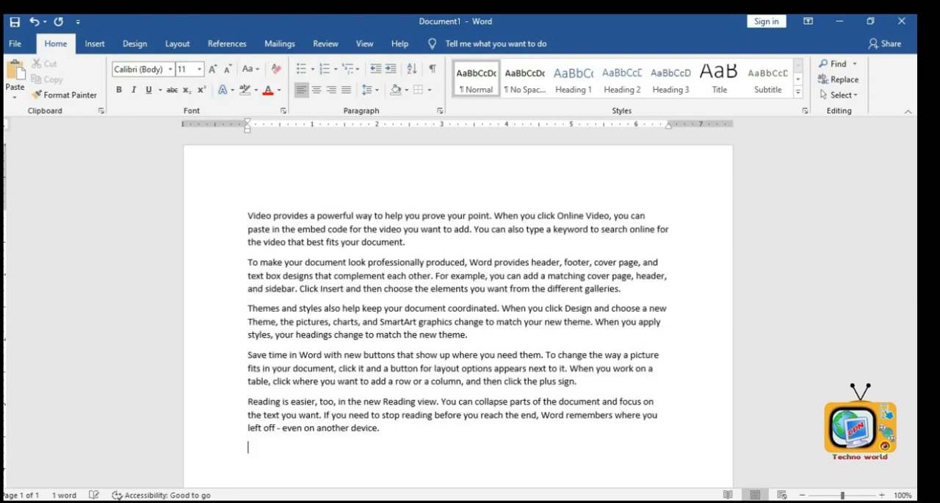
# - Color the word "document." at the end of the first paragraph red and enlarge it to 18 pt
pyautogui.moveTo(371, 236); pyautogui.dragTo(361, 241)
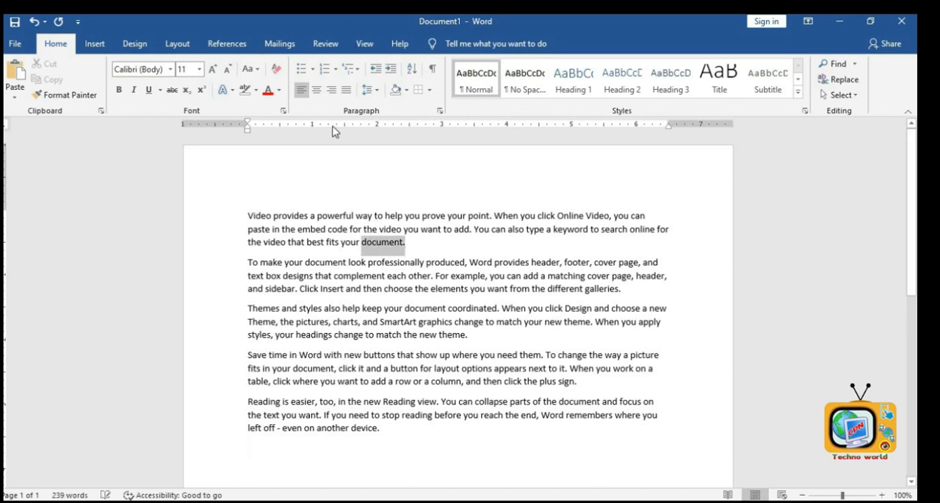
pyautogui.click(269, 91)
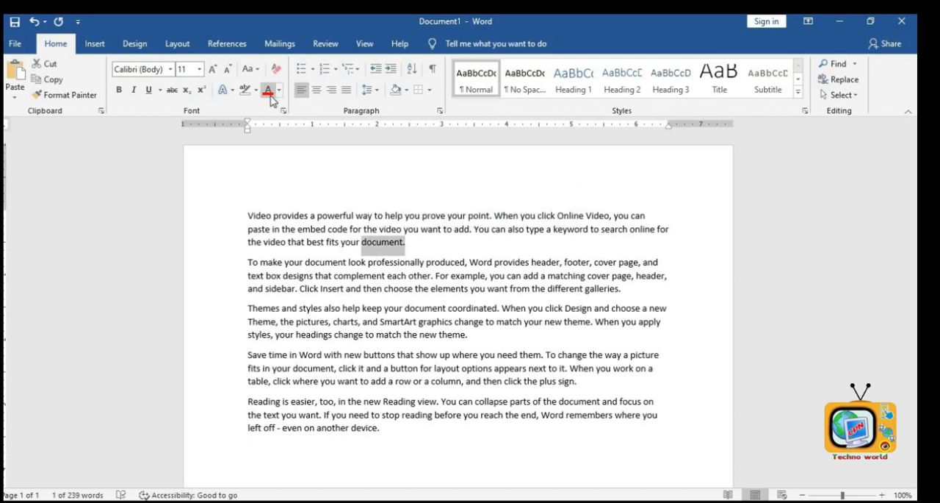
pyautogui.click(213, 68)
pyautogui.click(212, 68)
pyautogui.click(212, 68)
pyautogui.click(212, 68)
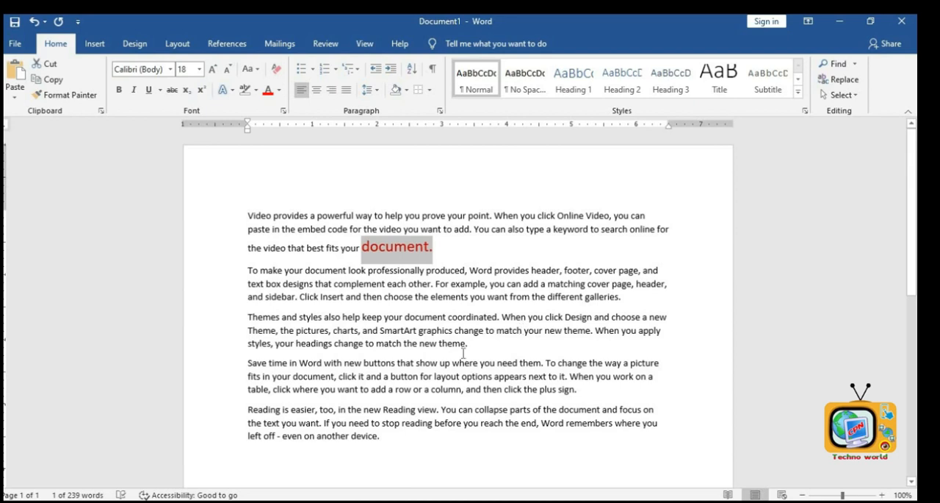
# - Enlarge the word "theme." at the end of the third paragraph and color it red
pyautogui.moveTo(469, 346); pyautogui.dragTo(438, 346)
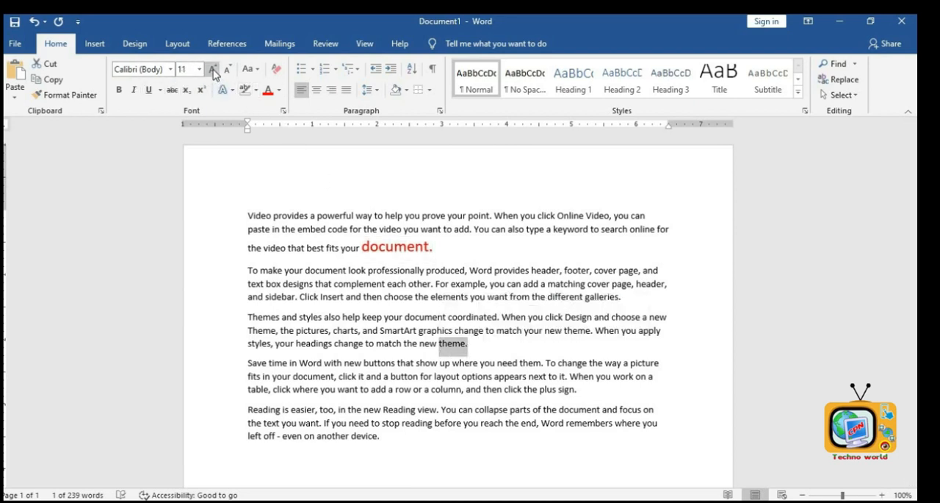
pyautogui.click(212, 69)
pyautogui.click(212, 70)
pyautogui.click(212, 70)
pyautogui.click(269, 90)
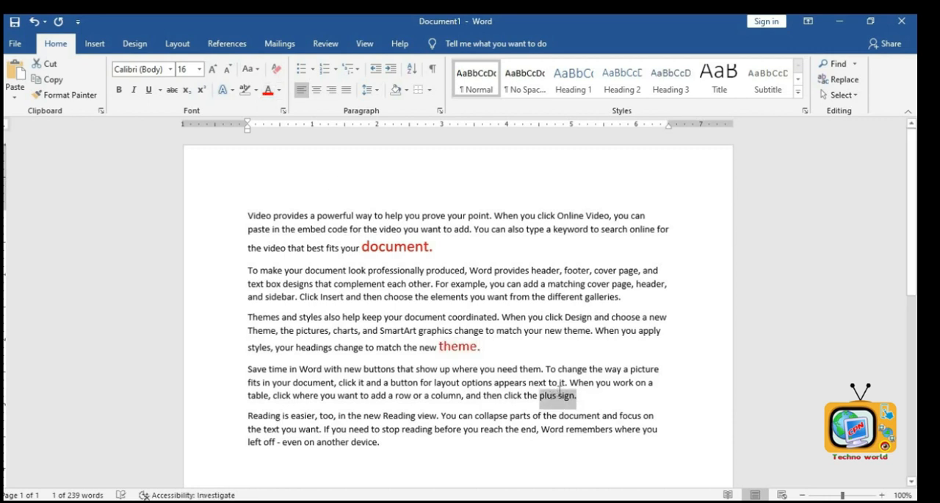
# - Enlarge the word "sign." at the end of the fourth paragraph and color it red
pyautogui.moveTo(560, 391); pyautogui.dragTo(561, 397)
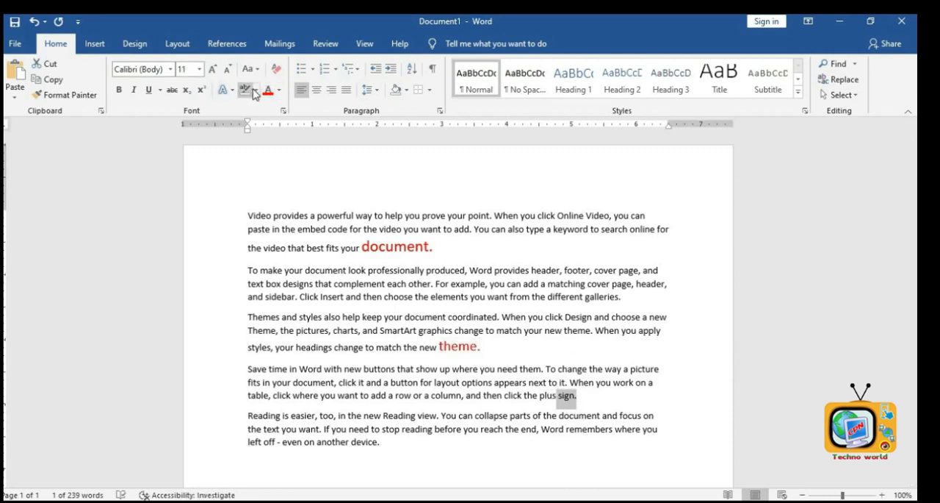
pyautogui.click(212, 69)
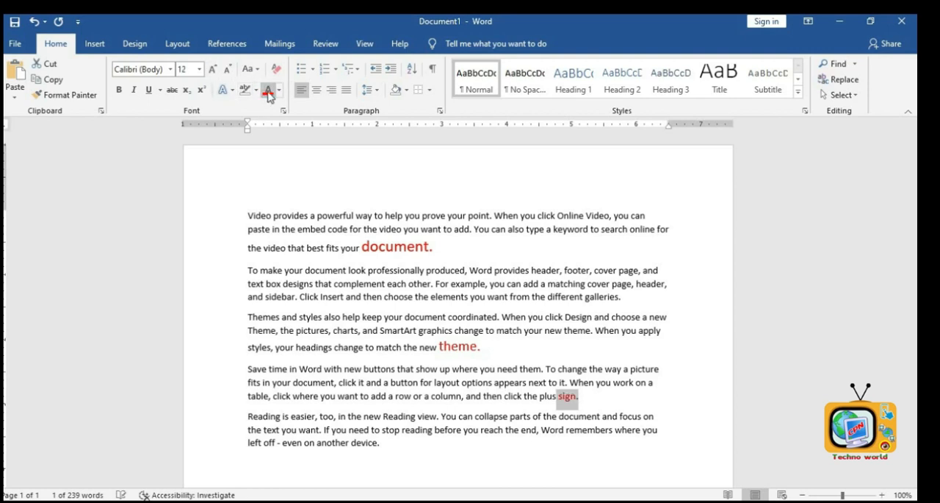
pyautogui.click(213, 71)
pyautogui.click(212, 73)
# - Place the cursor in a red word and select all text with similar formatting
pyautogui.click(443, 296)
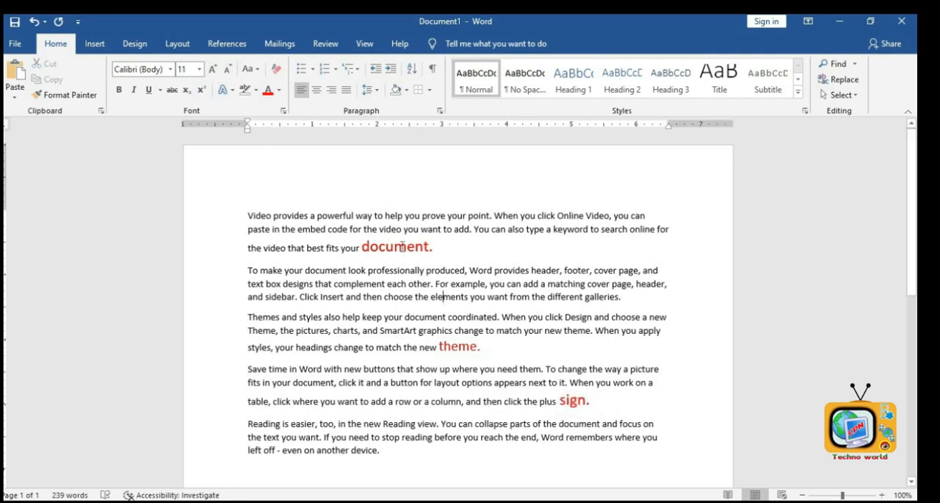
pyautogui.click(843, 95)
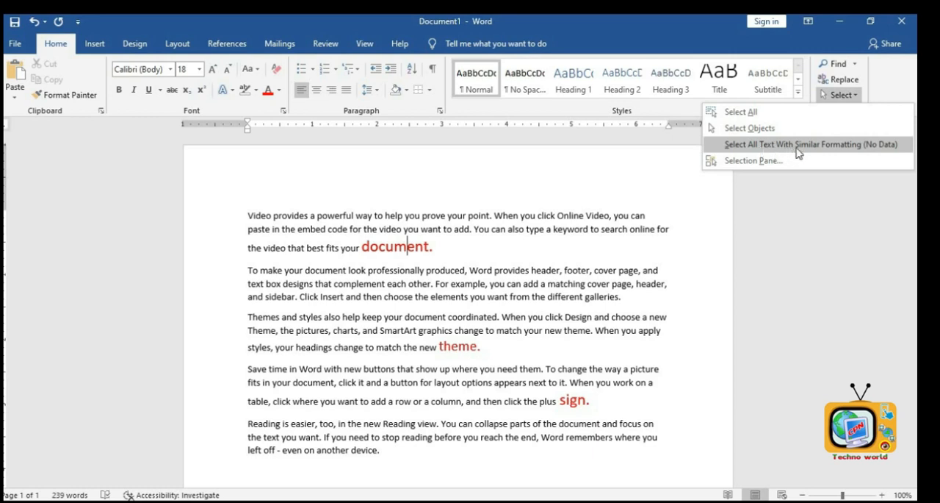
pyautogui.click(825, 146)
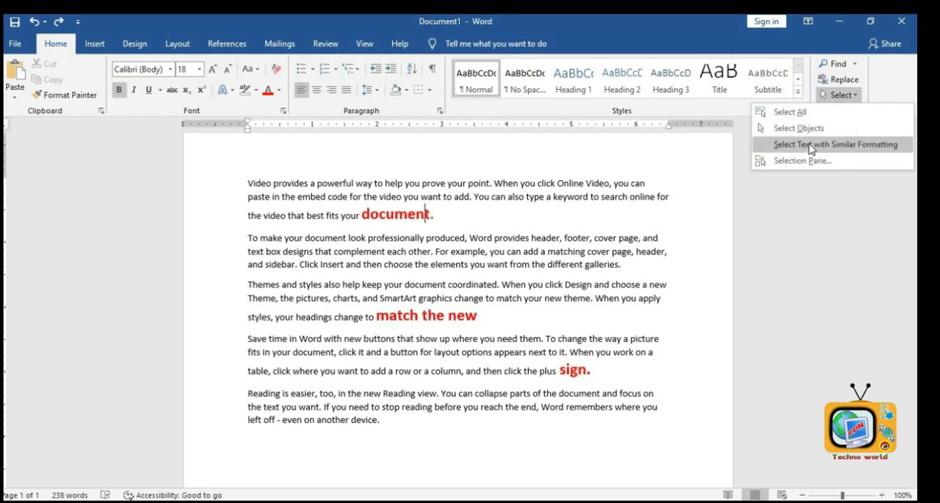
pyautogui.click(812, 145)
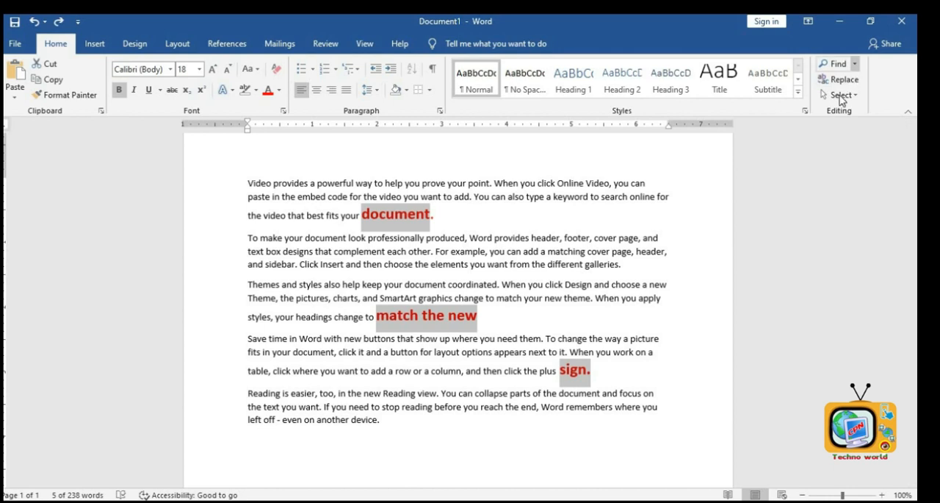
pyautogui.click(841, 96)
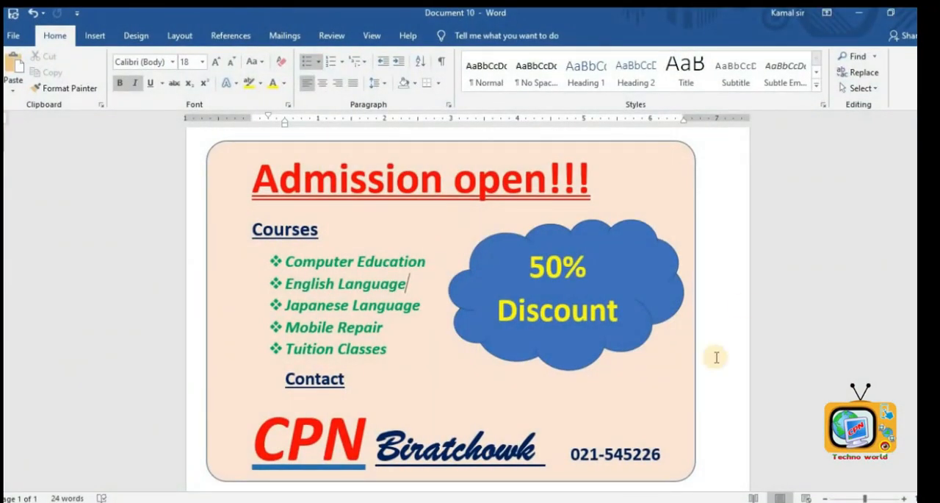
pyautogui.scroll(-5, 451, 304)
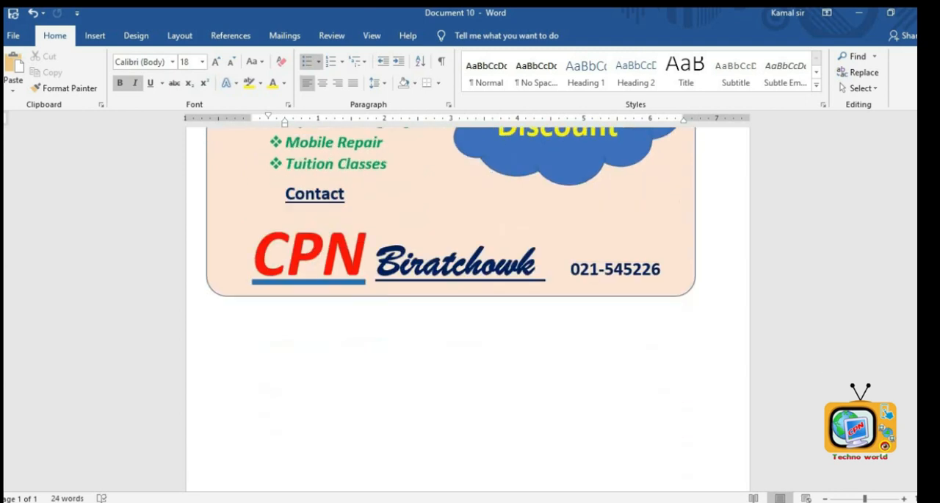
pyautogui.scroll(4, 451, 305)
pyautogui.scroll(3, 451, 304)
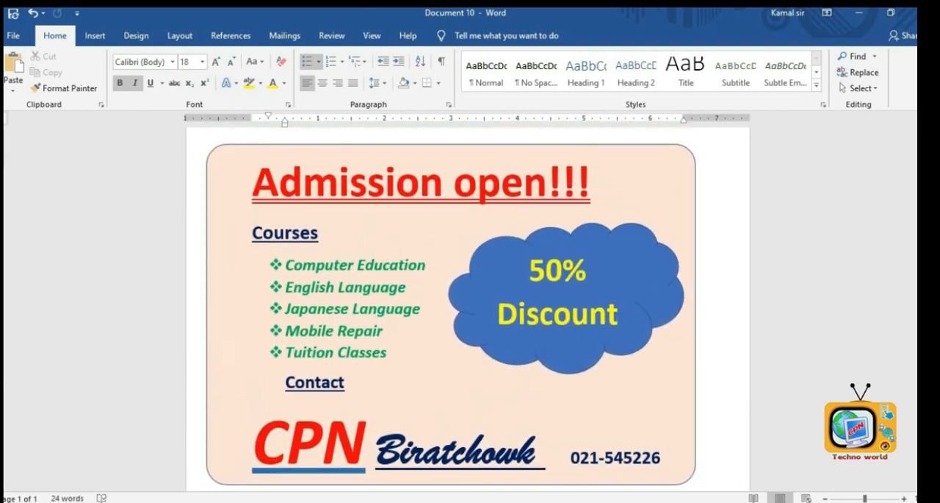
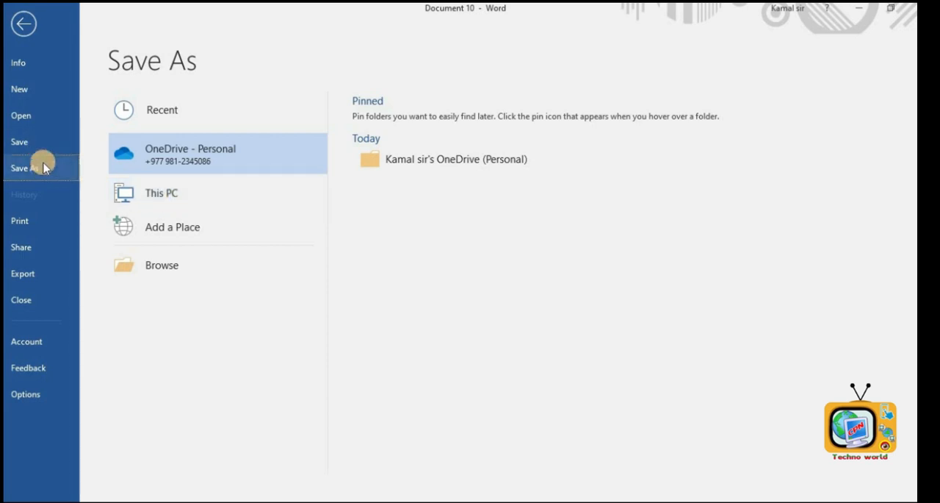
# - Open Save As and browse through This PC to Local Disk (E:)
pyautogui.click(183, 194)
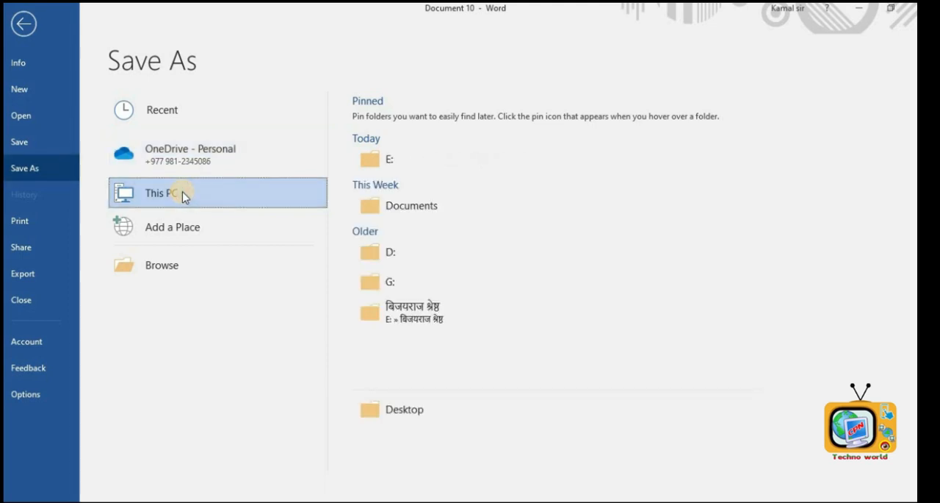
pyautogui.click(183, 196)
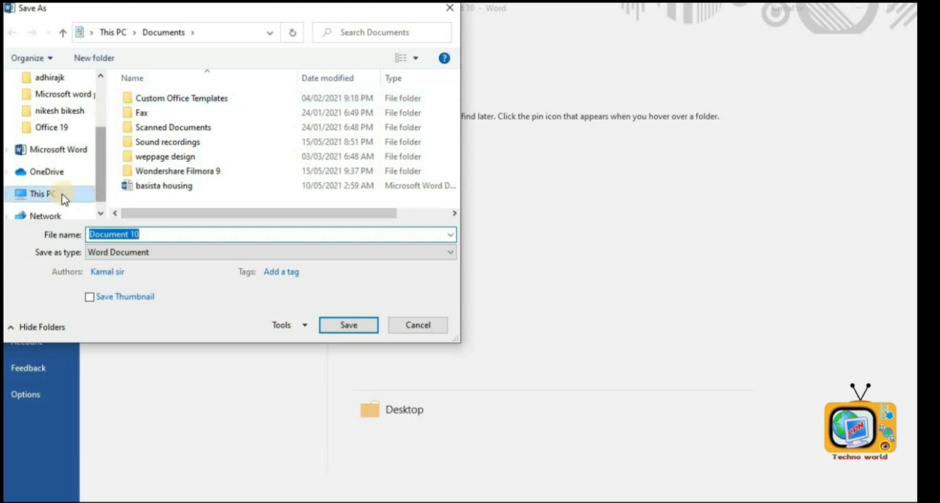
pyautogui.click(63, 194)
pyautogui.click(47, 199)
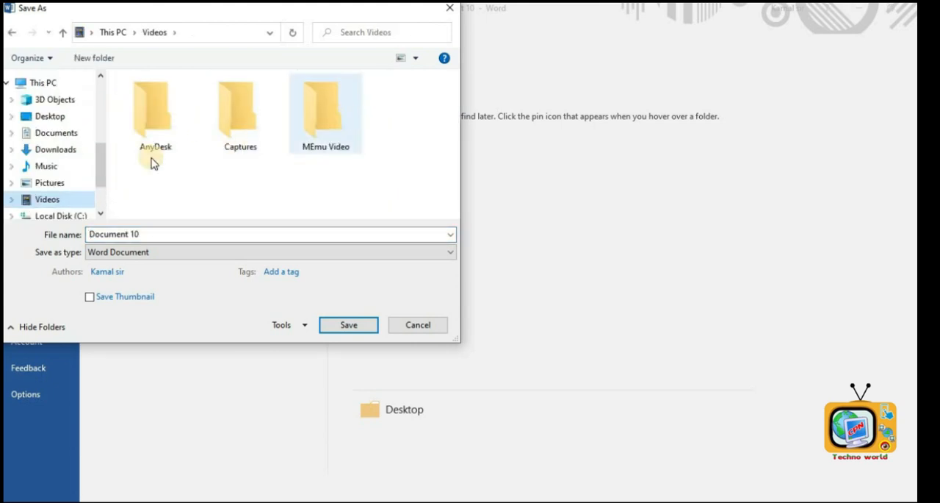
pyautogui.scroll(-2, 101, 179)
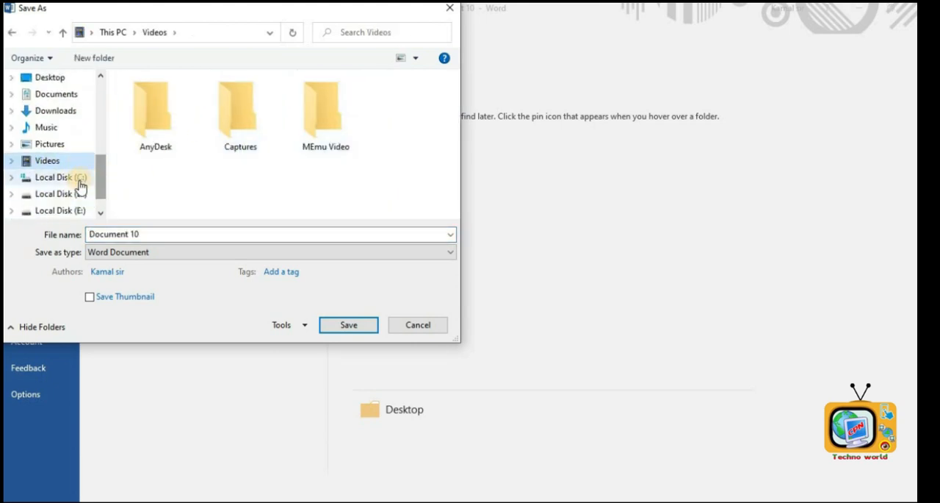
pyautogui.scroll(-2, 96, 162)
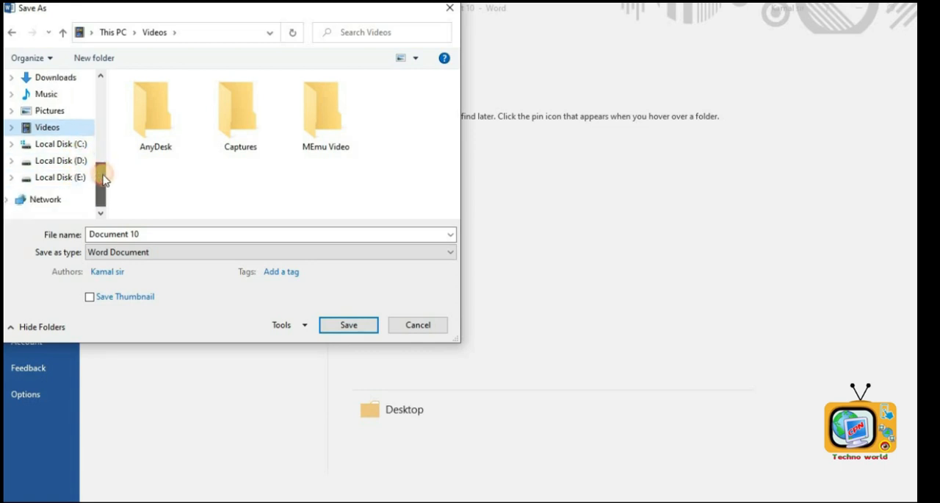
pyautogui.click(73, 160)
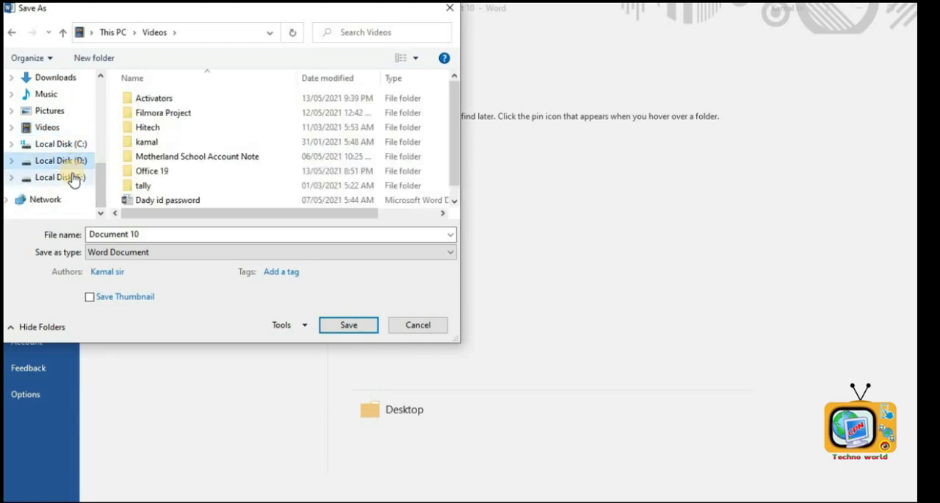
pyautogui.click(73, 177)
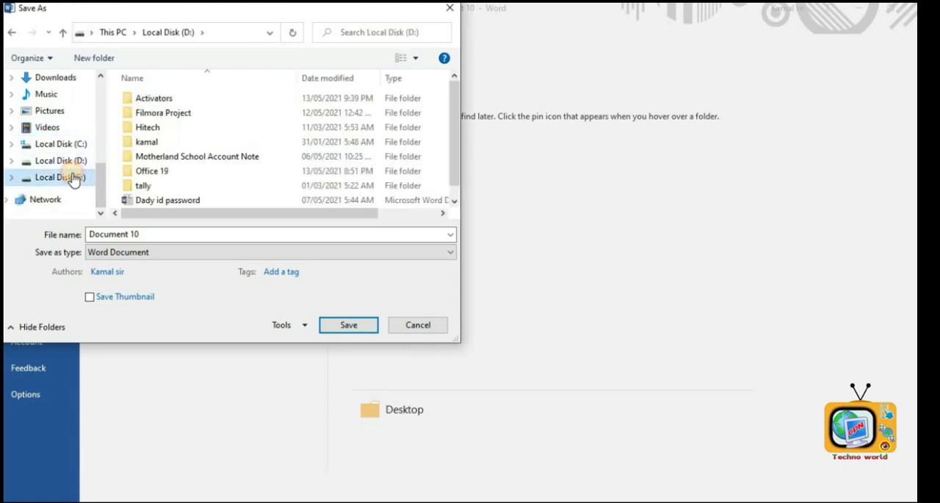
# - Save the document on Local Disk (E:) with the file name add
pyautogui.click(168, 238)
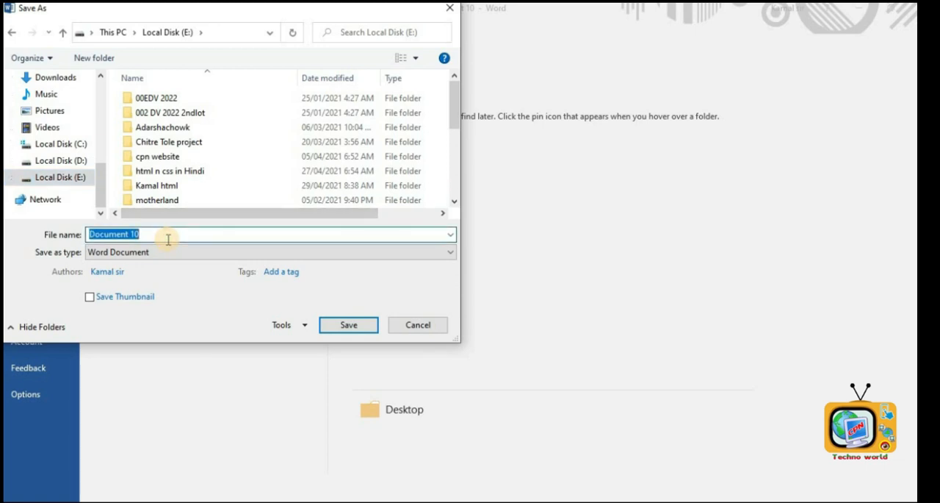
pyautogui.write('my')
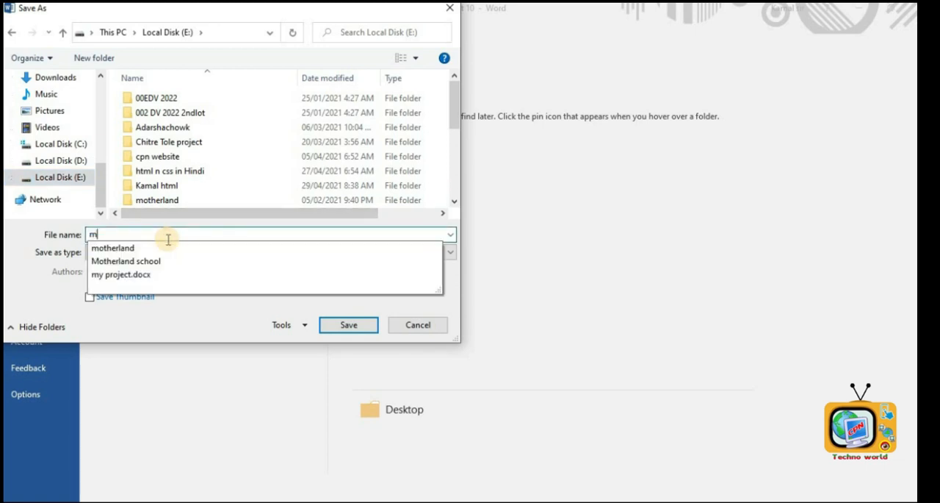
pyautogui.press('BackSpace')
pyautogui.press('BackSpace')
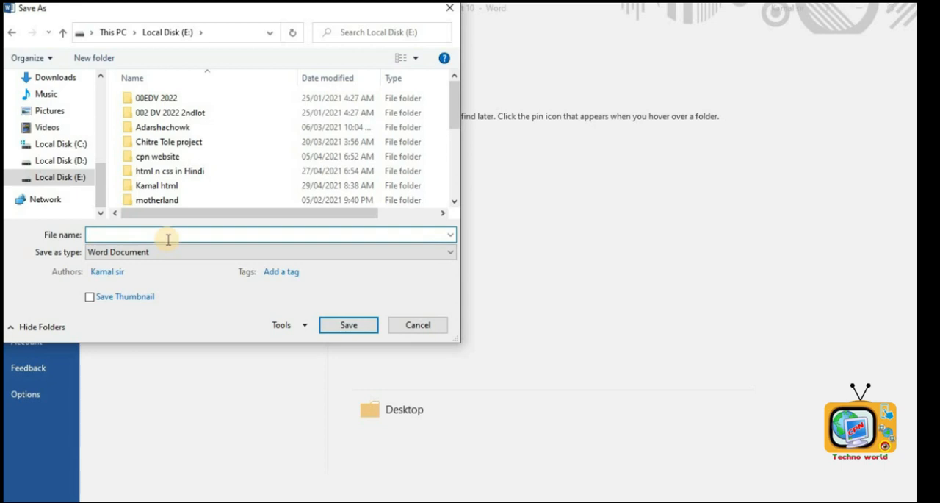
pyautogui.write('ad')
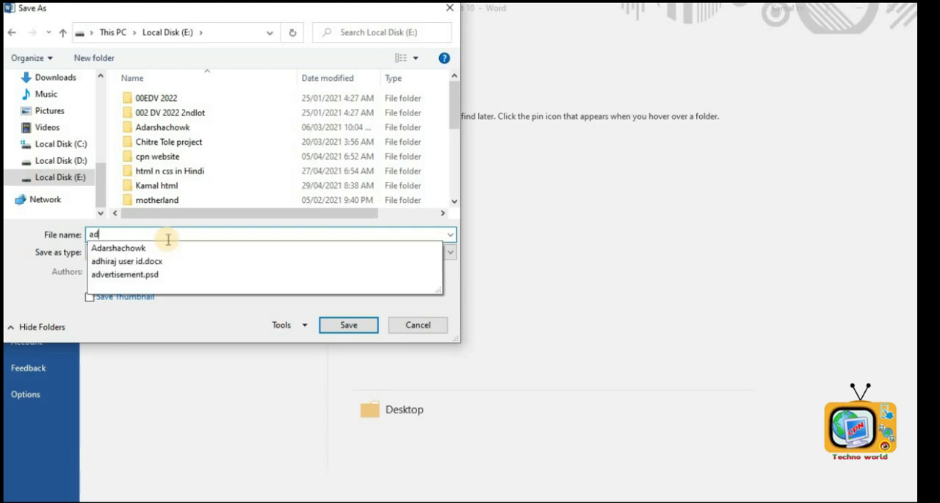
pyautogui.write('d')
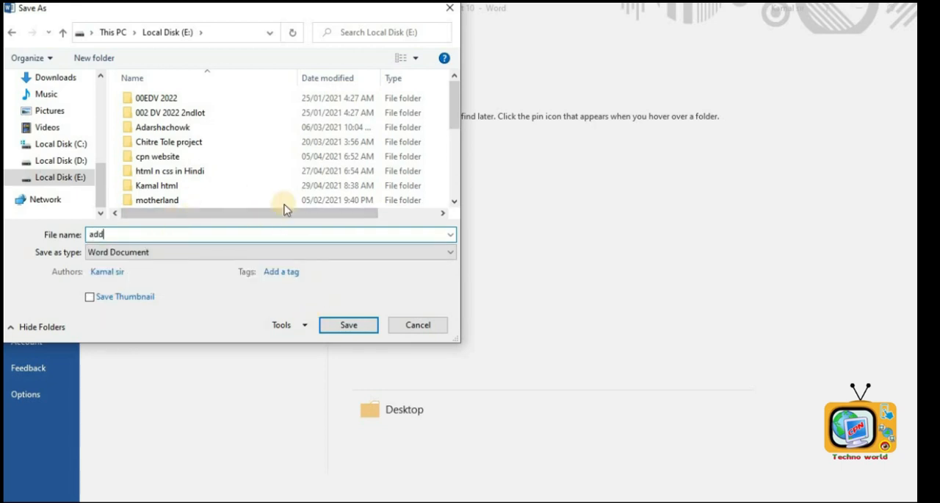
pyautogui.click(349, 324)
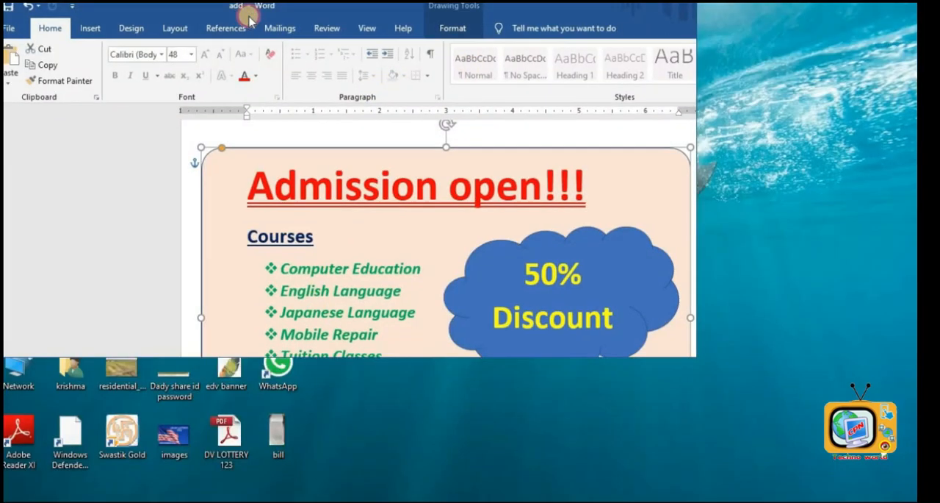
pyautogui.doubleClick(220, 16)
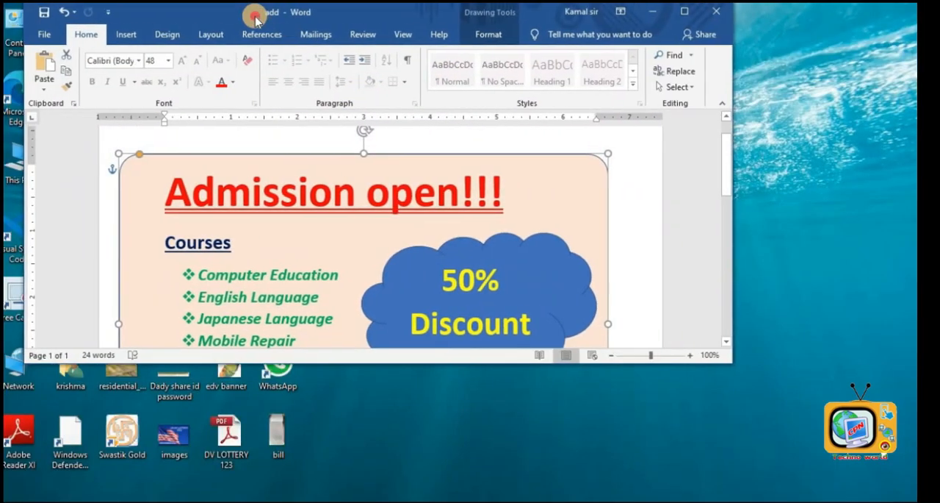
pyautogui.moveTo(255, 16); pyautogui.dragTo(256, 17)
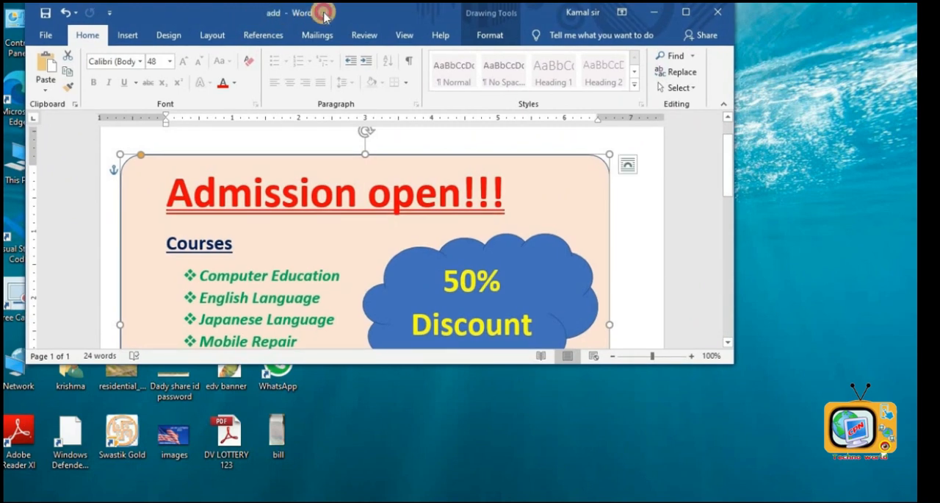
pyautogui.doubleClick(323, 14)
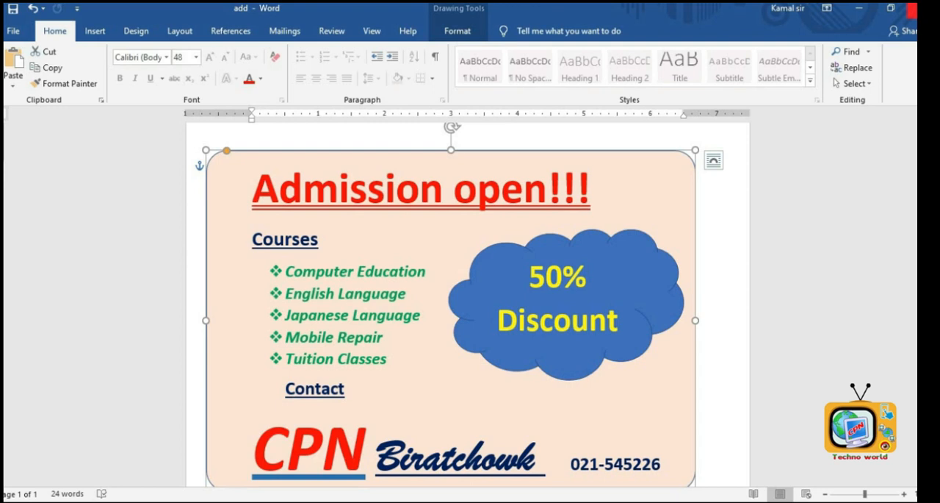
# - Close the add document and maximize the blank Document 11 window
pyautogui.hotkey('ctrl', 'w')
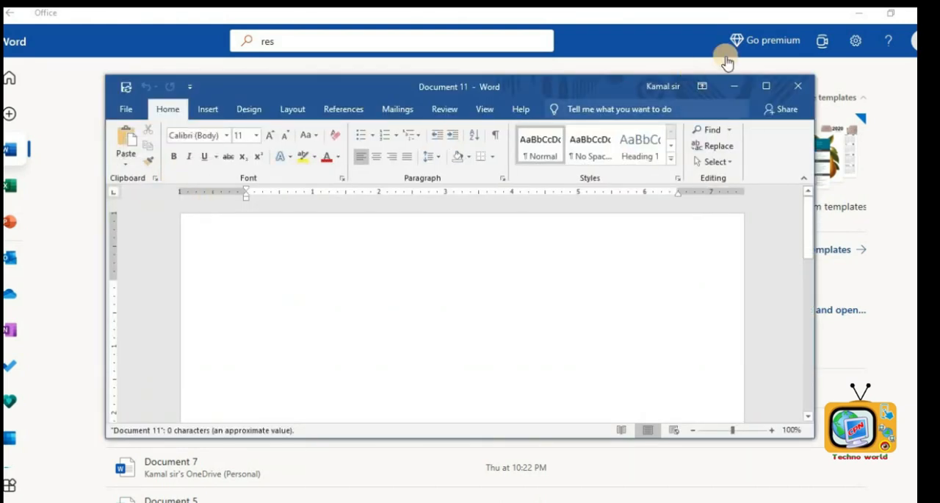
pyautogui.click(763, 87)
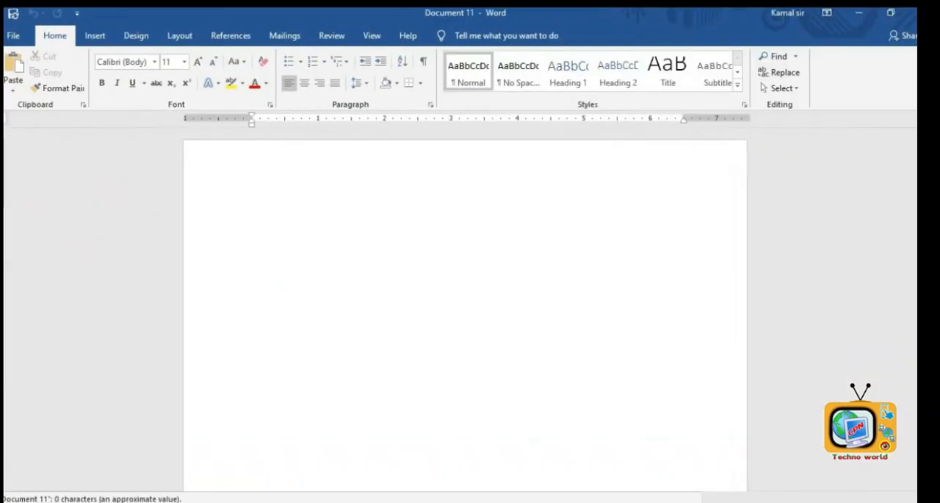
# - Open the add file from the recent documents list, then close it again
pyautogui.click(12, 41)
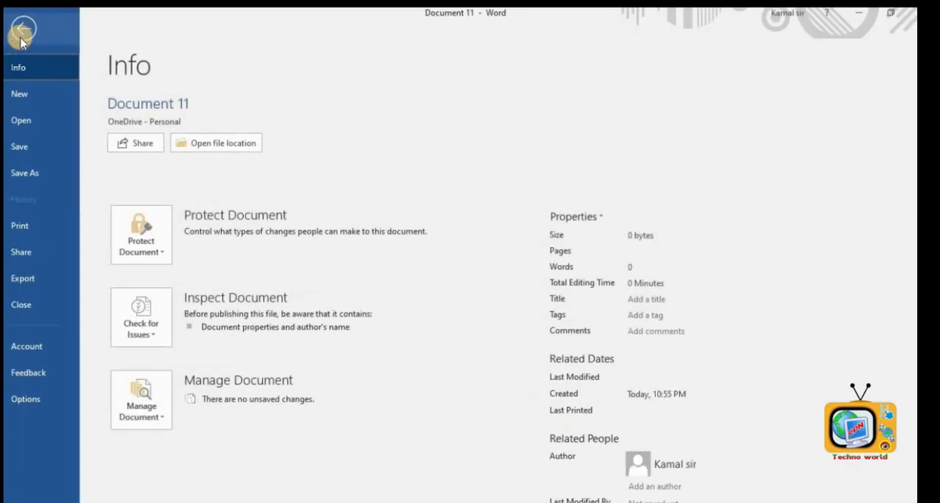
pyautogui.click(22, 120)
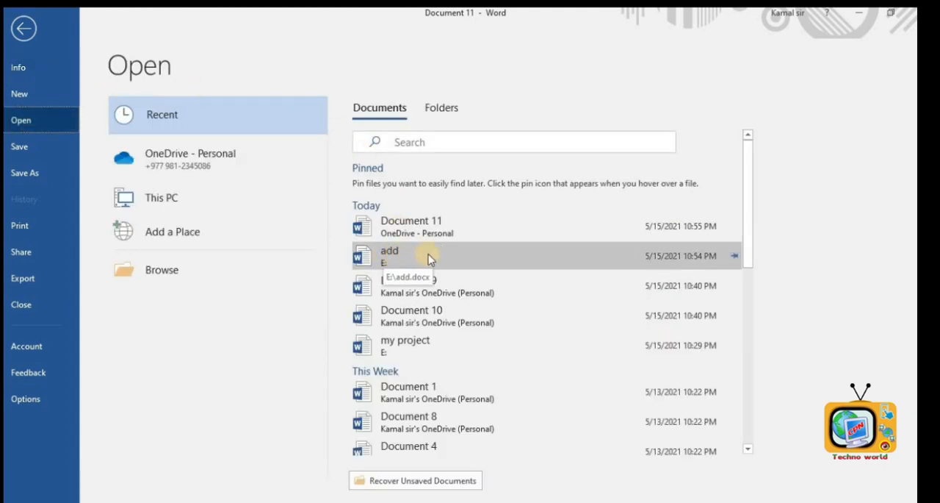
pyautogui.click(376, 256)
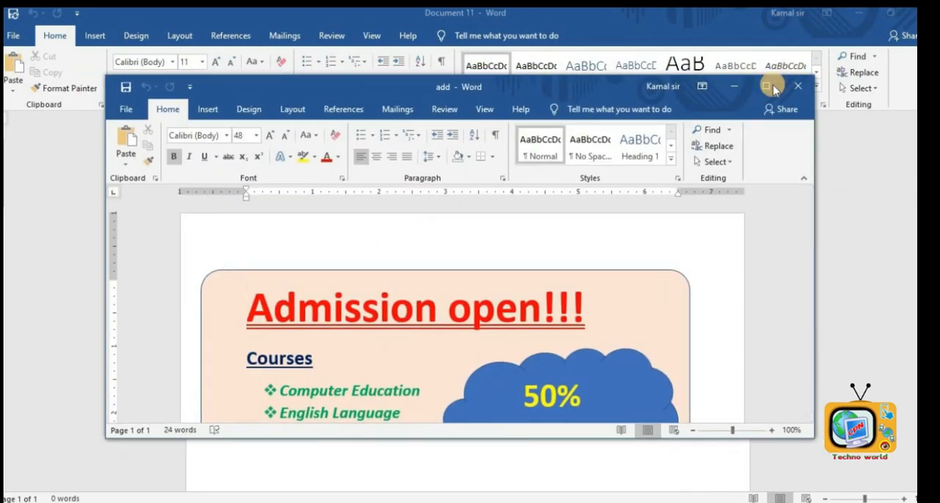
pyautogui.click(770, 89)
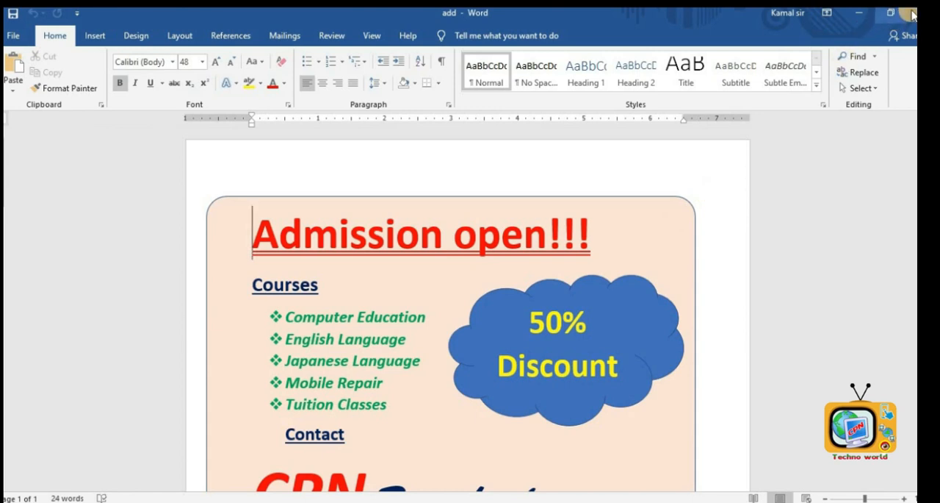
pyautogui.click(911, 12)
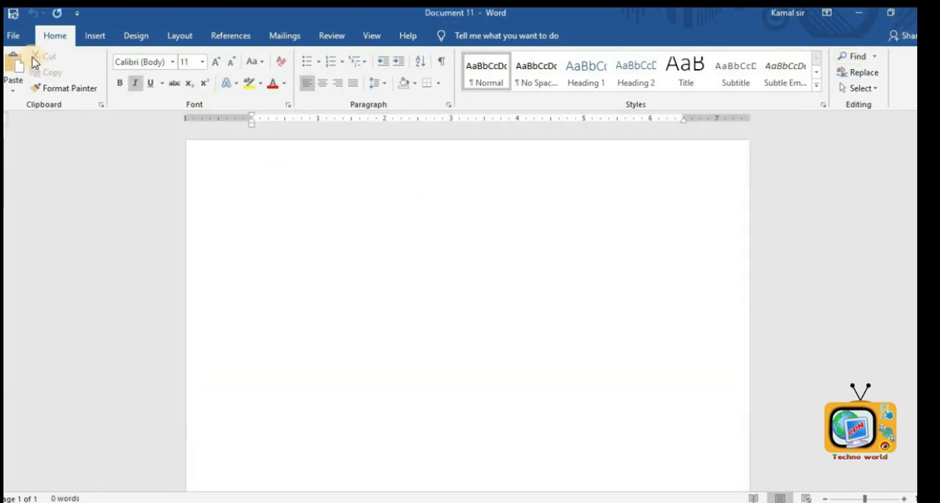
# - Browse This PC to Local Disk (E:), open the add file and maximize its window
pyautogui.click(18, 37)
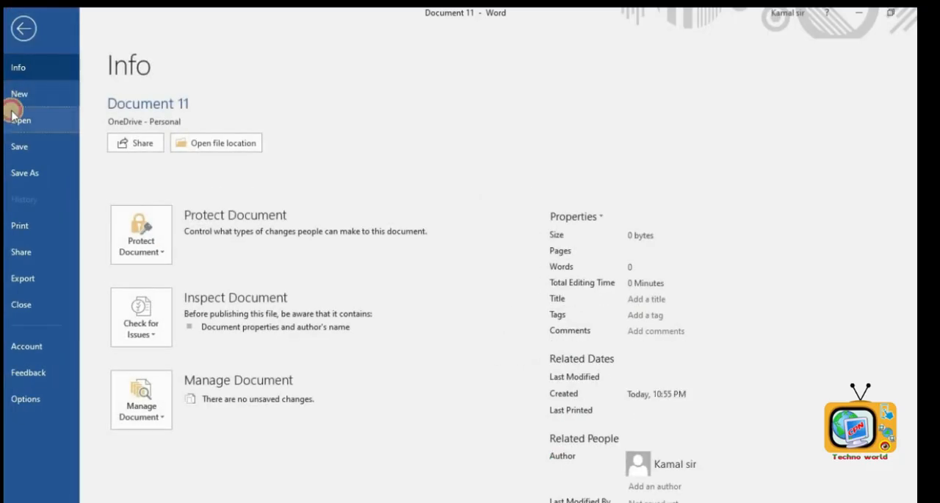
pyautogui.click(13, 116)
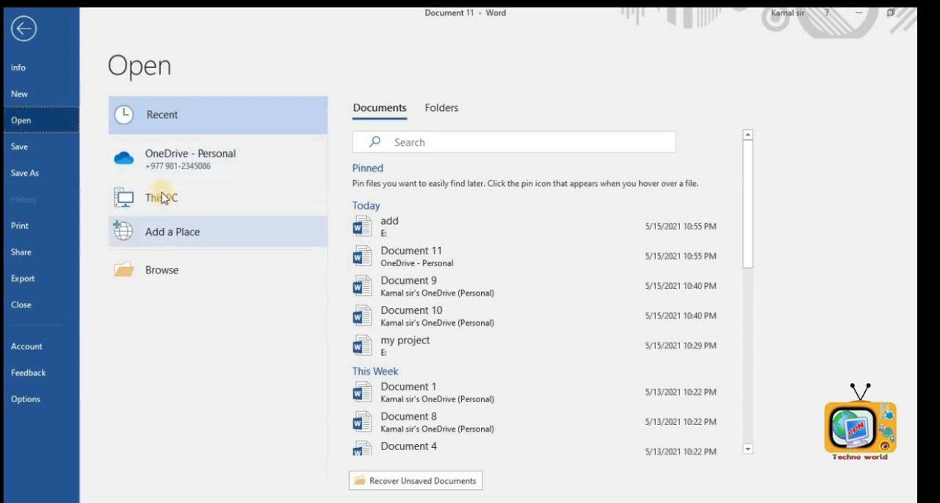
pyautogui.click(160, 197)
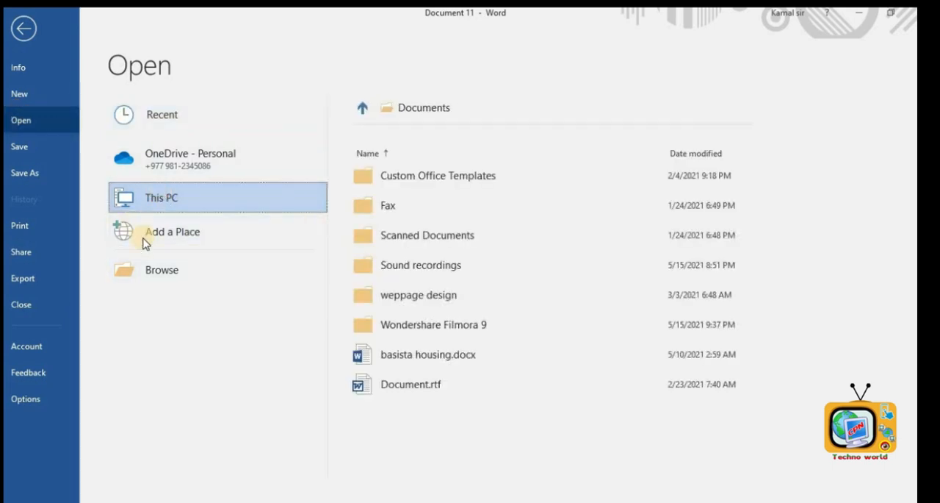
pyautogui.click(145, 205)
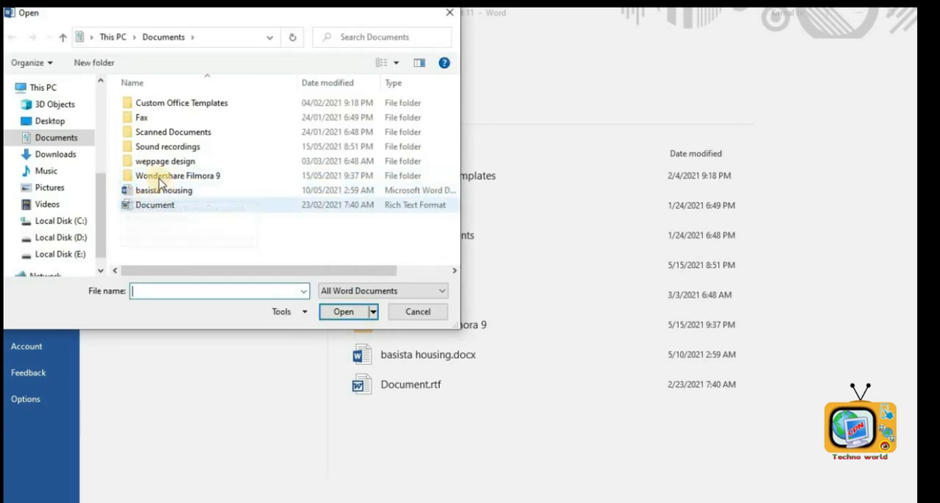
pyautogui.click(48, 254)
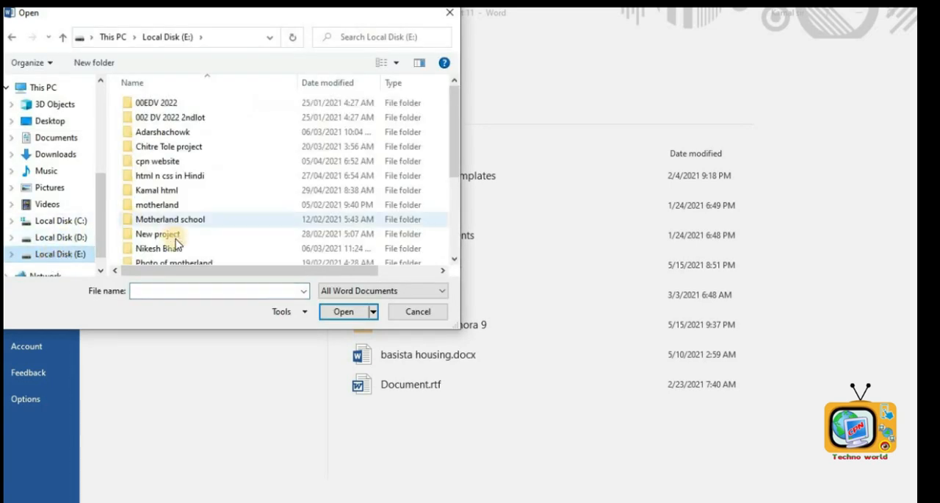
pyautogui.moveTo(453, 130); pyautogui.dragTo(474, 222)
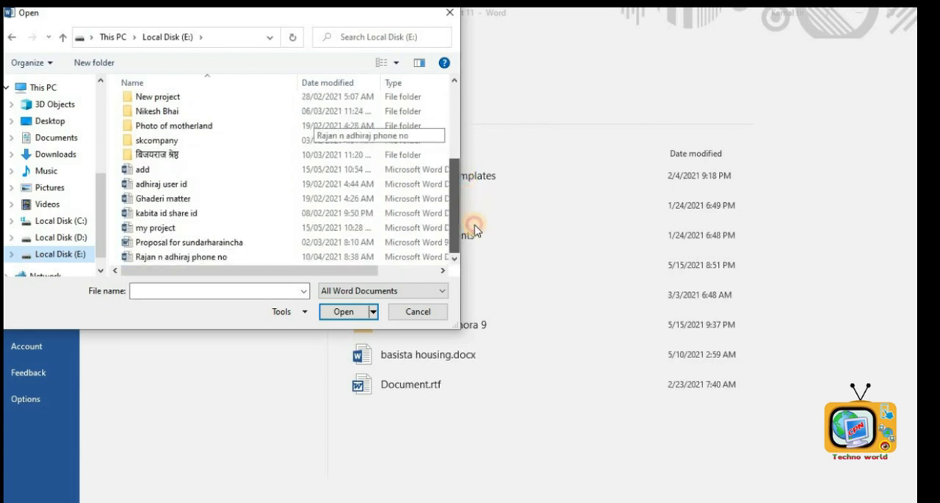
pyautogui.click(161, 173)
pyautogui.doubleClick(160, 174)
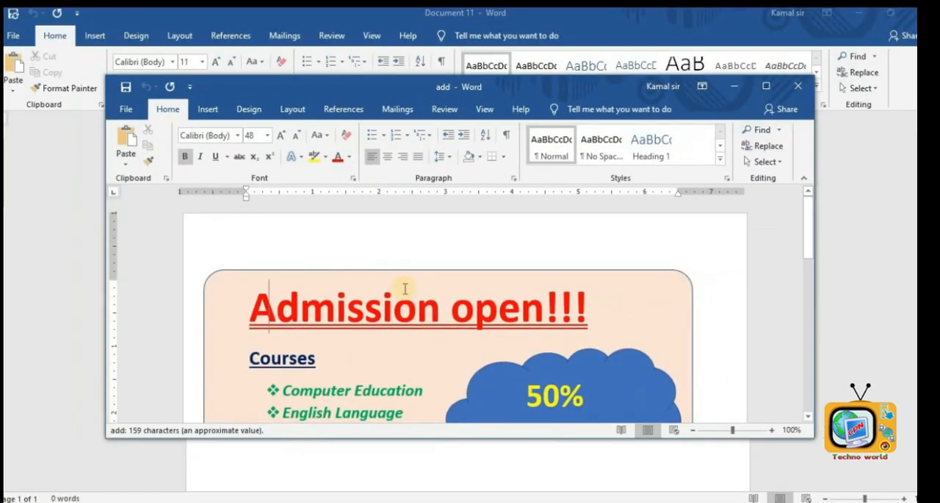
pyautogui.click(767, 86)
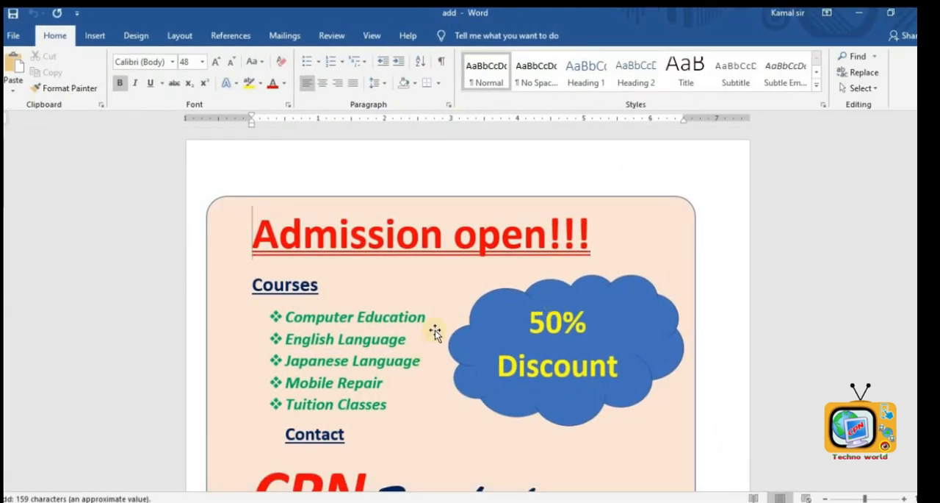
# - Scroll through the add flyer to review its contents
pyautogui.scroll(-2, 435, 330)
pyautogui.scroll(1, 426, 303)
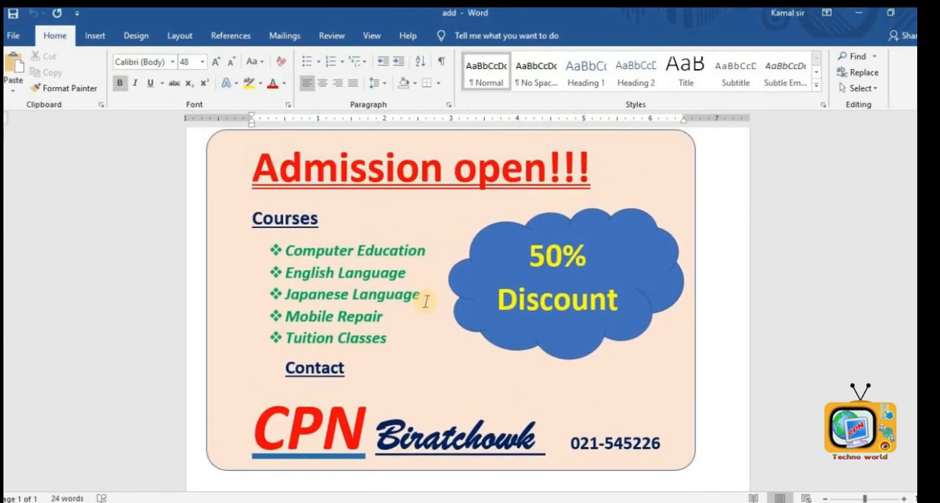
pyautogui.scroll(2, 433, 295)
pyautogui.scroll(-3, 474, 279)
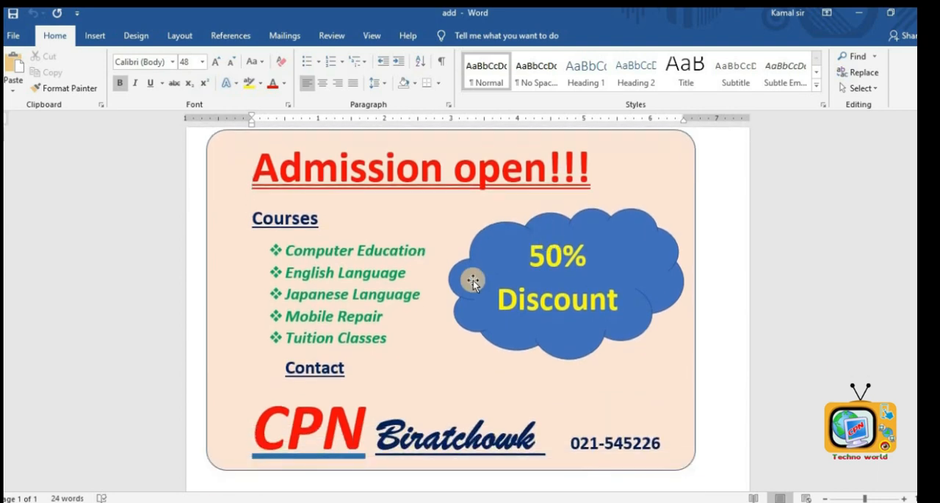
pyautogui.scroll(3, 473, 280)
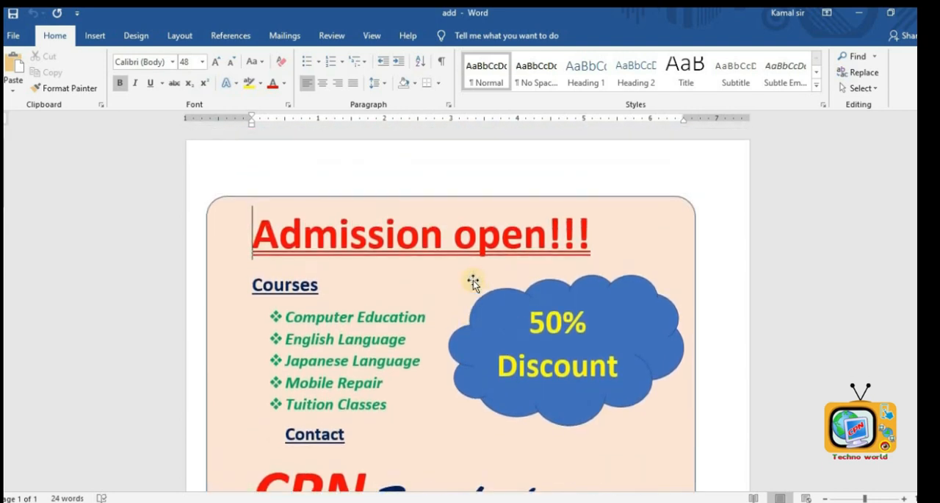
pyautogui.scroll(-1, 473, 280)
pyautogui.scroll(-1, 473, 280)
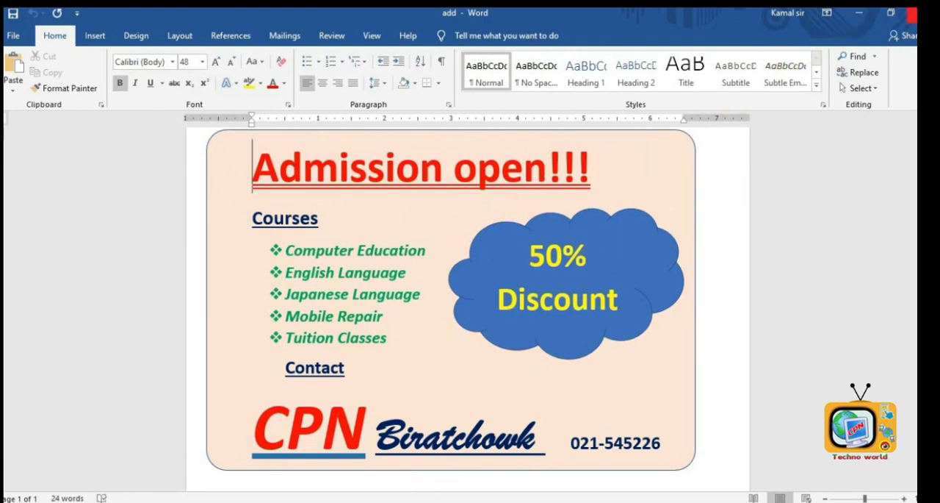
# - Close the add document and launch Word from the Office app on the Start menu
pyautogui.click(913, 13)
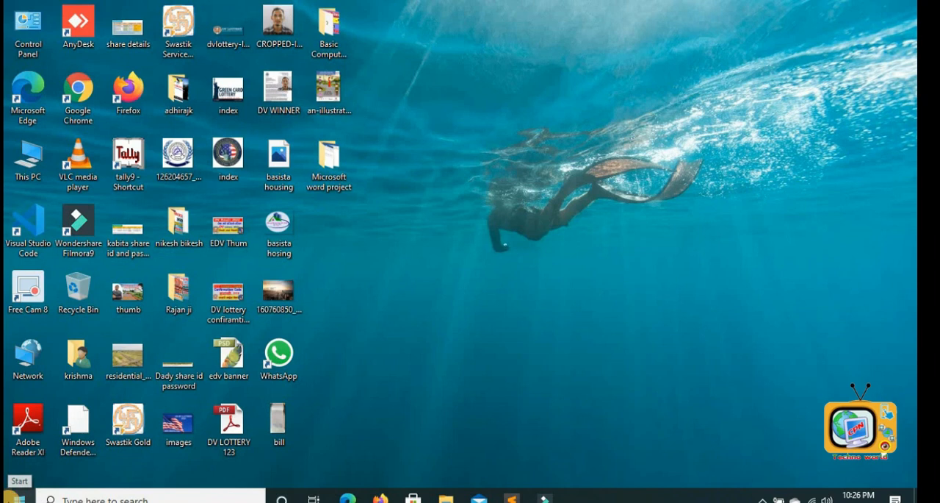
pyautogui.click(14, 497)
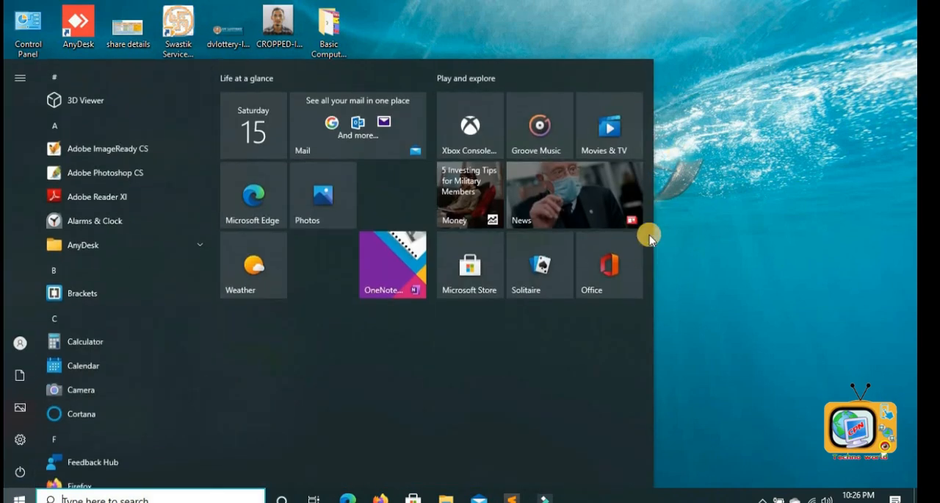
pyautogui.click(623, 256)
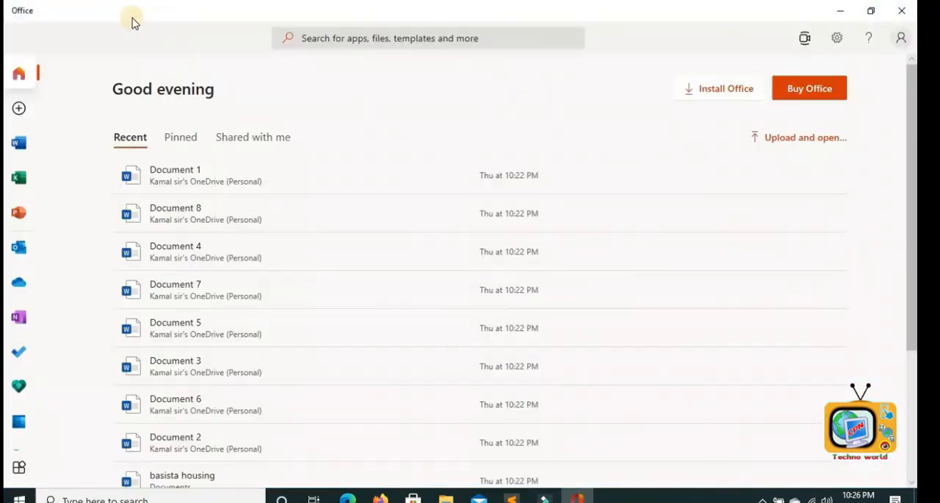
pyautogui.click(28, 155)
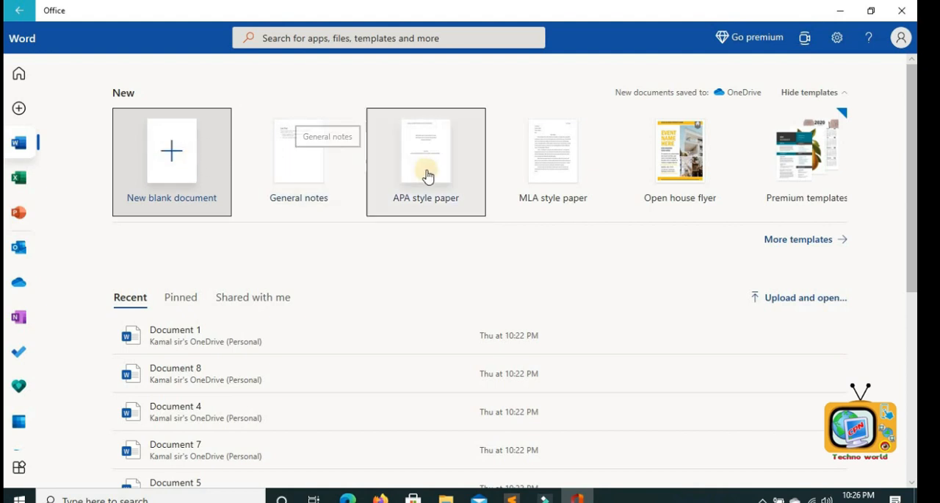
# - Browse more templates and create a document from the Modern chronological resume template
pyautogui.click(815, 240)
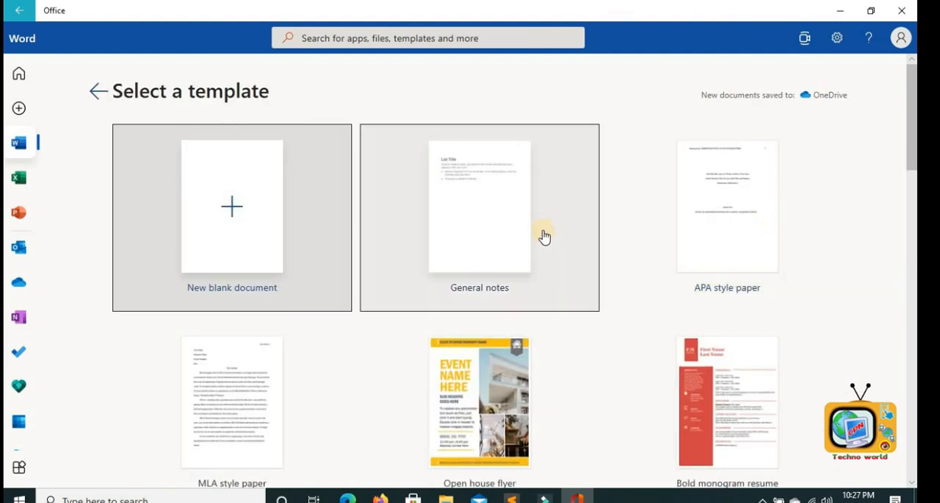
pyautogui.scroll(-3, 543, 235)
pyautogui.scroll(-5, 543, 235)
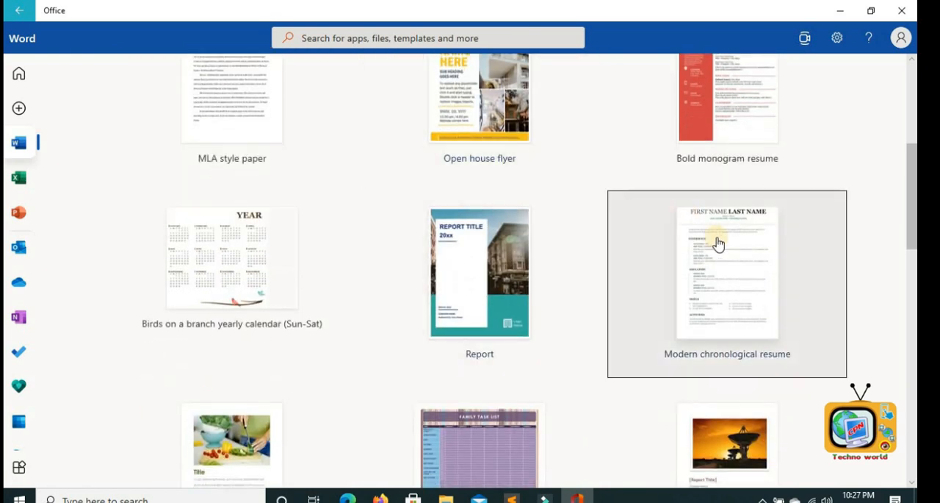
pyautogui.click(717, 243)
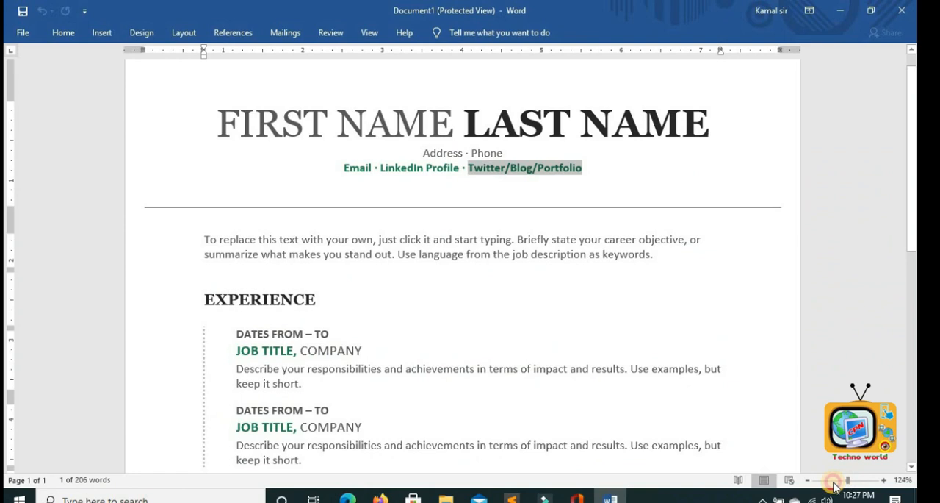
# - Replace the resume's first and last name placeholders with the author's own name
pyautogui.moveTo(833, 482)
pyautogui.mouseDown()
pyautogui.moveTo(822, 482)
pyautogui.moveTo(845, 482)
pyautogui.mouseUp()
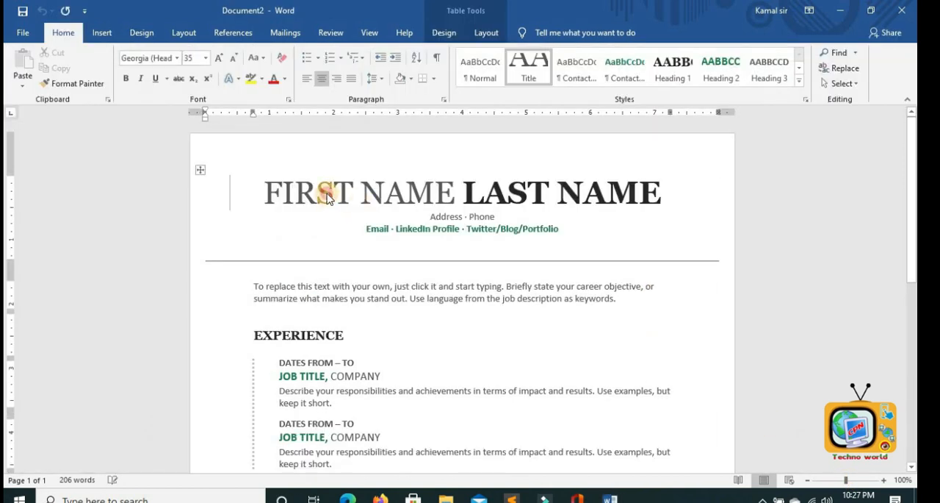
pyautogui.click(327, 193)
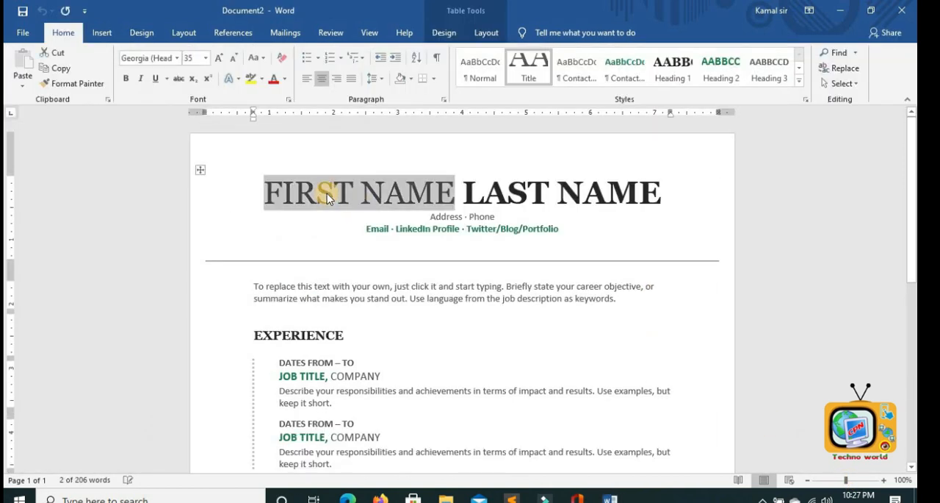
pyautogui.write('KAMAL')
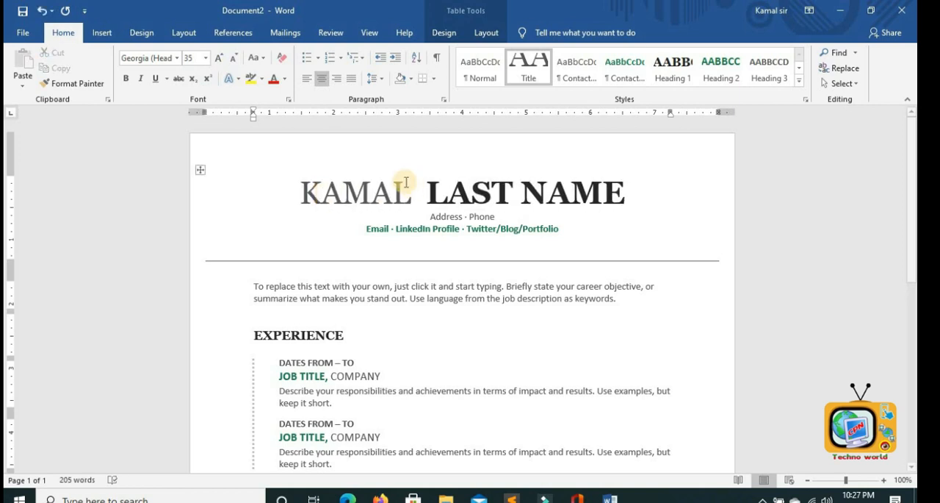
pyautogui.click(430, 191)
pyautogui.write('LUITEL')
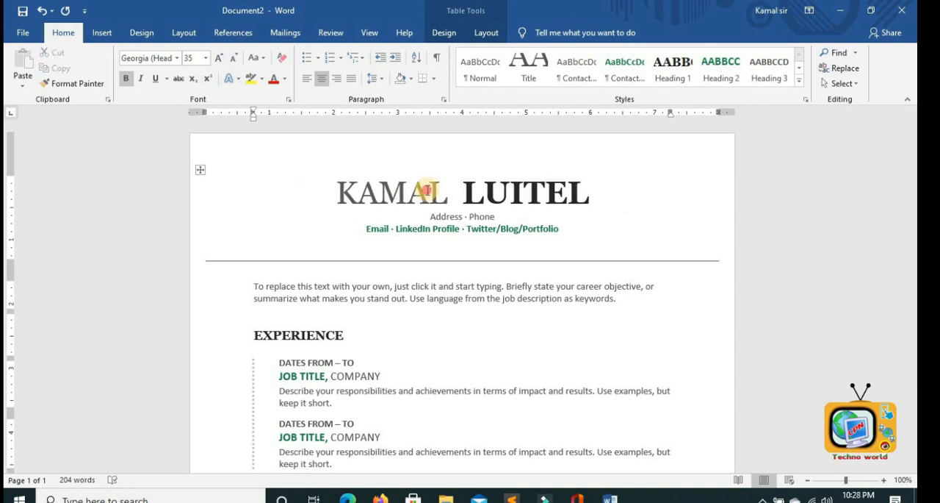
# - Color the first name red and the last name blue
pyautogui.moveTo(447, 191); pyautogui.dragTo(294, 184)
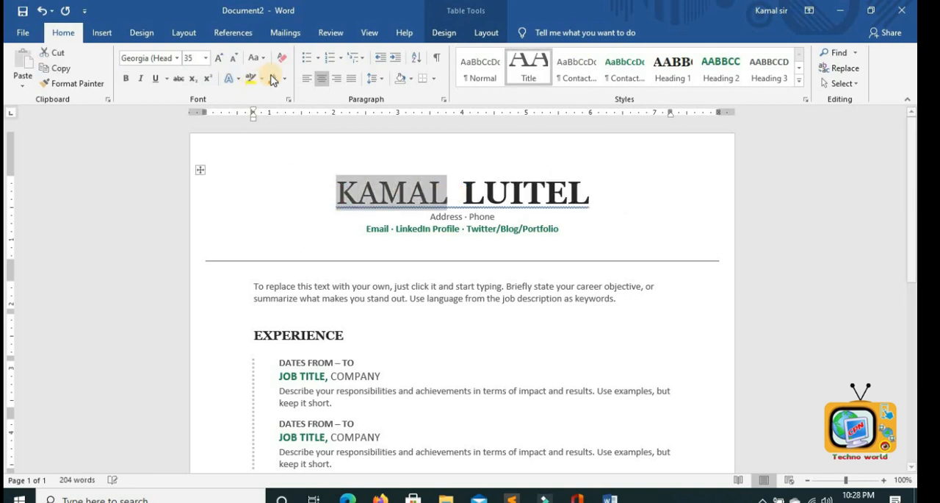
pyautogui.click(581, 192)
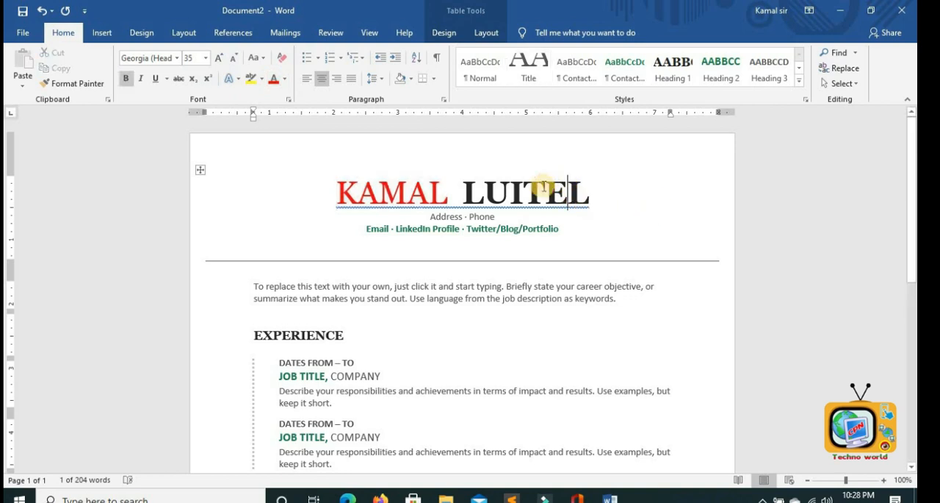
pyautogui.moveTo(485, 193); pyautogui.dragTo(463, 193)
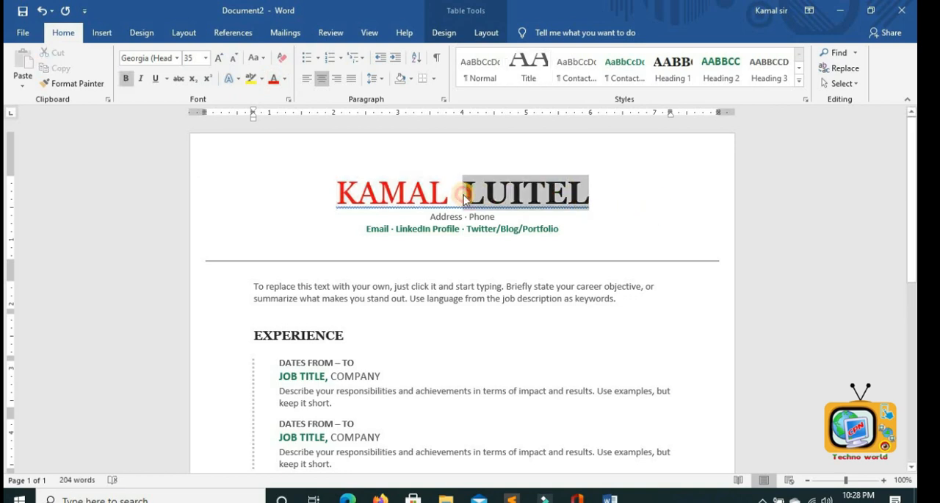
pyautogui.click(285, 79)
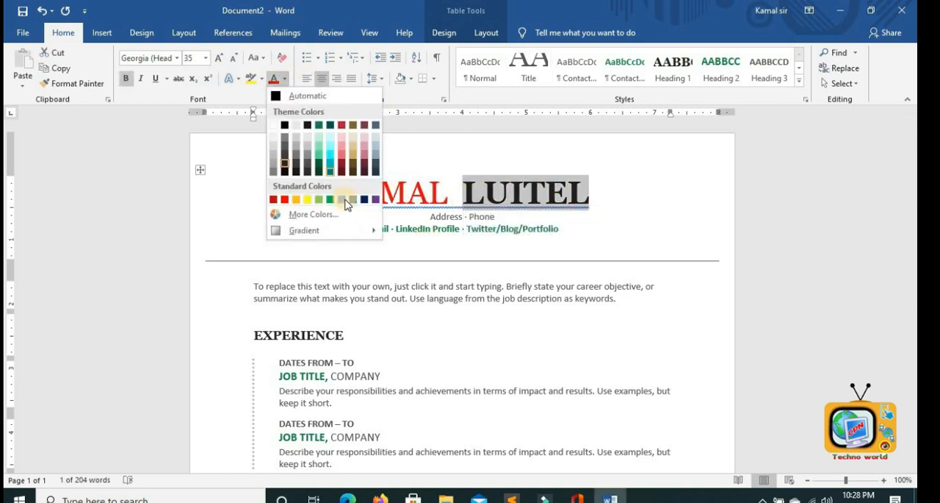
pyautogui.click(346, 200)
pyautogui.click(488, 298)
# - Scroll through the resume template to review its sections
pyautogui.scroll(-2, 490, 308)
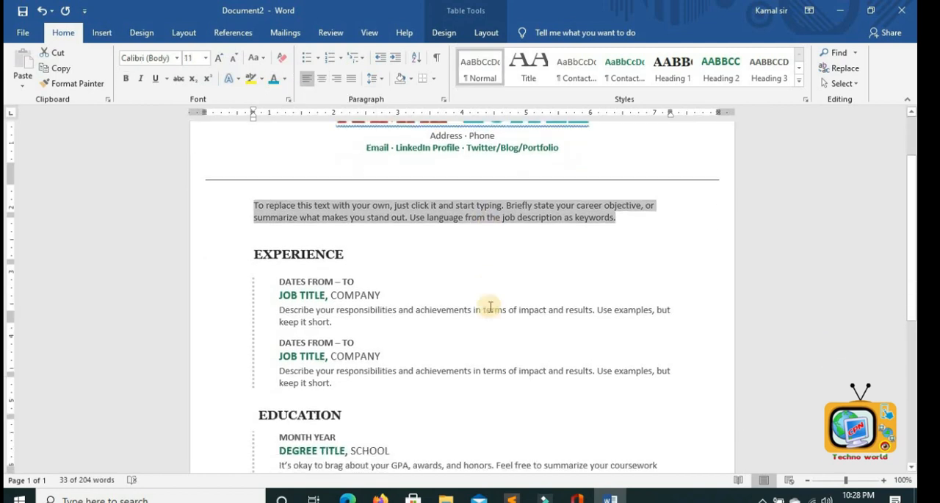
pyautogui.scroll(2, 490, 307)
pyautogui.scroll(-6, 485, 309)
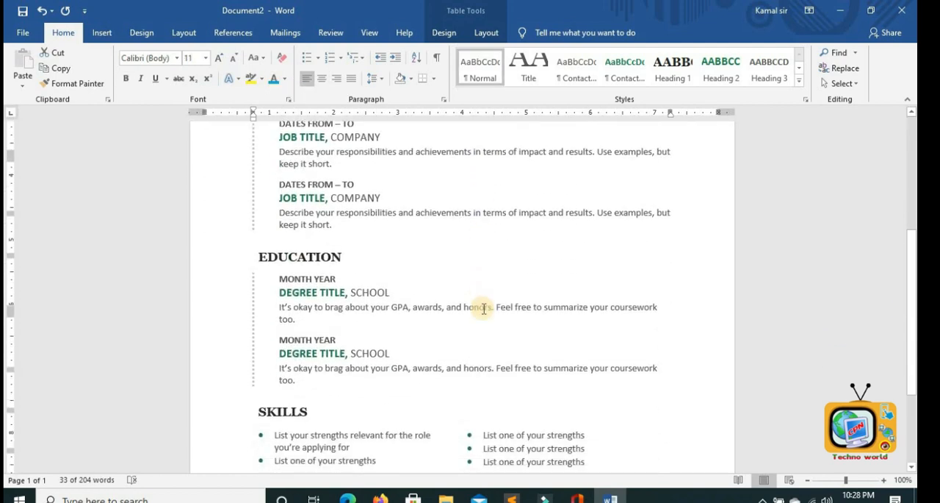
pyautogui.scroll(-4, 485, 309)
pyautogui.scroll(9, 484, 309)
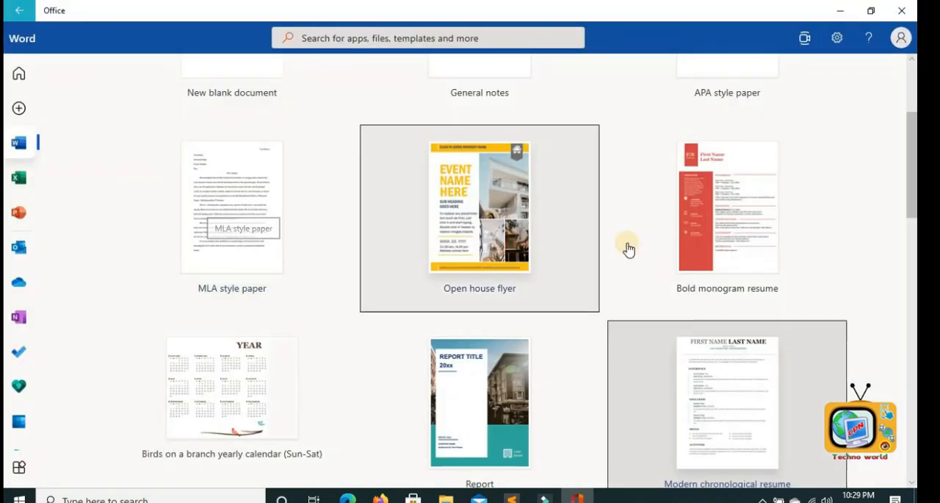
# - Return to the template gallery and create a document from the MLA style paper template
pyautogui.scroll(3, 628, 248)
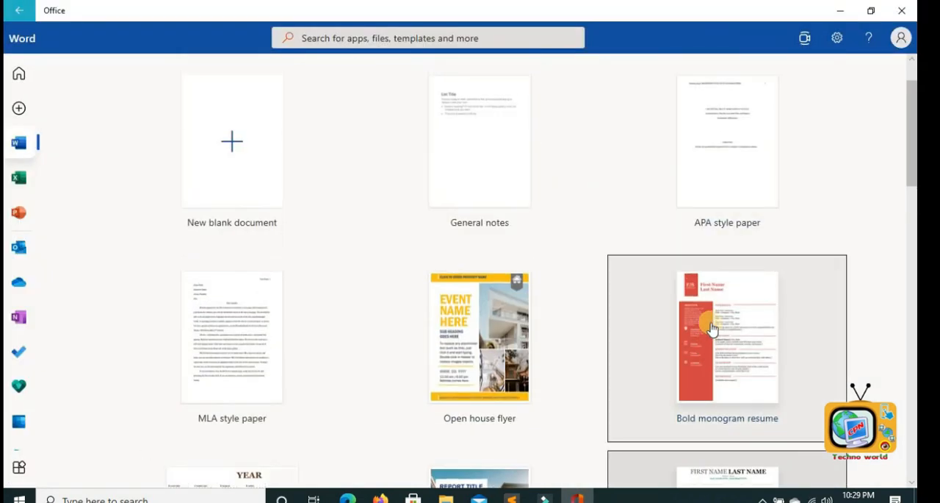
pyautogui.scroll(-2, 399, 287)
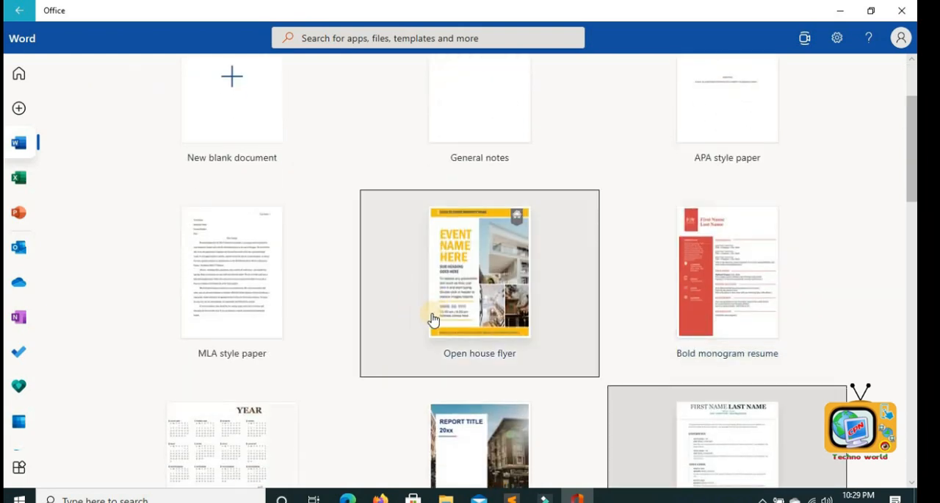
pyautogui.scroll(-2, 434, 320)
pyautogui.click(252, 207)
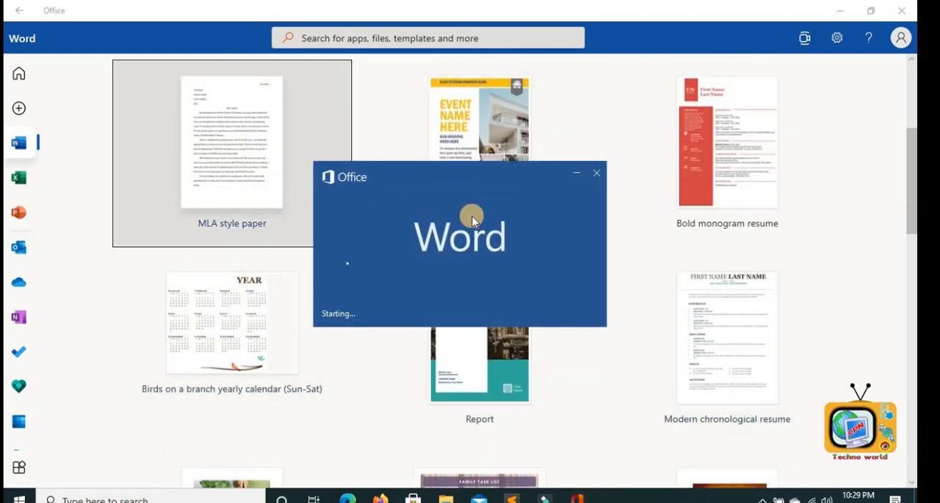
# - Scroll through the MLA paper, then restore and close its window
pyautogui.scroll(-3, 449, 294)
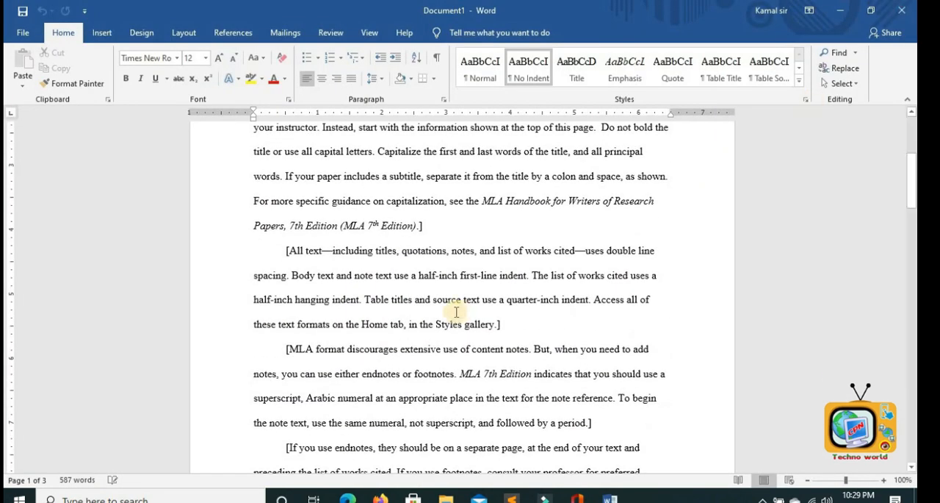
pyautogui.scroll(3, 456, 306)
pyautogui.click(871, 10)
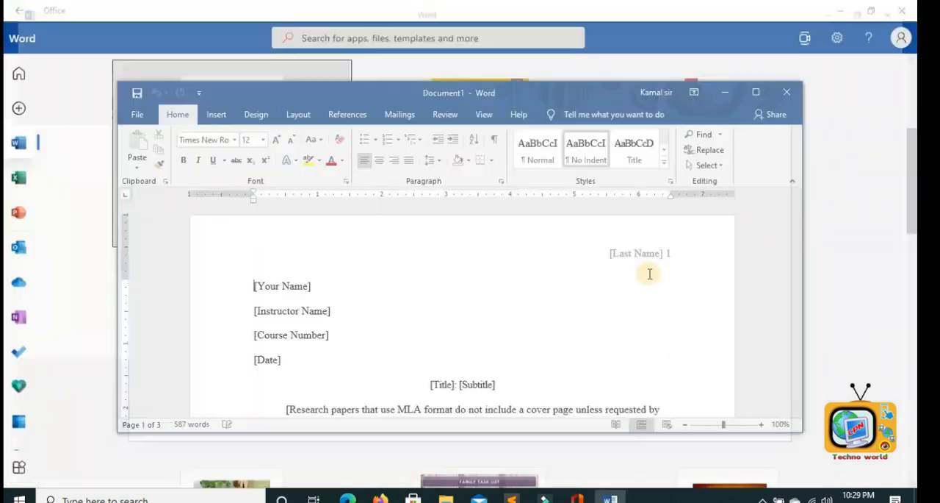
pyautogui.click(788, 94)
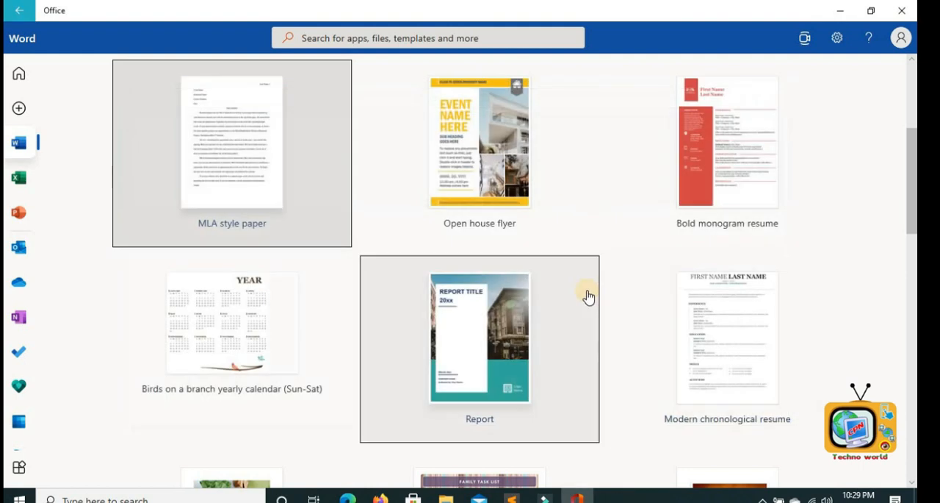
# - Browse the template gallery, open the Simple student report template and scroll through it
pyautogui.scroll(-1, 590, 296)
pyautogui.scroll(-5, 588, 296)
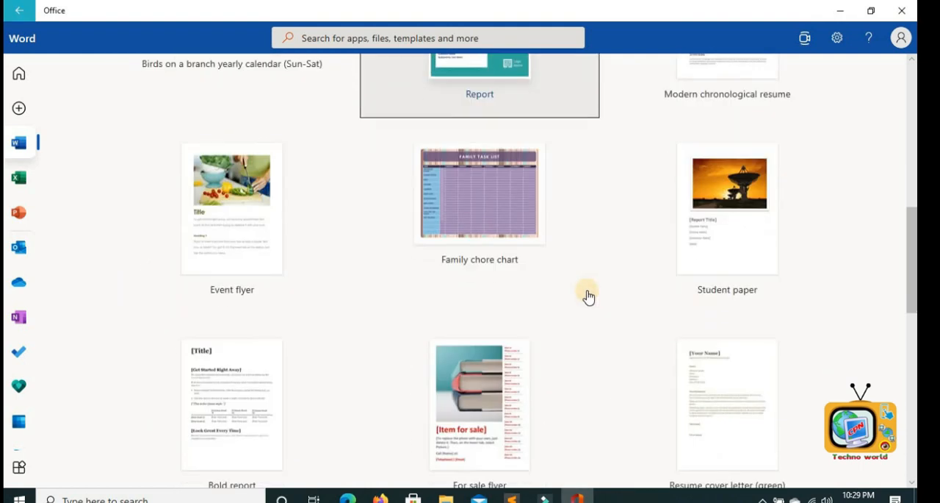
pyautogui.scroll(-2, 589, 296)
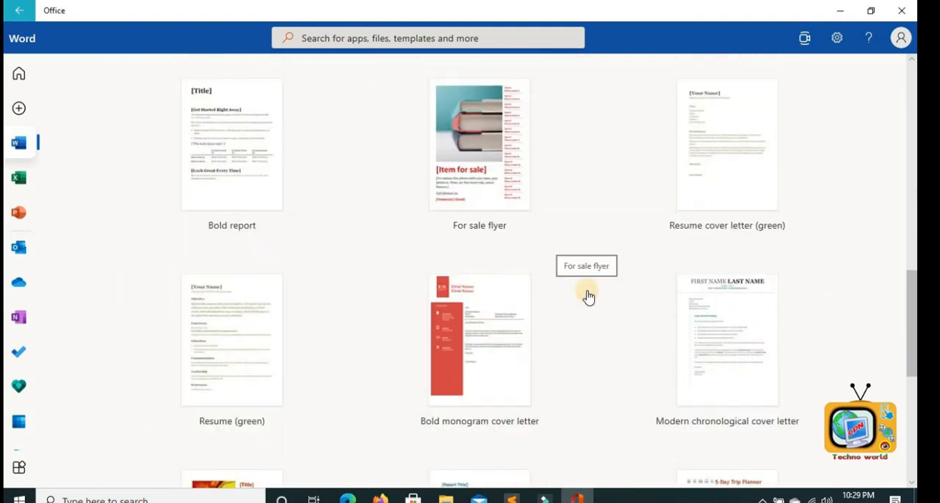
pyautogui.scroll(-5, 589, 296)
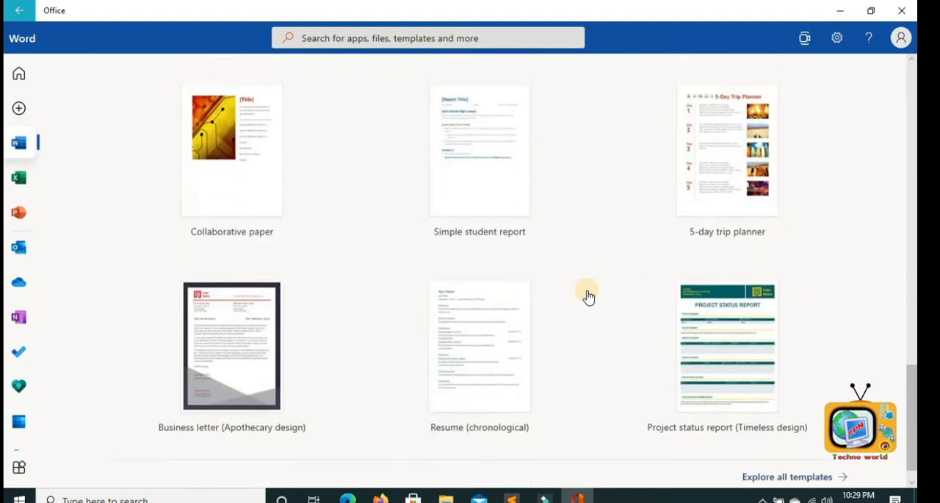
pyautogui.scroll(-1, 589, 296)
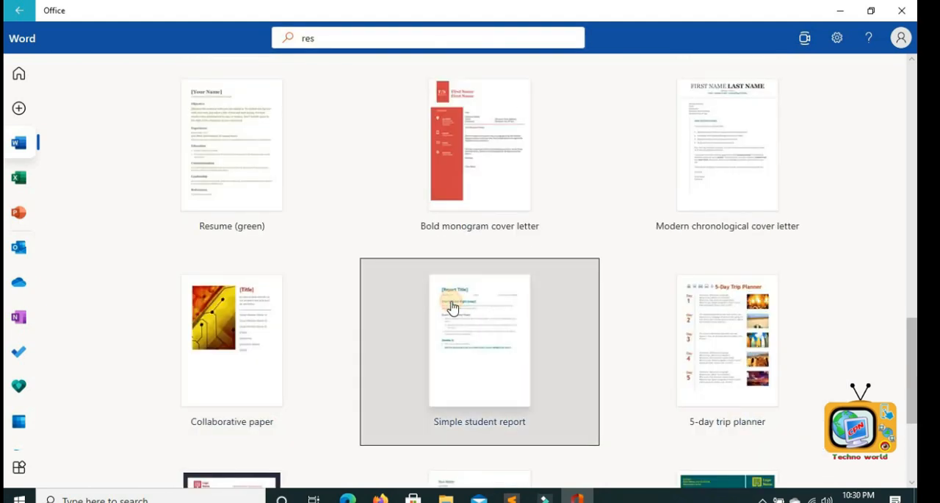
pyautogui.click(452, 307)
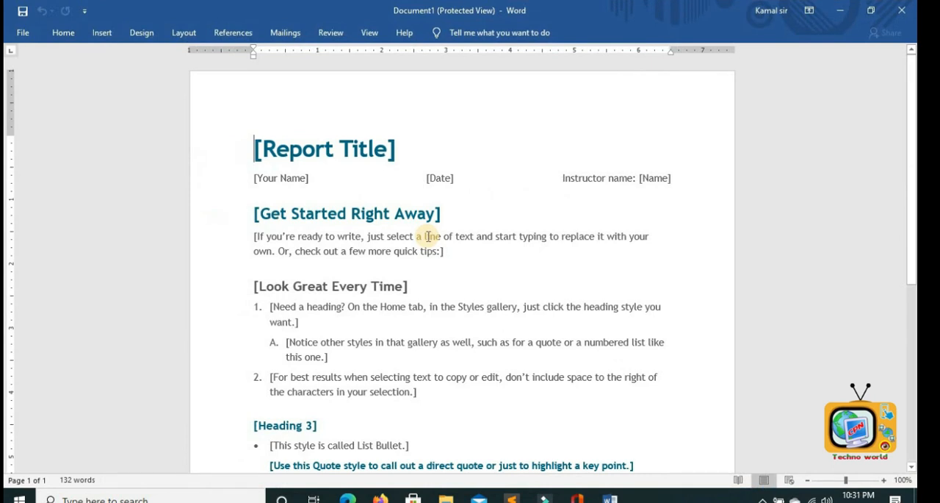
pyautogui.scroll(-5, 428, 236)
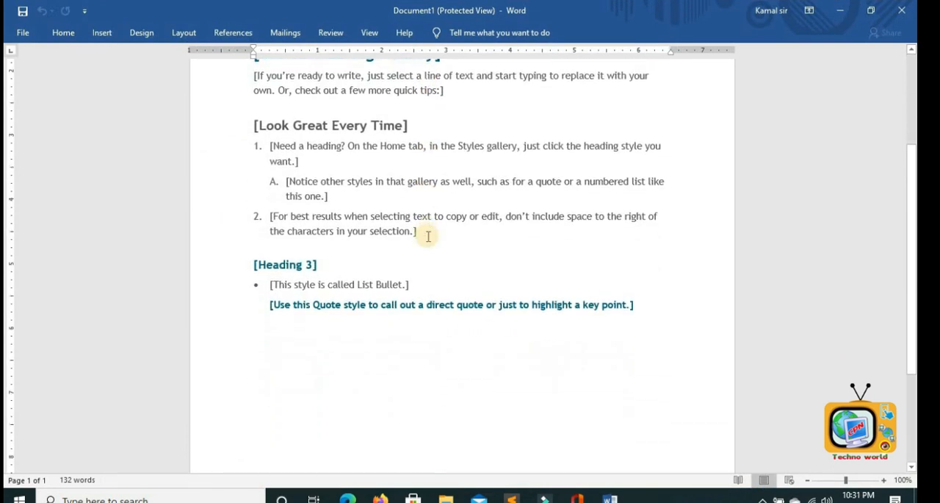
pyautogui.scroll(-4, 429, 236)
pyautogui.scroll(9, 428, 236)
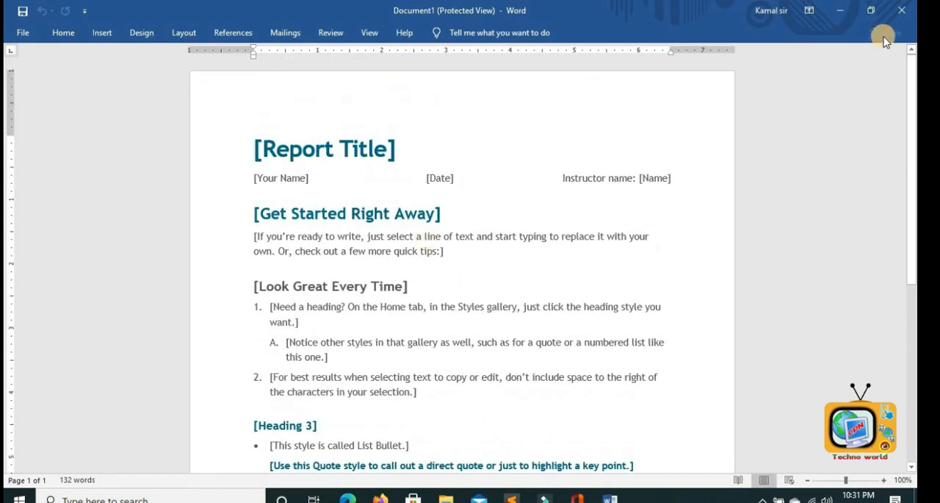
# - Close the student report and open the Project status report (Timeless design) template to review it
pyautogui.click(901, 10)
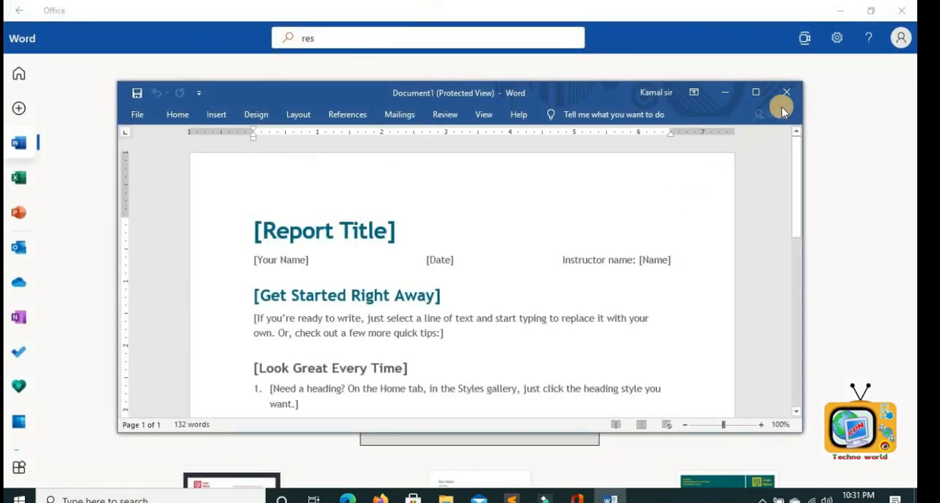
pyautogui.moveTo(796, 155); pyautogui.dragTo(816, 298)
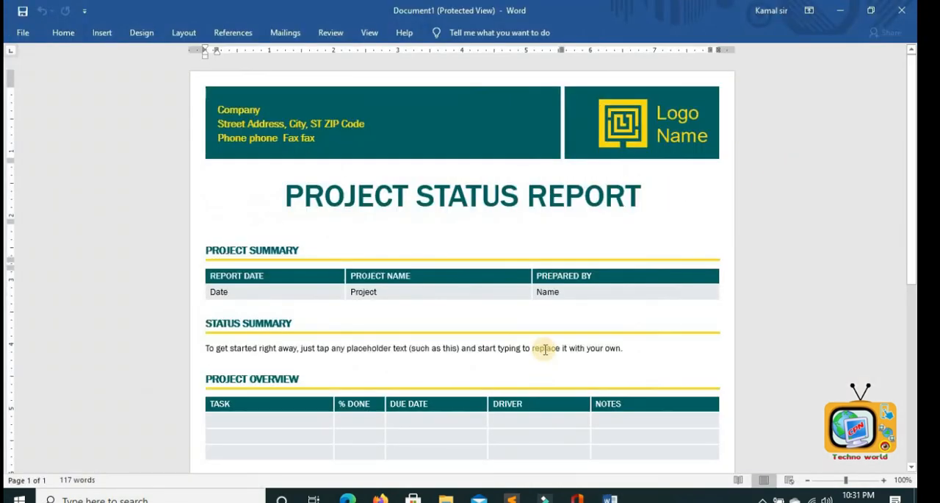
pyautogui.scroll(-8, 545, 350)
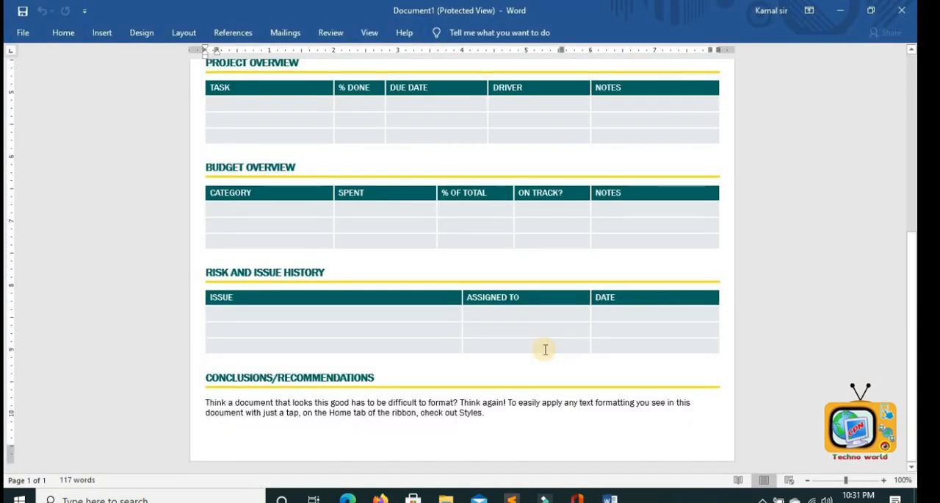
pyautogui.scroll(4, 545, 349)
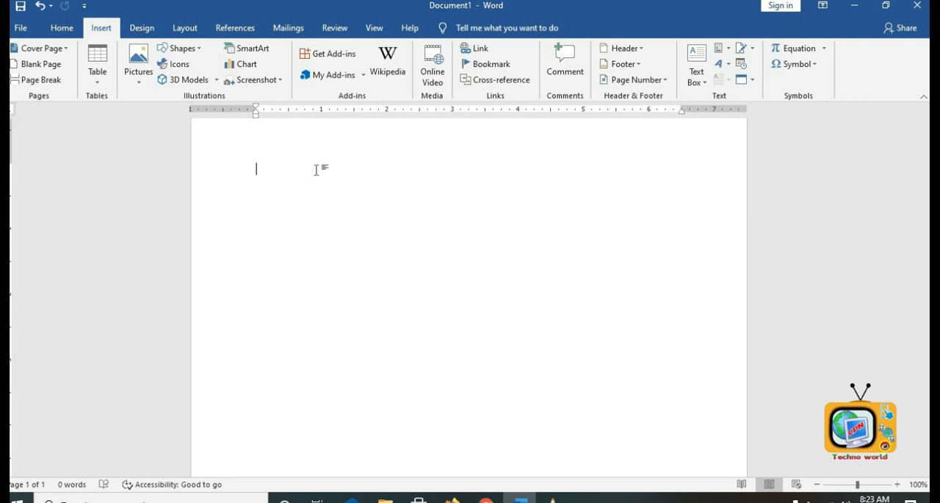
# - Insert the Facet cover page and enter BASIC COMPUTER NOTE as the document title
pyautogui.click(59, 47)
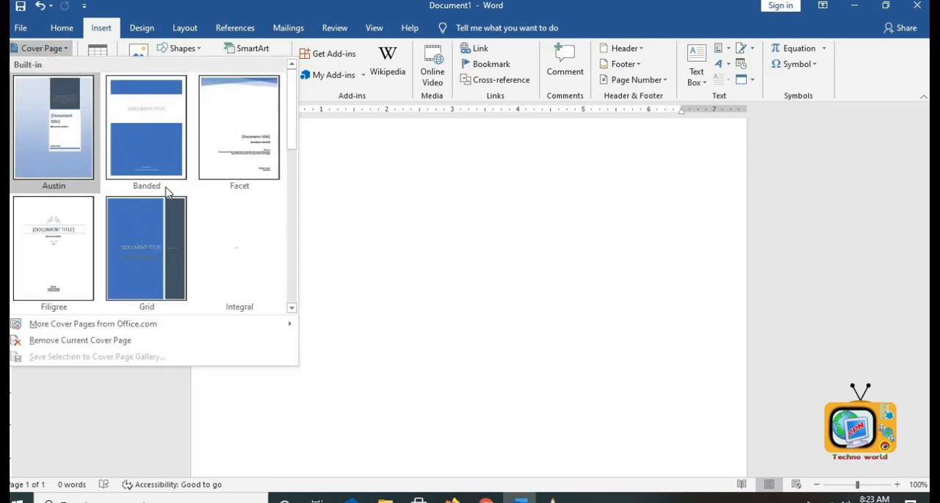
pyautogui.click(230, 128)
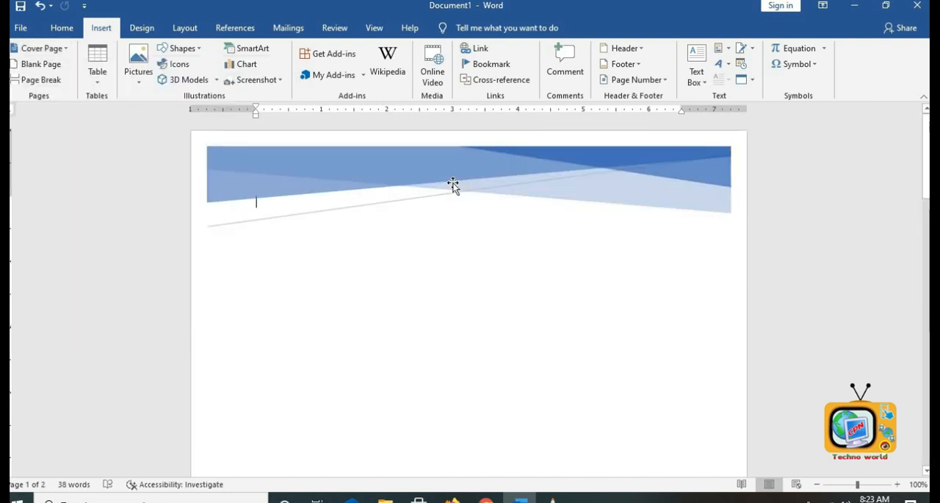
pyautogui.scroll(-3, 532, 293)
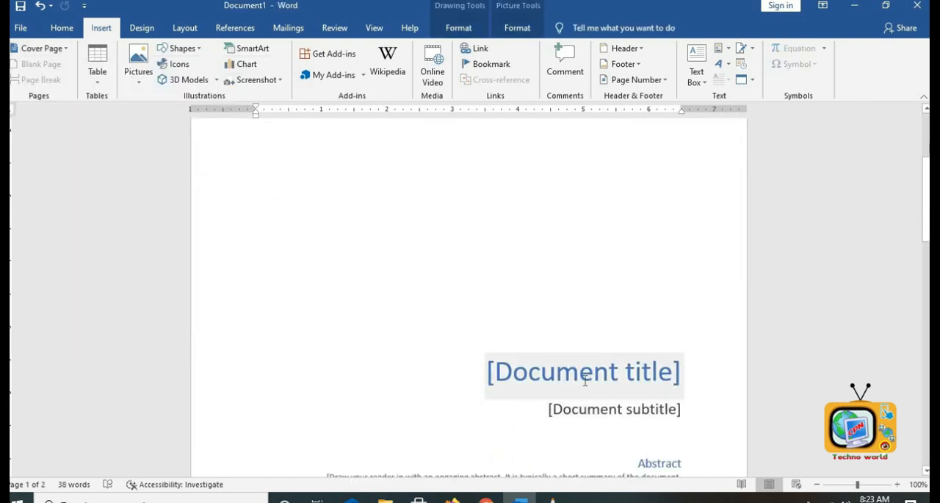
pyautogui.click(619, 349)
pyautogui.scroll(7, 577, 275)
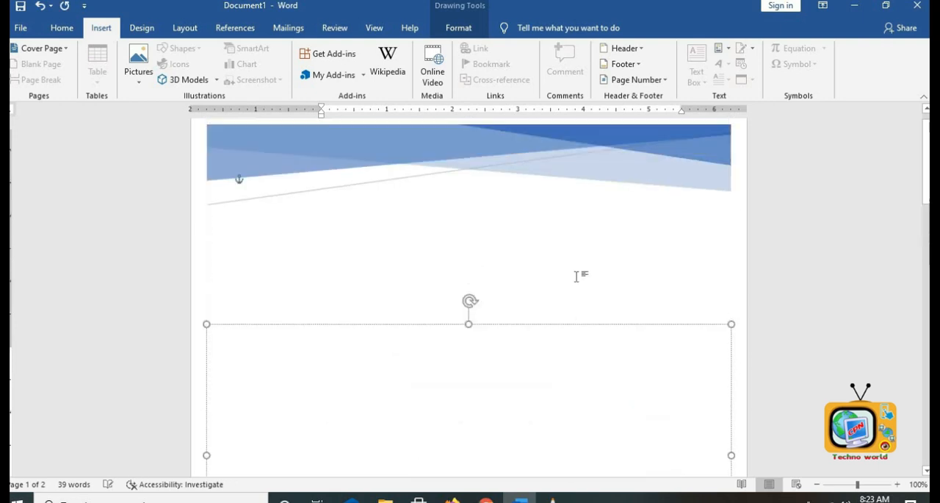
pyautogui.scroll(-6, 577, 285)
pyautogui.scroll(-15, 438, 359)
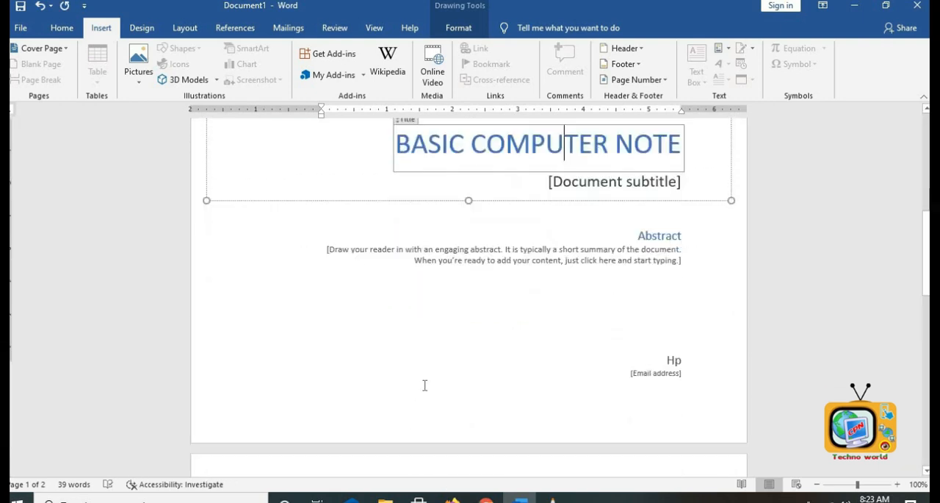
pyautogui.scroll(20, 440, 360)
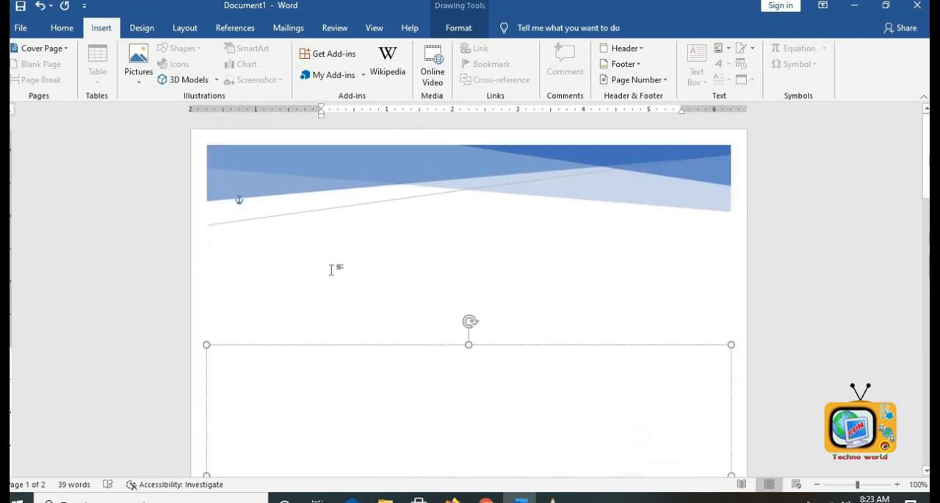
# - Replace the cover page with the Grid design and scroll through it
pyautogui.click(42, 48)
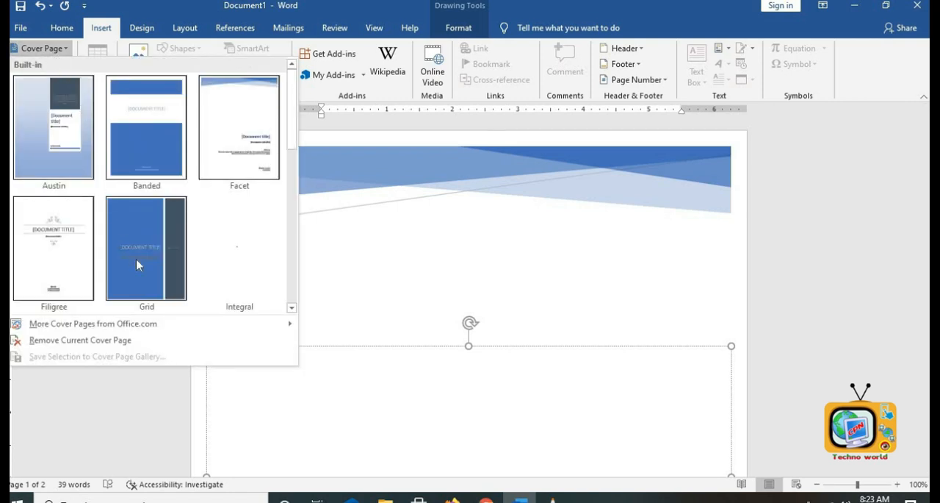
pyautogui.click(137, 262)
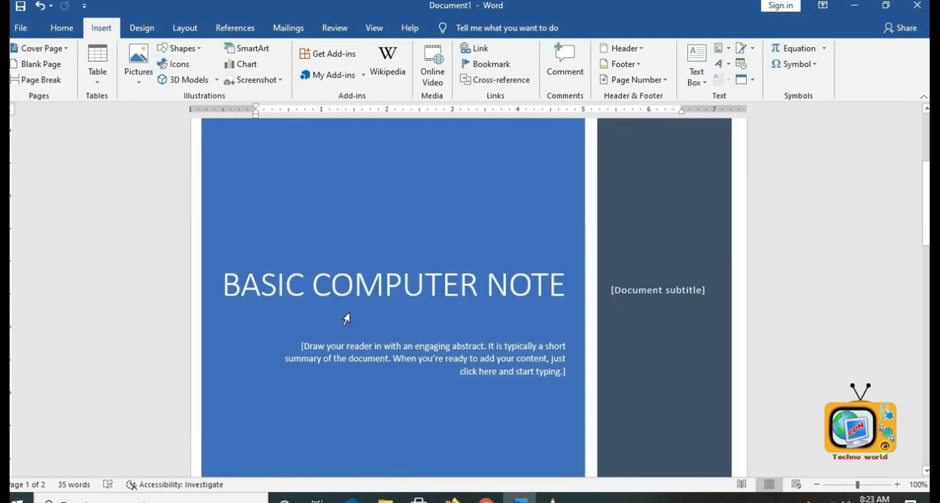
pyautogui.scroll(-5, 346, 318)
pyautogui.scroll(8, 346, 319)
pyautogui.scroll(-5, 346, 318)
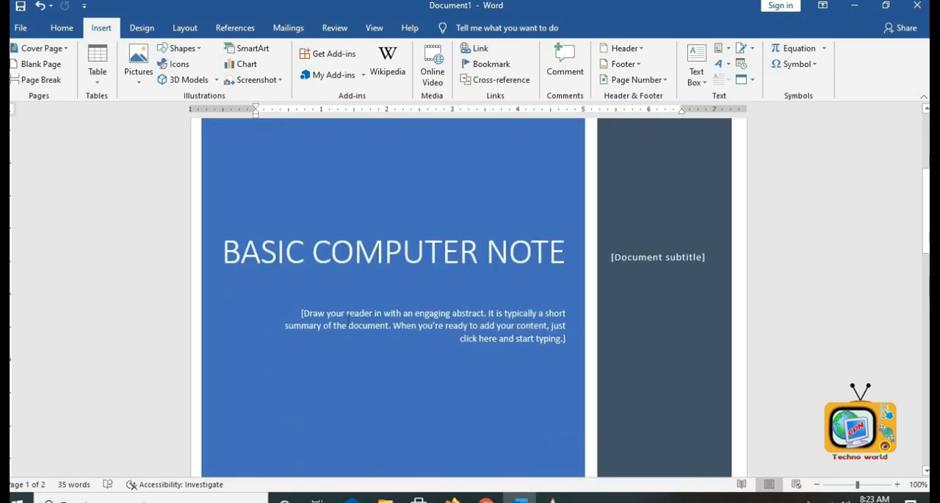
pyautogui.scroll(-5, 344, 330)
pyautogui.scroll(8, 344, 330)
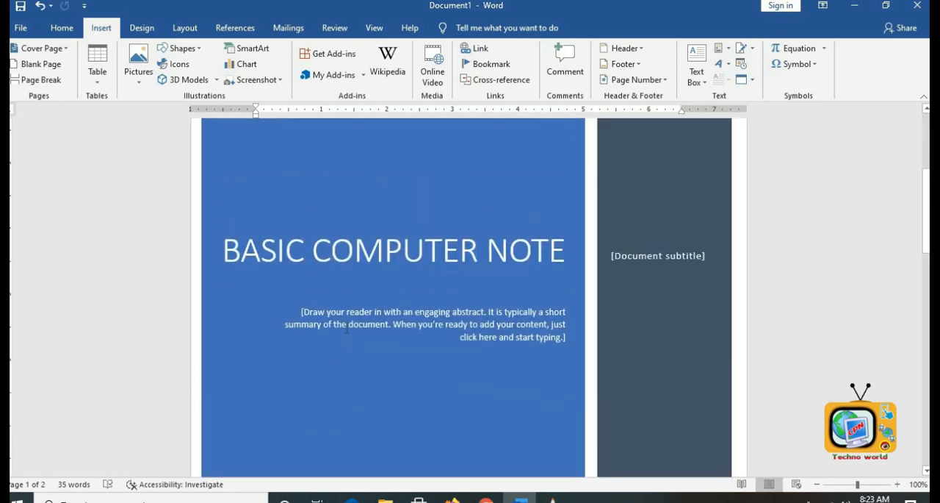
# - Replace the cover page with the built-in design featuring a photo and scroll through it
pyautogui.click(42, 47)
pyautogui.click(221, 257)
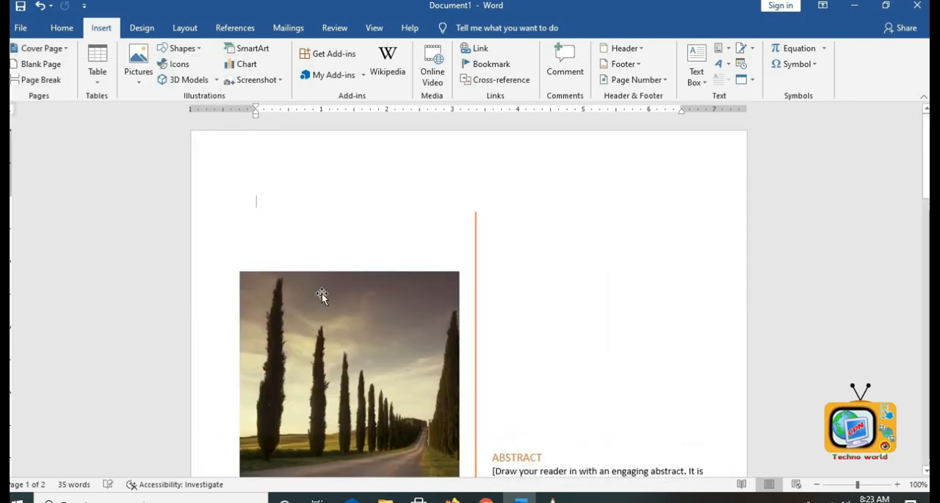
pyautogui.scroll(-2, 411, 304)
pyautogui.scroll(4, 410, 304)
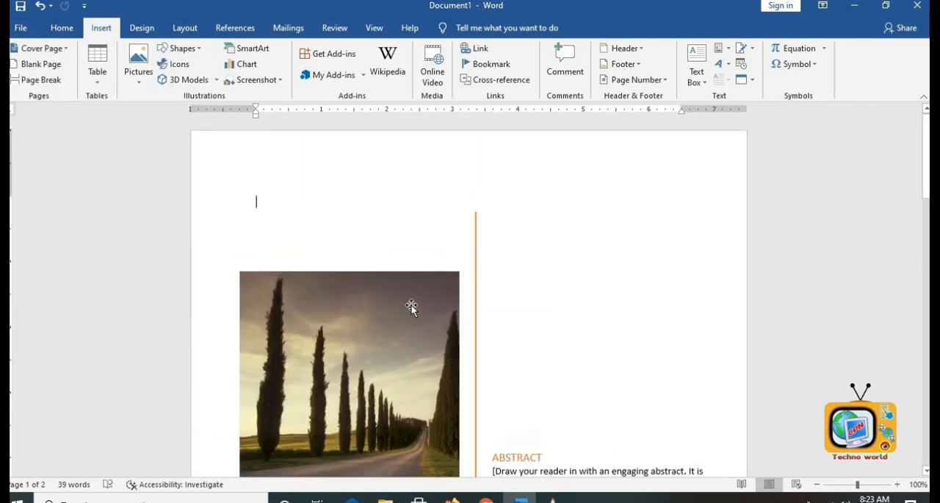
pyautogui.scroll(-6, 411, 305)
pyautogui.scroll(3, 401, 258)
pyautogui.scroll(3, 401, 258)
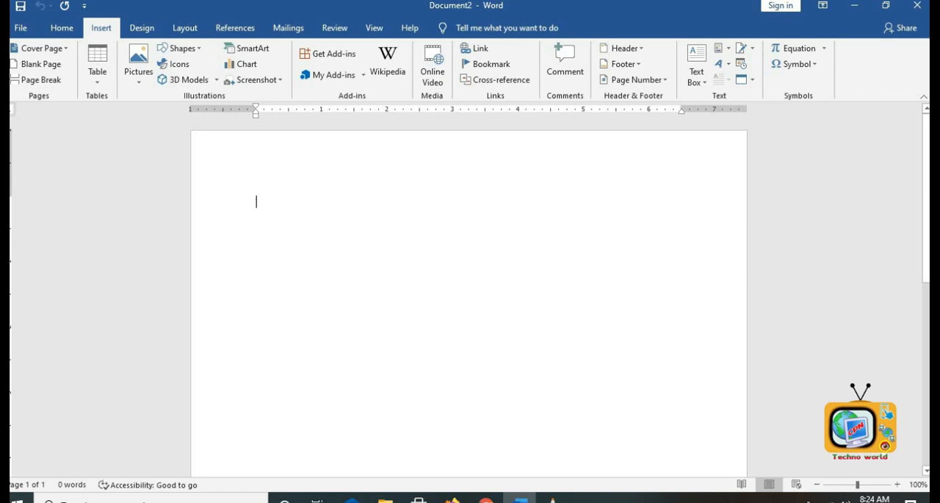
# - Generate sample paragraphs in the new blank document with the =rand(20) formula
pyautogui.write('=rand(20')
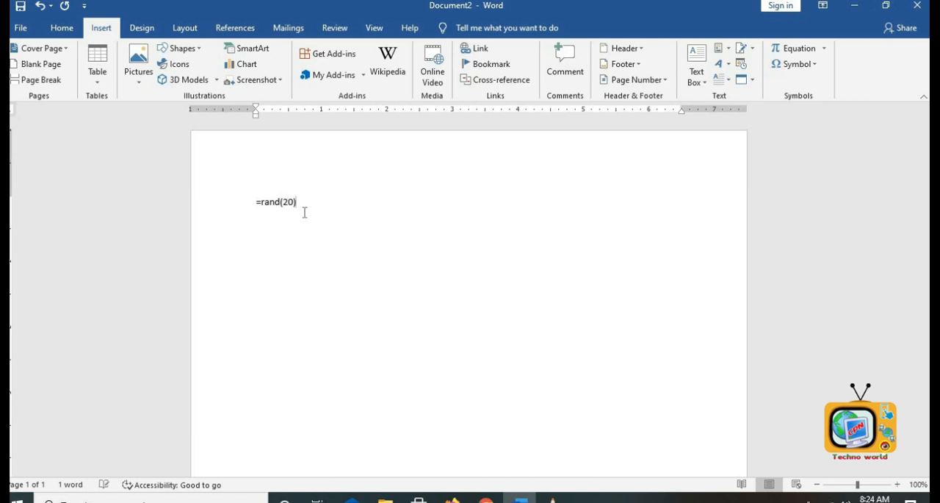
pyautogui.press('Return')
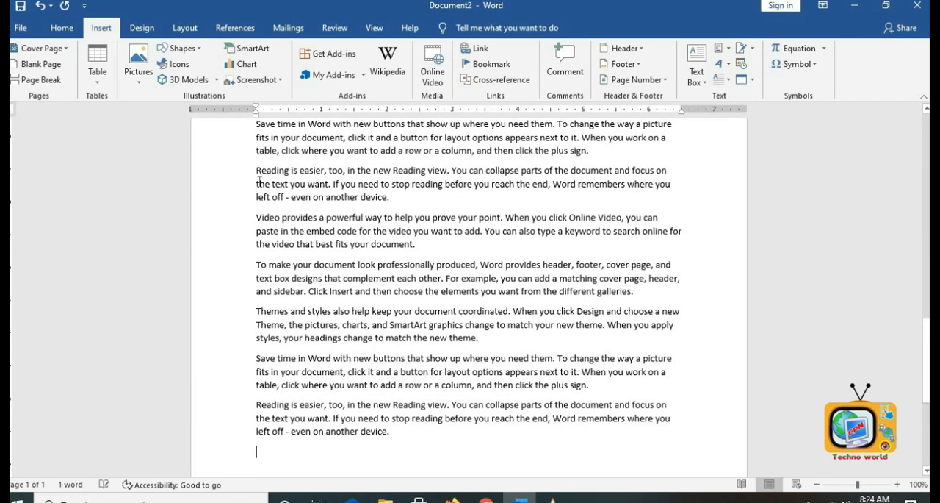
# - Insert a blank page after the paragraph ending "another device.", scroll through it, then undo the insertion
pyautogui.scroll(10, 351, 257)
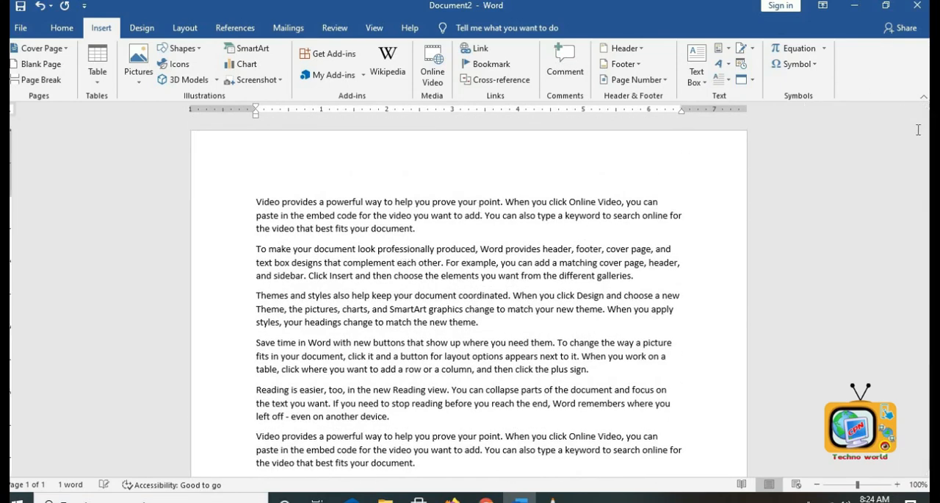
pyautogui.moveTo(927, 157); pyautogui.dragTo(927, 214)
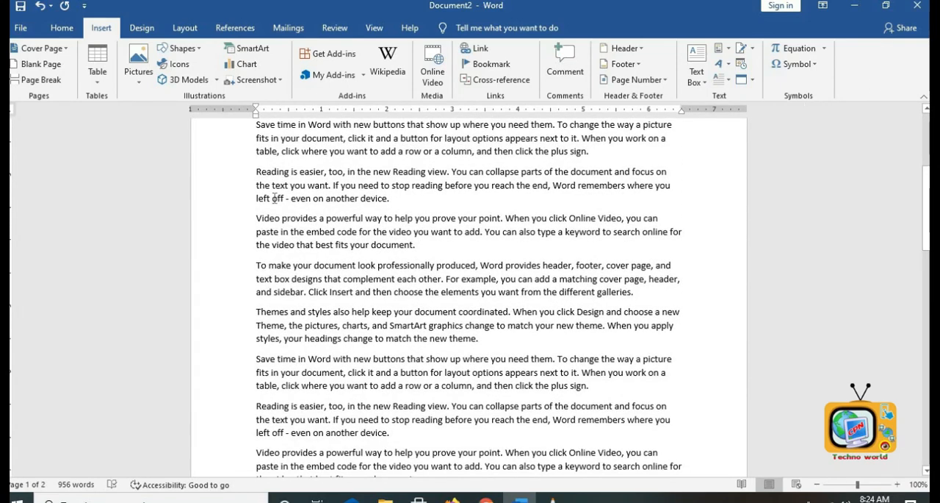
pyautogui.scroll(-5, 399, 211)
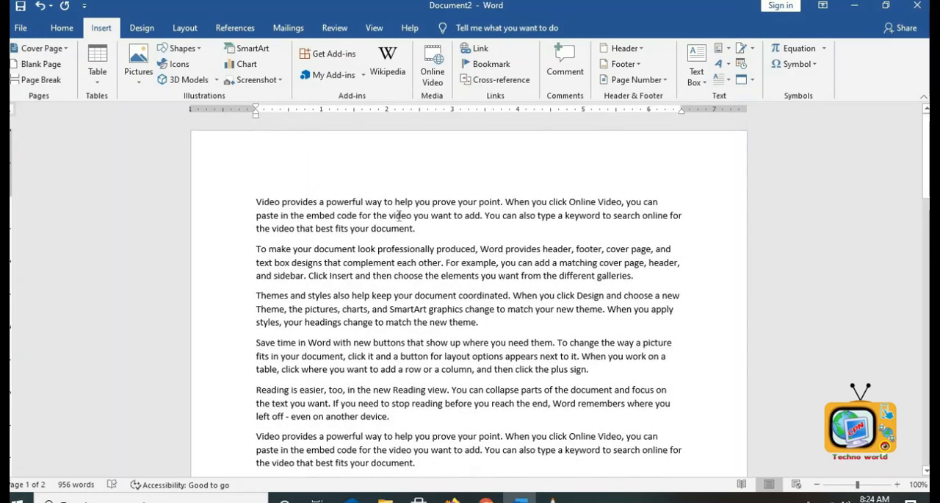
pyautogui.click(404, 255)
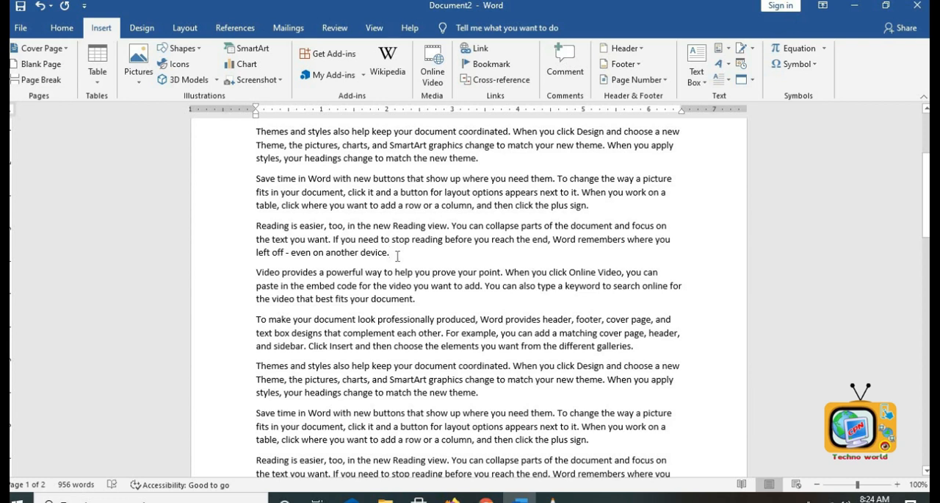
pyautogui.click(29, 63)
pyautogui.scroll(2, 425, 212)
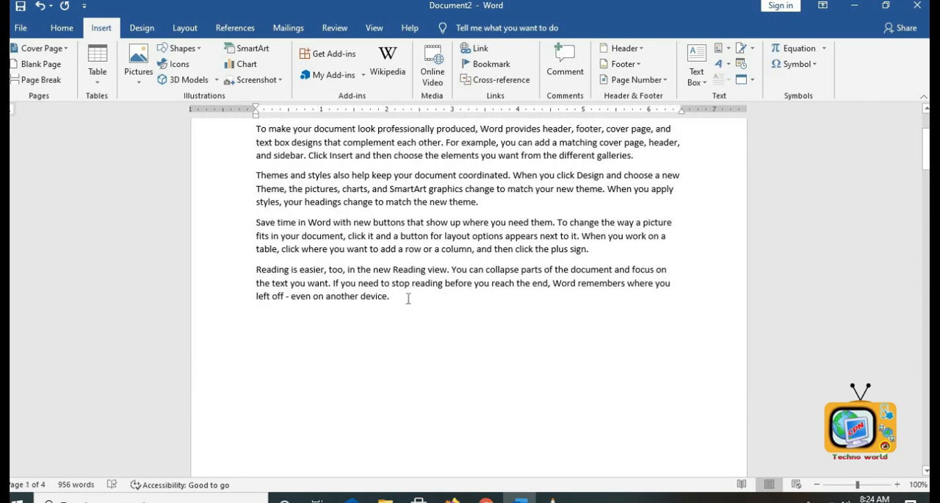
pyautogui.scroll(2, 411, 302)
pyautogui.scroll(-8, 409, 326)
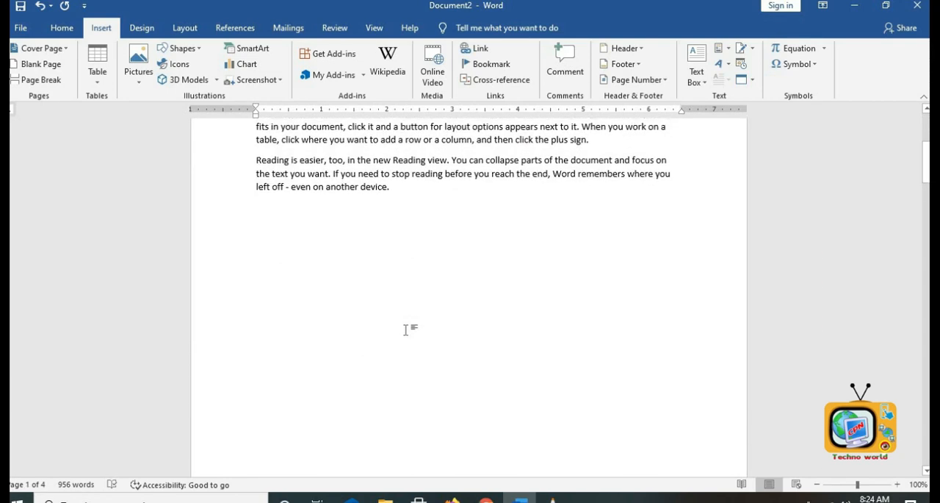
pyautogui.scroll(-20, 407, 330)
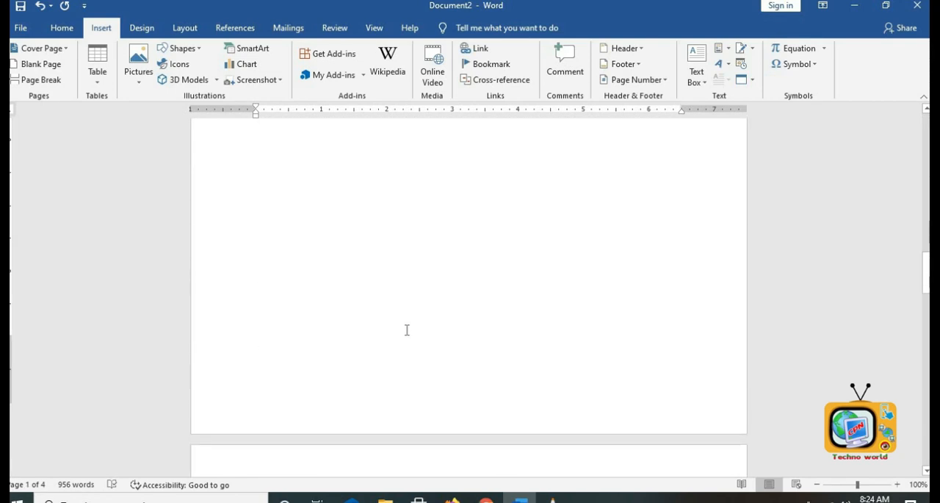
pyautogui.scroll(-1, 397, 323)
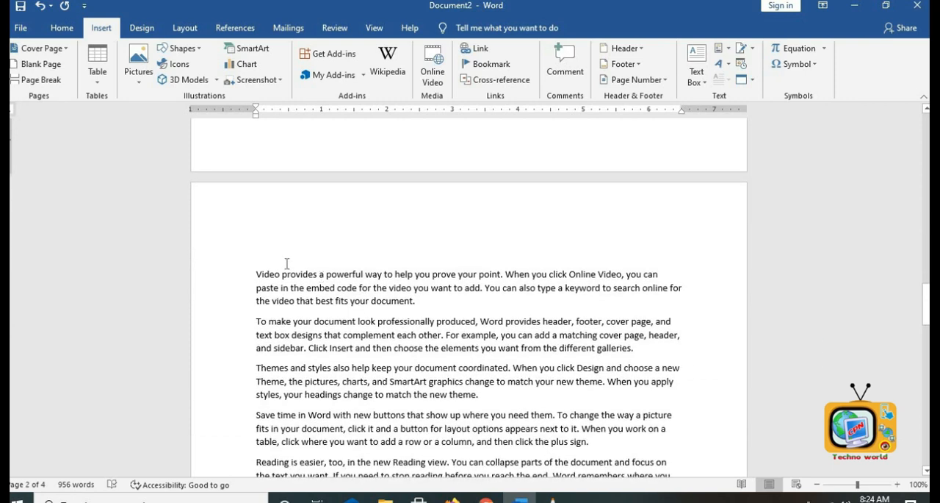
pyautogui.scroll(5, 287, 263)
pyautogui.scroll(2, 398, 336)
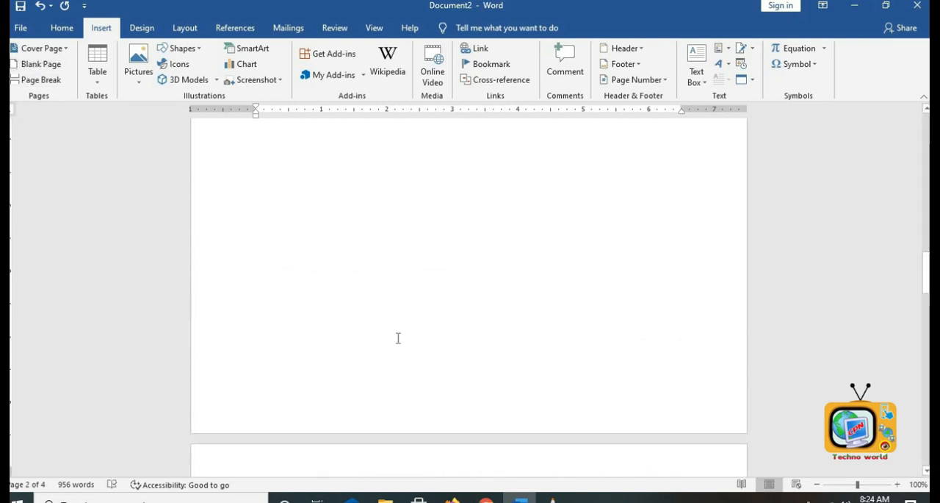
pyautogui.hotkey('ctrl', 'z')
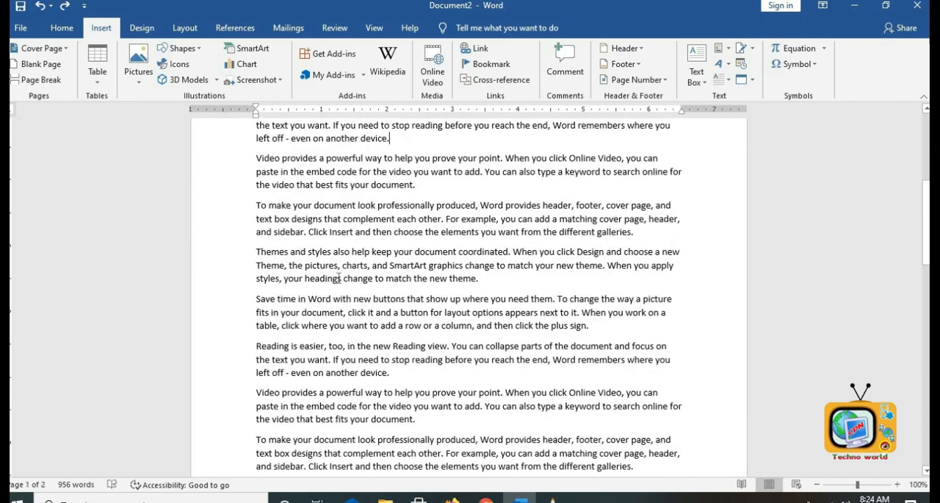
# - Insert a page break after the paragraph ending "another device." and scroll to check it
pyautogui.scroll(-3, 460, 322)
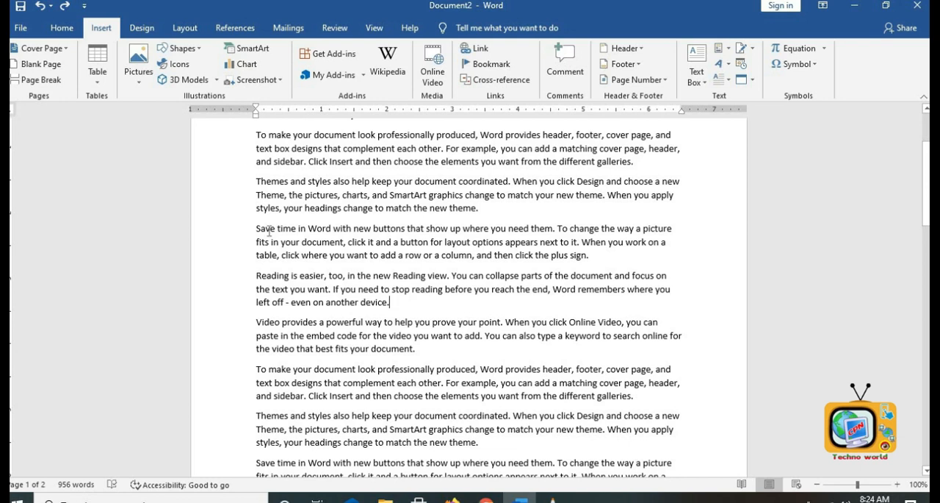
pyautogui.click(38, 80)
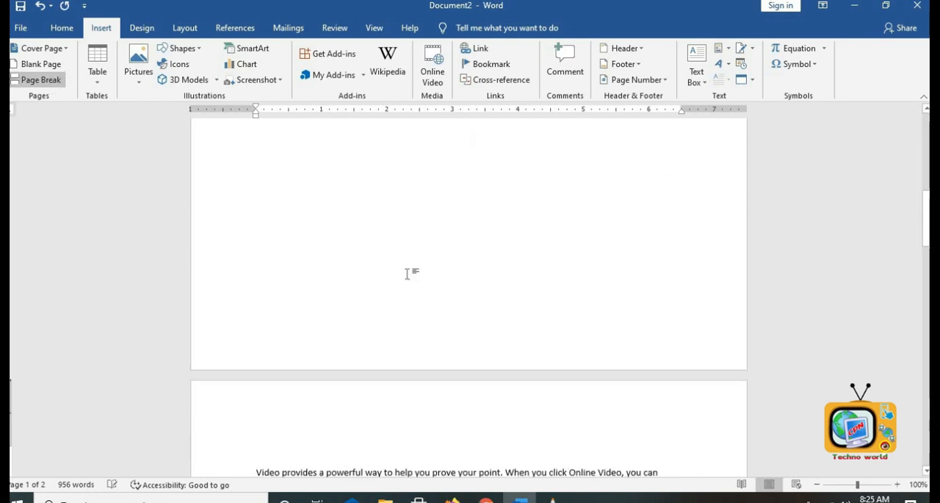
pyautogui.scroll(8, 489, 295)
pyautogui.scroll(-12, 492, 302)
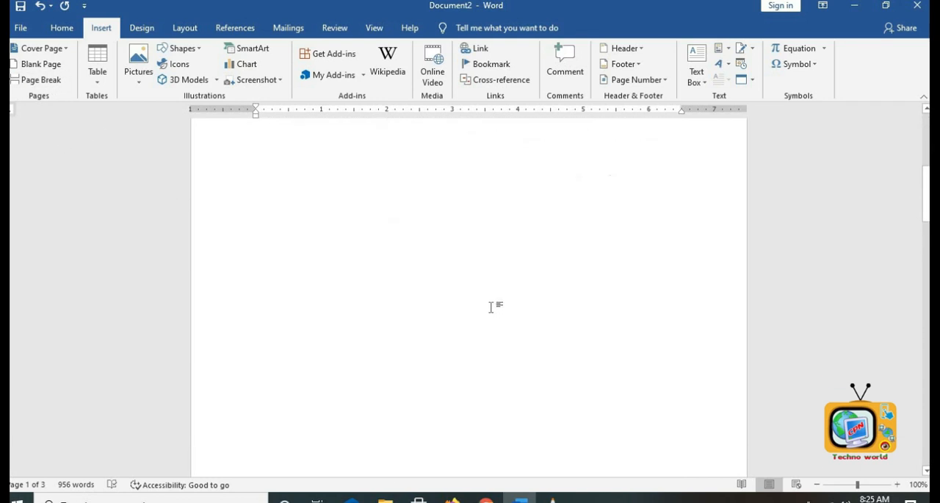
pyautogui.scroll(-1, 490, 367)
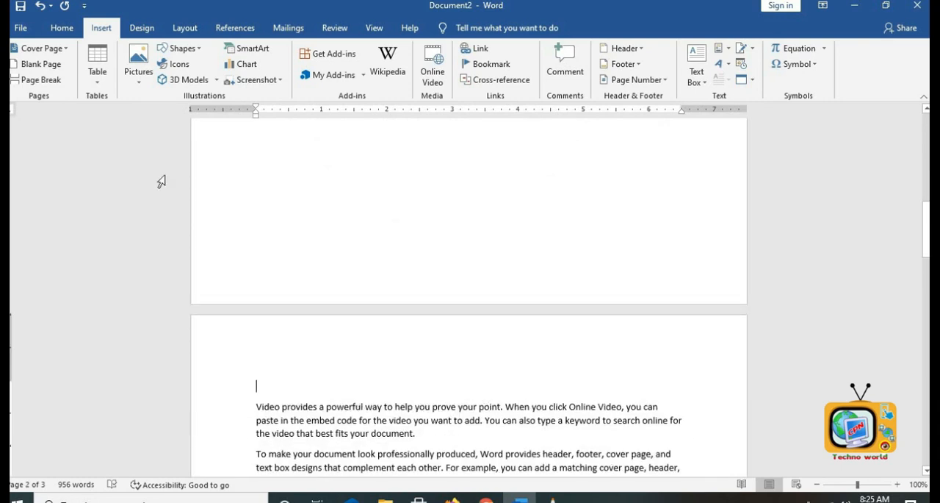
# - Insert another page break at the start of the following page's text
pyautogui.click(38, 80)
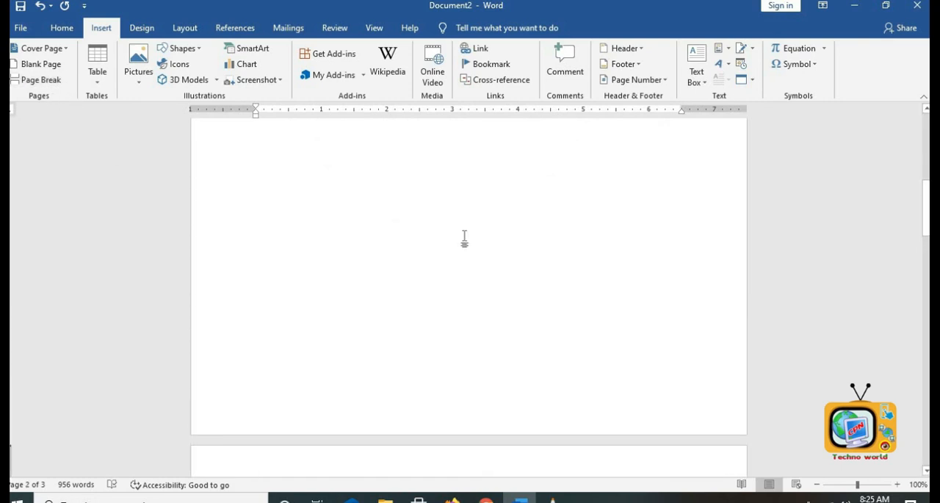
pyautogui.scroll(-5, 449, 351)
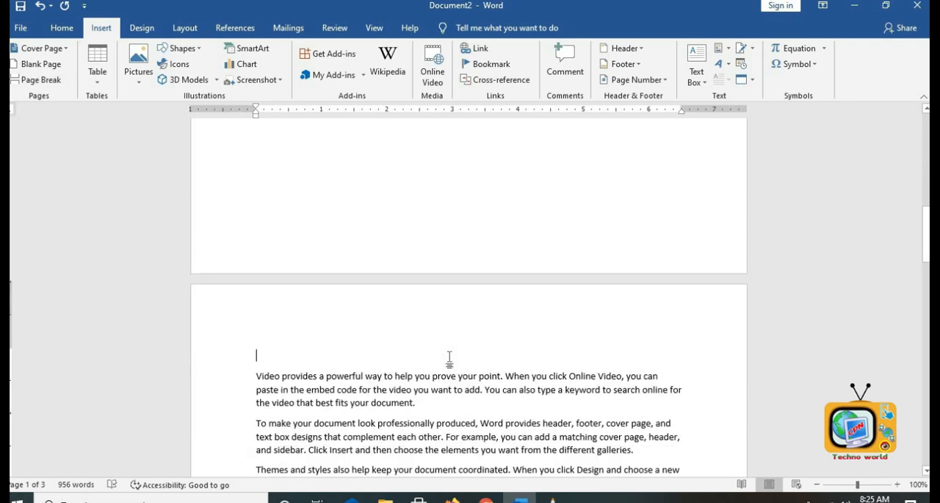
pyautogui.scroll(-8, 450, 357)
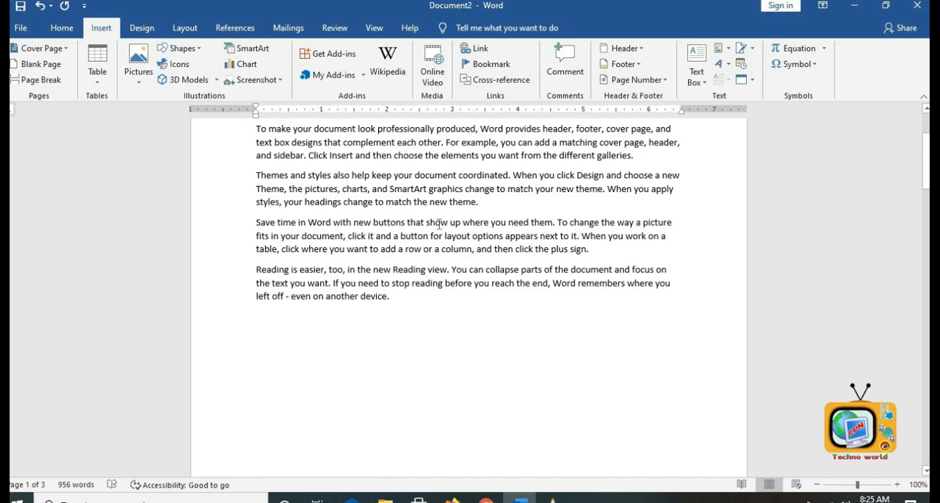
# - Select all the text in the document and delete it
pyautogui.click(413, 282)
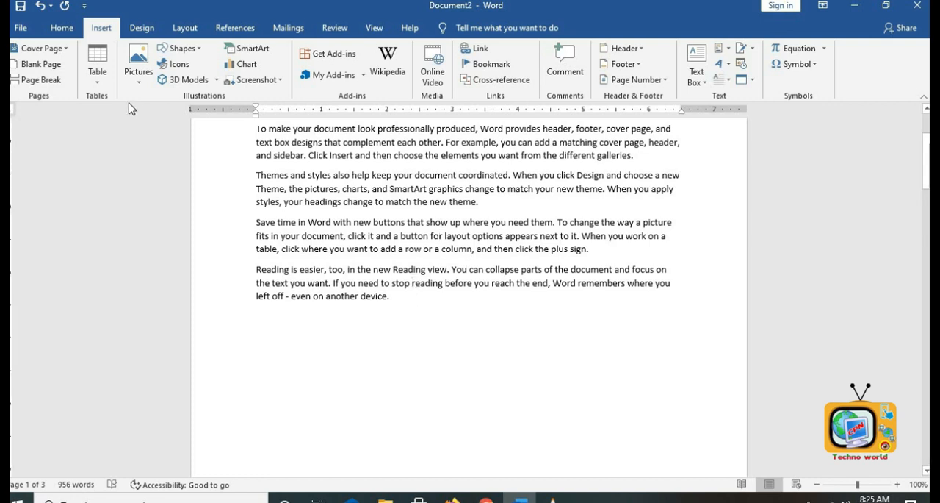
pyautogui.scroll(3, 470, 325)
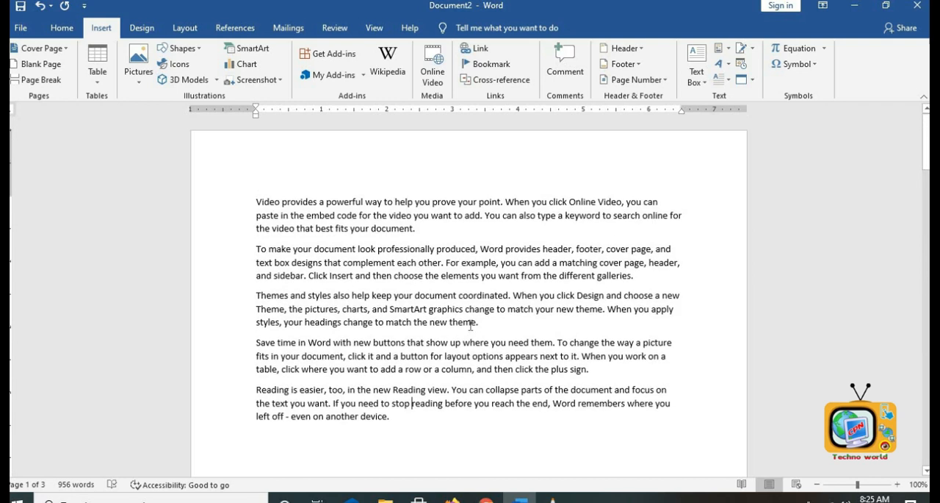
pyautogui.hotkey('ctrl', 'a')
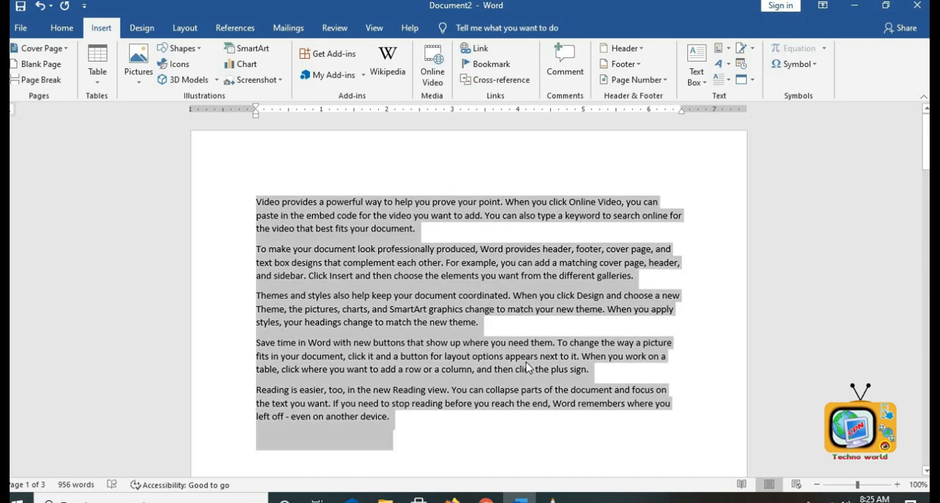
pyautogui.press('Delete')
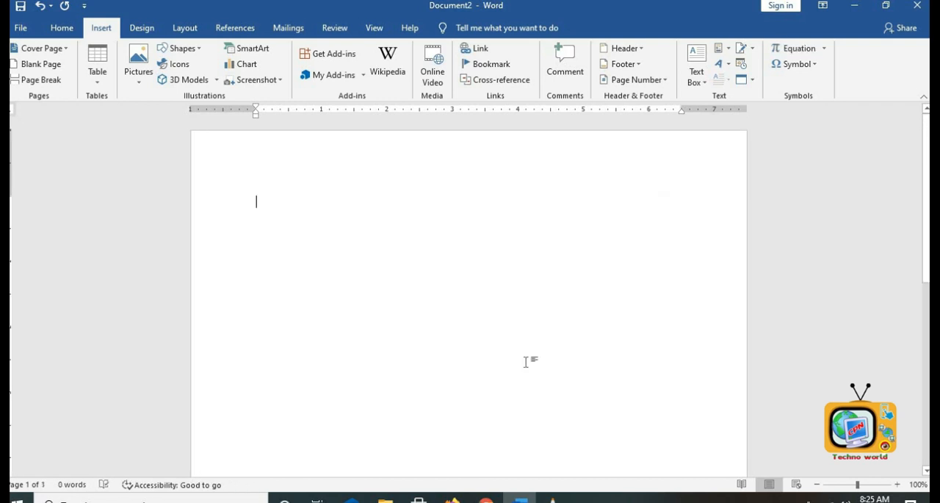
# - Insert an 8-column, 4-row table from the table grid
pyautogui.click(99, 87)
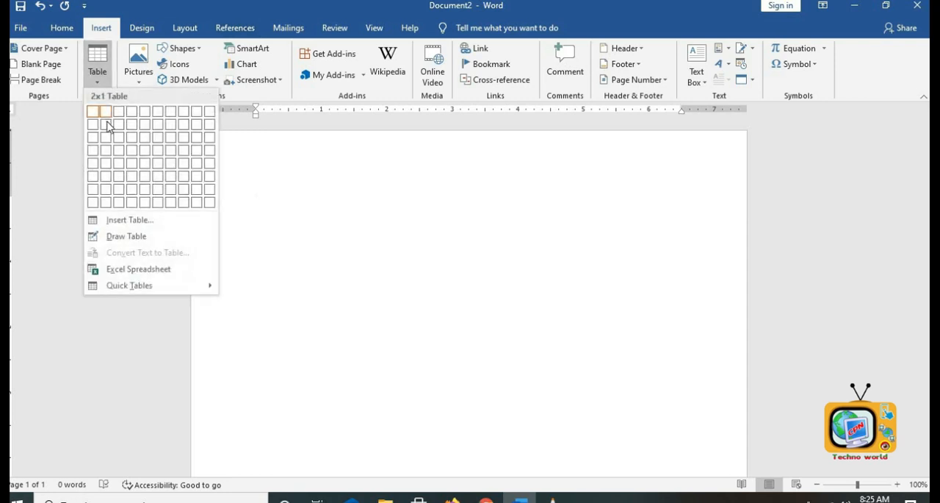
pyautogui.click(181, 157)
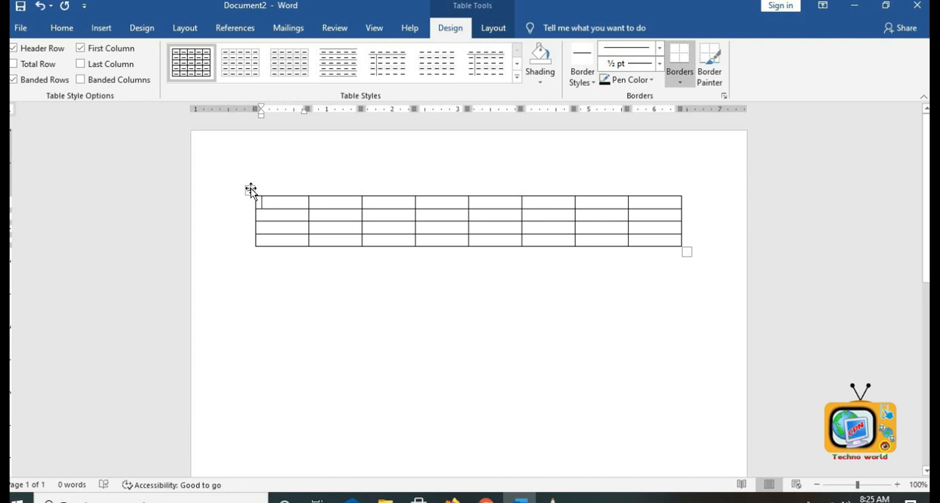
# - Move the table slightly left and enlarge it from its corner handle
pyautogui.moveTo(244, 228); pyautogui.dragTo(226, 189)
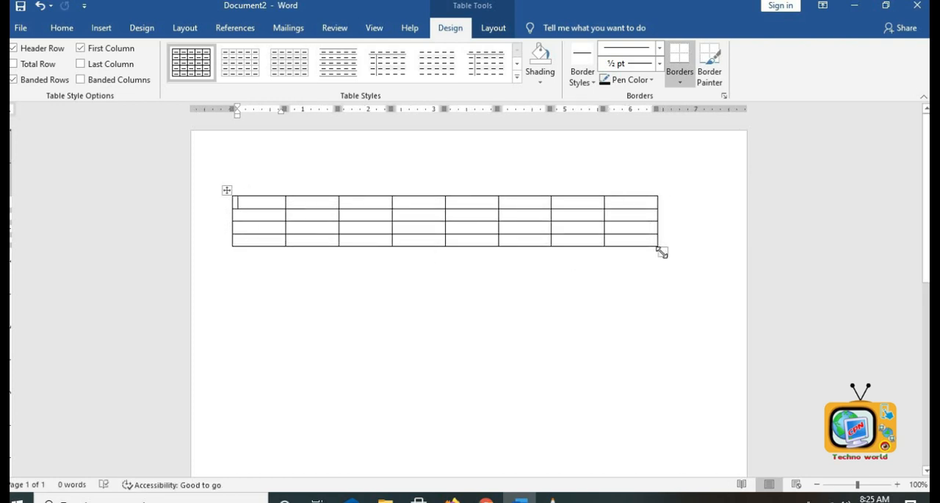
pyautogui.moveTo(661, 252); pyautogui.dragTo(711, 348)
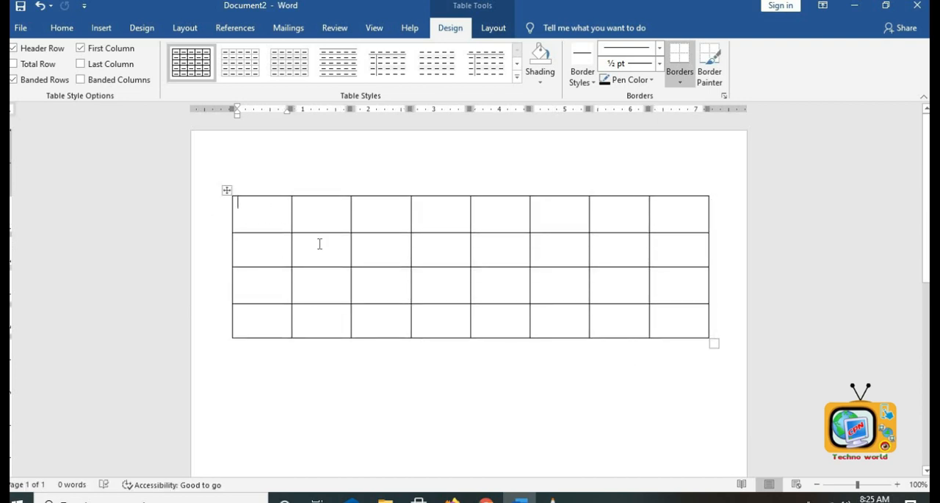
# - Add three more rows to the table by moving past its last cell
pyautogui.press('Tab')
pyautogui.press('Tab')
pyautogui.press('Tab')
pyautogui.press('Tab')
pyautogui.press('Tab')
pyautogui.press('Tab')
pyautogui.press('Tab')
pyautogui.press('Tab')
pyautogui.press('Tab')
pyautogui.click(284, 343)
pyautogui.press('Tab')
pyautogui.press('Tab')
pyautogui.press('Tab')
pyautogui.press('Tab')
pyautogui.press('Tab')
pyautogui.press('Tab')
pyautogui.press('Tab')
pyautogui.press('Tab')
pyautogui.press('Tab')
pyautogui.press('Tab')
pyautogui.press('Tab')
pyautogui.press('Tab')
pyautogui.press('Tab')
pyautogui.press('Tab')
pyautogui.press('Tab')
pyautogui.press('Tab')
pyautogui.press('Tab')
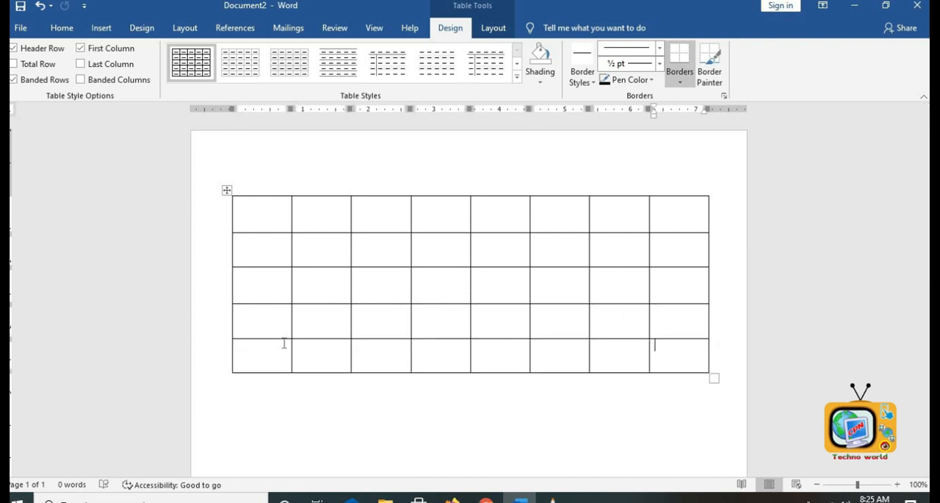
pyautogui.press('Tab')
pyautogui.press('Tab')
pyautogui.press('Tab')
pyautogui.press('Tab')
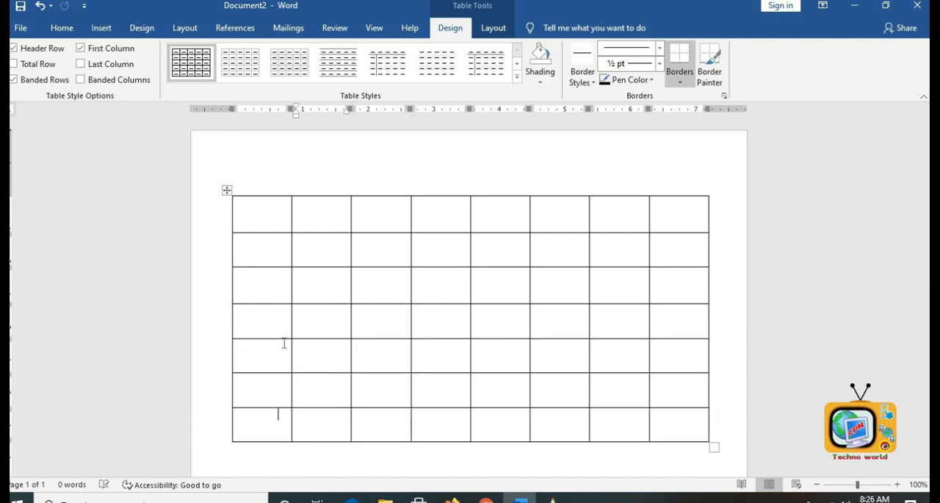
# - Narrow the first and third columns, widen the second, and shrink the table's height
pyautogui.click(279, 228)
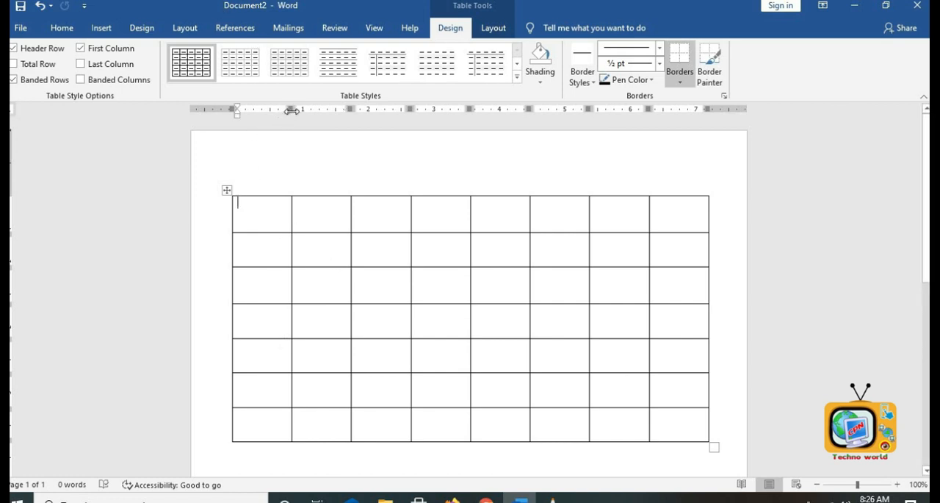
pyautogui.moveTo(291, 108)
pyautogui.mouseDown()
pyautogui.moveTo(359, 111)
pyautogui.moveTo(307, 112)
pyautogui.moveTo(332, 110)
pyautogui.mouseUp()
pyautogui.moveTo(299, 108); pyautogui.dragTo(276, 109)
pyautogui.moveTo(338, 108); pyautogui.dragTo(357, 109)
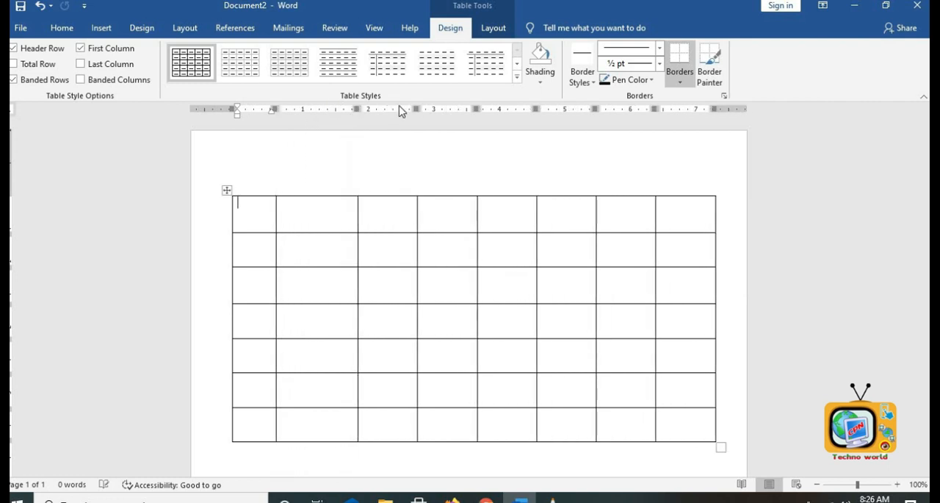
pyautogui.moveTo(416, 108)
pyautogui.mouseDown()
pyautogui.moveTo(453, 108)
pyautogui.moveTo(387, 108)
pyautogui.mouseUp()
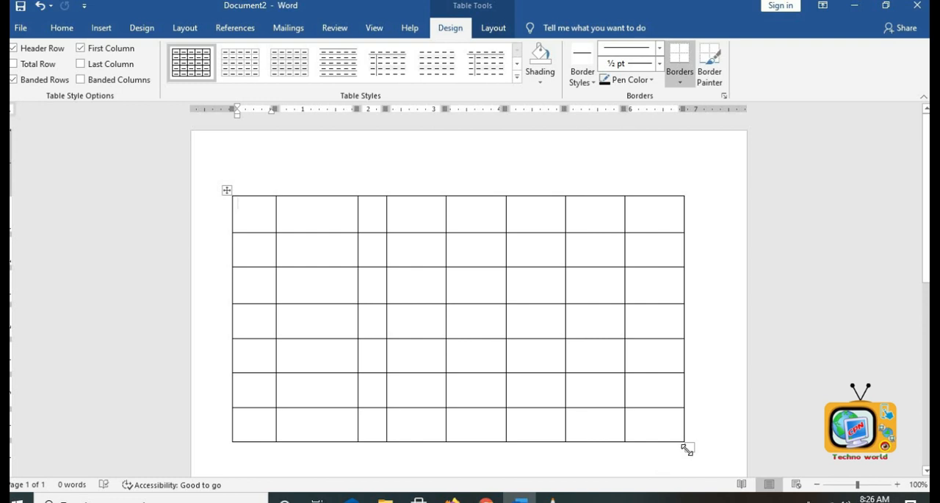
pyautogui.moveTo(687, 448); pyautogui.dragTo(665, 330)
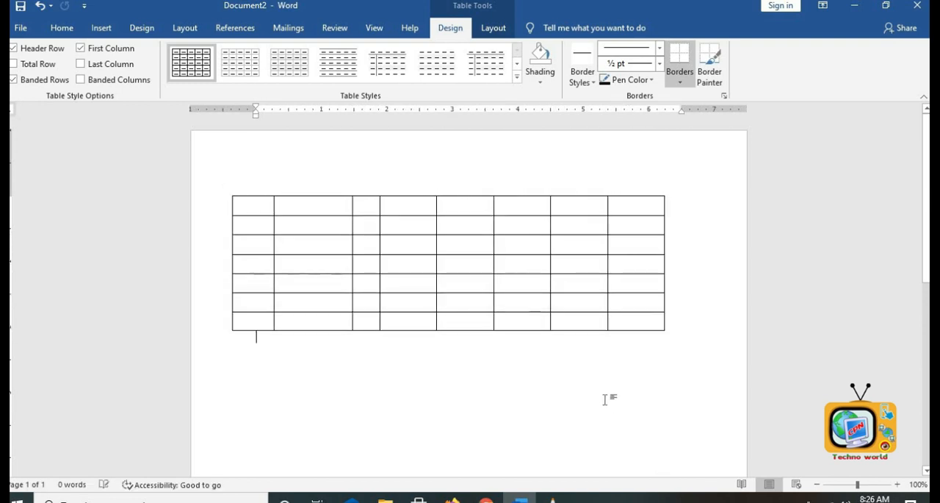
# - Number the first-row cells 1 through 8
pyautogui.click(258, 205)
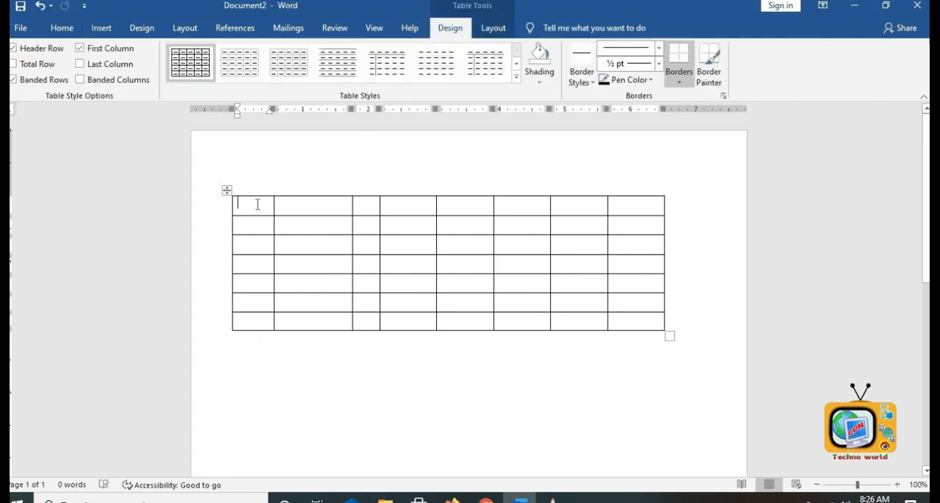
pyautogui.write('1')
pyautogui.press('Tab')
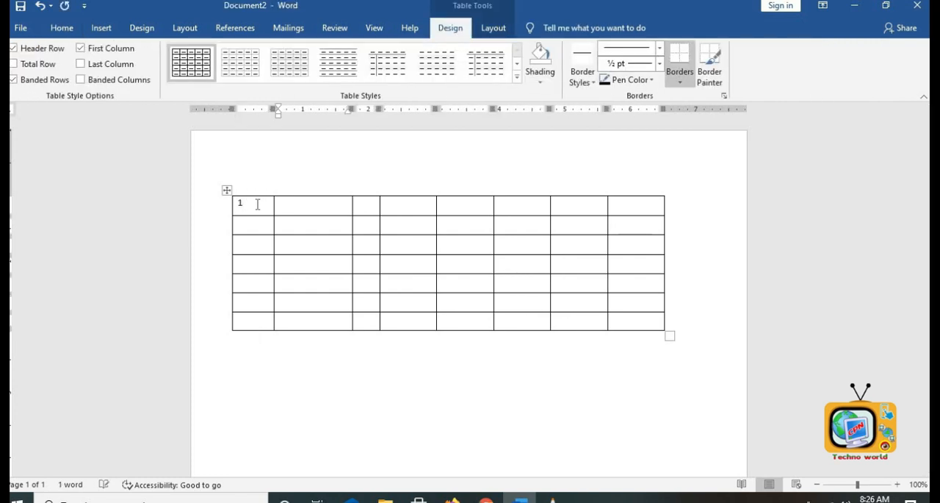
pyautogui.write('2')
pyautogui.press('Tab')
pyautogui.press('Tab')
pyautogui.write('4')
pyautogui.press('Tab')
pyautogui.write('5')
pyautogui.press('Tab')
pyautogui.write('6')
pyautogui.press('Tab')
pyautogui.write('7')
pyautogui.press('Tab')
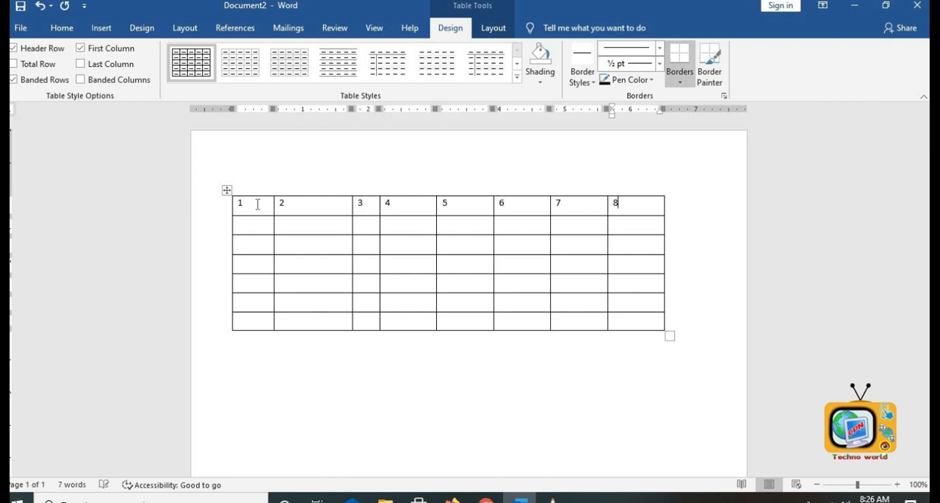
# - Insert a column to the right of the last column and enter 9 in its first cell
pyautogui.click(634, 195)
pyautogui.rightClick(637, 201)
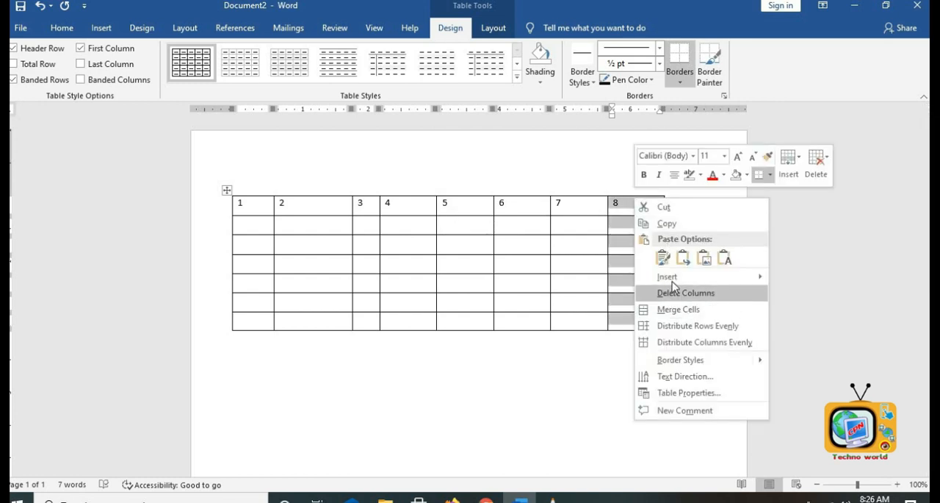
pyautogui.moveTo(670, 279)
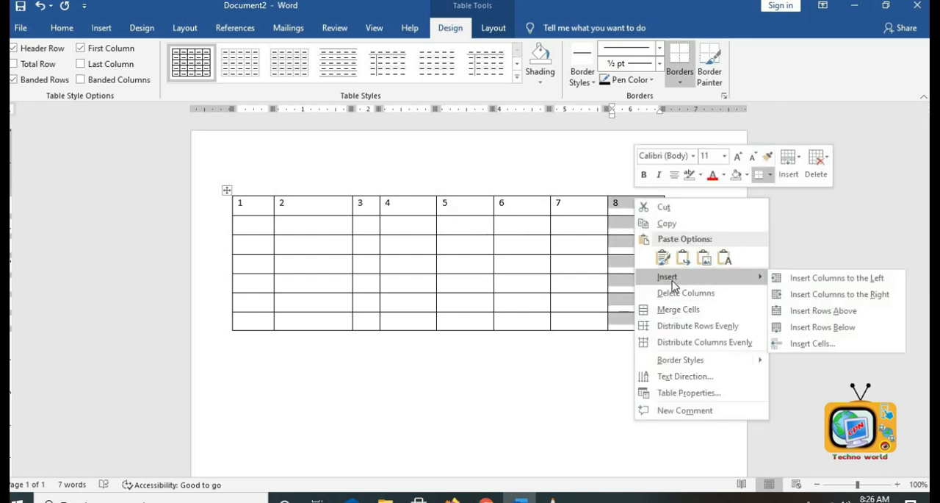
pyautogui.click(842, 295)
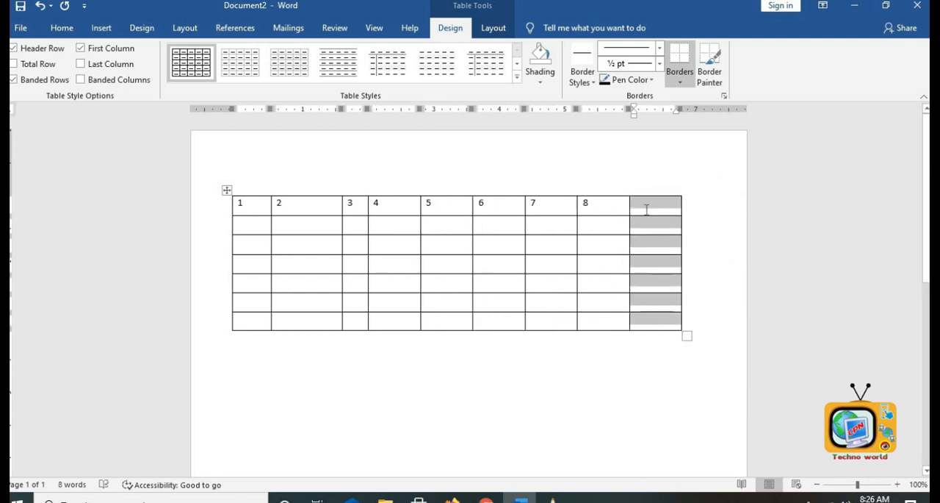
pyautogui.click(646, 211)
pyautogui.write('9')
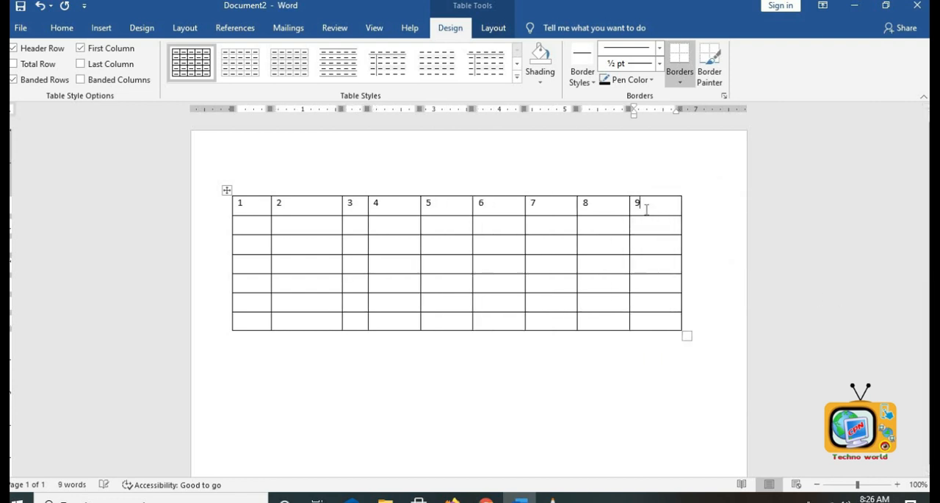
# - Insert another column at the right end, enter 10 in its first cell, and leave the table
pyautogui.rightClick(647, 211)
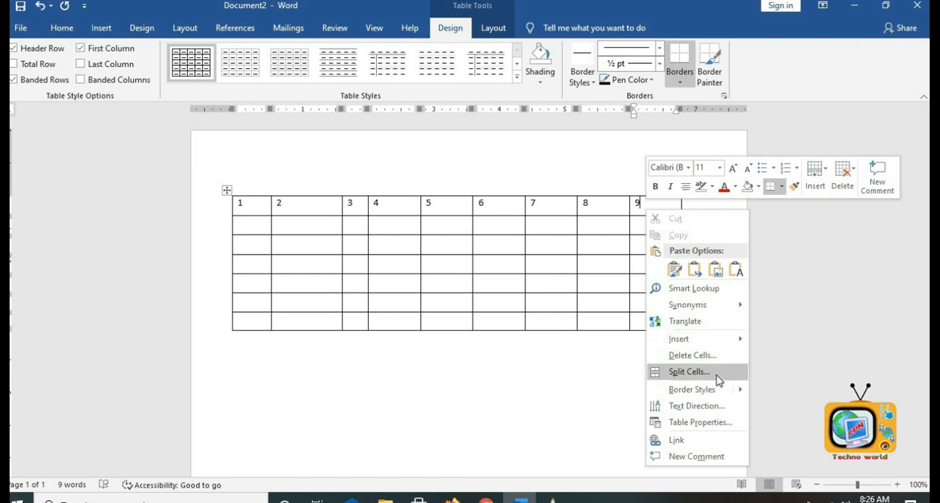
pyautogui.moveTo(699, 342)
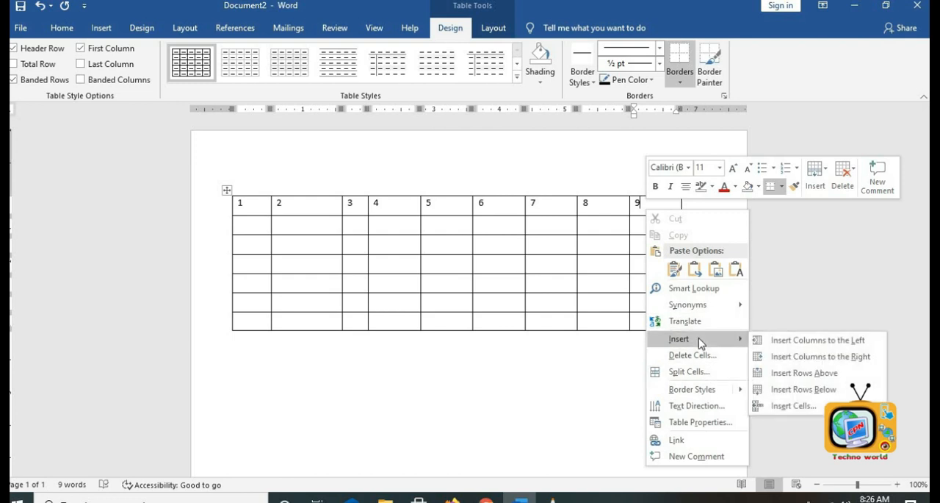
pyautogui.click(841, 357)
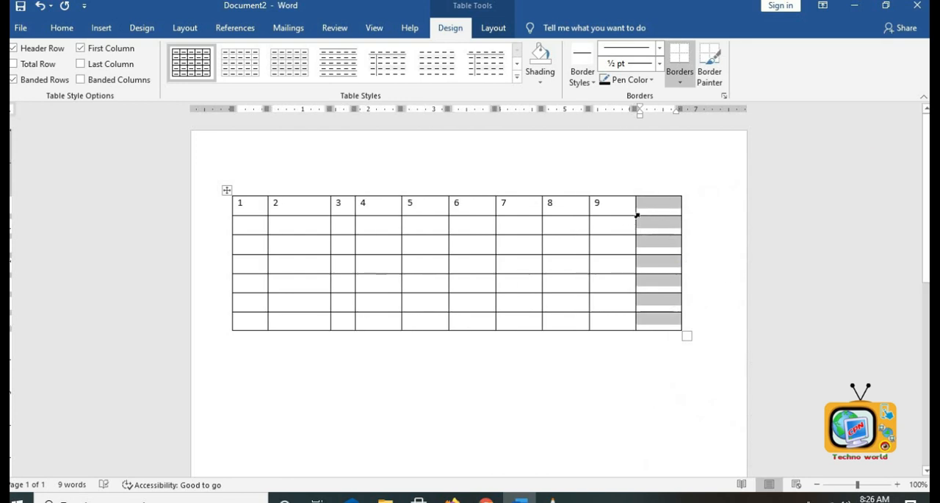
pyautogui.rightClick(648, 216)
pyautogui.write('10')
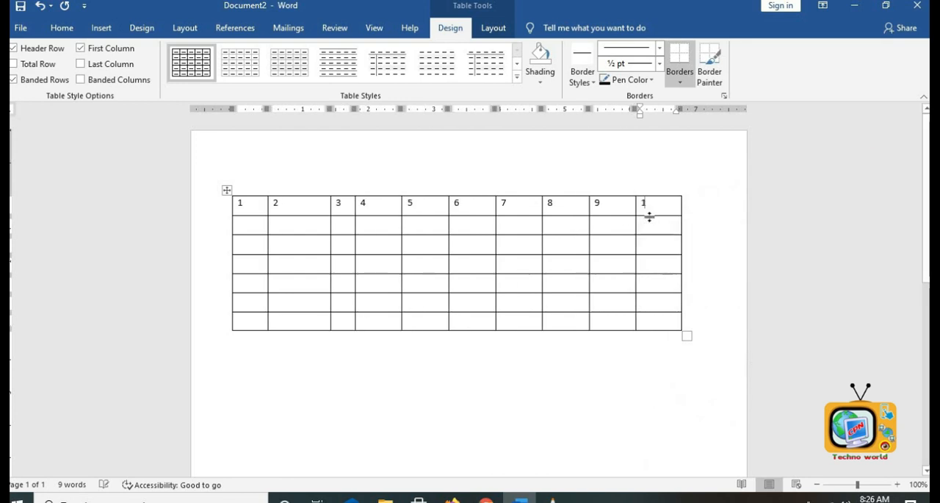
pyautogui.click(579, 389)
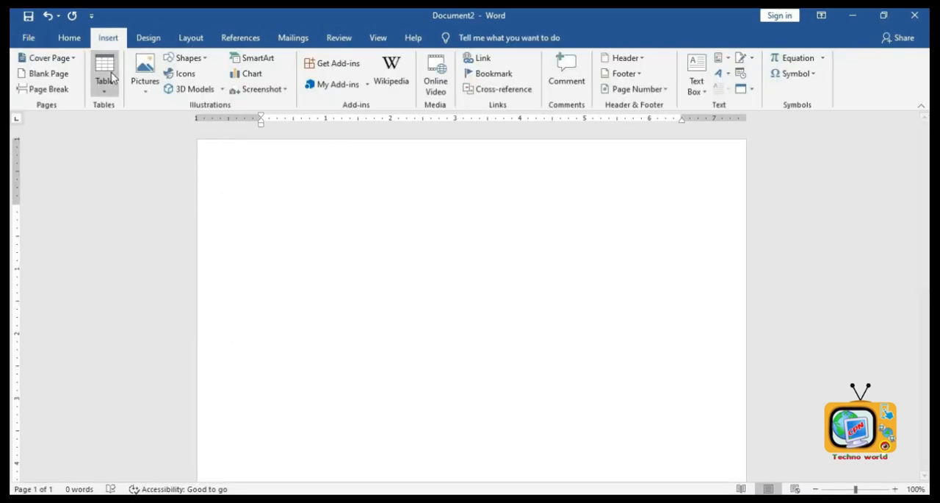
# - Insert a table with 5 columns and 5 rows using the Insert Table command
pyautogui.click(105, 73)
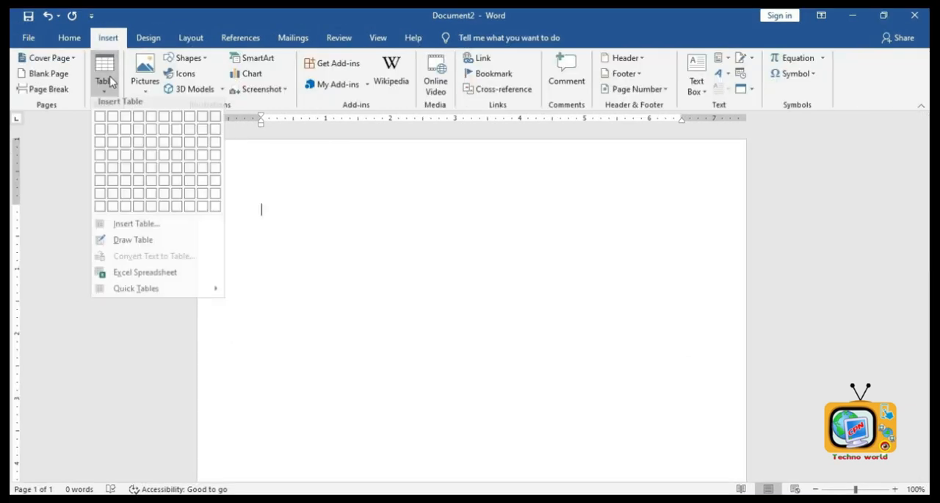
pyautogui.click(138, 224)
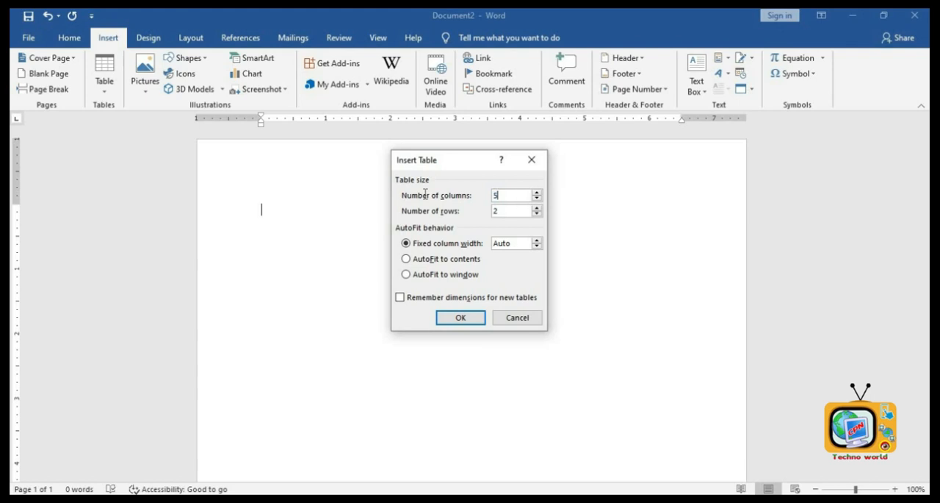
pyautogui.moveTo(426, 194); pyautogui.dragTo(425, 195)
pyautogui.click(503, 211)
pyautogui.write('2')
pyautogui.click(462, 317)
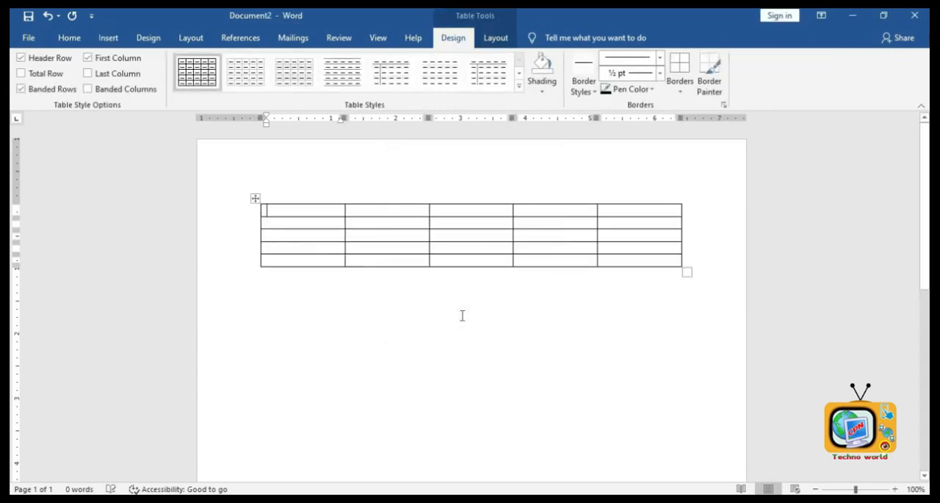
# - Enter the headings sn, Name, Address, Contact and Course in the first row
pyautogui.write('sn')
pyautogui.press('Tab')
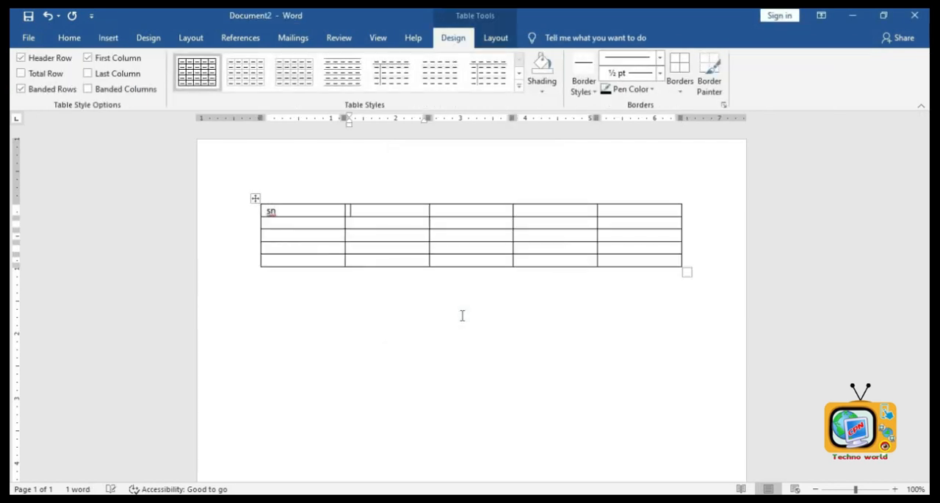
pyautogui.write('Name')
pyautogui.press('Tab')
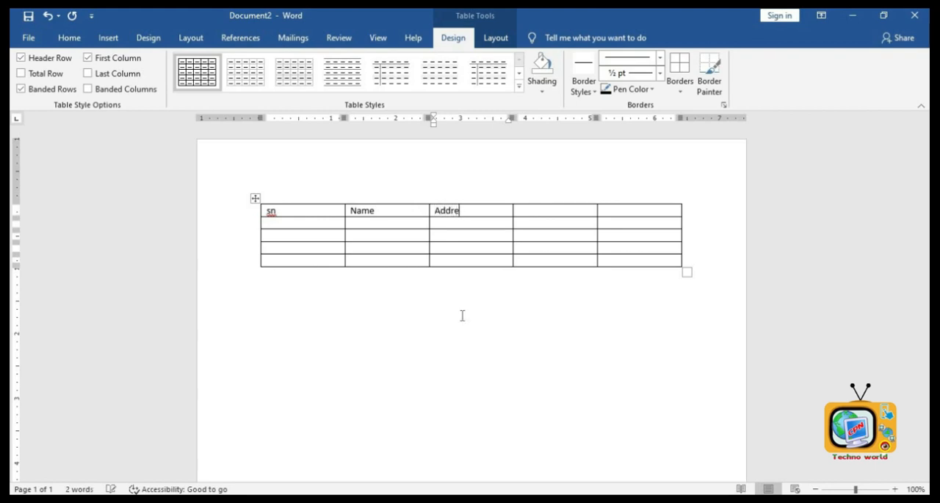
pyautogui.write('Address')
pyautogui.press('Tab')
pyautogui.write('Contact')
pyautogui.press('Tab')
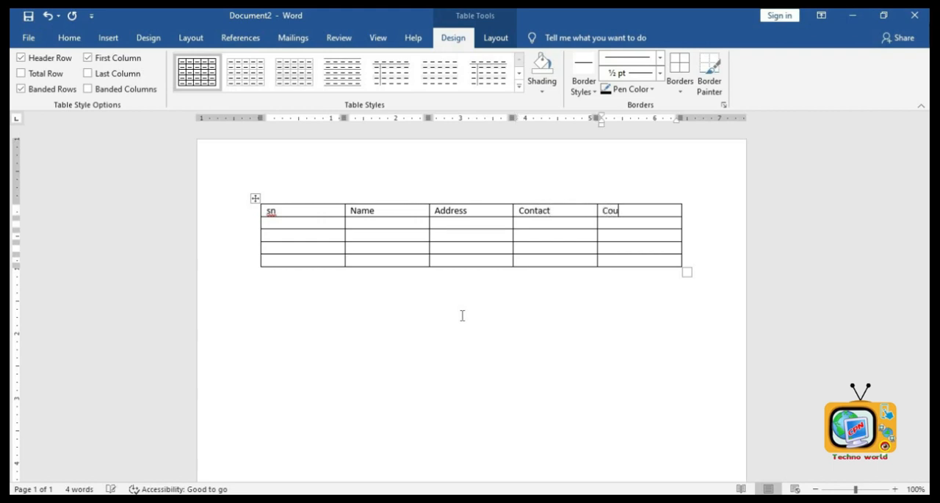
pyautogui.press('Tab')
# - Enter serial numbers 1 and 2, then the first person's full name and address
pyautogui.write('1')
pyautogui.press('Tab')
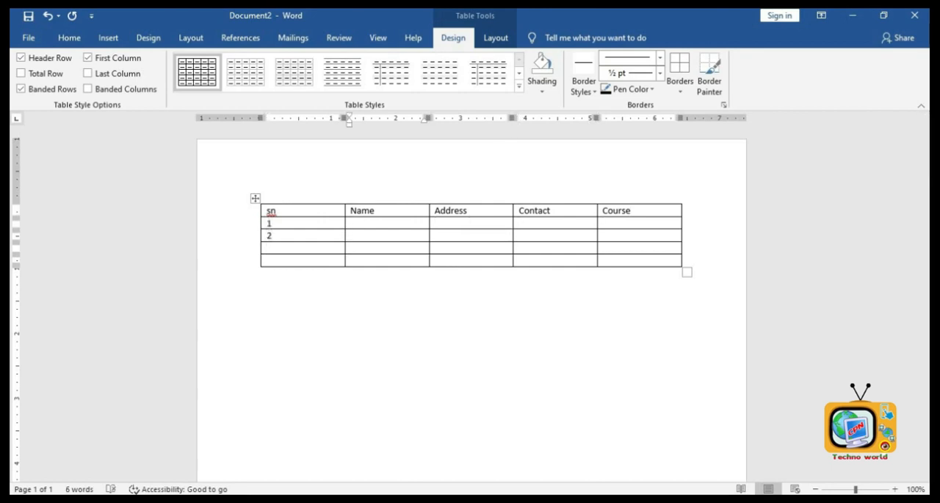
pyautogui.press('Tab')
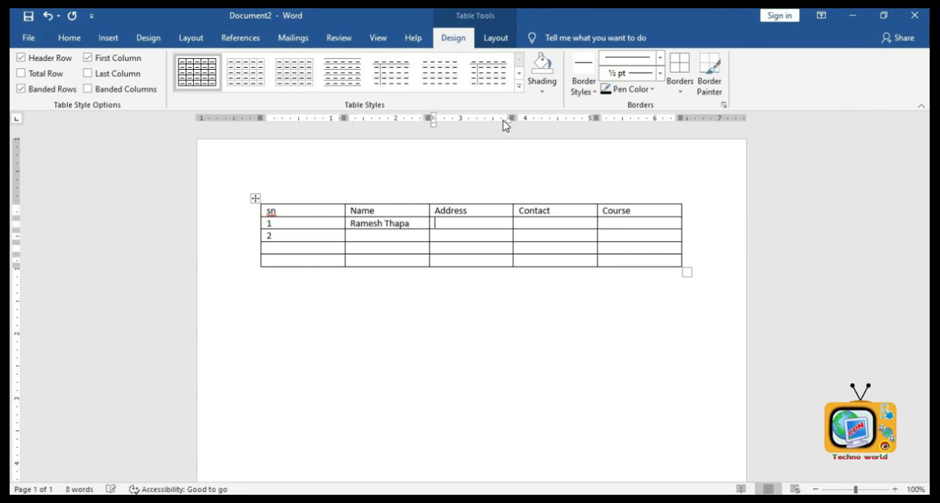
pyautogui.write('Biratchowk')
pyautogui.press('Tab')
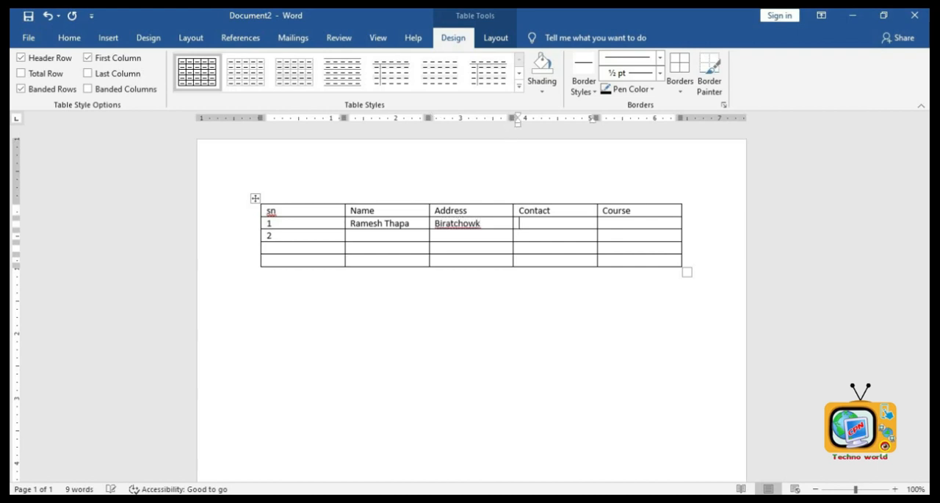
# - Enter the first person's contact number and the course Operator, then move to the second row's Name cell
pyautogui.write('2')
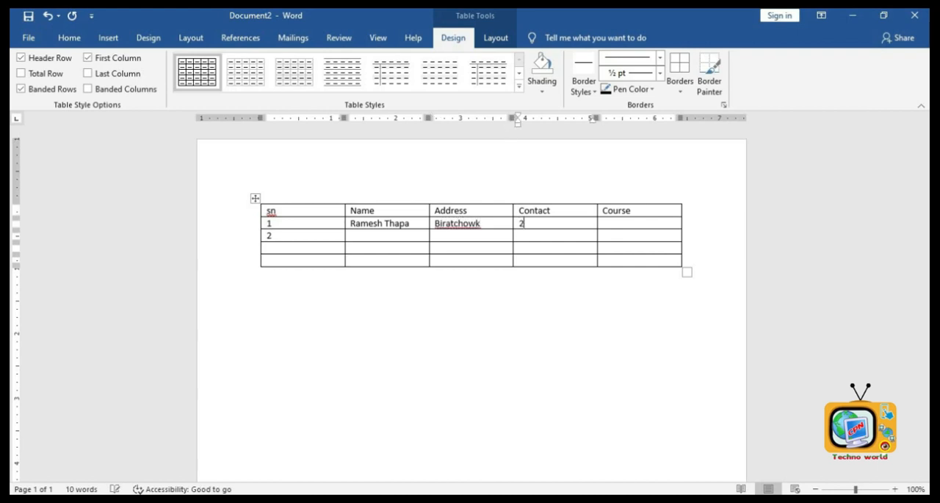
pyautogui.press('BackSpace')
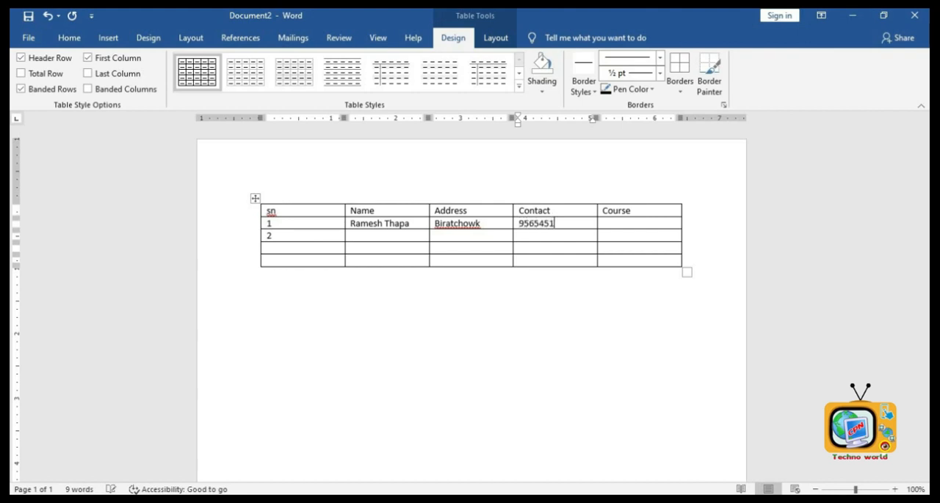
pyautogui.press('Tab')
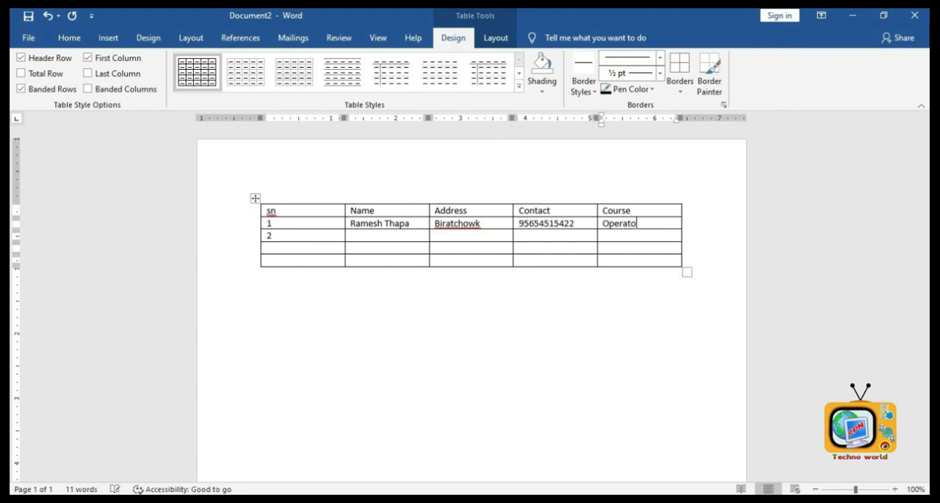
pyautogui.press('Left')
pyautogui.press('Left')
pyautogui.press('Left')
pyautogui.press('Left')
pyautogui.press('Right')
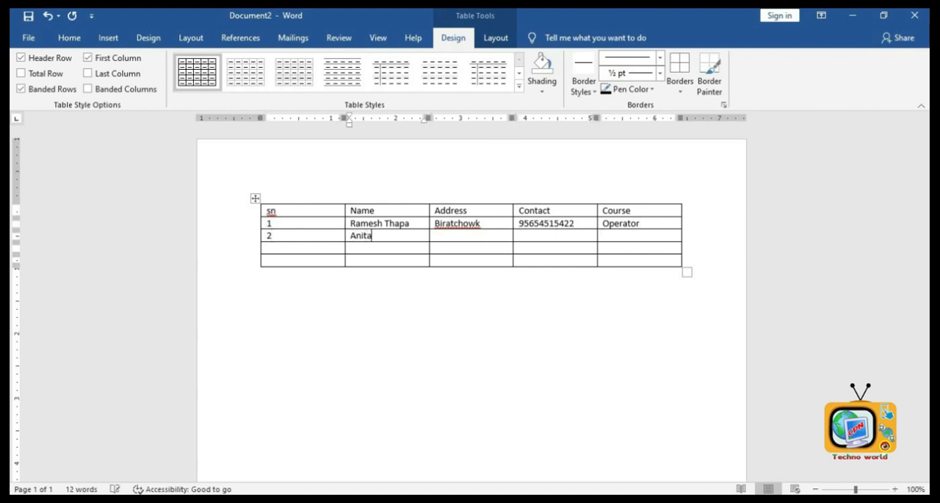
# - Fill the second row with the second person's name, address, contact number and the course E-accounting
pyautogui.press('Tab')
pyautogui.write('B')
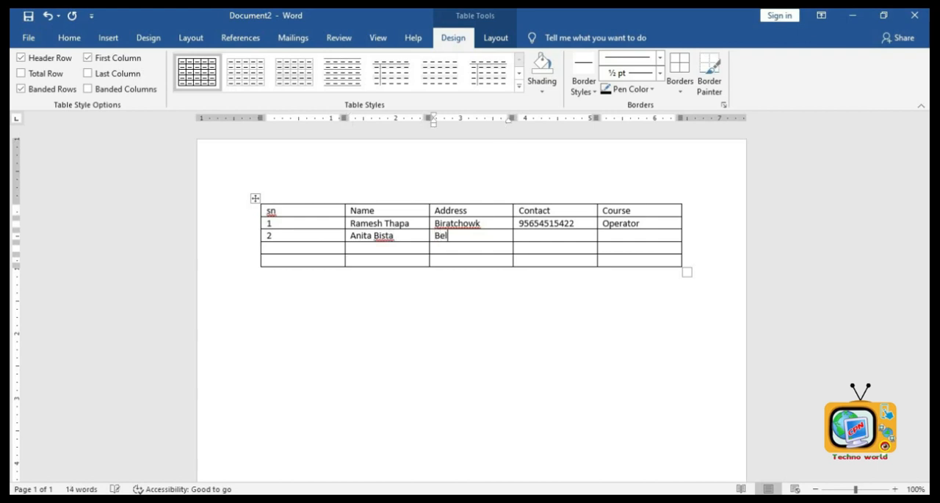
pyautogui.write('elbari')
pyautogui.press('Tab')
pyautogui.press('Tab')
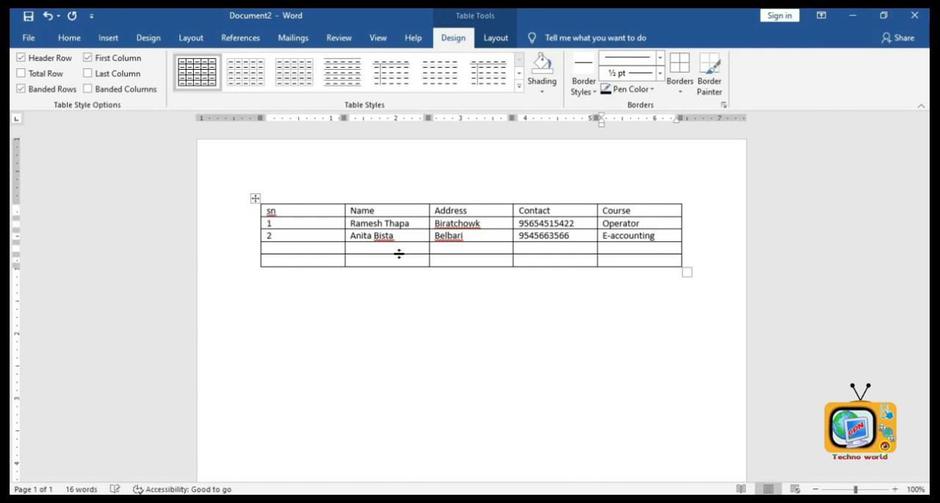
# - Select the whole table and apply a green grid table style
pyautogui.click(268, 247)
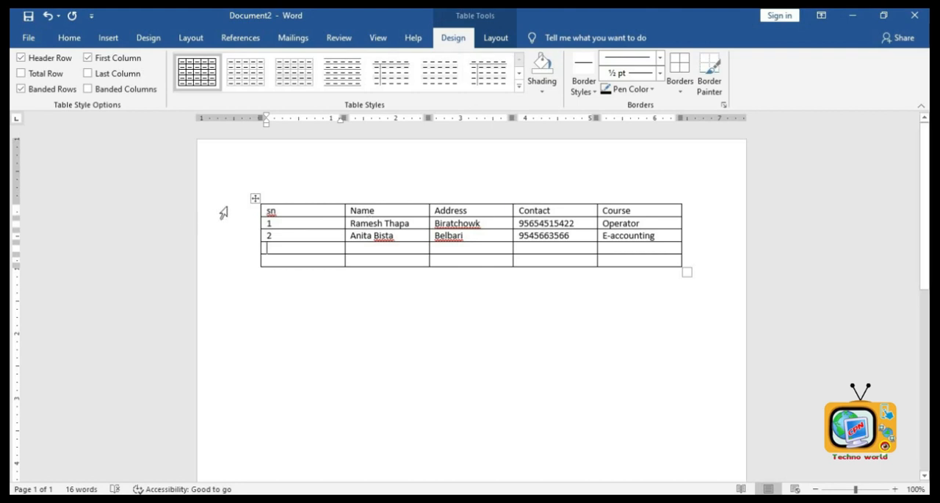
pyautogui.click(255, 198)
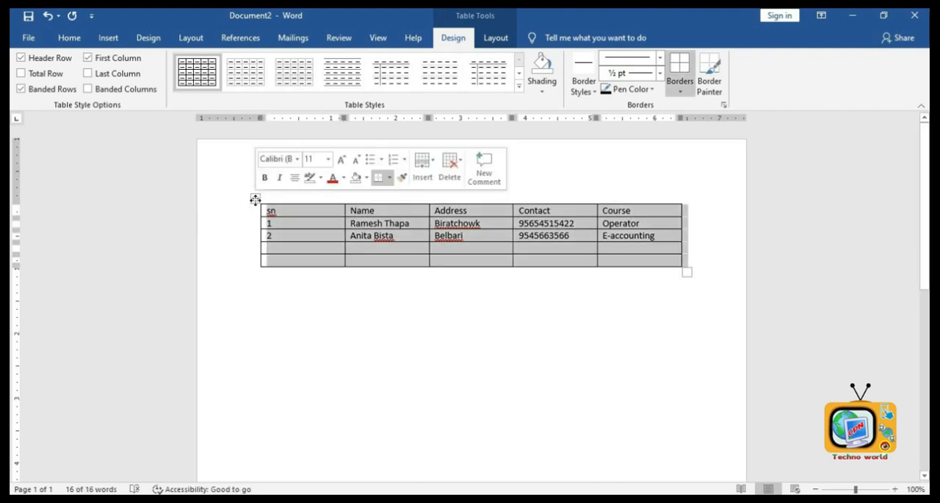
pyautogui.click(520, 87)
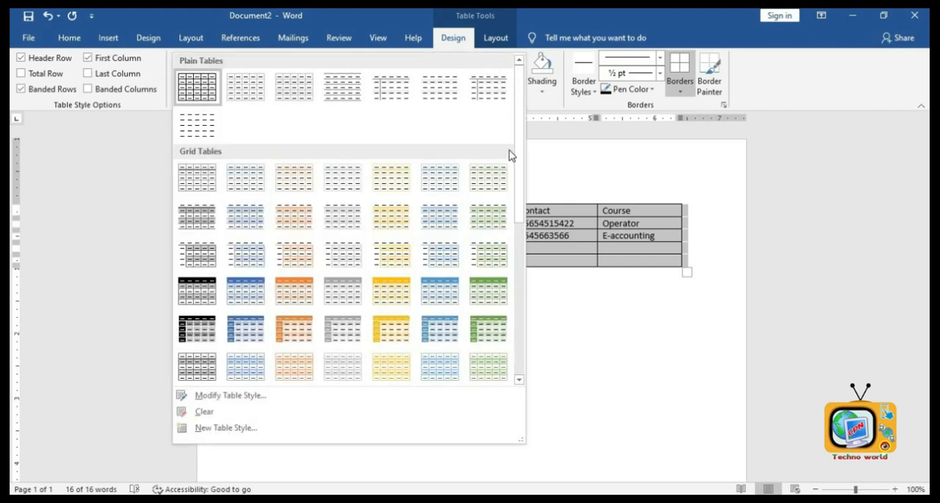
pyautogui.click(489, 328)
pyautogui.click(554, 367)
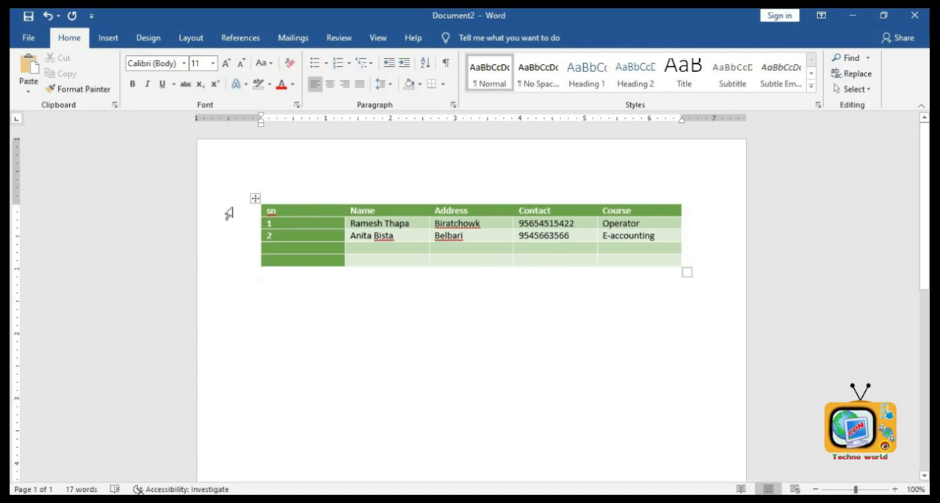
# - Apply a grey grid table style to the table, then undo both style changes
pyautogui.click(256, 198)
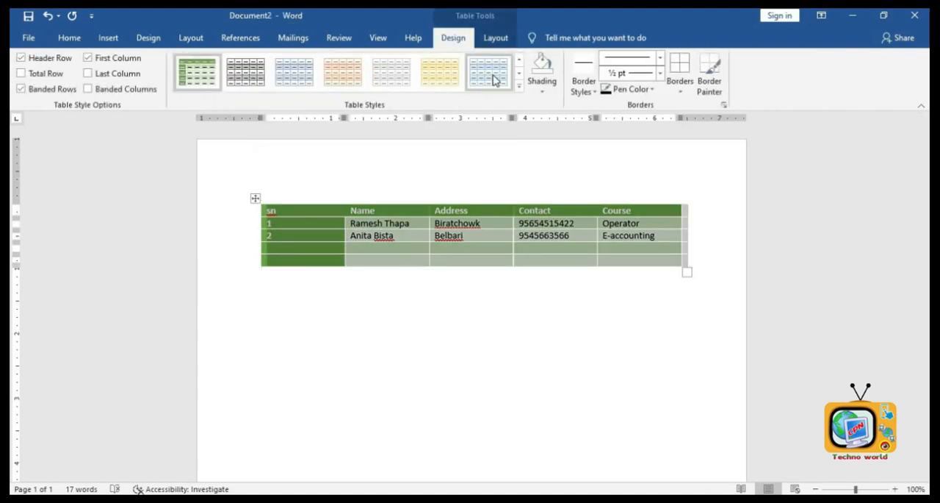
pyautogui.click(519, 88)
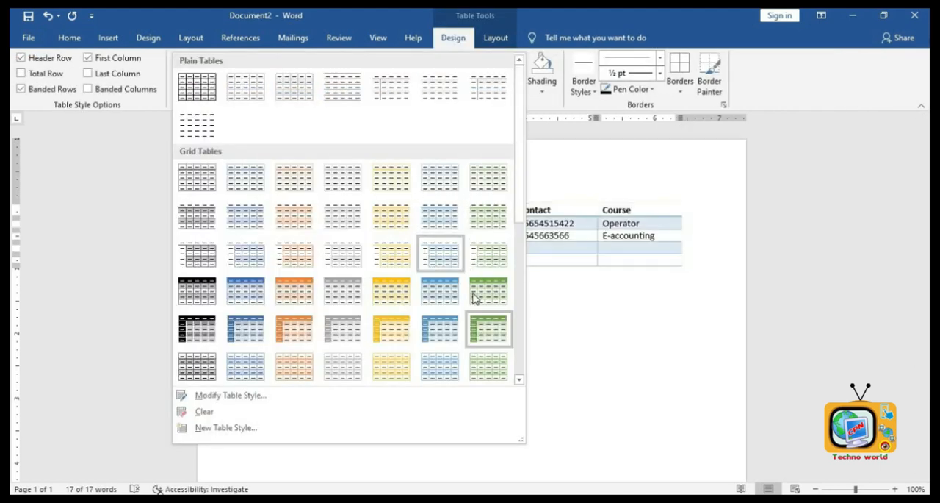
pyautogui.click(346, 297)
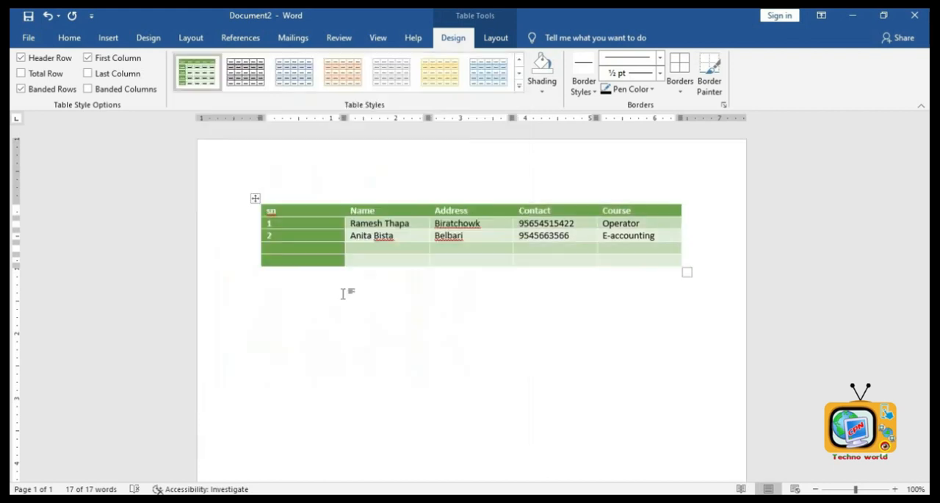
pyautogui.click(431, 361)
pyautogui.click(255, 198)
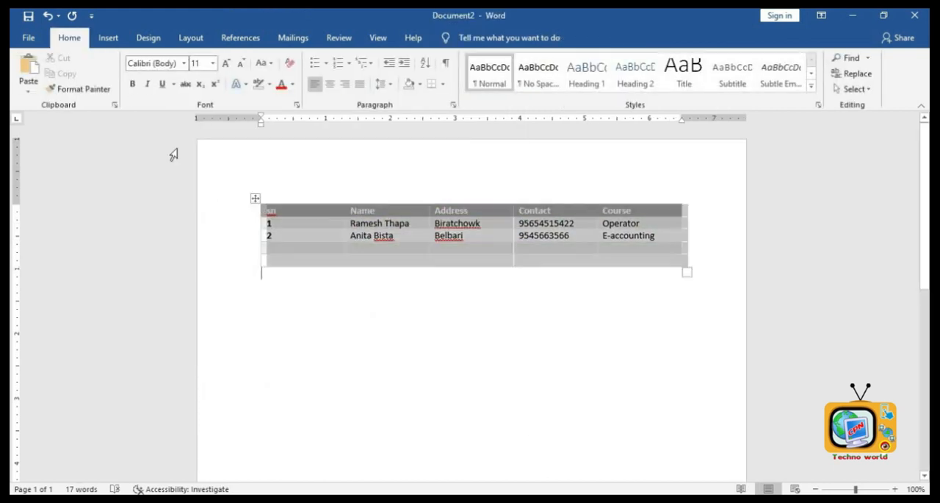
pyautogui.click(51, 20)
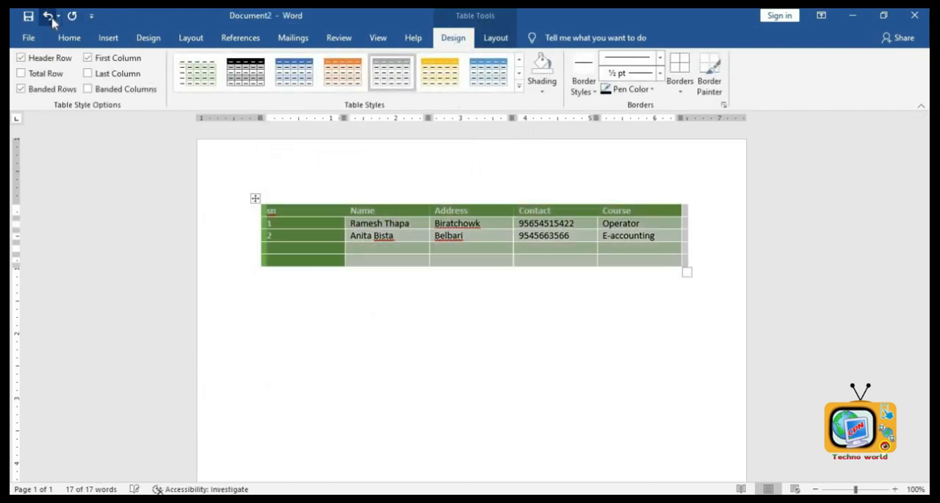
pyautogui.click(51, 21)
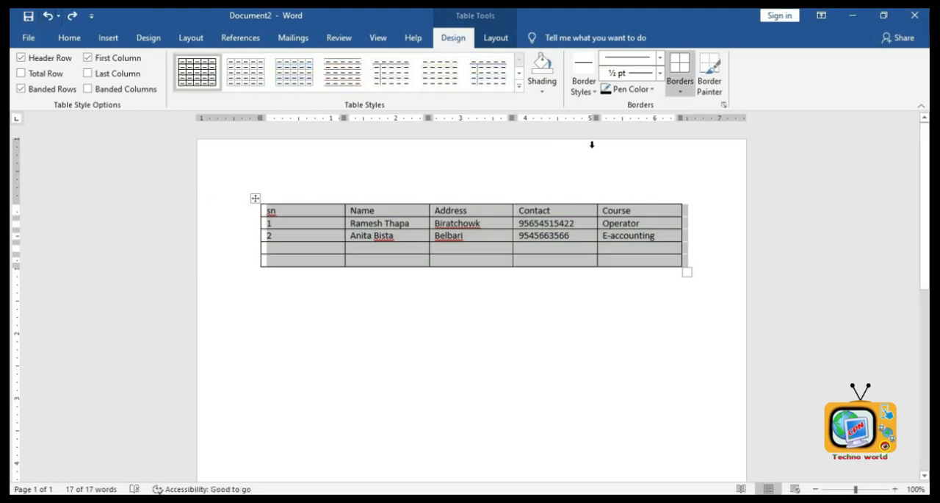
# - Set a green 2¼ pt border style and paint it along the table's top and across its cells with Border Painter
pyautogui.click(583, 93)
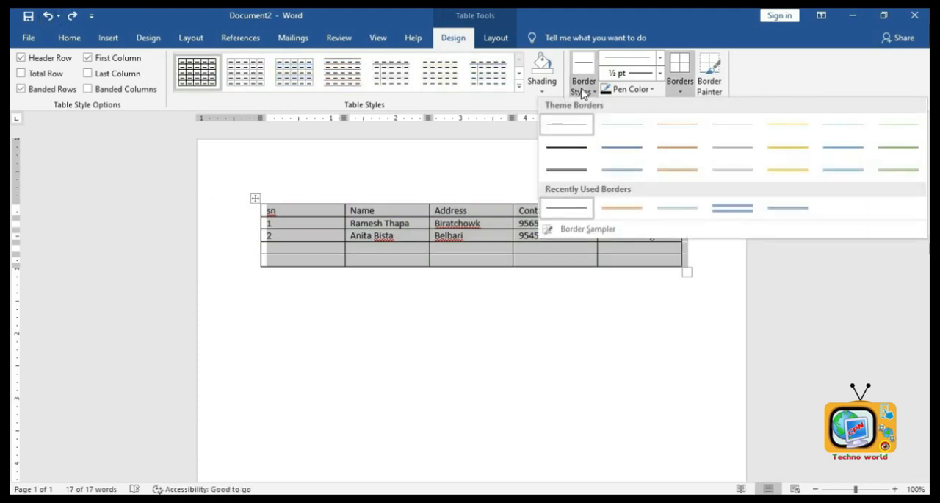
pyautogui.click(898, 170)
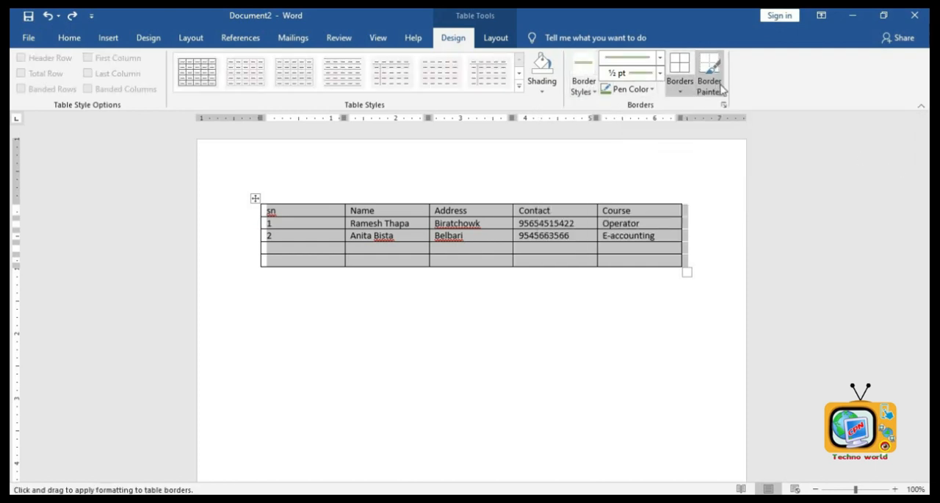
pyautogui.click(638, 77)
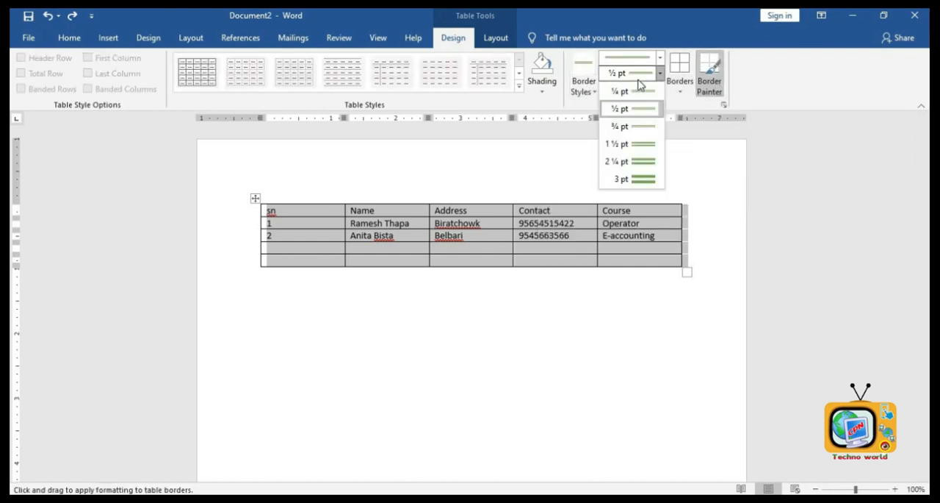
pyautogui.click(651, 160)
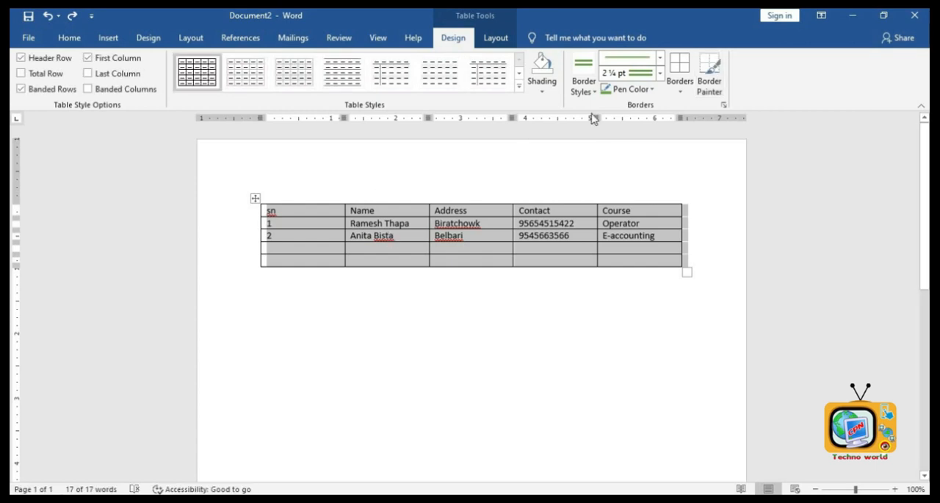
pyautogui.click(710, 81)
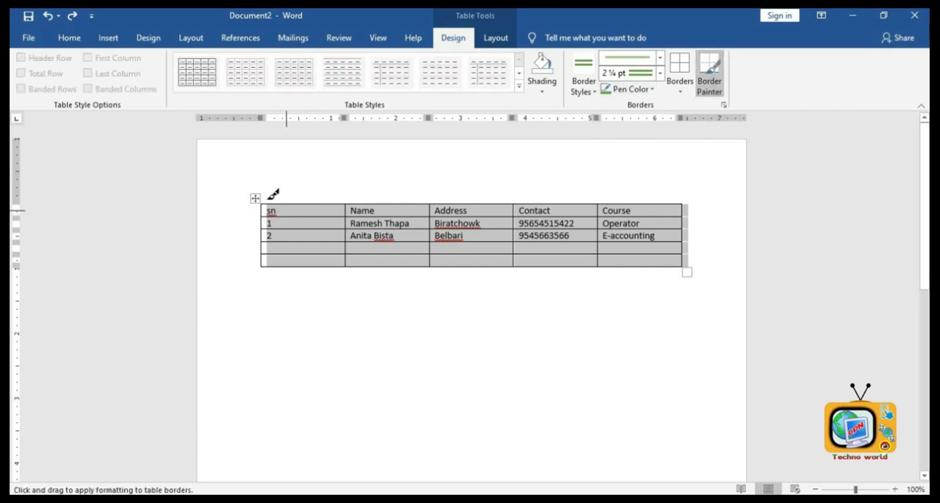
pyautogui.moveTo(267, 204); pyautogui.dragTo(677, 200)
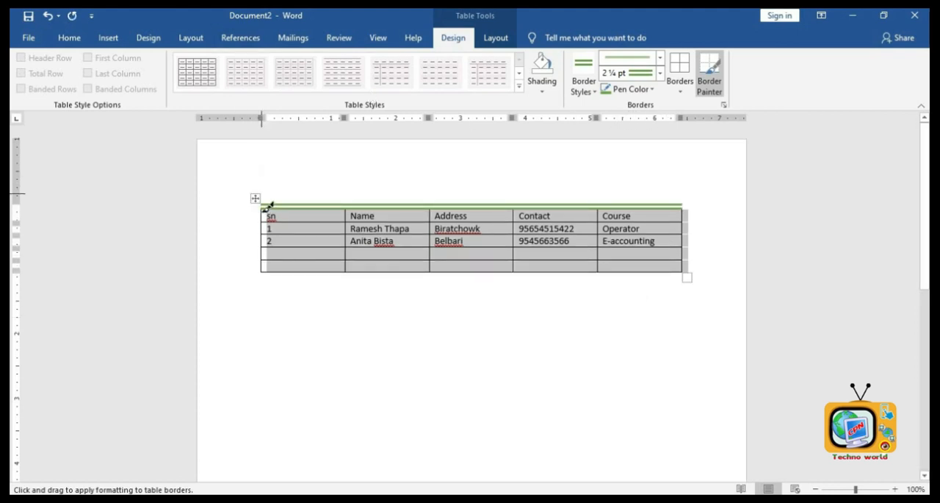
pyautogui.moveTo(260, 210)
pyautogui.mouseDown()
pyautogui.moveTo(263, 273)
pyautogui.moveTo(654, 253)
pyautogui.mouseUp()
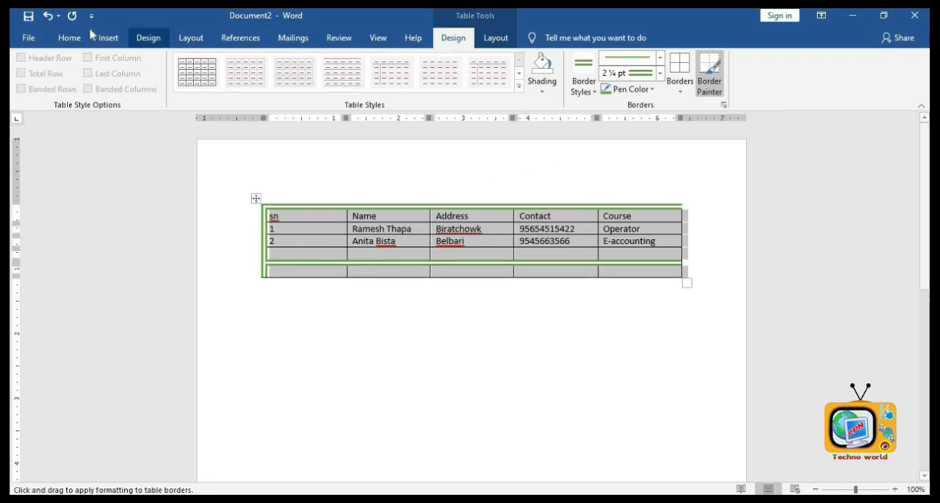
# - Undo the painted borders and reset the border style to the plain black line
pyautogui.click(52, 21)
pyautogui.click(52, 21)
pyautogui.click(53, 22)
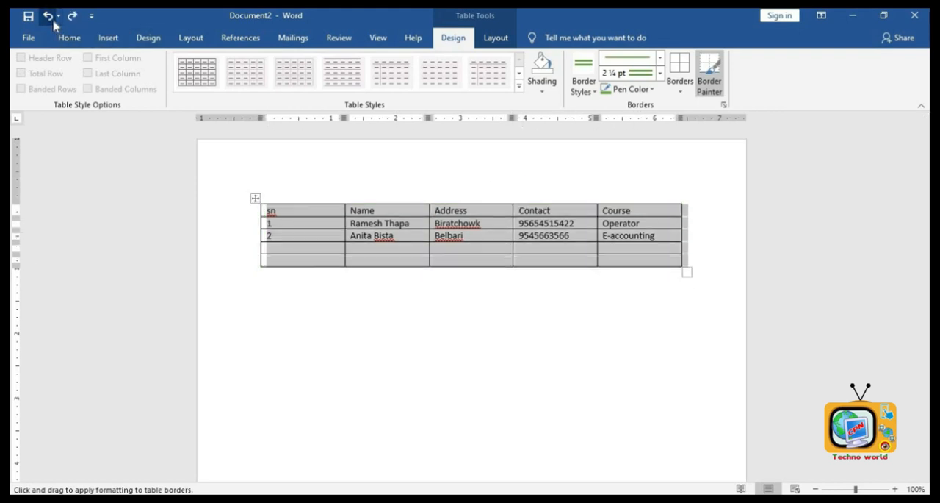
pyautogui.click(588, 92)
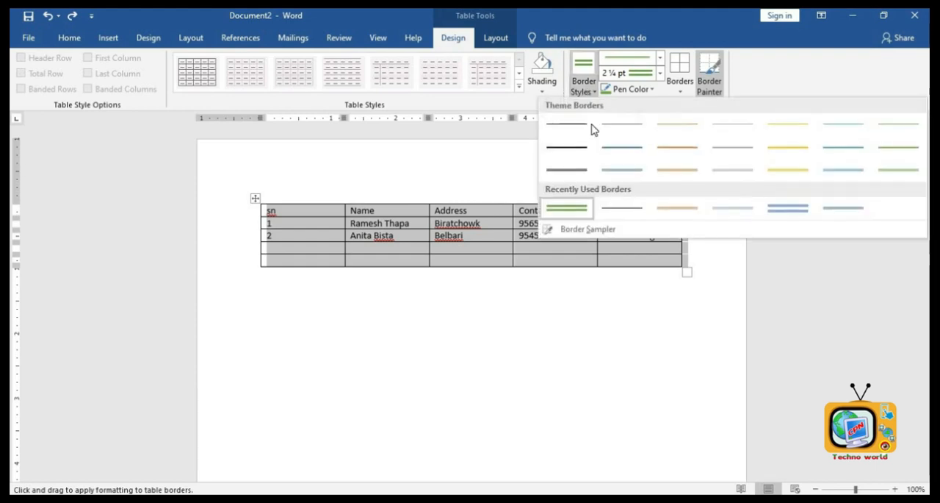
pyautogui.click(588, 130)
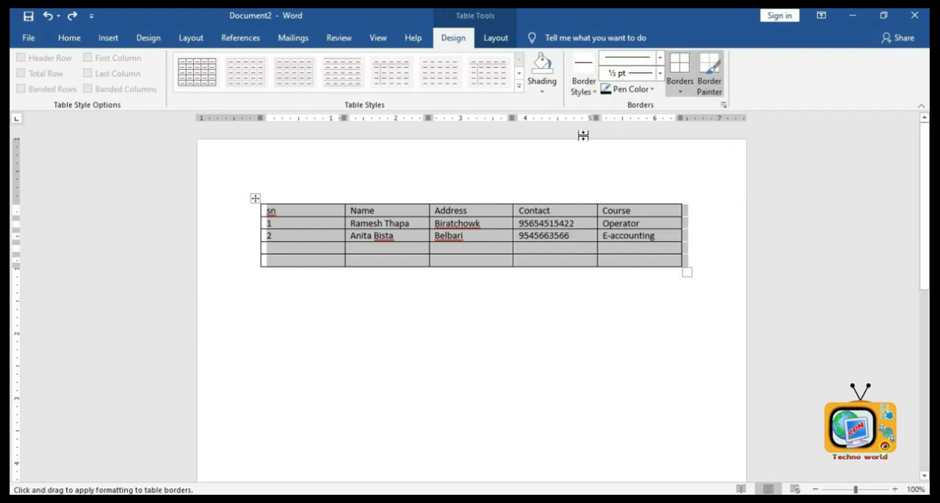
# - Shade the whole table gold, then remove the shading with No Color
pyautogui.click(542, 91)
pyautogui.click(255, 199)
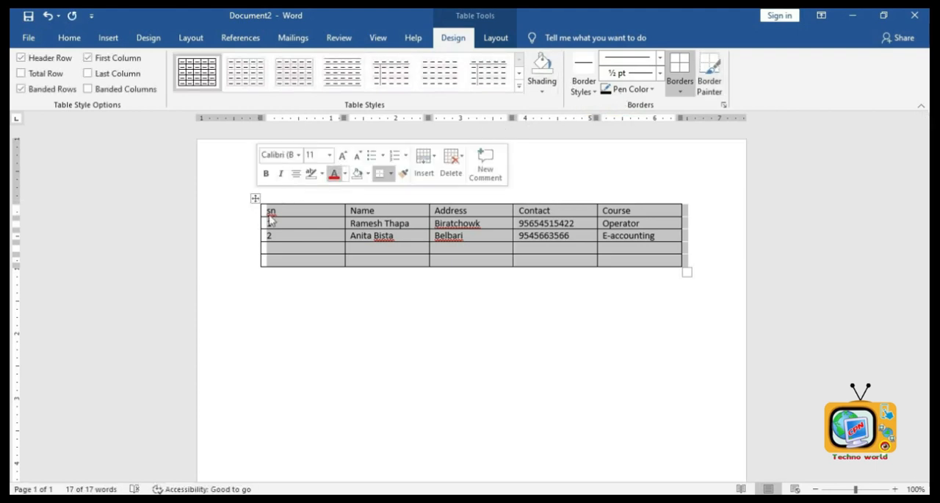
pyautogui.click(542, 89)
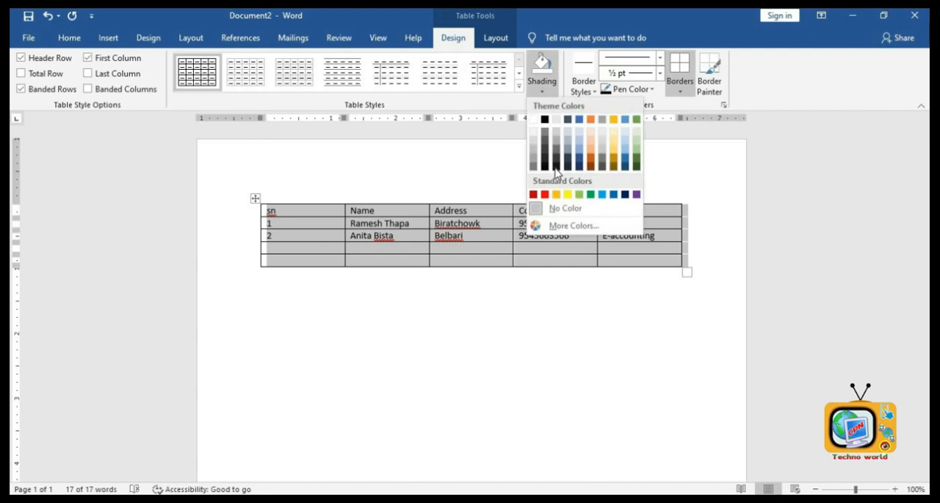
pyautogui.click(615, 155)
pyautogui.click(542, 91)
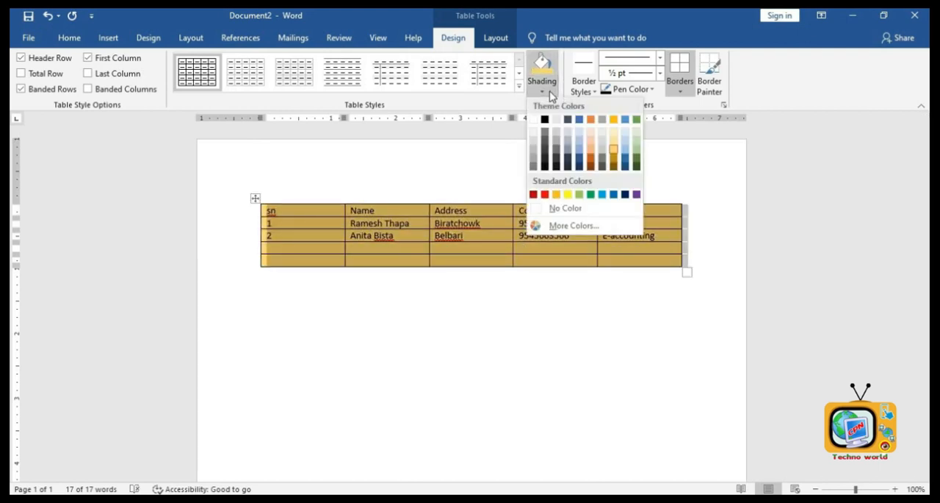
pyautogui.click(574, 209)
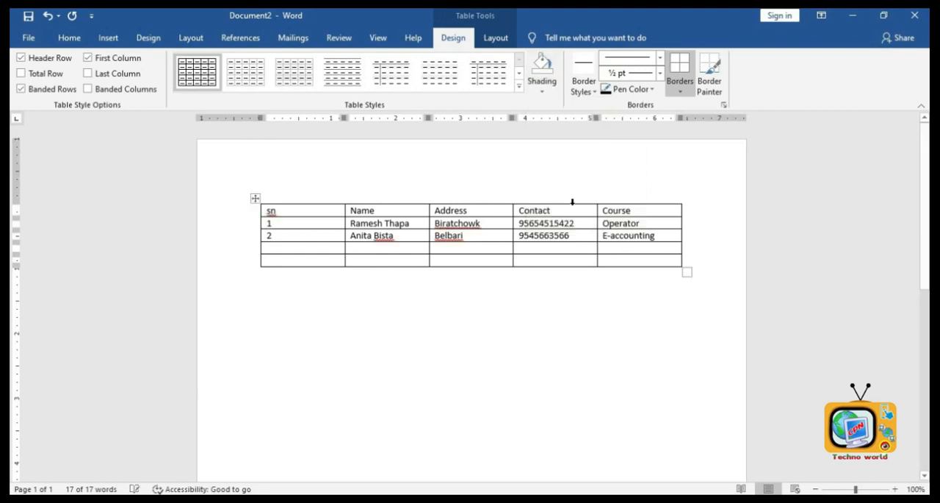
pyautogui.click(579, 344)
pyautogui.click(361, 223)
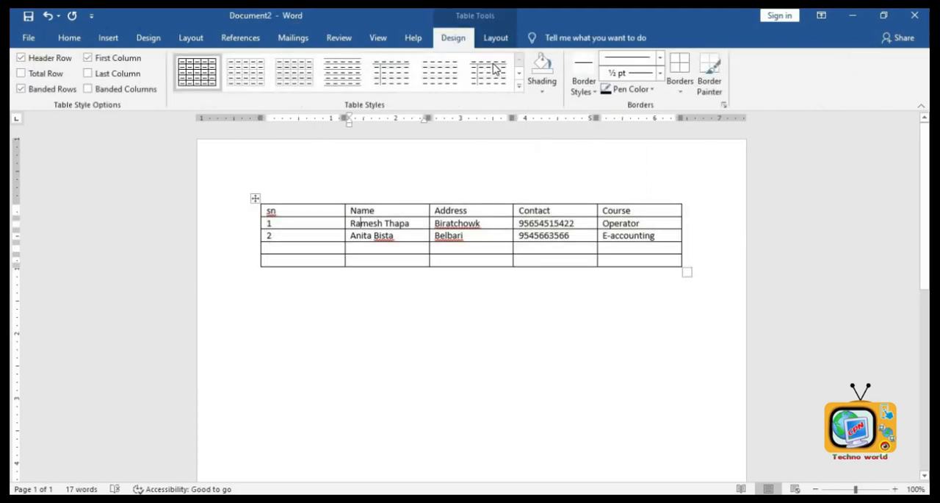
# - Erase the borders between the Address cells of rows two to five with the Table Eraser
pyautogui.click(493, 46)
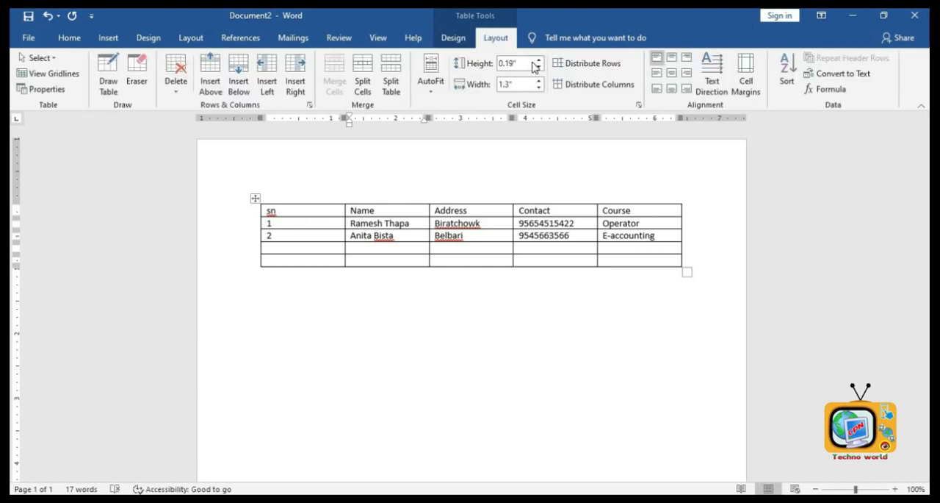
pyautogui.click(144, 70)
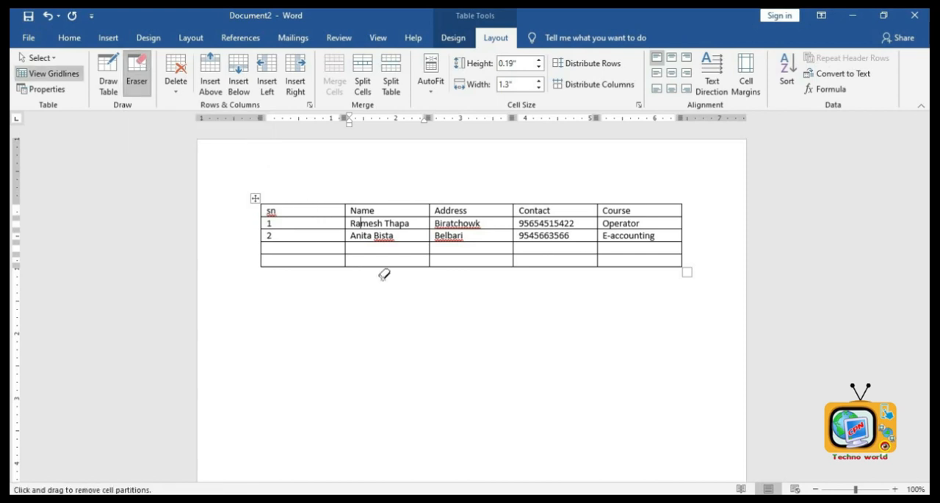
pyautogui.moveTo(485, 241); pyautogui.dragTo(535, 311)
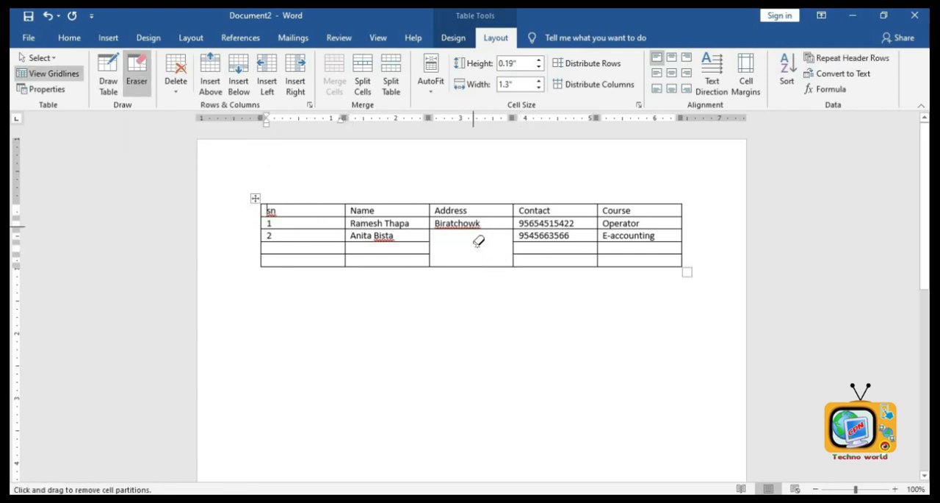
pyautogui.moveTo(479, 242); pyautogui.dragTo(490, 246)
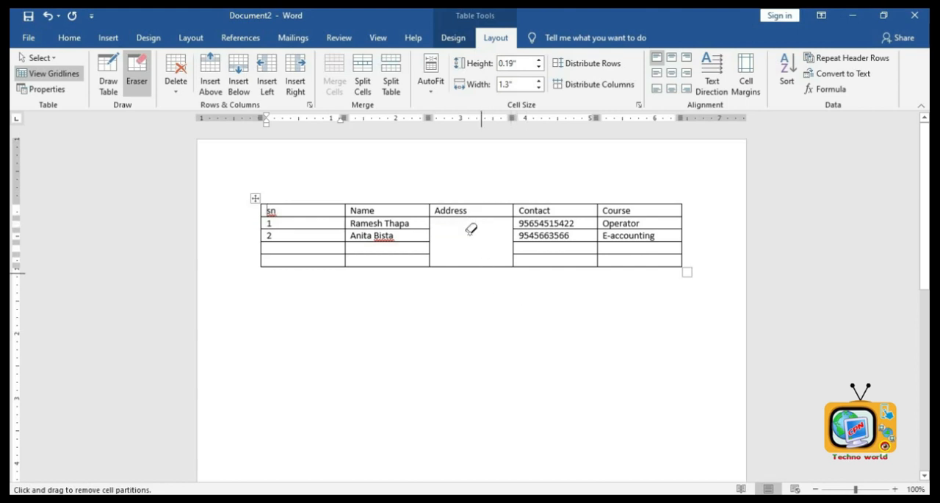
# - Draw a vertical divider and a horizontal line inside the merged Address cell with the Draw Table pen
pyautogui.click(103, 82)
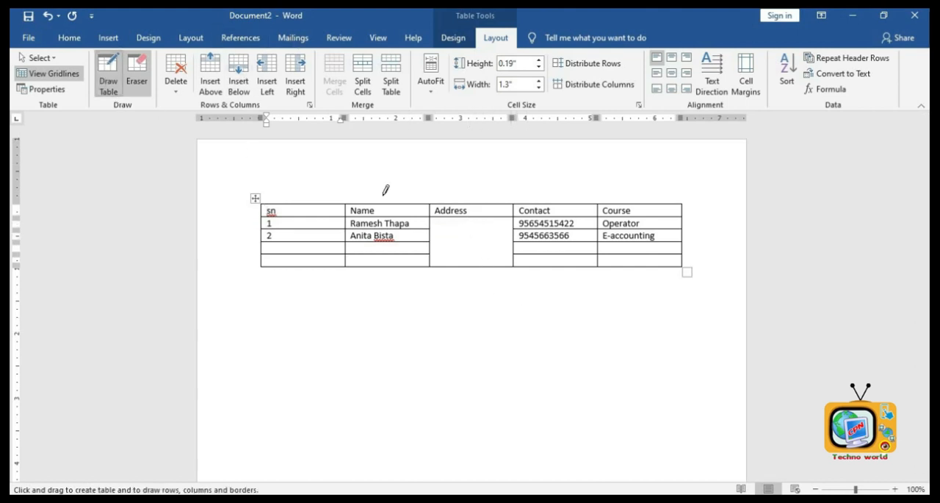
pyautogui.moveTo(473, 241); pyautogui.dragTo(474, 267)
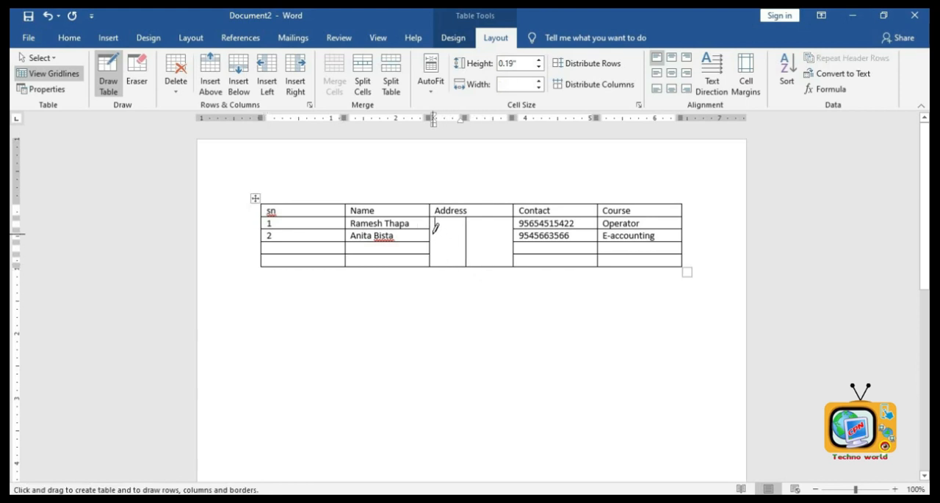
pyautogui.moveTo(434, 232); pyautogui.dragTo(500, 234)
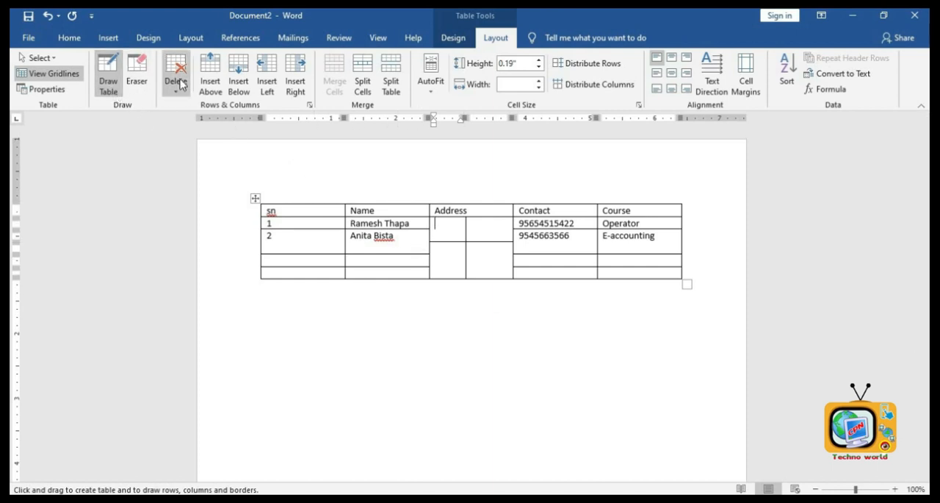
# - Insert two empty rows below the table's header row
pyautogui.click(238, 85)
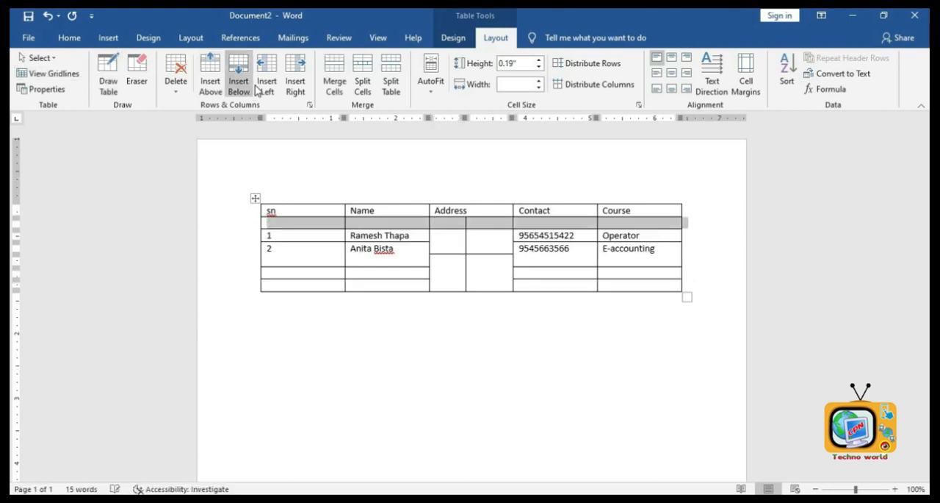
pyautogui.click(240, 83)
# - Insert columns to the right of the table and undo the insertion
pyautogui.click(284, 83)
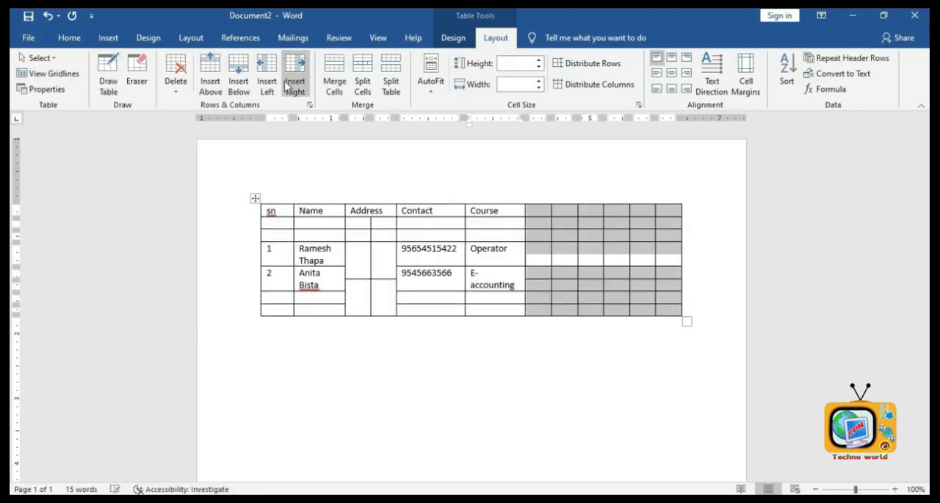
pyautogui.hotkey('ctrl', 'z')
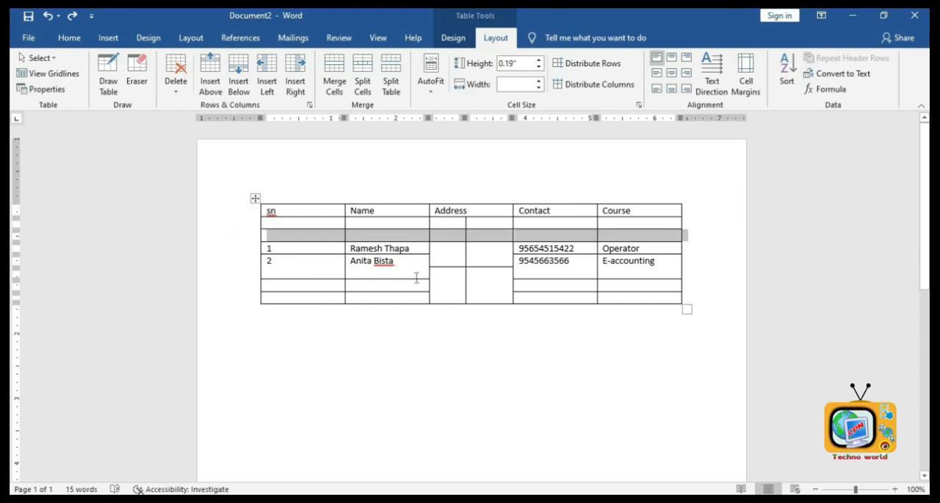
pyautogui.moveTo(439, 249); pyautogui.dragTo(489, 277)
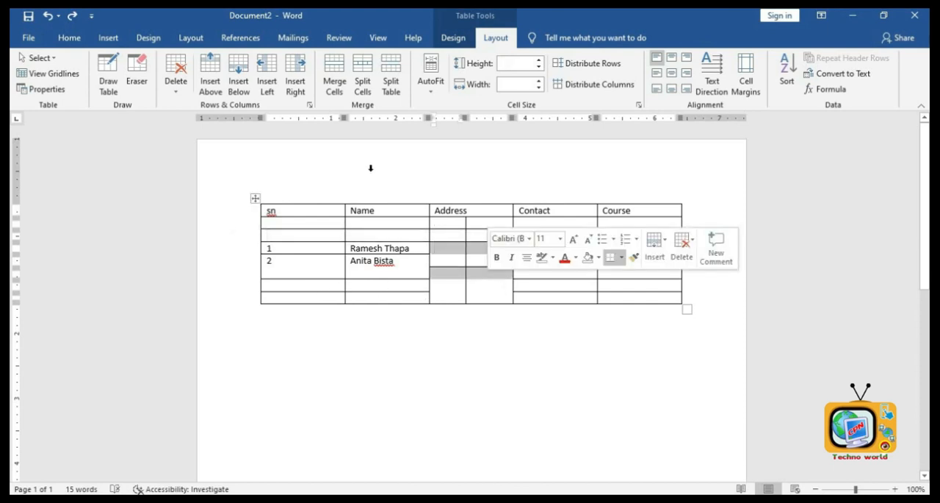
pyautogui.click(334, 71)
# - Split the merged Address cell into 2 columns and 1 row
pyautogui.click(469, 282)
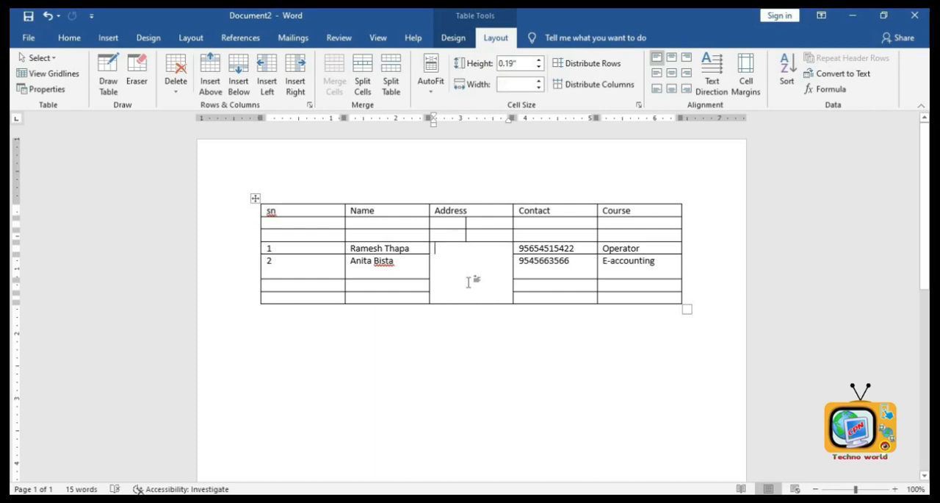
pyautogui.click(362, 83)
pyautogui.press('Tab')
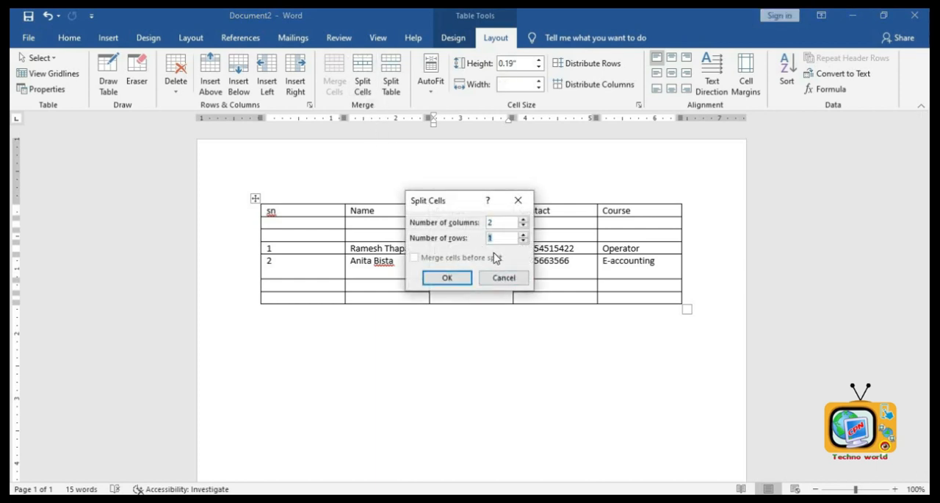
pyautogui.click(447, 278)
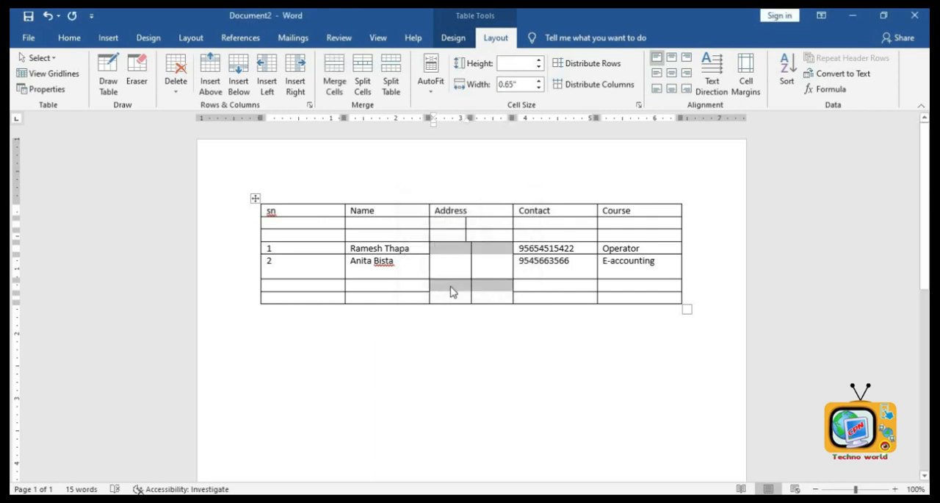
# - Select the whole table and delete it
pyautogui.click(497, 343)
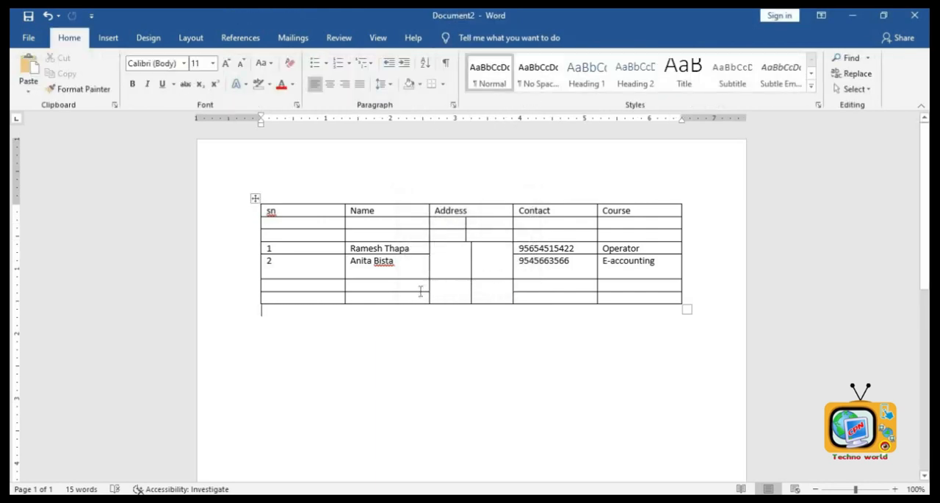
pyautogui.click(443, 284)
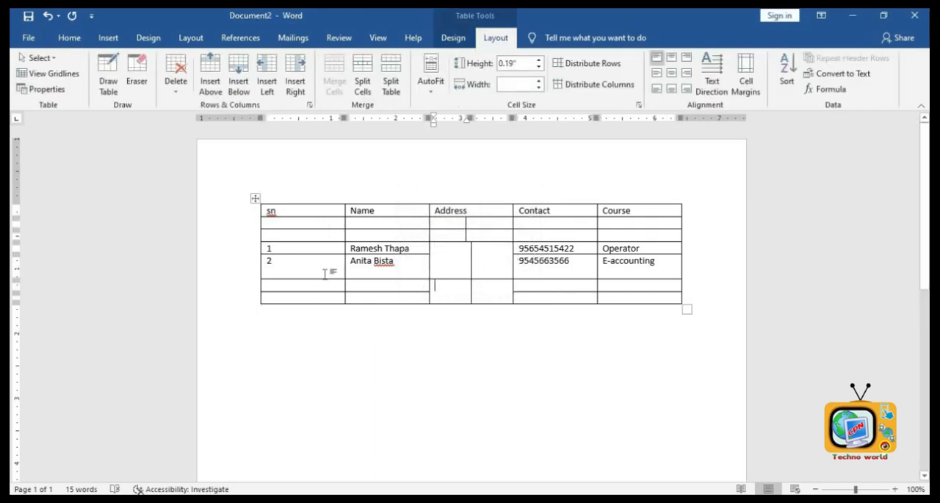
pyautogui.click(305, 289)
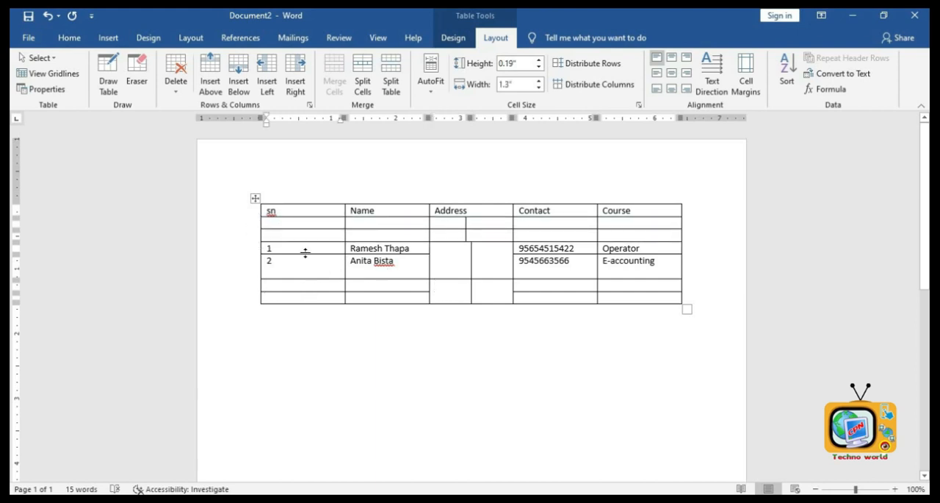
pyautogui.click(255, 199)
pyautogui.press('BackSpace')
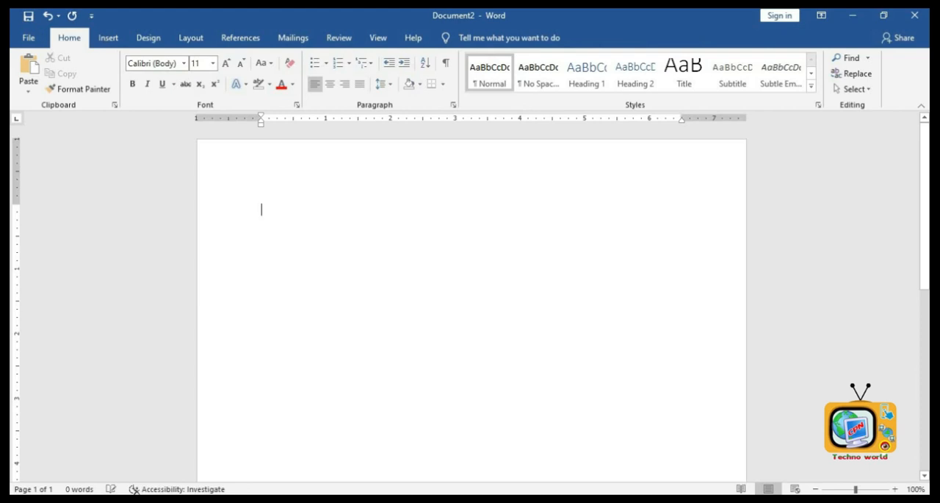
# - Insert a table of six columns and six rows, then stretch it taller from its corner handle
pyautogui.click(108, 37)
pyautogui.click(107, 93)
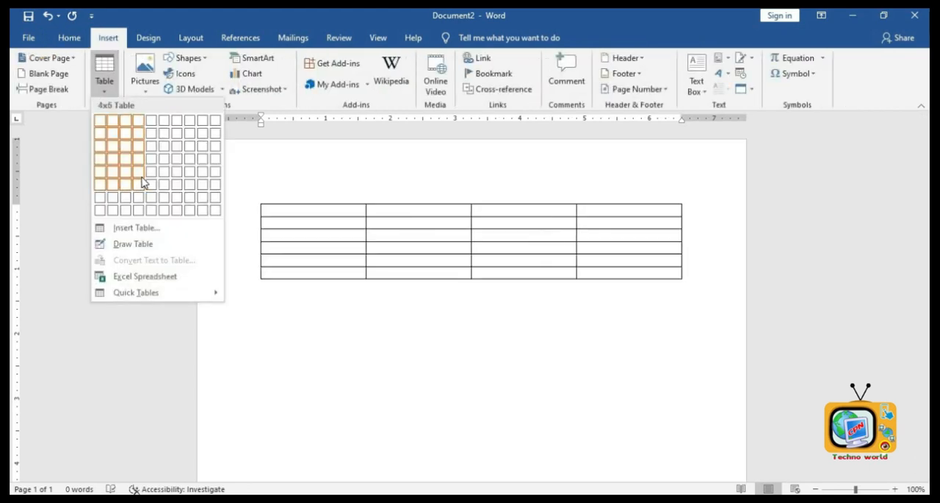
pyautogui.click(163, 186)
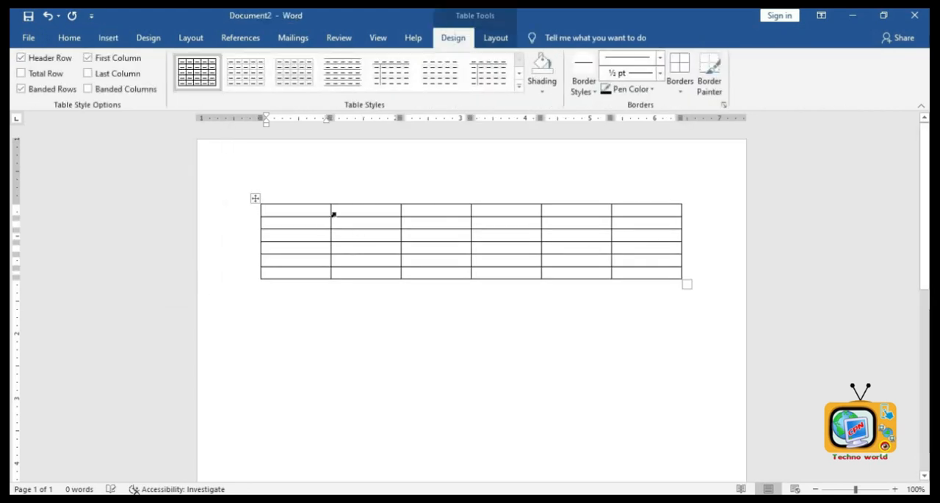
pyautogui.moveTo(684, 283); pyautogui.dragTo(684, 399)
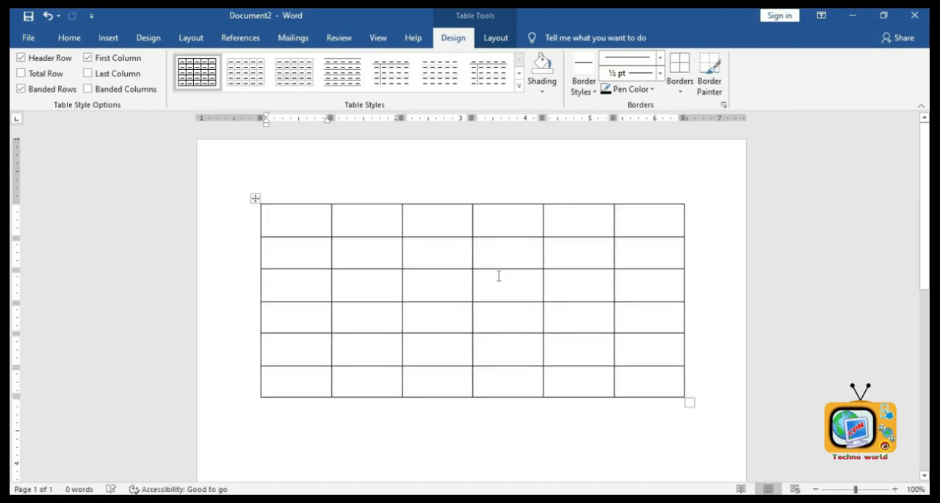
# - Enter headers SN, Name and Address, with serial numbers 1 to 3 and names Ram, Shyam and Sita
pyautogui.write('SN')
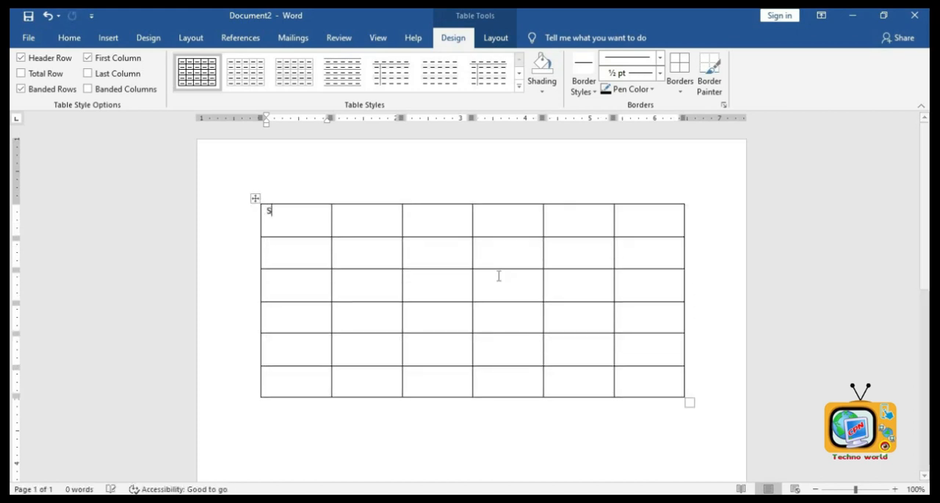
pyautogui.press('Tab')
pyautogui.write('Name')
pyautogui.press('Tab')
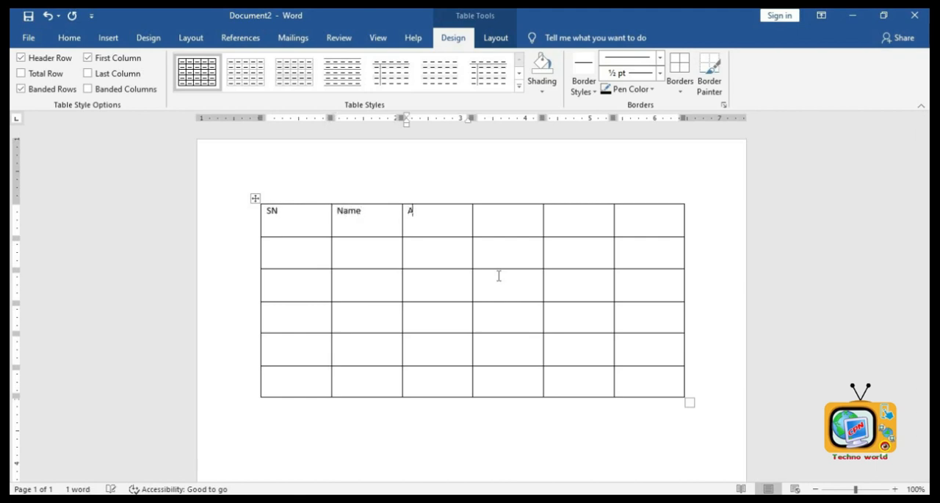
pyautogui.press('Down')
pyautogui.press('Left')
pyautogui.press('Left')
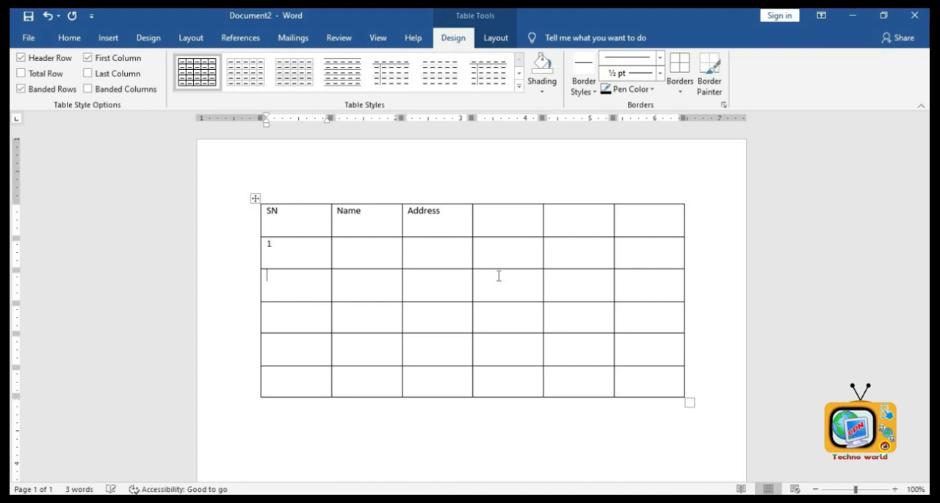
pyautogui.press('Tab')
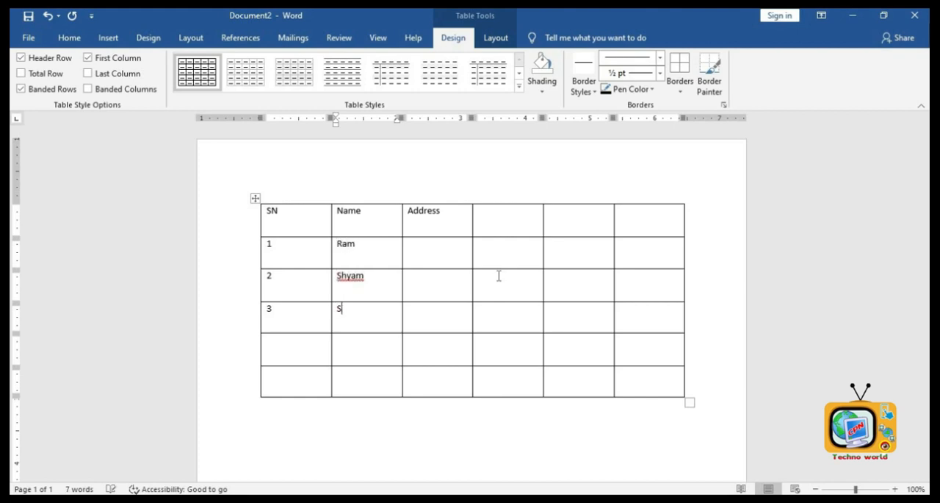
# - Fill the Address column with KTM, Dharan and Itahari
pyautogui.click(456, 245)
pyautogui.write('KT')
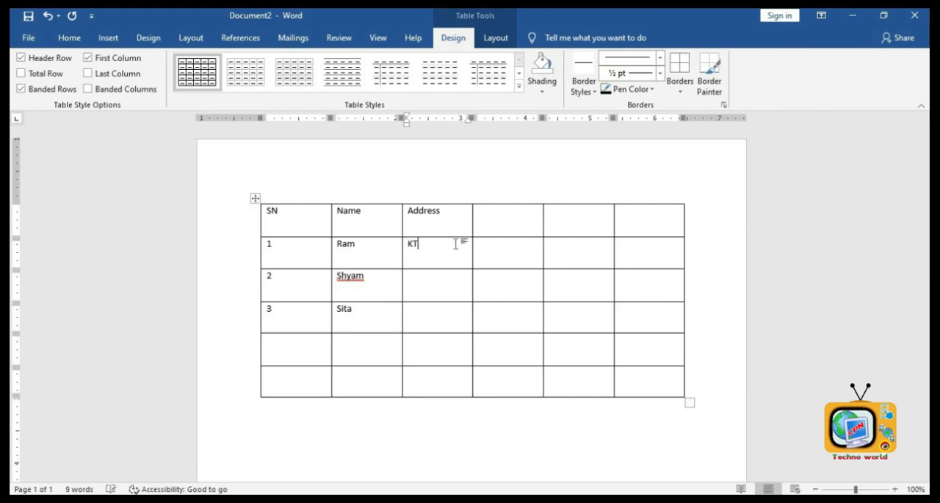
pyautogui.write('Dharan')
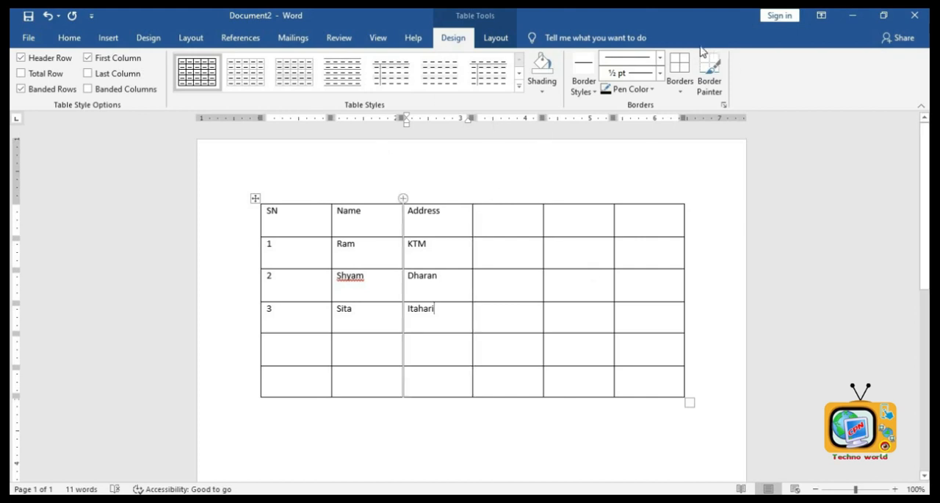
# - Select the whole table and remove all its borders with No Border
pyautogui.click(256, 198)
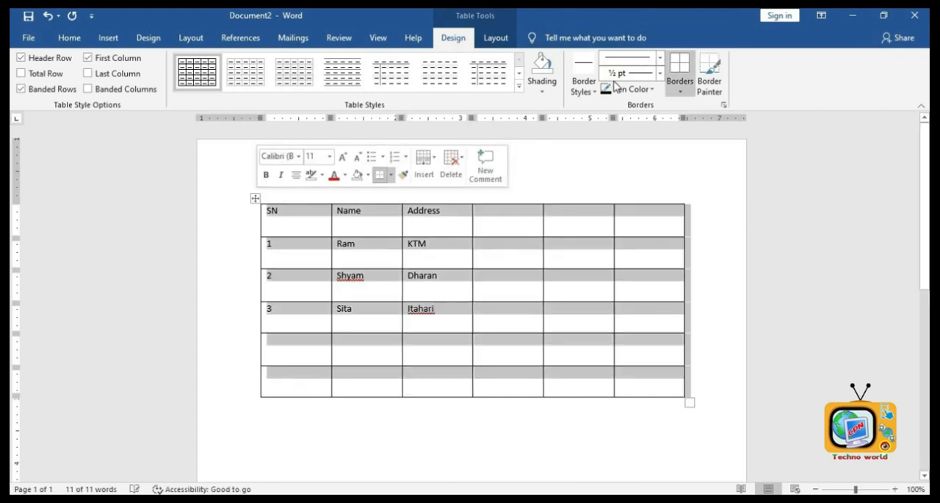
pyautogui.click(680, 91)
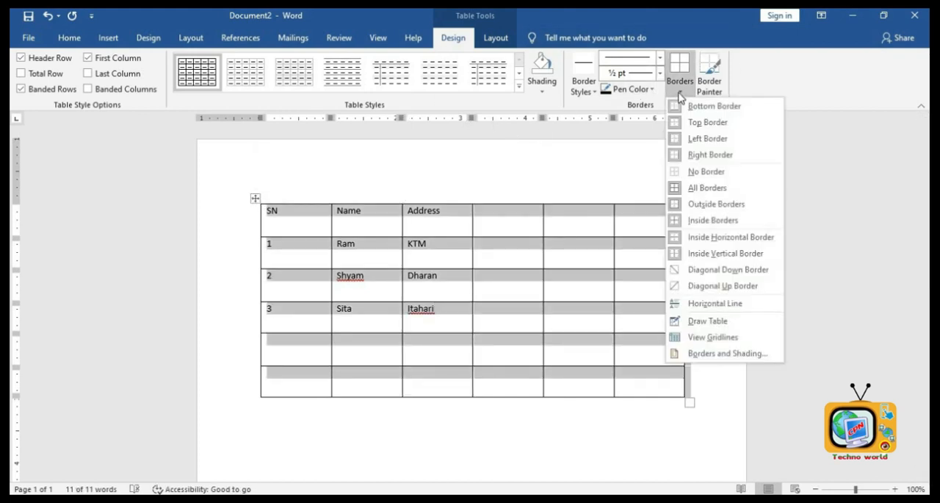
pyautogui.click(700, 173)
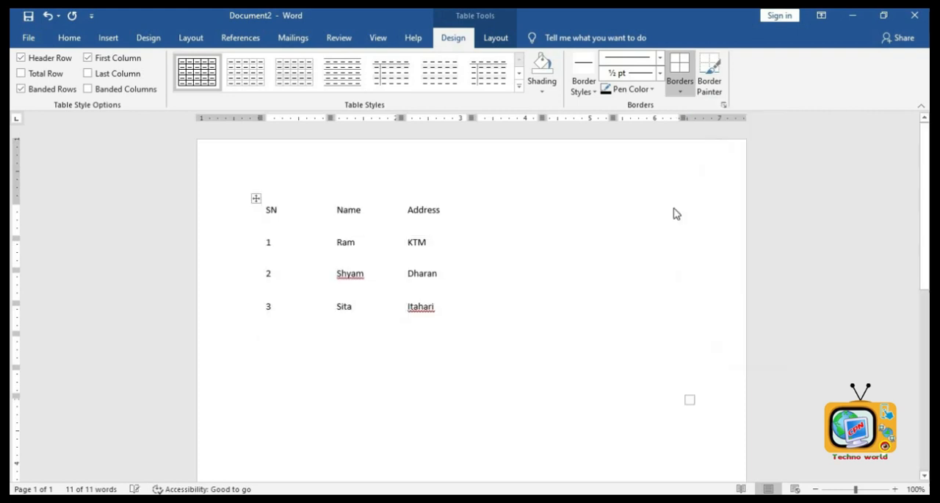
pyautogui.click(603, 423)
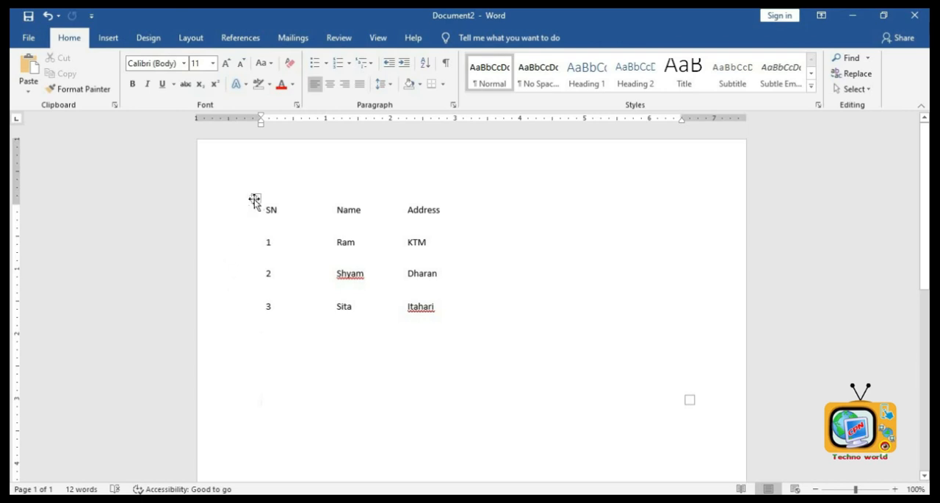
# - Select the whole table and restore all borders with All Borders
pyautogui.click(257, 196)
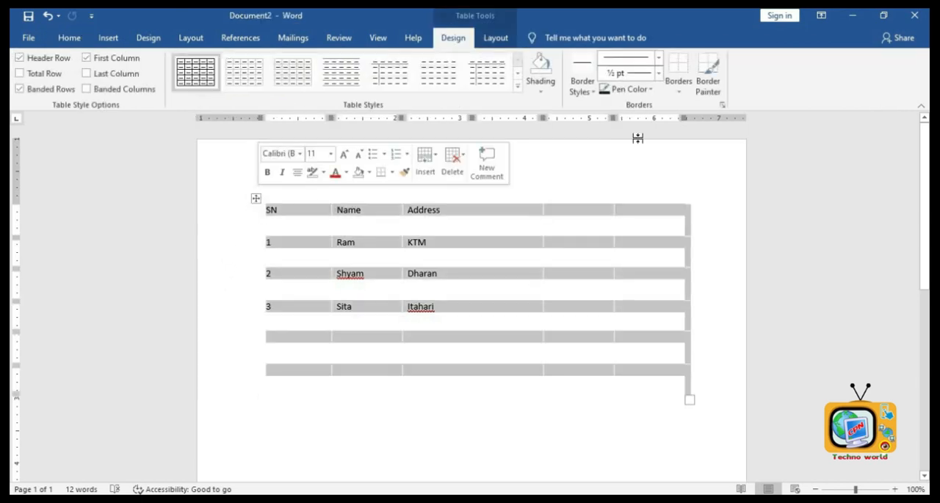
pyautogui.click(680, 91)
pyautogui.click(694, 188)
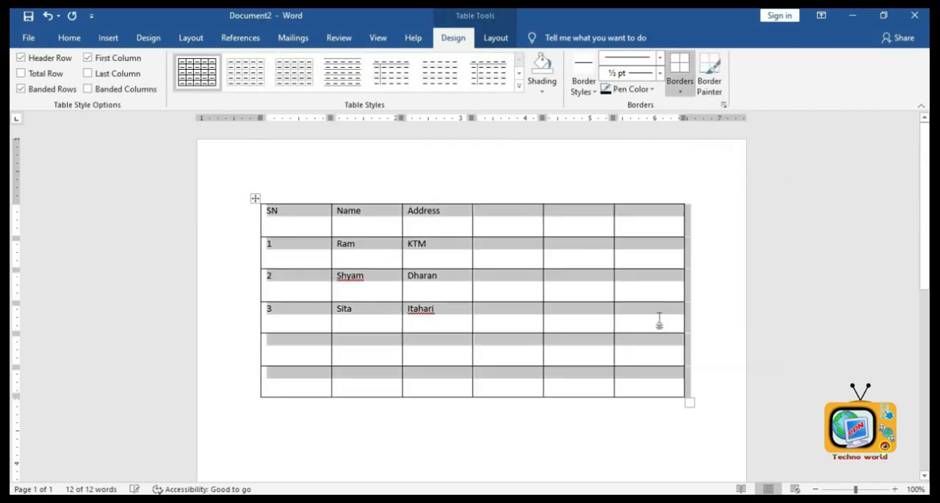
pyautogui.click(618, 420)
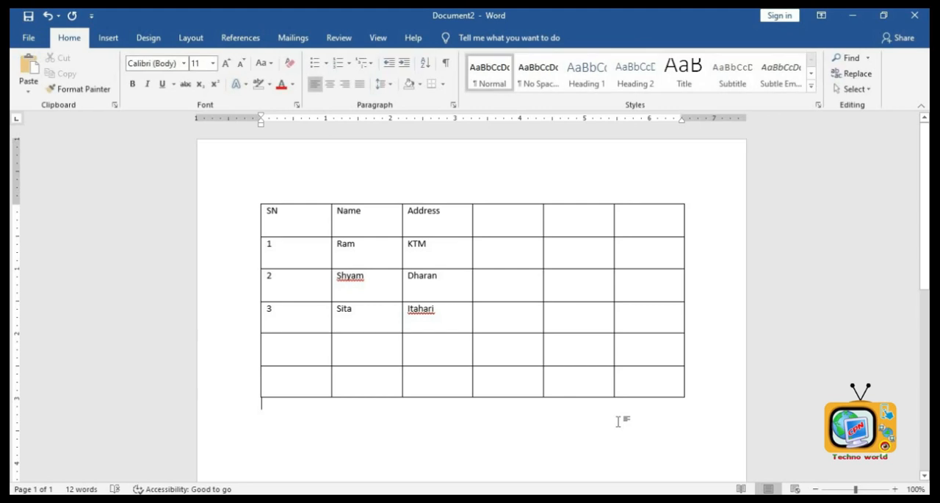
# - Add an Amount header in the fourth column with values 2000, 3000 and 4000 below it
pyautogui.click(530, 225)
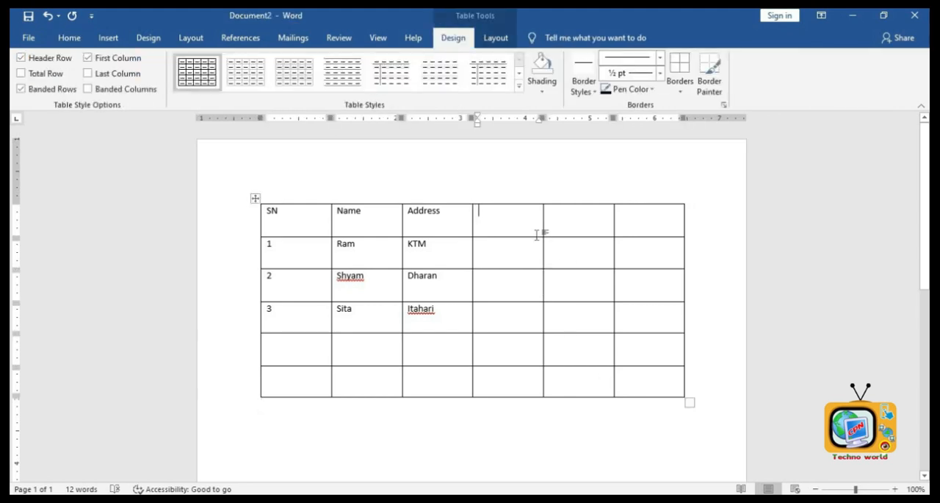
pyautogui.write('Amount')
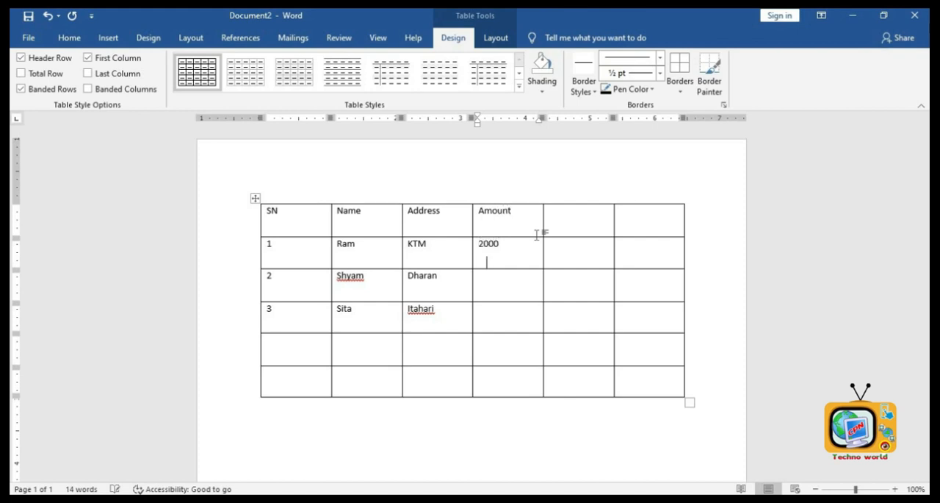
pyautogui.press('Down')
pyautogui.write('3000')
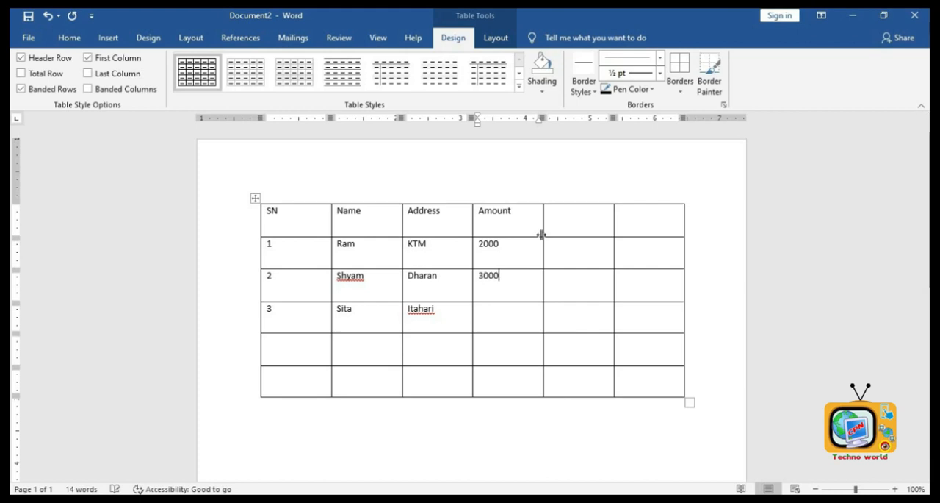
pyautogui.press('Down')
pyautogui.write('4000')
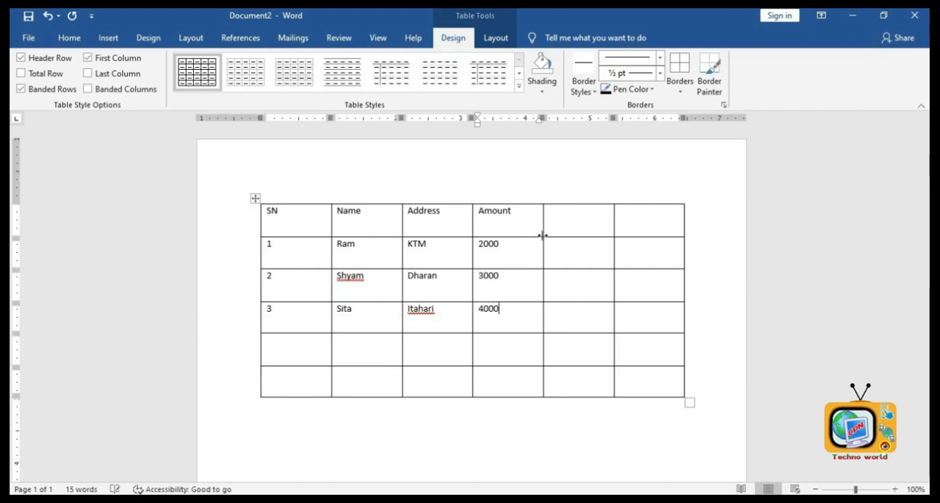
# - Insert a =SUM(ABOVE) formula in the cell below the Amount values to total them
pyautogui.press('Down')
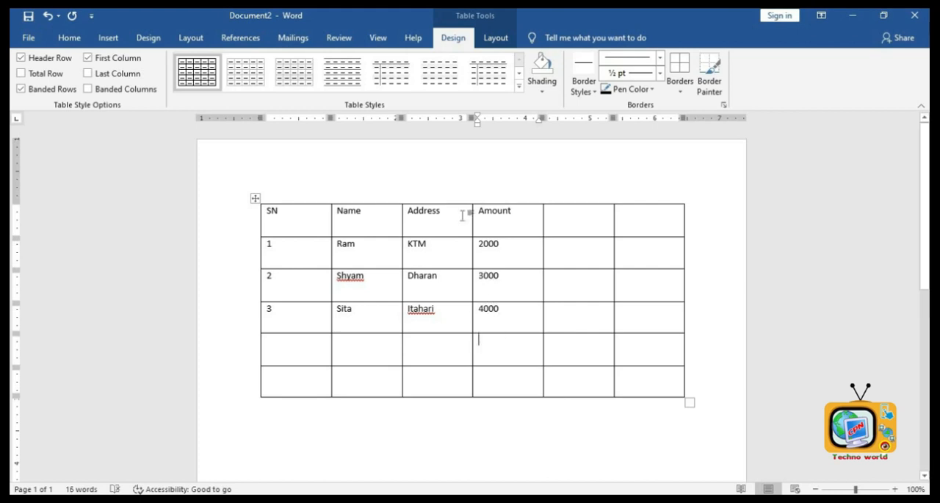
pyautogui.click(485, 40)
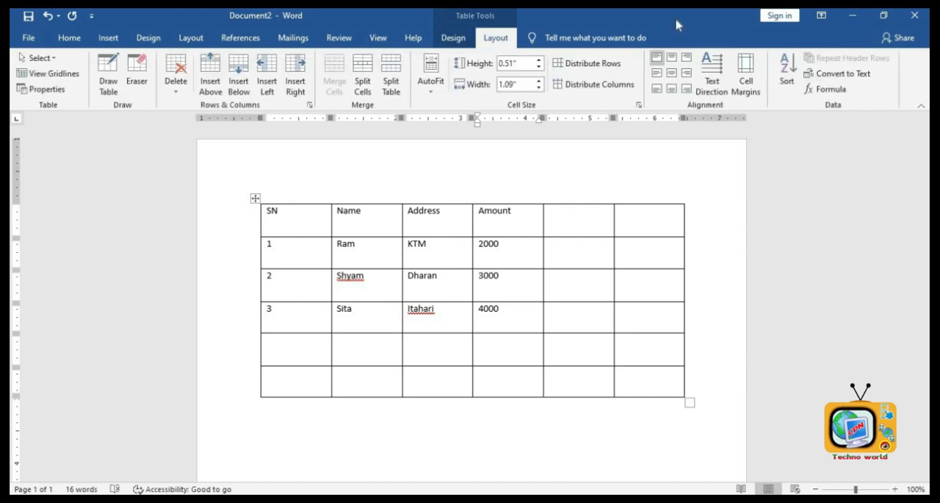
pyautogui.click(826, 89)
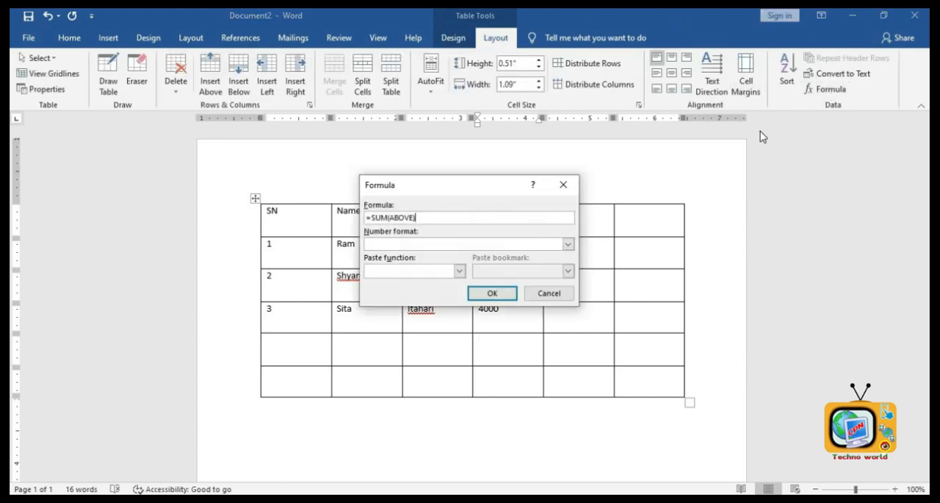
pyautogui.click(487, 294)
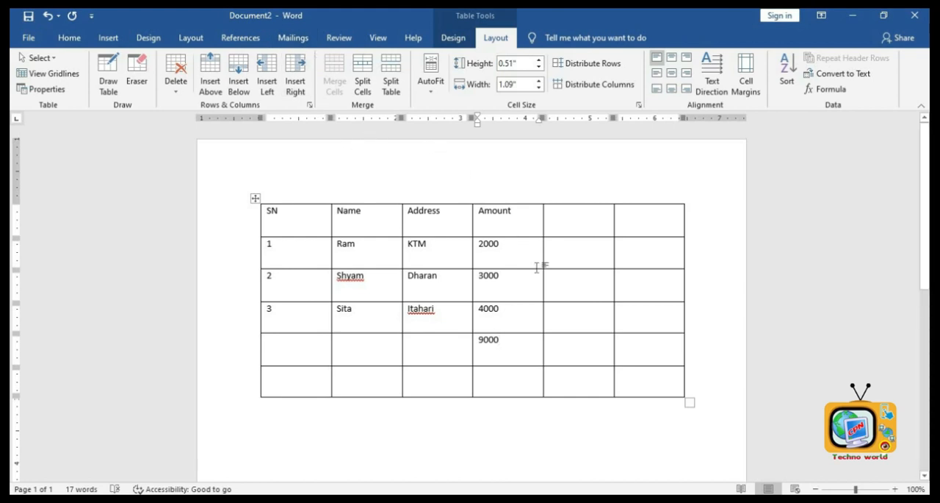
# - Change the text direction in the fifth column's header cell to vertical and type sample text in it
pyautogui.click(585, 258)
pyautogui.click(594, 230)
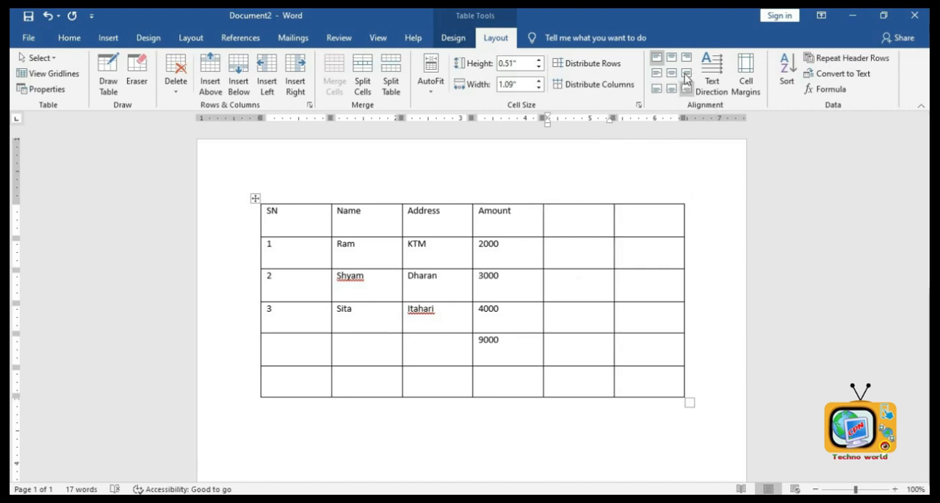
pyautogui.click(709, 66)
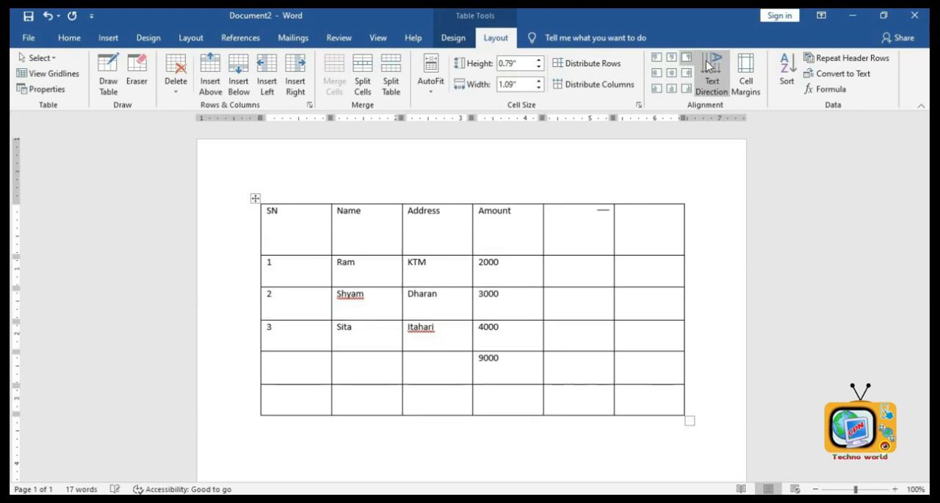
pyautogui.write('faafafaf')
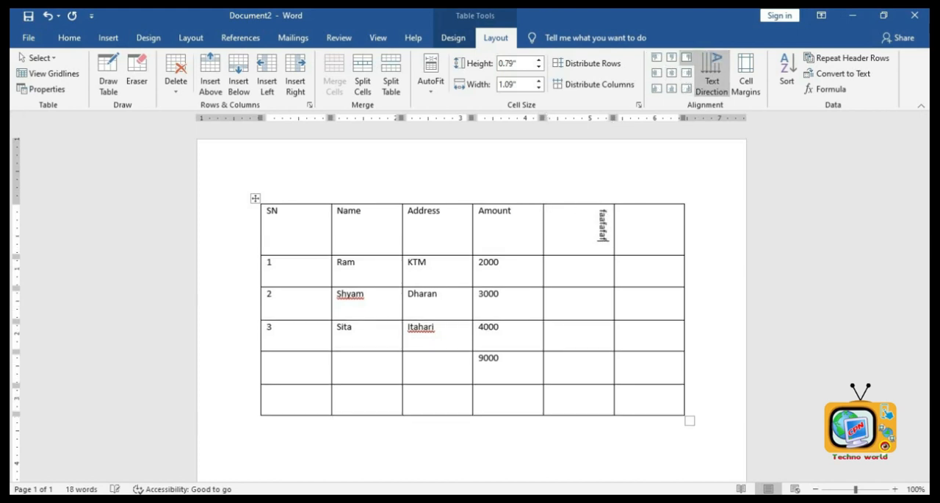
pyautogui.click(712, 82)
pyautogui.write('adfaafafaf')
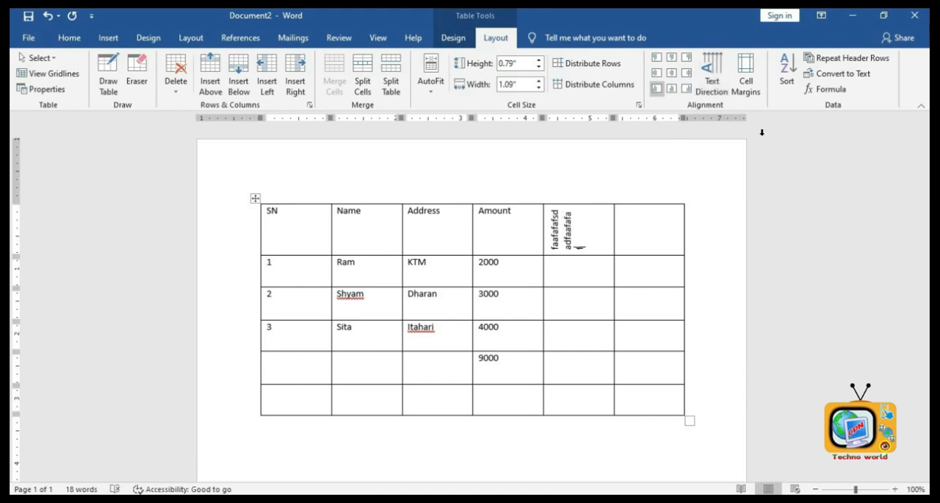
# - Sort the SN column's numbered rows in descending order
pyautogui.keyDown('shift'); pyautogui.click(299, 322); pyautogui.keyUp('shift')
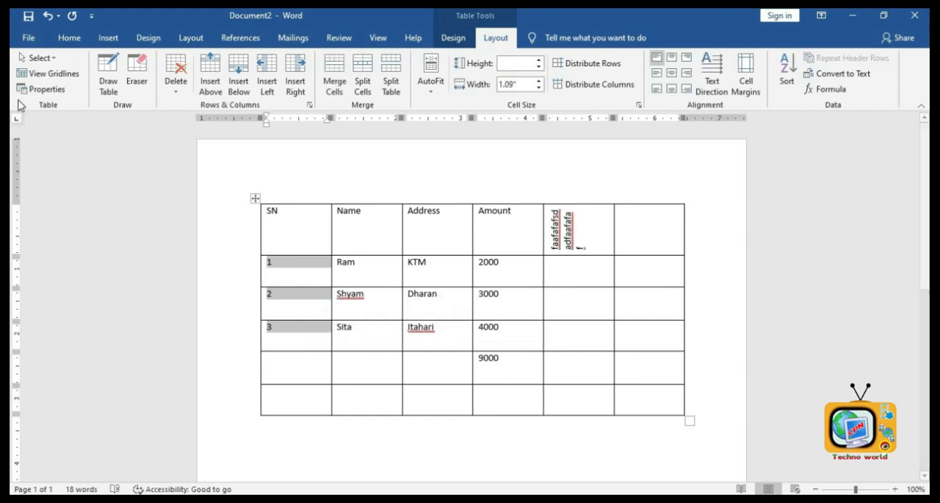
pyautogui.click(69, 37)
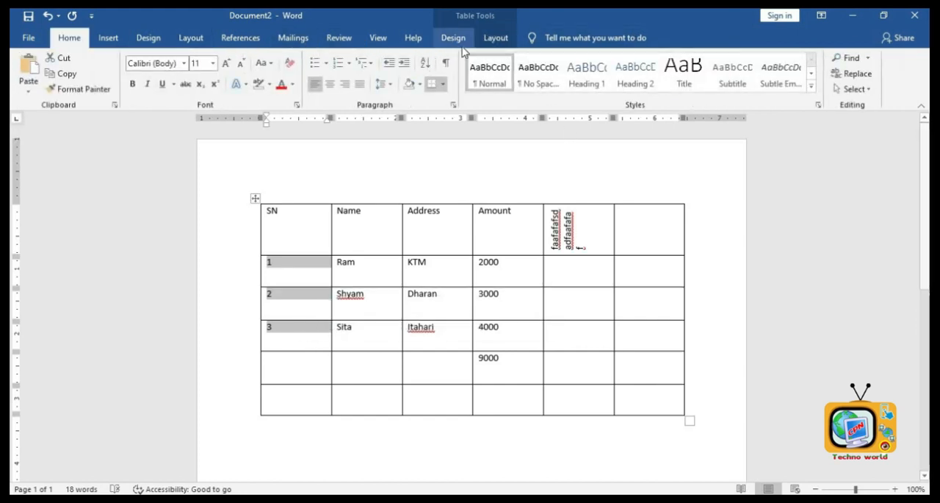
pyautogui.click(495, 38)
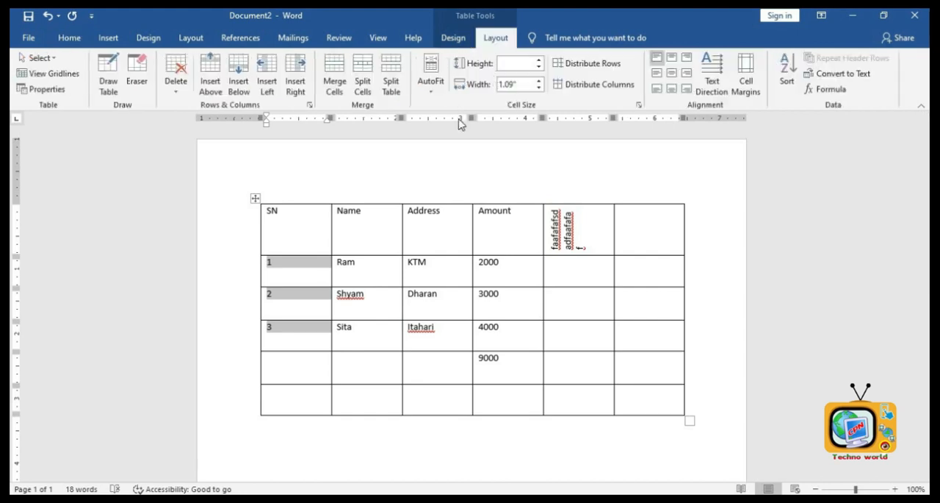
pyautogui.click(784, 71)
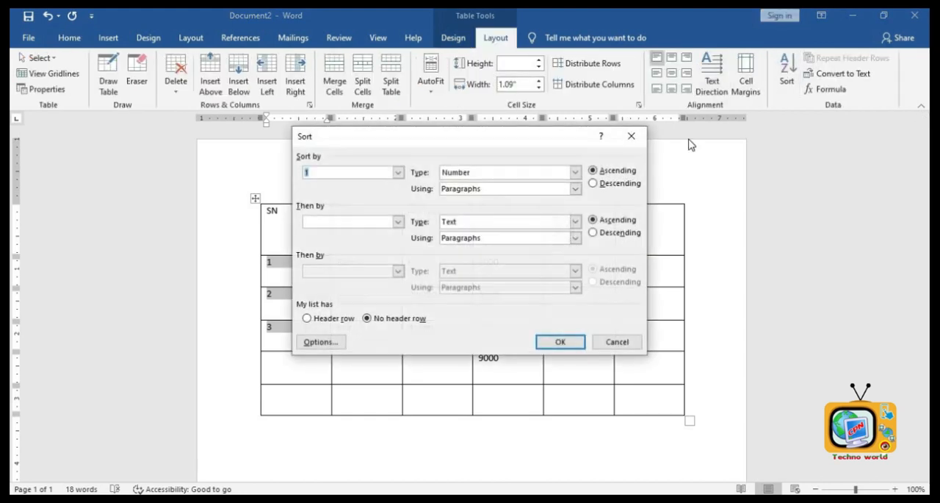
pyautogui.click(595, 183)
pyautogui.click(562, 342)
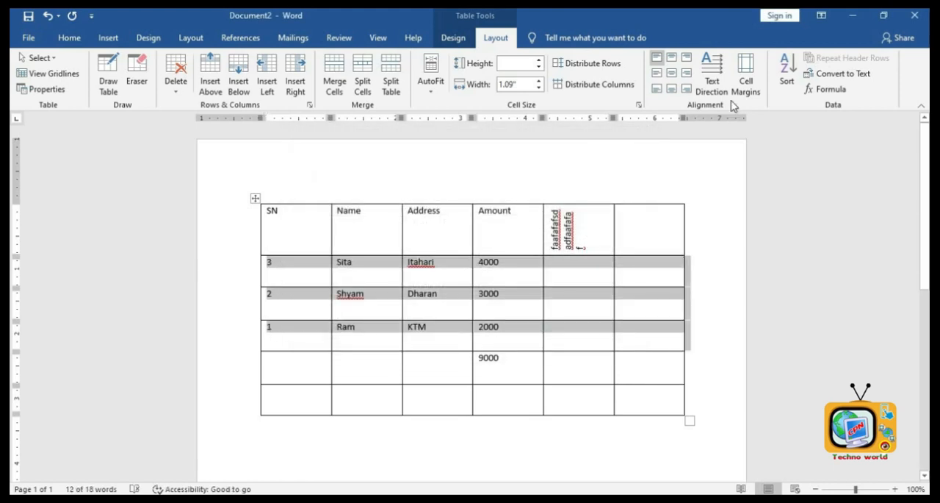
# - Sort the rows by Column 1 as numbers in ascending order
pyautogui.click(786, 81)
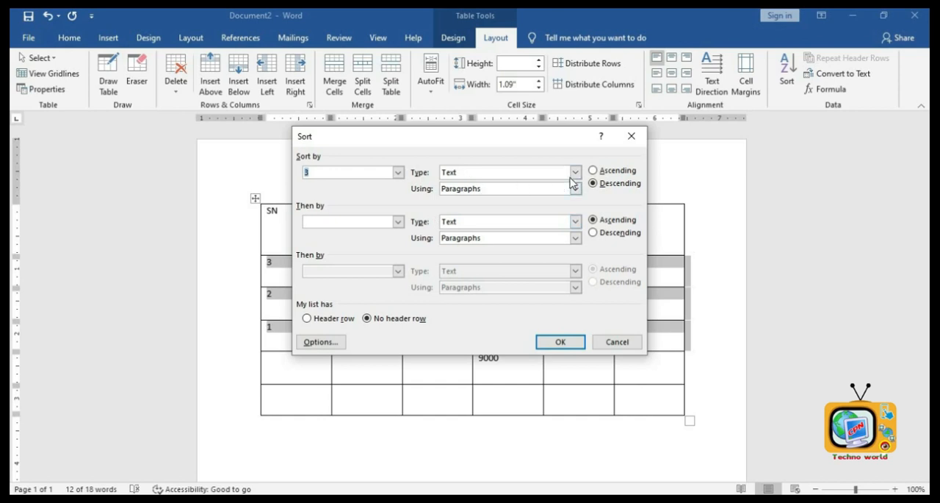
pyautogui.click(397, 172)
pyautogui.click(354, 185)
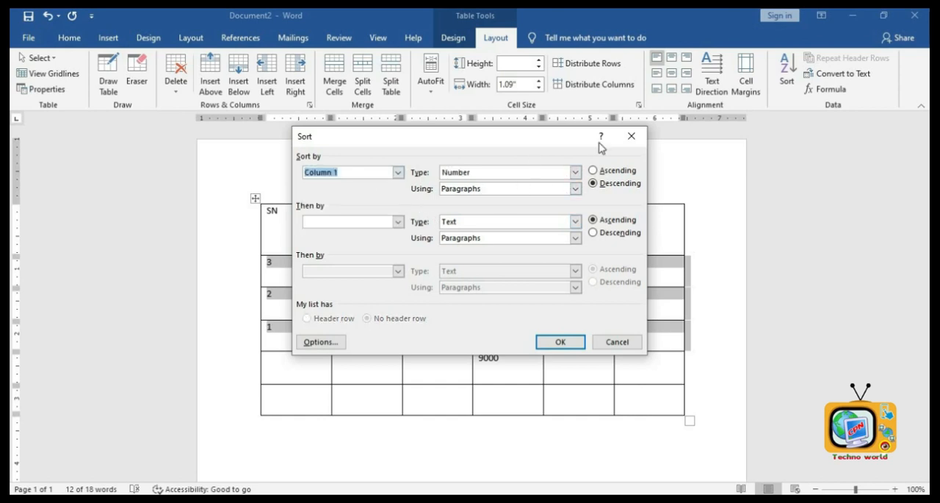
pyautogui.click(594, 170)
pyautogui.click(560, 342)
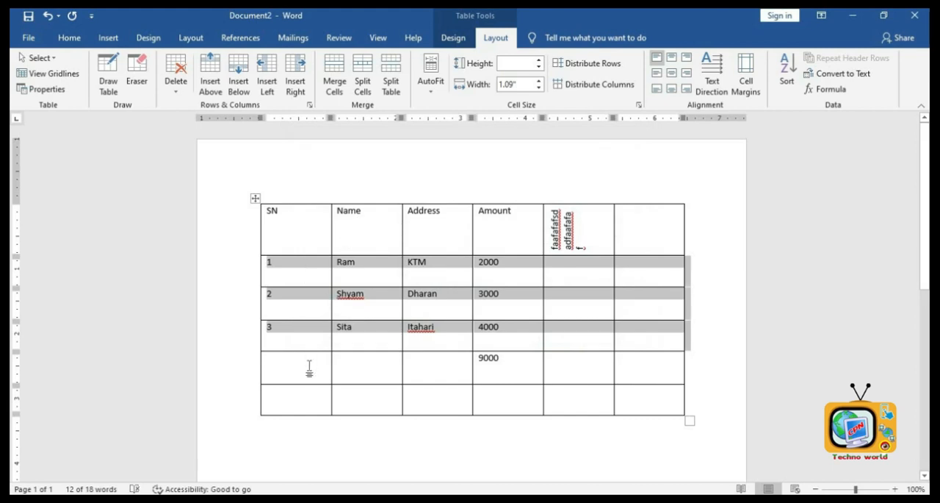
# - Select all the document's content and delete it
pyautogui.click(617, 169)
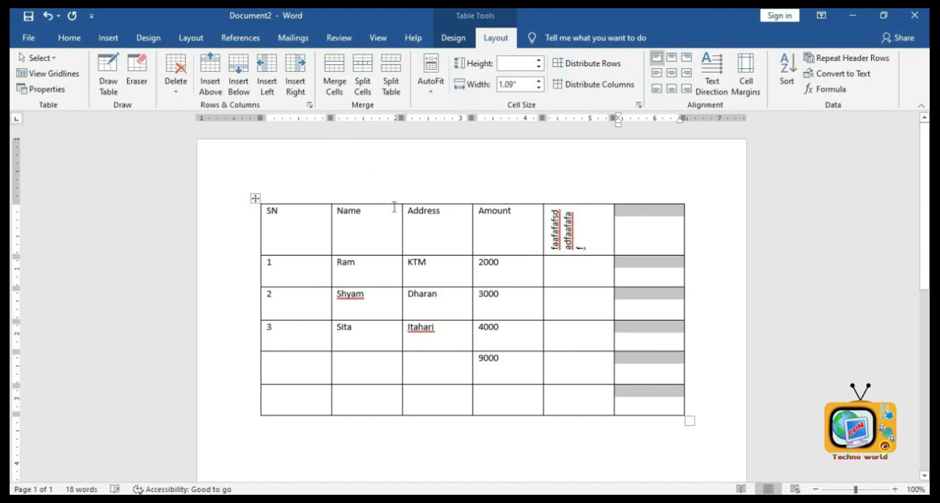
pyautogui.click(108, 38)
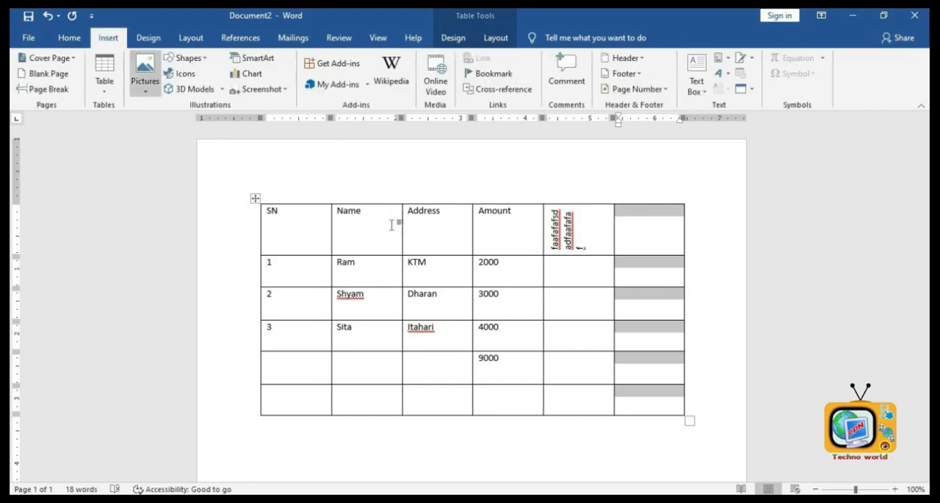
pyautogui.click(456, 190)
pyautogui.hotkey('ctrl', 'a')
pyautogui.press('Delete')
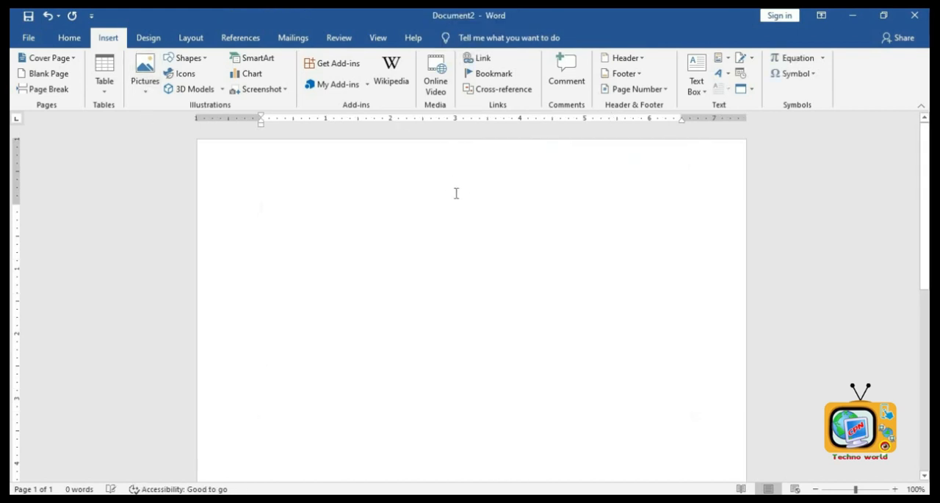
# - Insert a picture from this device, taken from the Desktop's basic computer note folder
pyautogui.click(142, 73)
pyautogui.scroll(-1, 343, 218)
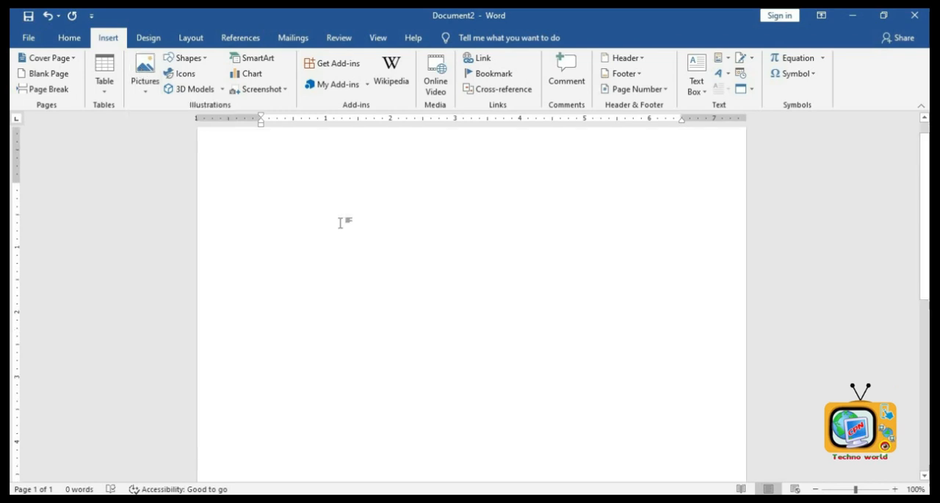
pyautogui.click(146, 80)
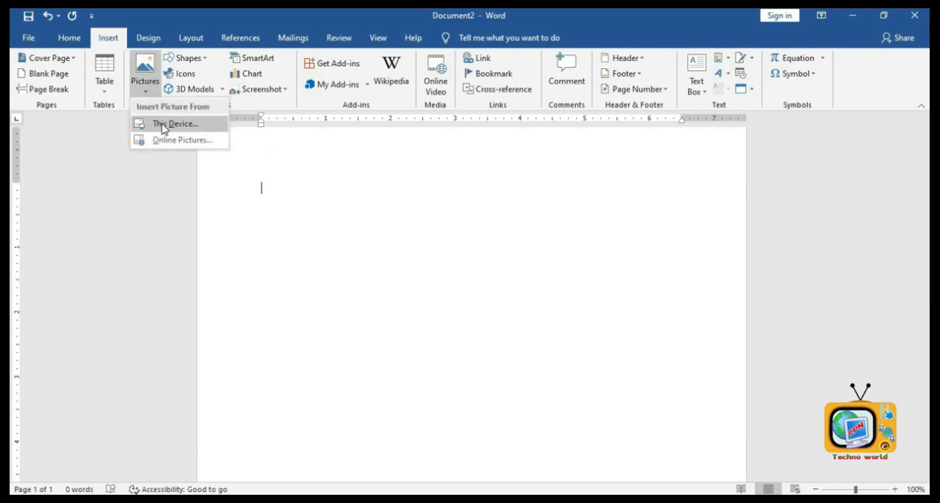
pyautogui.click(163, 125)
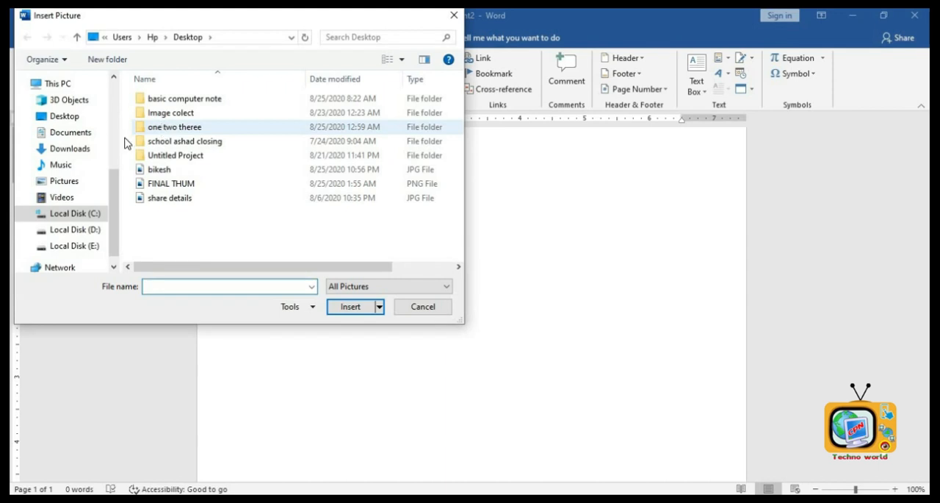
pyautogui.click(74, 118)
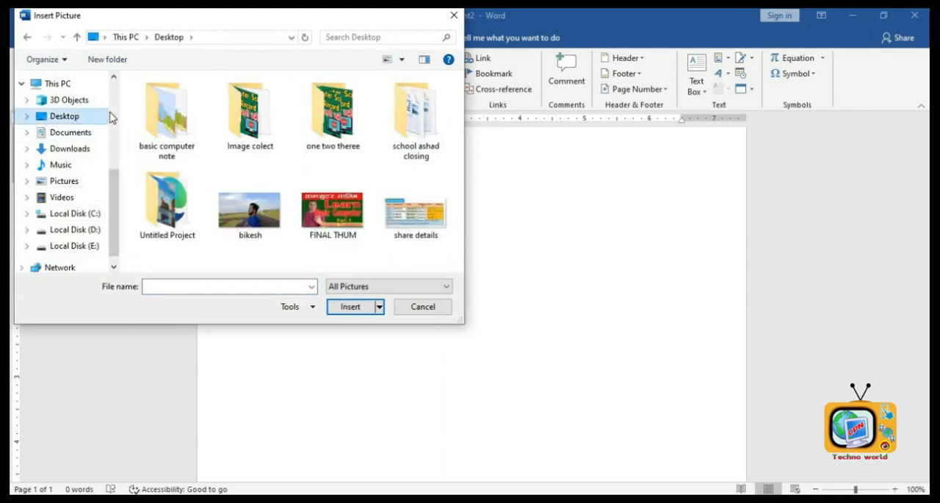
pyautogui.doubleClick(186, 147)
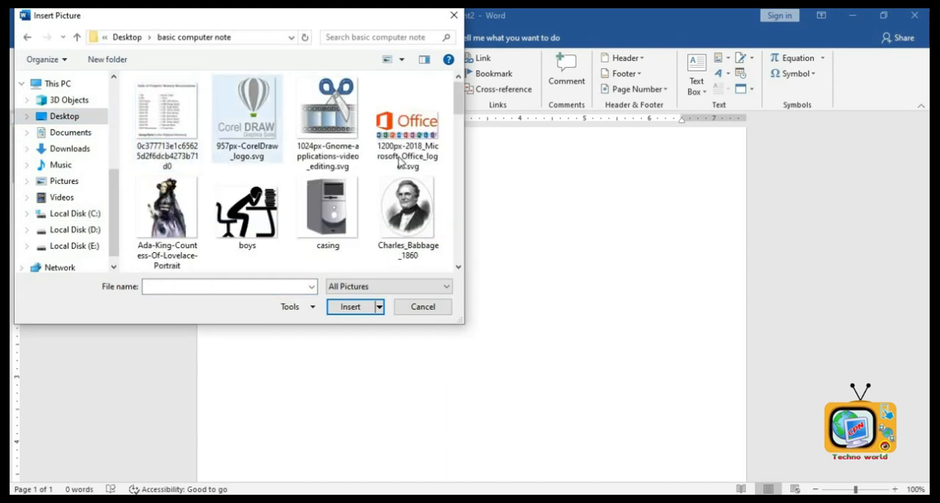
pyautogui.moveTo(458, 89); pyautogui.dragTo(464, 186)
pyautogui.doubleClick(418, 118)
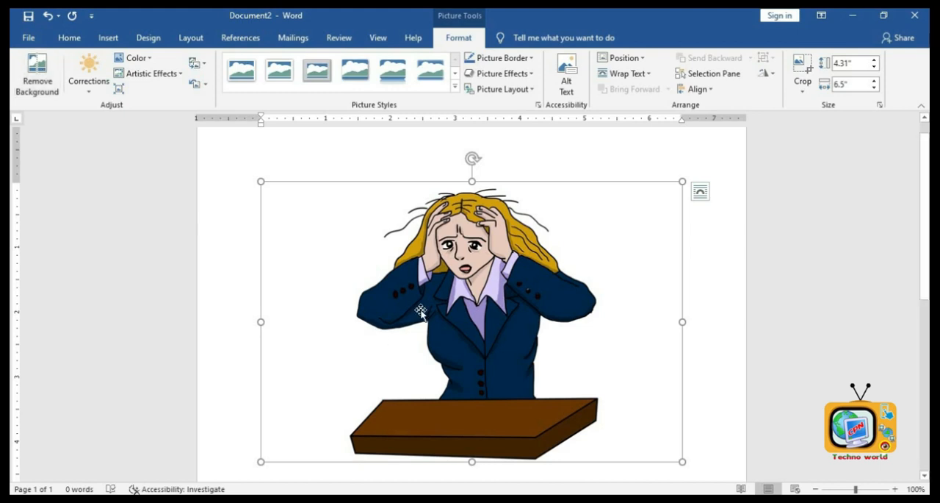
# - Apply a brightness/contrast correction to the picture and resize it to about 3.13" by 4.72"
pyautogui.click(91, 87)
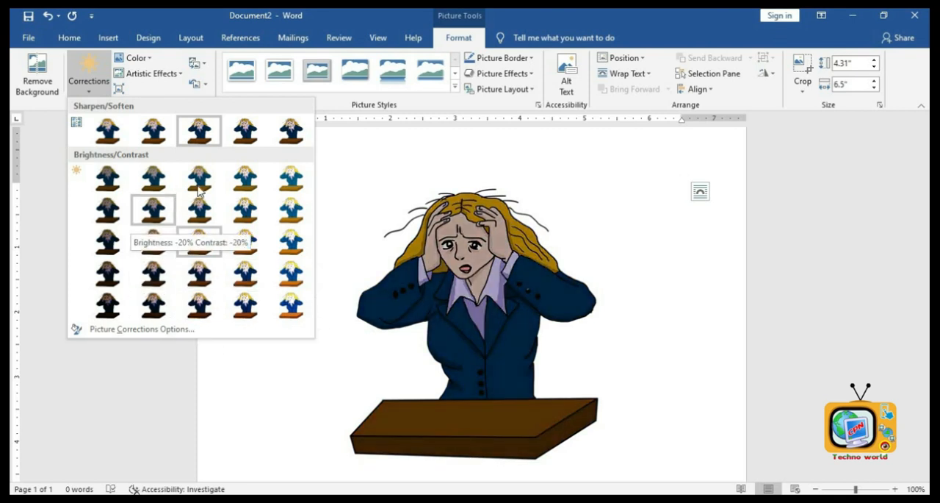
pyautogui.click(475, 394)
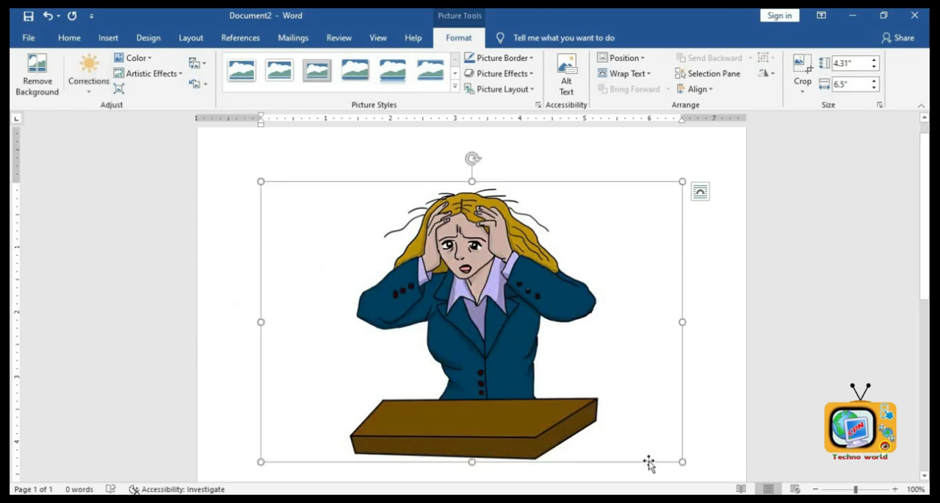
pyautogui.moveTo(651, 442); pyautogui.dragTo(567, 384)
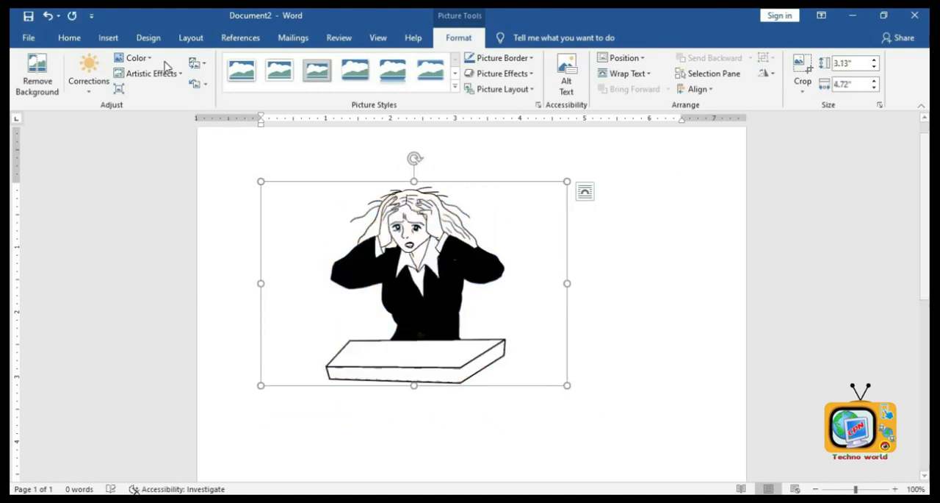
# - Try an orange recolor on the picture, then set its color back to no recolor
pyautogui.click(129, 58)
pyautogui.click(244, 258)
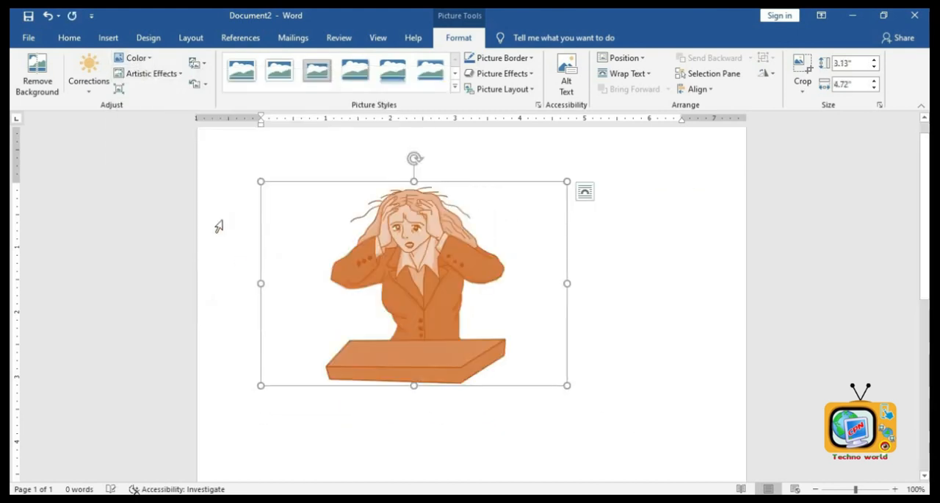
pyautogui.click(130, 58)
pyautogui.click(134, 195)
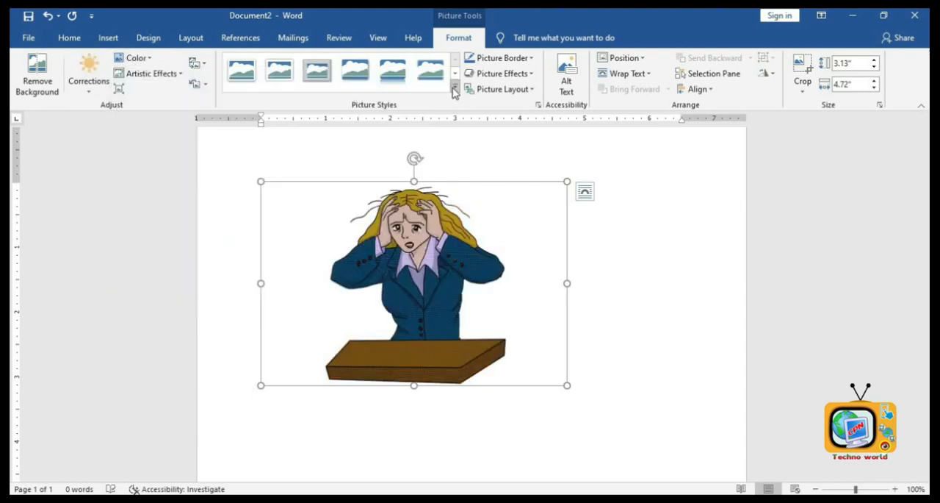
# - Try several picture styles and apply the metal oval frame style to the picture
pyautogui.click(455, 89)
pyautogui.click(356, 109)
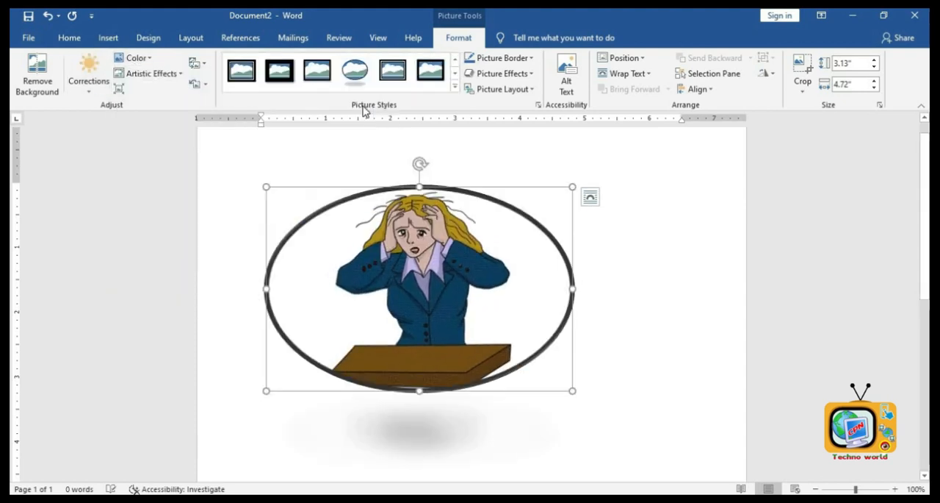
pyautogui.click(416, 80)
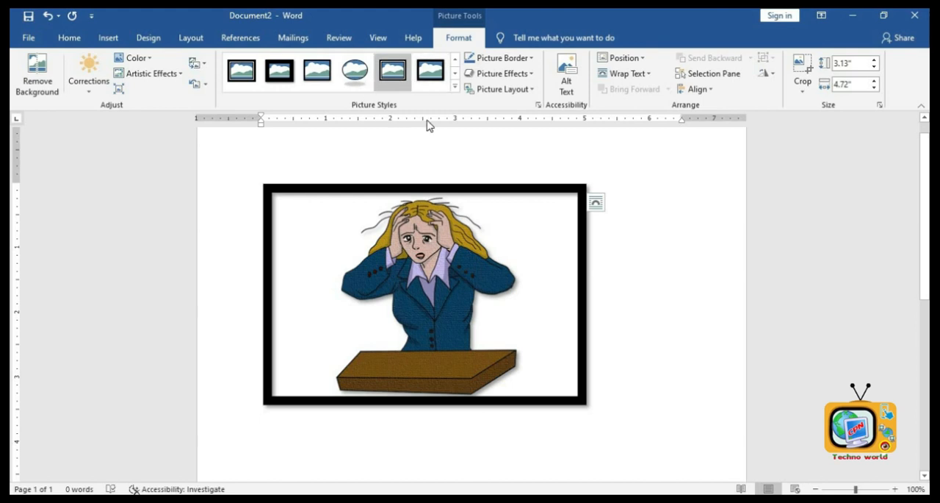
pyautogui.click(455, 89)
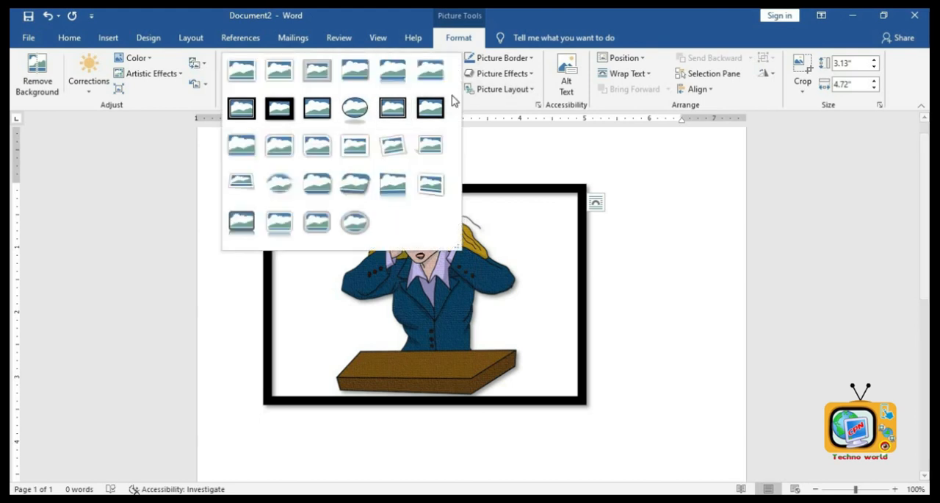
pyautogui.click(353, 226)
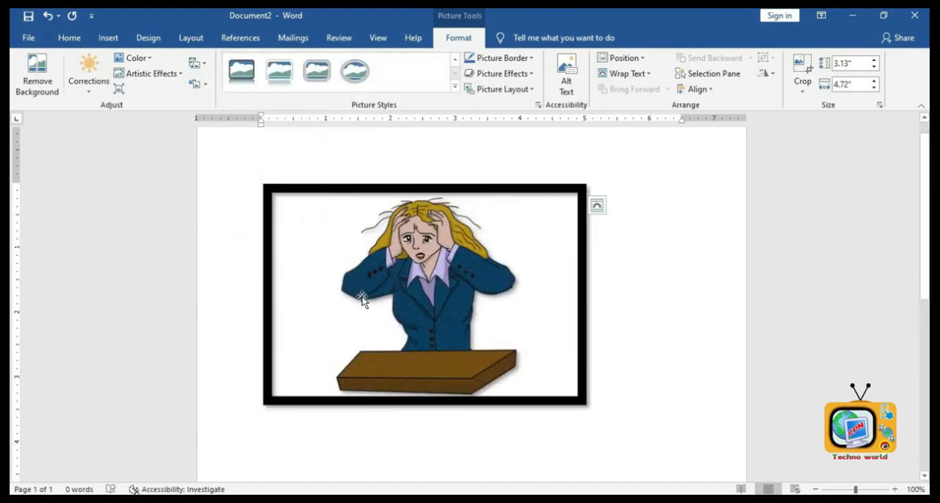
# - Try green and blue picture borders, then set the picture border colour to yellow
pyautogui.click(503, 58)
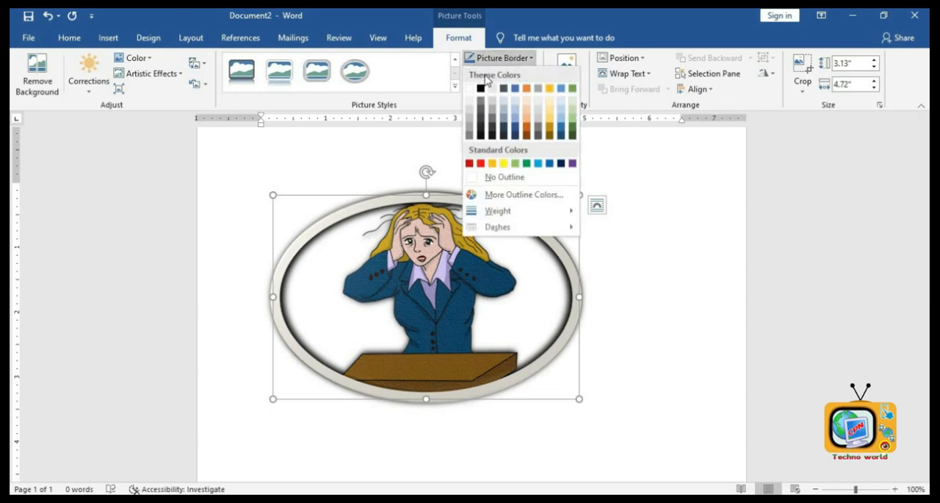
pyautogui.click(527, 162)
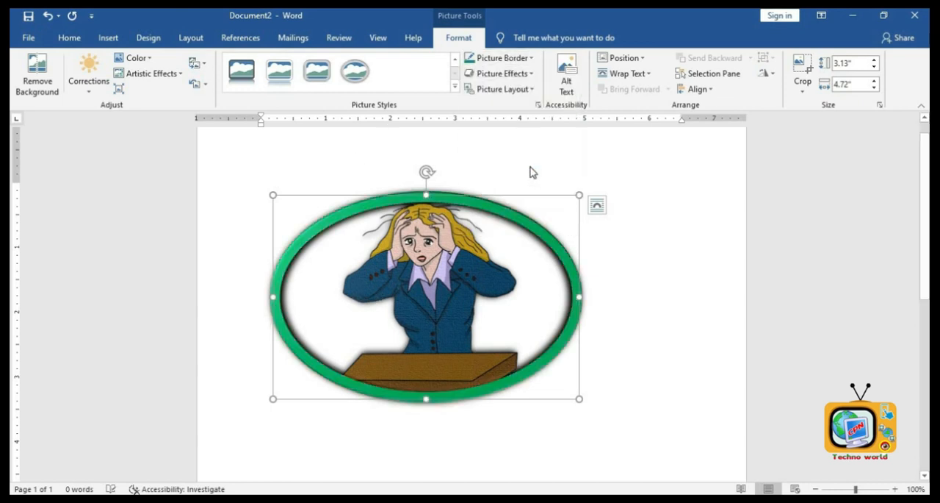
pyautogui.click(503, 58)
pyautogui.click(549, 162)
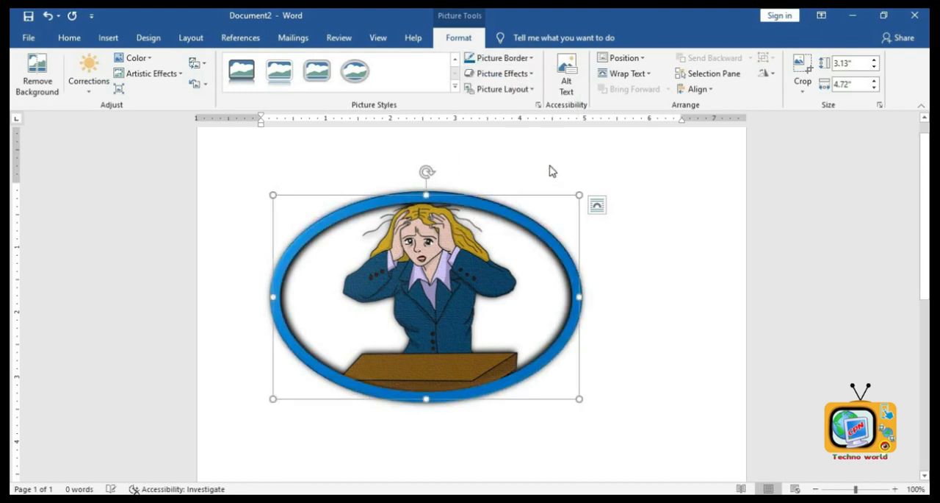
pyautogui.click(502, 59)
pyautogui.click(499, 123)
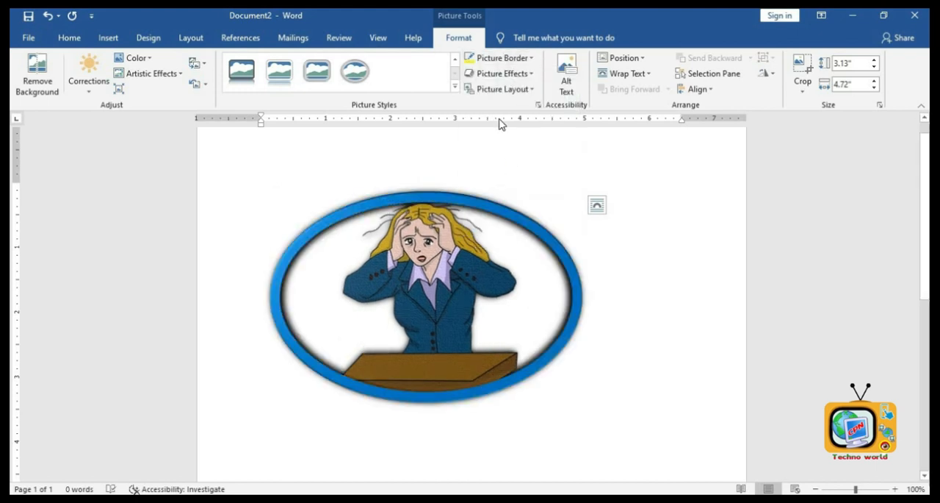
# - Apply a reflection variation effect to the picture
pyautogui.click(510, 79)
pyautogui.moveTo(507, 158)
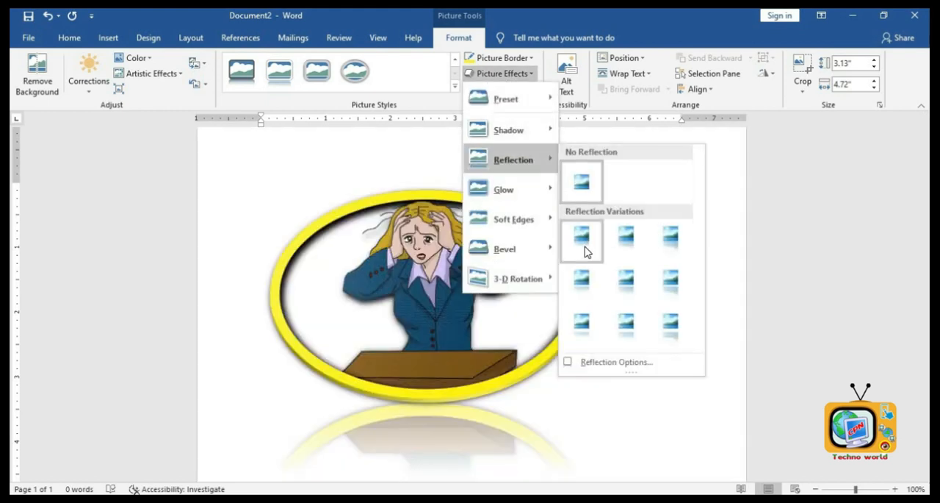
pyautogui.click(585, 252)
# - Apply a bevel effect from the second bevel preset to the picture
pyautogui.click(507, 74)
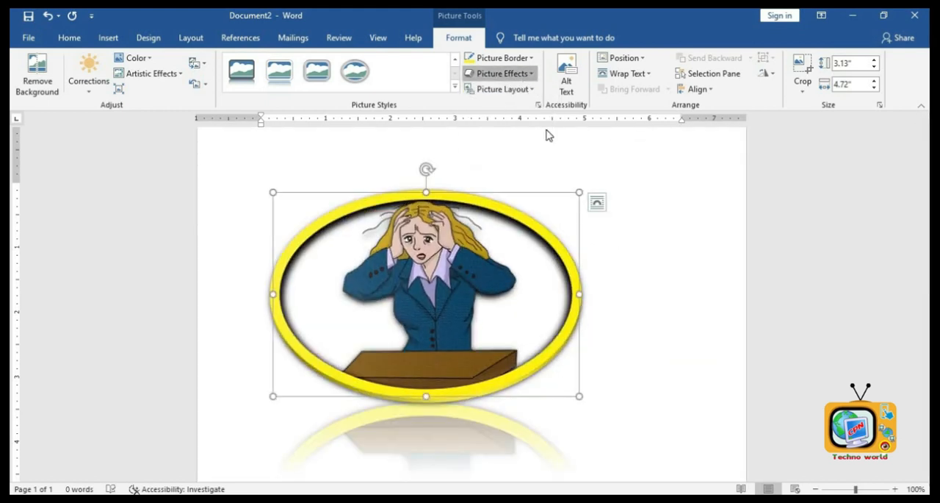
pyautogui.moveTo(504, 248)
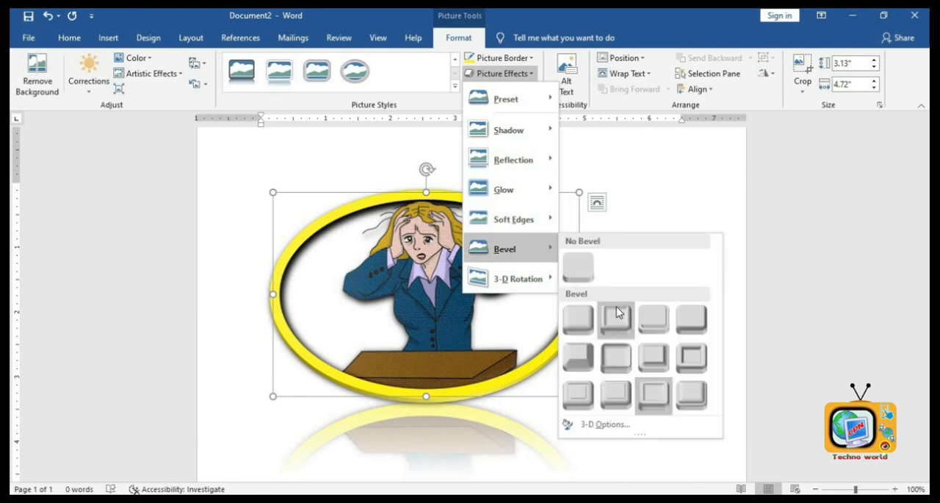
pyautogui.click(615, 307)
pyautogui.scroll(-5, 544, 353)
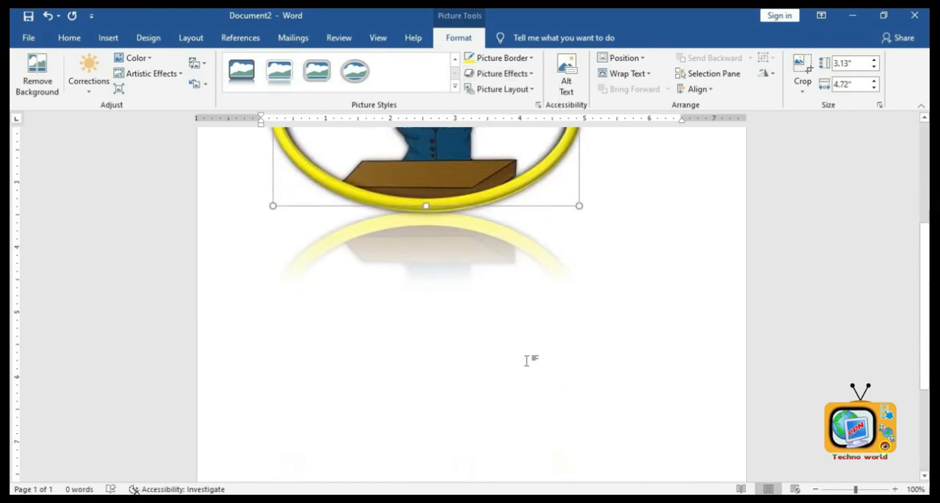
pyautogui.scroll(5, 504, 331)
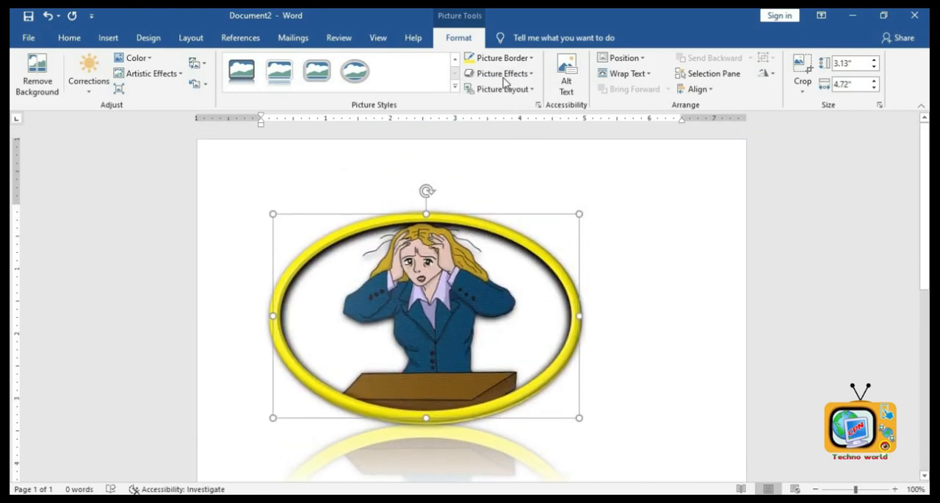
# - Apply a parallel 3-D rotation to the picture and rotate it further with its rotation handle
pyautogui.click(504, 74)
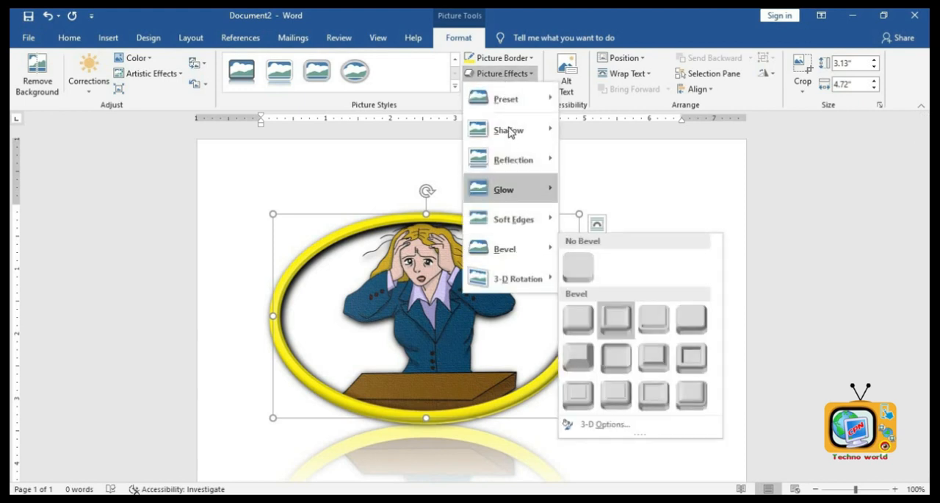
pyautogui.moveTo(535, 277)
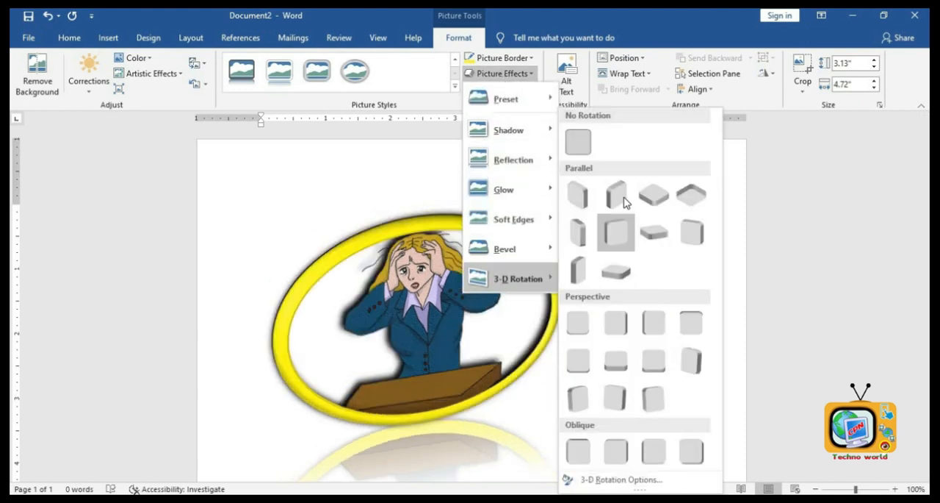
pyautogui.click(626, 203)
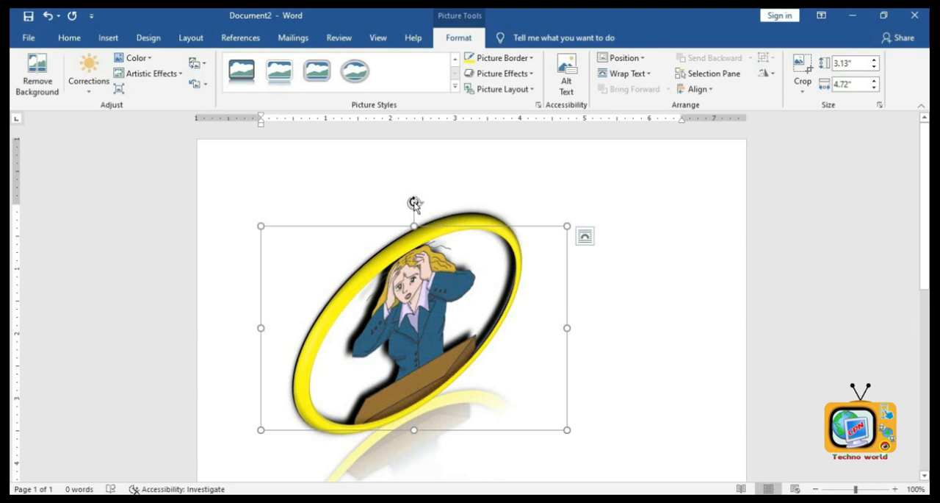
pyautogui.moveTo(404, 205); pyautogui.dragTo(367, 231)
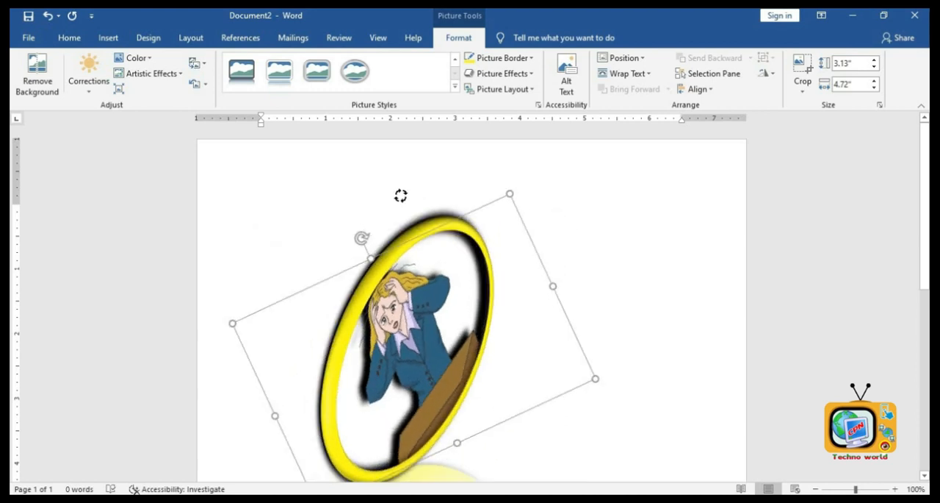
pyautogui.moveTo(401, 196); pyautogui.dragTo(456, 187)
# - Delete the formatted picture and insert the Ada-King-Countess-Of-Lovelace-Portrait picture from the basic computer note folder
pyautogui.click(578, 247)
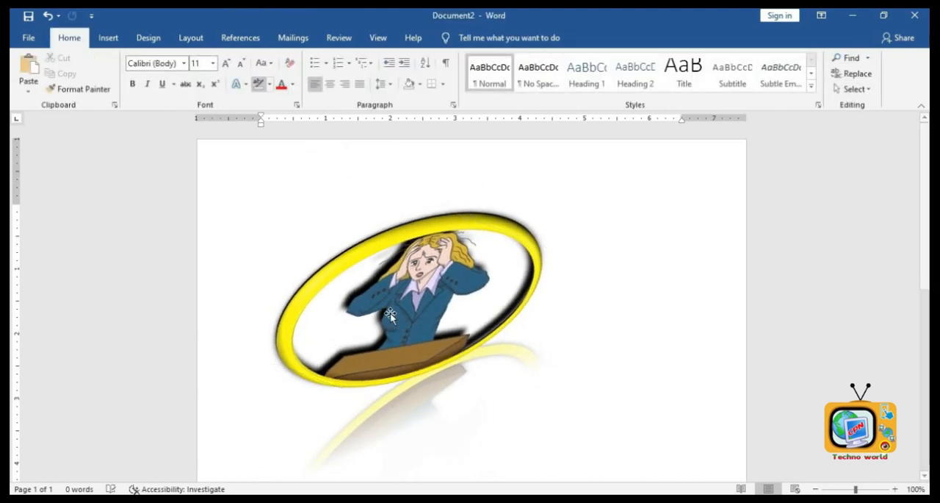
pyautogui.press('BackSpace')
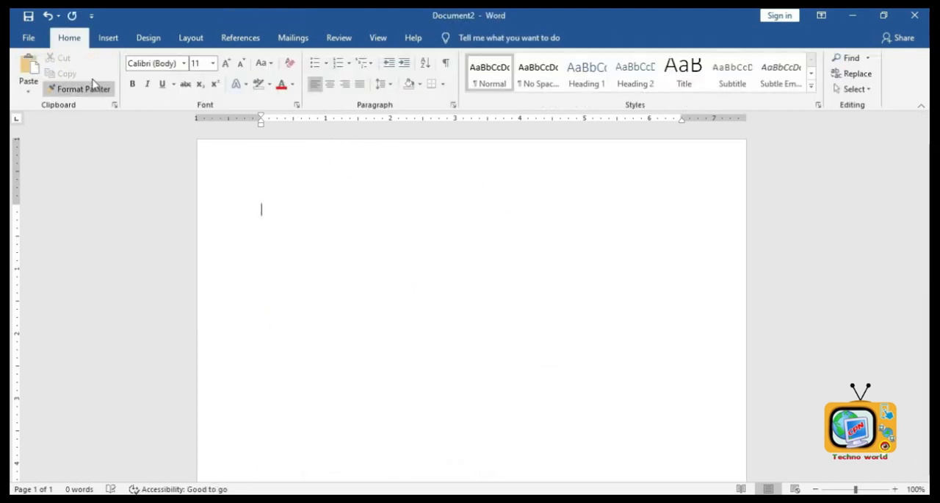
pyautogui.click(109, 39)
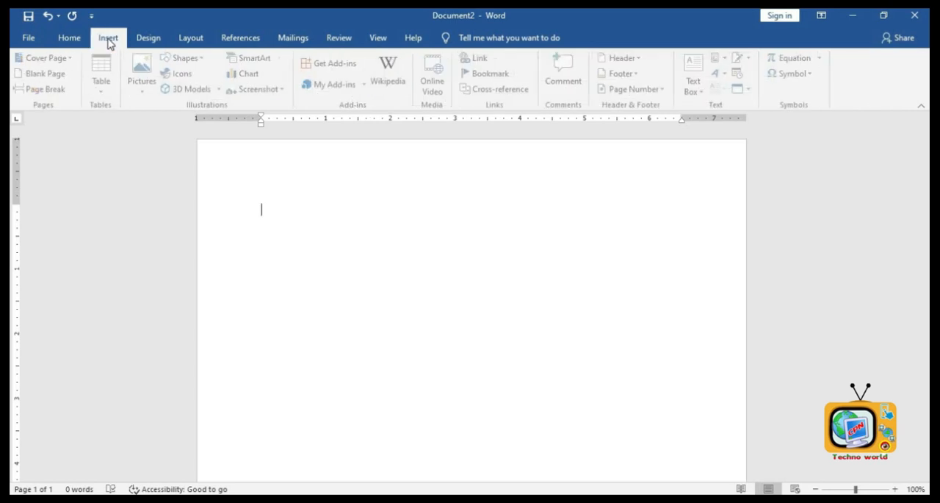
pyautogui.click(144, 79)
pyautogui.click(170, 125)
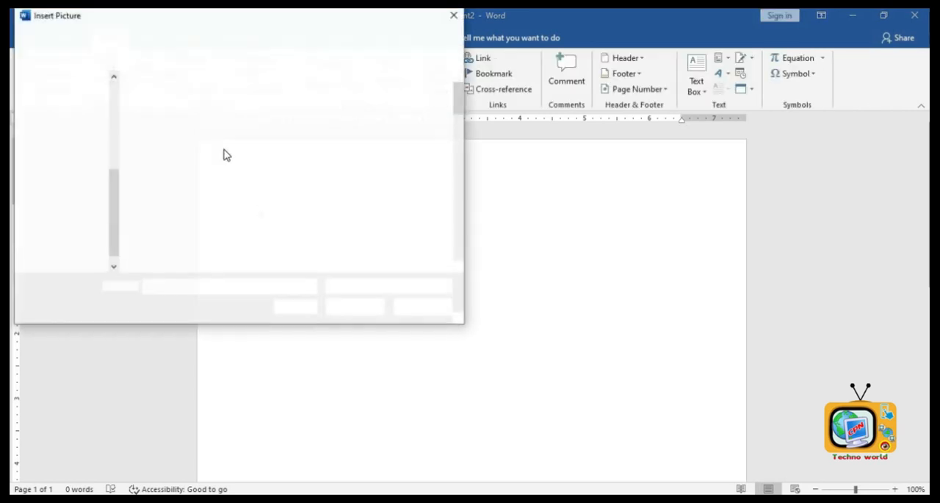
pyautogui.click(166, 211)
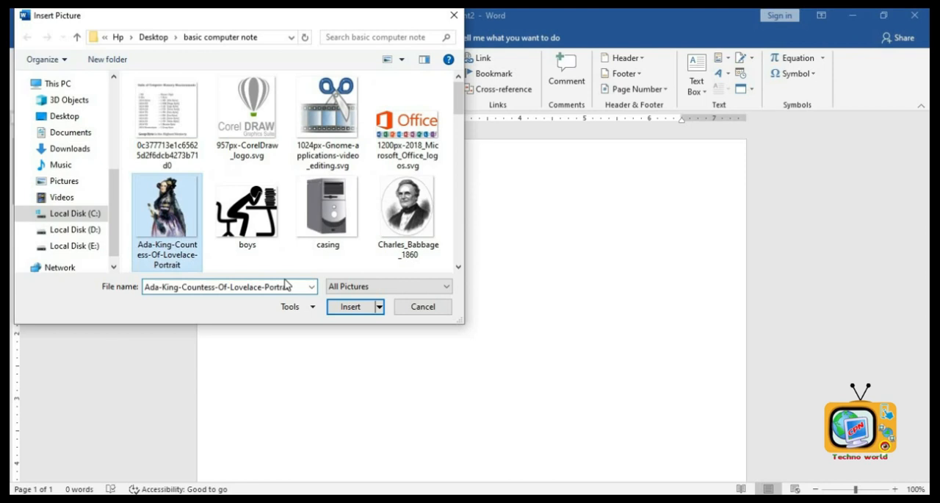
pyautogui.click(349, 312)
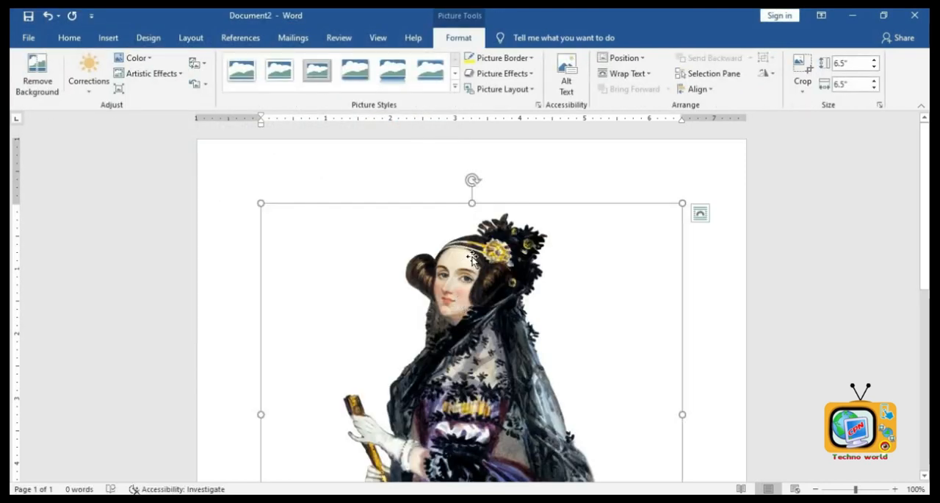
# - Set the portrait's text wrapping to In Front of Text and move it slightly
pyautogui.click(630, 75)
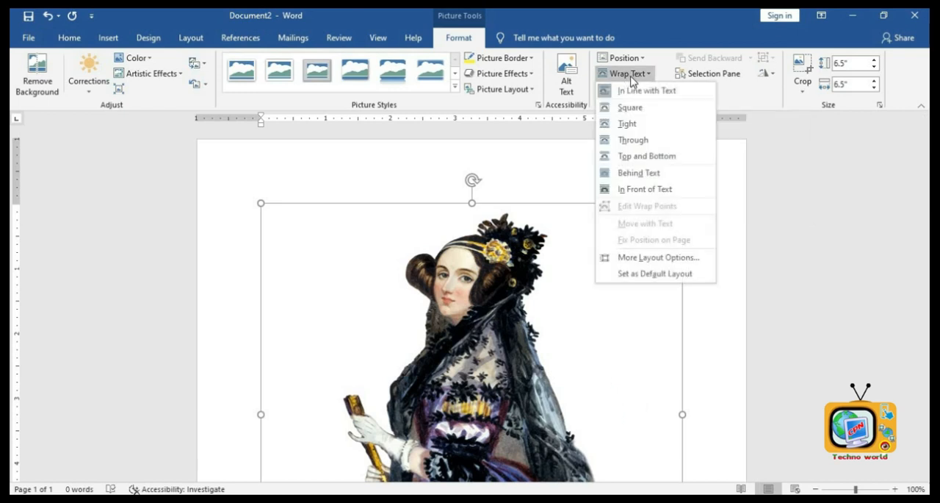
pyautogui.click(640, 191)
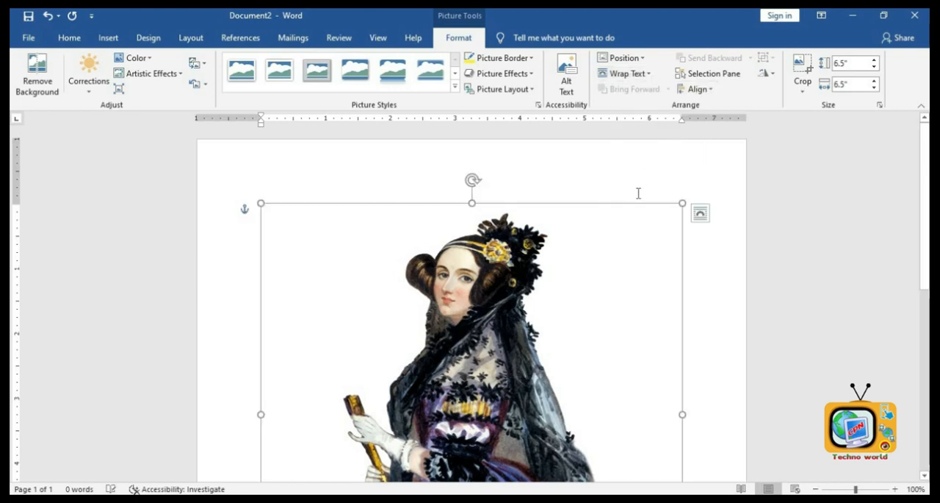
pyautogui.moveTo(551, 228); pyautogui.dragTo(653, 221)
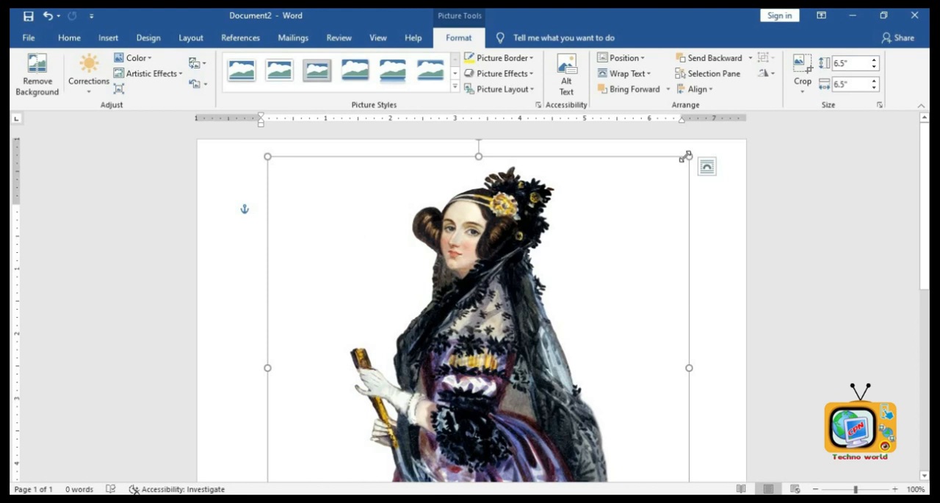
# - Resize the portrait to about 4.76" by 4.76"
pyautogui.moveTo(573, 255); pyautogui.dragTo(493, 359)
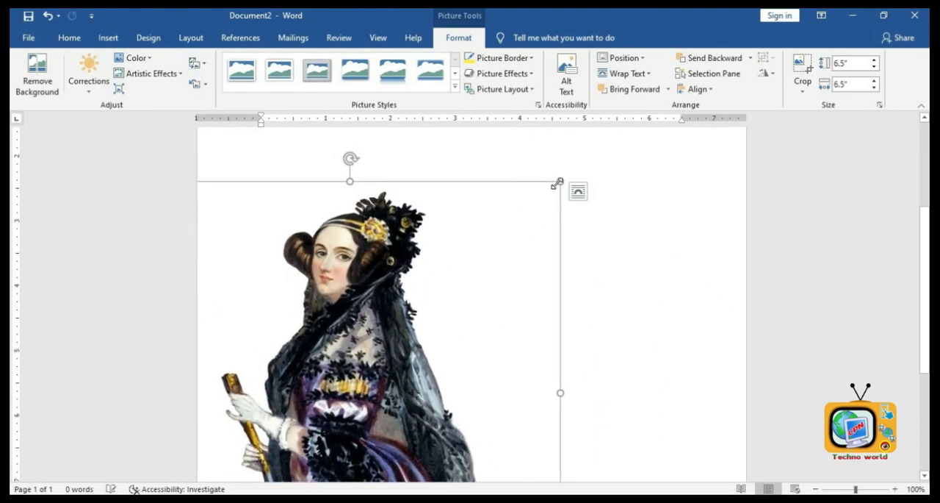
pyautogui.moveTo(468, 273); pyautogui.dragTo(451, 288)
pyautogui.moveTo(362, 367); pyautogui.dragTo(407, 321)
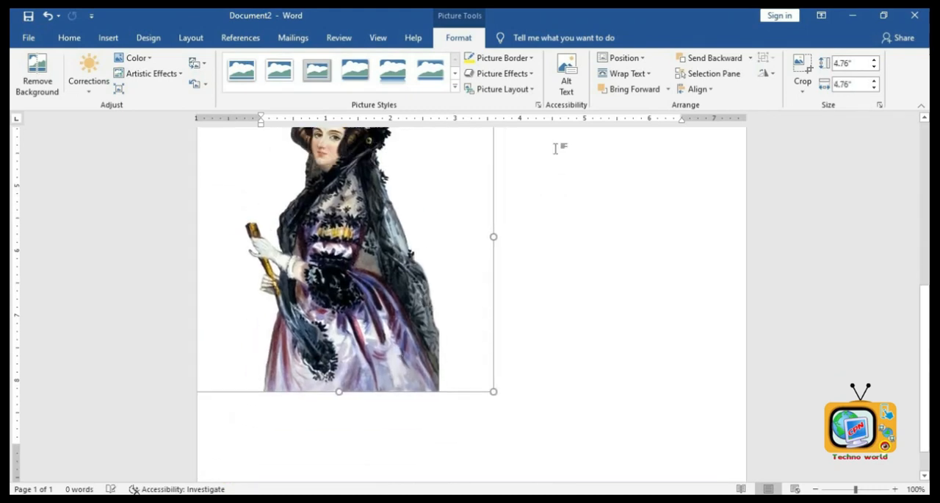
# - Set the portrait's text wrapping to In Front of Text again
pyautogui.click(623, 74)
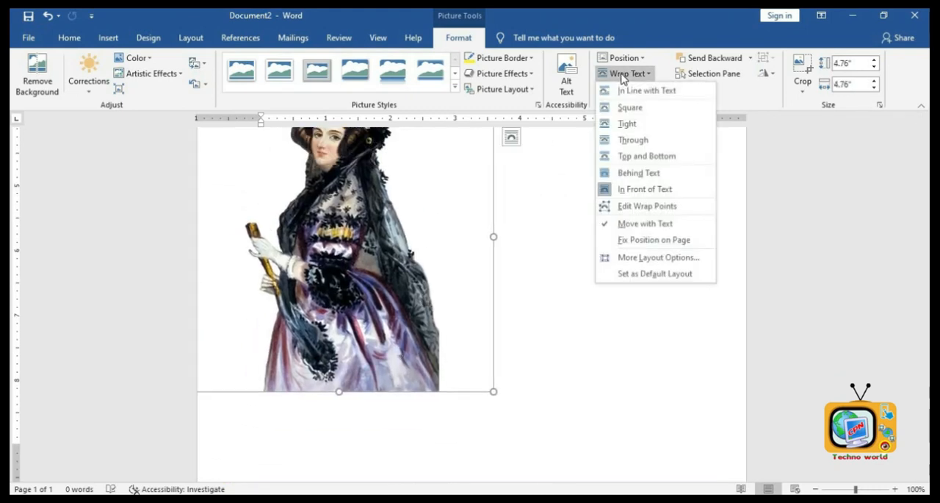
pyautogui.click(636, 192)
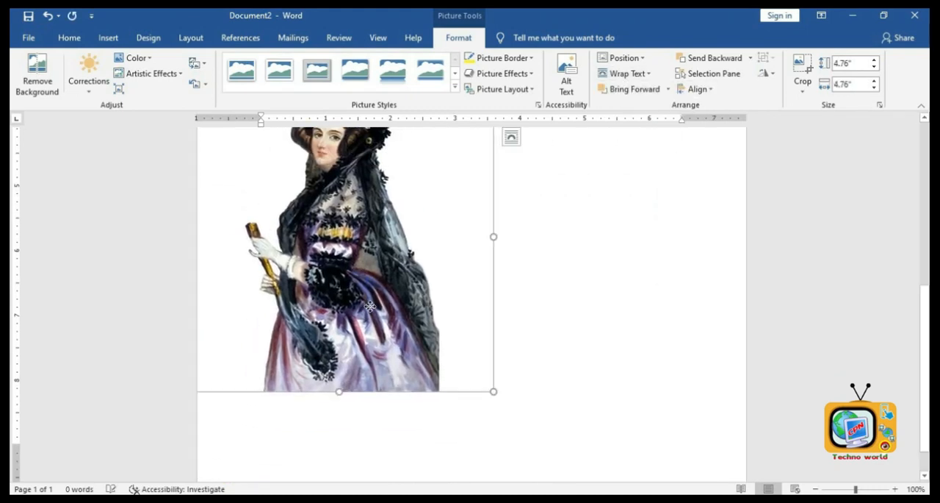
# - Position the portrait at the bottom left of the page and drag it slightly upward
pyautogui.click(623, 58)
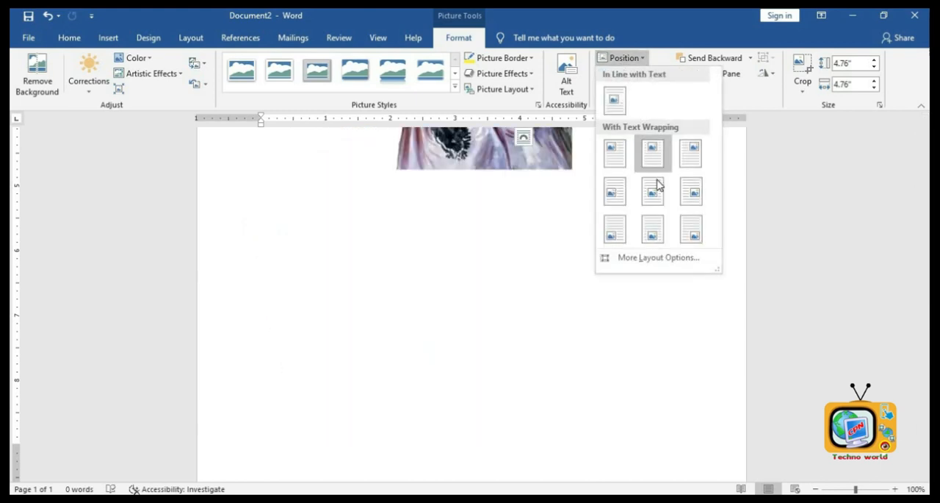
pyautogui.click(615, 229)
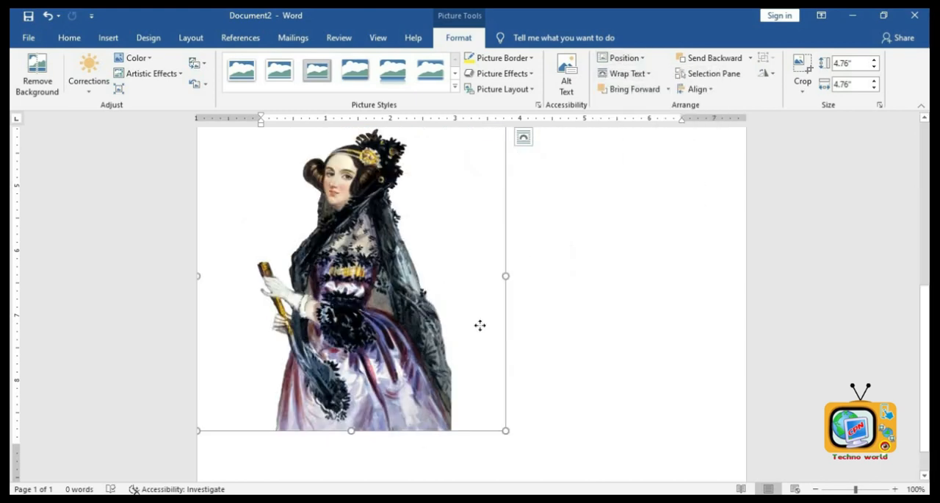
pyautogui.moveTo(480, 325); pyautogui.dragTo(479, 305)
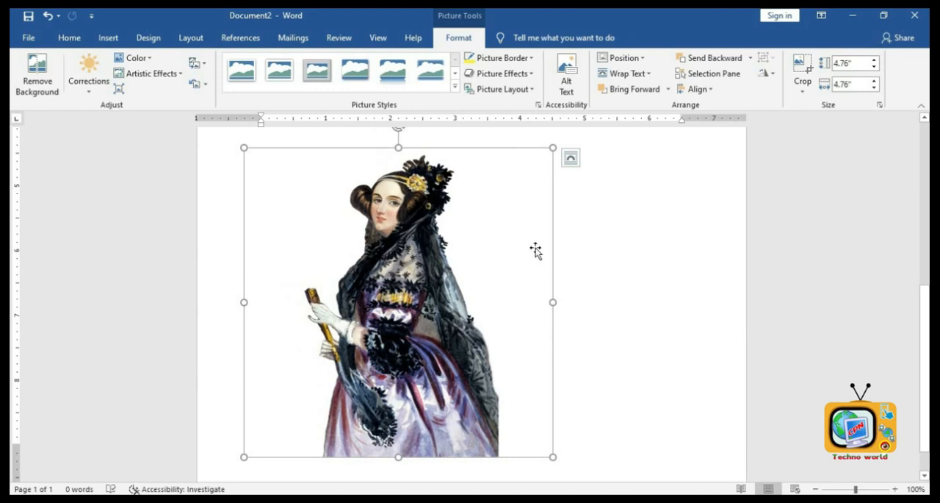
# - Crop the portrait by dragging its top-right crop handle inward
pyautogui.click(800, 74)
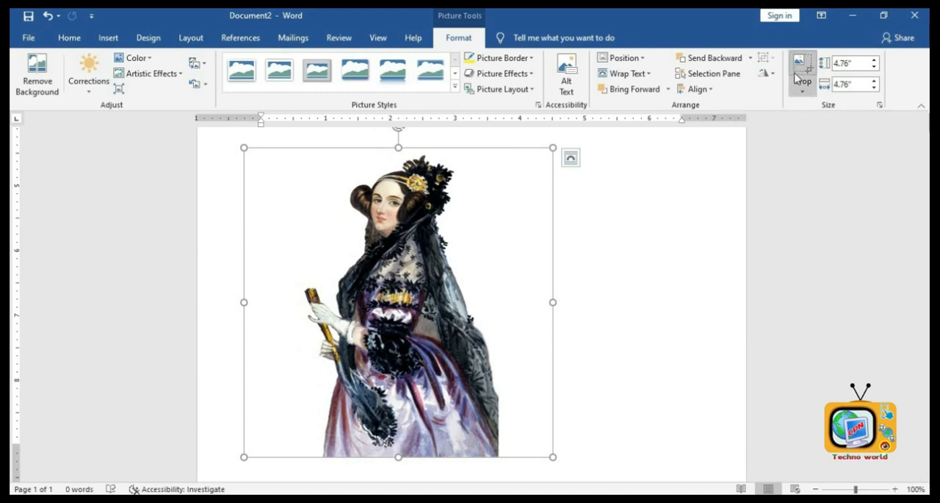
pyautogui.moveTo(552, 148); pyautogui.dragTo(455, 246)
pyautogui.click(630, 386)
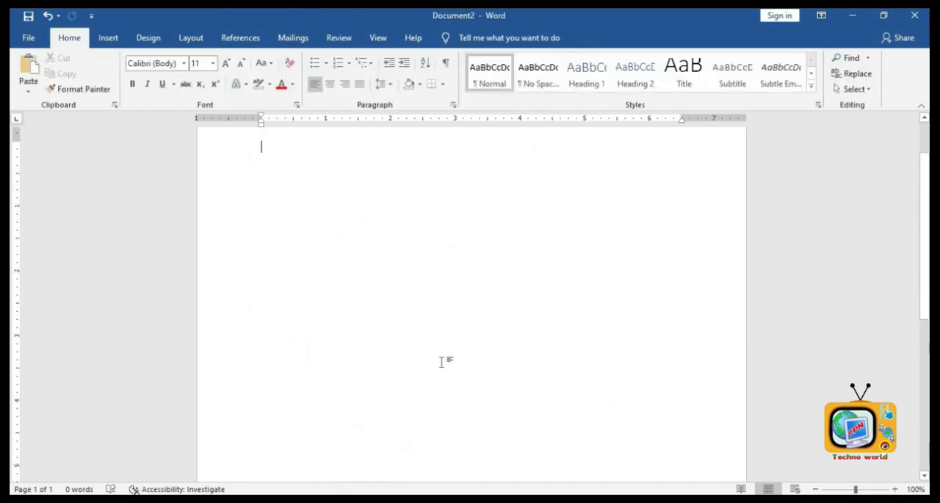
# - Select the portrait and open crop mode on it again to inspect the cropped area
pyautogui.scroll(-7, 435, 389)
pyautogui.click(385, 368)
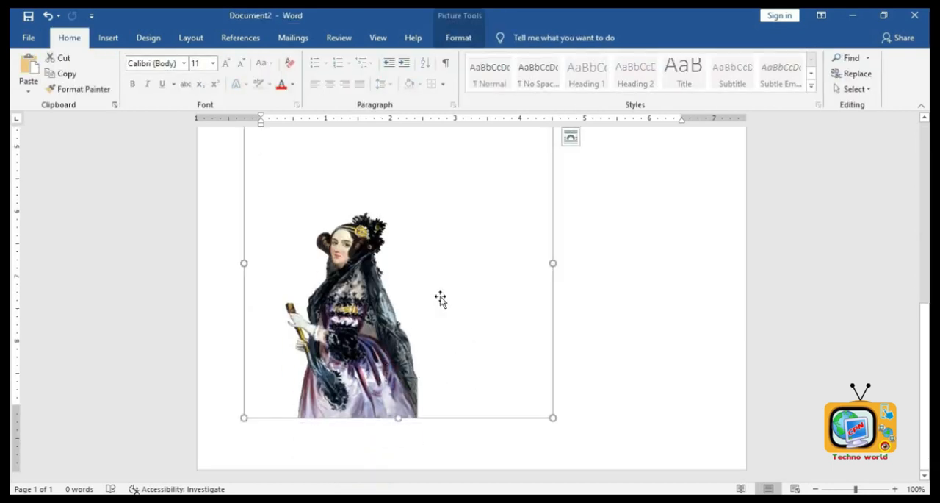
pyautogui.click(464, 38)
pyautogui.click(802, 66)
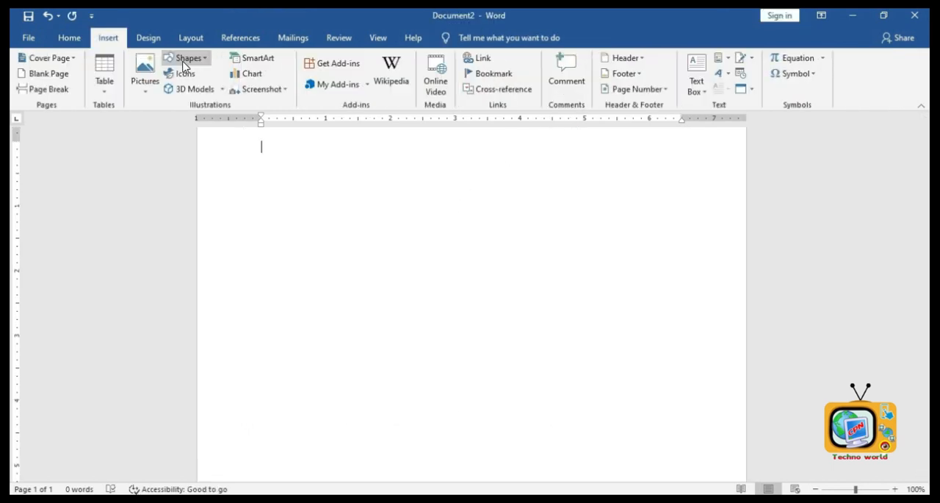
pyautogui.click(184, 62)
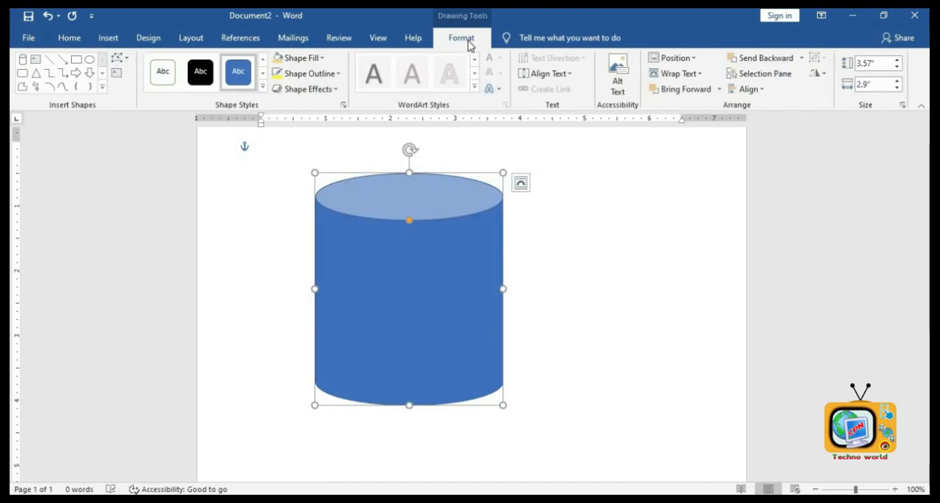
# - Fill the cylinder shape with dark green
pyautogui.click(300, 57)
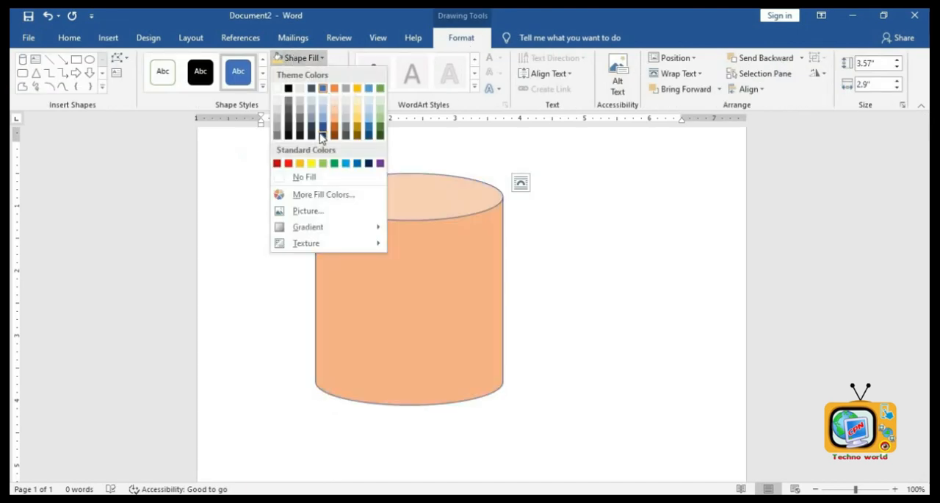
pyautogui.click(381, 131)
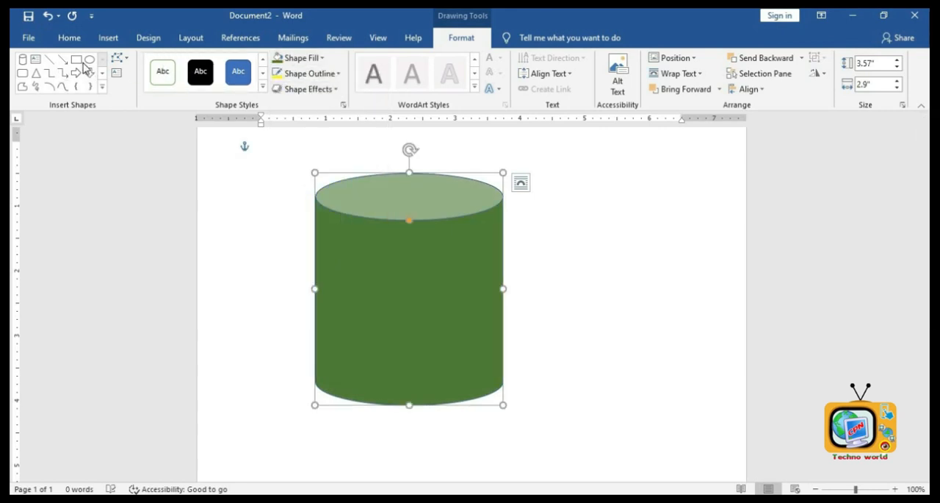
# - Draw an oval across the top of the cylinder and fill it with white
pyautogui.click(89, 60)
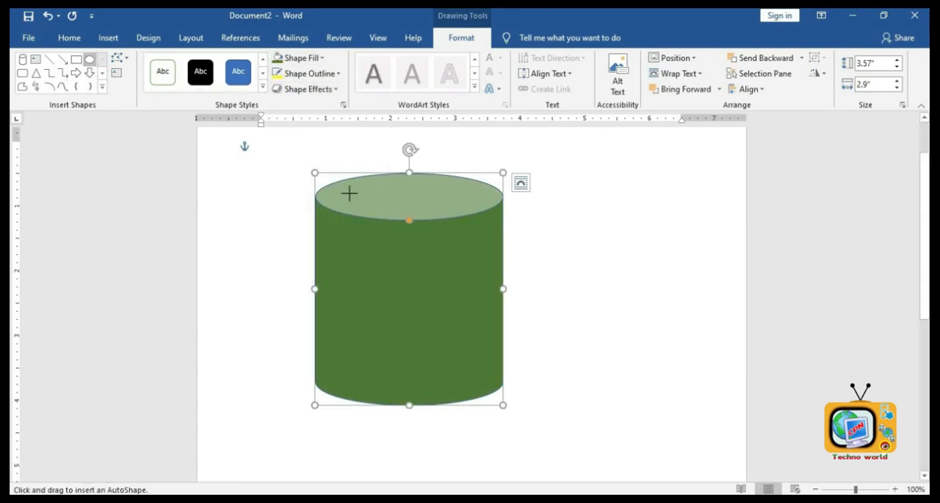
pyautogui.moveTo(316, 168); pyautogui.dragTo(505, 221)
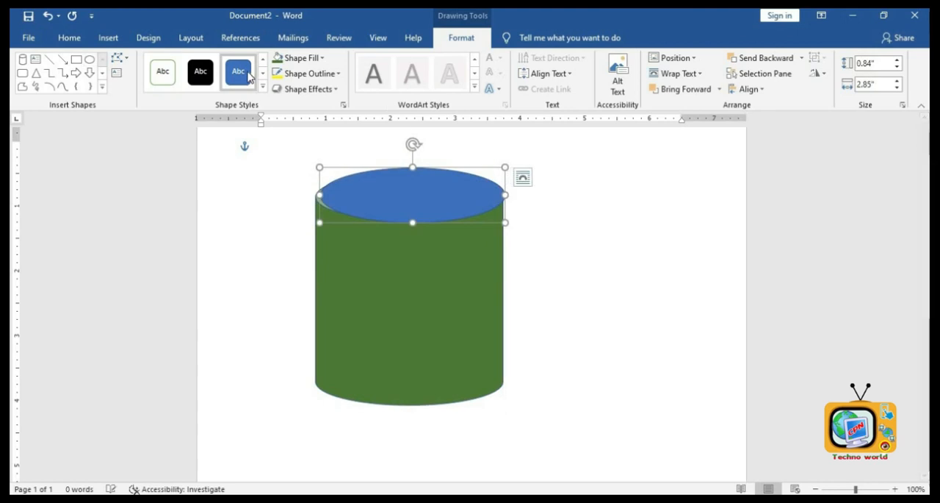
pyautogui.click(301, 58)
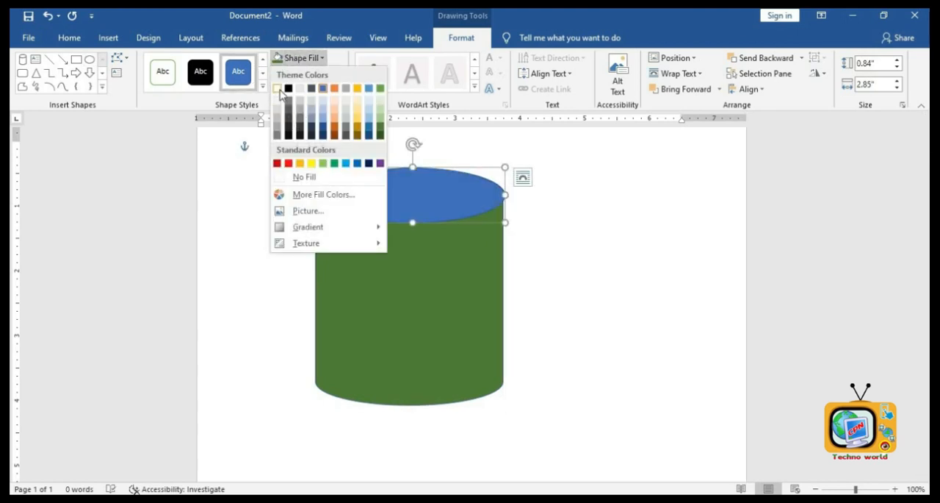
pyautogui.click(280, 89)
pyautogui.moveTo(360, 205); pyautogui.dragTo(357, 214)
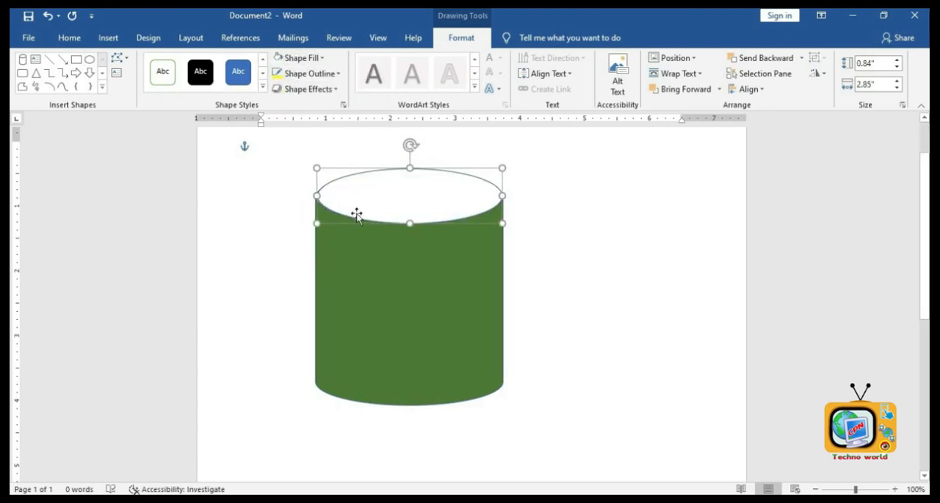
# - Draw a right bracket shape beside the cylinder as a mug handle, about 1 by 2.07 inches
pyautogui.click(102, 86)
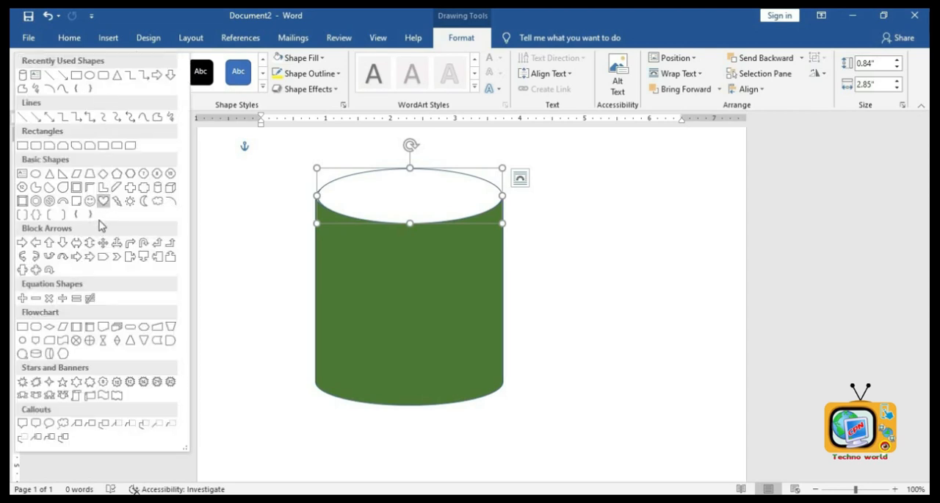
pyautogui.click(62, 214)
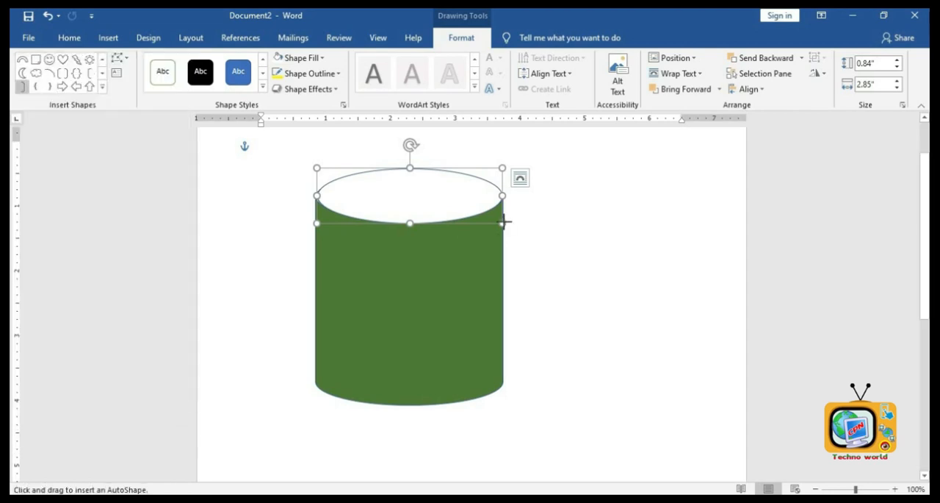
pyautogui.moveTo(504, 222); pyautogui.dragTo(558, 311)
pyautogui.moveTo(564, 369); pyautogui.dragTo(563, 369)
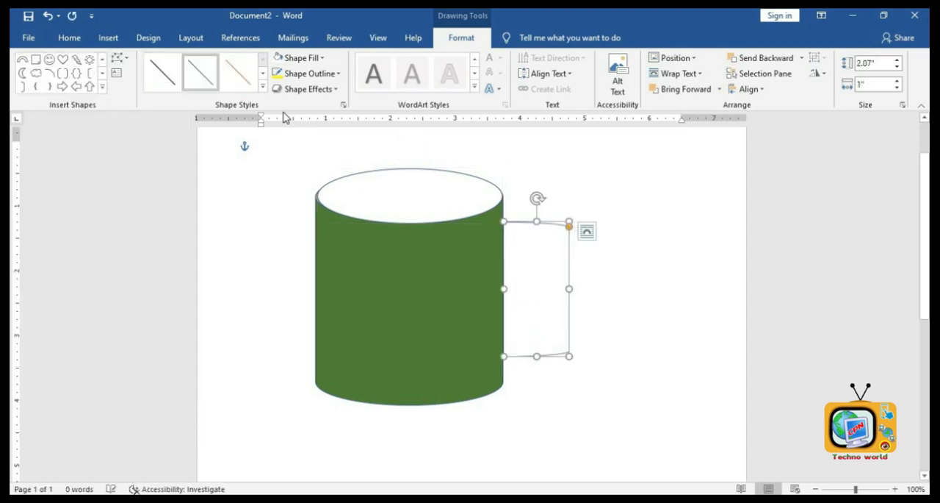
# - Set the handle's outline colour to green
pyautogui.click(309, 73)
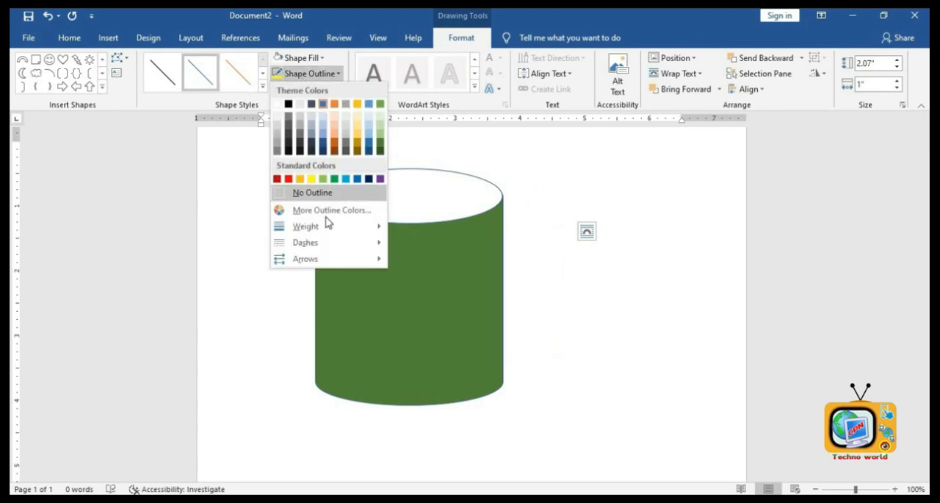
pyautogui.moveTo(327, 228)
pyautogui.click(476, 322)
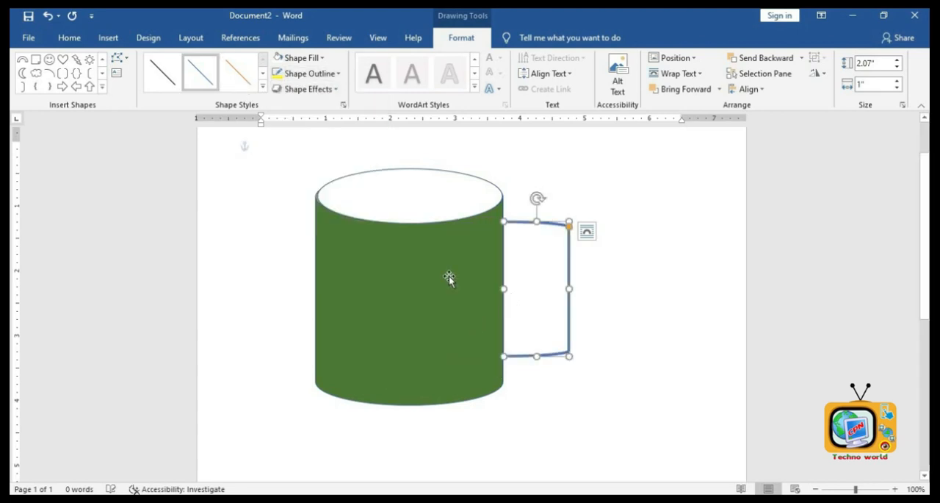
pyautogui.click(302, 74)
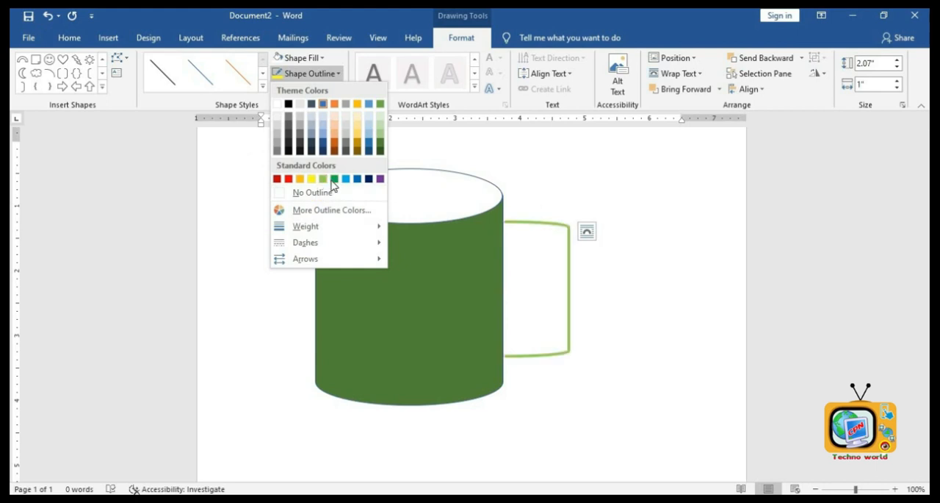
pyautogui.click(333, 179)
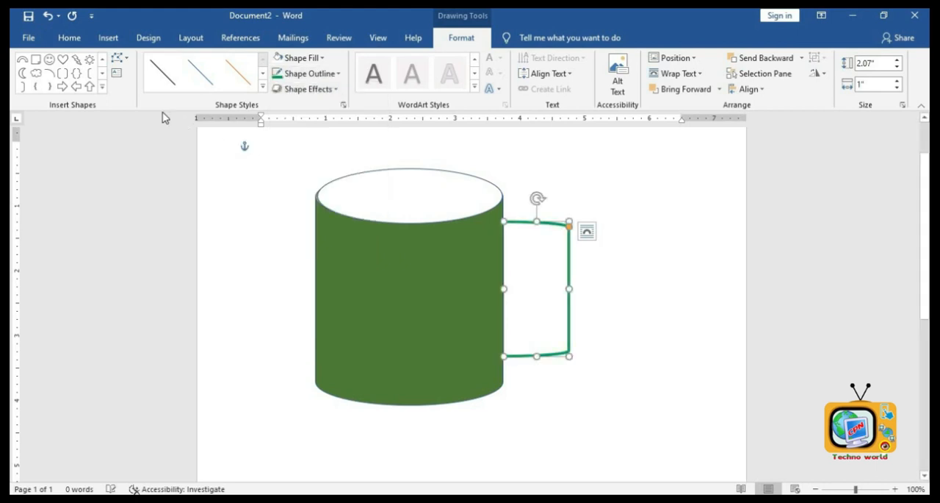
# - Draw a sun shape on the front of the cylinder and fill it with orange
pyautogui.click(90, 60)
pyautogui.moveTo(345, 246)
pyautogui.mouseDown()
pyautogui.moveTo(456, 339)
pyautogui.moveTo(471, 364)
pyautogui.mouseUp()
pyautogui.click(295, 58)
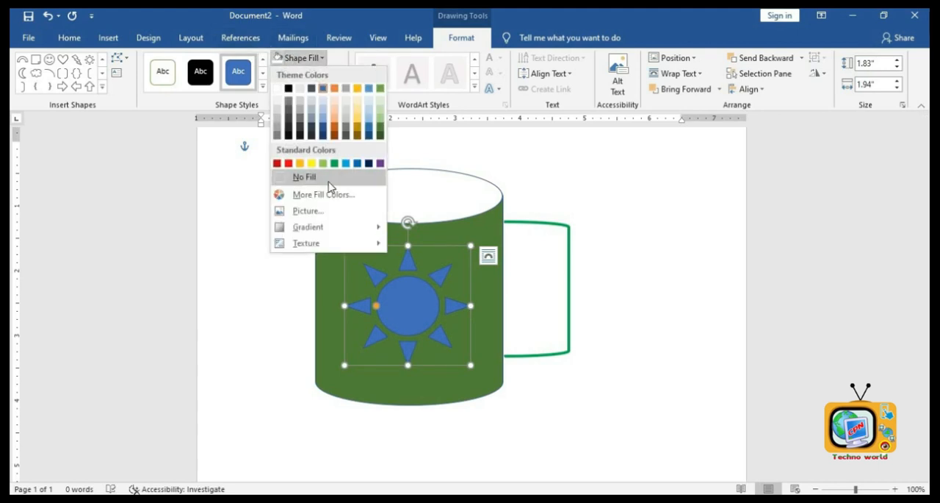
pyautogui.click(300, 163)
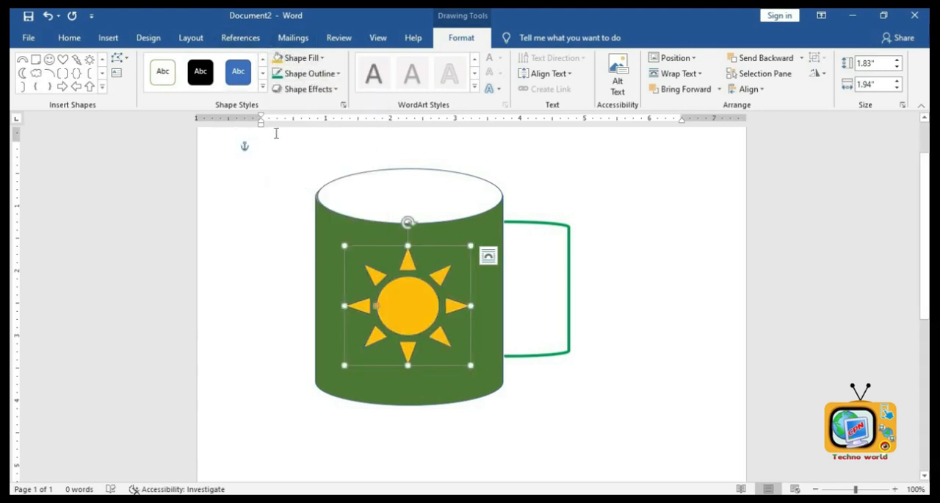
# - Delete the sun and the cylinder body
pyautogui.click(681, 266)
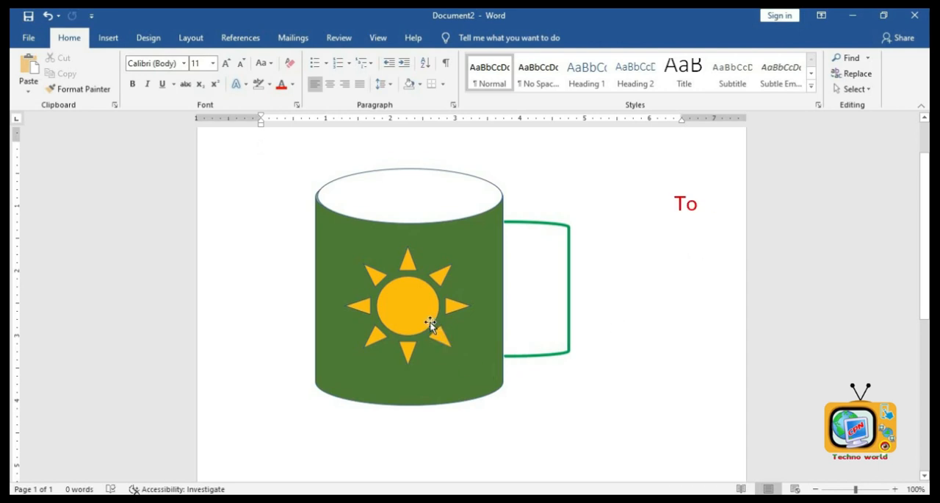
pyautogui.click(413, 311)
pyautogui.press('Delete')
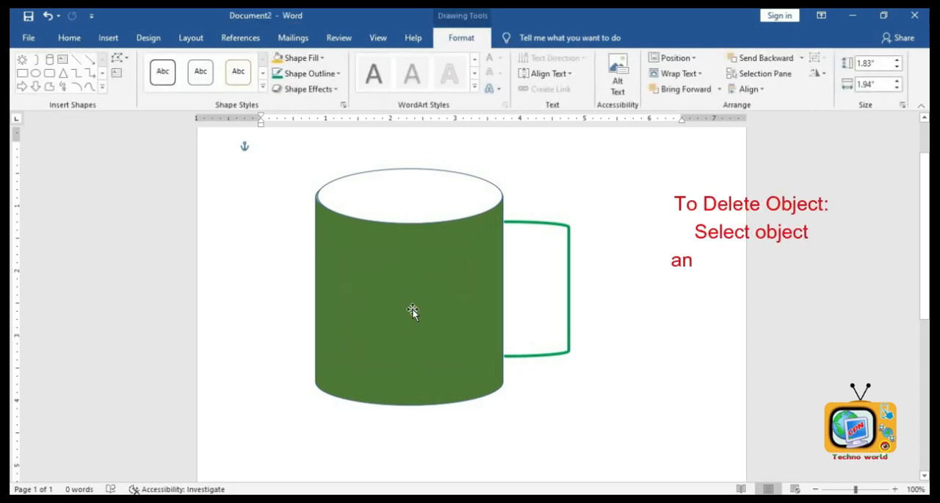
pyautogui.click(410, 288)
pyautogui.press('Delete')
# - Delete the top oval and the handle, leaving the page empty
pyautogui.click(434, 206)
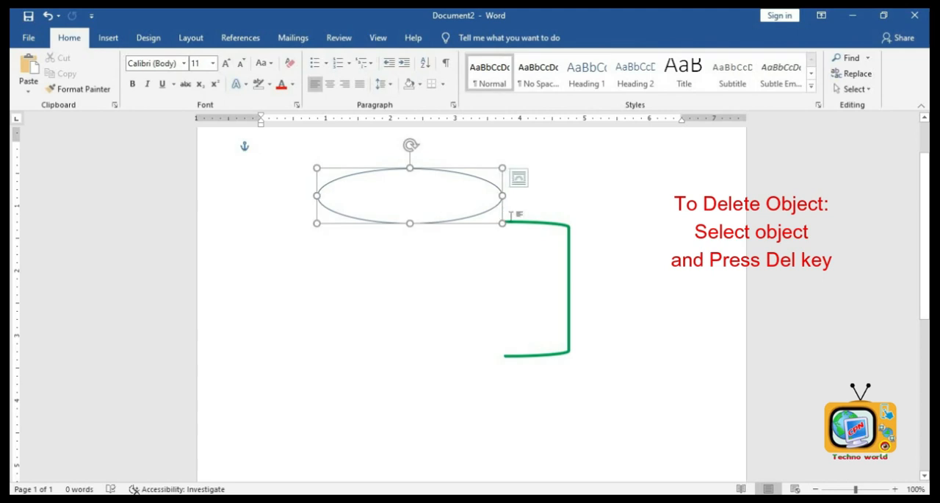
pyautogui.press('Delete')
pyautogui.click(522, 225)
pyautogui.press('Delete')
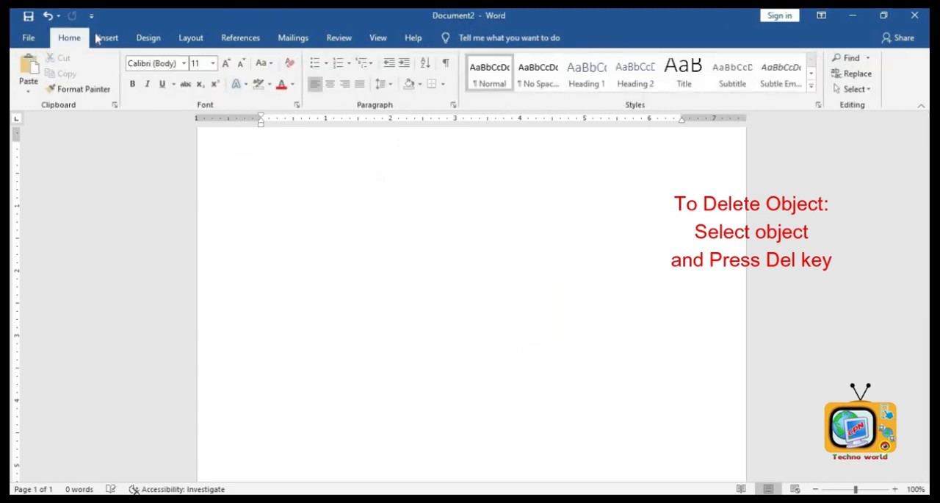
# - Draw a Frame shape on the page and enlarge it to about 4.34 by 4.7 inches
pyautogui.click(107, 37)
pyautogui.click(146, 91)
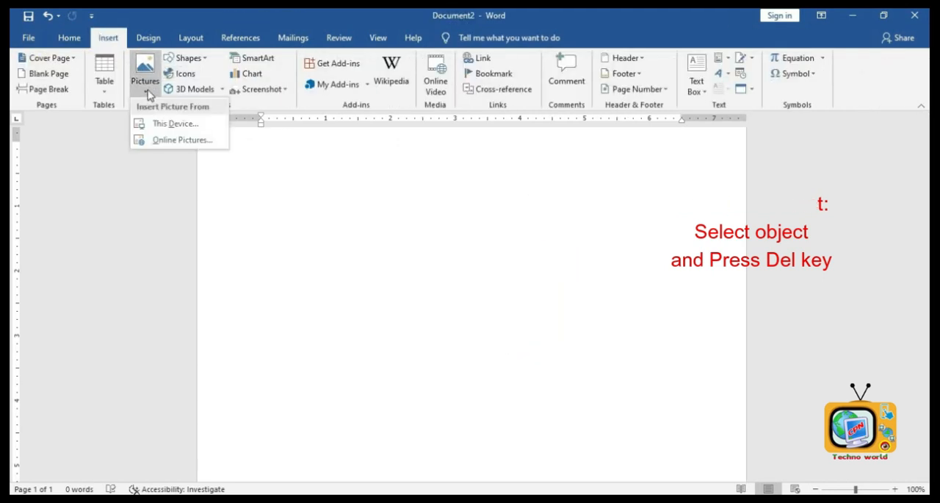
pyautogui.click(189, 59)
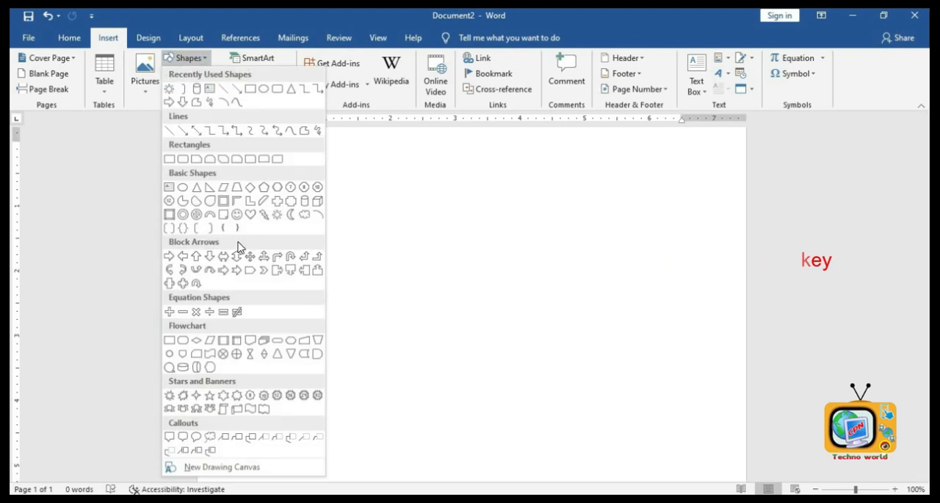
pyautogui.click(221, 203)
pyautogui.moveTo(309, 156)
pyautogui.mouseDown()
pyautogui.moveTo(545, 426)
pyautogui.moveTo(434, 277)
pyautogui.mouseUp()
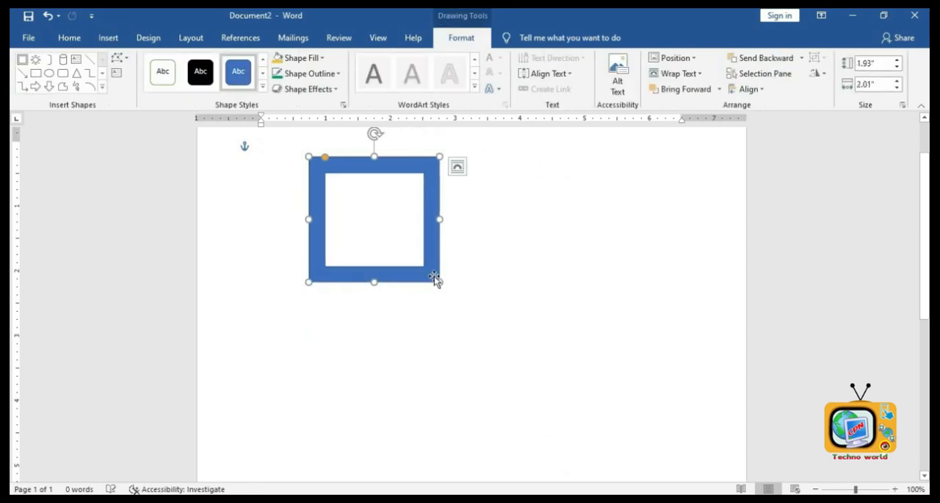
pyautogui.moveTo(564, 427); pyautogui.dragTo(591, 462)
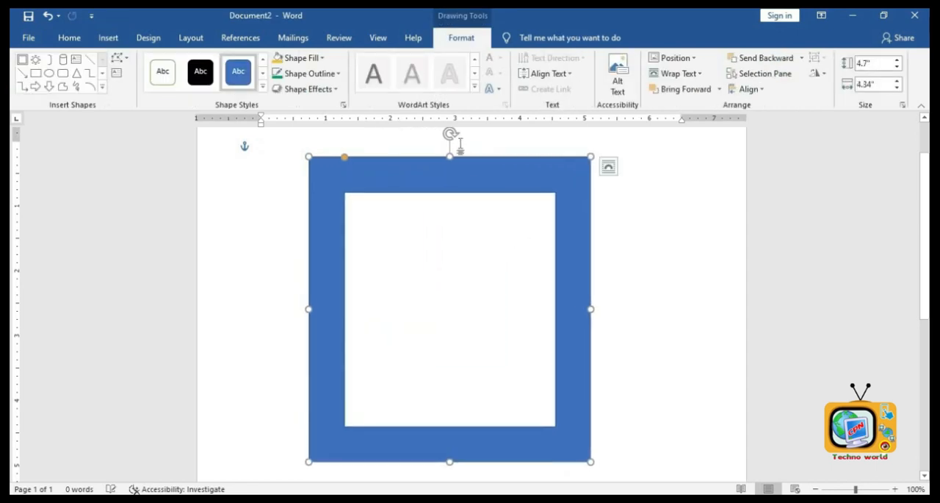
# - Rotate the frame and drag its adjustment handle to change the border thickness
pyautogui.moveTo(483, 152); pyautogui.dragTo(423, 217)
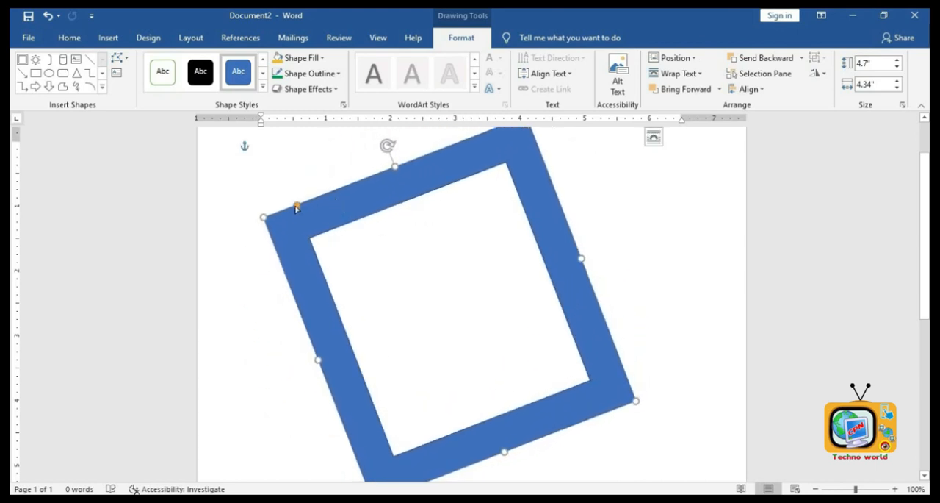
pyautogui.moveTo(296, 205); pyautogui.dragTo(289, 243)
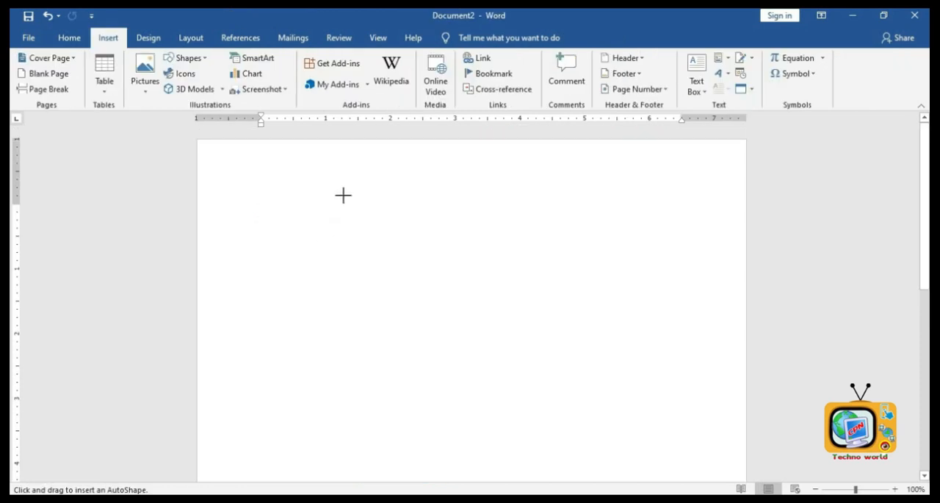
# - Draw a vertical scroll shape about 3.41 by 3.7 inches and start adding text to it
pyautogui.moveTo(342, 193); pyautogui.dragTo(563, 433)
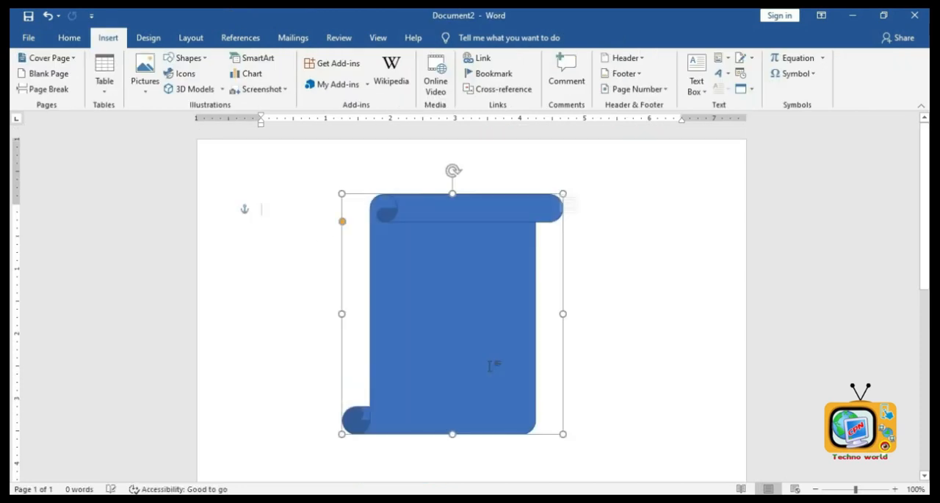
pyautogui.rightClick(445, 266)
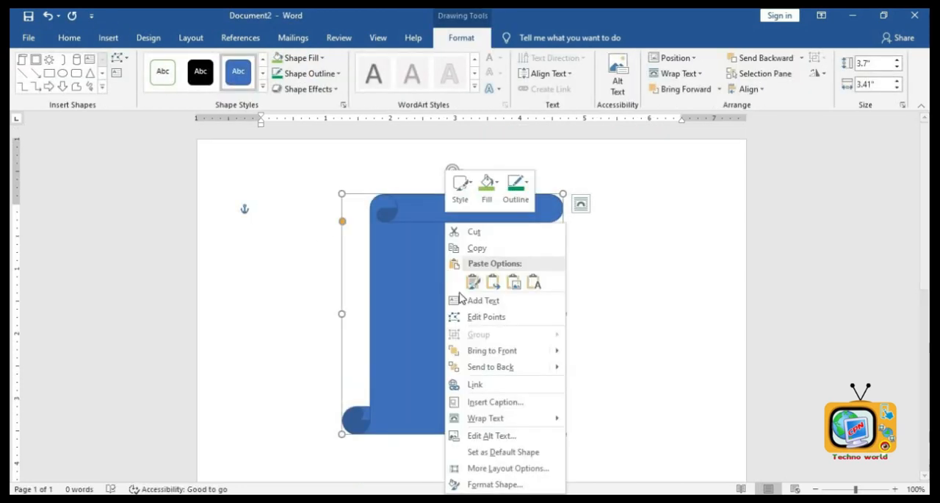
pyautogui.click(497, 301)
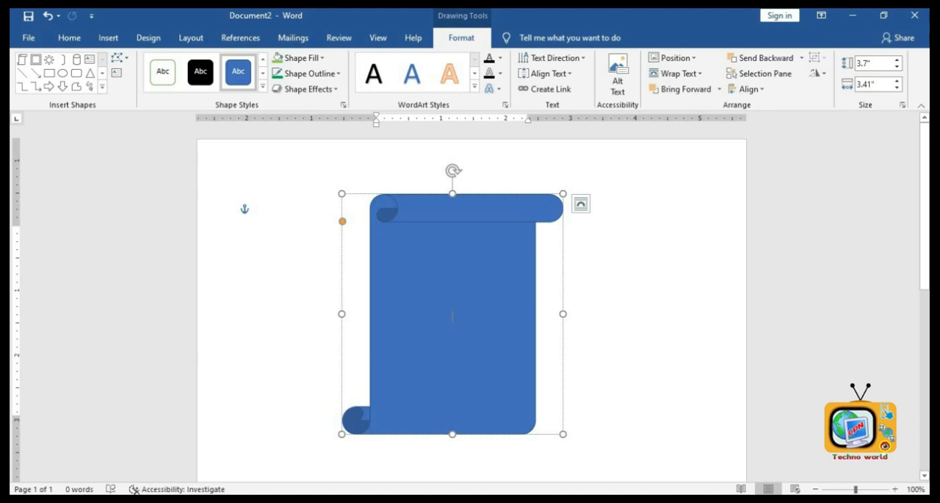
# - Type the sample lines sfhavfhafhajfh and jkasfajbfkabf\ inside the scroll shape
pyautogui.write('fsjfsjs')
pyautogui.click(69, 38)
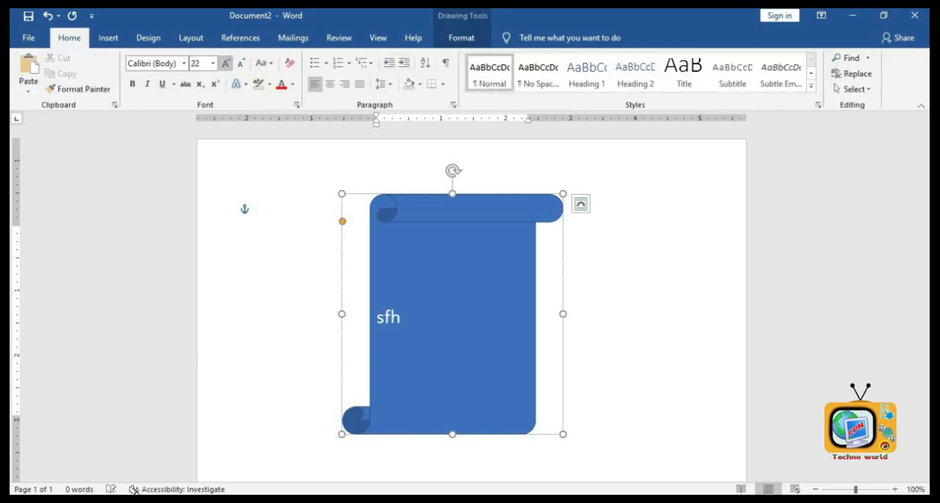
pyautogui.write('avfhafhajfh')
pyautogui.press('Return')
pyautogui.write('jkasfajbfka')
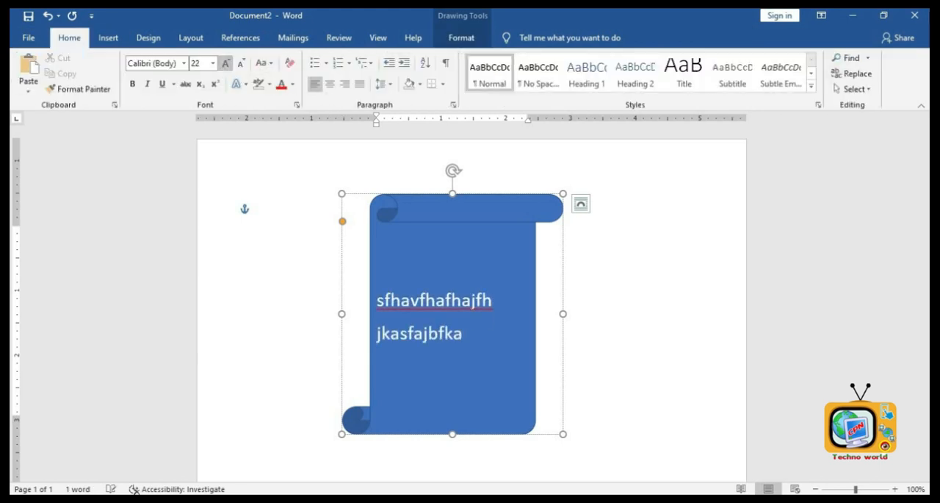
pyautogui.write('bf\\')
pyautogui.press('Return')
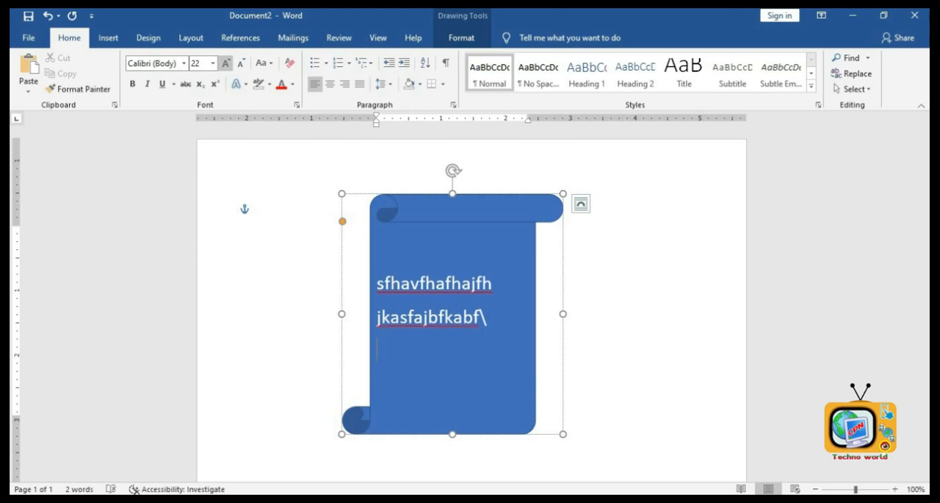
pyautogui.press('Return')
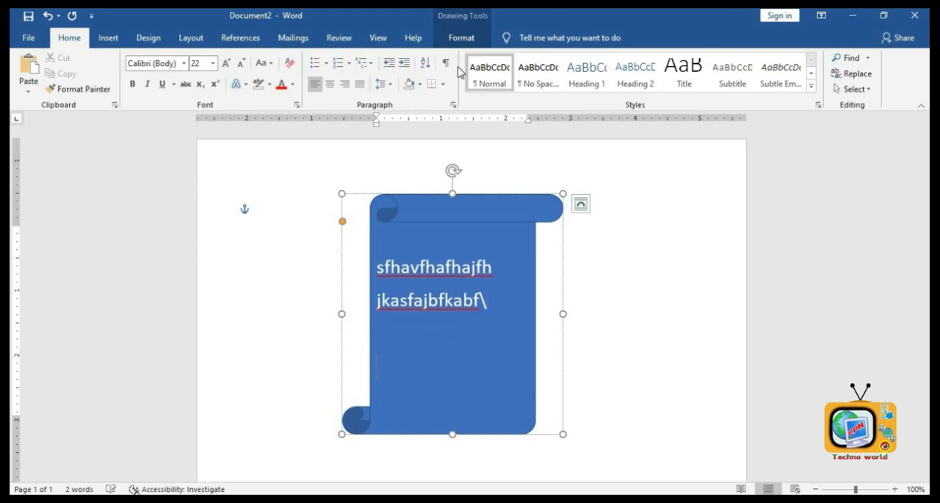
# - Delete the scroll shape
pyautogui.click(517, 215)
pyautogui.press('Delete')
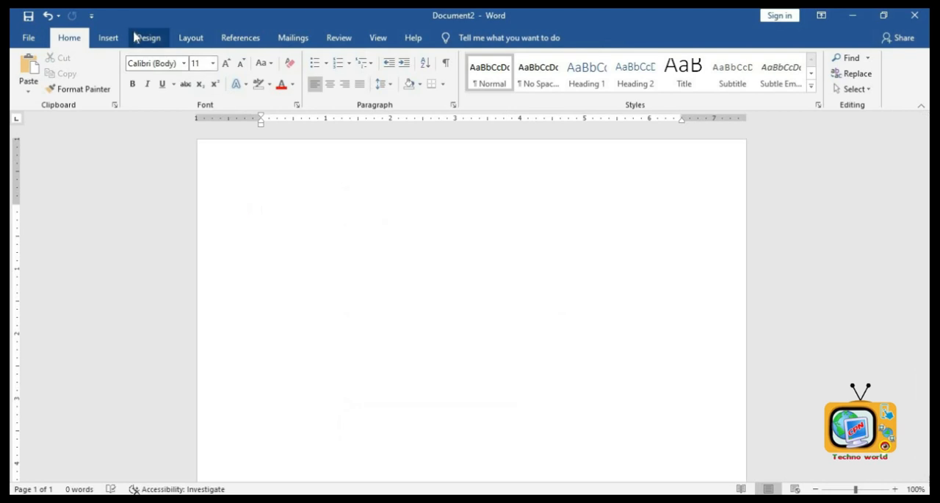
# - Draw a heart shape and resize it to about 3.22 by 3.44 inches
pyautogui.click(110, 37)
pyautogui.click(204, 62)
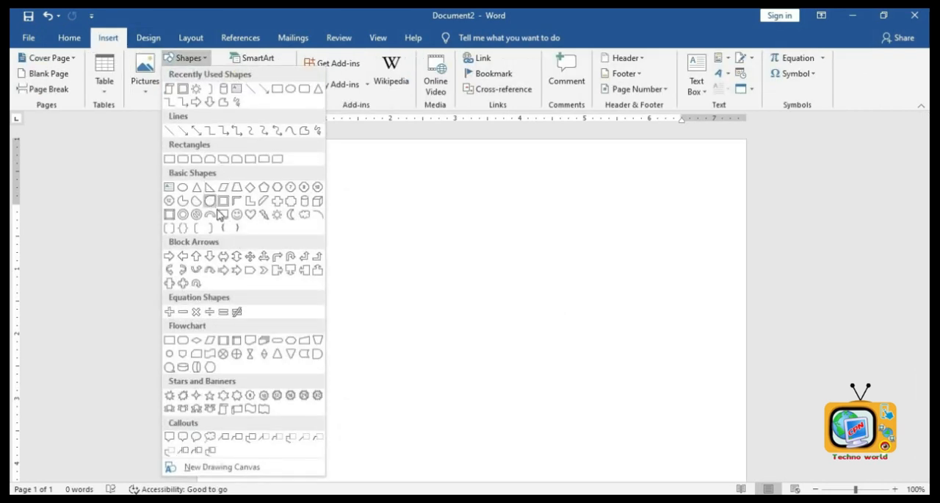
pyautogui.click(250, 214)
pyautogui.moveTo(322, 171); pyautogui.dragTo(488, 332)
pyautogui.moveTo(516, 371); pyautogui.dragTo(531, 393)
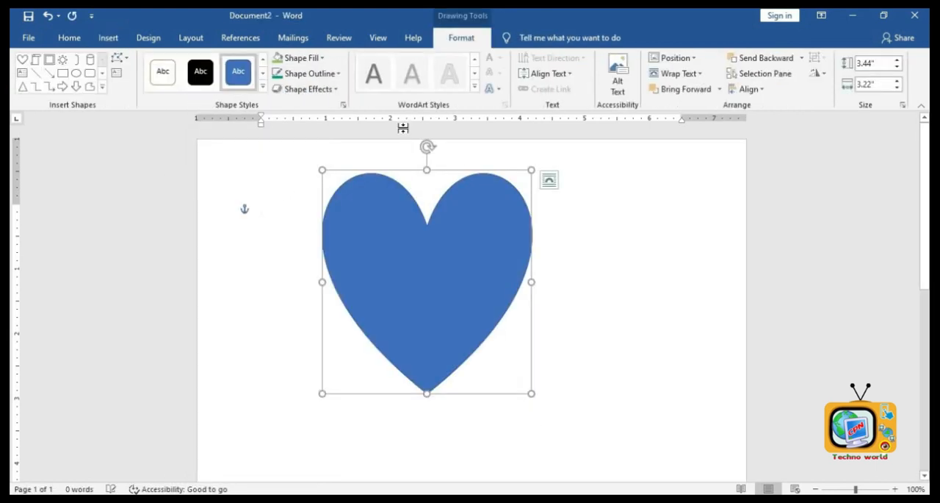
# - Fill the heart shape with the Ada-King-Countess-Of-Lovelace-Portrait picture from a file
pyautogui.click(302, 59)
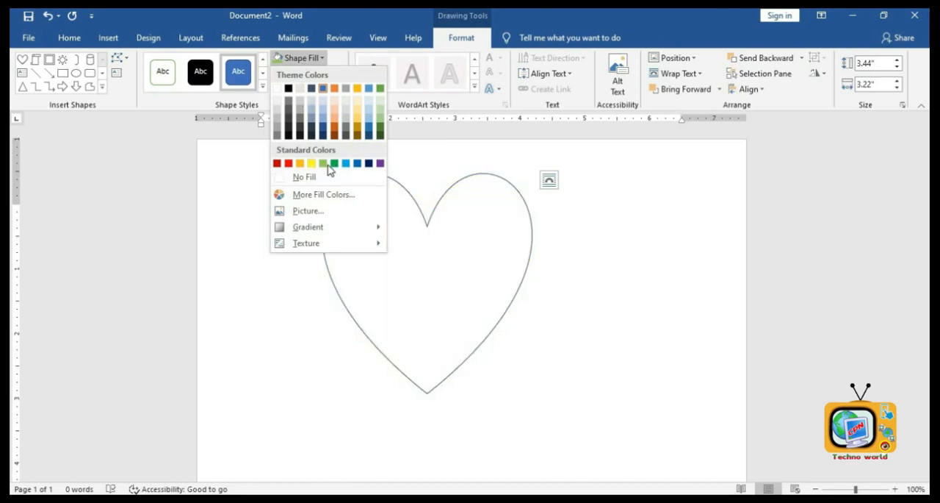
pyautogui.click(308, 212)
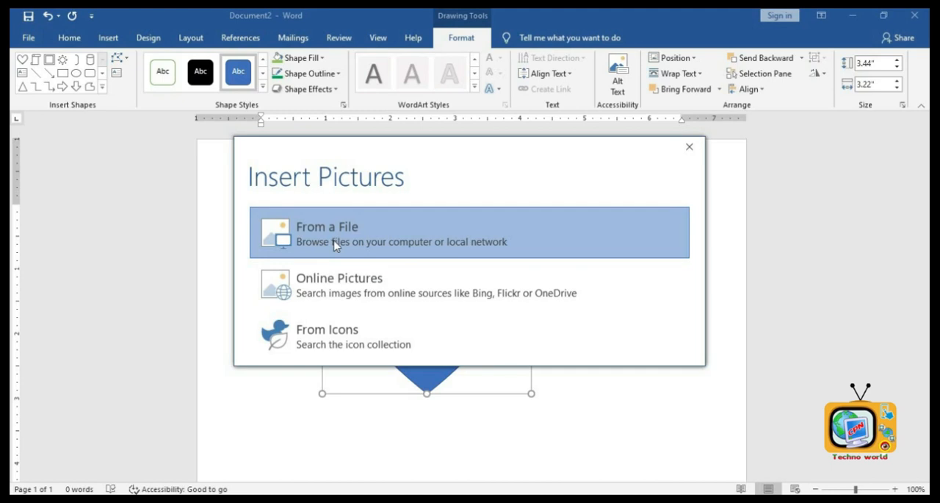
pyautogui.click(334, 244)
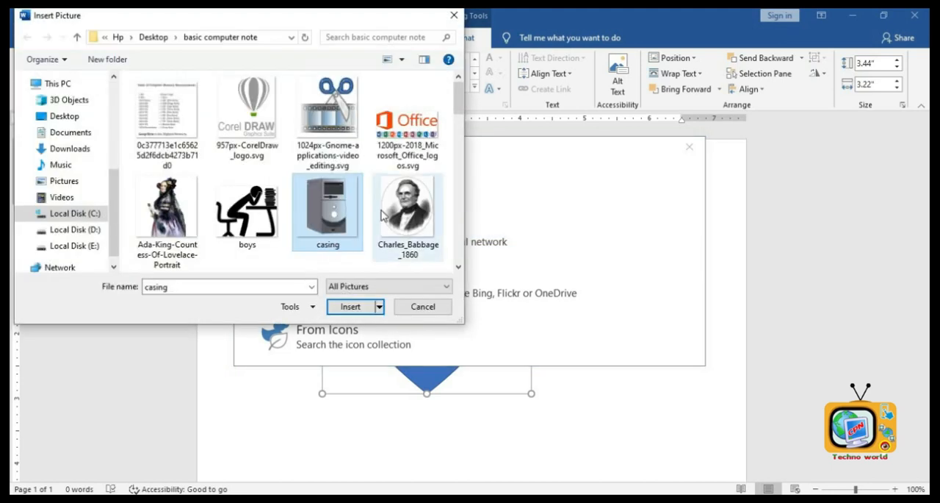
pyautogui.doubleClick(169, 215)
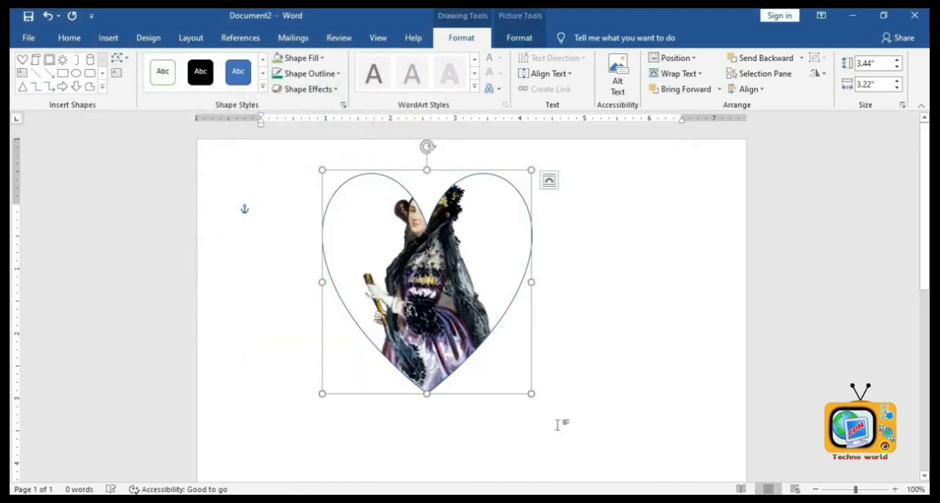
# - Replace the heart's picture fill with the lady image picture from the same folder
pyautogui.click(297, 57)
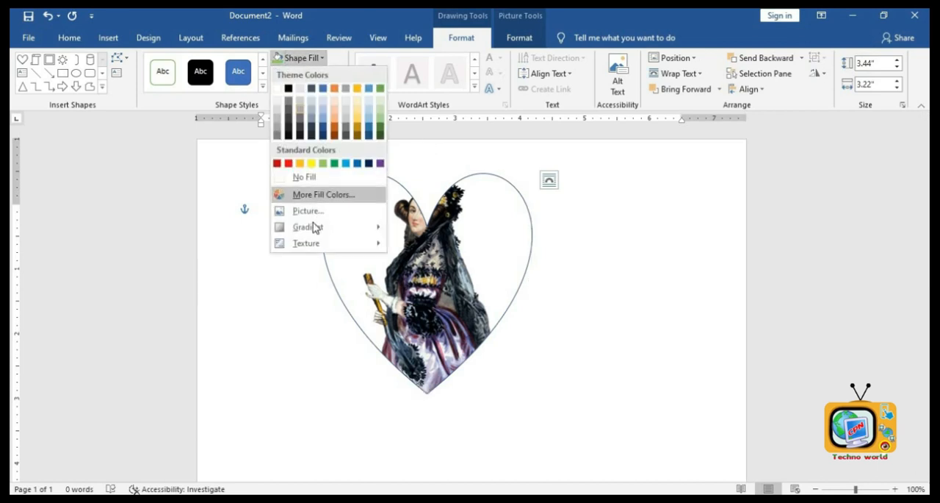
pyautogui.click(316, 211)
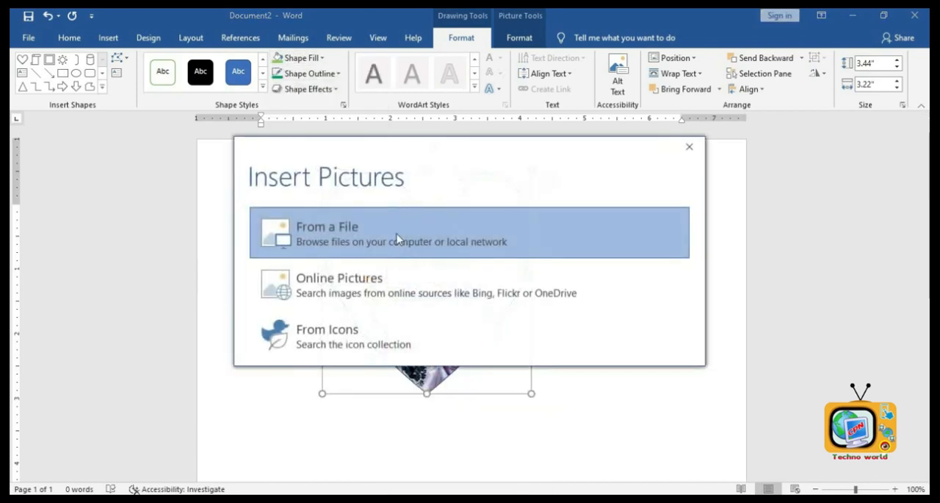
pyautogui.click(369, 242)
pyautogui.scroll(-3, 360, 213)
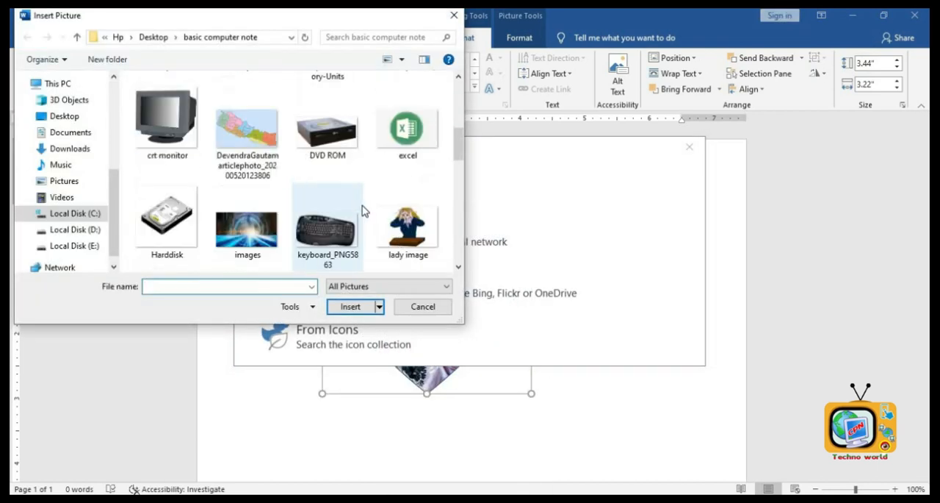
pyautogui.doubleClick(409, 237)
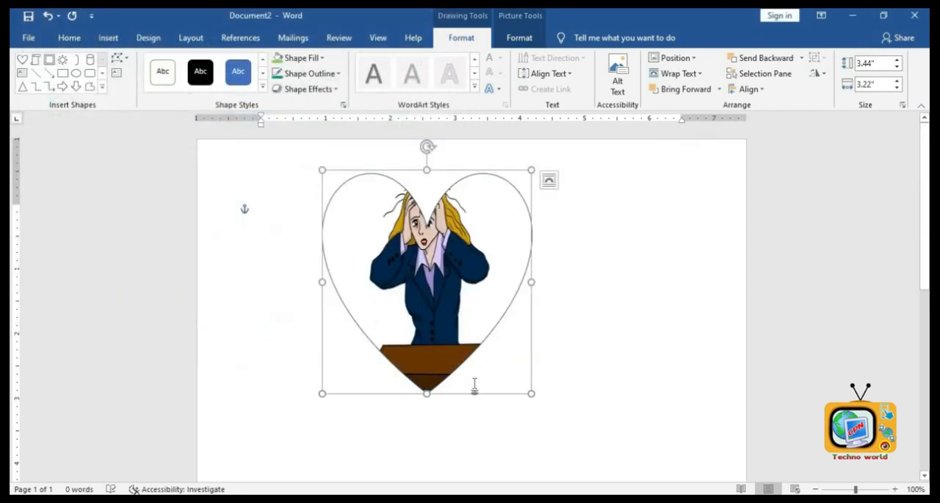
# - Try to apply a dark blue gradient variation as the heart's fill
pyautogui.click(300, 58)
pyautogui.moveTo(309, 229)
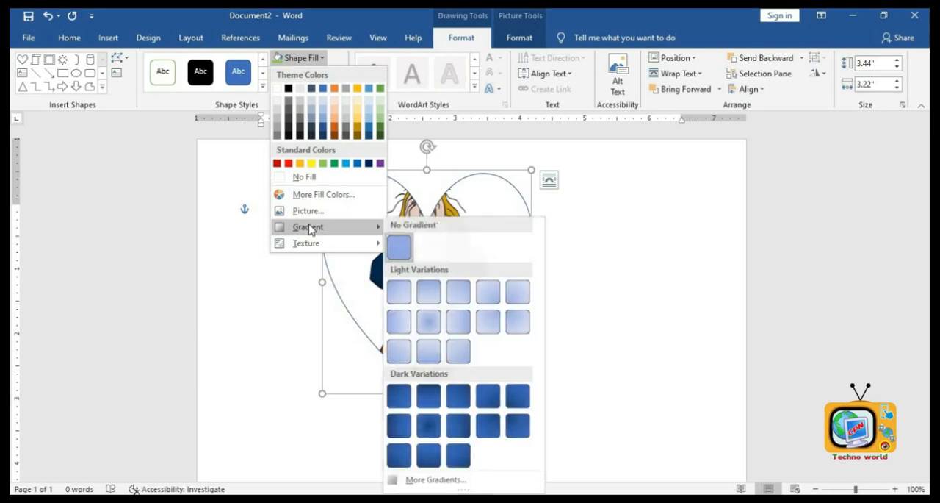
pyautogui.click(460, 404)
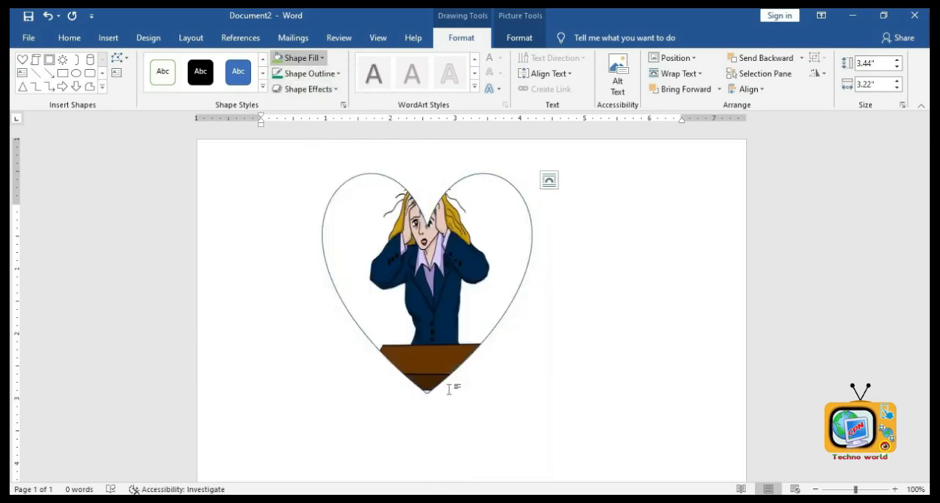
# - Fill the heart with standard red
pyautogui.click(310, 74)
pyautogui.click(303, 58)
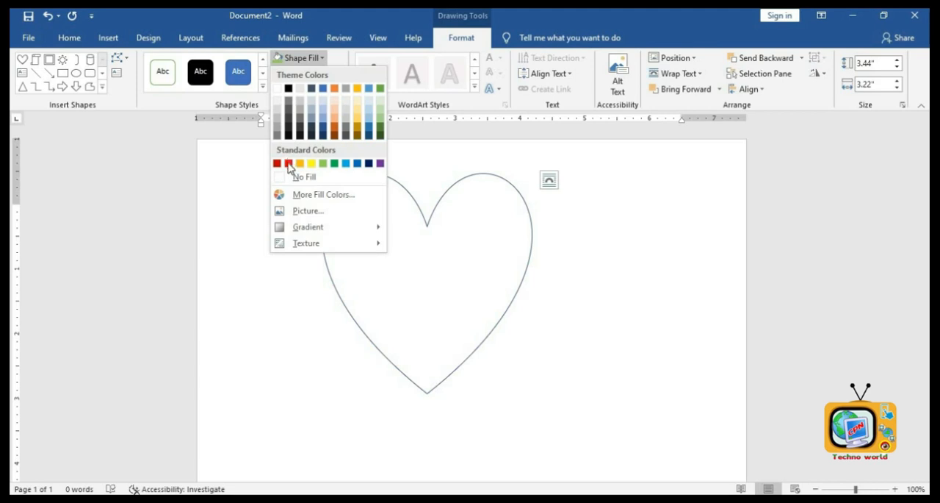
pyautogui.click(289, 163)
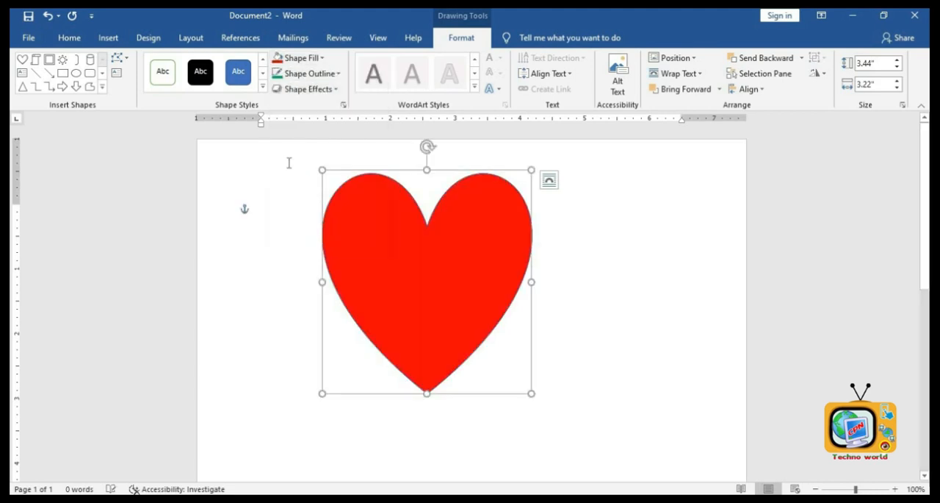
# - Apply a dark radial gradient variation to the red heart fill
pyautogui.click(312, 59)
pyautogui.moveTo(323, 228)
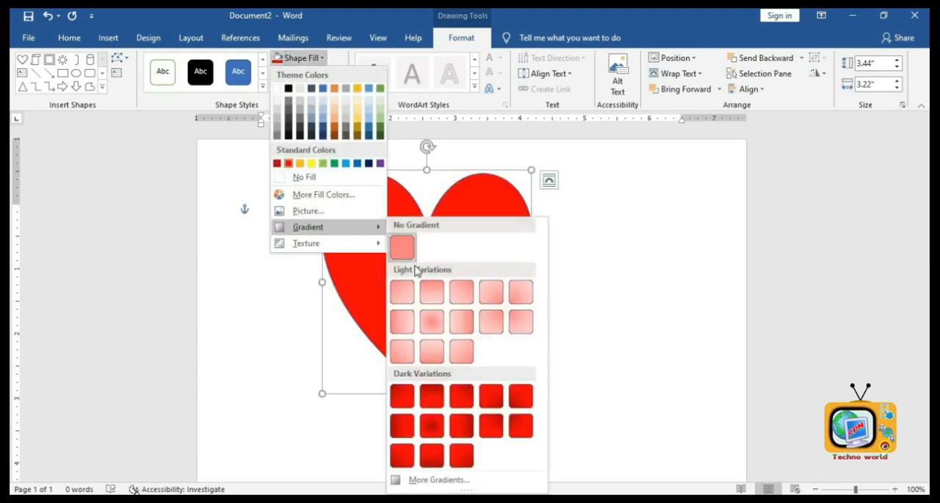
pyautogui.click(432, 425)
# - Fill the heart with a dark wood texture
pyautogui.click(302, 62)
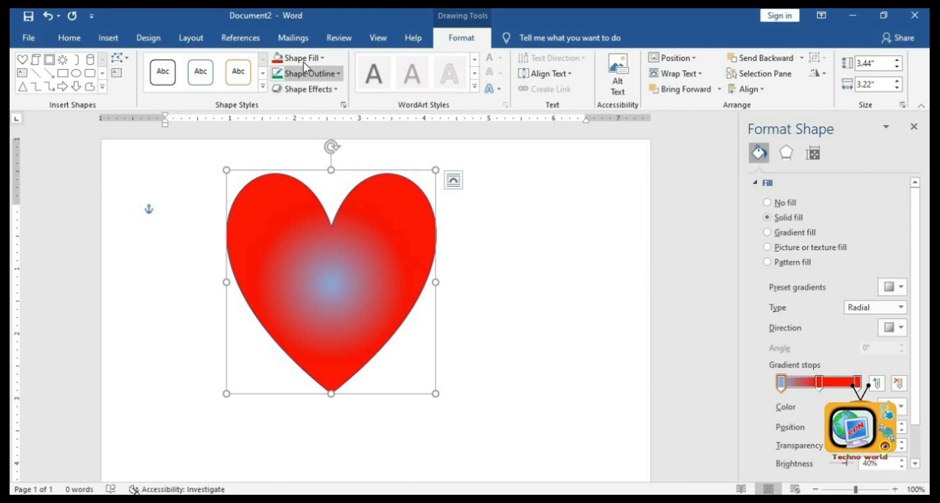
pyautogui.click(303, 61)
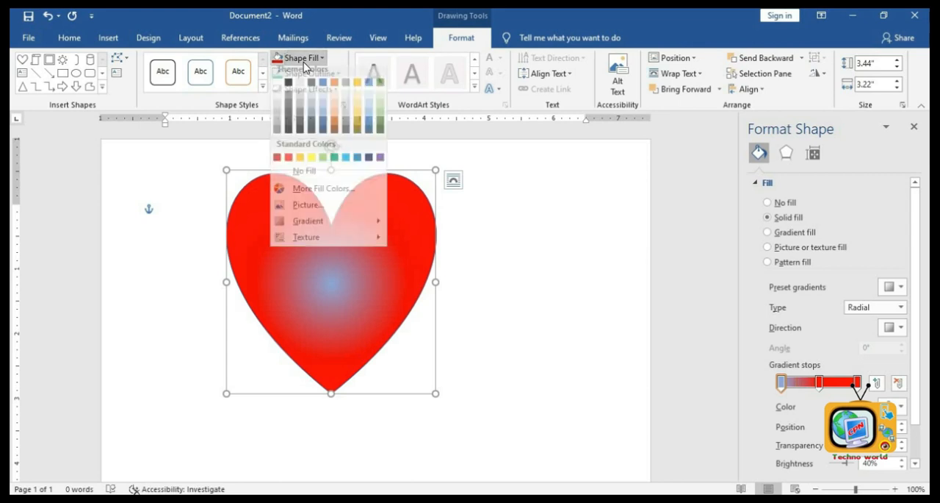
pyautogui.moveTo(308, 249)
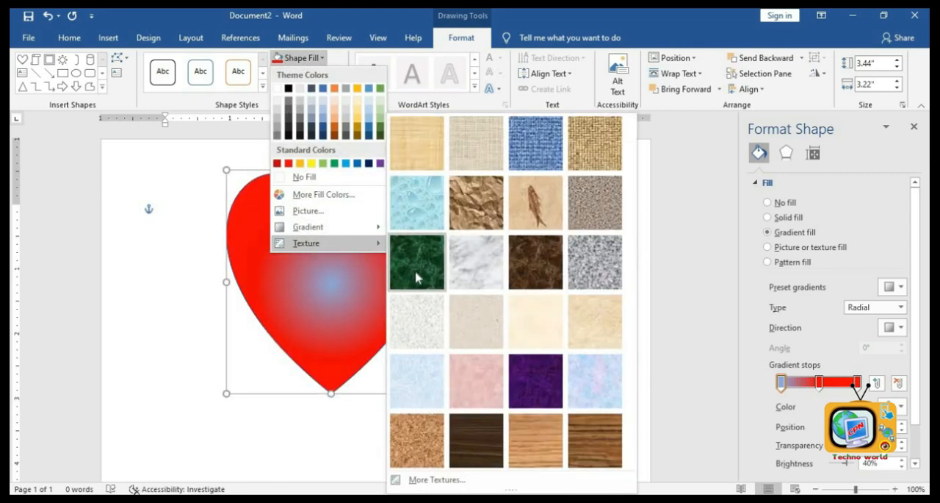
pyautogui.click(477, 439)
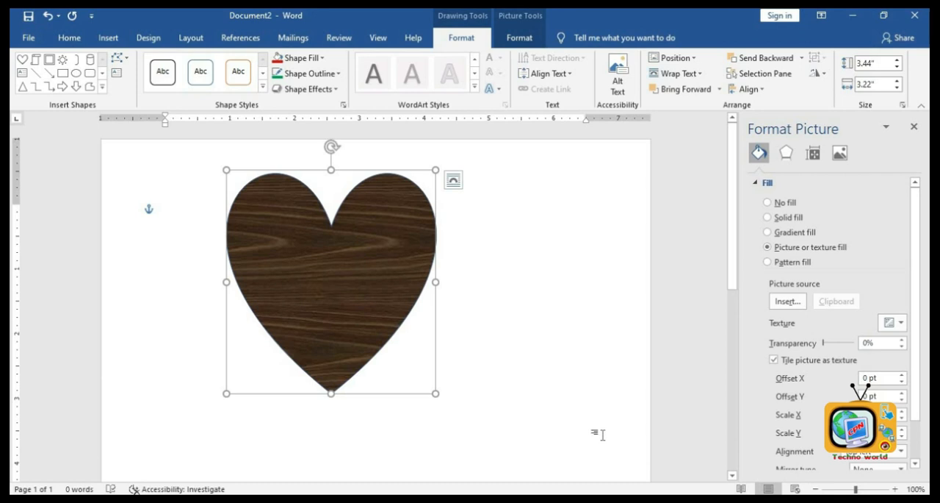
# - Set the heart's outline weight to 4½ pt
pyautogui.click(310, 73)
pyautogui.moveTo(318, 229)
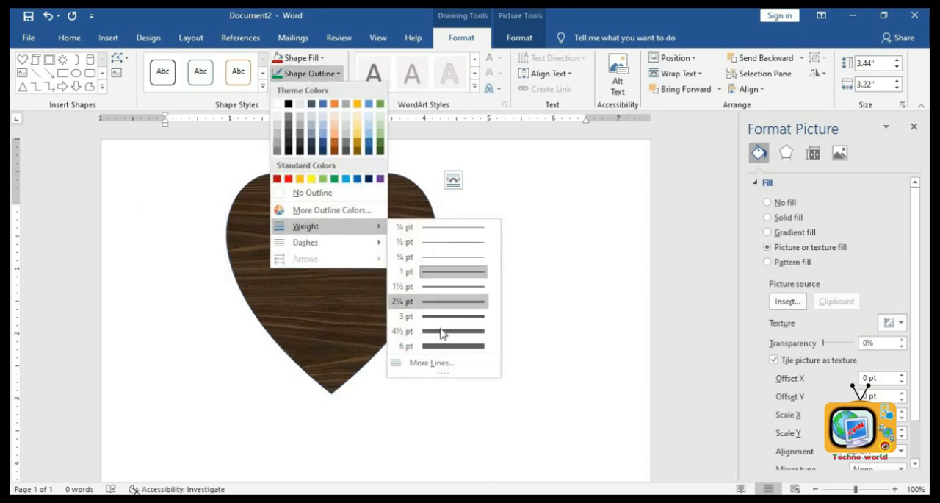
pyautogui.click(443, 343)
# - Change the heart's outline colour to green
pyautogui.click(310, 73)
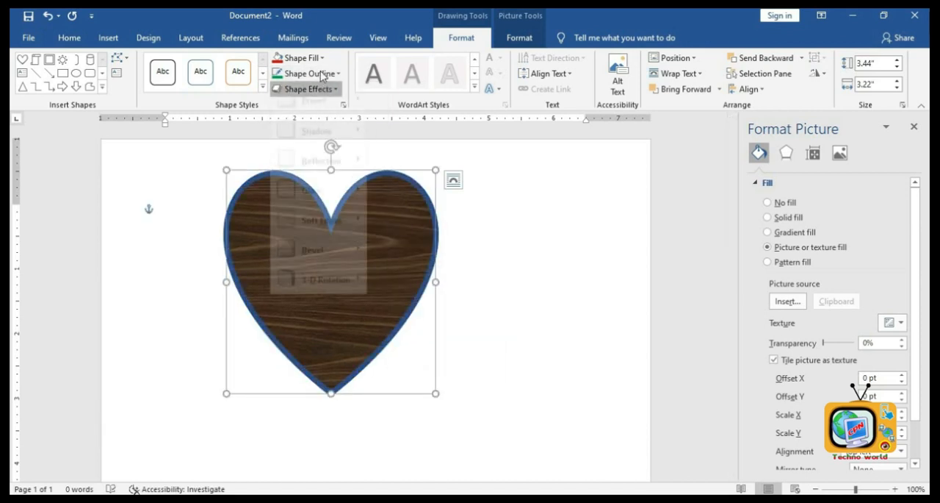
pyautogui.click(380, 145)
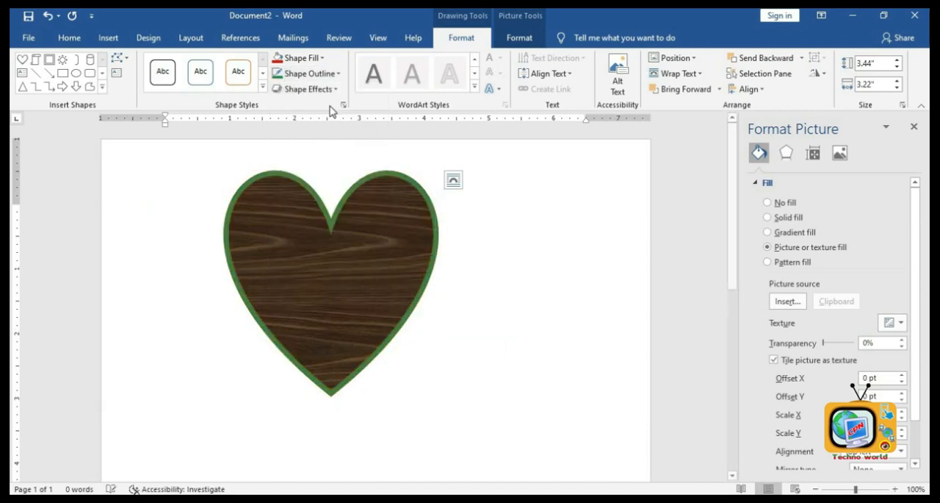
# - Add a glow effect variation to the heart shape
pyautogui.click(324, 89)
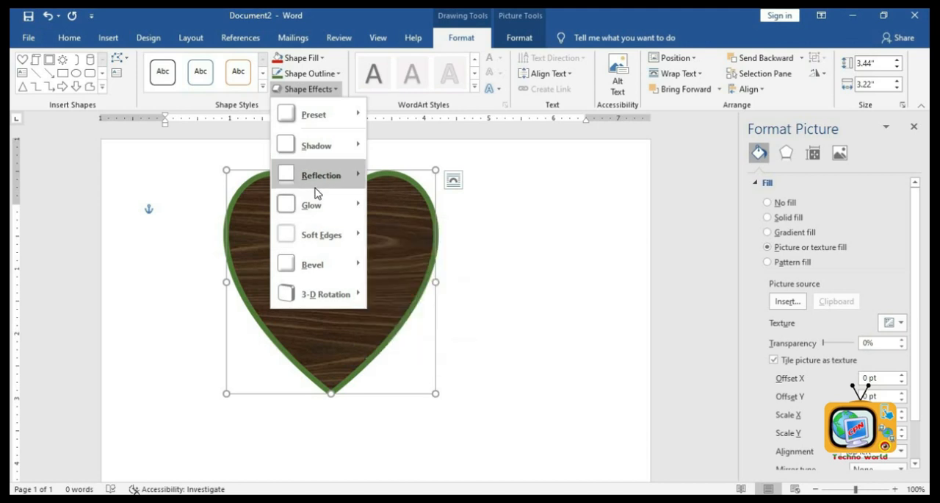
pyautogui.moveTo(318, 184)
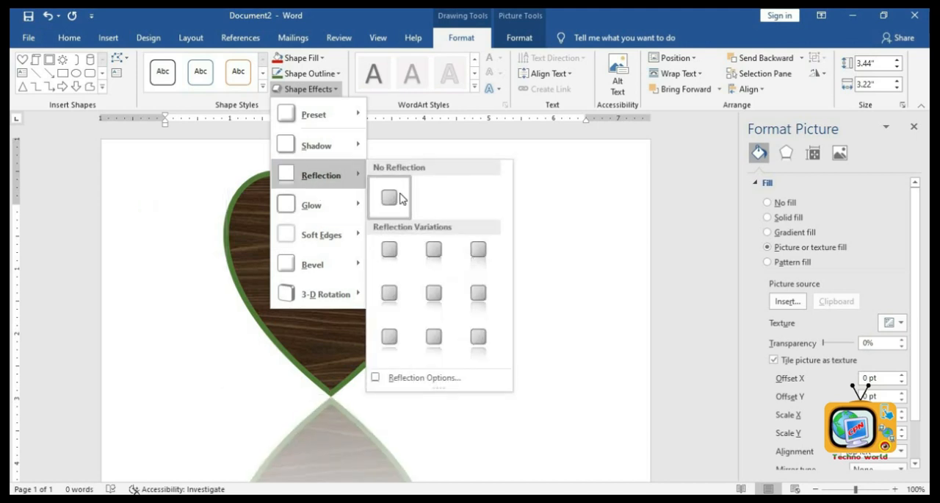
pyautogui.moveTo(316, 207)
pyautogui.click(440, 293)
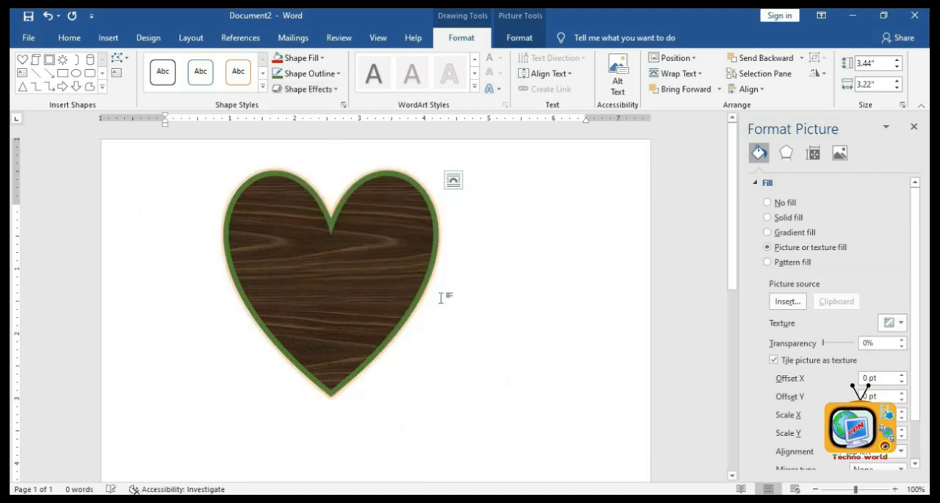
# - Delete the heart shape
pyautogui.click(521, 285)
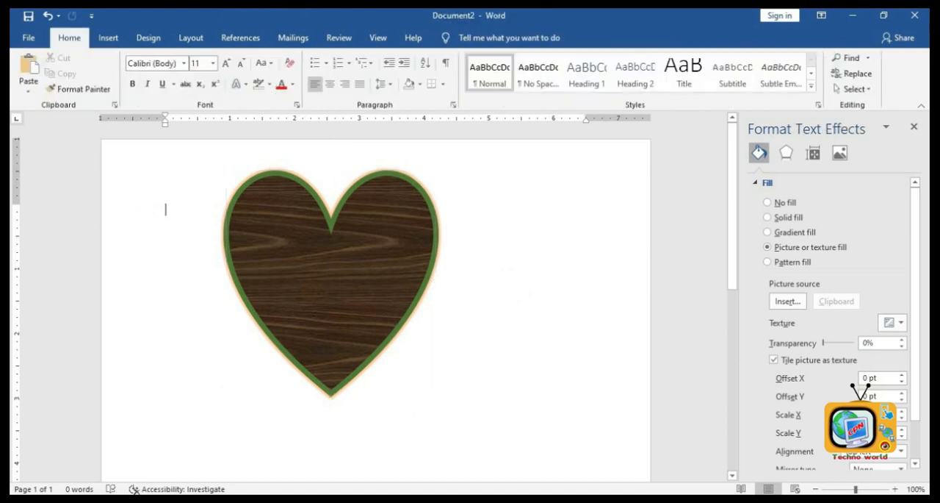
pyautogui.click(404, 278)
pyautogui.press('Delete')
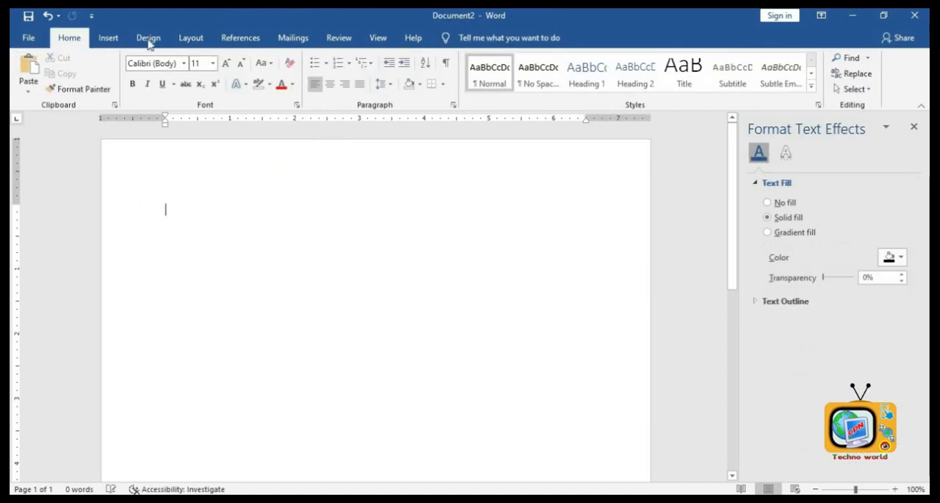
# - Insert the peacock icon from the Animals icons and enlarge it to about 4.23 by 4.23 inches
pyautogui.click(108, 38)
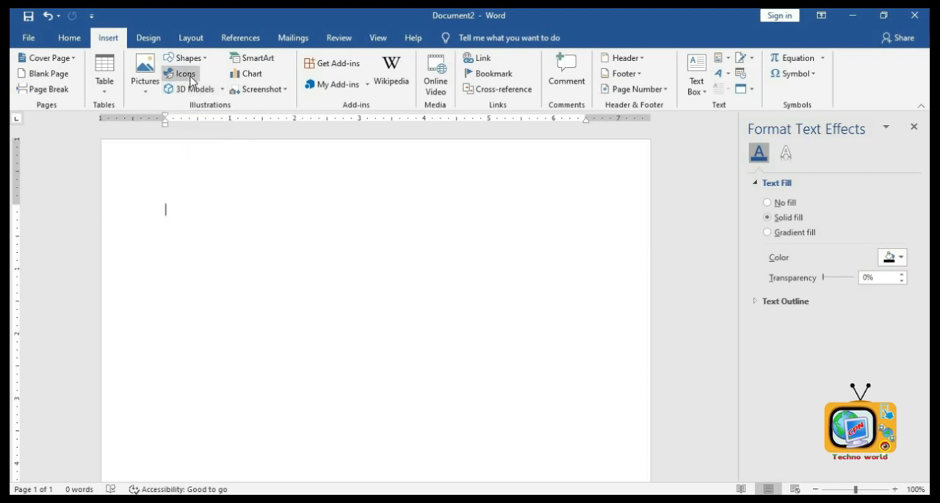
pyautogui.click(189, 77)
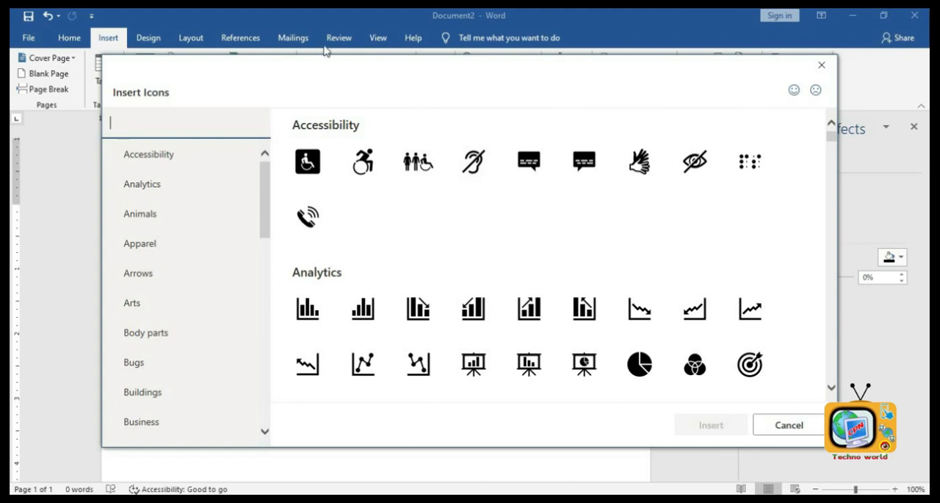
pyautogui.click(181, 214)
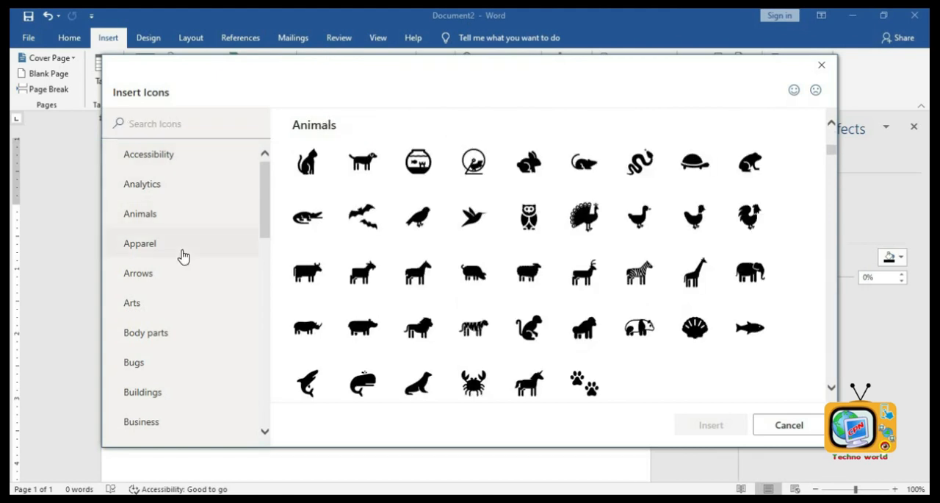
pyautogui.click(580, 224)
pyautogui.click(715, 424)
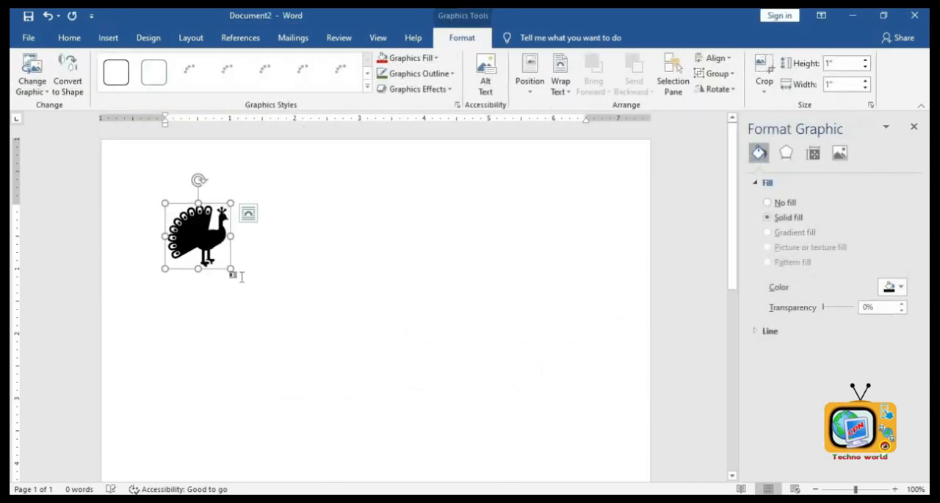
pyautogui.moveTo(229, 265); pyautogui.dragTo(441, 479)
pyautogui.click(554, 363)
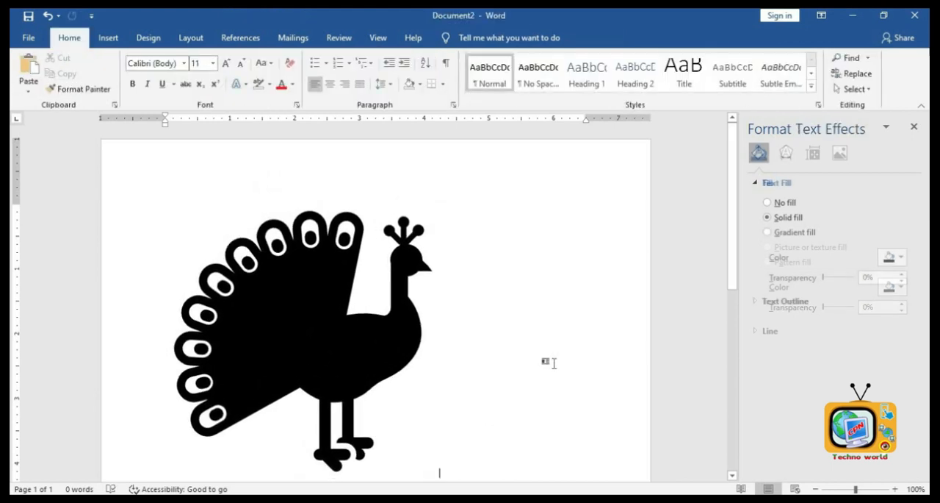
# - Delete the peacock icon
pyautogui.click(298, 275)
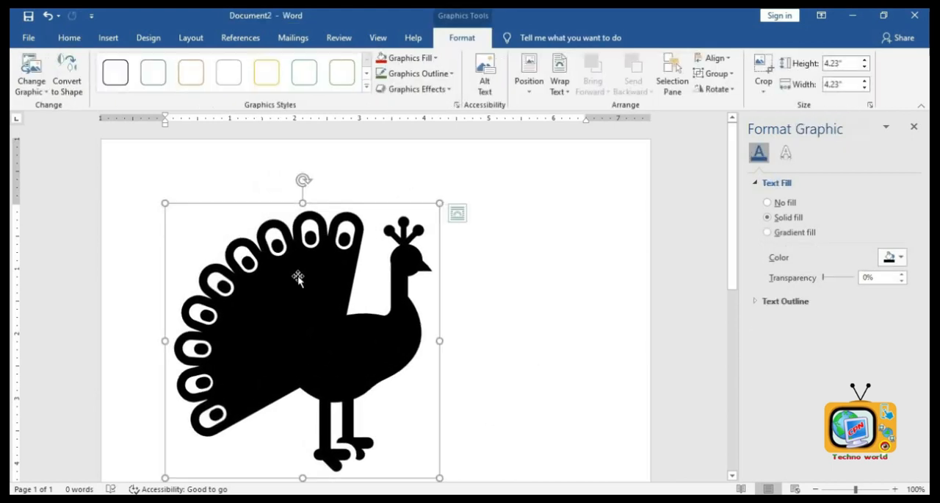
pyautogui.press('Delete')
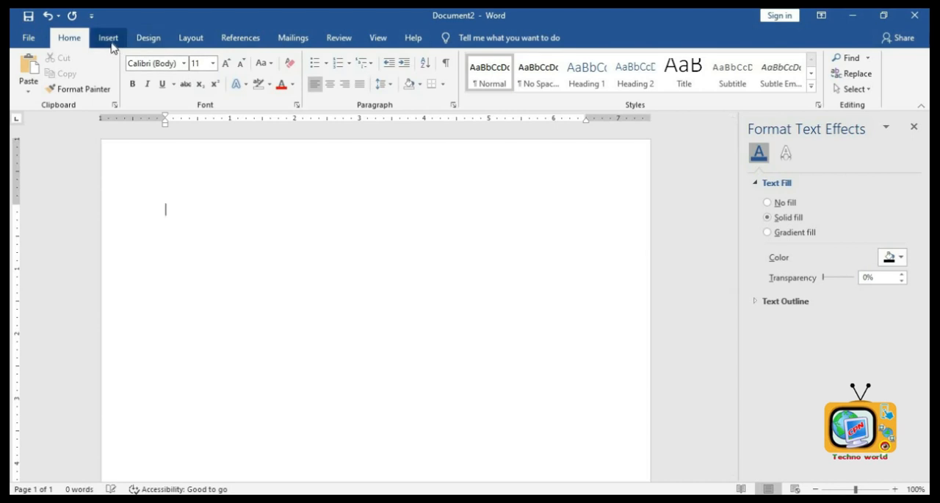
# - Insert the red high-heel shoes 3D model from the Clothing category of online 3D models
pyautogui.click(109, 40)
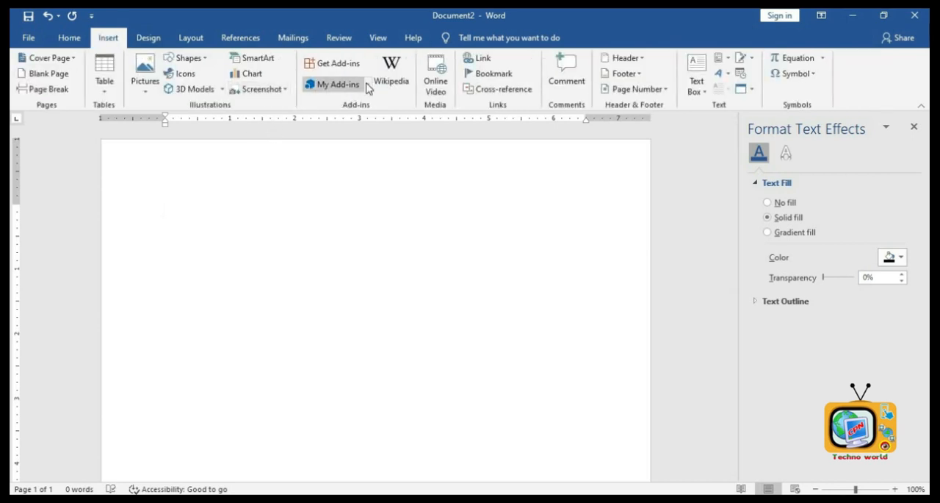
pyautogui.click(195, 88)
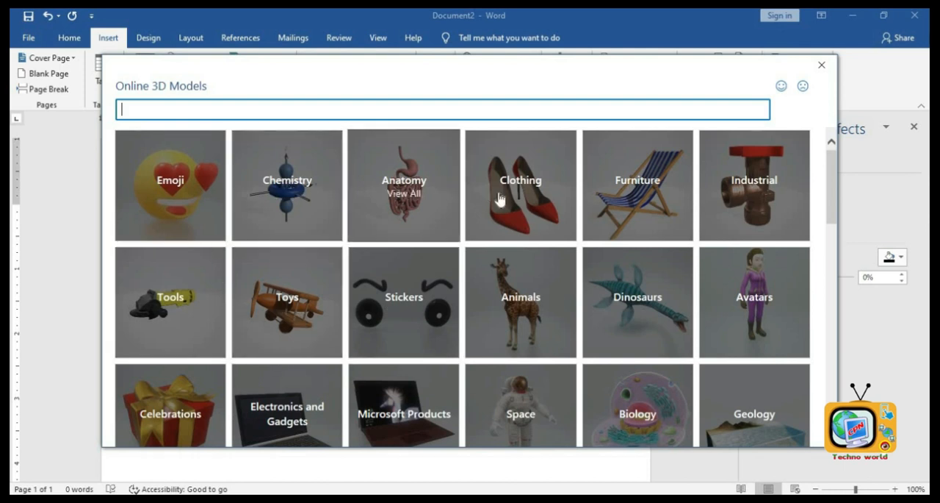
pyautogui.click(534, 200)
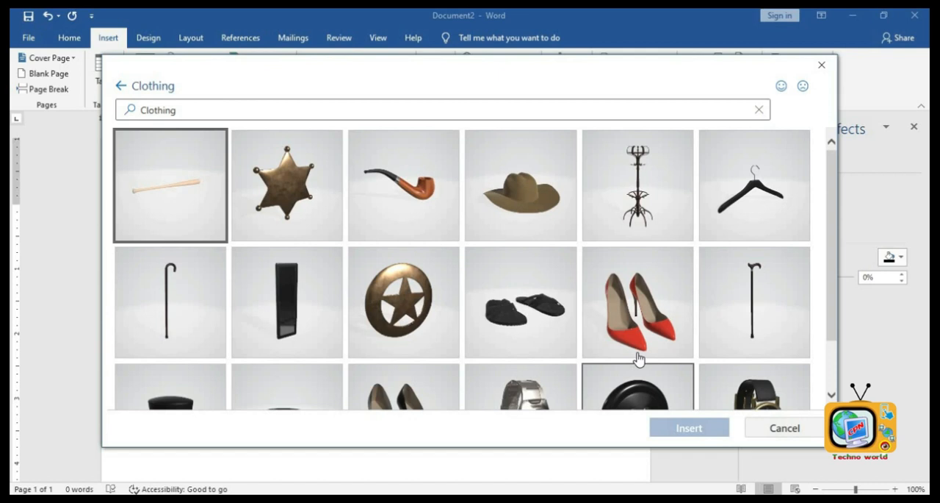
pyautogui.click(639, 354)
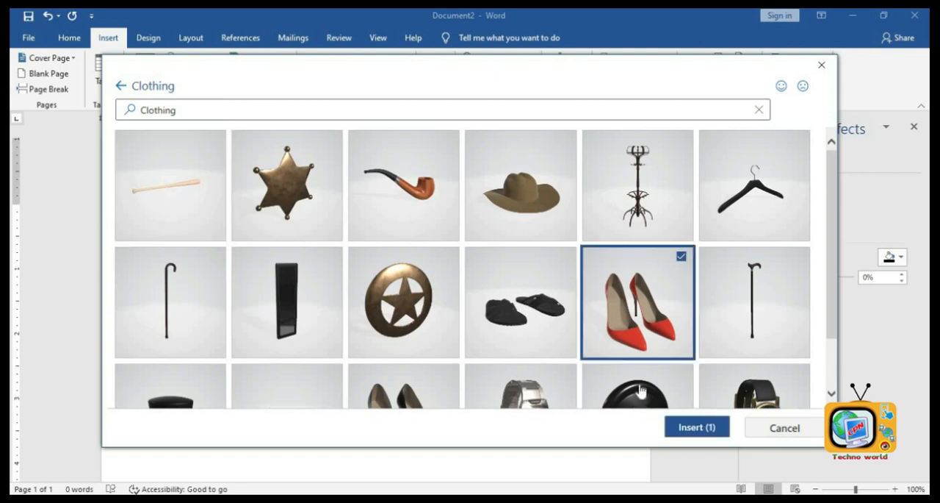
pyautogui.click(681, 427)
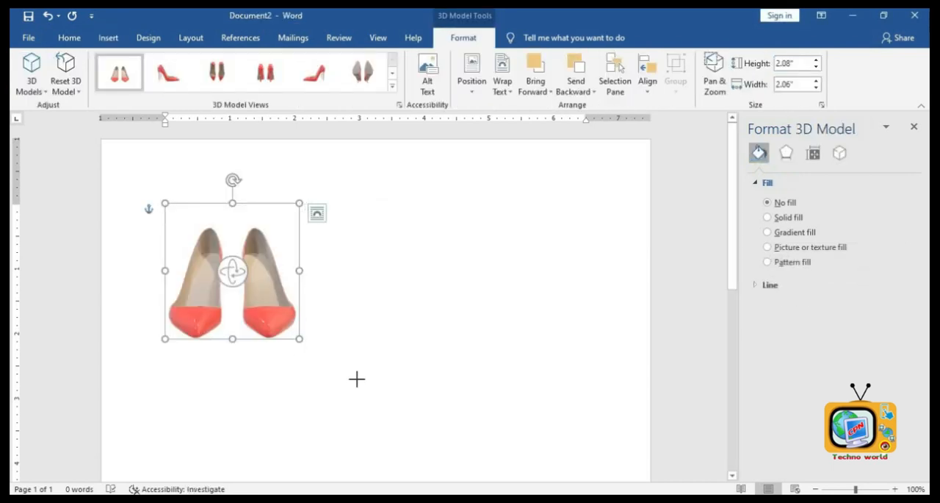
# - Enlarge the shoes model to about 3.07 by 3.04 inches, rotate it in 3D, and close the formatting pane
pyautogui.moveTo(356, 379); pyautogui.dragTo(395, 452)
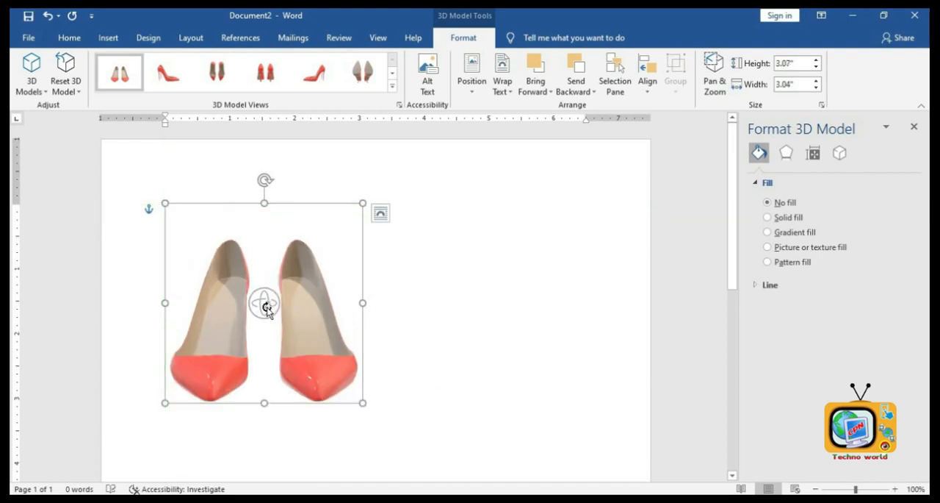
pyautogui.moveTo(306, 302); pyautogui.dragTo(225, 272)
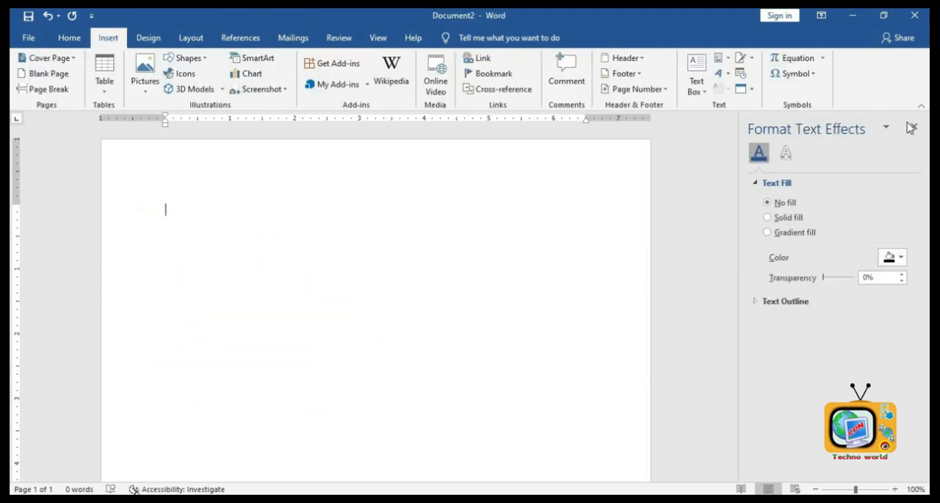
pyautogui.click(911, 128)
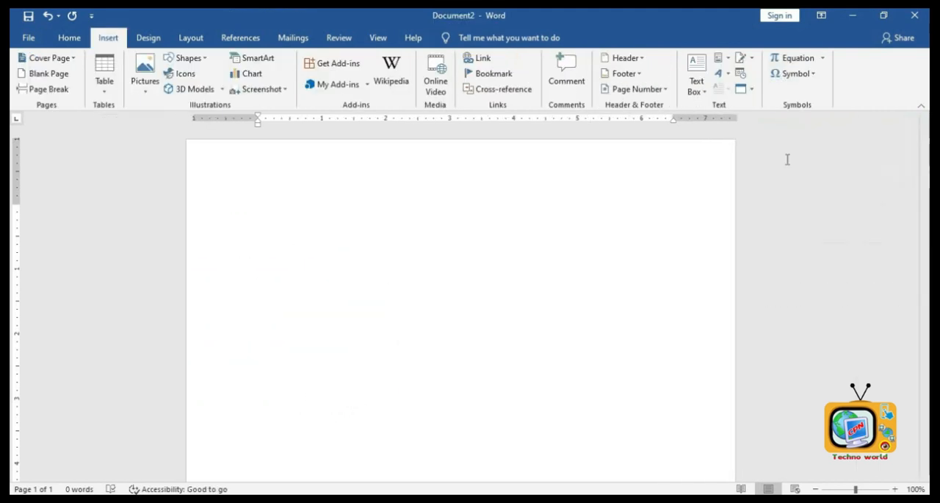
# - Insert a Text Cycle SmartArt graphic from the Cycle category
pyautogui.click(250, 59)
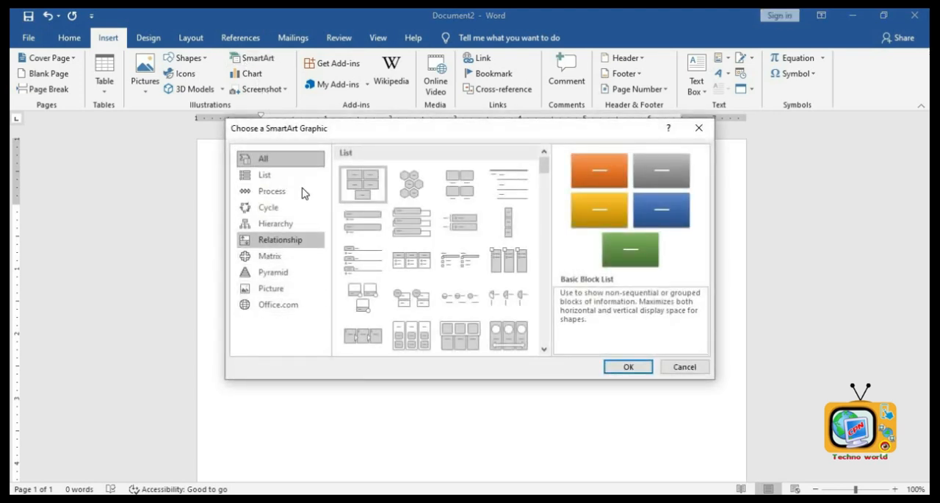
pyautogui.click(276, 218)
pyautogui.click(355, 177)
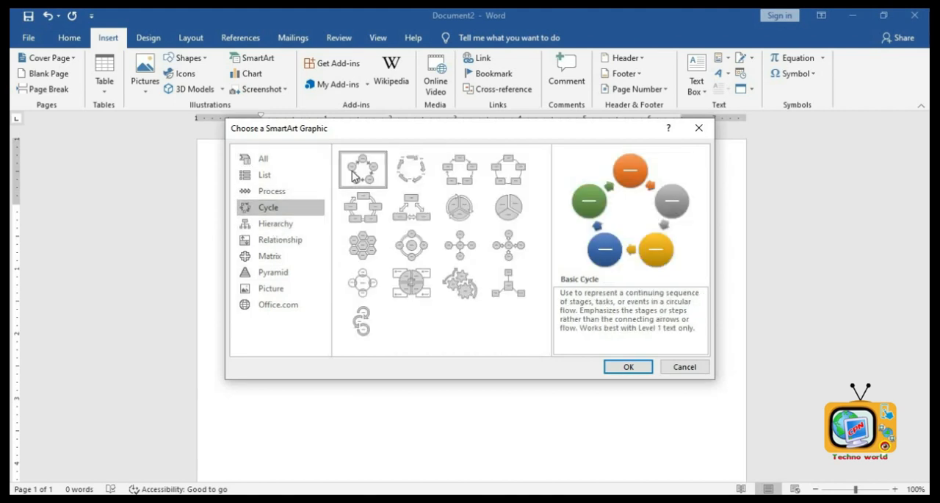
pyautogui.click(411, 169)
pyautogui.click(629, 367)
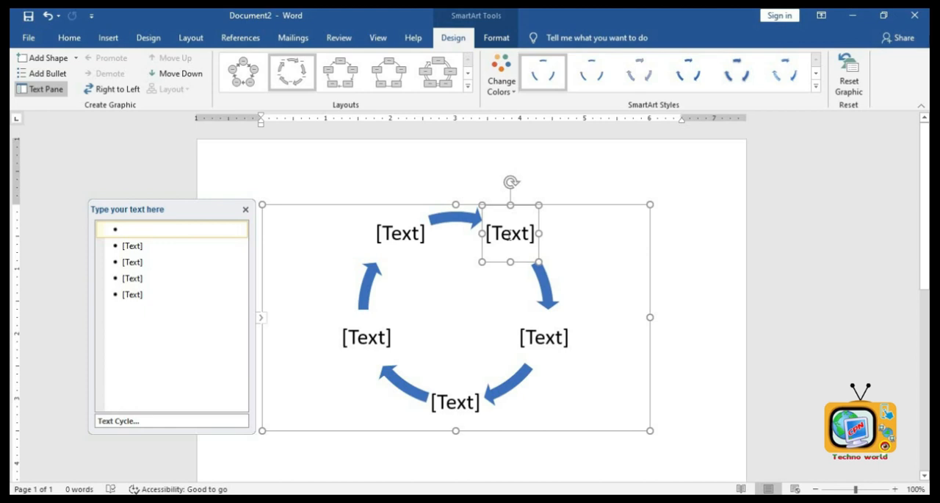
# - Label the cycle's five stages Birth, child, young, old and death
pyautogui.write('Birt')
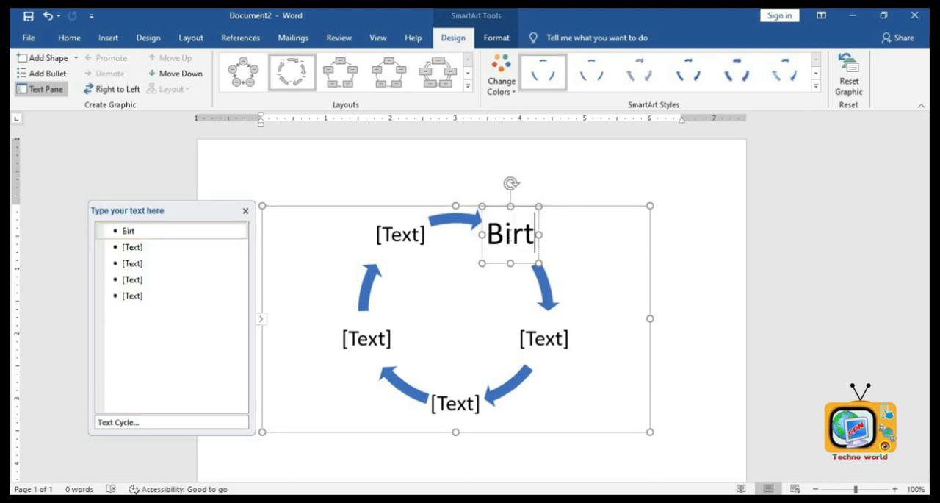
pyautogui.write('h')
pyautogui.click(553, 347)
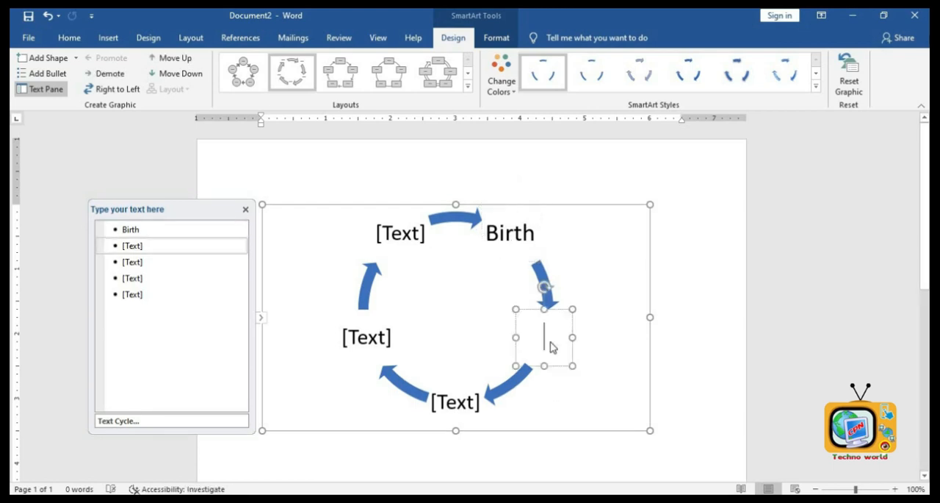
pyautogui.write('child')
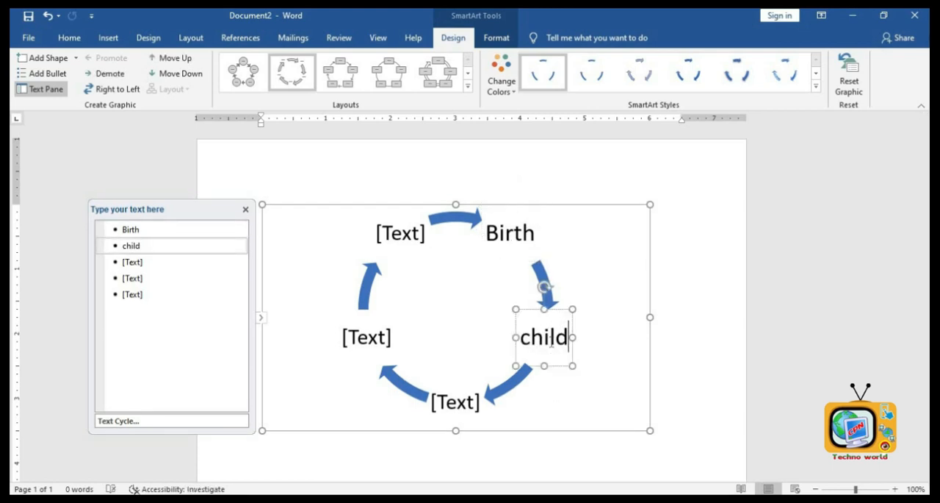
pyautogui.click(463, 400)
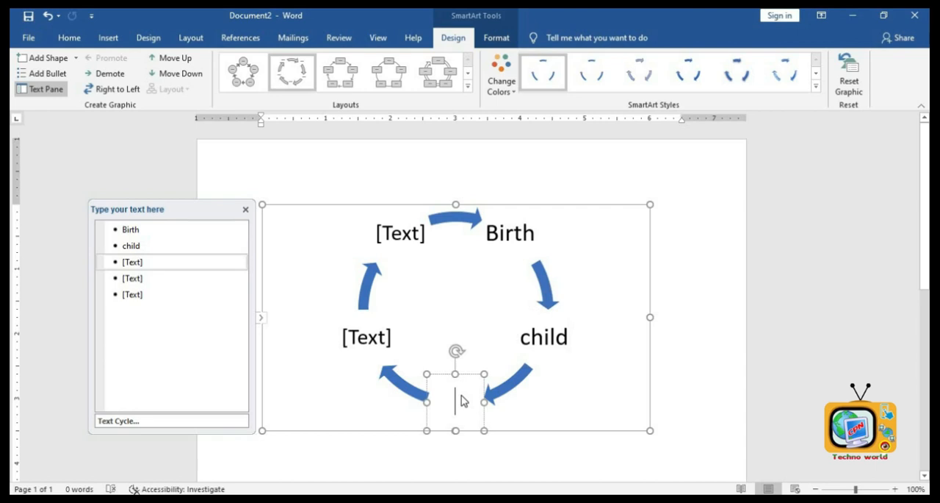
pyautogui.write('young')
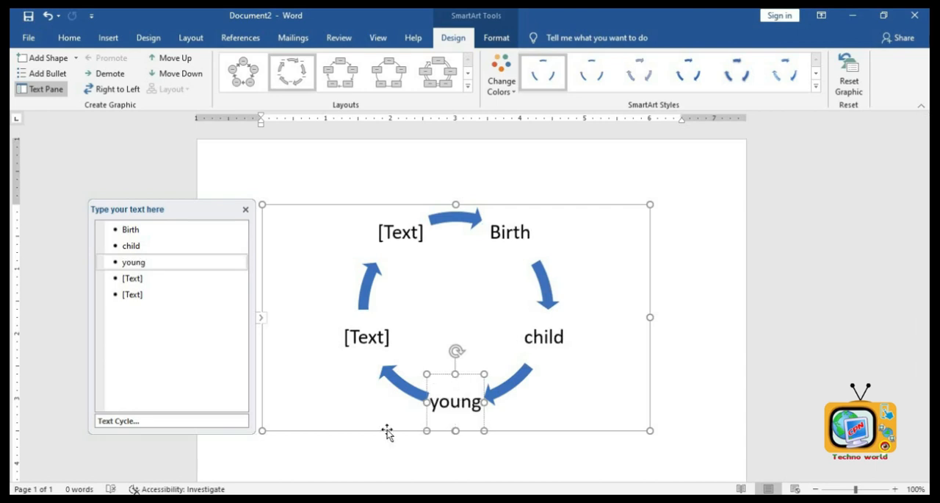
pyautogui.click(363, 351)
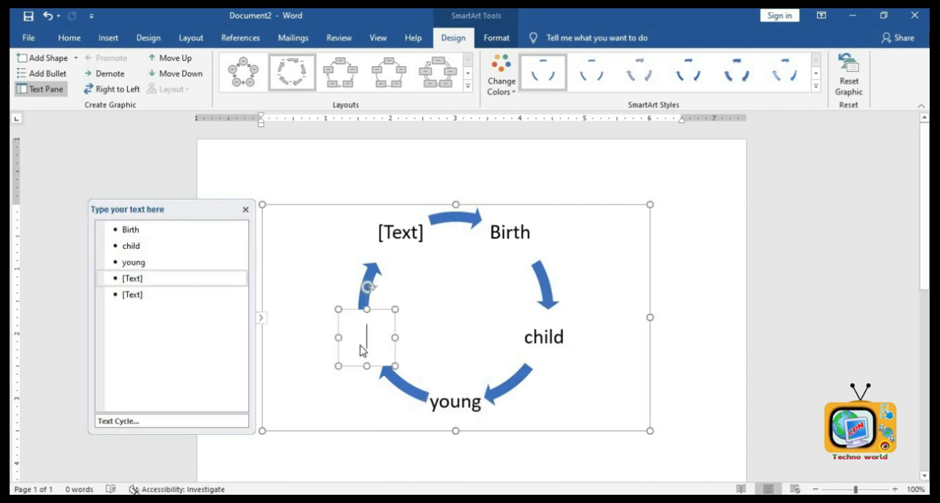
pyautogui.write('old')
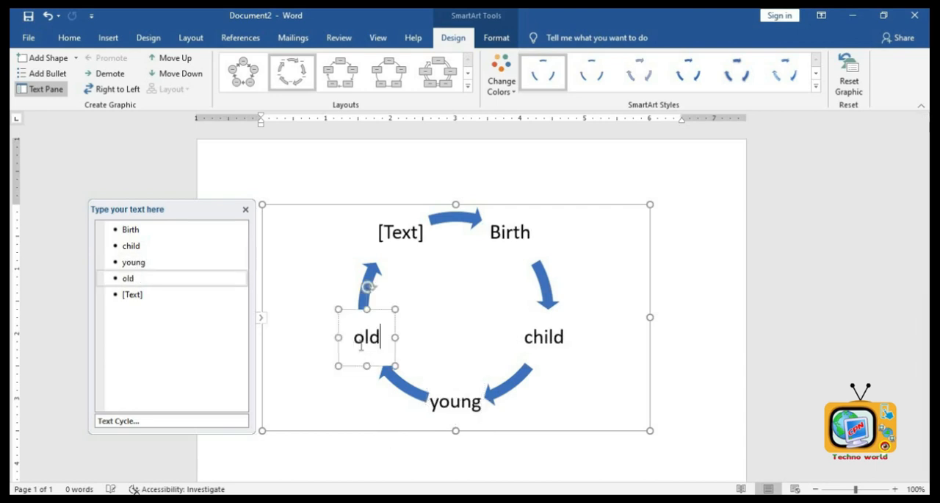
pyautogui.click(397, 235)
pyautogui.write('death')
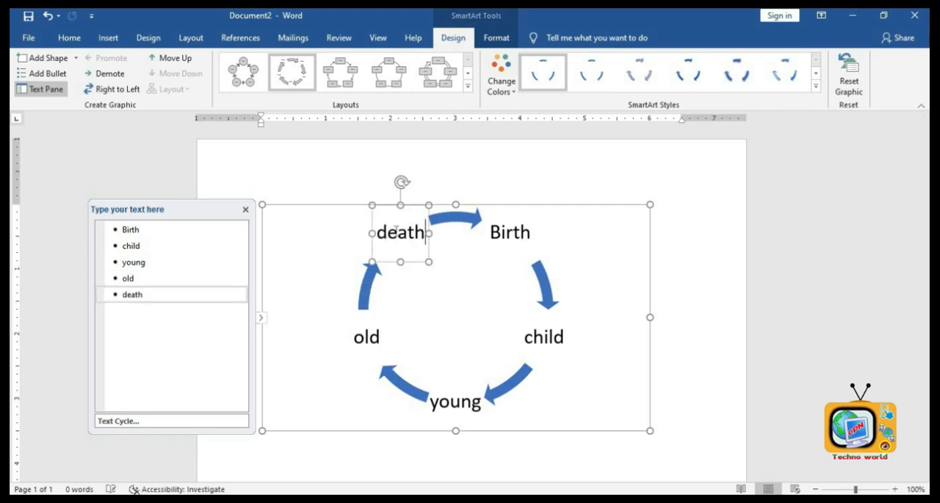
# - Apply a 3-D SmartArt style to the cycle graphic
pyautogui.click(688, 77)
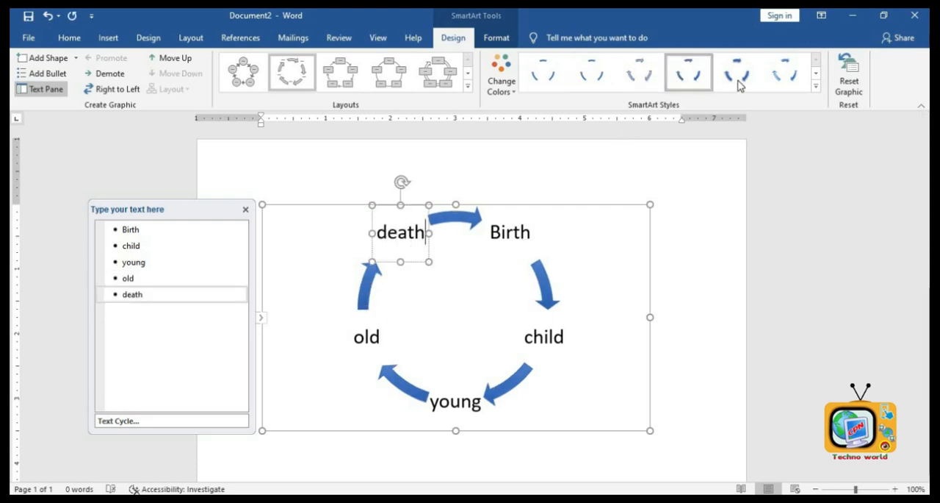
pyautogui.click(815, 86)
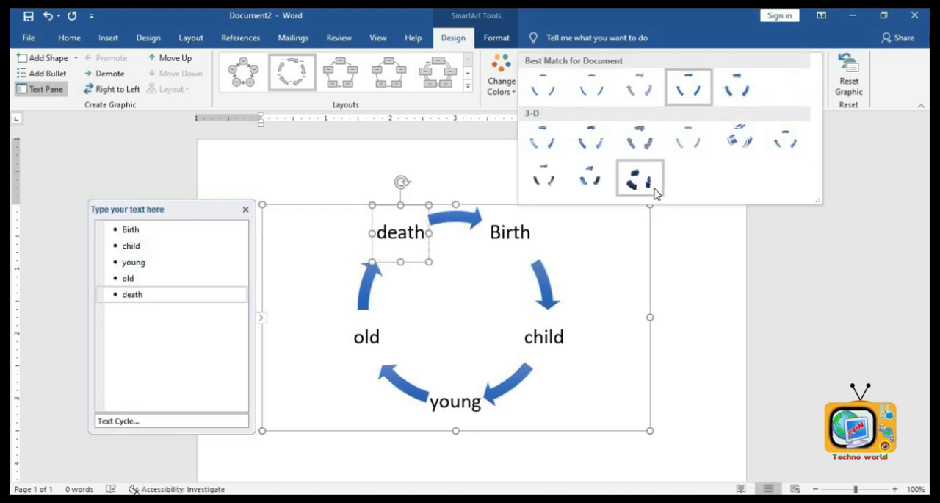
pyautogui.click(656, 190)
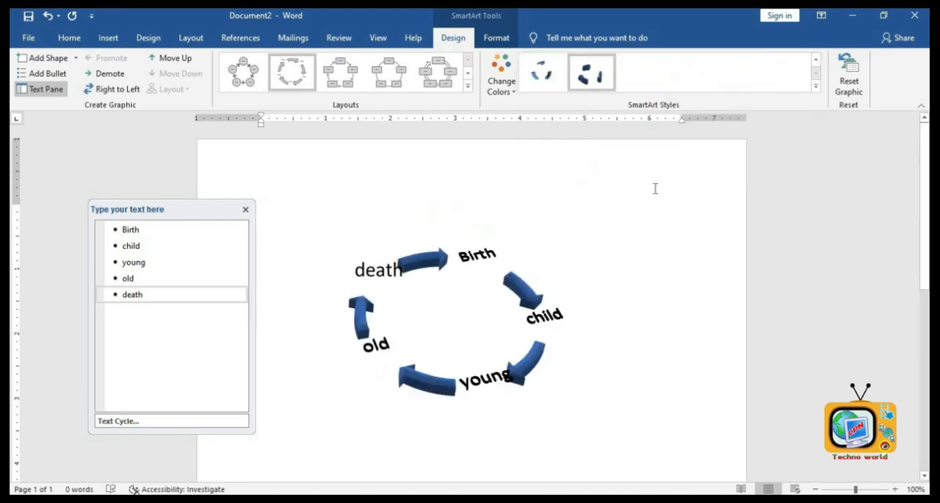
pyautogui.click(542, 72)
pyautogui.click(492, 74)
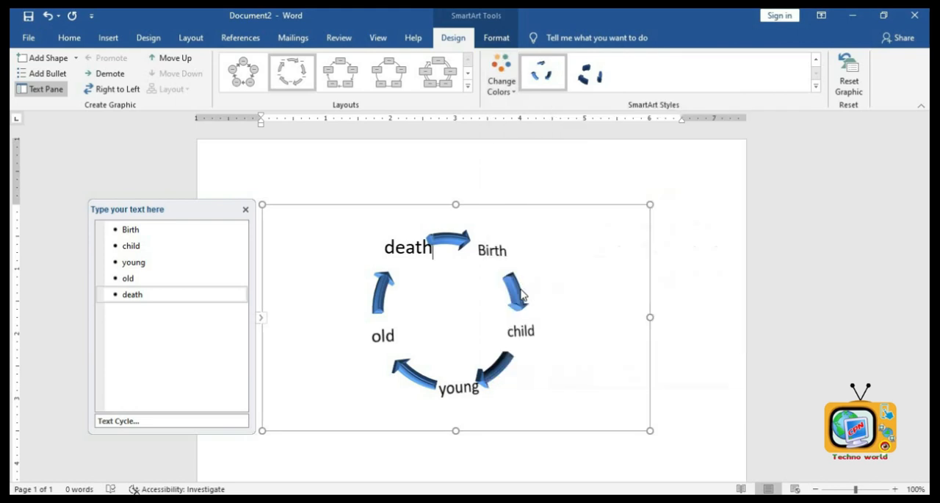
# - Change the cycle graphic's colors to an Accent 1 color variation
pyautogui.click(502, 81)
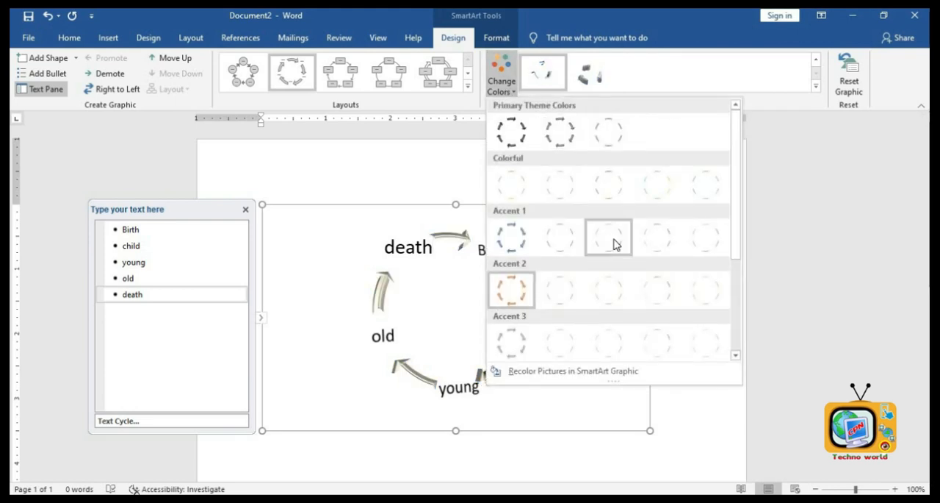
pyautogui.click(615, 244)
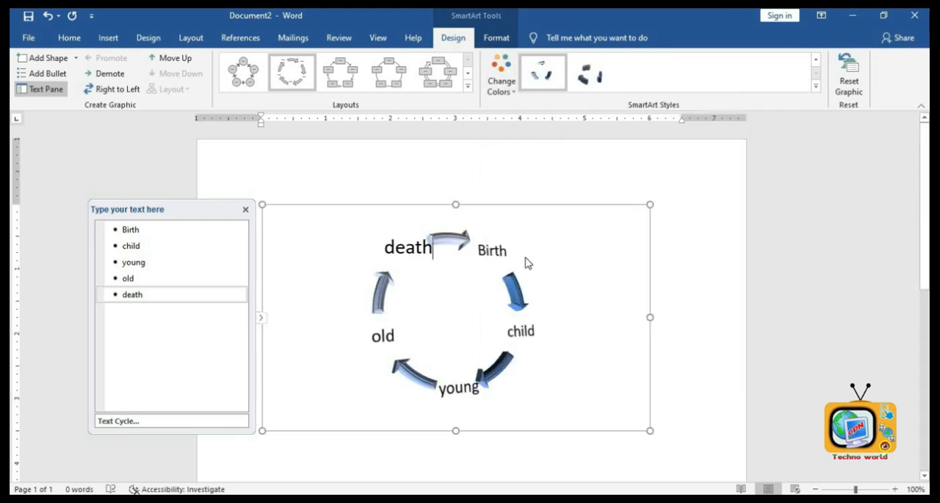
pyautogui.click(715, 239)
# - Delete the SmartArt cycle graphic
pyautogui.click(528, 289)
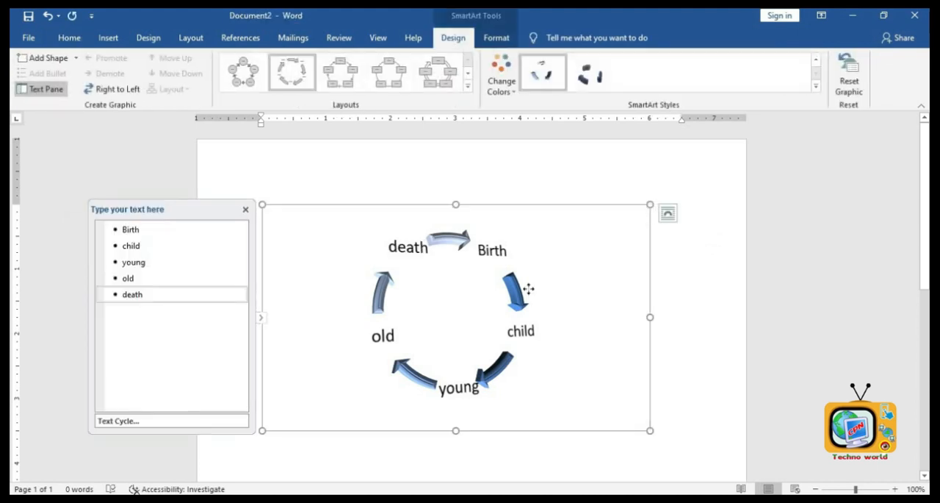
pyautogui.press('Delete')
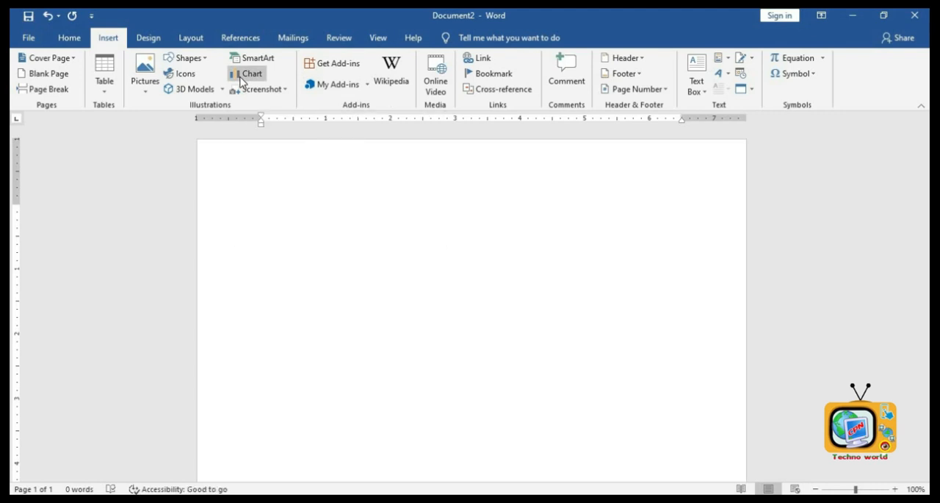
# - Insert a pie chart into the document
pyautogui.click(247, 75)
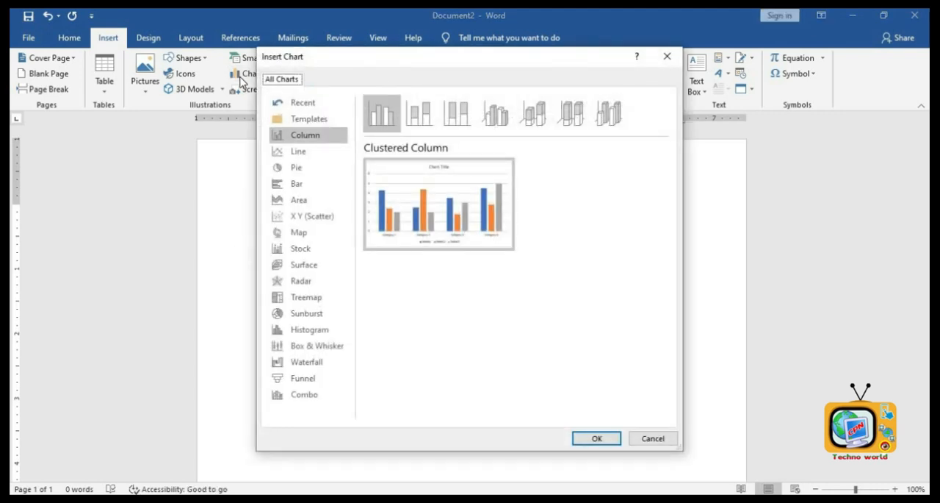
pyautogui.click(294, 169)
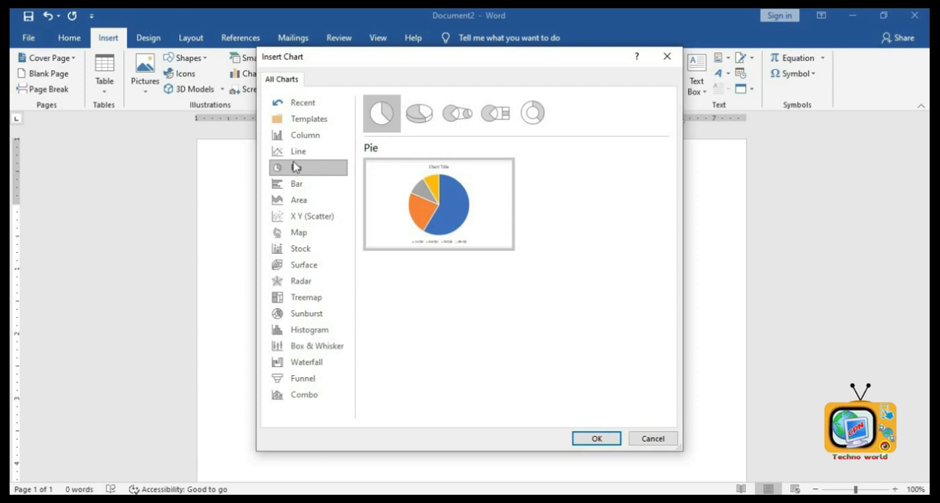
pyautogui.moveTo(384, 188)
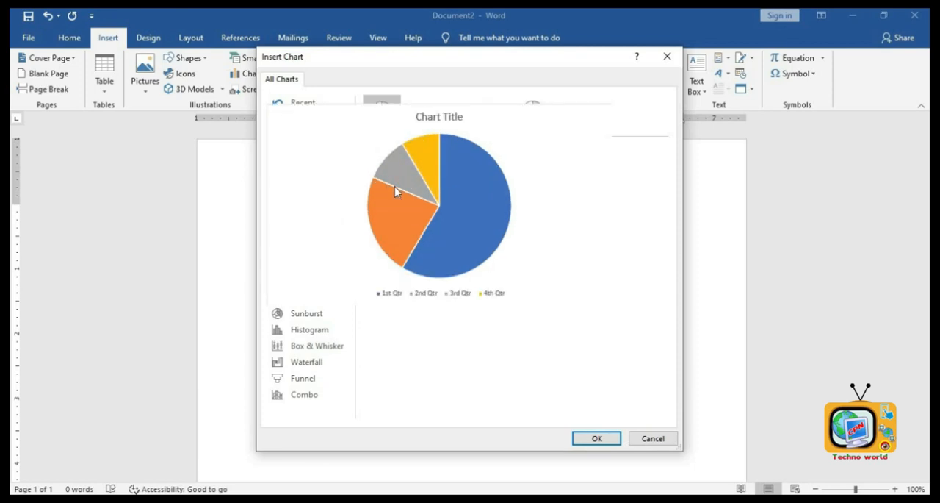
pyautogui.click(599, 438)
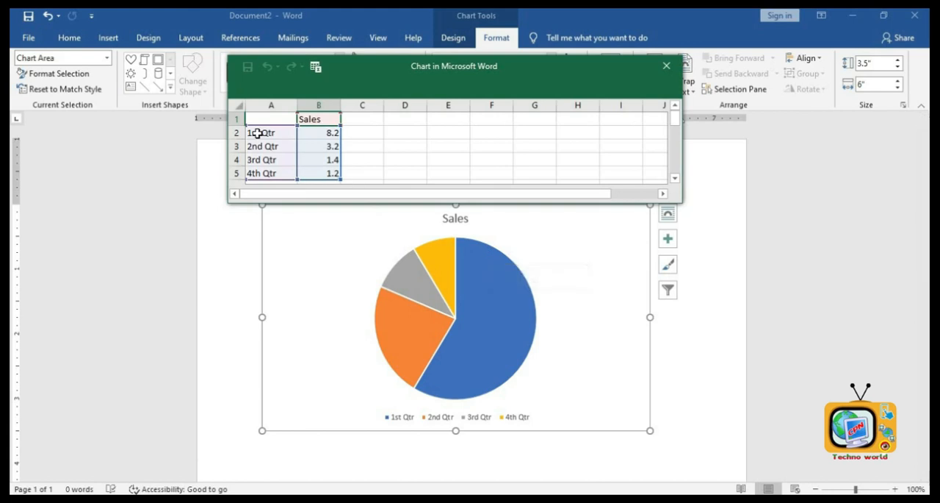
# - Rename the chart data's series header to salary
pyautogui.click(267, 136)
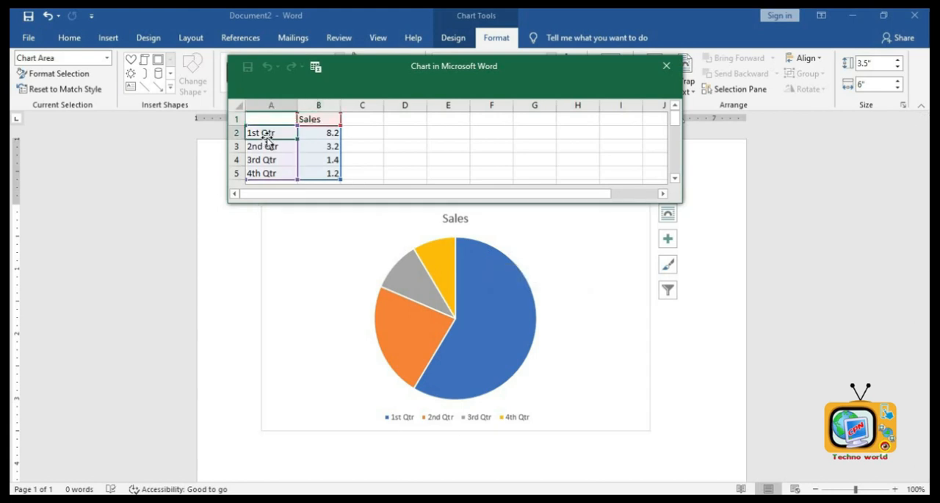
pyautogui.click(316, 120)
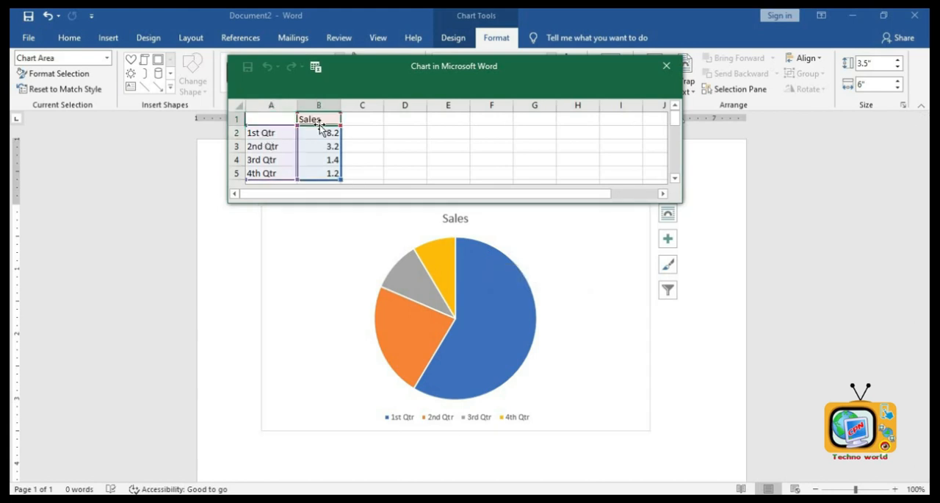
pyautogui.write('salry')
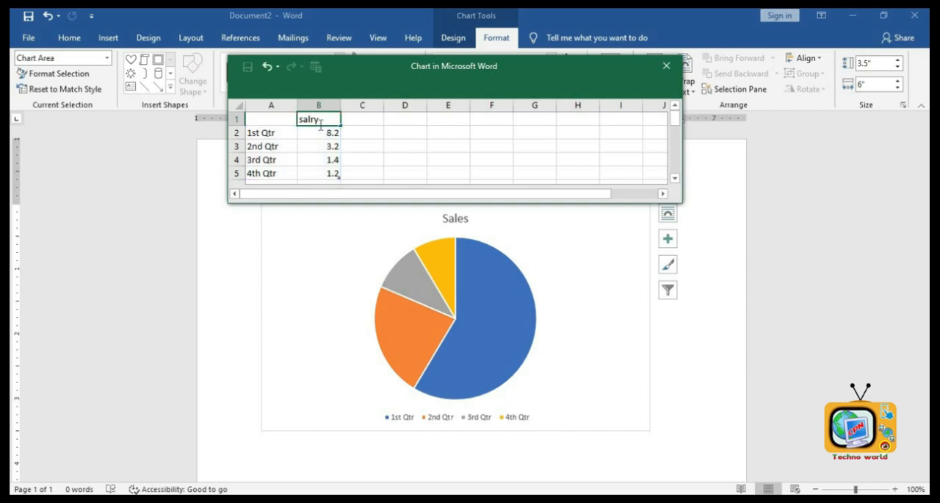
pyautogui.press('Return')
pyautogui.press('Up')
pyautogui.write('sa')
pyautogui.press('Return')
# - Rename the chart data's first category to House Rent and set its value to 2000
pyautogui.press('Left')
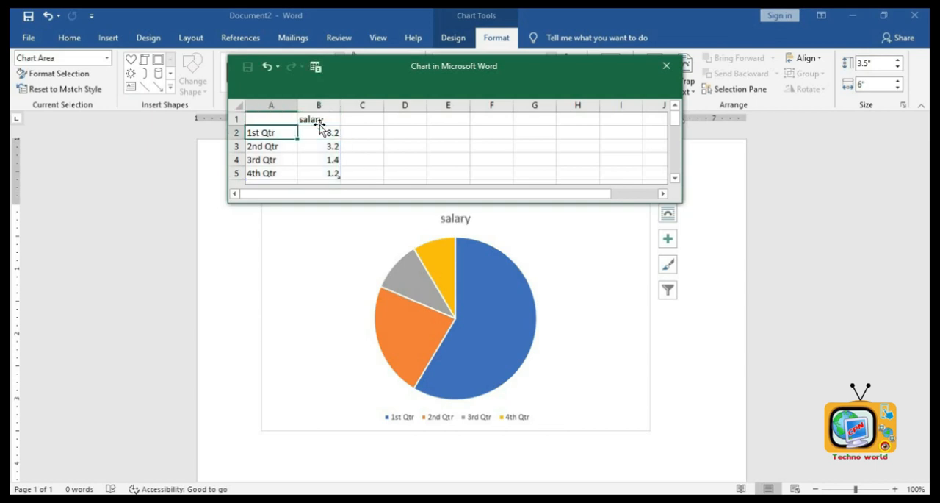
pyautogui.write('House Re')
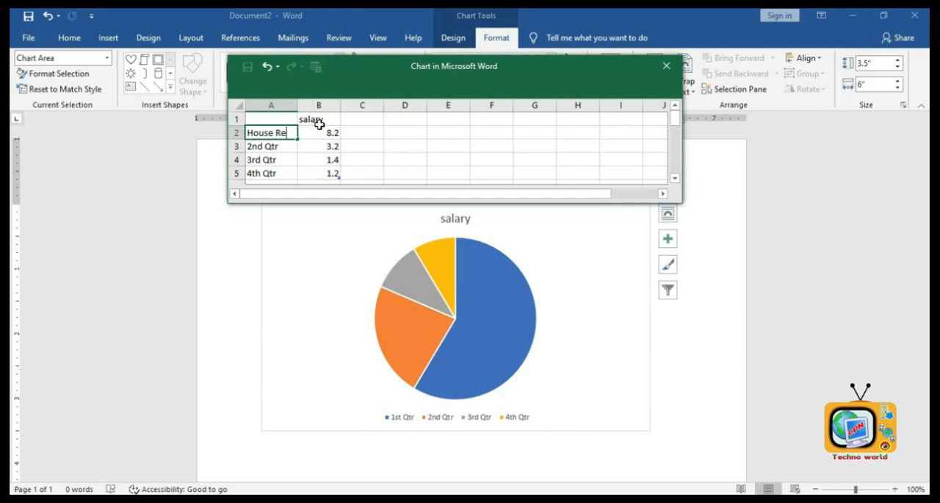
pyautogui.write('nt')
pyautogui.press('Tab')
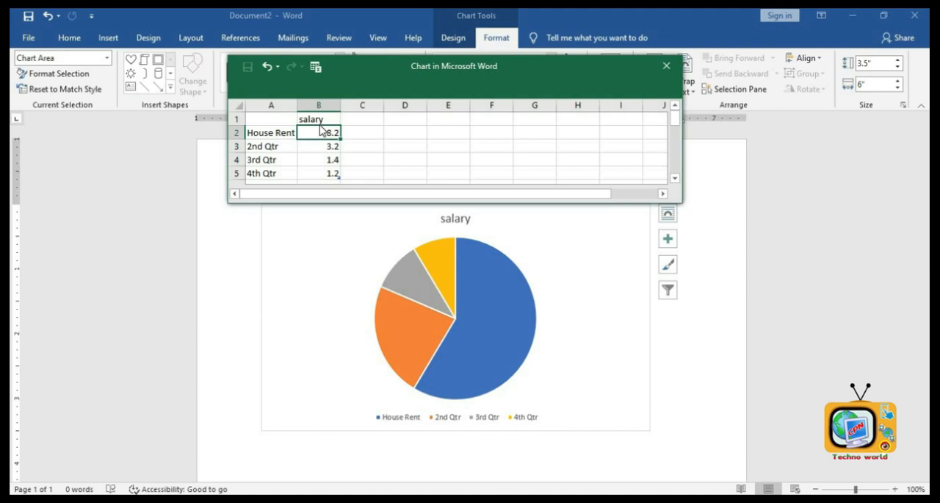
pyautogui.write('2000')
pyautogui.press('Return')
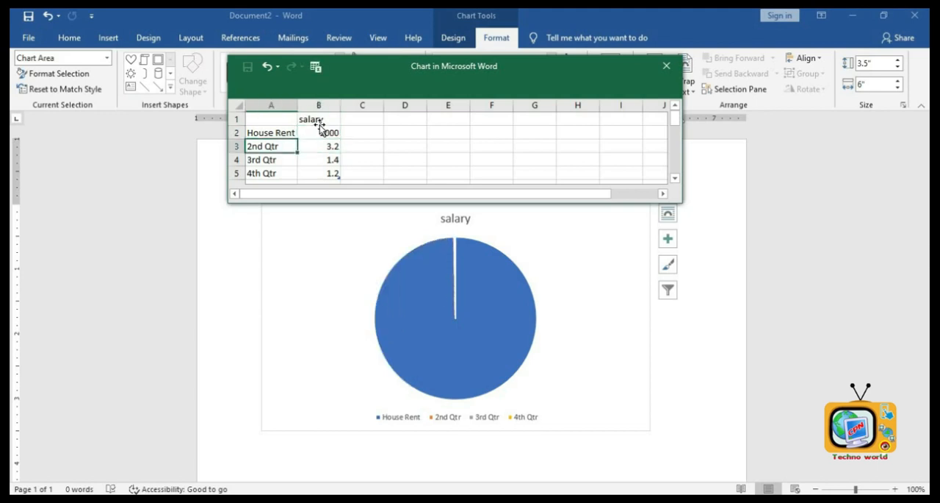
# - Rename the second category to Food and set its value to 2500
pyautogui.write('Fo')
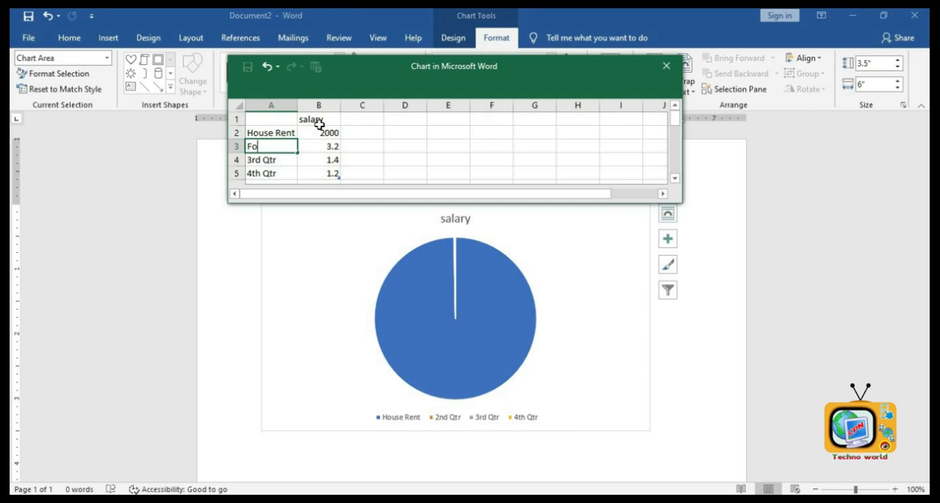
pyautogui.write('od')
pyautogui.press('Tab')
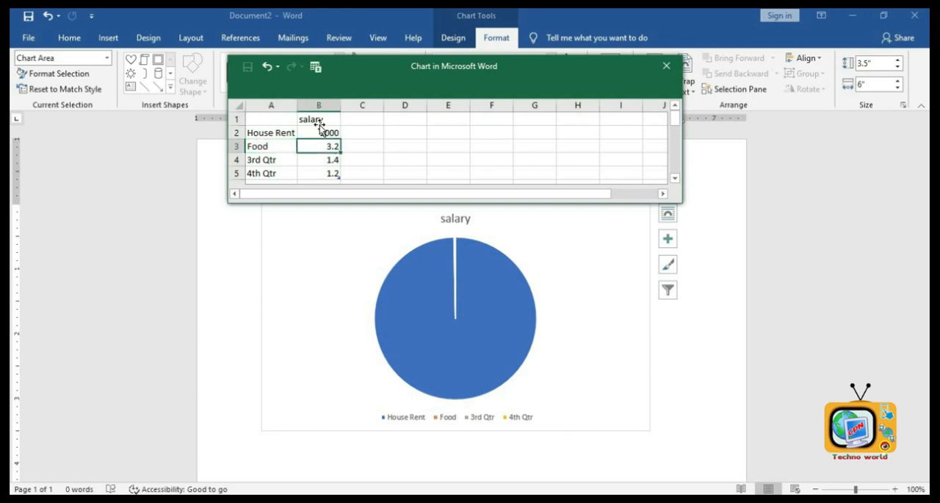
pyautogui.write('20')
pyautogui.write('00')
pyautogui.press('Return')
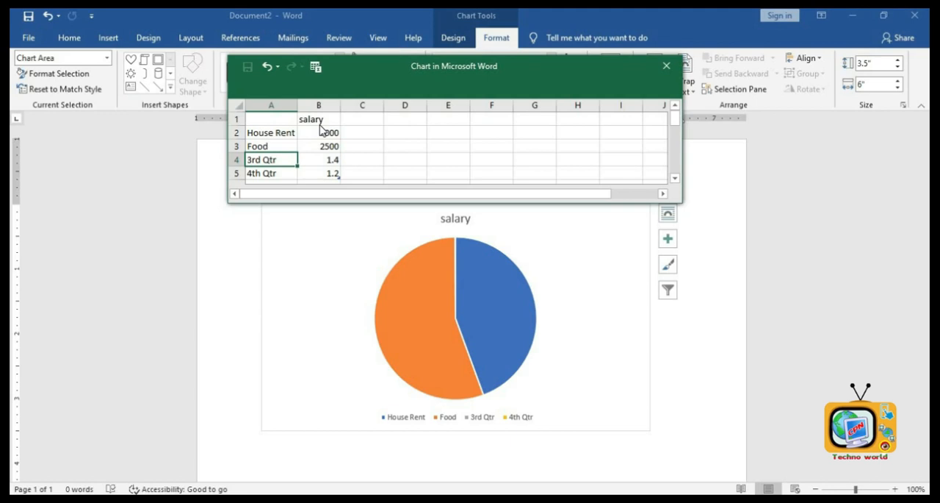
# - Rename the third category to Education and set its value to 2500
pyautogui.write('Education')
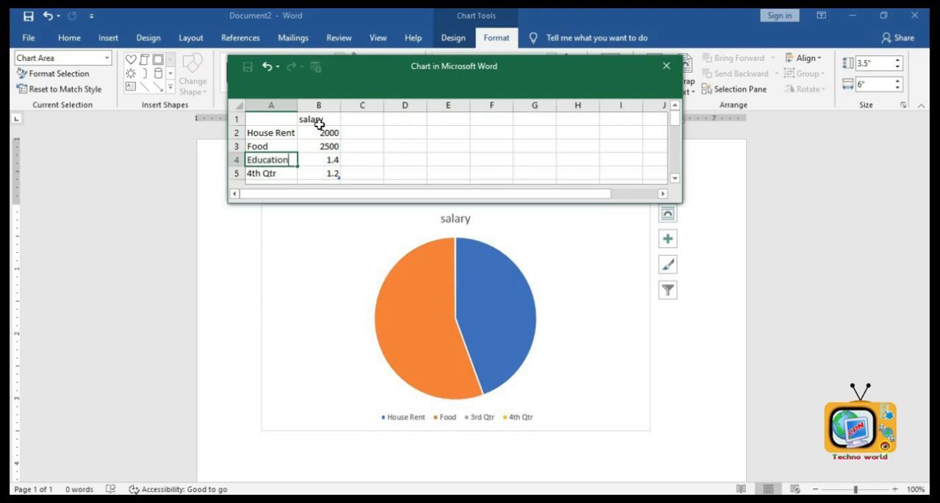
pyautogui.press('Tab')
pyautogui.write('25')
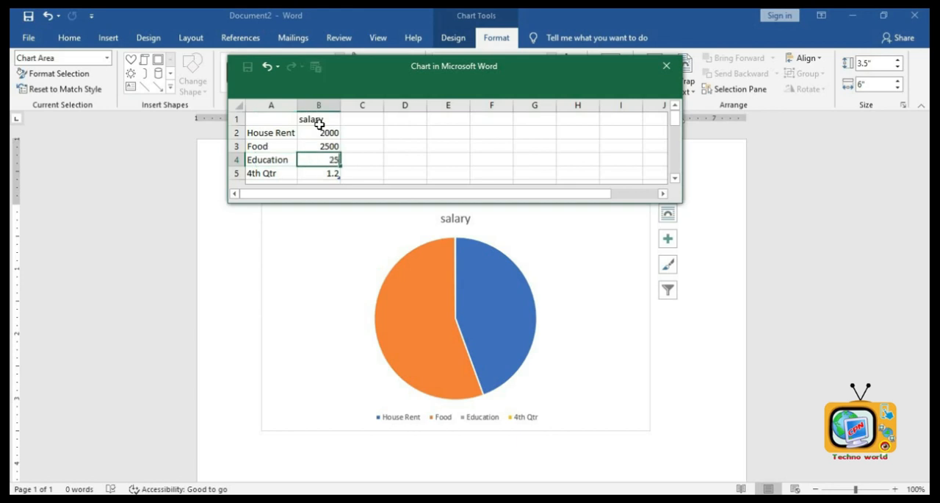
pyautogui.write('00')
pyautogui.press('Return')
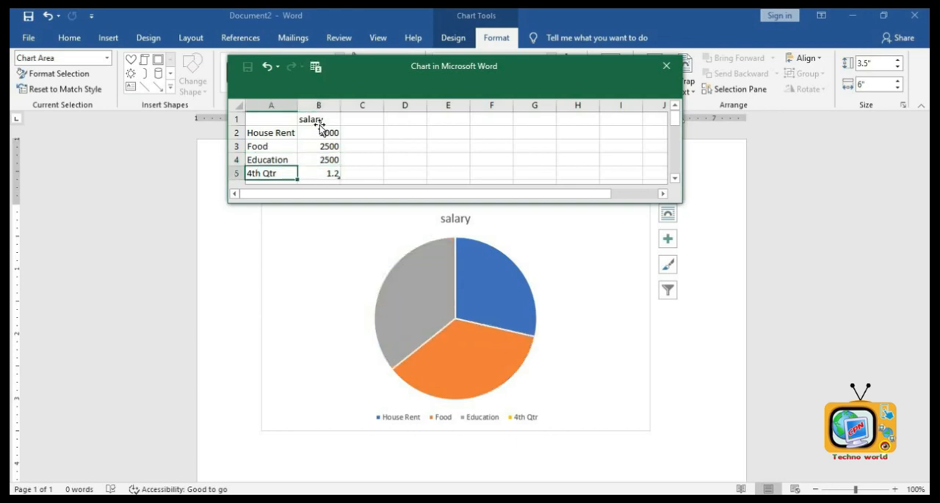
# - Rename the fourth category to Others and set its value to 2000
pyautogui.write('Ot')
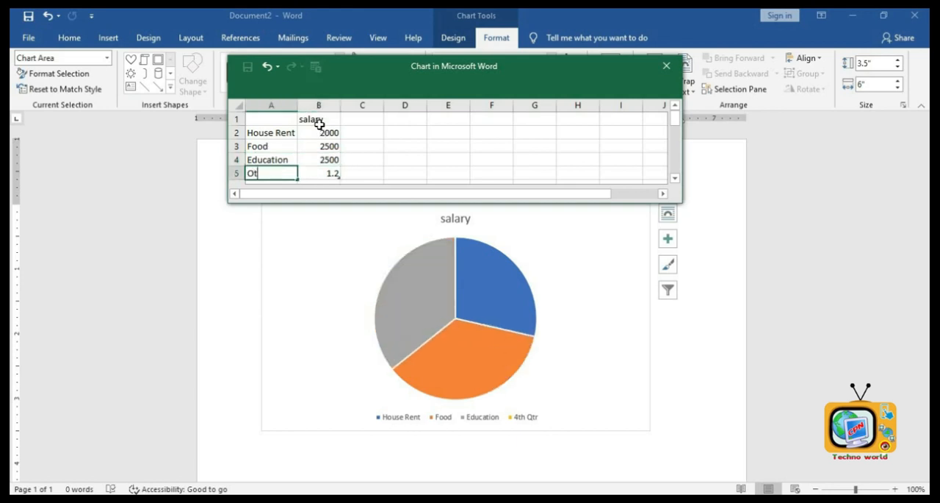
pyautogui.write('hers')
pyautogui.press('Tab')
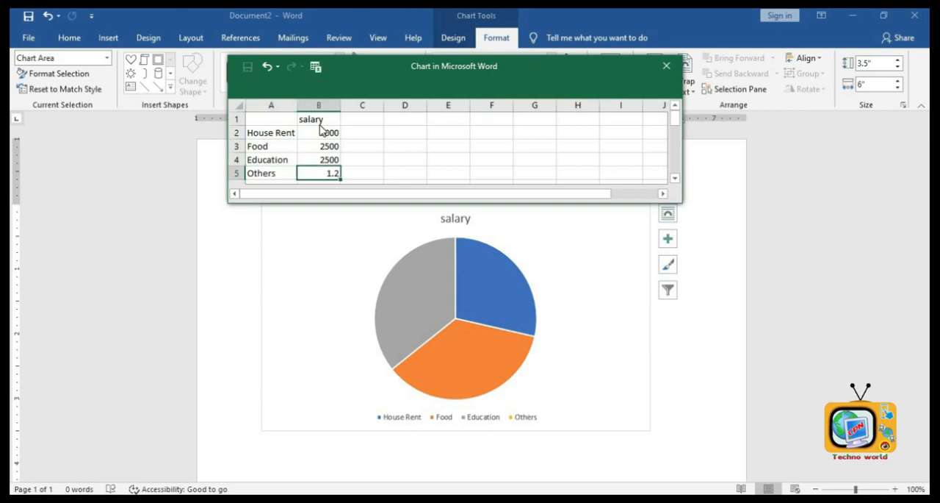
pyautogui.write('2000')
pyautogui.press('Return')
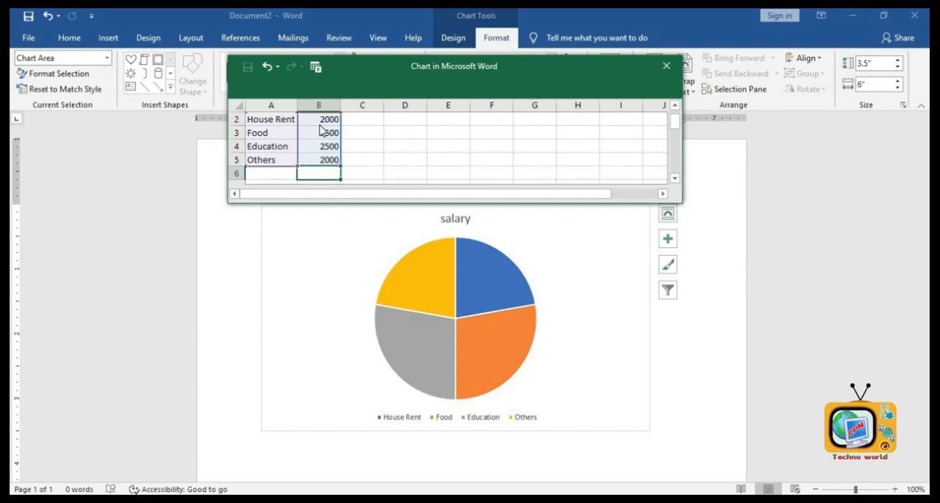
# - Add a fifth category named saving with value 1000, then close the chart data window
pyautogui.press('Left')
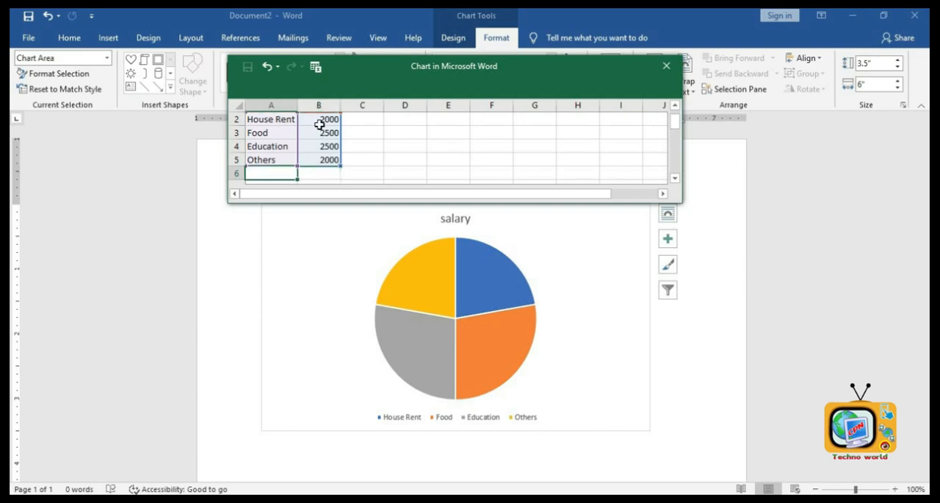
pyautogui.write('saving')
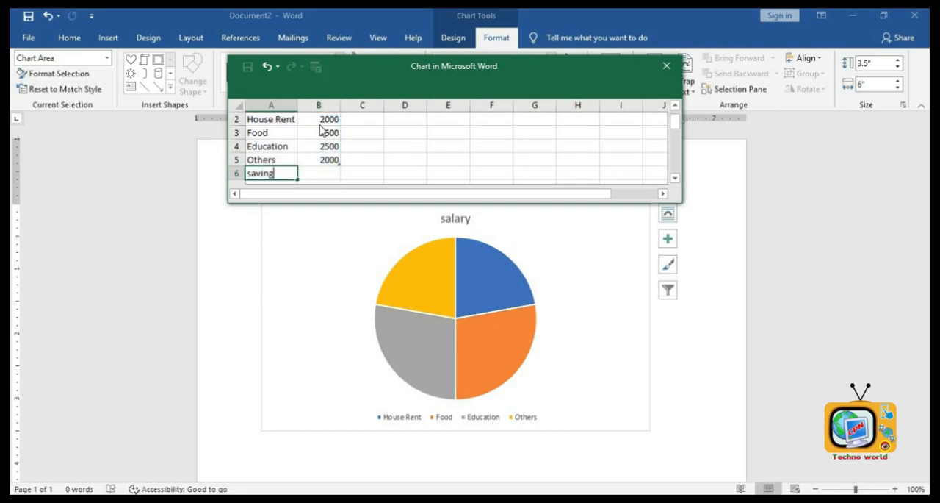
pyautogui.press('Tab')
pyautogui.write('1000')
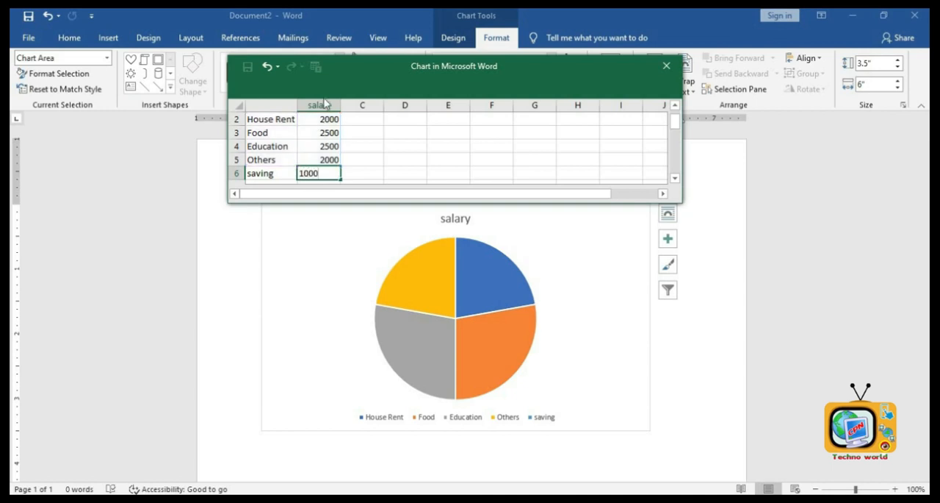
pyautogui.click(408, 163)
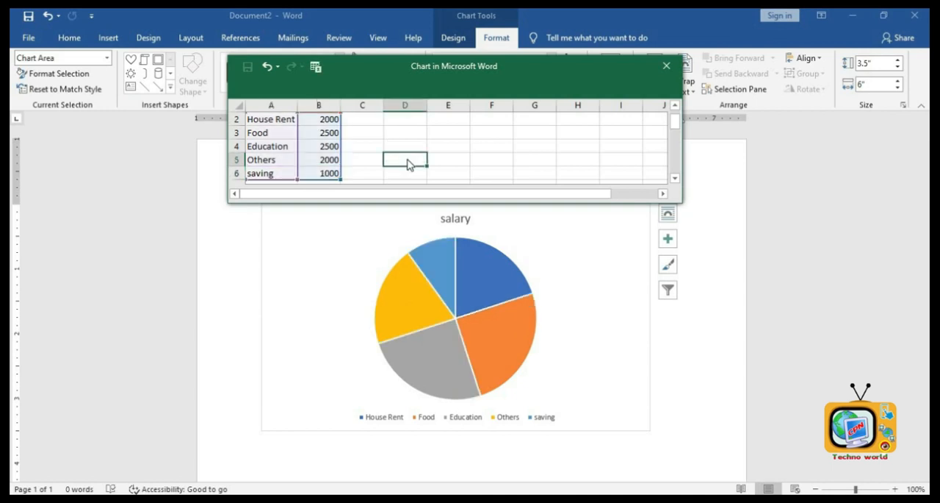
pyautogui.click(661, 69)
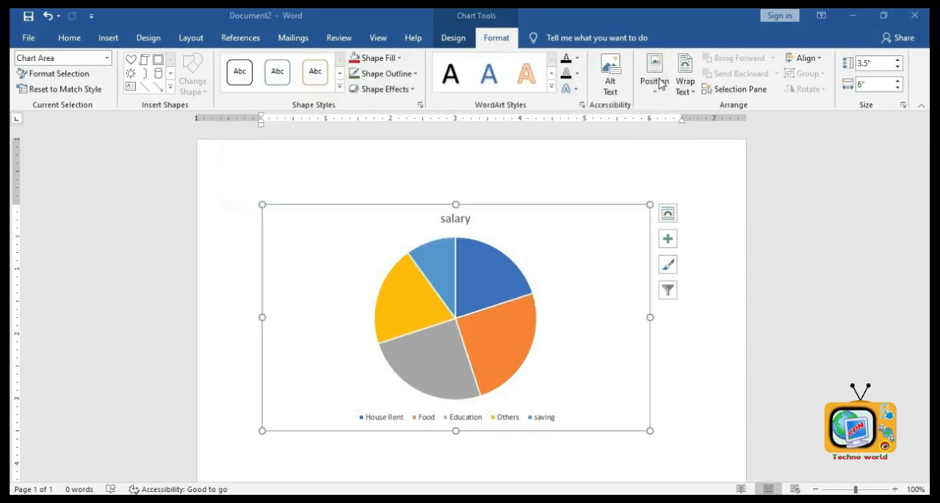
# - Try several chart styles on the pie chart and apply the third style with gray gradient background
pyautogui.click(507, 299)
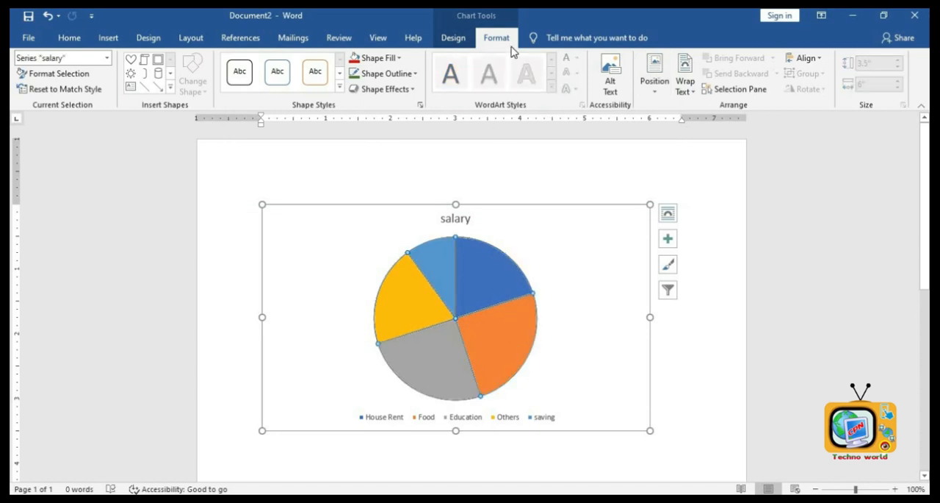
pyautogui.click(445, 38)
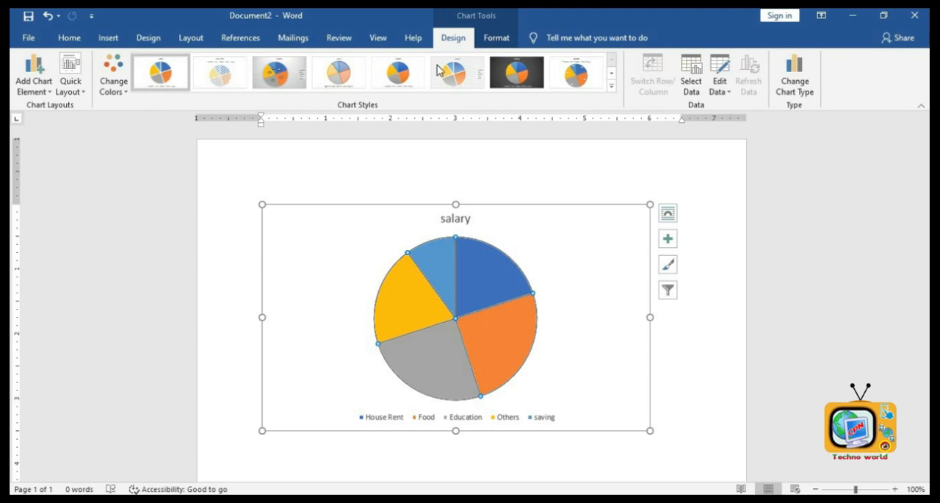
pyautogui.click(287, 76)
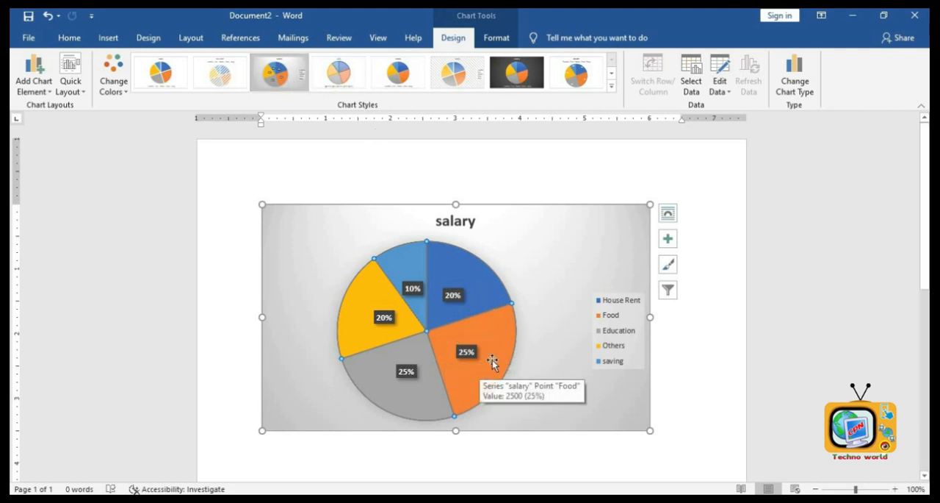
pyautogui.click(415, 77)
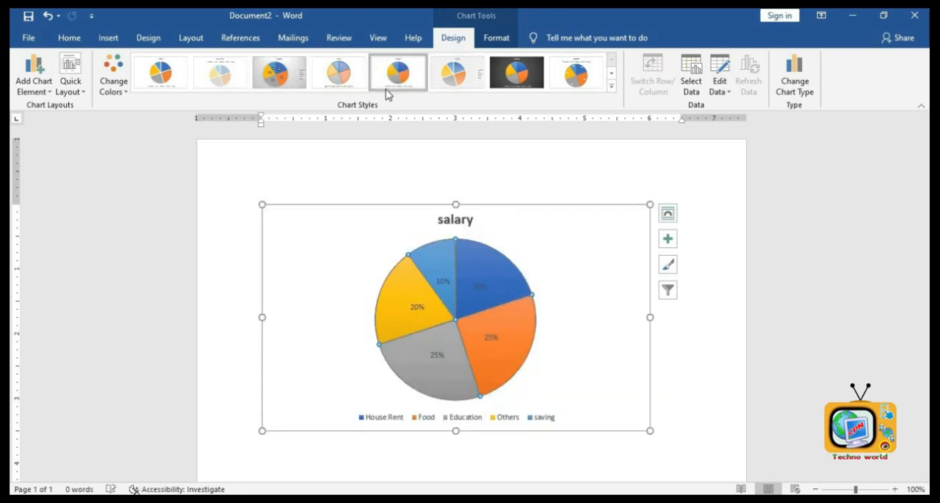
pyautogui.click(220, 73)
pyautogui.click(173, 71)
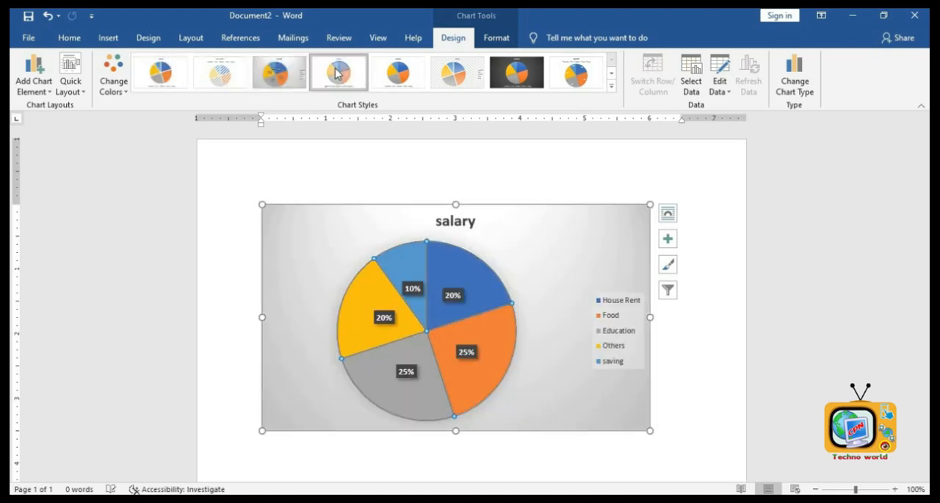
pyautogui.click(455, 73)
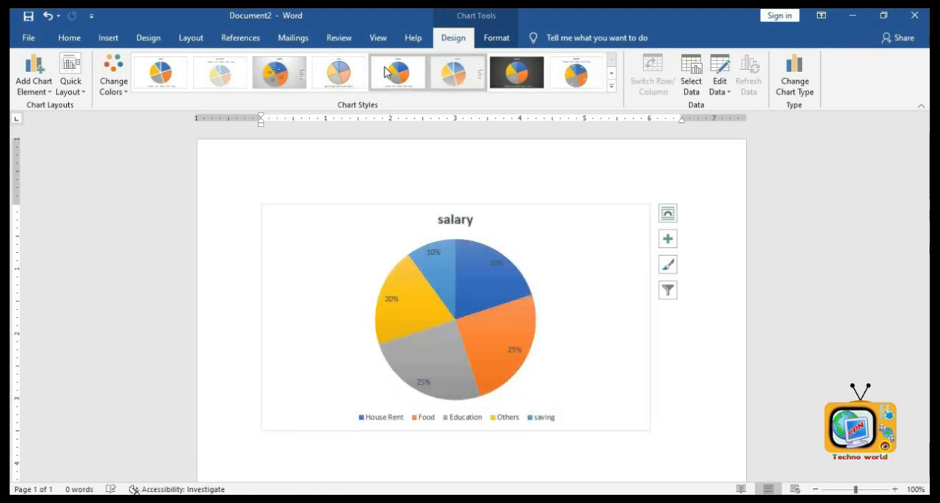
pyautogui.click(339, 73)
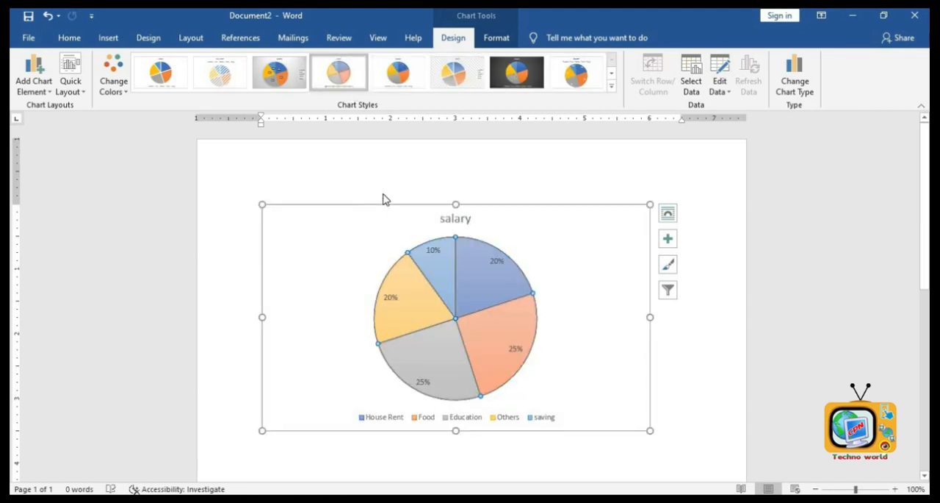
pyautogui.click(291, 84)
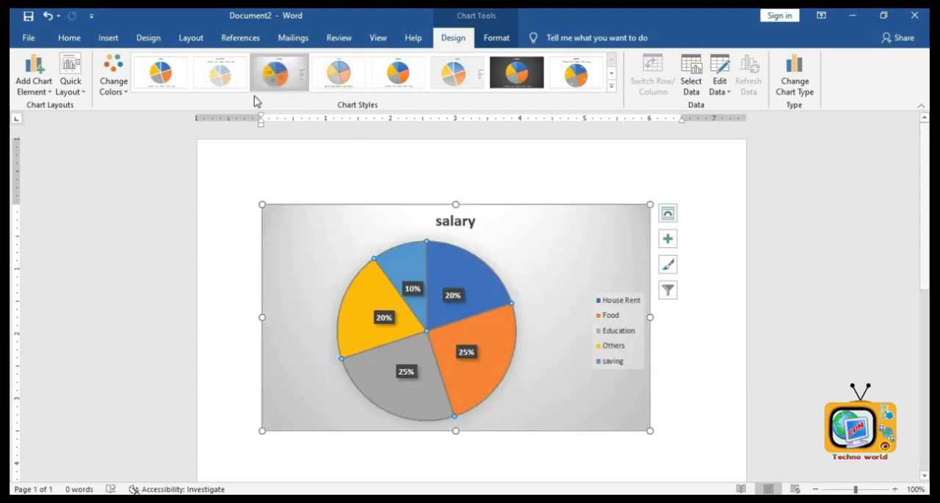
# - Insert a screen clipping of the Start menu tiles into a new document
pyautogui.click(154, 39)
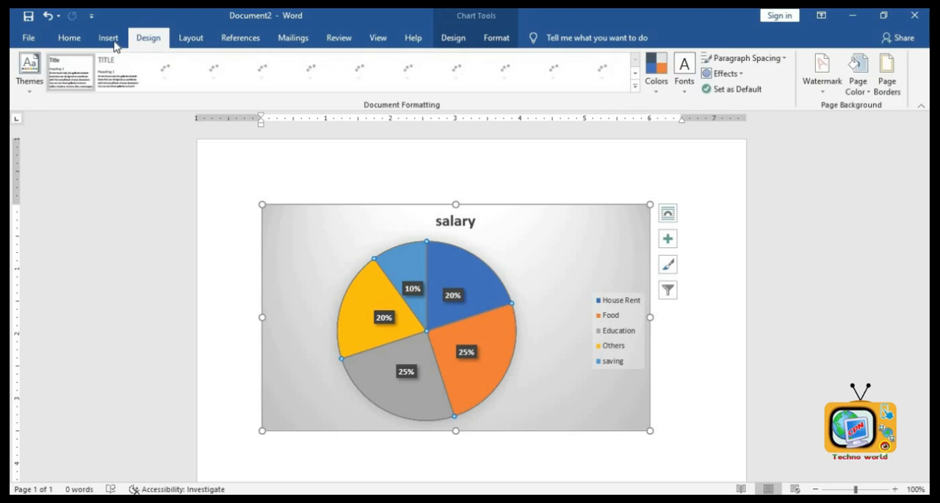
pyautogui.click(109, 39)
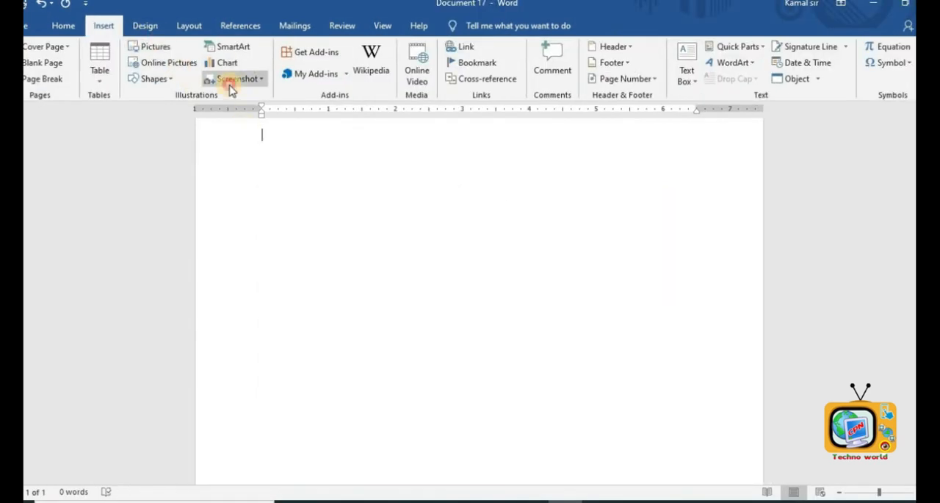
pyautogui.click(236, 79)
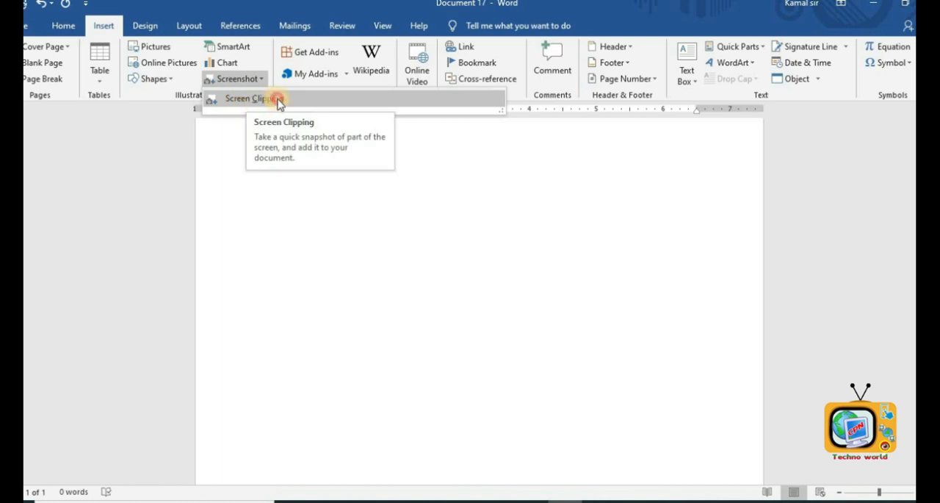
pyautogui.click(278, 99)
pyautogui.click(26, 501)
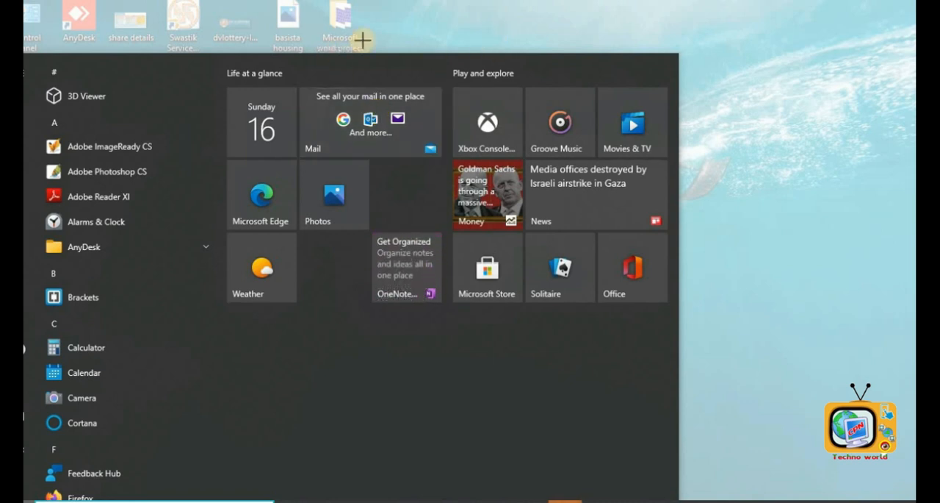
pyautogui.moveTo(362, 41); pyautogui.dragTo(674, 317)
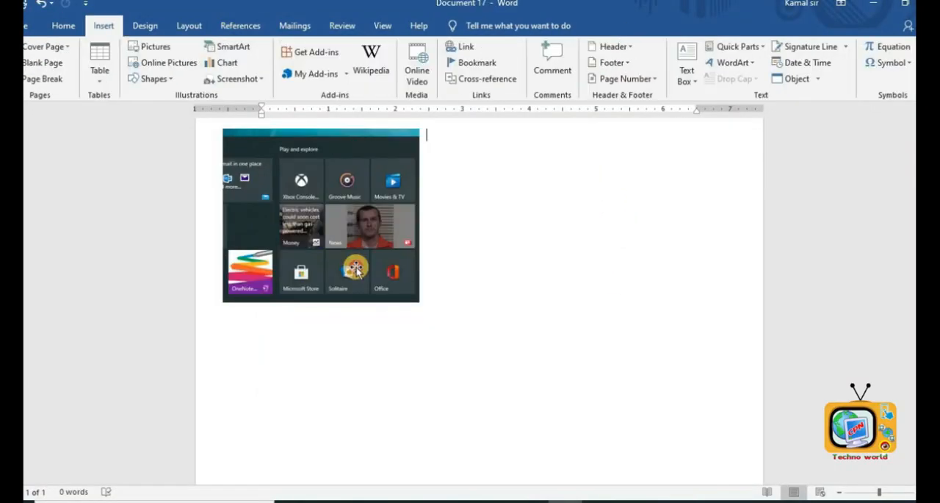
# - Delete the inserted screen clipping from the document
pyautogui.click(357, 271)
pyautogui.press('Delete')
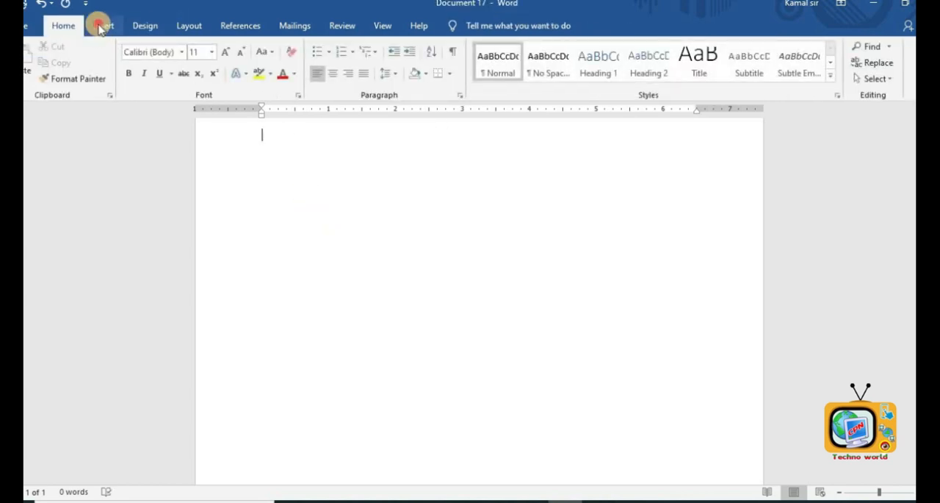
pyautogui.click(101, 26)
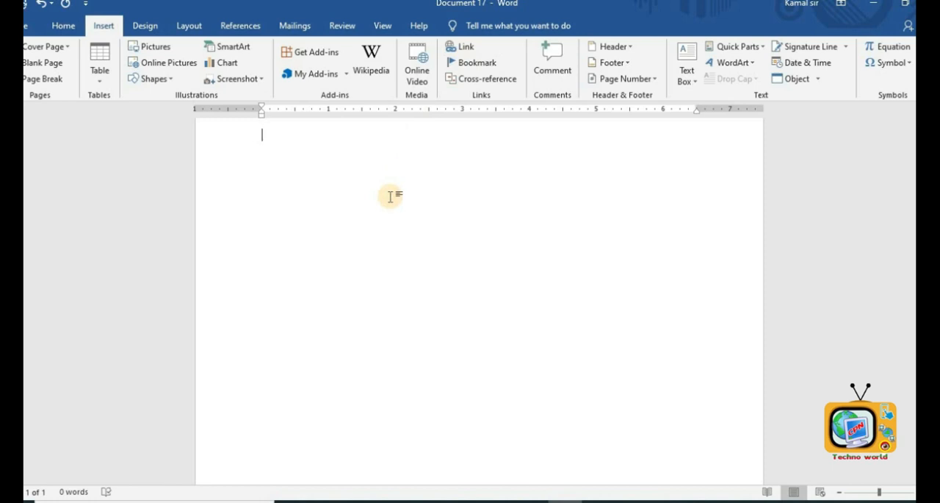
# - Type a short sentence about a DV winner on the document's first line
pyautogui.write('kram is a DV winner man')
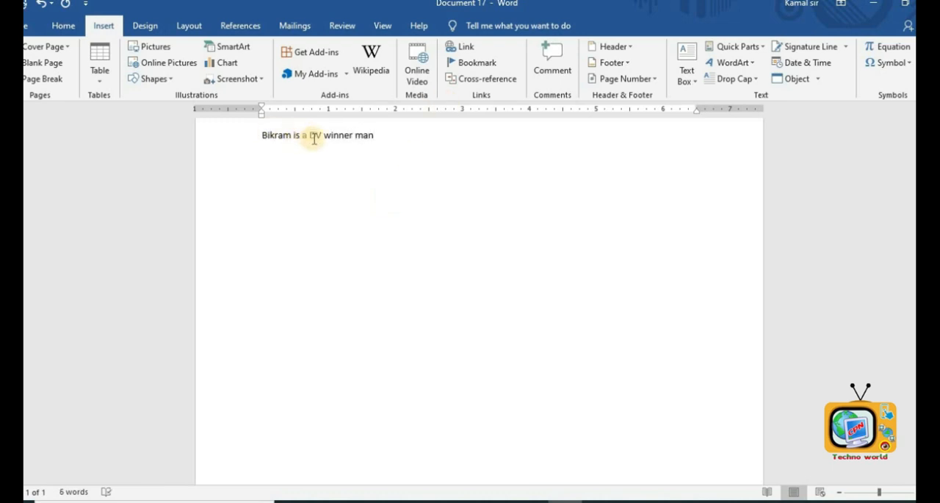
pyautogui.write('.')
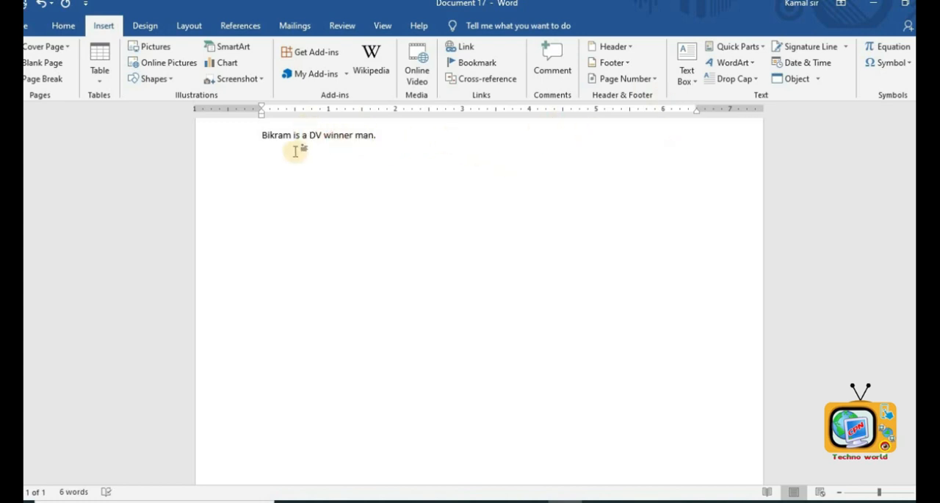
# - Hyperlink the sentence's first word to the CROPPED-IMG_3402 image file in the dv winner folder
pyautogui.moveTo(263, 135); pyautogui.dragTo(262, 135)
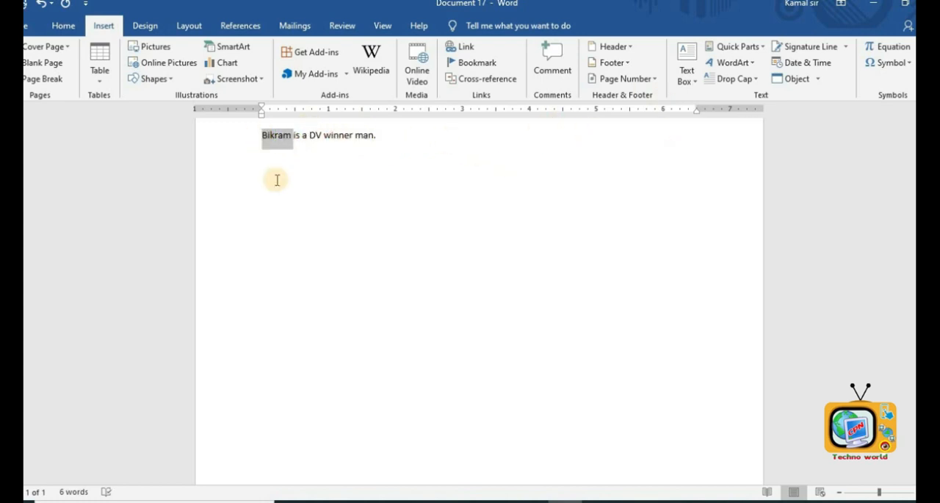
pyautogui.click(466, 49)
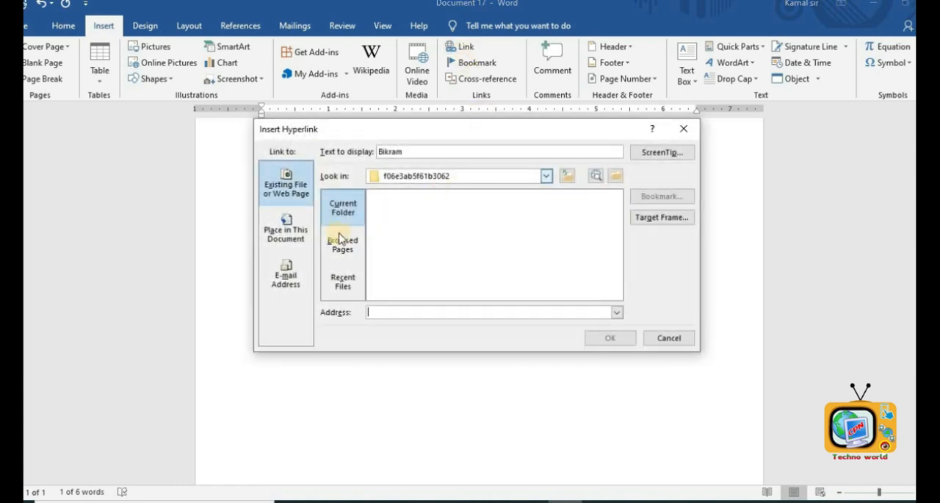
pyautogui.click(292, 196)
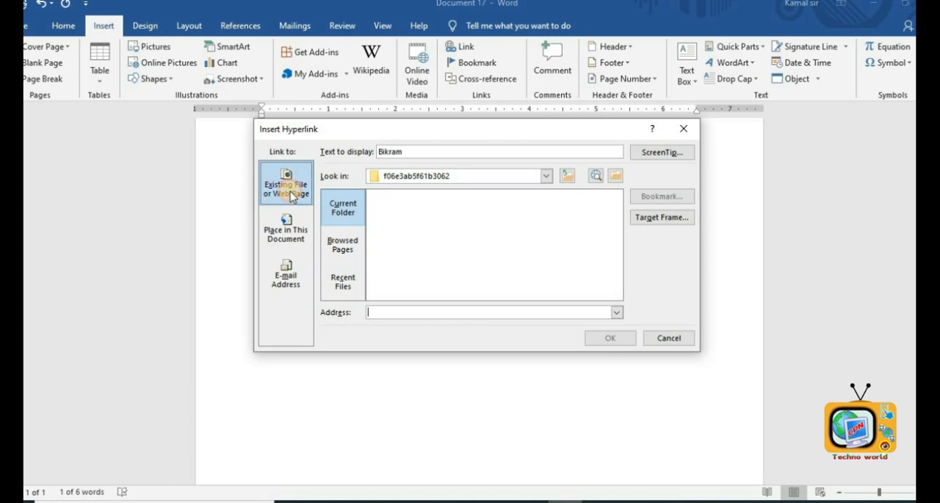
pyautogui.click(456, 177)
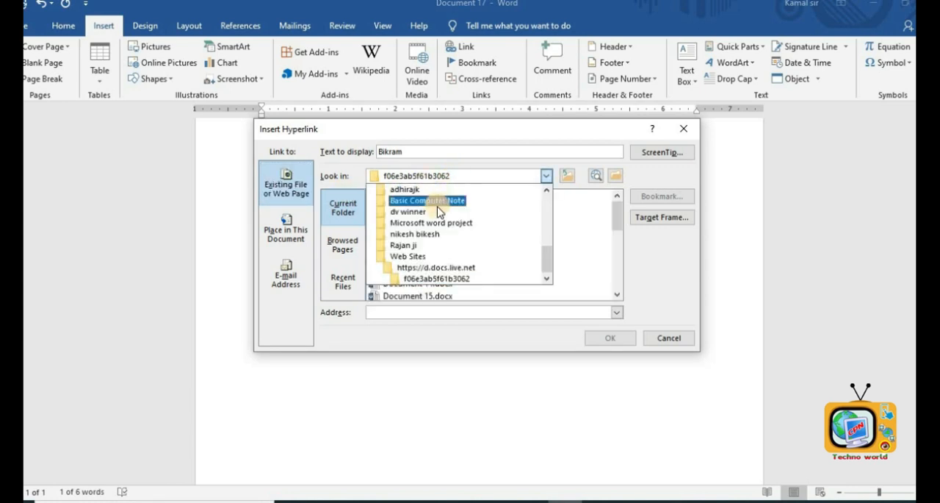
pyautogui.click(408, 211)
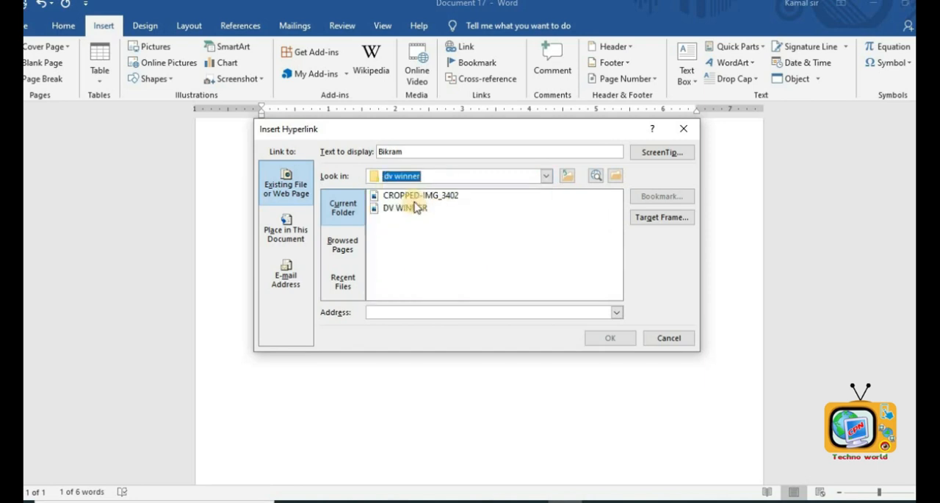
pyautogui.click(415, 194)
pyautogui.click(607, 337)
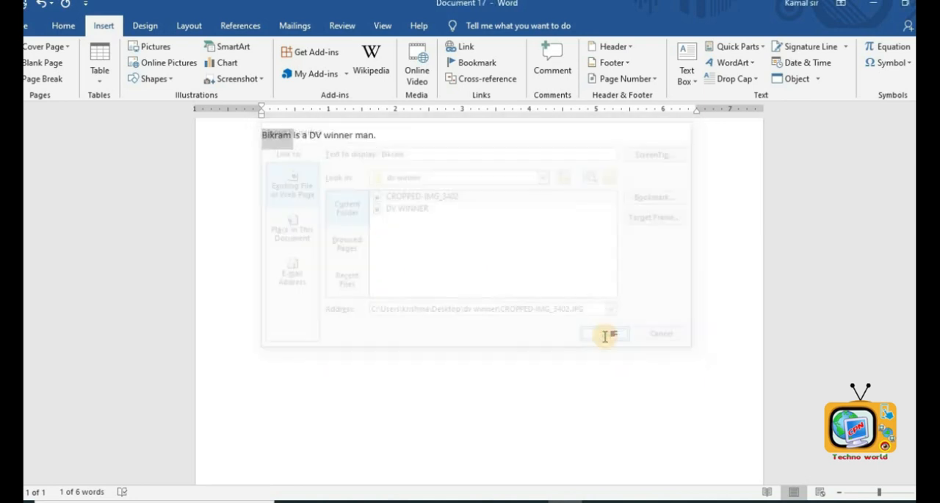
# - Follow the new hyperlink to open the linked image, allow it, and close the photo viewer
pyautogui.click(433, 181)
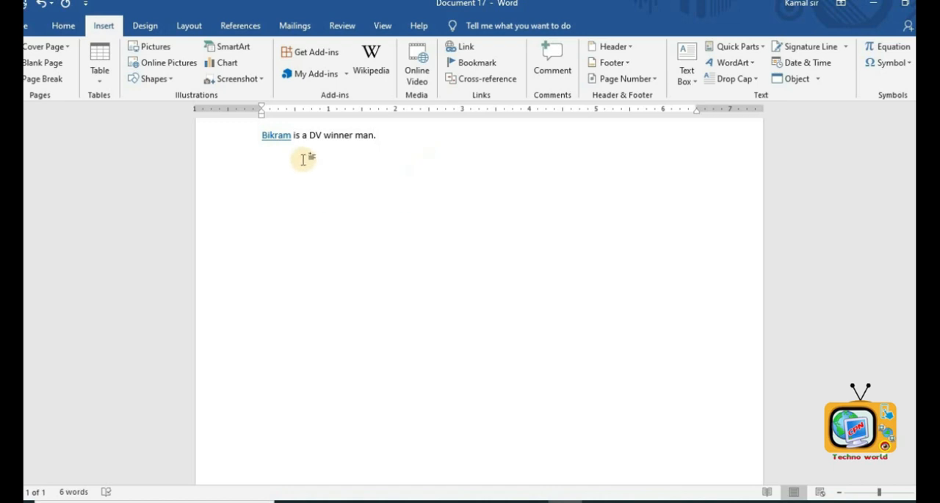
pyautogui.moveTo(277, 143)
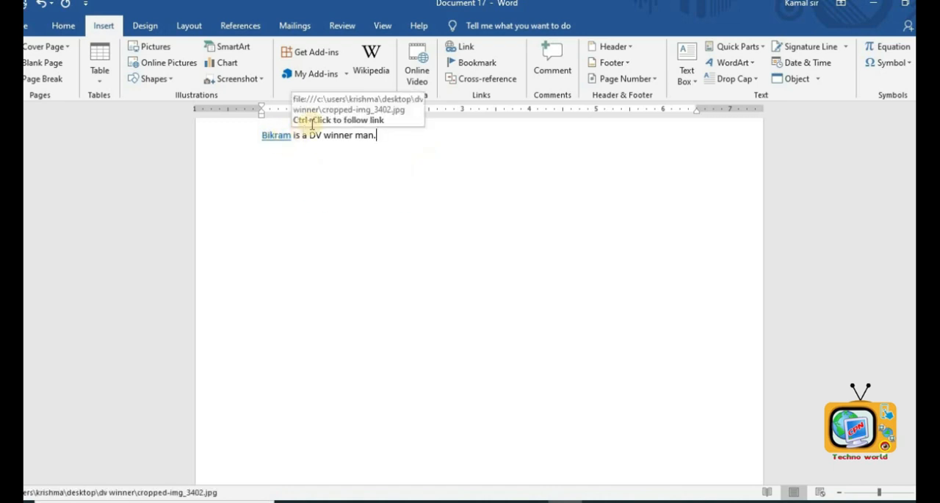
pyautogui.keyDown('ctrl'); pyautogui.click(283, 142); pyautogui.keyUp('ctrl')
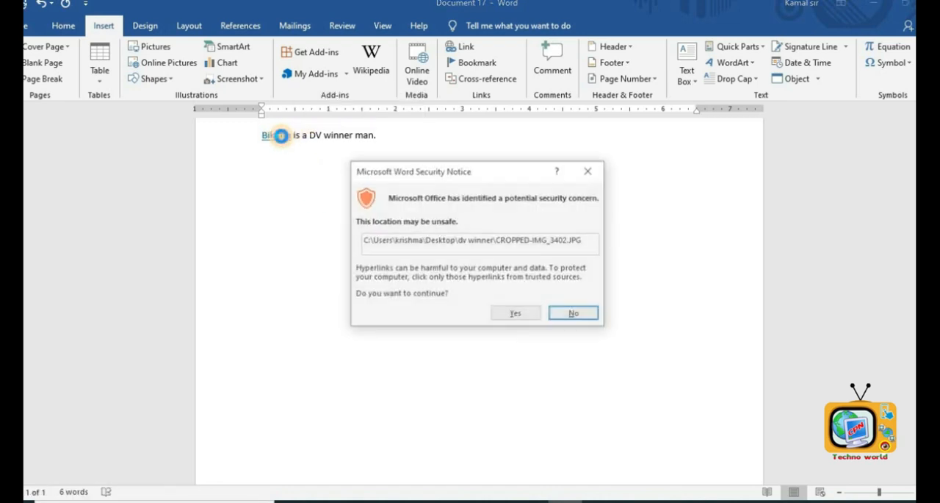
pyautogui.click(519, 313)
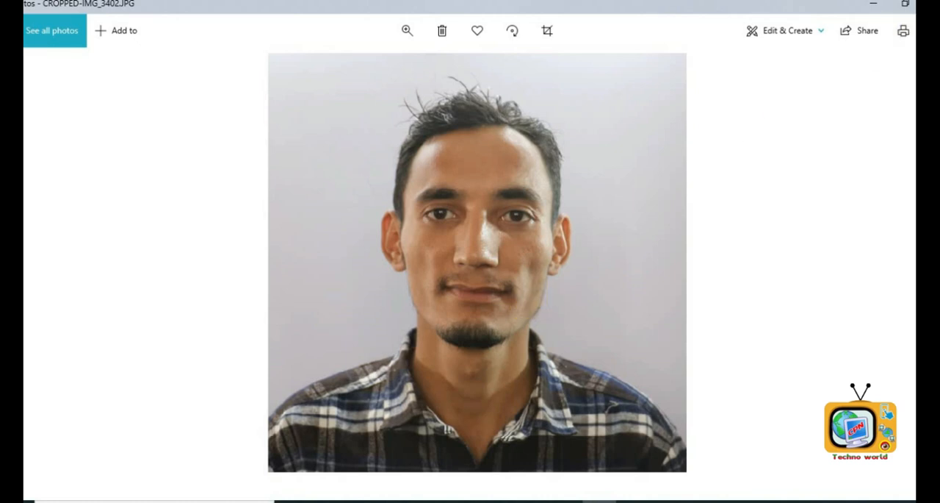
pyautogui.click(936, 4)
# - Delete the sentence and generate five paragraphs of sample text with =rand(5)
pyautogui.click(421, 182)
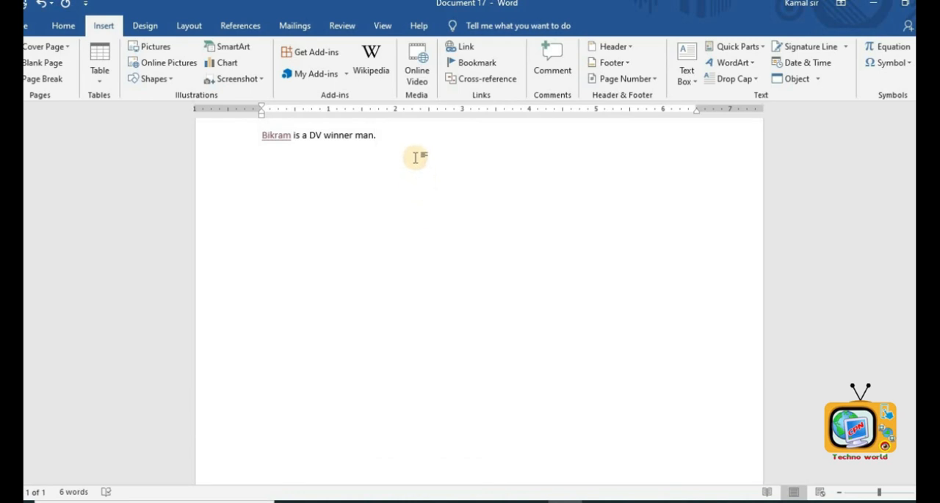
pyautogui.click(200, 167)
pyautogui.press('Delete')
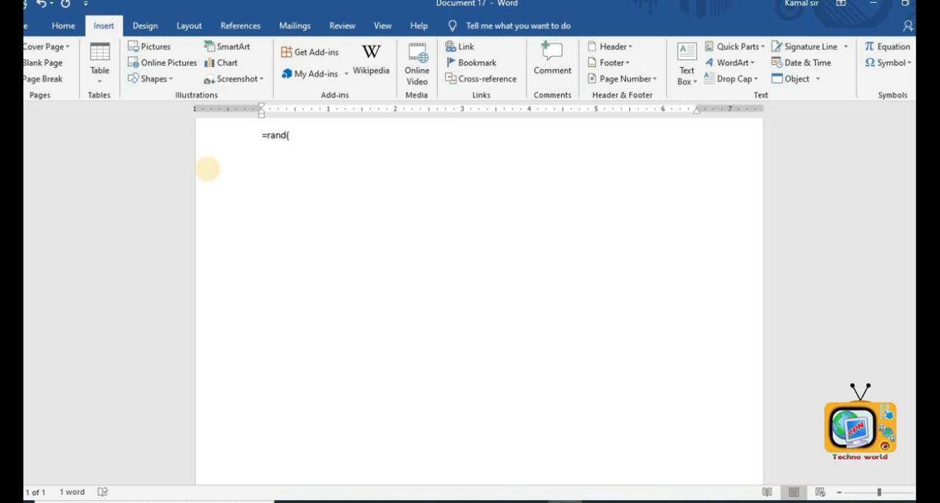
pyautogui.write('=rand(5)')
pyautogui.press('Return')
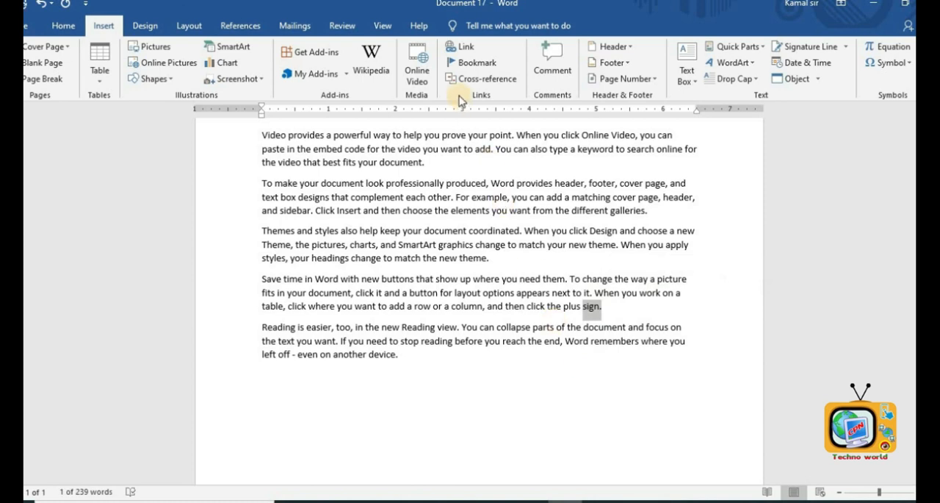
# - Add a bookmark named Sign to the selected word "sign" in the fourth paragraph
pyautogui.click(478, 63)
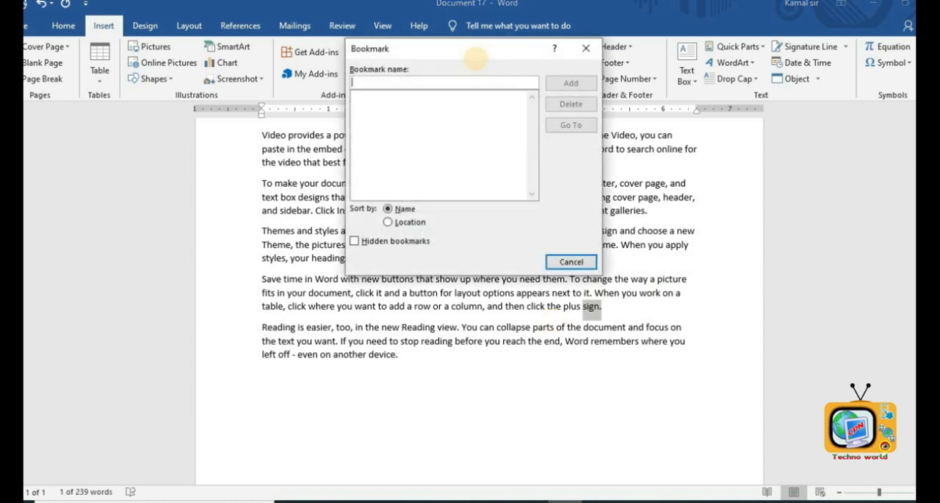
pyautogui.write('Sign')
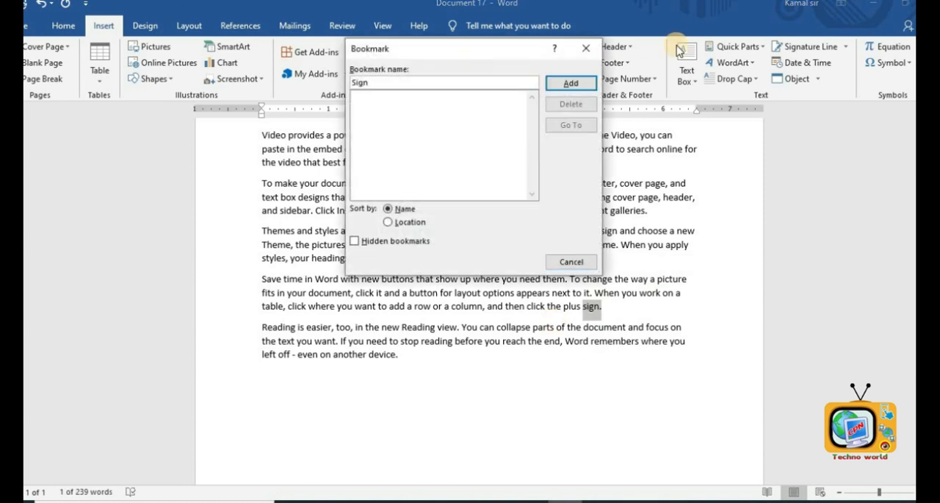
pyautogui.click(586, 83)
# - Copy all five paragraphs and paste them at the end to duplicate the text
pyautogui.click(573, 311)
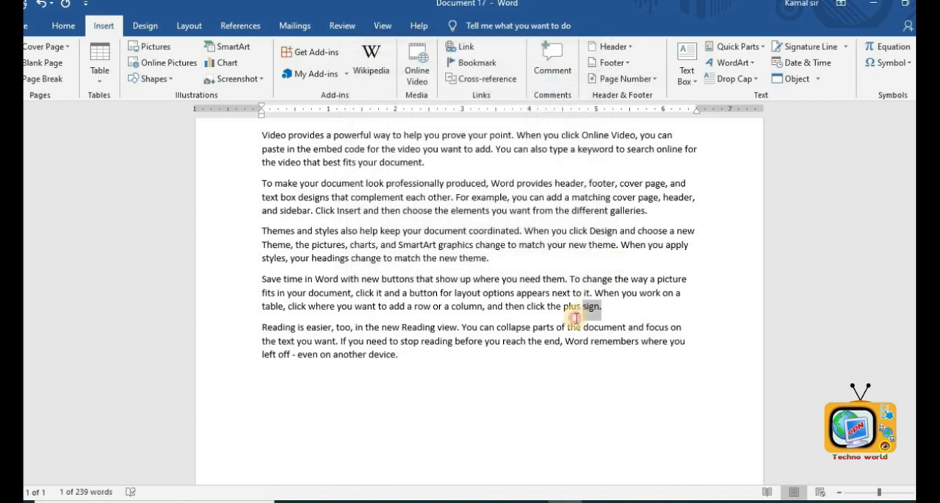
pyautogui.scroll(2, 577, 202)
pyautogui.scroll(-1, 598, 243)
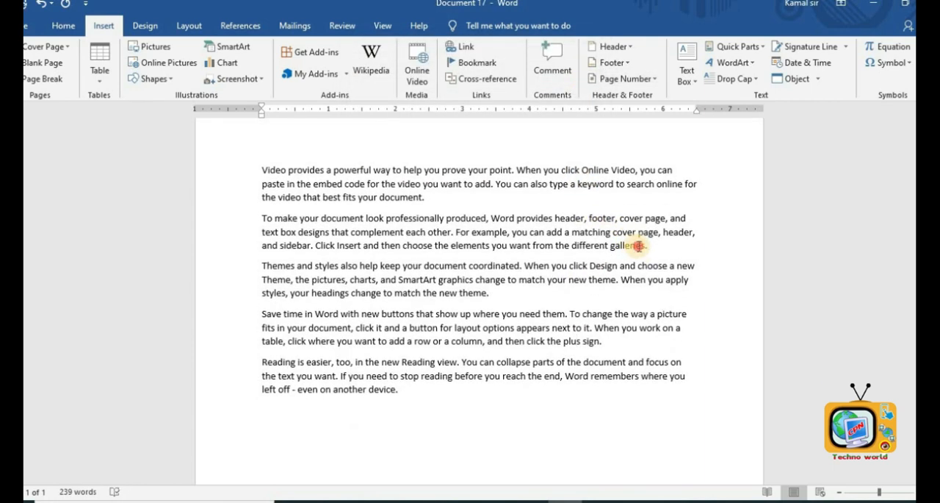
pyautogui.click(622, 375)
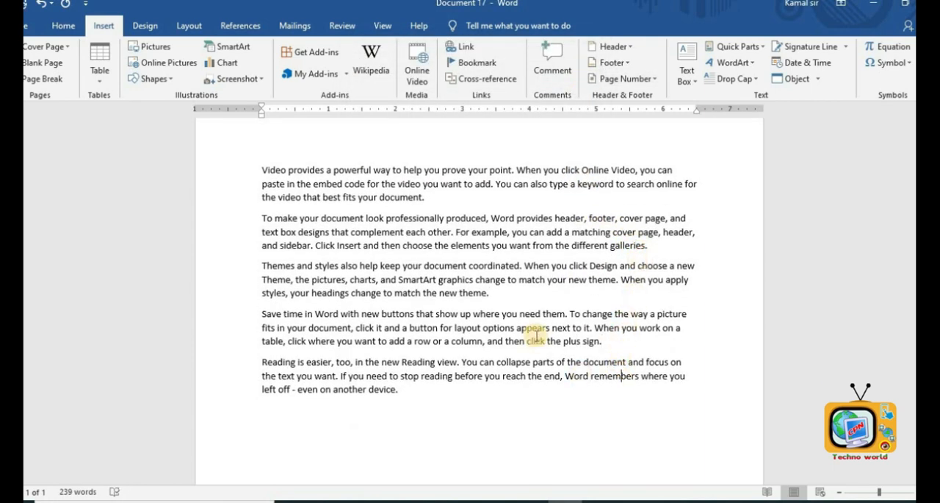
pyautogui.scroll(-4, 532, 332)
pyautogui.scroll(-3, 485, 312)
pyautogui.scroll(2, 440, 279)
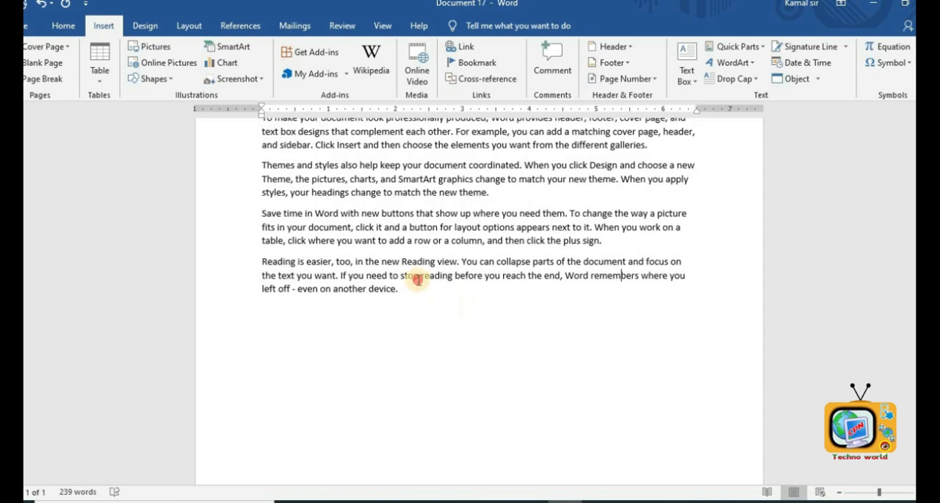
pyautogui.moveTo(418, 280); pyautogui.dragTo(193, 147)
pyautogui.hotkey('ctrl', 'c')
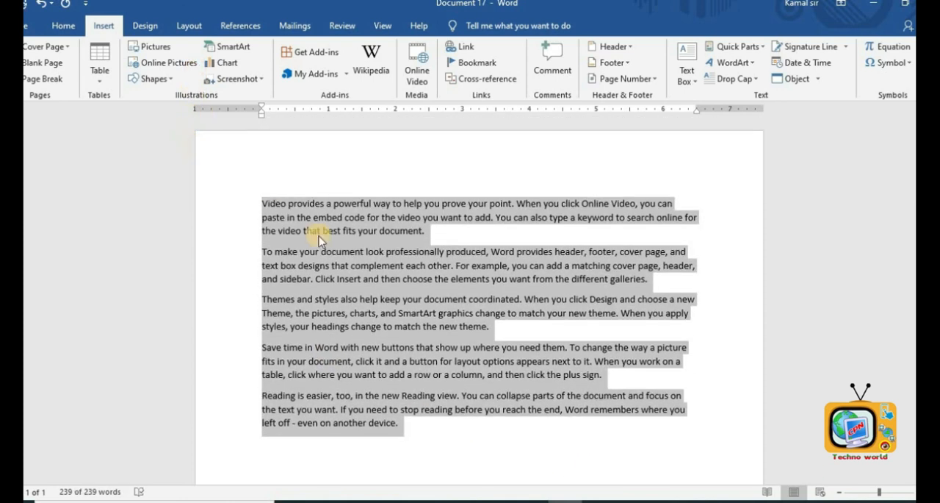
pyautogui.click(409, 438)
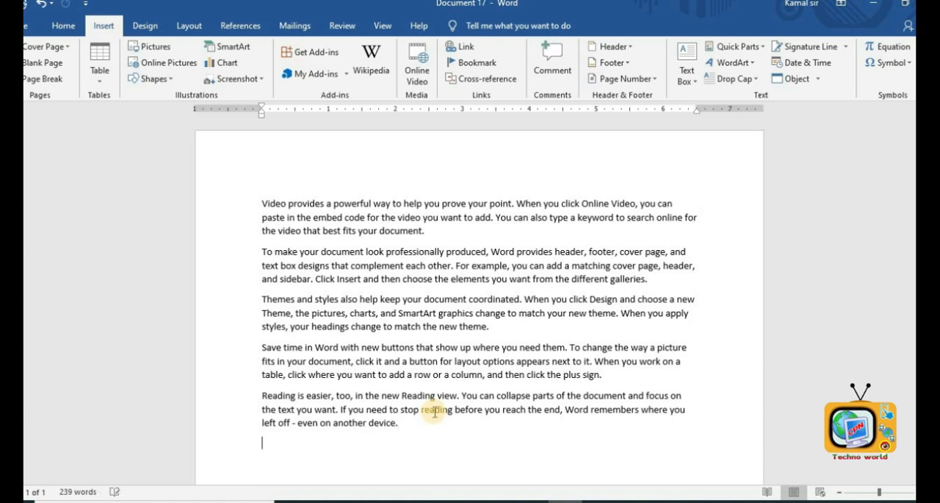
pyautogui.hotkey('ctrl', 'v')
# - Jump to the Sign bookmark with Go To and close the bookmark dialog
pyautogui.scroll(-3, 416, 410)
pyautogui.scroll(3, 434, 440)
pyautogui.scroll(-1, 515, 320)
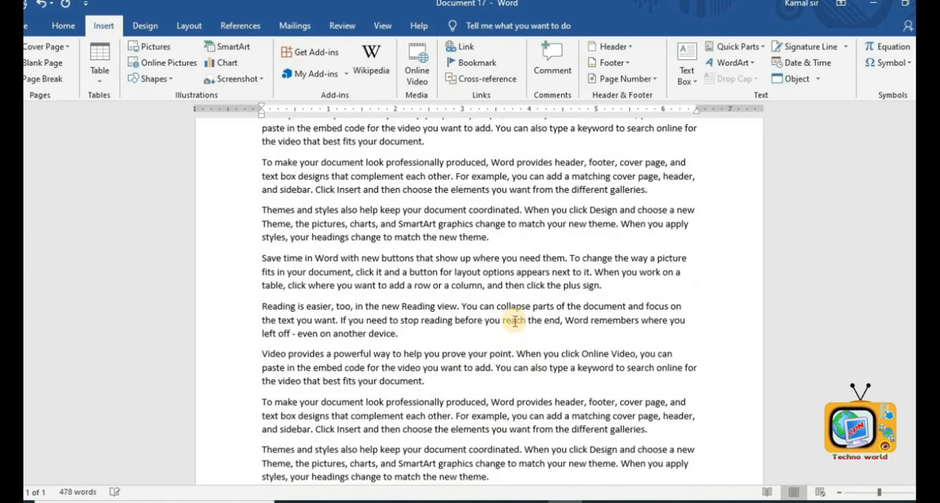
pyautogui.click(489, 64)
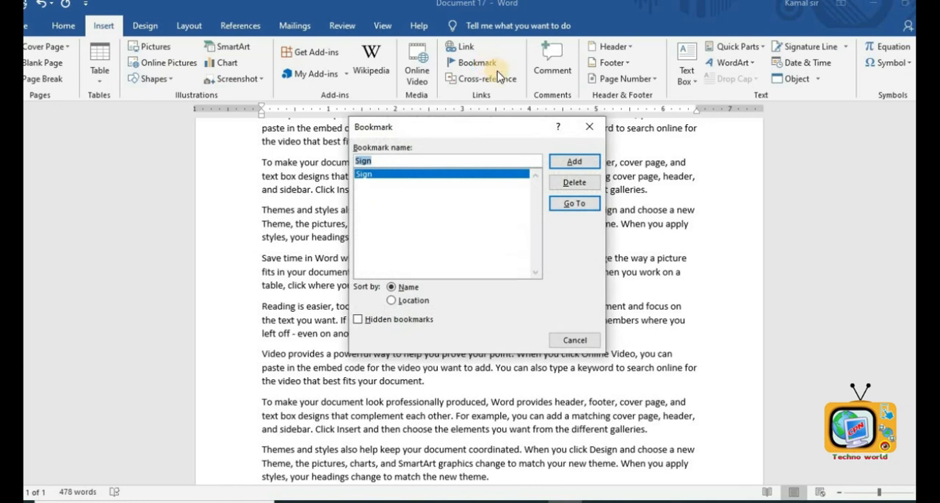
pyautogui.click(575, 199)
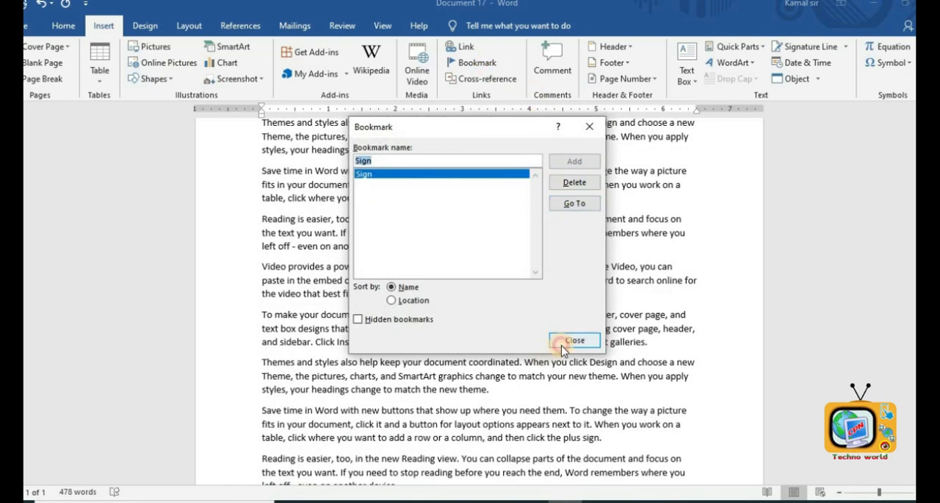
pyautogui.click(575, 341)
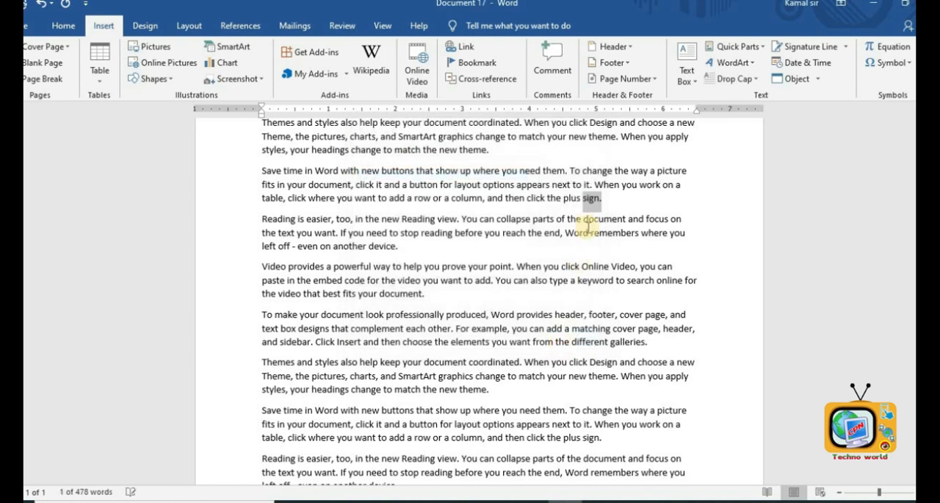
# - Try inserting a cross-reference to the Sign bookmark in the fourth paragraph, then cancel
pyautogui.click(507, 195)
pyautogui.click(483, 79)
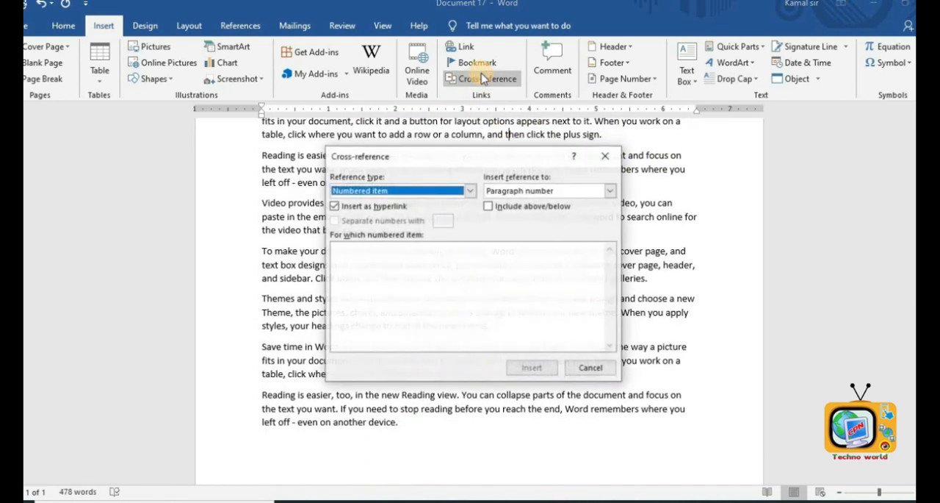
pyautogui.click(464, 190)
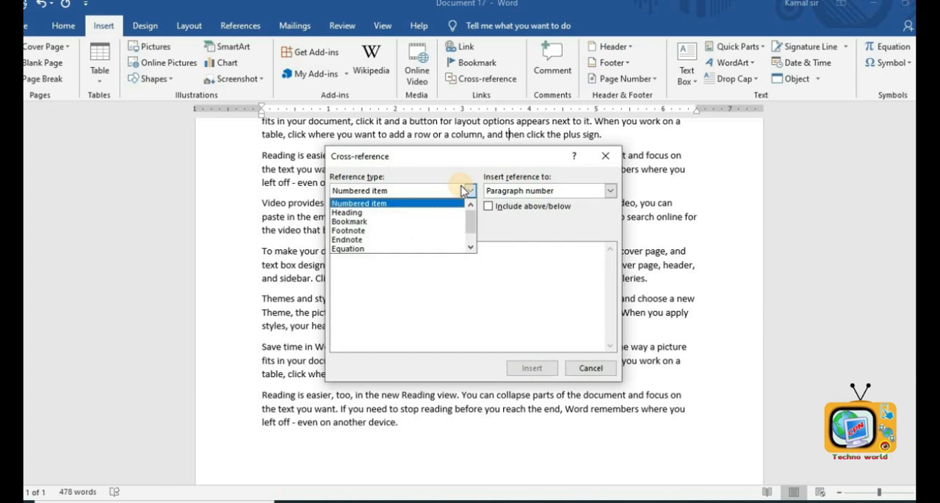
pyautogui.click(357, 221)
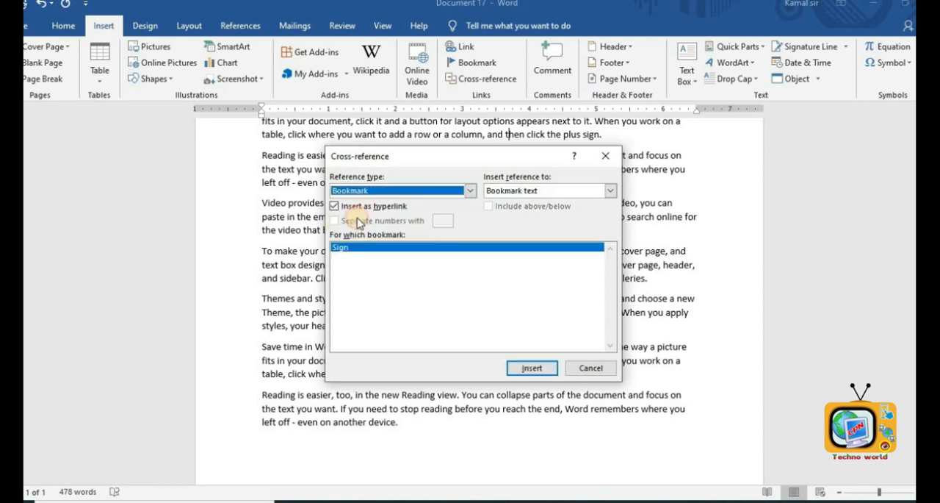
pyautogui.click(532, 368)
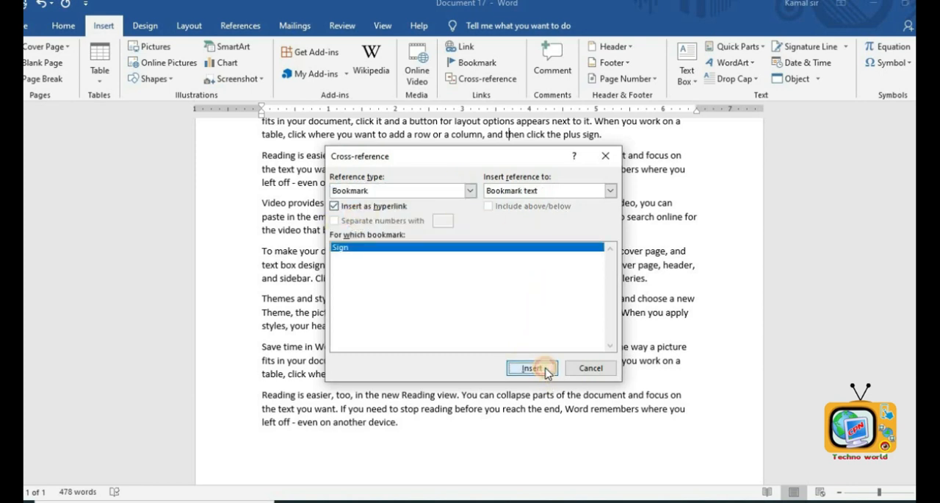
pyautogui.click(368, 190)
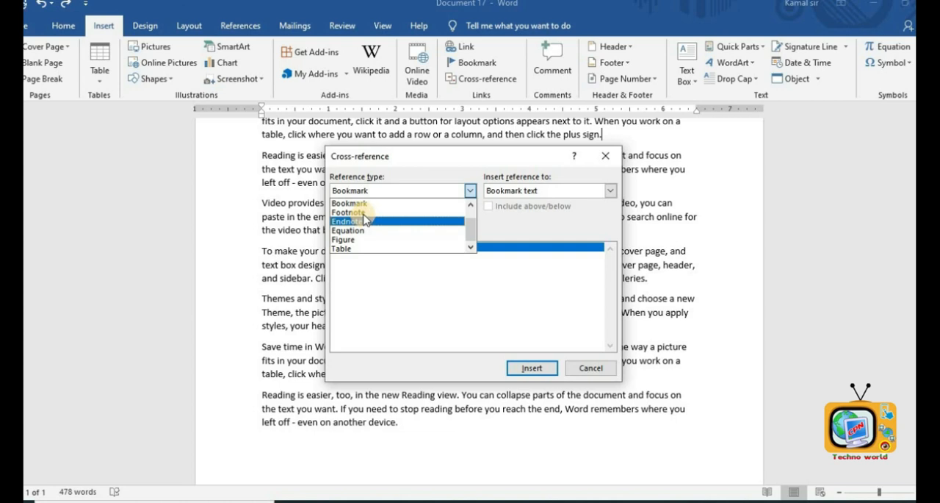
pyautogui.click(355, 203)
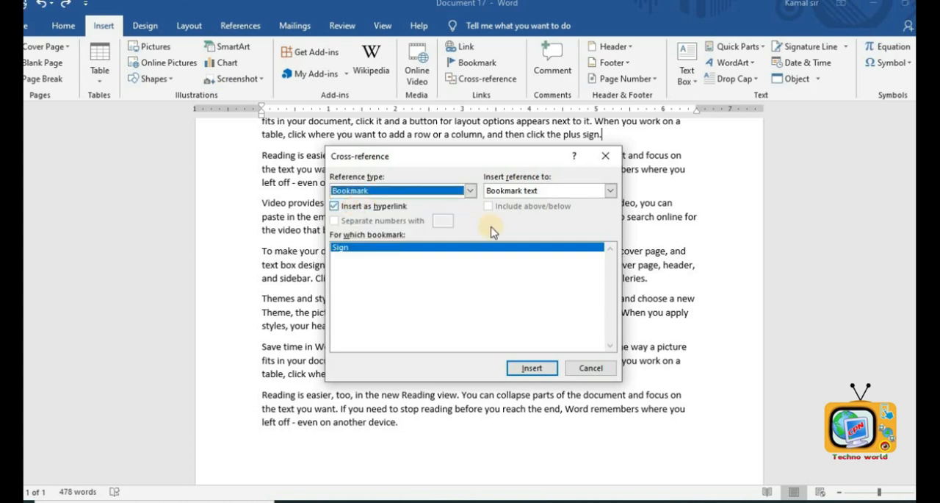
pyautogui.click(590, 368)
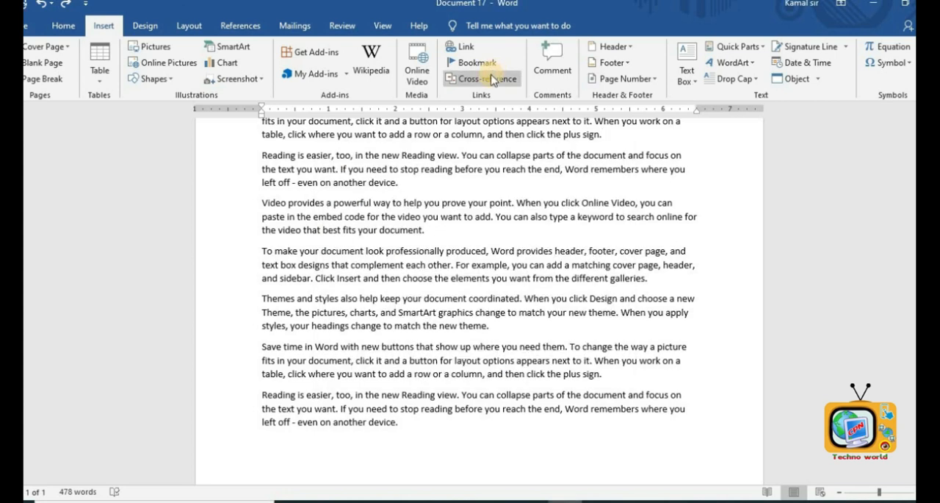
# - Insert a comment on the word "change" and undo it
pyautogui.click(555, 74)
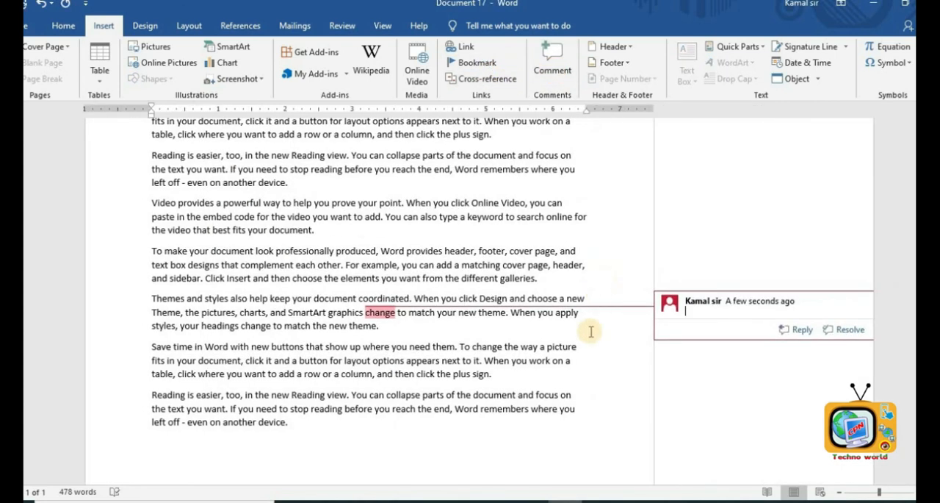
pyautogui.hotkey('ctrl', 'z')
# - Insert new comments on words in the second paragraph
pyautogui.click(598, 369)
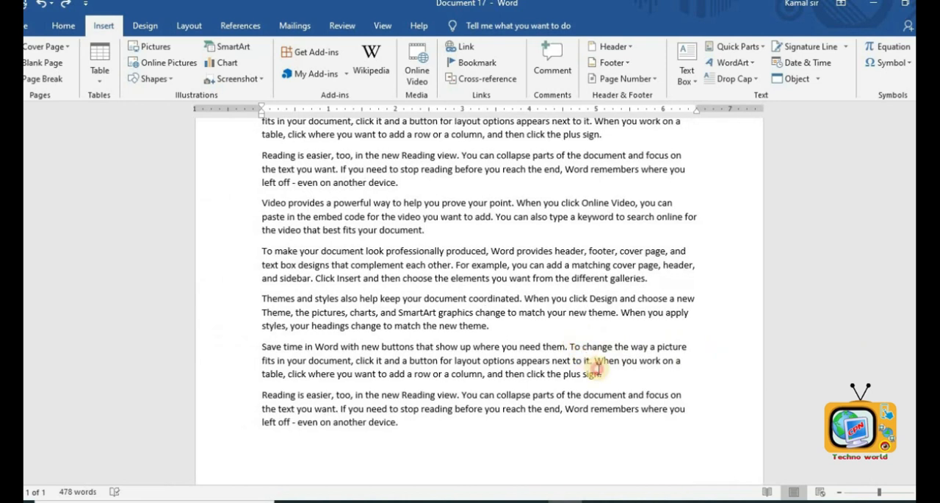
pyautogui.hotkey('ctrl', 'alt', 'm')
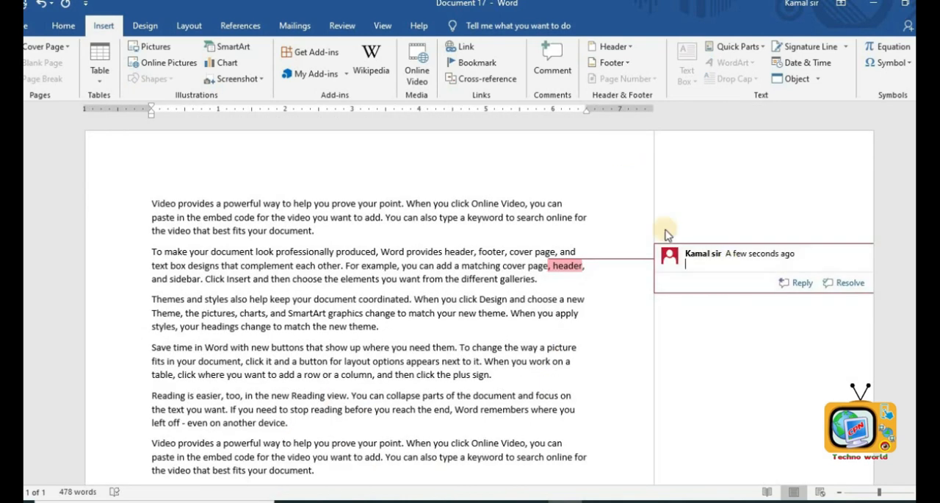
pyautogui.click(681, 335)
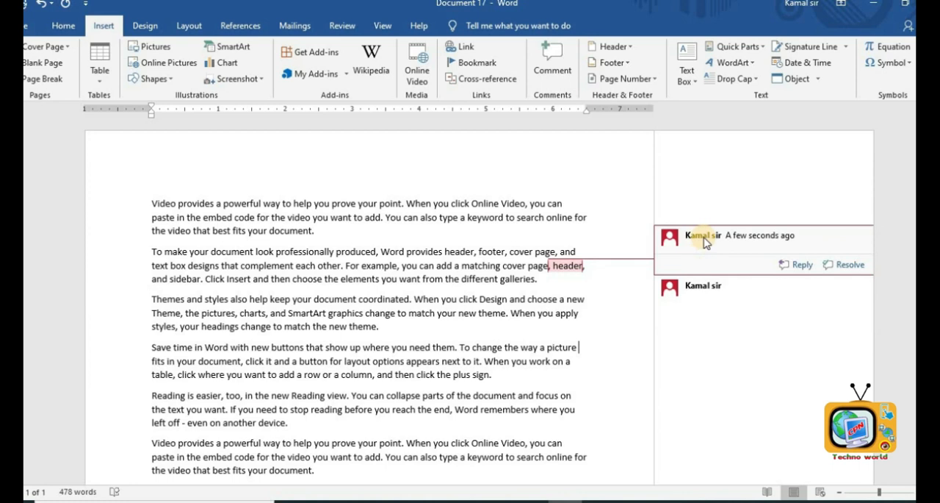
pyautogui.click(668, 290)
pyautogui.click(349, 298)
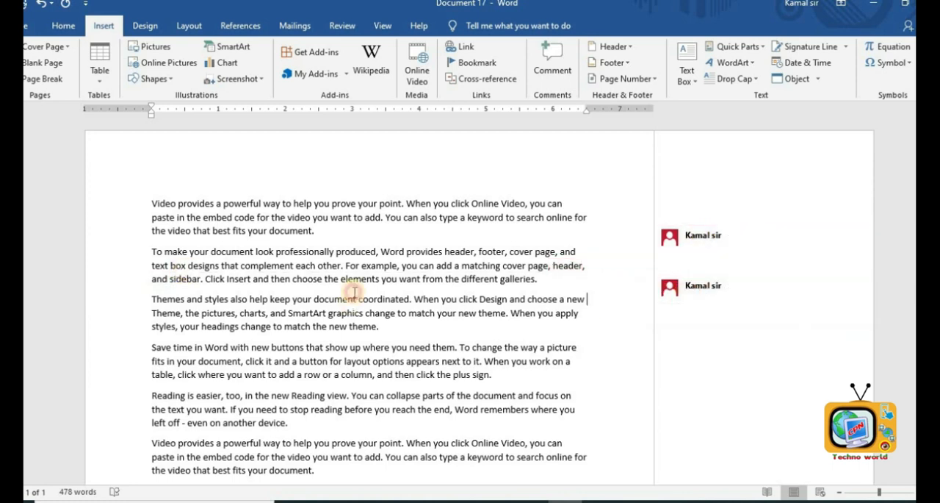
# - Delete one of the comments from the comment pane
pyautogui.click(669, 238)
pyautogui.rightClick(668, 240)
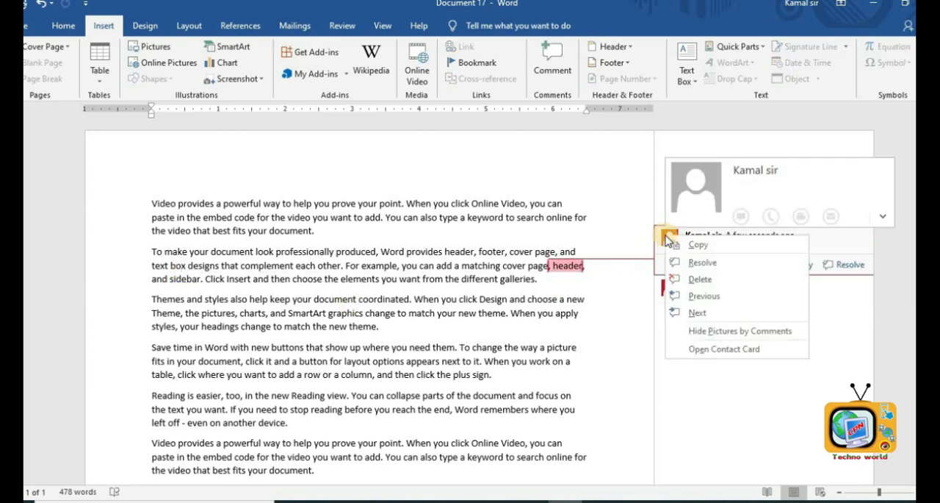
pyautogui.click(684, 338)
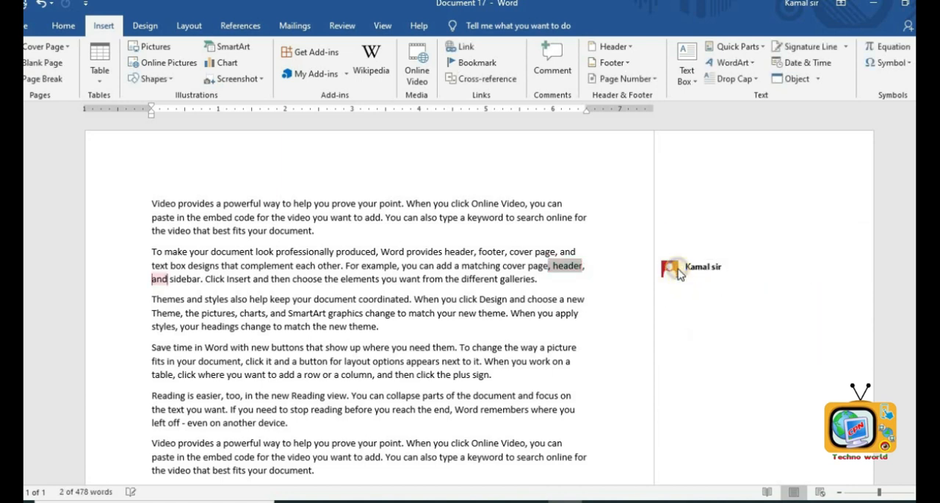
pyautogui.click(681, 274)
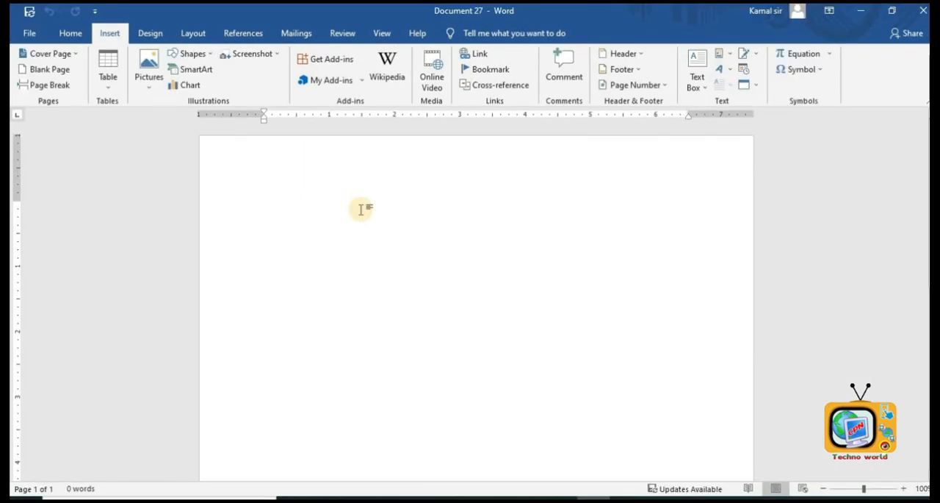
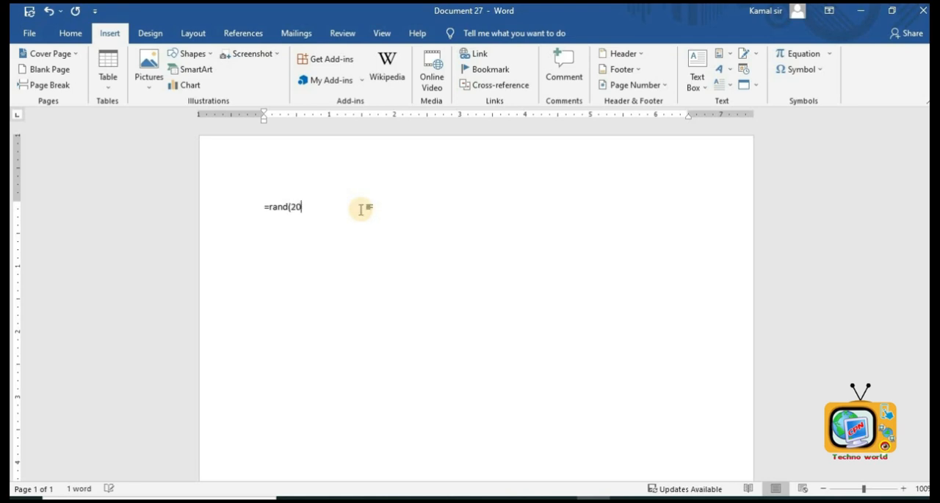
# - Generate random sample paragraphs with the =rand(20) formula
pyautogui.press('Return')
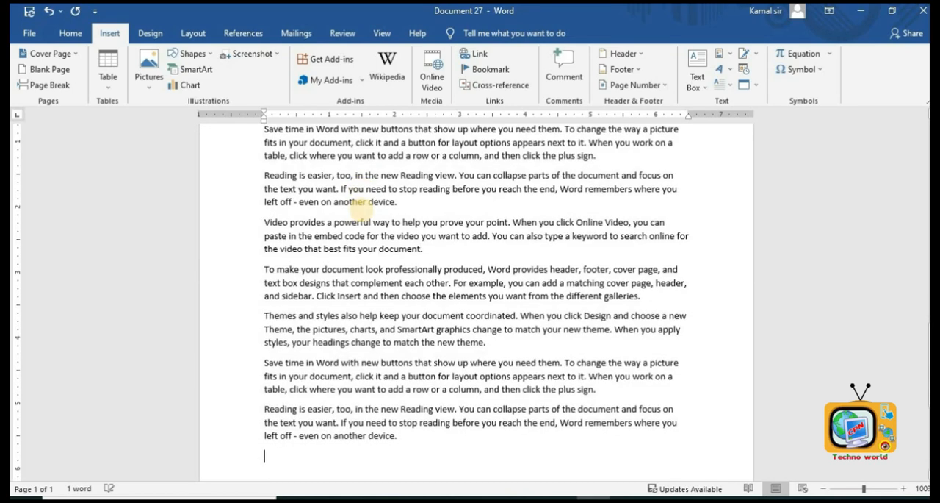
pyautogui.scroll(3, 374, 209)
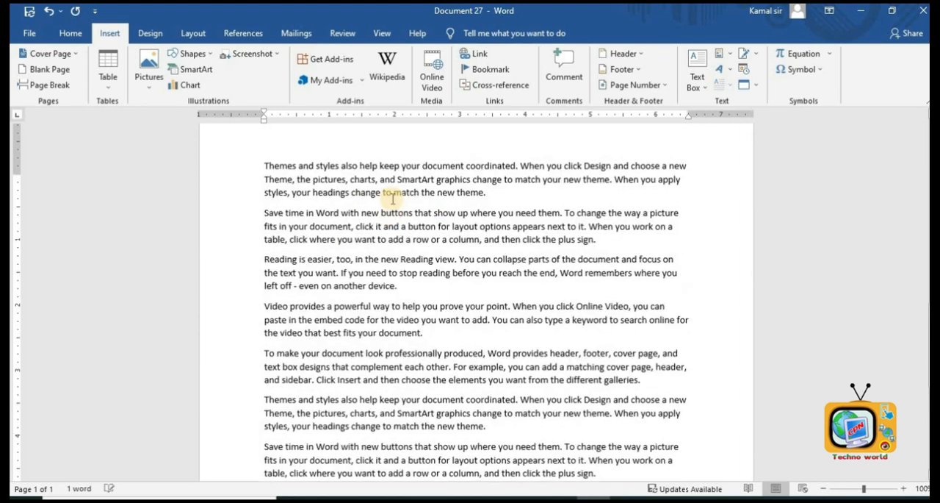
pyautogui.scroll(2, 401, 193)
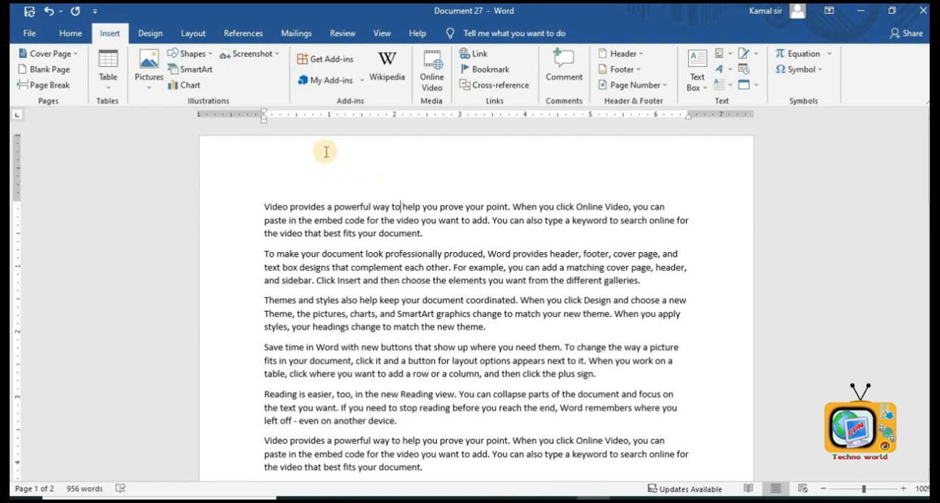
pyautogui.moveTo(281, 150); pyautogui.dragTo(563, 156)
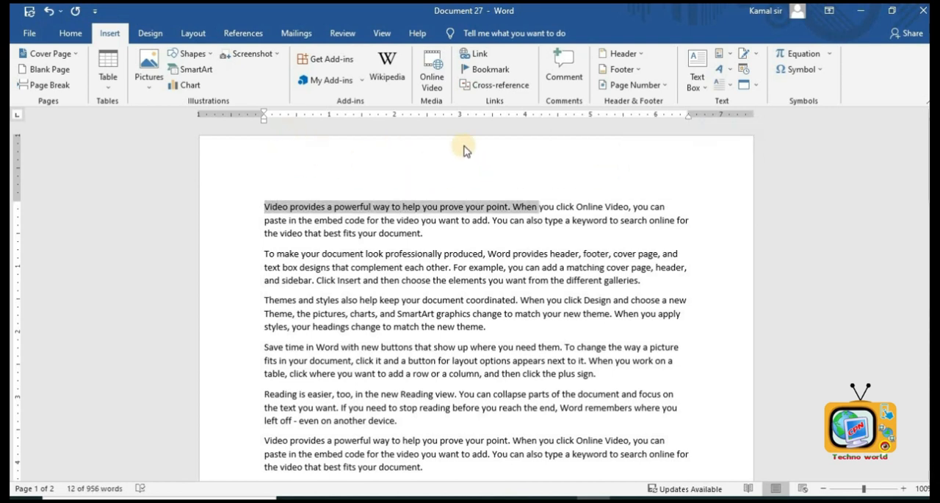
pyautogui.scroll(-6, 538, 149)
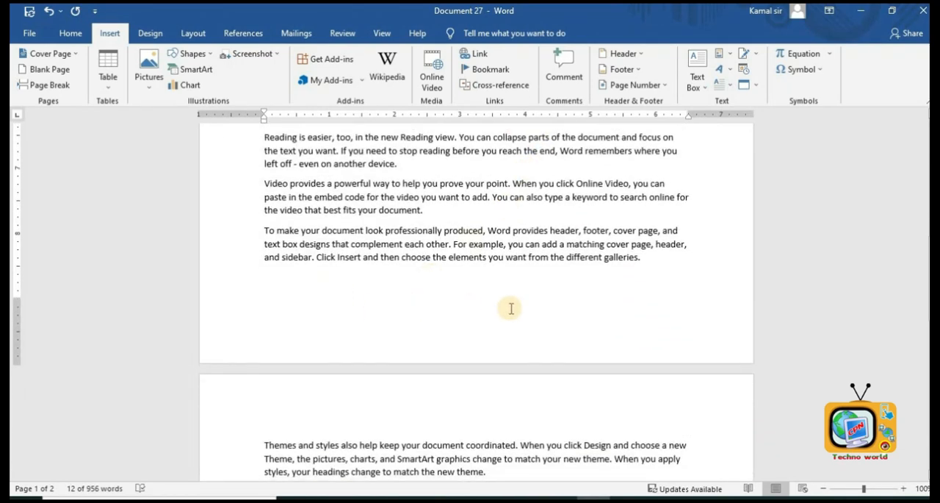
pyautogui.scroll(8, 510, 307)
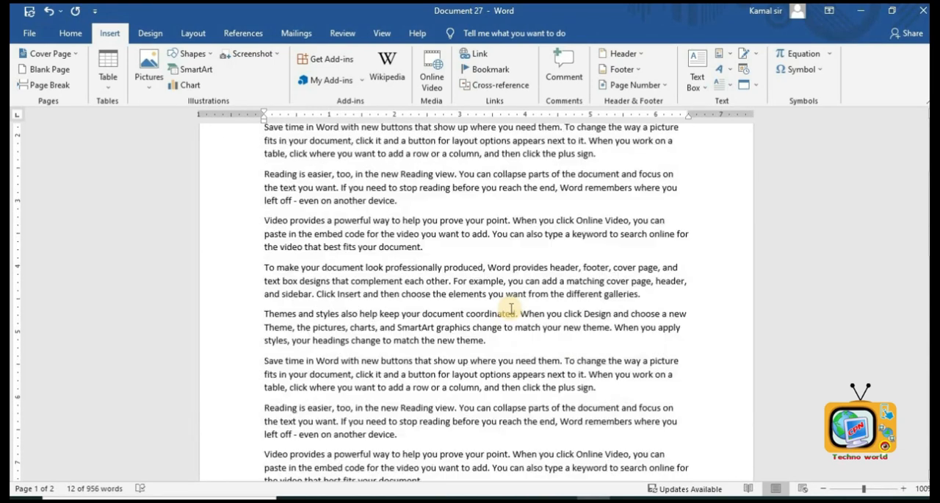
# - Insert a Banded header and enter CPN BIRATCHOWK as its title
pyautogui.click(612, 59)
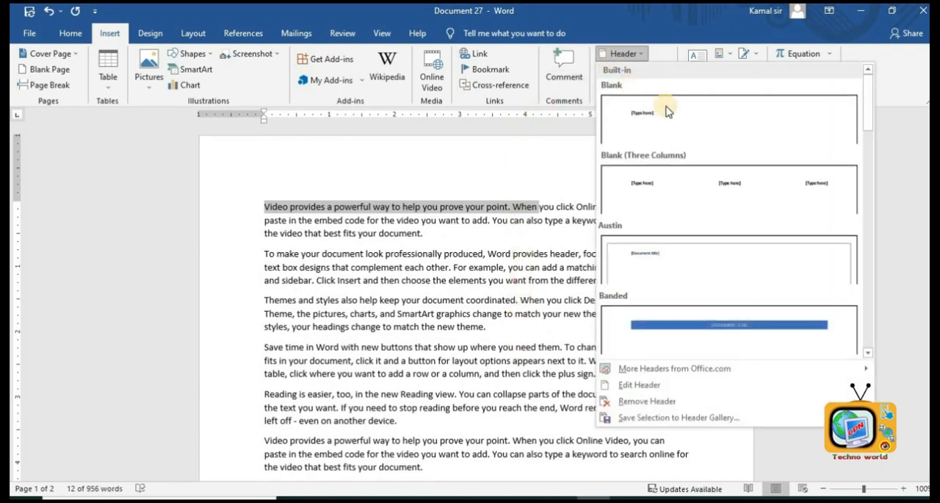
pyautogui.click(726, 315)
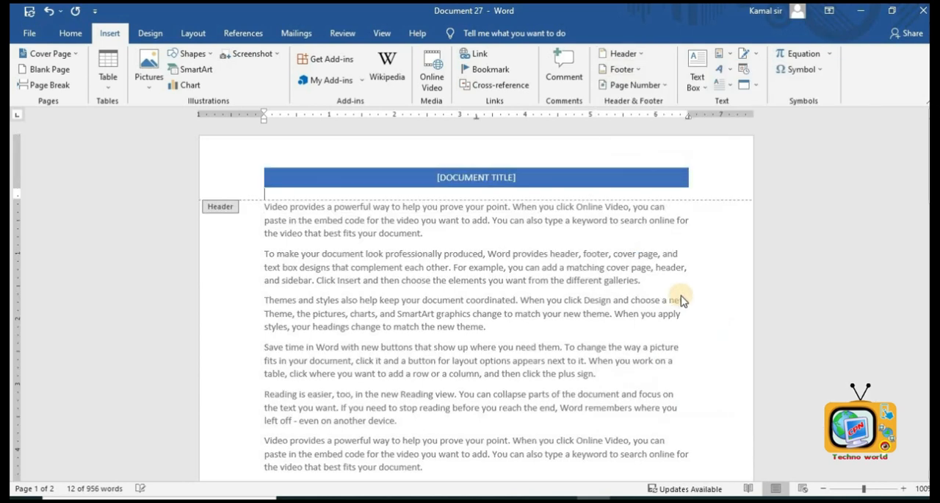
pyautogui.click(506, 180)
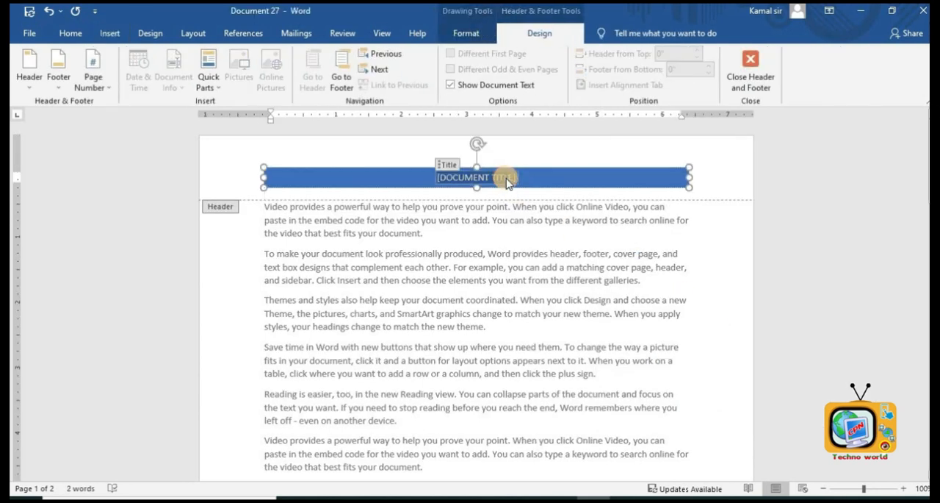
pyautogui.write('CPN BIR')
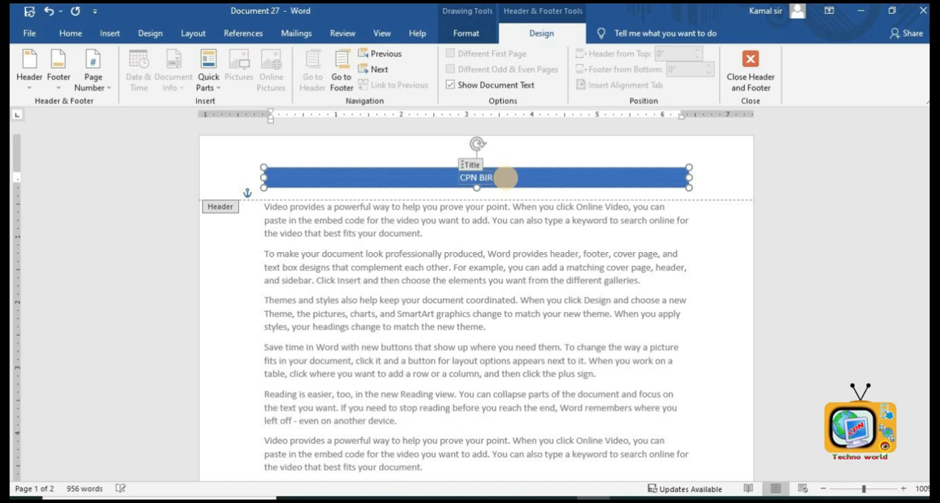
pyautogui.write('ATCHOWK')
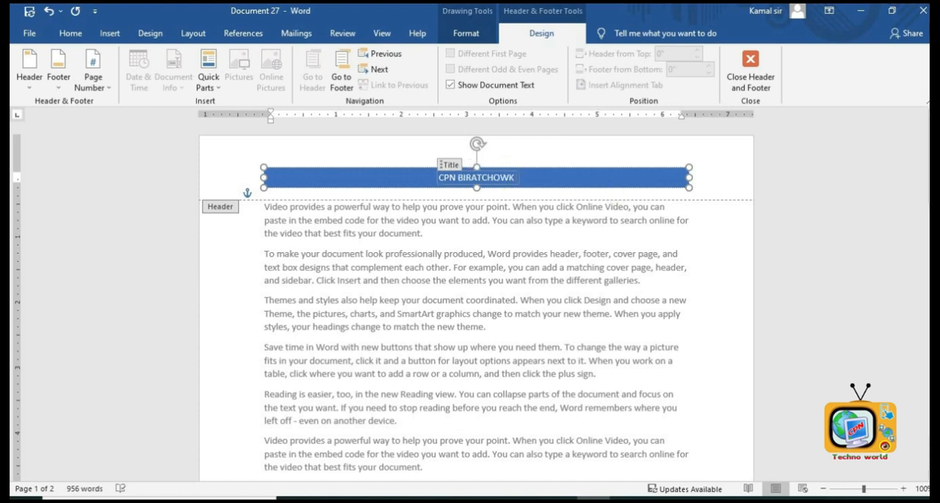
# - Add a 'Contact :' line with a phone number to the footer and close the header and footer
pyautogui.scroll(-5, 599, 195)
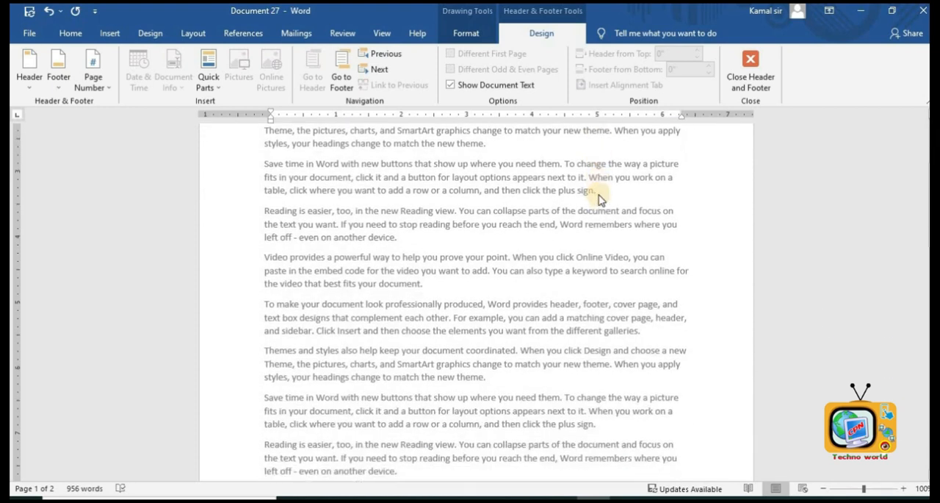
pyautogui.scroll(-10, 599, 197)
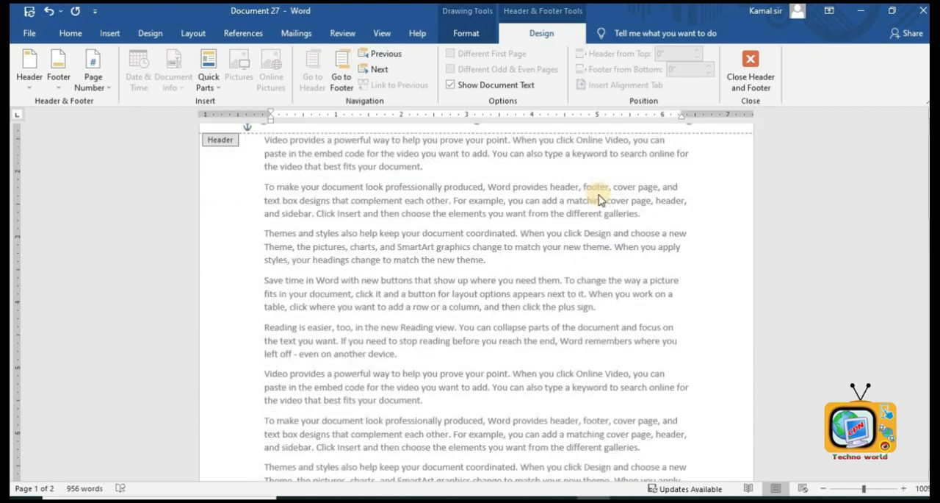
pyautogui.scroll(-10, 598, 199)
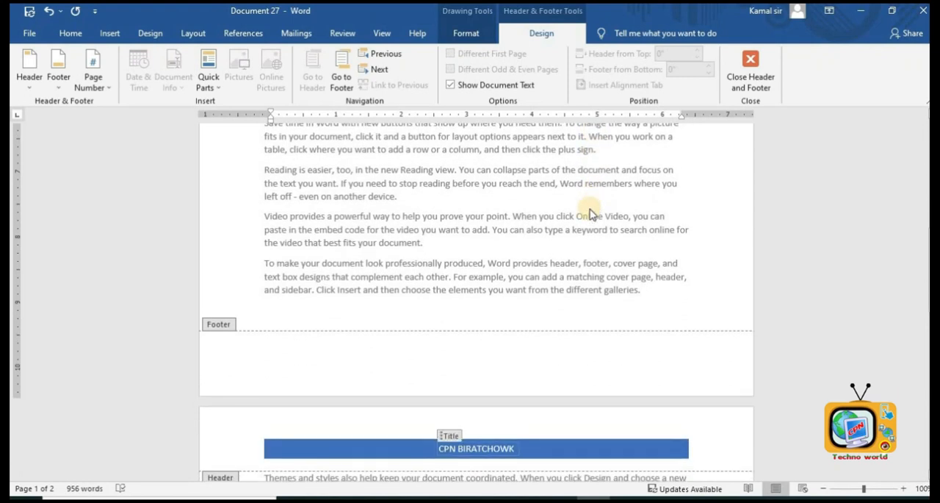
pyautogui.click(273, 361)
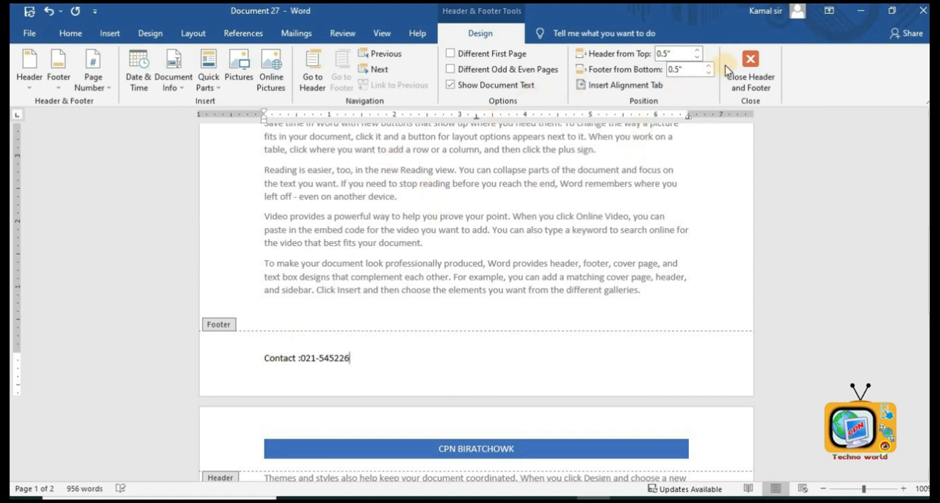
pyautogui.click(751, 66)
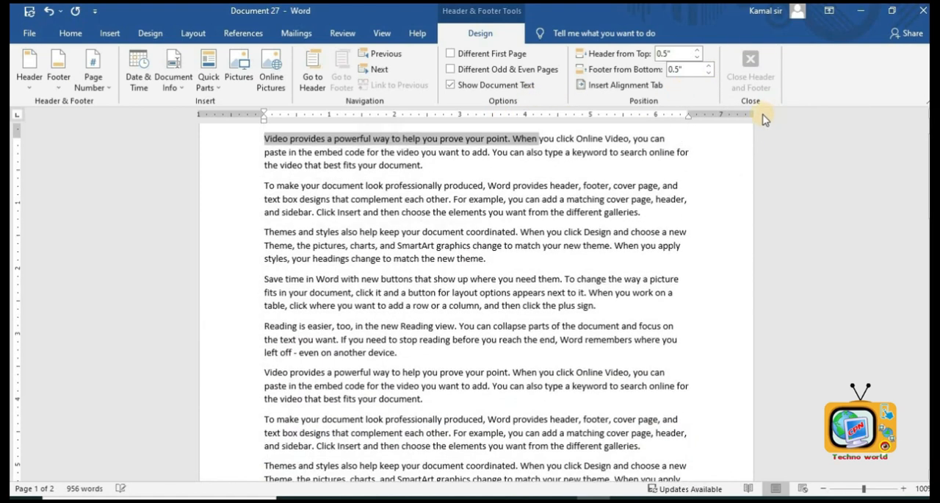
# - Review the header and footer across both pages of the document
pyautogui.scroll(2, 814, 258)
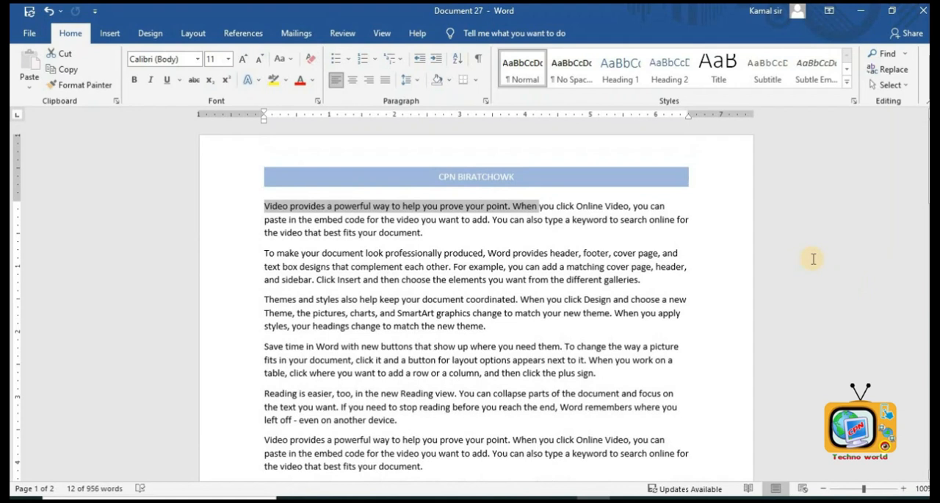
pyautogui.click(605, 178)
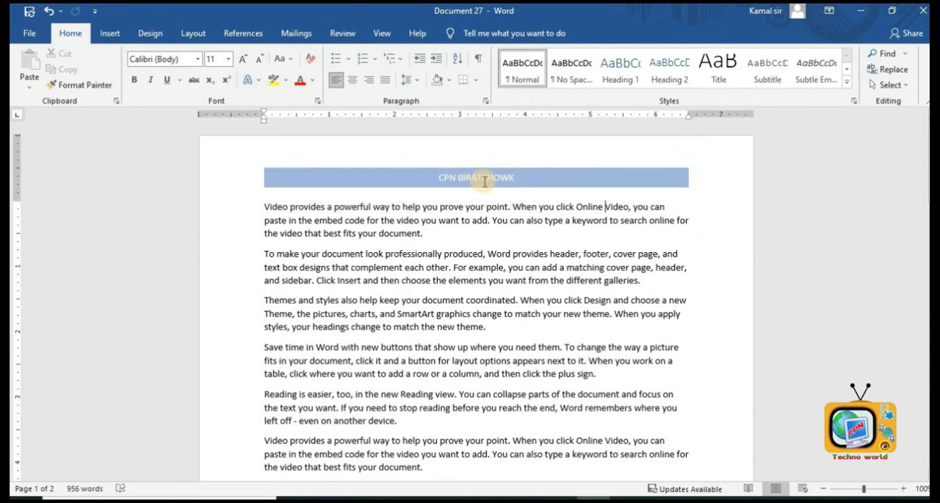
pyautogui.scroll(-10, 485, 180)
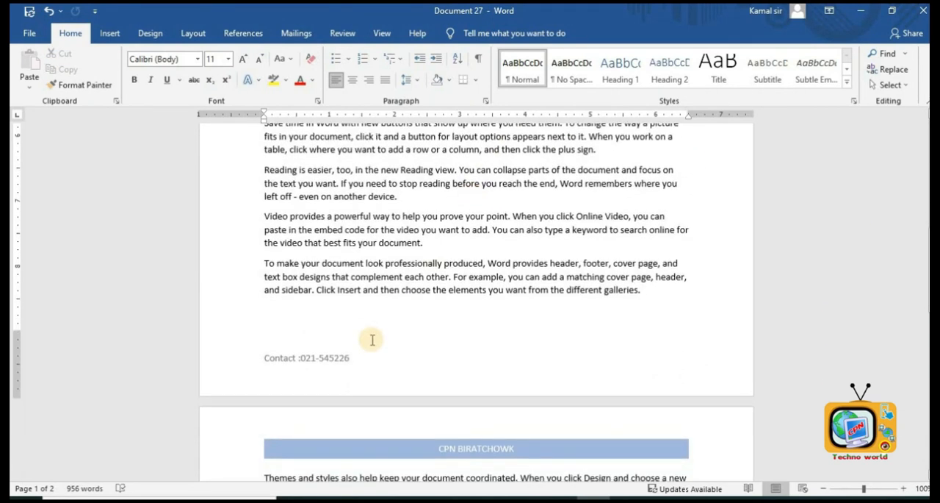
pyautogui.scroll(-5, 372, 340)
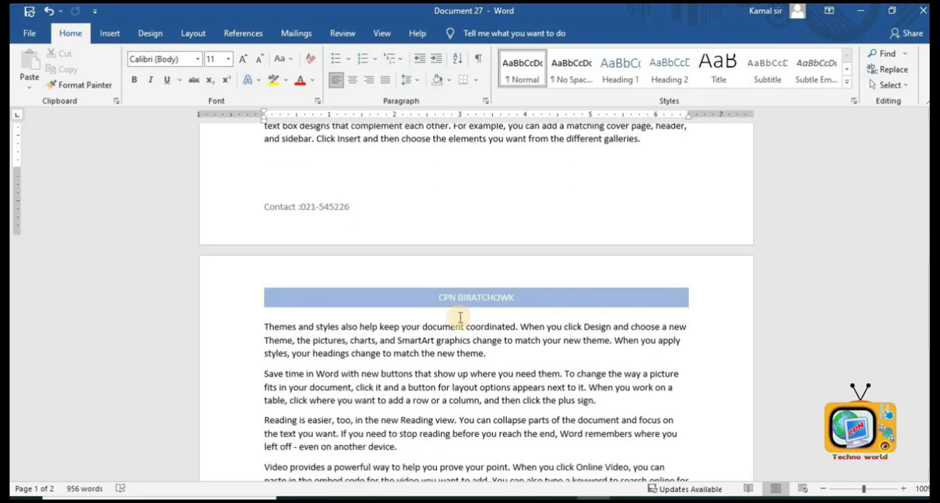
pyautogui.scroll(-15, 460, 316)
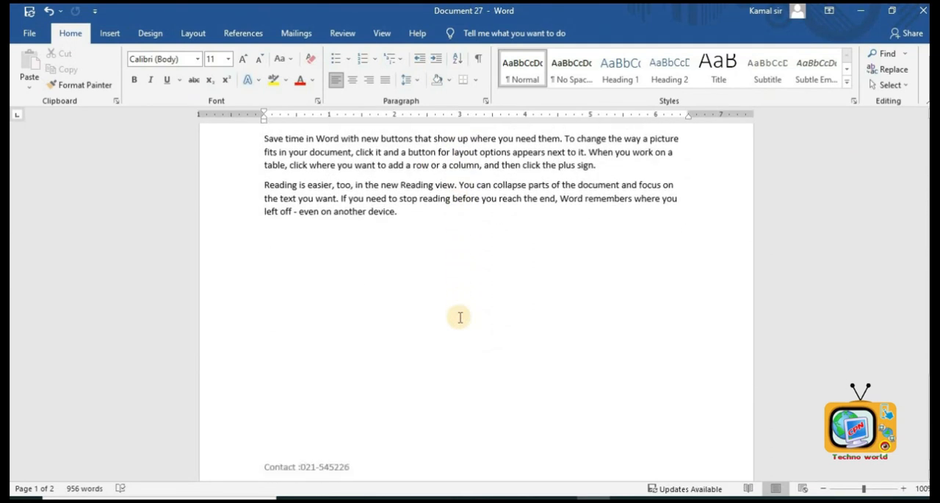
pyautogui.scroll(-1, 460, 316)
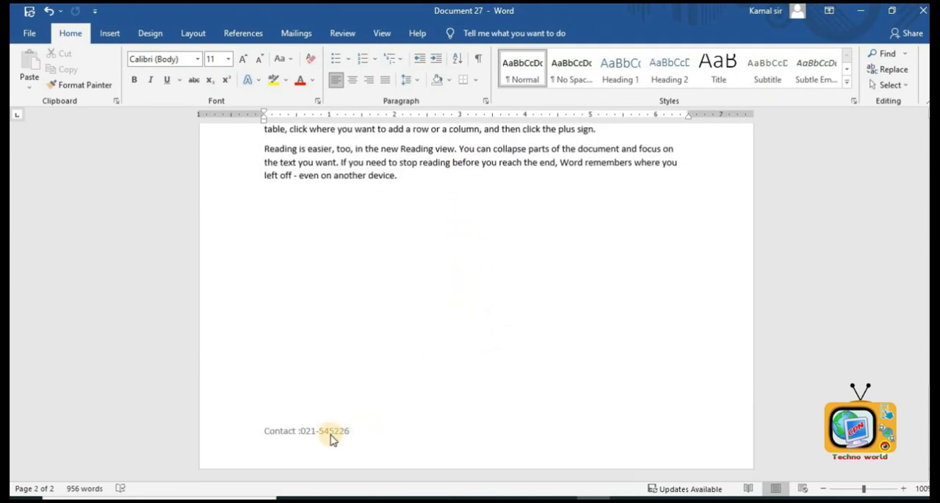
pyautogui.scroll(20, 368, 380)
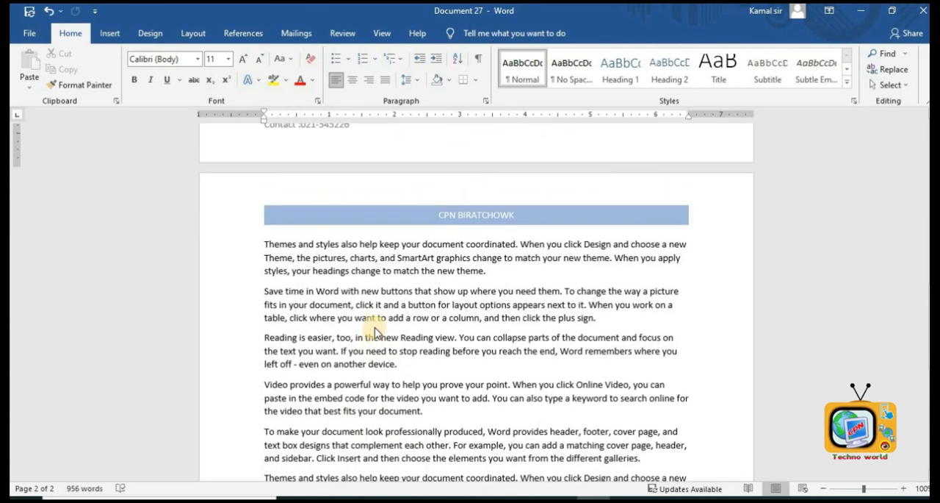
pyautogui.scroll(10, 385, 230)
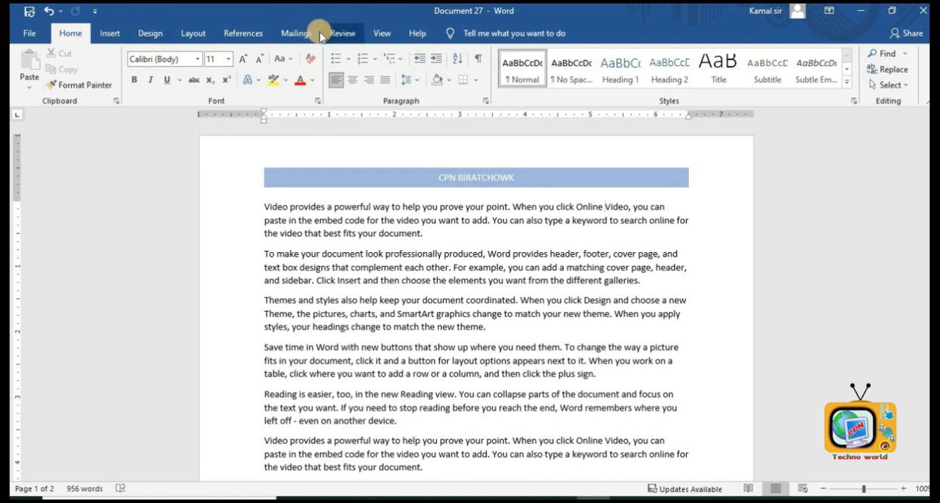
# - Insert a Plain Number 3 page number at the bottom of the page and close the footer
pyautogui.click(116, 33)
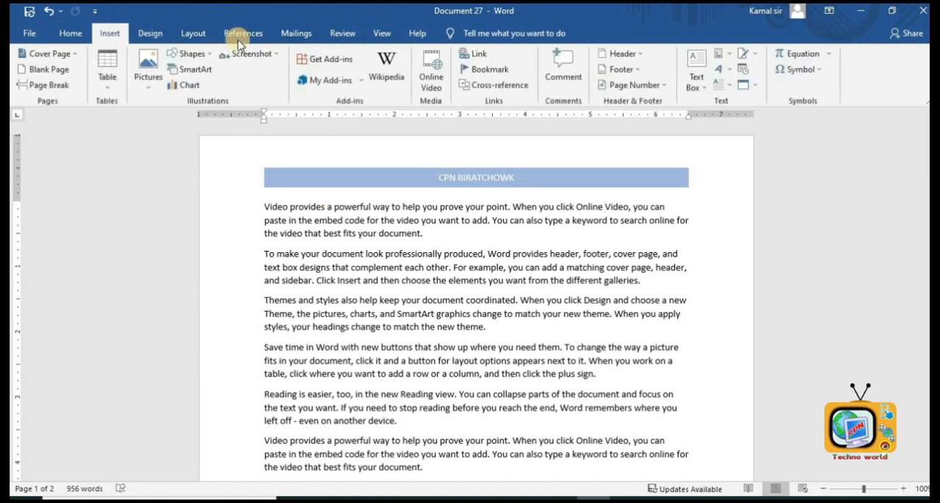
pyautogui.click(649, 89)
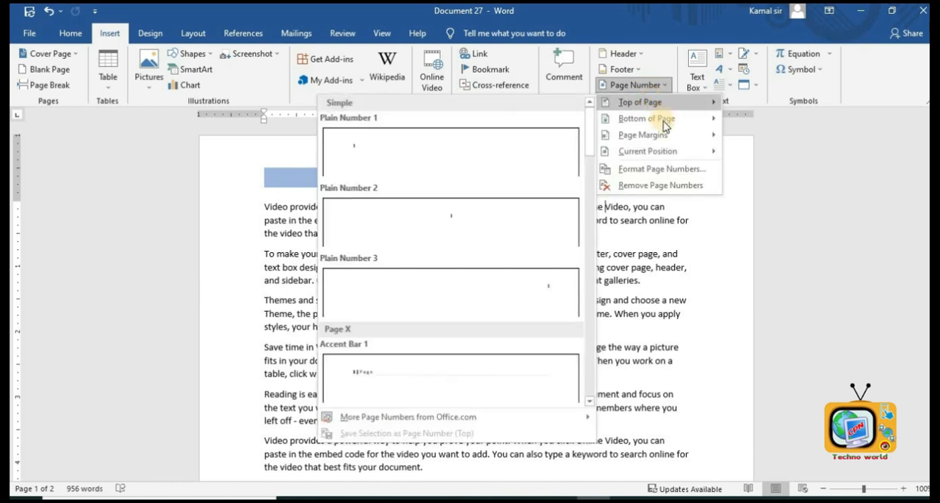
pyautogui.moveTo(665, 125)
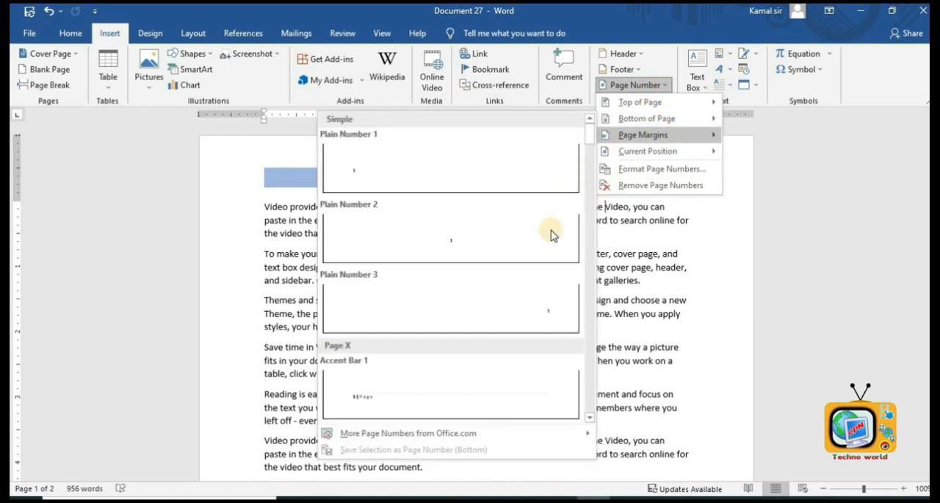
pyautogui.click(553, 294)
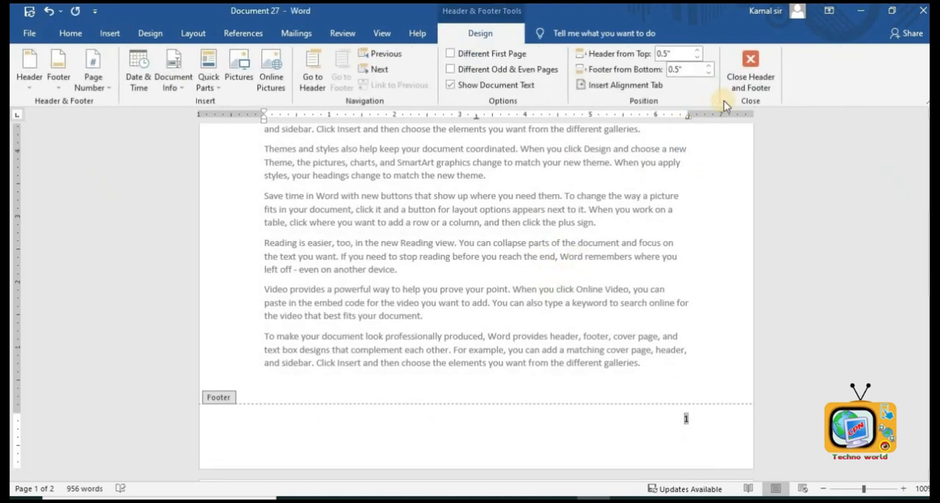
pyautogui.click(748, 68)
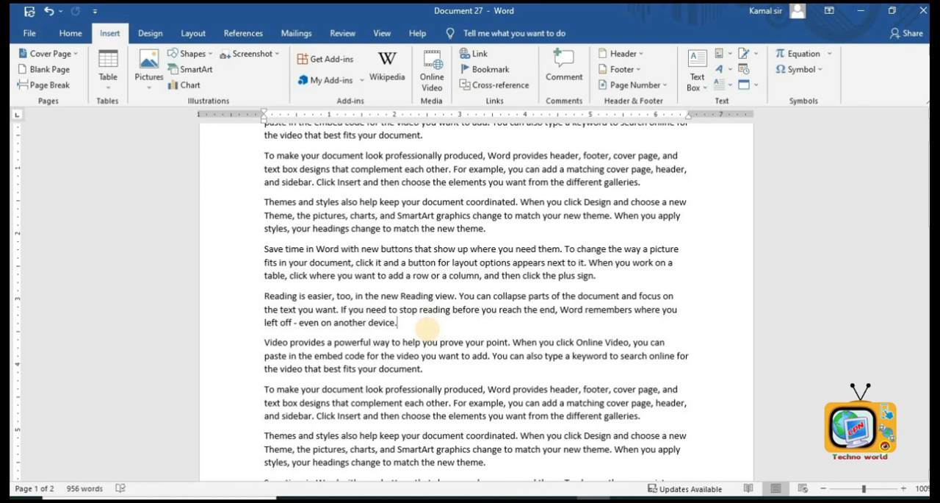
# - Add two blank lines after the Reading view paragraph and insert an Austin Quote text box there
pyautogui.press('Return')
pyautogui.press('Return')
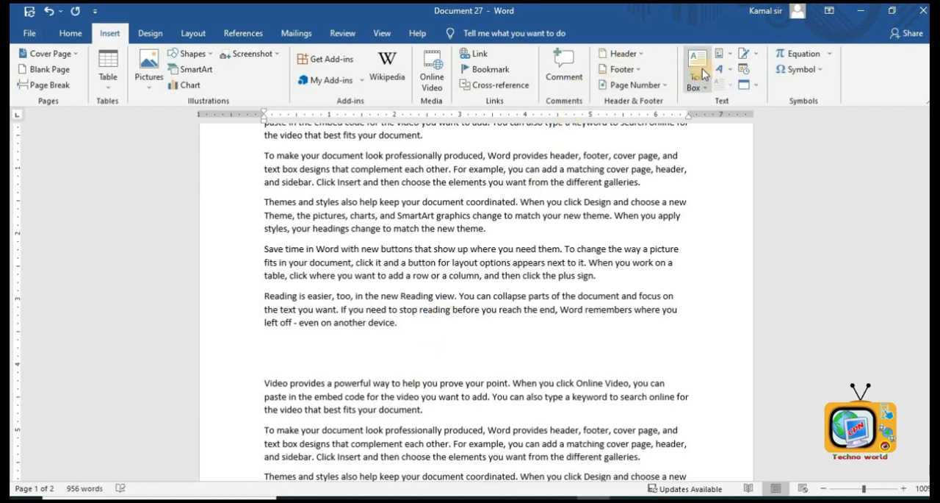
pyautogui.click(703, 62)
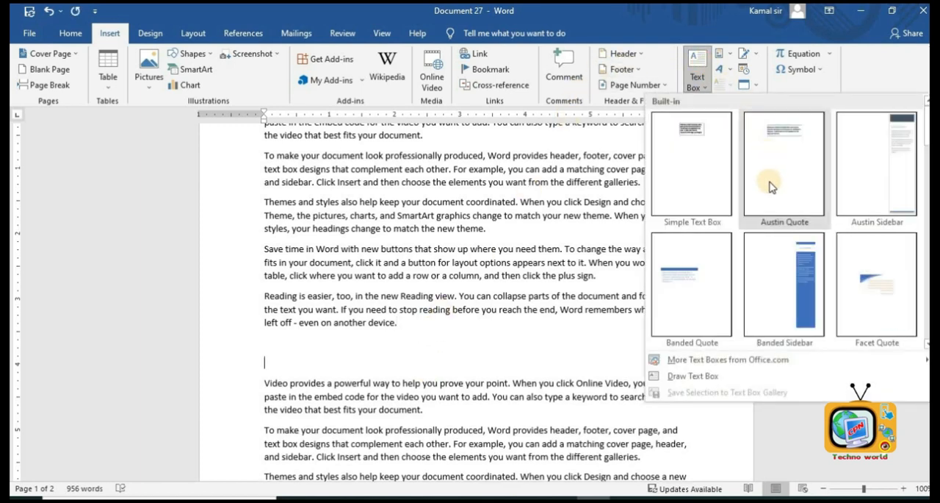
pyautogui.click(704, 282)
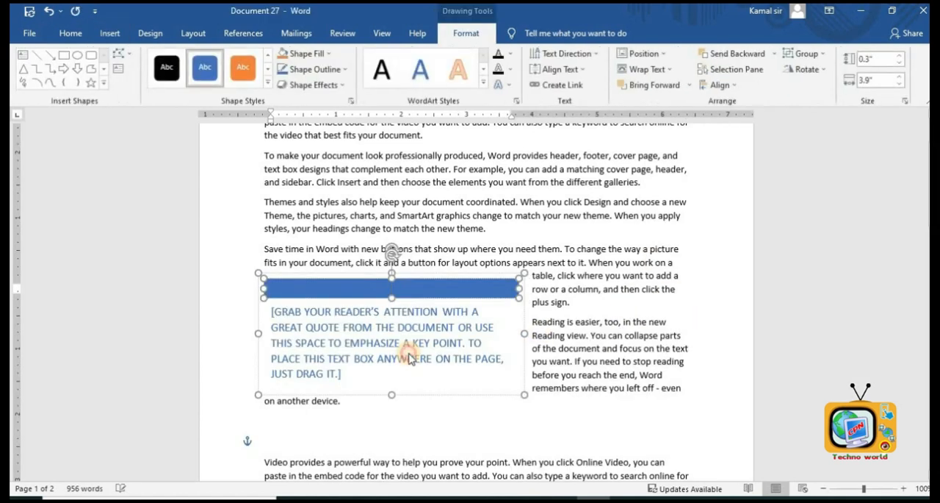
pyautogui.click(556, 312)
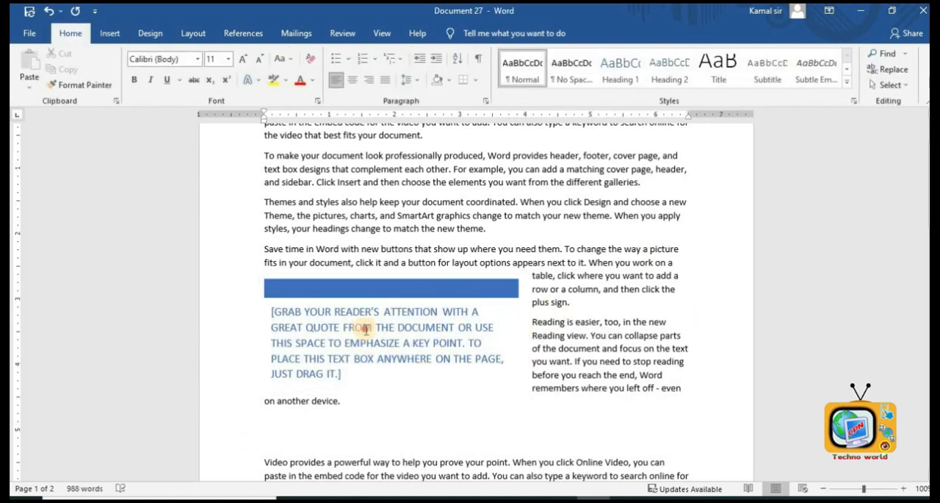
pyautogui.click(366, 329)
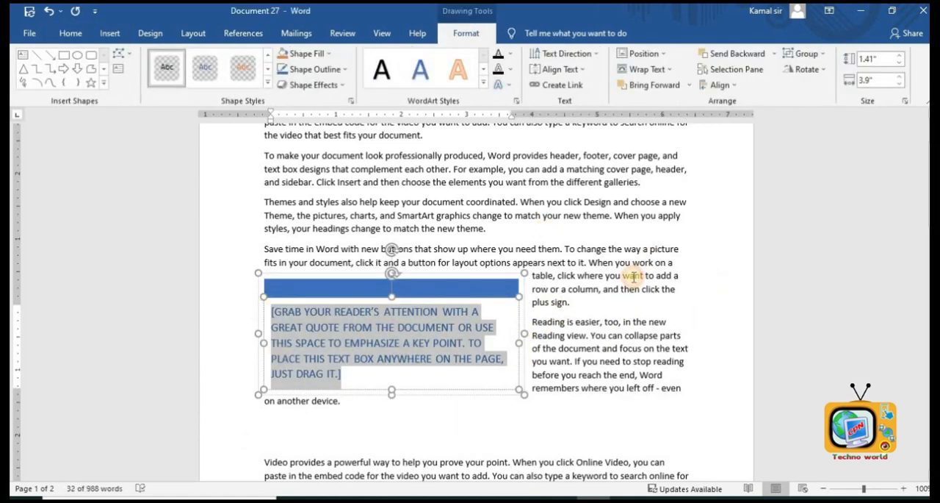
pyautogui.click(633, 276)
pyautogui.scroll(3, 500, 304)
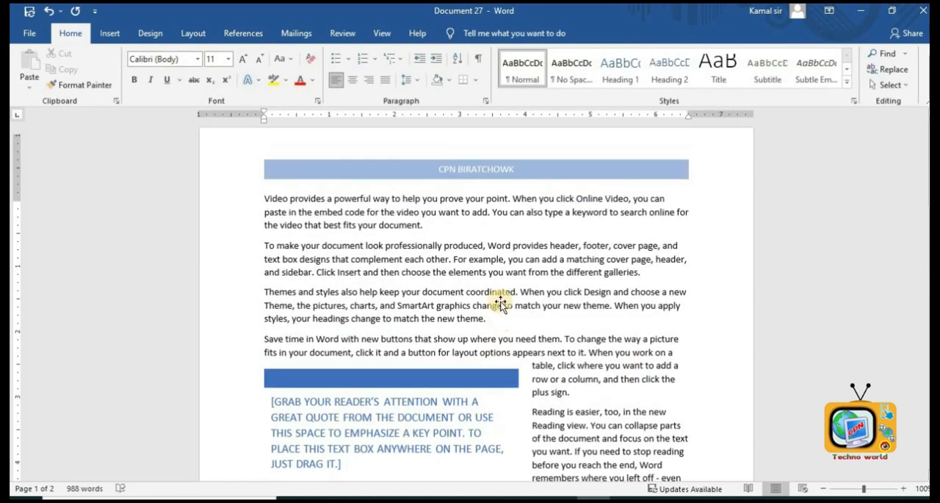
# - Add a blank line after the Themes and styles paragraph and insert a Retrospect Quote text box there
pyautogui.scroll(-9, 500, 300)
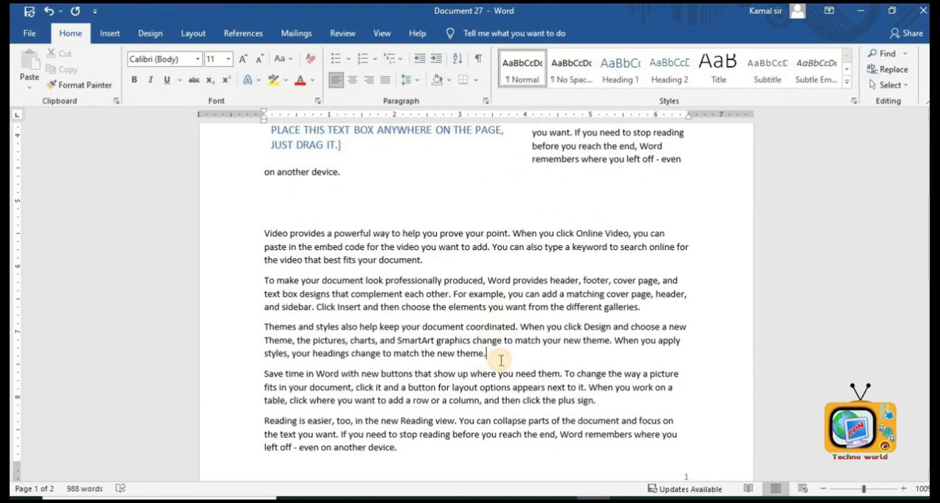
pyautogui.press('Return')
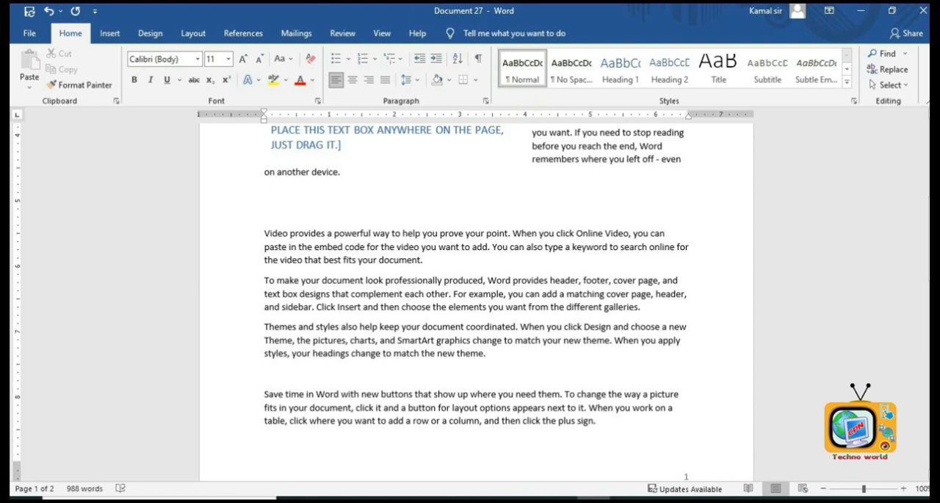
pyautogui.click(109, 33)
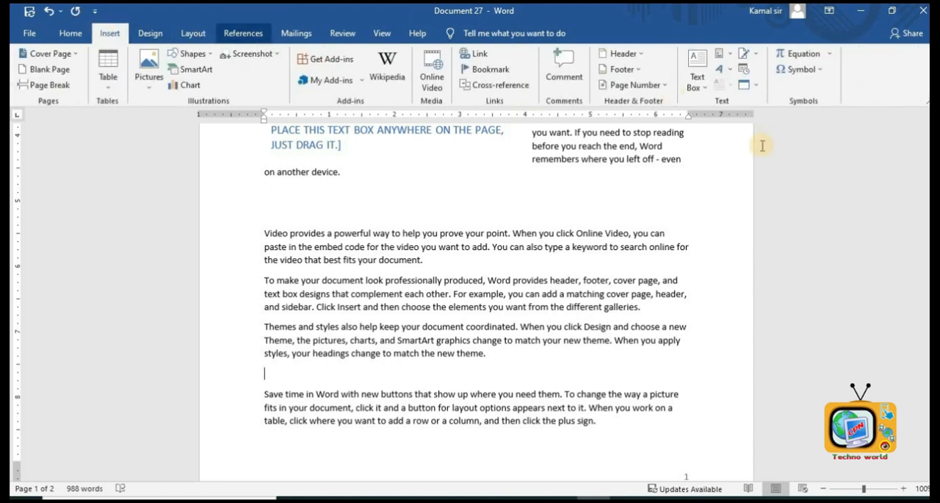
pyautogui.click(706, 84)
pyautogui.scroll(-3, 824, 184)
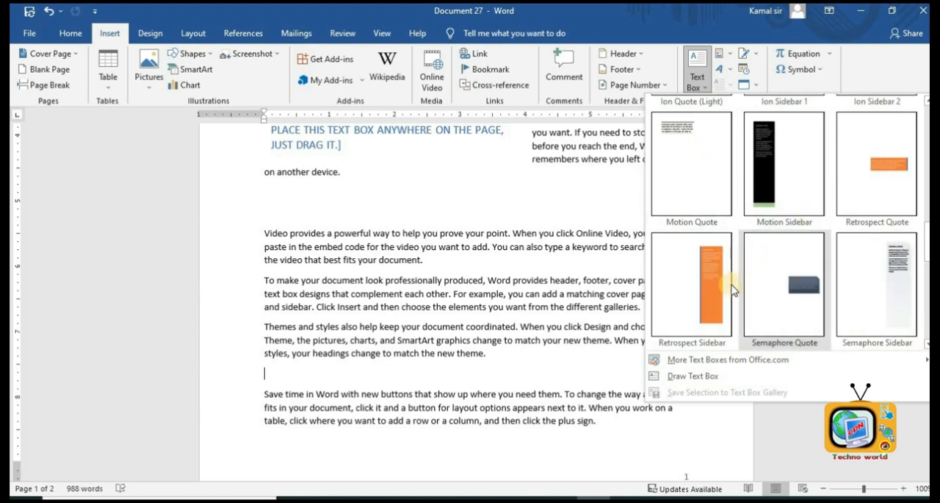
pyautogui.click(881, 180)
pyautogui.click(660, 275)
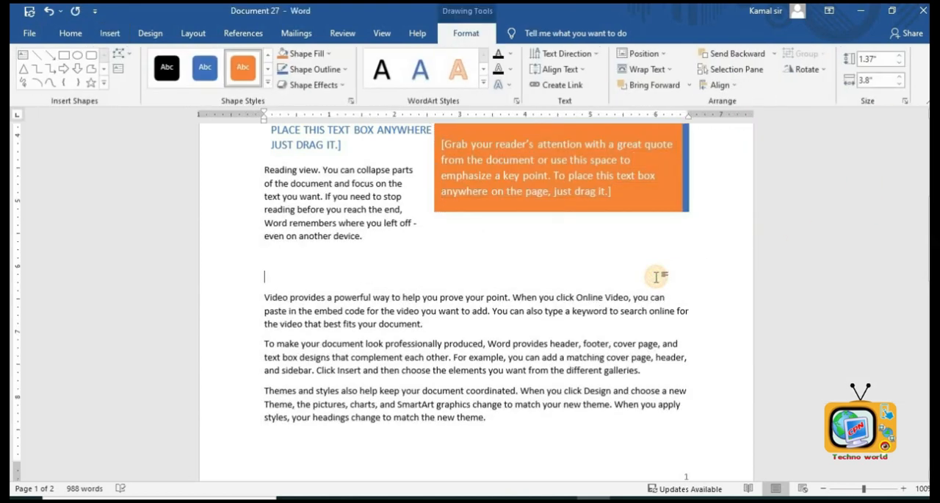
# - Select the orange quote text box and drag it down beside the following paragraph
pyautogui.scroll(5, 656, 279)
pyautogui.click(587, 418)
pyautogui.scroll(-3, 588, 423)
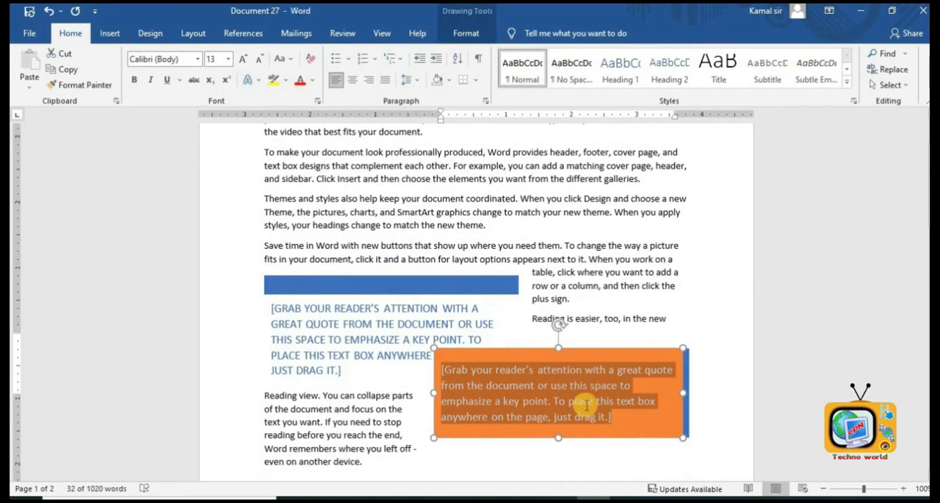
pyautogui.moveTo(578, 365); pyautogui.dragTo(584, 446)
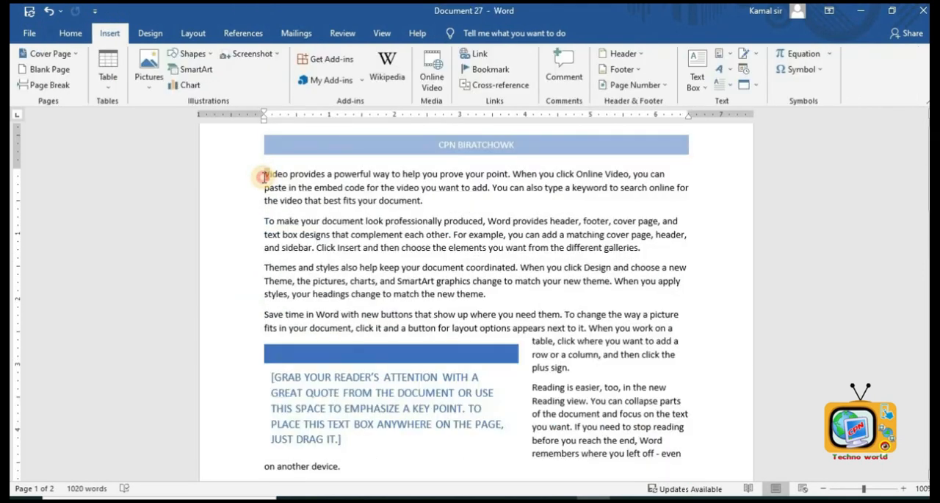
# - Apply a Dropped drop cap to the first paragraph of the document
pyautogui.click(733, 88)
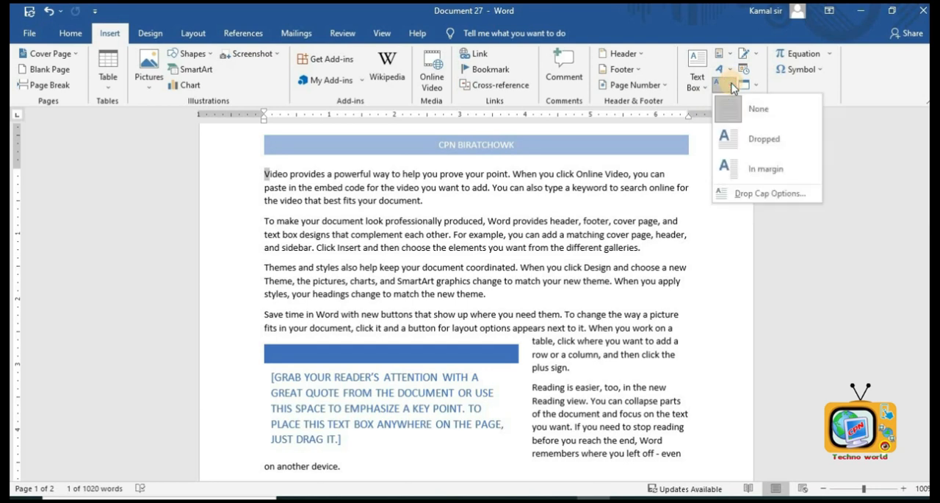
pyautogui.click(745, 137)
pyautogui.click(291, 177)
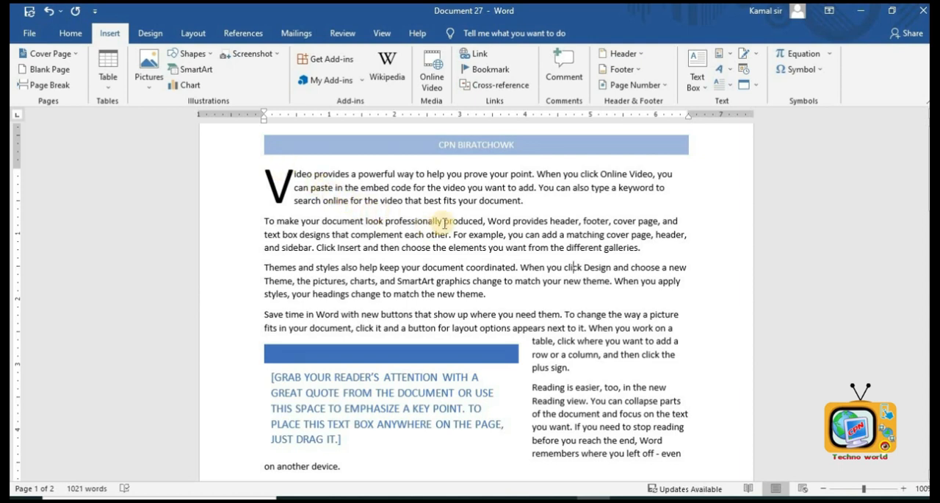
# - Select all of the document's body text and delete it
pyautogui.scroll(-4, 444, 222)
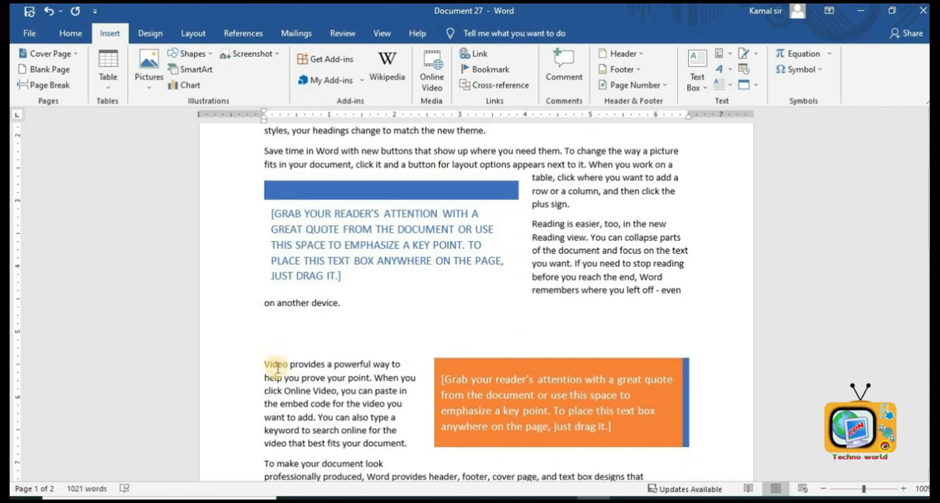
pyautogui.scroll(-6, 620, 180)
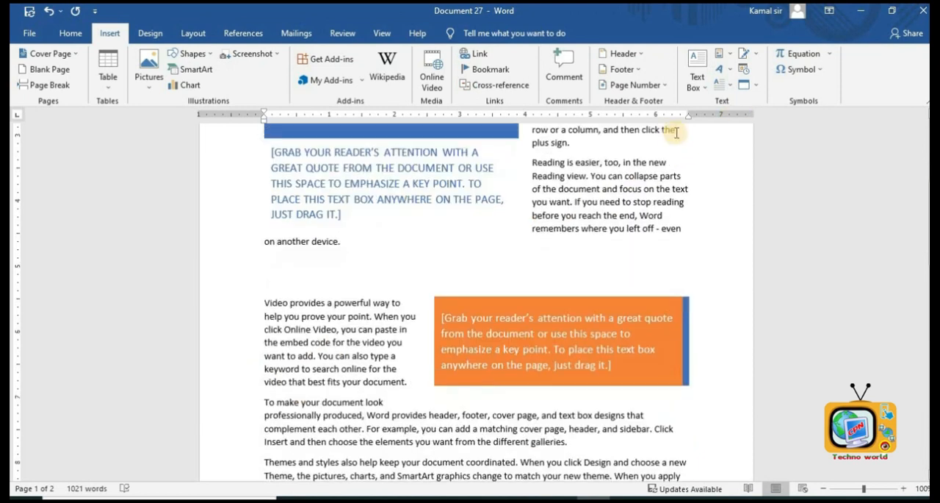
pyautogui.scroll(11, 654, 167)
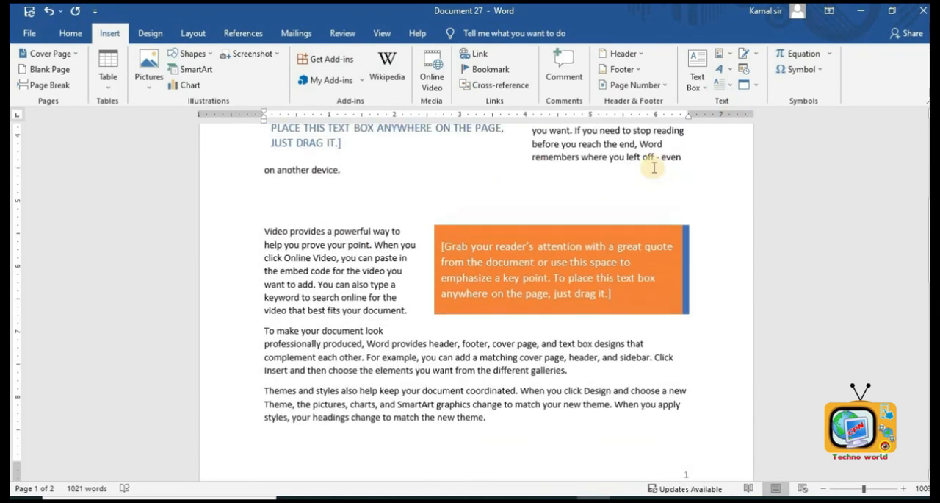
pyautogui.click(340, 196)
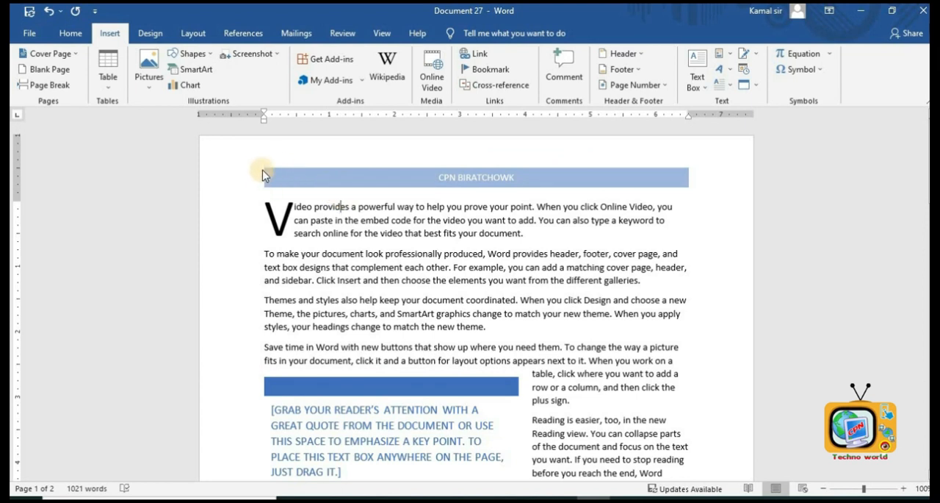
pyautogui.moveTo(263, 174); pyautogui.dragTo(320, 283)
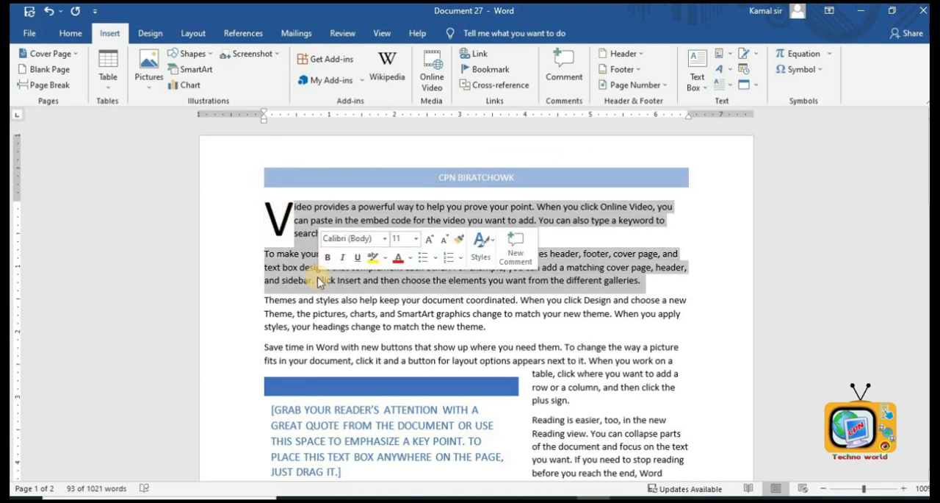
pyautogui.hotkey('ctrl', 'a')
pyautogui.press('Delete')
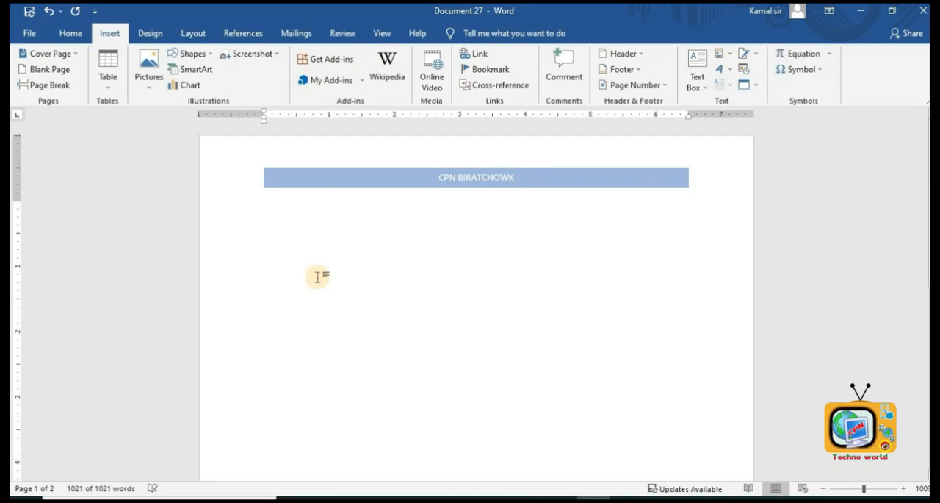
# - Delete the CPN BIRATCHOWK header banner and its text, then close the header and footer
pyautogui.doubleClick(446, 177)
pyautogui.click(289, 176)
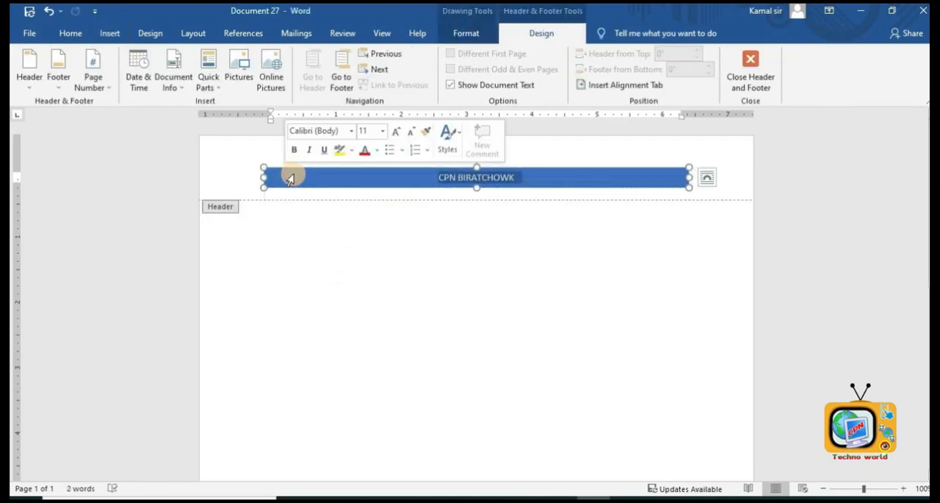
pyautogui.press('Delete')
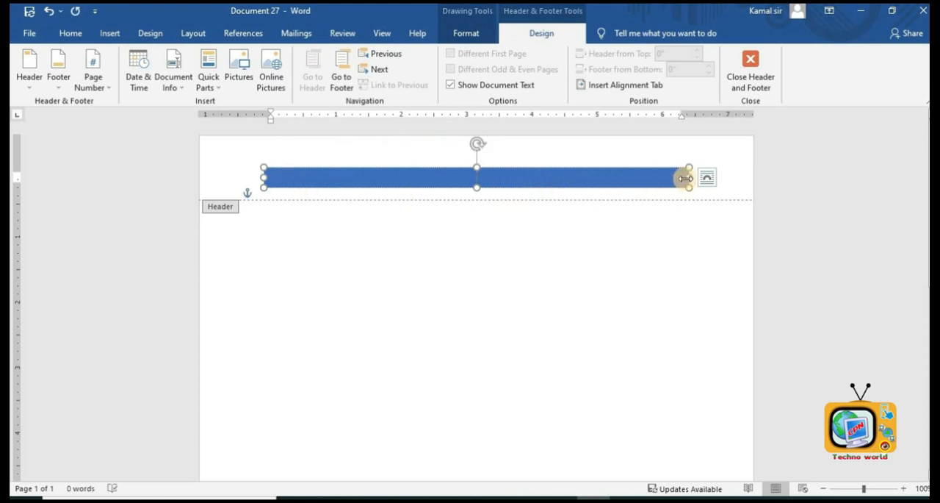
pyautogui.press('Delete')
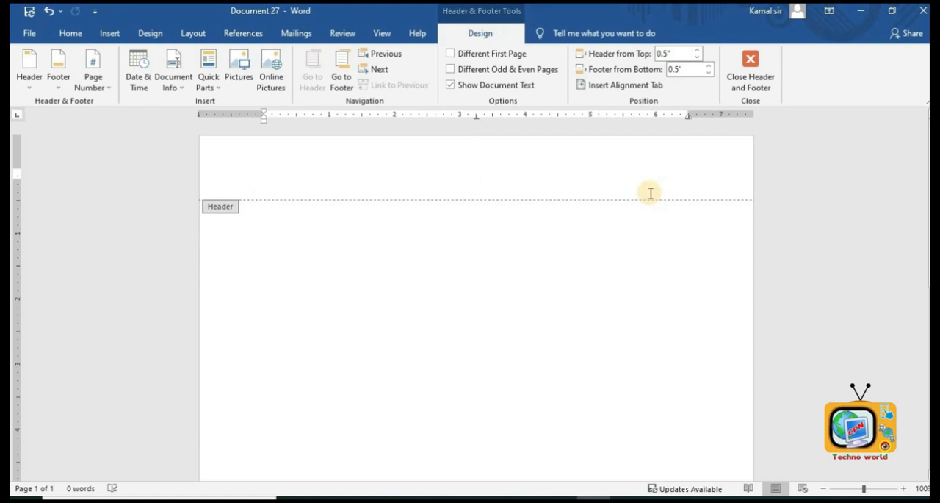
pyautogui.scroll(-9, 650, 208)
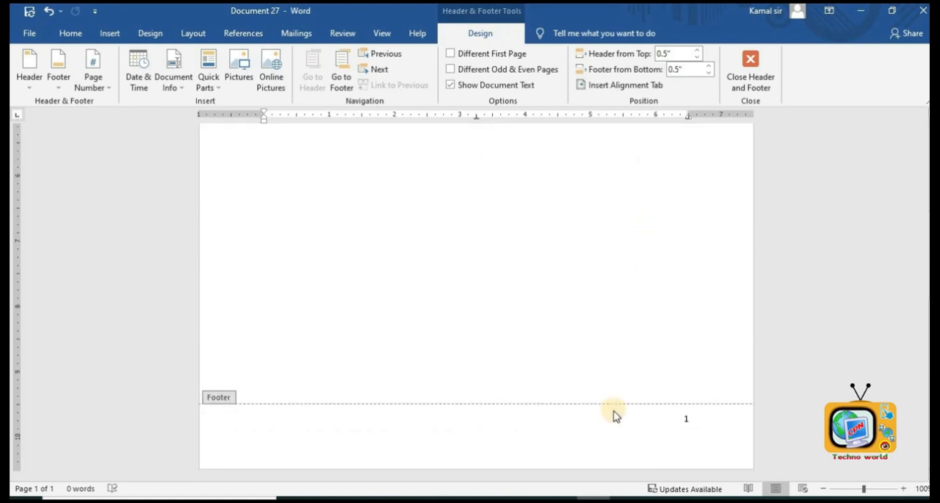
pyautogui.scroll(9, 688, 414)
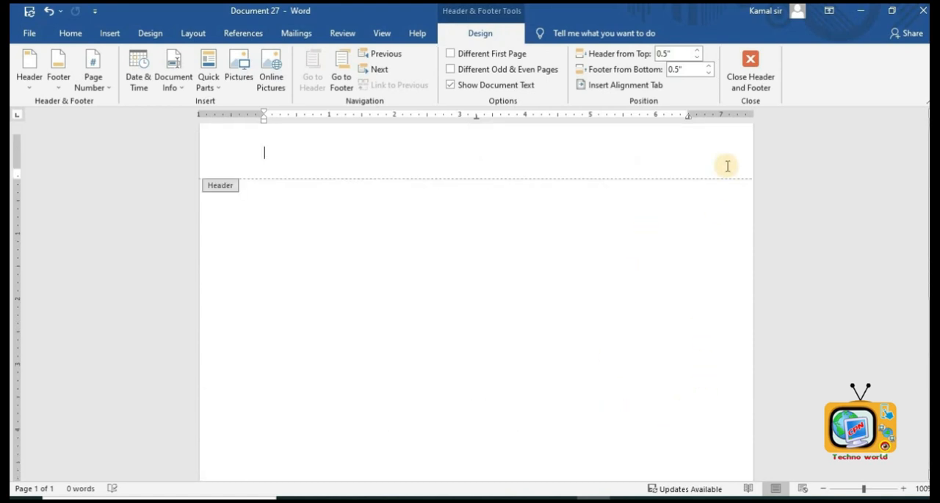
pyautogui.click(750, 76)
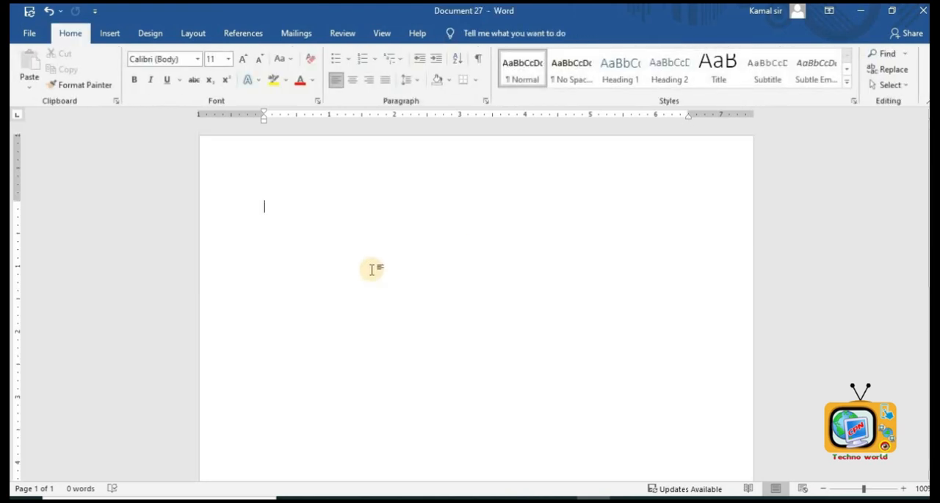
# - Insert a shadowed black WordArt with the text 'Welcome to My Class'
pyautogui.click(118, 35)
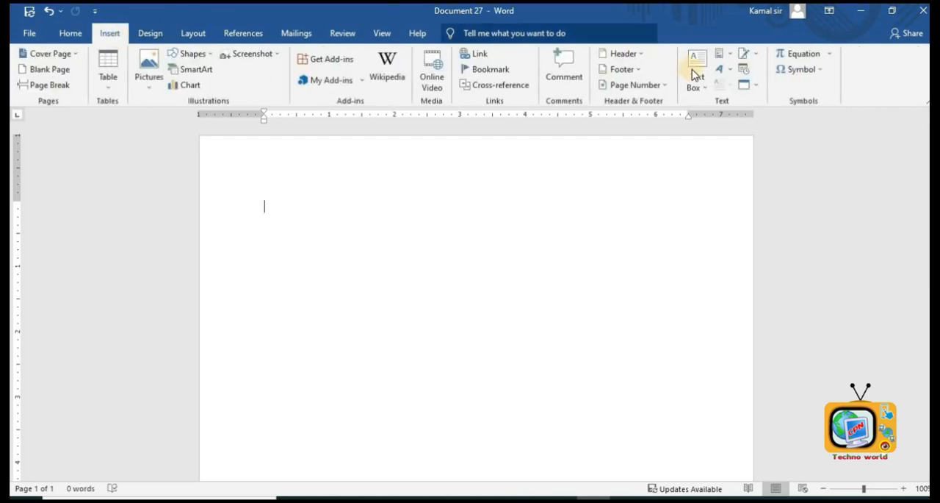
pyautogui.click(732, 75)
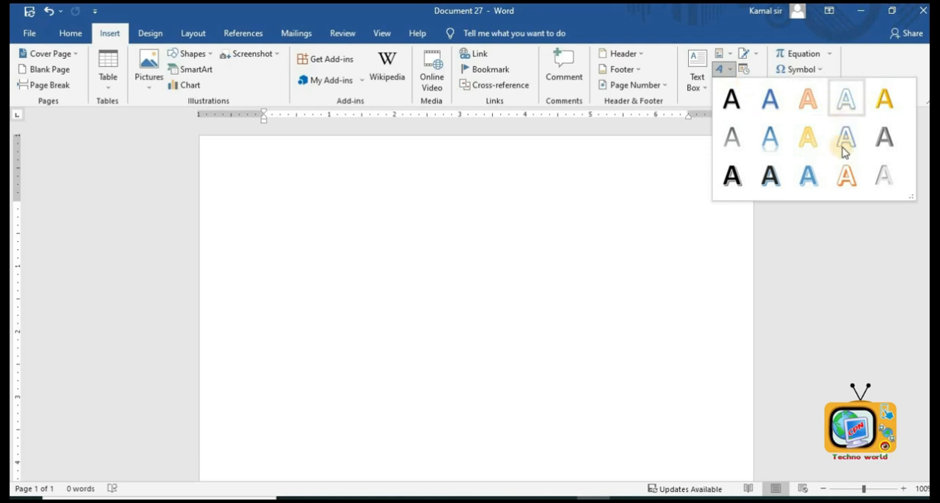
pyautogui.click(771, 176)
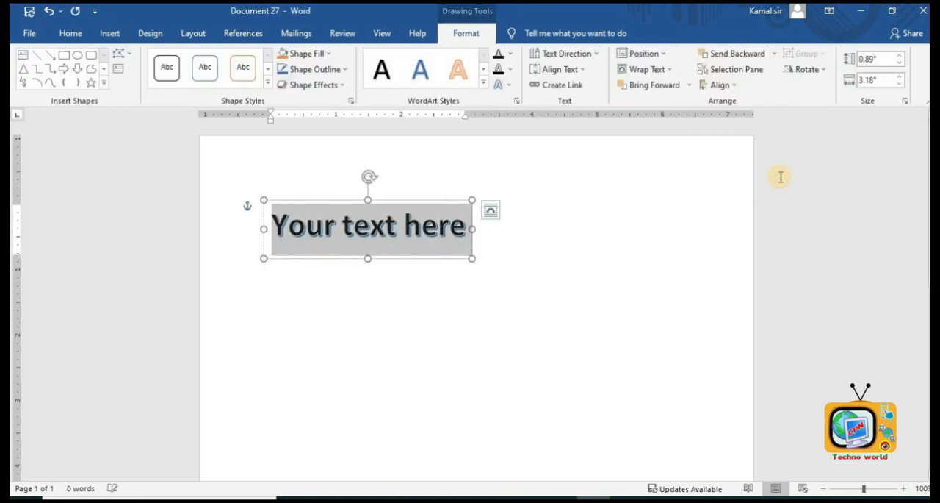
pyautogui.write('Wel')
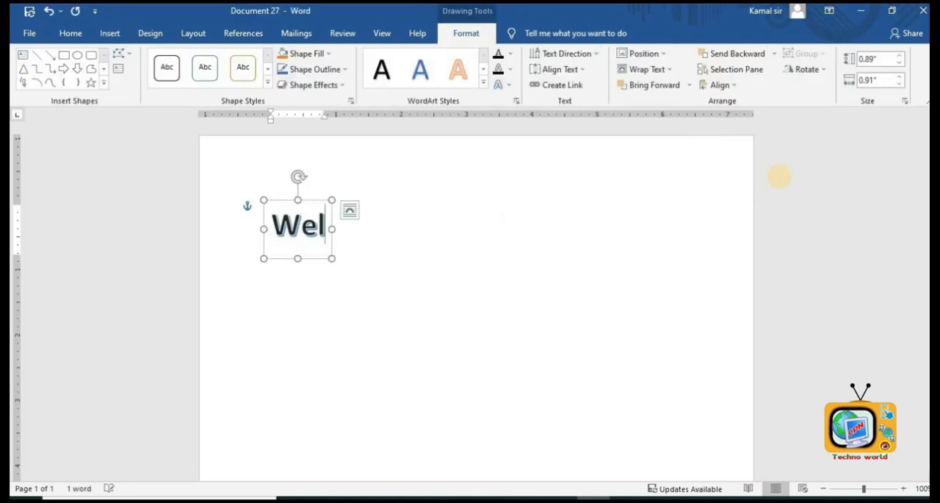
pyautogui.write('come to My Class')
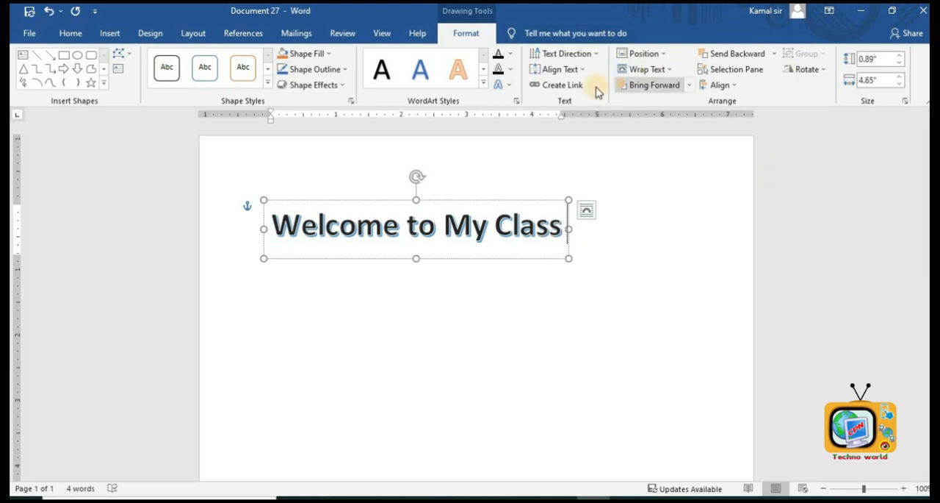
# - Apply the arched Follow Path transform text effect to the WordArt
pyautogui.click(512, 86)
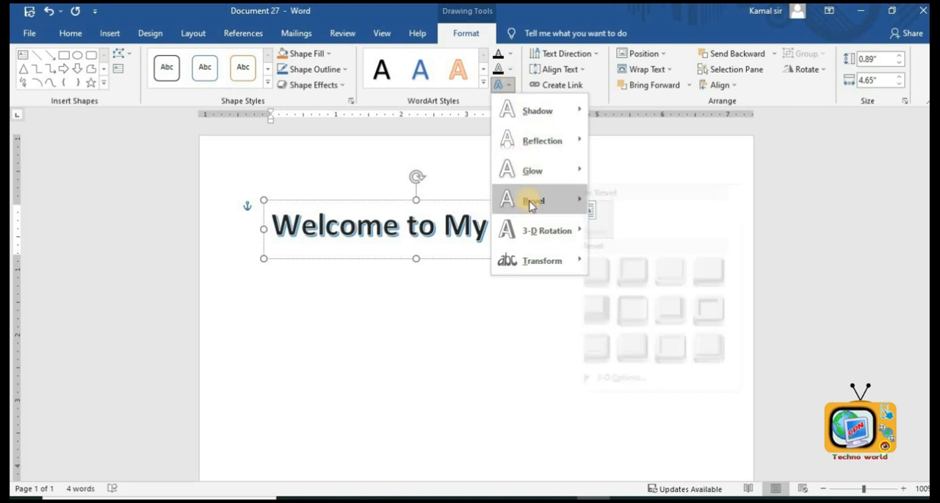
pyautogui.moveTo(549, 152)
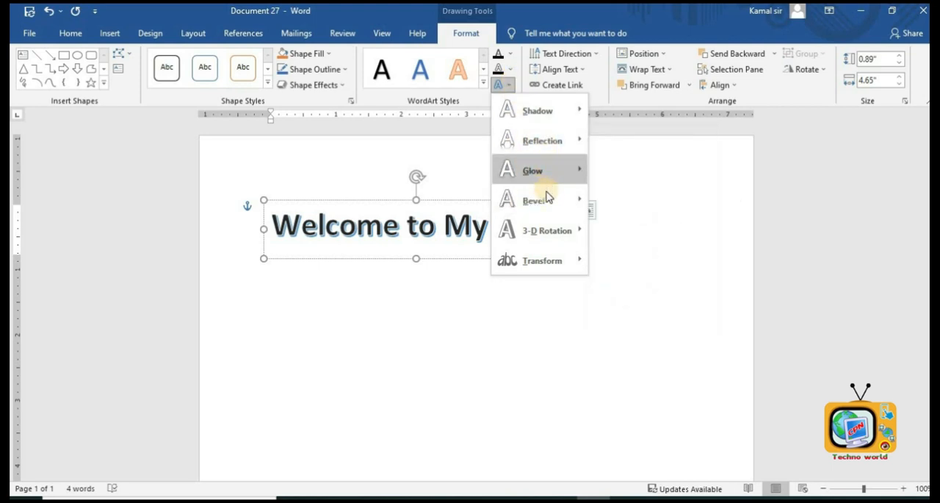
pyautogui.moveTo(556, 243)
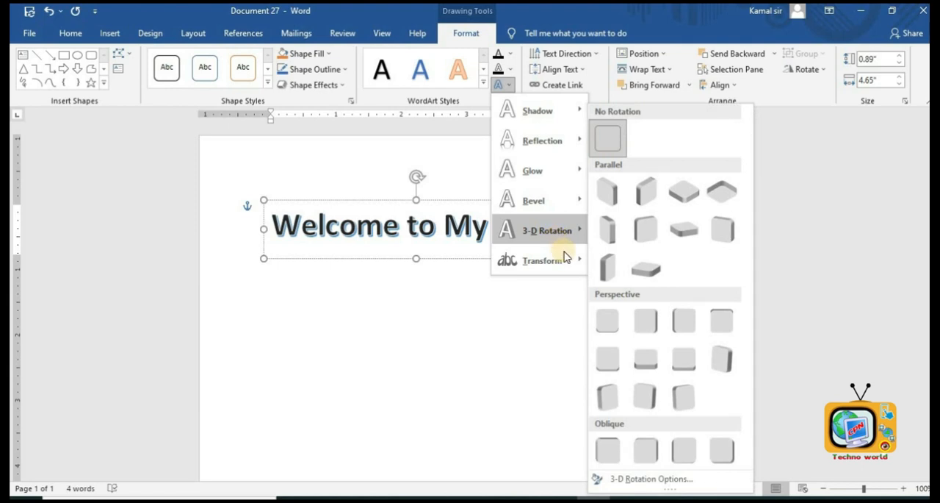
pyautogui.moveTo(568, 261)
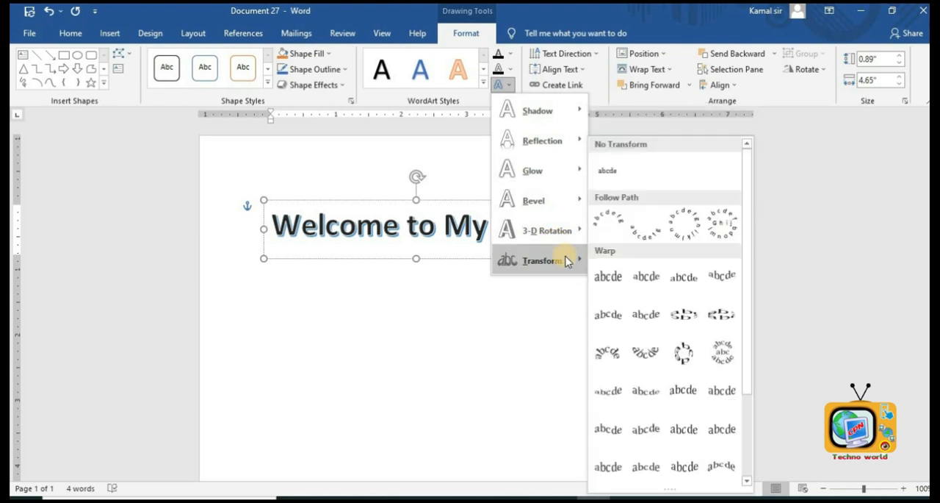
pyautogui.click(606, 222)
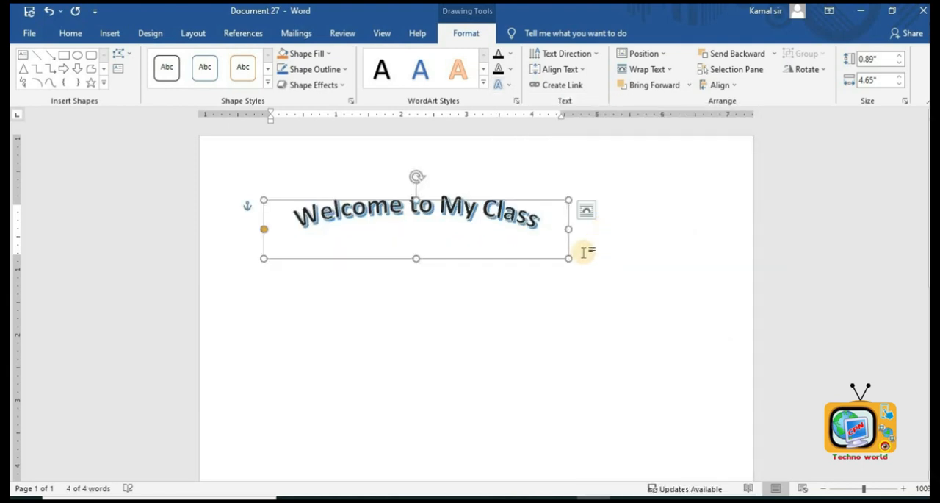
# - Set the WordArt's text wrapping layout to Behind Text and reselect the WordArt
pyautogui.click(585, 211)
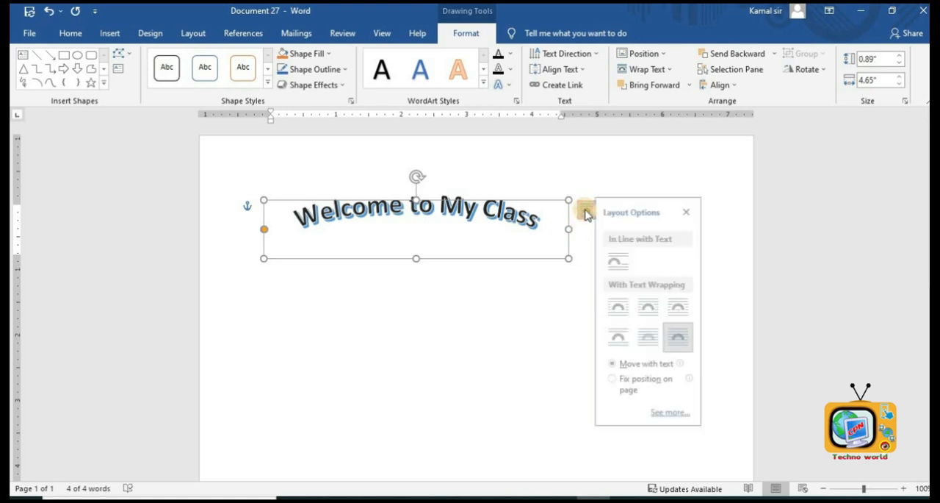
pyautogui.click(685, 342)
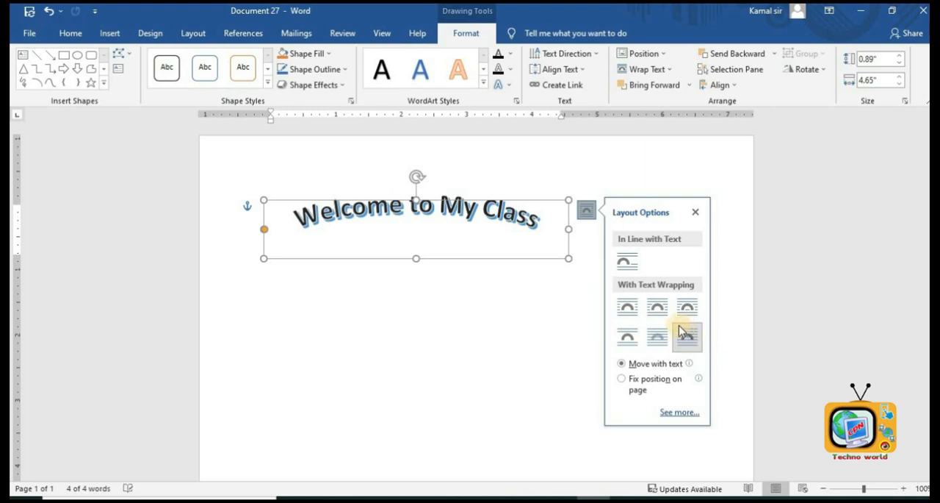
pyautogui.click(469, 270)
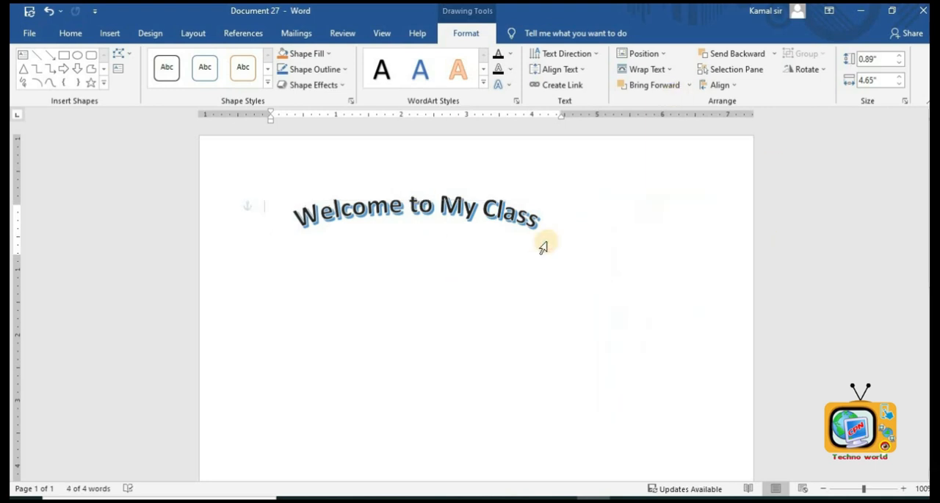
pyautogui.click(537, 219)
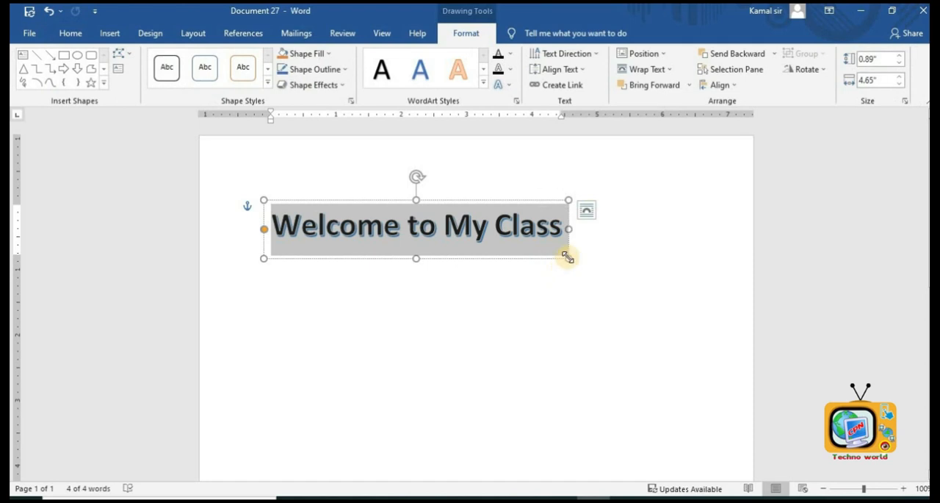
# - Enlarge the arched WordArt's box to about 2.95 by 6.41 inches and deselect it
pyautogui.click(537, 266)
pyautogui.click(522, 218)
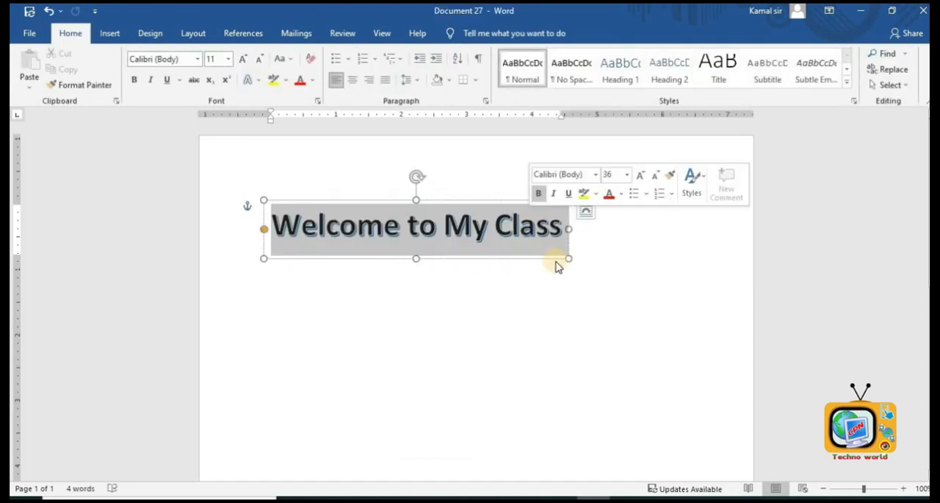
pyautogui.moveTo(568, 257); pyautogui.dragTo(683, 393)
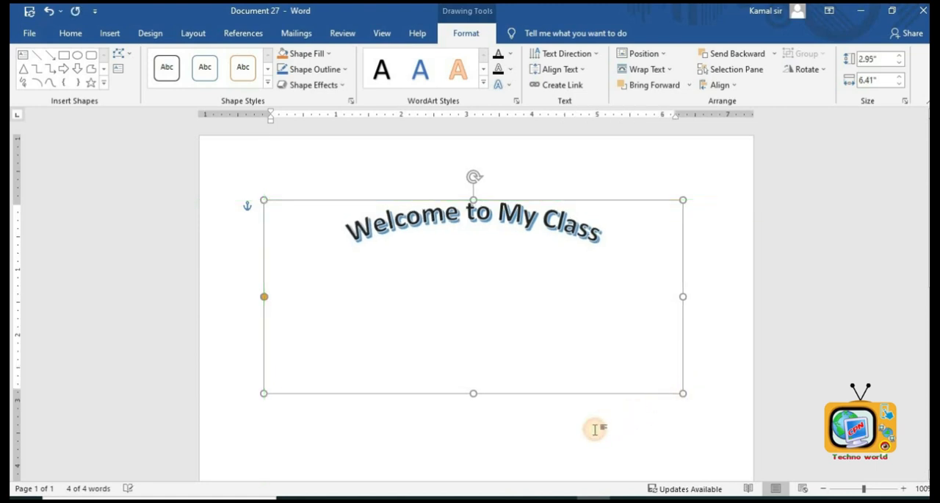
pyautogui.click(595, 429)
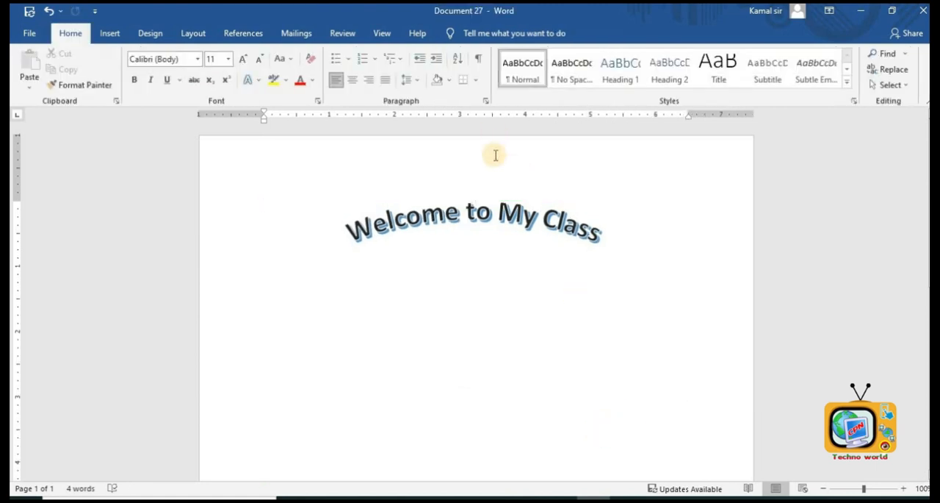
# - Apply the Square warp transform to the WordArt, shrink its height to about 0.45 inches, and delete it
pyautogui.tripleClick(520, 218)
pyautogui.click(505, 86)
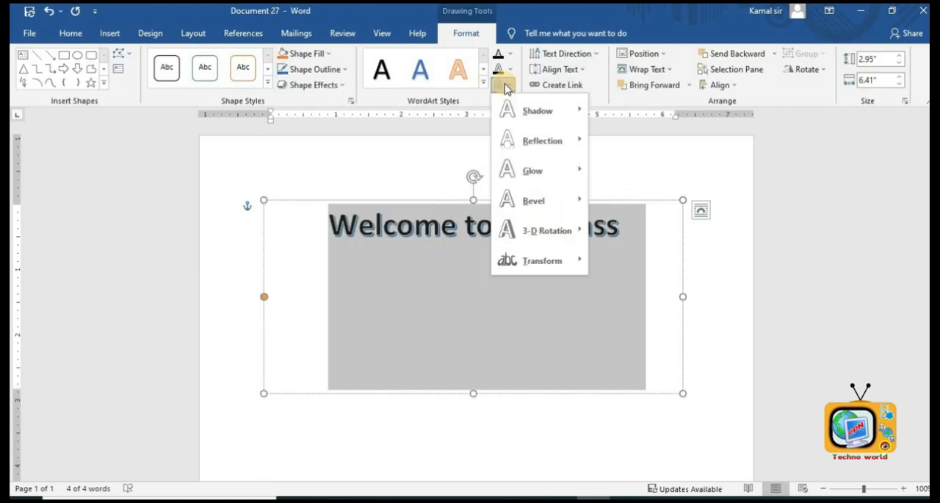
pyautogui.moveTo(564, 262)
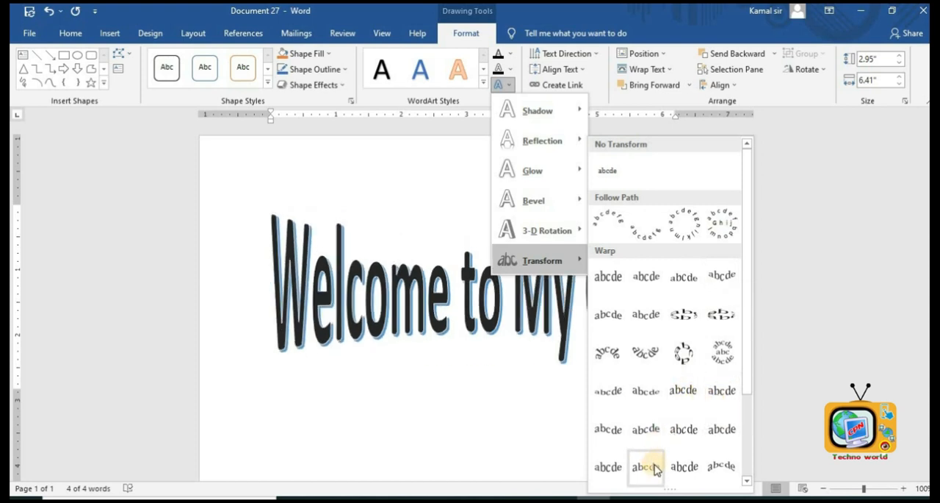
pyautogui.click(612, 276)
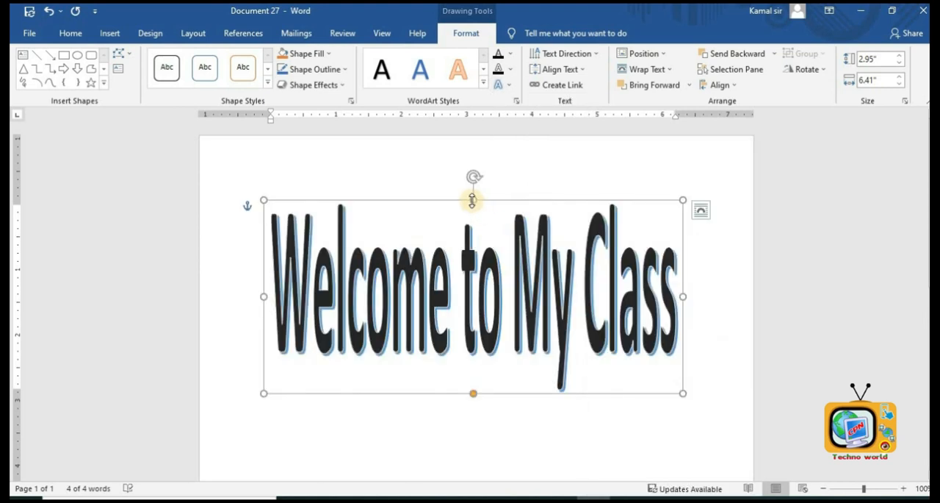
pyautogui.moveTo(472, 275); pyautogui.dragTo(474, 364)
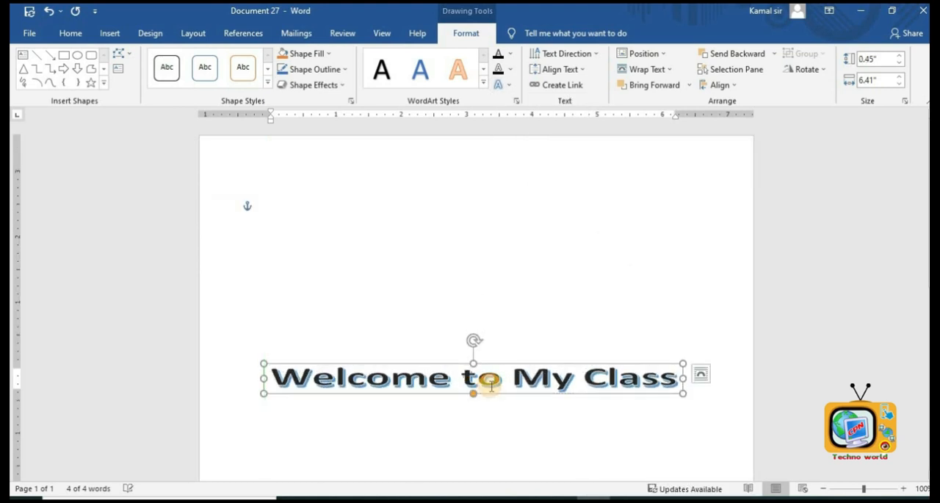
pyautogui.press('Delete')
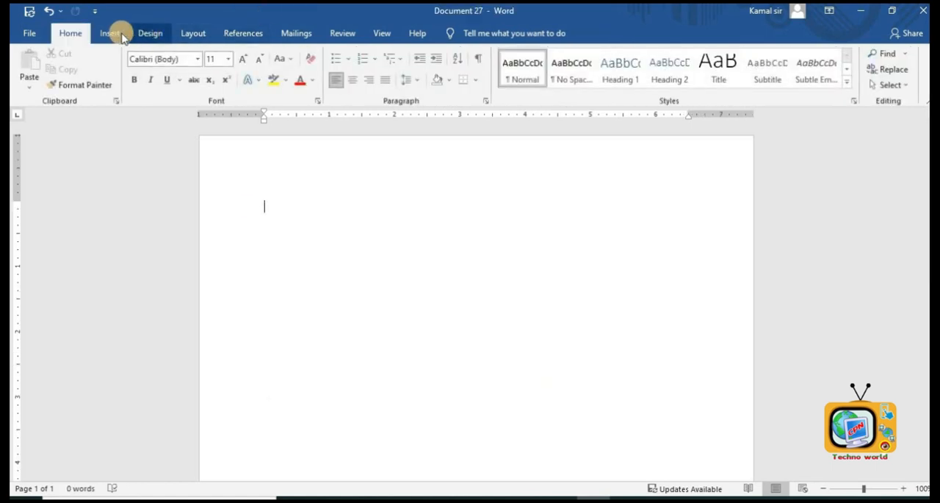
# - Draw a rectangle about 3.96 by 3.37 inches on the page and fill it with white
pyautogui.click(114, 33)
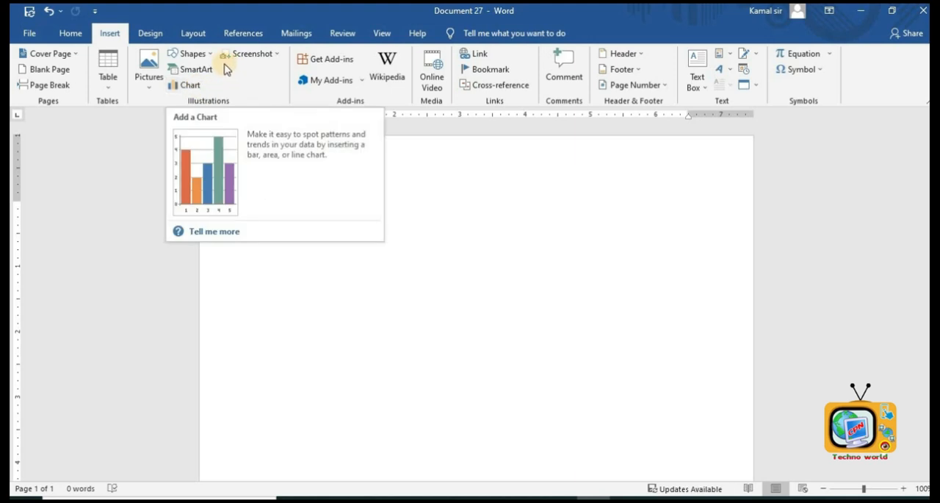
pyautogui.click(189, 55)
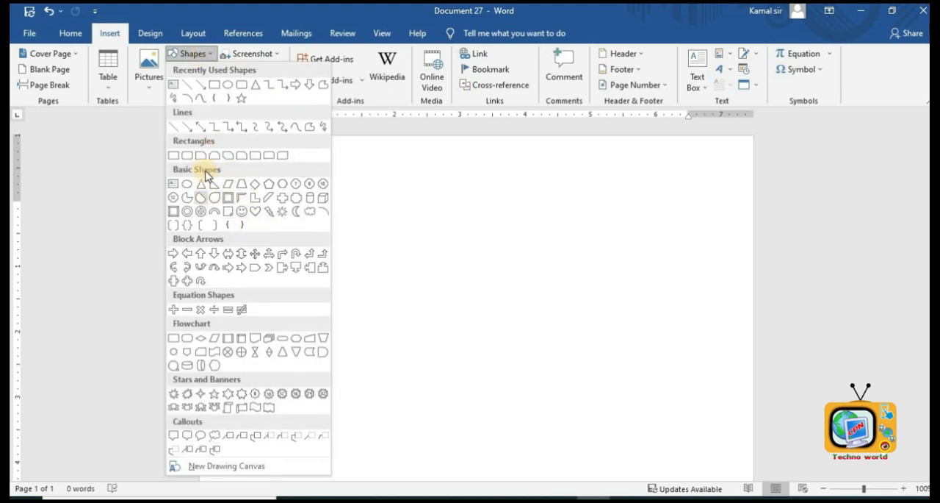
pyautogui.click(180, 157)
pyautogui.moveTo(335, 173)
pyautogui.mouseDown()
pyautogui.moveTo(512, 344)
pyautogui.moveTo(550, 404)
pyautogui.moveTo(555, 432)
pyautogui.mouseUp()
pyautogui.click(315, 53)
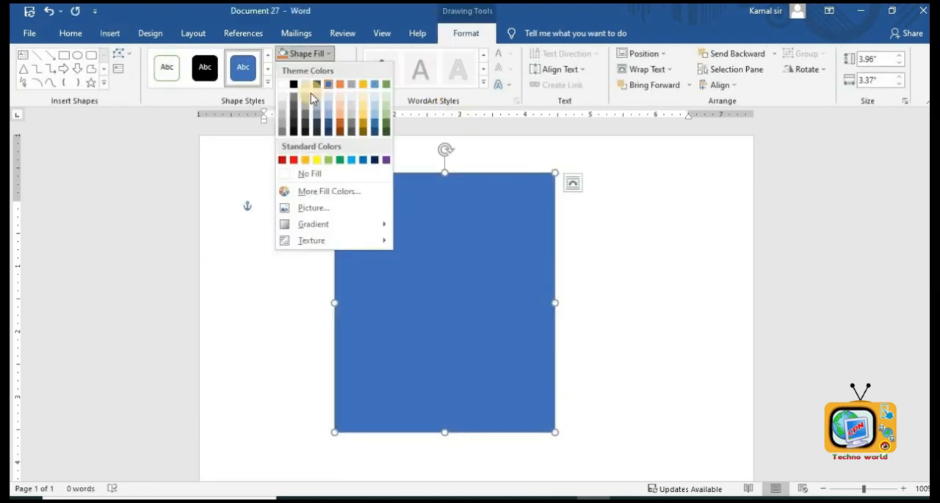
pyautogui.click(285, 85)
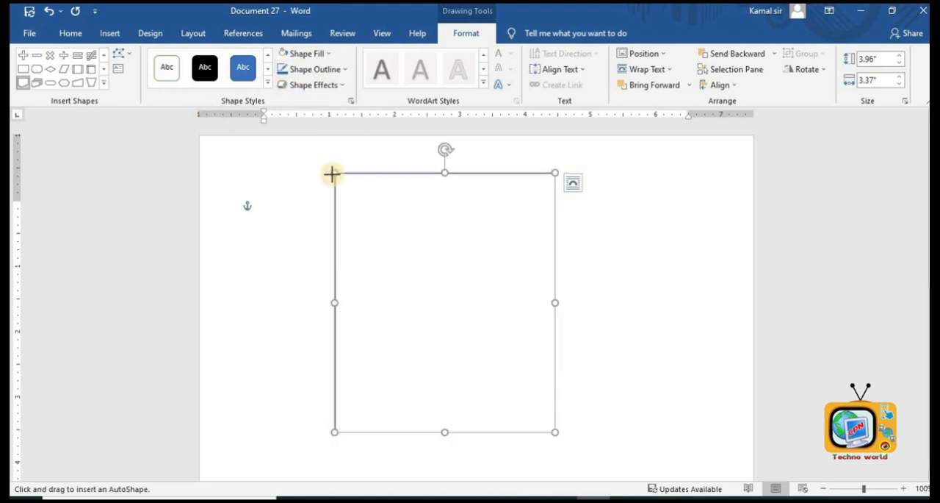
# - Draw a wave shape about 1 by 3.41 inches across the rectangle's top and fill it red
pyautogui.moveTo(340, 175); pyautogui.dragTo(549, 248)
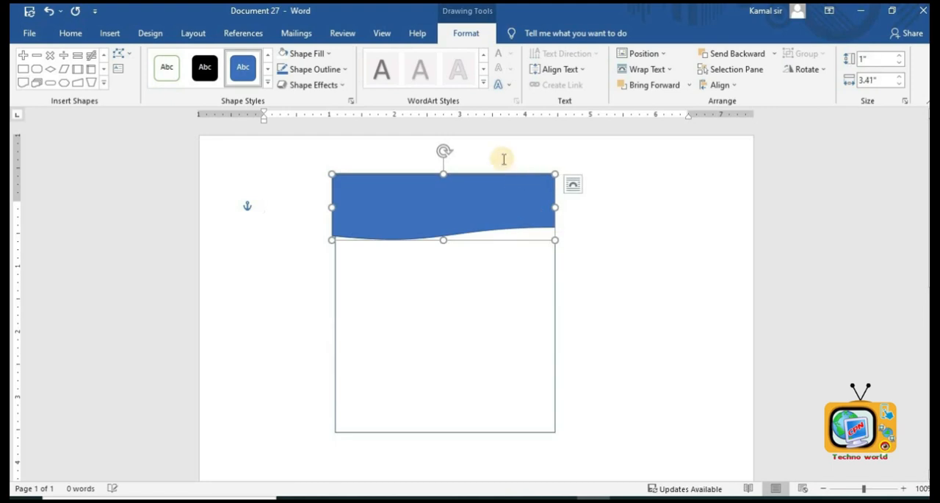
pyautogui.click(321, 58)
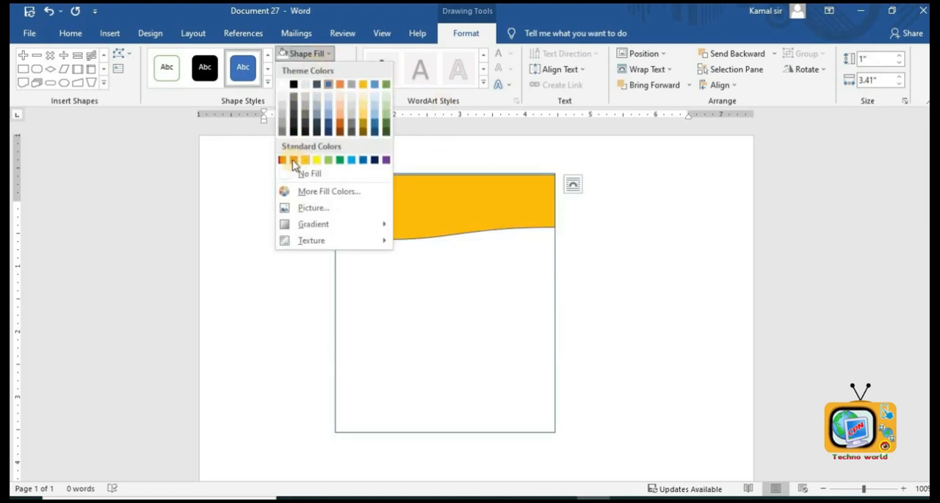
pyautogui.click(293, 159)
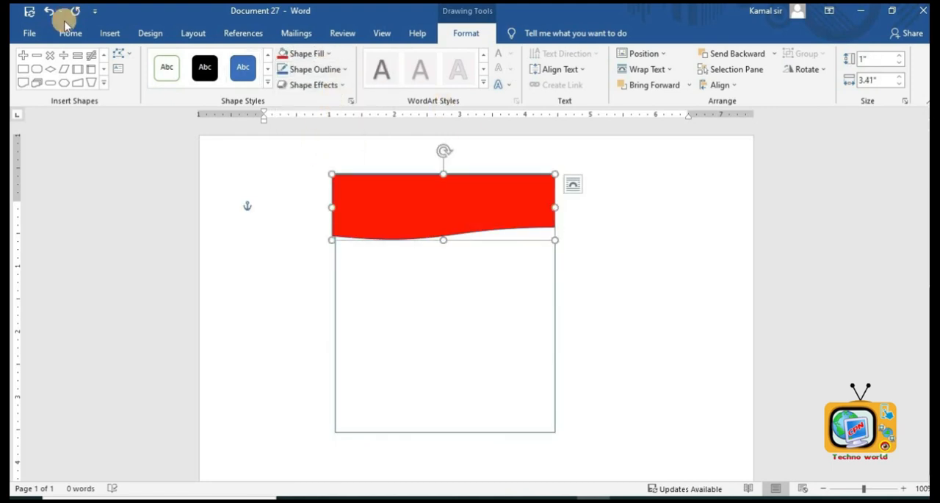
# - Insert a WordArt with the text 'Admission Open!!!' over the red wave
pyautogui.click(107, 37)
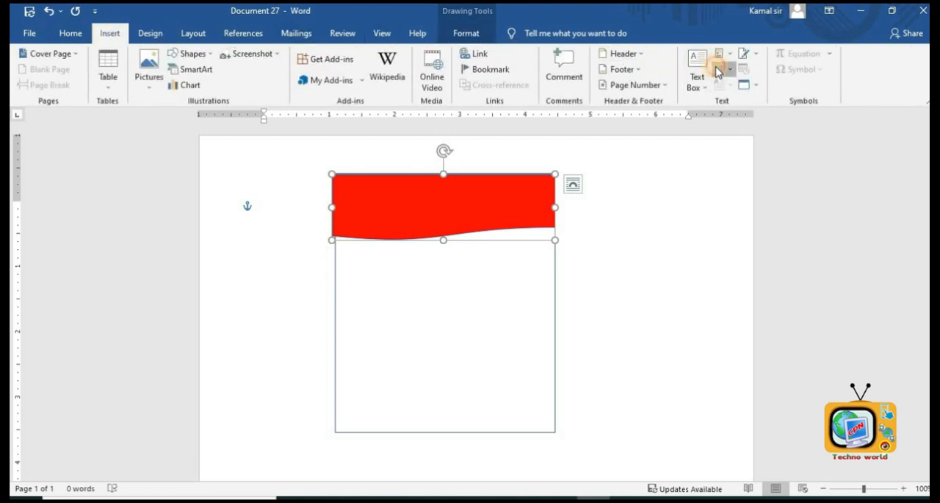
pyautogui.click(719, 69)
pyautogui.click(731, 100)
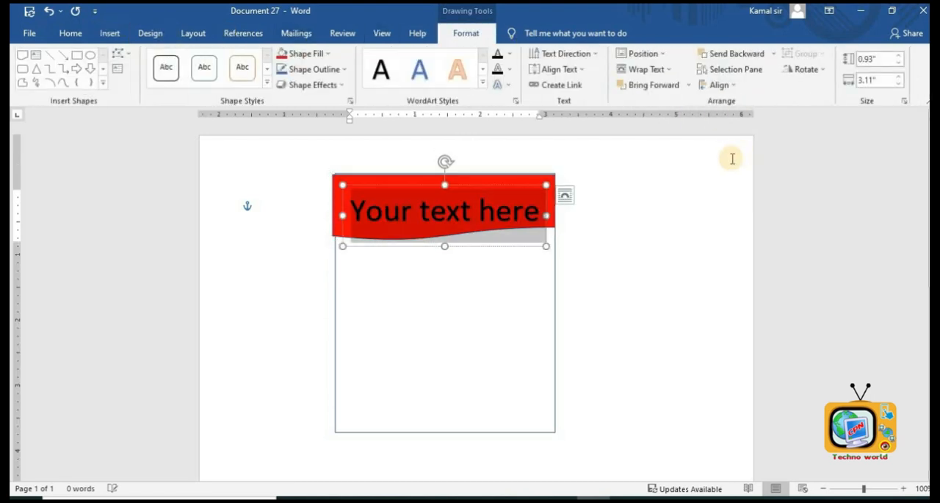
pyautogui.write('A')
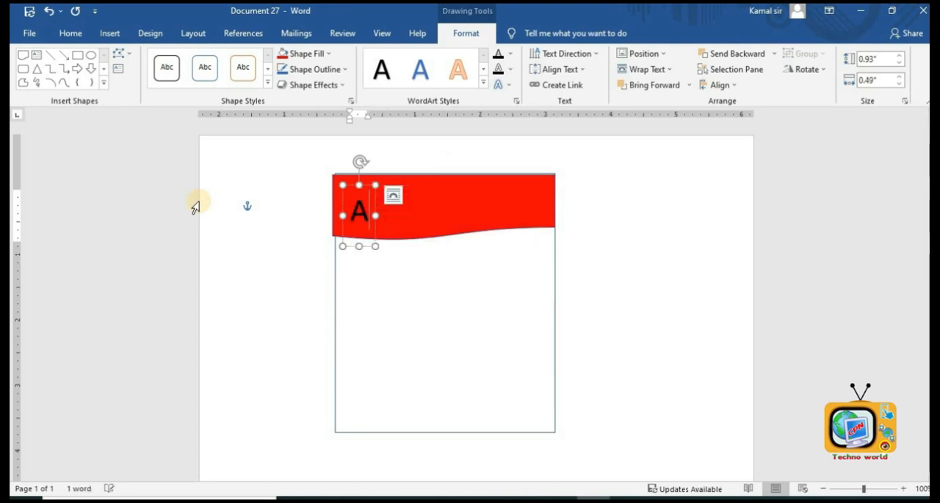
pyautogui.write('dmiss')
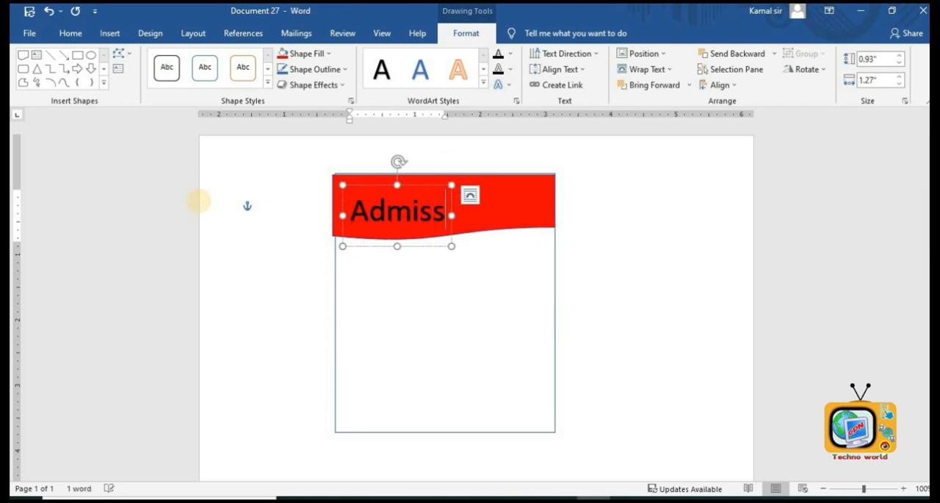
pyautogui.write('ion')
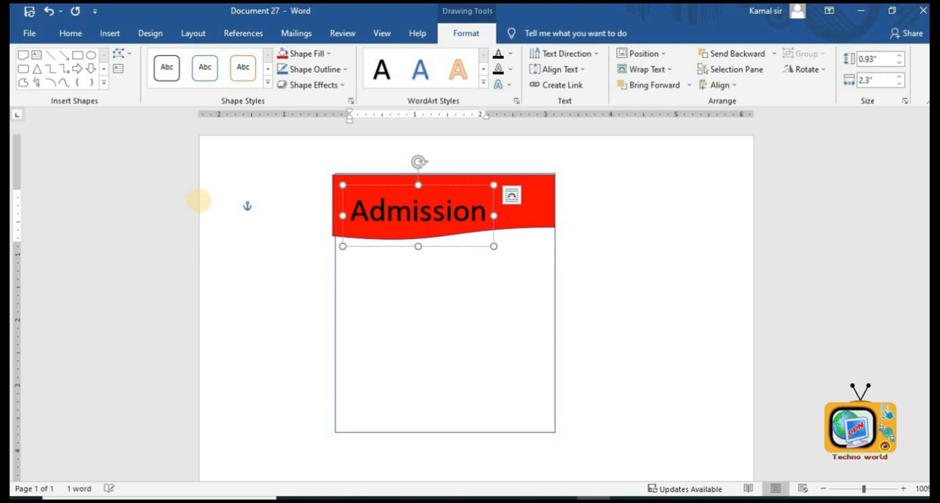
pyautogui.write(' Open!!')
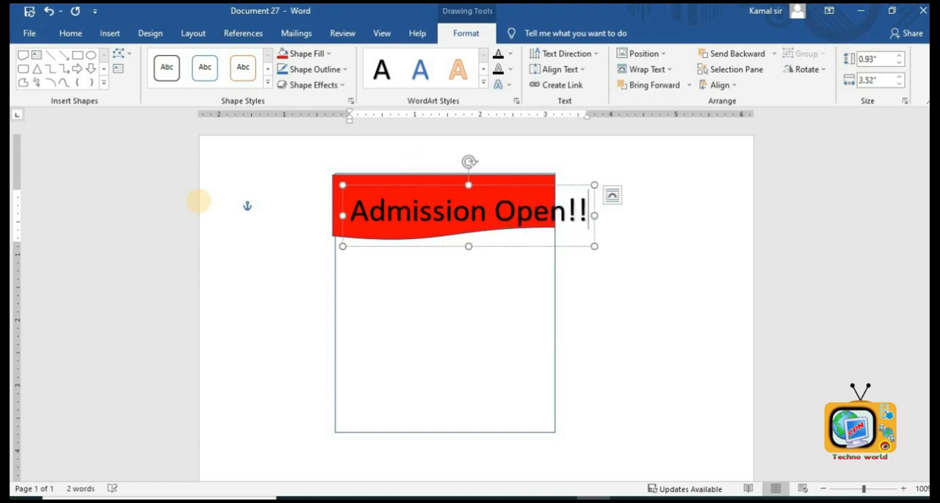
pyautogui.write('!')
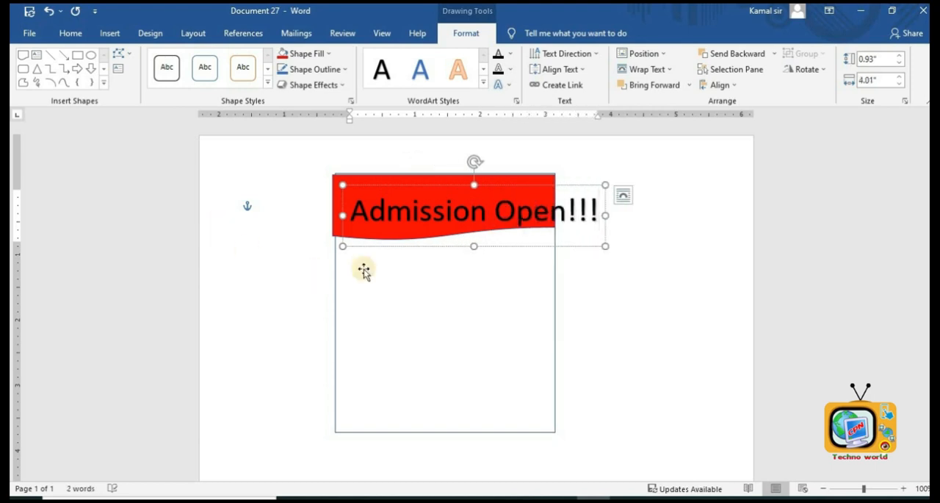
# - Try to set the WordArt's font to Arial Black
pyautogui.click(72, 34)
pyautogui.click(198, 62)
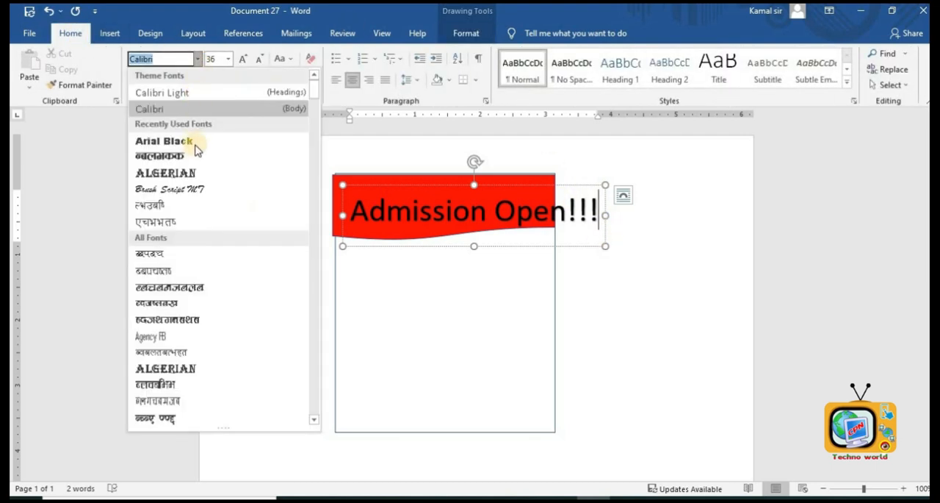
pyautogui.click(193, 139)
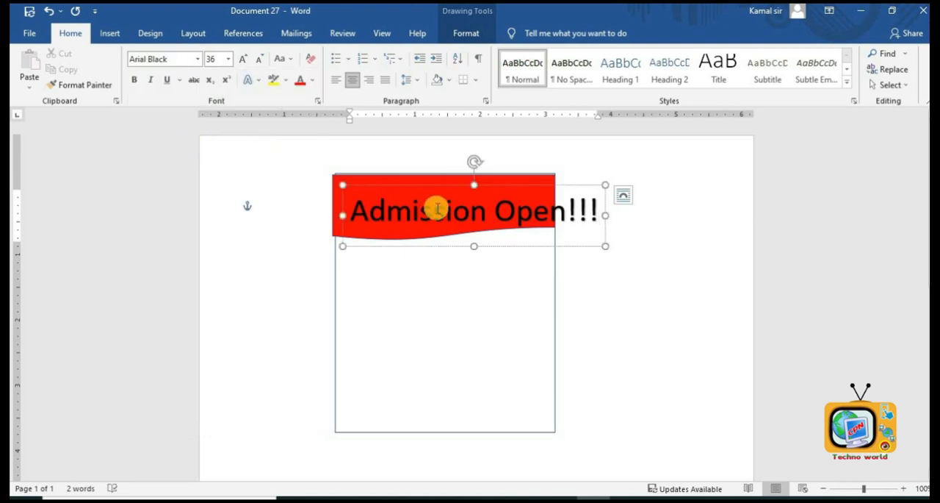
# - Set the 'Admission Open!!!' text's font to Arial Rounded MT Bold
pyautogui.tripleClick(438, 209)
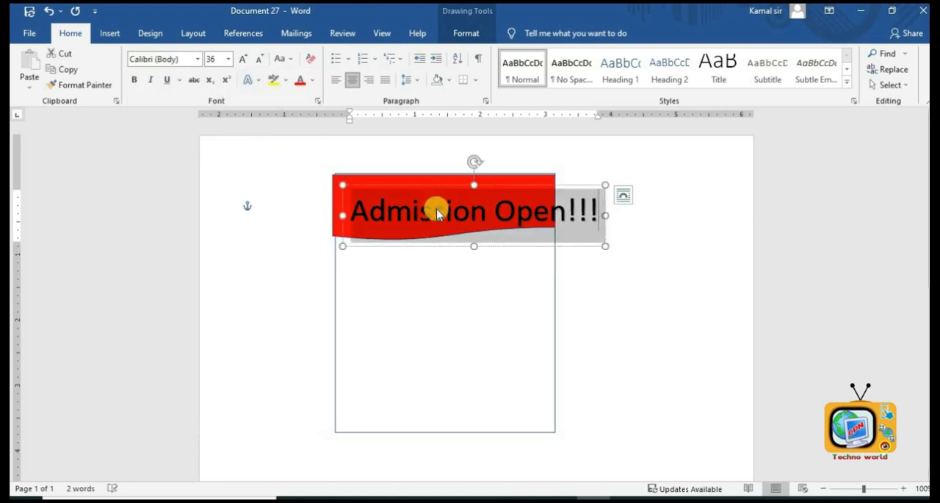
pyautogui.click(197, 59)
pyautogui.scroll(-5, 199, 235)
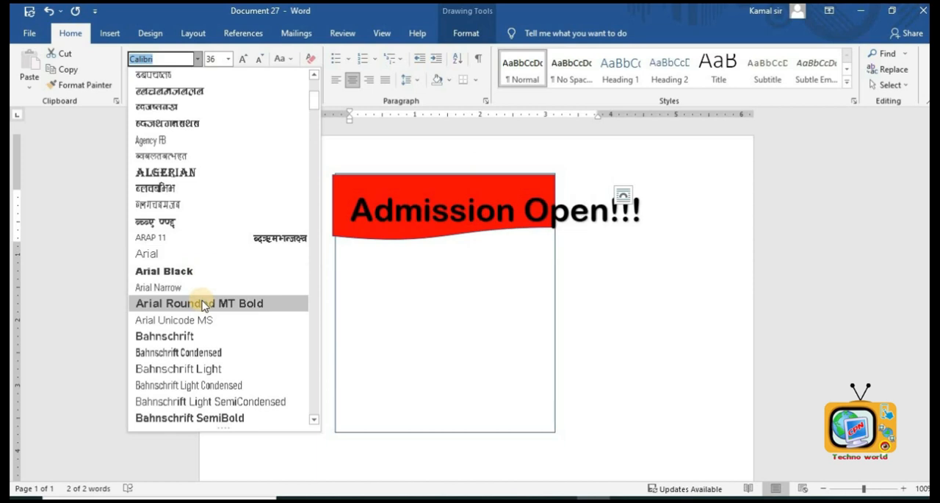
pyautogui.click(204, 305)
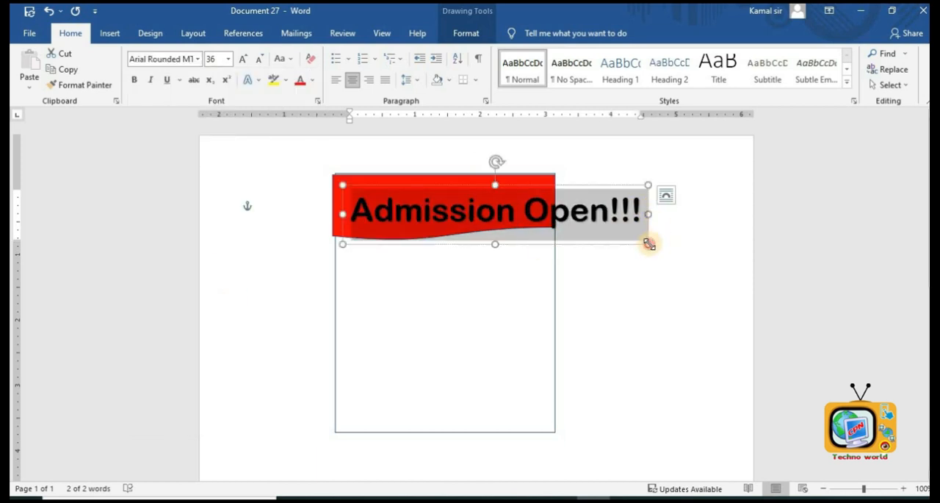
# - Resize the WordArt box, then color the '+2' text red and move its box into the poster
pyautogui.moveTo(649, 244); pyautogui.dragTo(677, 205)
pyautogui.click(300, 81)
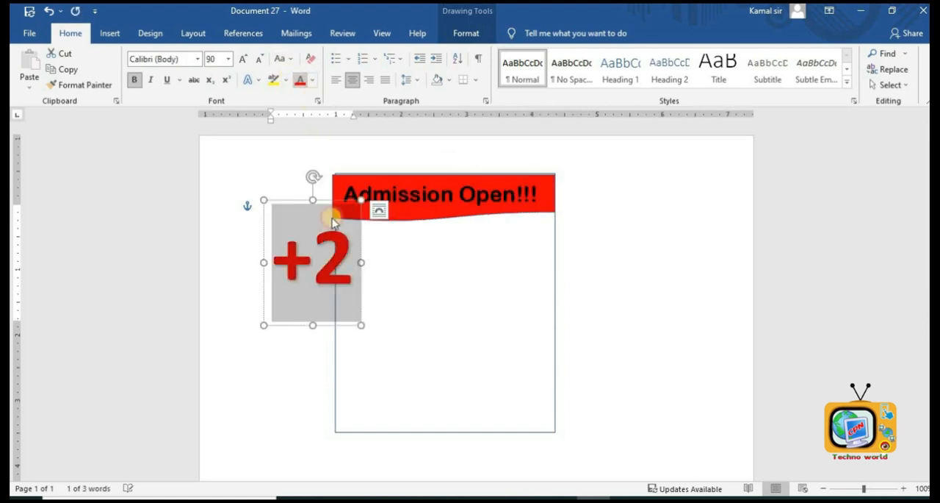
pyautogui.moveTo(333, 331); pyautogui.dragTo(415, 348)
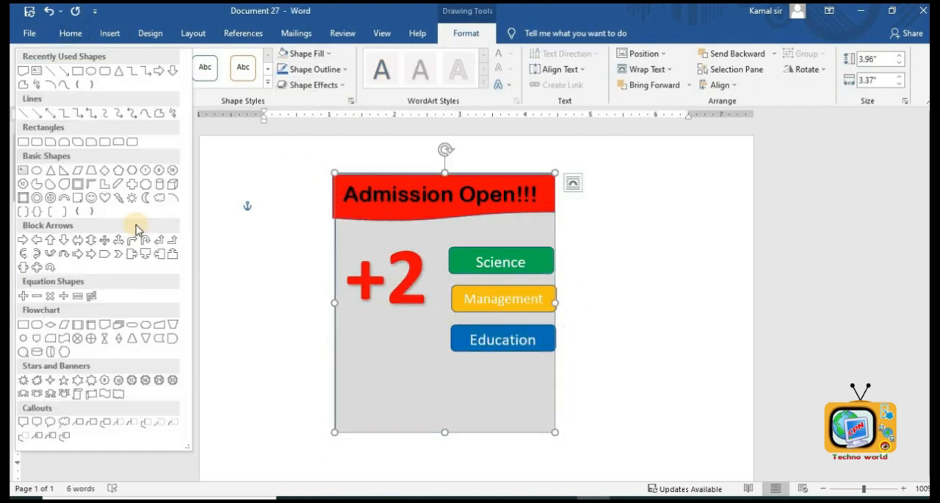
# - Reposition the green 'Sukuna Multiple Campus' banner along the poster's bottom edge
pyautogui.click(134, 227)
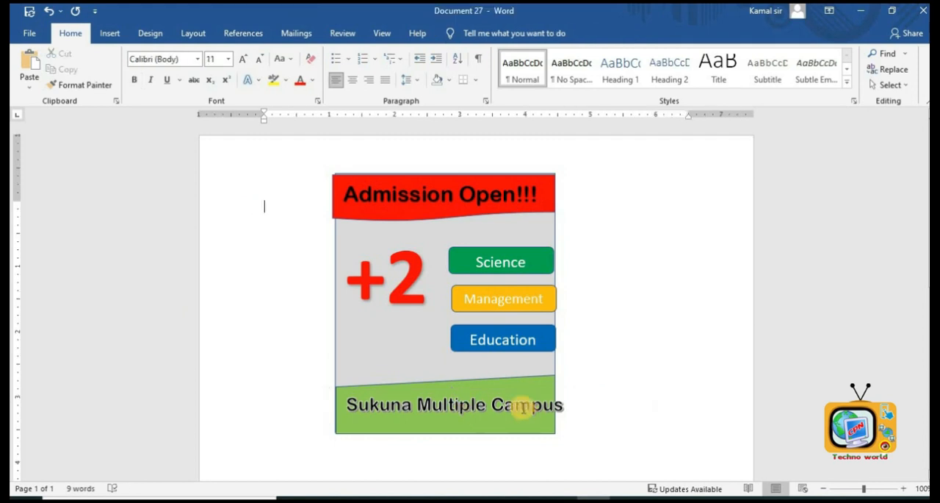
pyautogui.click(521, 453)
pyautogui.click(602, 390)
pyautogui.click(478, 390)
pyautogui.moveTo(445, 375); pyautogui.dragTo(446, 394)
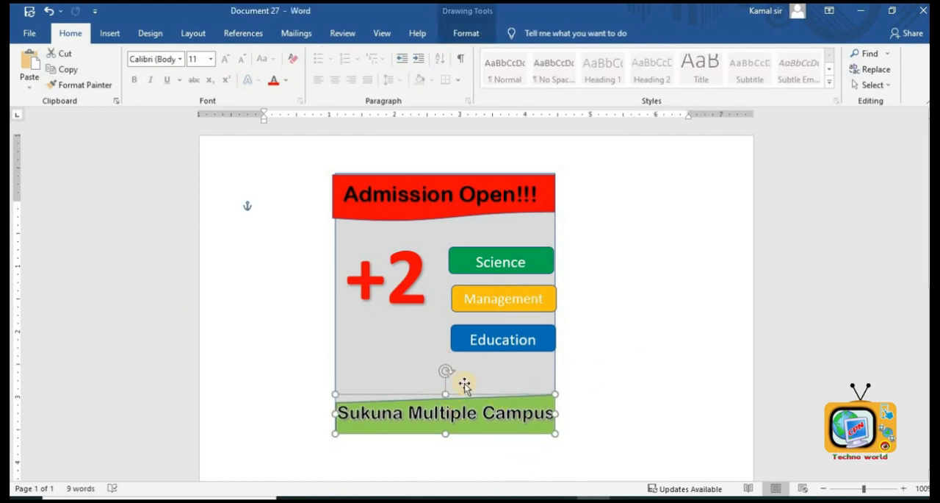
# - Draw a star burst shape about 1.22 by 1.62 inches below the '+2'
pyautogui.click(634, 307)
pyautogui.click(112, 34)
pyautogui.click(193, 53)
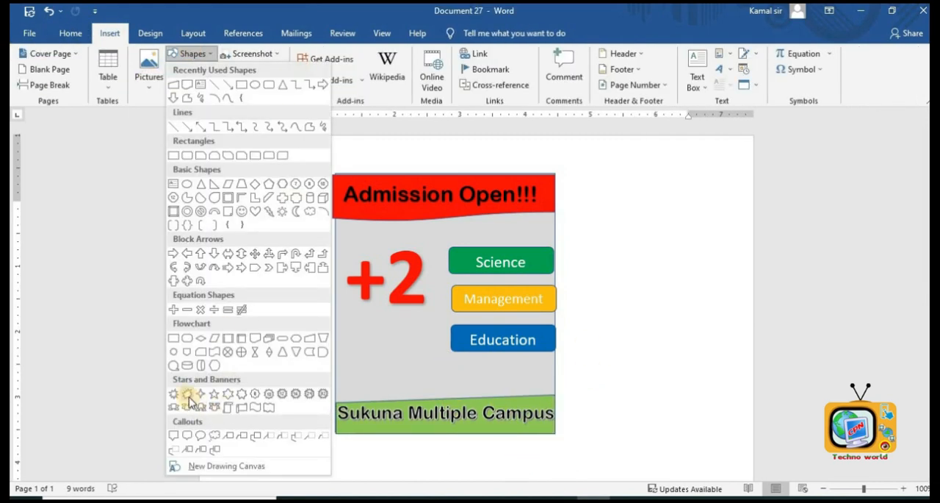
pyautogui.click(315, 391)
pyautogui.moveTo(349, 310); pyautogui.dragTo(382, 349)
pyautogui.moveTo(414, 375); pyautogui.dragTo(454, 390)
pyautogui.moveTo(401, 351); pyautogui.dragTo(394, 350)
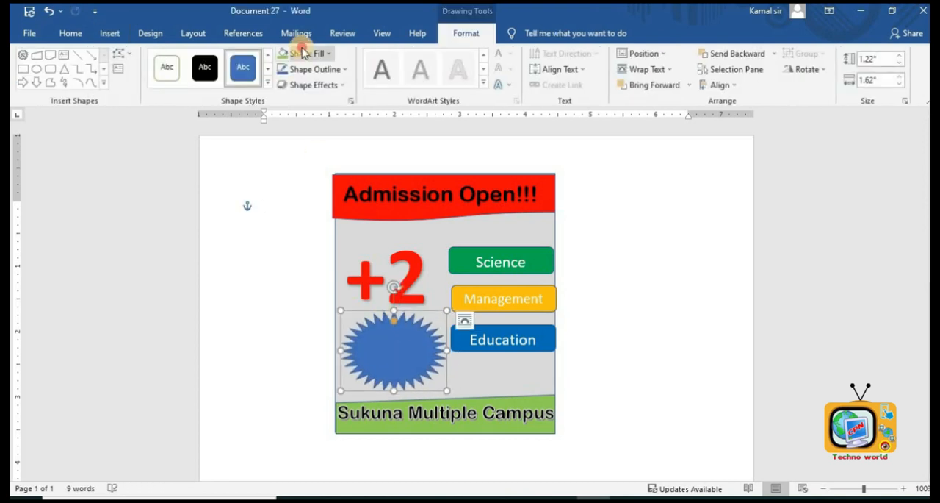
# - Fill the star orange and write '50% Discount' inside it
pyautogui.click(312, 53)
pyautogui.click(309, 160)
pyautogui.write('50% Oiscoun')
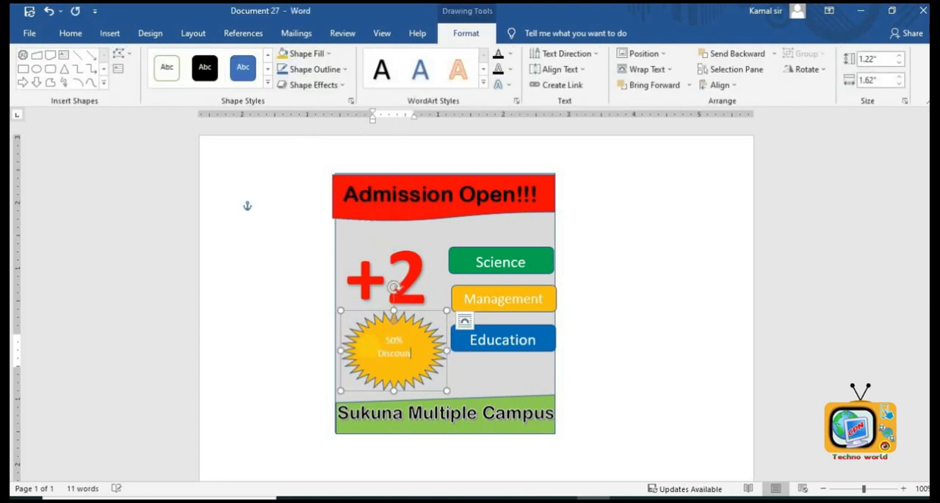
pyautogui.write('t')
# - Color the '50% Discount' text inside the star red
pyautogui.hotkey('ctrl', 'a')
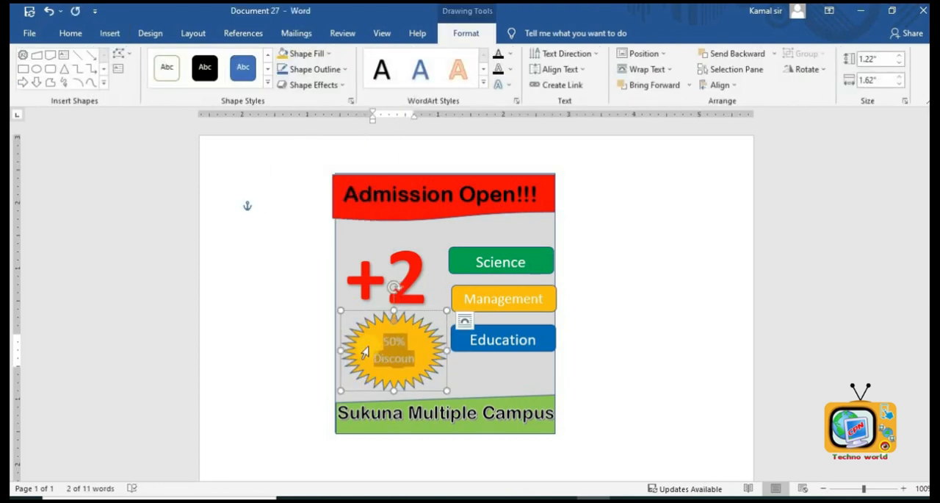
pyautogui.click(71, 33)
pyautogui.click(300, 79)
pyautogui.click(626, 290)
pyautogui.keyDown('ctrl'); pyautogui.scroll(11, 626, 290); pyautogui.keyUp('ctrl')
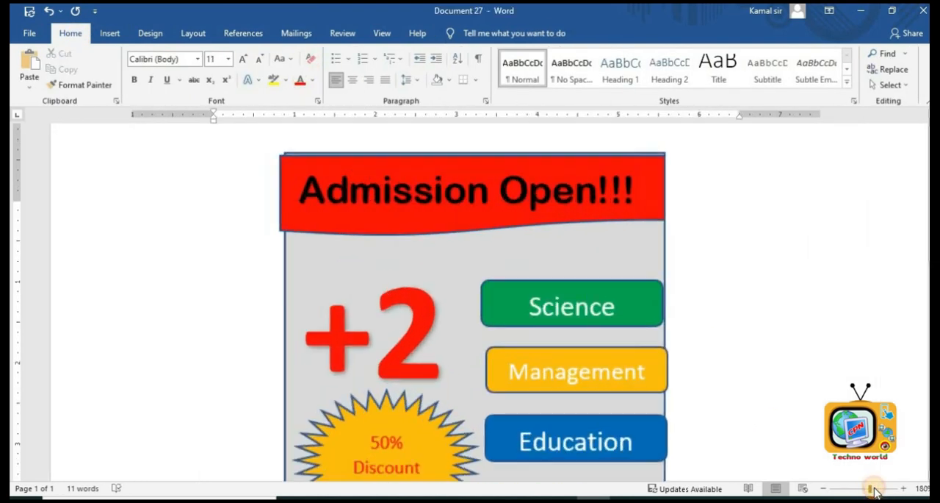
pyautogui.keyDown('ctrl'); pyautogui.scroll(-11, 653, 336); pyautogui.keyUp('ctrl')
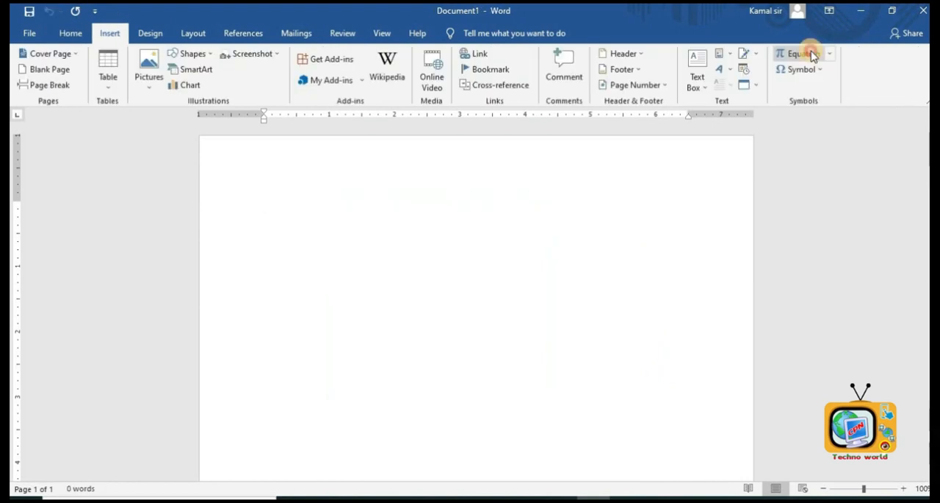
# - Insert the quadratic formula equation in a new document and change its denominator to 24a
pyautogui.click(802, 51)
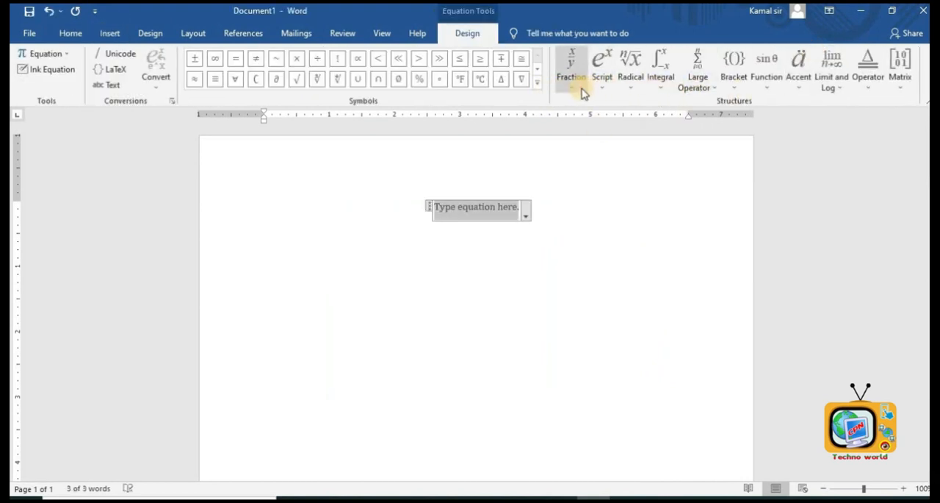
pyautogui.click(582, 91)
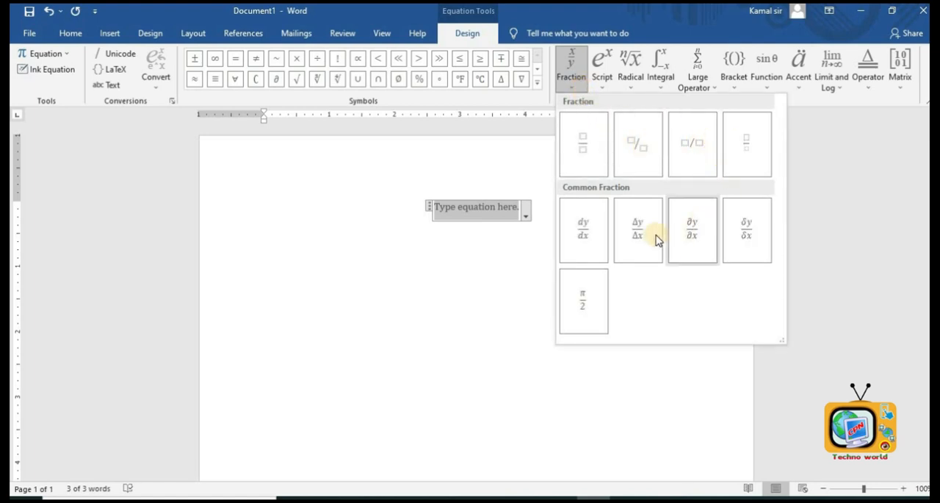
pyautogui.click(628, 86)
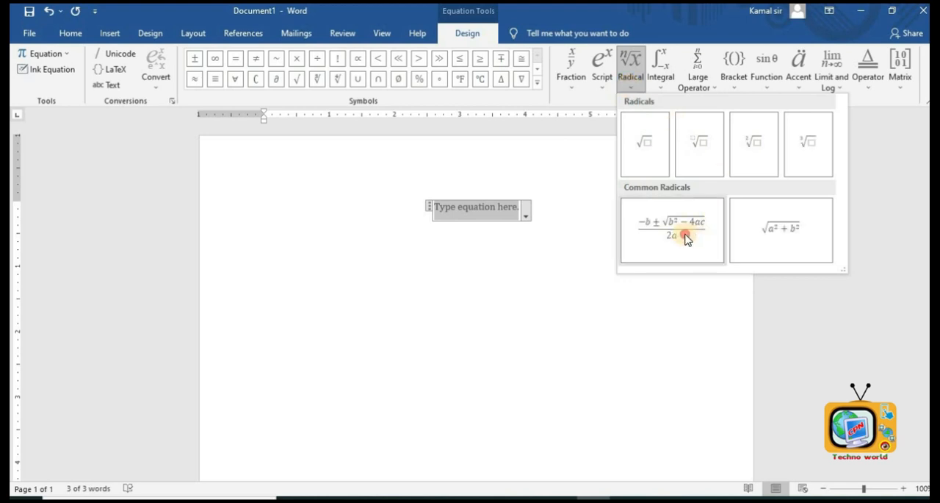
pyautogui.click(675, 233)
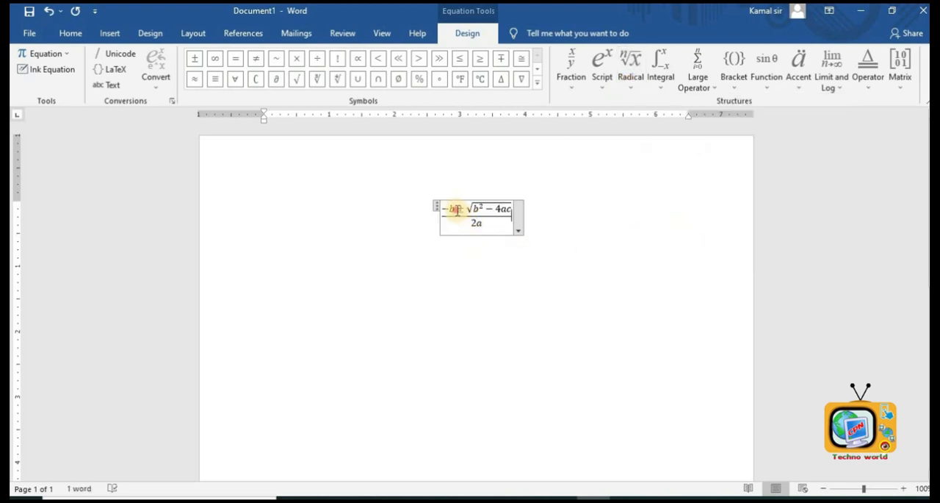
pyautogui.click(475, 223)
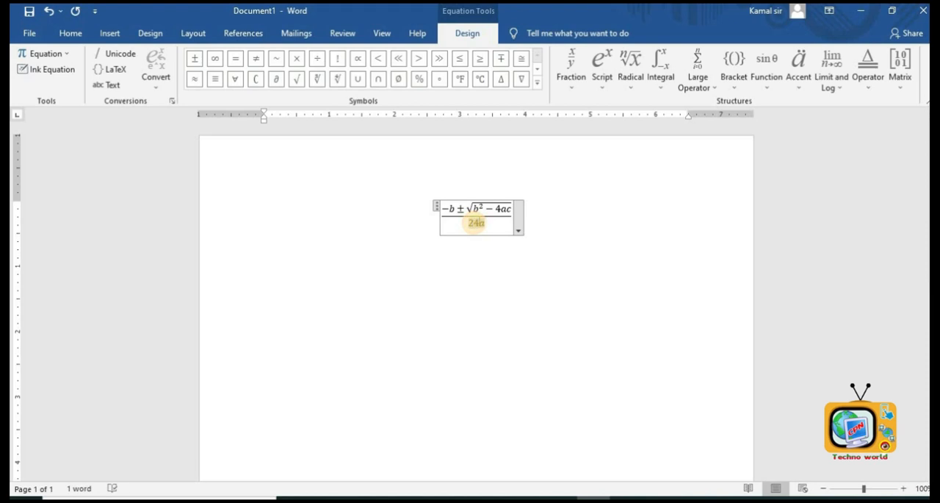
pyautogui.click(568, 294)
# - Select and delete the equation
pyautogui.moveTo(436, 216); pyautogui.dragTo(508, 245)
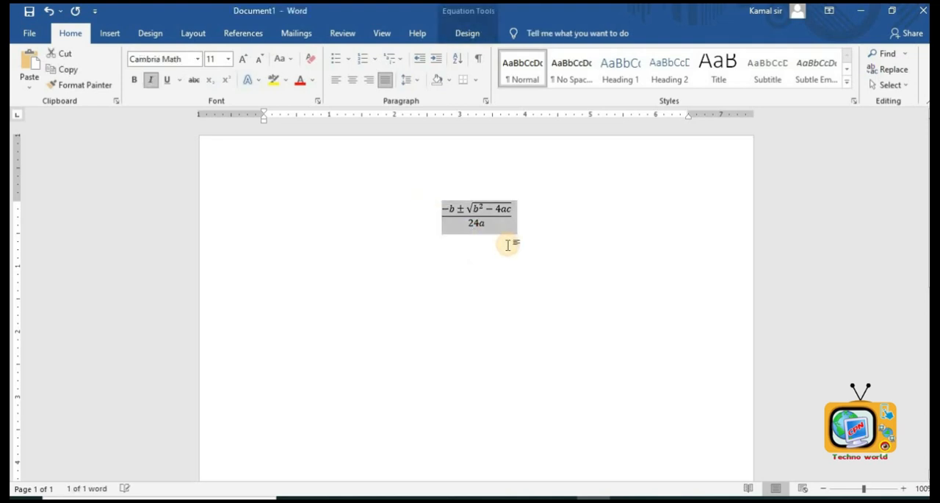
pyautogui.press('Delete')
# - Insert the Wingdings telephone symbol from the Symbol dialog
pyautogui.click(110, 33)
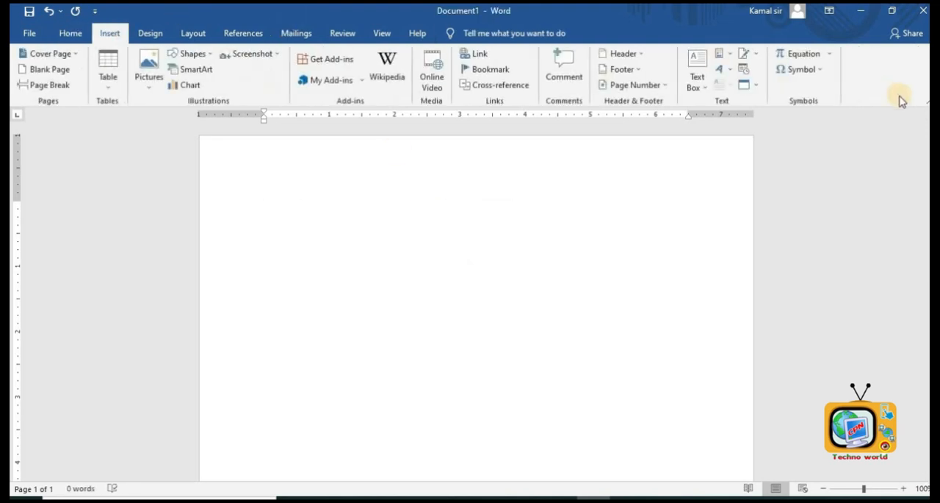
pyautogui.click(813, 73)
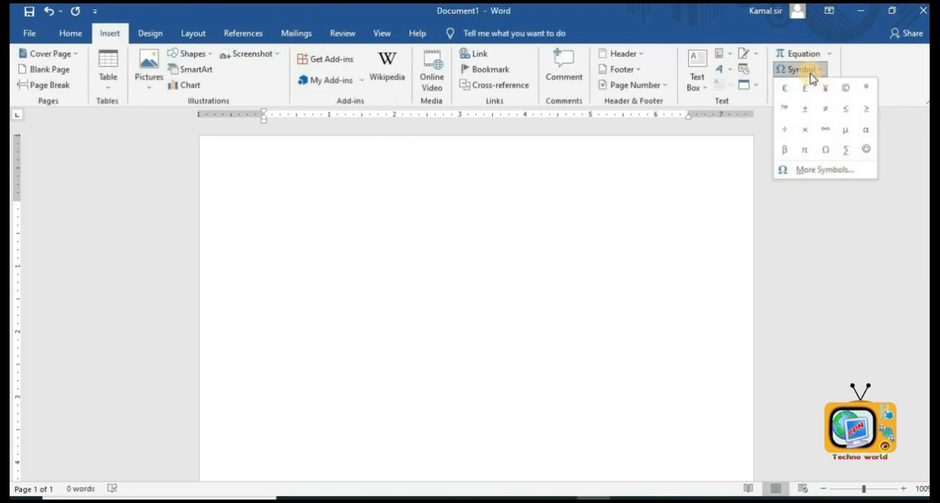
pyautogui.click(813, 171)
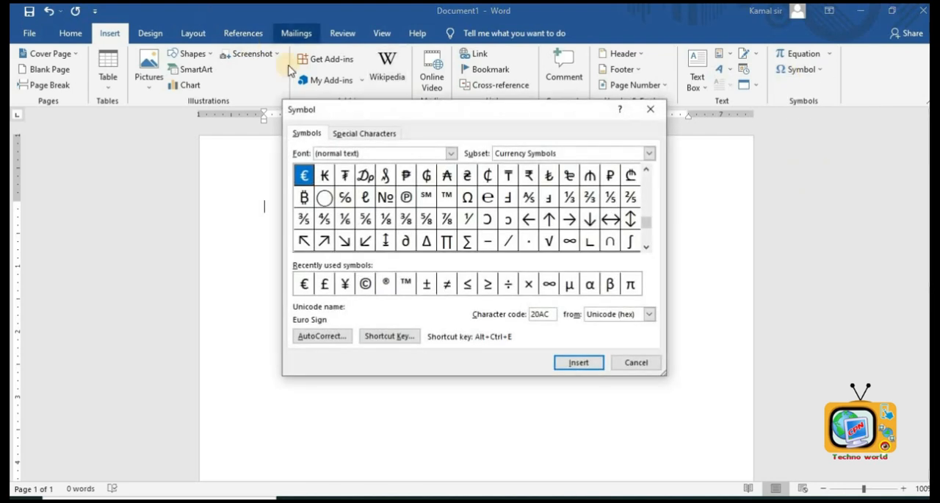
pyautogui.click(450, 154)
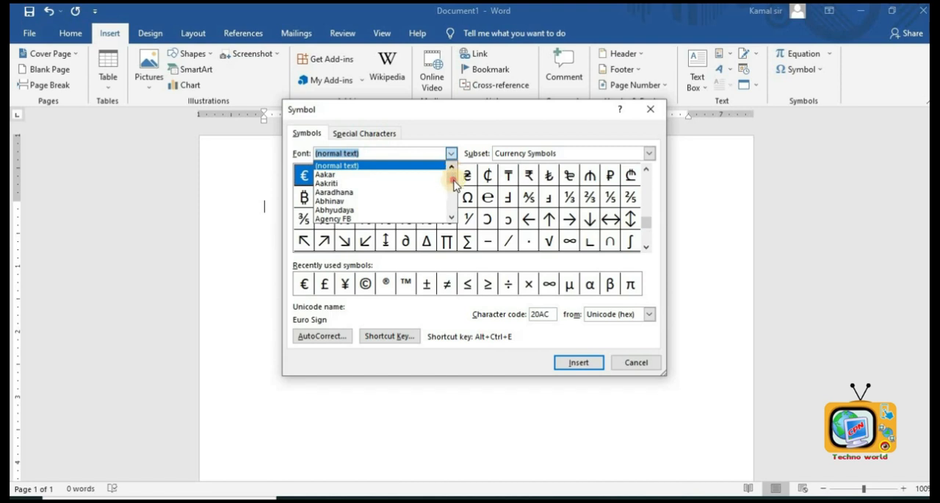
pyautogui.moveTo(455, 184); pyautogui.dragTo(452, 205)
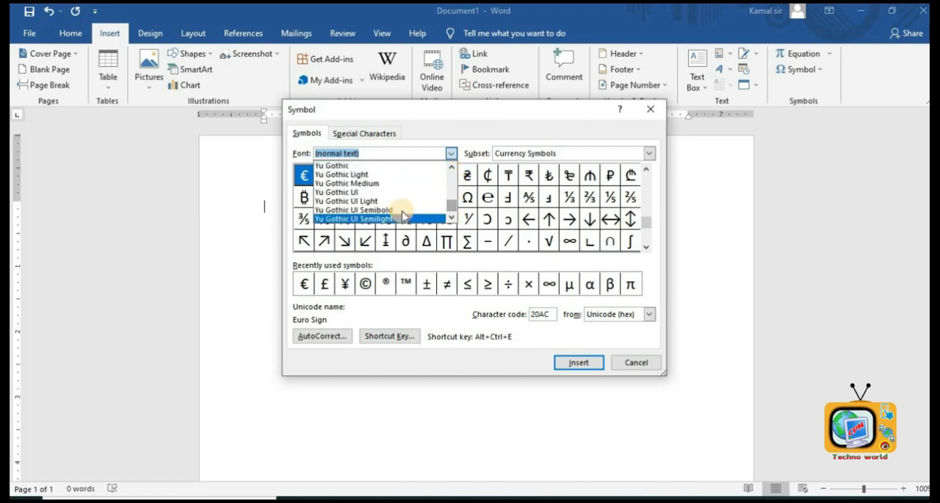
pyautogui.scroll(2, 398, 209)
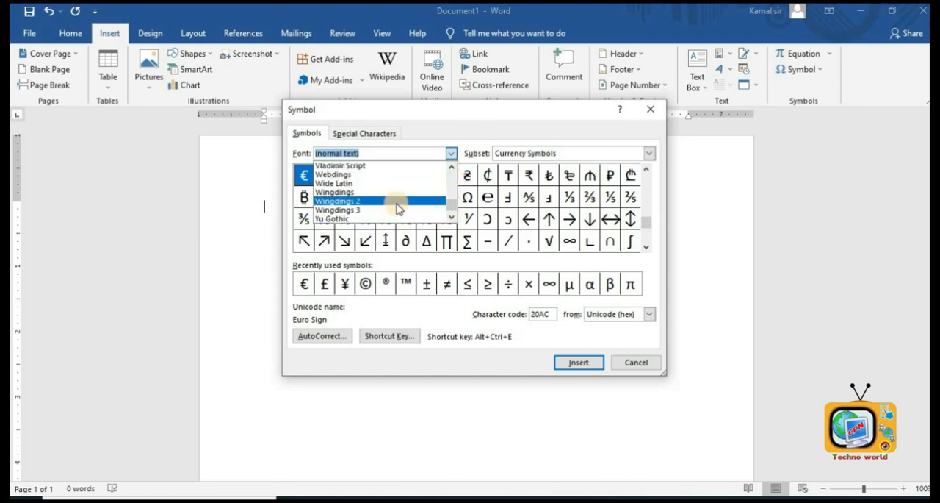
pyautogui.click(359, 194)
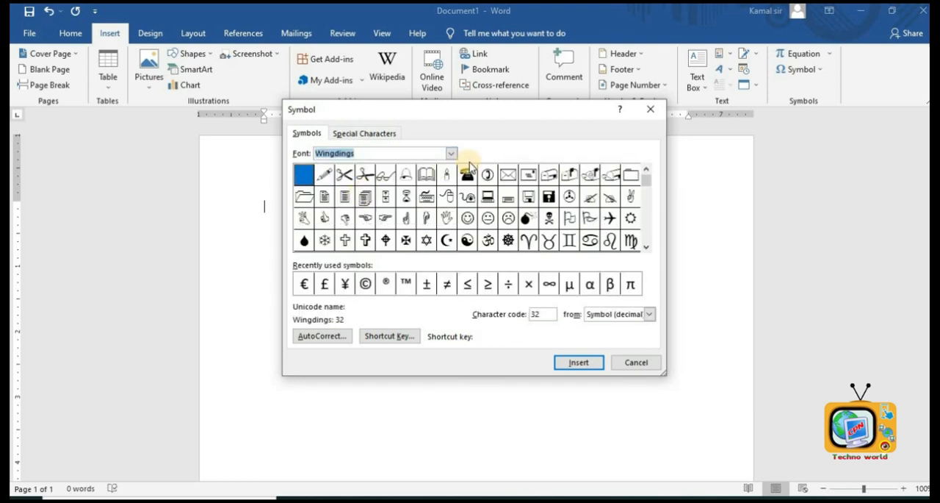
pyautogui.click(468, 176)
pyautogui.click(579, 363)
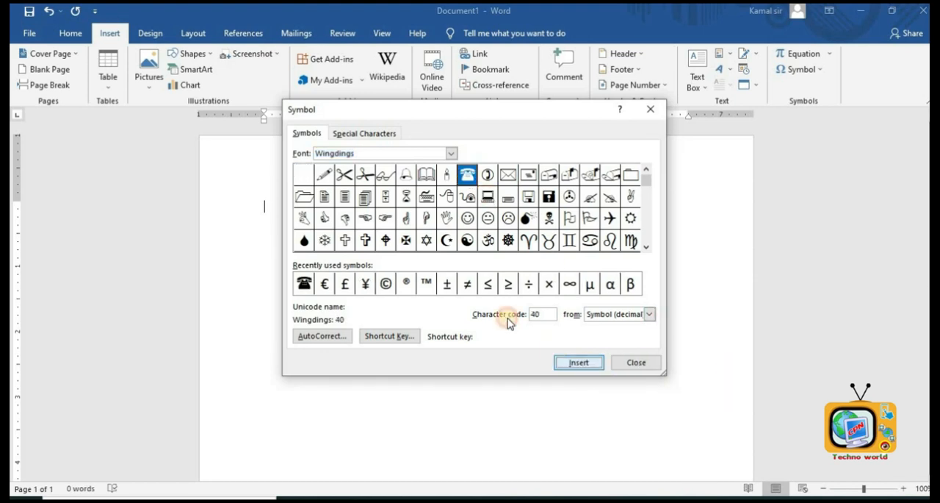
# - Insert the Wingdings open book, skull and crossbones, and bomb symbols, then close the dialog
pyautogui.click(426, 175)
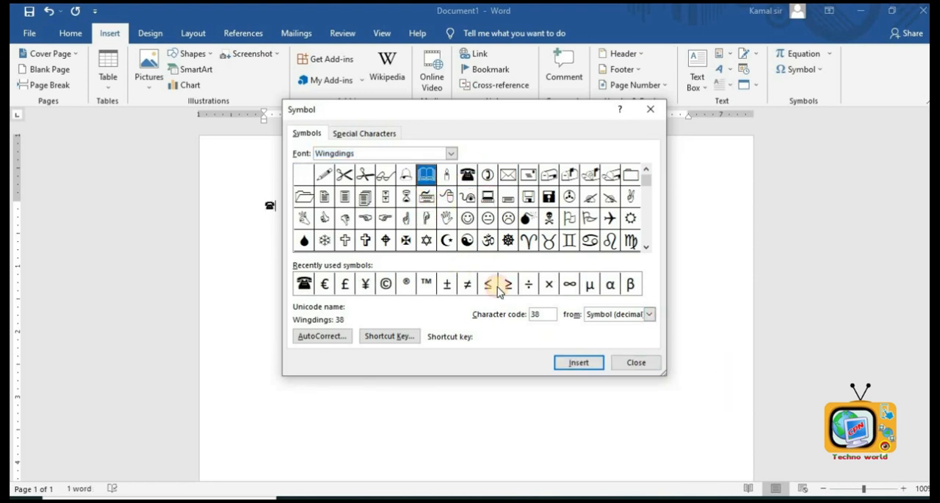
pyautogui.click(570, 363)
pyautogui.click(549, 217)
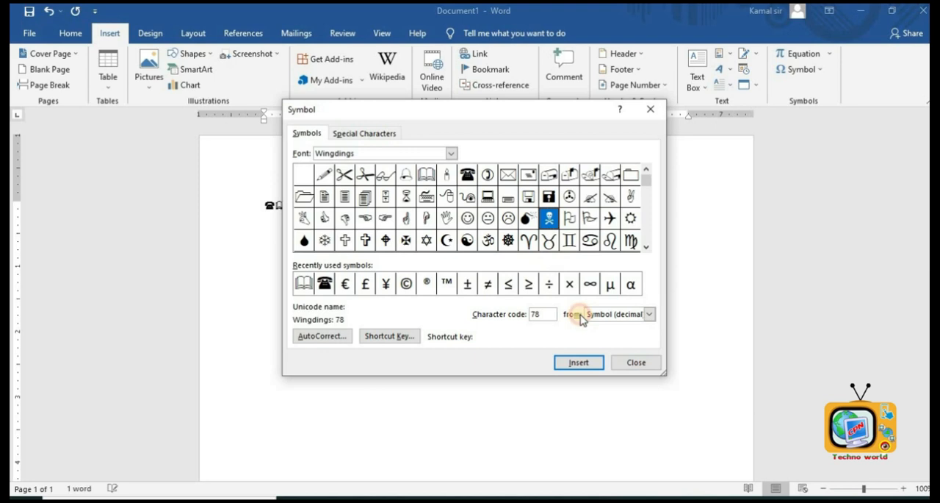
pyautogui.click(580, 362)
pyautogui.click(526, 219)
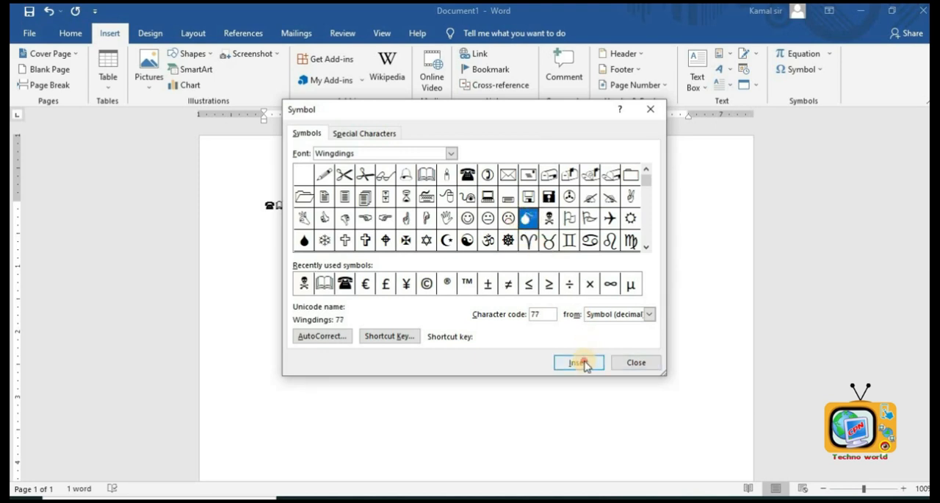
pyautogui.click(580, 362)
pyautogui.click(625, 361)
# - Enlarge the selected symbols to 80 pt and color them red
pyautogui.moveTo(279, 202); pyautogui.dragTo(258, 197)
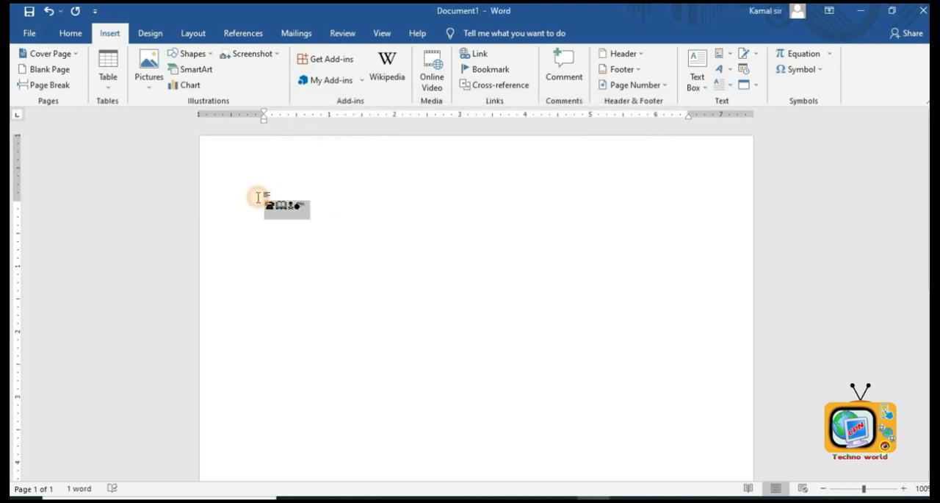
pyautogui.click(71, 33)
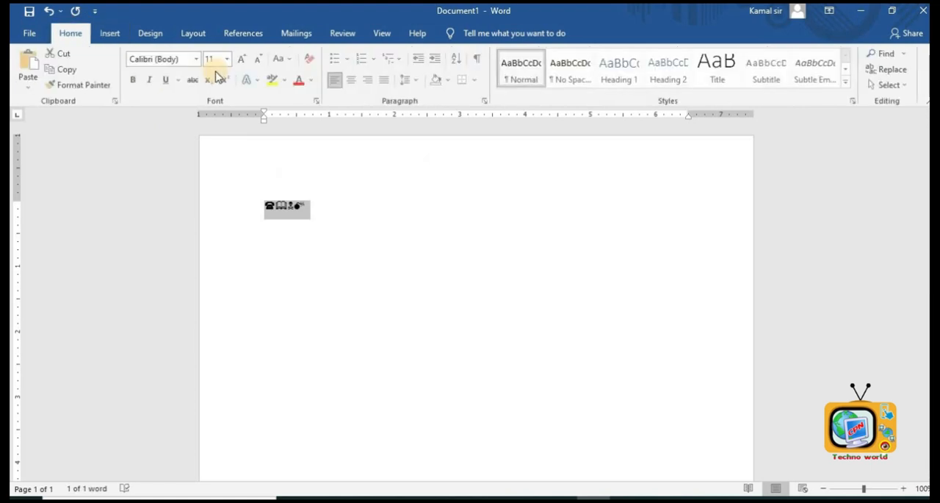
pyautogui.click(243, 67)
pyautogui.doubleClick(243, 66)
pyautogui.click(243, 67)
pyautogui.doubleClick(243, 66)
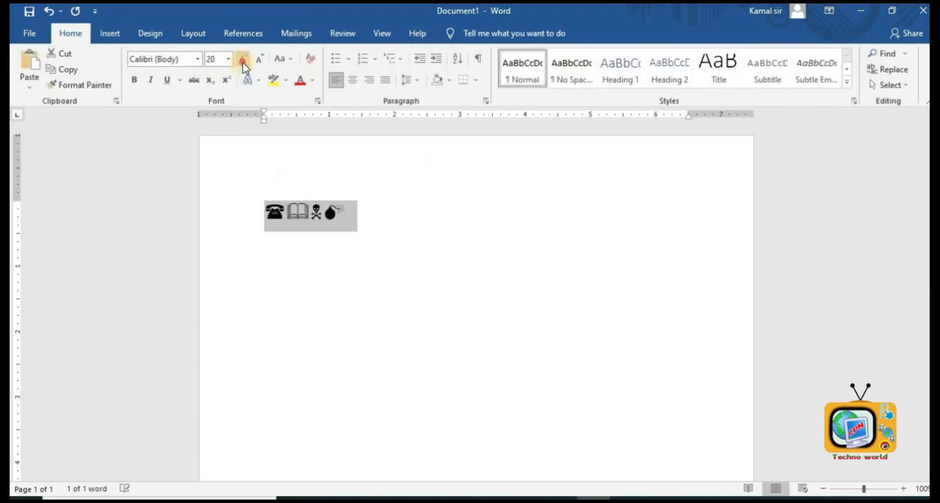
pyautogui.doubleClick(243, 67)
pyautogui.doubleClick(244, 67)
pyautogui.doubleClick(243, 67)
pyautogui.click(244, 67)
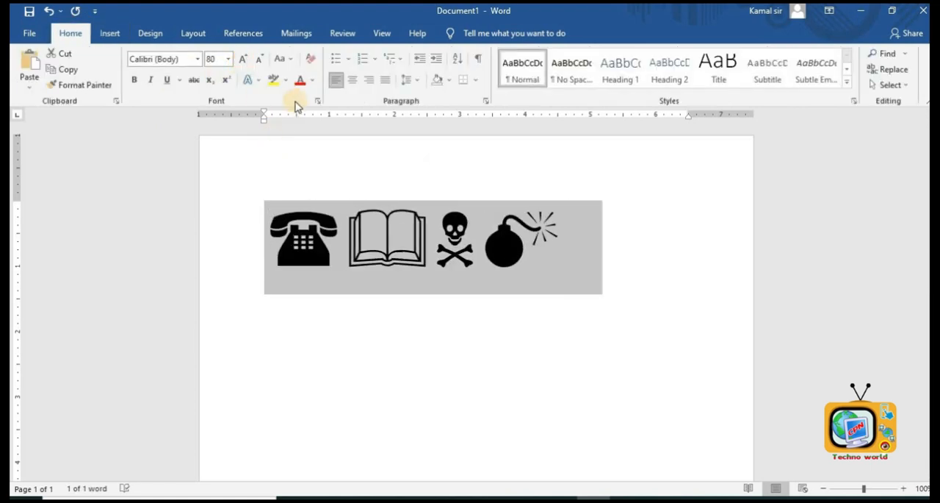
pyautogui.click(300, 79)
# - Put each of the four symbols on its own line
pyautogui.click(480, 242)
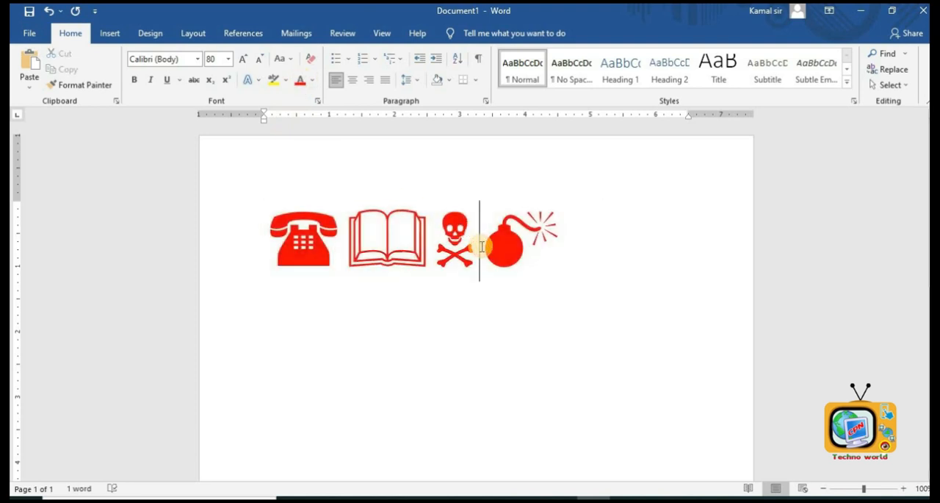
pyautogui.press('Return')
pyautogui.click(434, 242)
pyautogui.press('Return')
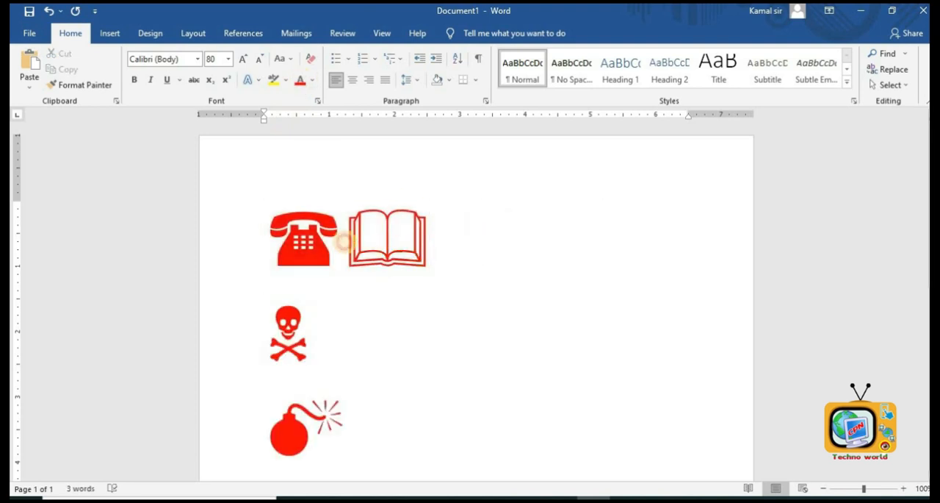
pyautogui.click(345, 241)
pyautogui.press('Return')
# - Select all the symbols and delete them
pyautogui.scroll(-2, 394, 277)
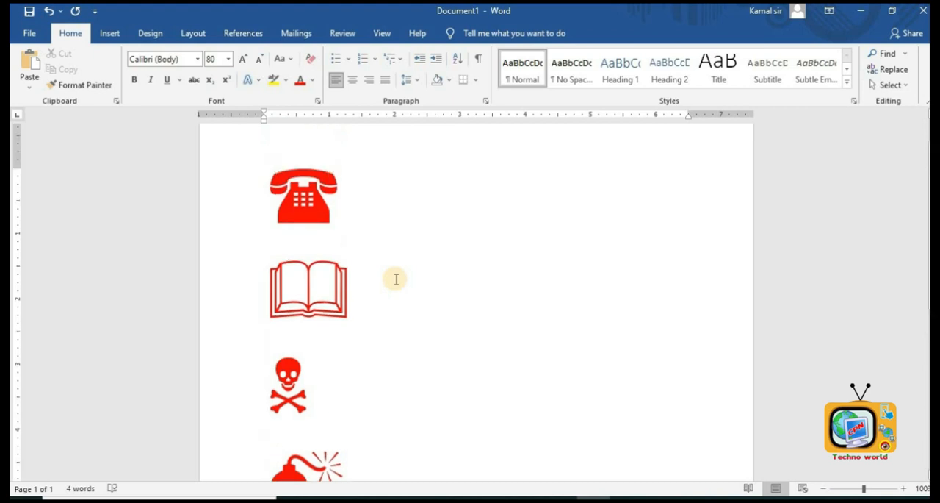
pyautogui.scroll(1, 396, 279)
pyautogui.scroll(-2, 396, 279)
pyautogui.hotkey('ctrl', 'a')
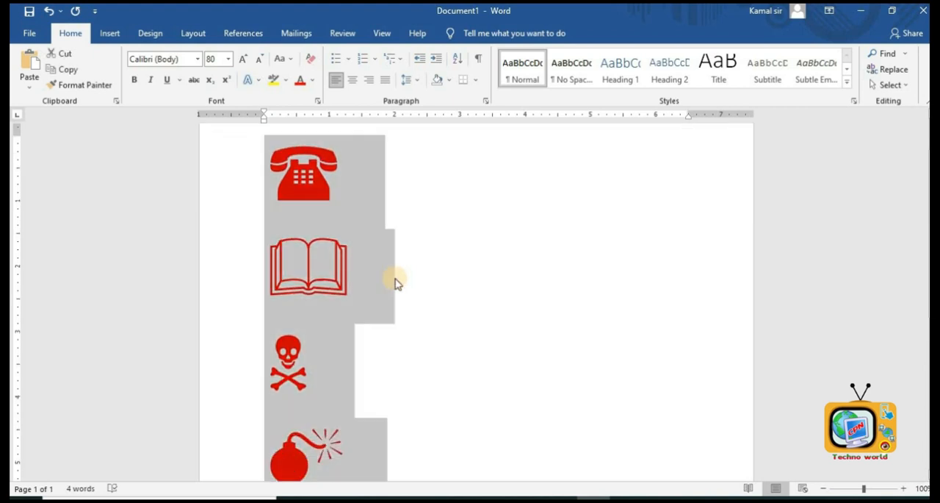
pyautogui.press('Delete')
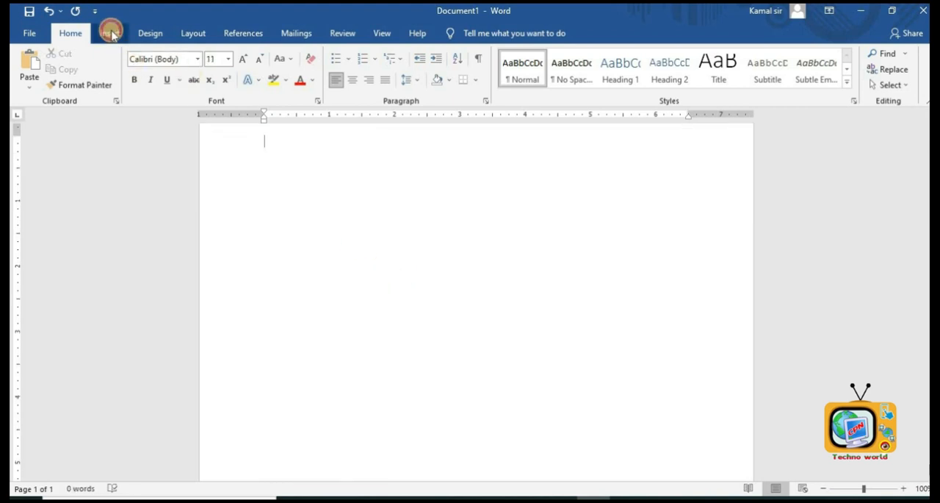
# - Create a new document from the Modern chronological resume template and place the cursor in its Experience heading
pyautogui.click(110, 33)
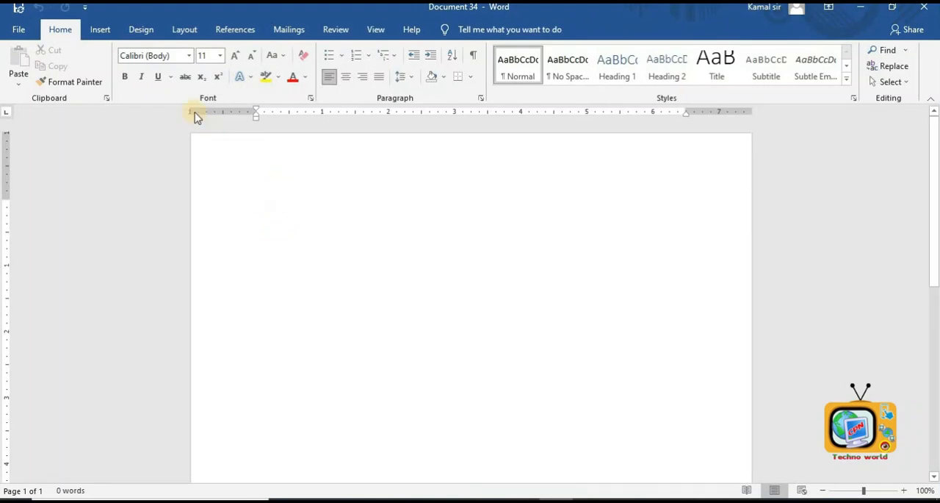
pyautogui.click(142, 29)
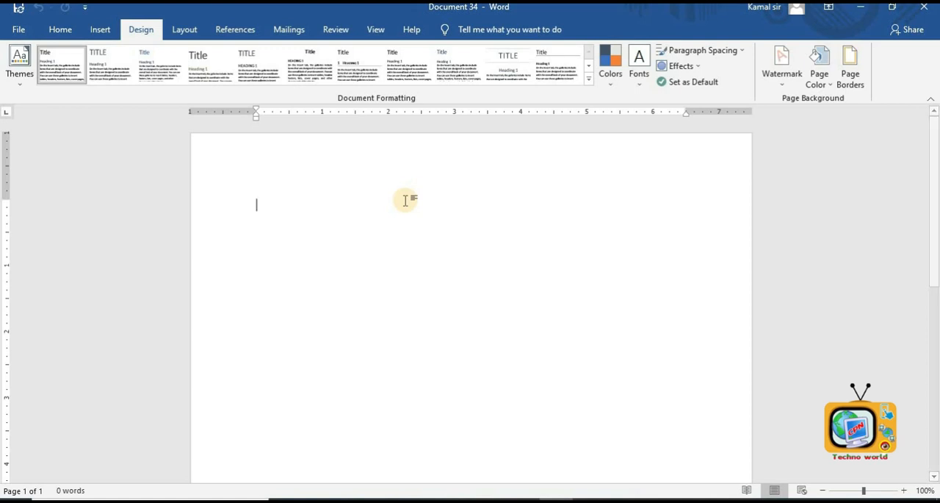
pyautogui.click(27, 31)
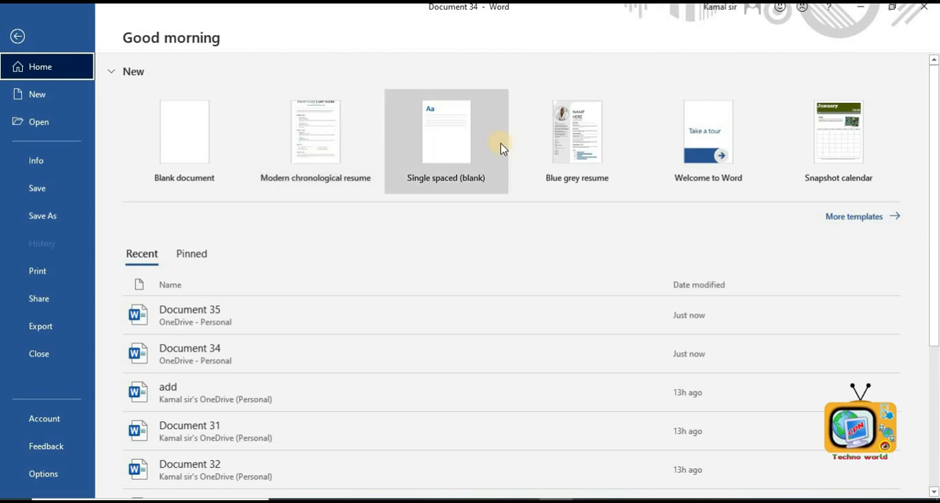
pyautogui.click(308, 145)
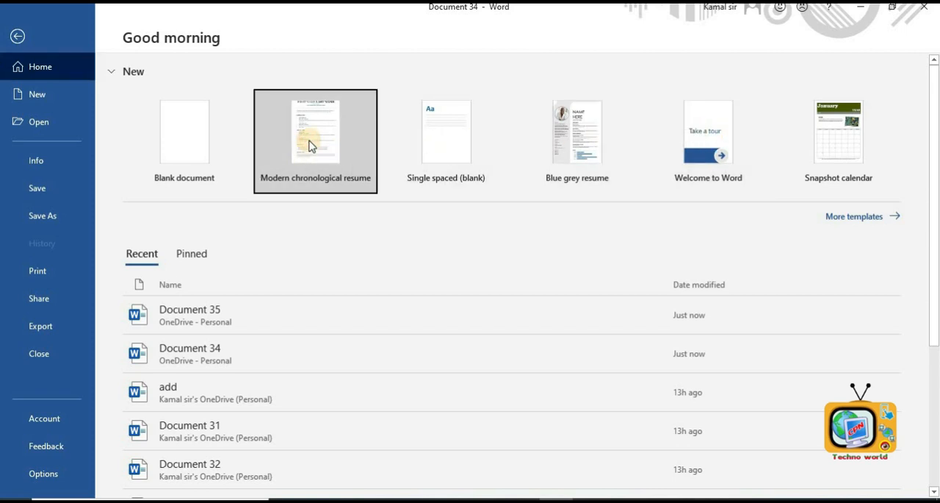
pyautogui.click(309, 139)
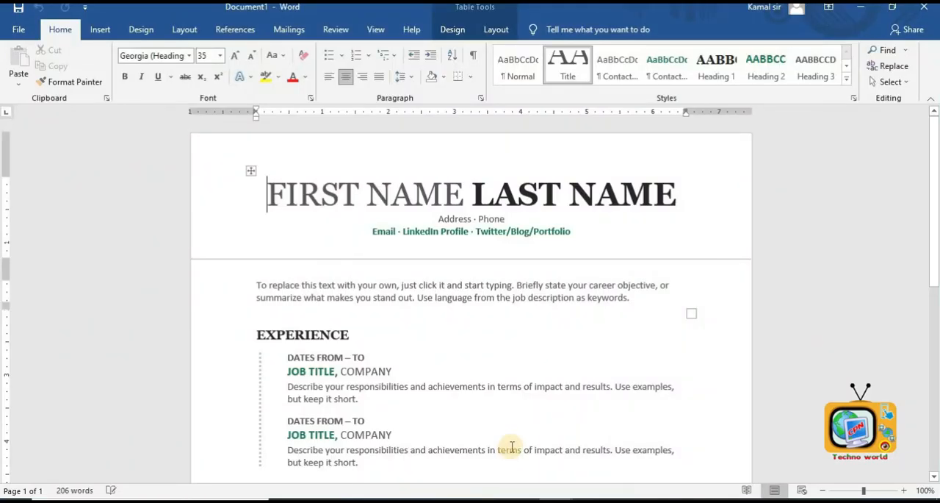
pyautogui.click(302, 334)
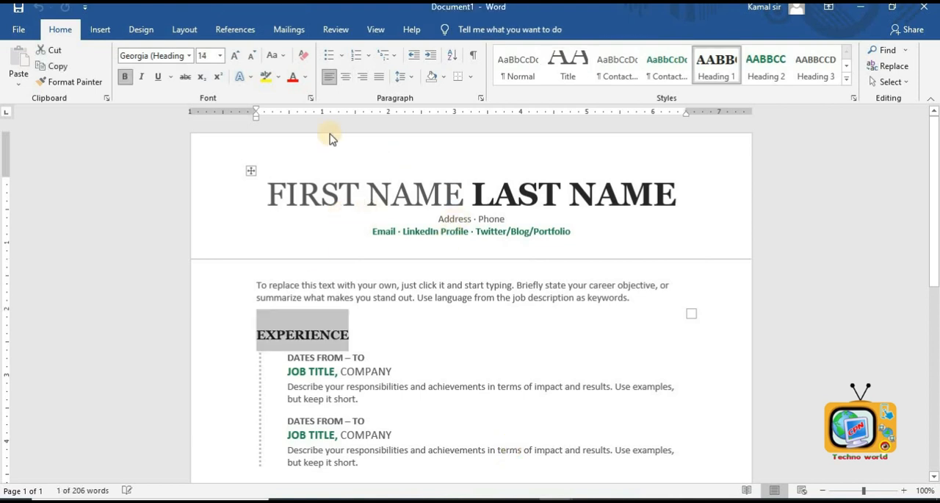
# - Try the Slice and Parcel themes on the resume, settling on the Savon theme
pyautogui.click(133, 32)
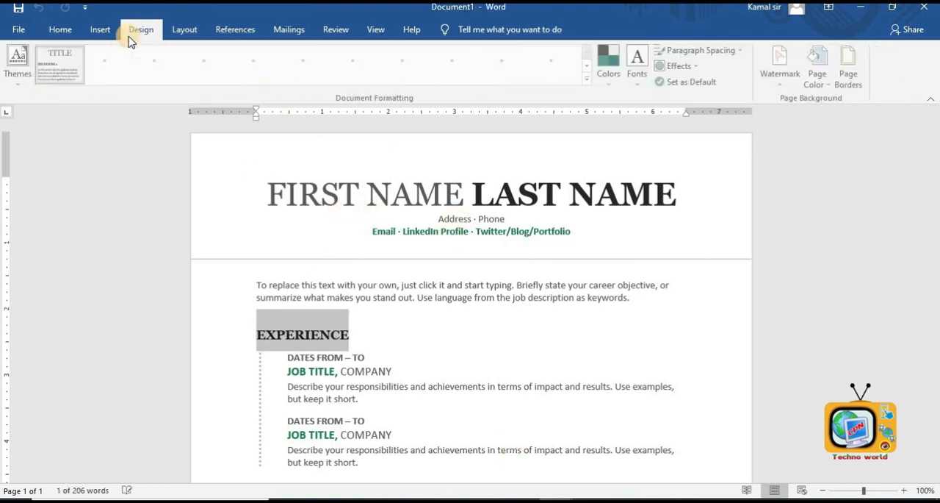
pyautogui.click(21, 84)
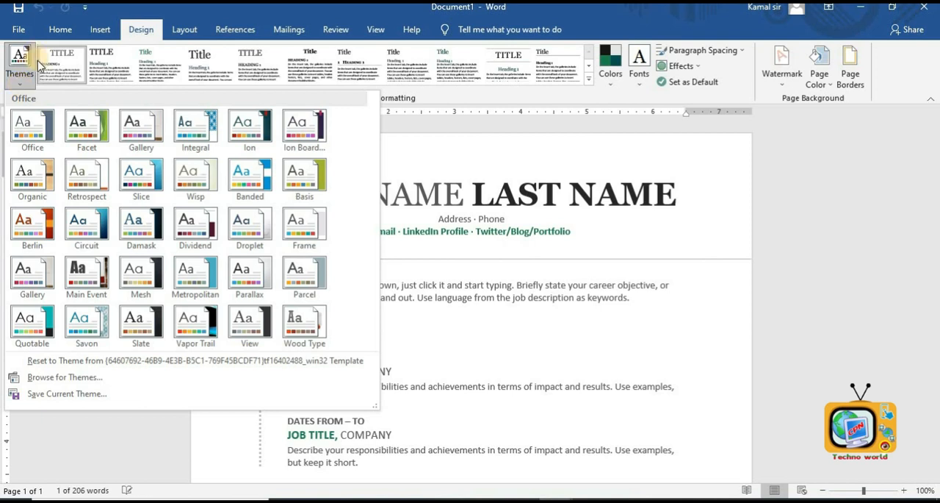
pyautogui.click(131, 177)
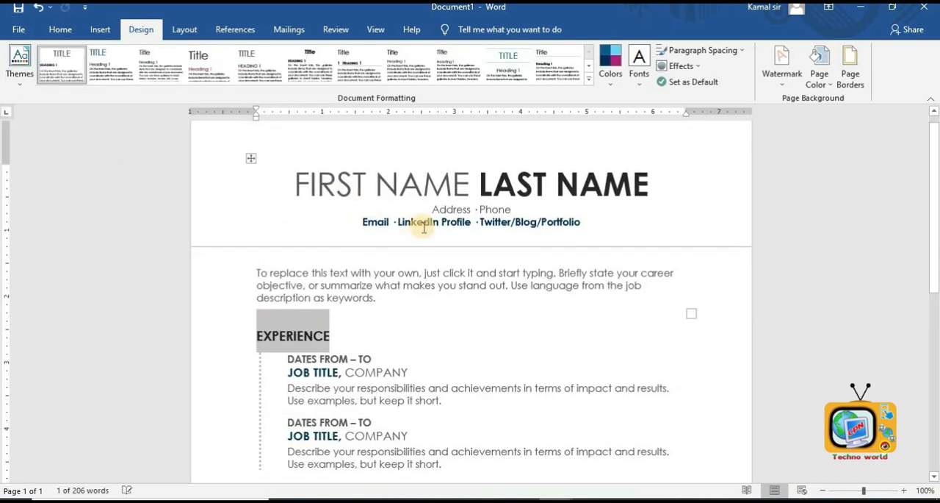
pyautogui.click(19, 64)
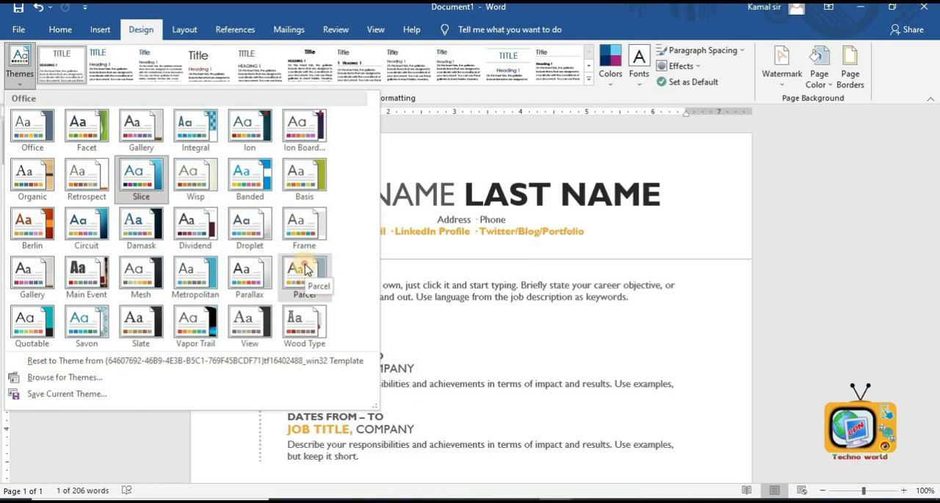
pyautogui.click(306, 269)
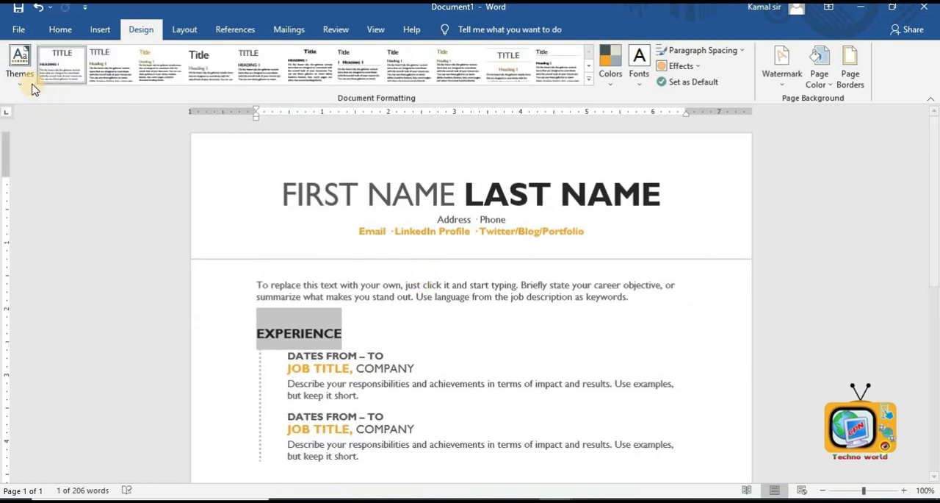
pyautogui.click(33, 88)
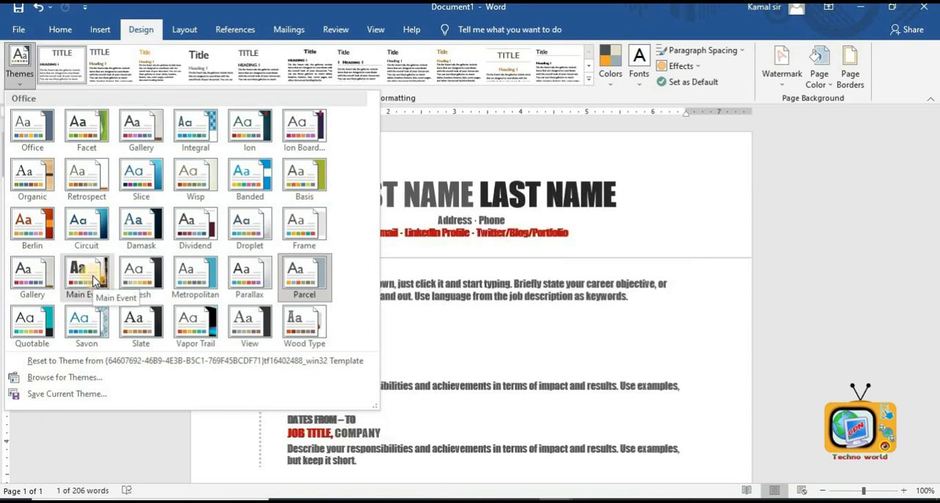
pyautogui.click(91, 323)
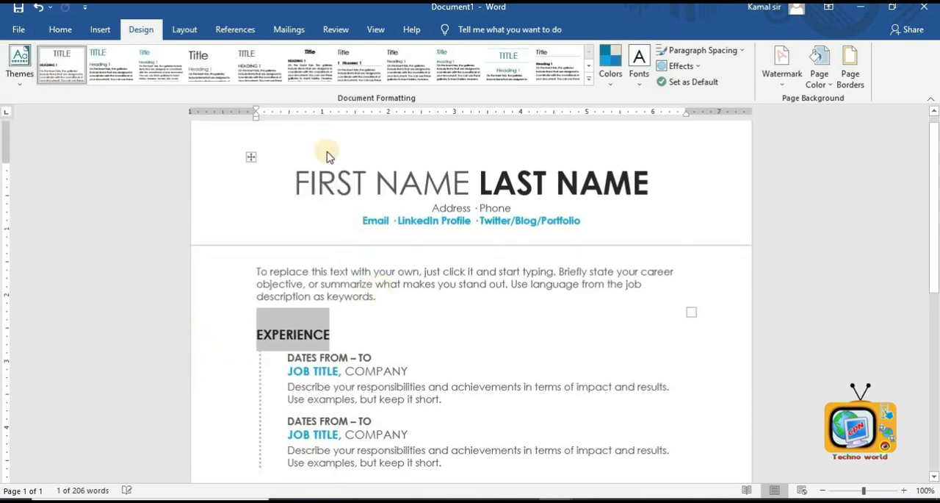
# - Change the document's style set, trying two built-in style sets from the formatting gallery
pyautogui.click(589, 78)
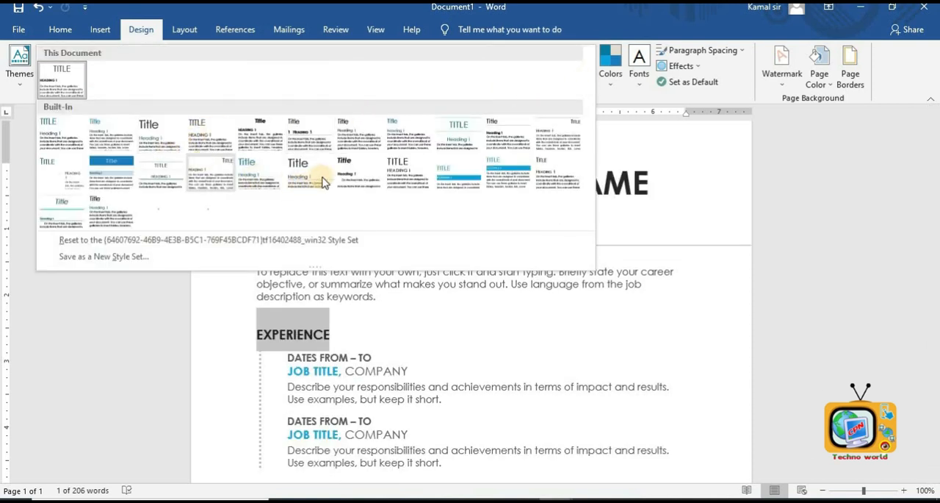
pyautogui.click(439, 169)
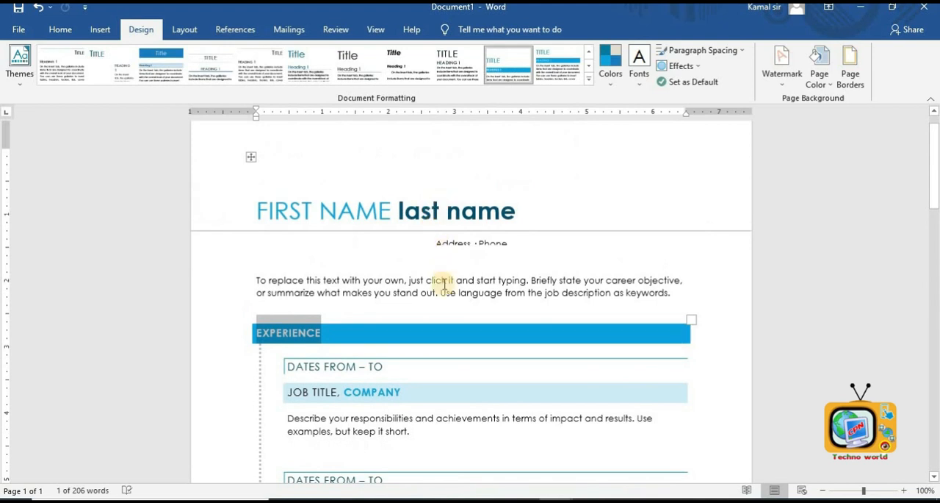
pyautogui.click(452, 307)
pyautogui.scroll(-4, 450, 308)
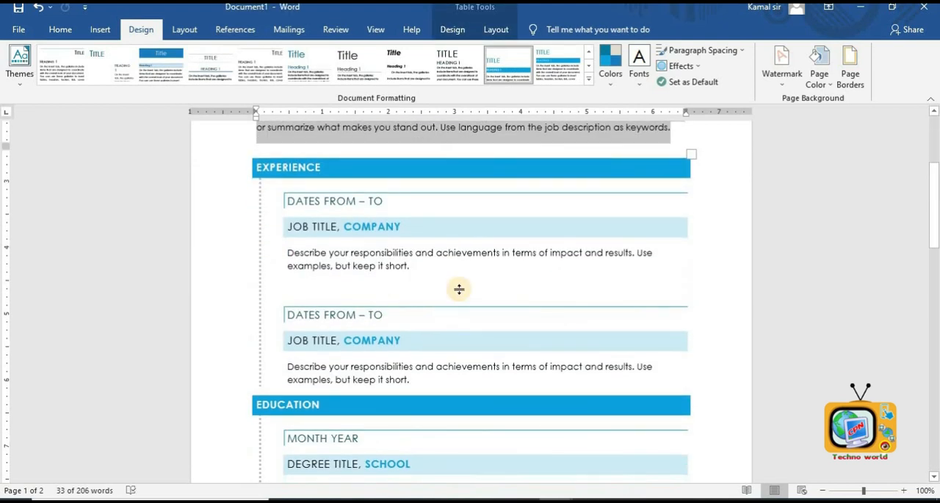
pyautogui.scroll(5, 457, 288)
pyautogui.click(589, 82)
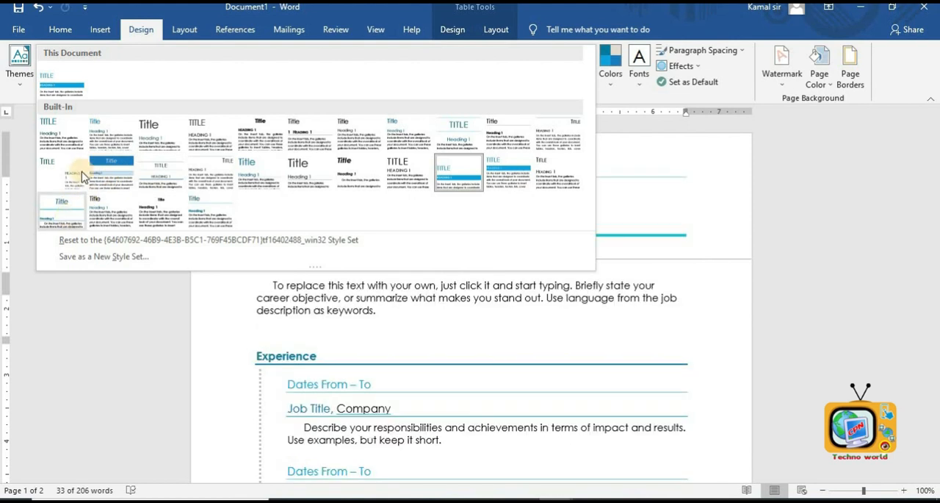
pyautogui.click(109, 178)
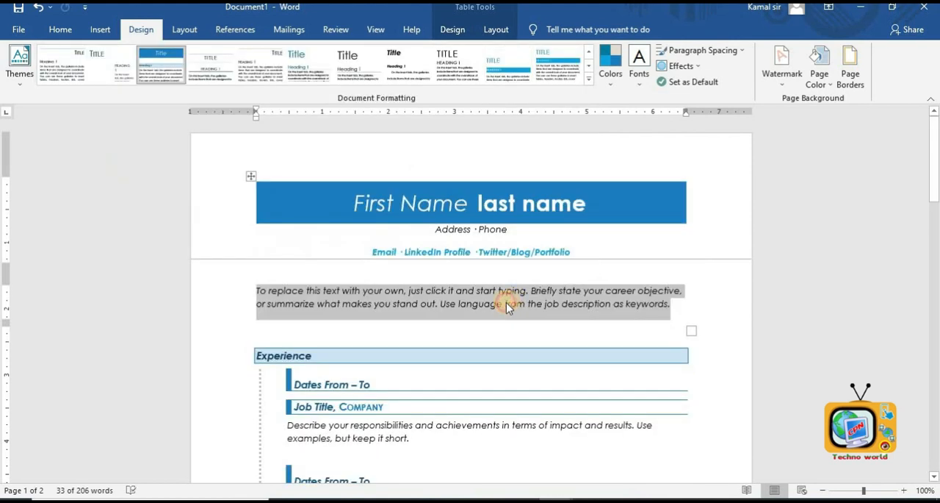
# - Set the theme colors to Red Violet
pyautogui.click(612, 81)
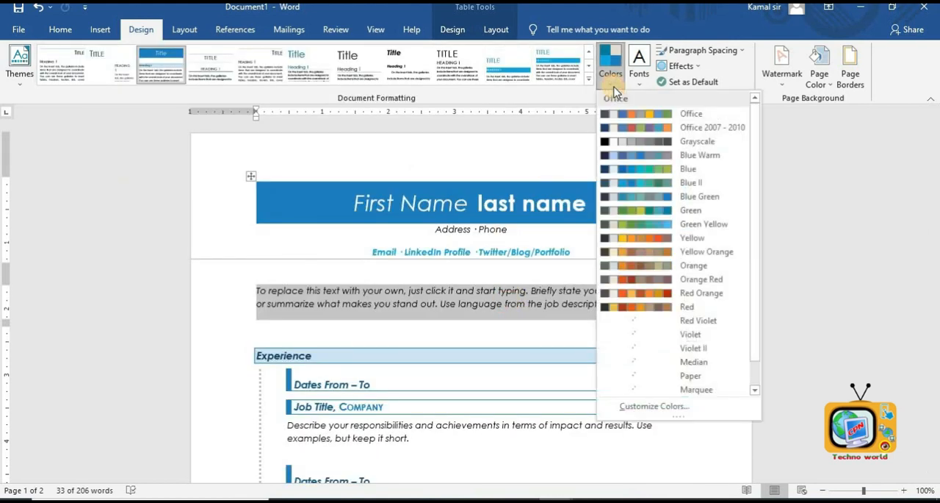
pyautogui.click(657, 237)
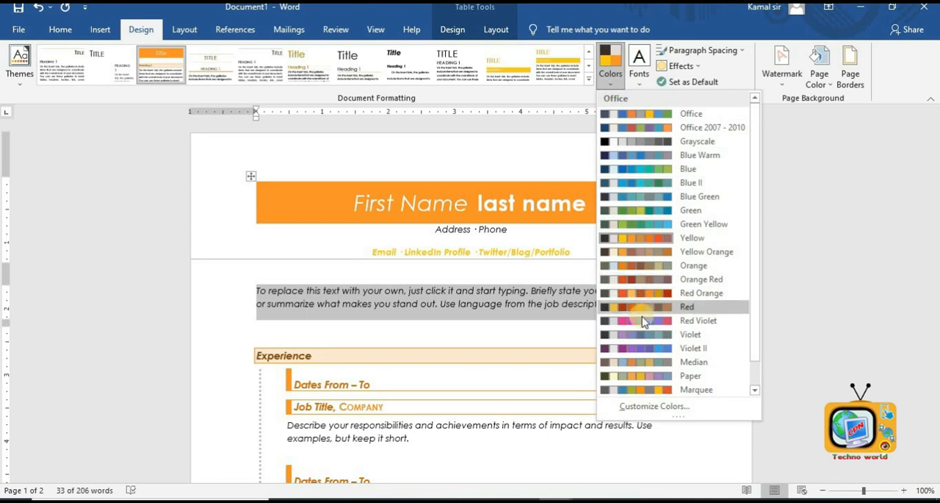
pyautogui.click(645, 321)
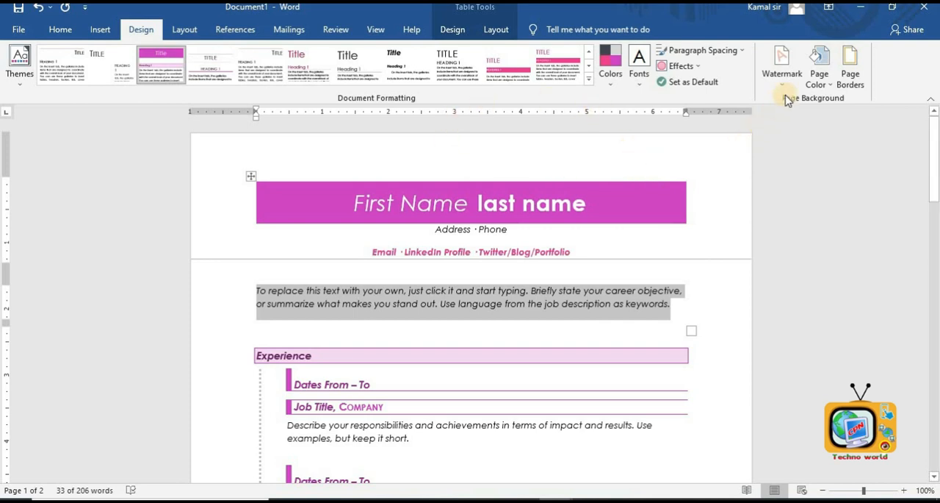
# - Add the CONFIDENTIAL 1 watermark to the document
pyautogui.click(775, 58)
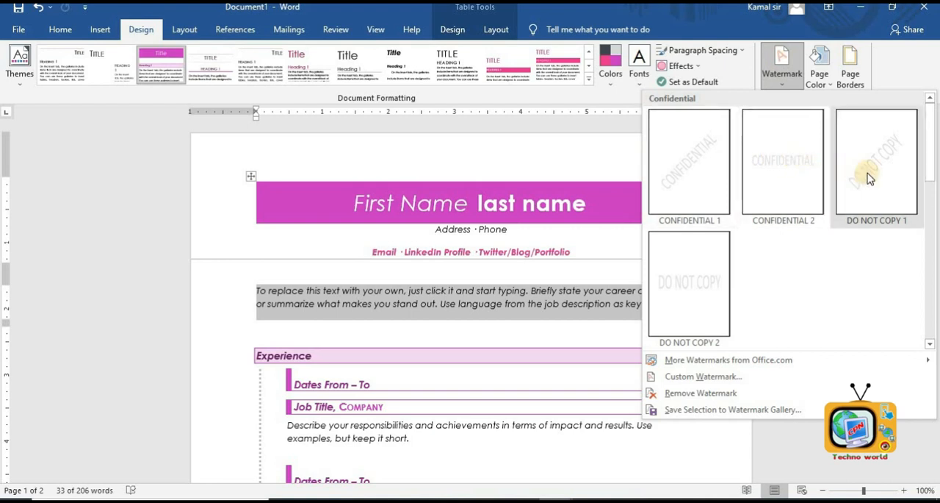
pyautogui.click(713, 154)
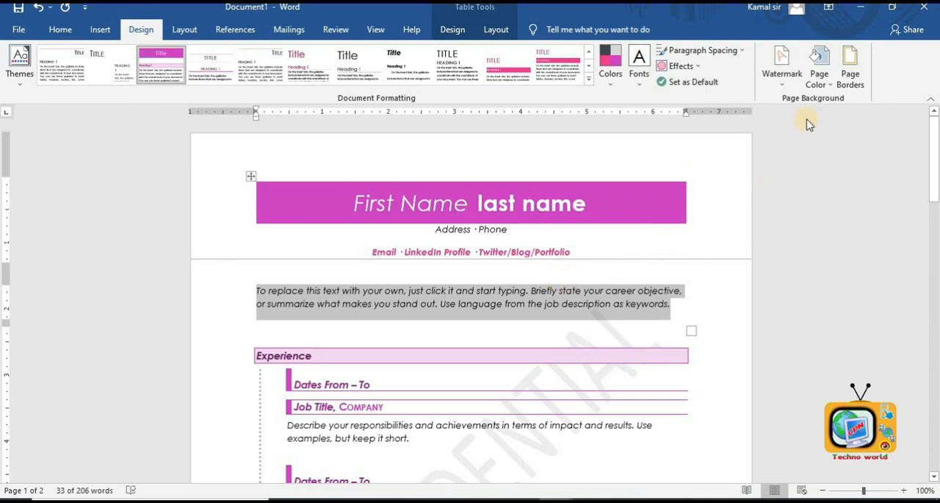
# - Fill the page background with a blue theme color
pyautogui.click(825, 86)
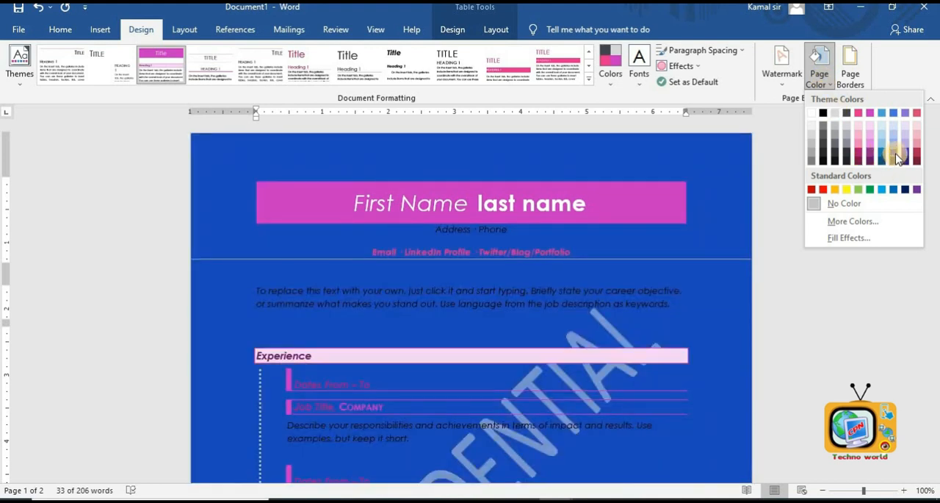
pyautogui.click(895, 154)
pyautogui.scroll(-5, 672, 315)
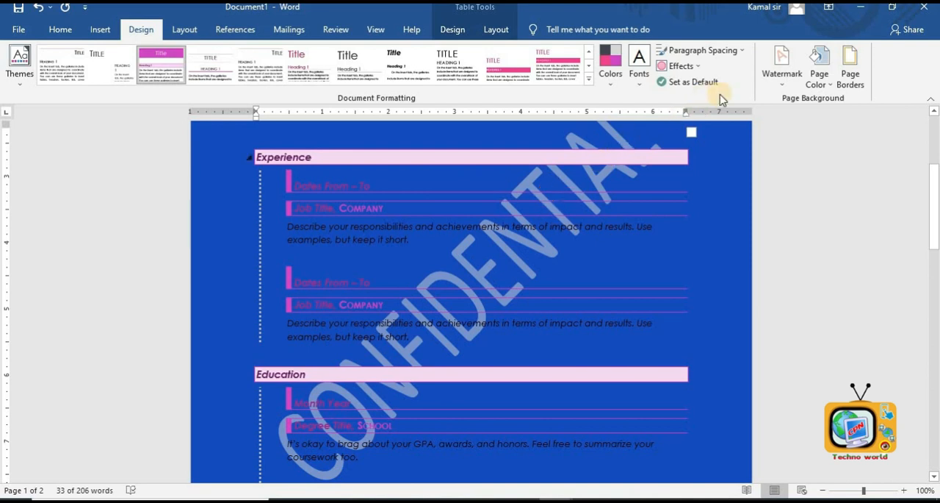
# - Replace the watermark with a custom diagonal text watermark reading CPN Biratchowk
pyautogui.click(768, 78)
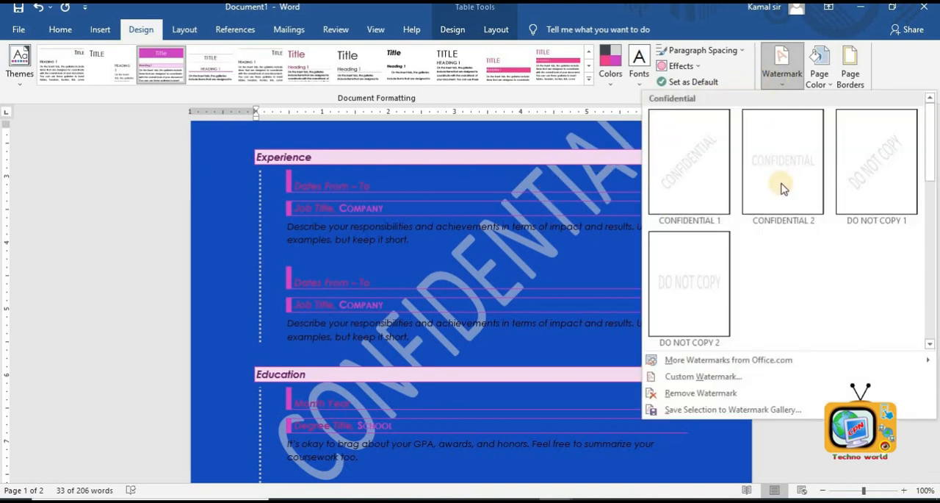
pyautogui.click(704, 376)
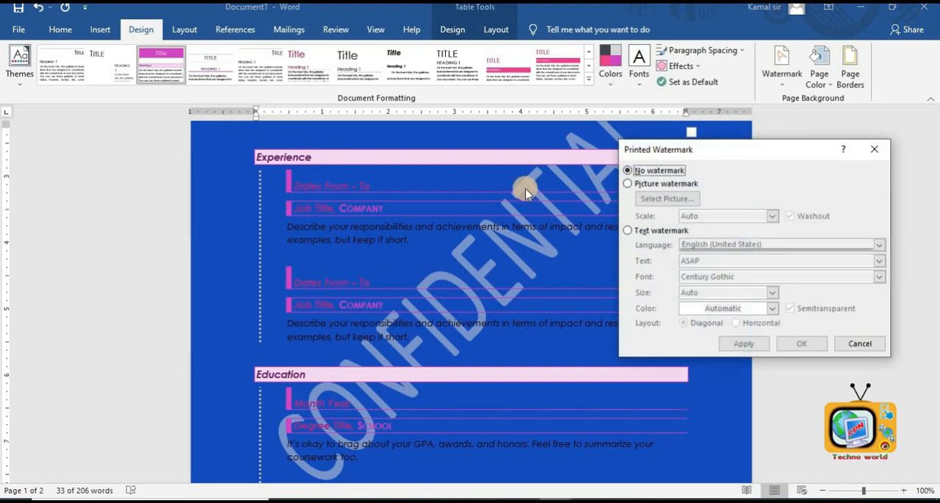
pyautogui.click(661, 232)
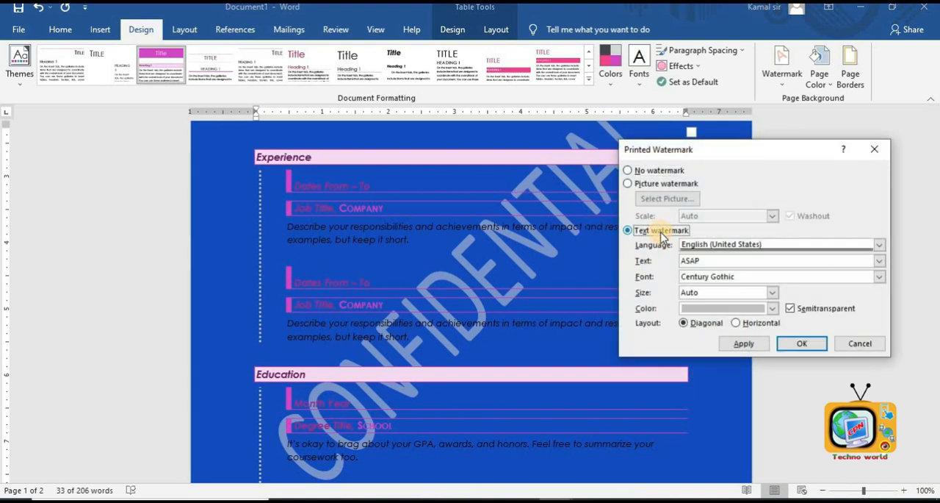
pyautogui.click(691, 260)
pyautogui.click(761, 344)
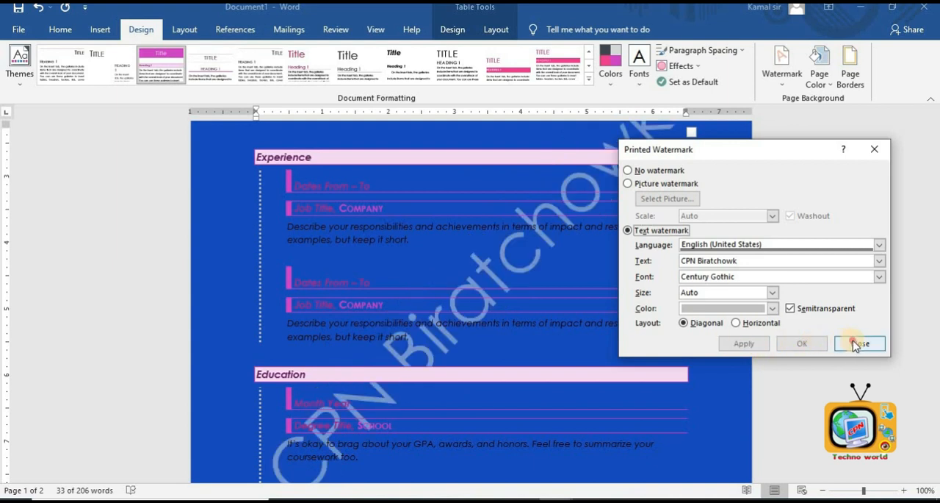
pyautogui.click(860, 343)
pyautogui.scroll(-3, 600, 386)
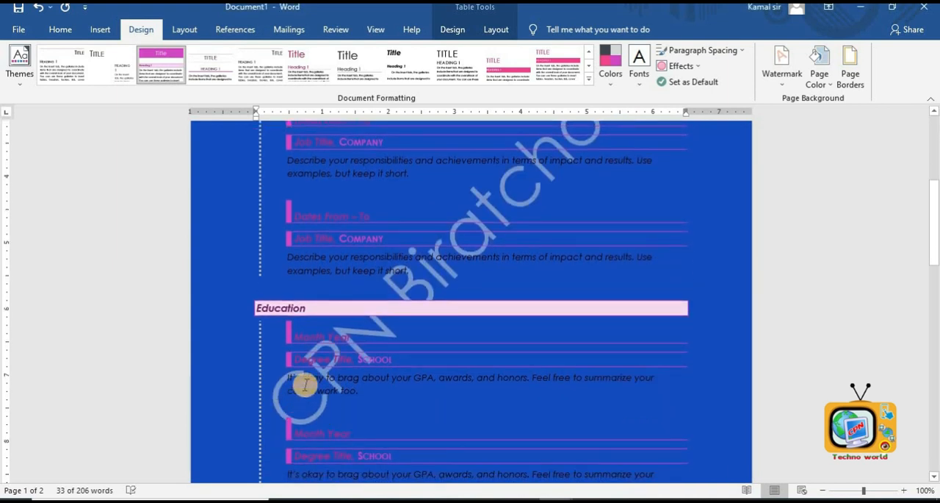
pyautogui.scroll(3, 367, 338)
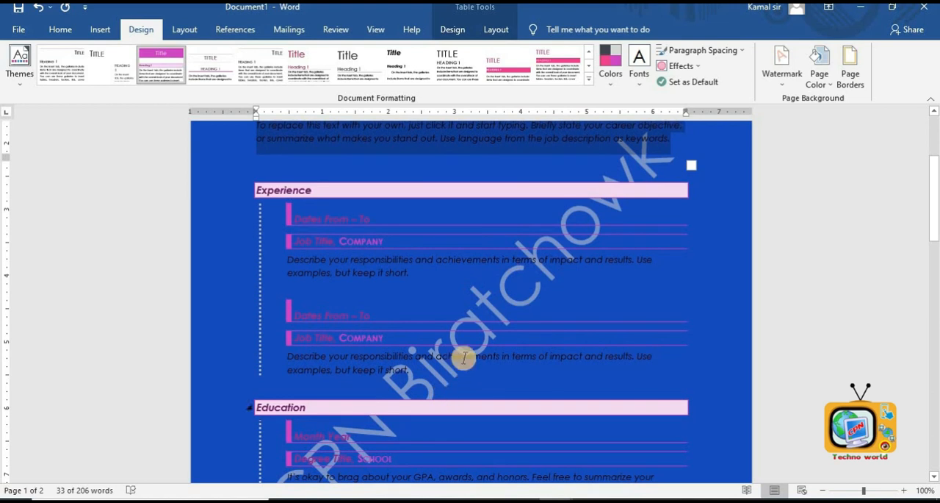
pyautogui.scroll(1, 609, 262)
pyautogui.scroll(2, 610, 261)
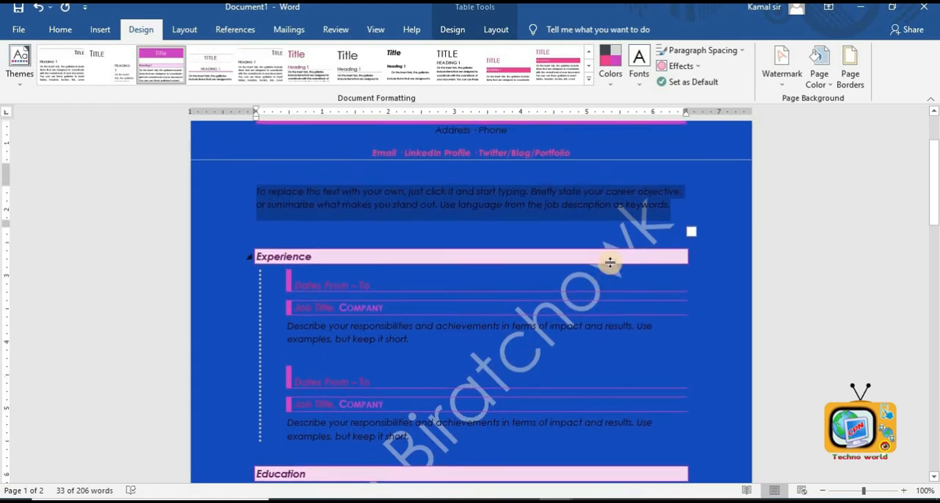
pyautogui.scroll(-3, 609, 262)
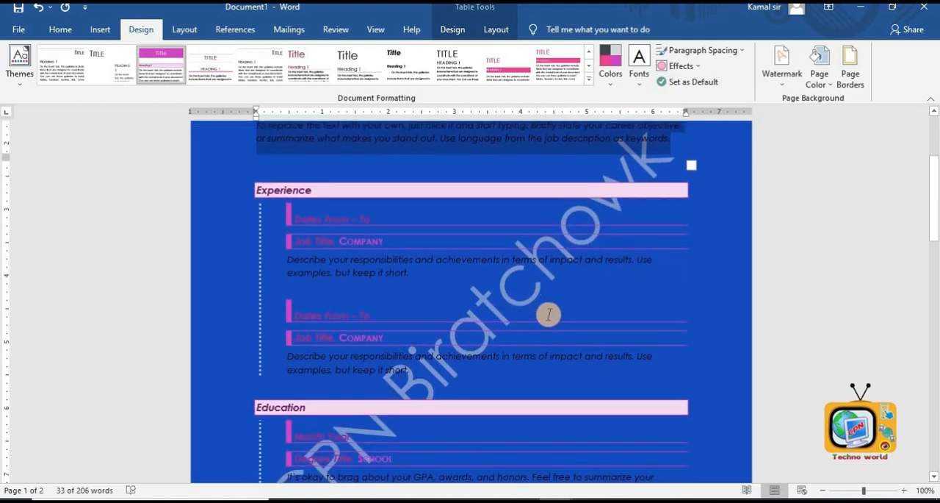
pyautogui.scroll(-1, 549, 315)
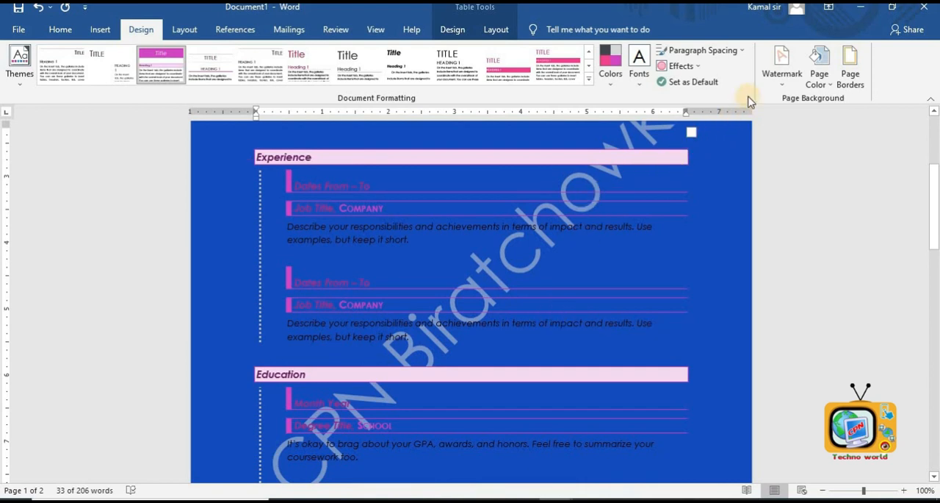
# - Switch to a washed-out picture watermark using the logo image from the Desktop
pyautogui.click(769, 86)
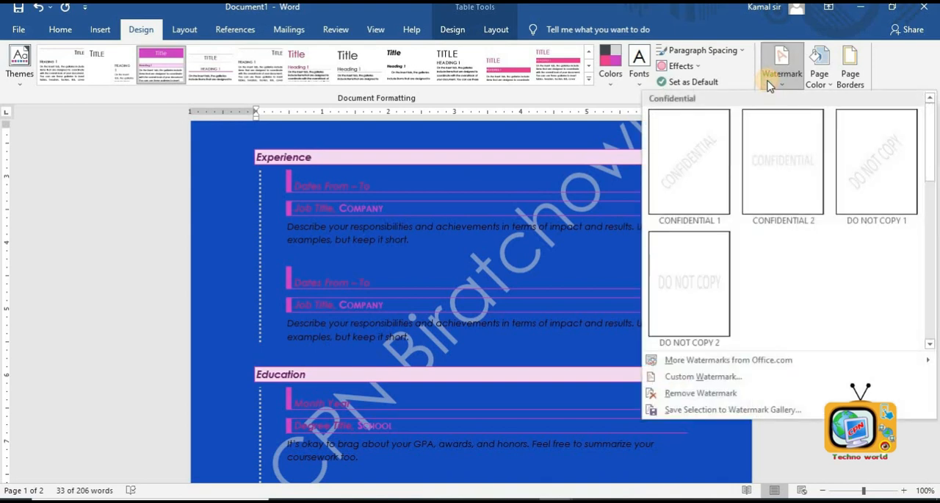
pyautogui.click(701, 377)
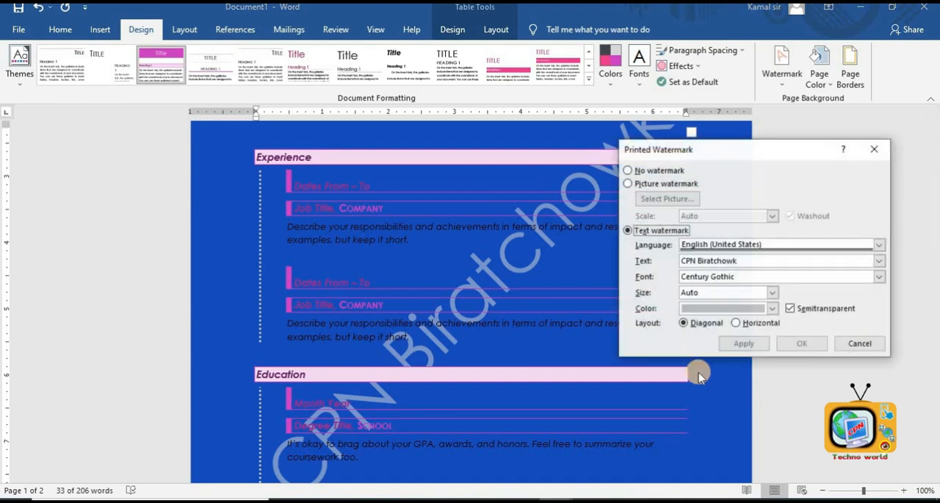
pyautogui.click(670, 184)
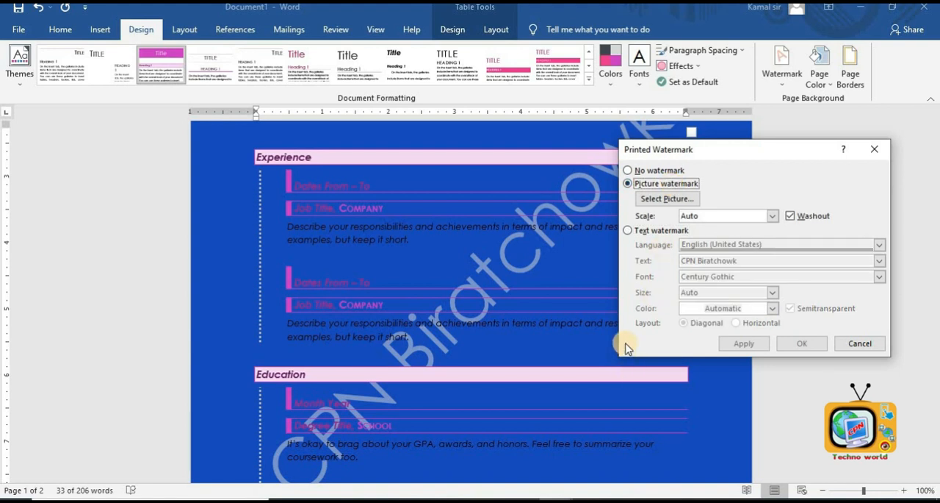
pyautogui.click(659, 206)
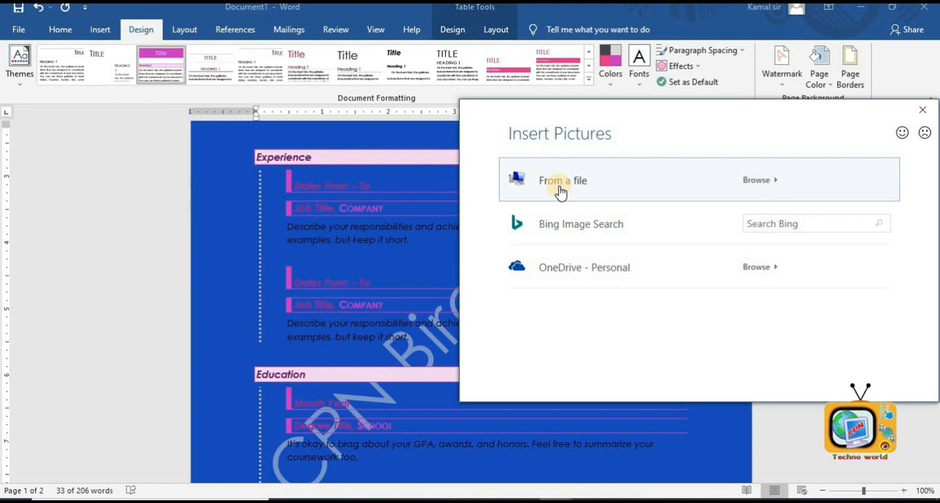
pyautogui.click(560, 189)
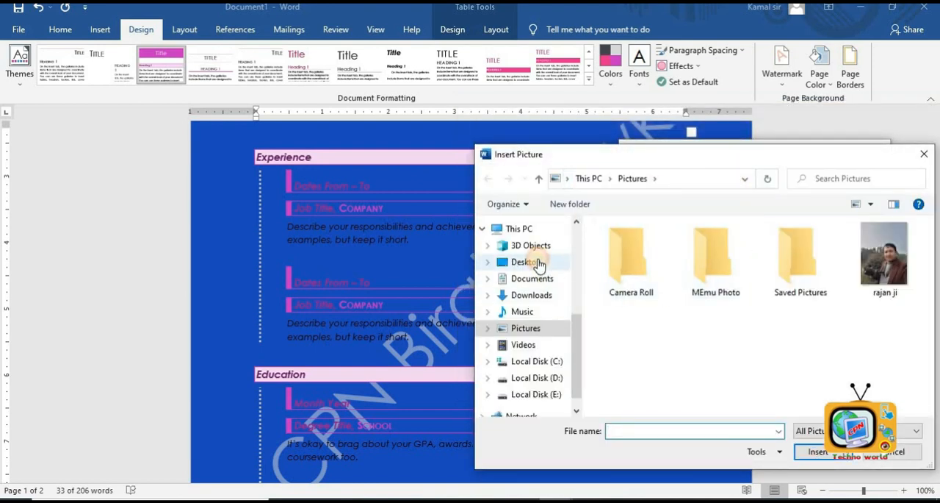
pyautogui.click(539, 263)
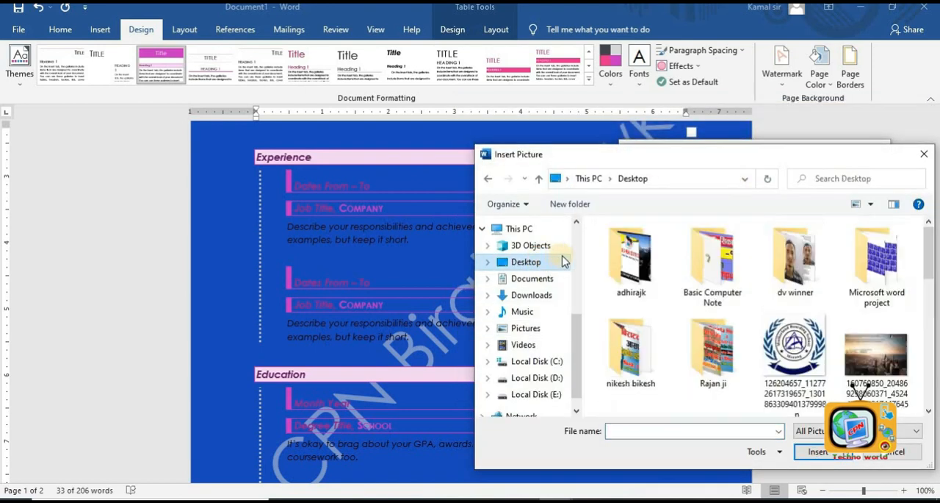
pyautogui.doubleClick(785, 364)
pyautogui.click(801, 344)
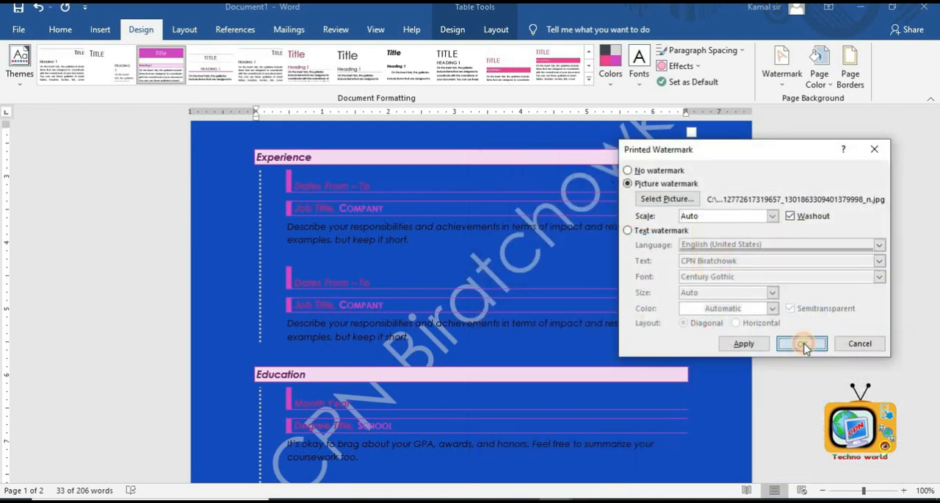
# - Set the page color to white, removing the blue background behind the picture watermark
pyautogui.scroll(2, 608, 328)
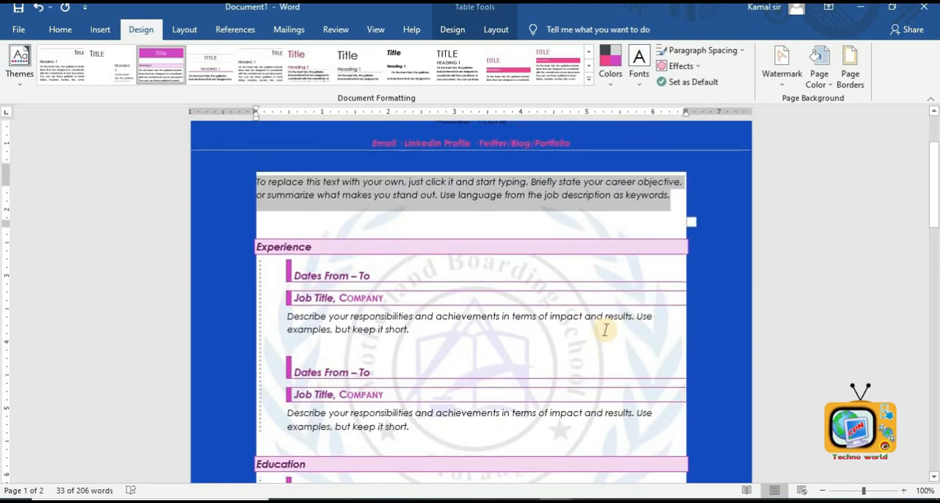
pyautogui.scroll(1, 559, 330)
pyautogui.scroll(-2, 529, 330)
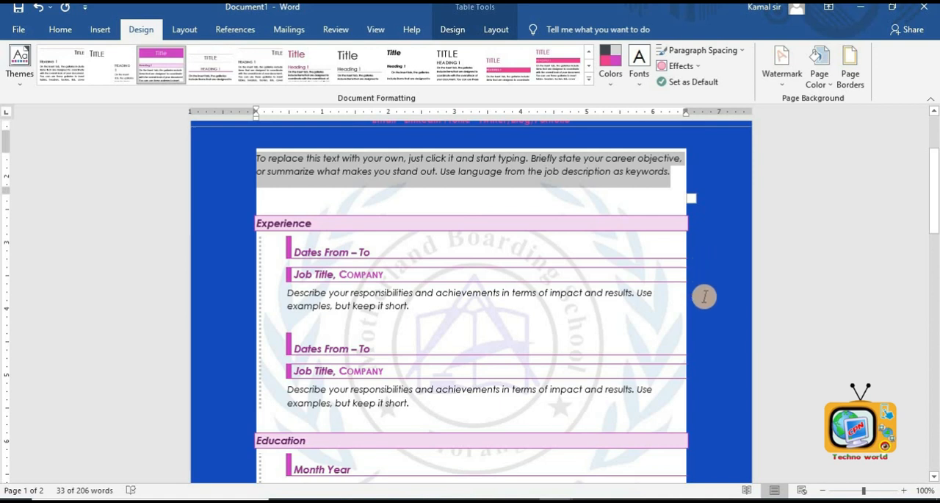
pyautogui.click(820, 74)
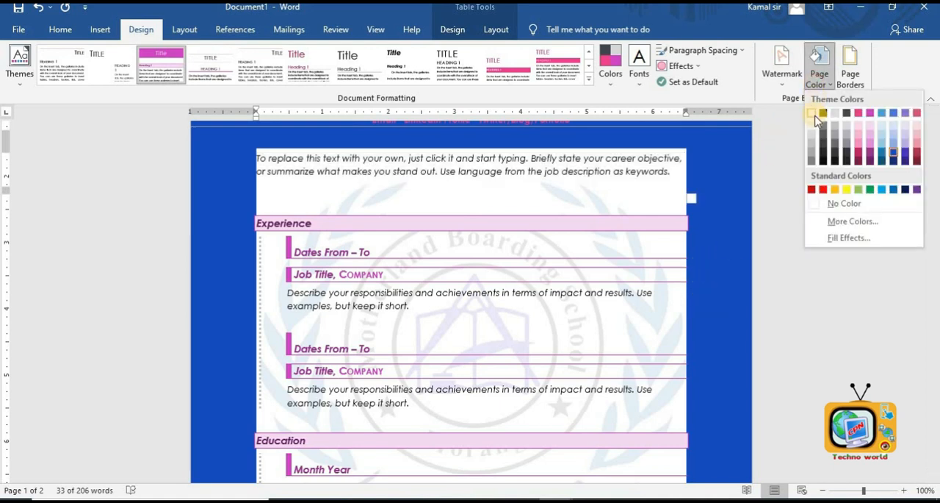
pyautogui.click(813, 115)
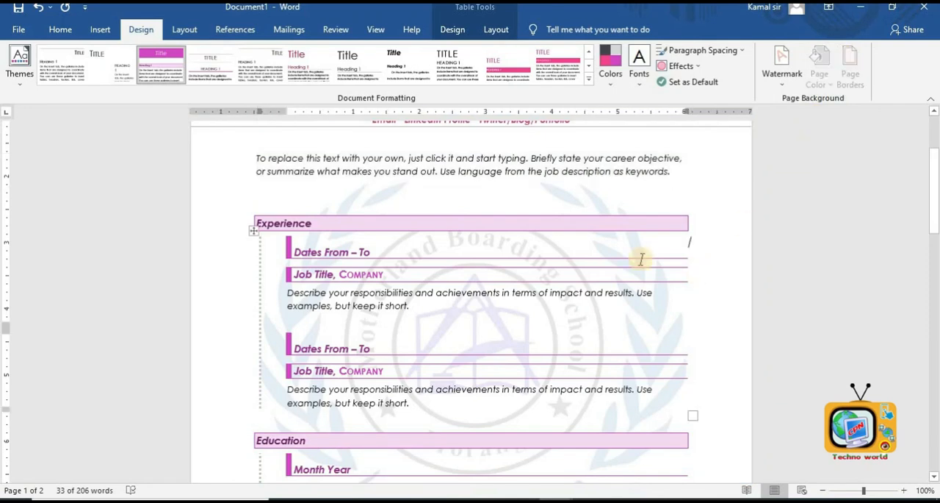
# - Select and delete all of the resume template's content
pyautogui.scroll(-5, 580, 298)
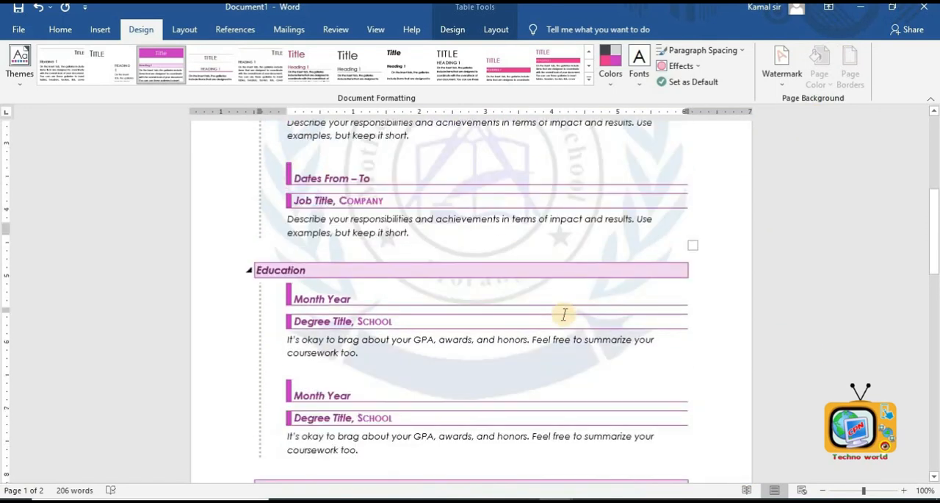
pyautogui.scroll(5, 564, 315)
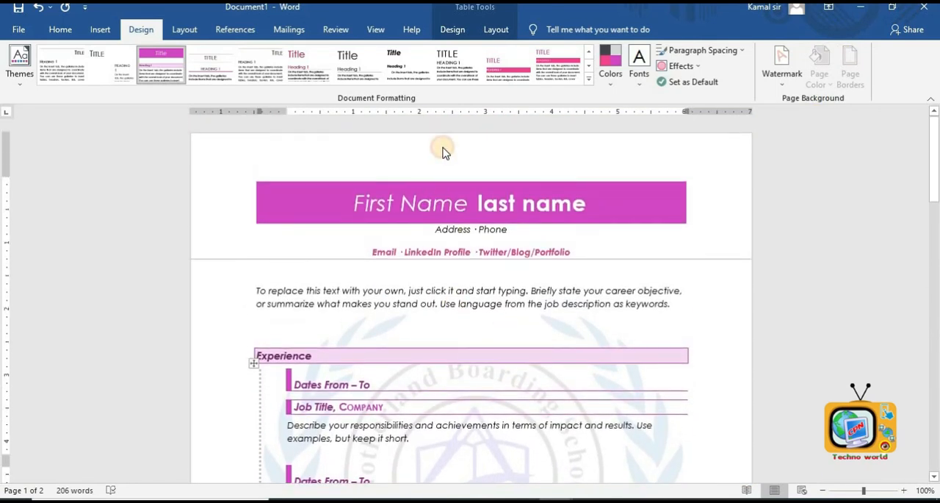
pyautogui.click(443, 153)
pyautogui.hotkey('ctrl', 'a')
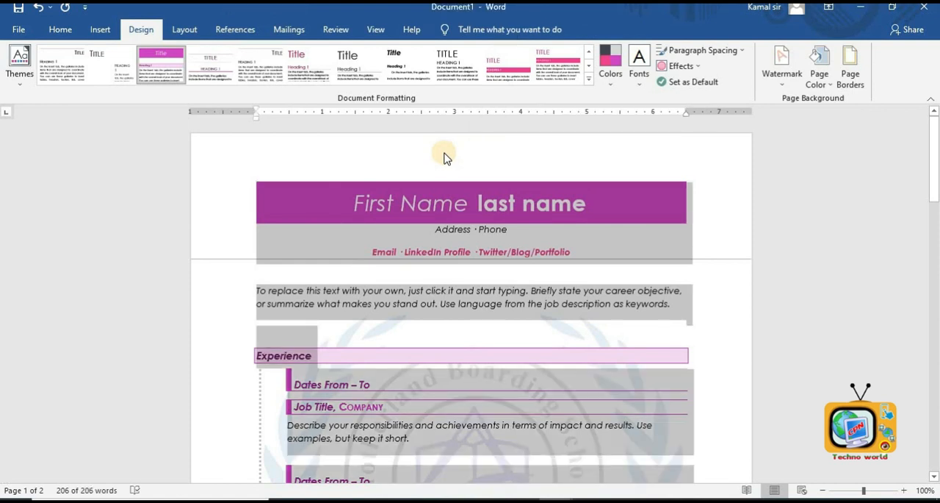
pyautogui.press('Delete')
pyautogui.scroll(-5, 447, 153)
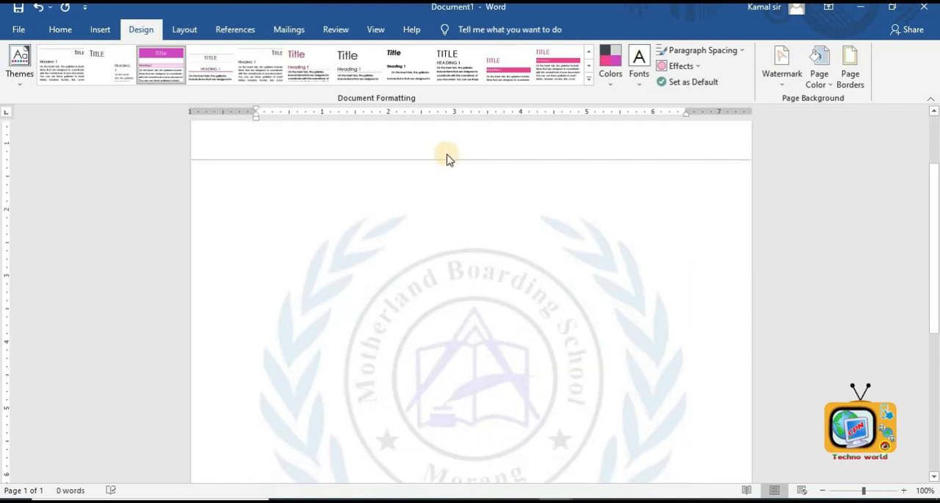
pyautogui.scroll(-2, 481, 285)
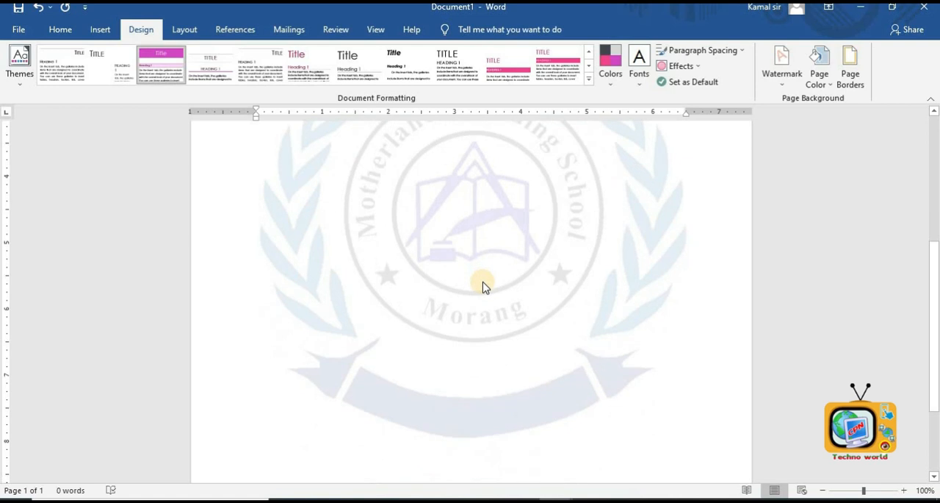
pyautogui.scroll(5, 483, 286)
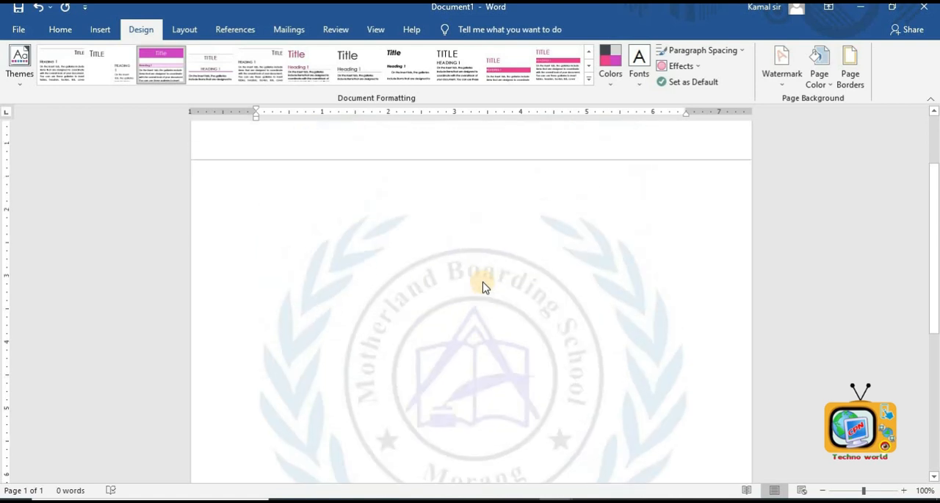
pyautogui.scroll(-3, 483, 285)
pyautogui.scroll(3, 483, 285)
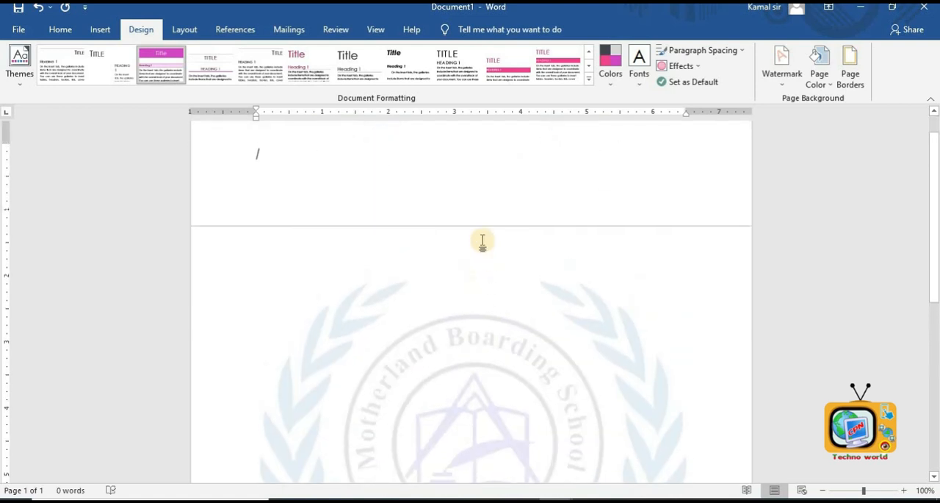
# - Add a 3 pt double-line box page border to the whole document
pyautogui.click(848, 77)
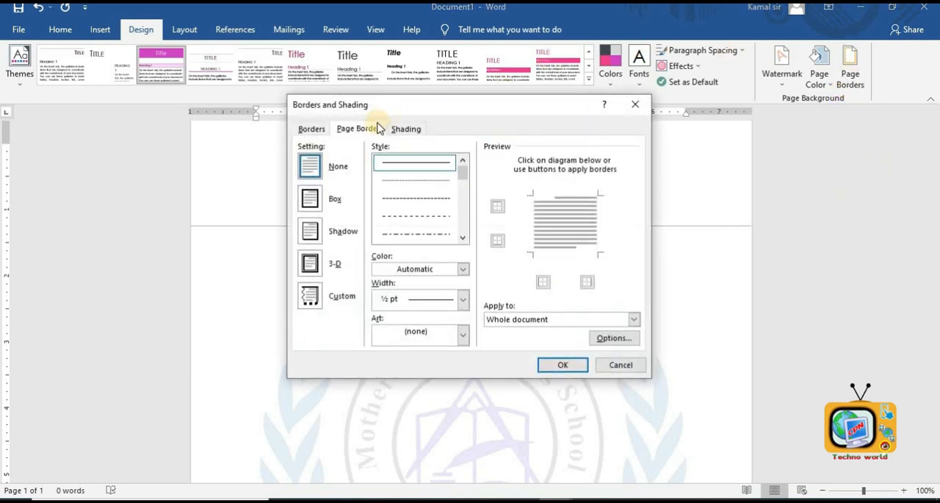
pyautogui.click(312, 129)
pyautogui.click(356, 129)
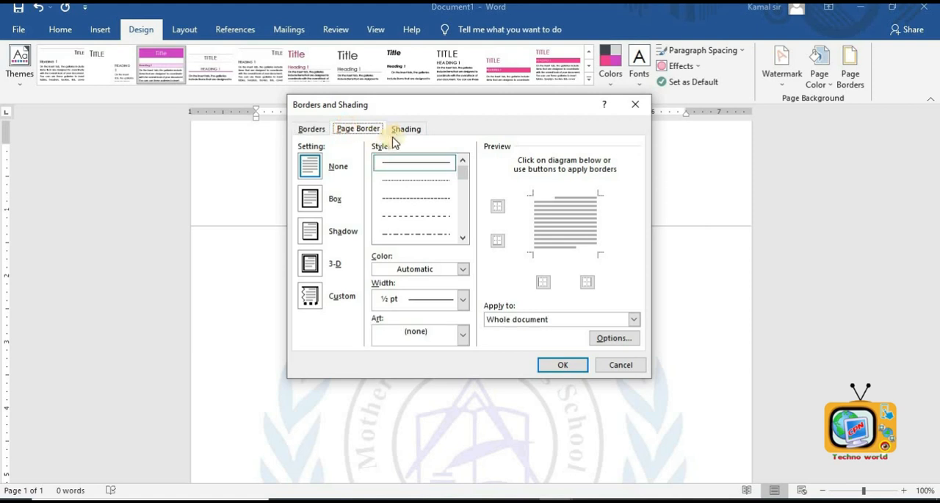
pyautogui.click(402, 134)
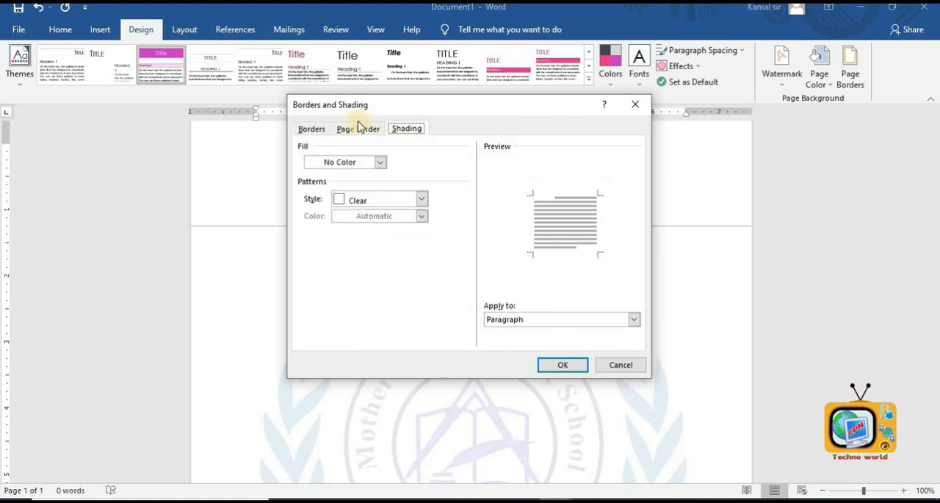
pyautogui.click(356, 129)
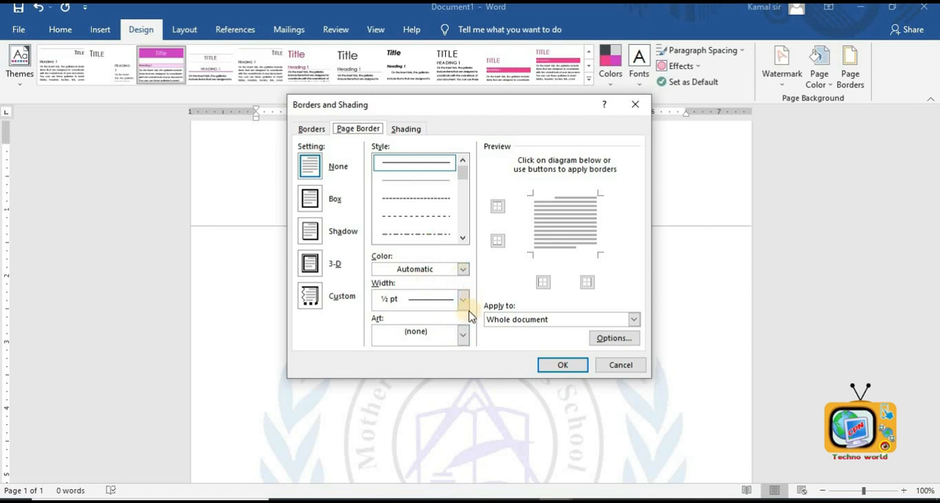
pyautogui.moveTo(465, 179); pyautogui.dragTo(462, 200)
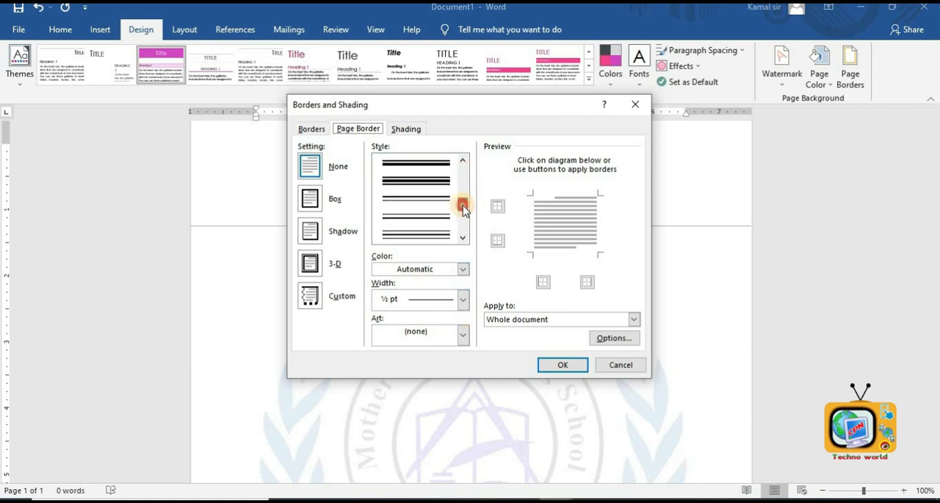
pyautogui.click(432, 213)
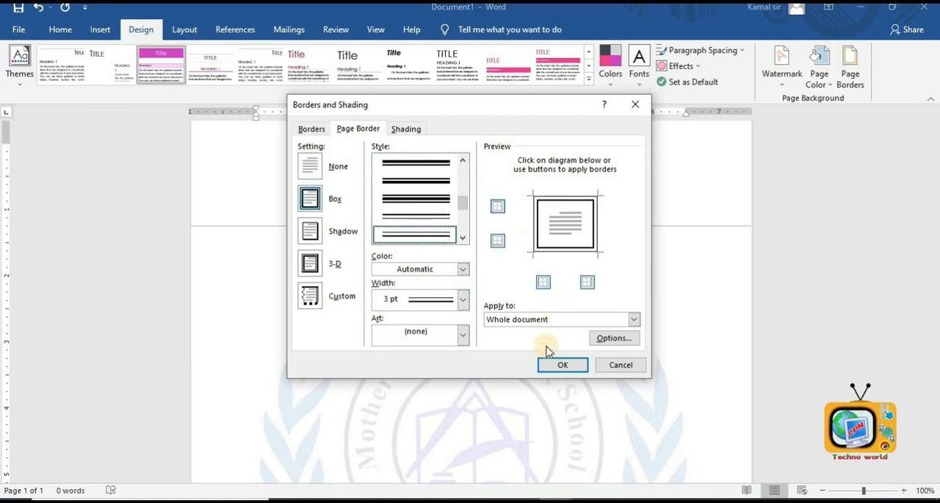
pyautogui.click(555, 365)
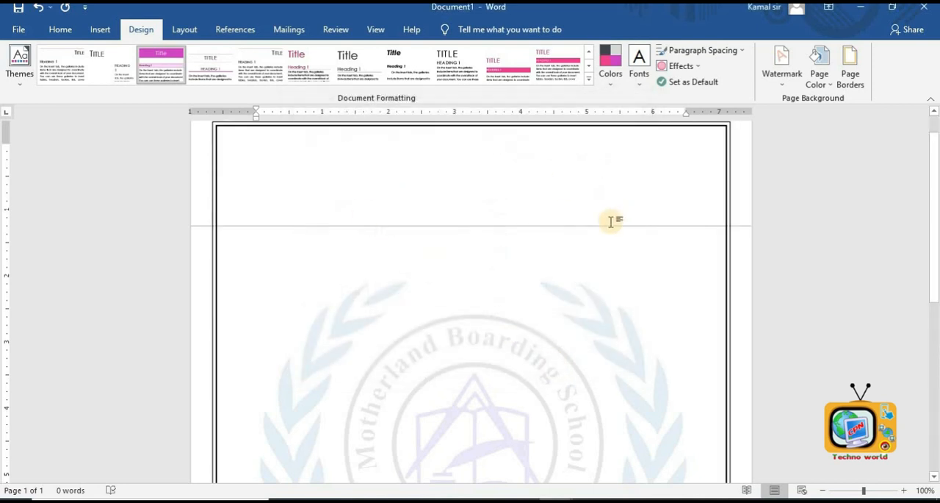
# - Generate ten paragraphs of sample text with the =rand(10) formula
pyautogui.write('=')
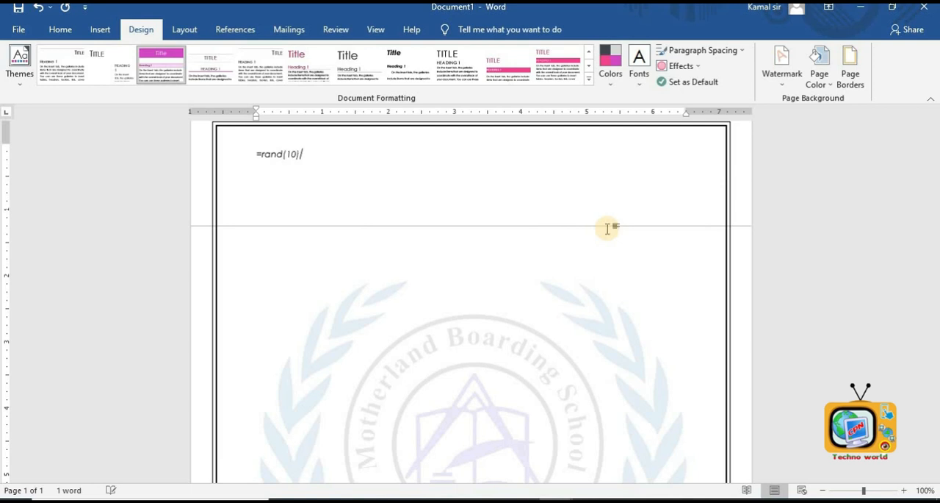
pyautogui.write('rand(10)')
pyautogui.press('Return')
pyautogui.scroll(10, 602, 228)
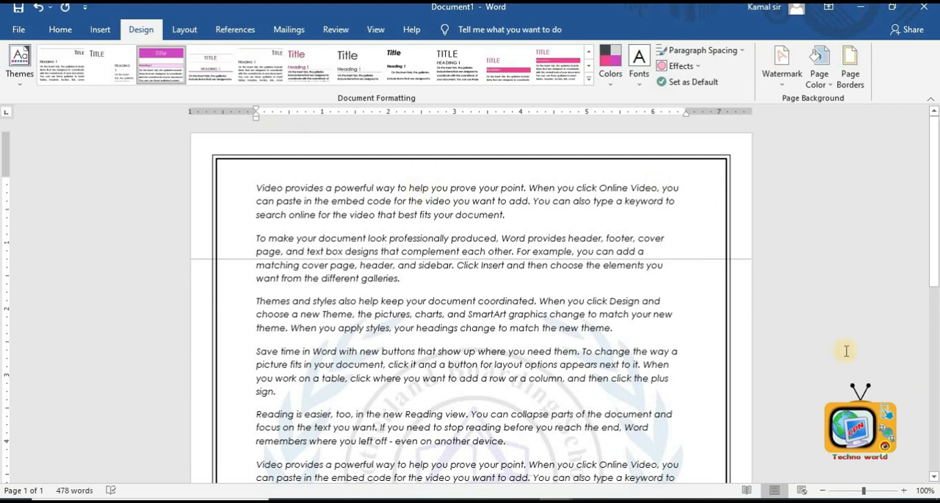
# - Replace the page border with a green leaf art border
pyautogui.click(856, 82)
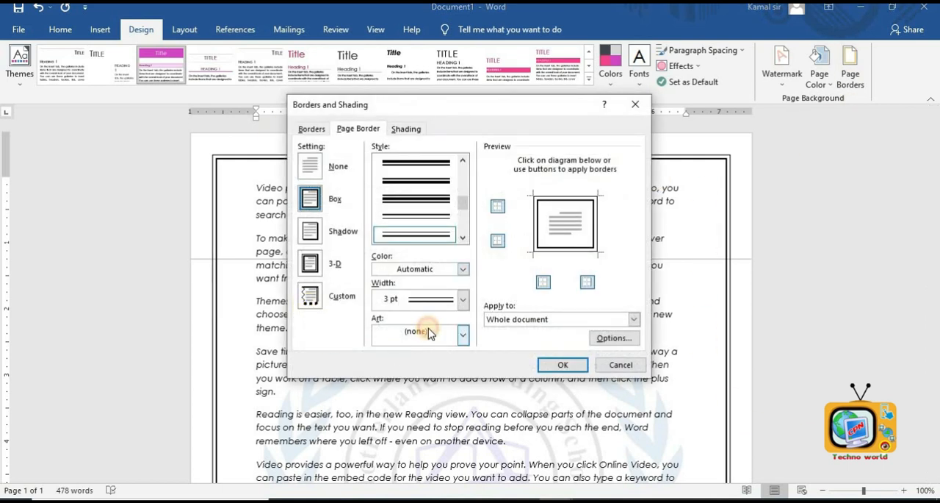
pyautogui.click(430, 334)
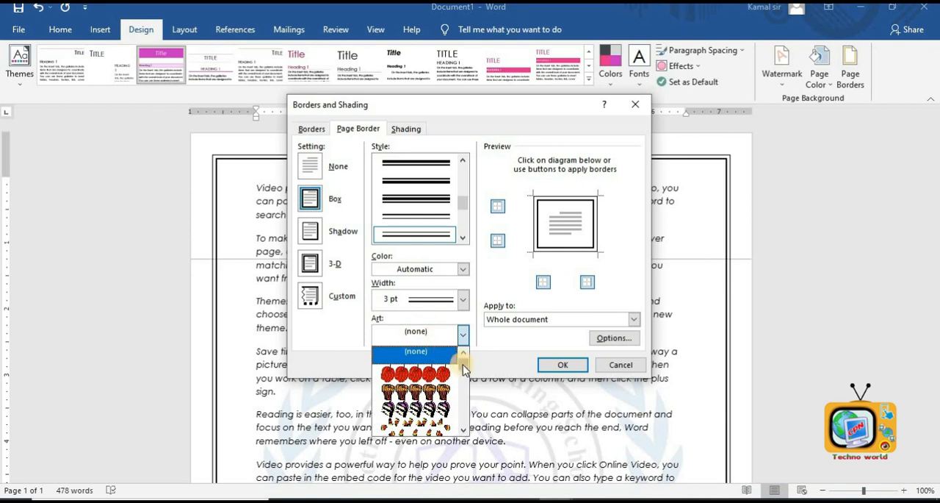
pyautogui.moveTo(463, 364); pyautogui.dragTo(467, 382)
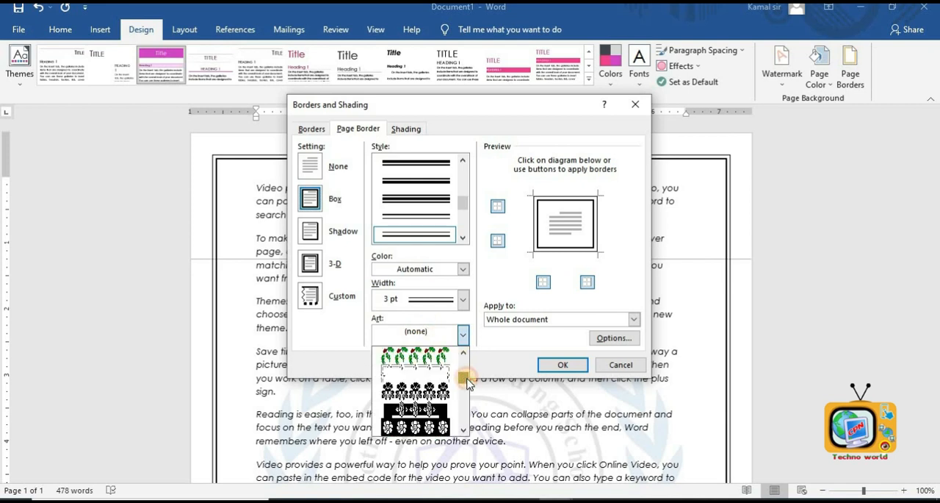
pyautogui.click(450, 357)
pyautogui.click(550, 363)
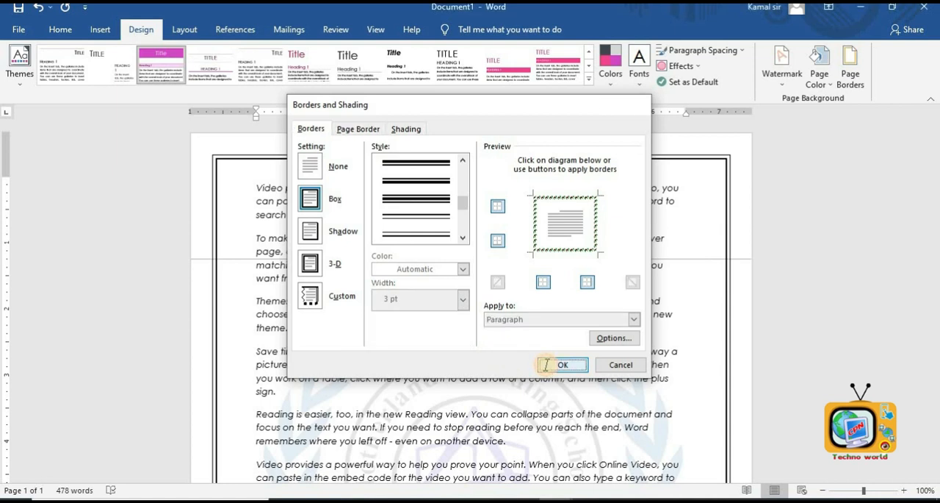
pyautogui.scroll(4, 681, 214)
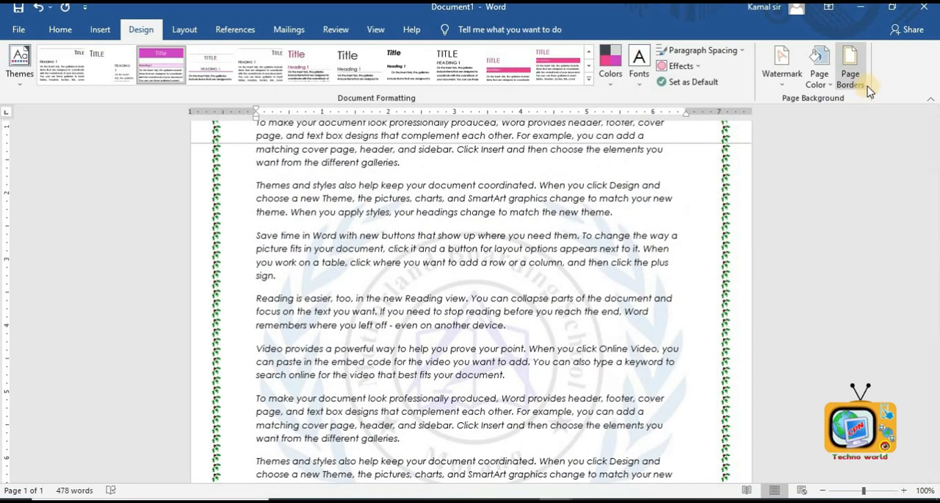
# - Change the page border art to a red poinsettia flower pattern
pyautogui.click(866, 87)
pyautogui.click(463, 336)
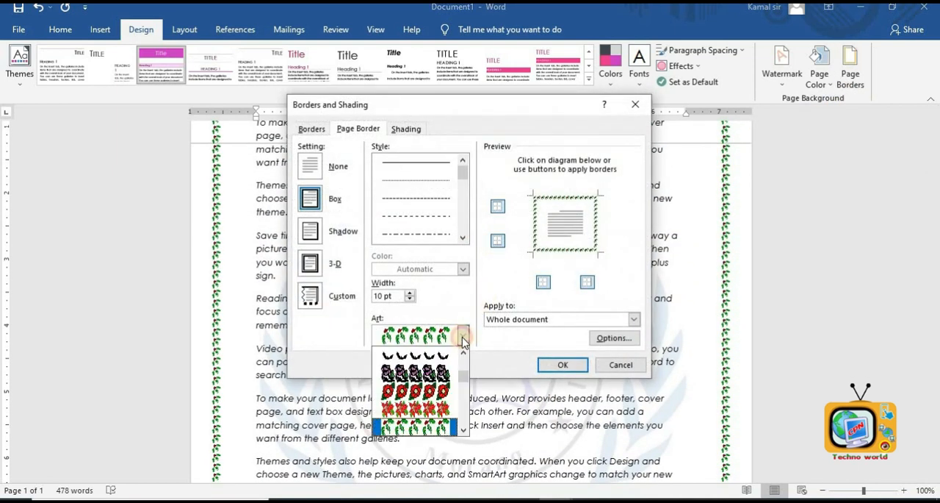
pyautogui.click(444, 388)
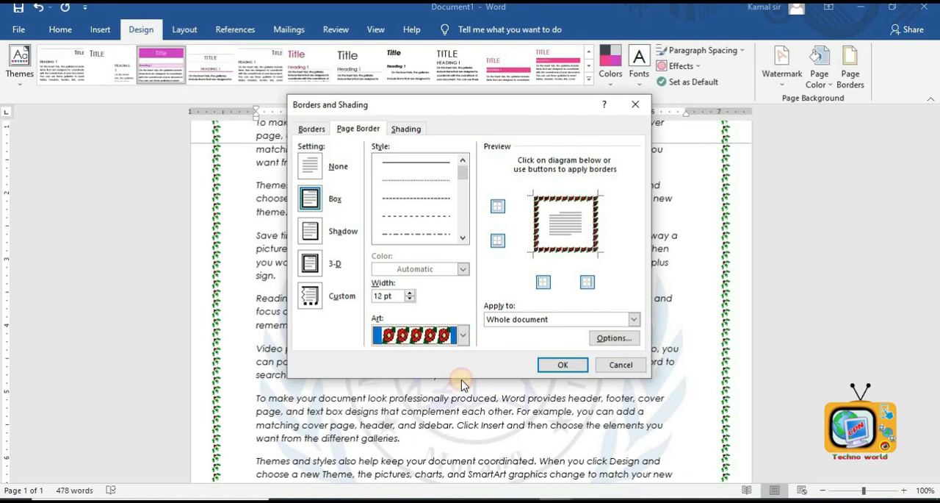
pyautogui.click(463, 336)
pyautogui.click(423, 411)
pyautogui.click(560, 366)
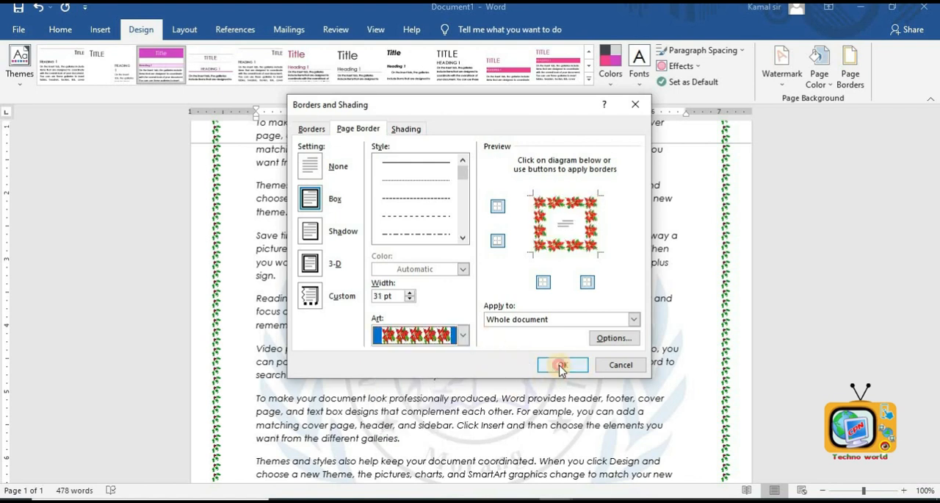
pyautogui.scroll(5, 596, 214)
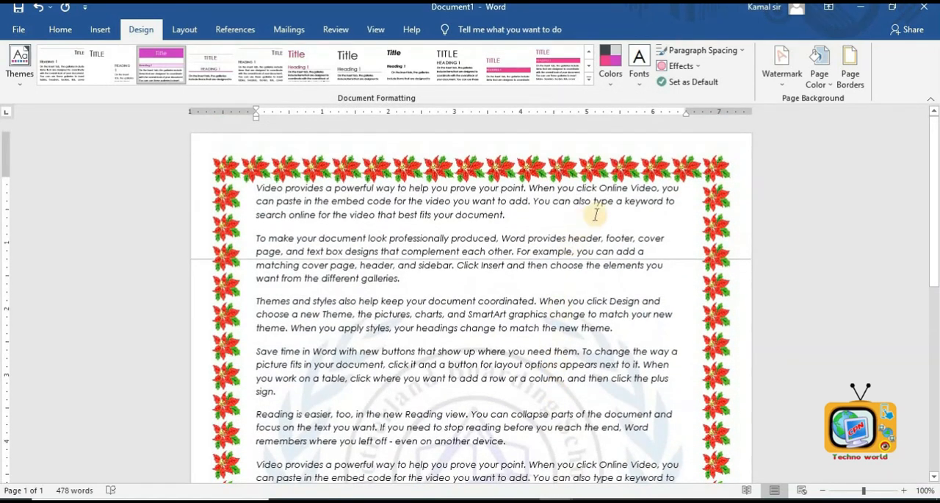
# - Reduce the poinsettia page border width to 19 pt
pyautogui.click(845, 70)
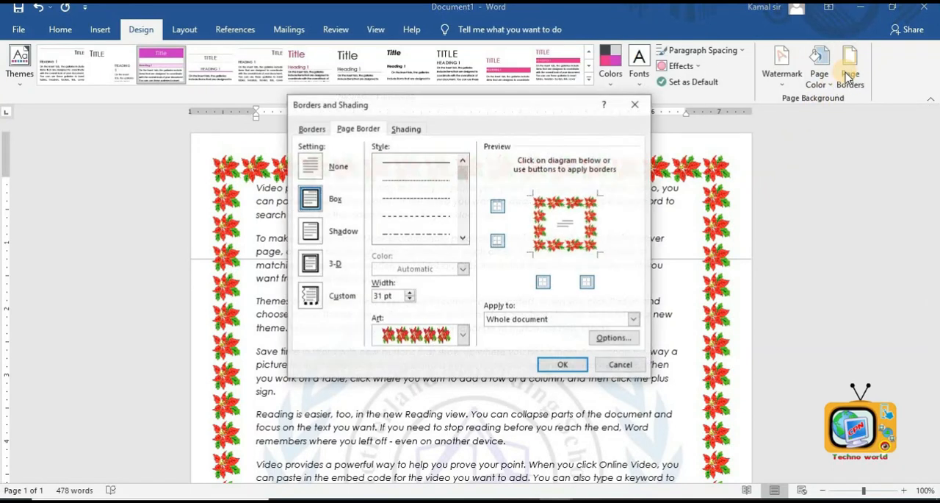
pyautogui.click(413, 294)
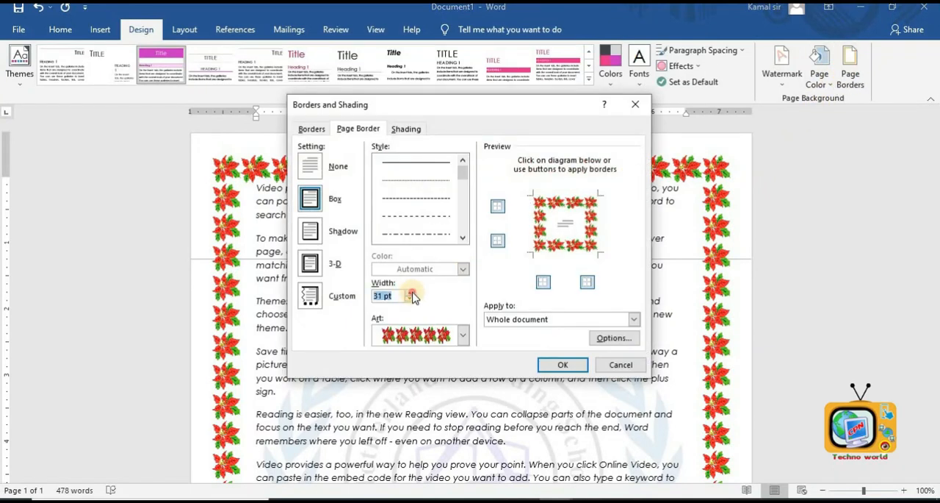
pyautogui.click(411, 298)
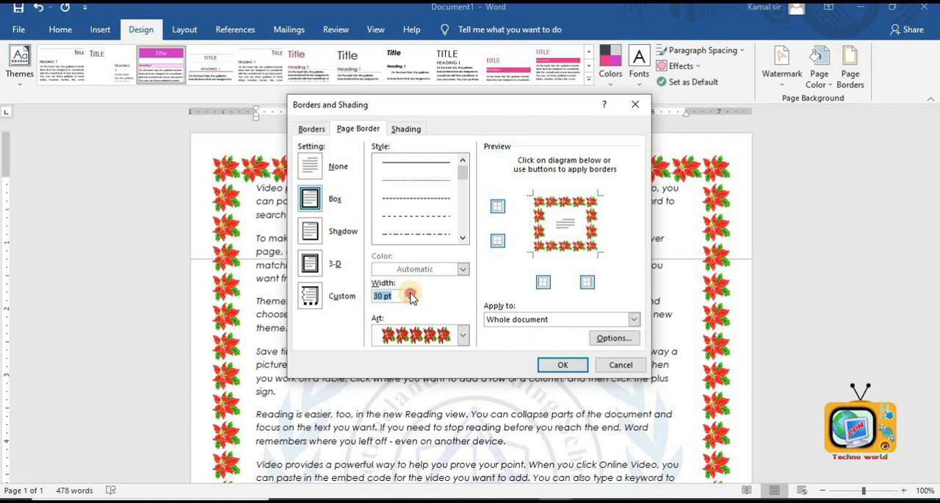
pyautogui.click(411, 292)
pyautogui.click(410, 299)
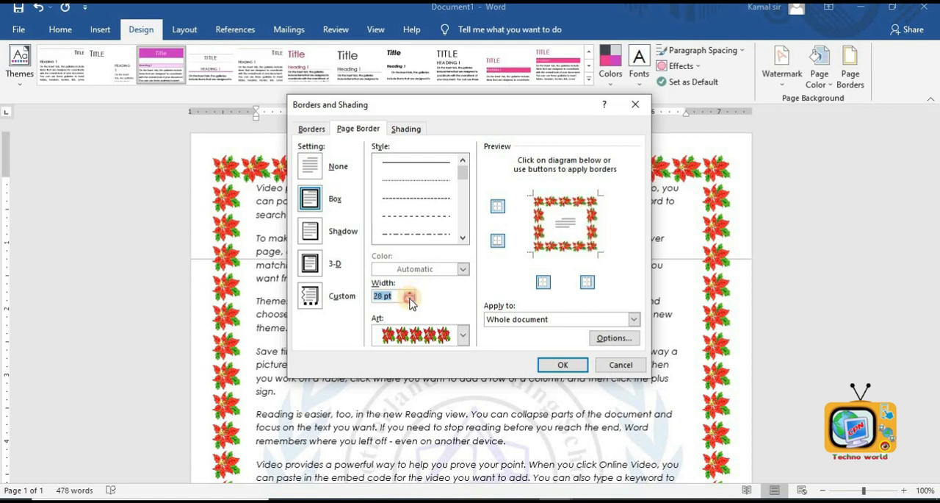
pyautogui.click(551, 362)
pyautogui.scroll(-8, 542, 360)
pyautogui.scroll(8, 542, 360)
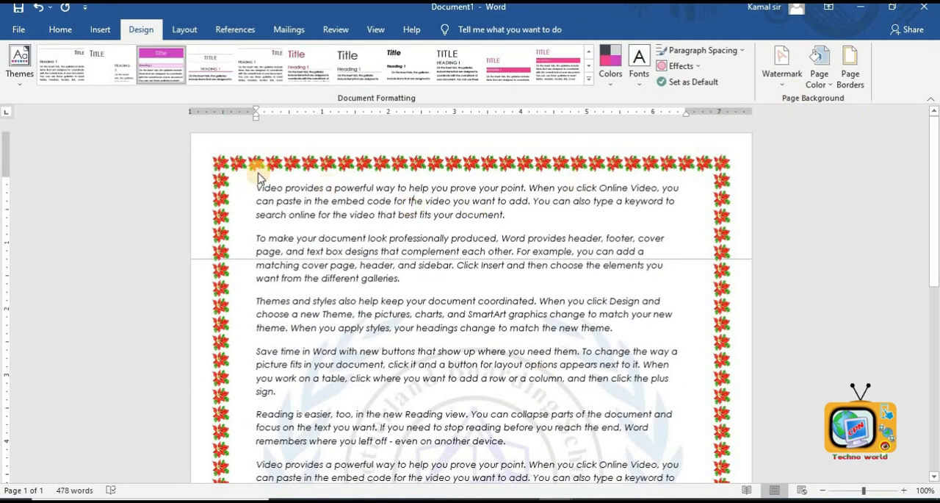
# - Apply a box border on all four sides of the first paragraph
pyautogui.moveTo(257, 188); pyautogui.dragTo(574, 218)
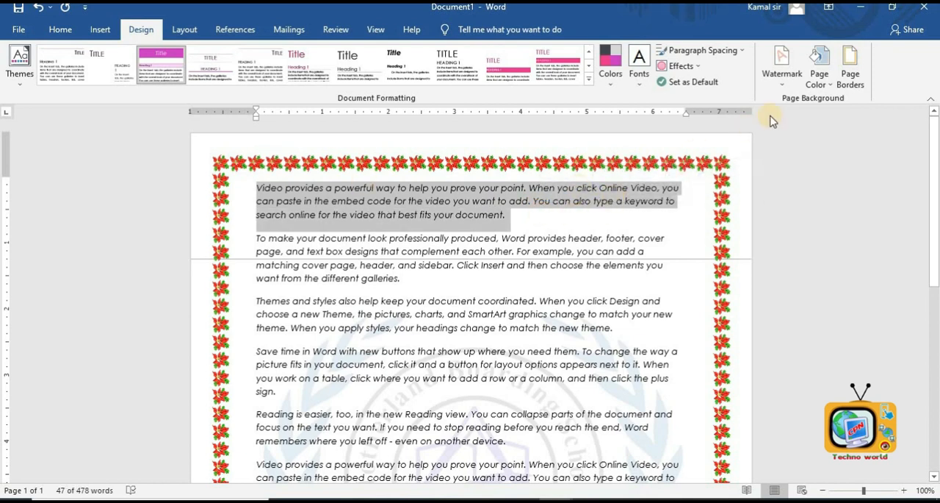
pyautogui.click(850, 75)
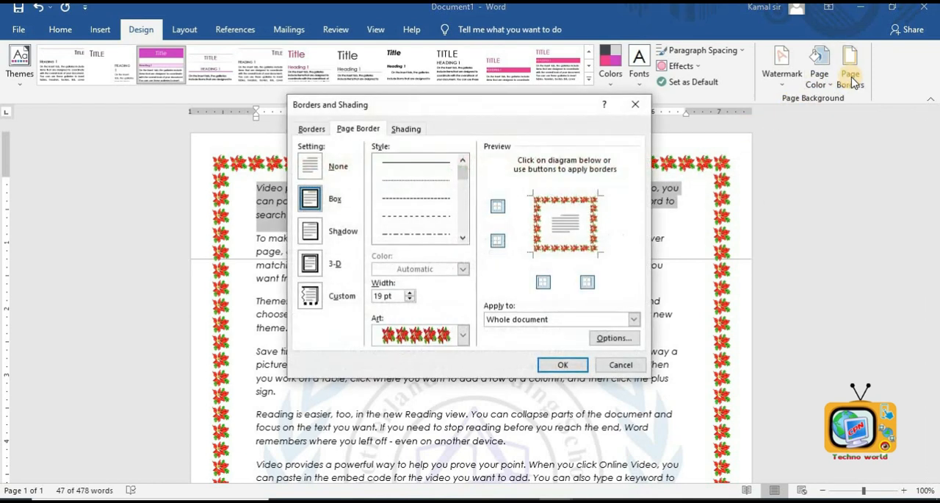
pyautogui.click(312, 130)
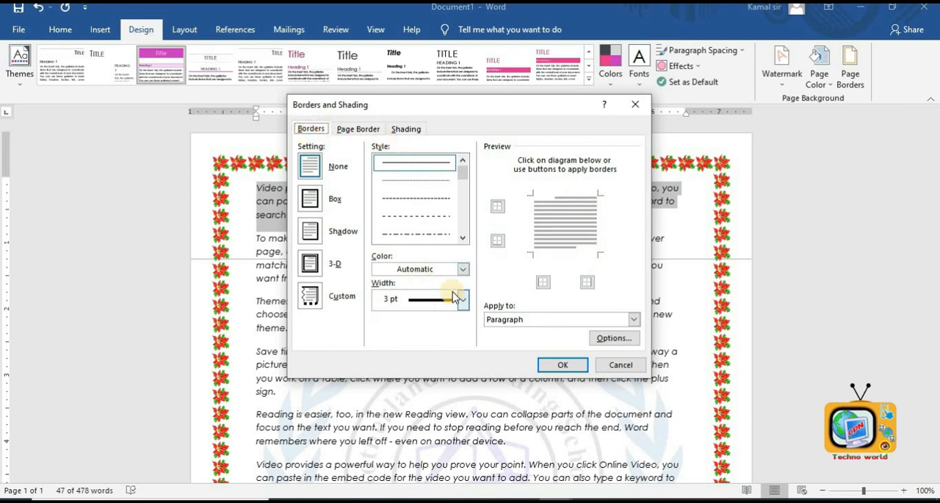
pyautogui.click(562, 365)
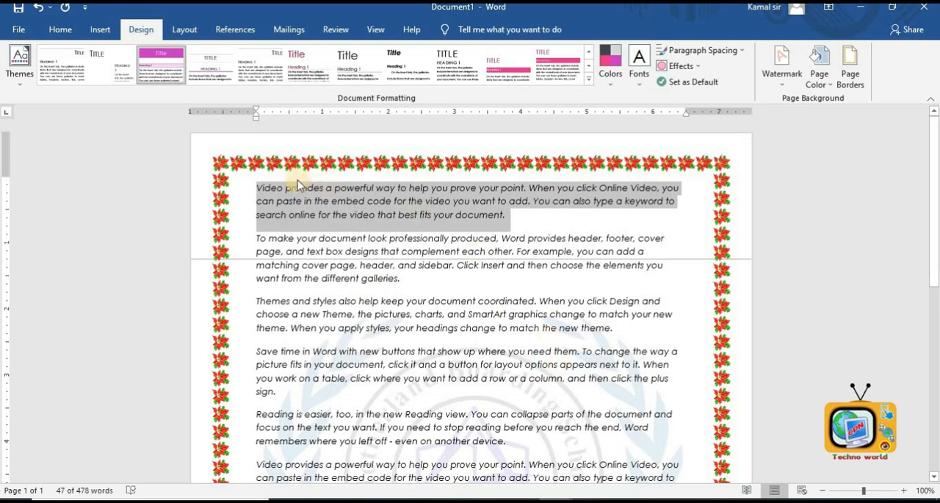
pyautogui.click(850, 66)
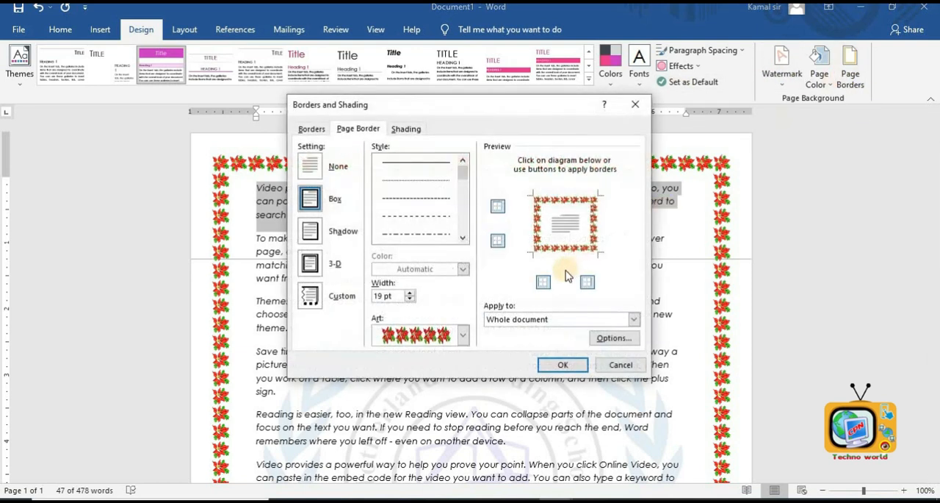
pyautogui.click(311, 129)
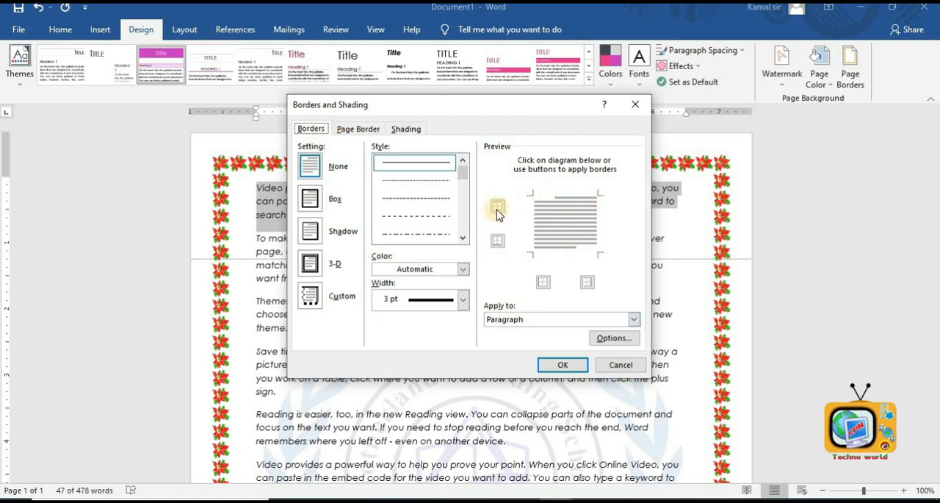
pyautogui.click(498, 207)
pyautogui.click(498, 241)
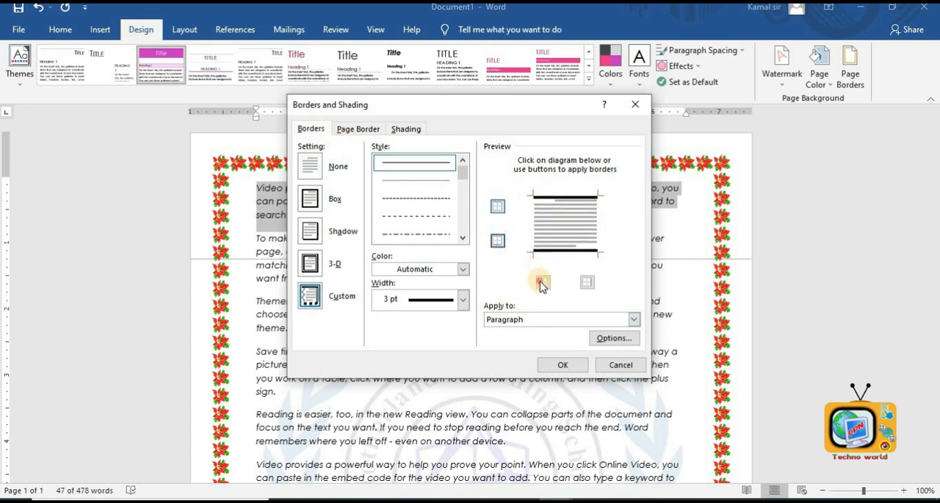
pyautogui.click(543, 281)
pyautogui.click(587, 281)
pyautogui.click(560, 364)
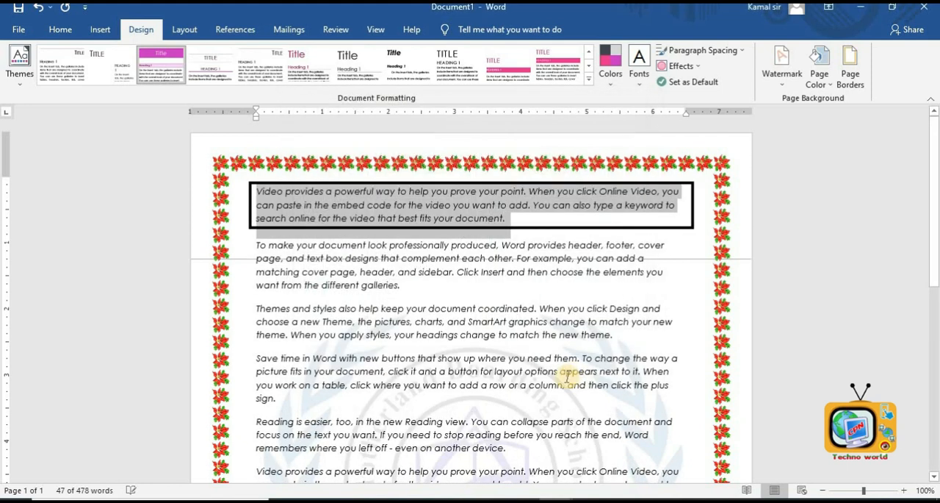
pyautogui.click(561, 366)
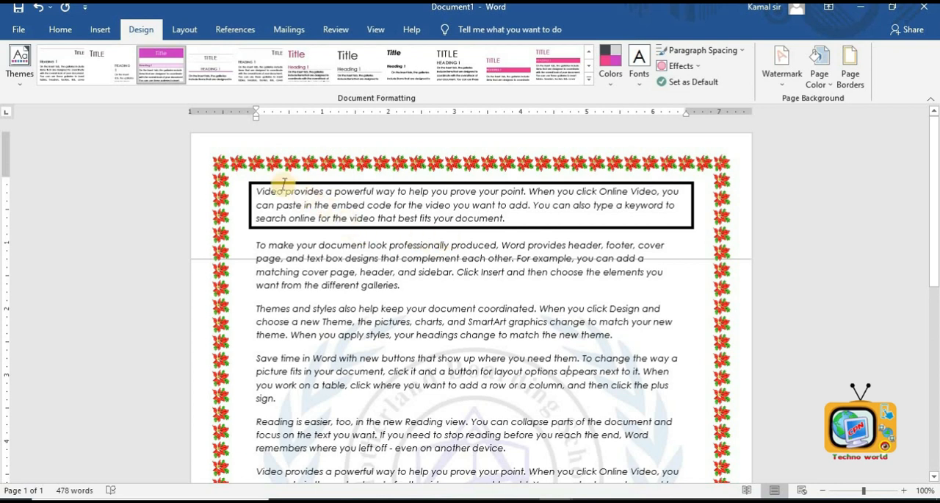
# - Shade the first paragraph with a pink fill
pyautogui.moveTo(259, 193); pyautogui.dragTo(507, 219)
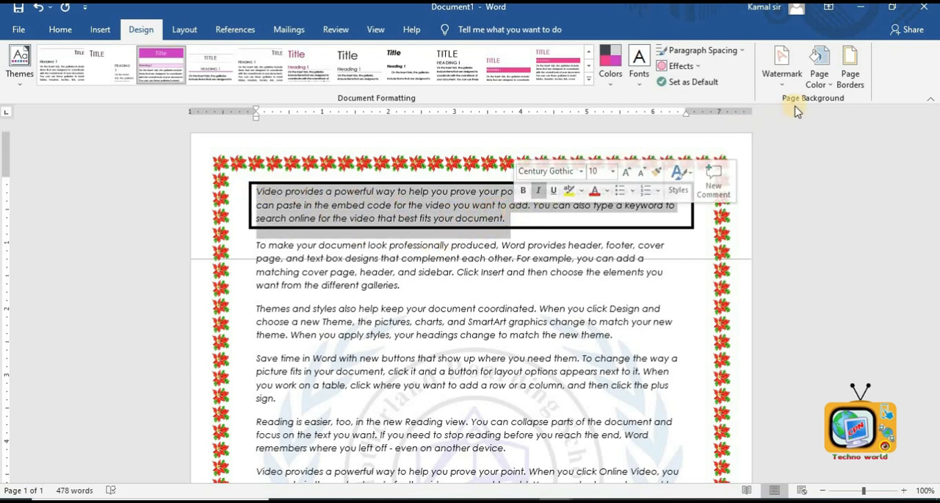
pyautogui.click(854, 73)
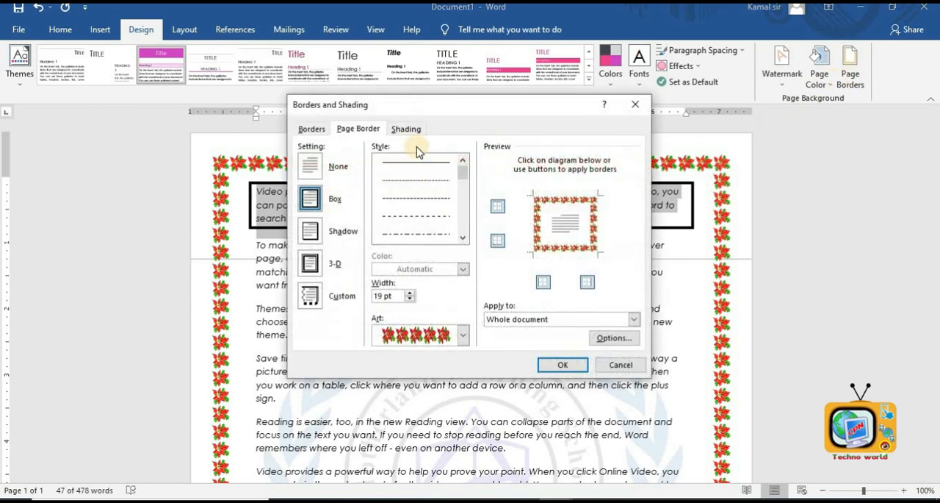
pyautogui.click(407, 130)
pyautogui.click(357, 161)
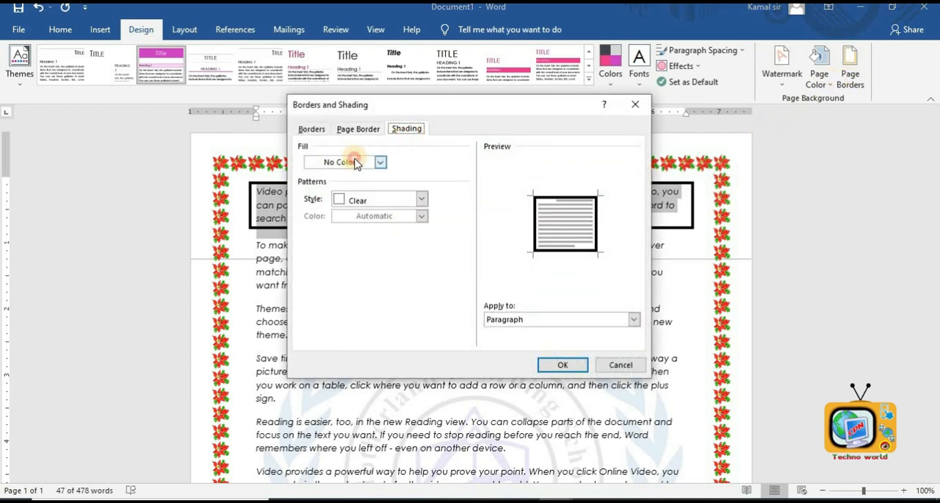
pyautogui.click(360, 213)
pyautogui.click(573, 362)
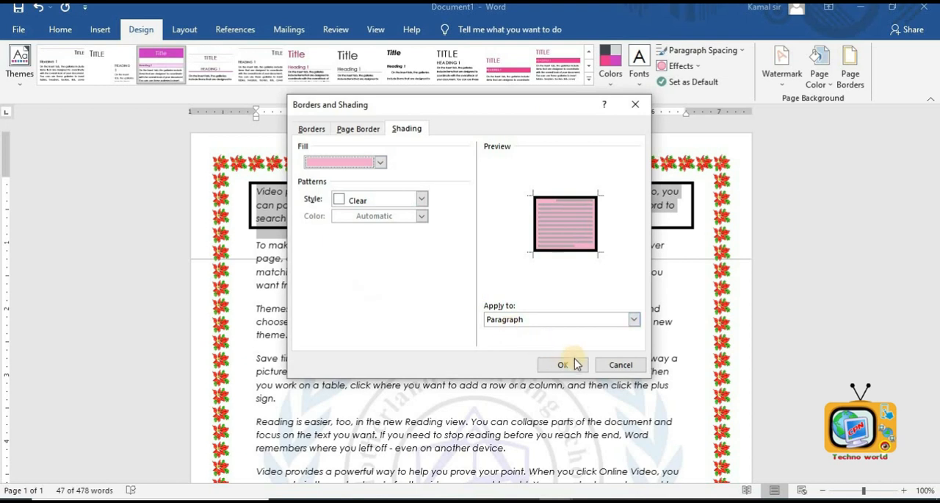
pyautogui.click(560, 375)
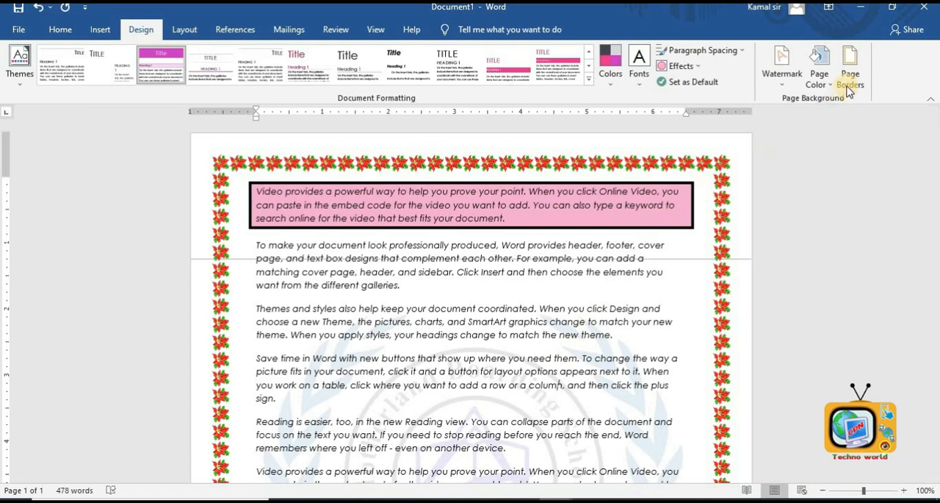
# - Remove the poinsettia page border by setting the page border to None
pyautogui.click(850, 65)
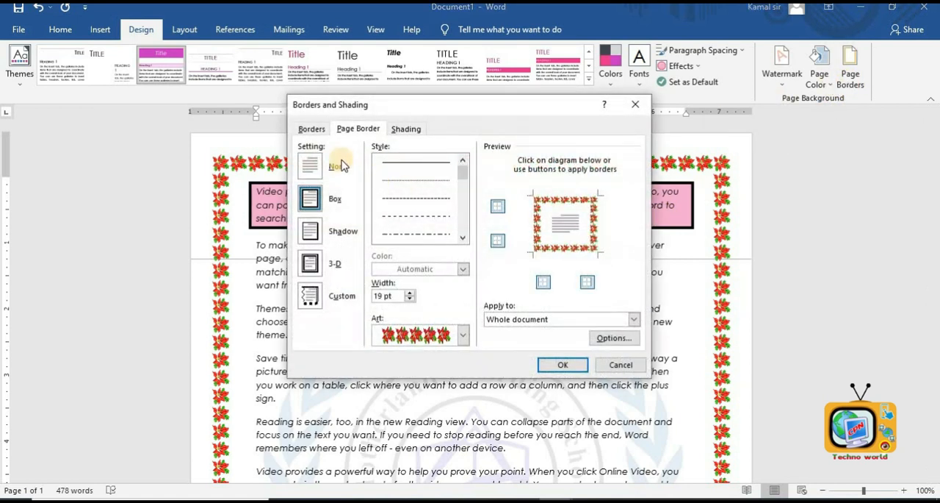
pyautogui.click(354, 128)
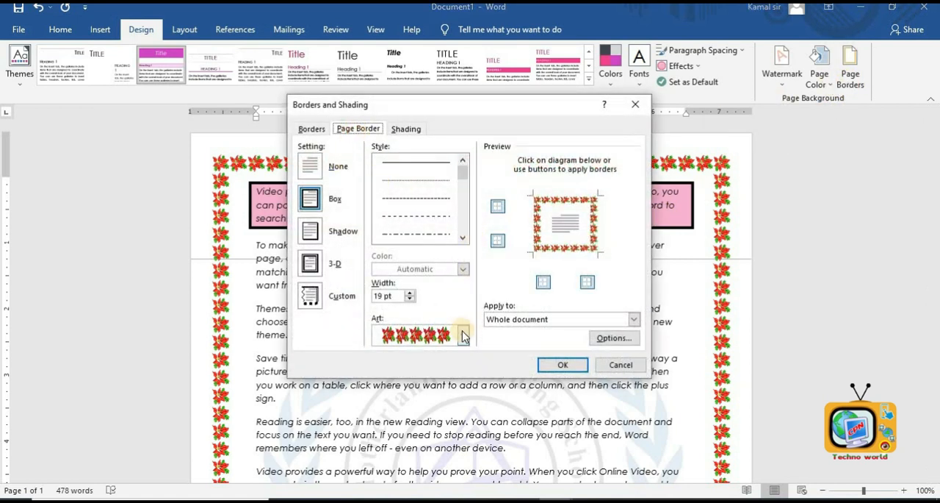
pyautogui.click(315, 167)
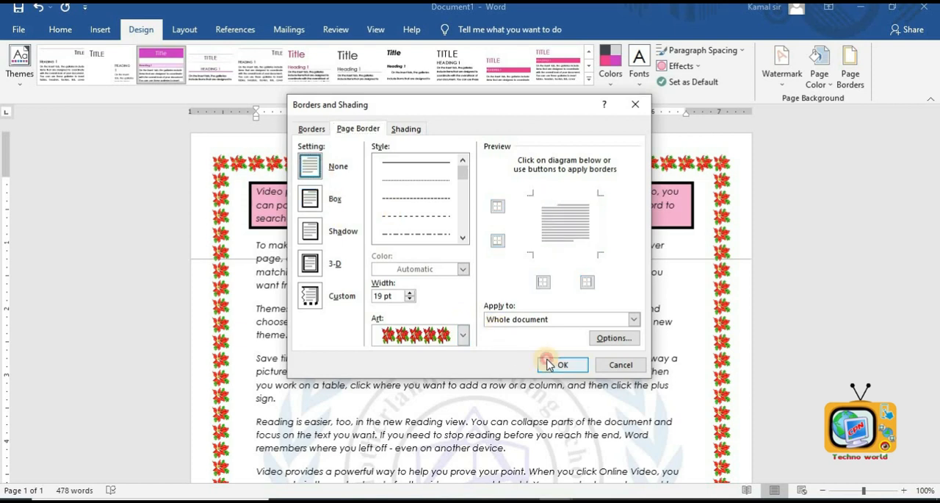
pyautogui.click(550, 363)
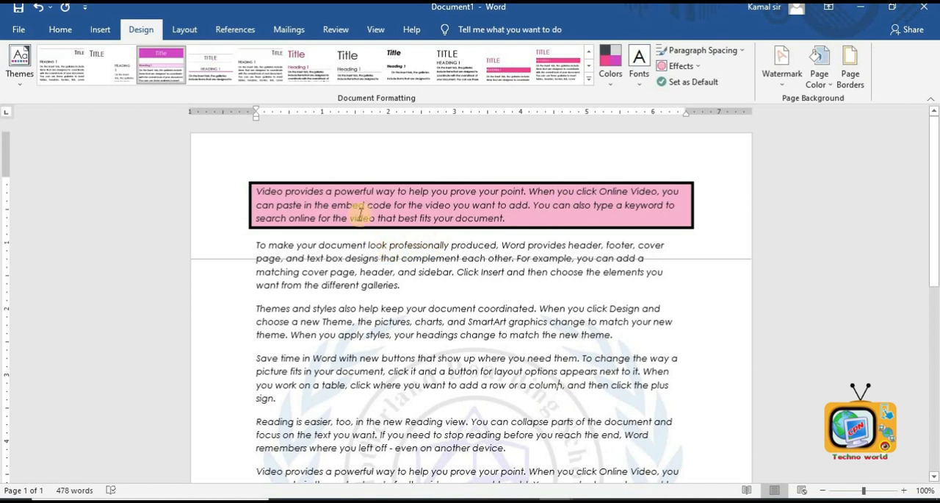
pyautogui.click(851, 70)
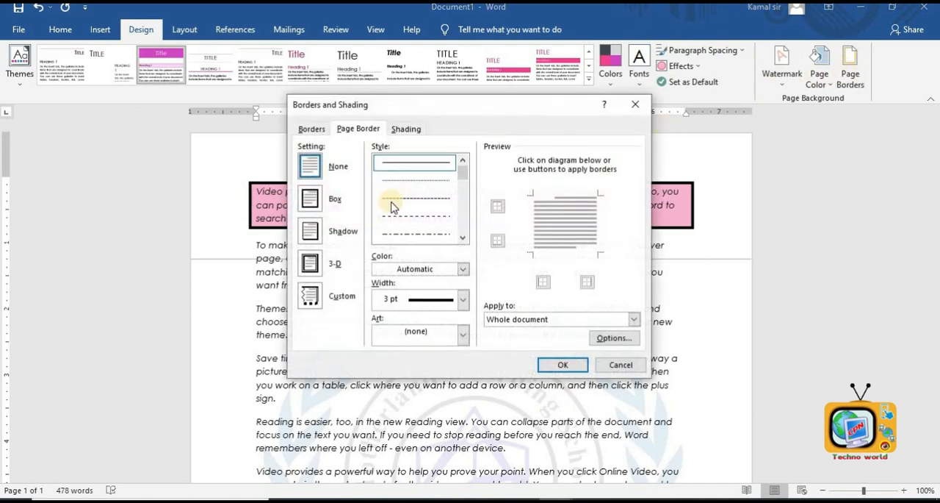
pyautogui.click(312, 130)
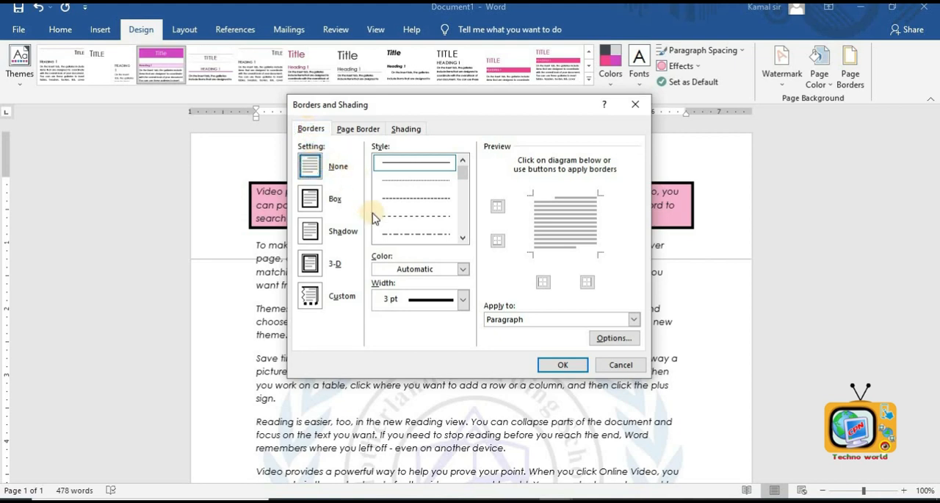
pyautogui.click(564, 371)
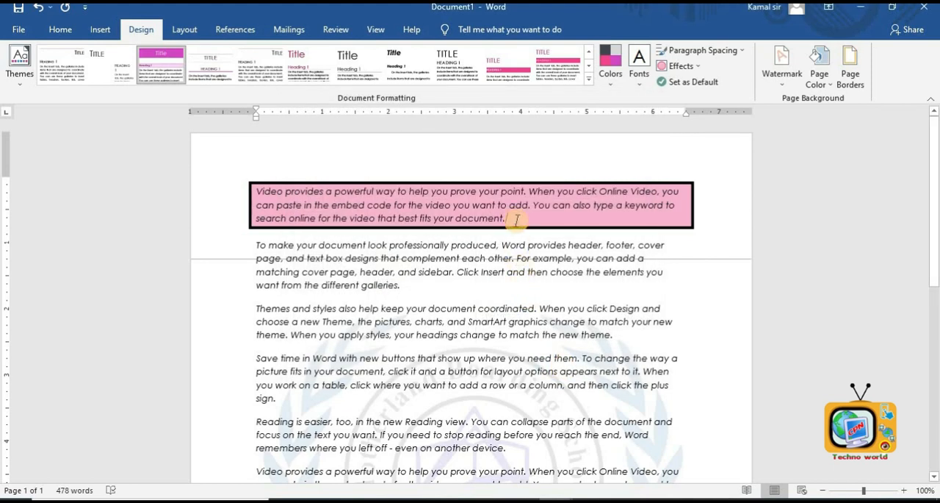
# - Remove the box border from the first paragraph by setting its border to None
pyautogui.tripleClick(257, 184)
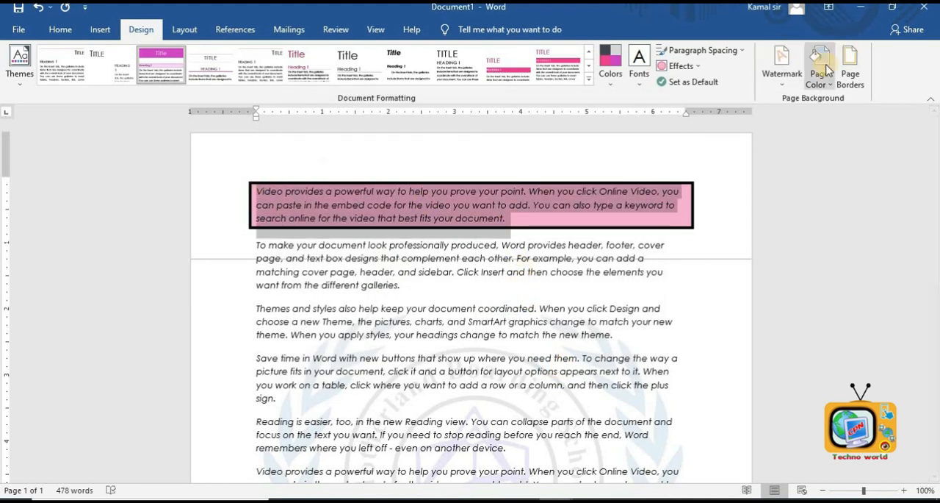
pyautogui.click(851, 65)
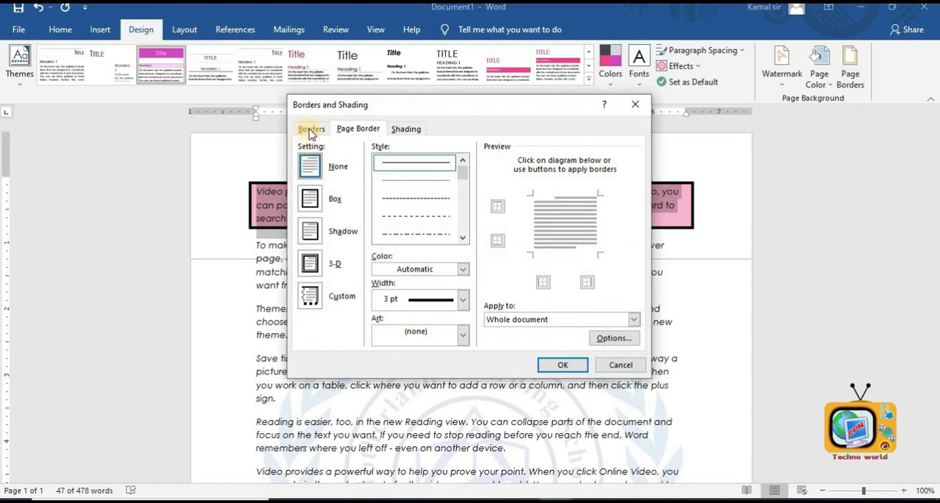
pyautogui.click(311, 130)
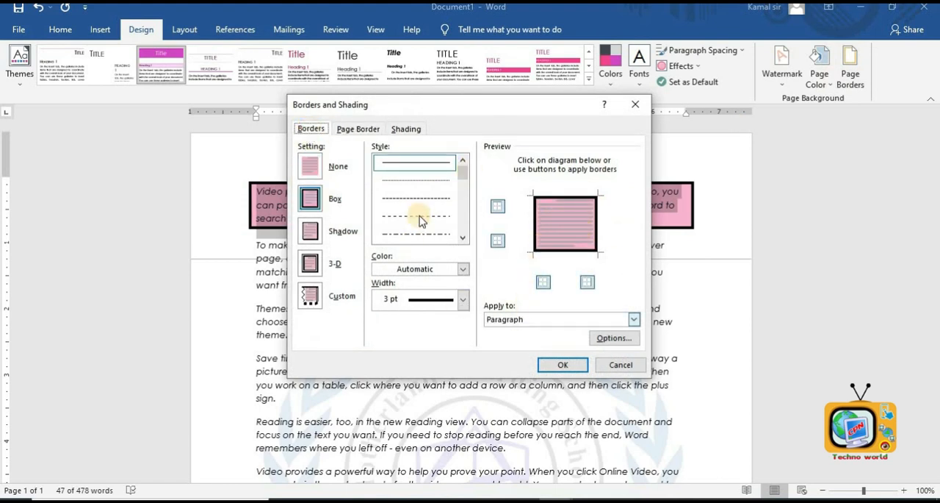
pyautogui.click(309, 167)
pyautogui.click(556, 364)
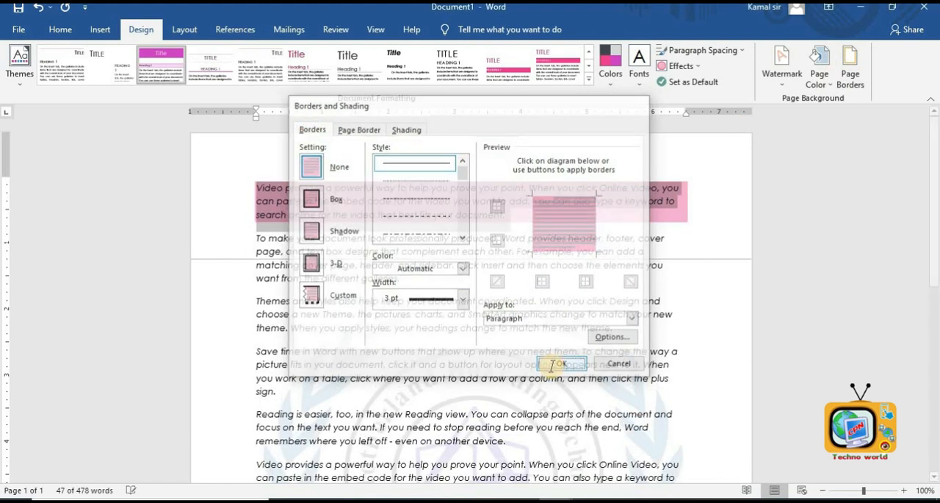
pyautogui.click(531, 378)
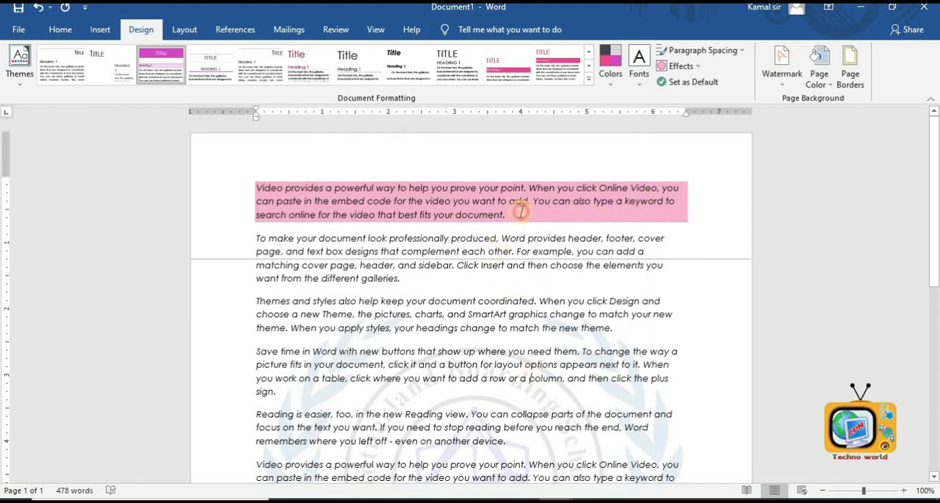
# - Remove the pink shading from the first paragraph by setting its fill to No Color
pyautogui.moveTo(520, 211); pyautogui.dragTo(157, 156)
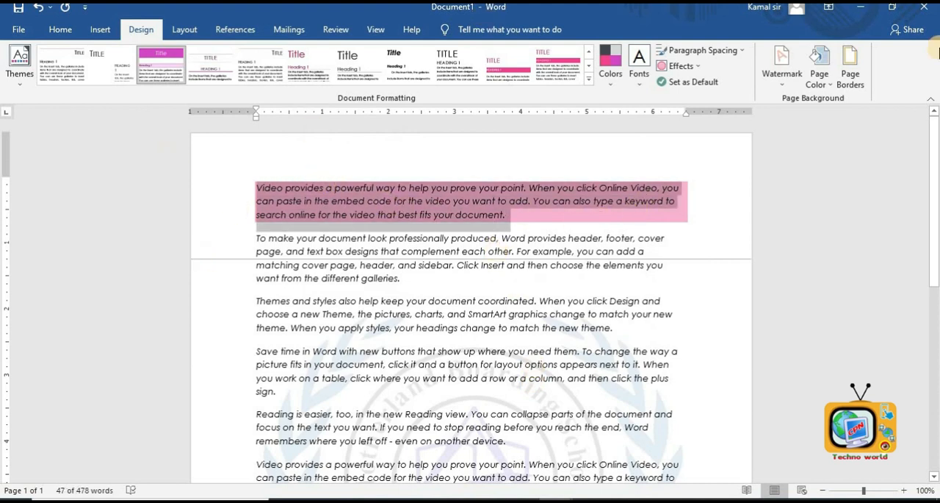
pyautogui.click(850, 67)
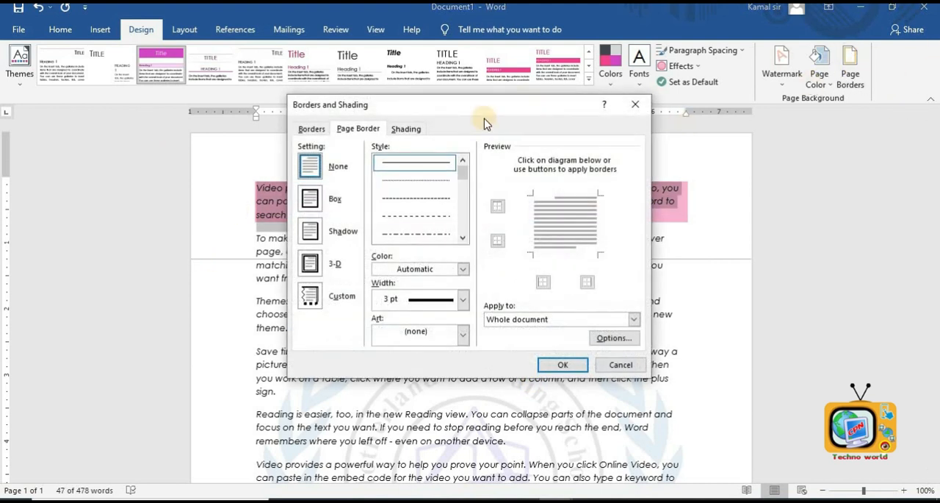
pyautogui.click(403, 132)
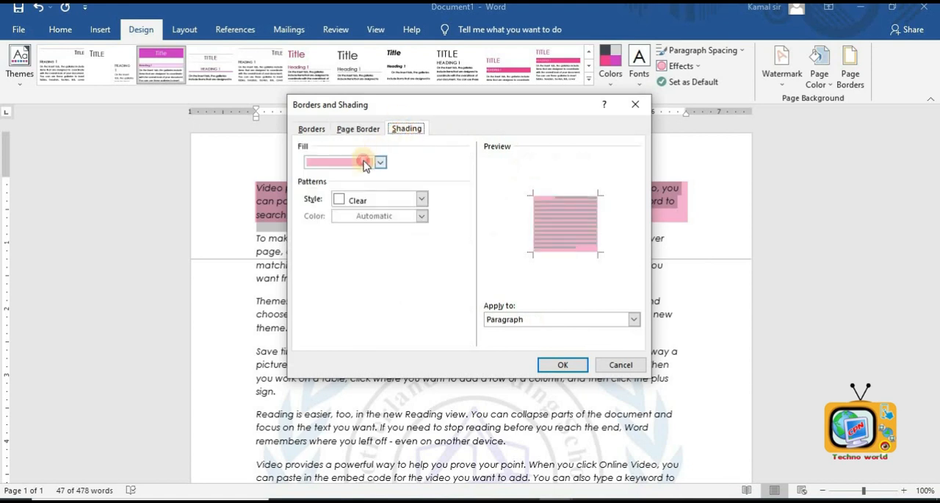
pyautogui.click(365, 162)
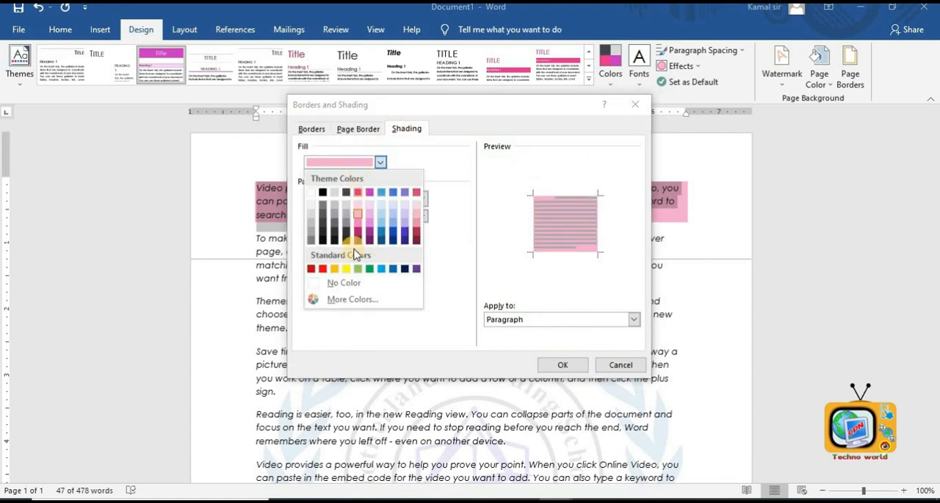
pyautogui.click(344, 283)
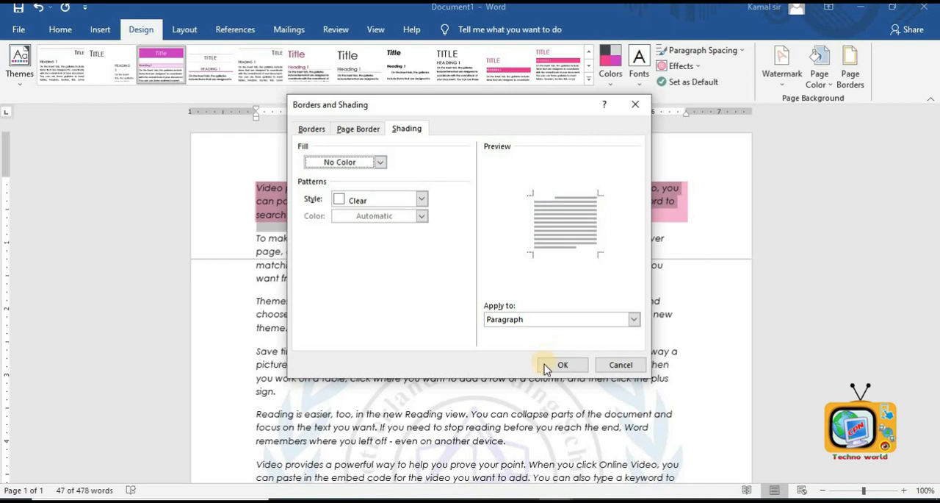
pyautogui.click(547, 365)
pyautogui.click(550, 363)
pyautogui.click(556, 363)
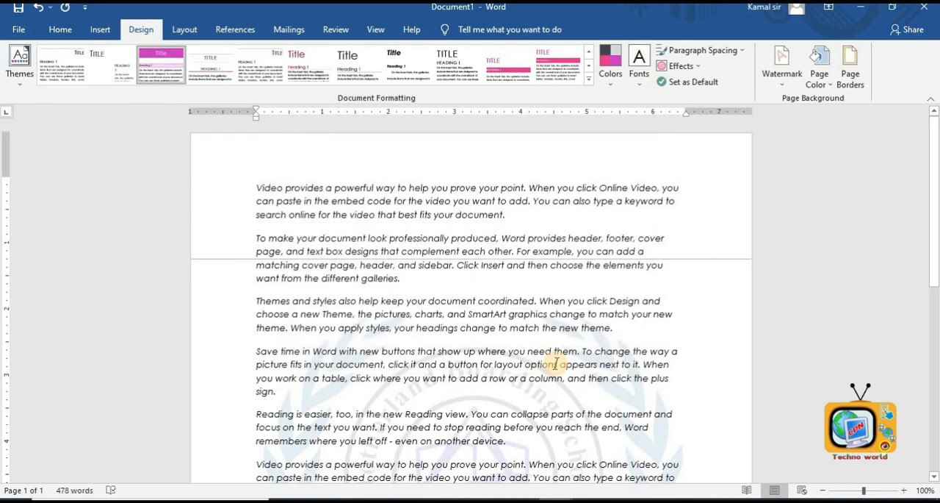
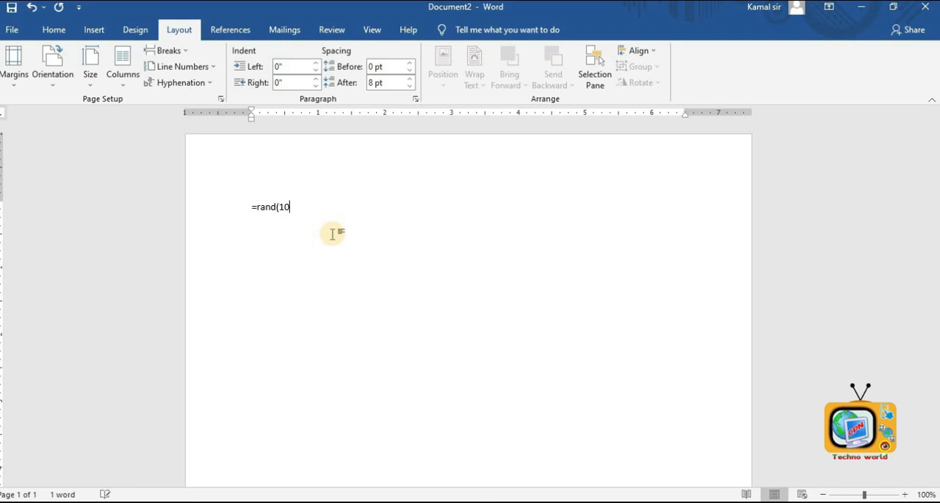
# - Generate random sample paragraphs with the =rand(10) formula
pyautogui.press('Return')
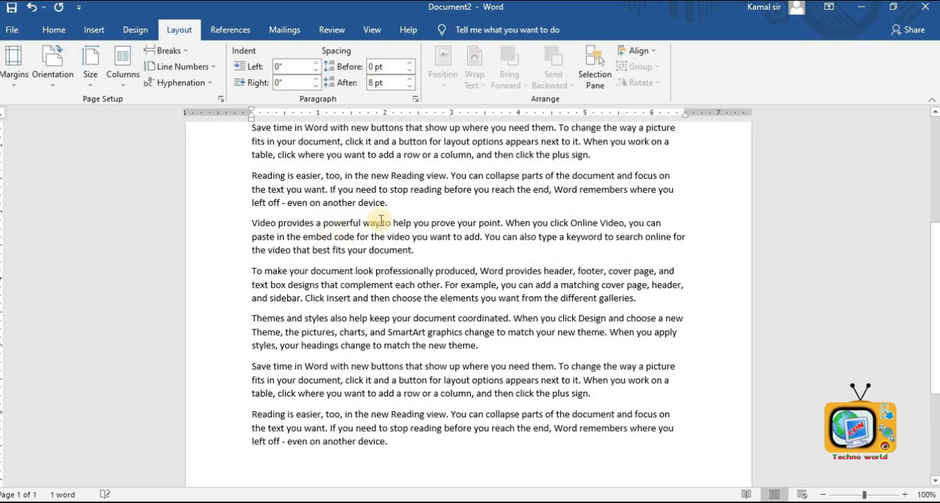
pyautogui.scroll(5, 374, 224)
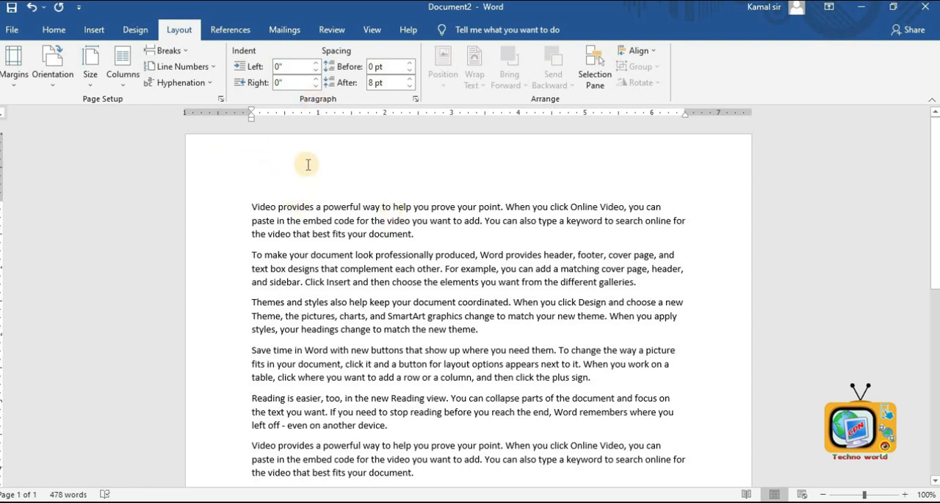
pyautogui.scroll(-4, 547, 249)
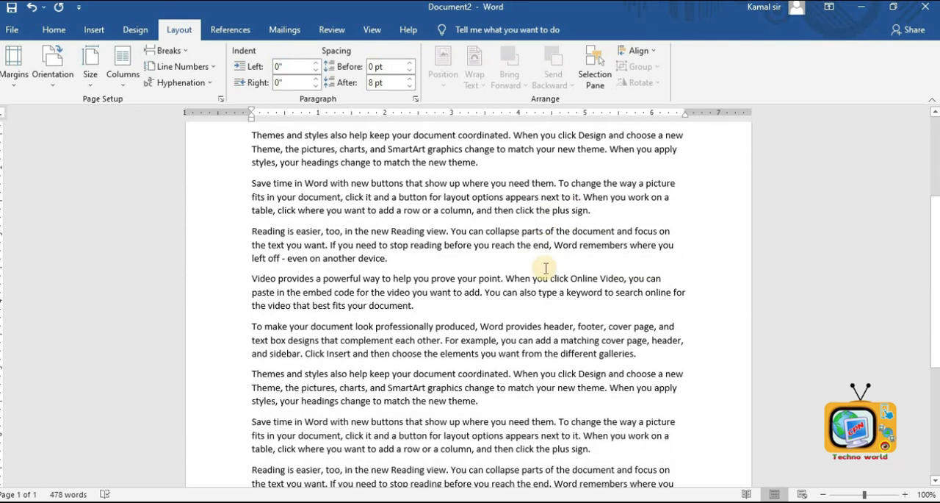
pyautogui.scroll(-5, 545, 268)
pyautogui.scroll(5, 414, 354)
pyautogui.scroll(-6, 490, 377)
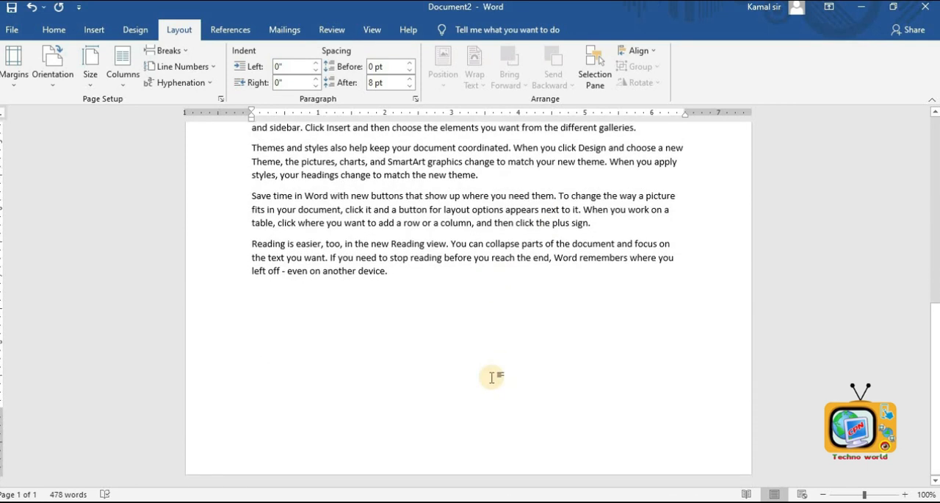
# - Append two more sample paragraphs at the end of the document with =rand(2)
pyautogui.write('=rand(')
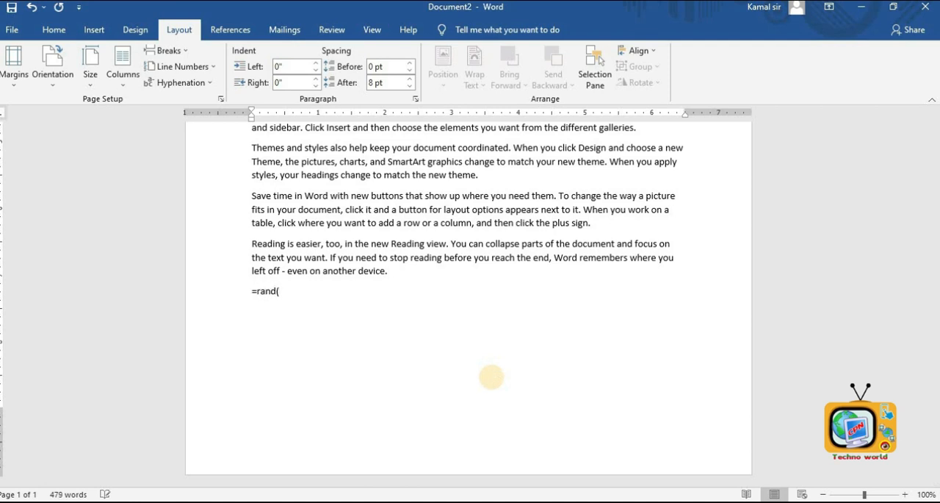
pyautogui.write('2)')
pyautogui.press('Return')
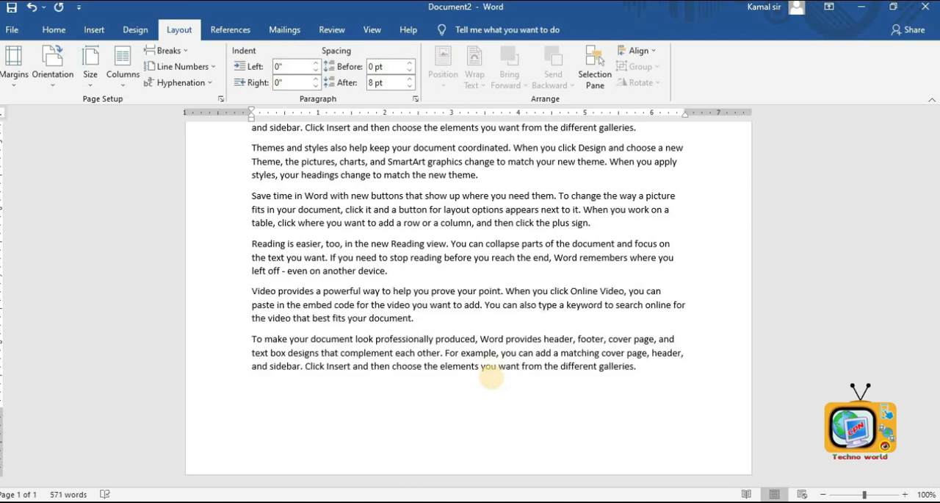
pyautogui.scroll(4, 491, 377)
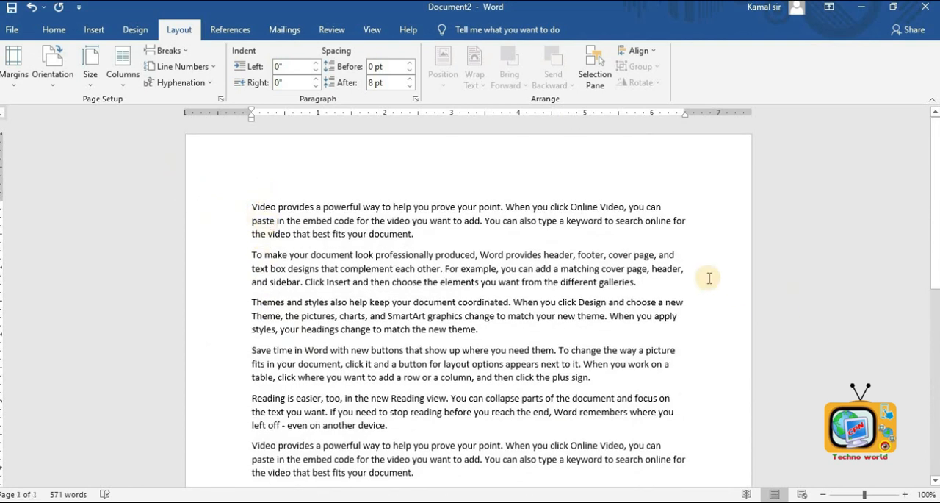
pyautogui.scroll(-4, 465, 299)
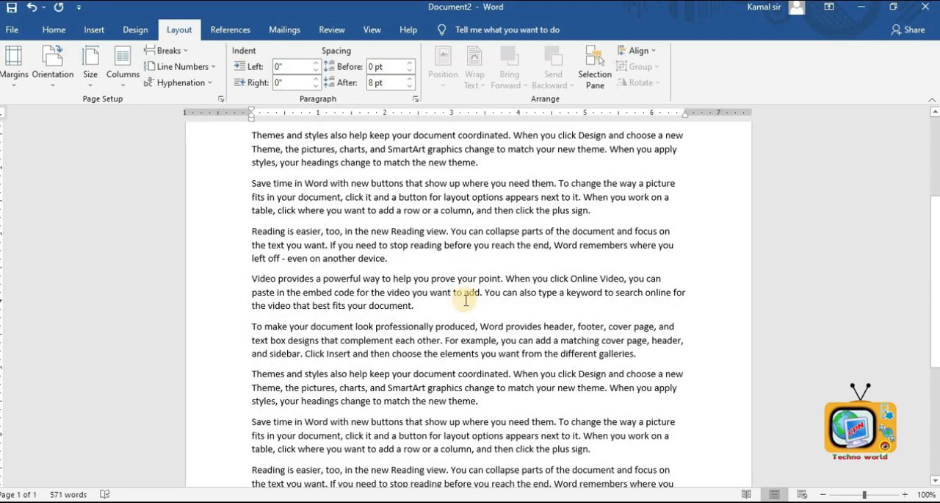
pyautogui.scroll(-4, 466, 300)
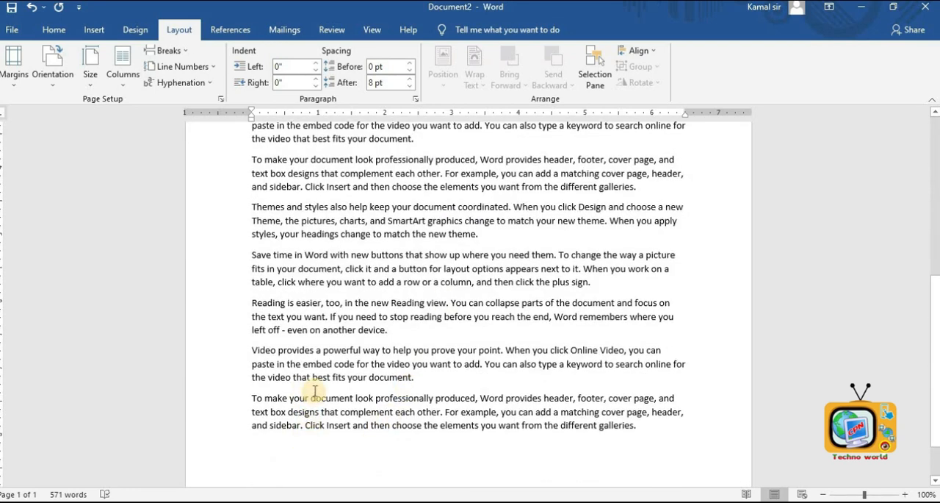
pyautogui.scroll(2, 309, 390)
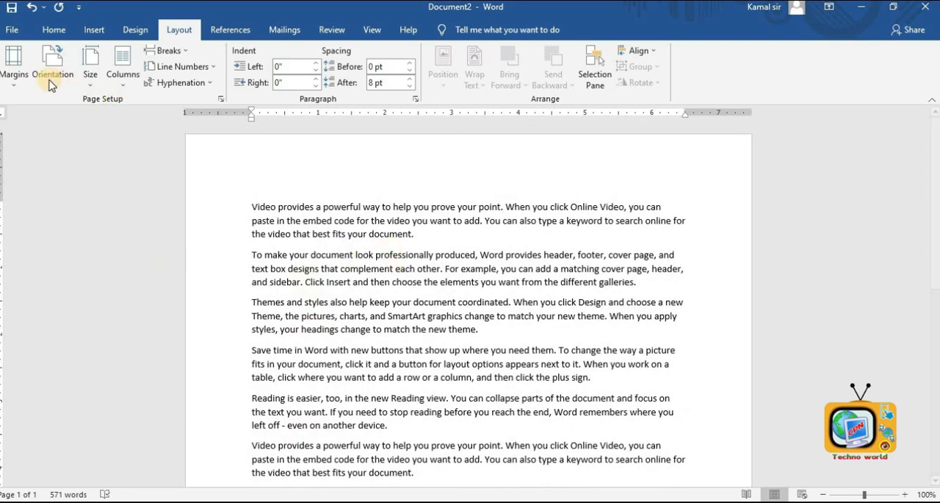
# - Apply the Narrow margin preset to the document
pyautogui.click(21, 63)
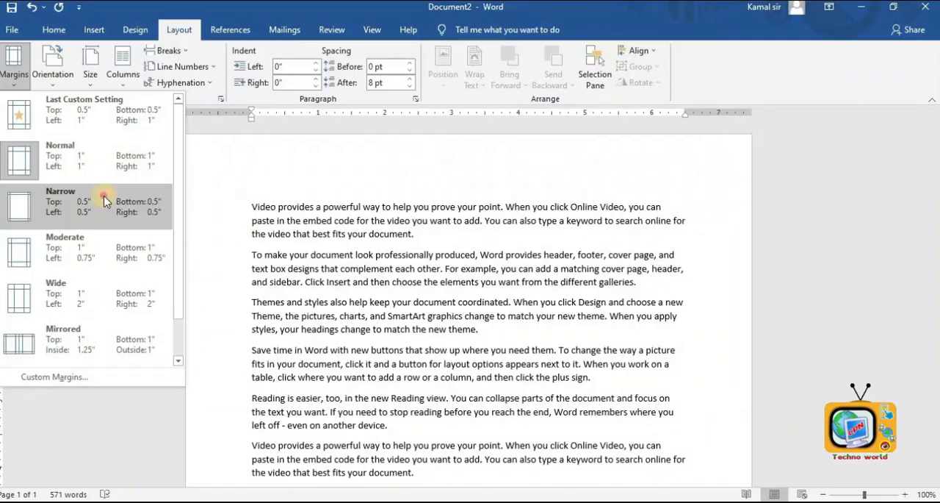
pyautogui.click(75, 327)
pyautogui.scroll(-1, 301, 228)
pyautogui.scroll(1, 287, 213)
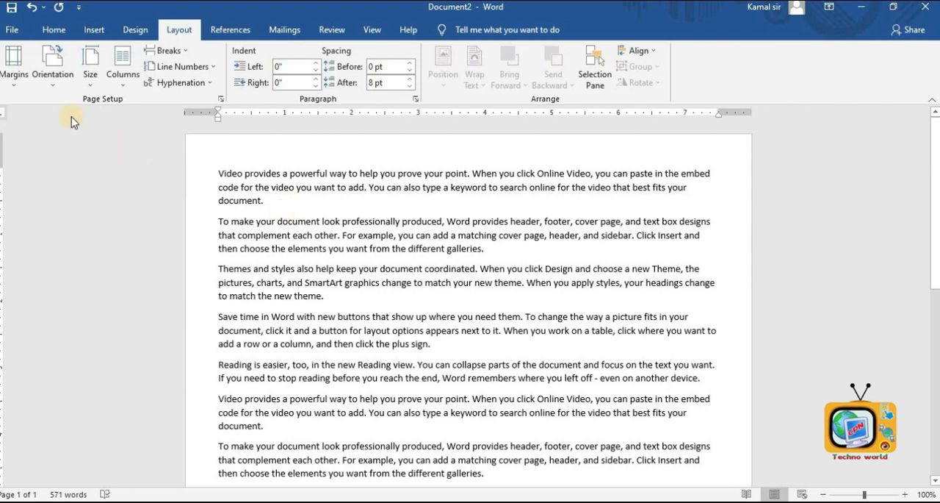
# - Set custom margins with left and right margins of 1 inch
pyautogui.click(14, 73)
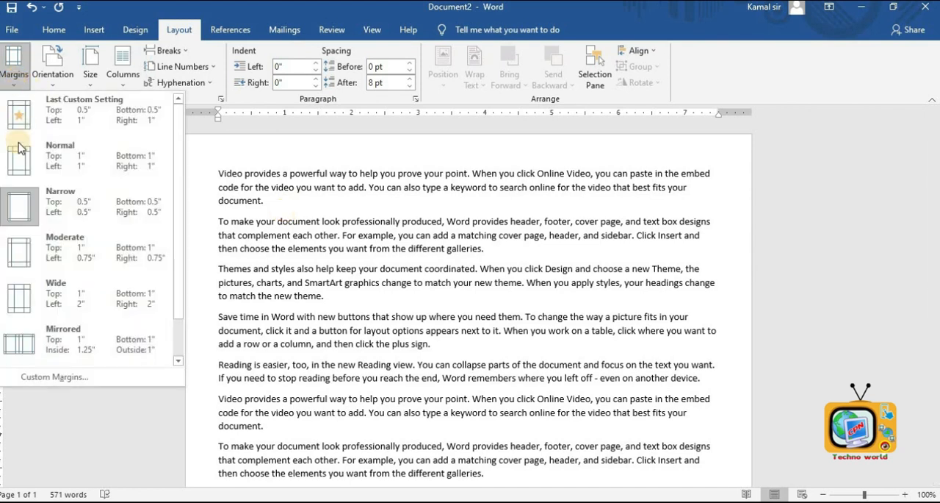
pyautogui.click(52, 376)
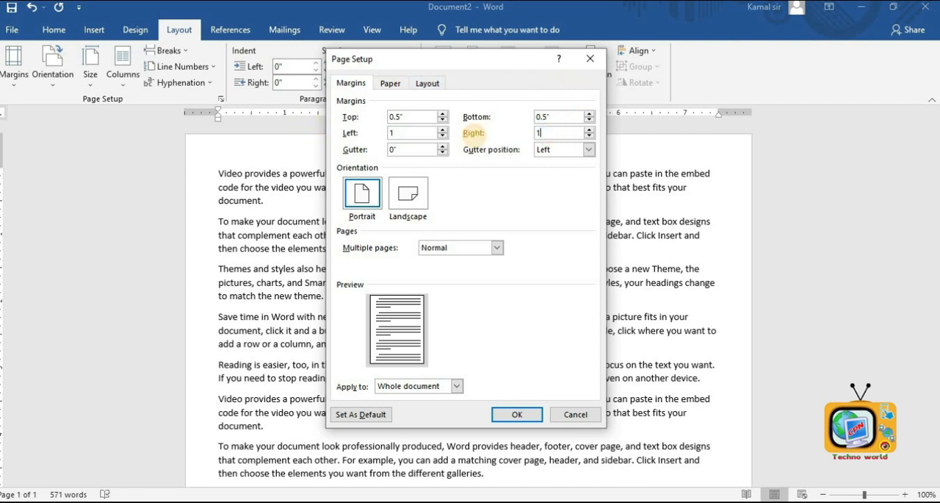
pyautogui.click(517, 413)
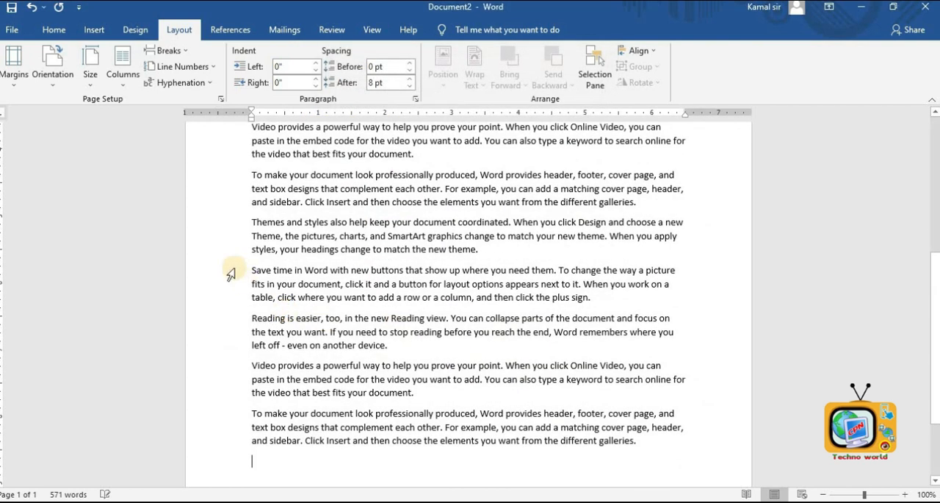
# - Preview the document layout in the Print view and return to editing
pyautogui.scroll(-1, 729, 255)
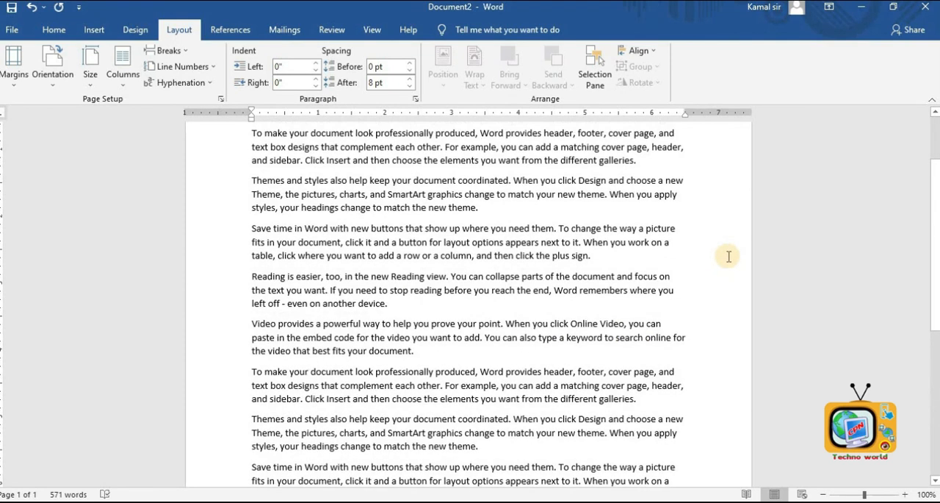
pyautogui.scroll(2, 728, 256)
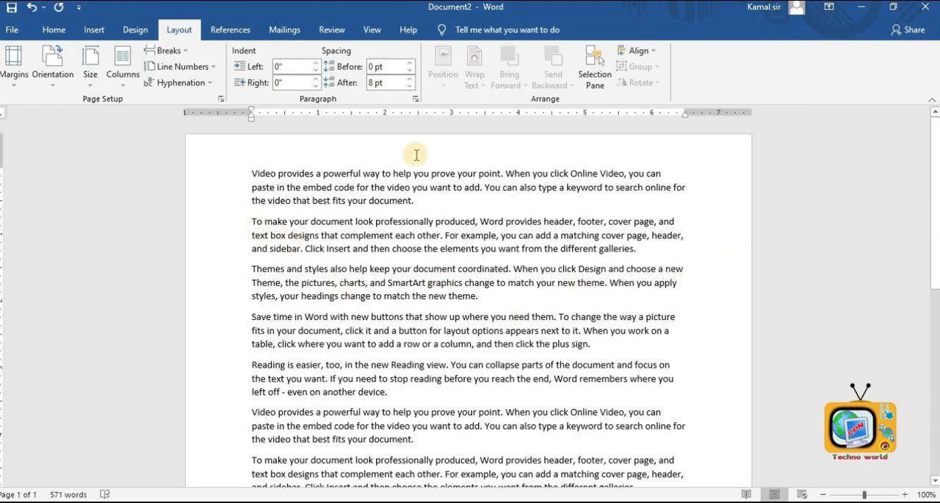
pyautogui.scroll(-4, 419, 185)
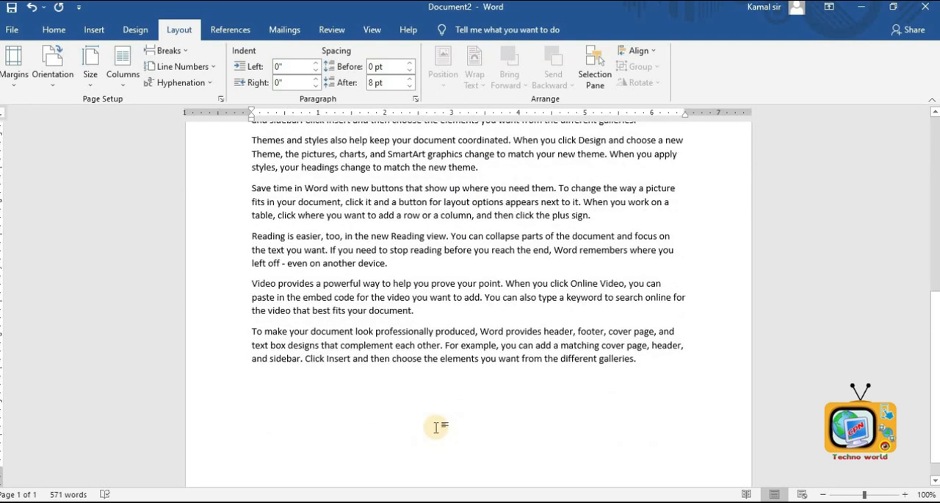
pyautogui.scroll(14, 435, 427)
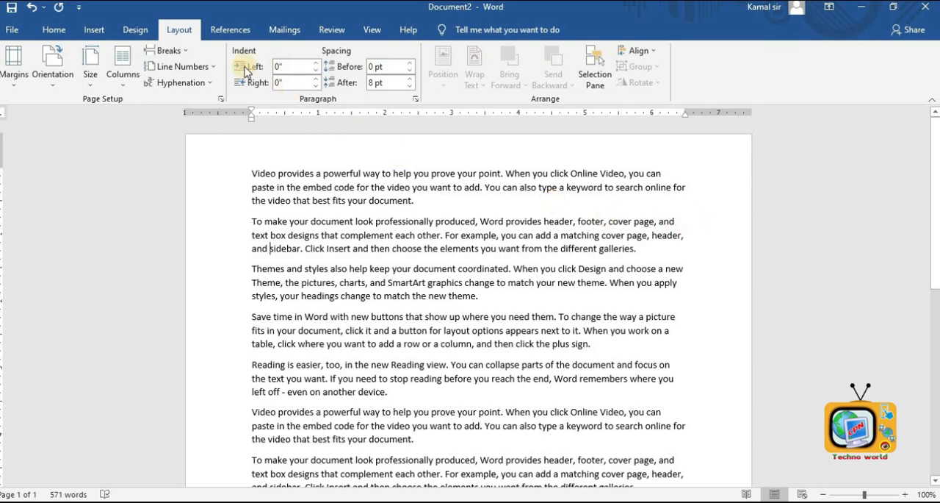
pyautogui.click(10, 36)
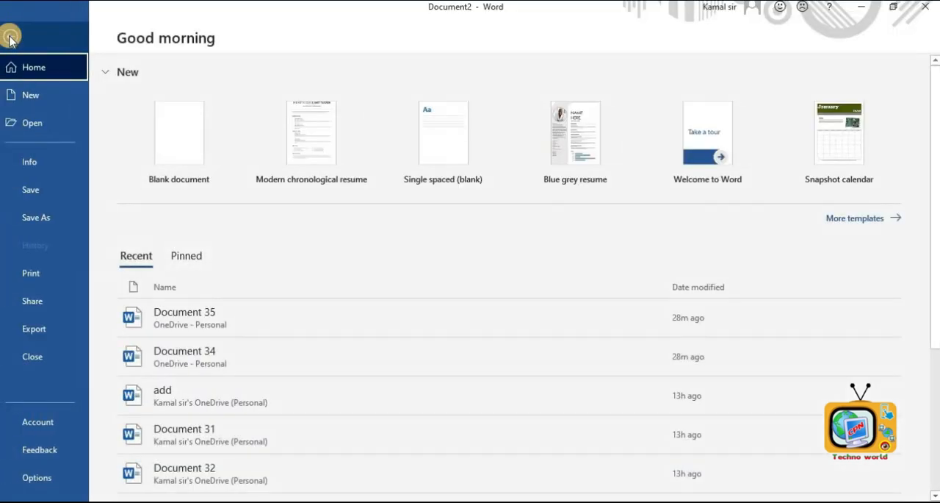
pyautogui.click(30, 274)
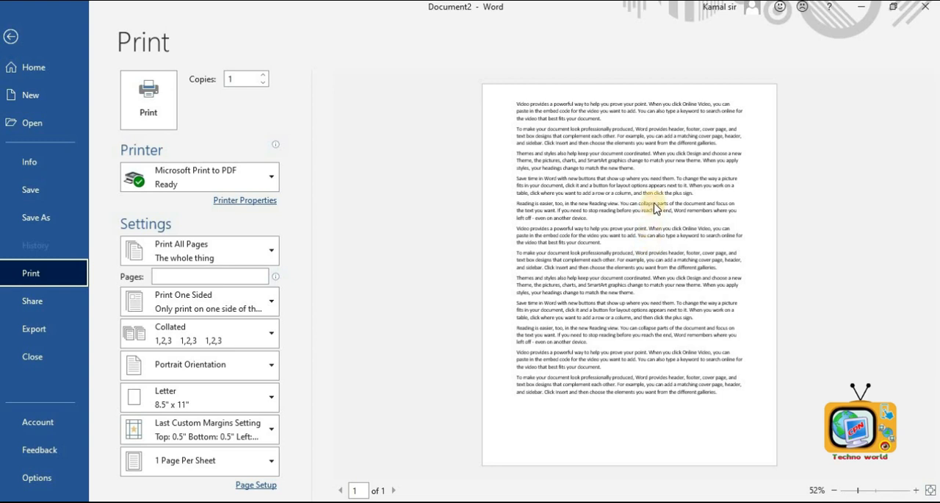
pyautogui.click(10, 35)
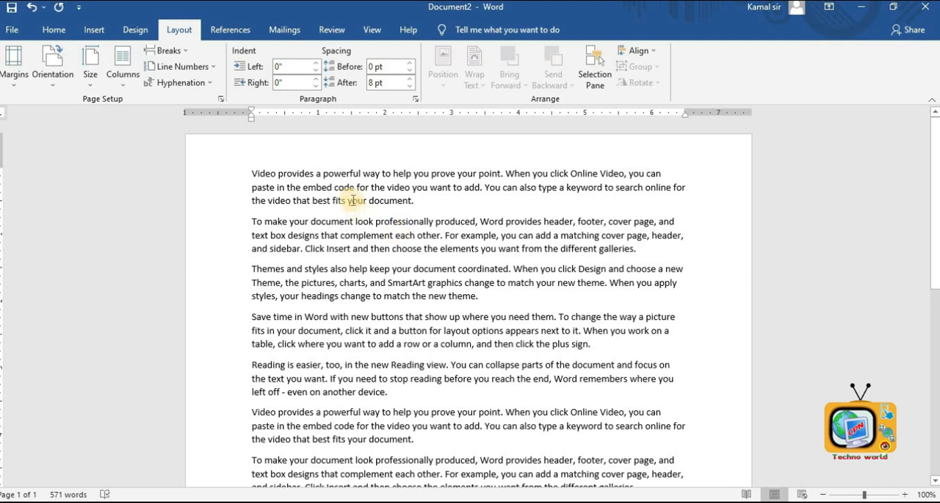
# - Switch the page orientation to Landscape
pyautogui.click(53, 74)
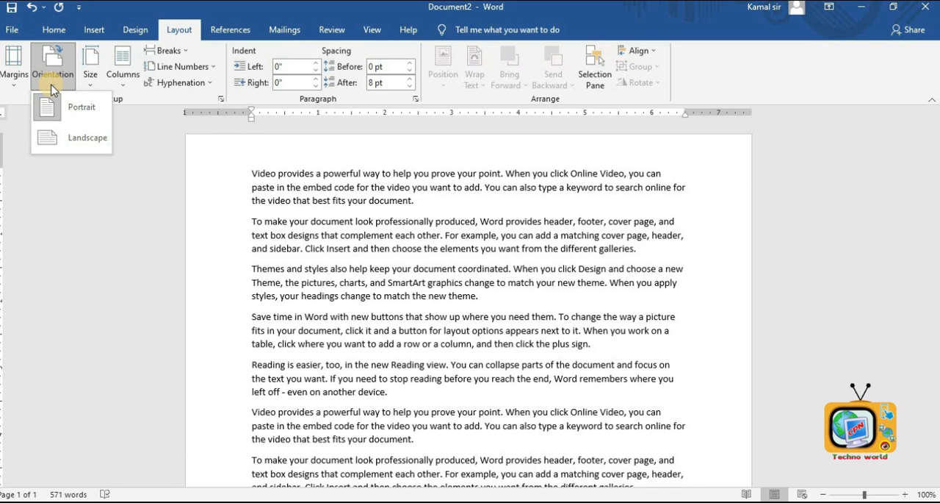
pyautogui.click(60, 138)
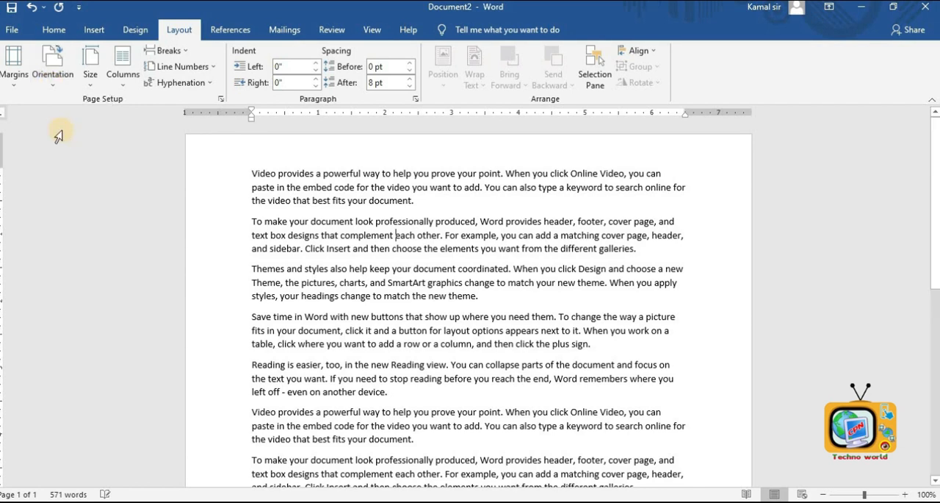
pyautogui.click(52, 65)
pyautogui.click(79, 111)
pyautogui.click(52, 64)
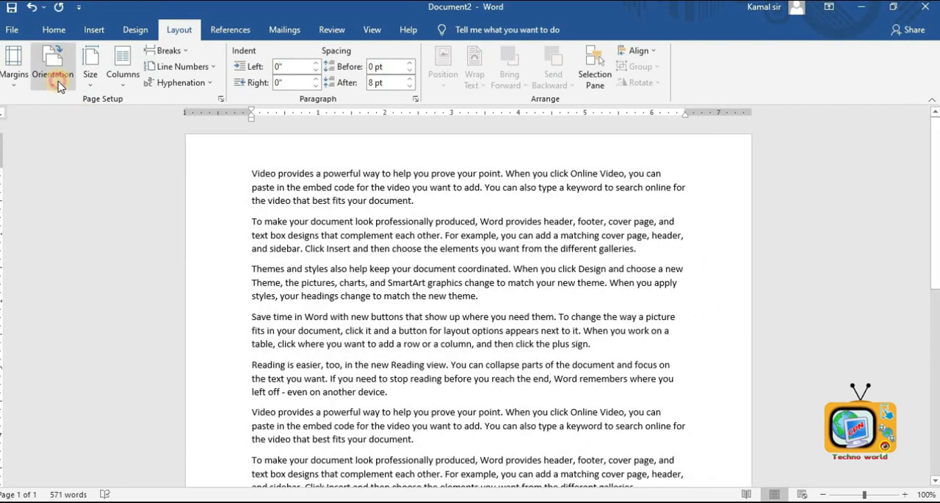
pyautogui.click(68, 147)
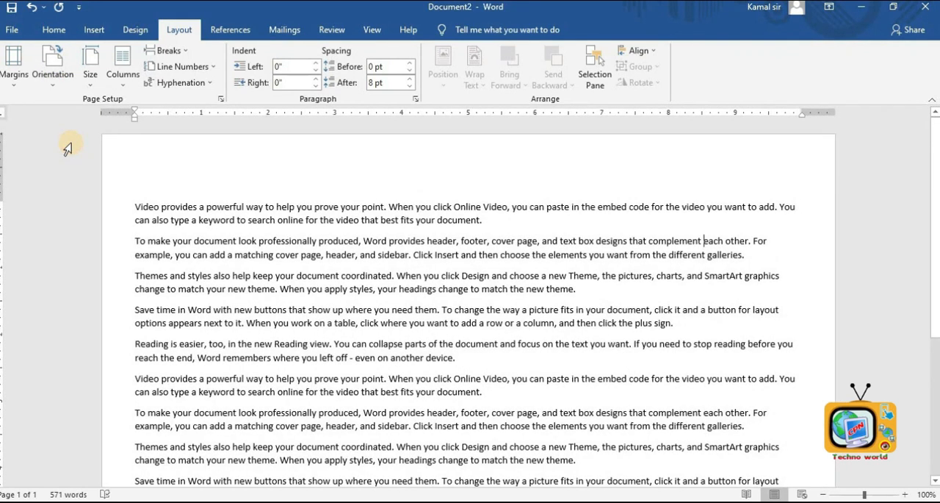
# - Set the paper size to A4
pyautogui.click(91, 80)
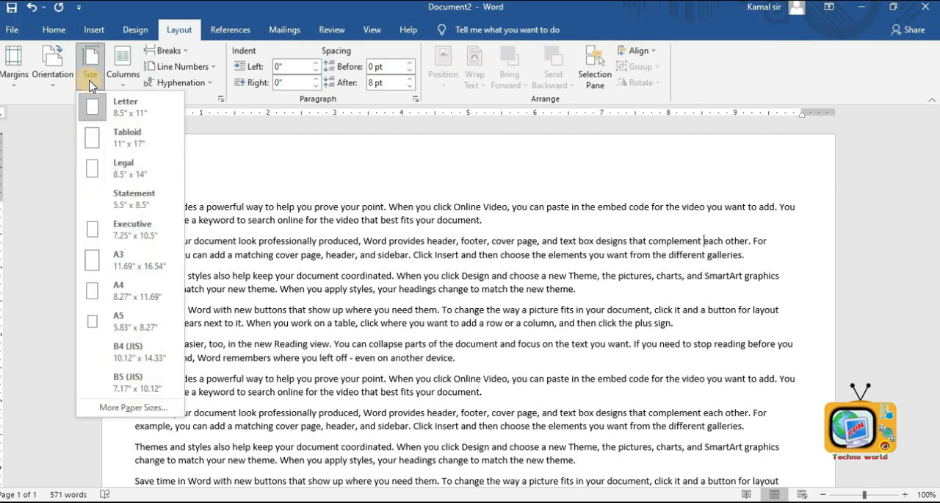
pyautogui.click(138, 297)
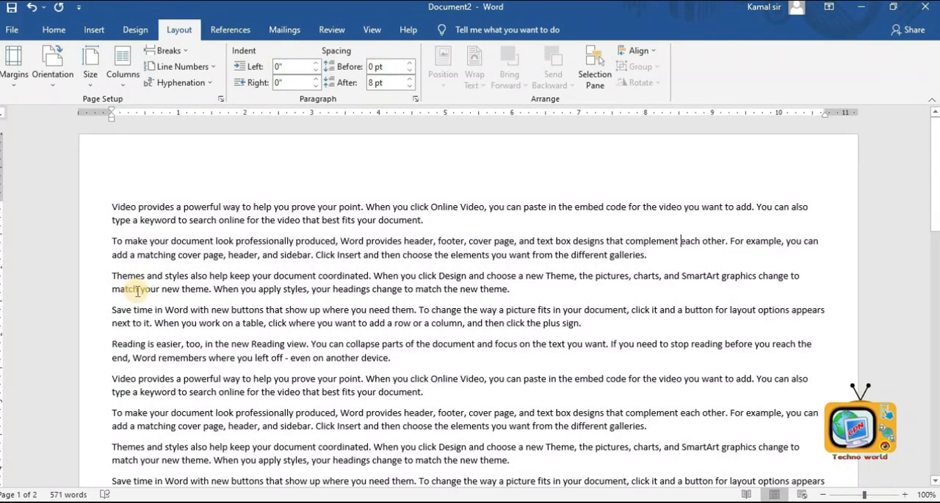
pyautogui.click(90, 70)
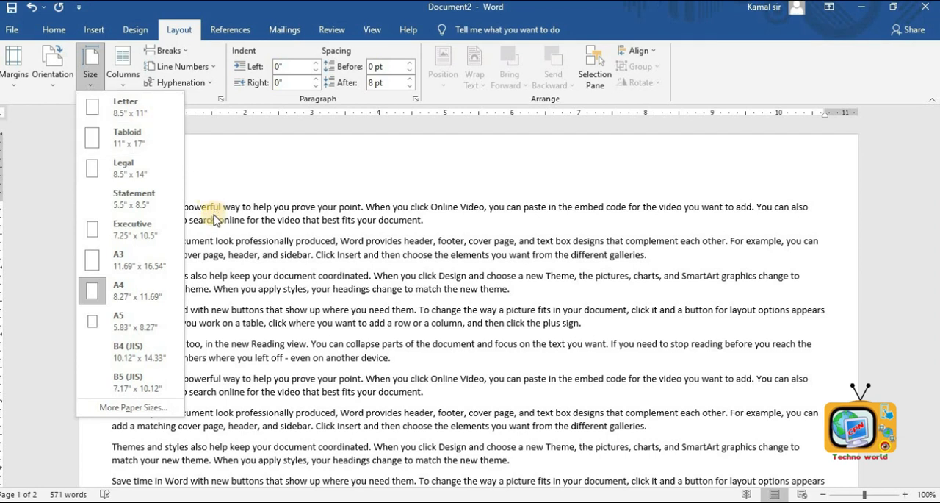
pyautogui.click(125, 294)
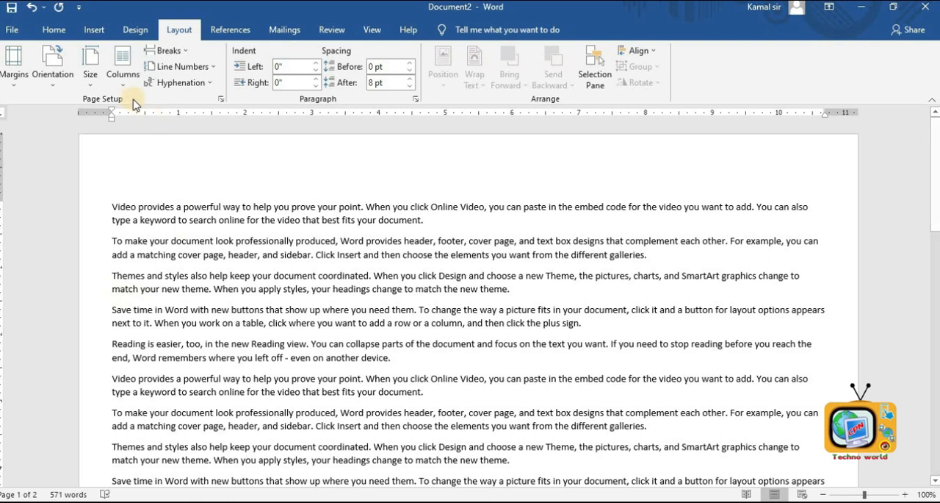
# - Format the document text into three columns
pyautogui.click(126, 80)
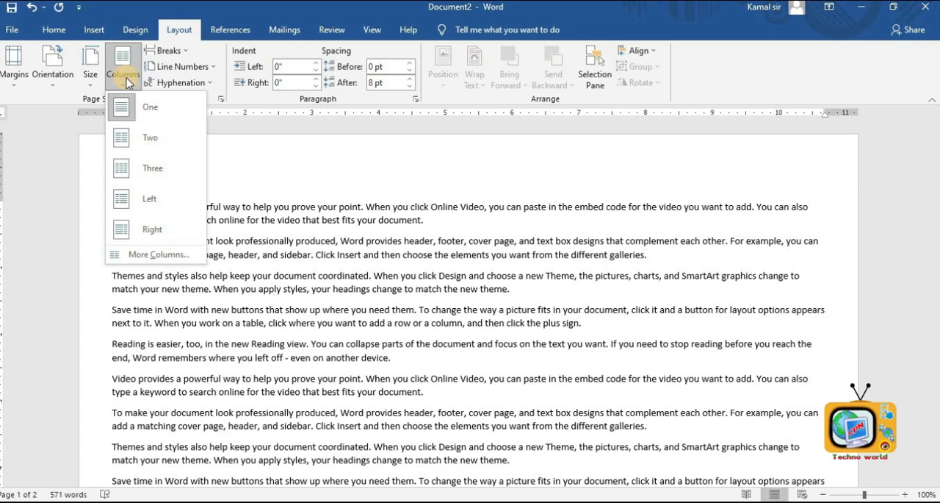
pyautogui.click(122, 167)
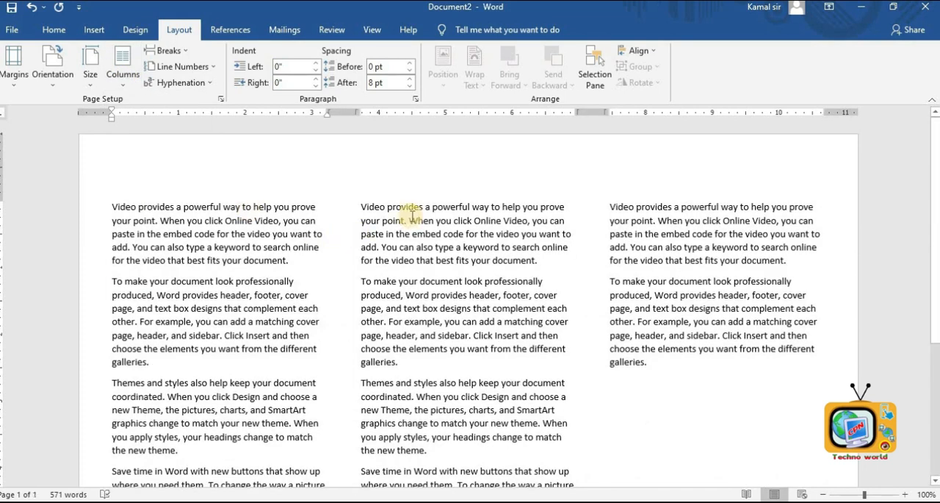
pyautogui.scroll(-5, 411, 214)
pyautogui.scroll(5, 413, 213)
pyautogui.scroll(-5, 413, 213)
pyautogui.scroll(5, 413, 213)
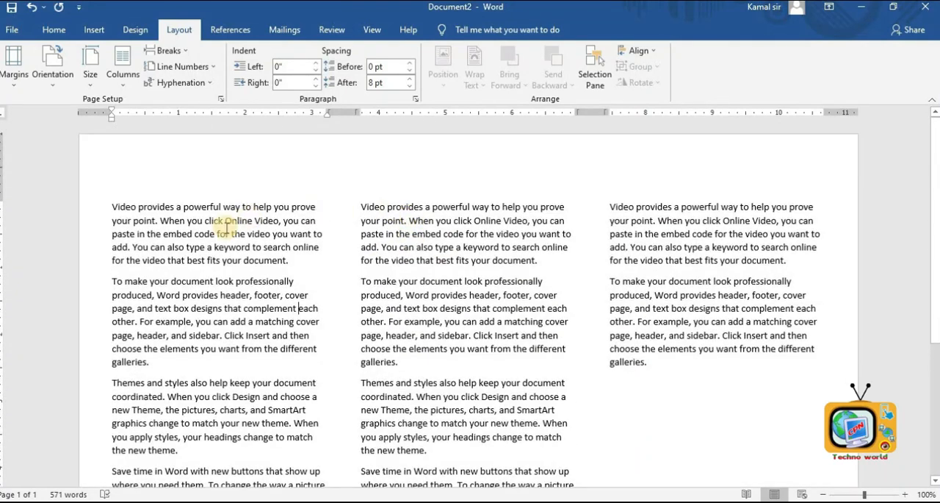
# - Add a blank line after the first paragraph and insert the school logo picture from the Desktop there, shrinking it to about half size
pyautogui.press('Return')
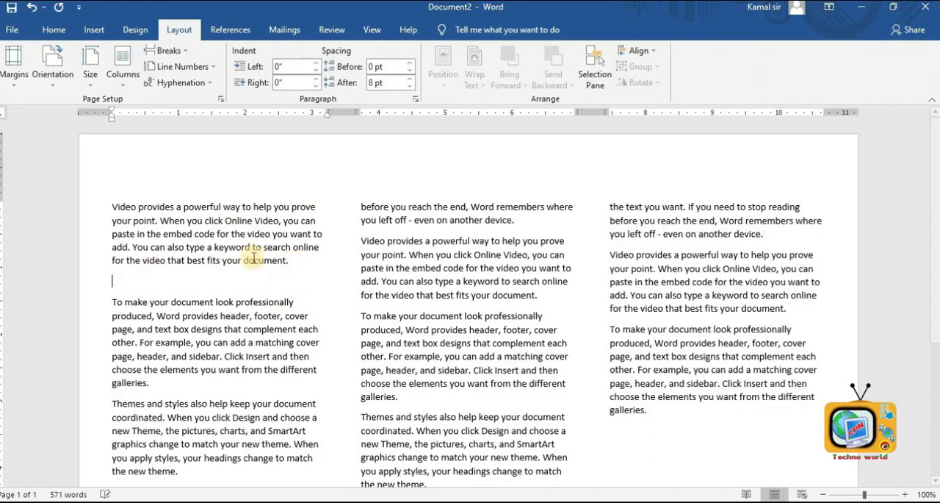
pyautogui.click(85, 31)
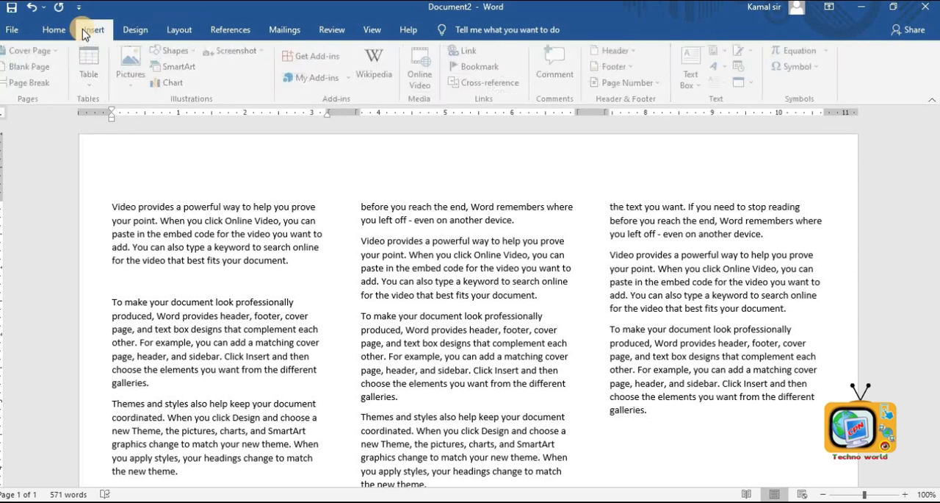
pyautogui.click(134, 87)
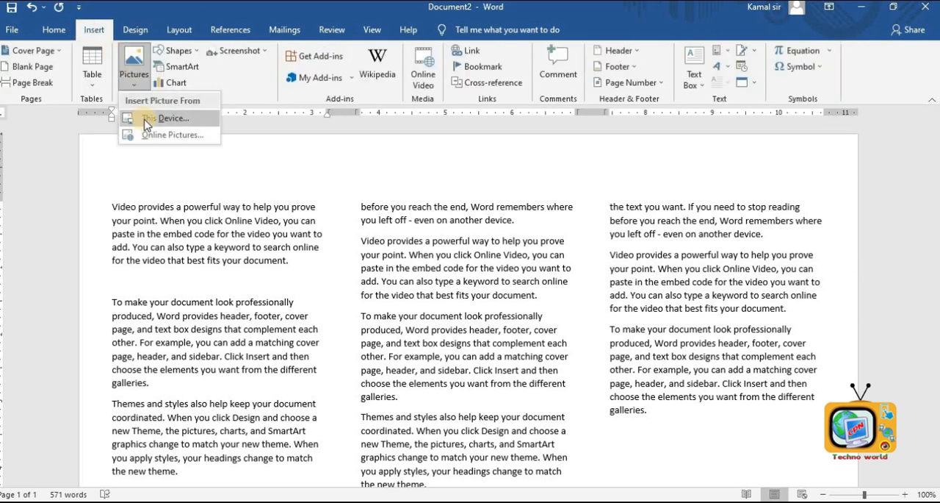
pyautogui.click(147, 120)
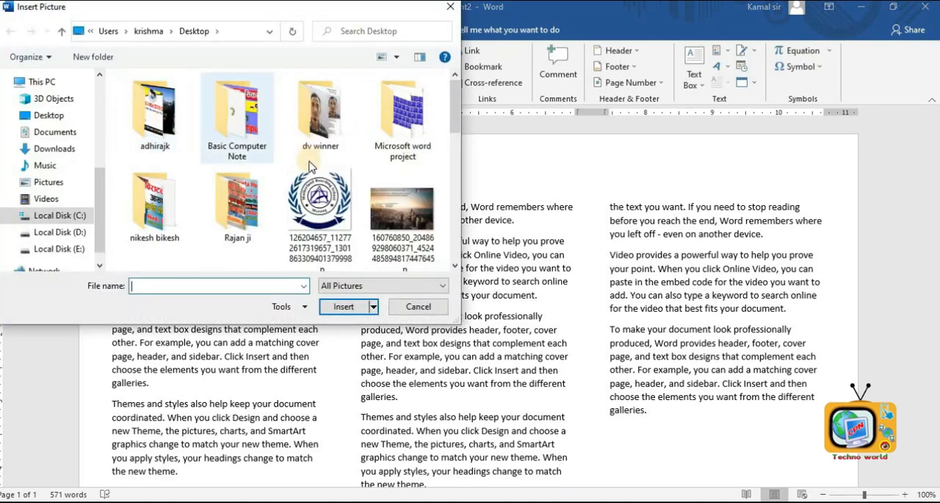
pyautogui.doubleClick(296, 208)
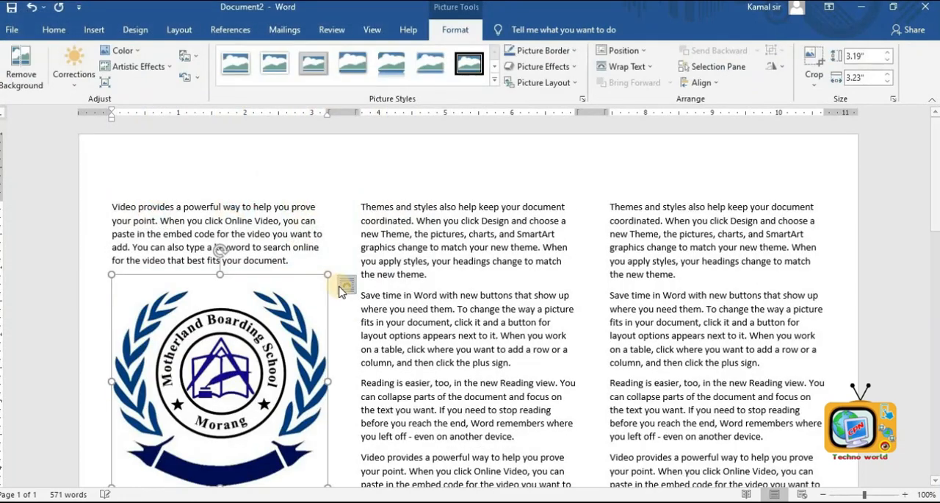
pyautogui.moveTo(326, 275); pyautogui.dragTo(264, 380)
pyautogui.click(293, 386)
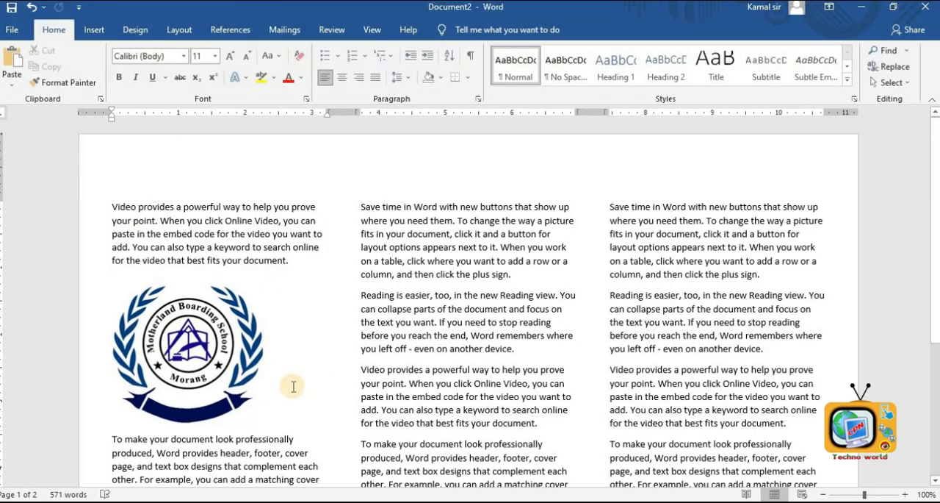
# - Insert the keyboard picture from the Desktop into the third column after the paragraph ending "click the plus sign."
pyautogui.click(573, 294)
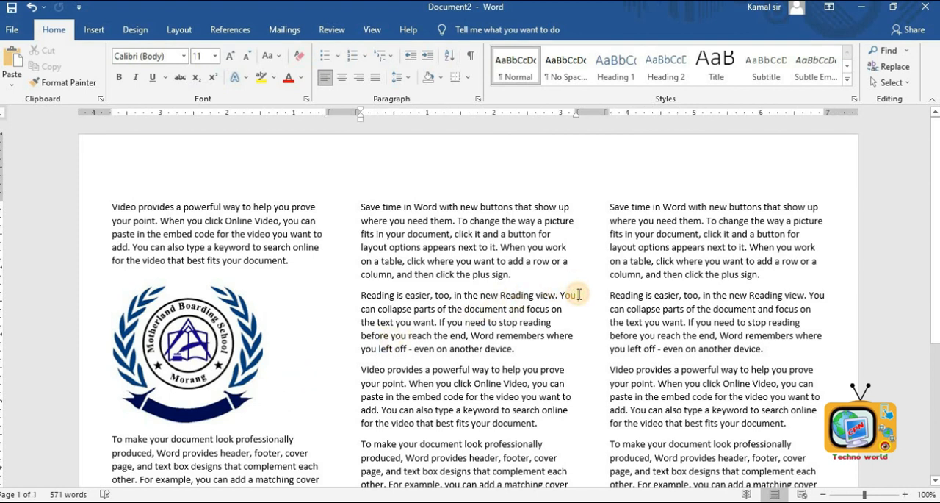
pyautogui.click(764, 278)
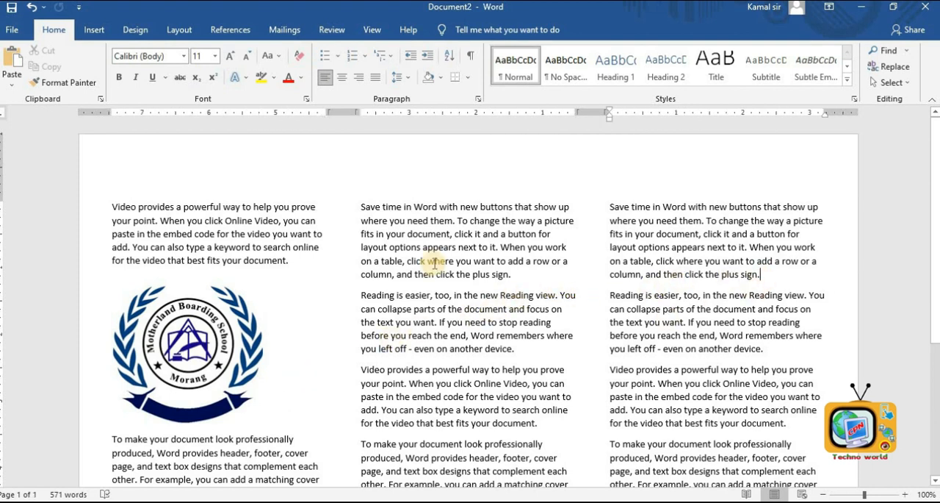
pyautogui.click(94, 30)
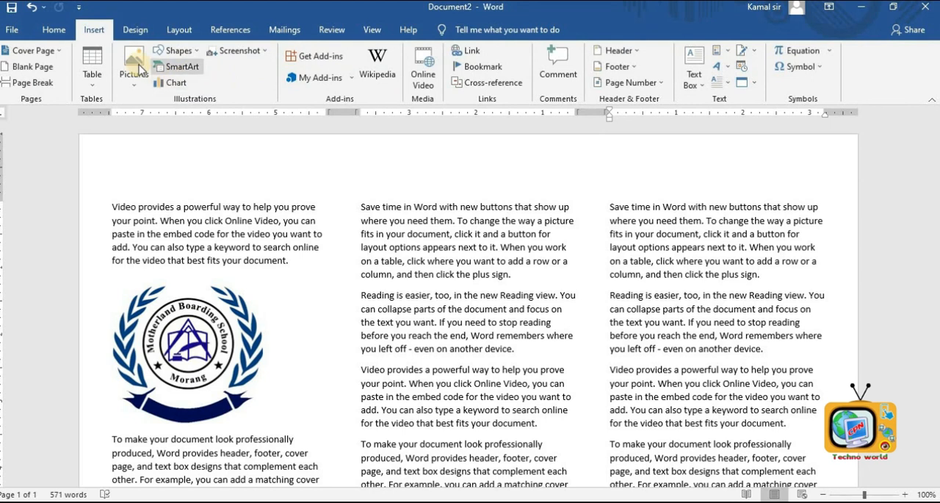
pyautogui.click(134, 68)
pyautogui.click(165, 119)
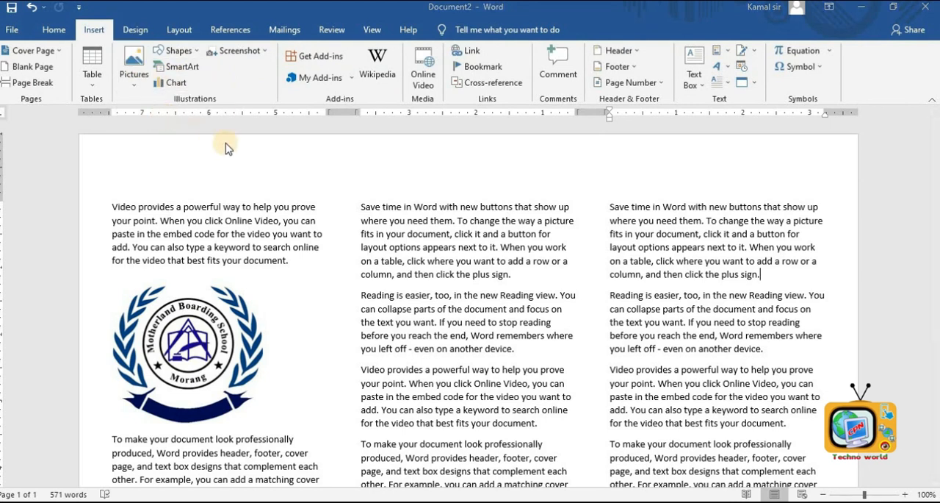
pyautogui.doubleClick(404, 127)
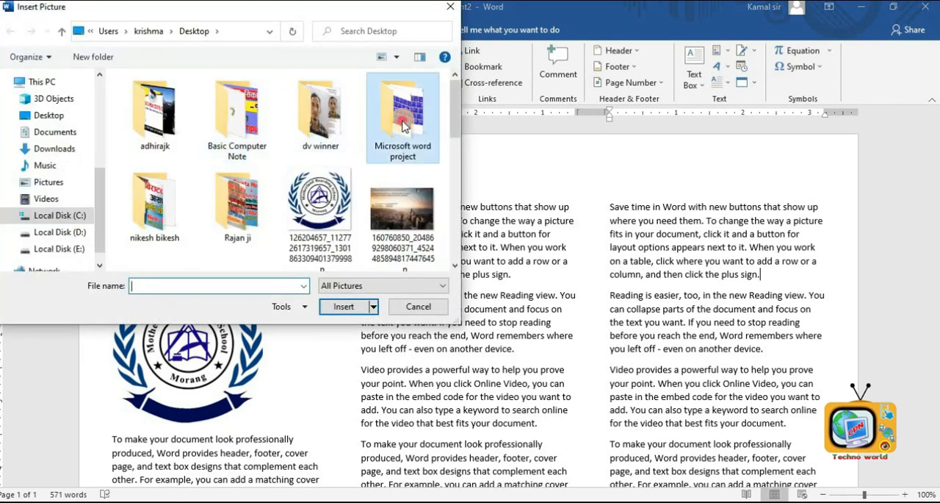
pyautogui.doubleClick(329, 124)
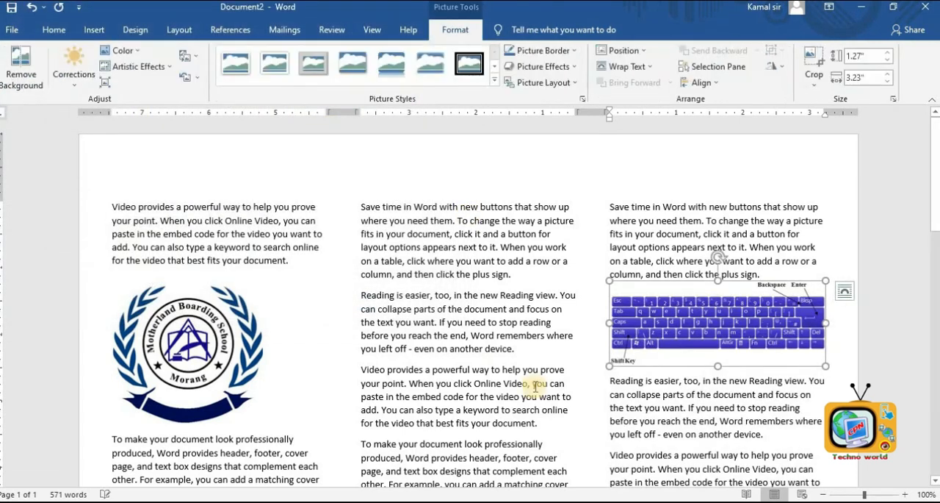
pyautogui.click(659, 429)
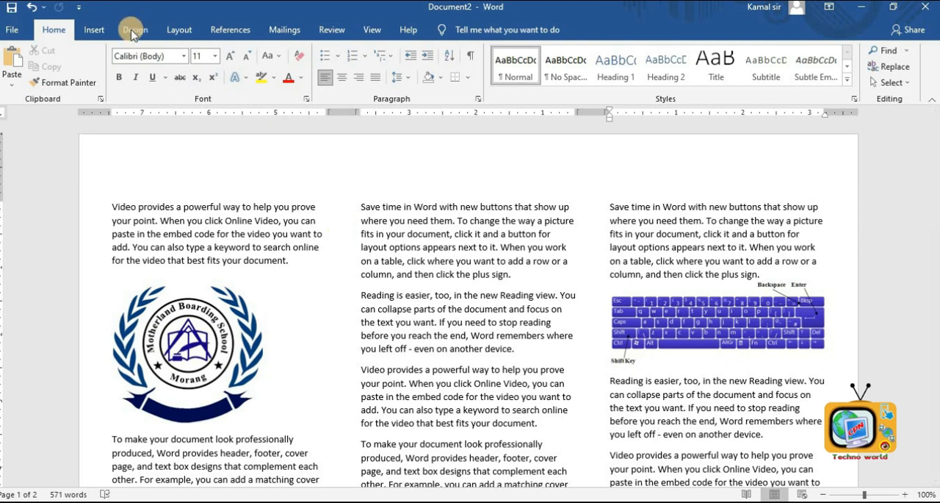
# - Reformat the document text into two columns
pyautogui.click(171, 27)
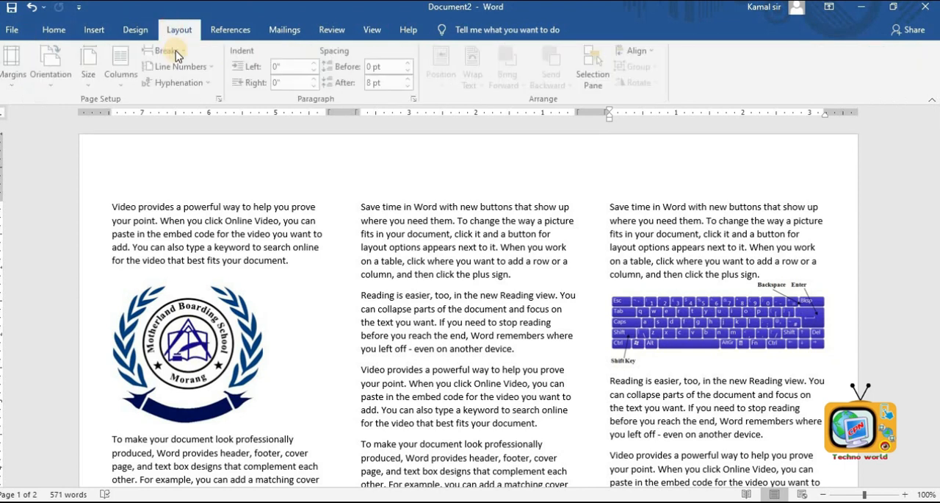
pyautogui.click(123, 64)
pyautogui.click(142, 135)
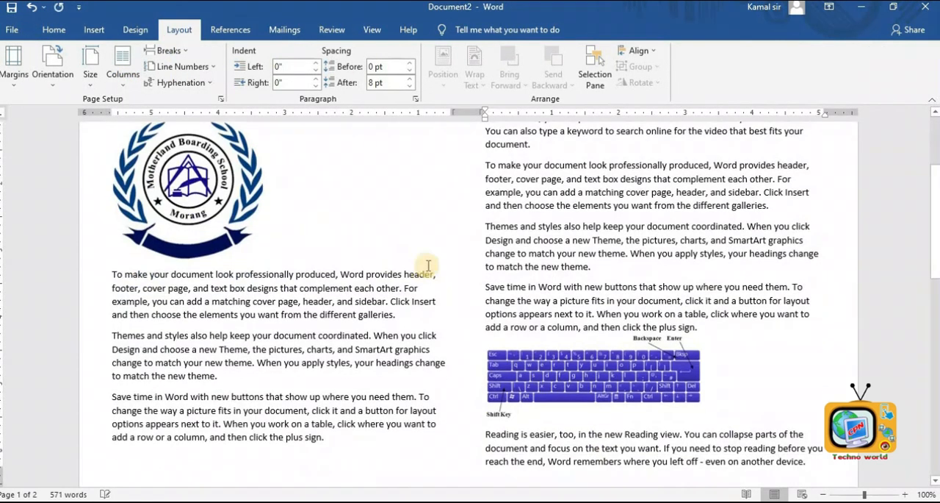
# - Return the document text to a single column
pyautogui.click(122, 73)
pyautogui.click(192, 139)
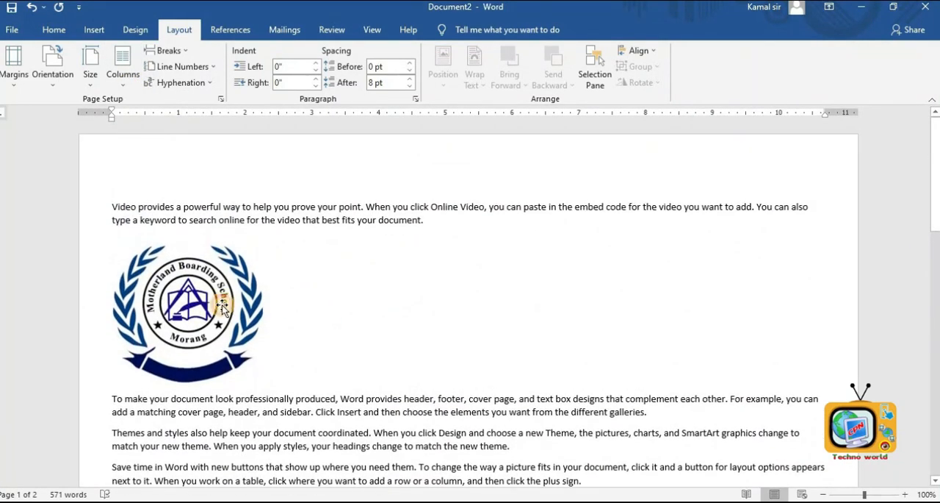
# - Delete the school logo picture and the keyboard picture from the document
pyautogui.click(223, 308)
pyautogui.press('Delete')
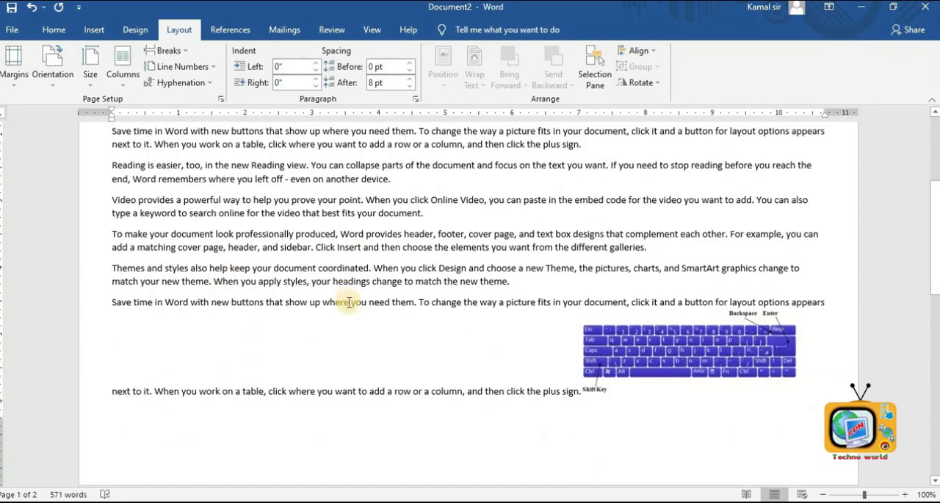
pyautogui.scroll(4, 349, 302)
pyautogui.scroll(-3, 666, 452)
pyautogui.click(652, 407)
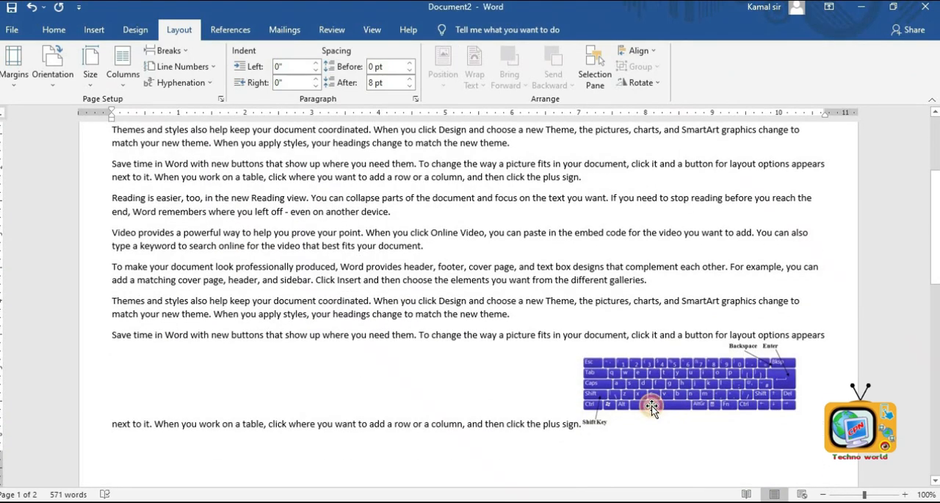
pyautogui.press('Delete')
pyautogui.scroll(4, 243, 264)
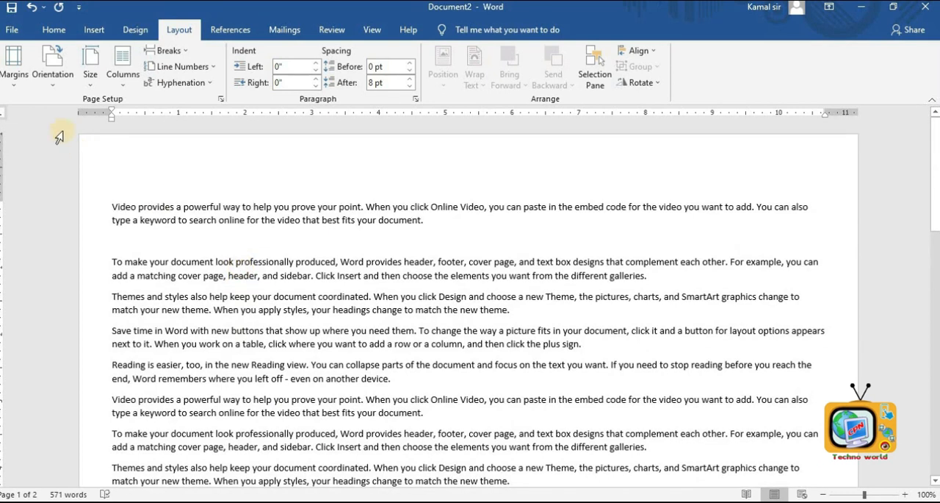
# - Format the document text into two columns
pyautogui.click(123, 69)
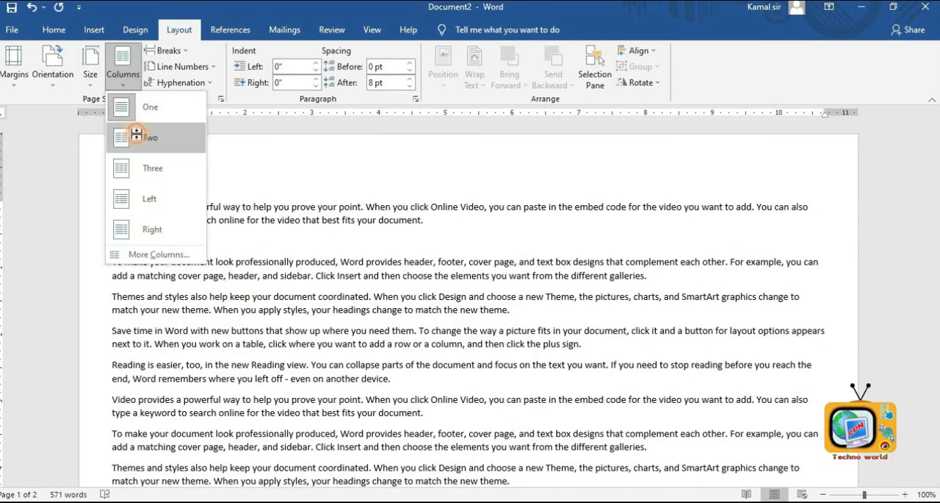
pyautogui.click(136, 137)
pyautogui.scroll(-5, 459, 303)
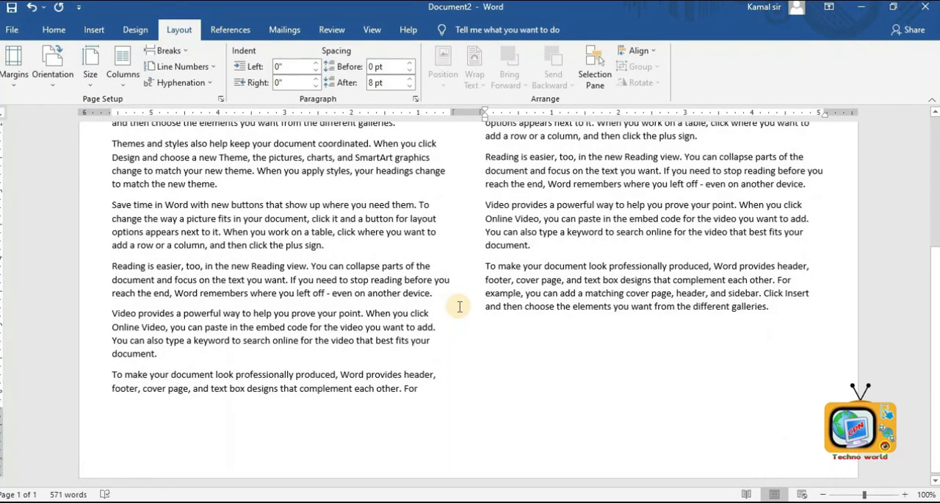
pyautogui.scroll(4, 460, 307)
pyautogui.scroll(2, 459, 306)
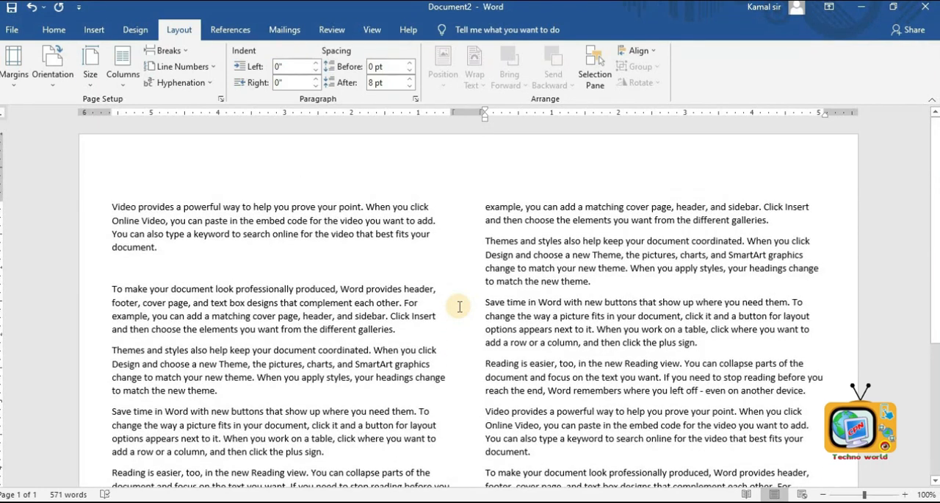
# - Draw a rectangle about 5.17 by 0.91 inches above the first column and delete it again
pyautogui.click(94, 31)
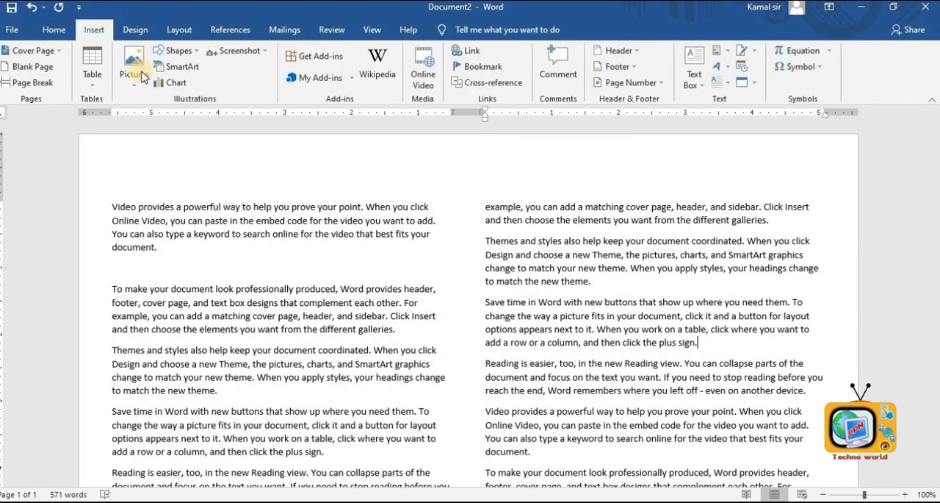
pyautogui.click(176, 50)
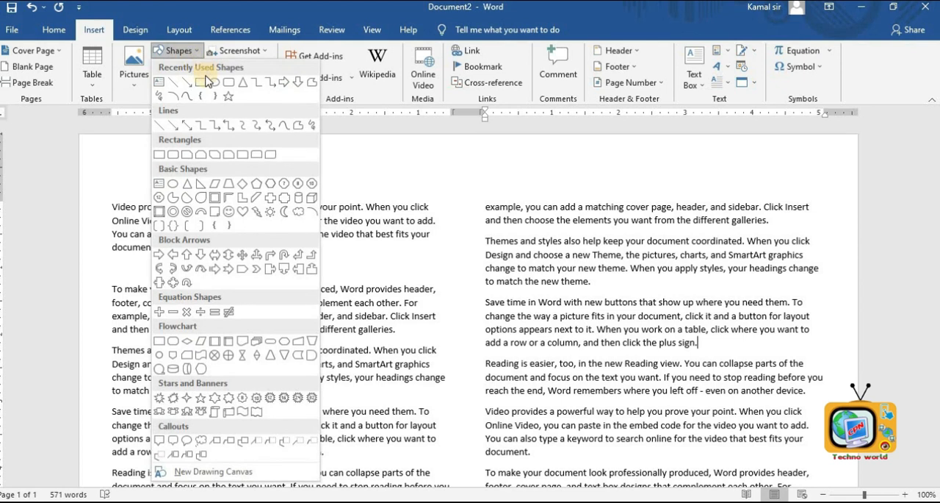
pyautogui.click(156, 85)
pyautogui.moveTo(122, 138)
pyautogui.mouseDown()
pyautogui.moveTo(231, 184)
pyautogui.moveTo(468, 201)
pyautogui.mouseUp()
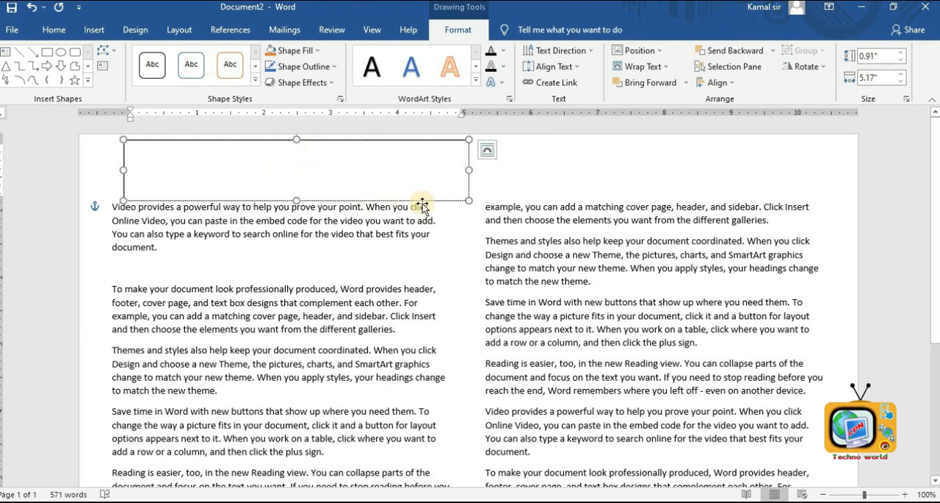
pyautogui.moveTo(419, 206); pyautogui.dragTo(407, 205)
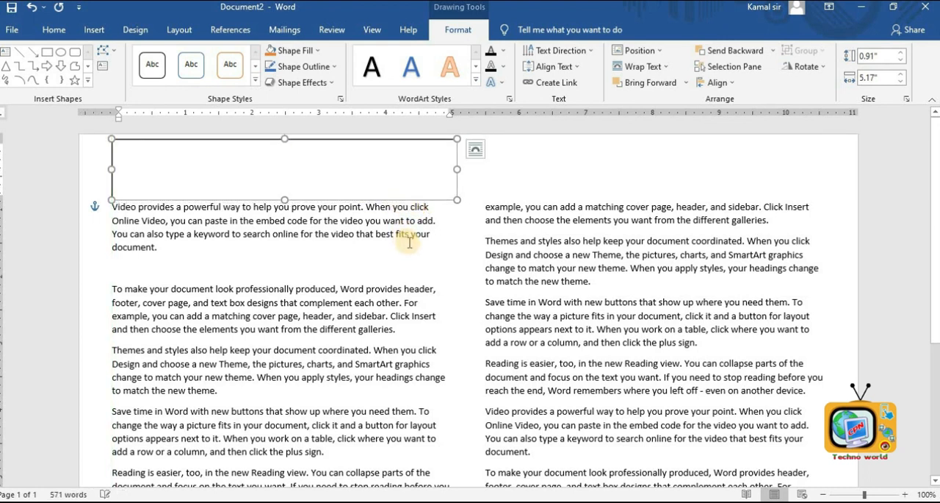
pyautogui.click(416, 281)
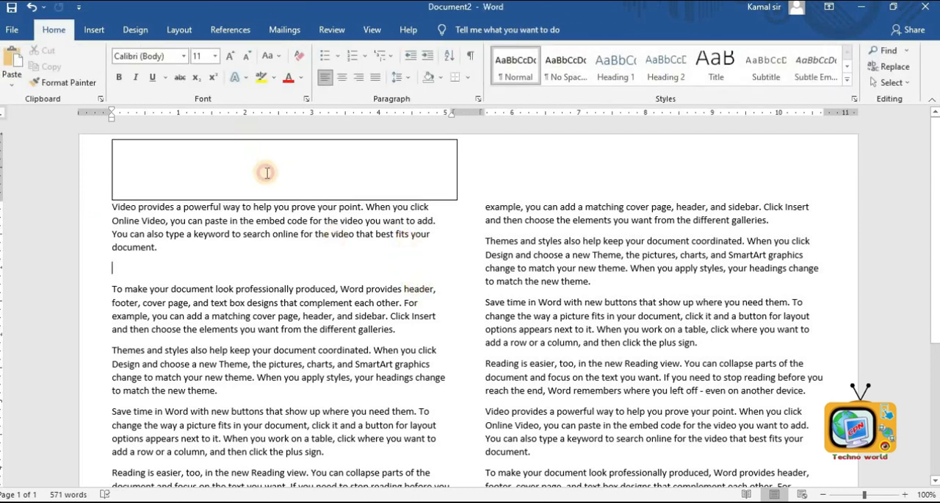
pyautogui.click(275, 200)
pyautogui.press('Delete')
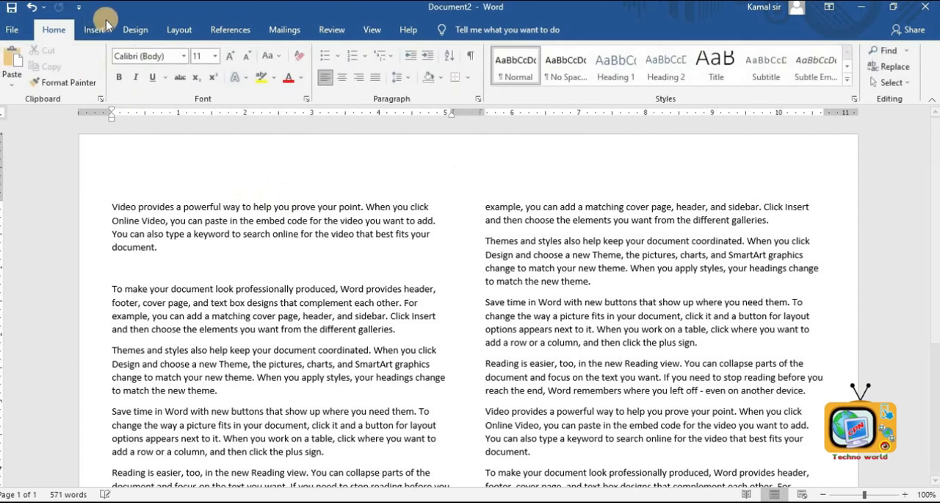
# - Set the document text back to one column
pyautogui.click(180, 30)
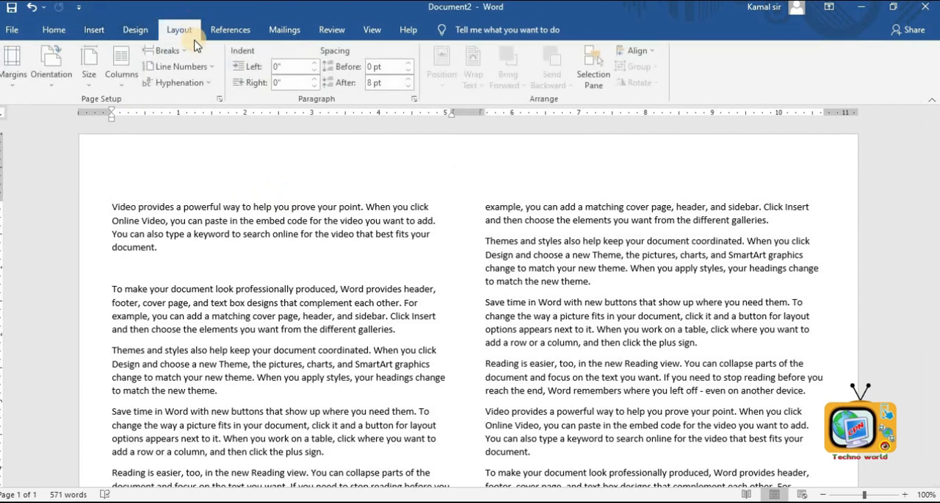
pyautogui.click(238, 221)
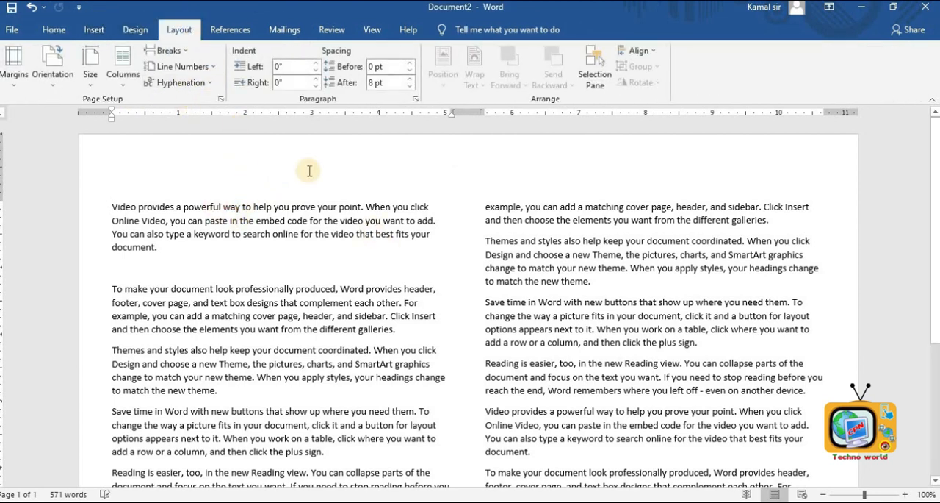
pyautogui.click(122, 73)
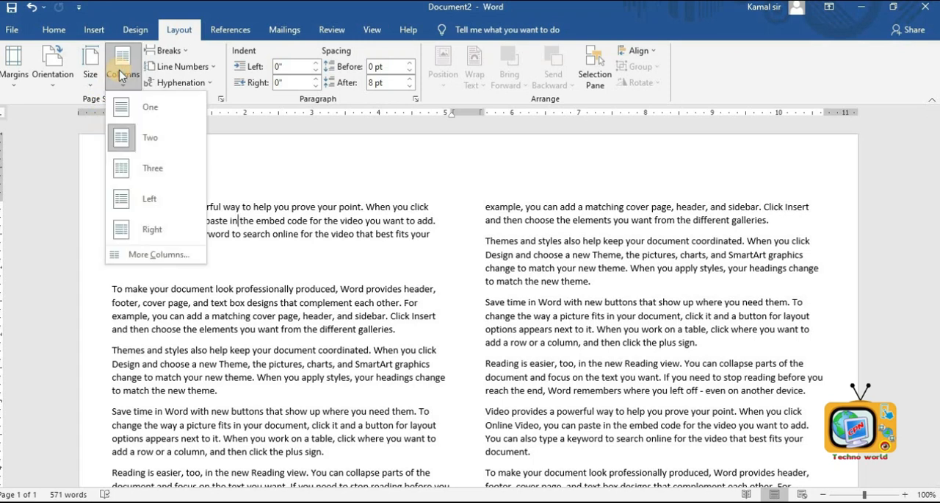
pyautogui.click(142, 112)
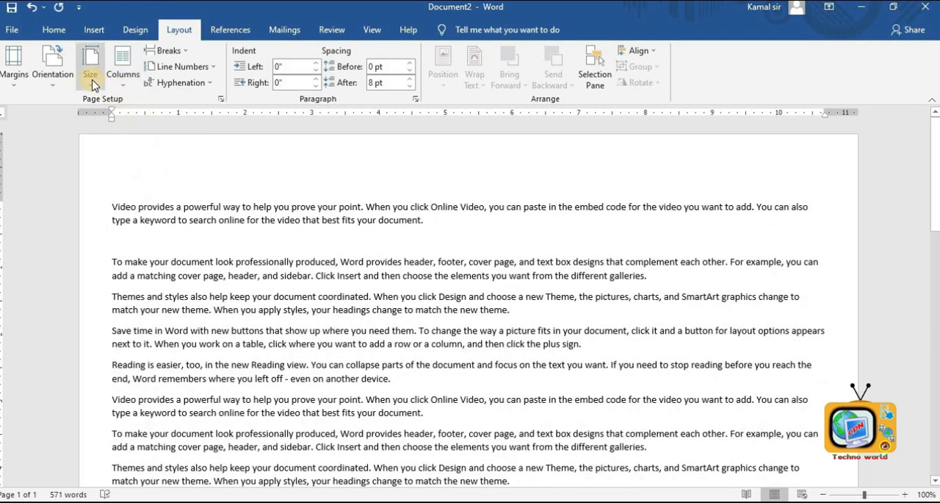
# - Switch the page orientation to Portrait
pyautogui.click(56, 75)
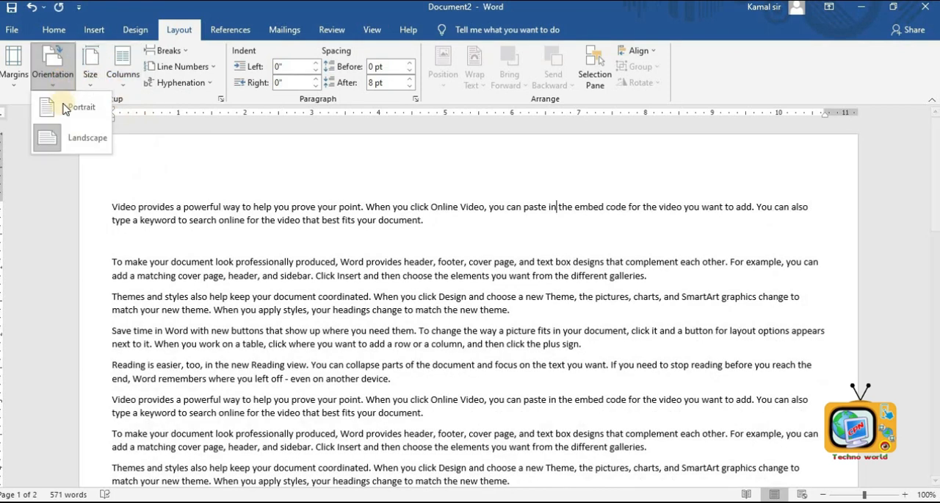
pyautogui.click(66, 109)
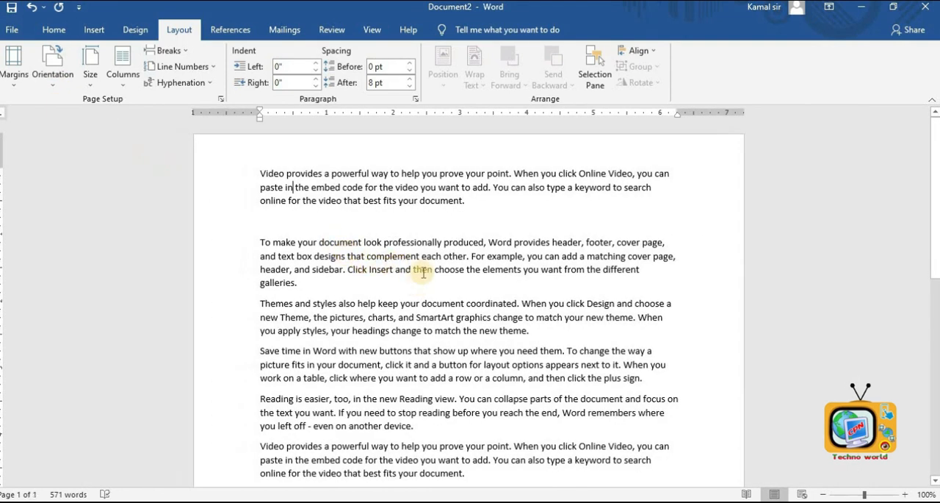
pyautogui.click(529, 340)
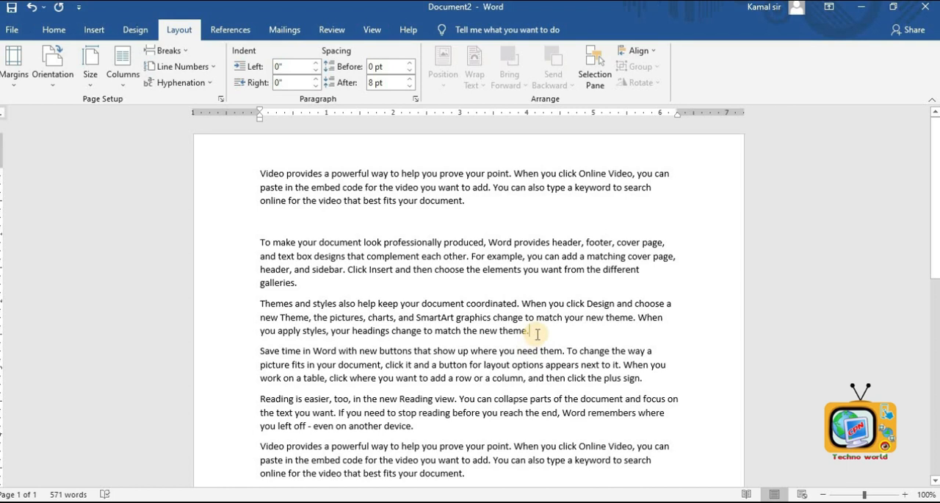
# - Insert a page break on a new empty line after the third paragraph
pyautogui.press('Return')
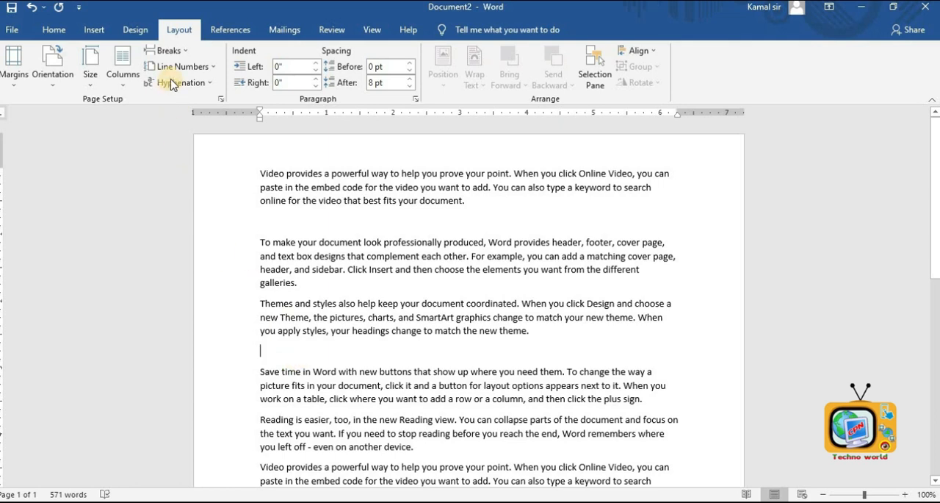
pyautogui.click(182, 51)
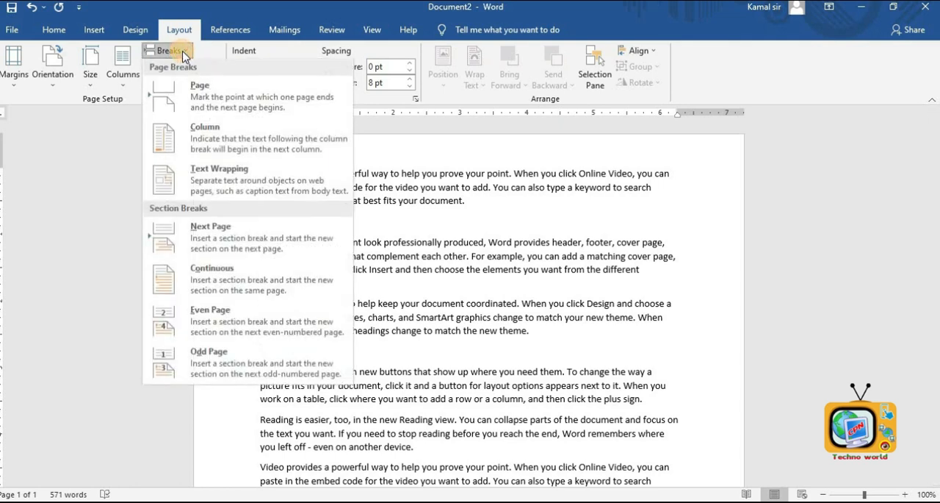
pyautogui.click(192, 91)
pyautogui.scroll(-1, 306, 316)
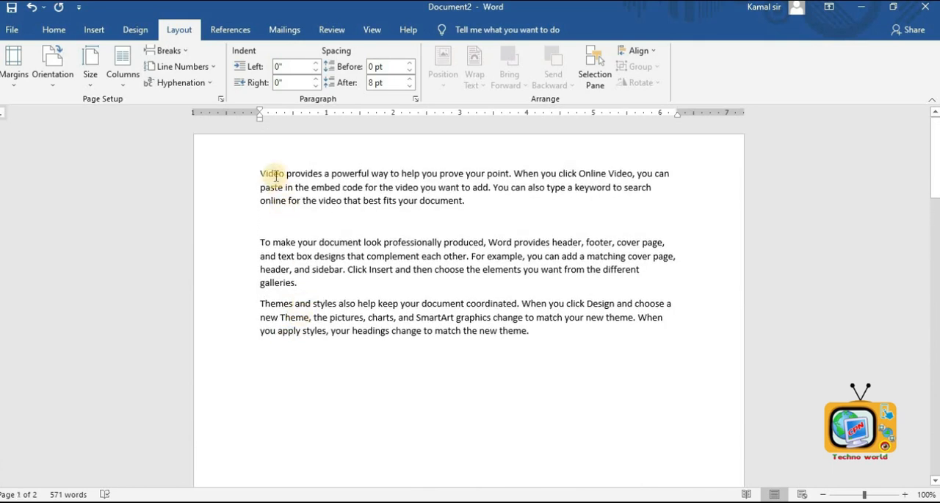
# - Apply continuous line numbering to the document
pyautogui.click(260, 173)
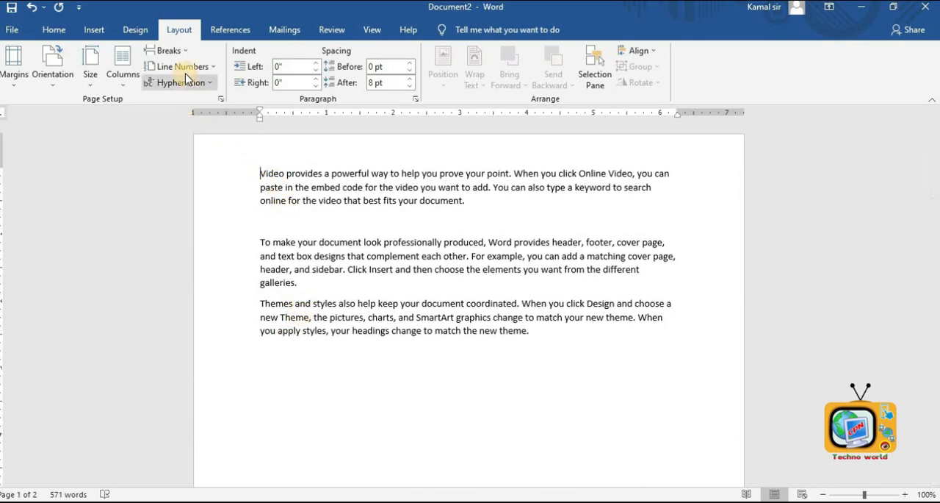
pyautogui.click(211, 71)
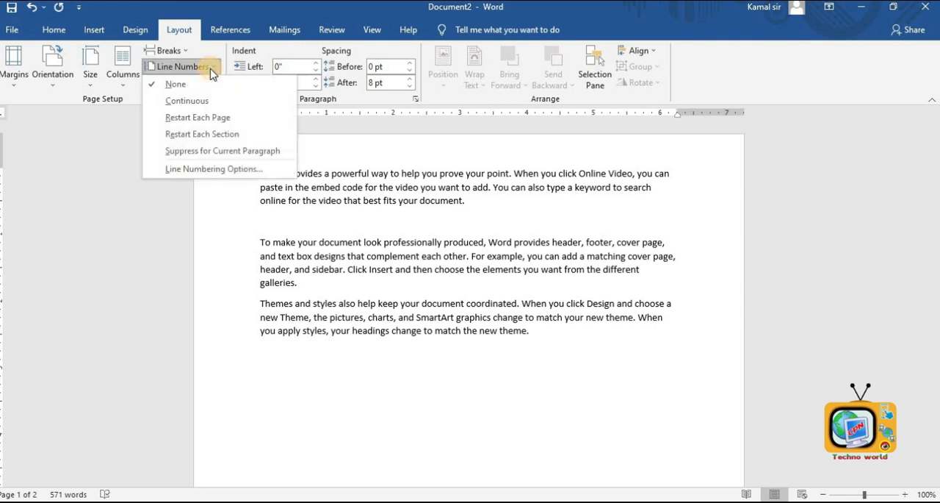
pyautogui.click(199, 108)
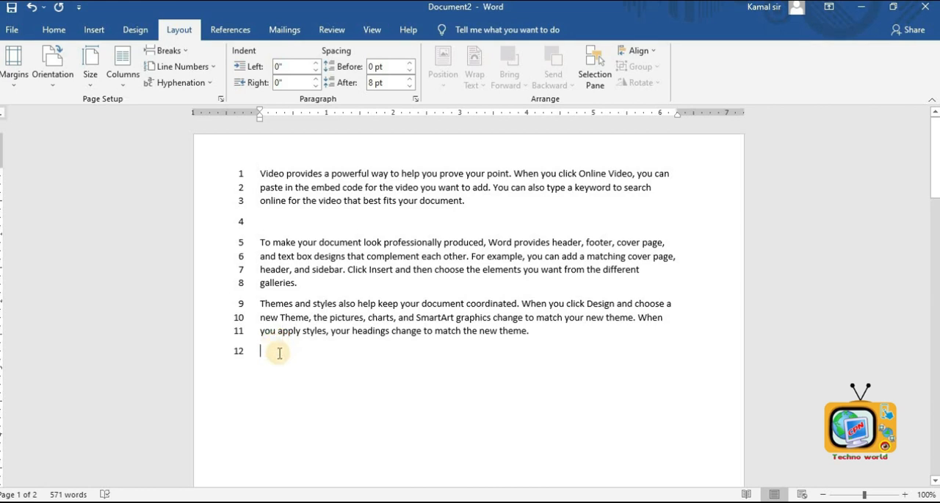
# - Add two empty paragraphs after the third paragraph
pyautogui.click(532, 331)
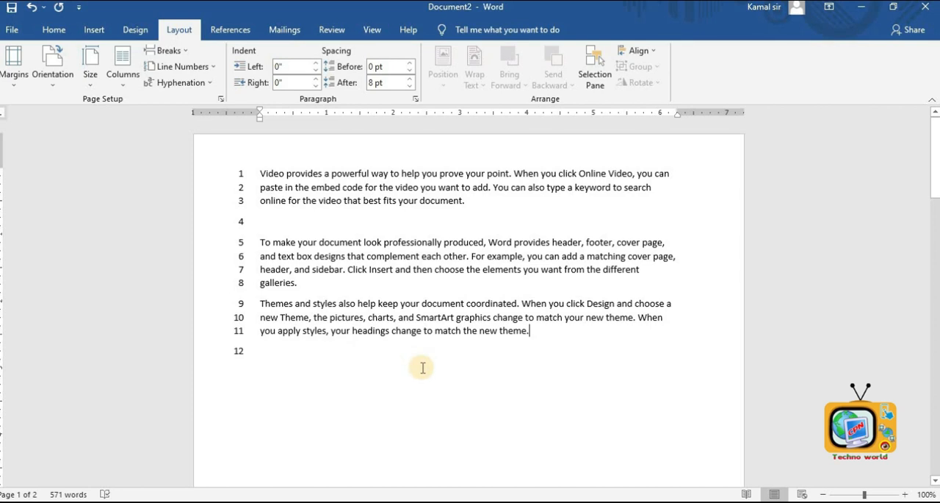
pyautogui.press('Return')
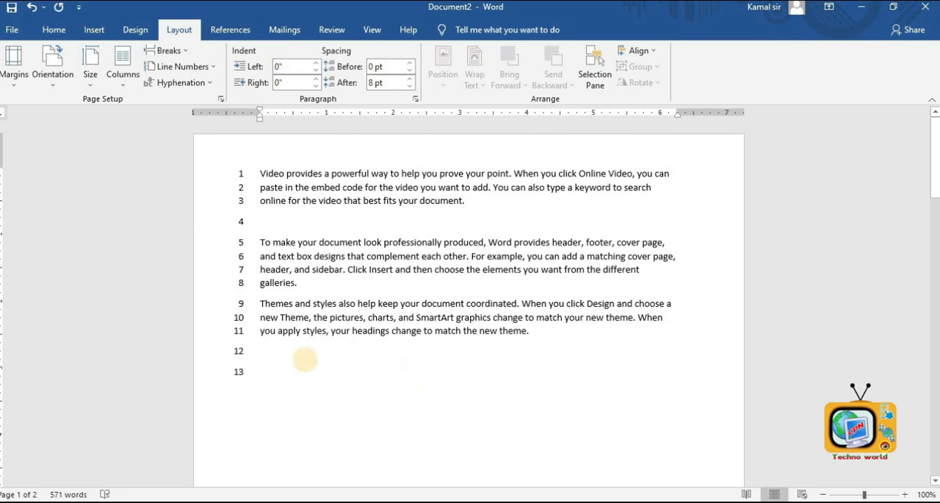
pyautogui.press('Return')
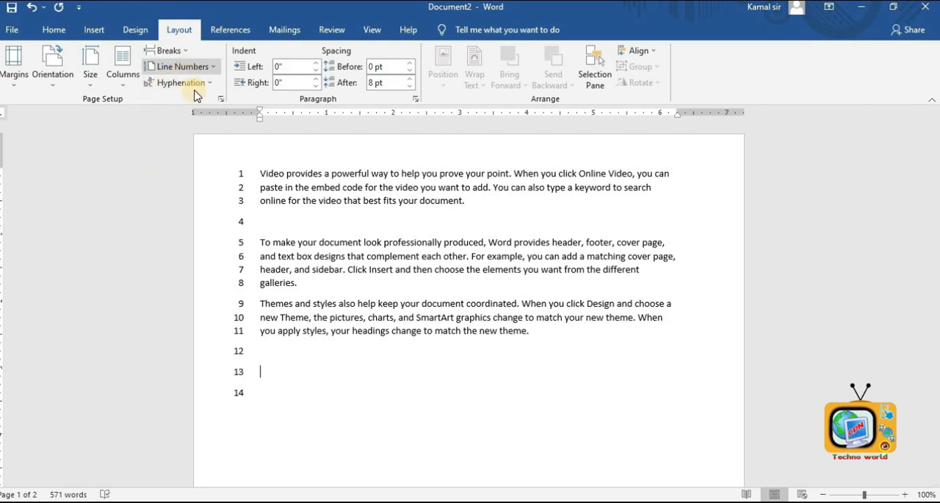
# - Select the page text and turn line numbering off
pyautogui.moveTo(268, 397); pyautogui.dragTo(192, 170)
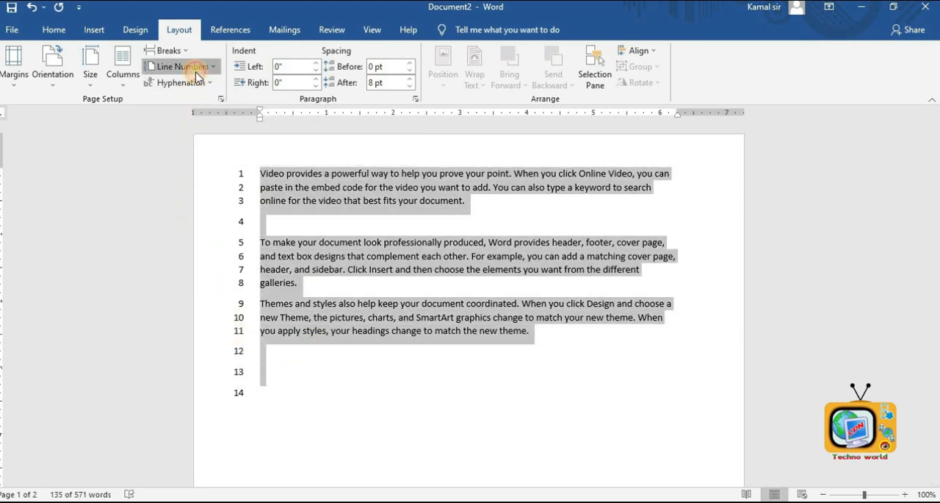
pyautogui.click(195, 72)
pyautogui.click(188, 143)
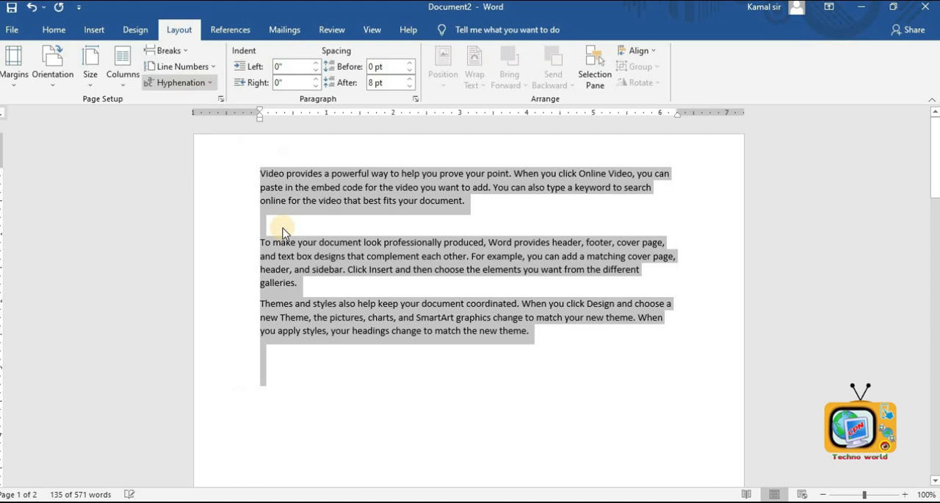
pyautogui.click(405, 380)
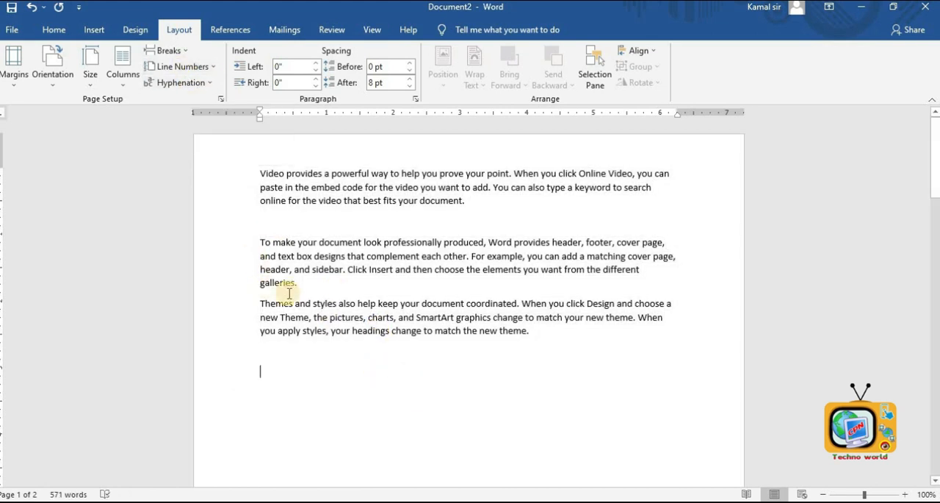
# - Set the document hyphenation to Automatic
pyautogui.click(211, 84)
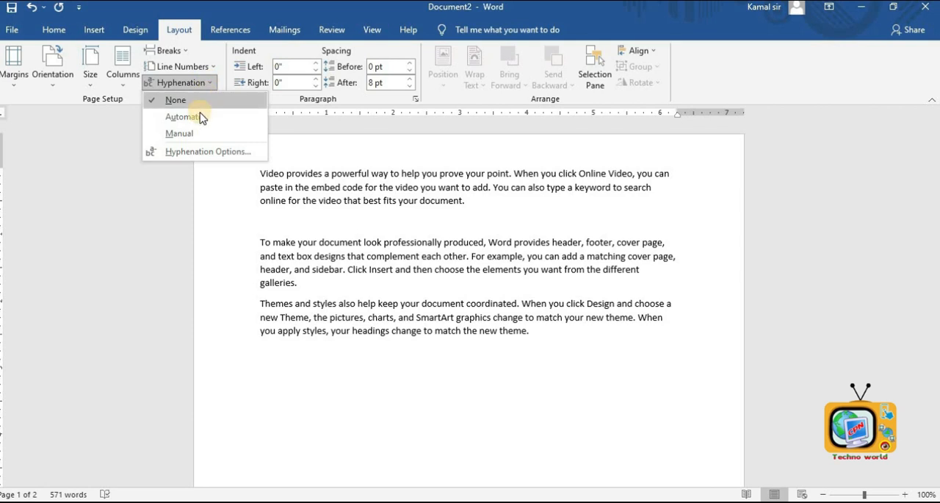
pyautogui.click(199, 119)
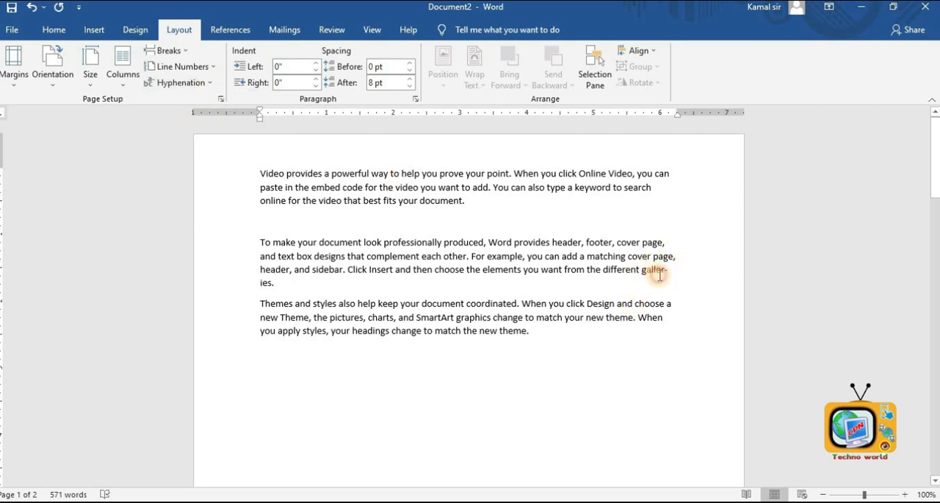
# - Colour the hyphenated word fragment "galler-" red
pyautogui.moveTo(643, 269); pyautogui.dragTo(673, 269)
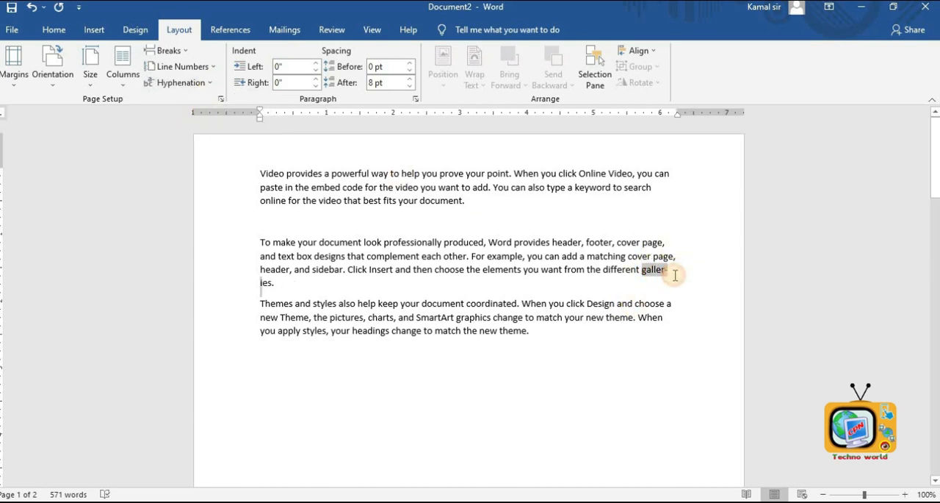
pyautogui.click(54, 30)
pyautogui.click(288, 78)
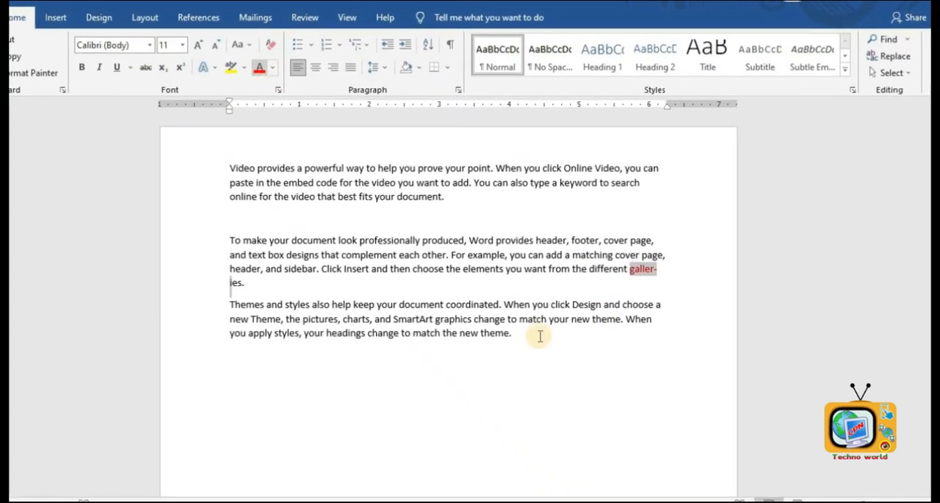
pyautogui.click(518, 386)
pyautogui.click(649, 273)
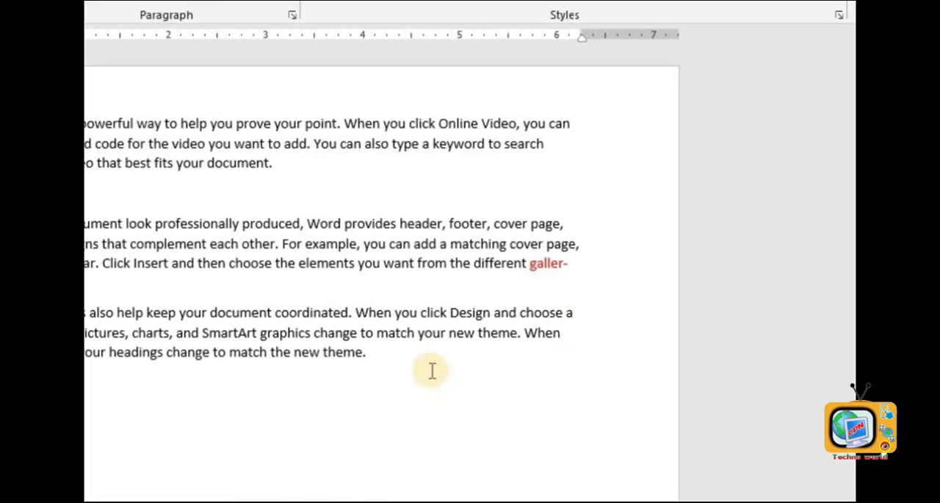
# - Select all the text and set hyphenation to None
pyautogui.hotkey('ctrl', 'a')
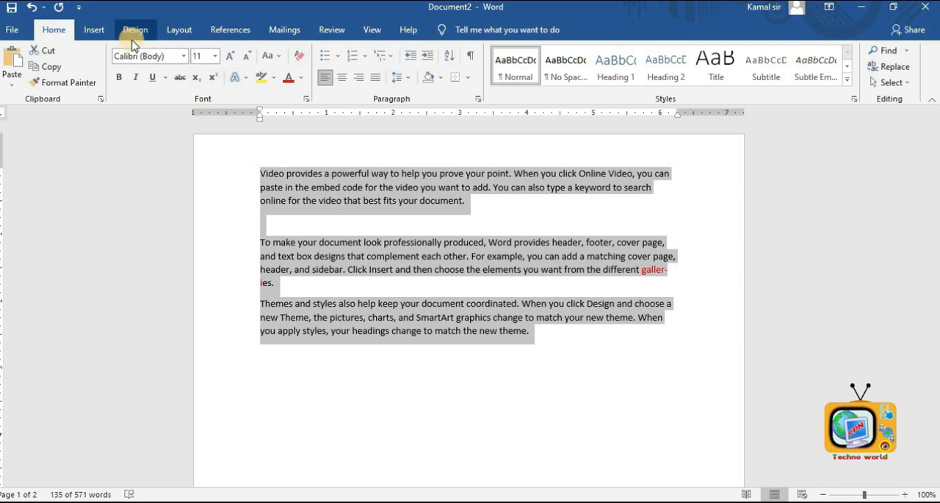
pyautogui.click(215, 29)
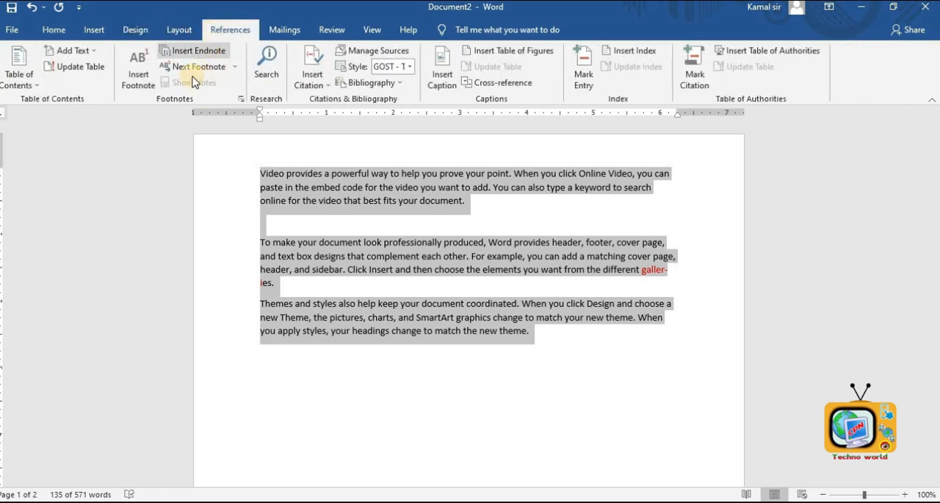
pyautogui.click(166, 31)
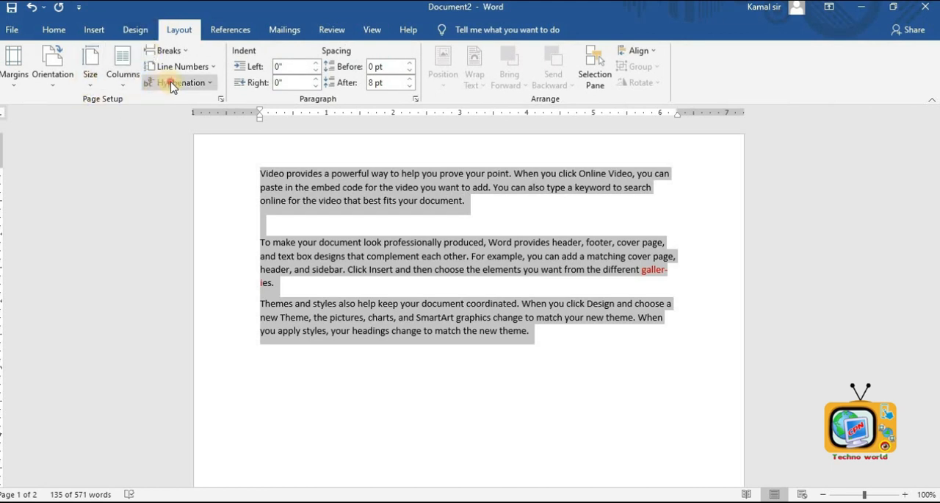
pyautogui.click(171, 84)
pyautogui.click(174, 97)
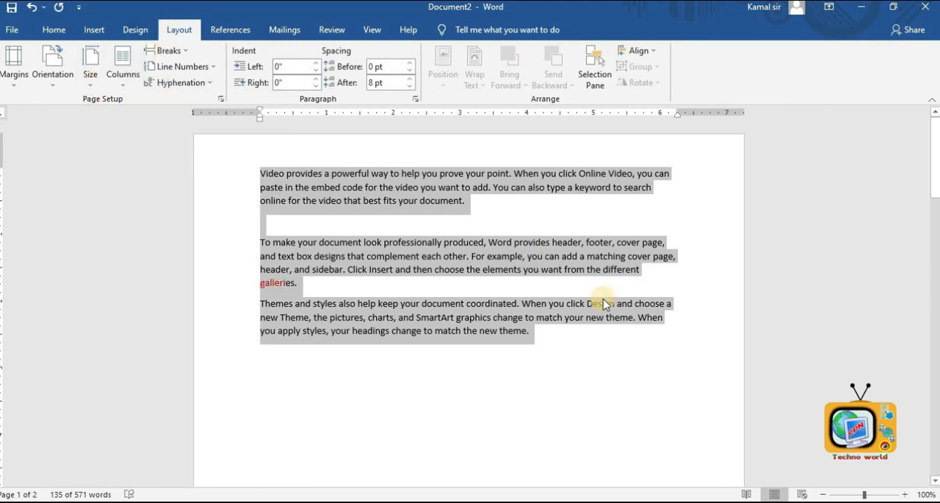
pyautogui.click(613, 348)
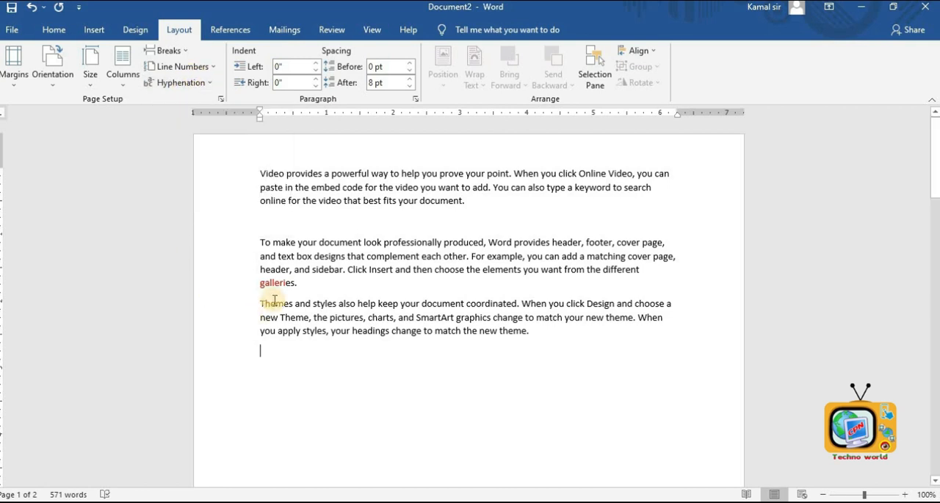
# - Set hyphenation back to Automatic and undo the last action
pyautogui.hotkey('ctrl', 'a')
pyautogui.click(428, 347)
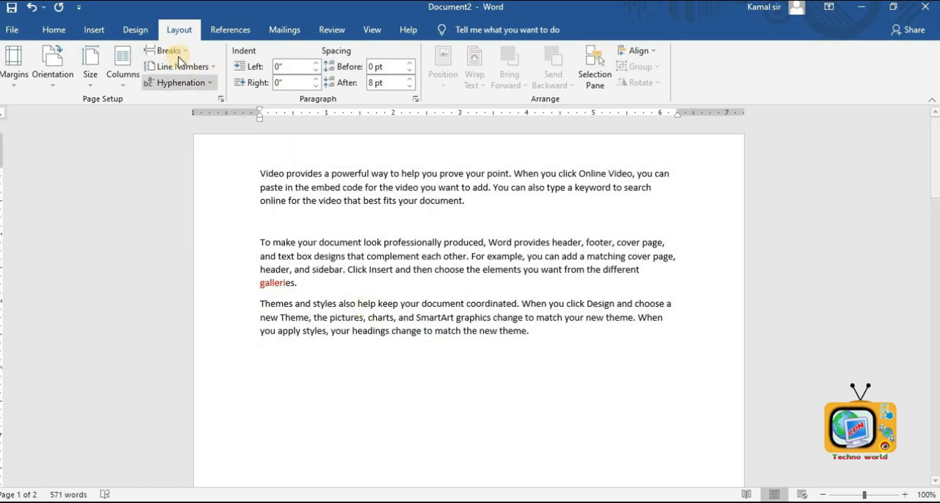
pyautogui.click(165, 82)
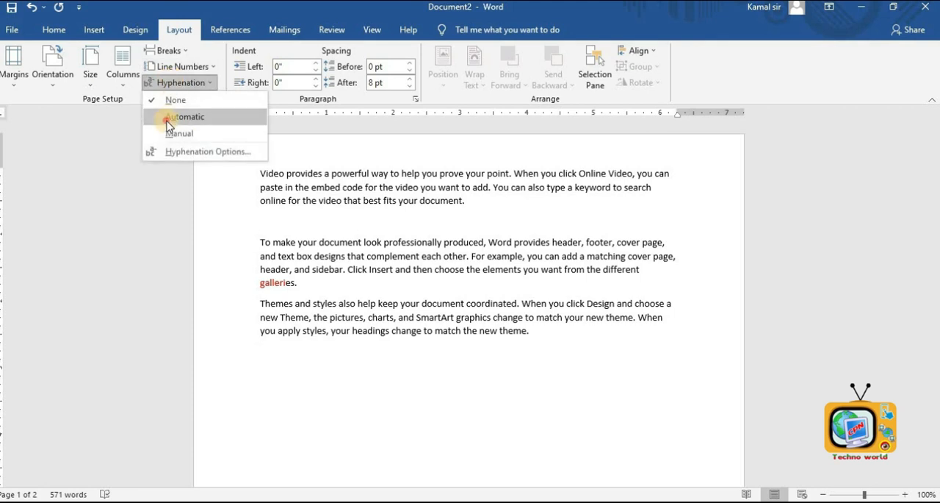
pyautogui.click(168, 118)
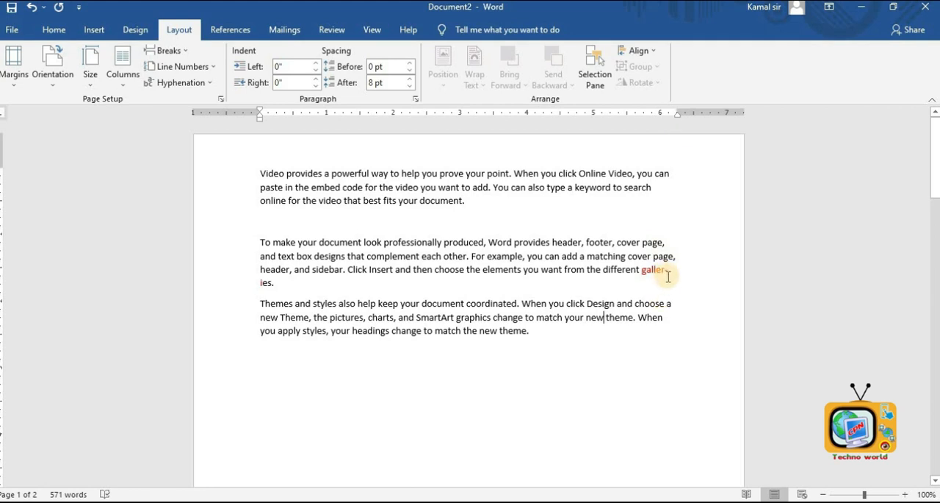
pyautogui.click(293, 292)
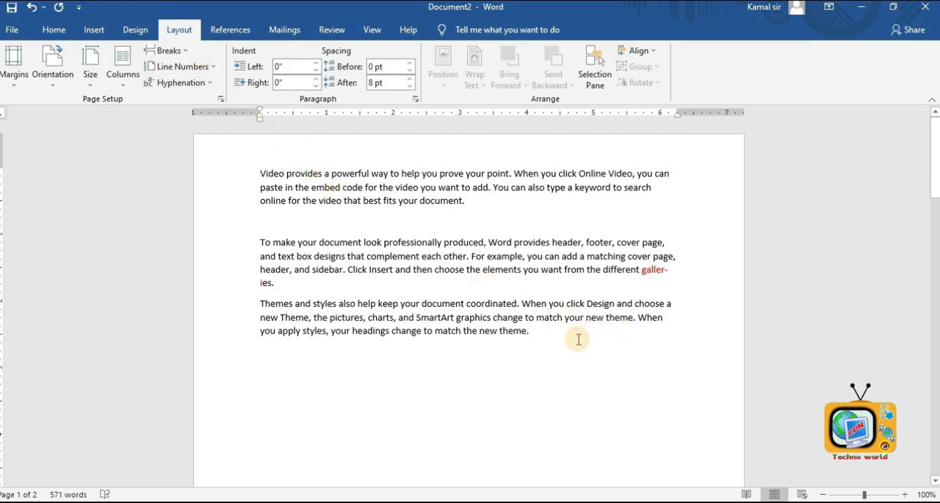
pyautogui.hotkey('ctrl', 'z')
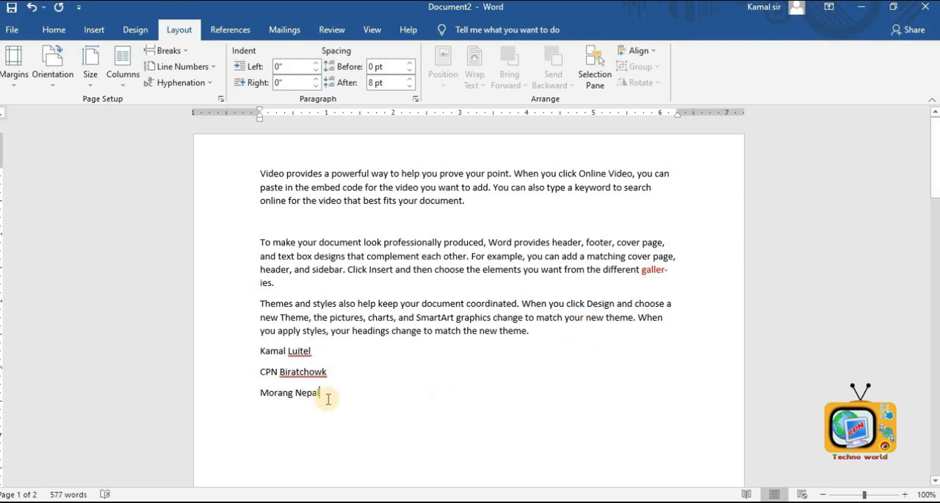
# - Select the three name and address lines below the text and set their left indent to 4.2 inches
pyautogui.moveTo(323, 393); pyautogui.dragTo(231, 347)
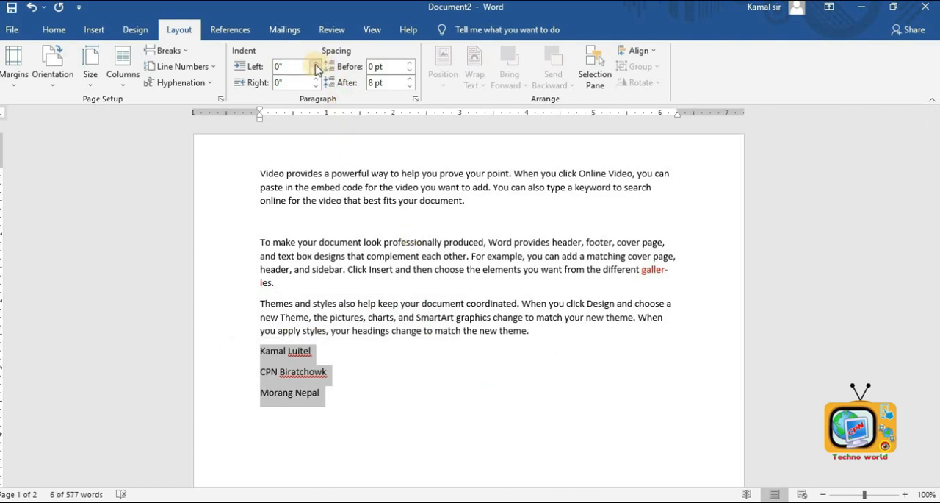
pyautogui.moveTo(316, 65); pyautogui.dragTo(316, 66)
pyautogui.click(441, 372)
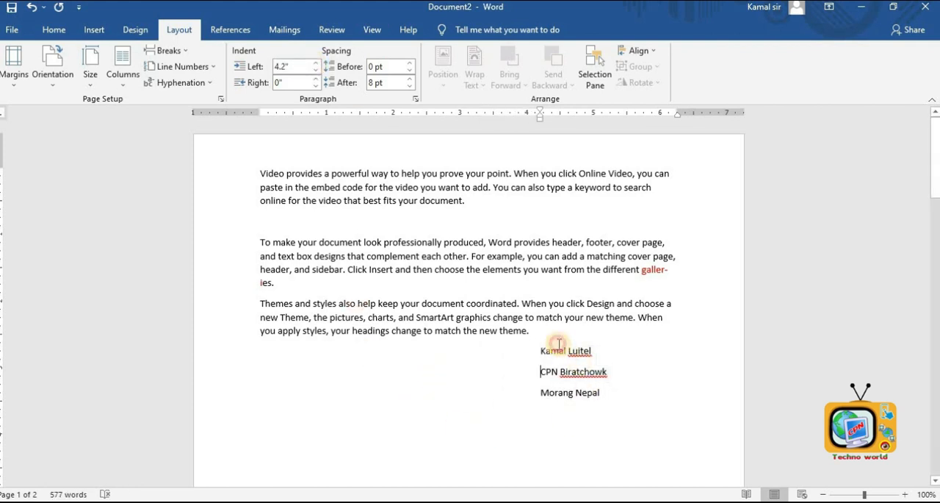
# - Add an empty paragraph after the first paragraph
pyautogui.click(404, 183)
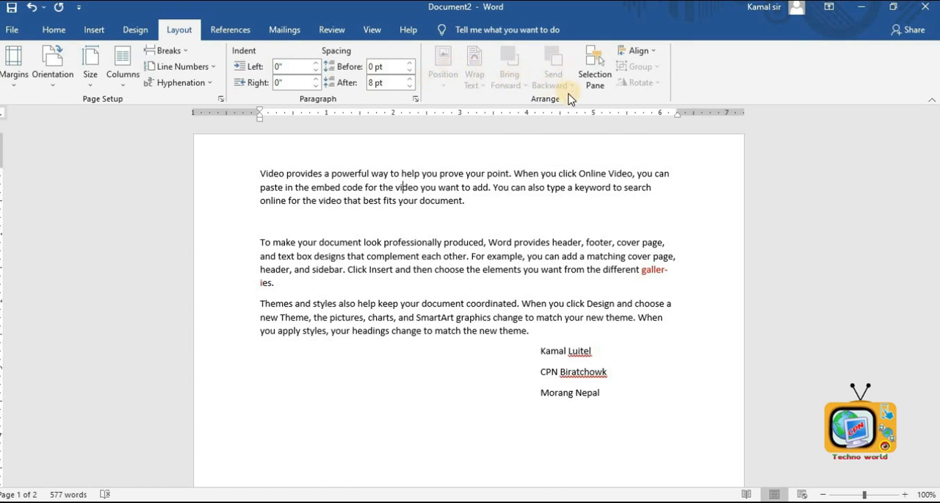
pyautogui.click(450, 201)
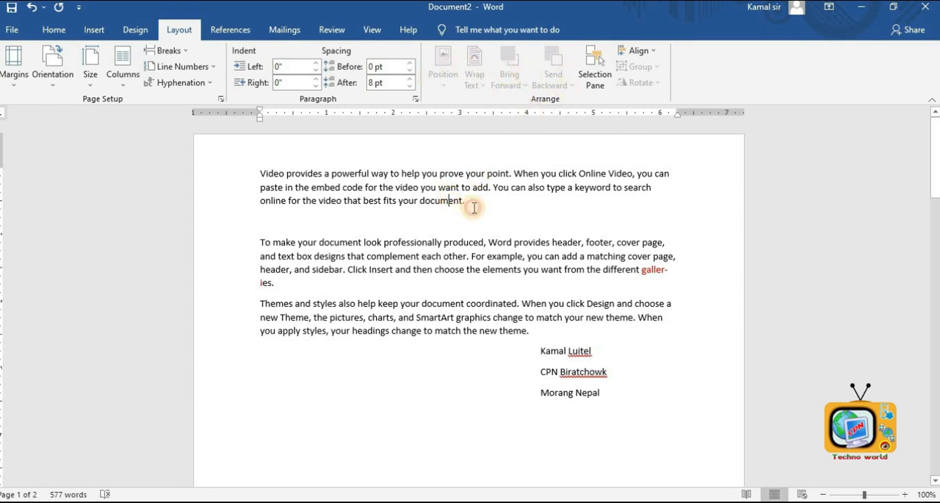
pyautogui.press('Return')
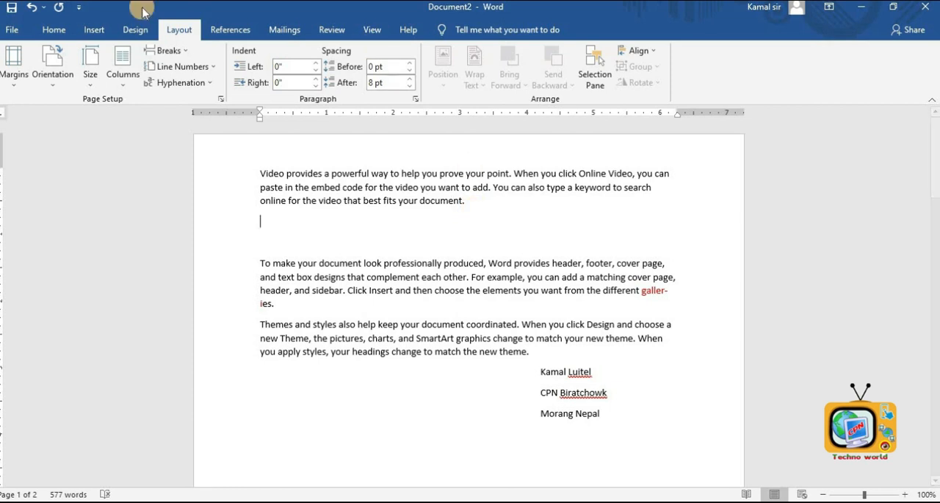
# - Insert the Motherland Boarding School logo picture from the Desktop into the empty paragraph
pyautogui.click(102, 30)
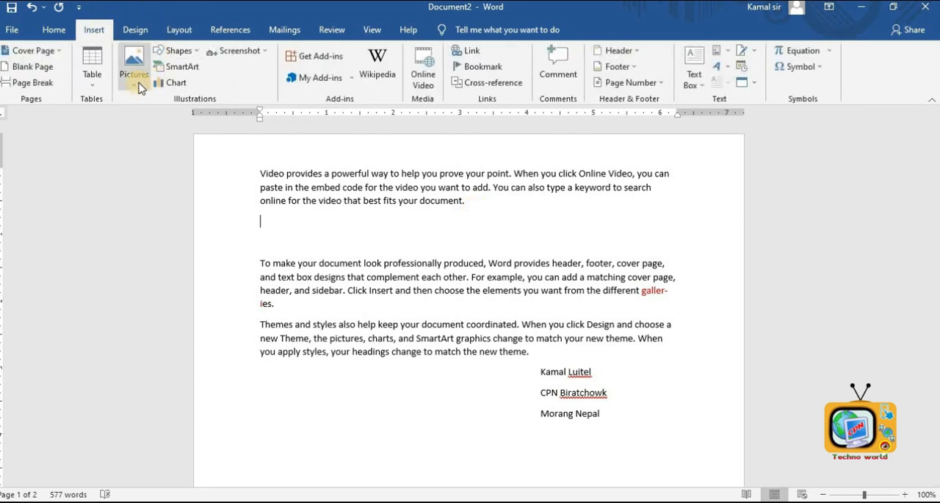
pyautogui.click(139, 85)
pyautogui.click(147, 119)
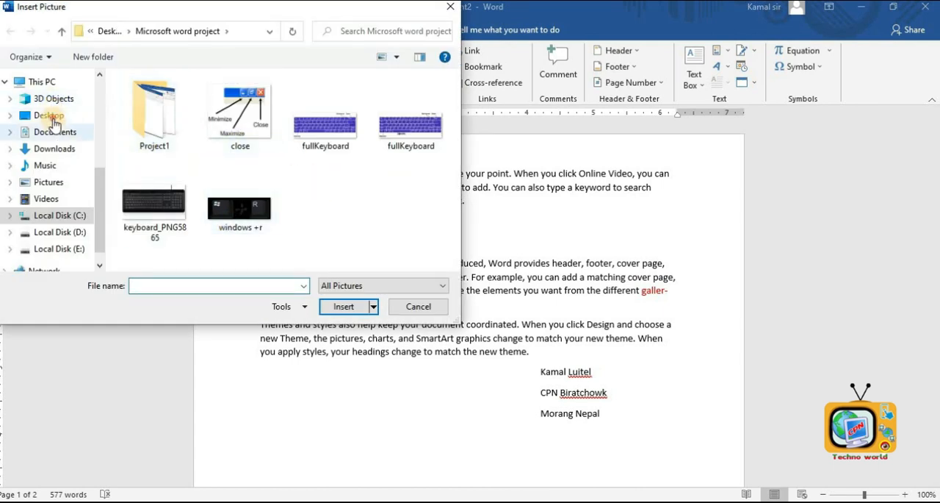
pyautogui.click(47, 116)
pyautogui.doubleClick(321, 205)
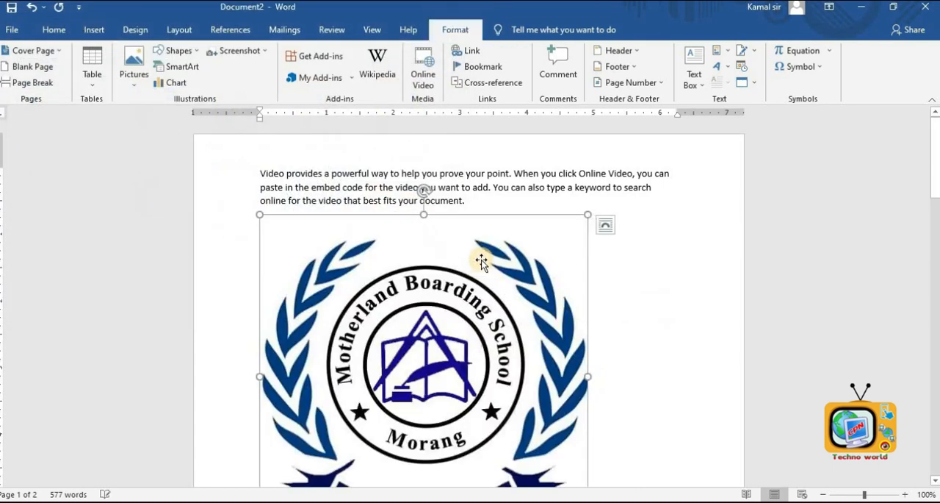
# - Resize the logo picture to about 3.2 by 3.2 inches and position it at the top right of the page with square text wrapping
pyautogui.moveTo(588, 214); pyautogui.dragTo(487, 327)
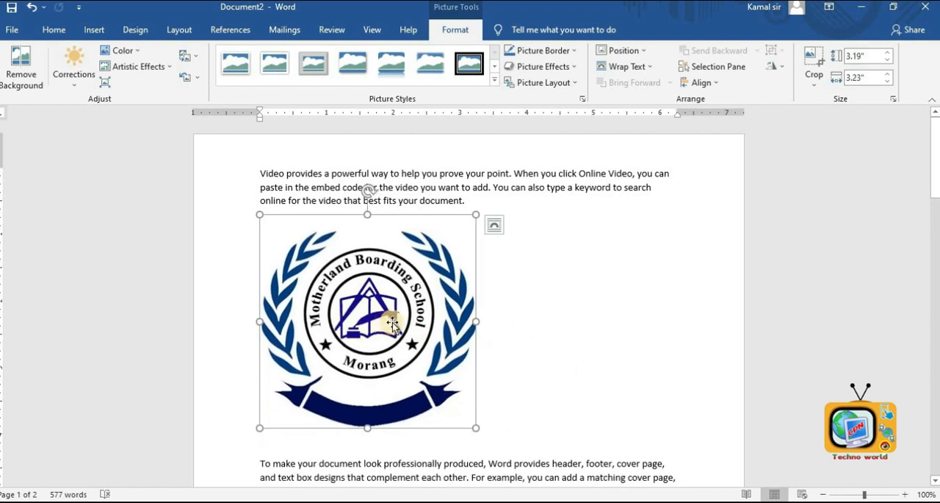
pyautogui.click(171, 36)
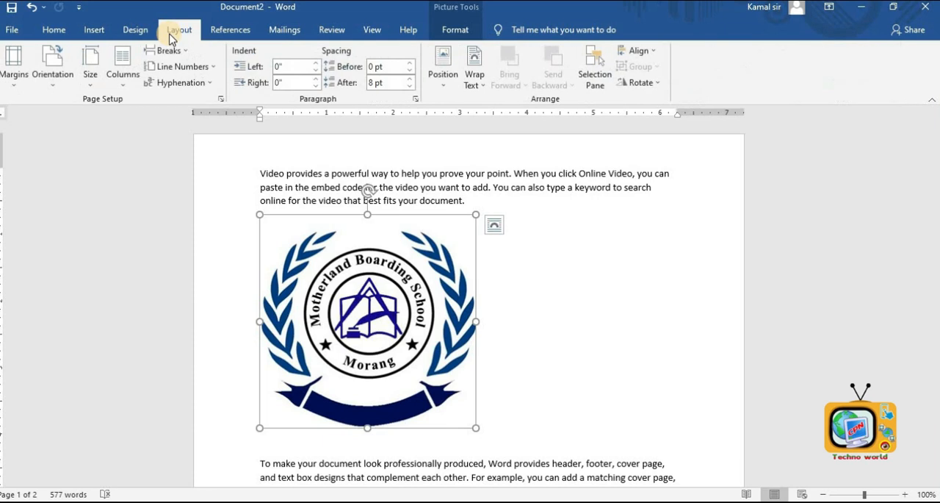
pyautogui.click(439, 84)
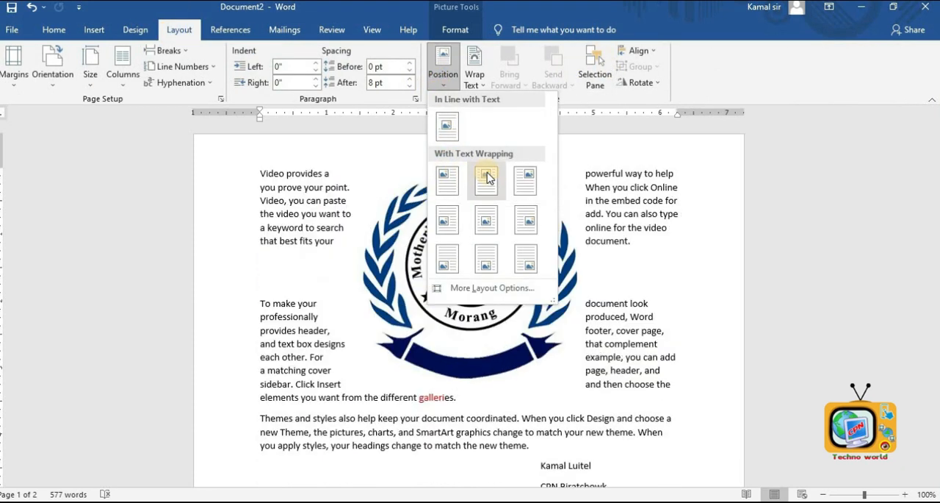
pyautogui.click(520, 180)
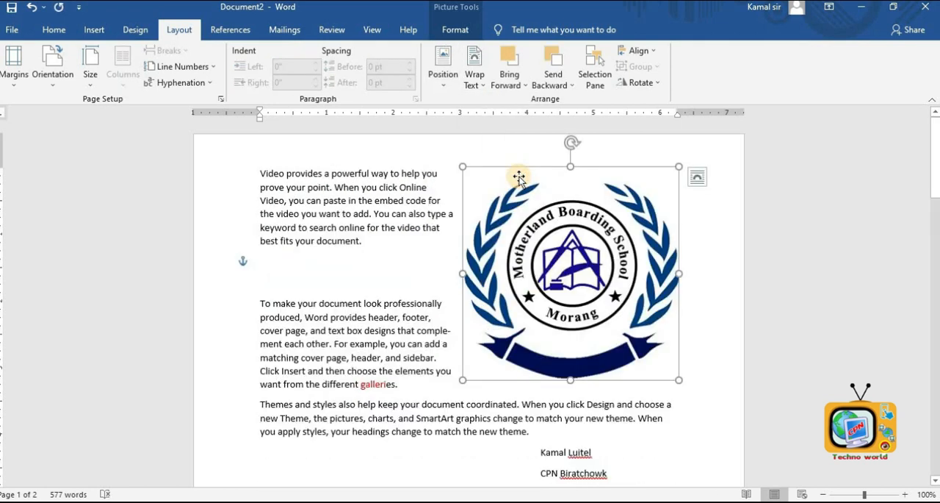
# - Change the logo's text wrapping to Behind Text, then In Front of Text, and move it toward the page centre
pyautogui.click(476, 79)
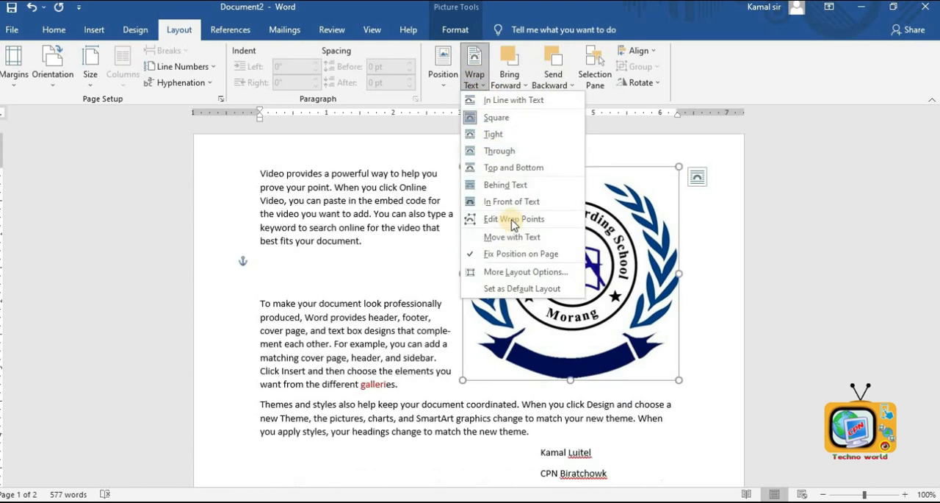
pyautogui.click(518, 193)
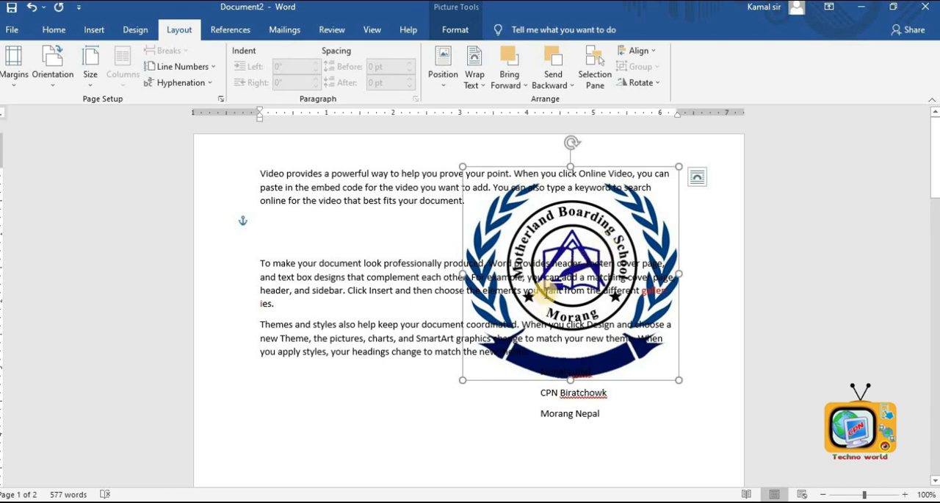
pyautogui.click(466, 88)
pyautogui.click(524, 203)
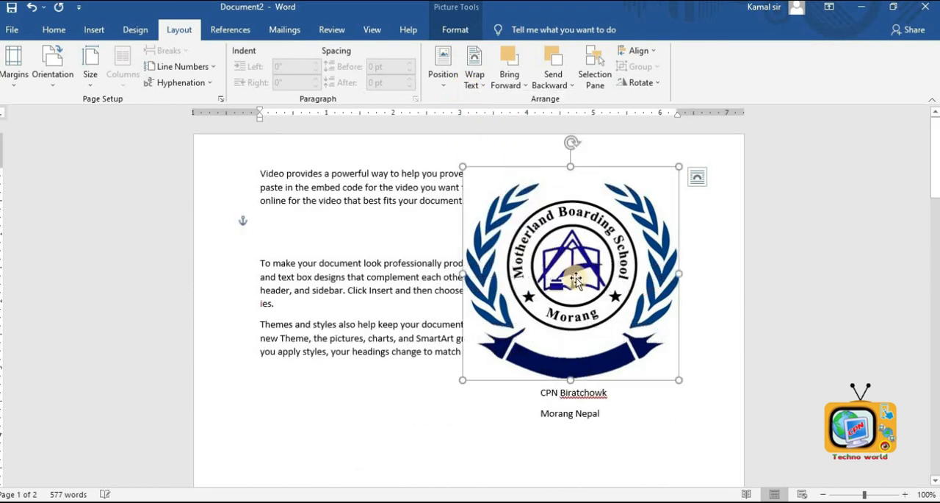
pyautogui.moveTo(576, 278); pyautogui.dragTo(495, 279)
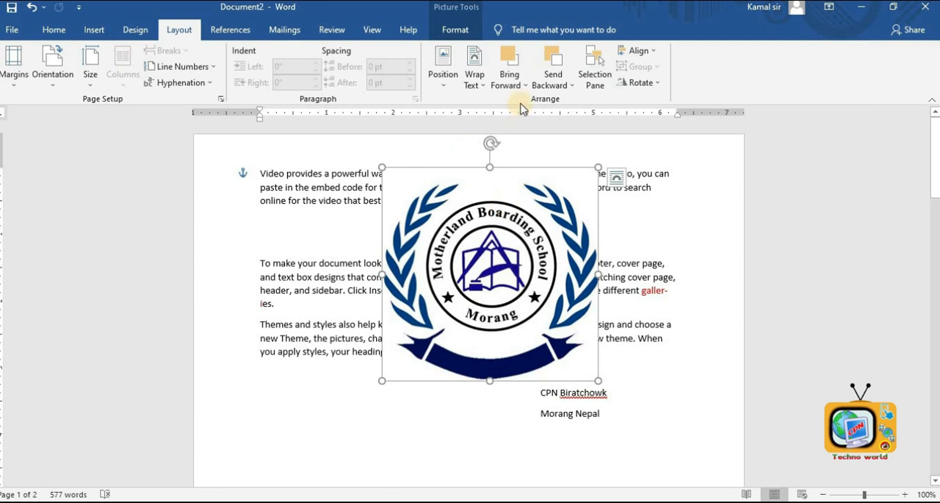
# - Apply Bring Forward and then Send to Back to the logo picture
pyautogui.click(526, 86)
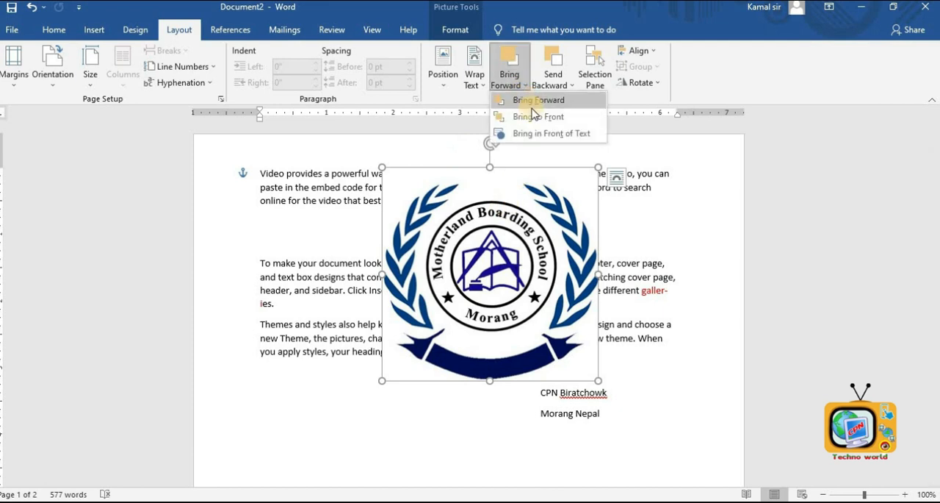
pyautogui.click(534, 103)
pyautogui.click(553, 85)
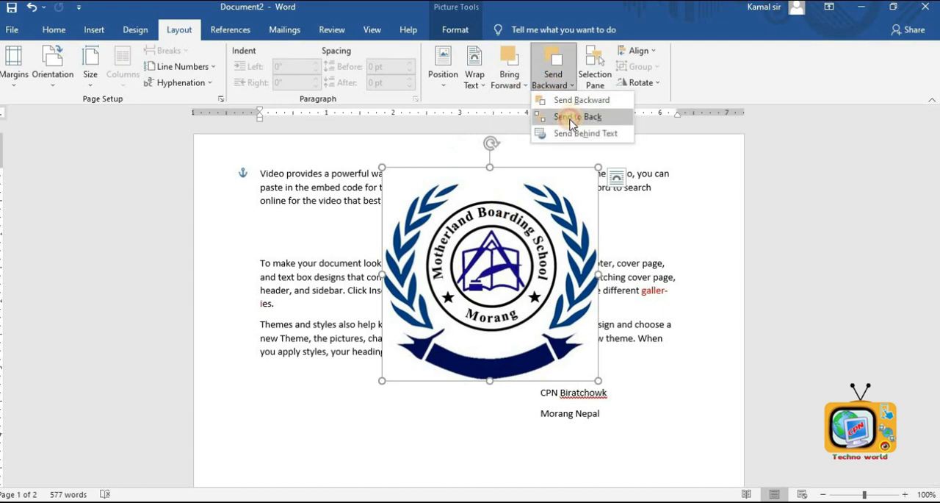
pyautogui.click(563, 116)
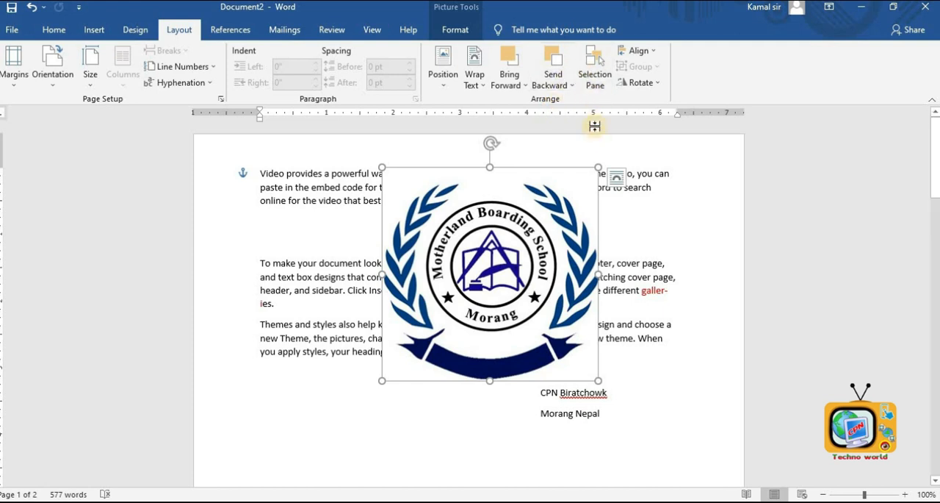
# - Shrink the logo from its corner and open the Selection Pane to select the picture
pyautogui.moveTo(599, 167); pyautogui.dragTo(548, 216)
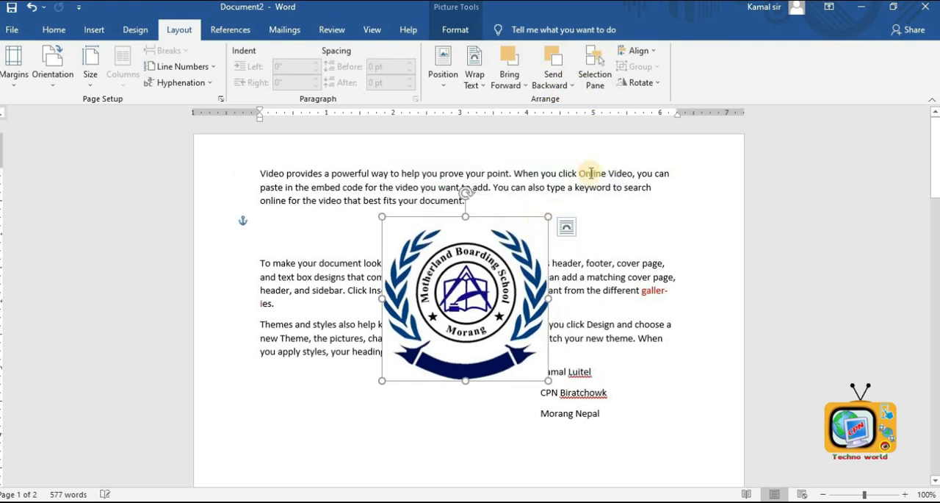
pyautogui.click(601, 87)
pyautogui.click(836, 171)
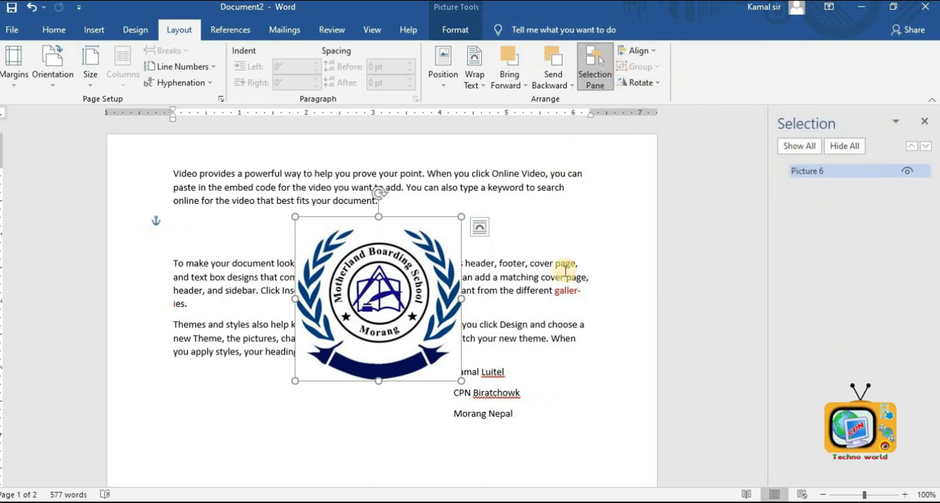
pyautogui.click(552, 237)
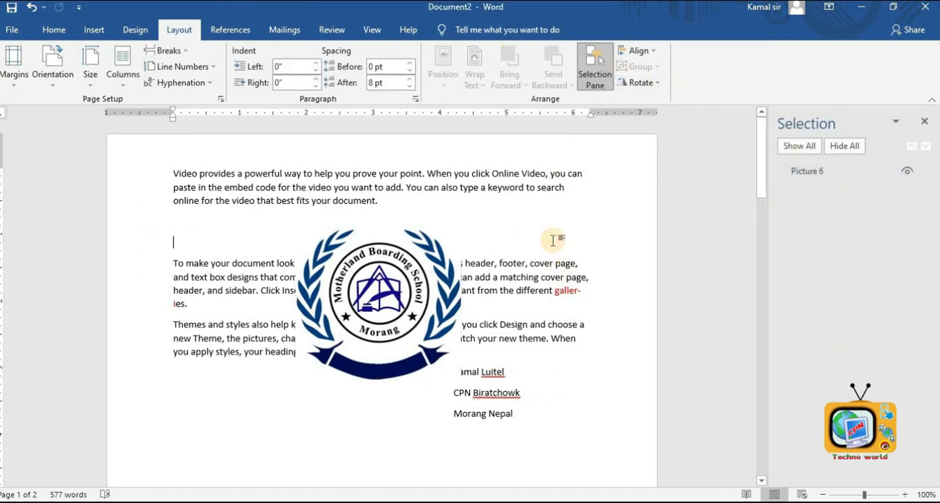
pyautogui.click(805, 173)
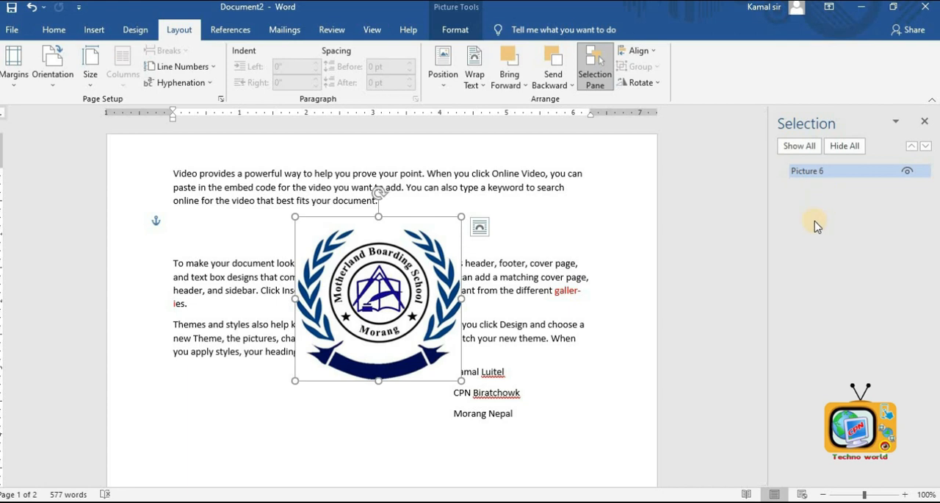
pyautogui.click(523, 236)
pyautogui.click(397, 300)
pyautogui.click(468, 251)
pyautogui.click(396, 297)
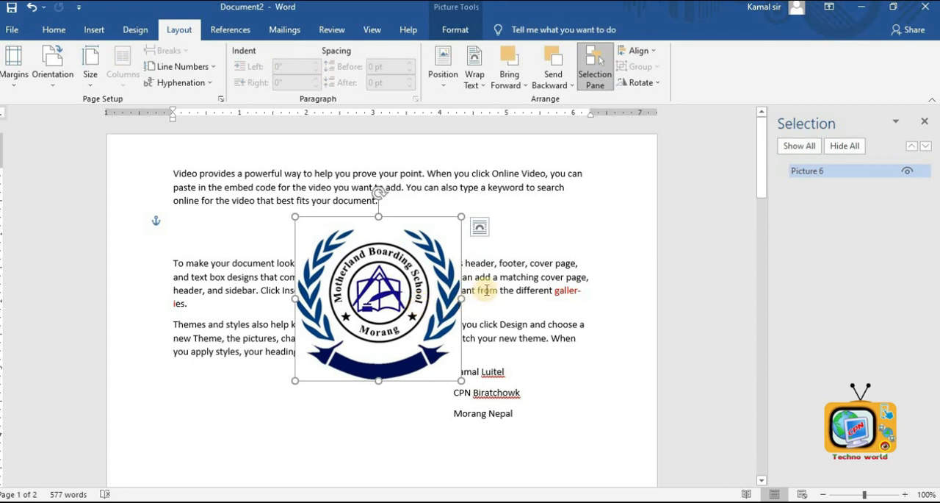
# - Align the logo to the vertical middle of the margins
pyautogui.click(651, 52)
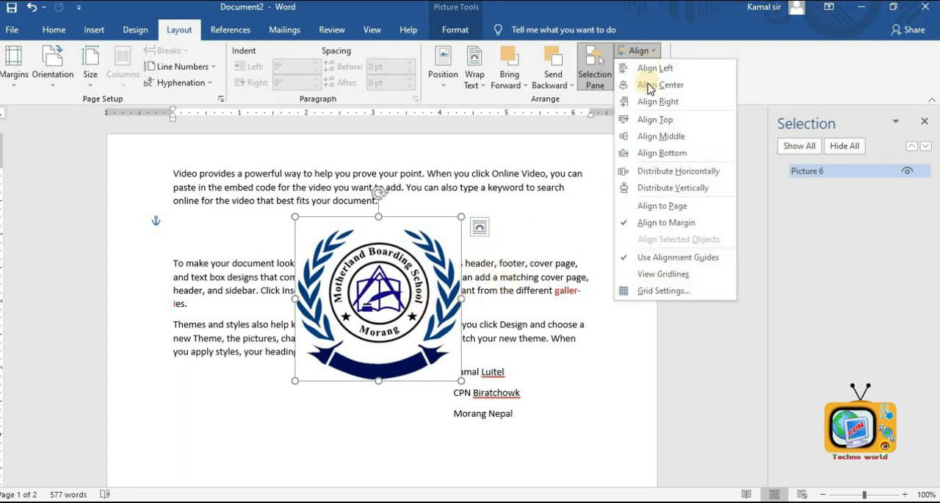
pyautogui.click(651, 136)
pyautogui.scroll(-3, 466, 300)
pyautogui.scroll(-4, 465, 298)
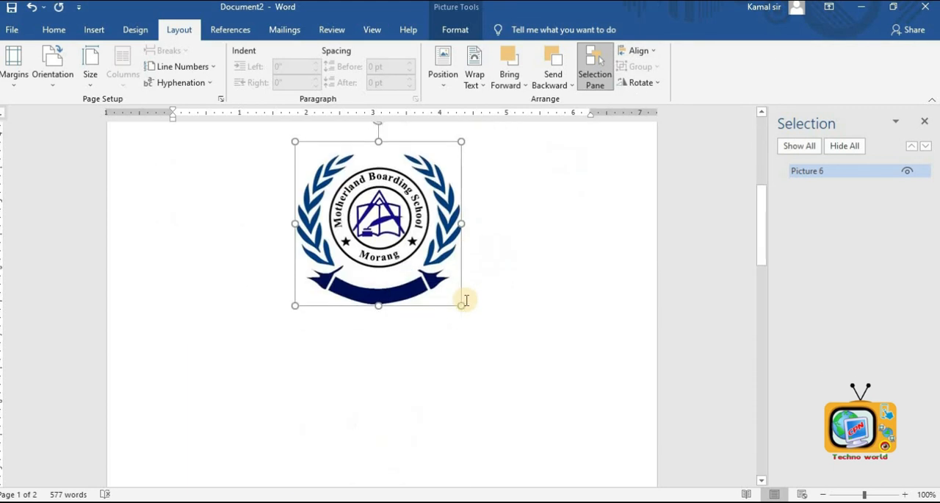
pyautogui.scroll(7, 466, 299)
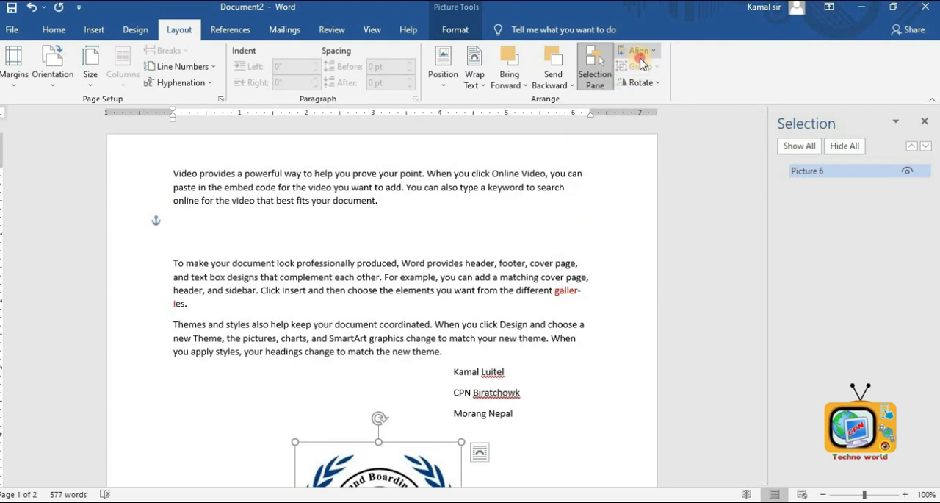
# - Align the logo to the horizontal centre and then to the bottom of the margins
pyautogui.click(638, 51)
pyautogui.click(644, 86)
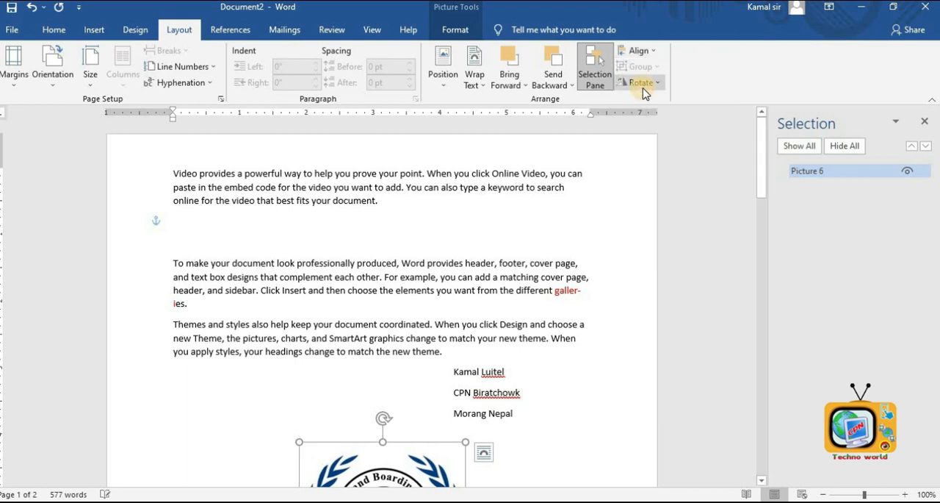
pyautogui.click(637, 51)
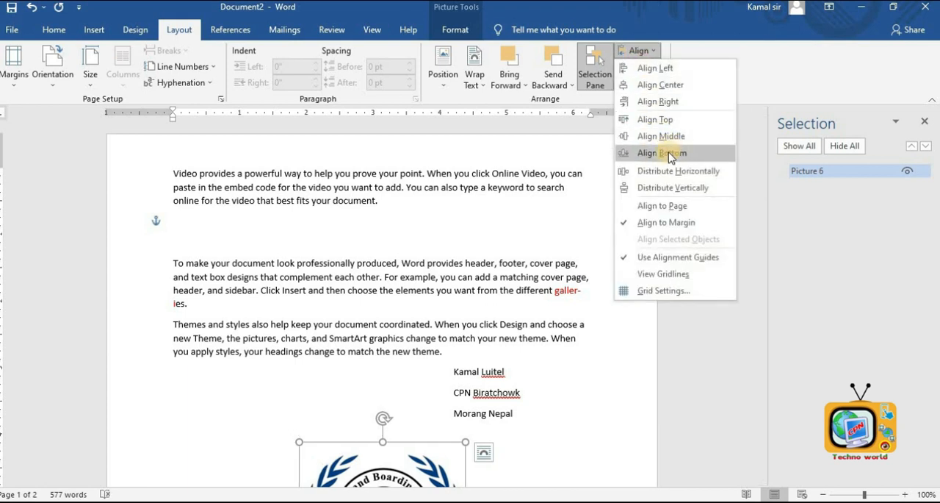
pyautogui.click(666, 153)
pyautogui.scroll(-10, 531, 290)
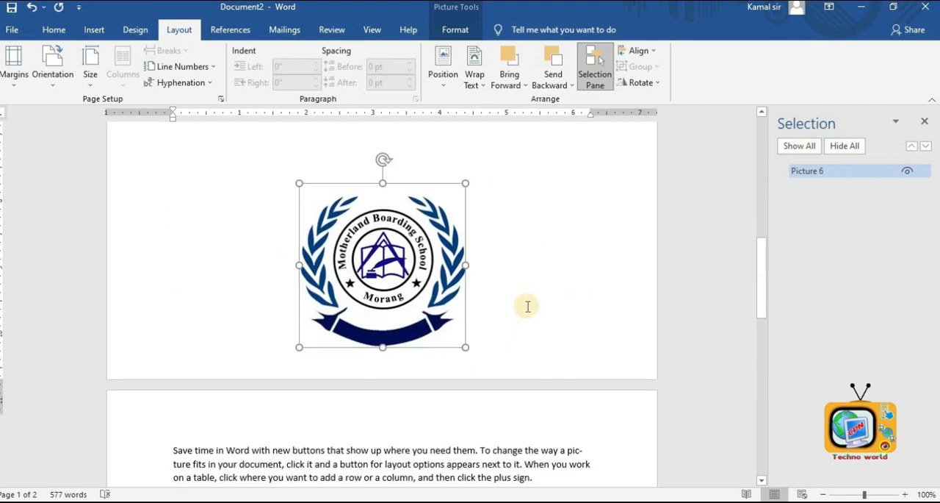
pyautogui.scroll(8, 526, 305)
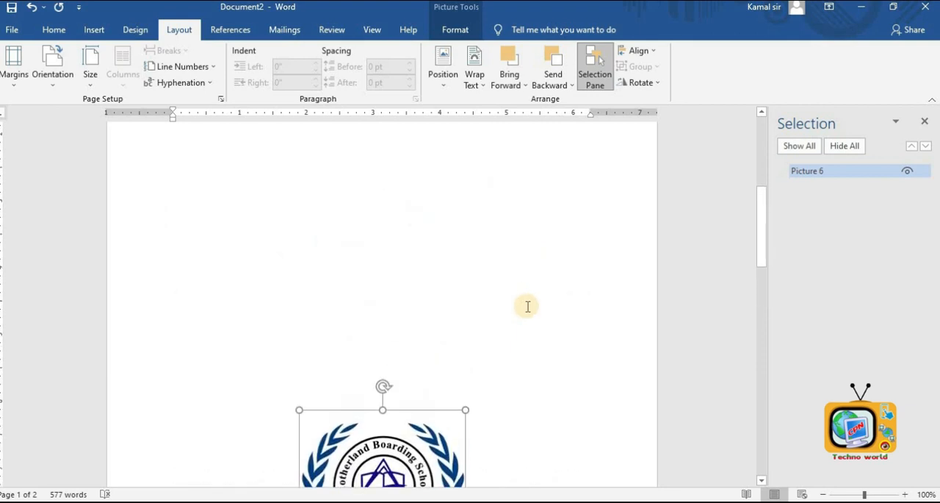
# - Rotate the logo 90° right, then turn it back upright with its rotation handle
pyautogui.click(639, 82)
pyautogui.click(645, 97)
pyautogui.scroll(-5, 455, 294)
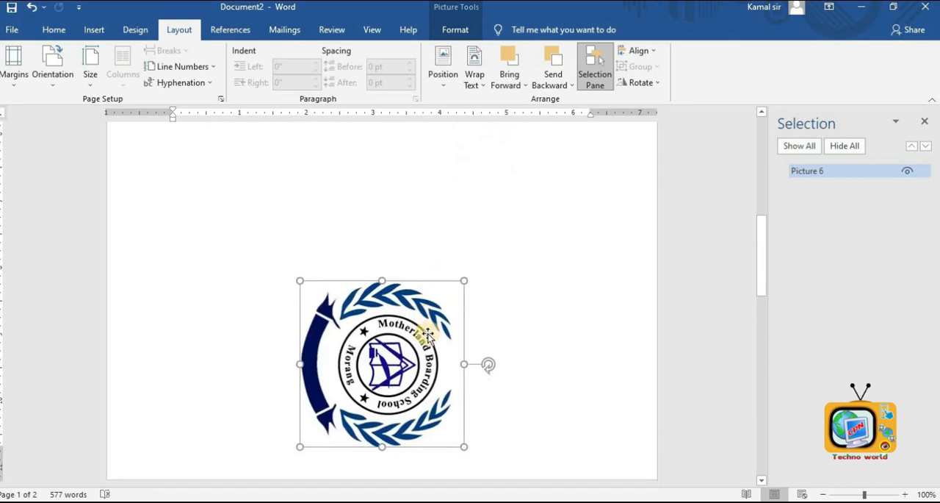
pyautogui.moveTo(447, 291); pyautogui.dragTo(379, 258)
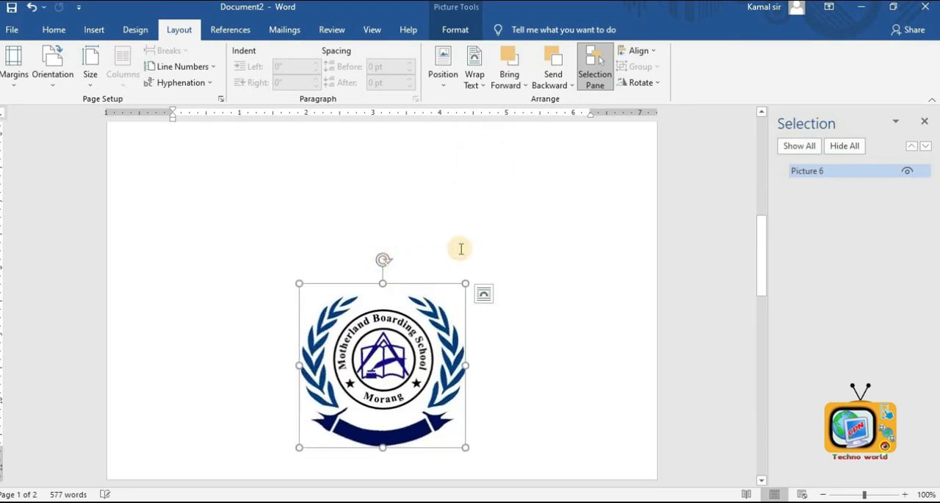
pyautogui.click(304, 221)
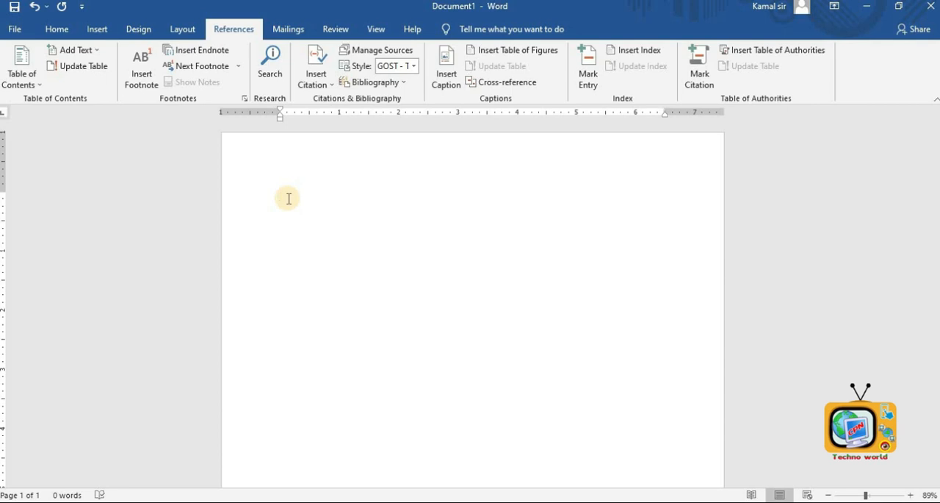
# - Generate sample paragraphs in a new blank document with the =rand() formula
pyautogui.write('=rand()')
pyautogui.press('Return')
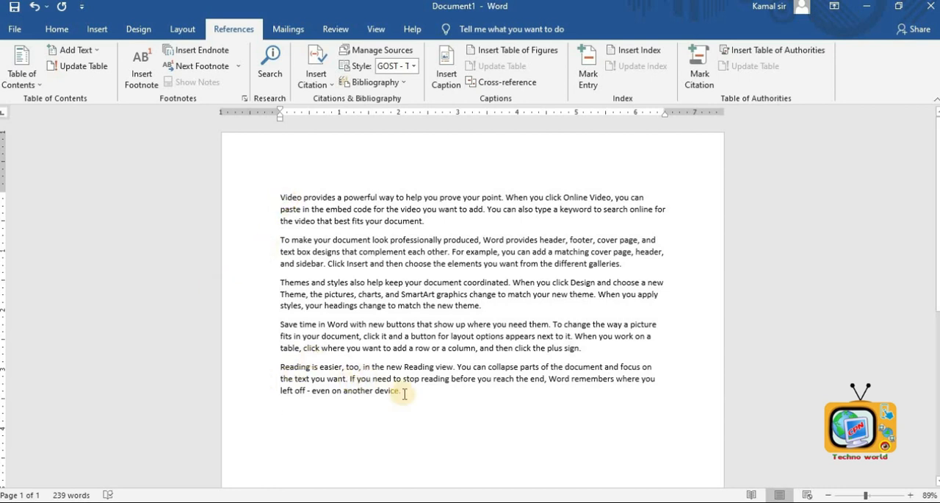
pyautogui.moveTo(404, 393); pyautogui.dragTo(265, 194)
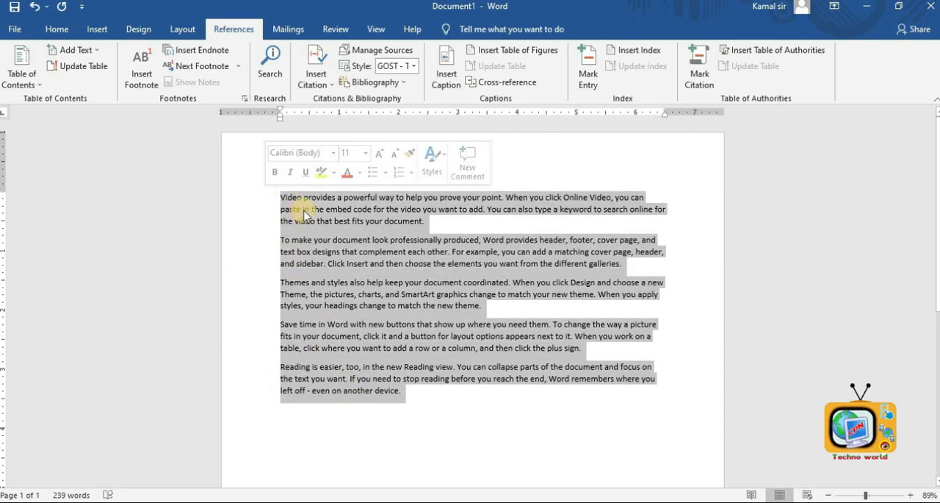
pyautogui.click(391, 381)
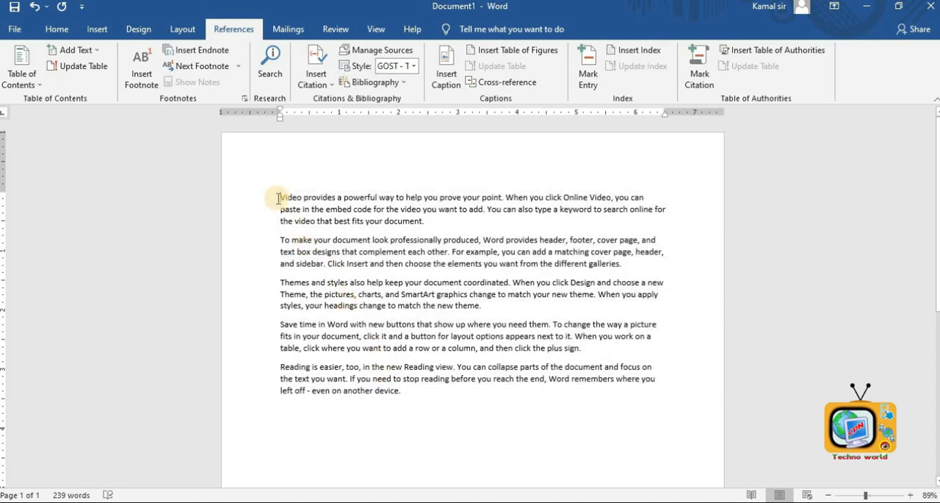
# - Insert three blank lines above the first paragraph and type the heading About Computer Education
pyautogui.click(278, 198)
pyautogui.press('Return')
pyautogui.press('Return')
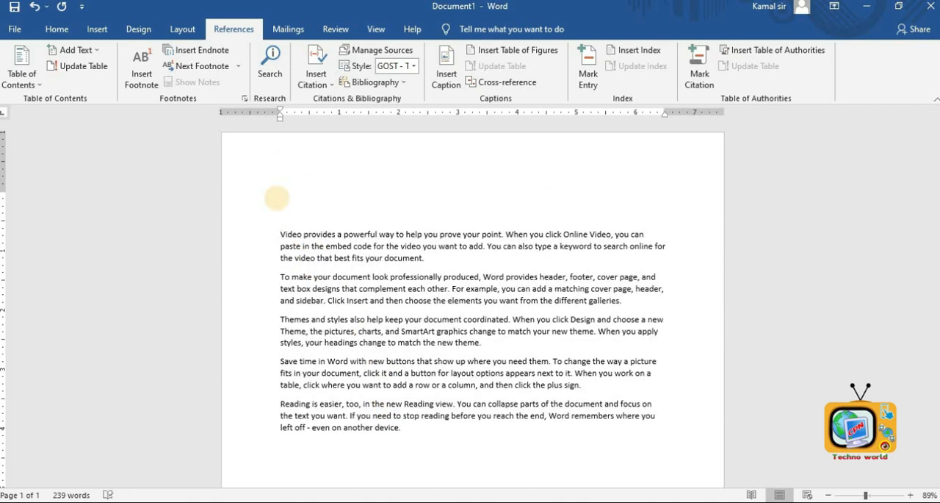
pyautogui.press('Return')
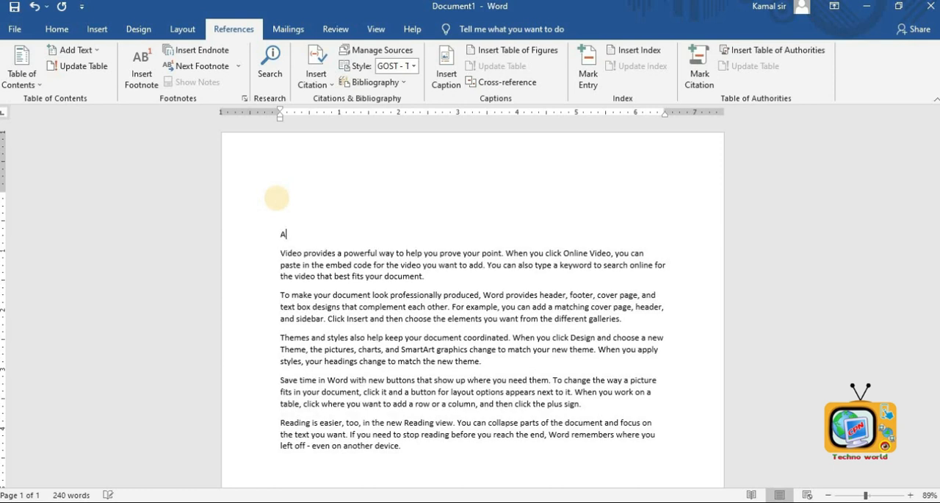
pyautogui.write('About Computer Education')
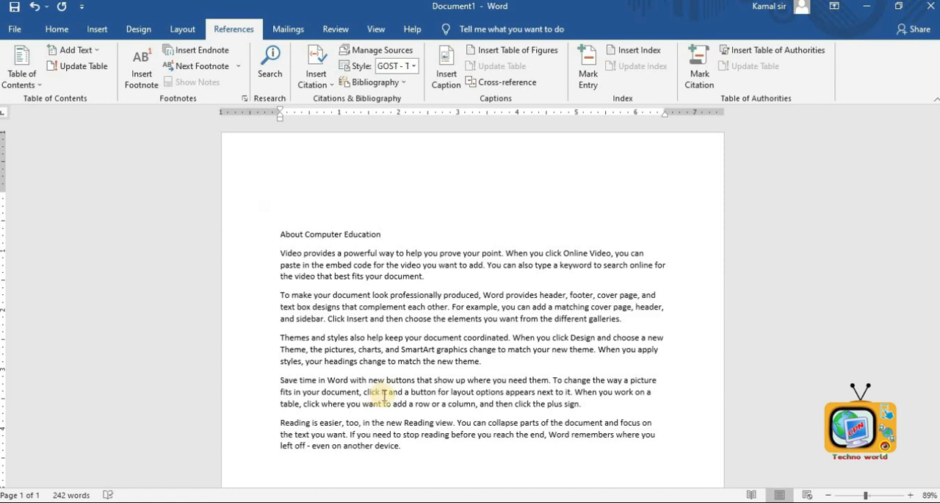
# - Copy all the document text and paste it onto a new page after a page break
pyautogui.moveTo(426, 455); pyautogui.dragTo(231, 213)
pyautogui.click(406, 405)
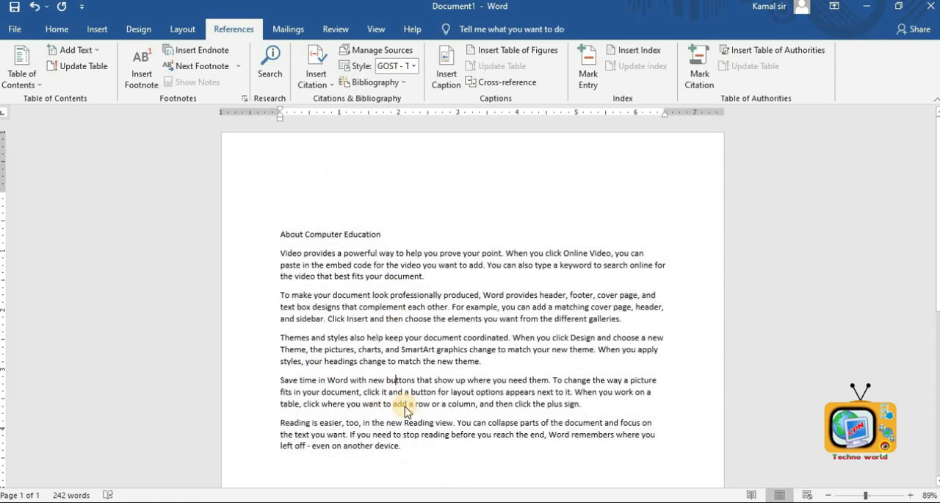
pyautogui.hotkey('ctrl', 'a')
pyautogui.hotkey('ctrl', 'c')
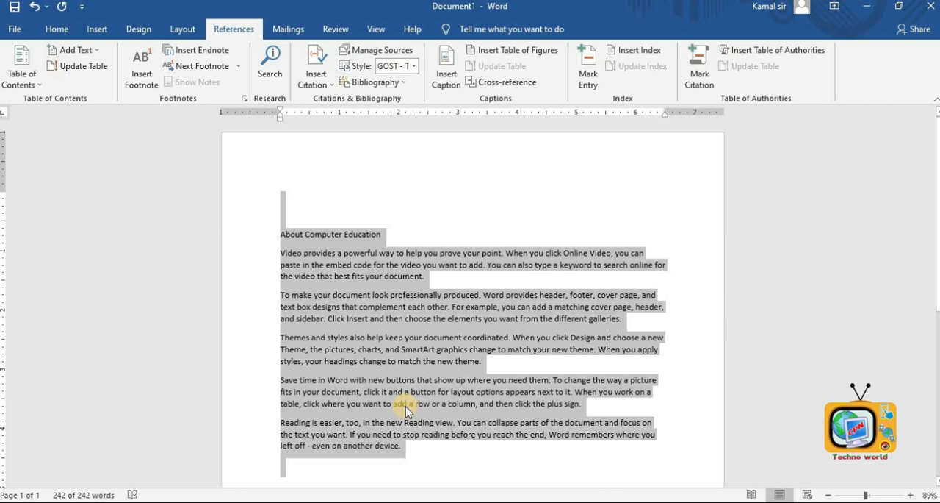
pyautogui.scroll(-8, 405, 407)
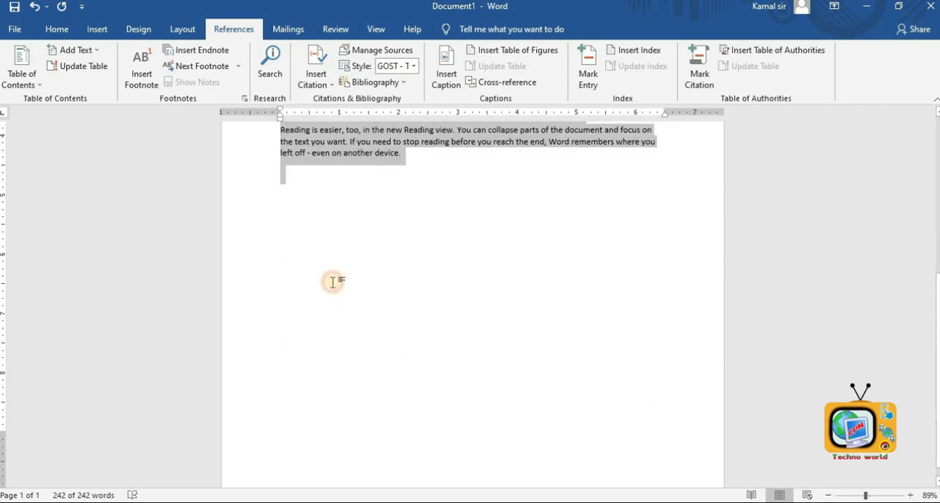
pyautogui.click(333, 281)
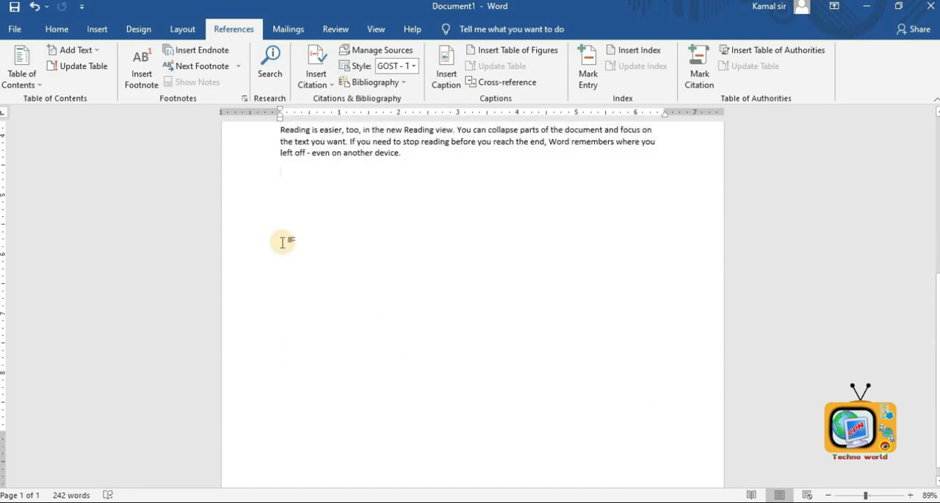
pyautogui.hotkey('ctrl', 'Return')
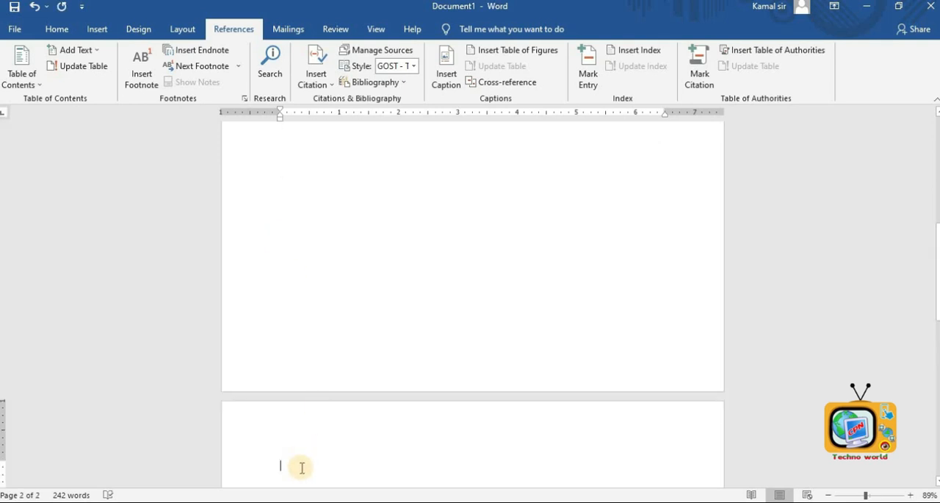
pyautogui.hotkey('ctrl', 'v')
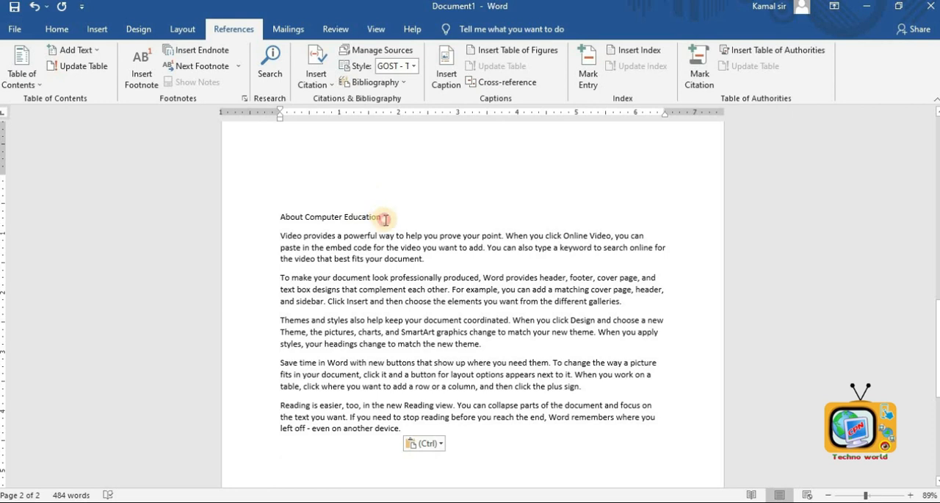
# - Change the second page's heading to About Mobile Repair
pyautogui.click(385, 219)
pyautogui.press('BackSpace')
pyautogui.press('BackSpace')
pyautogui.press('BackSpace')
pyautogui.press('BackSpace')
pyautogui.press('BackSpace')
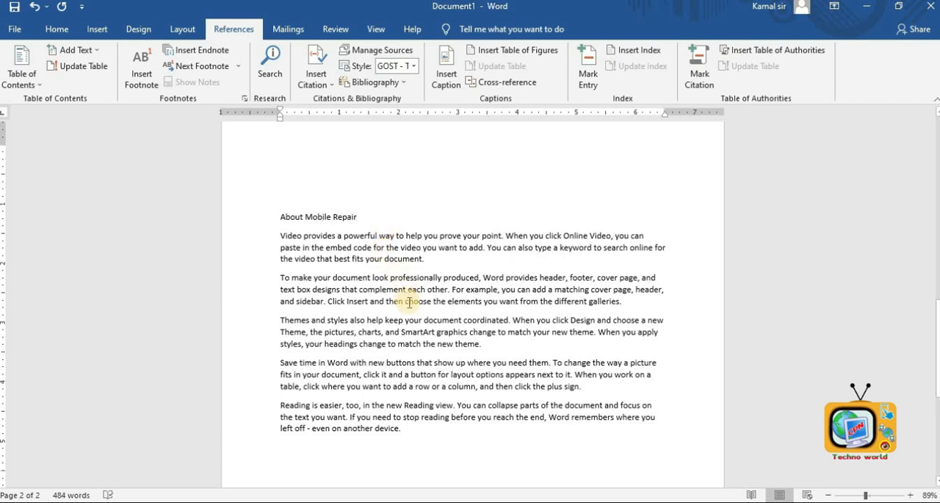
# - Insert another page break at the end and paste the copied text onto a third page
pyautogui.hotkey('ctrl', 'Return')
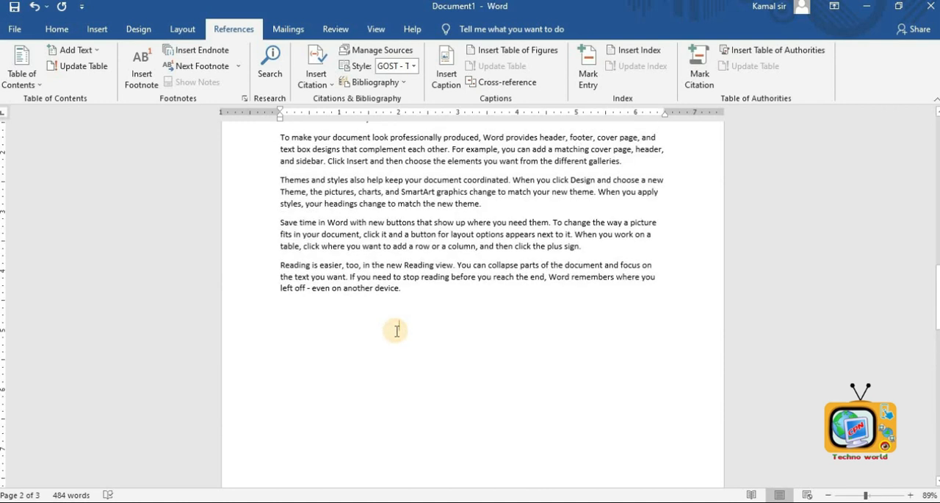
pyautogui.scroll(-10, 394, 327)
pyautogui.click(374, 252)
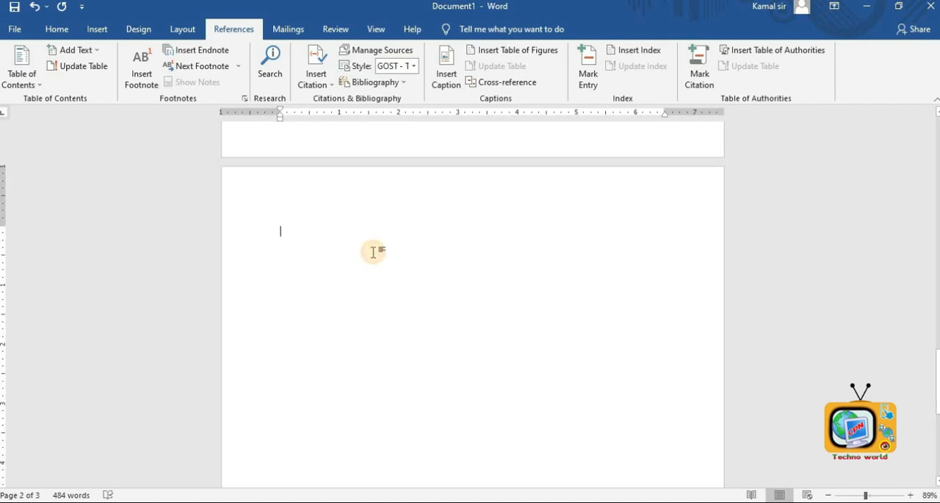
pyautogui.hotkey('ctrl', 'v')
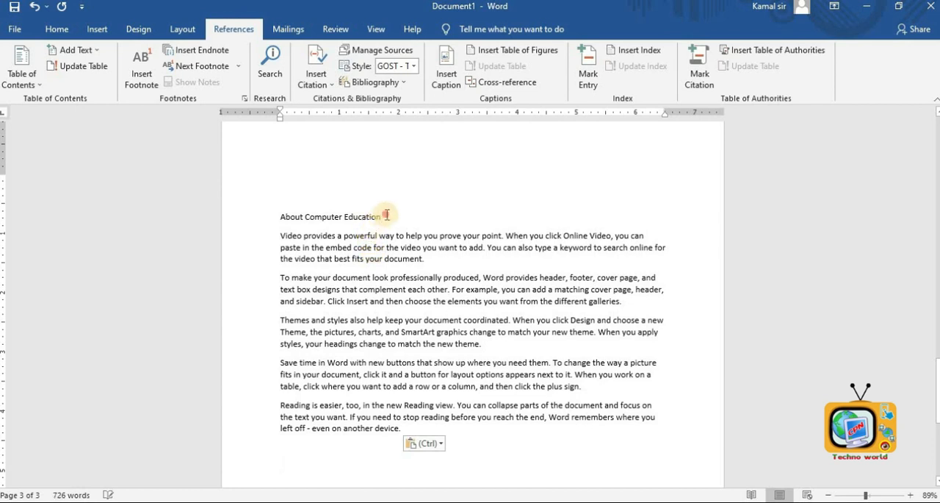
# - Change the third page's heading to About CCTV
pyautogui.press('BackSpace')
pyautogui.press('BackSpace')
pyautogui.press('BackSpace')
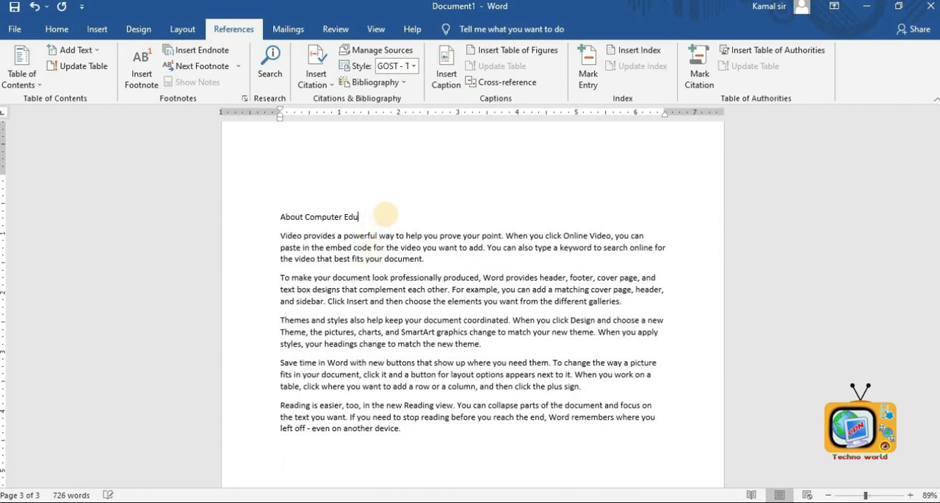
pyautogui.press('BackSpace')
pyautogui.press('BackSpace')
pyautogui.press('BackSpace')
pyautogui.press('BackSpace')
pyautogui.press('BackSpace')
pyautogui.press('BackSpace')
pyautogui.press('BackSpace')
pyautogui.press('BackSpace')
pyautogui.press('BackSpace')
pyautogui.press('BackSpace')
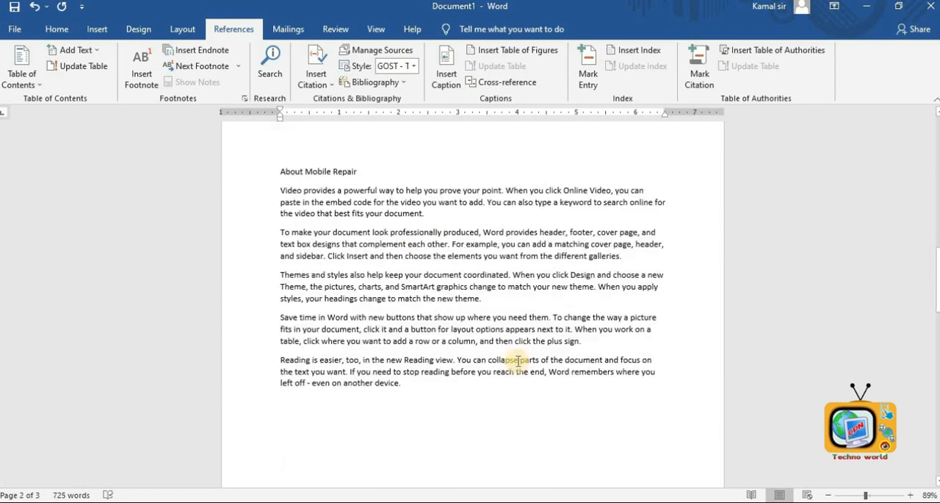
# - Apply the Heading 1 style to the About Computer Education heading
pyautogui.scroll(11, 517, 360)
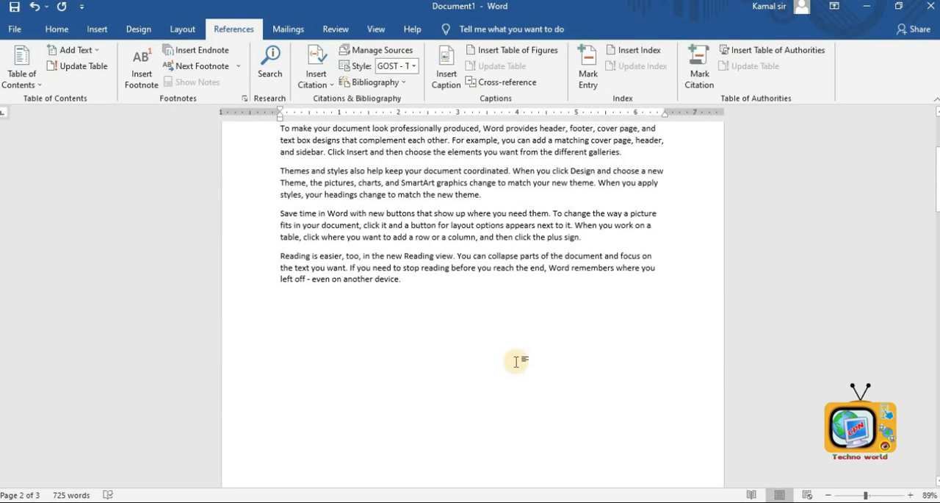
pyautogui.scroll(4, 518, 361)
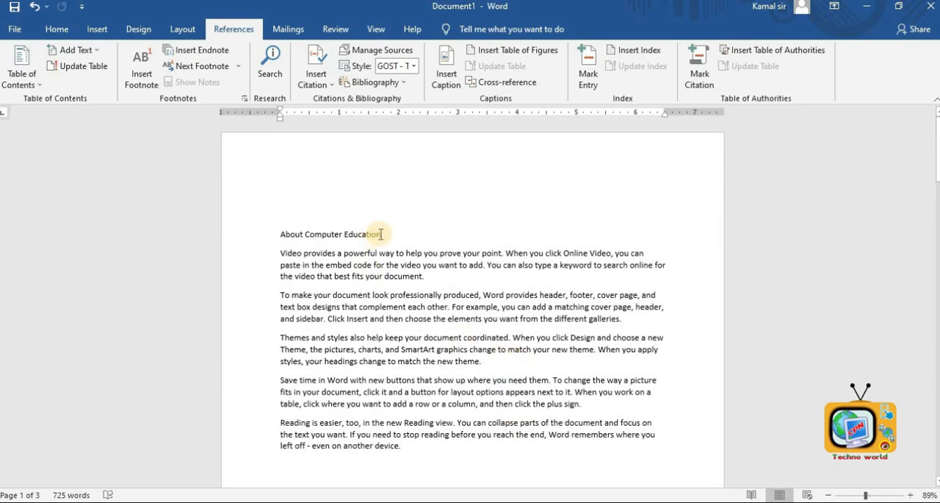
pyautogui.moveTo(382, 233); pyautogui.dragTo(276, 241)
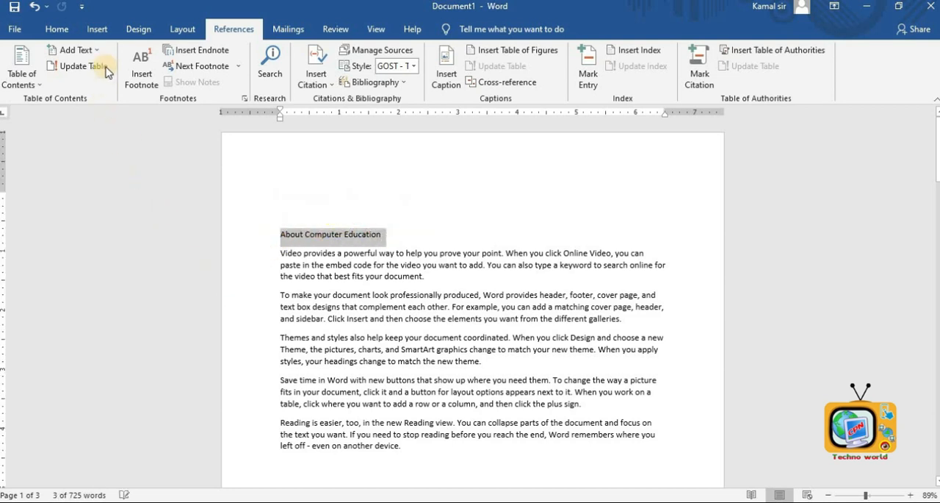
pyautogui.click(59, 29)
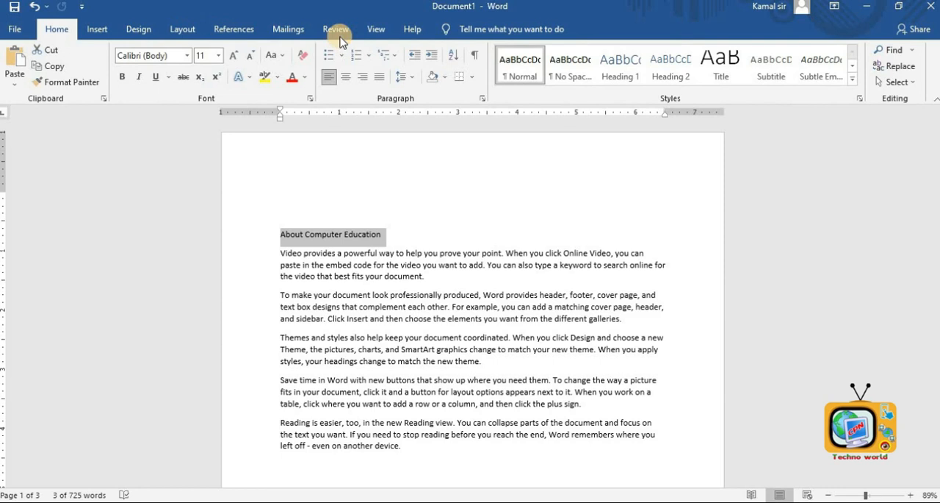
pyautogui.click(626, 76)
pyautogui.click(626, 75)
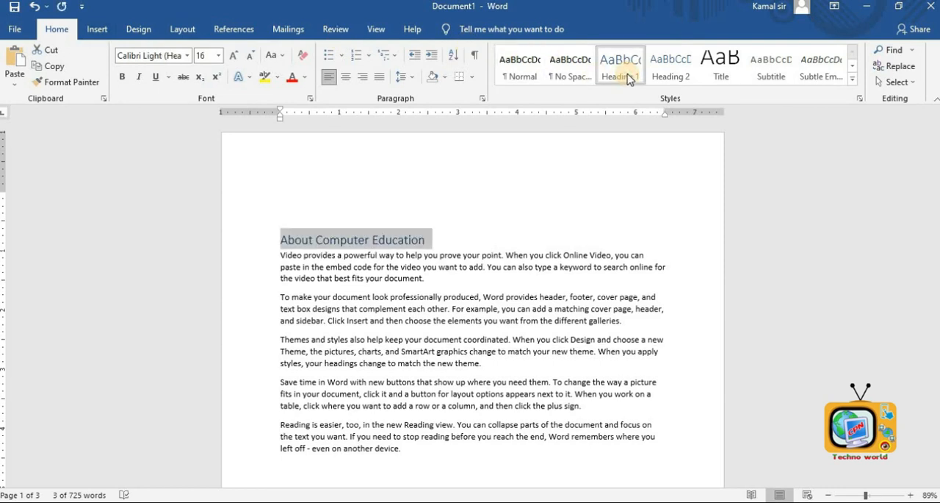
# - Apply the Heading 1 style to the About Mobile Repair heading
pyautogui.scroll(-15, 549, 205)
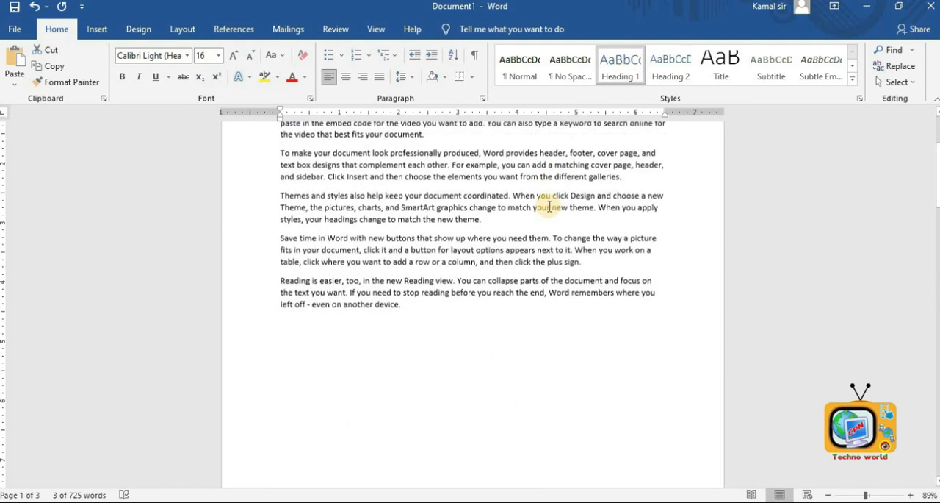
pyautogui.moveTo(361, 250); pyautogui.dragTo(280, 250)
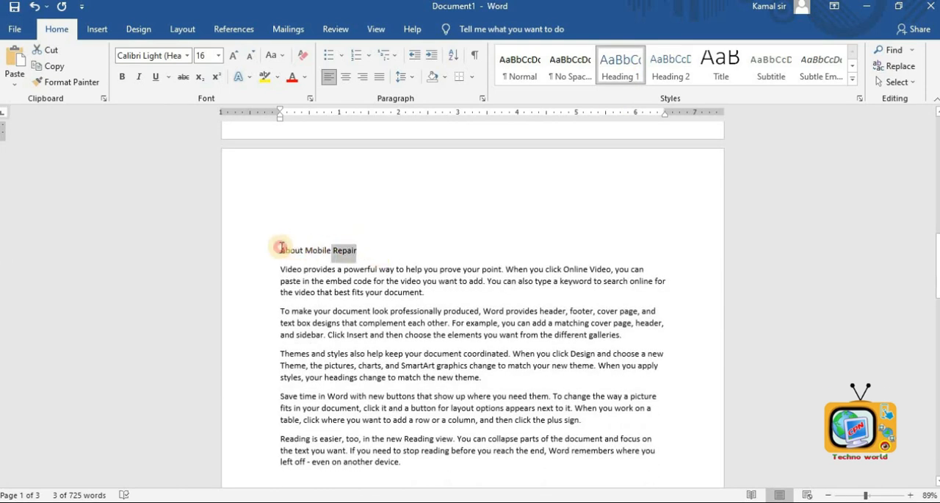
pyautogui.click(616, 67)
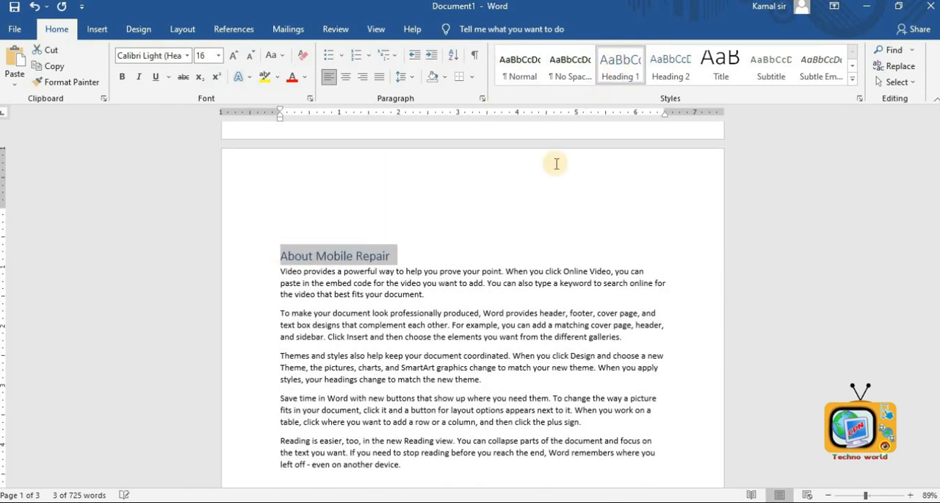
# - Apply the Heading 1 style to the About CCTV heading
pyautogui.scroll(-5, 456, 306)
pyautogui.scroll(-10, 456, 306)
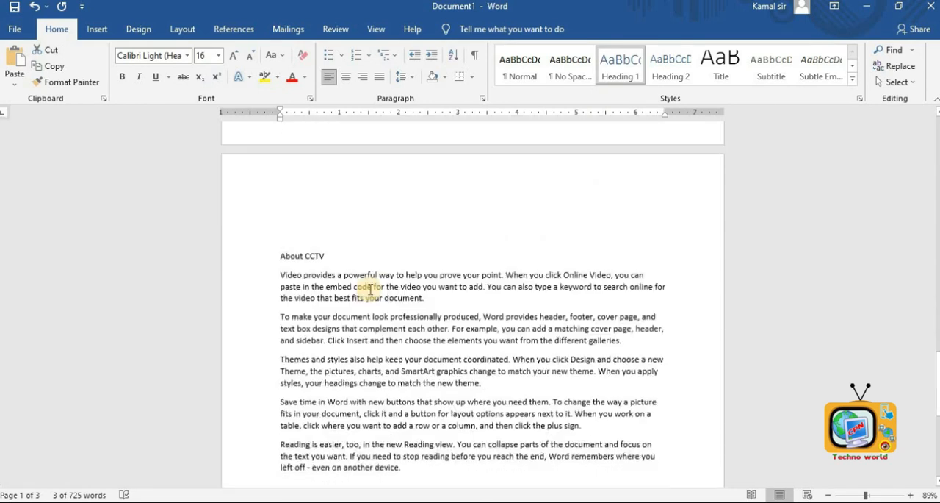
pyautogui.click(332, 208)
pyautogui.click(250, 207)
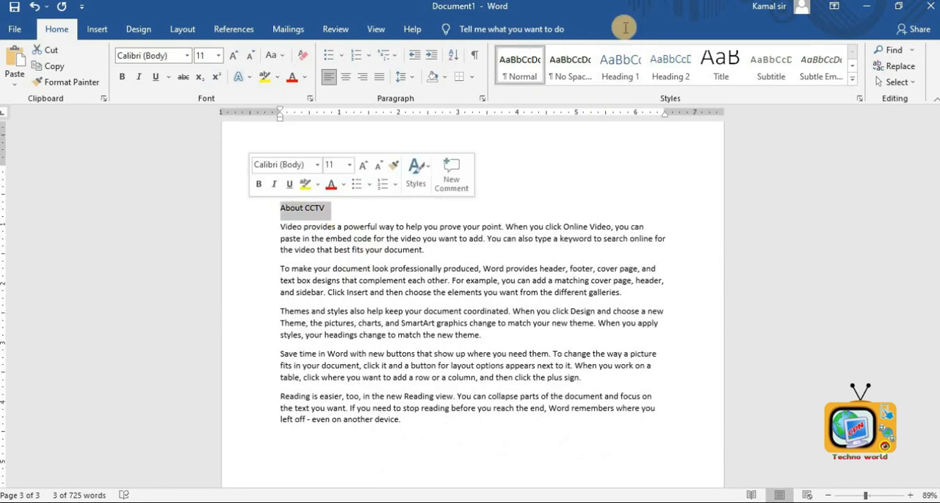
pyautogui.click(621, 67)
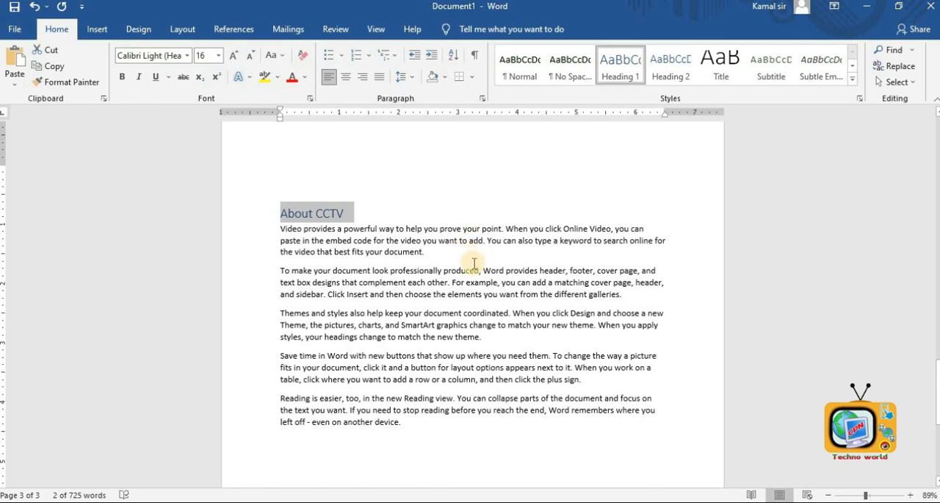
# - Insert three blank lines above the first page's heading
pyautogui.scroll(15, 478, 272)
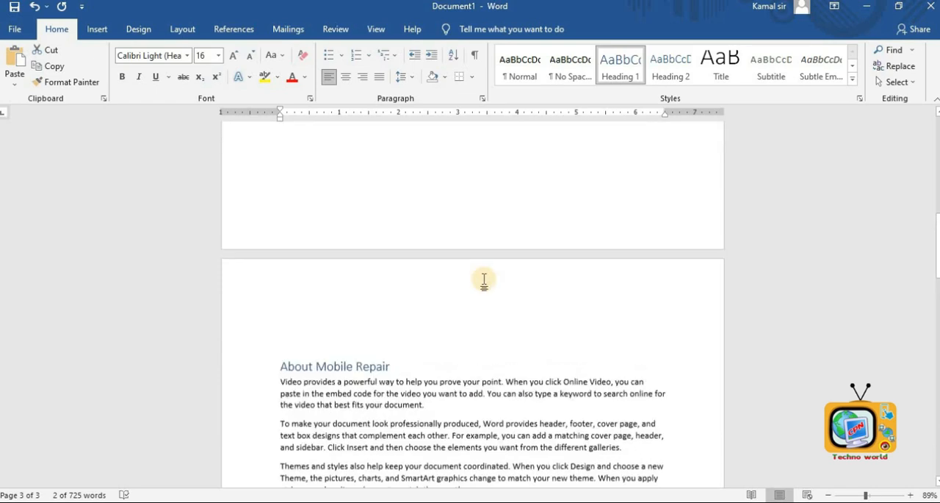
pyautogui.scroll(5, 484, 280)
pyautogui.scroll(-12, 485, 280)
pyautogui.scroll(1, 461, 274)
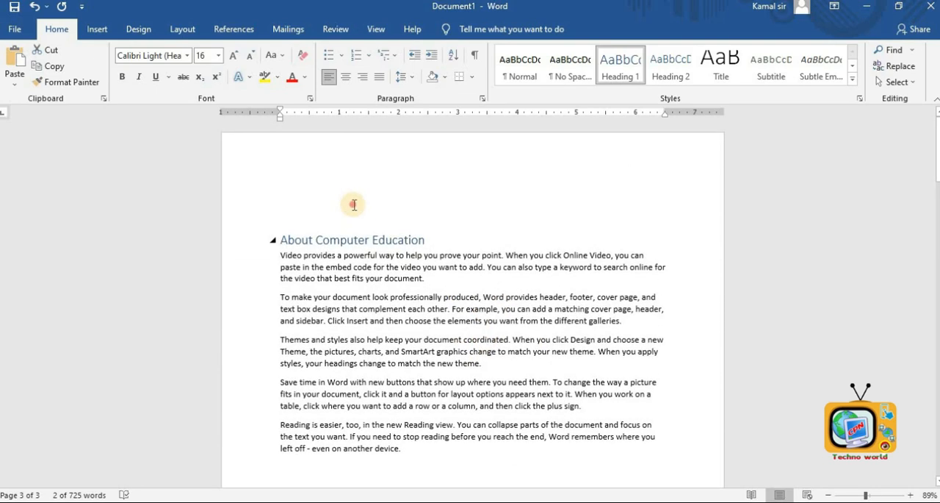
pyautogui.click(321, 210)
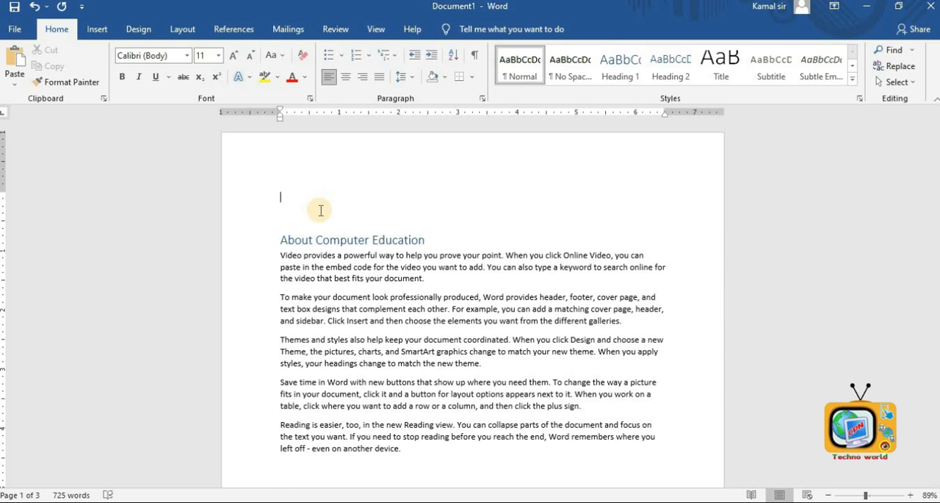
pyautogui.press('Return')
pyautogui.press('Return')
pyautogui.press('Return')
pyautogui.press('Return')
pyautogui.press('Return')
pyautogui.press('Return')
pyautogui.press('Return')
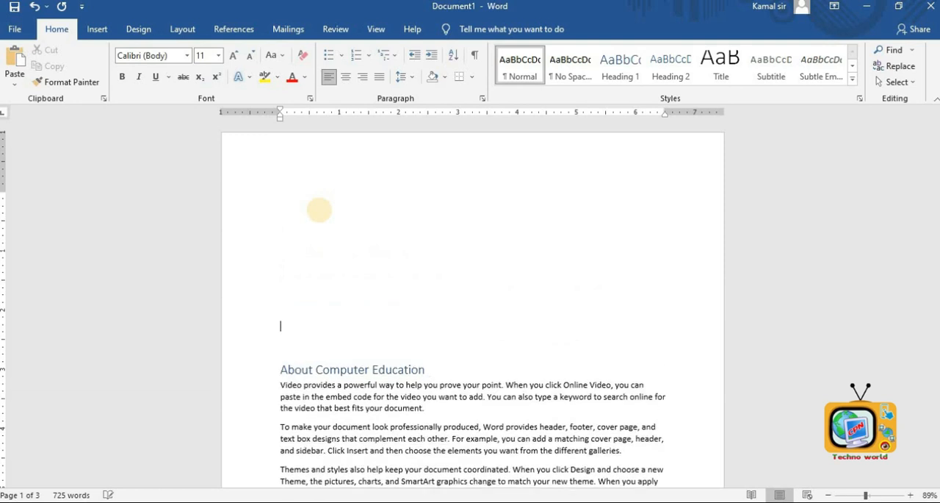
# - Insert an Automatic Table 1 table of contents at the top of the first page
pyautogui.click(291, 218)
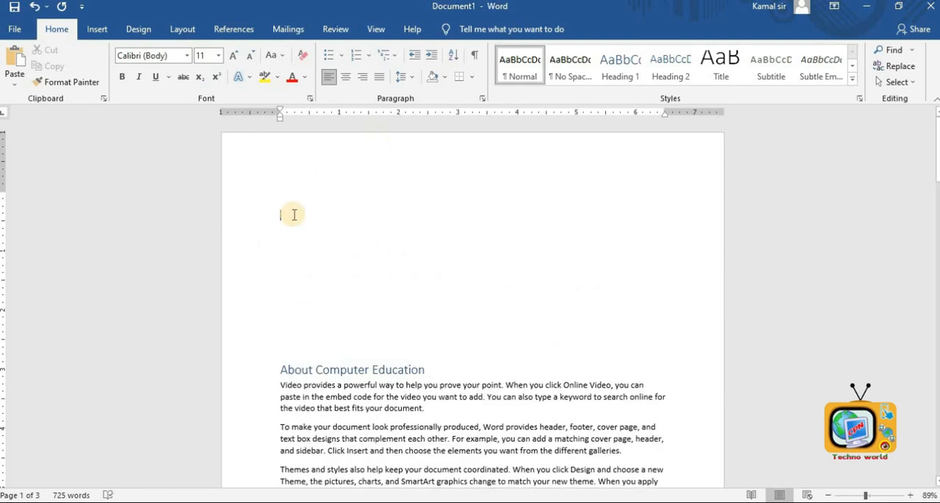
pyautogui.click(223, 32)
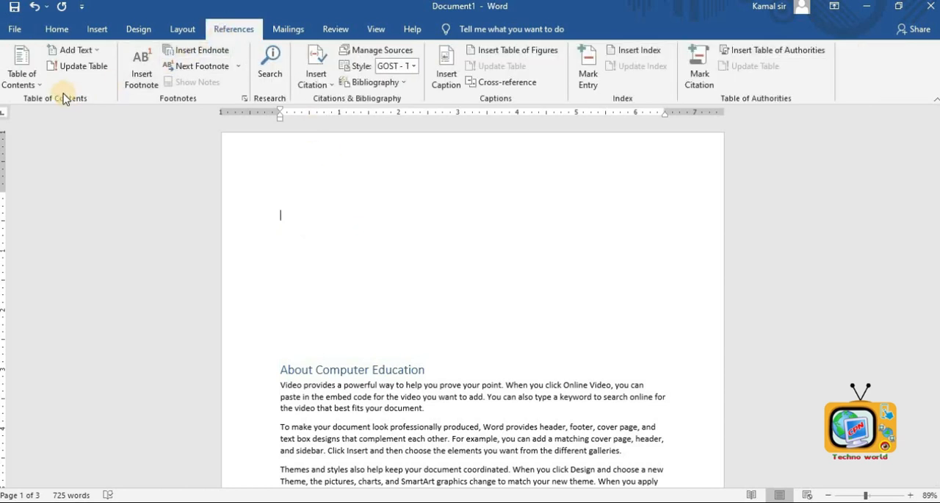
pyautogui.click(39, 86)
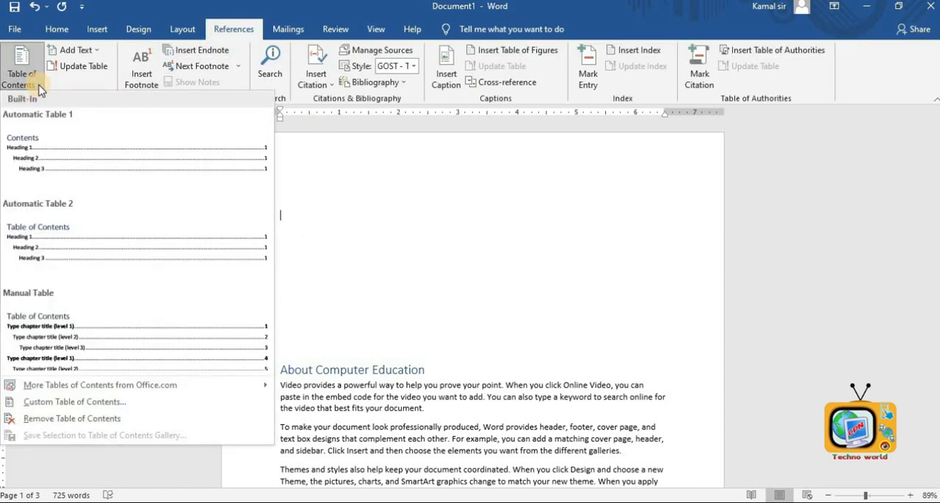
pyautogui.click(68, 152)
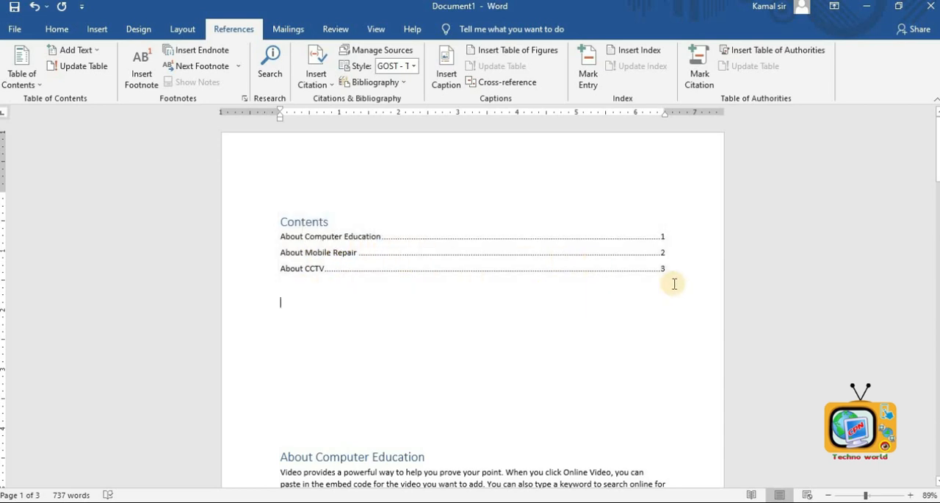
# - Scroll through the pages to review the headings listed in the table of contents
pyautogui.scroll(-8, 594, 338)
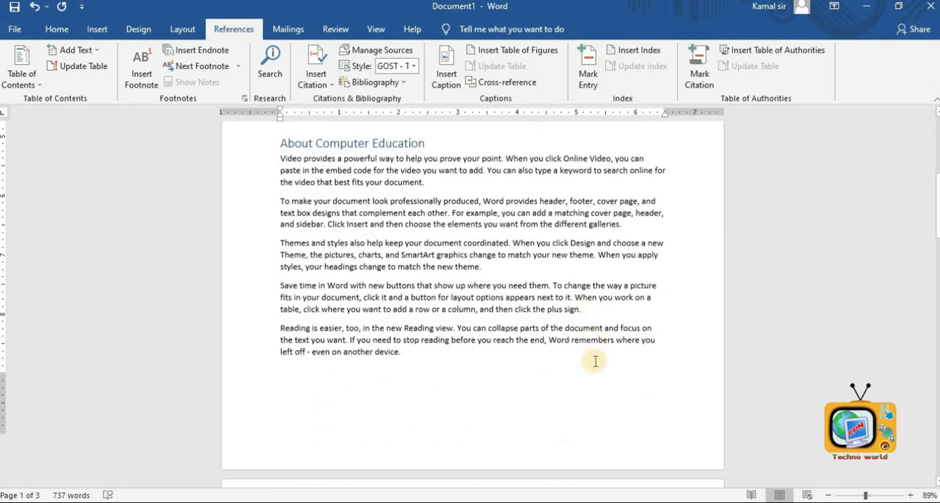
pyautogui.scroll(-12, 595, 360)
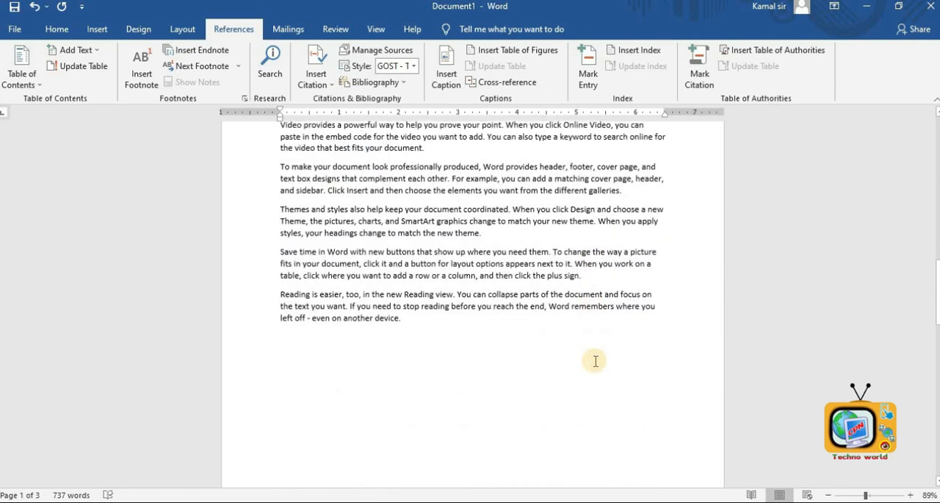
pyautogui.scroll(3, 594, 360)
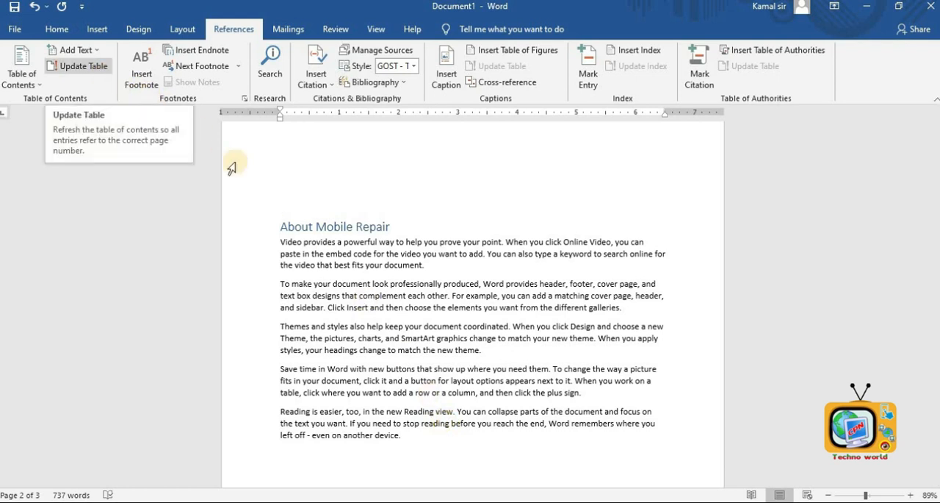
pyautogui.scroll(-6, 473, 302)
pyautogui.scroll(10, 473, 302)
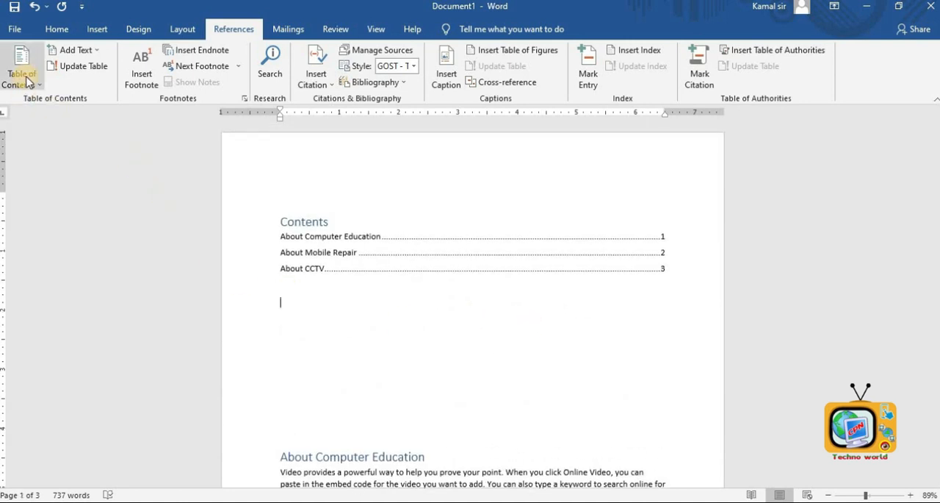
pyautogui.scroll(-6, 470, 371)
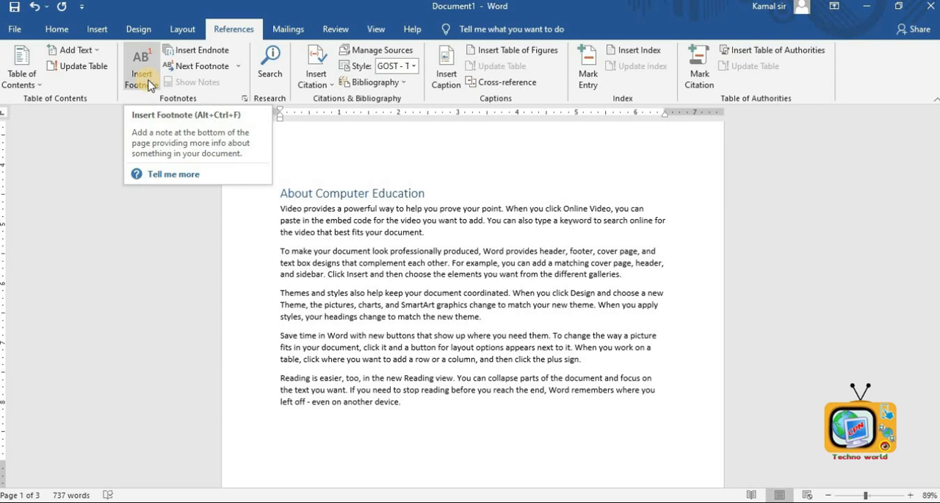
# - Add a new paragraph after the first body paragraph containing a name and the proverb 'Thulo dil le hunchha Jaat le hudaina'
pyautogui.click(440, 229)
pyautogui.press('Return')
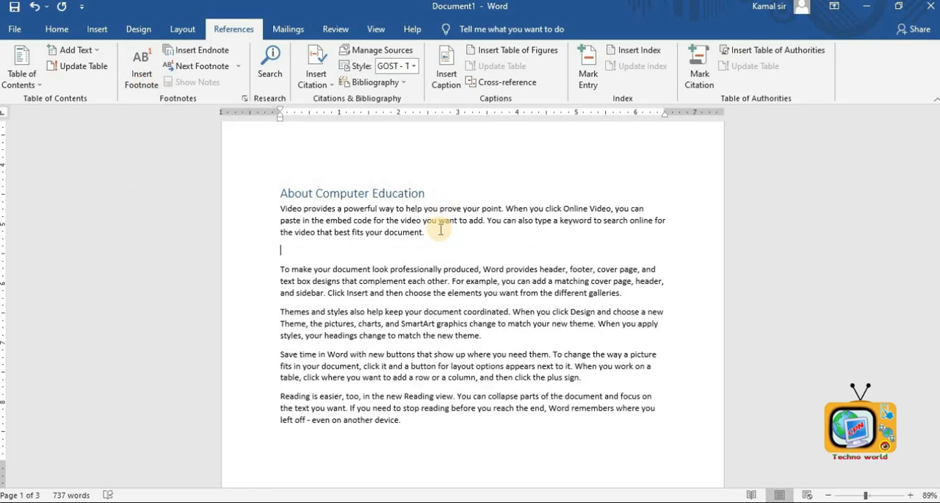
pyautogui.write('Manish Thulo dil le hunchha Jaat le hudaina')
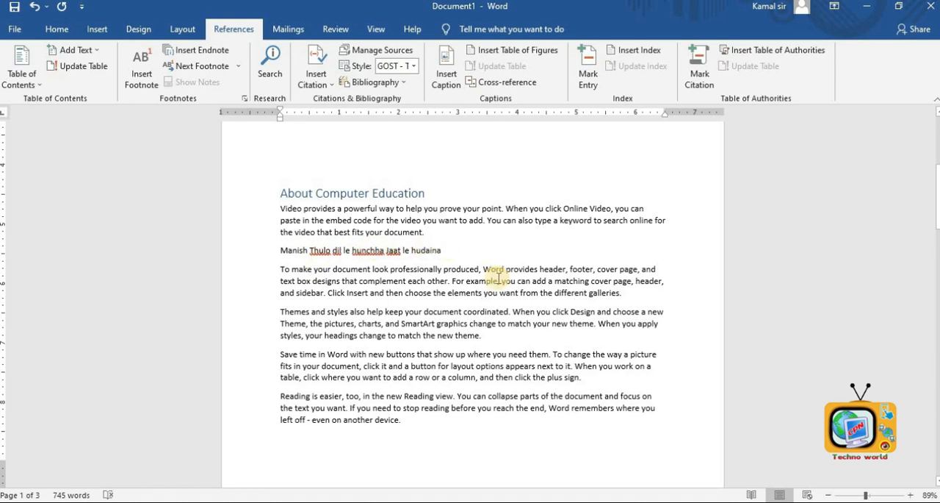
# - Insert a footnote on the proverb line with the text Laxmi PD Devkota
pyautogui.click(456, 249)
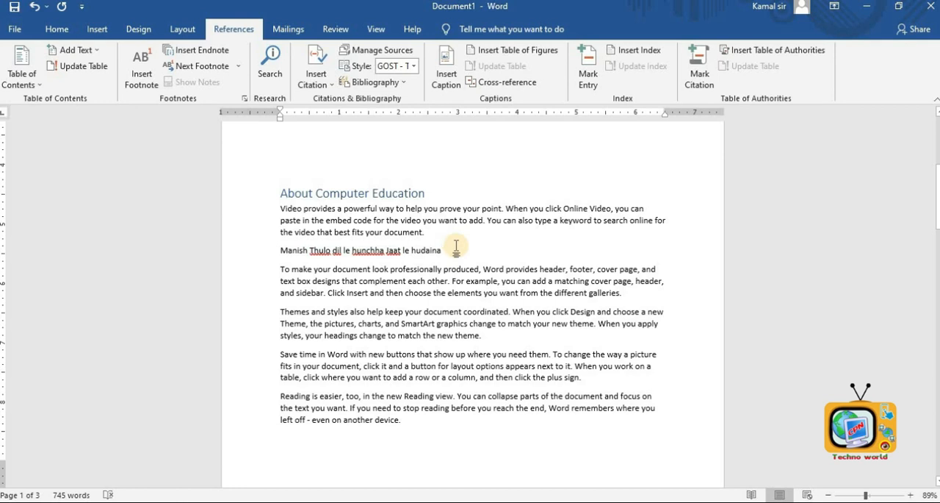
pyautogui.moveTo(456, 248); pyautogui.dragTo(285, 258)
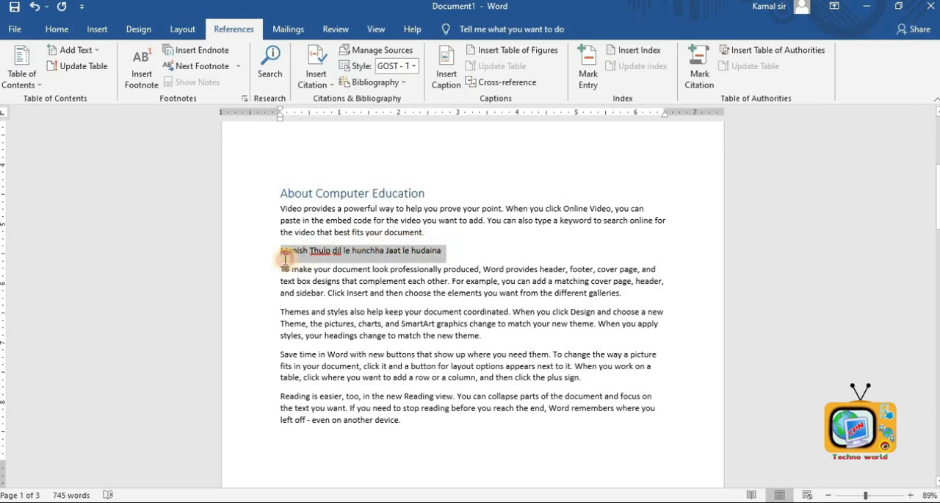
pyautogui.click(154, 81)
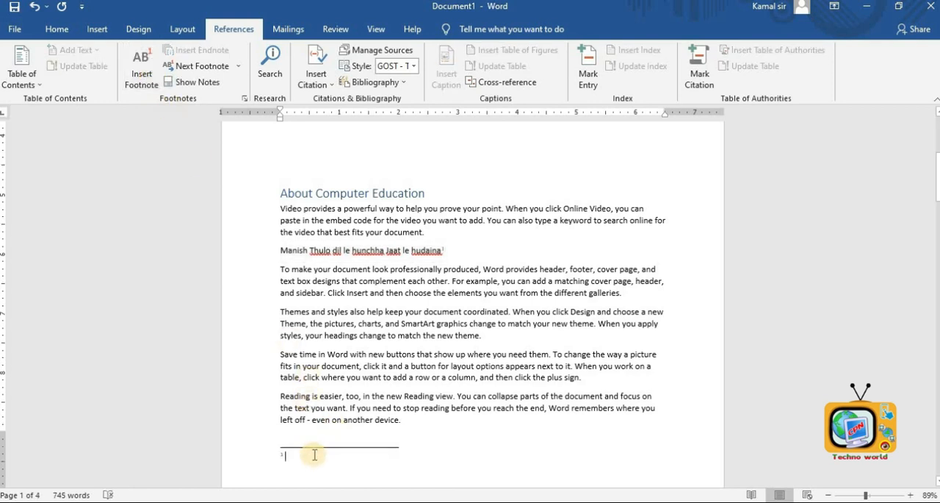
pyautogui.scroll(-2, 314, 454)
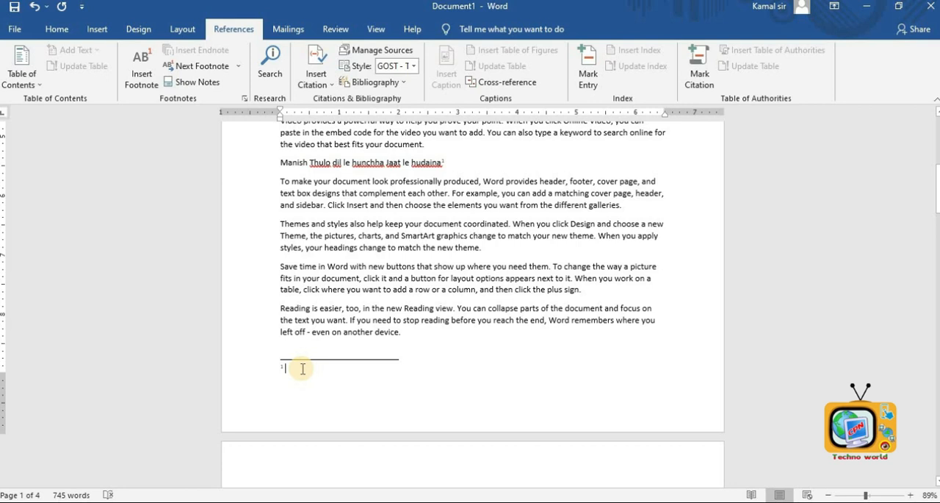
pyautogui.write('Laxmi PD Devkota')
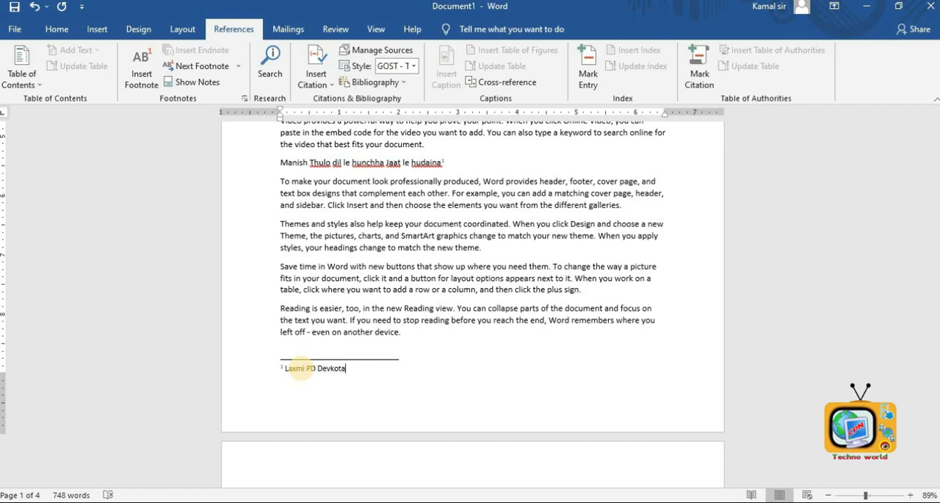
# - Open the footnote from its reference mark in the proverb line
pyautogui.scroll(4, 329, 365)
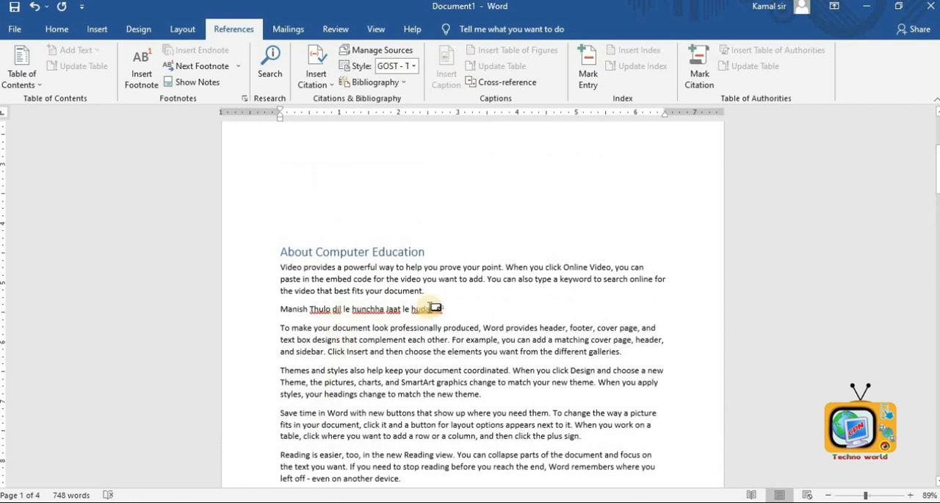
pyautogui.moveTo(436, 307)
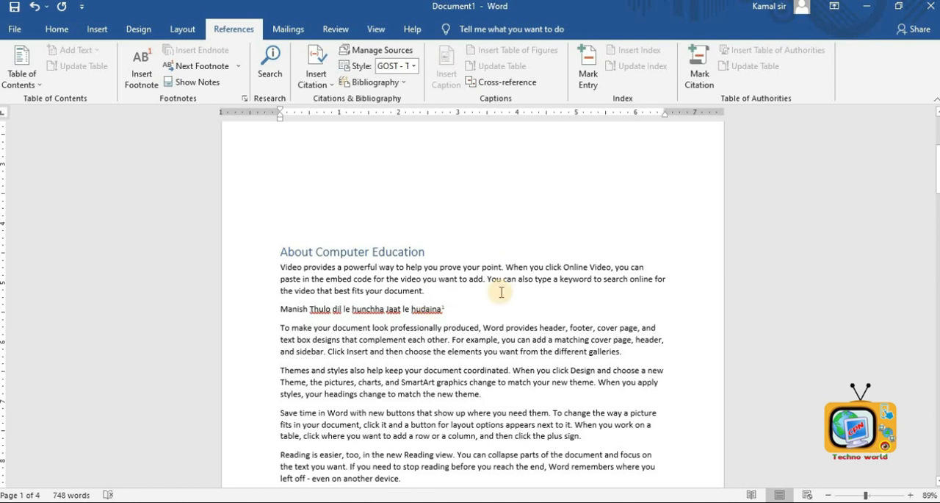
pyautogui.doubleClick(435, 307)
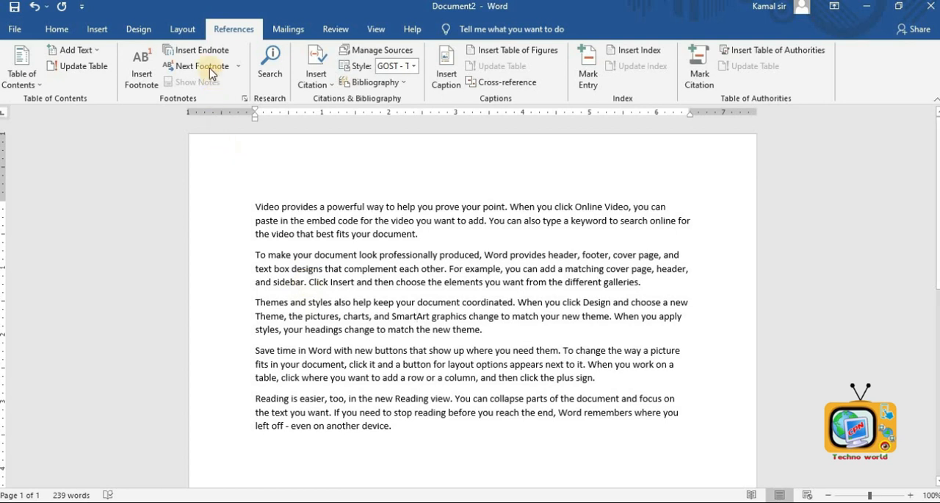
# - In the second document, insert an endnote after the word 'document.' in the first paragraph reading MS word Document
pyautogui.click(418, 439)
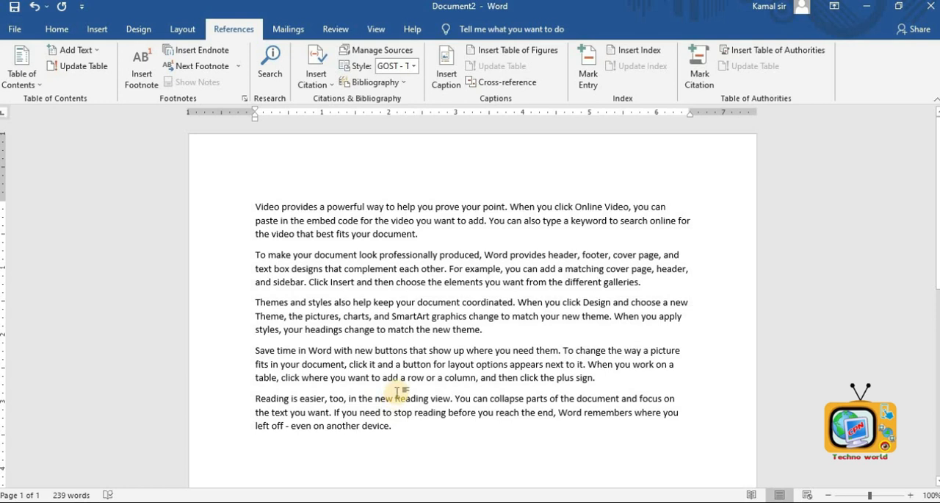
pyautogui.scroll(-2, 397, 393)
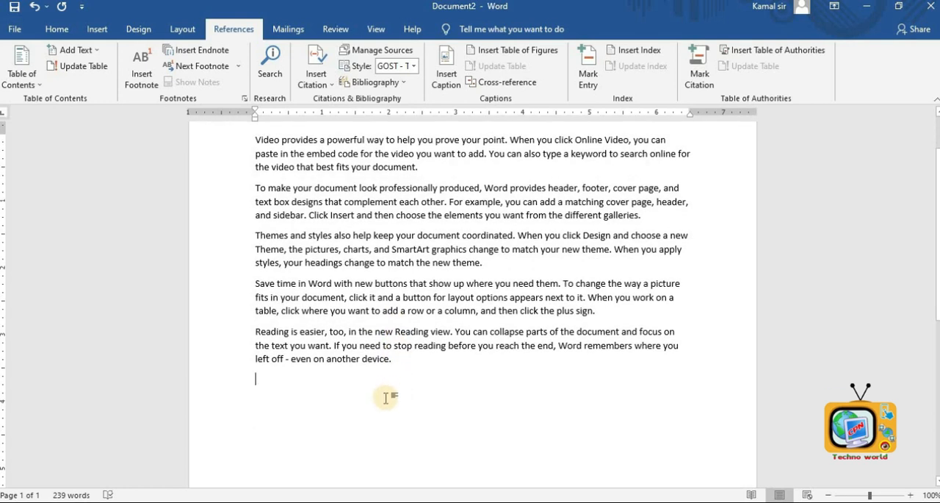
pyautogui.moveTo(419, 168); pyautogui.dragTo(384, 168)
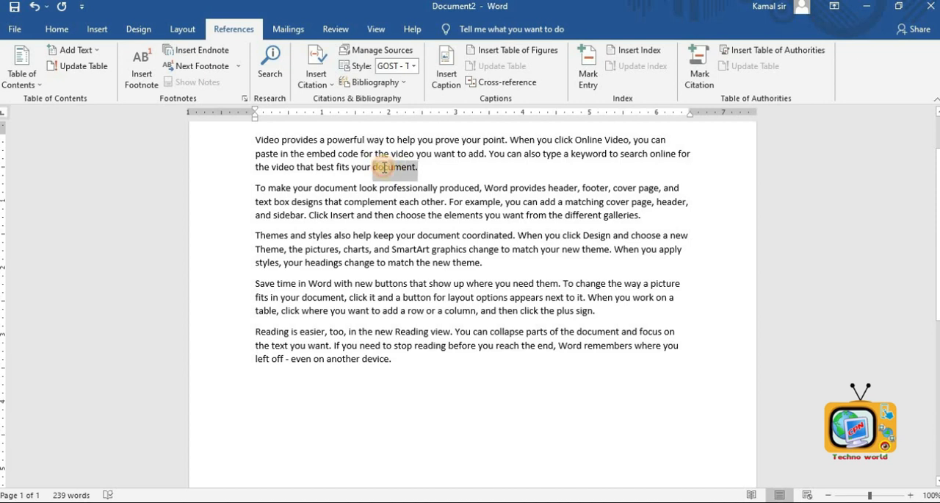
pyautogui.click(207, 50)
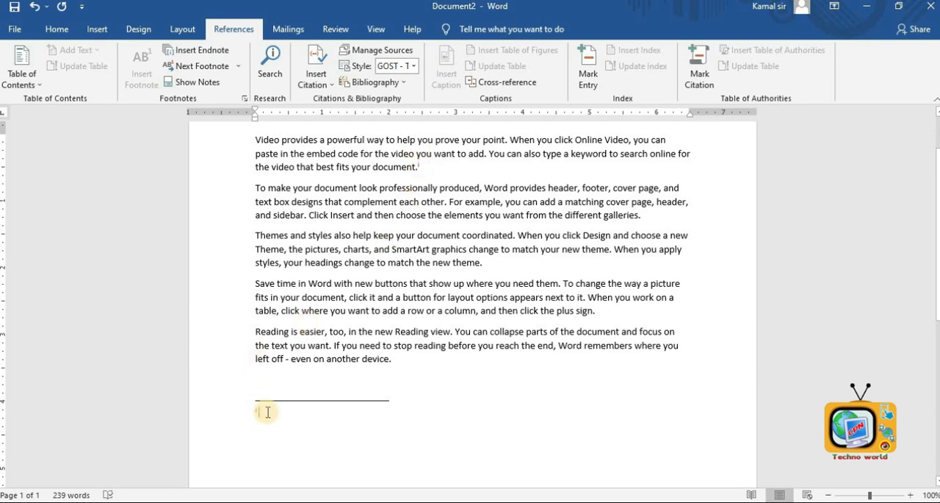
pyautogui.write('MS word Document')
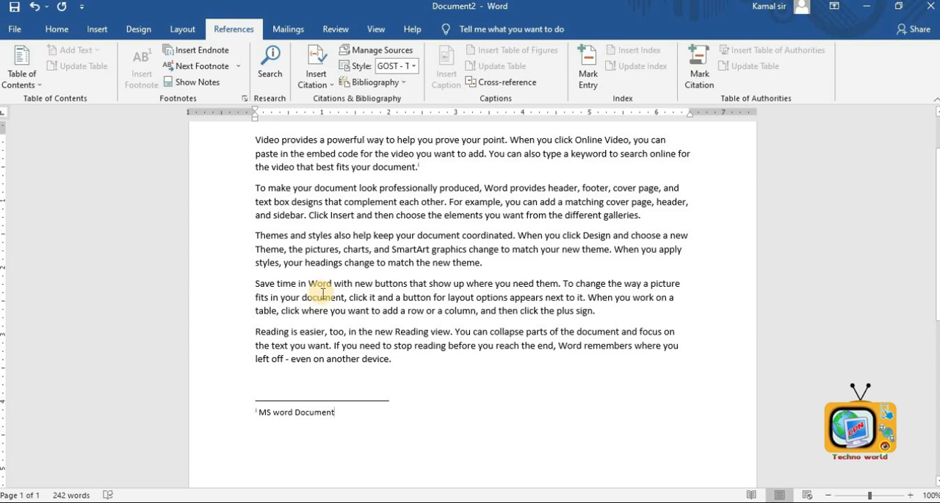
# - Jump to the next endnote using the footnote navigation options
pyautogui.click(187, 71)
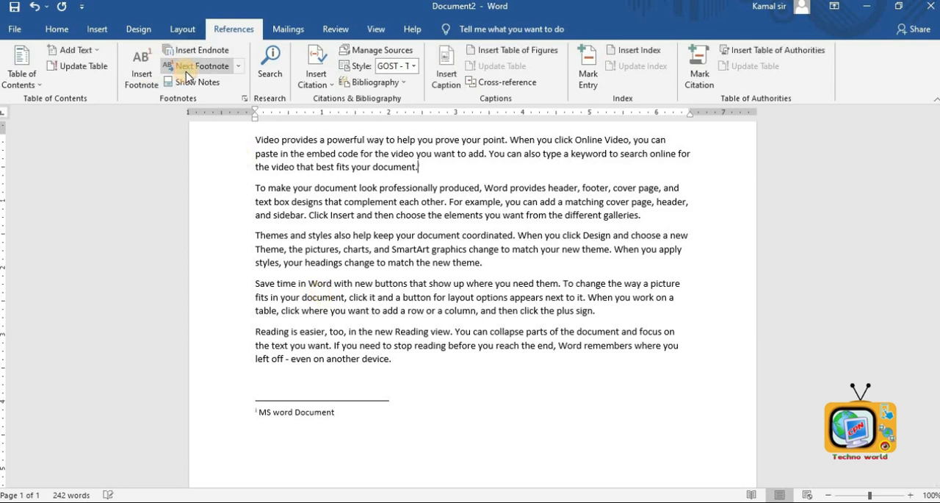
pyautogui.click(238, 66)
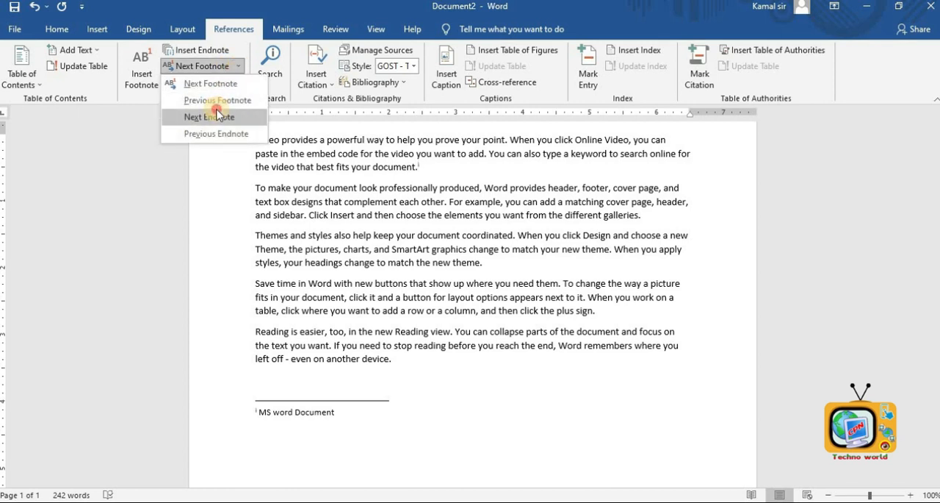
pyautogui.click(218, 111)
pyautogui.click(325, 273)
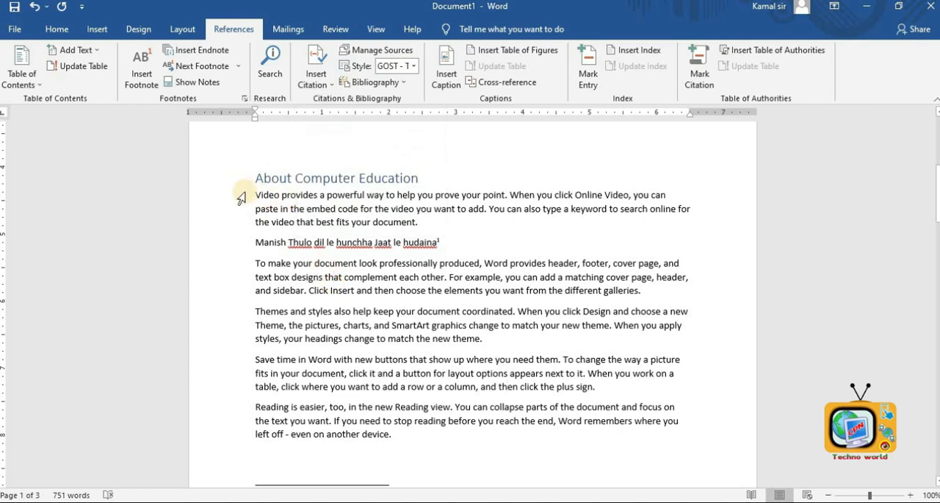
# - Insert two blank lines below the About Computer Education heading in the first document
pyautogui.tripleClick(331, 224)
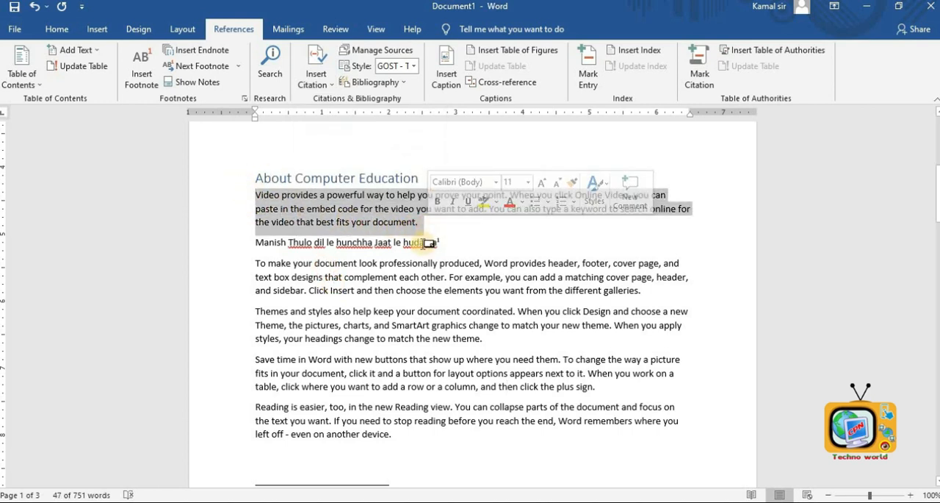
pyautogui.click(414, 272)
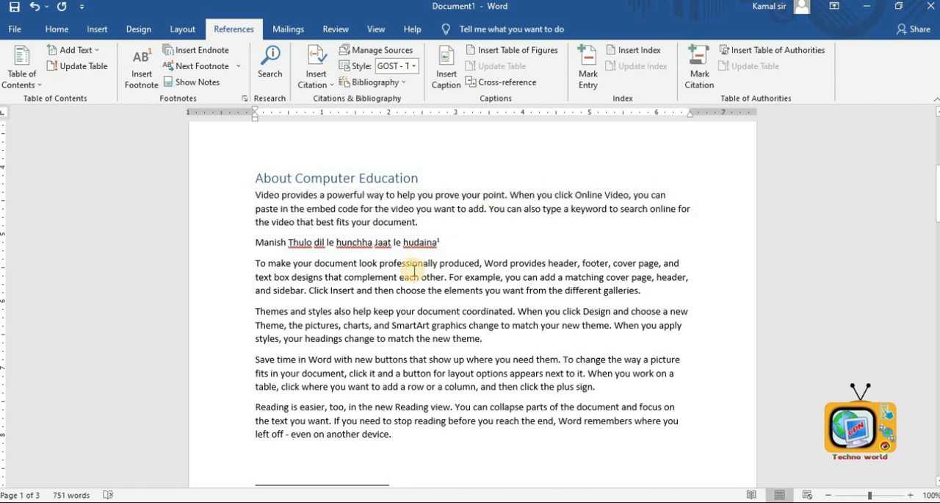
pyautogui.click(425, 180)
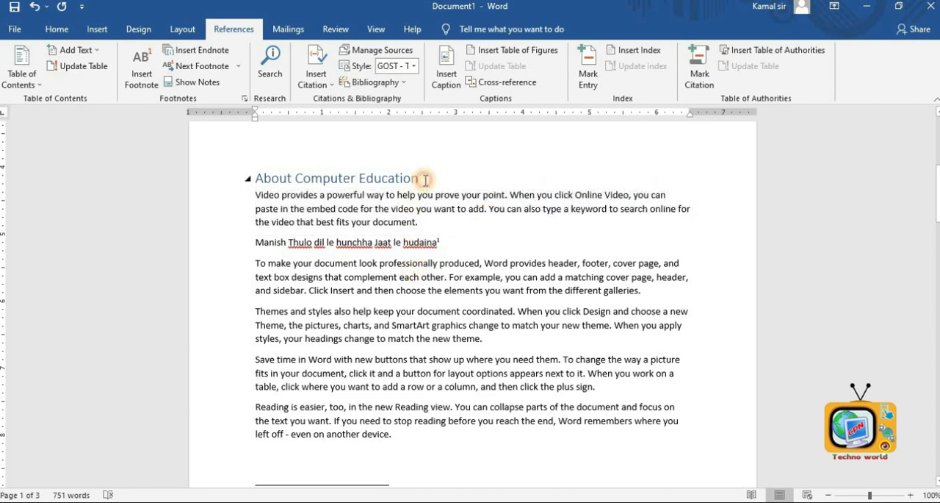
pyautogui.press('Return')
pyautogui.press('Return')
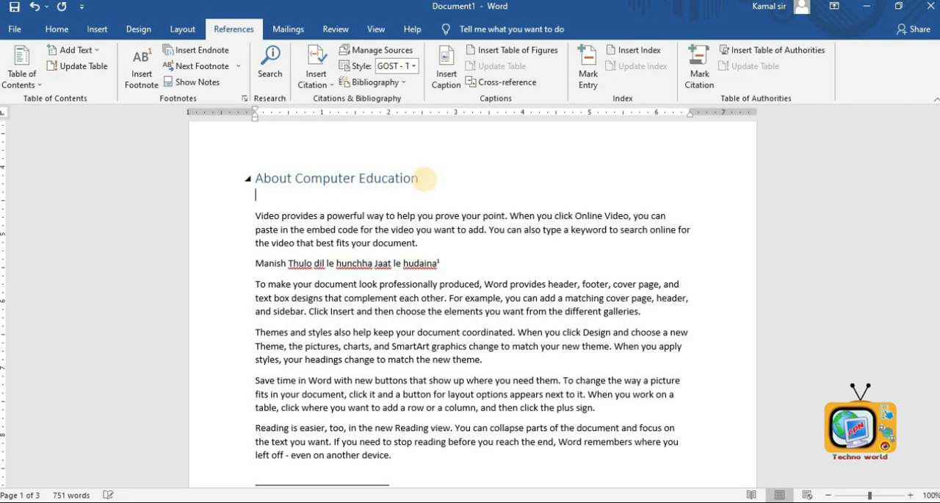
# - Add a new citation source of type Book Section with author Laxmi PD Devkota and title Nepali Story
pyautogui.click(307, 86)
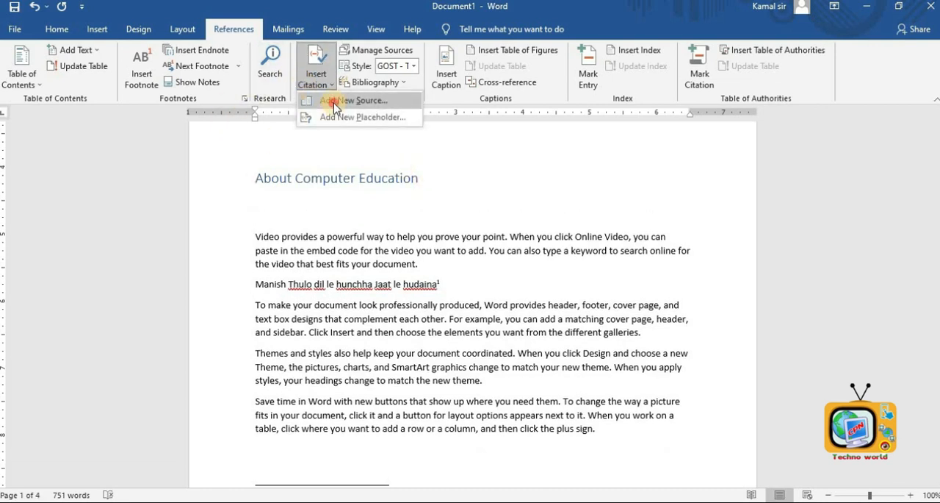
pyautogui.click(331, 100)
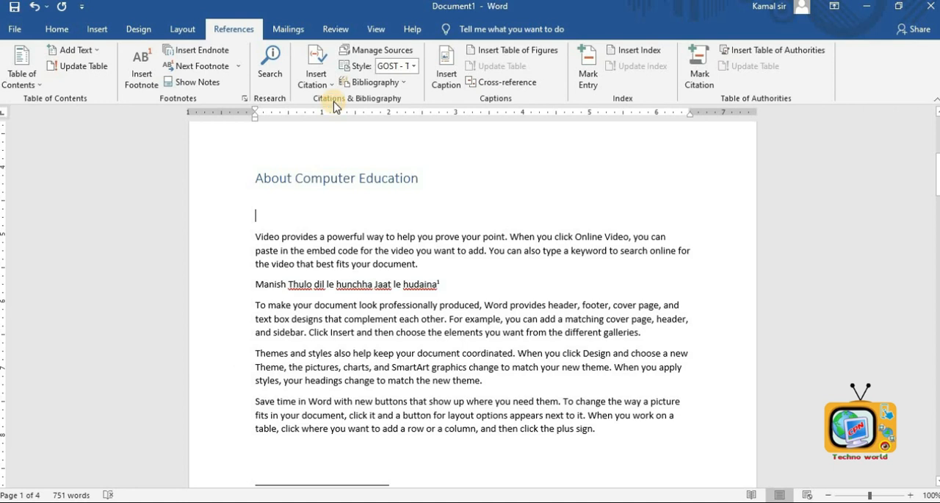
pyautogui.click(393, 176)
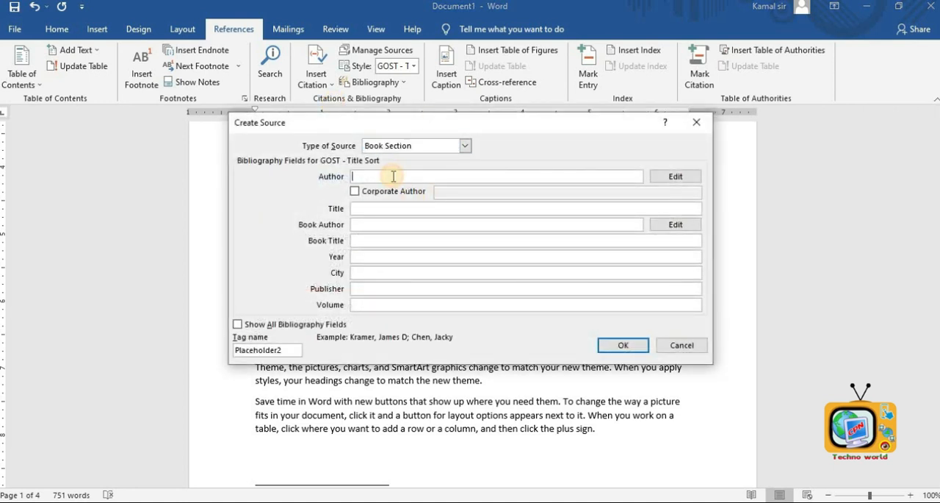
pyautogui.click(391, 145)
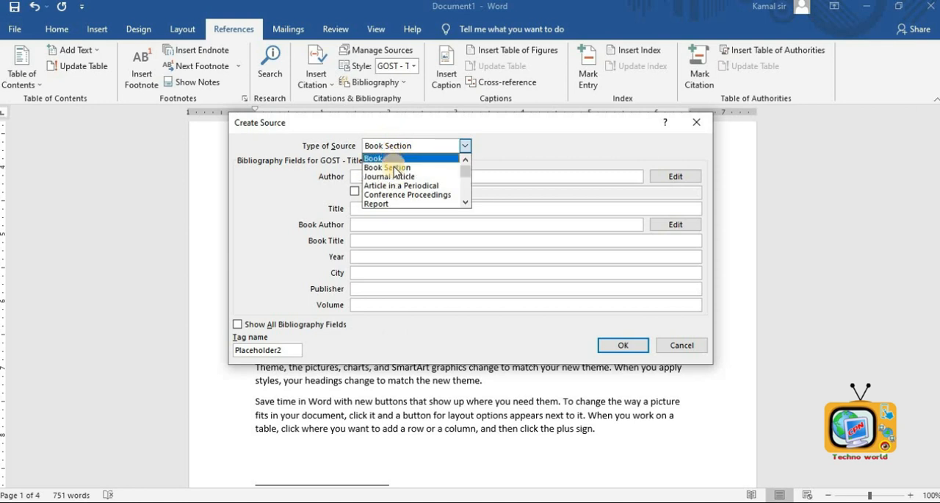
pyautogui.click(395, 167)
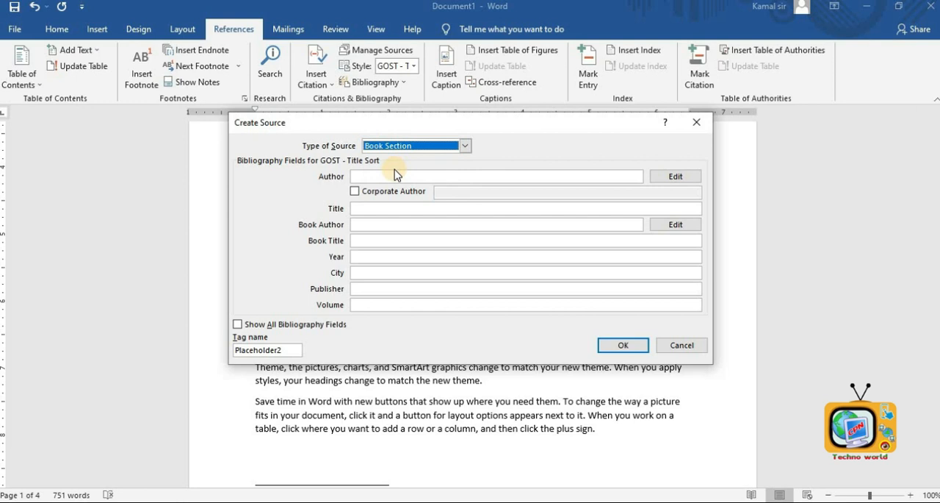
pyautogui.click(380, 175)
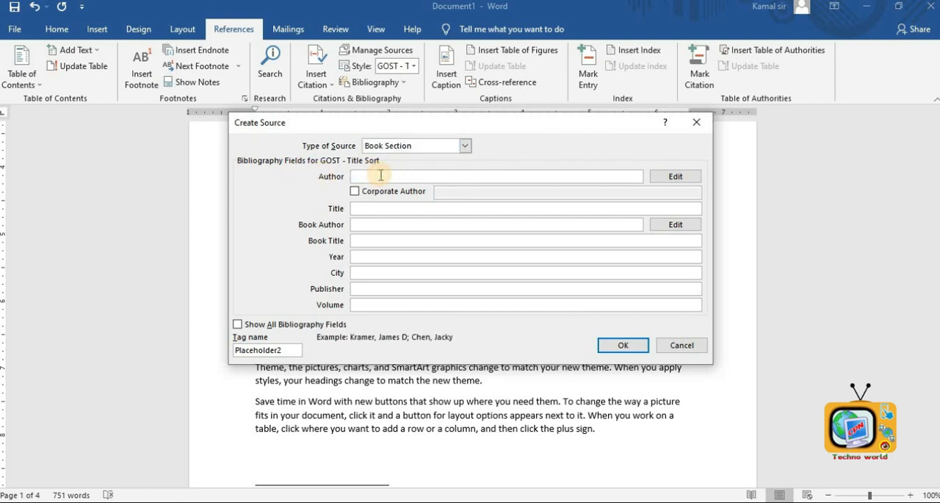
pyautogui.write('Laxmi PD Devkota')
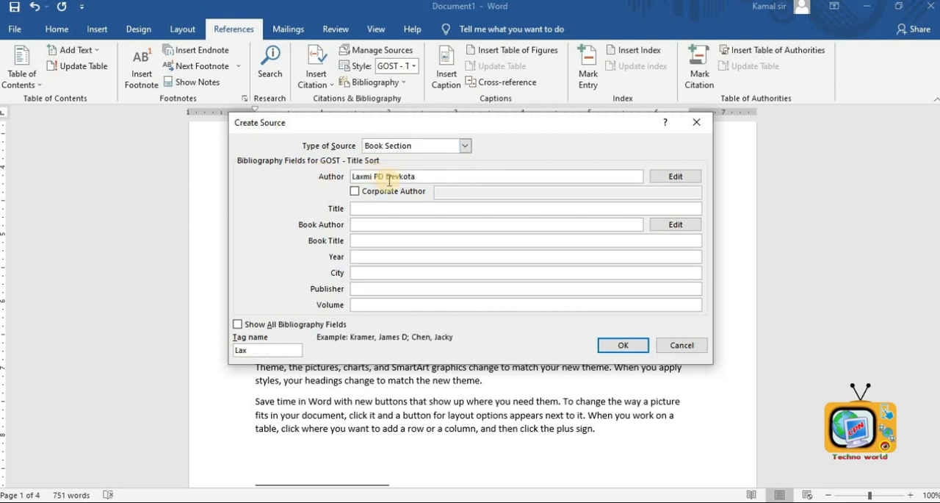
pyautogui.click(409, 208)
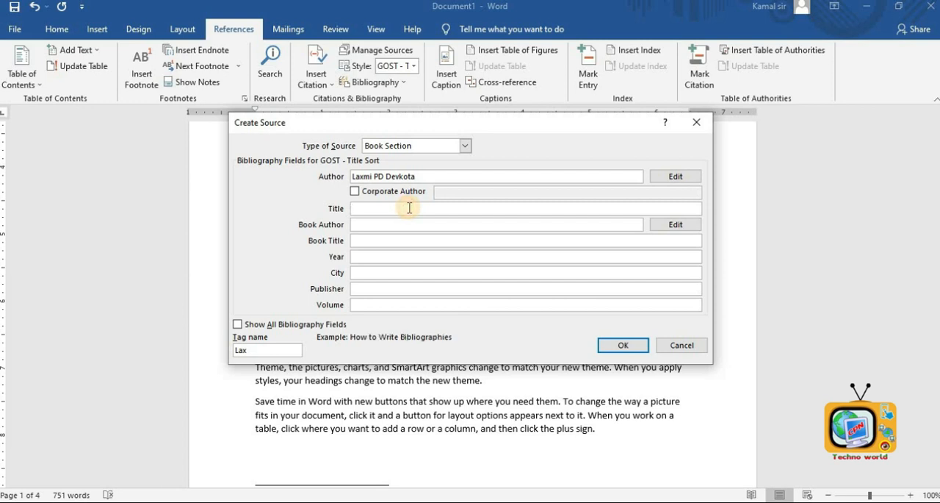
pyautogui.write('Nepal Story')
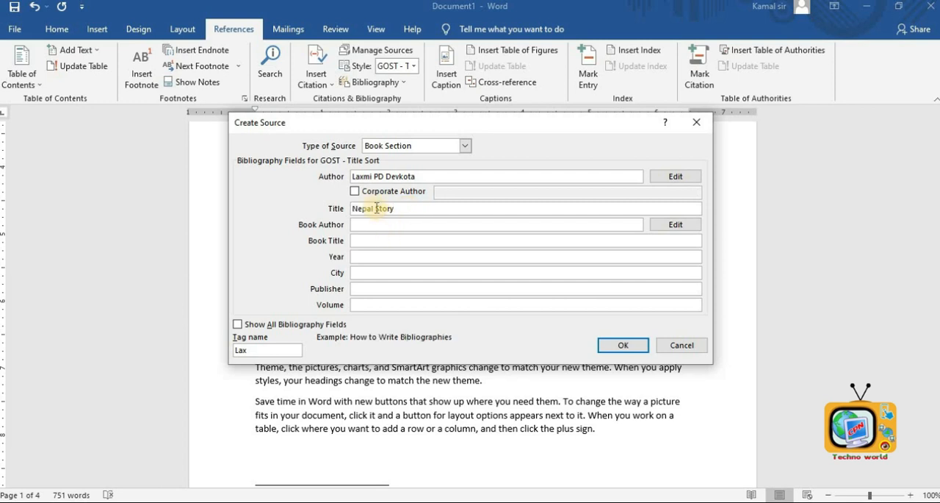
pyautogui.write('i')
# - Complete the Book Section source: title Nepali Story, book author and book title Laxmi PD Devkota, year 2012, and save it
pyautogui.click(368, 225)
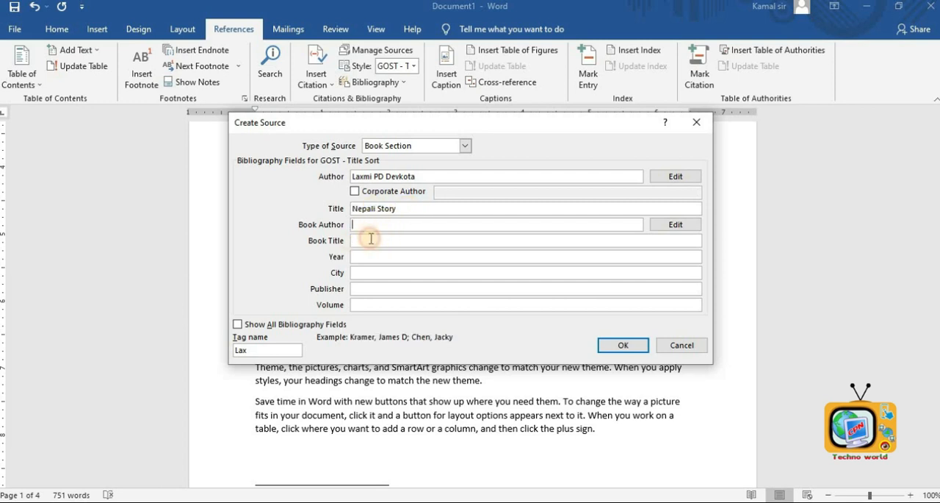
pyautogui.click(305, 231)
pyautogui.hotkey('ctrl', 'c')
pyautogui.click(370, 225)
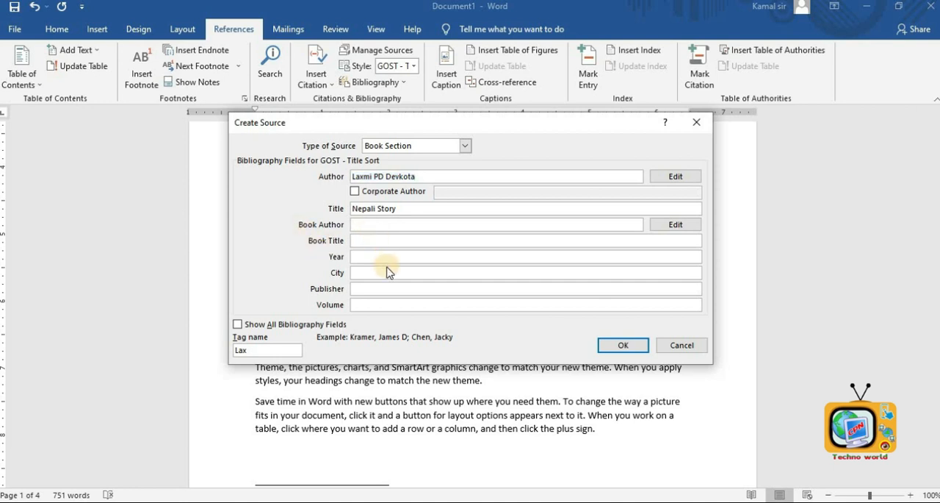
pyautogui.hotkey('ctrl', 'v')
pyautogui.hotkey('shift', 'Tab')
pyautogui.hotkey('ctrl', 'v')
pyautogui.hotkey('ctrl', 'z')
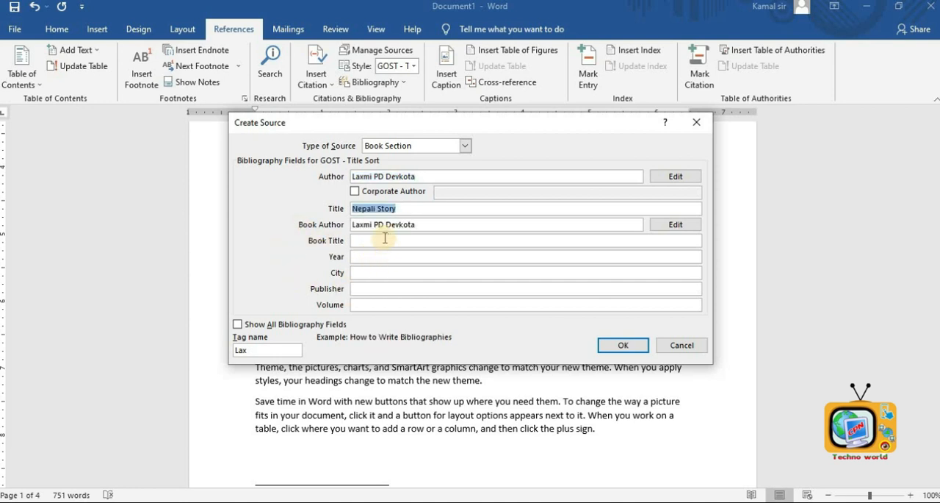
pyautogui.click(384, 240)
pyautogui.hotkey('ctrl', 'v')
pyautogui.press('Tab')
pyautogui.write('2012')
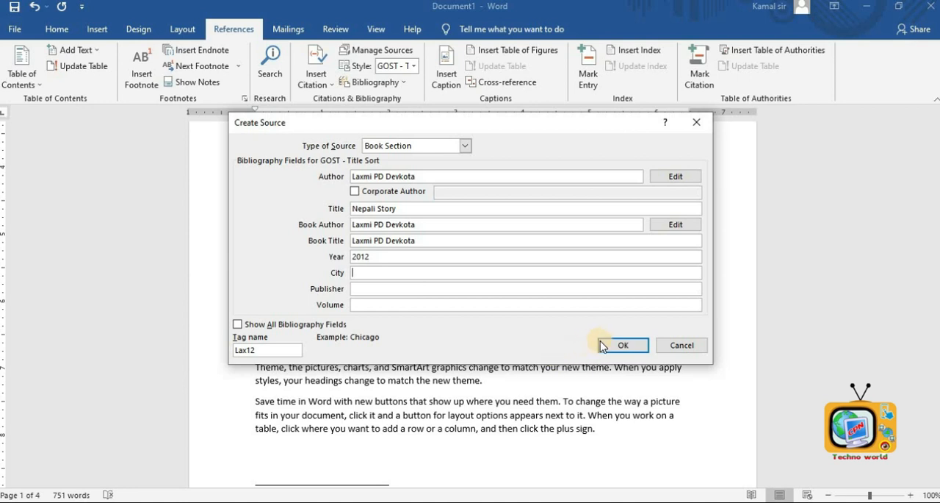
pyautogui.click(621, 345)
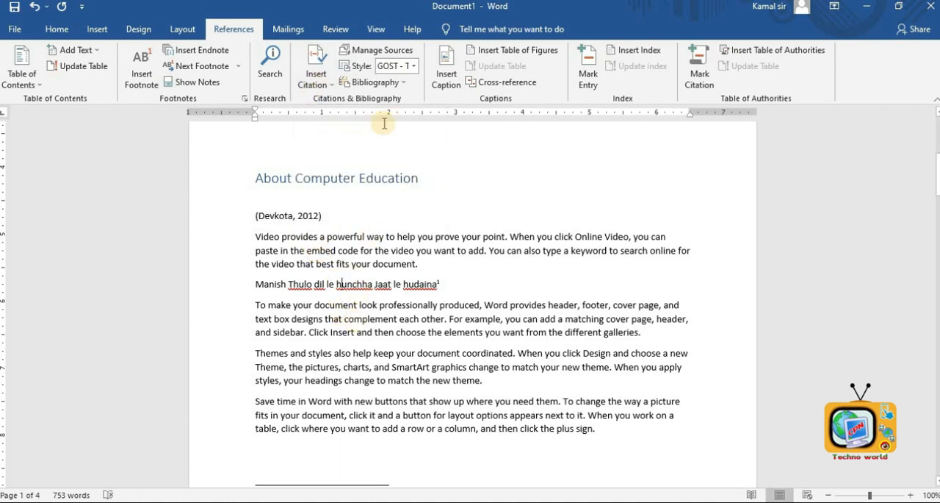
# - Delete the 'Basic Computer Note' source from the master list in Source Manager and close it
pyautogui.click(378, 52)
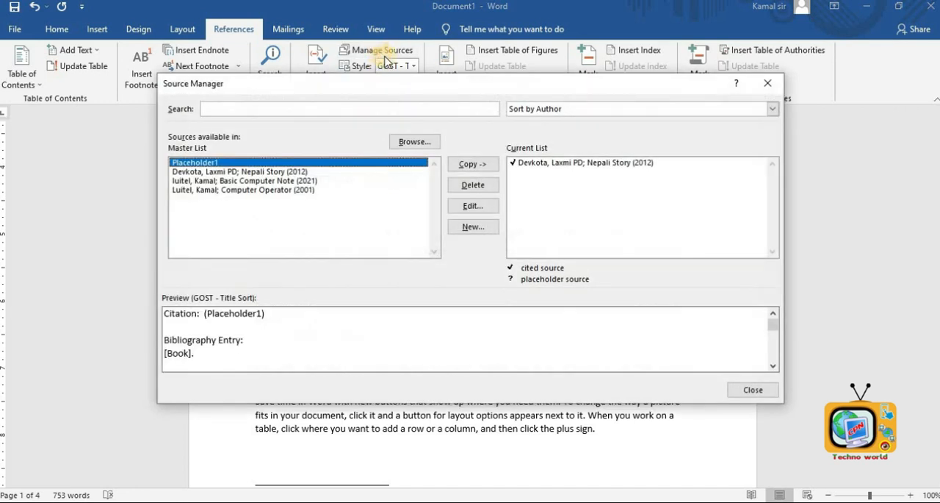
pyautogui.click(250, 182)
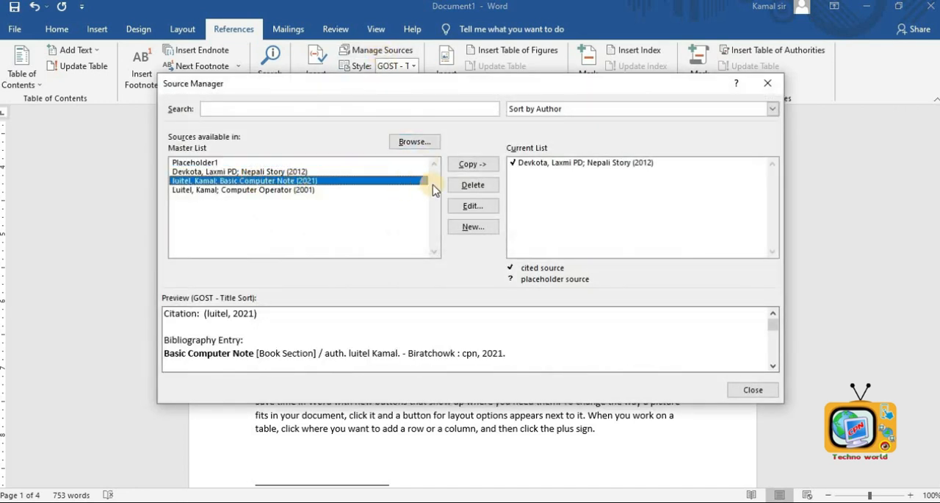
pyautogui.click(467, 187)
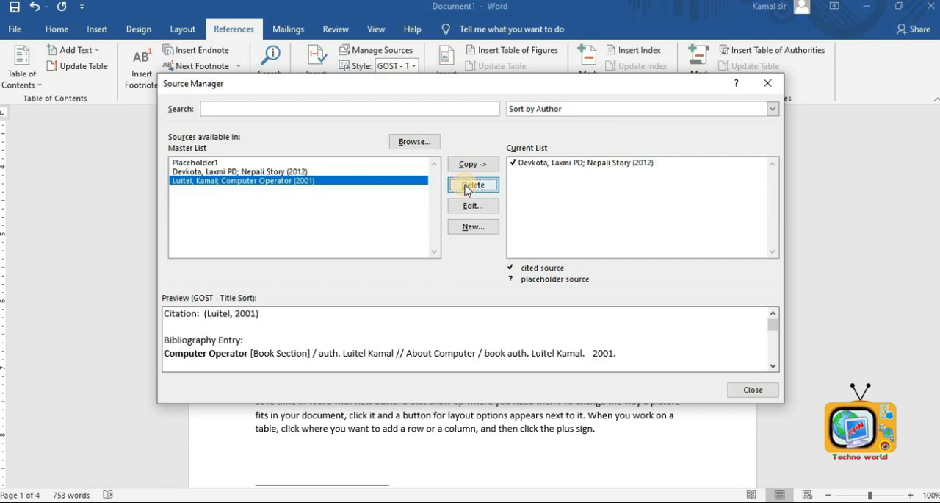
pyautogui.click(737, 391)
# - Change the citation style to GOST - Name Sort
pyautogui.click(415, 68)
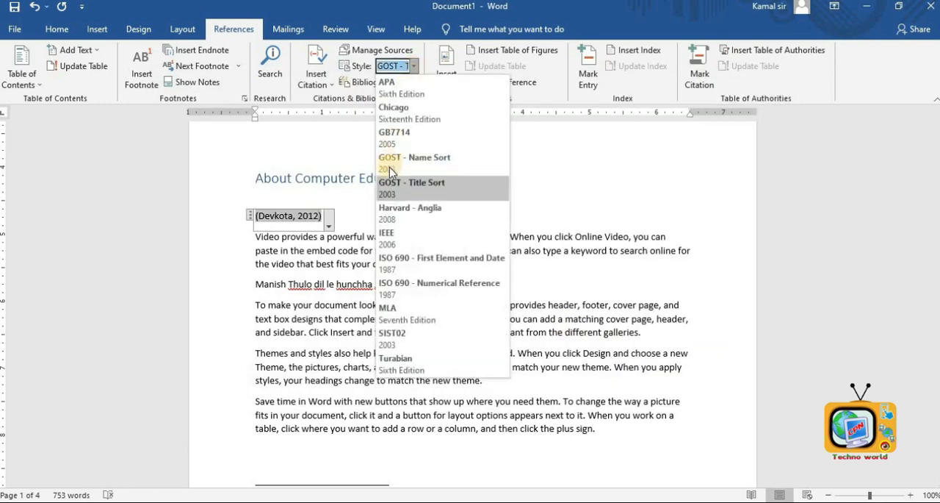
pyautogui.click(397, 162)
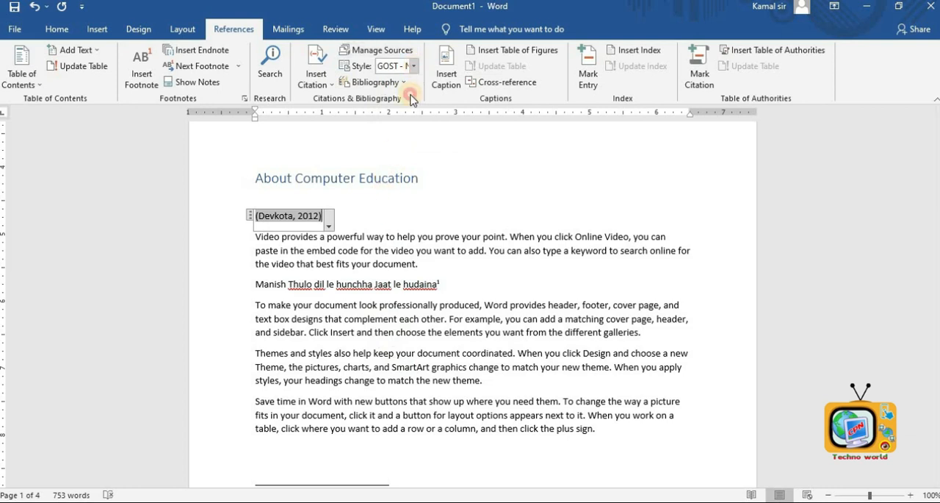
pyautogui.click(415, 65)
pyautogui.click(411, 163)
pyautogui.click(410, 251)
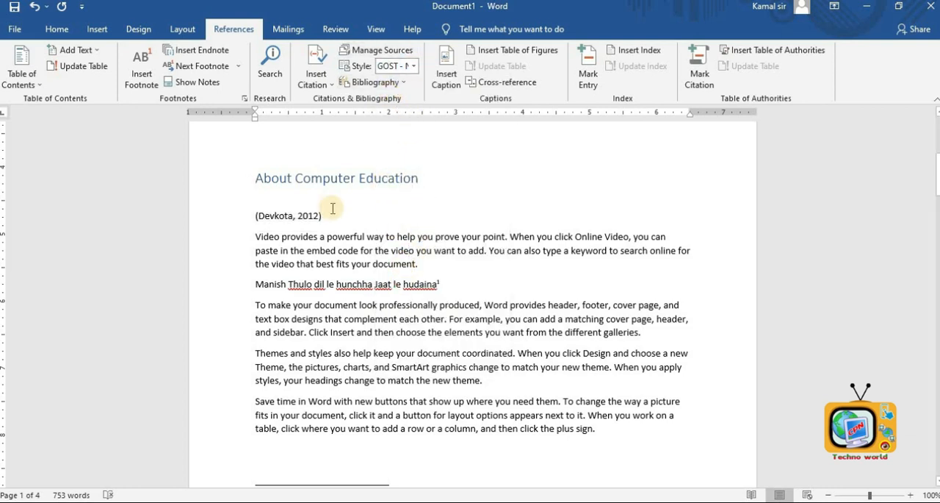
# - Add two blank lines below the About Computer Education heading and insert the built-in Bibliography there
pyautogui.press('Return')
pyautogui.press('Return')
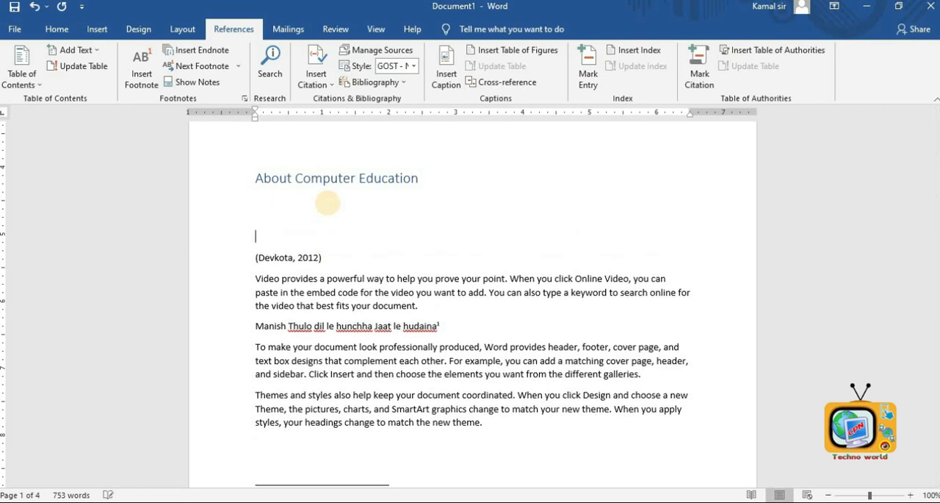
pyautogui.click(380, 82)
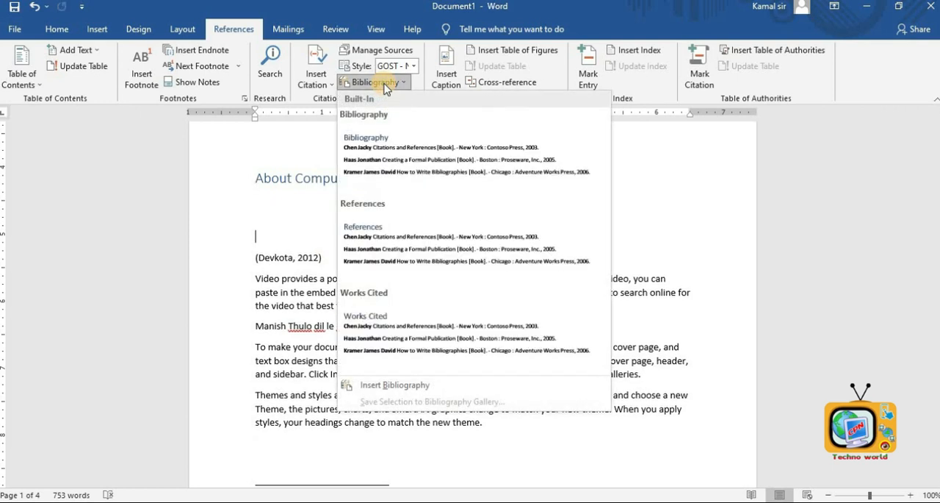
pyautogui.click(445, 174)
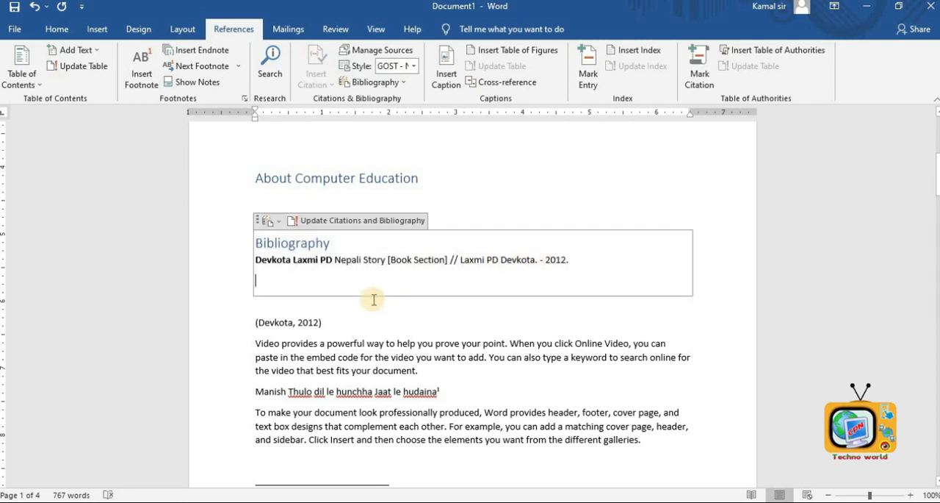
pyautogui.click(602, 218)
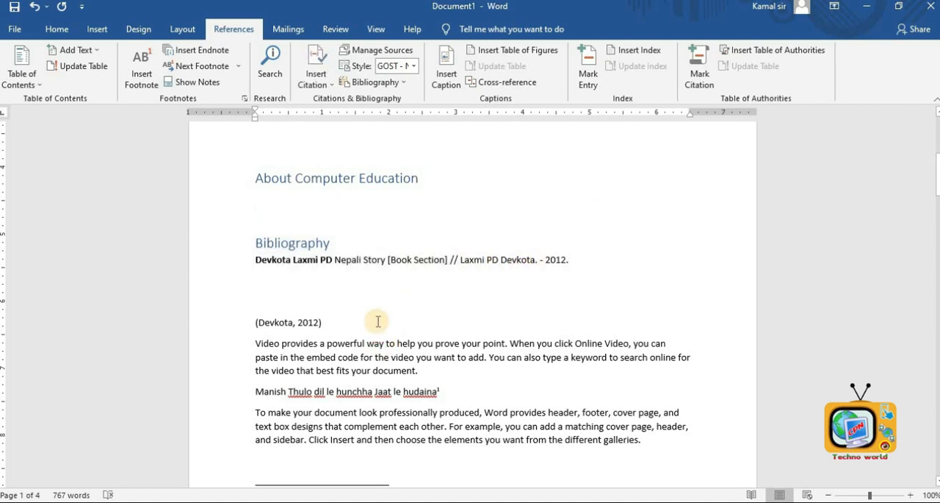
pyautogui.click(650, 248)
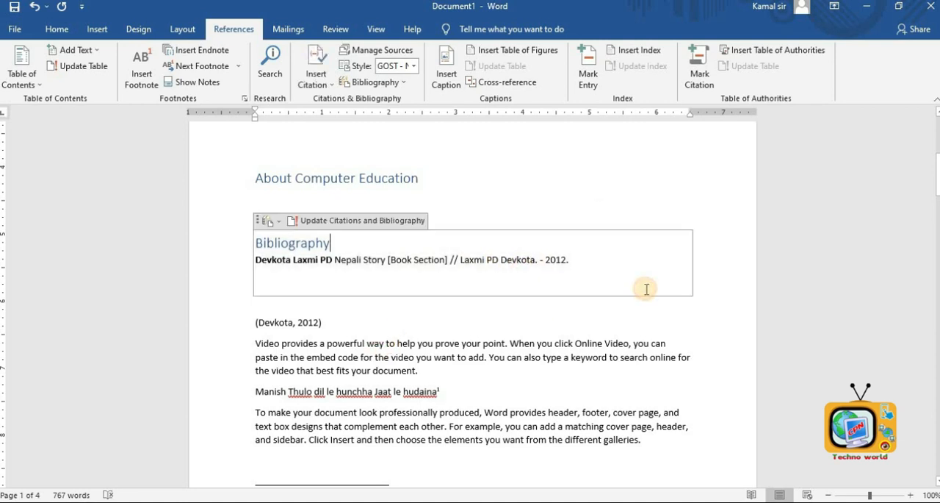
pyautogui.click(597, 193)
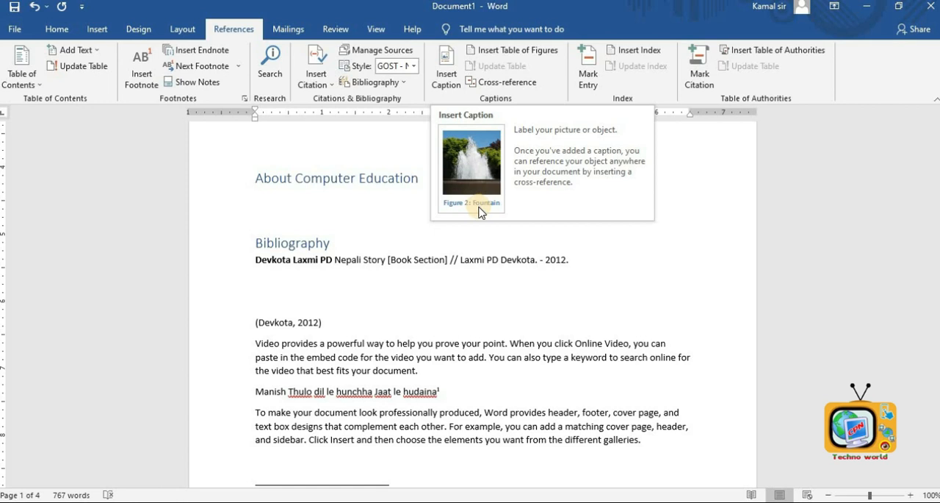
pyautogui.click(512, 259)
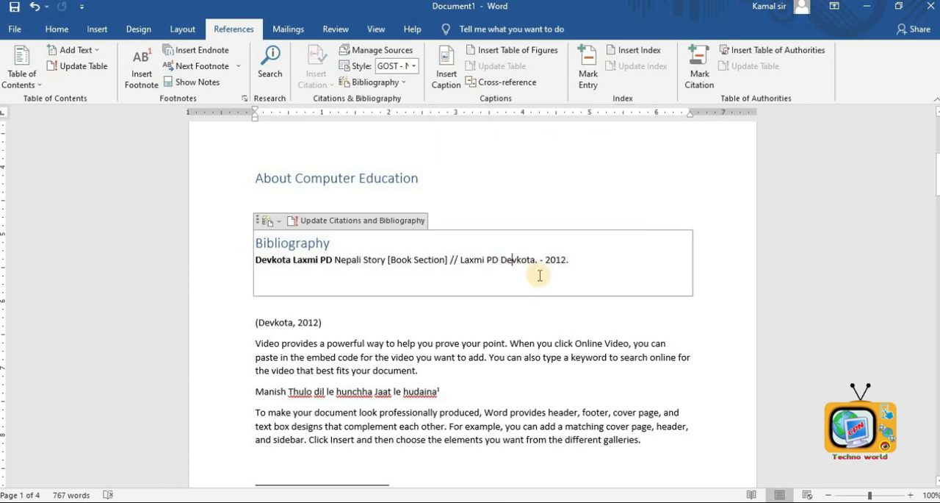
# - Insert a page break after the last paragraph of the first document section
pyautogui.scroll(-3, 539, 277)
pyautogui.scroll(-10, 538, 277)
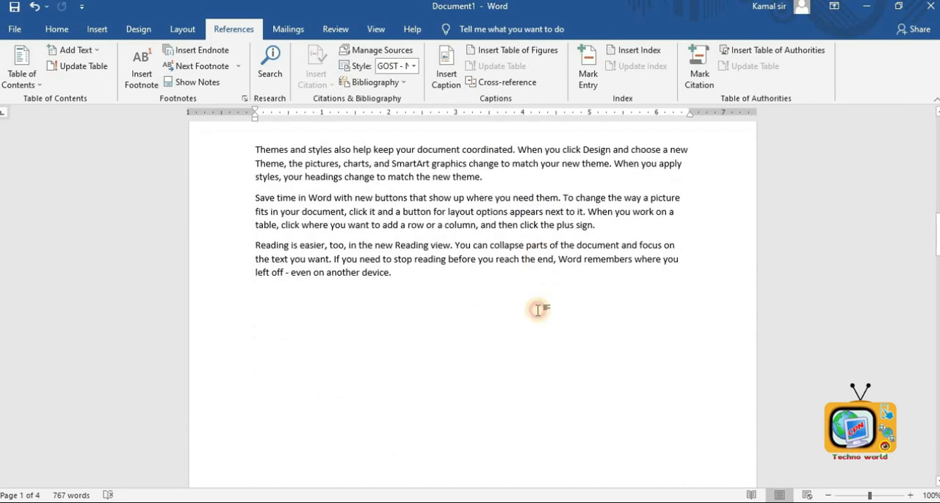
pyautogui.click(537, 306)
pyautogui.hotkey('ctrl', 'Return')
pyautogui.scroll(5, 443, 262)
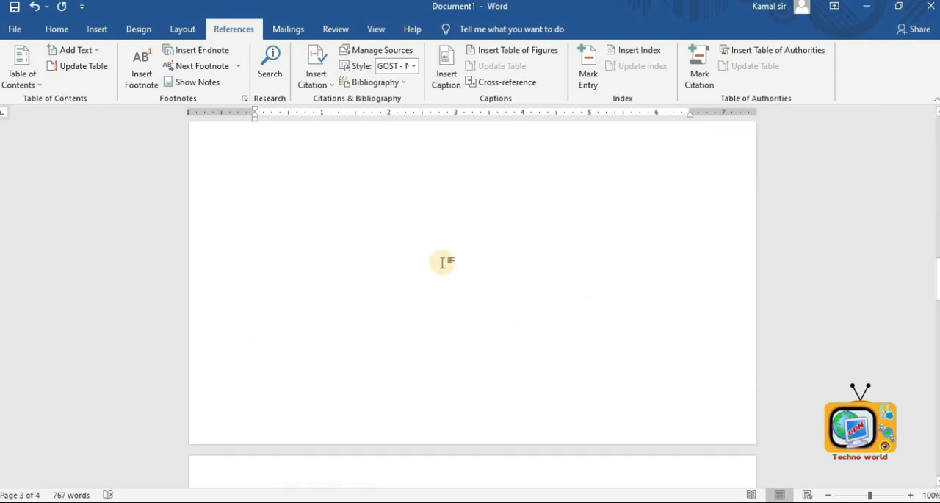
pyautogui.click(427, 342)
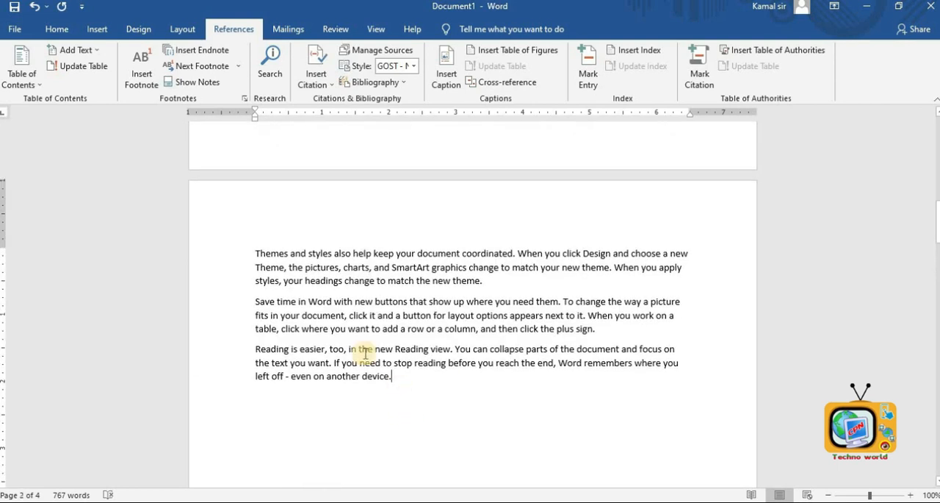
# - Insert the school logo picture from the Desktop and resize it to about 2.46 by 2.49 inches
pyautogui.click(96, 26)
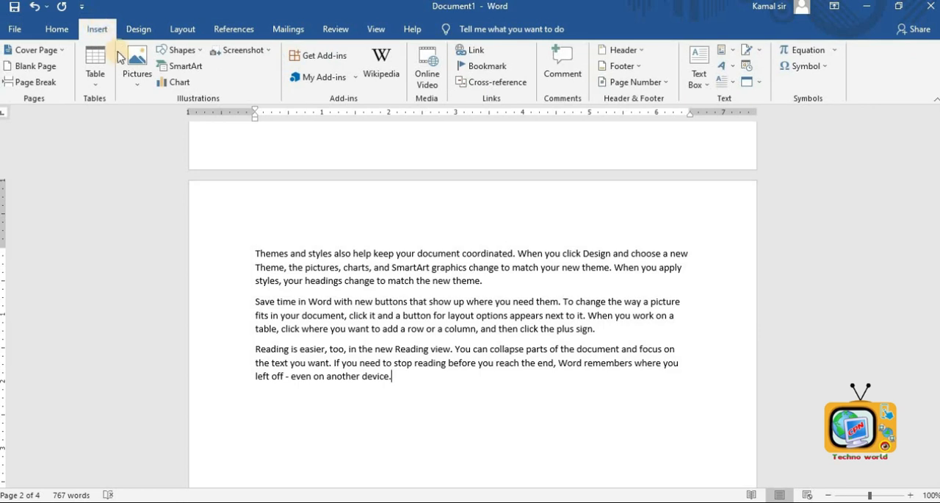
pyautogui.click(123, 61)
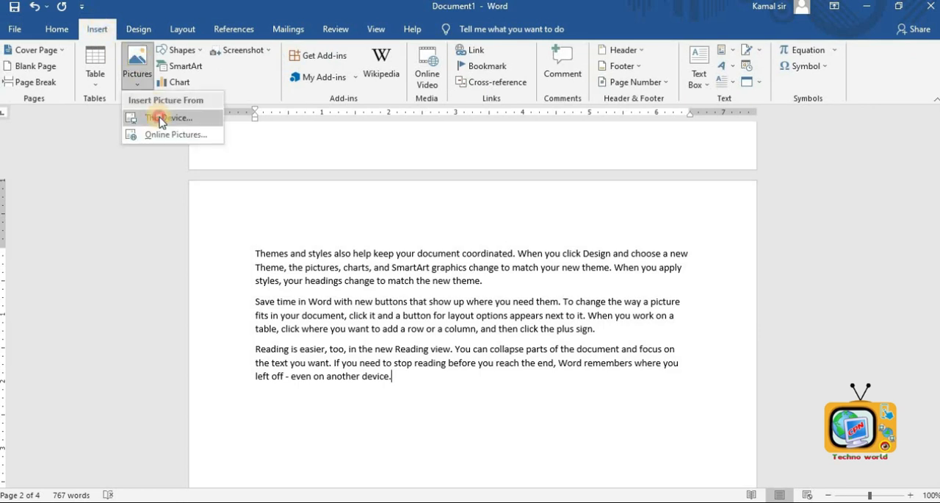
pyautogui.click(163, 118)
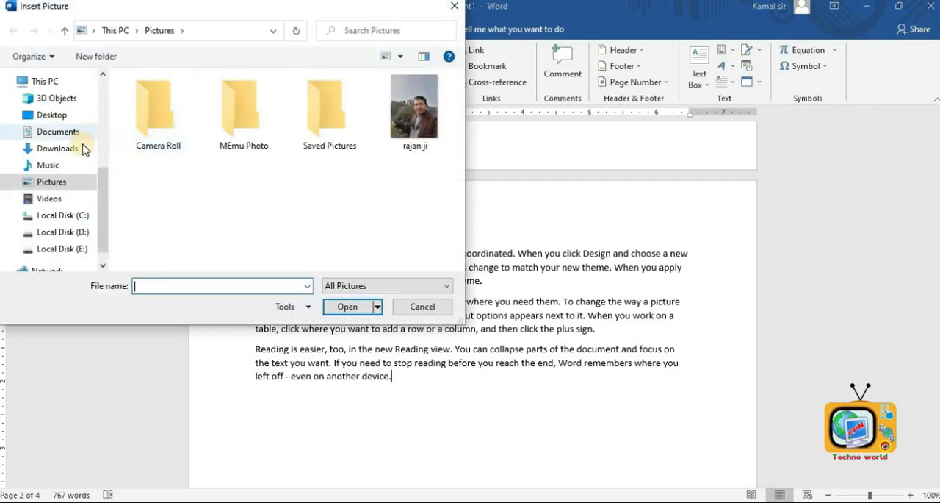
pyautogui.click(48, 115)
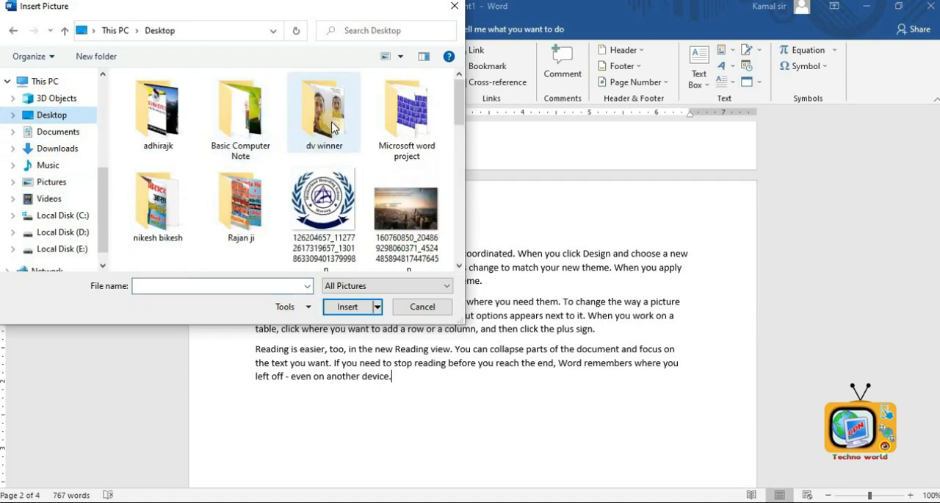
pyautogui.doubleClick(318, 198)
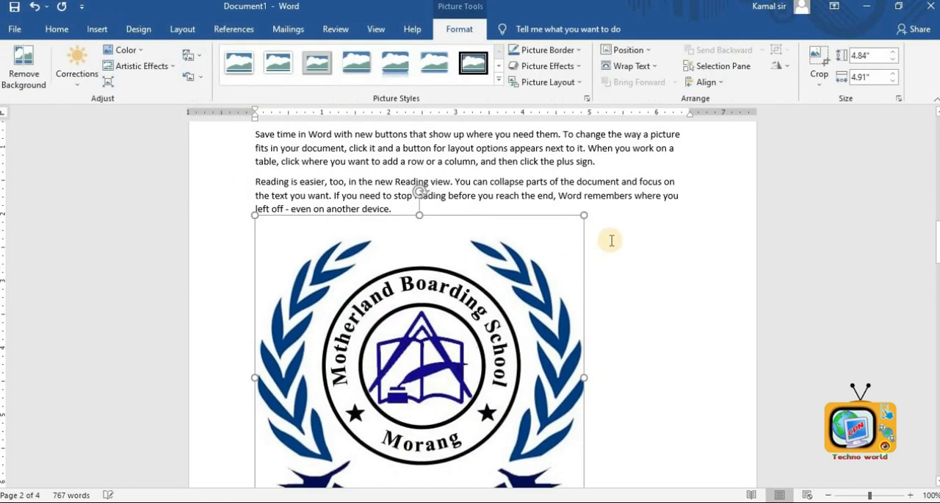
pyautogui.moveTo(580, 213); pyautogui.dragTo(424, 388)
# - Insert the 'Learn Basic Computer' picture from the device into the second paragraph under About Mobile Repair
pyautogui.scroll(-8, 422, 368)
pyautogui.scroll(3, 357, 271)
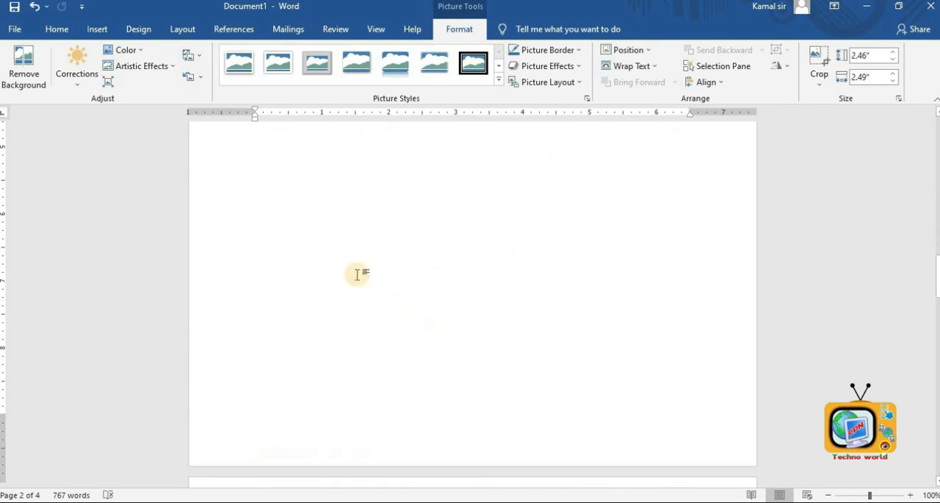
pyautogui.click(353, 272)
pyautogui.scroll(-5, 352, 272)
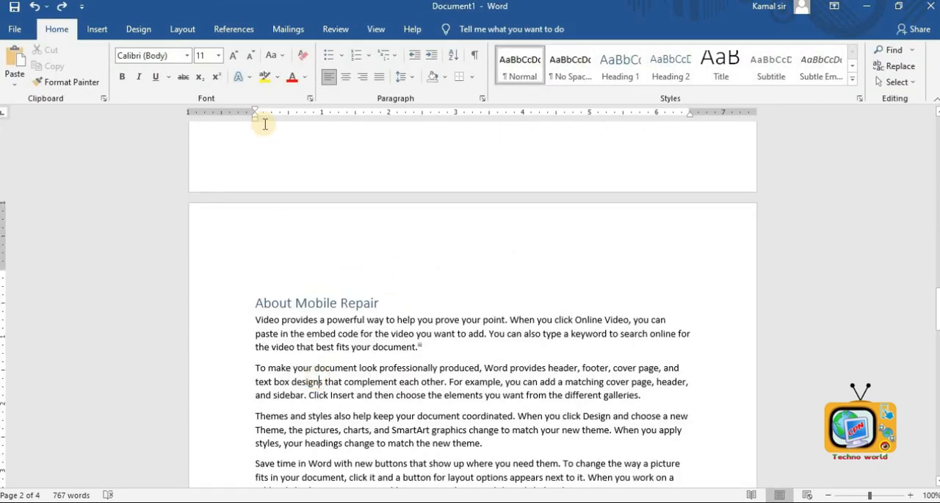
pyautogui.click(105, 31)
pyautogui.click(136, 66)
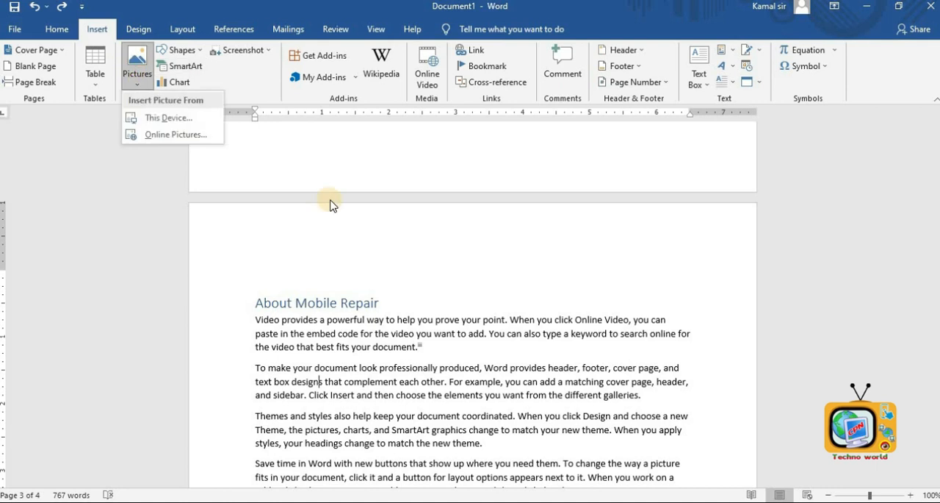
pyautogui.click(189, 119)
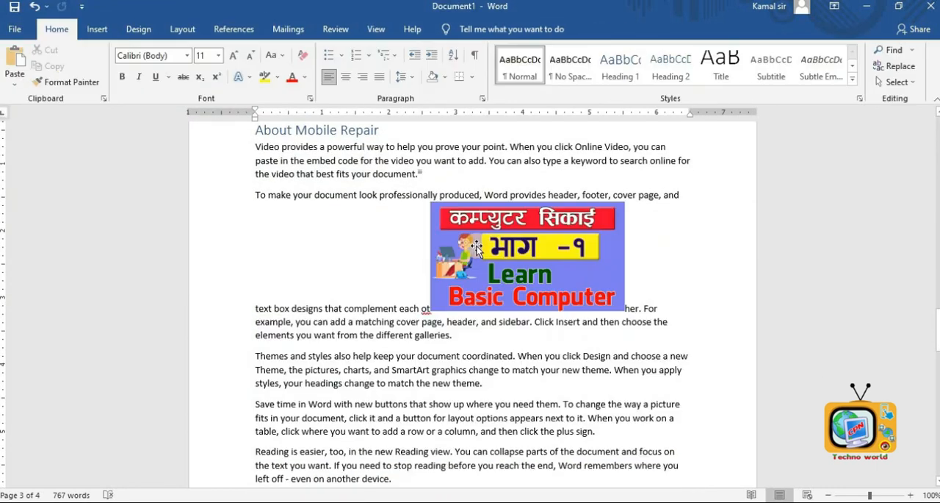
# - Add the caption 'Figure 1 School logo' below the school logo picture
pyautogui.scroll(3, 497, 246)
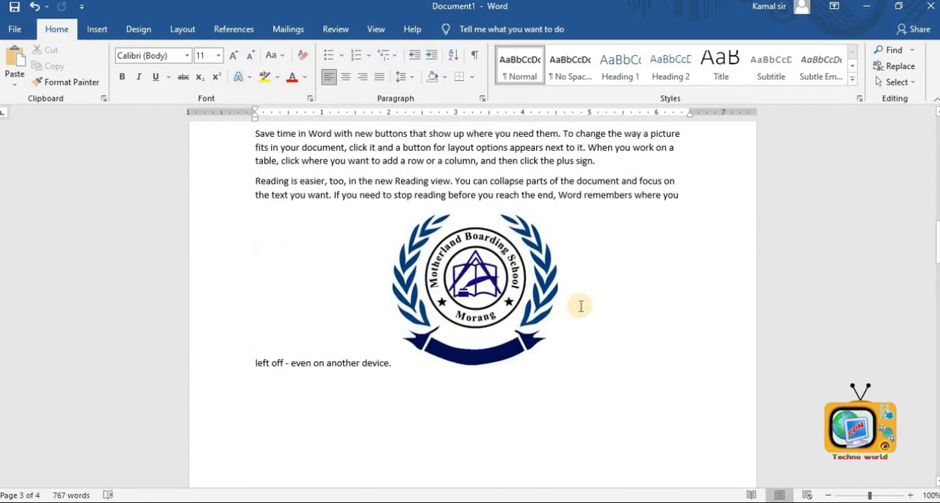
pyautogui.scroll(3, 581, 306)
pyautogui.click(502, 350)
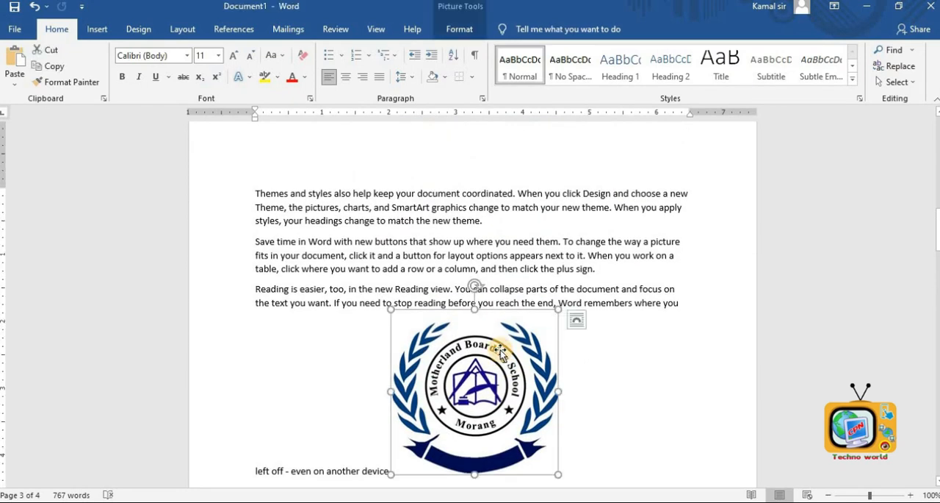
pyautogui.click(232, 28)
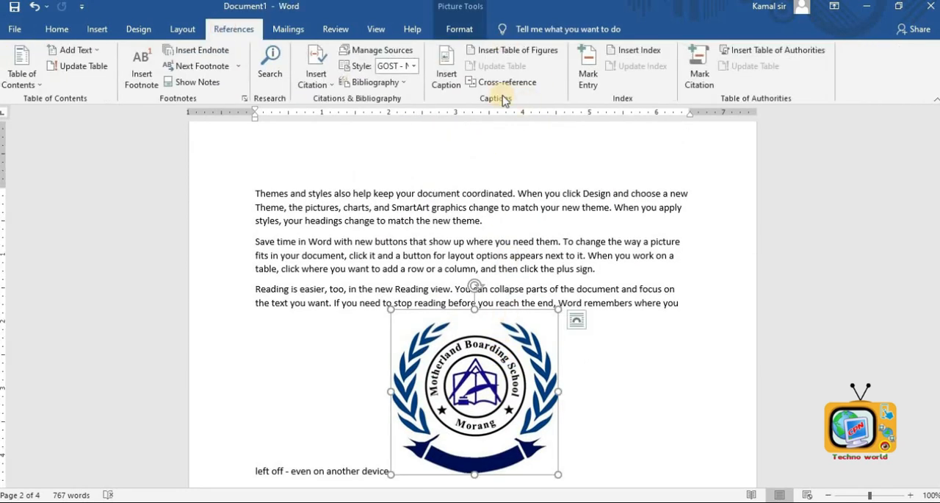
pyautogui.click(444, 78)
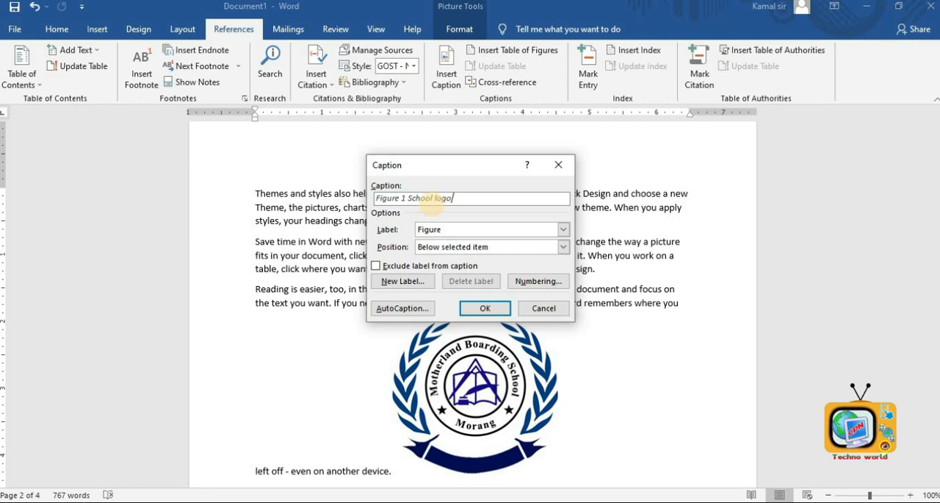
pyautogui.click(482, 308)
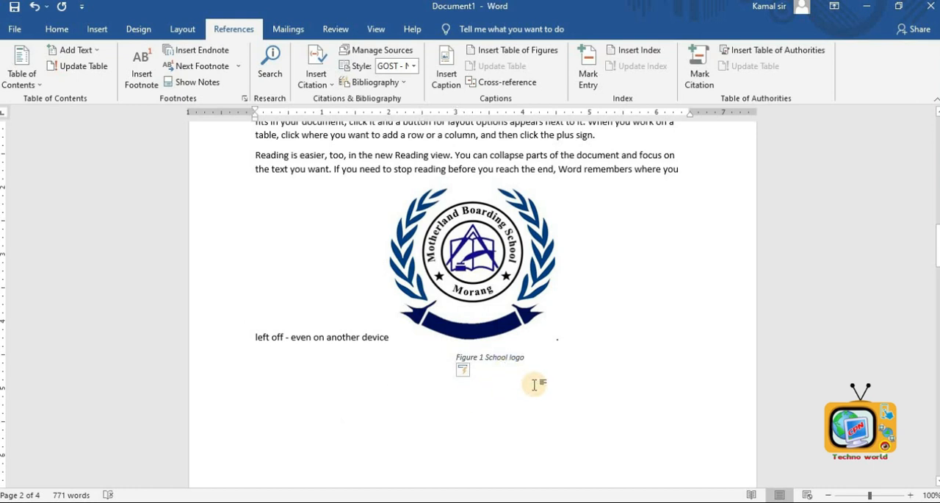
# - Move the 'Learn Basic Computer' picture to the right so the second paragraph's text wraps beside it
pyautogui.scroll(-10, 535, 383)
pyautogui.click(534, 389)
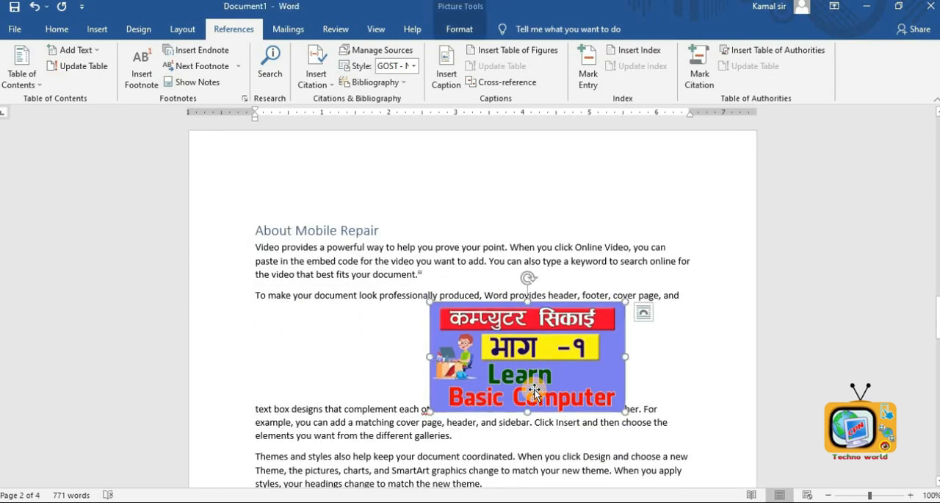
pyautogui.click(405, 399)
pyautogui.moveTo(514, 332); pyautogui.dragTo(541, 305)
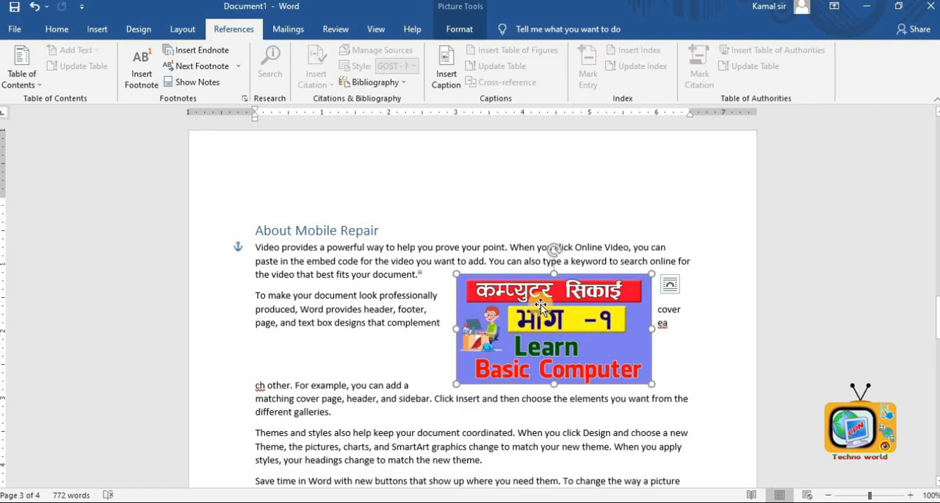
# - Add the caption 'Figure 2 Banner' below the 'Learn Basic Computer' picture
pyautogui.click(446, 77)
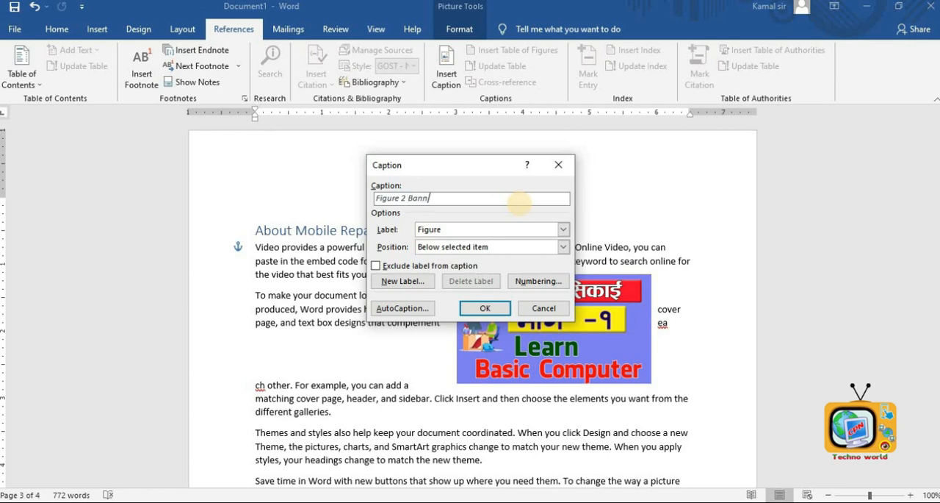
pyautogui.write('Banner')
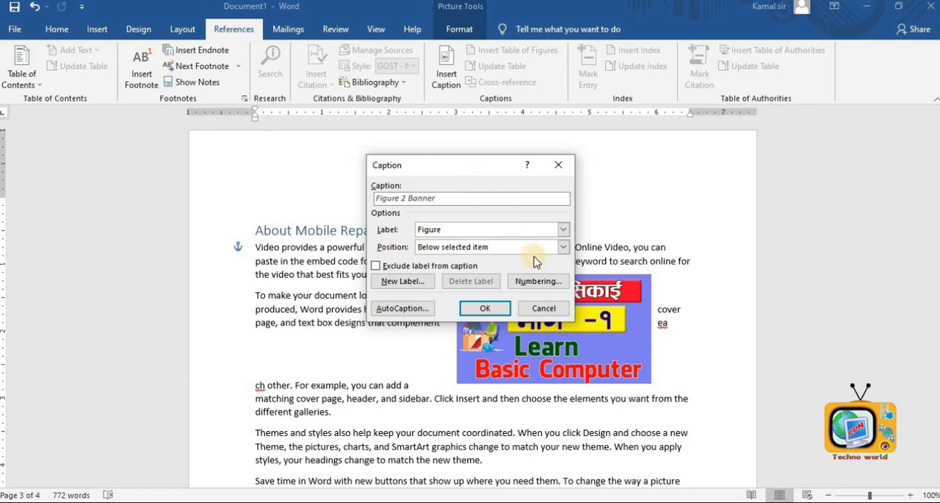
pyautogui.click(484, 308)
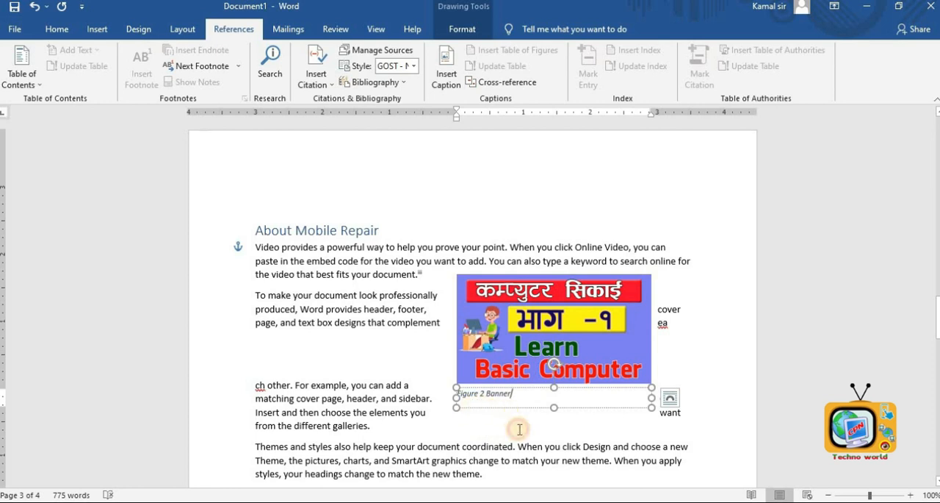
pyautogui.click(519, 429)
# - Insert a table of figures below the table of contents with default settings
pyautogui.scroll(10, 548, 225)
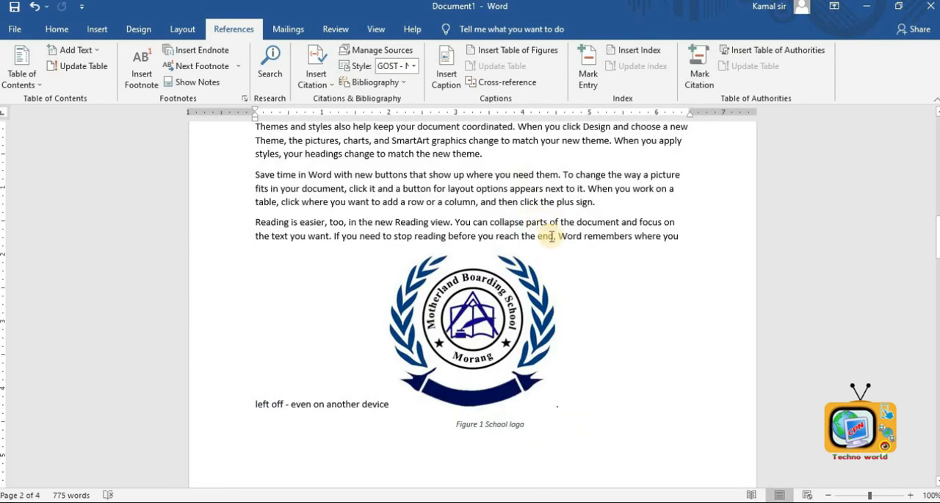
pyautogui.scroll(15, 550, 221)
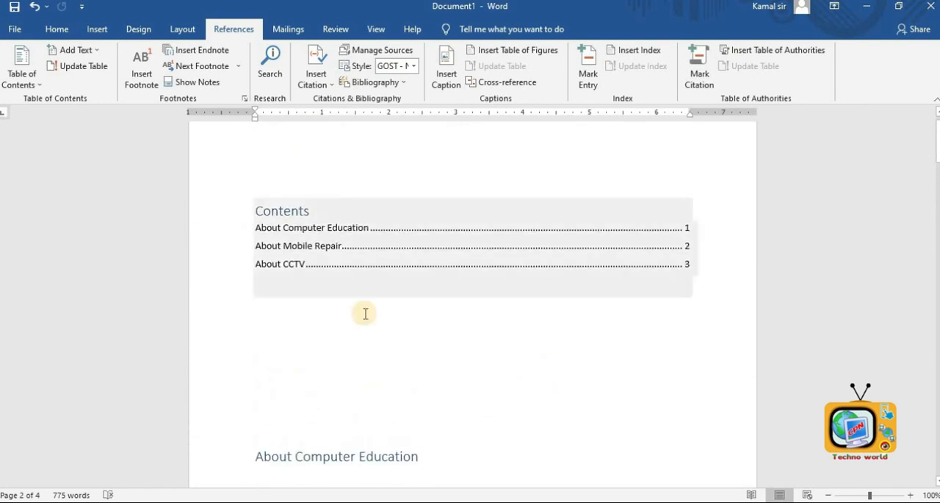
pyautogui.click(332, 316)
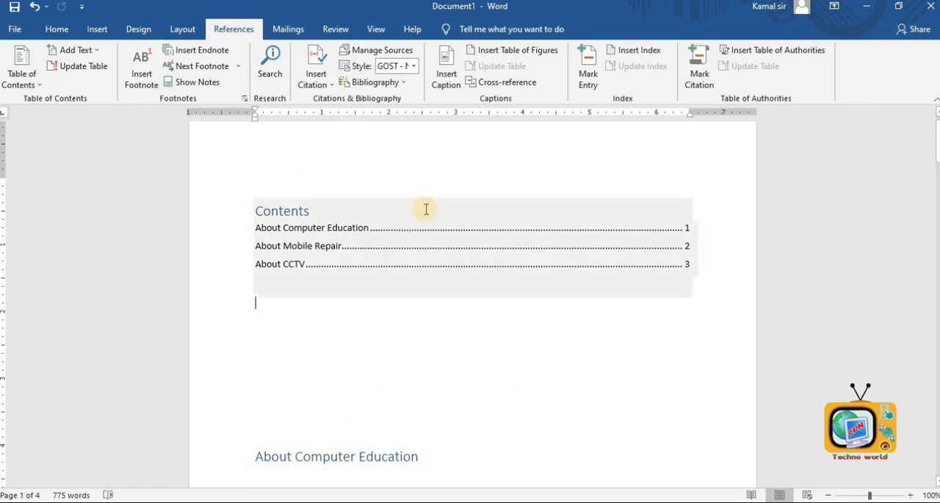
pyautogui.click(529, 53)
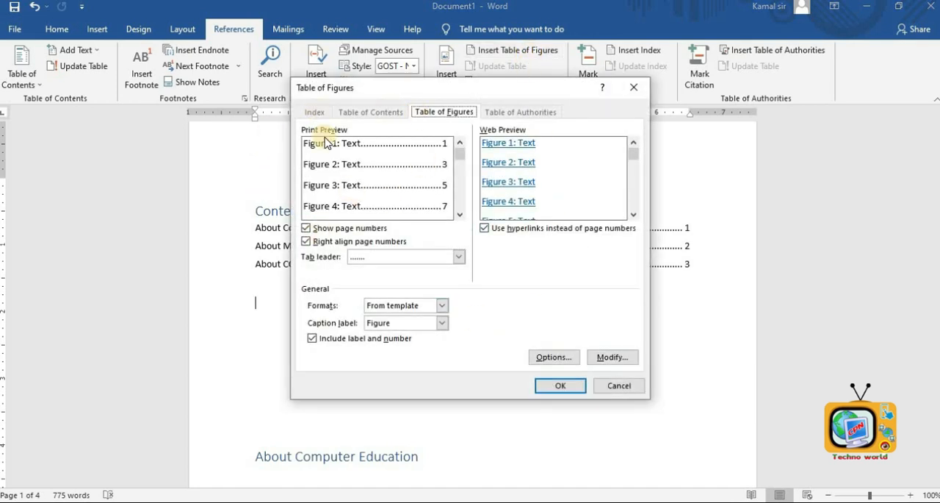
pyautogui.click(553, 385)
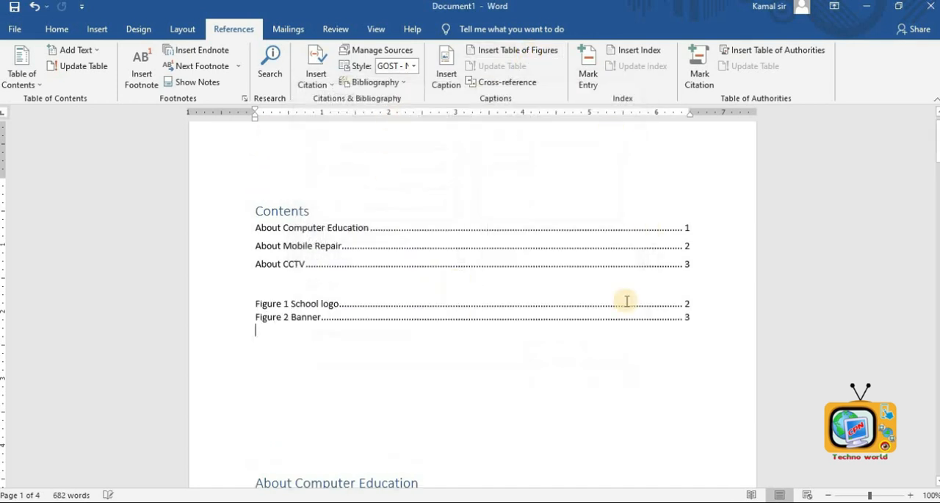
pyautogui.click(688, 303)
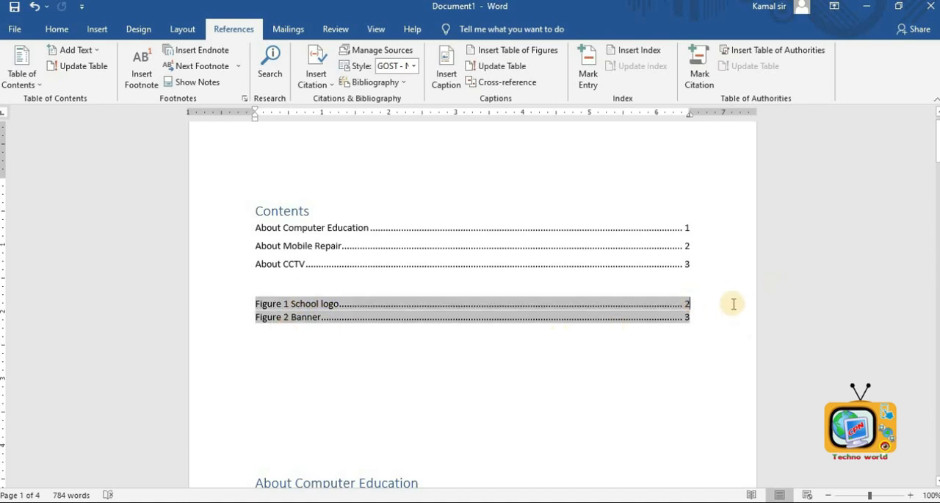
pyautogui.click(700, 322)
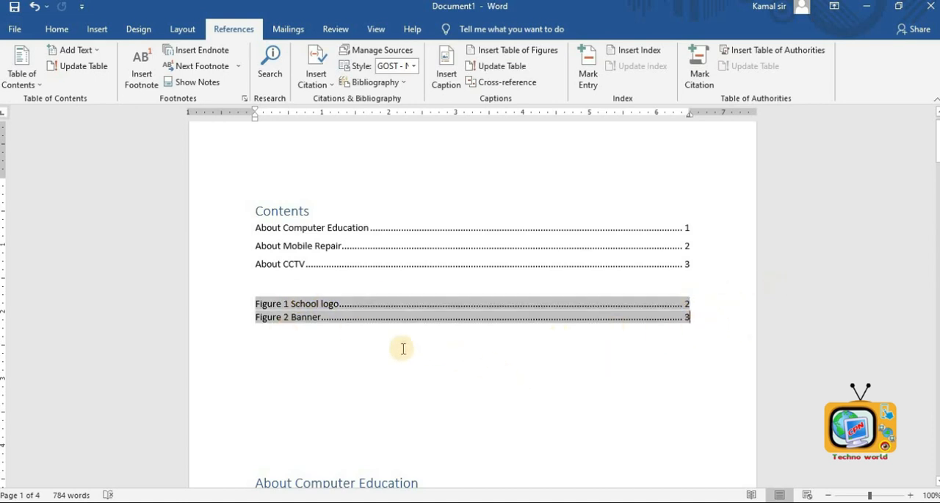
pyautogui.click(329, 303)
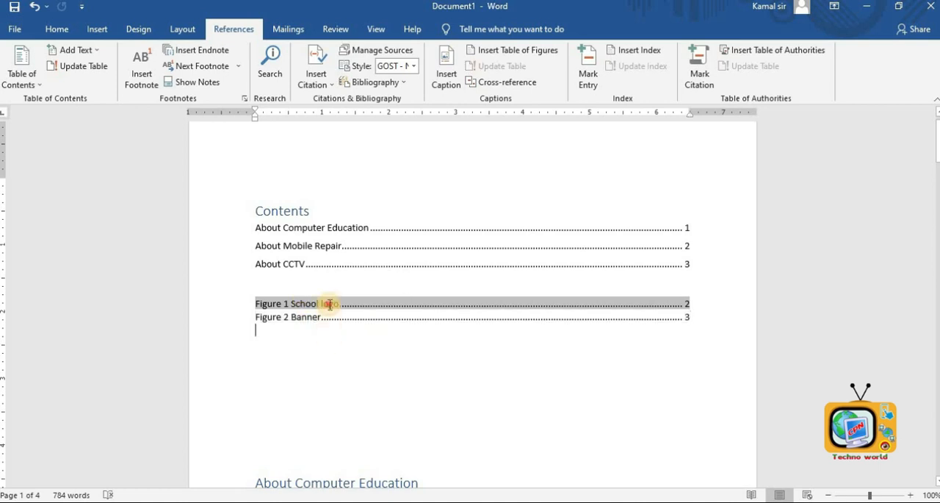
pyautogui.click(695, 304)
pyautogui.click(447, 401)
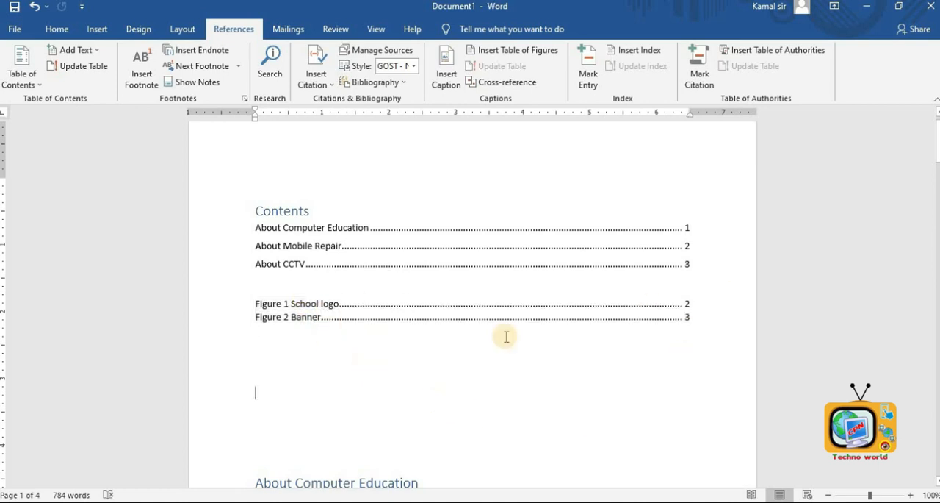
pyautogui.click(723, 319)
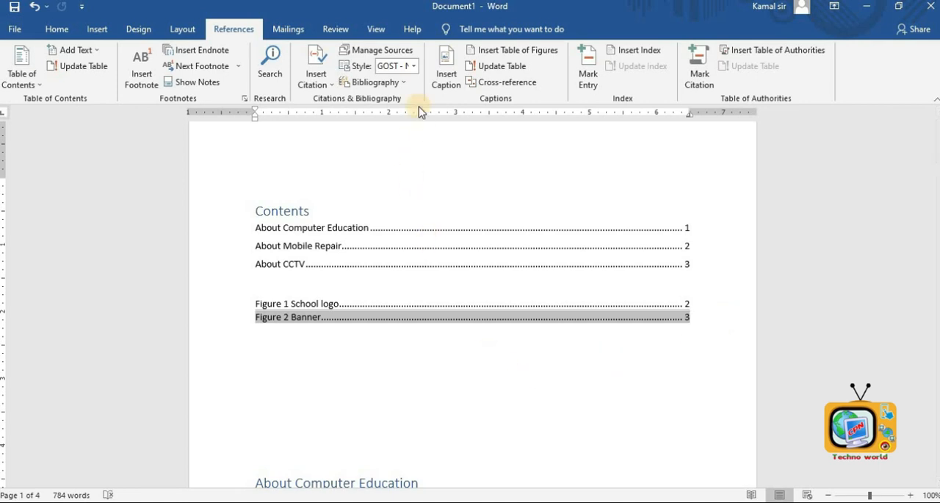
# - Insert a cross-reference to the Figure 1 School logo caption below the table of figures
pyautogui.click(509, 356)
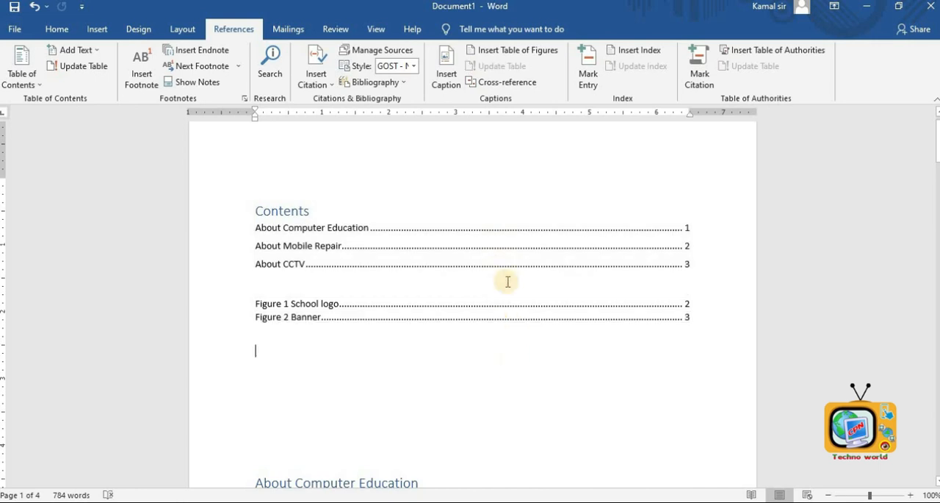
pyautogui.click(507, 82)
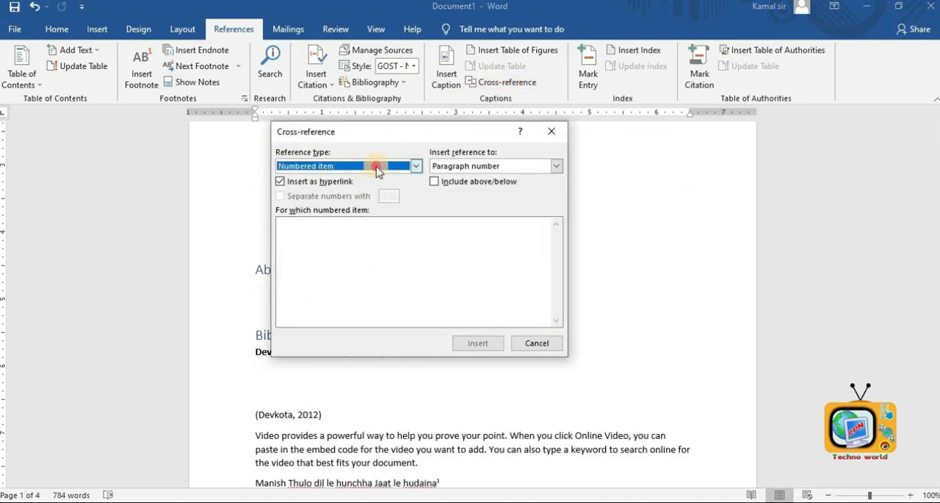
pyautogui.click(376, 166)
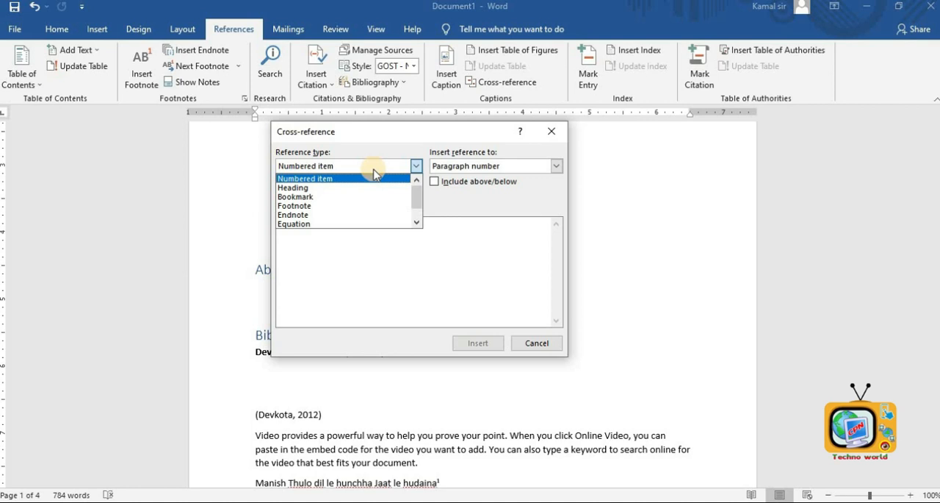
pyautogui.scroll(-1, 367, 195)
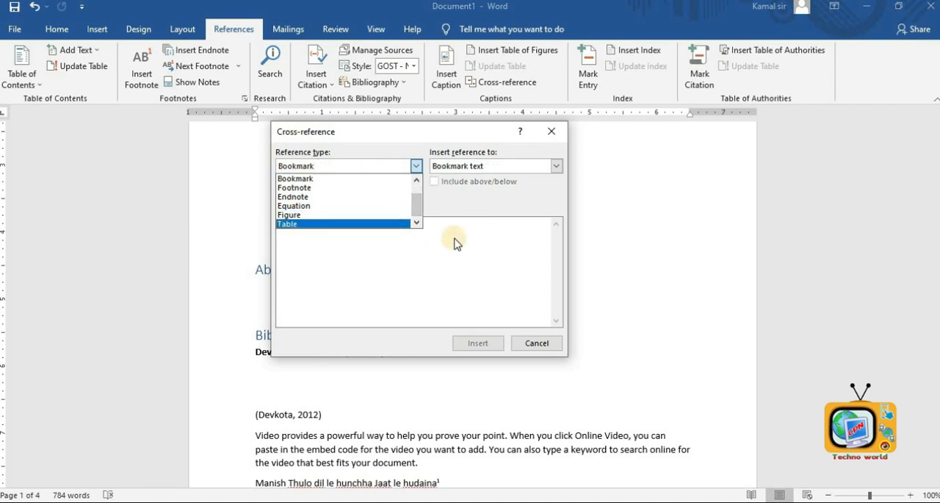
pyautogui.click(321, 214)
pyautogui.click(497, 344)
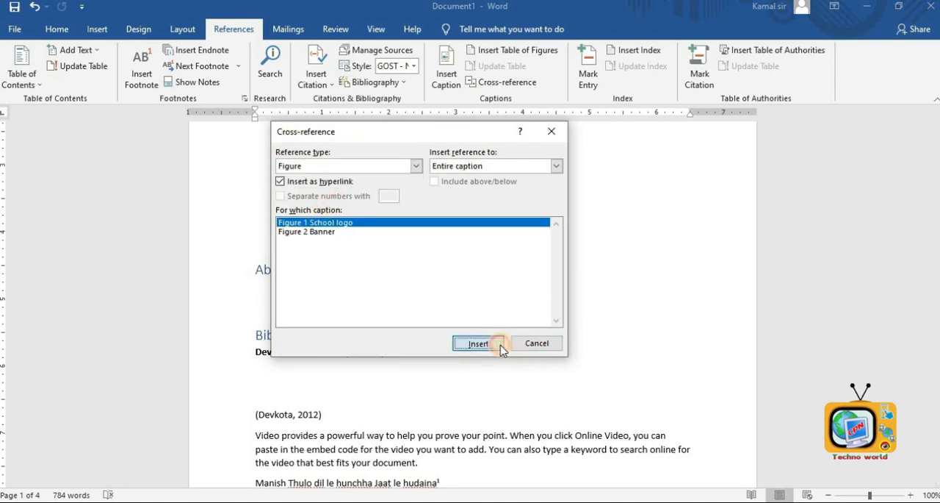
pyautogui.click(537, 343)
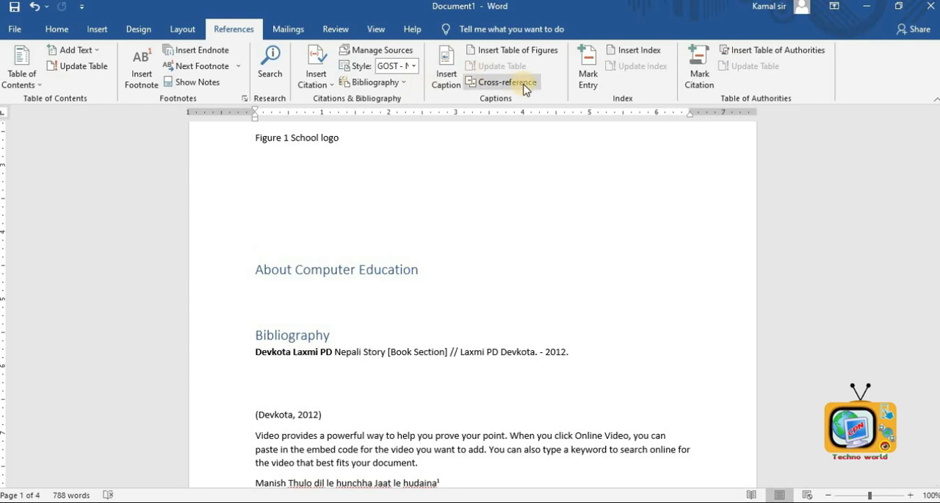
# - Follow the cross-reference to the School logo caption and scroll through the document
pyautogui.keyDown('ctrl'); pyautogui.click(307, 138); pyautogui.keyUp('ctrl')
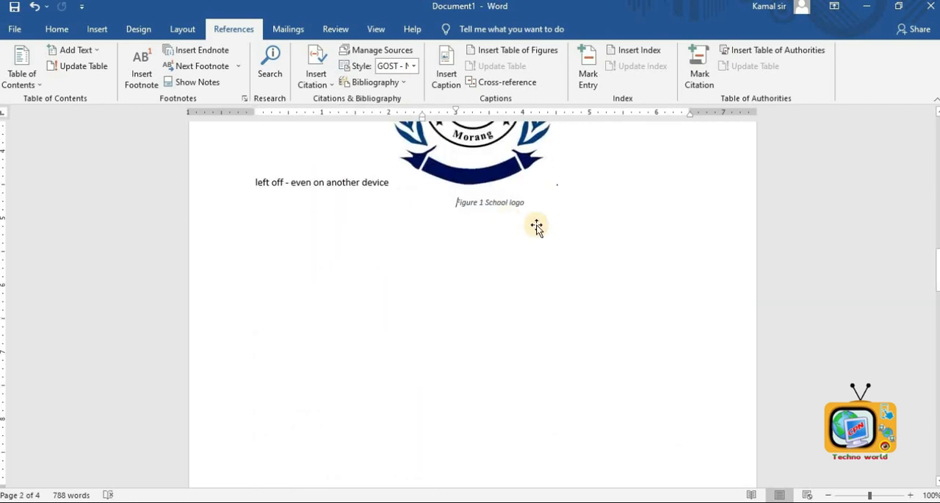
pyautogui.scroll(2, 511, 224)
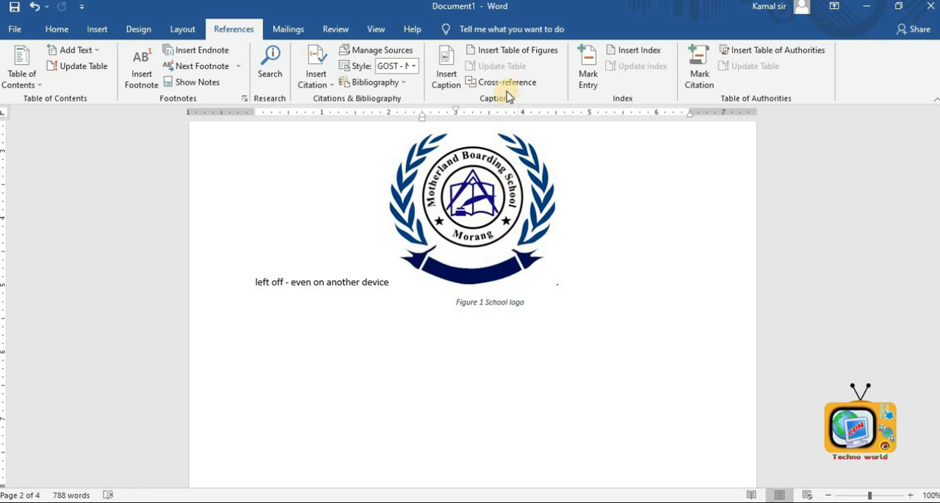
pyautogui.click(595, 275)
pyautogui.scroll(3, 596, 276)
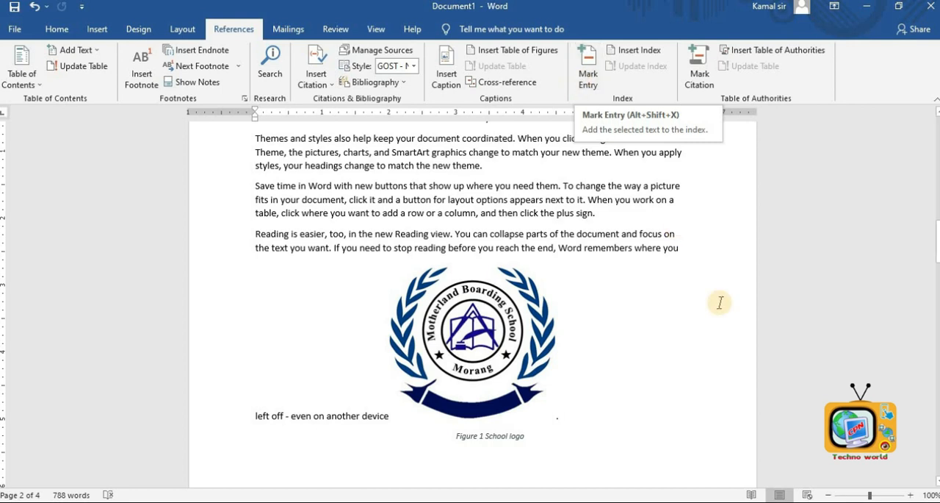
pyautogui.scroll(6, 720, 299)
pyautogui.scroll(14, 654, 265)
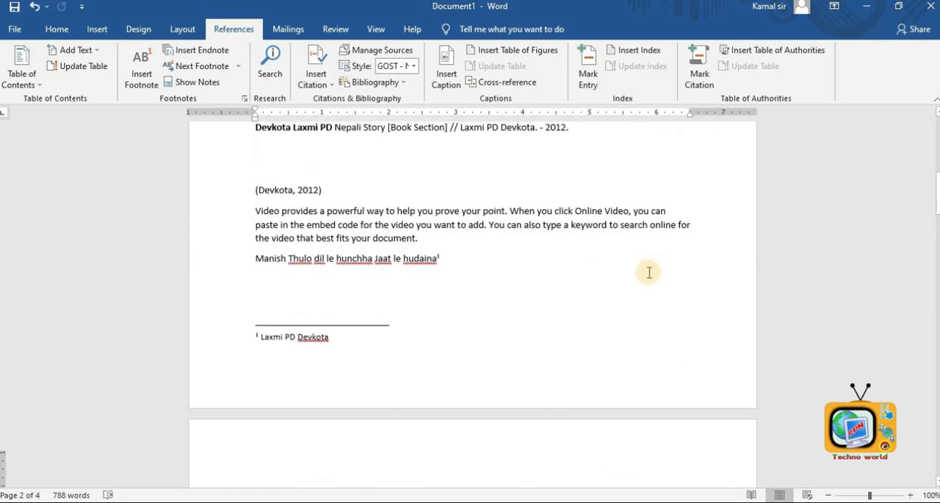
pyautogui.scroll(-9, 634, 330)
pyautogui.scroll(-8, 632, 328)
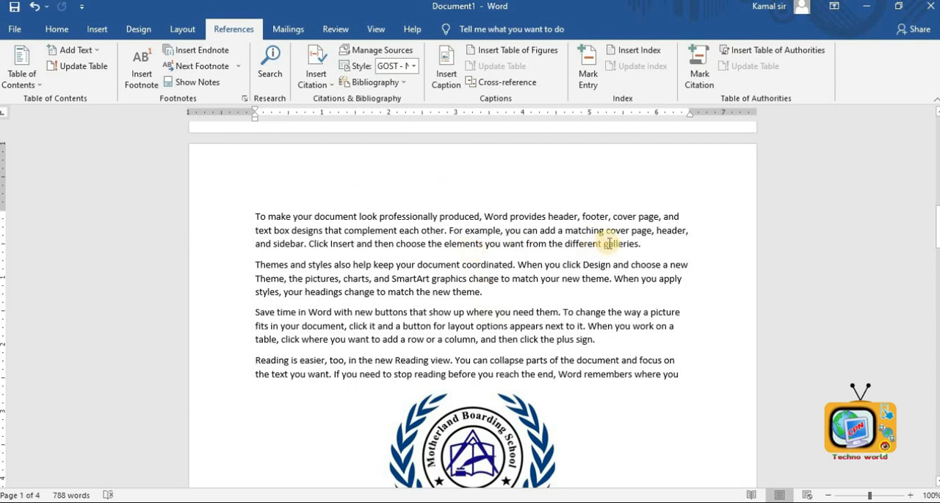
# - Mark the text 'different galleries.' as an index entry
pyautogui.moveTo(603, 244); pyautogui.dragTo(636, 249)
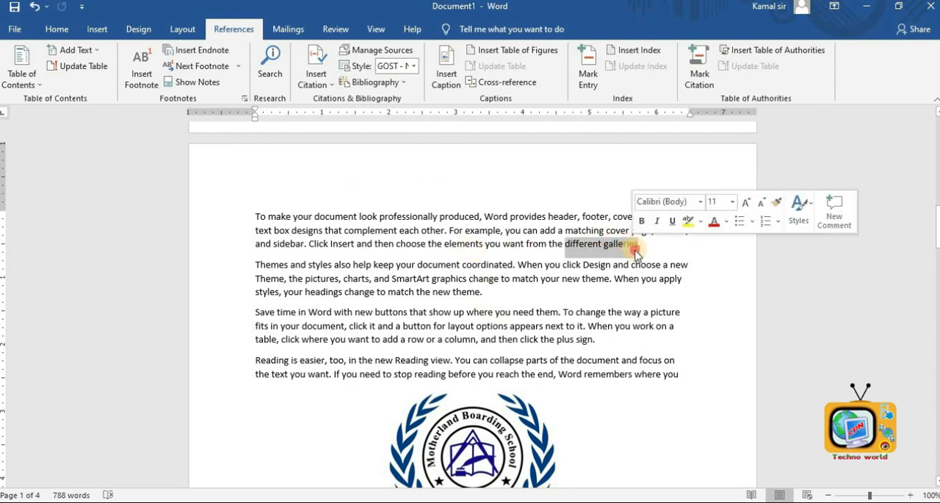
pyautogui.click(636, 251)
pyautogui.click(608, 254)
pyautogui.moveTo(566, 245); pyautogui.dragTo(642, 244)
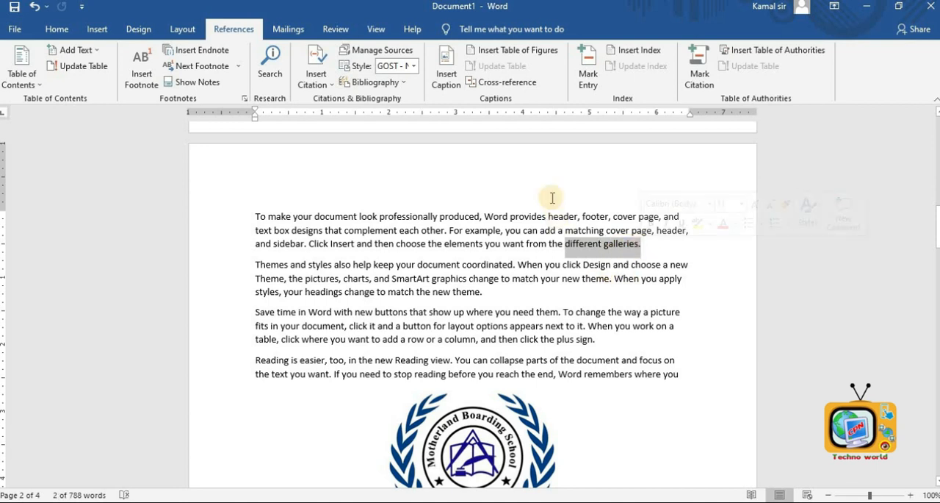
pyautogui.click(588, 77)
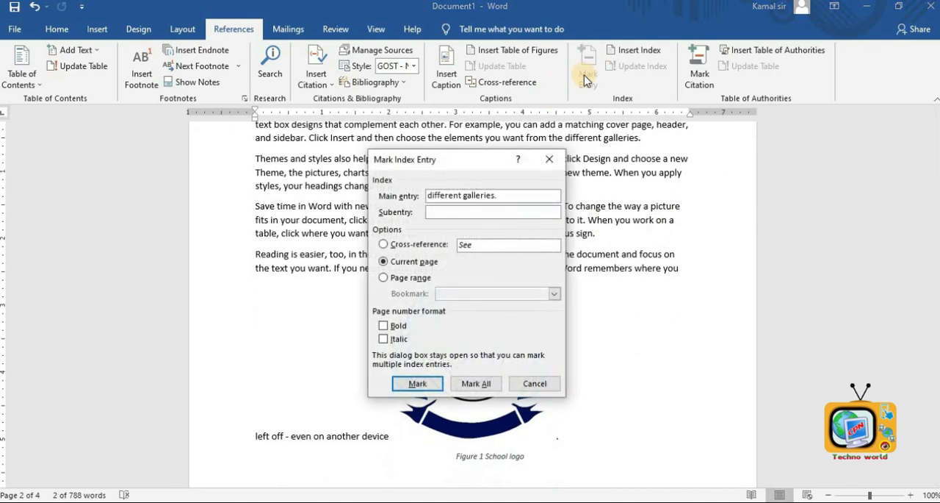
pyautogui.click(419, 384)
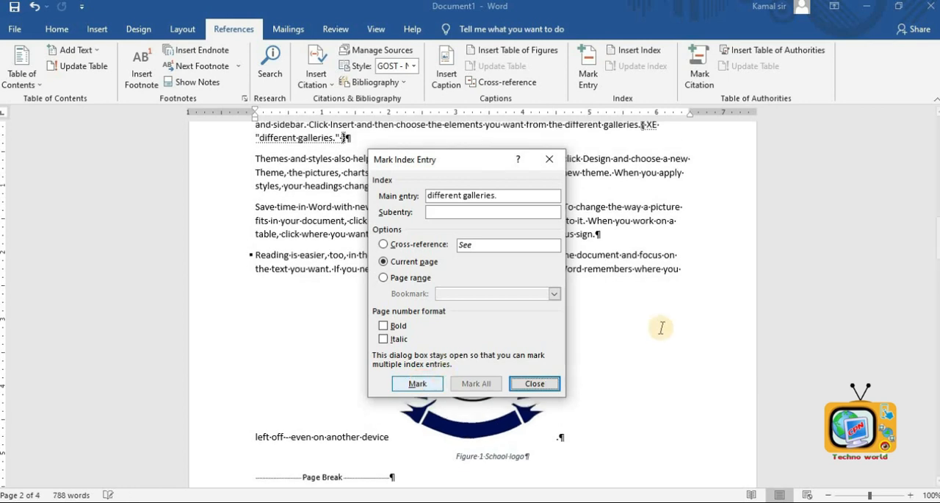
pyautogui.click(536, 384)
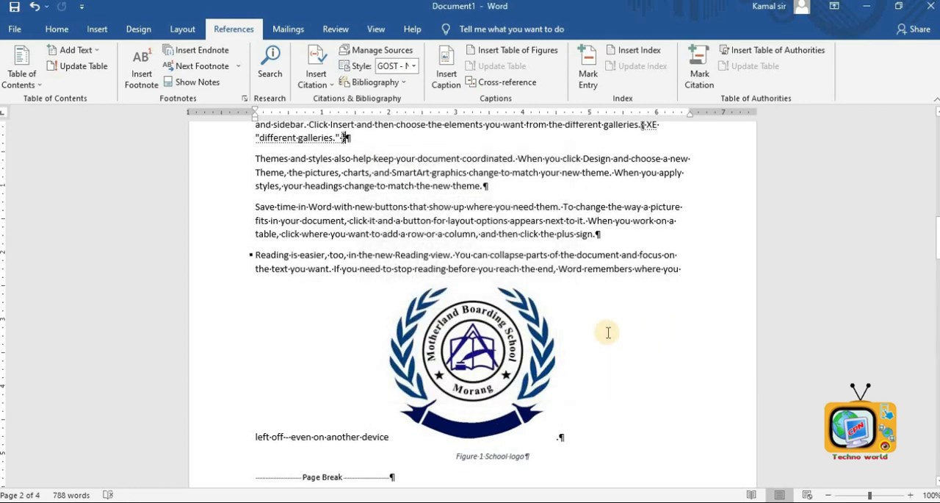
# - Mark the text 'When you apply' in the Themes paragraph as an index entry
pyautogui.scroll(-19, 610, 335)
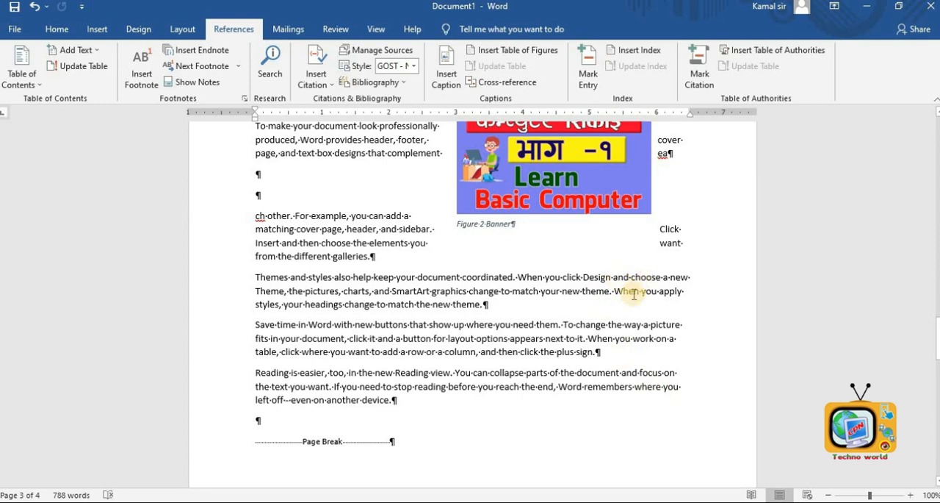
pyautogui.moveTo(615, 291); pyautogui.dragTo(688, 291)
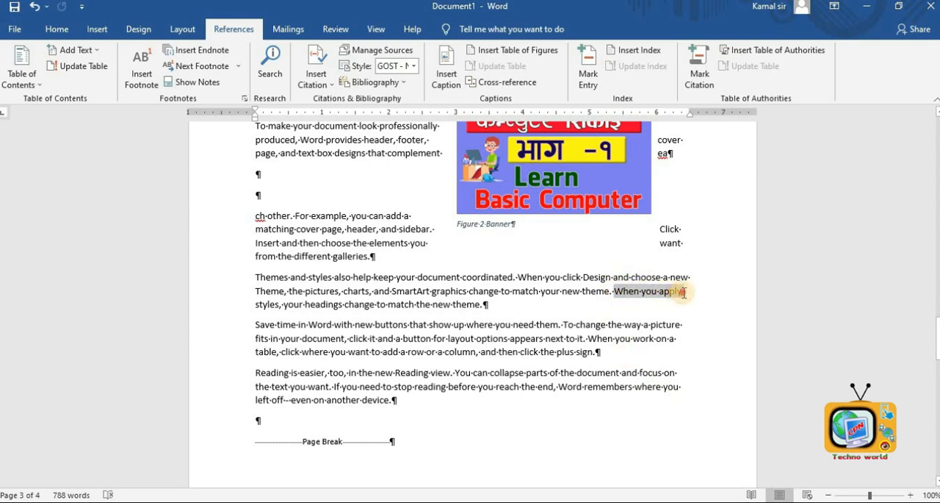
pyautogui.click(588, 76)
pyautogui.click(422, 349)
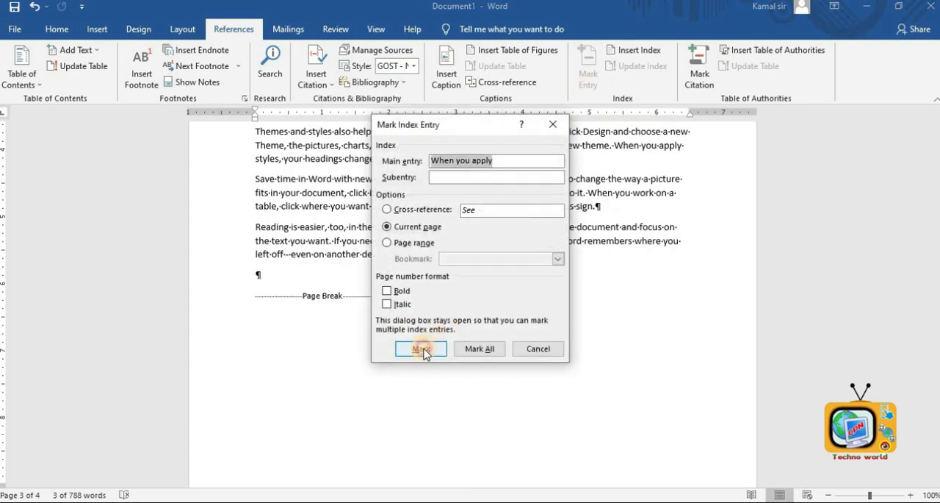
pyautogui.click(540, 348)
pyautogui.scroll(3, 556, 356)
pyautogui.scroll(5, 525, 230)
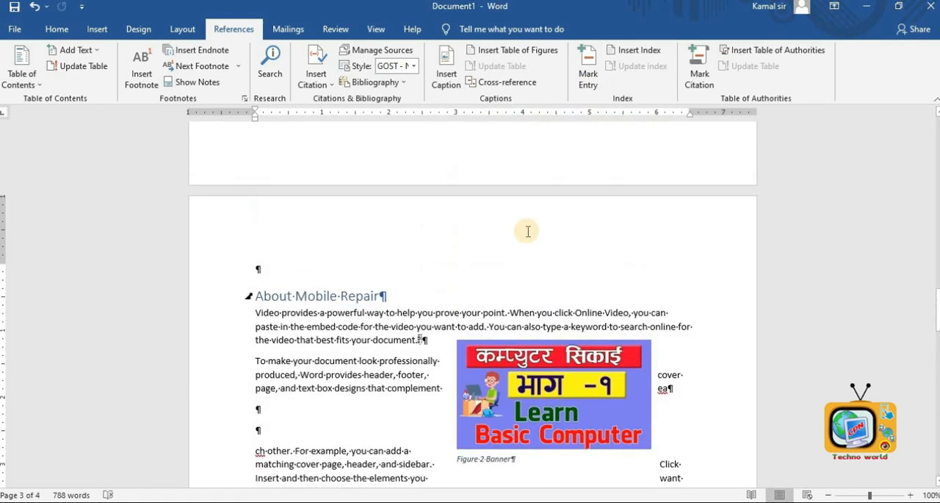
# - Turn off the display of formatting marks in the document
pyautogui.click(52, 28)
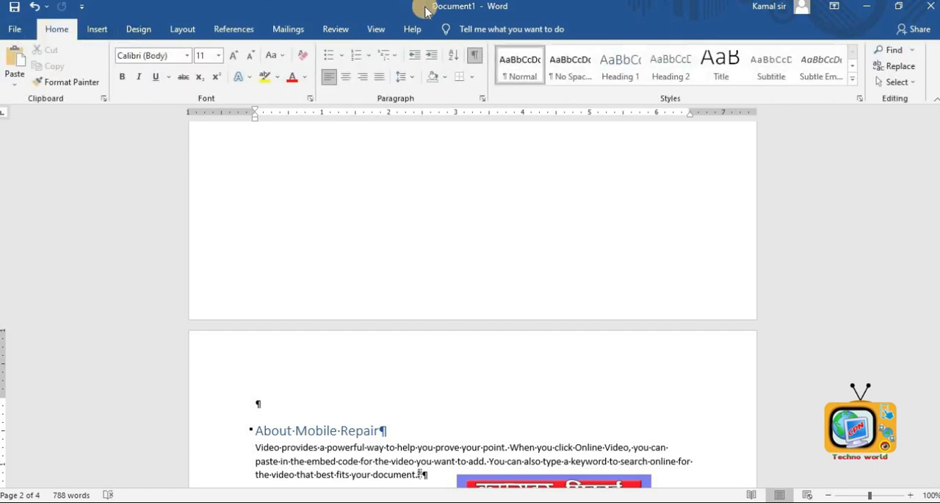
pyautogui.click(479, 57)
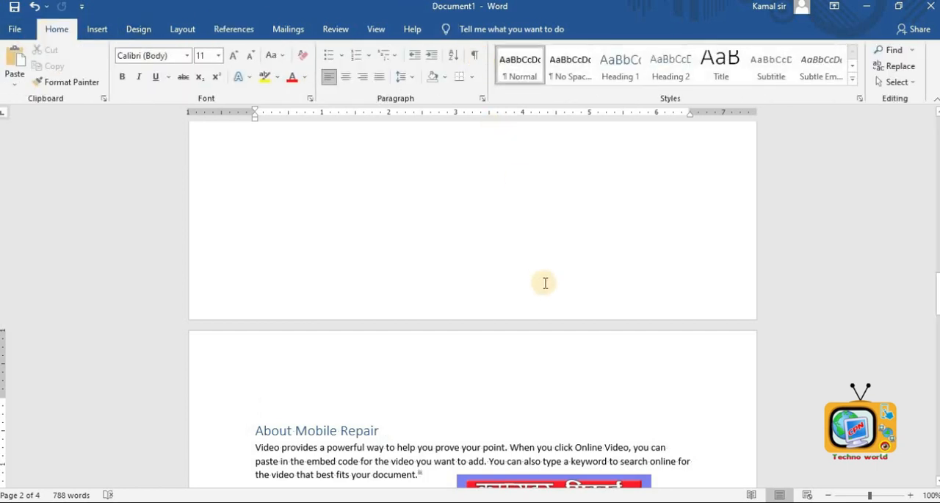
# - Insert an indented two-column index below the Figure 1 School logo cross-reference on the contents page and check its entries
pyautogui.scroll(15, 544, 293)
pyautogui.scroll(15, 543, 298)
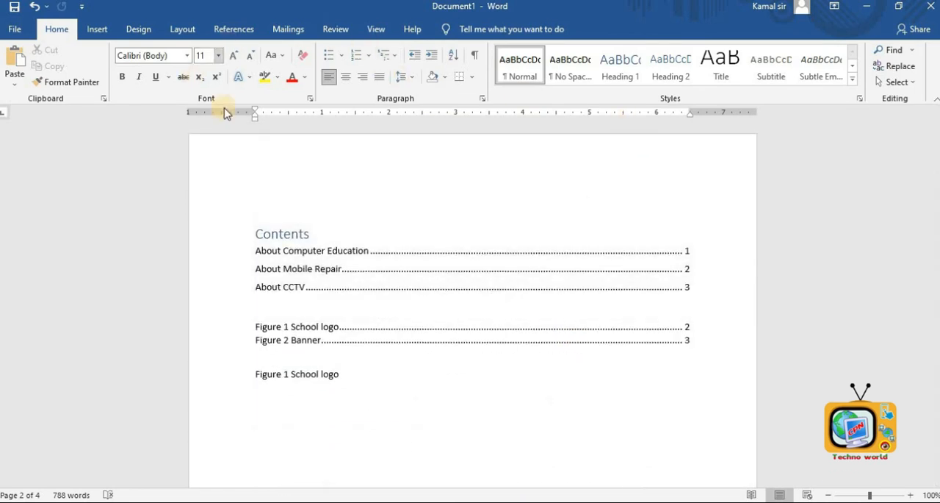
pyautogui.scroll(-2, 357, 353)
pyautogui.click(294, 370)
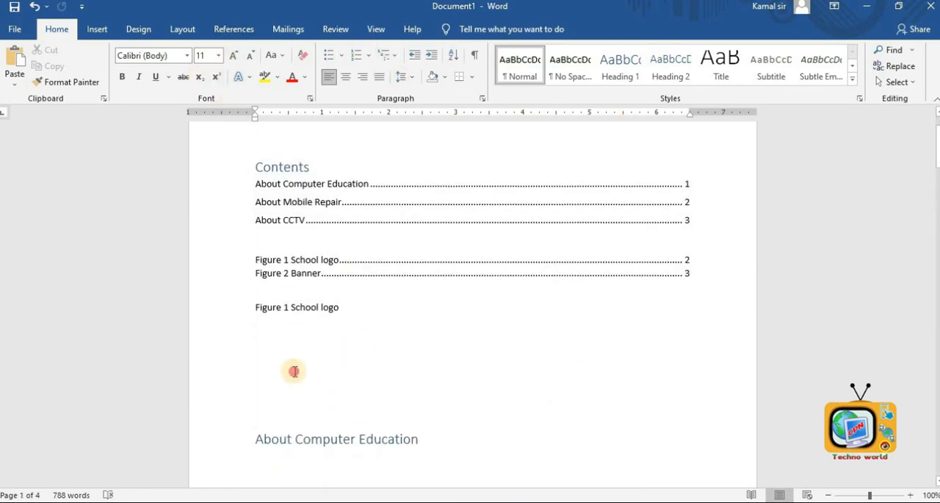
pyautogui.click(228, 29)
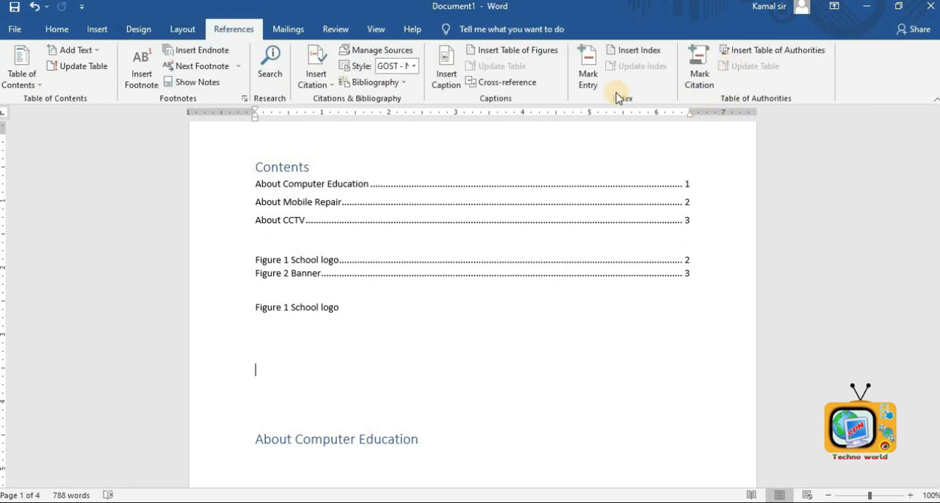
pyautogui.click(633, 52)
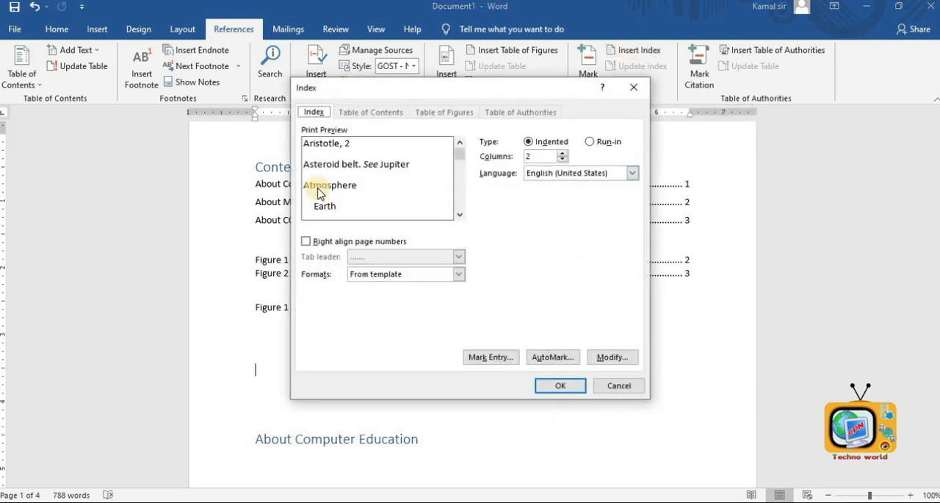
pyautogui.click(560, 385)
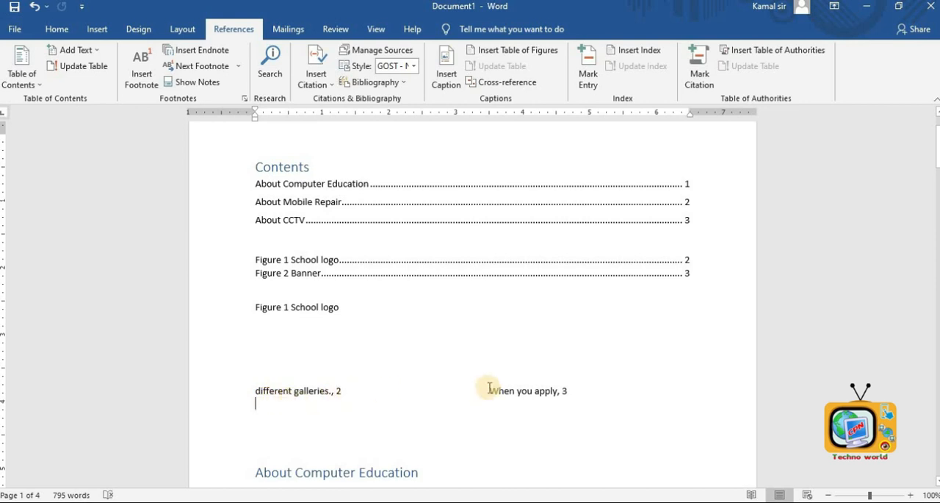
pyautogui.click(332, 391)
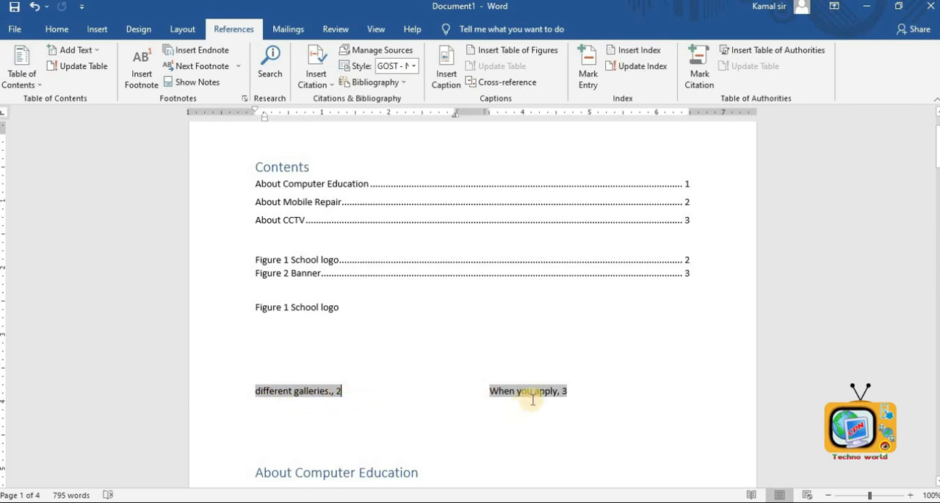
pyautogui.click(573, 389)
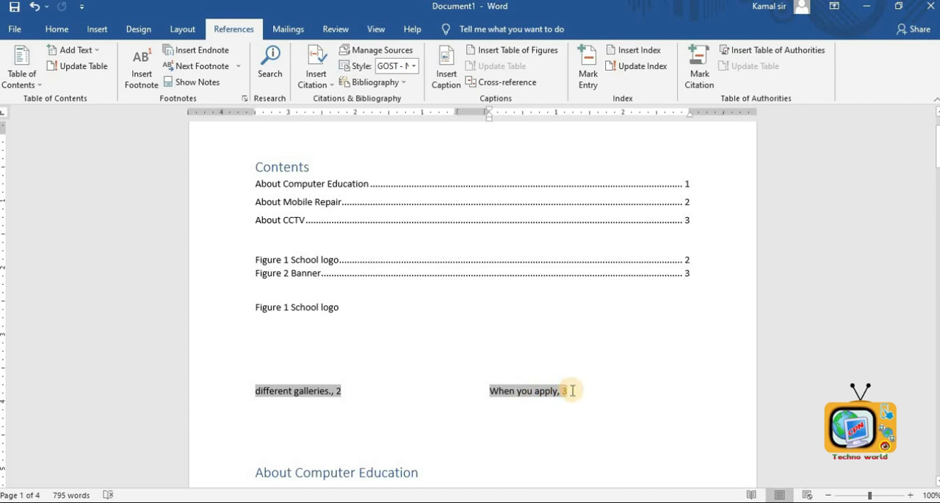
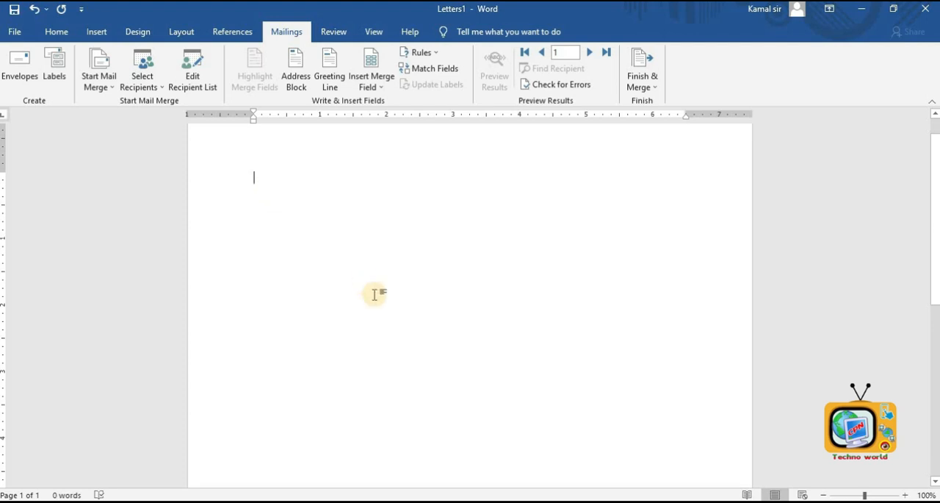
# - Open the envelope tool and enter the recipient's delivery address and the sender's return address
pyautogui.click(19, 66)
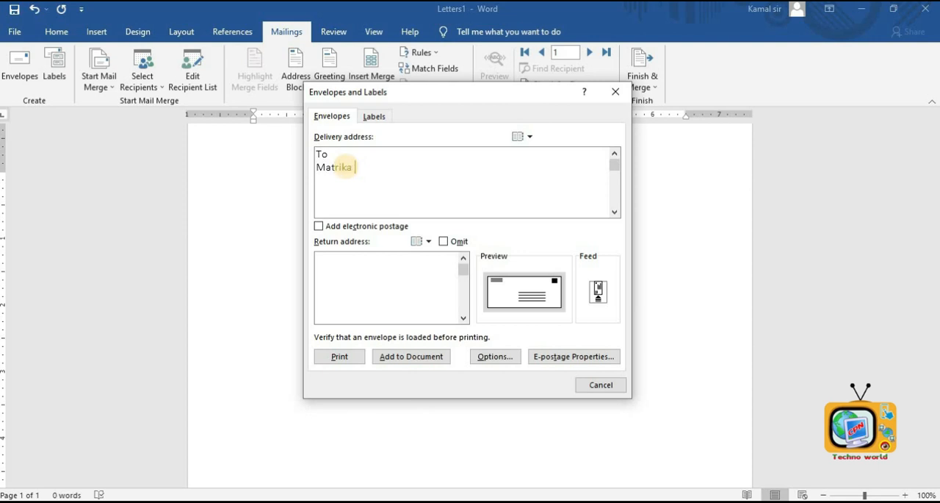
pyautogui.write('Khanal')
pyautogui.press('Return')
pyautogui.write('KTM')
pyautogui.press('Return')
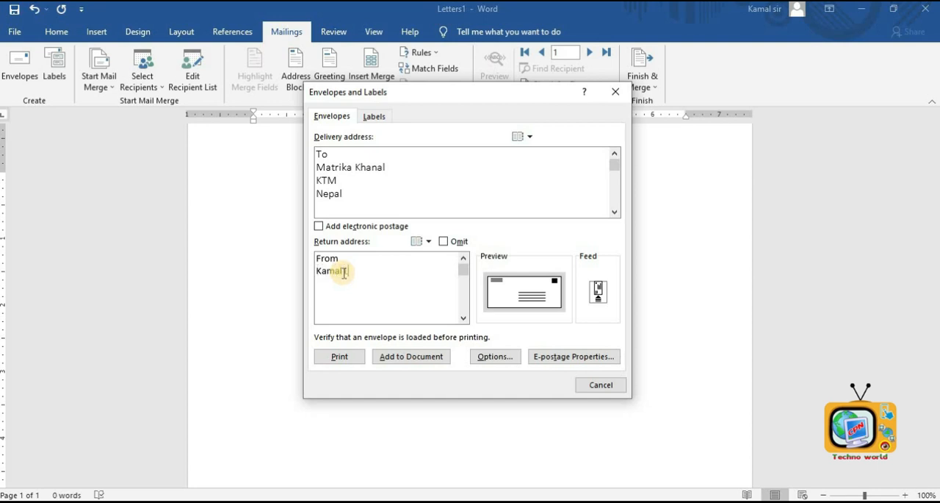
pyautogui.write('l')
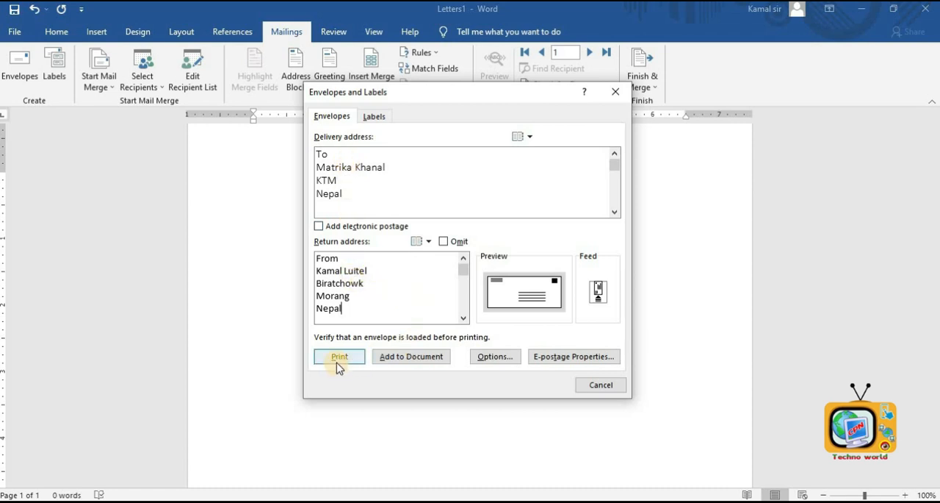
# - Add the envelope to the document, saving the return address as the default
pyautogui.click(410, 358)
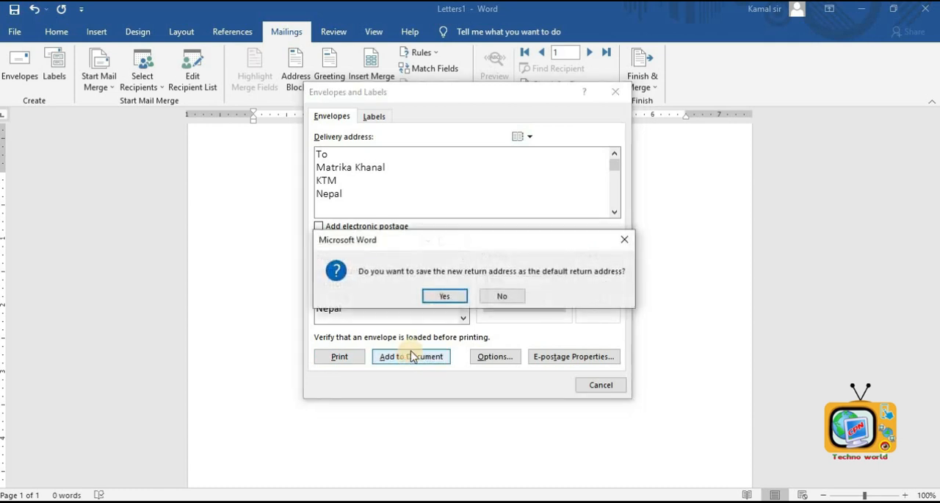
pyautogui.click(441, 296)
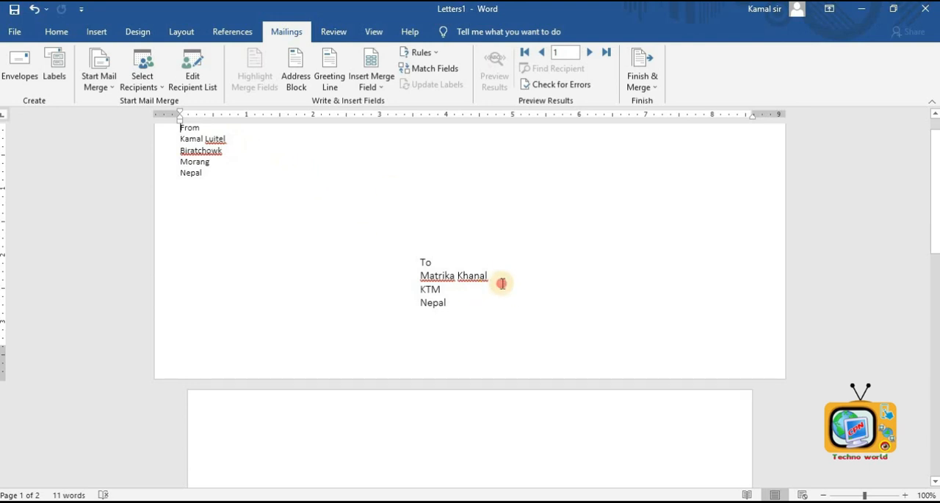
pyautogui.click(502, 283)
pyautogui.click(520, 227)
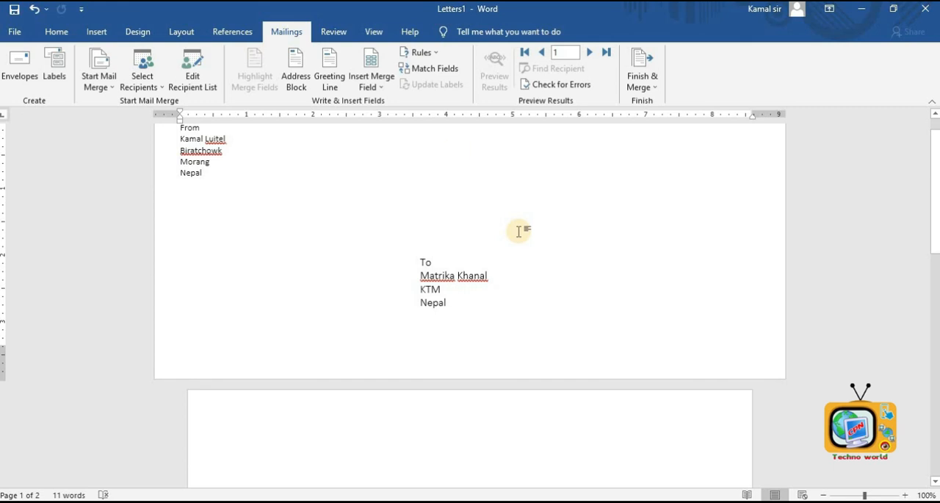
# - Preview the envelope document in the print view
pyautogui.click(14, 32)
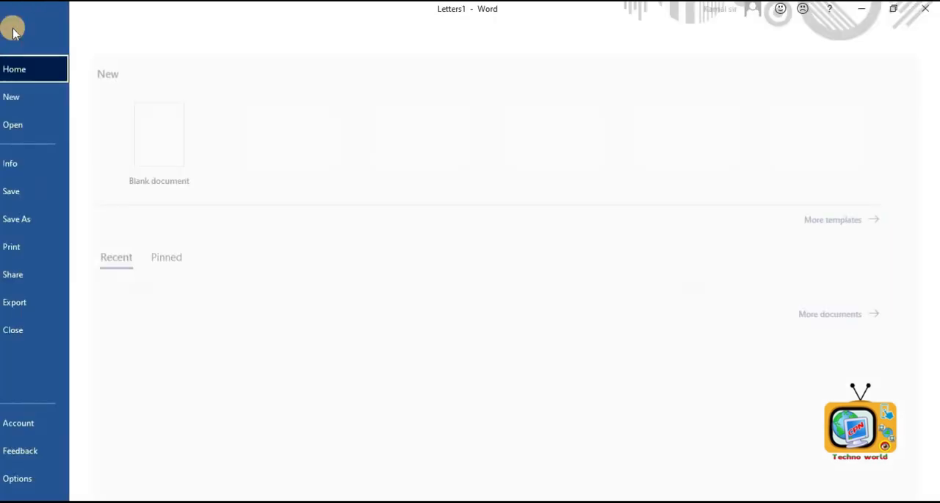
pyautogui.click(33, 251)
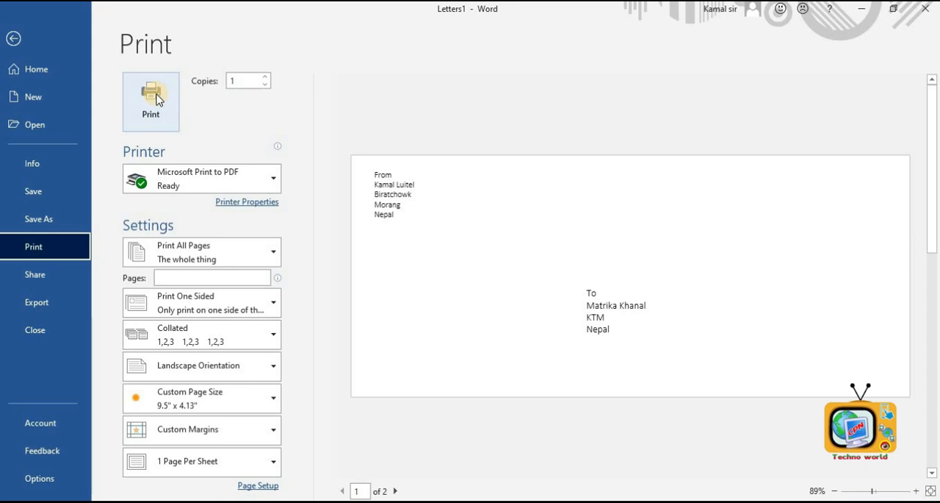
pyautogui.click(13, 38)
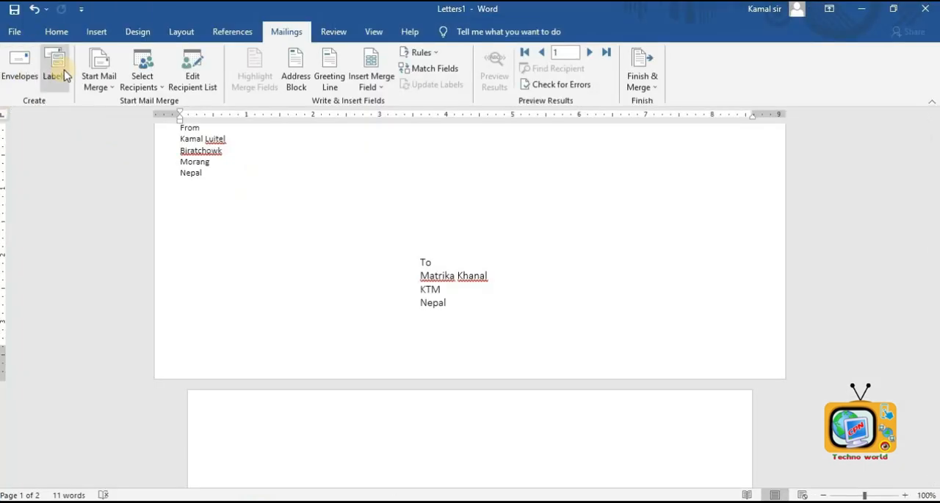
# - Generate two paragraphs of sample text in a new document with =rand(2)
pyautogui.click(62, 67)
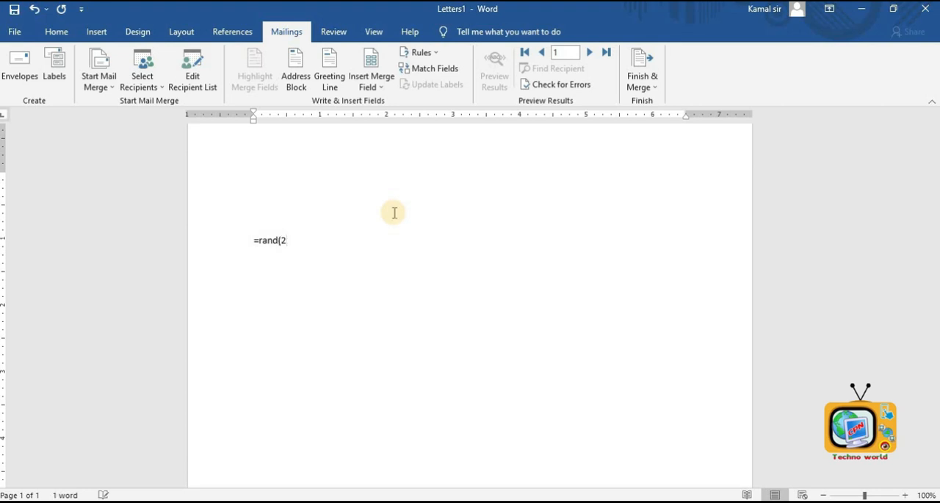
pyautogui.press('Return')
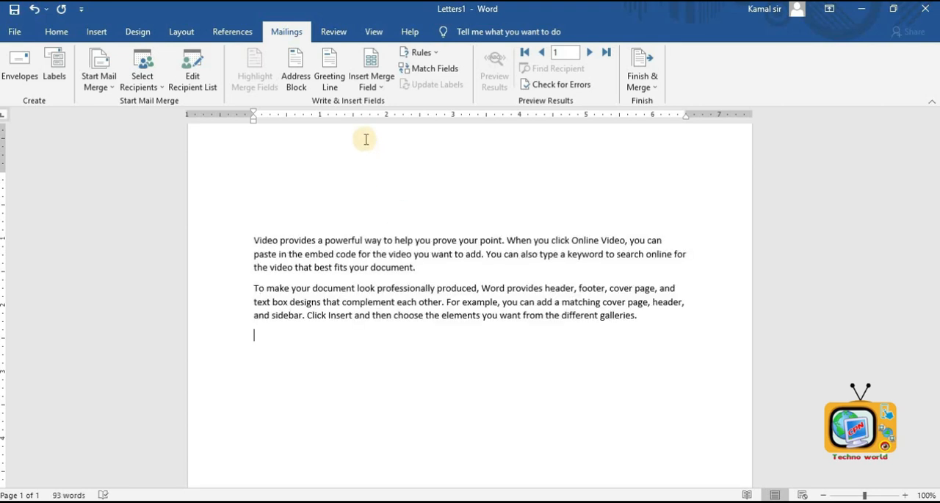
# - Indent the first line of both sample paragraphs with a tab
pyautogui.click(254, 238)
pyautogui.press('Tab')
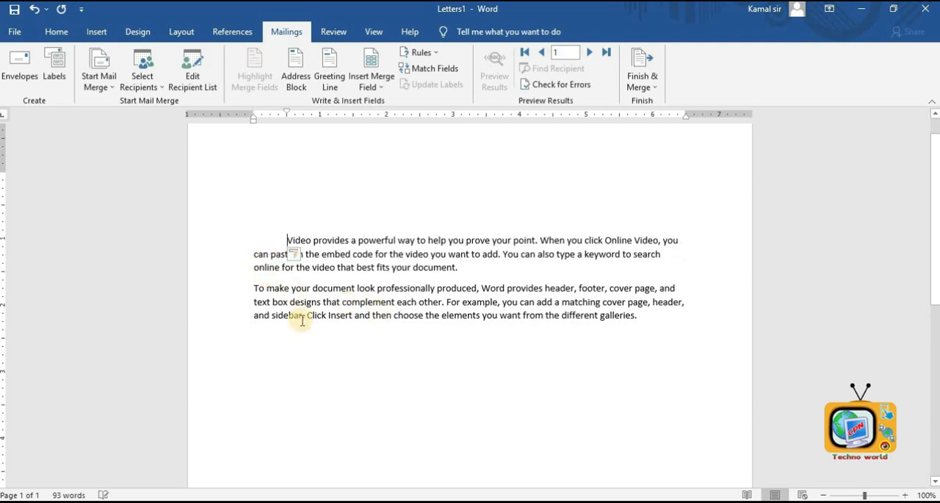
pyautogui.click(254, 287)
pyautogui.press('Tab')
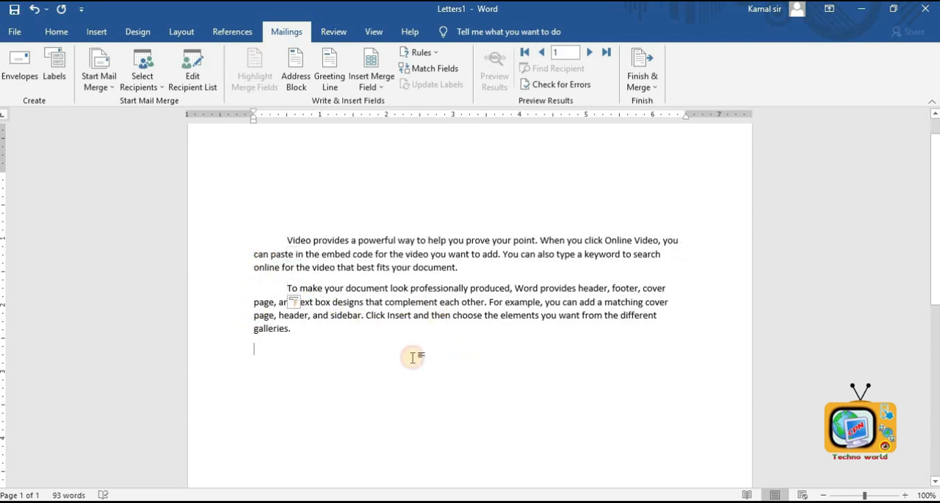
# - Tab across a new line below the paragraphs to place the closing signature lines
pyautogui.click(401, 354)
pyautogui.press('Tab')
pyautogui.press('Tab')
pyautogui.press('Tab')
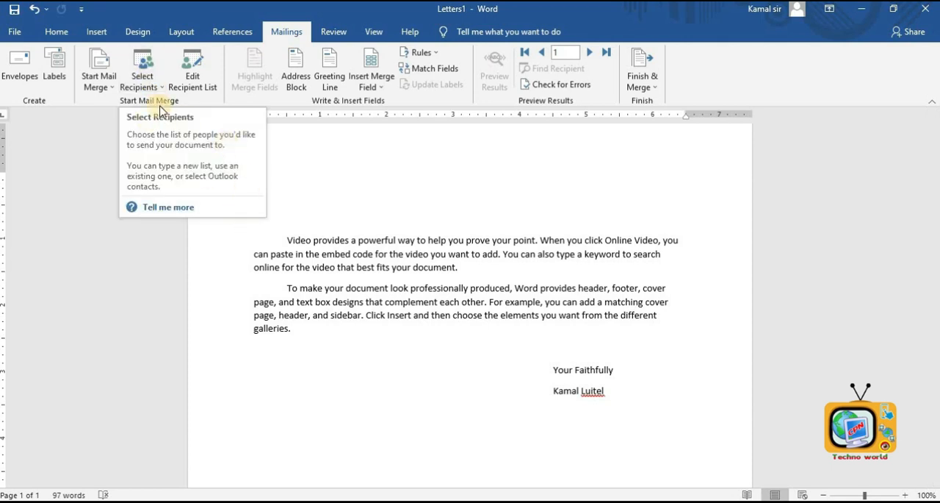
# - Start typing a new recipient list for the mail merge and open its column customization
pyautogui.click(137, 68)
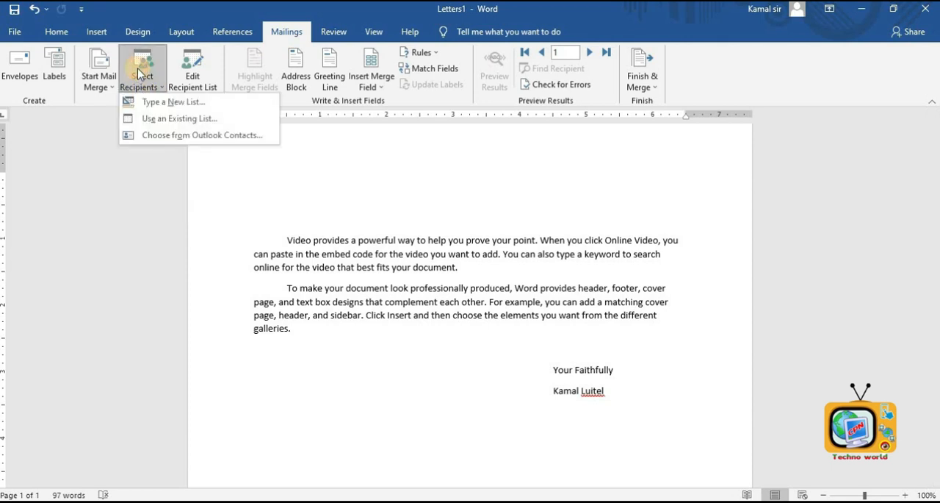
pyautogui.click(156, 102)
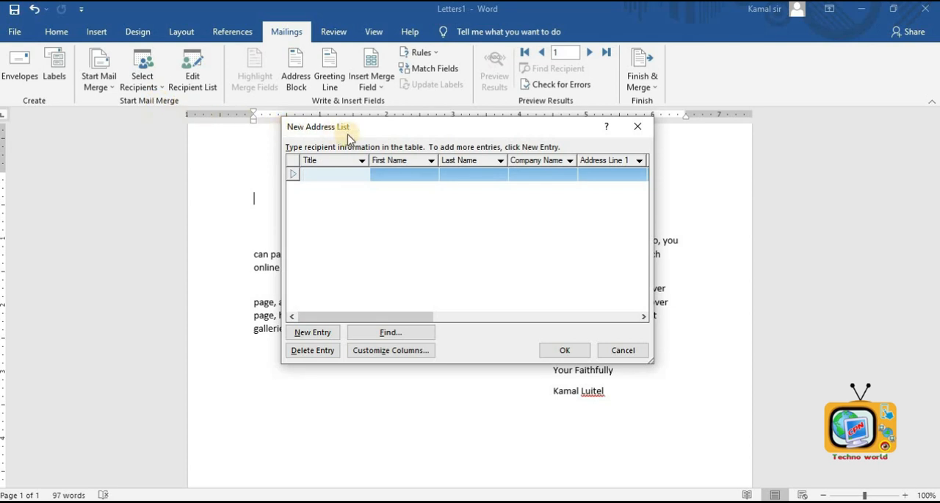
pyautogui.click(395, 177)
pyautogui.click(496, 177)
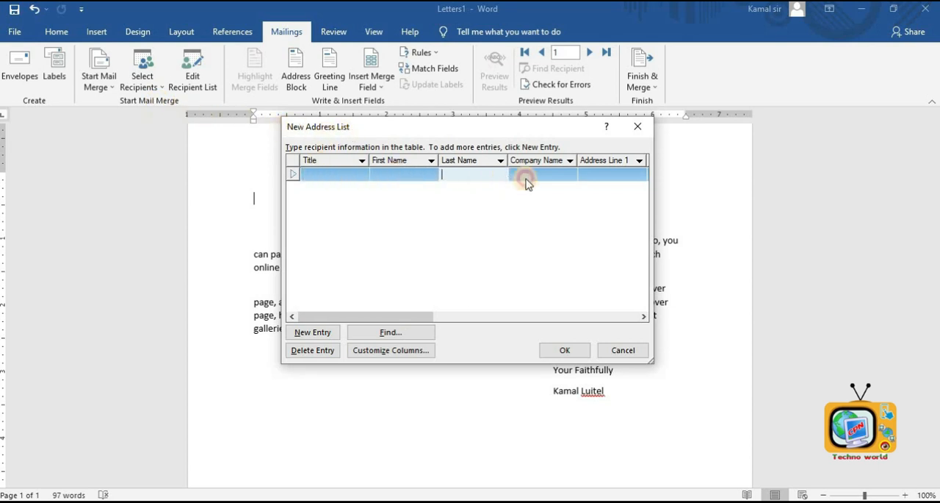
pyautogui.click(526, 180)
pyautogui.click(607, 175)
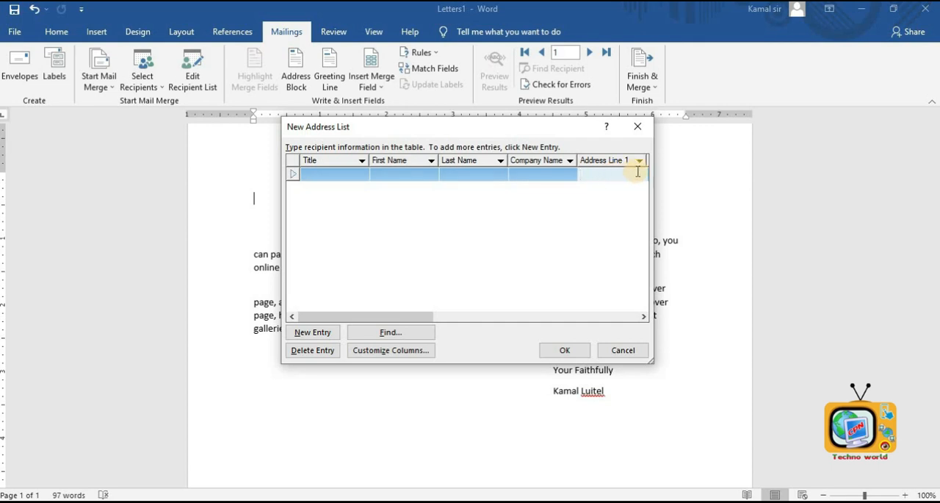
pyautogui.click(406, 357)
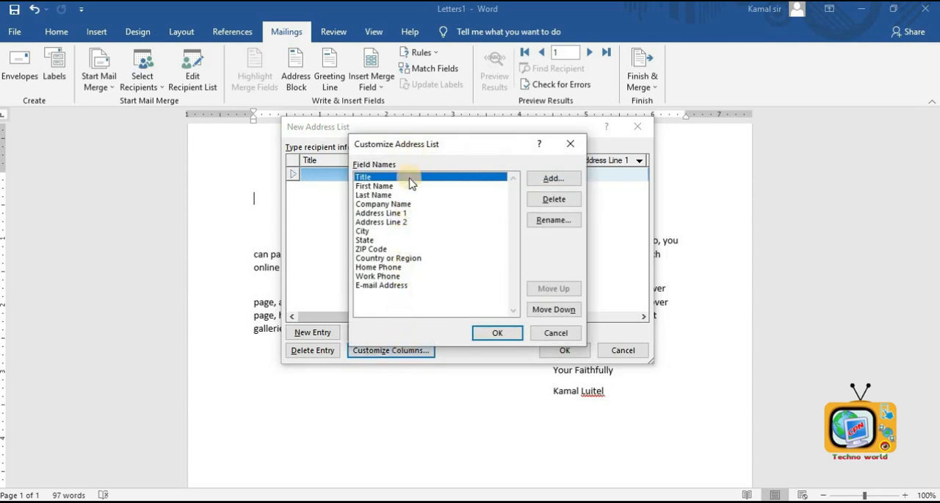
# - Delete the E-mail Address field from the address list
pyautogui.click(394, 286)
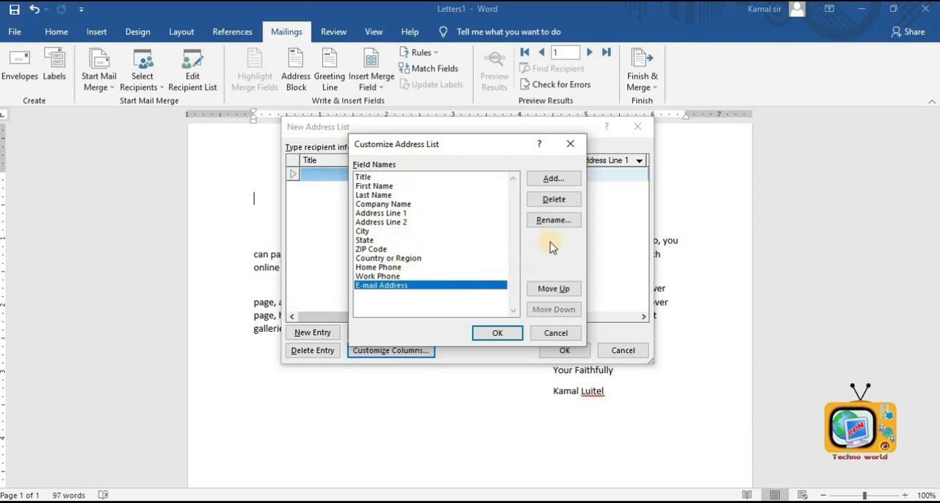
pyautogui.click(554, 200)
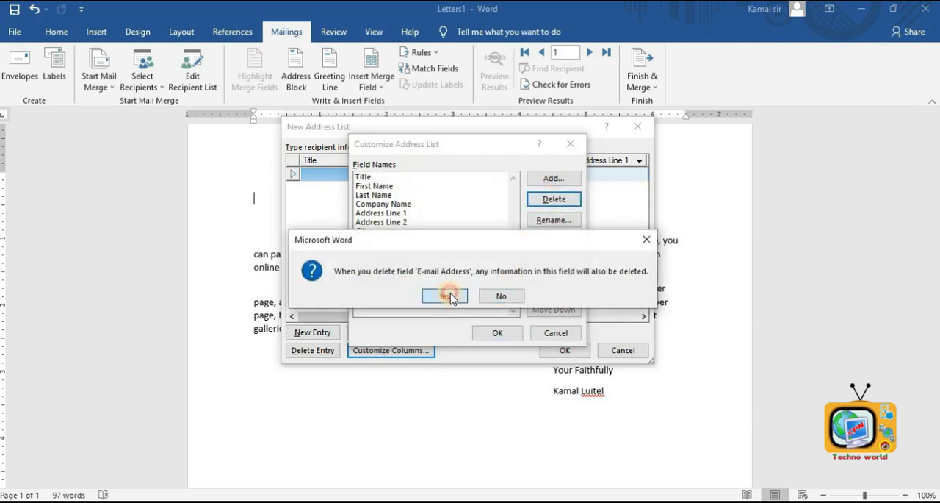
pyautogui.click(446, 295)
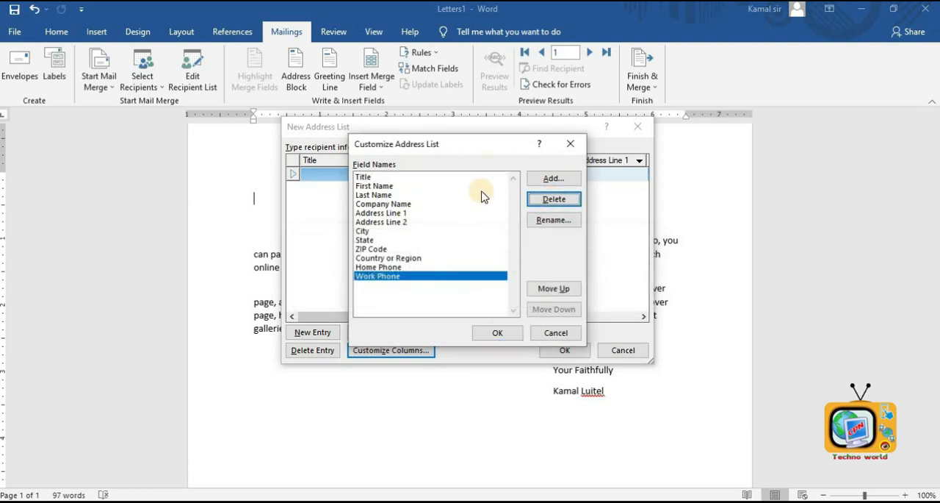
# - Delete the Company Name, City, ZIP Code, Country or Region, Home Phone and Work Phone fields
pyautogui.click(374, 267)
pyautogui.click(382, 230)
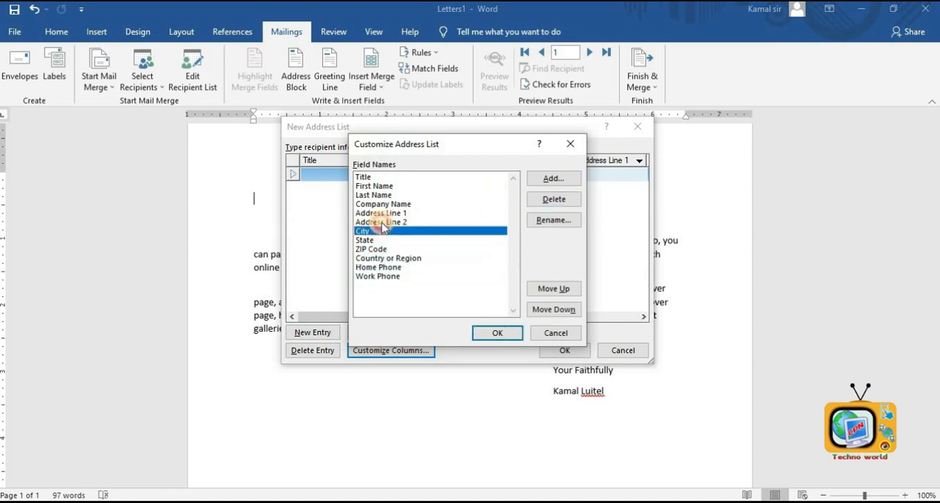
pyautogui.click(388, 203)
pyautogui.click(383, 250)
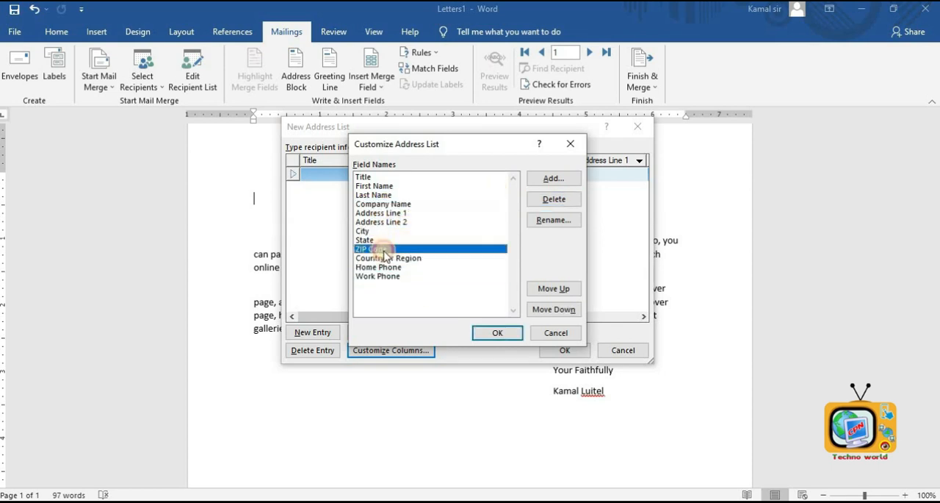
pyautogui.click(554, 200)
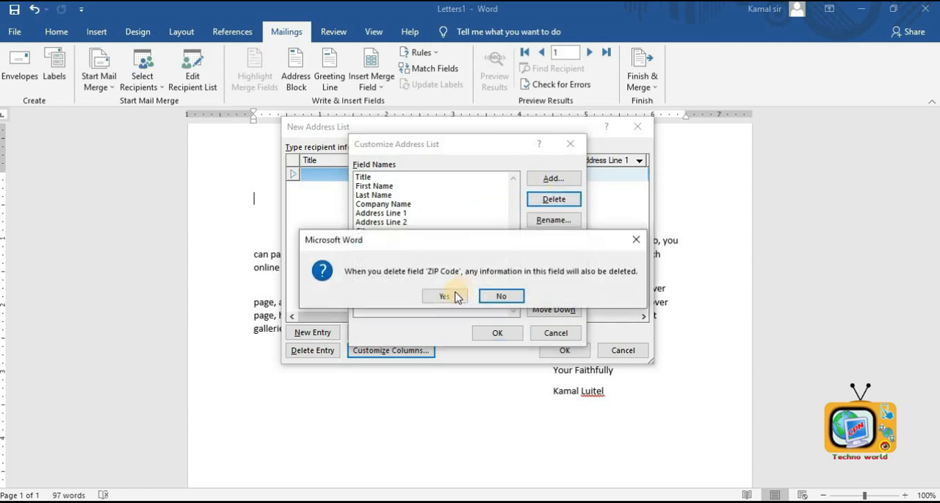
pyautogui.click(445, 296)
# - Delete the Last Name field from the address list
pyautogui.click(386, 187)
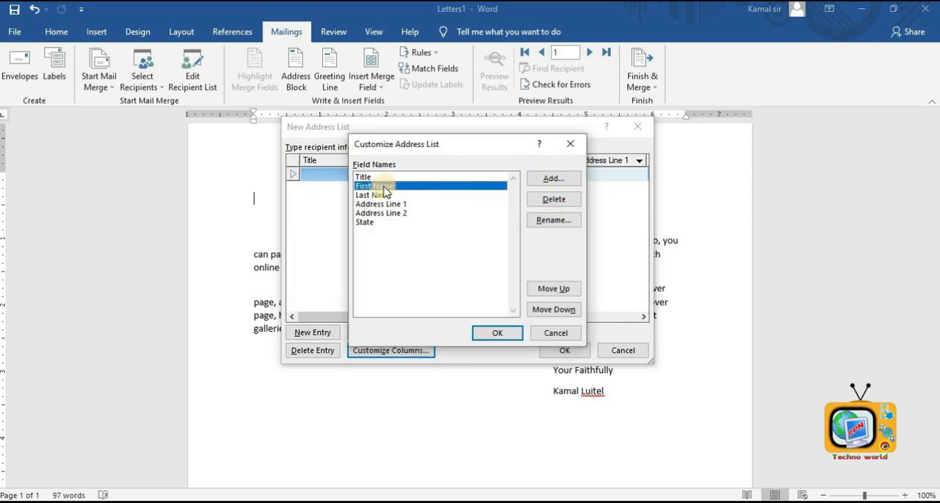
pyautogui.click(382, 195)
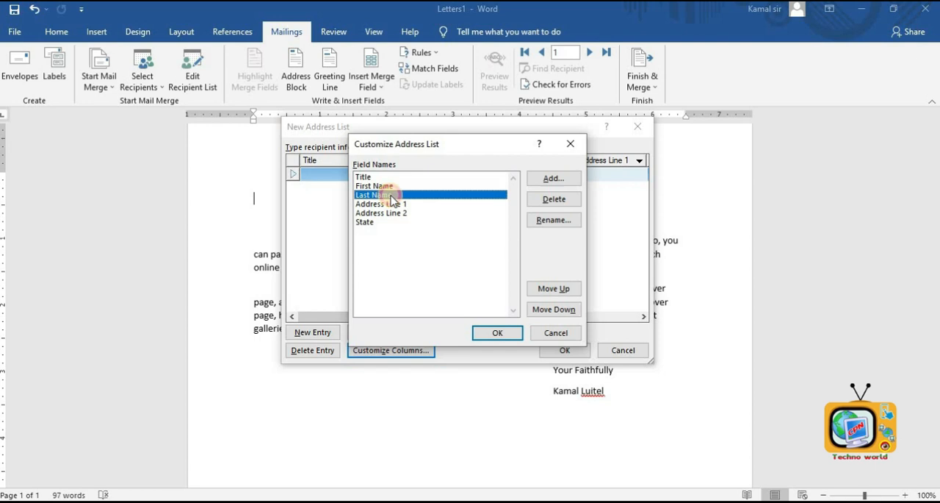
pyautogui.click(554, 199)
pyautogui.click(443, 294)
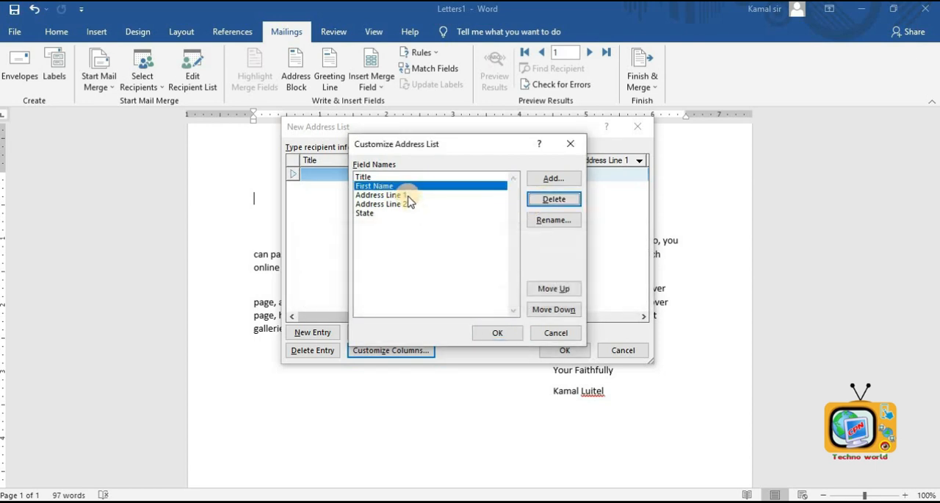
# - Rename the First Name field as Full Name
pyautogui.click(552, 219)
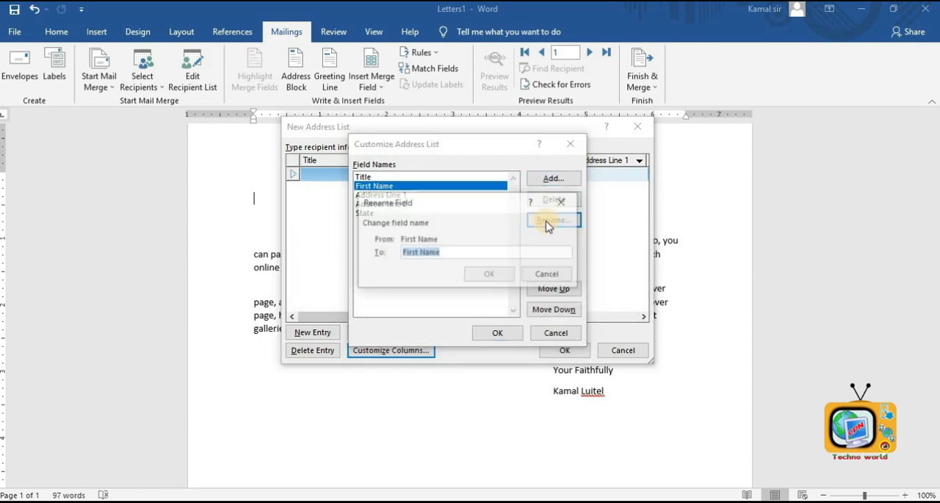
pyautogui.write('F')
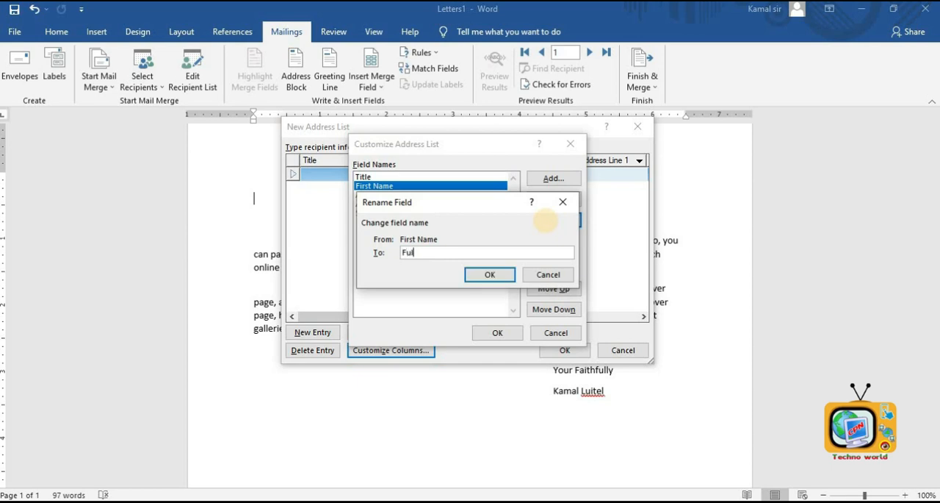
pyautogui.click(503, 275)
# - Rename the Address Line 2 field as Post and apply the customized columns
pyautogui.click(379, 196)
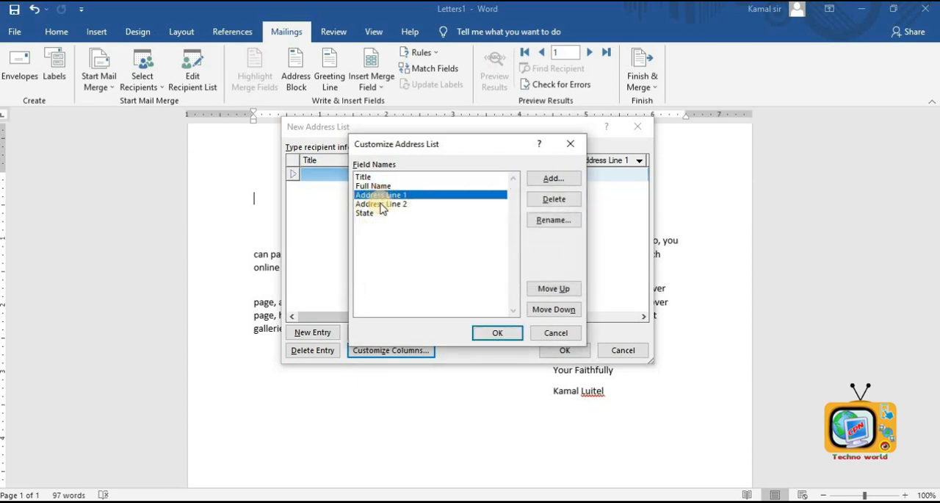
pyautogui.click(383, 204)
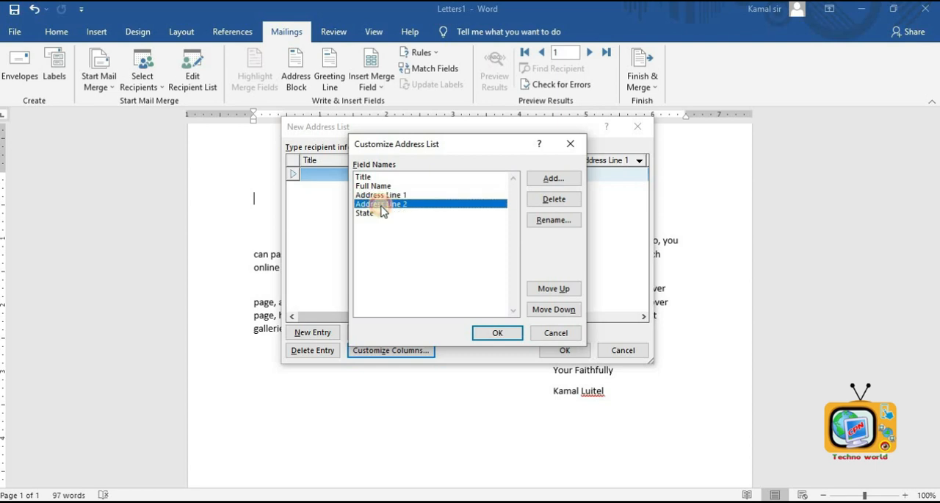
pyautogui.click(561, 218)
pyautogui.write('Post')
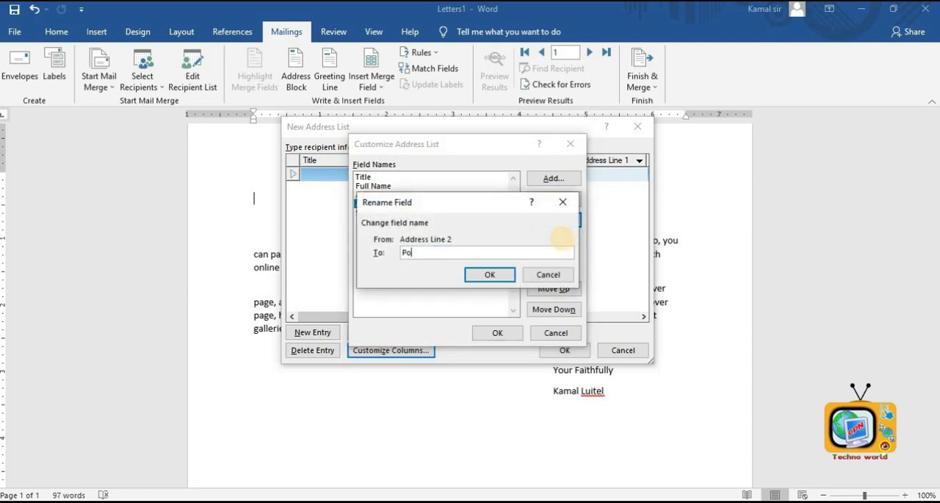
pyautogui.click(490, 274)
pyautogui.click(498, 334)
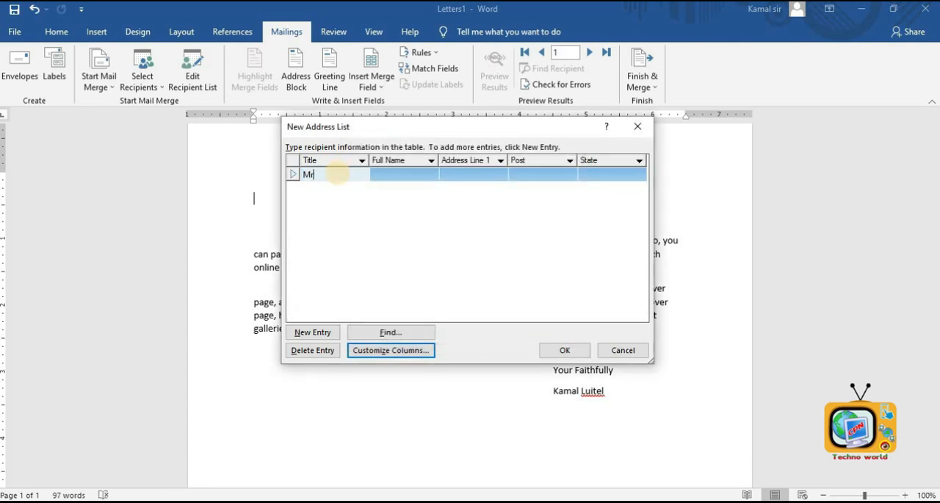
# - Fill in four recipient entries in the new address list, giving each a title, full name, address, post and state
pyautogui.press('Tab')
pyautogui.press('Tab')
pyautogui.write('Belbari-4')
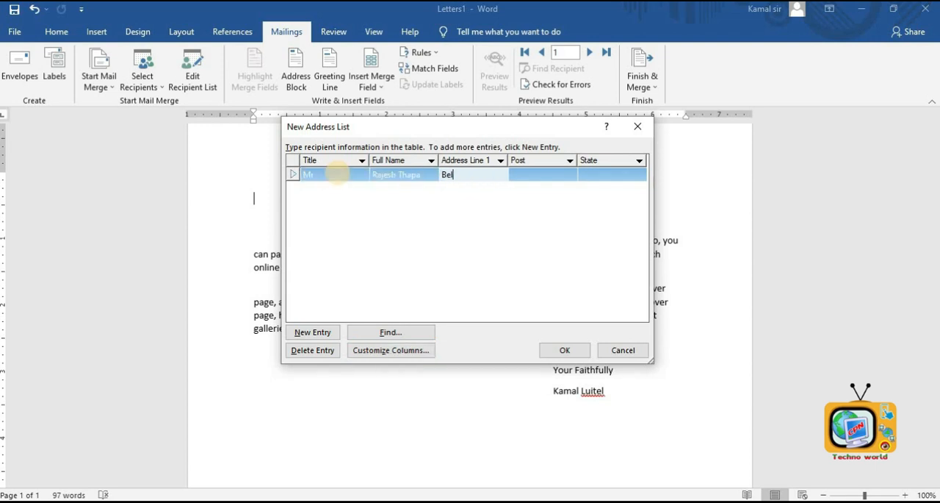
pyautogui.press('Tab')
pyautogui.write('Director')
pyautogui.press('Tab')
pyautogui.write('One')
pyautogui.write('mak')
pyautogui.press('Tab')
pyautogui.write('Advisor')
pyautogui.press('Tab')
pyautogui.write('one')
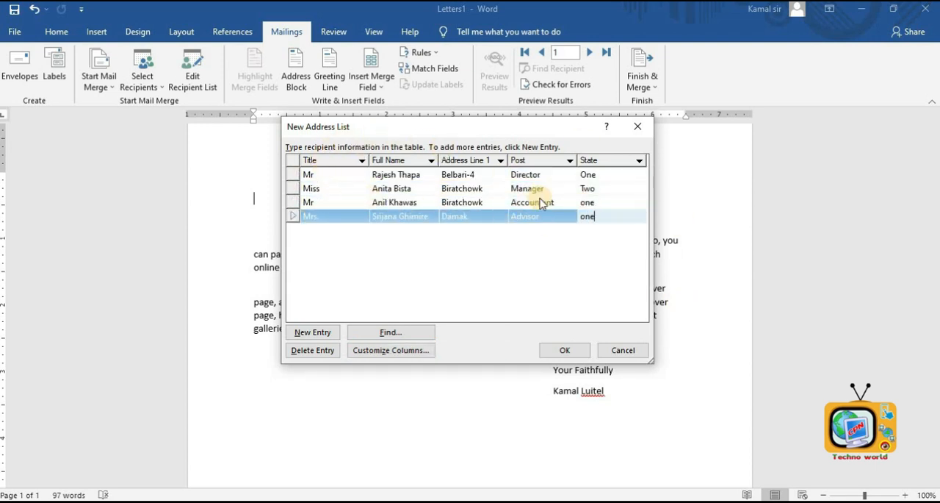
# - Save the address list as Staff namelist
pyautogui.click(568, 347)
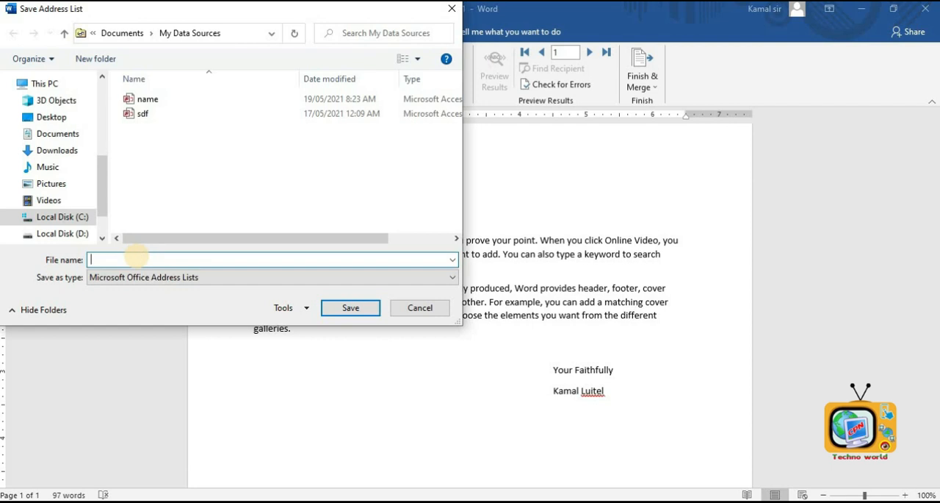
pyautogui.write('Staff namelist')
pyautogui.click(370, 311)
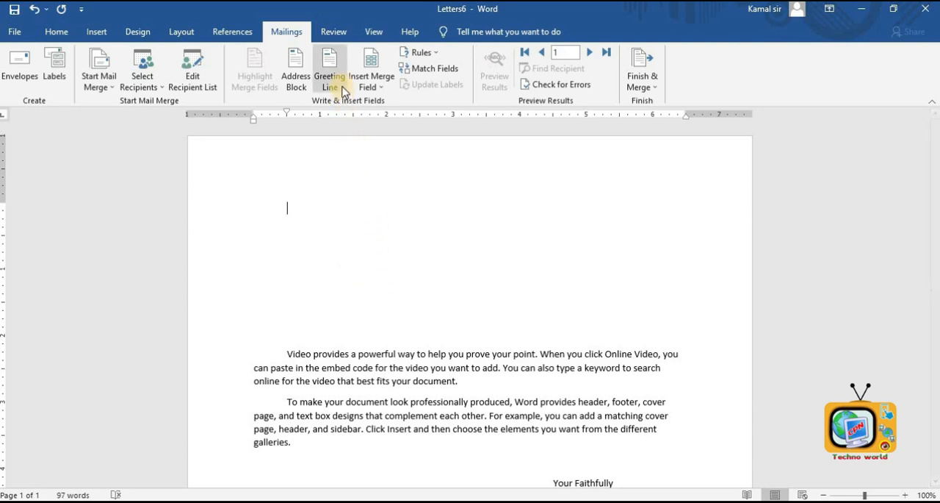
# - Insert a greeting line with the default Dear format at the top of the letter and start a new line
pyautogui.click(342, 91)
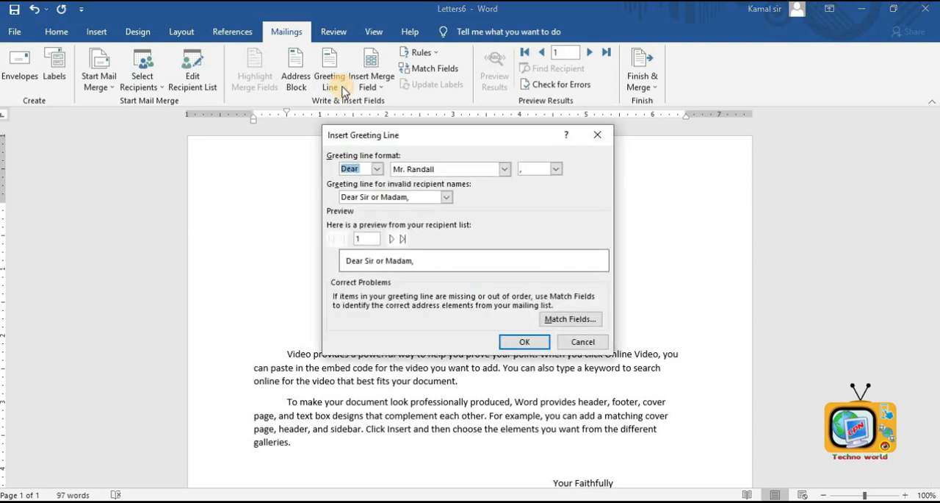
pyautogui.click(510, 338)
pyautogui.press('Return')
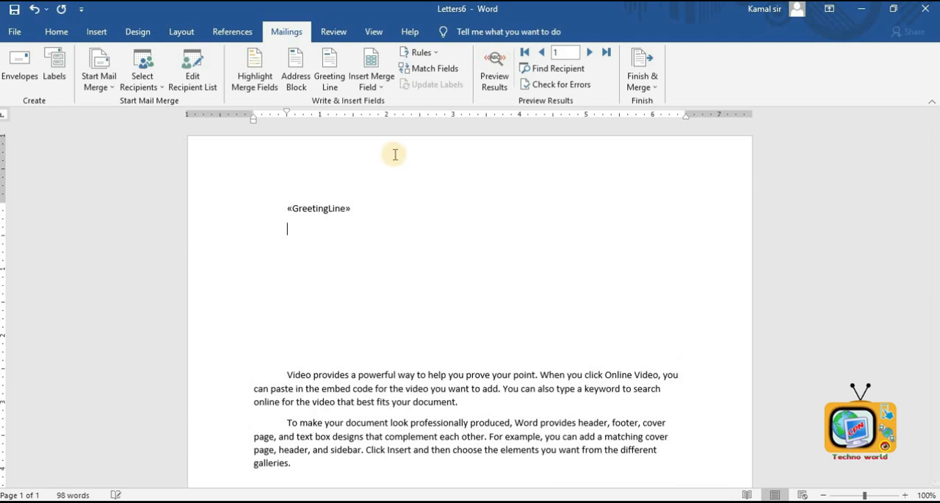
# - Insert the Full_Name, Address_Line_1 and Post merge fields on separate lines below the greeting line
pyautogui.click(371, 86)
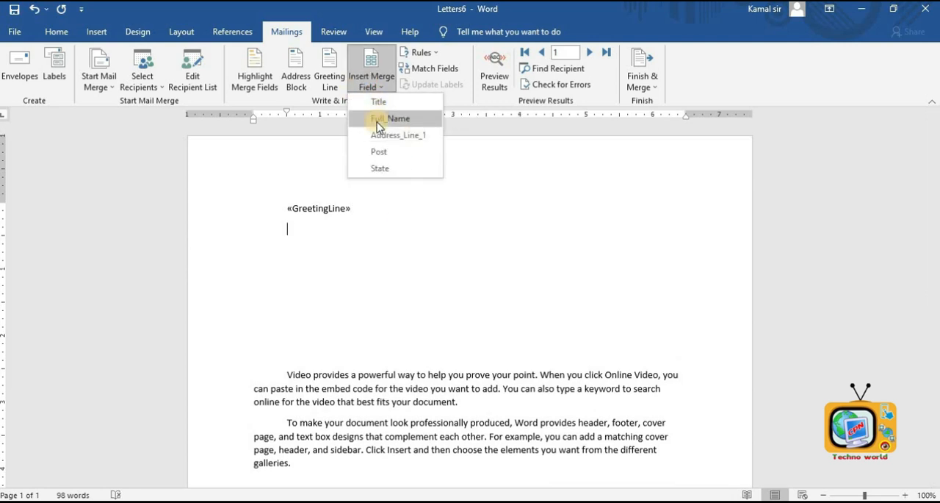
pyautogui.click(377, 124)
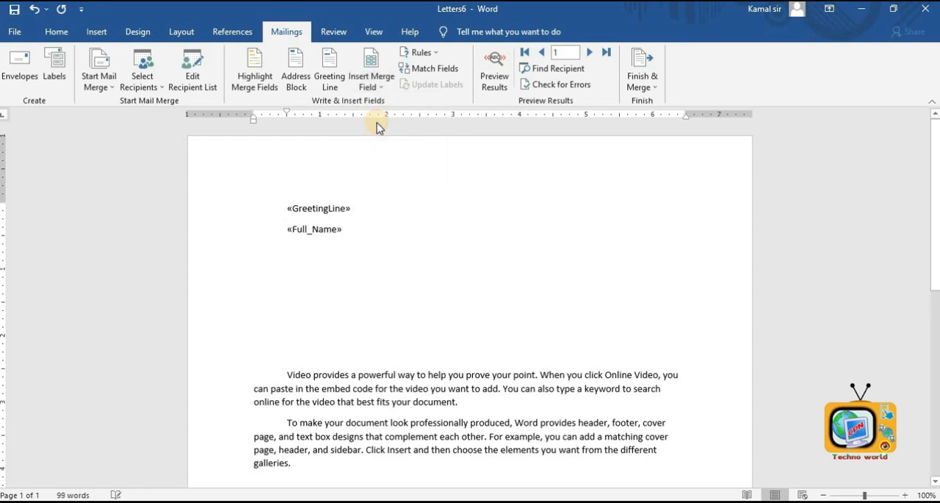
pyautogui.press('Return')
pyautogui.click(371, 81)
pyautogui.click(380, 133)
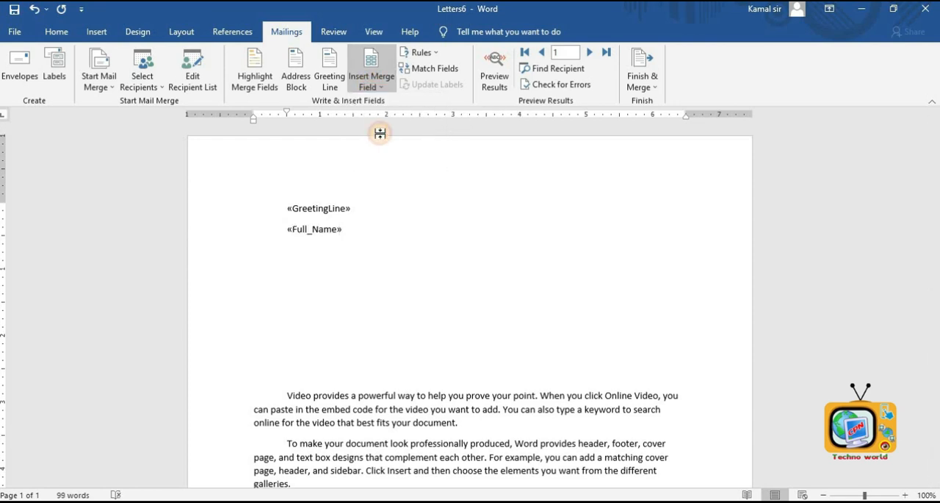
pyautogui.press('Return')
pyautogui.click(371, 81)
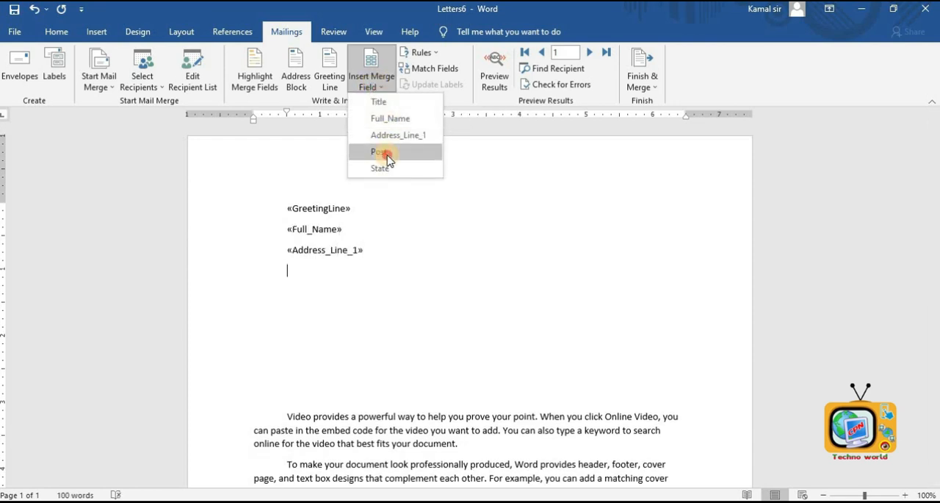
pyautogui.click(385, 152)
pyautogui.scroll(-3, 432, 269)
pyautogui.scroll(3, 369, 209)
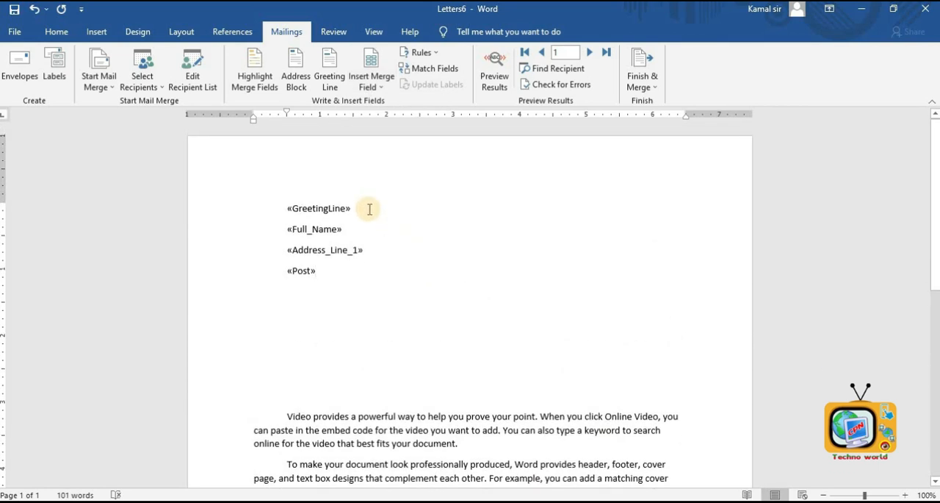
# - Merge all records into a new document of individual letters and maximize its window
pyautogui.click(643, 86)
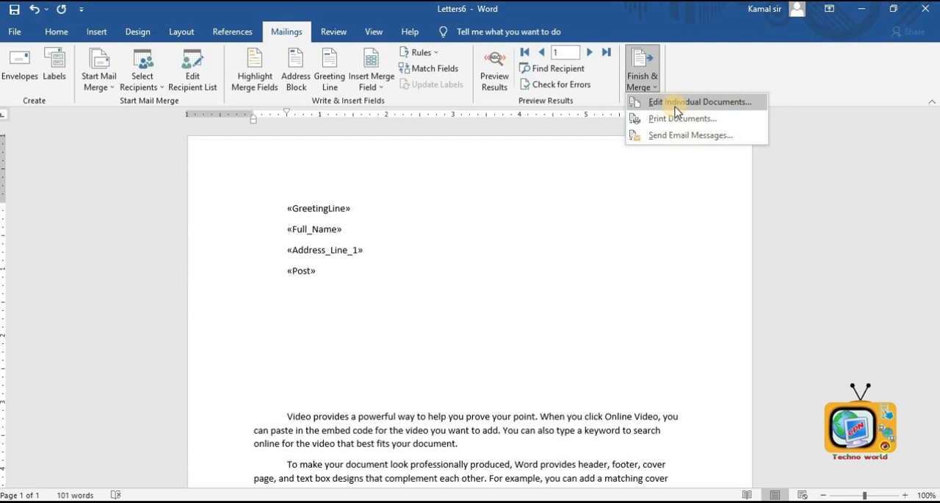
pyautogui.click(677, 104)
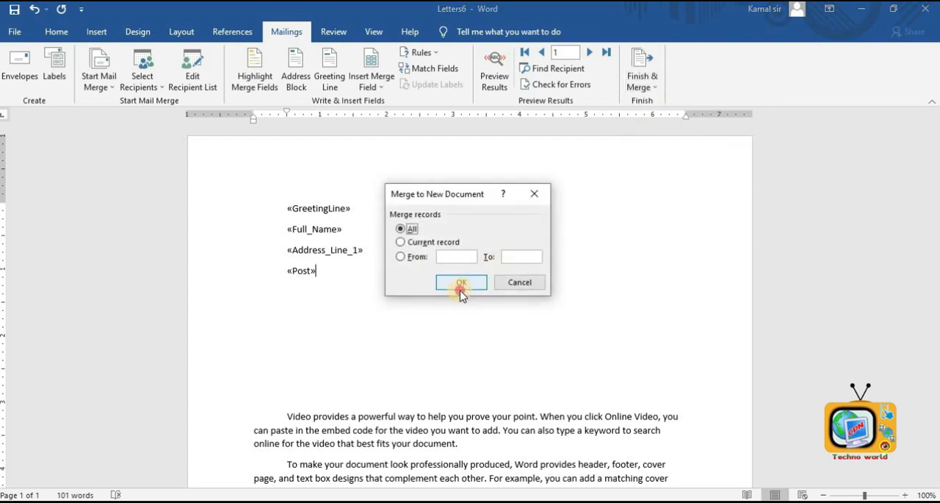
pyautogui.click(461, 289)
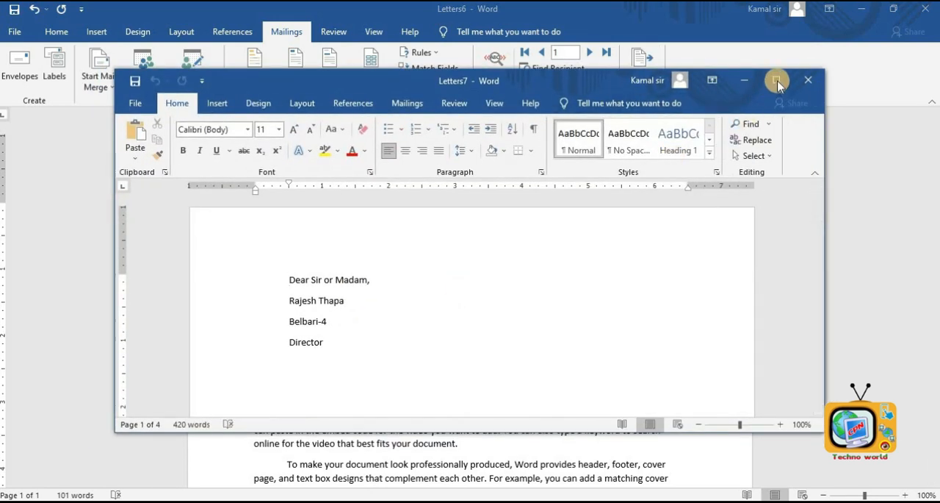
pyautogui.click(776, 81)
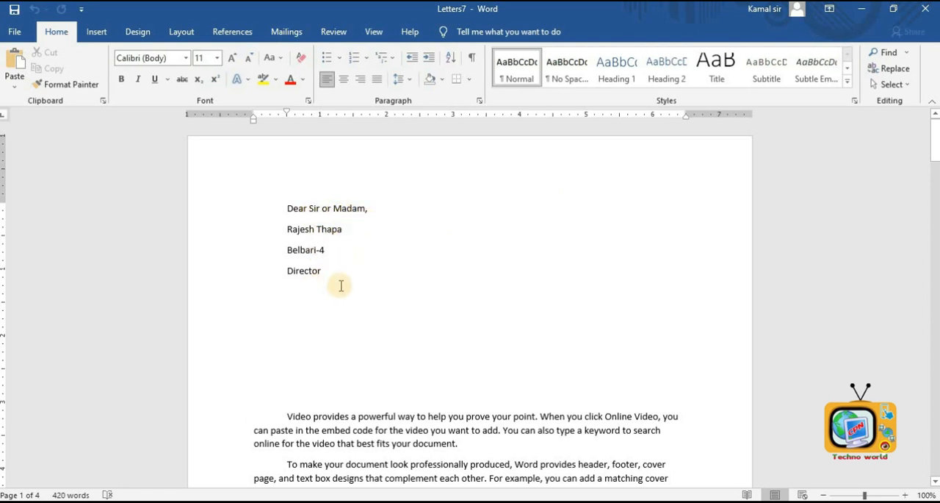
# - Scroll through the merged document to review each recipient's letter
pyautogui.scroll(-7, 341, 285)
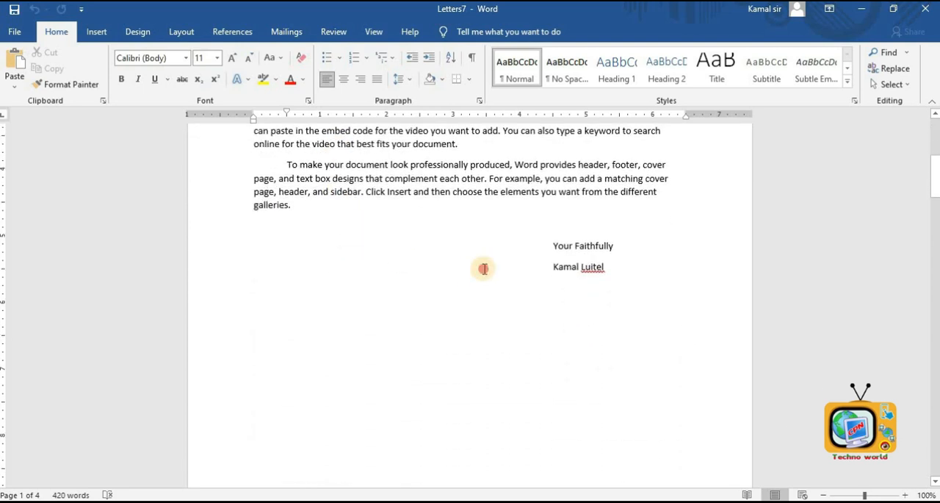
pyautogui.scroll(-7, 484, 269)
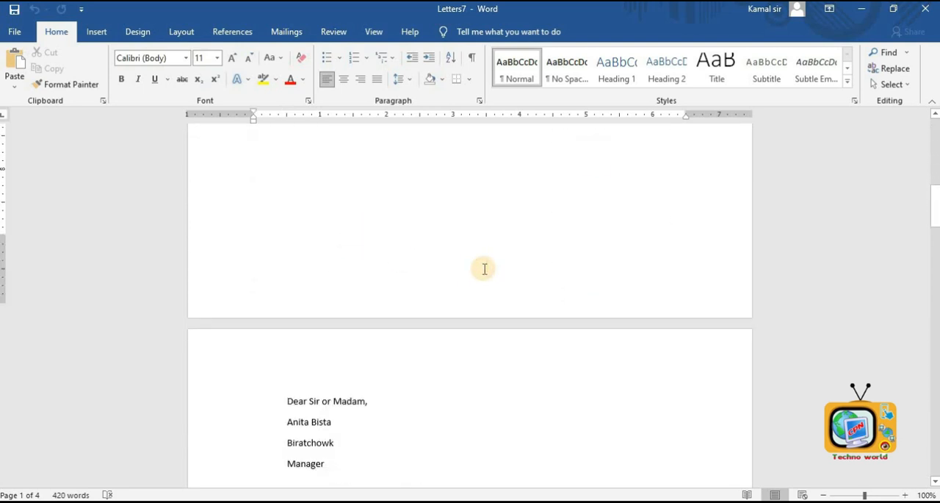
pyautogui.scroll(-5, 344, 372)
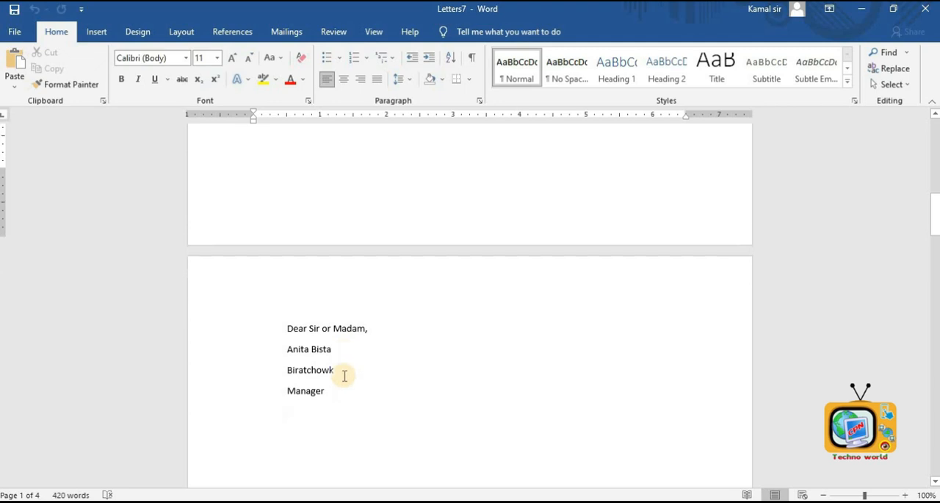
pyautogui.scroll(-15, 345, 371)
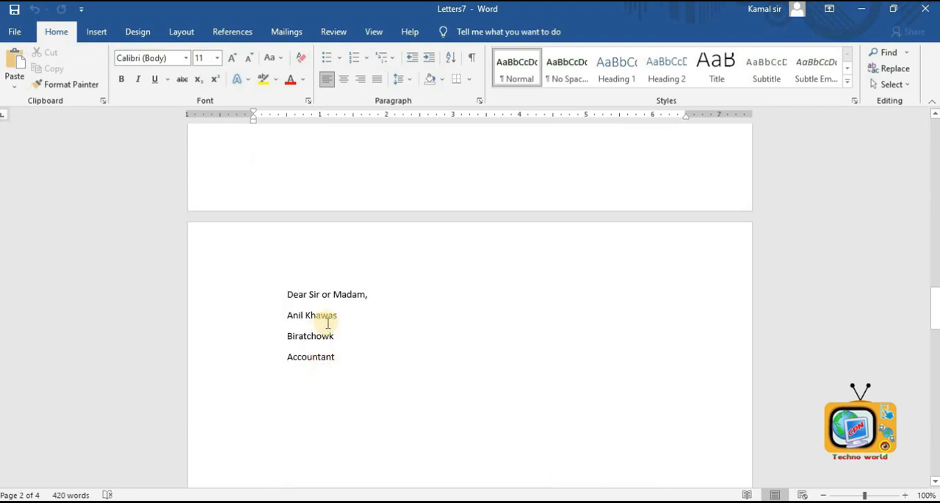
pyautogui.scroll(-14, 328, 323)
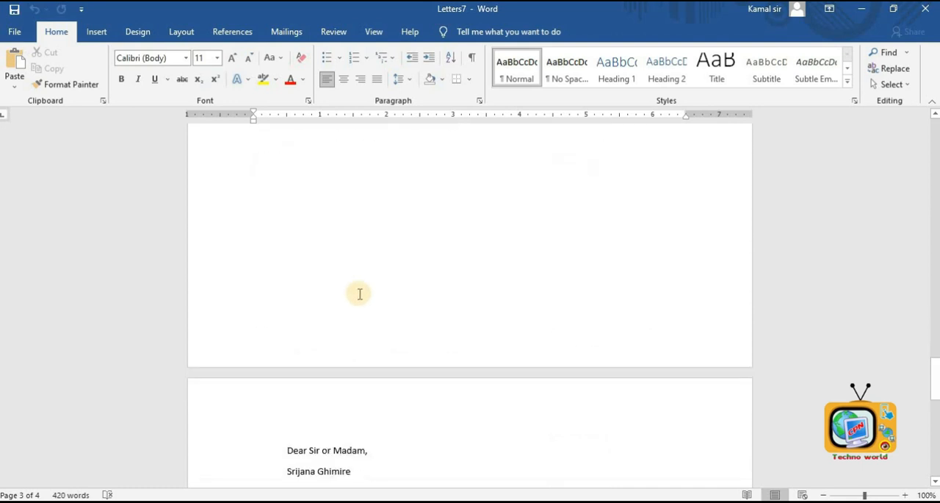
pyautogui.scroll(-5, 360, 294)
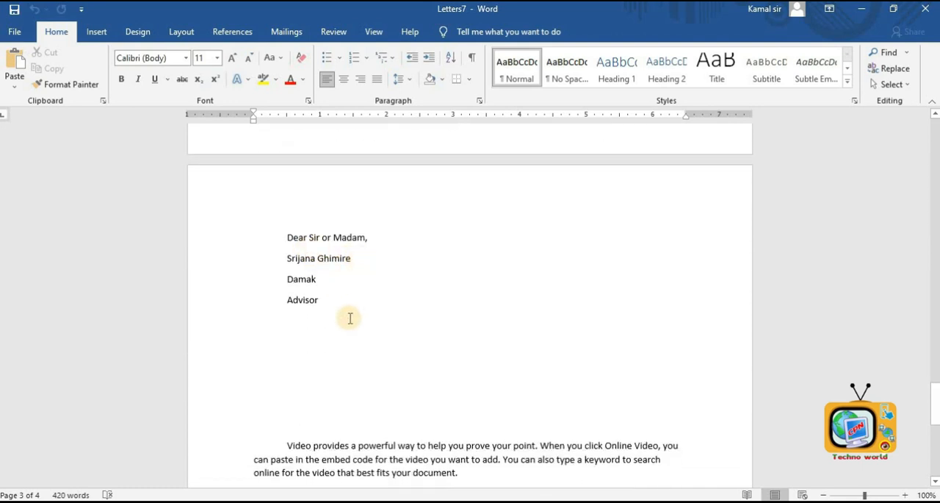
pyautogui.scroll(-2, 349, 317)
pyautogui.scroll(-8, 350, 320)
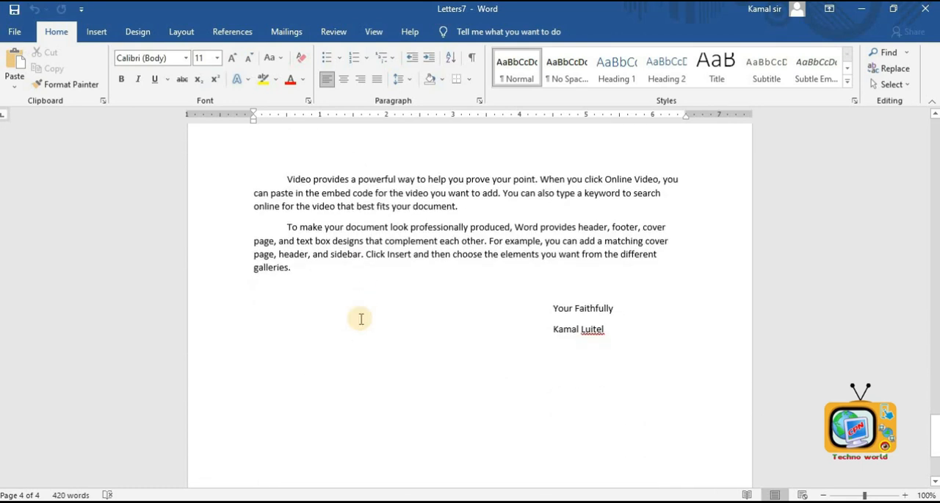
pyautogui.scroll(6, 366, 326)
pyautogui.scroll(-6, 365, 325)
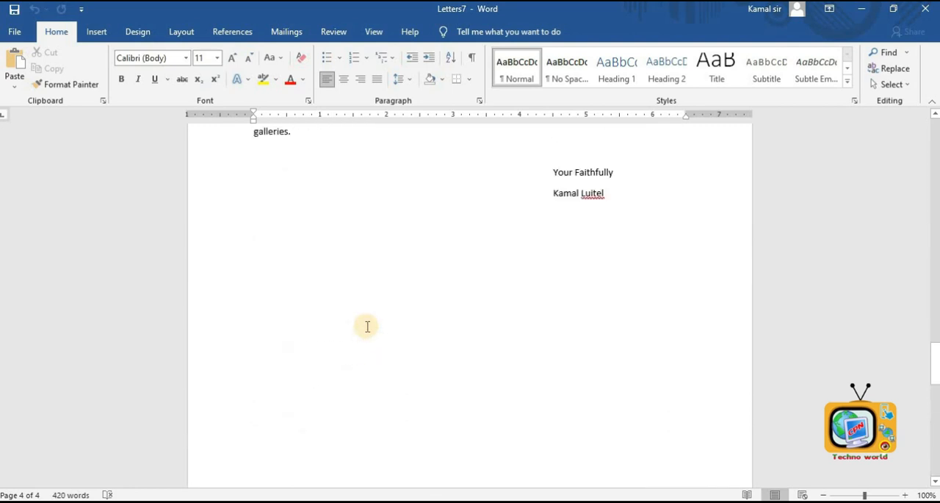
pyautogui.scroll(3, 371, 330)
pyautogui.scroll(-3, 376, 336)
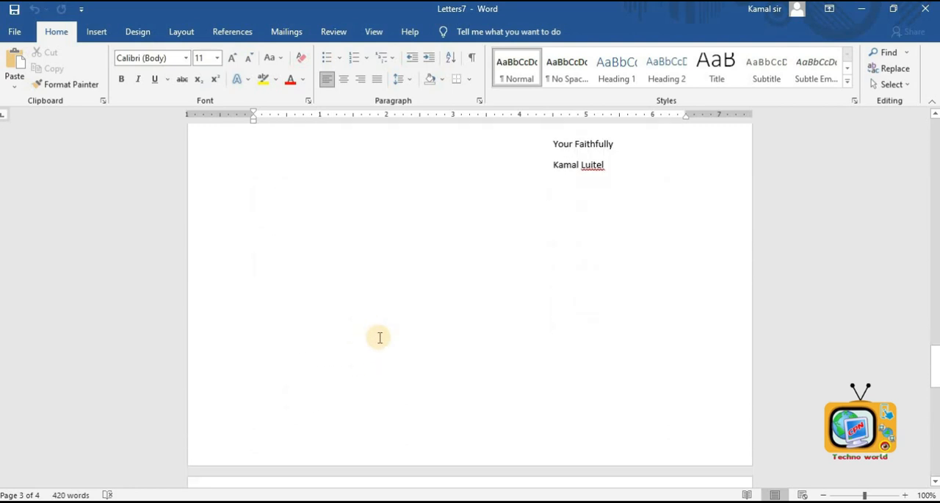
pyautogui.scroll(6, 380, 337)
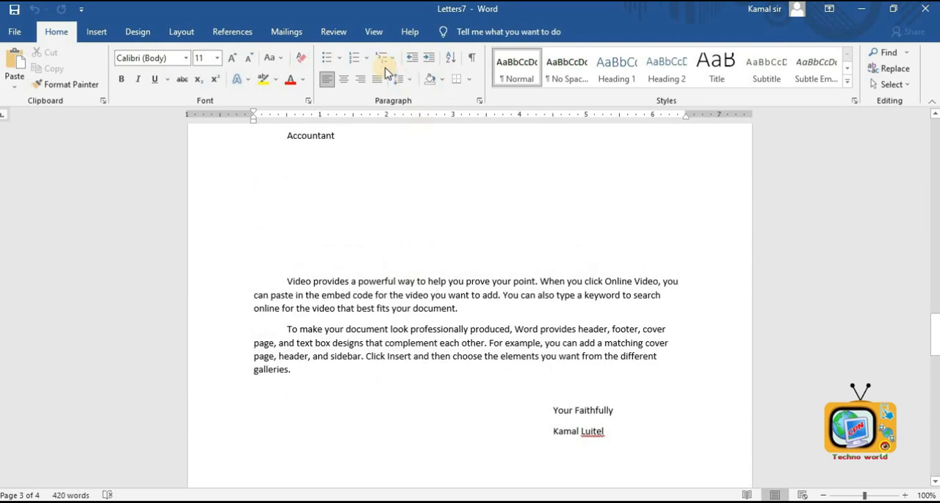
pyautogui.click(286, 33)
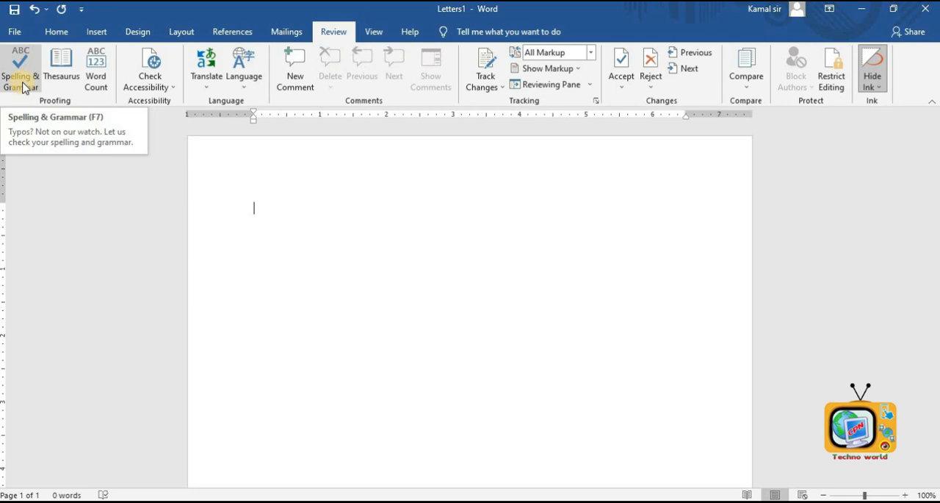
# - In a blank document, type the misspelled word Monay followed by three first names on separate lines
pyautogui.write('Monay')
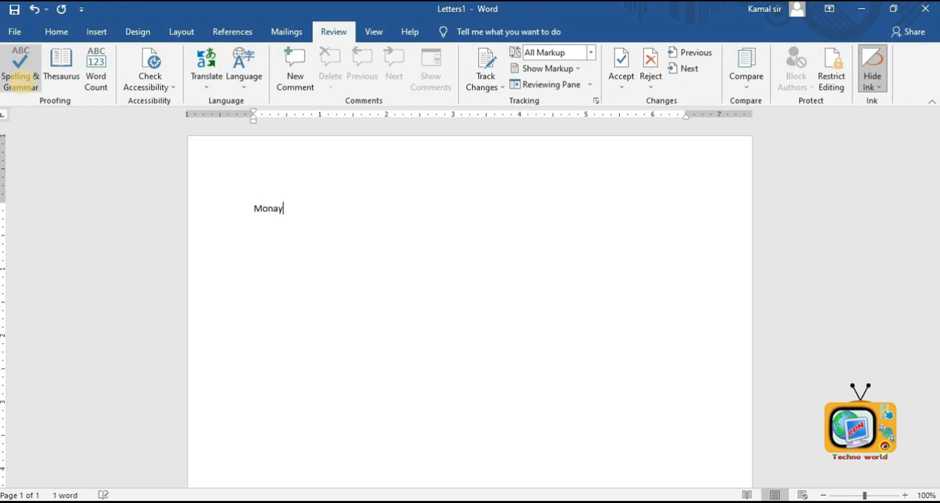
pyautogui.press('Return')
pyautogui.write('Kama')
pyautogui.write('l ')
pyautogui.write('Sar')
pyautogui.write('ita')
pyautogui.press('Return')
pyautogui.write('Anubhab')
pyautogui.press('Return')
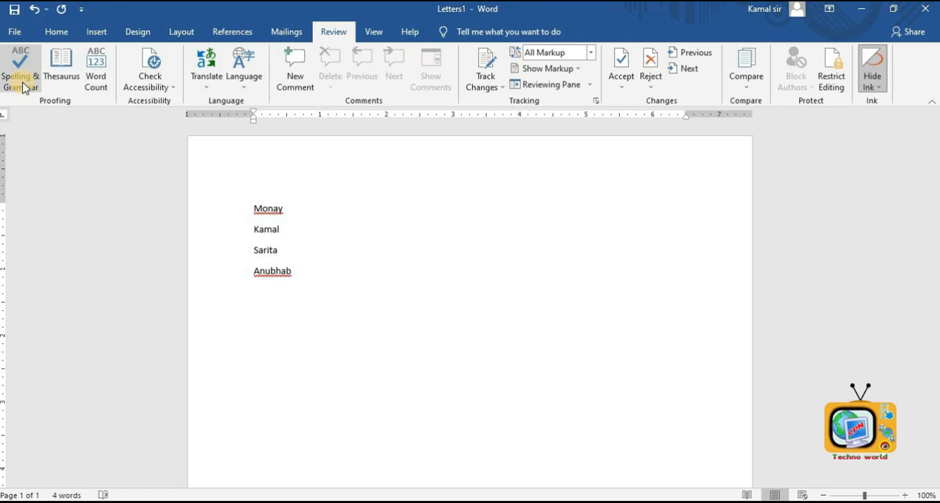
# - Run the spelling check, changing Monay to Money and ignoring the flagged name Anubhab once
pyautogui.click(22, 86)
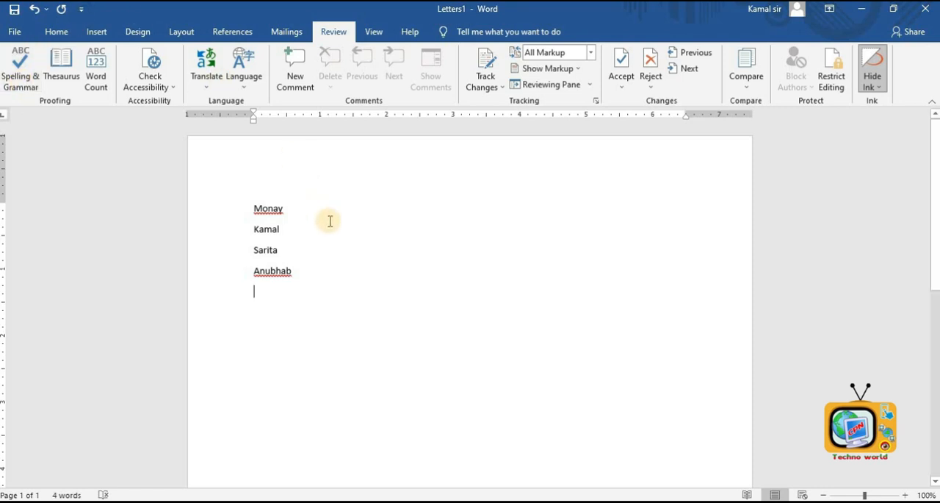
pyautogui.click(303, 189)
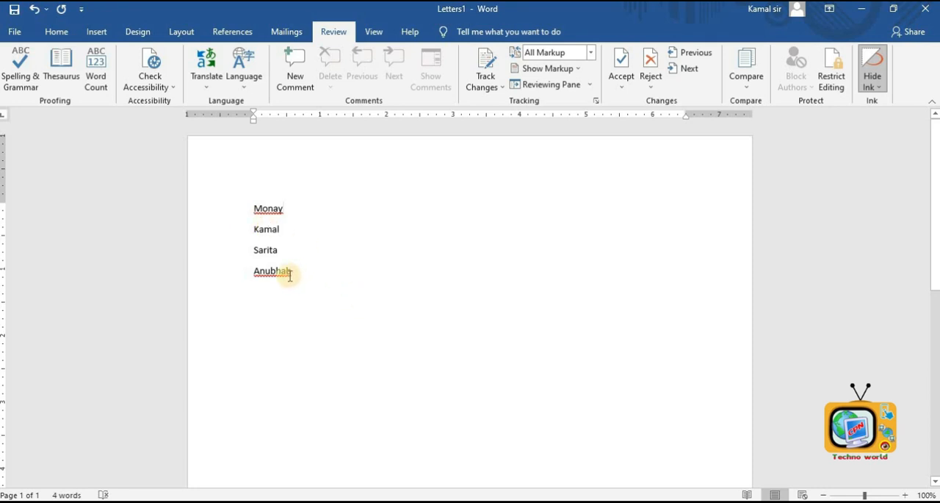
pyautogui.click(328, 262)
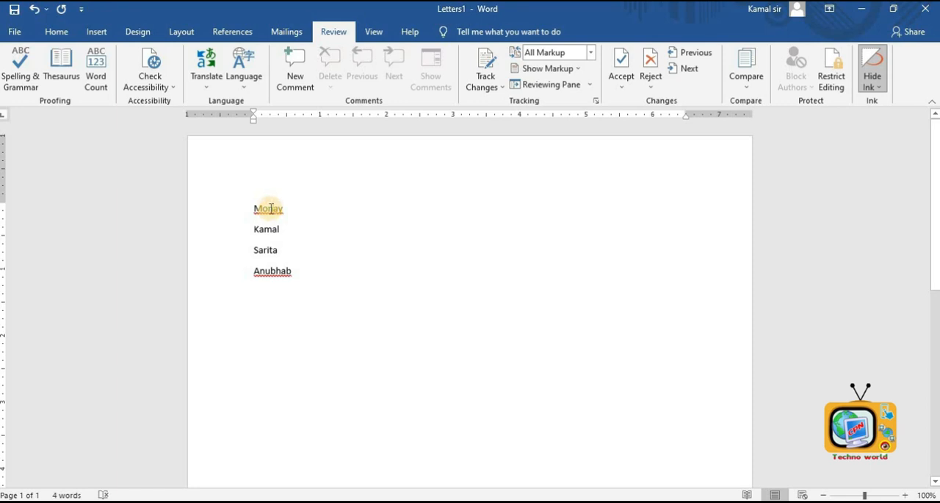
pyautogui.click(15, 73)
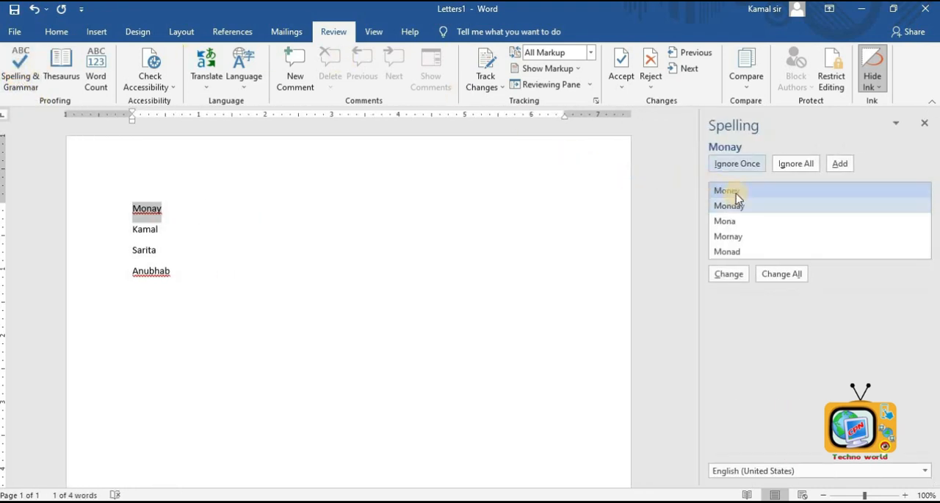
pyautogui.click(742, 281)
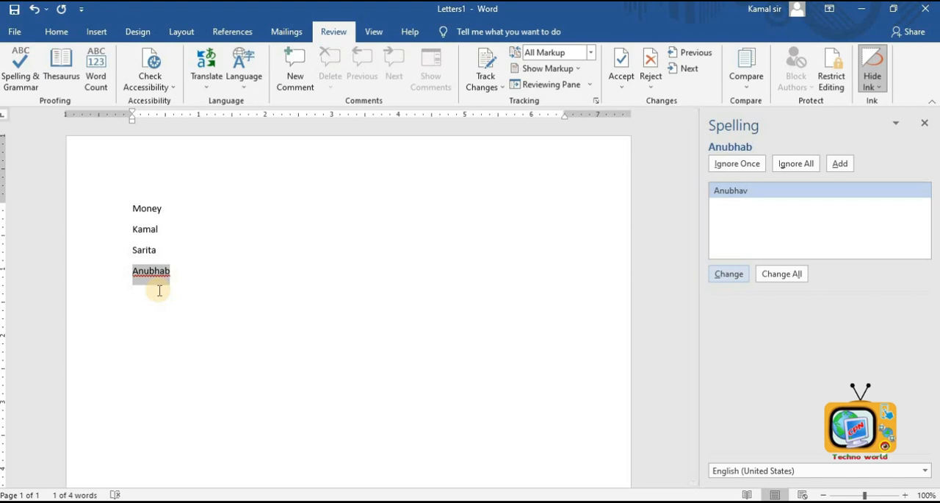
pyautogui.click(750, 168)
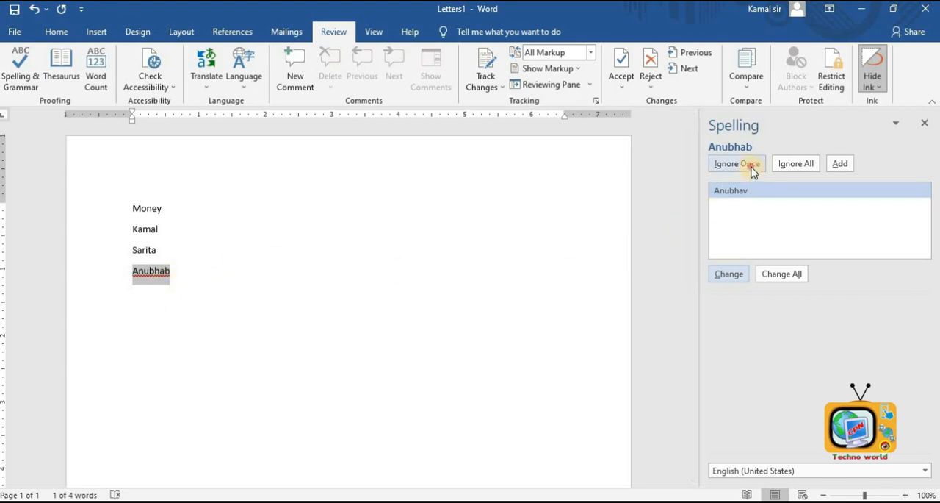
# - Add a new blank line below Anubhab
pyautogui.click(476, 296)
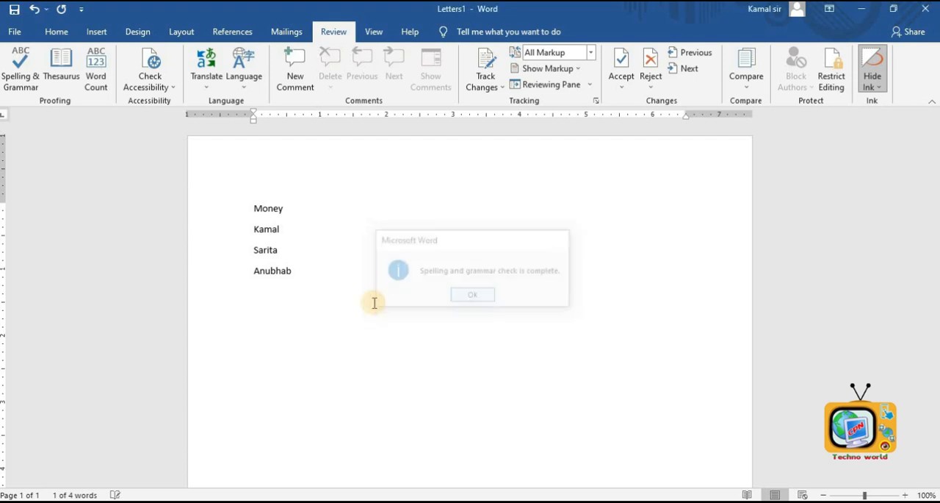
pyautogui.click(316, 278)
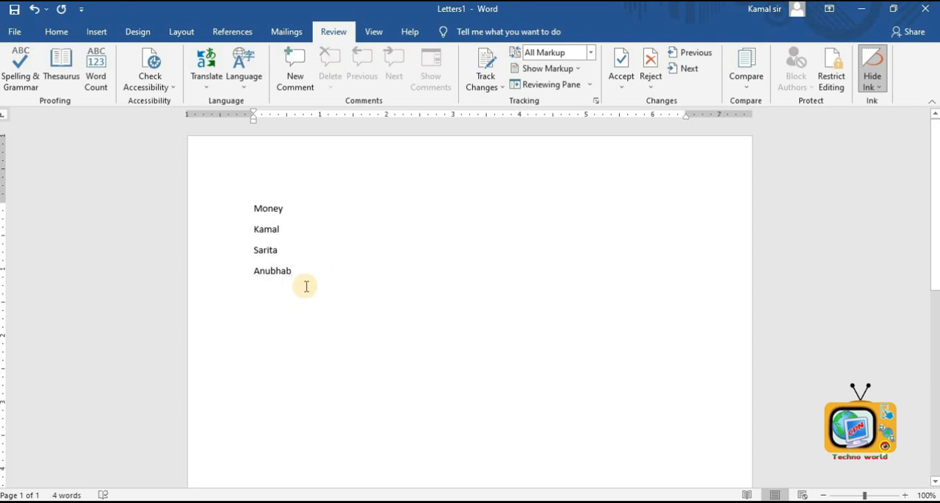
pyautogui.press('Return')
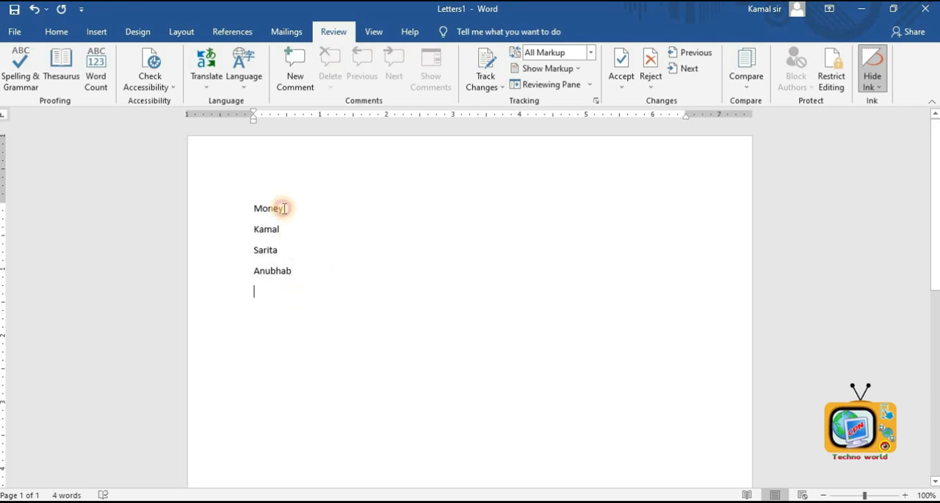
# - Select Money and look up its synonyms in the Thesaurus
pyautogui.moveTo(283, 209); pyautogui.dragTo(255, 208)
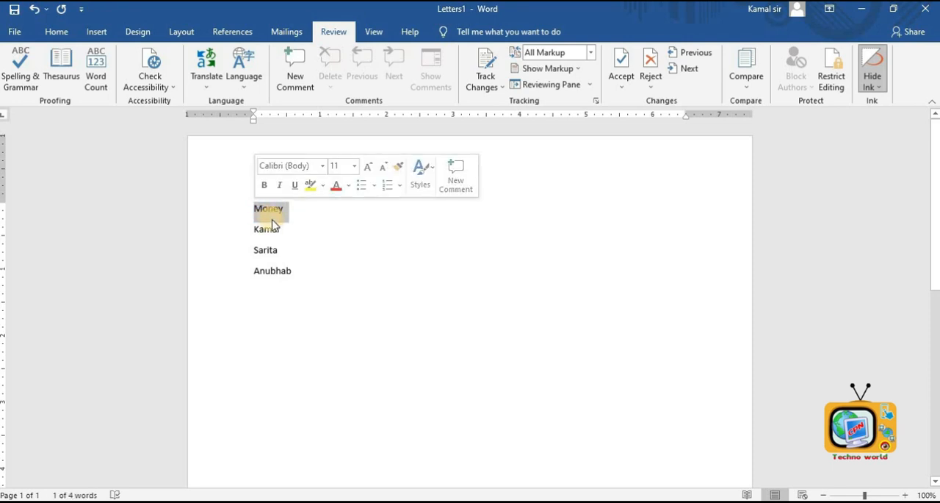
pyautogui.click(72, 74)
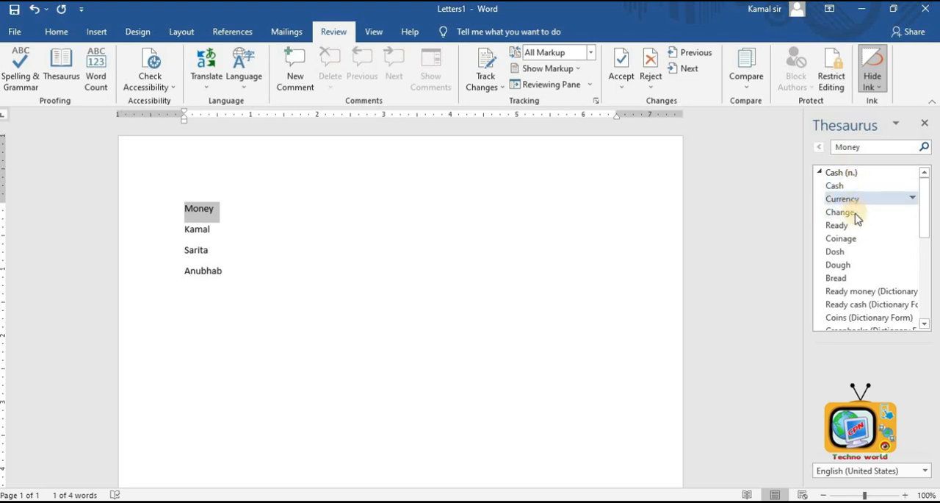
pyautogui.click(328, 252)
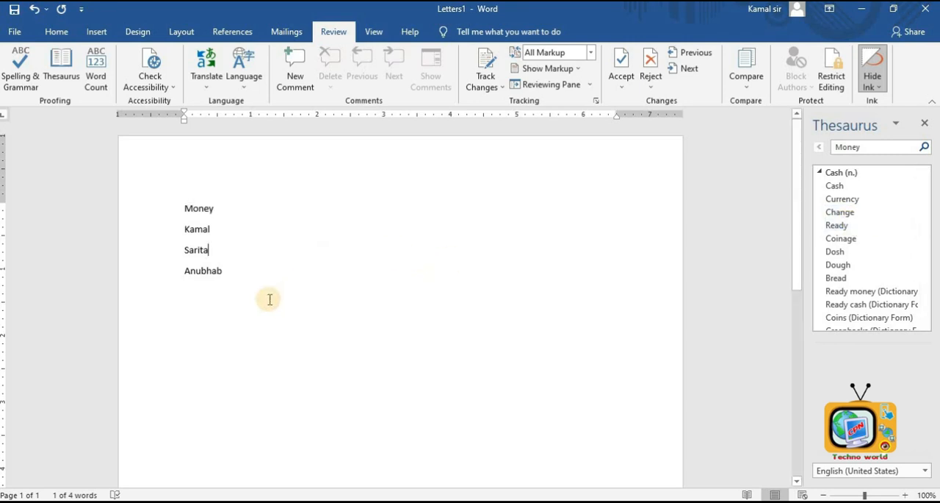
# - Type Happy on the blank line and start another line after it
pyautogui.click(266, 293)
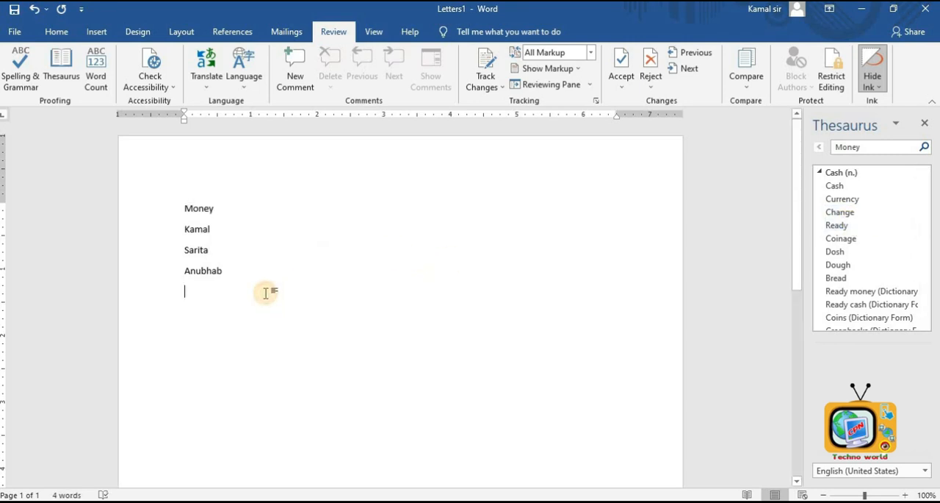
pyautogui.write('Happy')
pyautogui.press('Return')
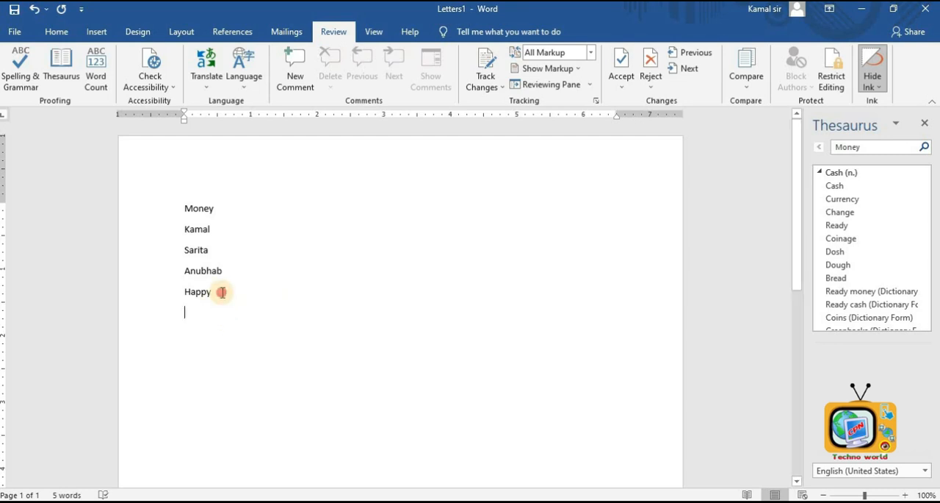
# - Select Happy to view its Thesaurus synonyms and its word count, then close the Thesaurus
pyautogui.moveTo(225, 290); pyautogui.dragTo(177, 300)
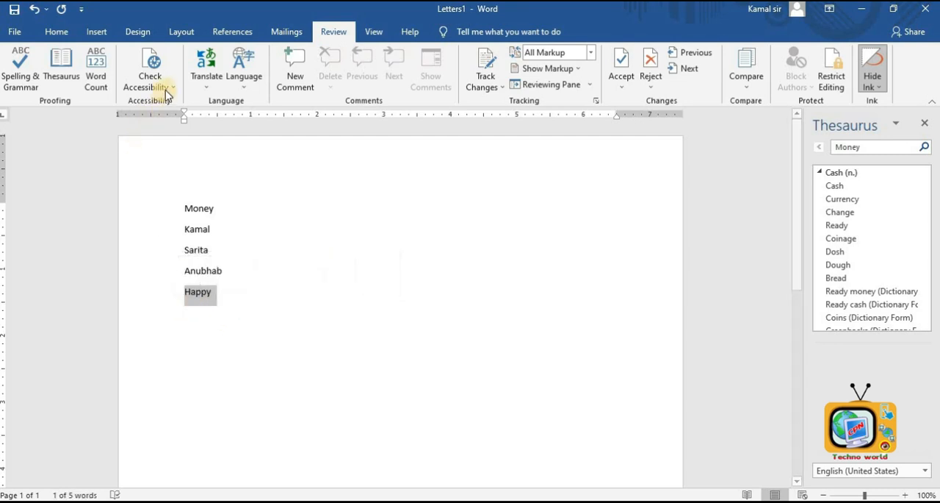
pyautogui.click(61, 70)
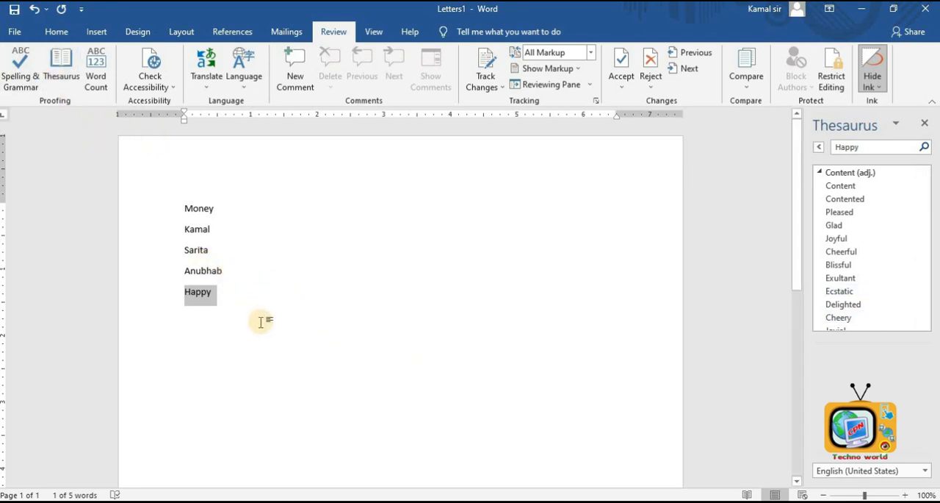
pyautogui.click(102, 71)
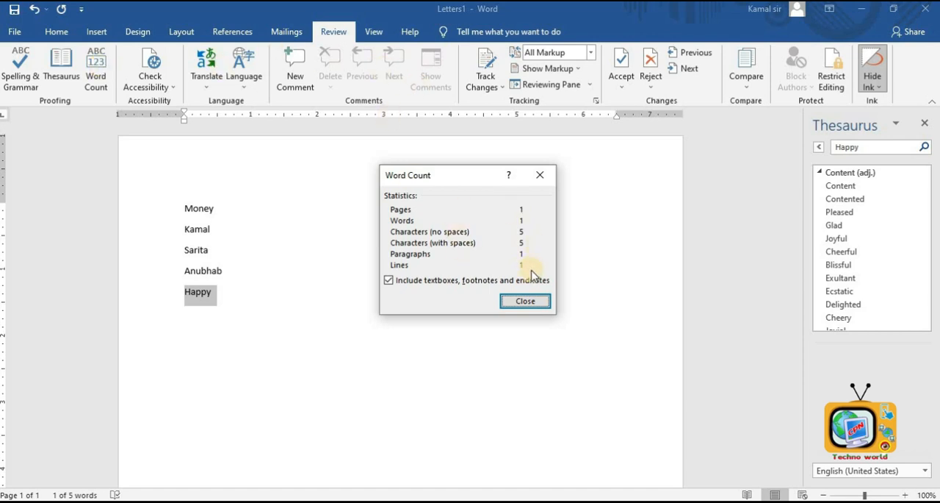
pyautogui.click(545, 308)
pyautogui.click(924, 123)
pyautogui.click(374, 310)
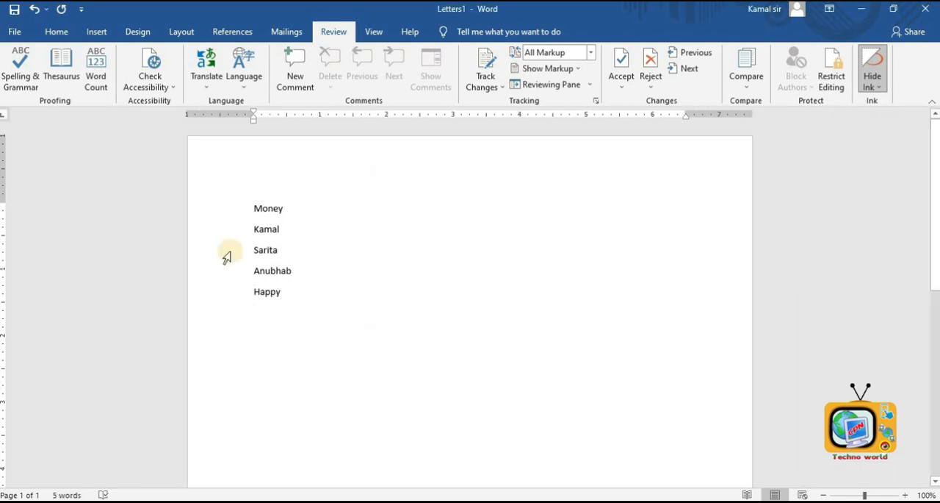
# - Open the Navigation Pane, search the document for sarita, and close the pane
pyautogui.click(166, 84)
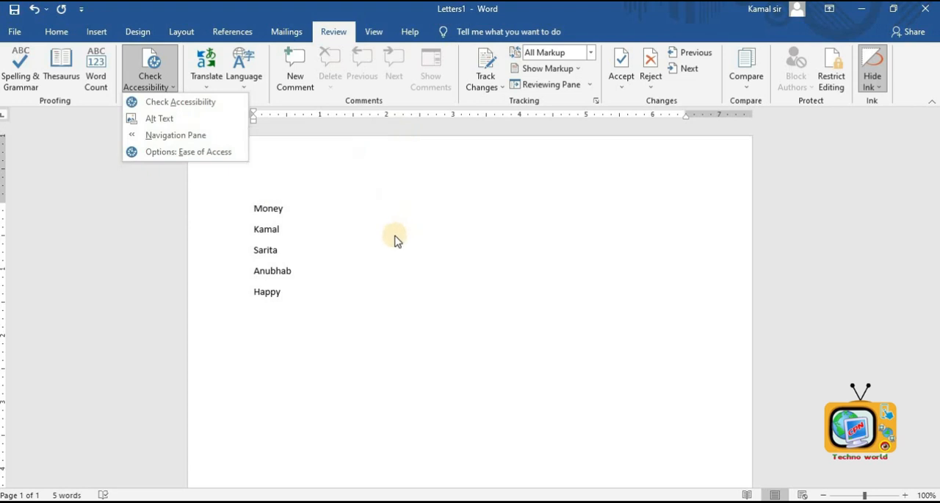
pyautogui.click(194, 137)
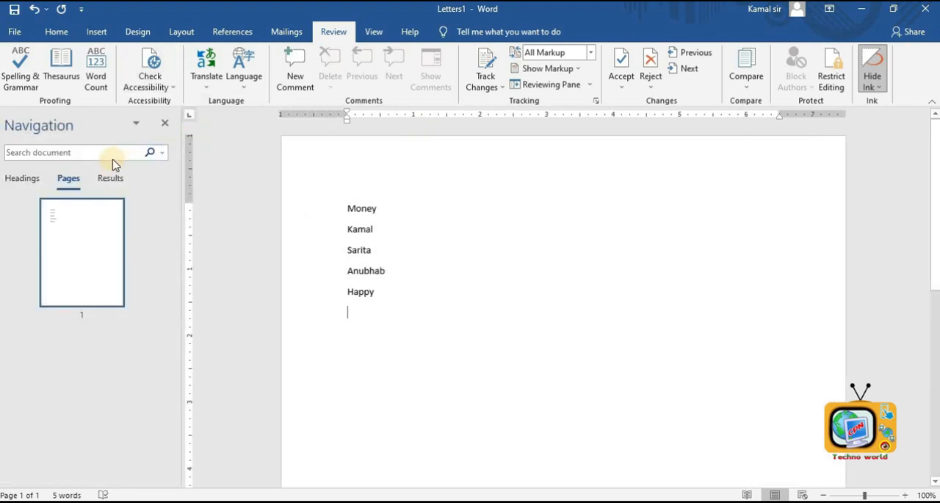
pyautogui.click(87, 151)
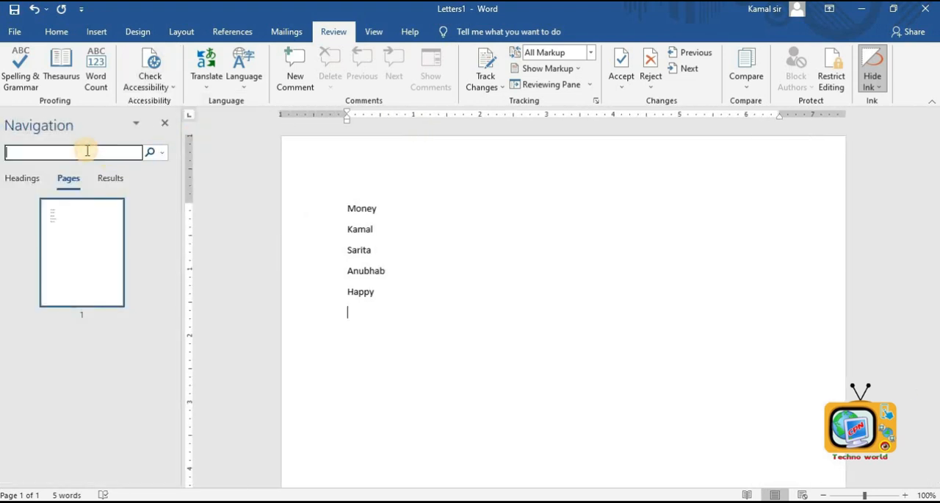
pyautogui.write('sarita')
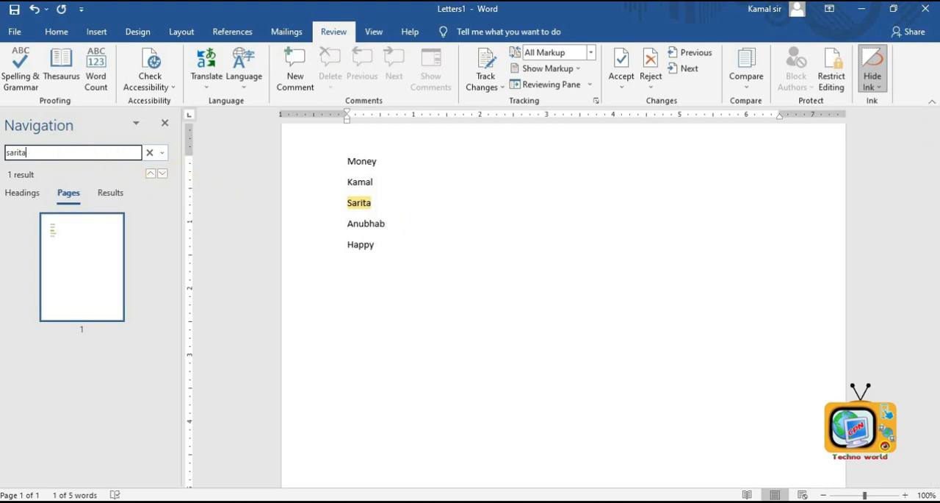
pyautogui.hotkey('ctrl', 'a')
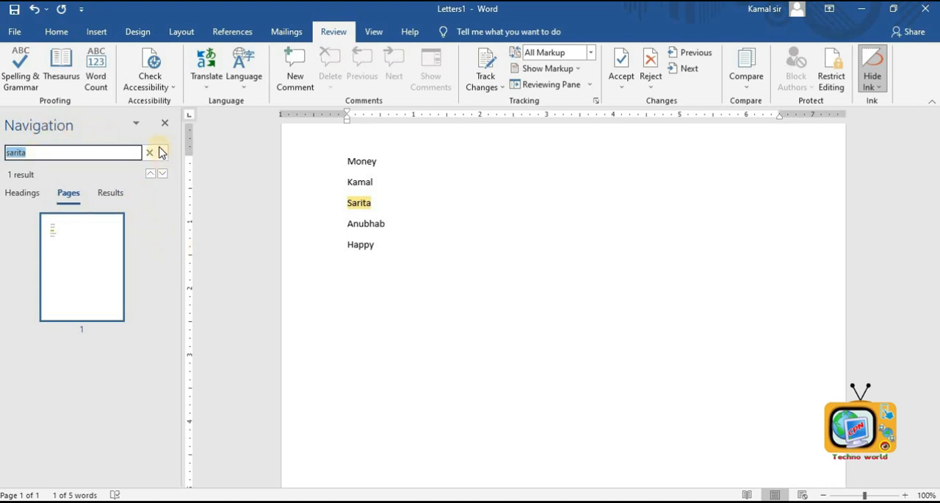
pyautogui.click(164, 123)
# - Select all text and translate it from English (United States) to Hindi, with the Mini Translator set to Hindi
pyautogui.click(322, 265)
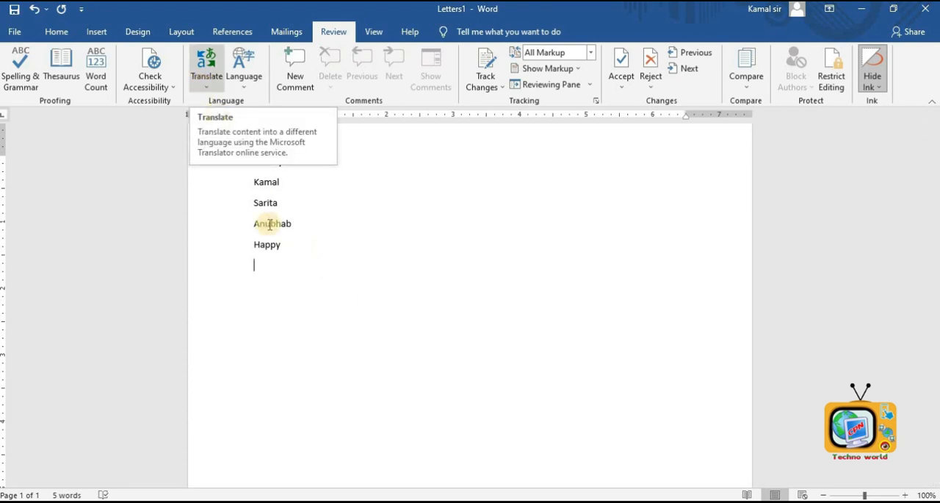
pyautogui.hotkey('ctrl', 'a')
pyautogui.click(202, 79)
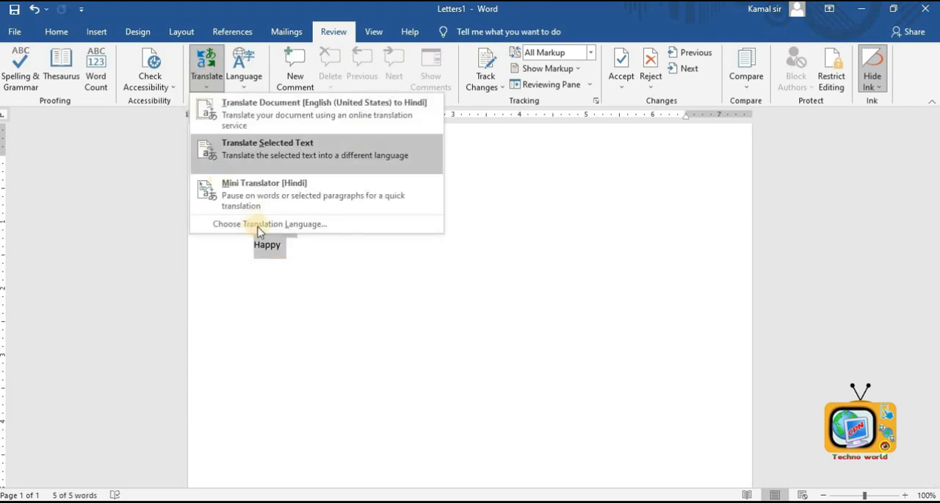
pyautogui.click(311, 225)
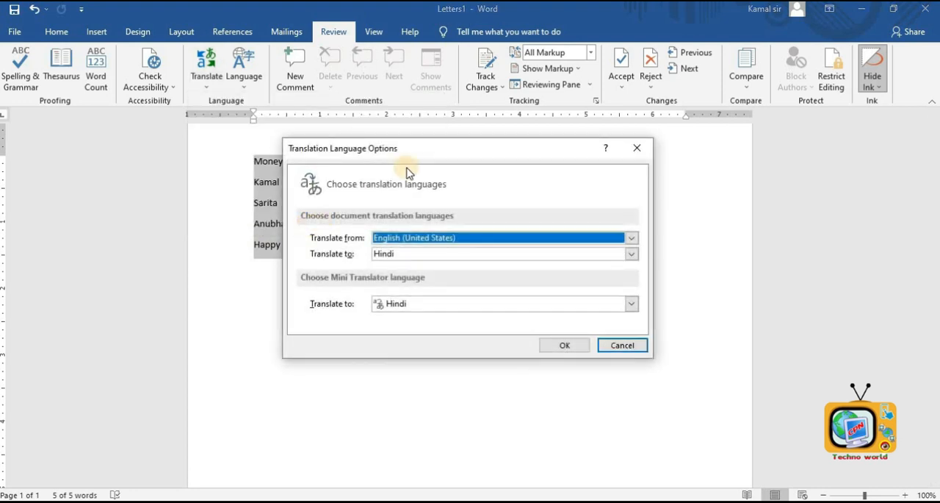
pyautogui.click(461, 254)
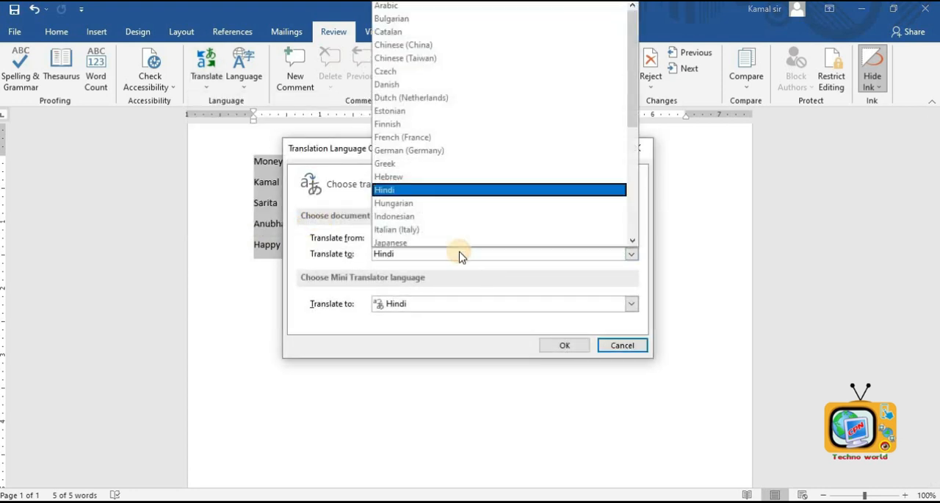
pyautogui.scroll(-1, 460, 256)
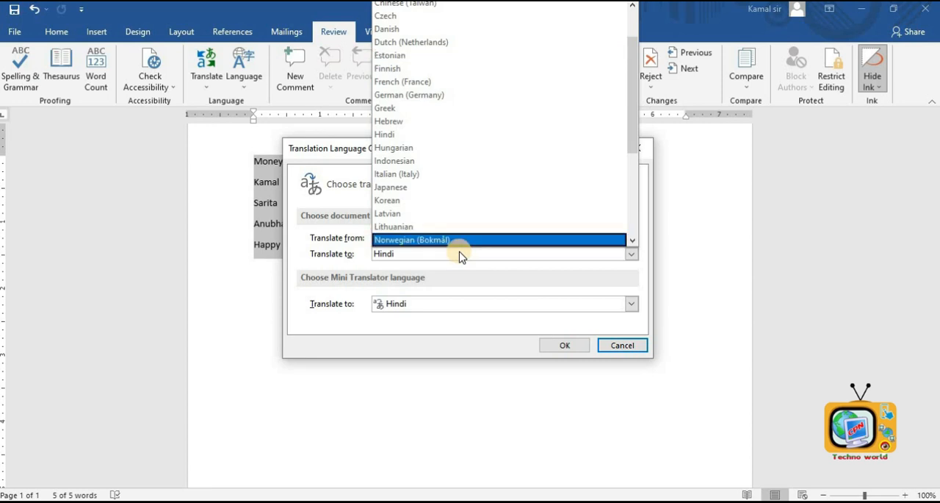
pyautogui.click(461, 254)
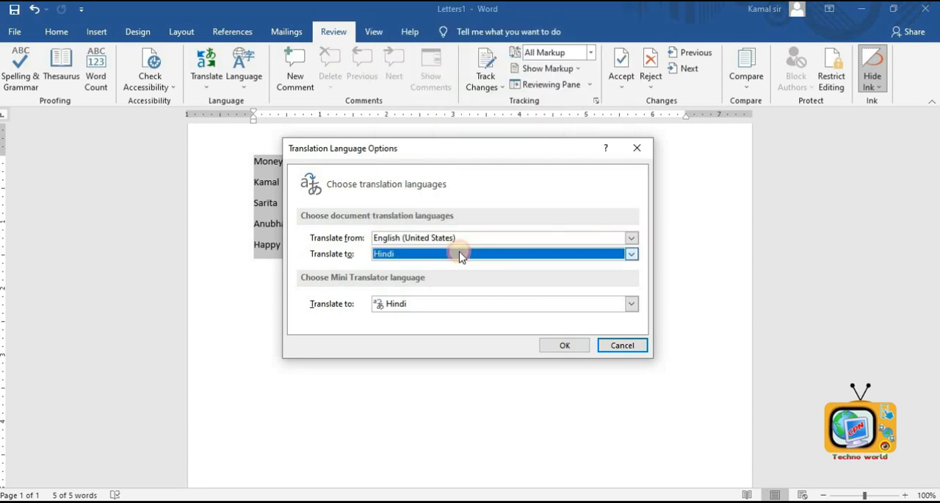
pyautogui.click(456, 308)
pyautogui.press('End')
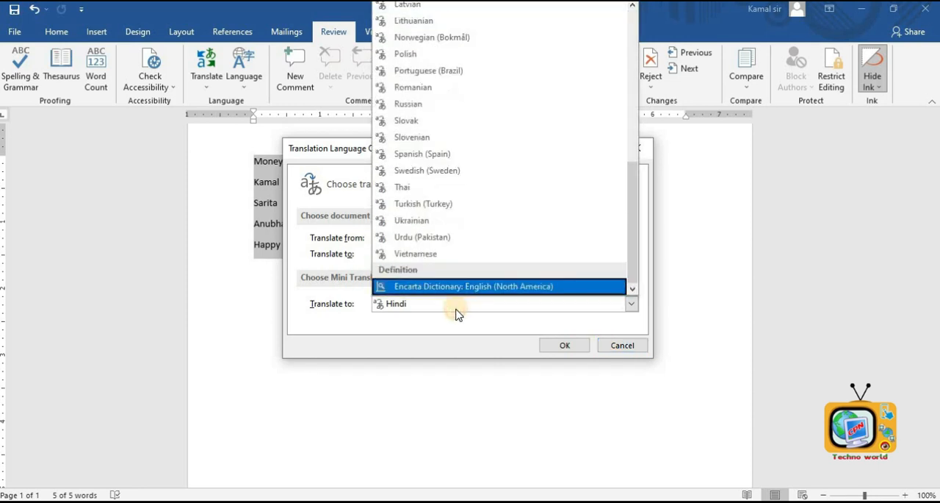
pyautogui.press('h')
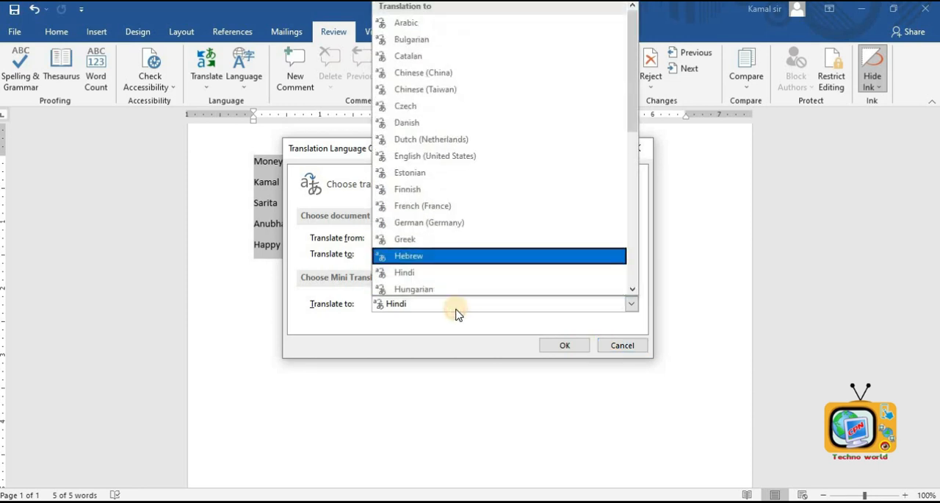
pyautogui.press('i')
pyautogui.click(436, 253)
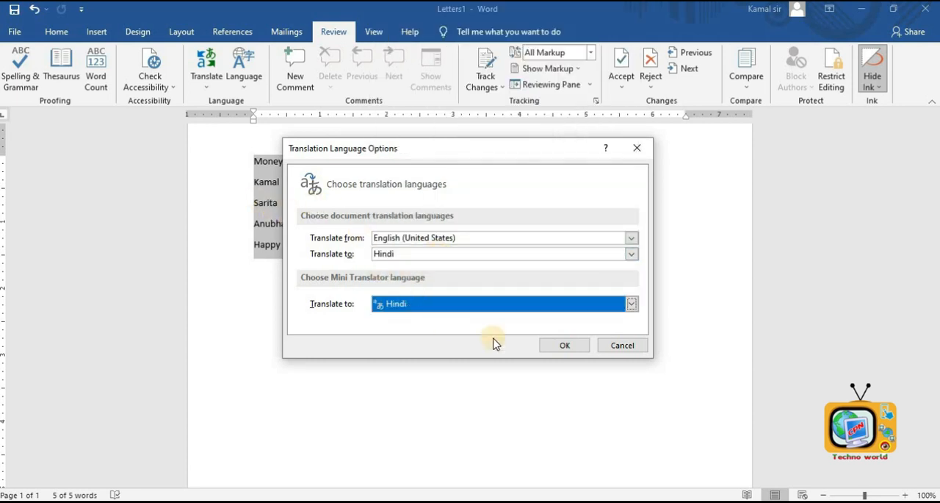
pyautogui.click(548, 346)
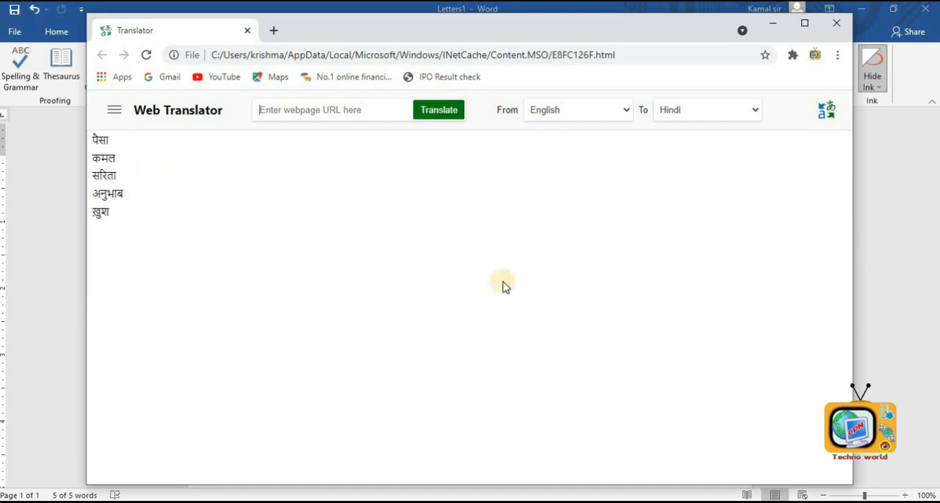
pyautogui.click(842, 29)
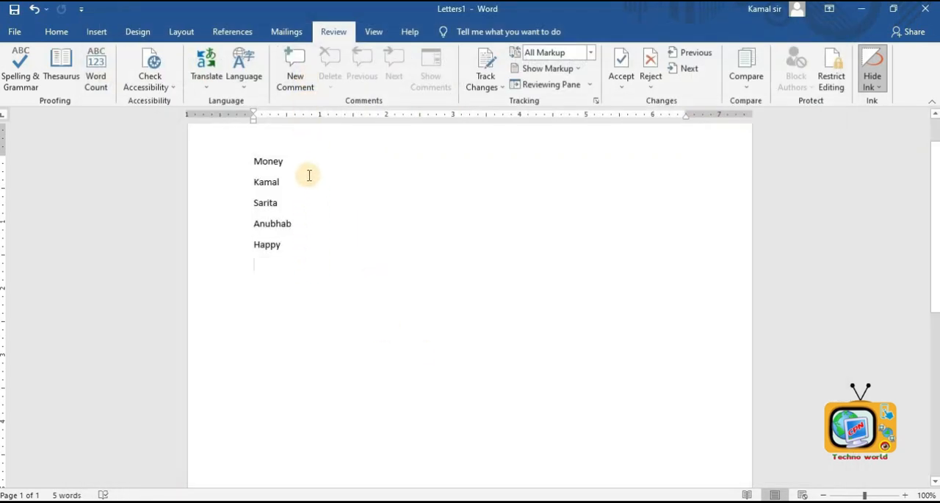
# - Add a new comment on Money and delete it again
pyautogui.moveTo(274, 161); pyautogui.dragTo(247, 162)
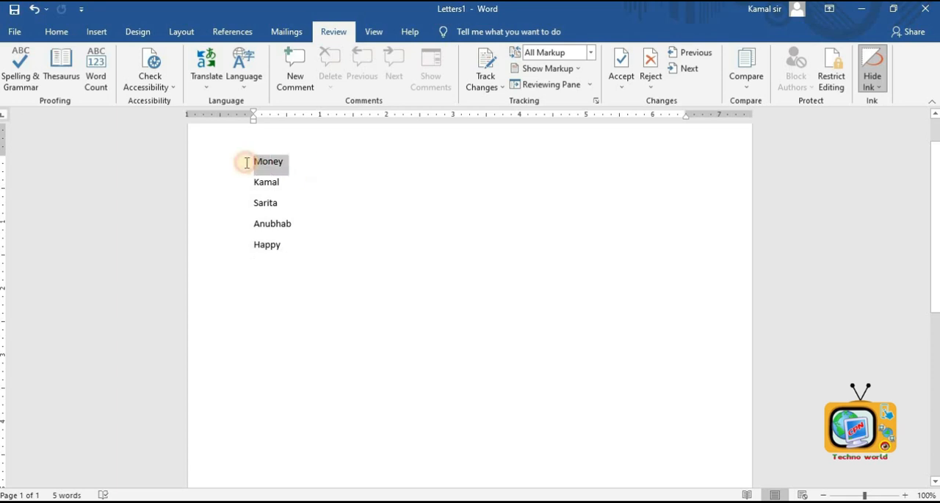
pyautogui.click(293, 78)
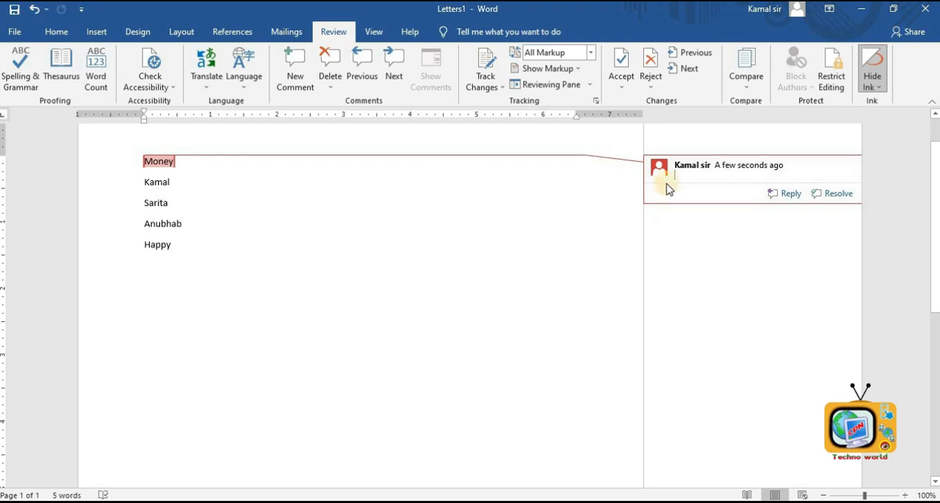
pyautogui.rightClick(683, 189)
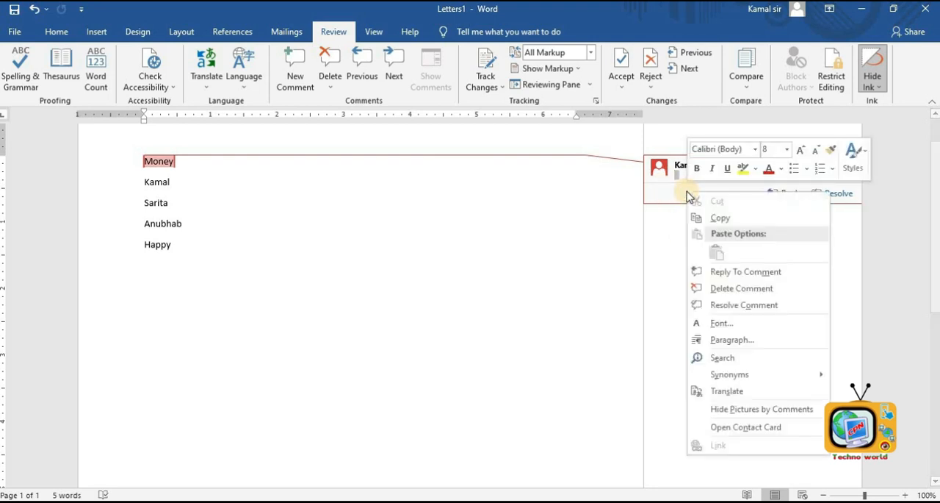
pyautogui.click(731, 290)
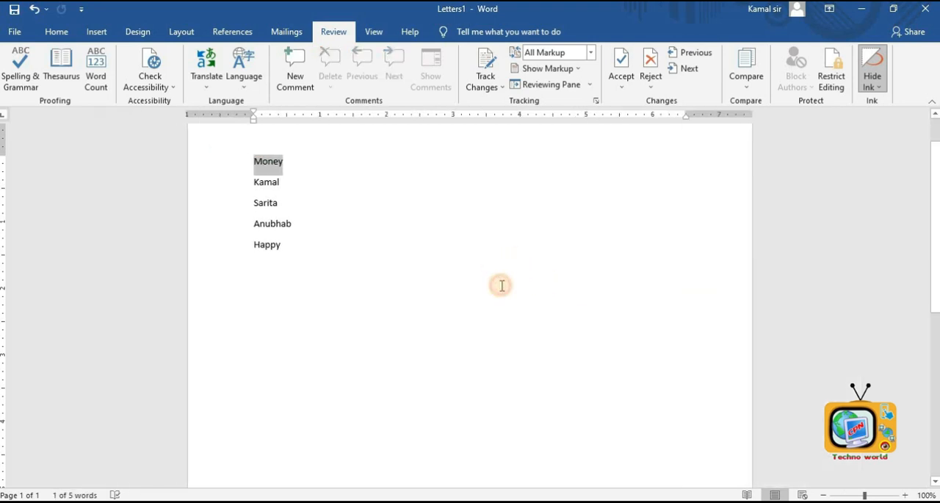
# - Select all the text in the document and delete it
pyautogui.click(502, 282)
pyautogui.tripleClick(185, 162)
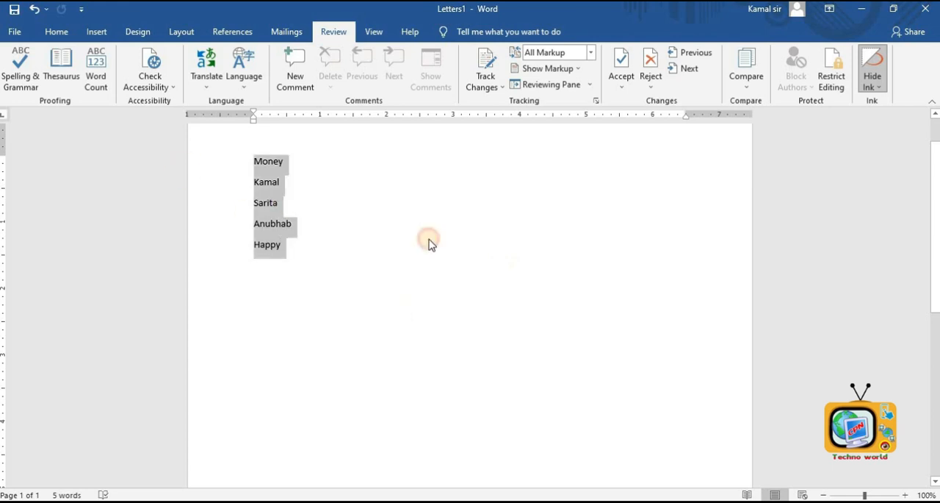
pyautogui.click(490, 94)
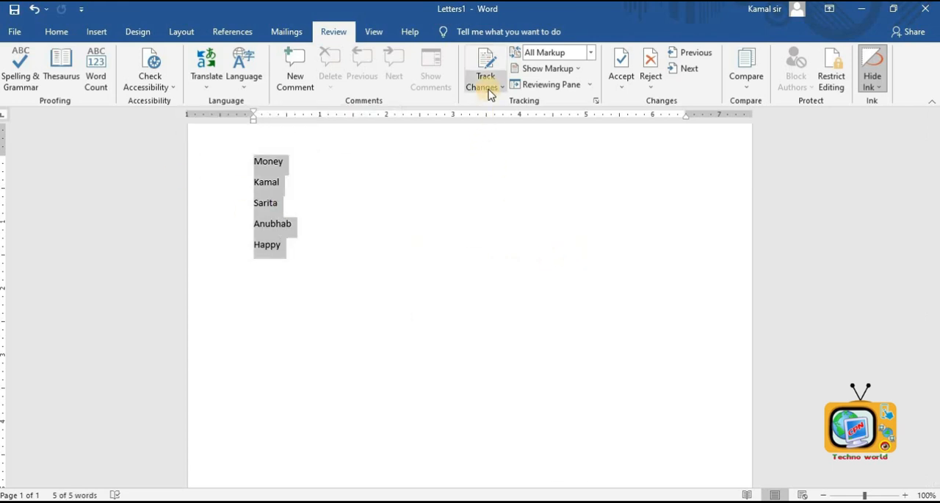
pyautogui.click(393, 310)
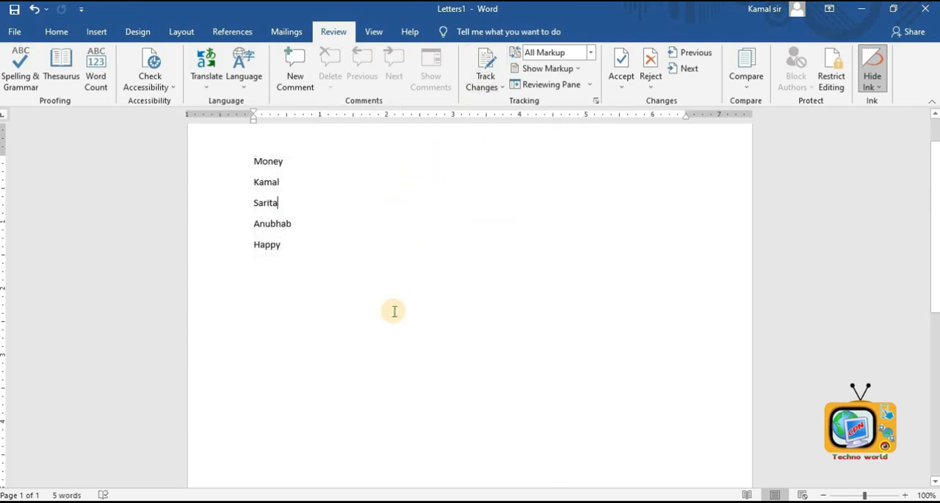
pyautogui.press('Delete')
pyautogui.hotkey('ctrl', 'a')
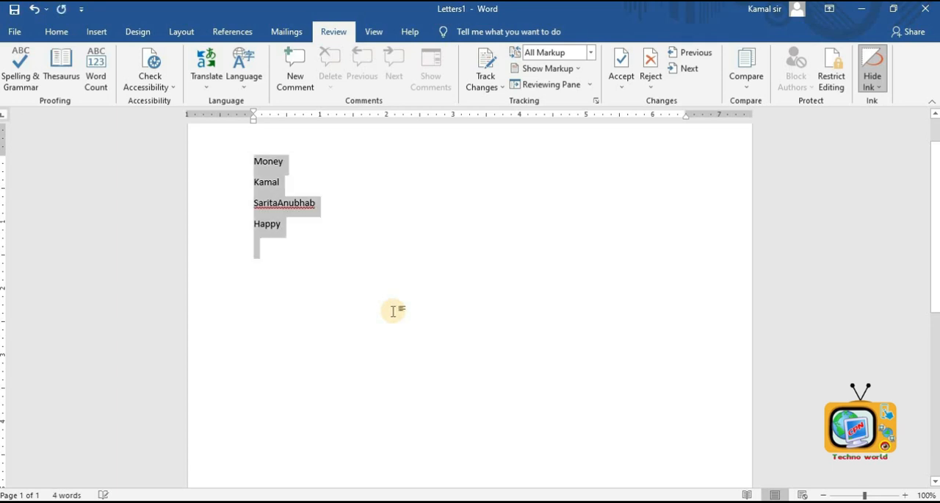
pyautogui.press('Delete')
# - Generate sample paragraphs by entering the =rand() formula
pyautogui.write('=')
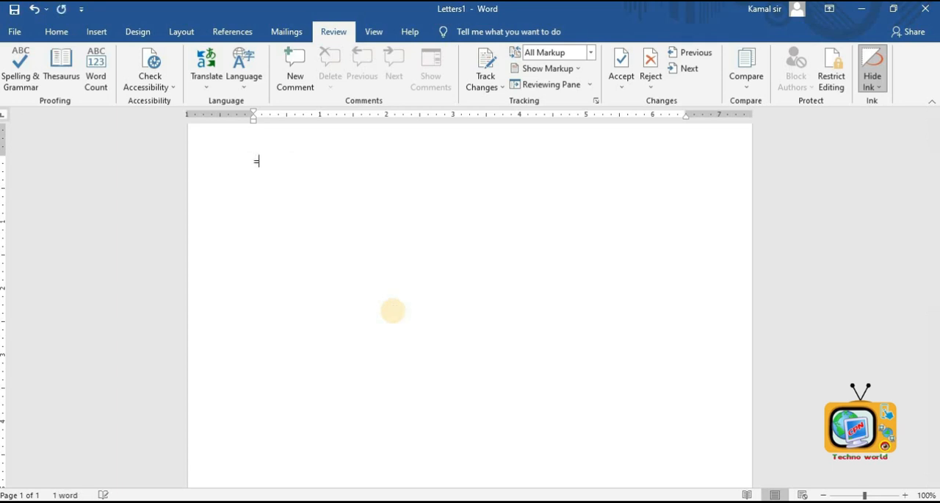
pyautogui.write('rand()')
pyautogui.press('Return')
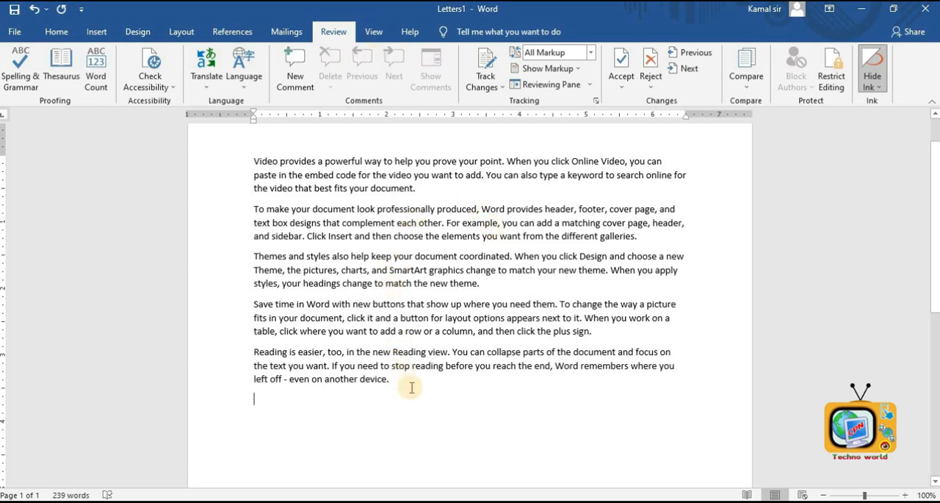
# - Set the markup display to All Markup
pyautogui.click(591, 52)
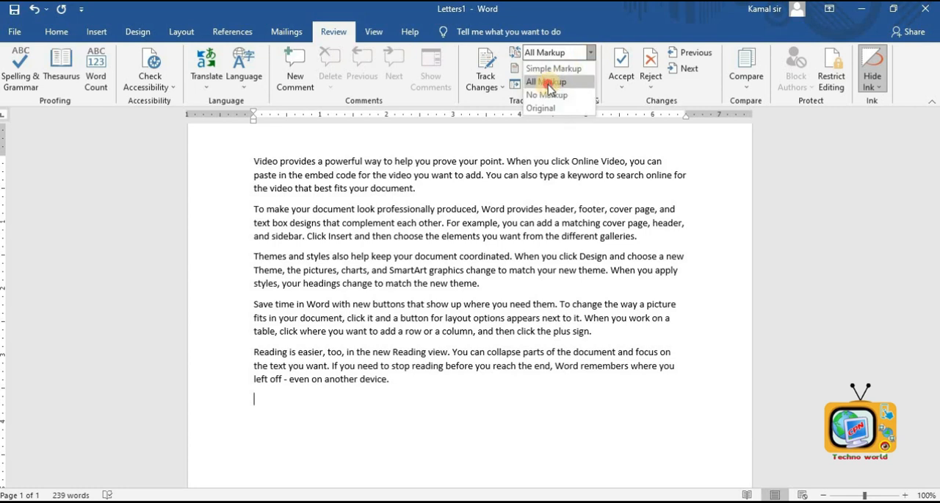
pyautogui.click(549, 83)
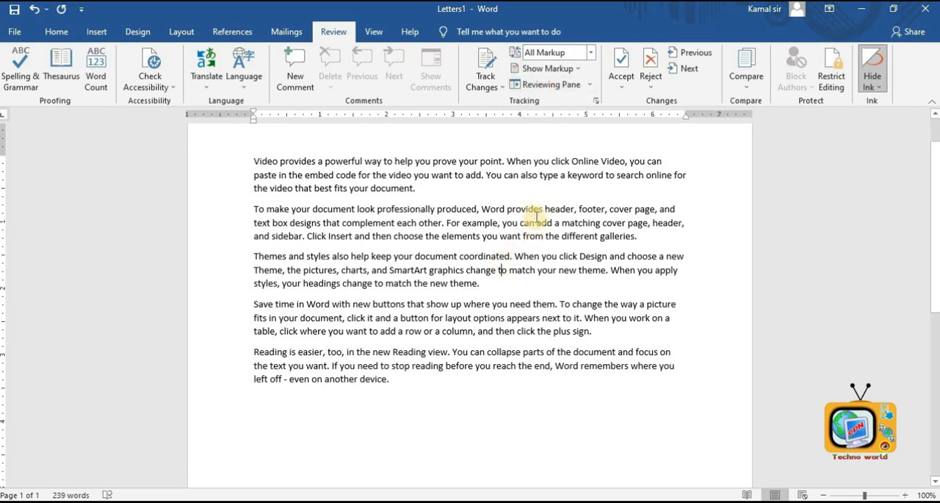
# - Delete the word document. at the end of the first paragraph and undo the deletion
pyautogui.moveTo(421, 192); pyautogui.dragTo(410, 208)
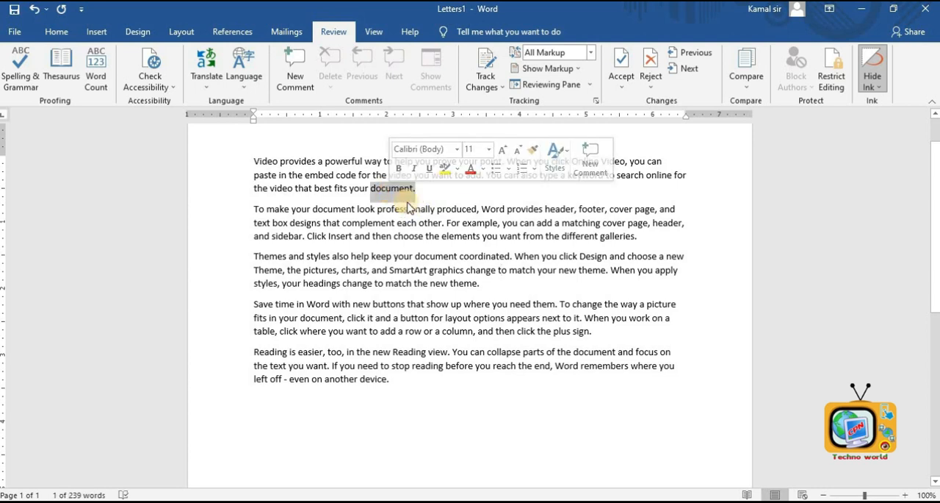
pyautogui.press('Delete')
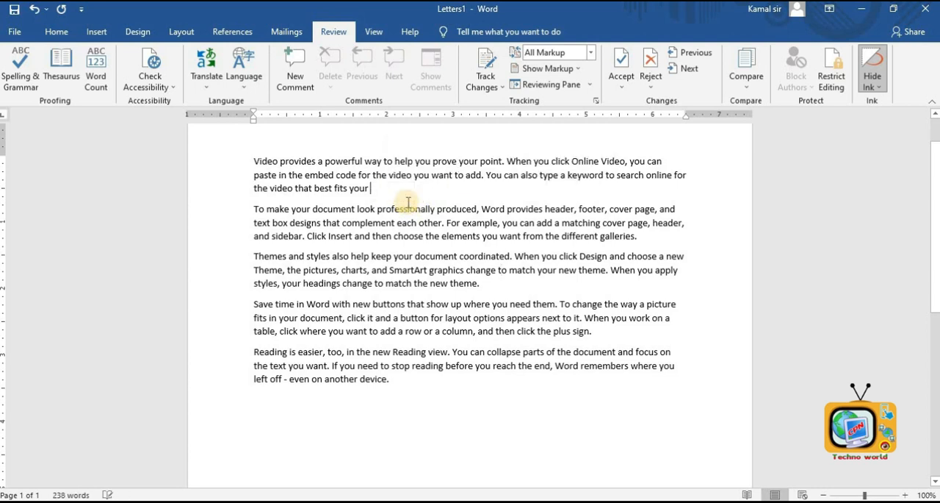
pyautogui.hotkey('ctrl', 'z')
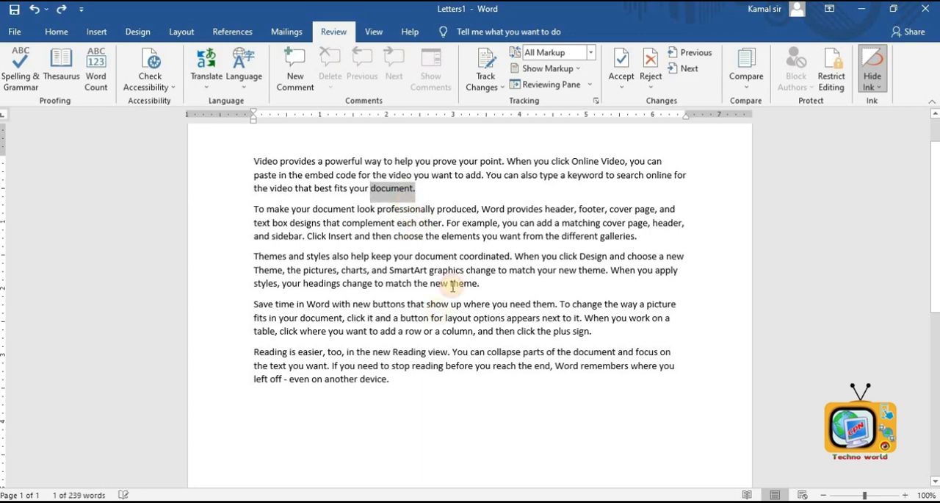
# - Turn on Track Changes and keep the markup display on All Markup
pyautogui.click(441, 318)
pyautogui.click(485, 83)
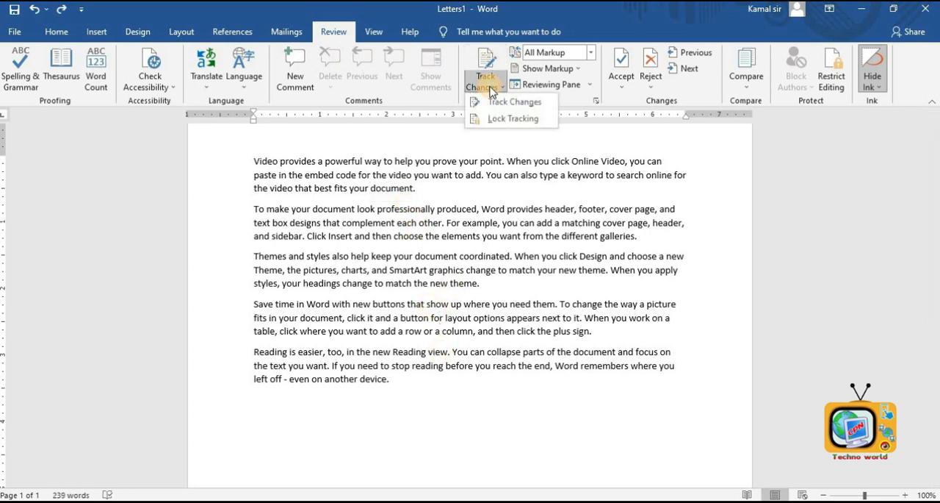
pyautogui.click(504, 107)
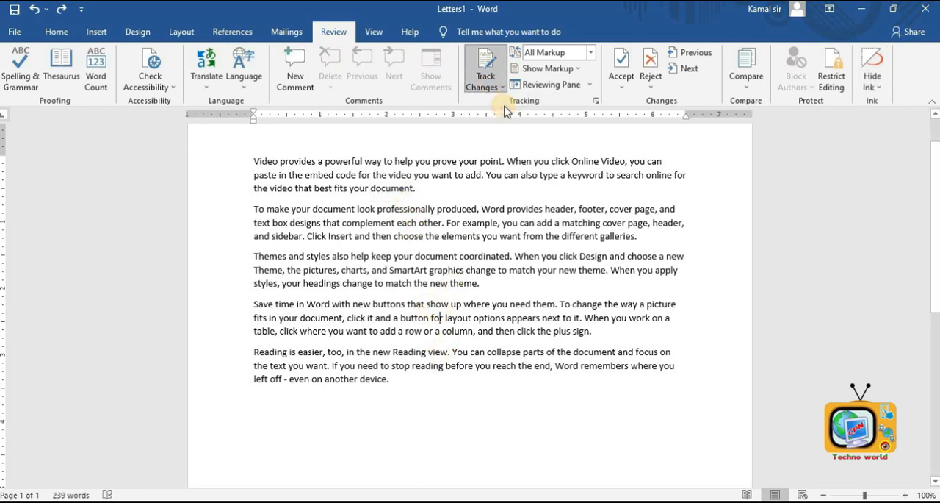
pyautogui.click(591, 52)
pyautogui.click(566, 82)
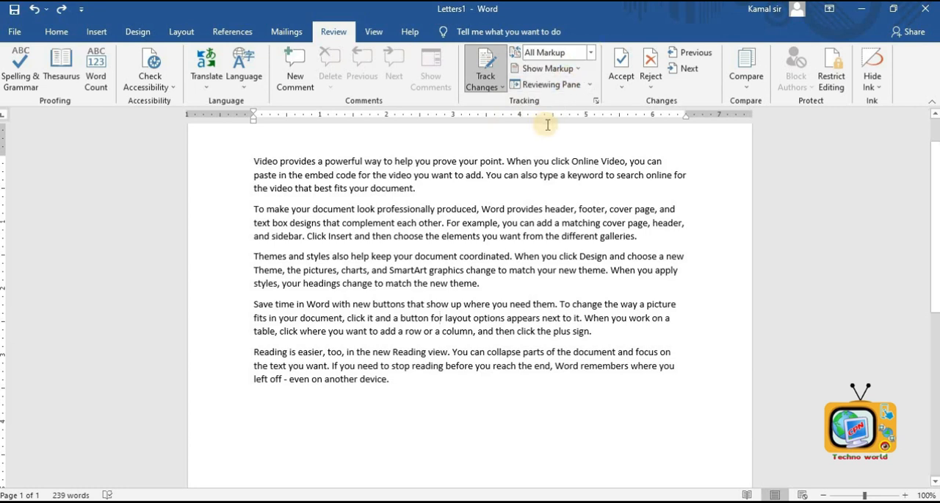
# - Replace document. at the end of the first paragraph with Click on document as a tracked change
pyautogui.moveTo(416, 188); pyautogui.dragTo(370, 188)
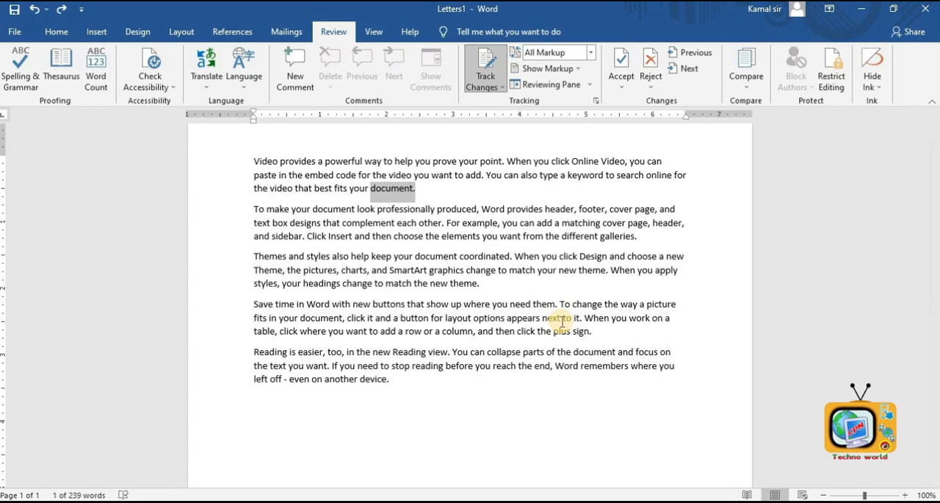
pyautogui.press('Delete')
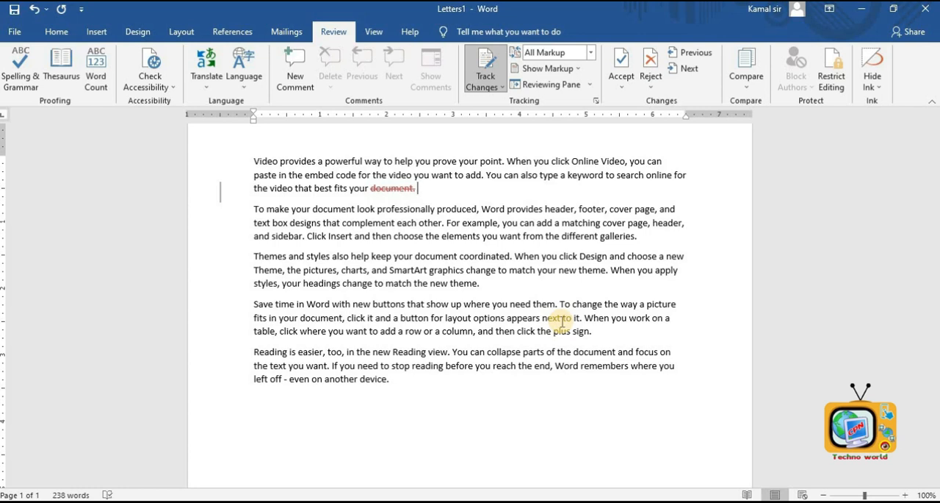
pyautogui.write('ick on')
pyautogui.write(' document')
# - Replace theme. at the end of the third paragraph with Save theme as a tracked change
pyautogui.doubleClick(464, 282)
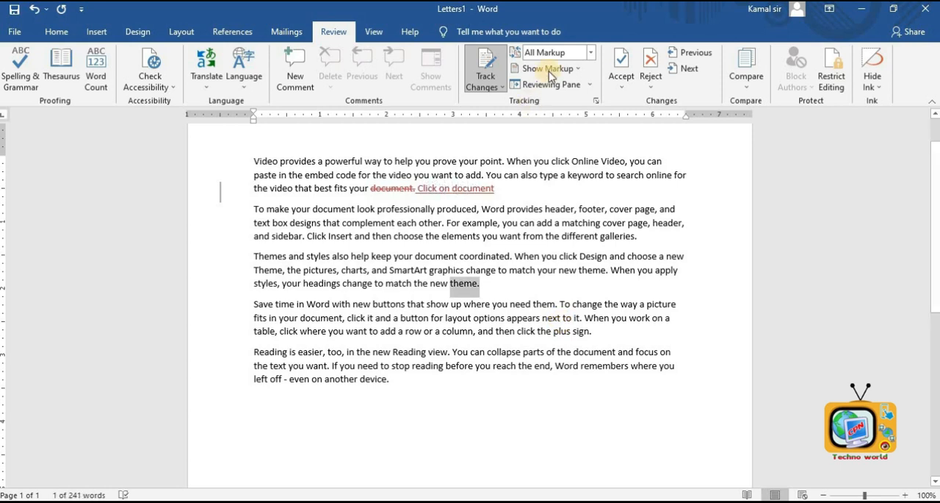
pyautogui.press('Delete')
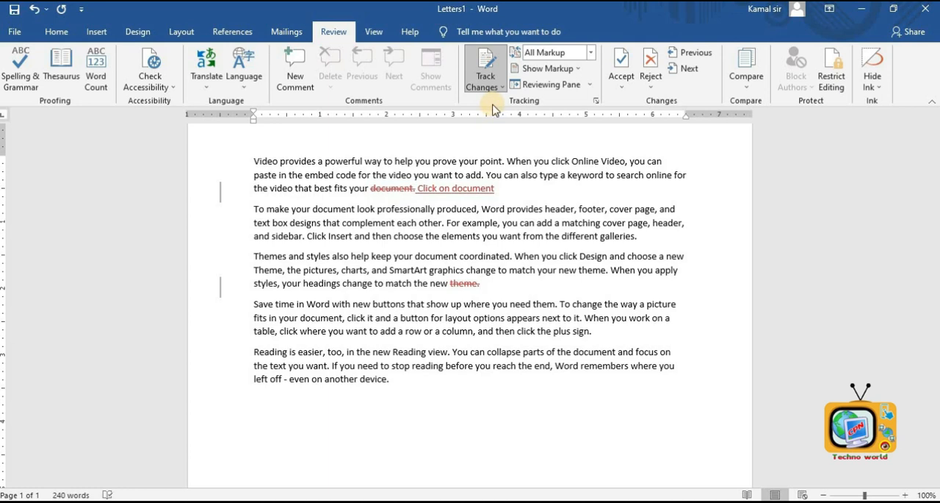
pyautogui.write('Save atheme')
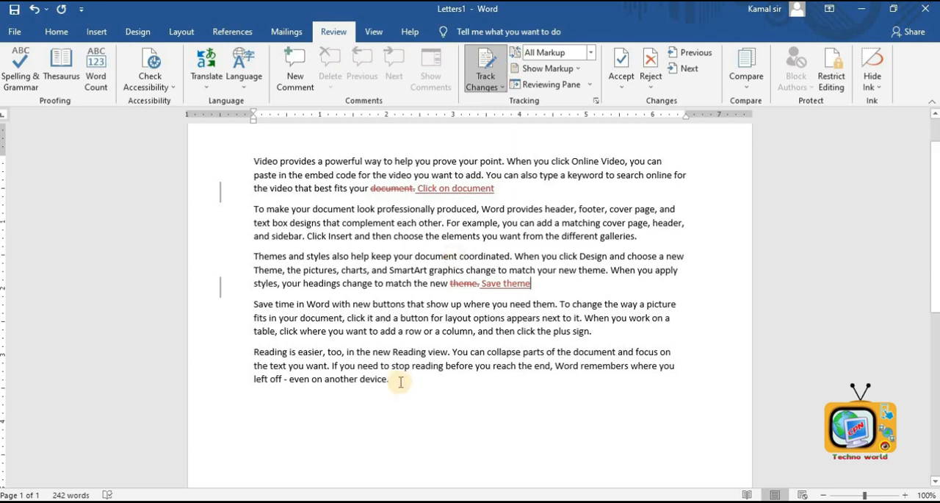
# - Replace another device. at the end of the last paragraph with All device as a tracked change
pyautogui.moveTo(424, 381); pyautogui.dragTo(324, 379)
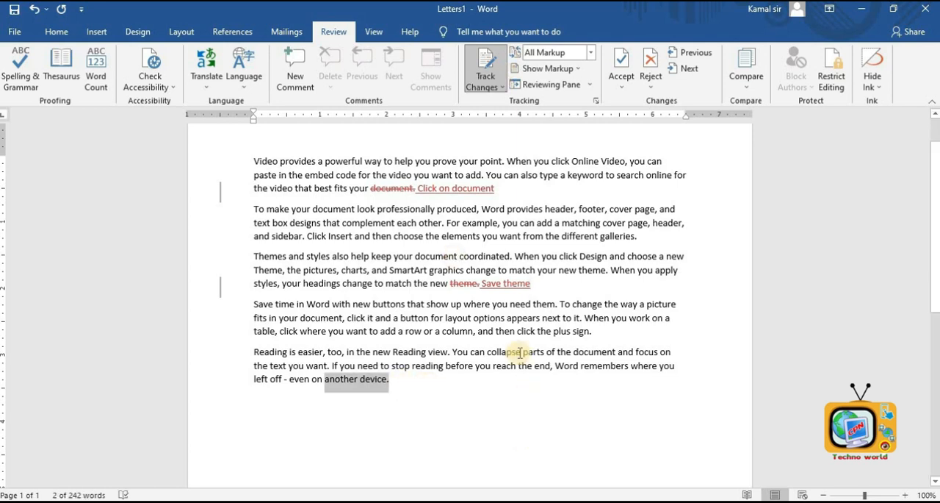
pyautogui.press('Delete')
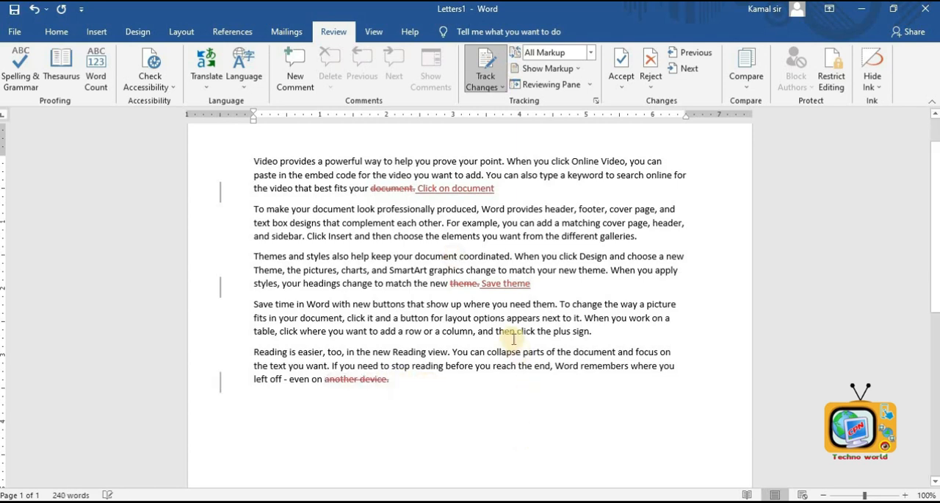
pyautogui.write('All device')
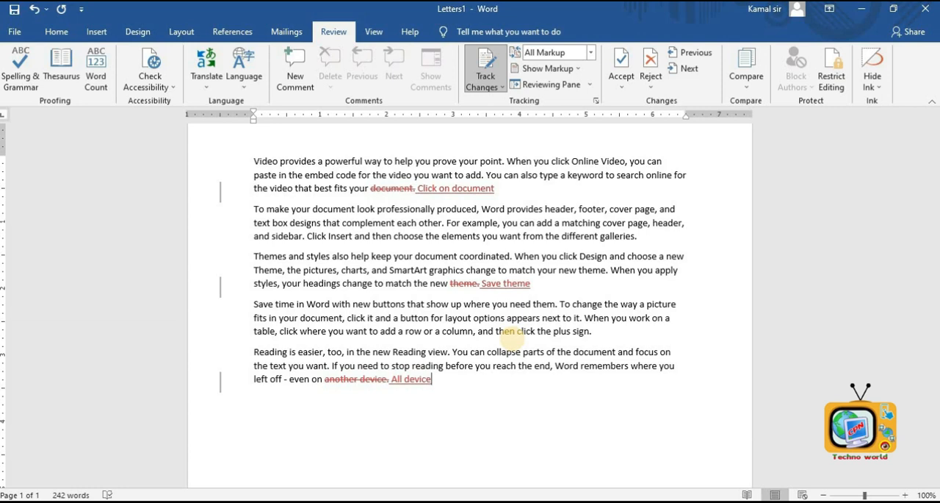
# - Accept all tracked changes and undo the acceptance
pyautogui.click(619, 90)
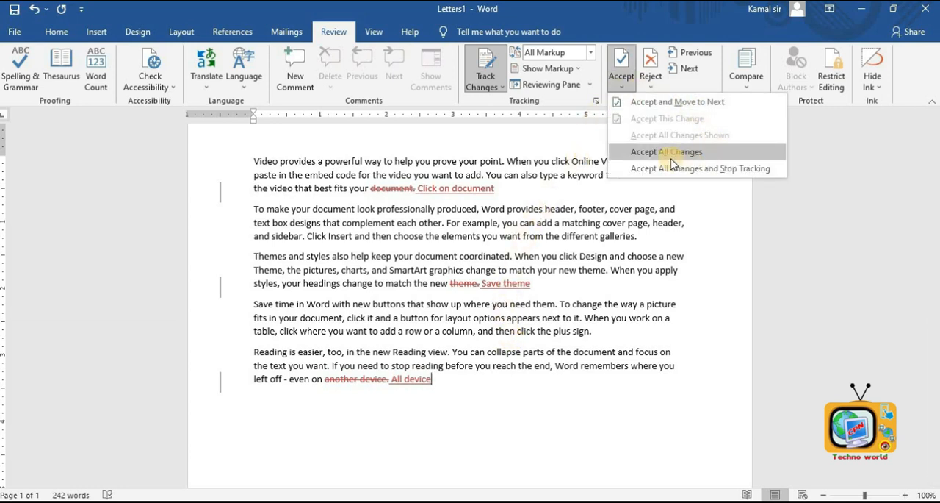
pyautogui.click(666, 155)
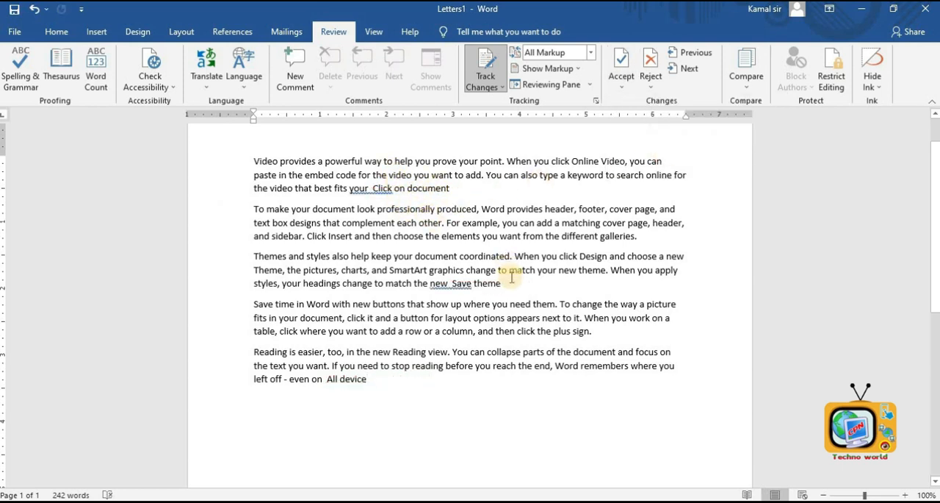
pyautogui.hotkey('ctrl', 'z')
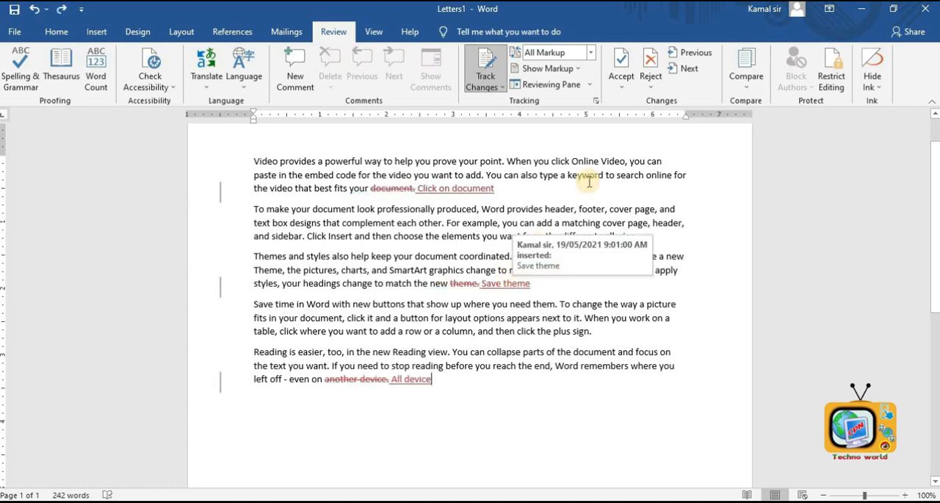
# - Reject all tracked changes in the document
pyautogui.click(651, 82)
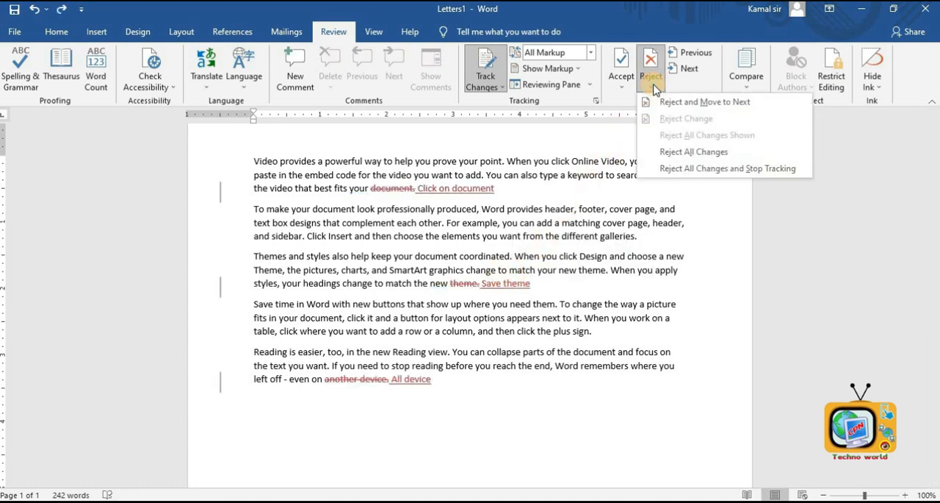
pyautogui.click(687, 153)
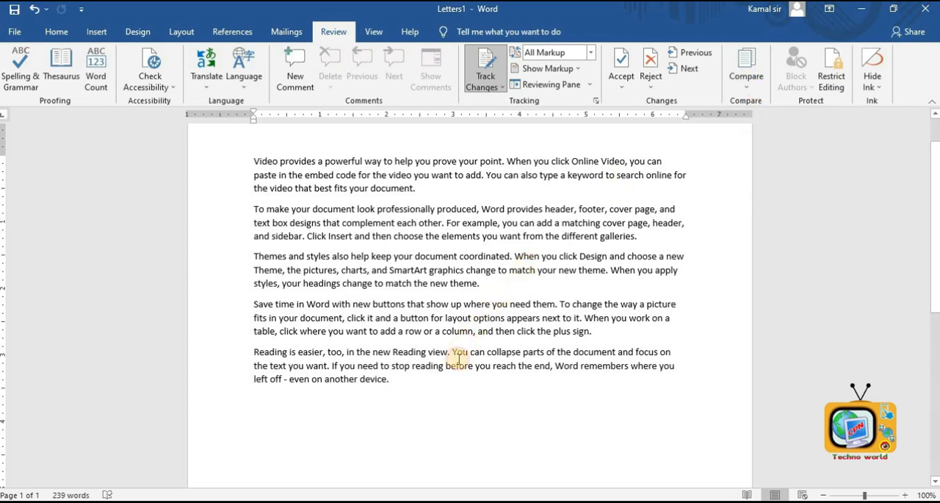
# - In a new document, enter 2077 and paste the list of names below it
pyautogui.click(360, 242)
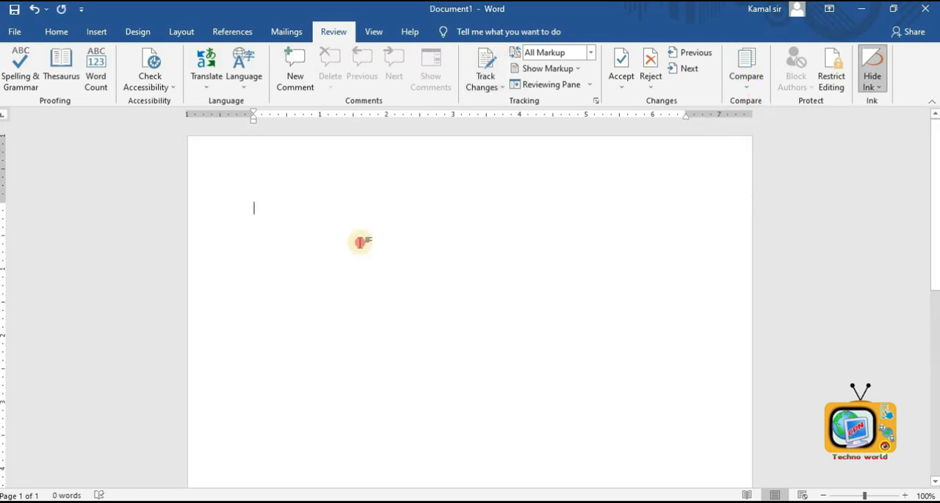
pyautogui.write('2077')
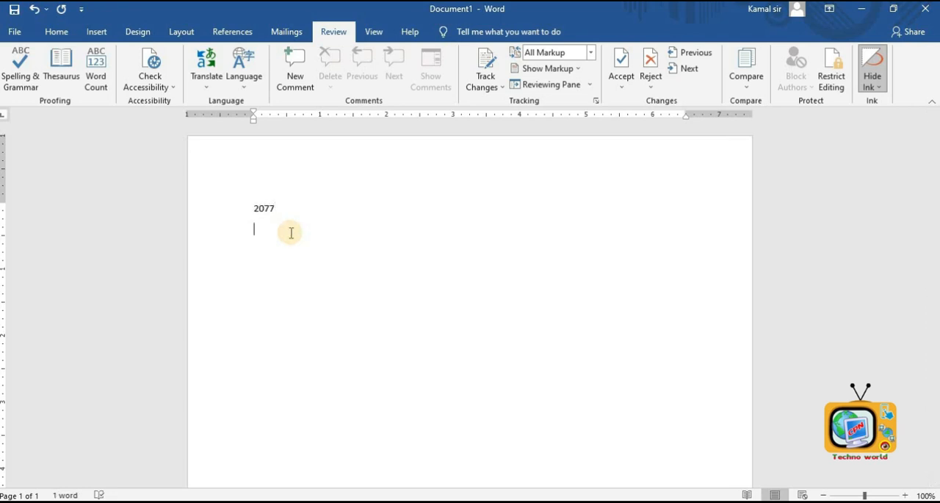
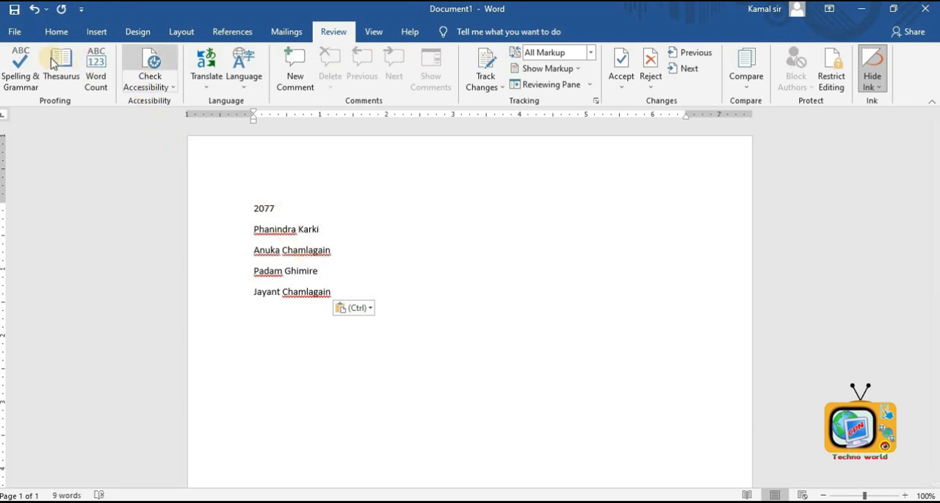
# - Save the document as 2077 in Local Disk (D:)
pyautogui.click(14, 10)
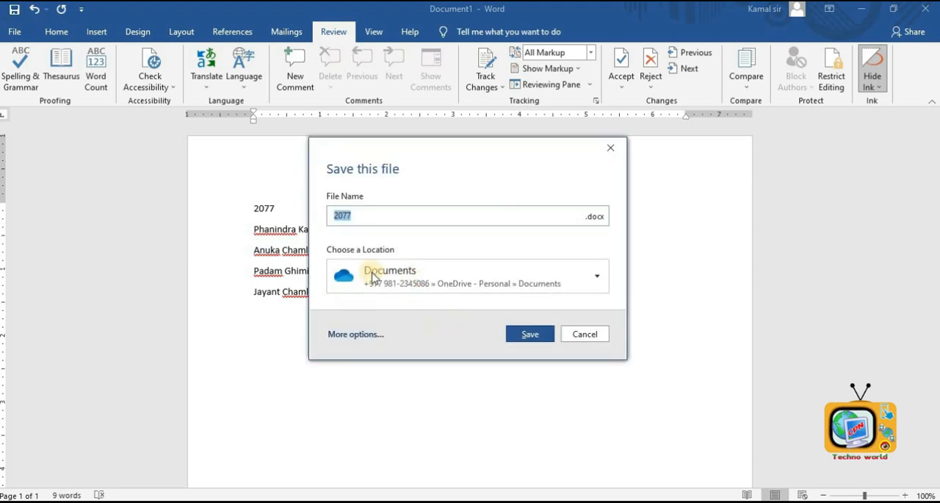
pyautogui.click(356, 332)
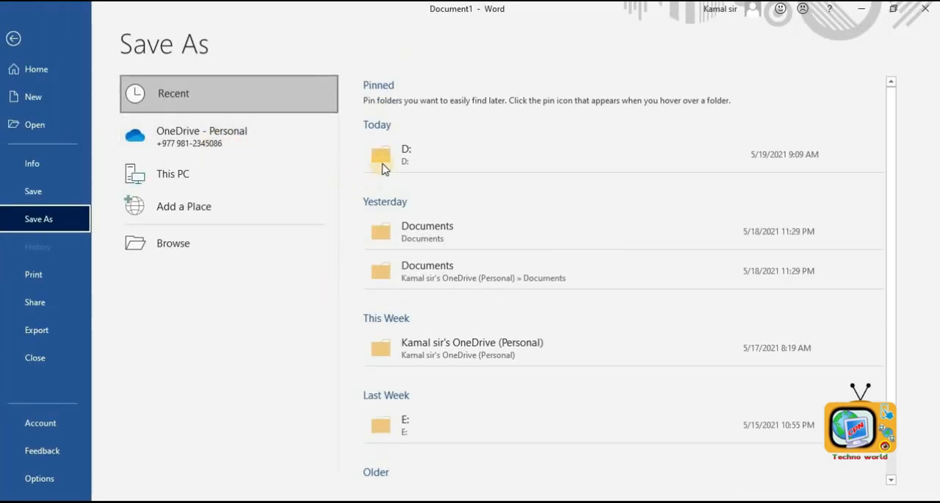
pyautogui.click(387, 158)
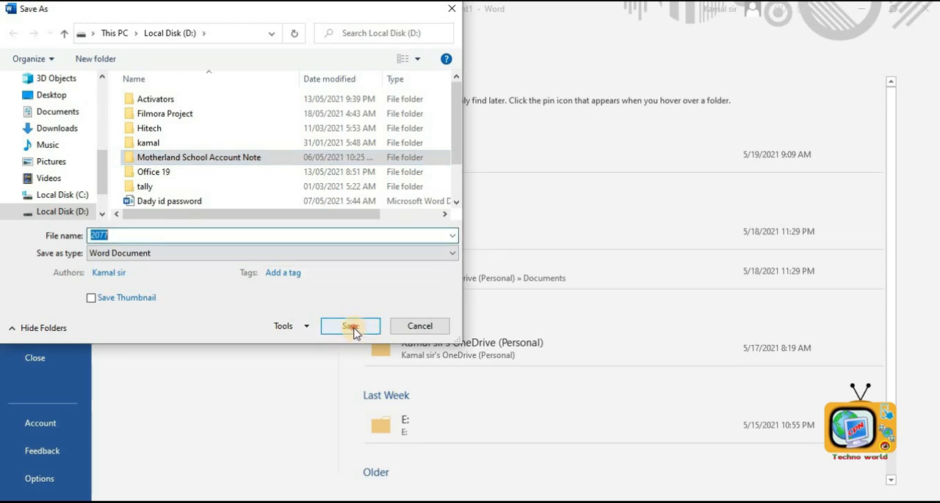
pyautogui.click(350, 327)
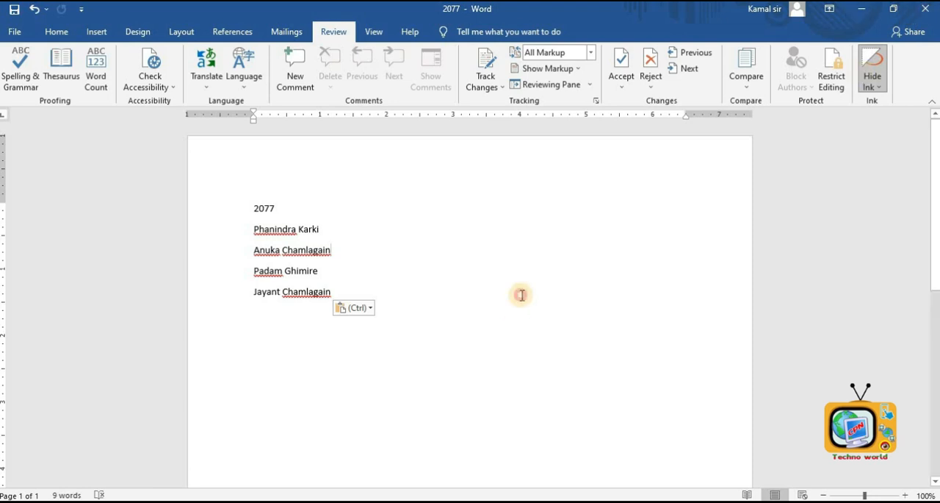
# - Create a new blank document and maximize its window
pyautogui.hotkey('ctrl', 'n')
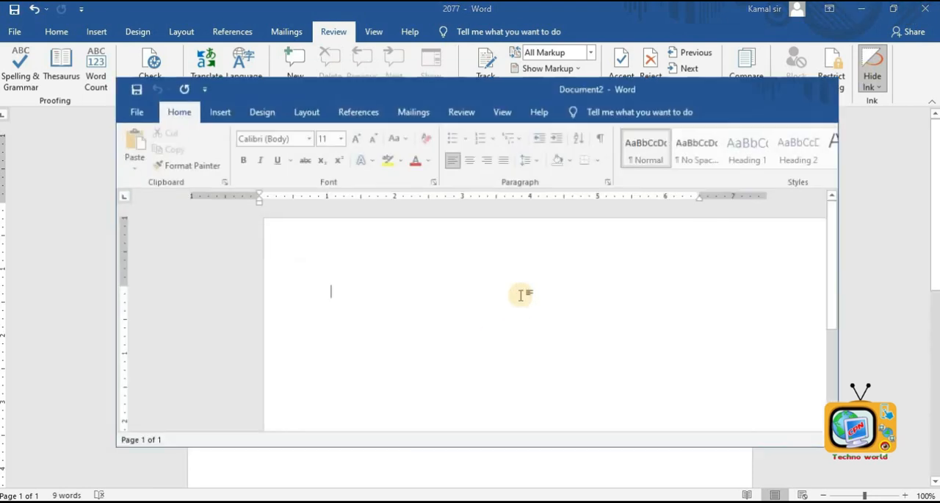
pyautogui.click(779, 80)
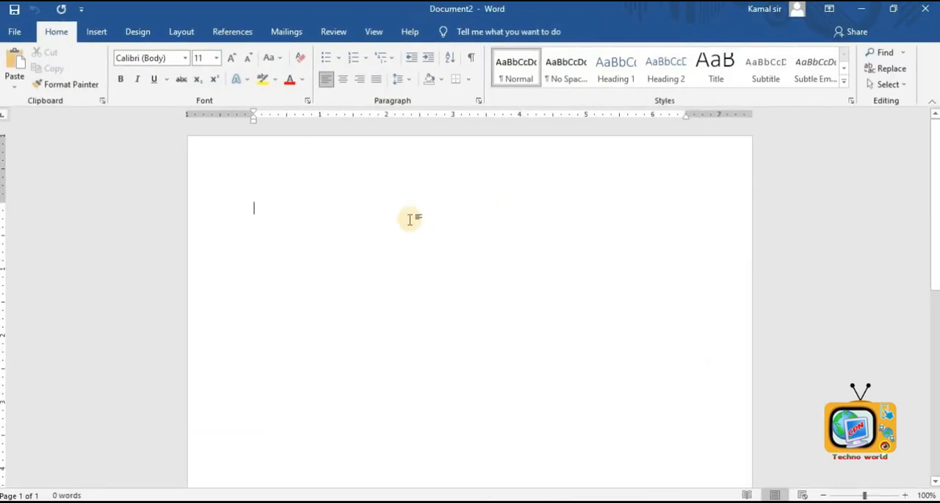
pyautogui.write('2078')
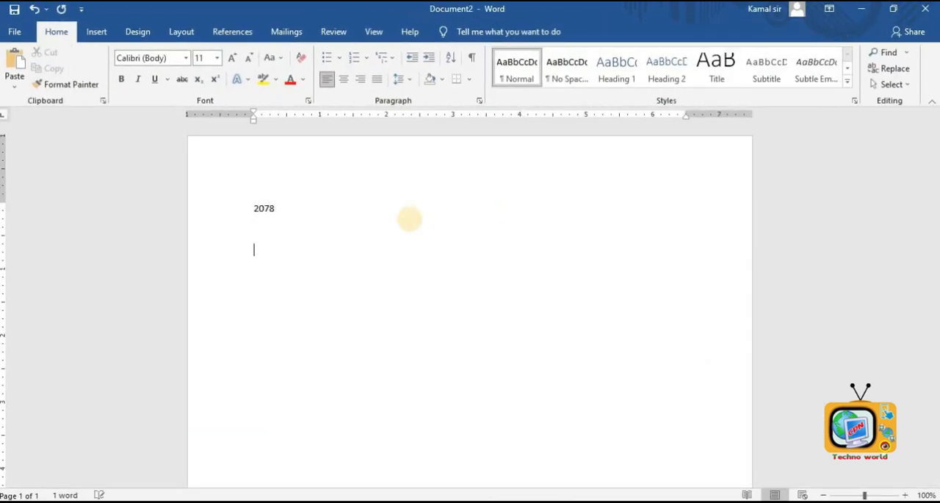
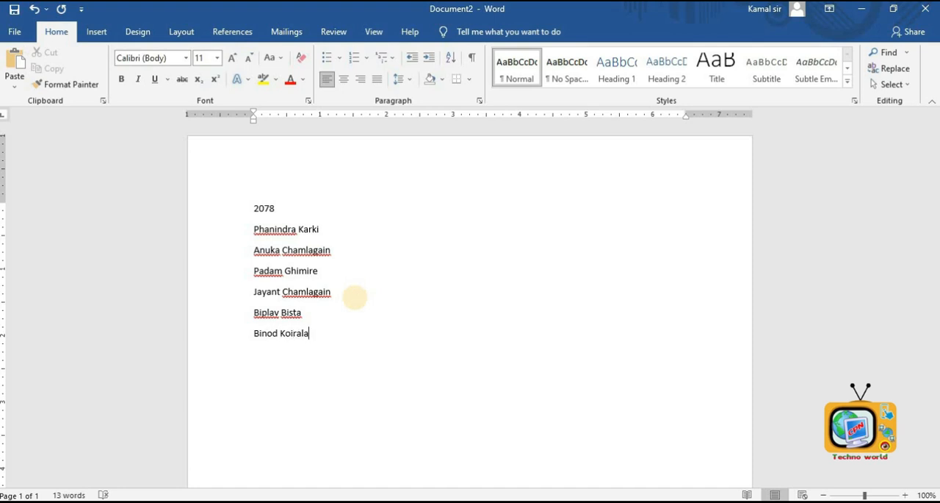
# - Save the document as 2078 in Local Disk (D:)
pyautogui.hotkey('ctrl', 's')
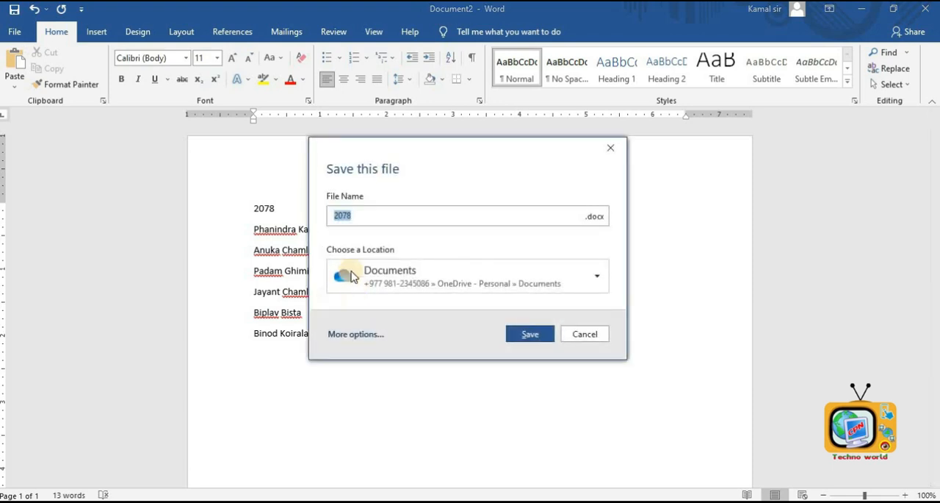
pyautogui.click(356, 332)
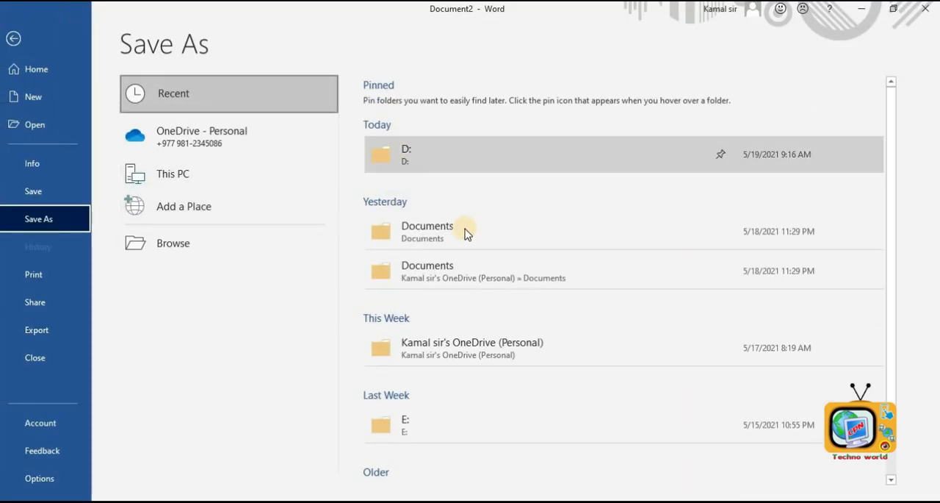
pyautogui.click(438, 158)
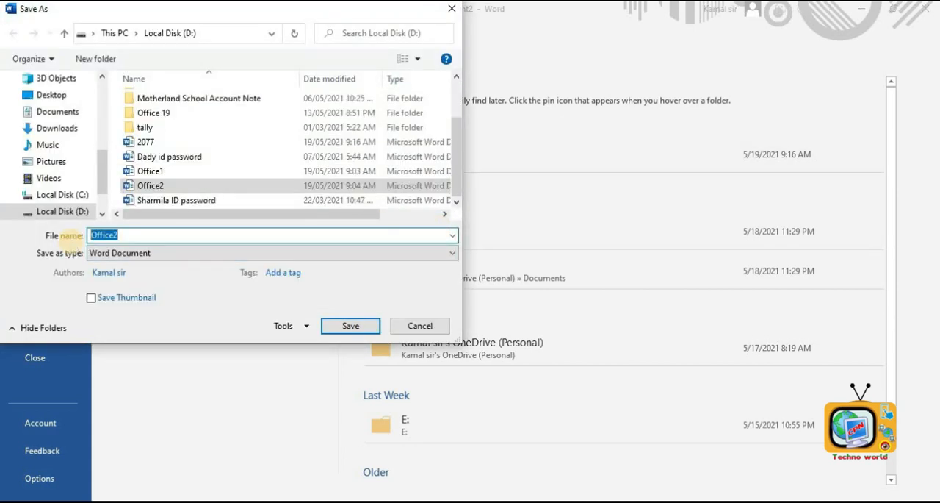
pyautogui.write('2078')
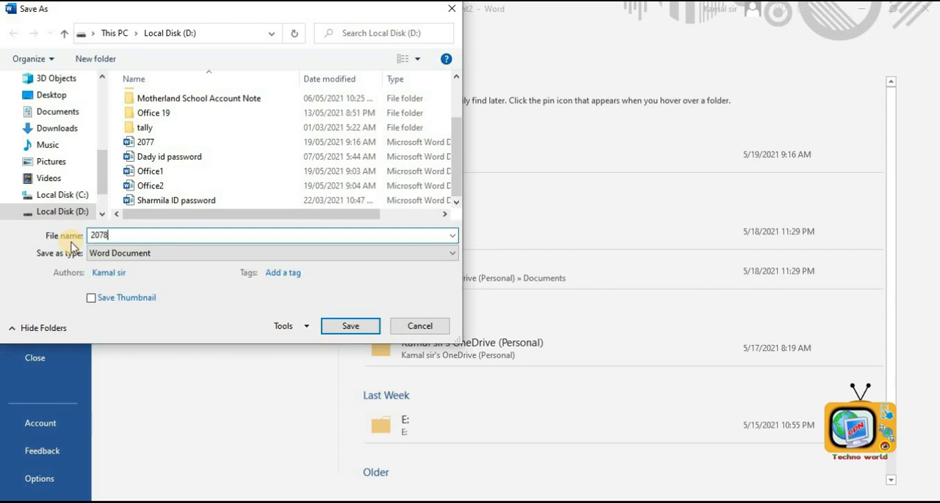
pyautogui.click(345, 326)
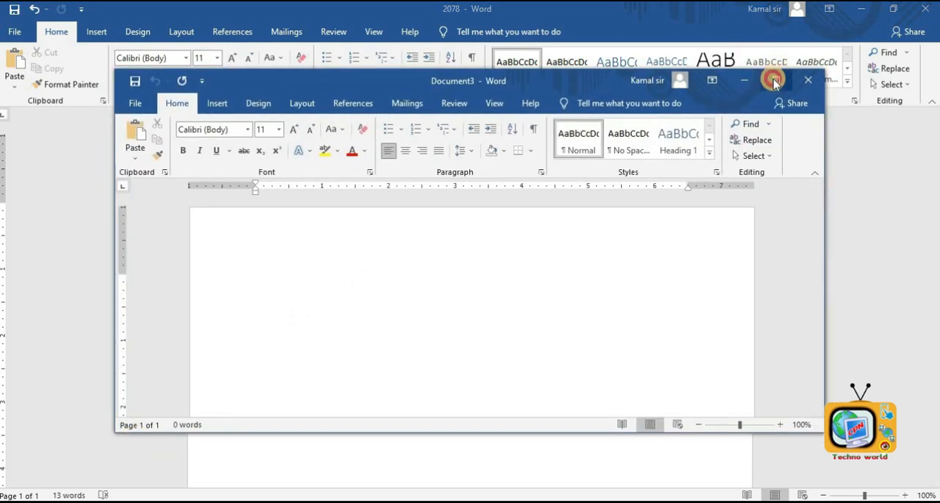
# - Maximize the new document and compare 2077 as the original with 2078 as the revised document
pyautogui.click(776, 79)
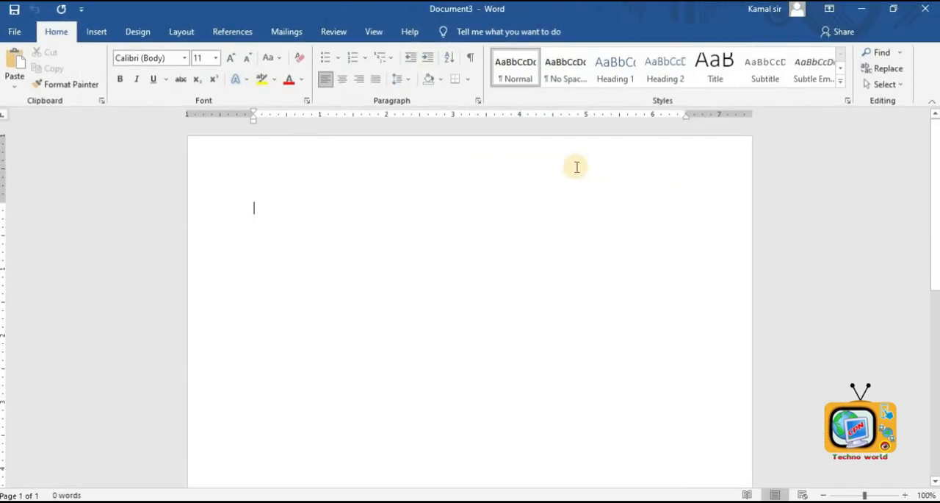
pyautogui.click(336, 32)
pyautogui.click(740, 87)
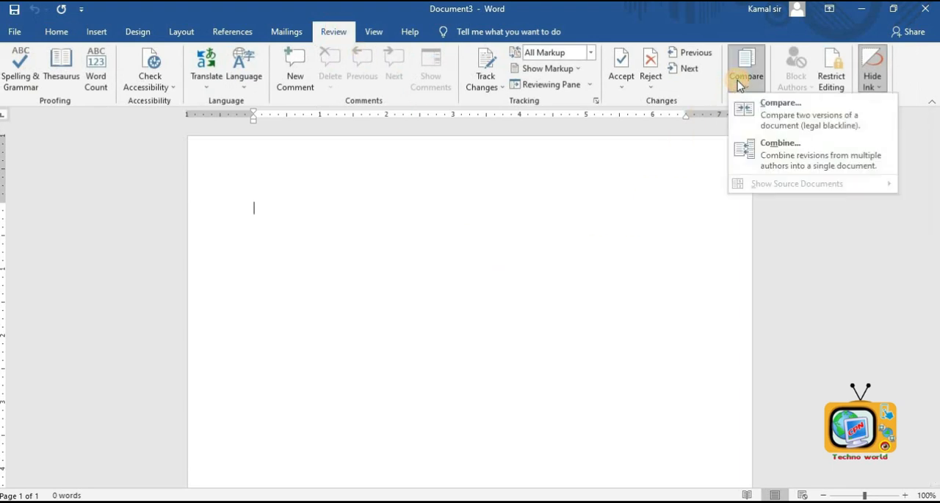
pyautogui.click(757, 106)
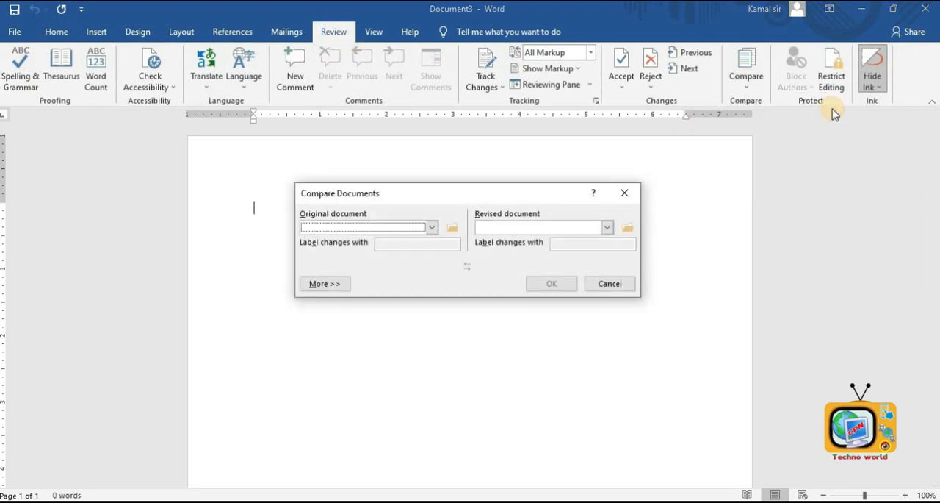
pyautogui.click(452, 227)
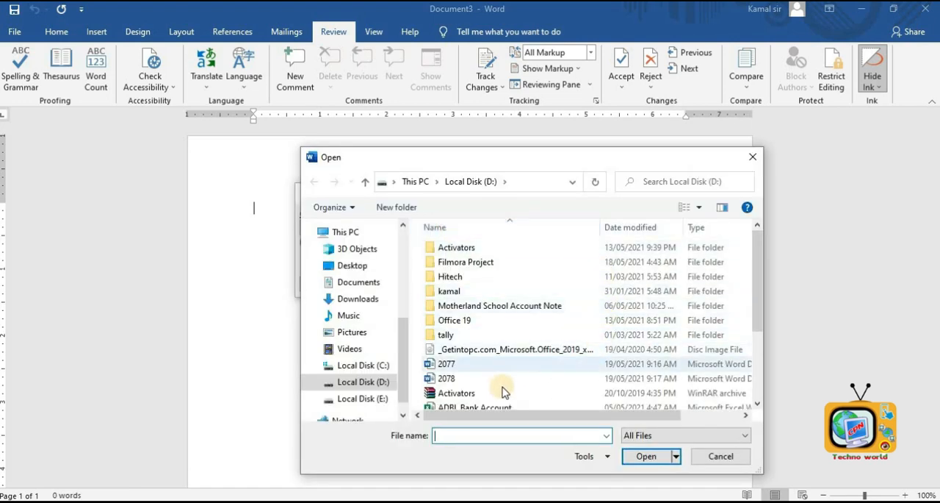
pyautogui.doubleClick(461, 364)
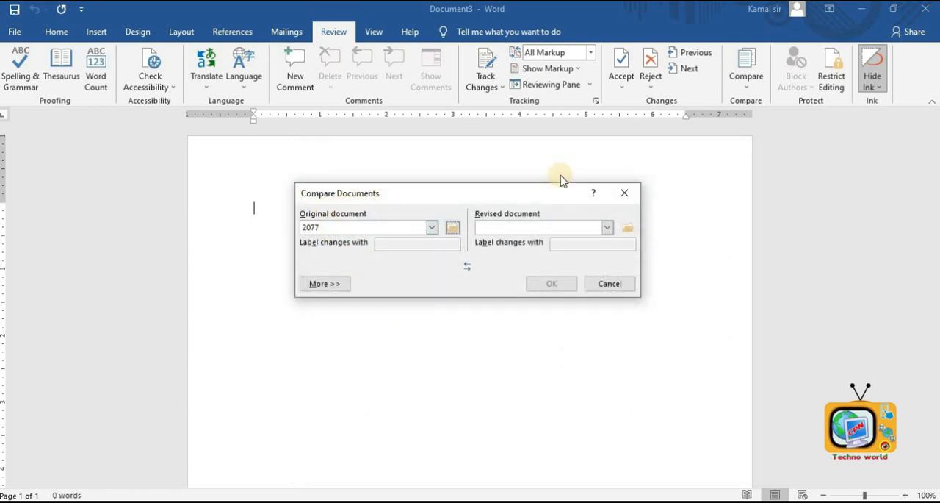
pyautogui.click(626, 228)
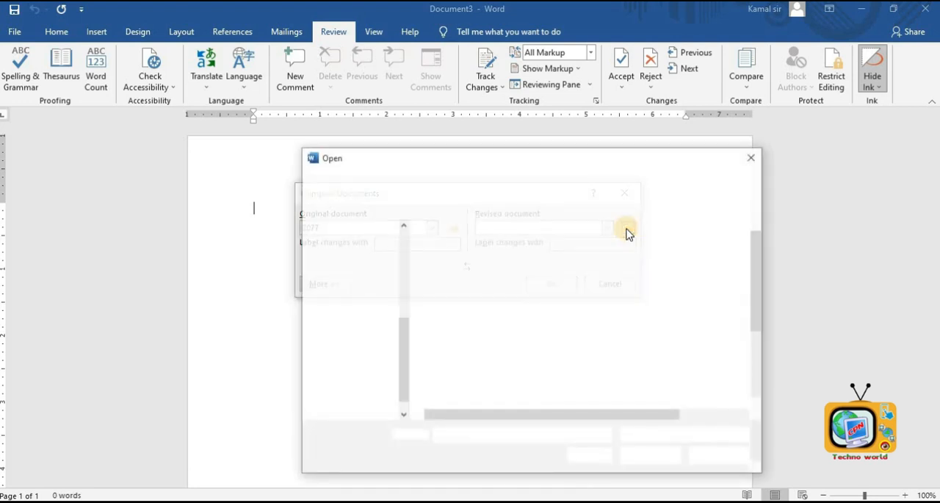
pyautogui.doubleClick(449, 378)
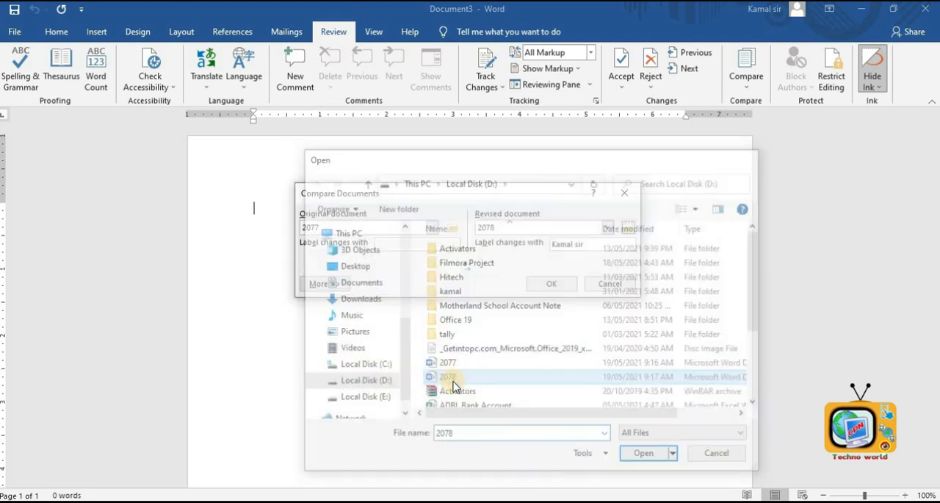
pyautogui.click(559, 287)
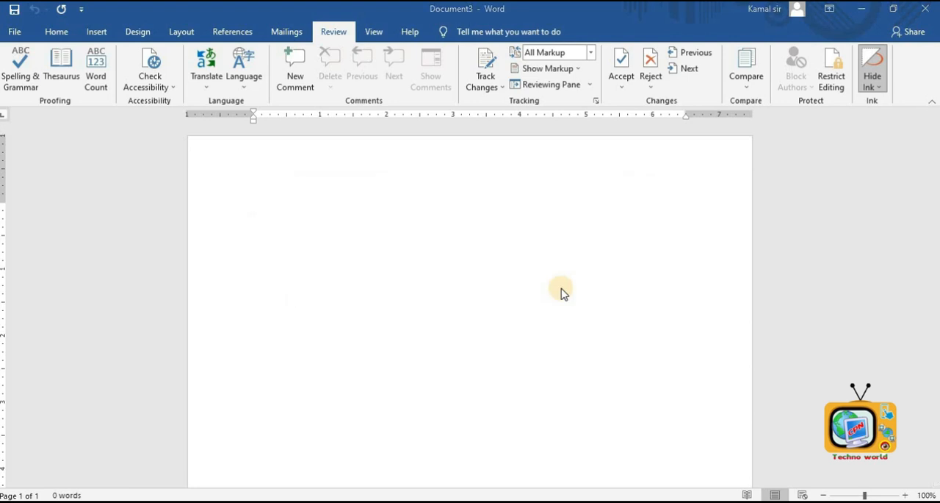
pyautogui.click(776, 80)
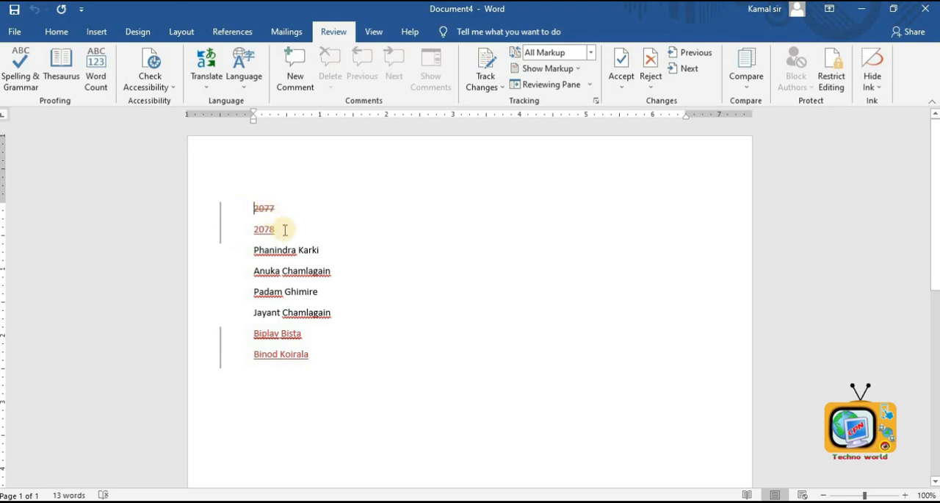
# - Examine the marked insertions and deletions in the comparison result by selecting its lines
pyautogui.doubleClick(259, 229)
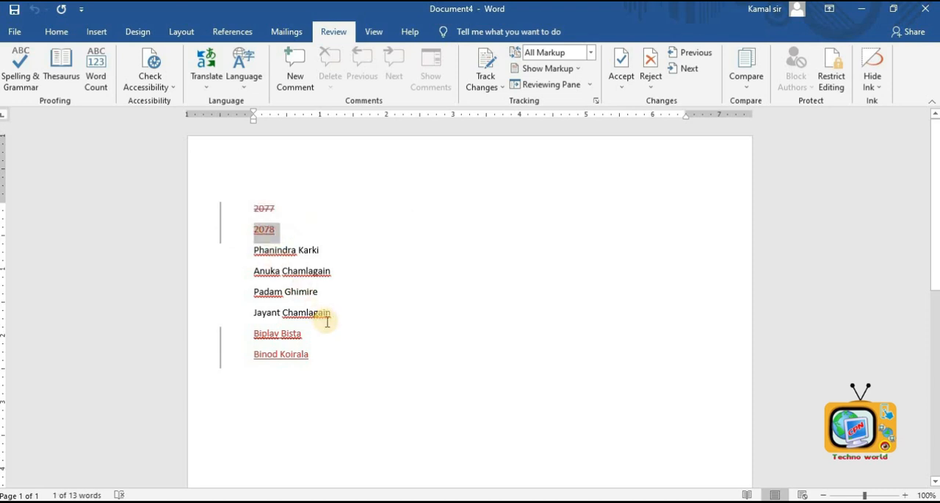
pyautogui.click(350, 333)
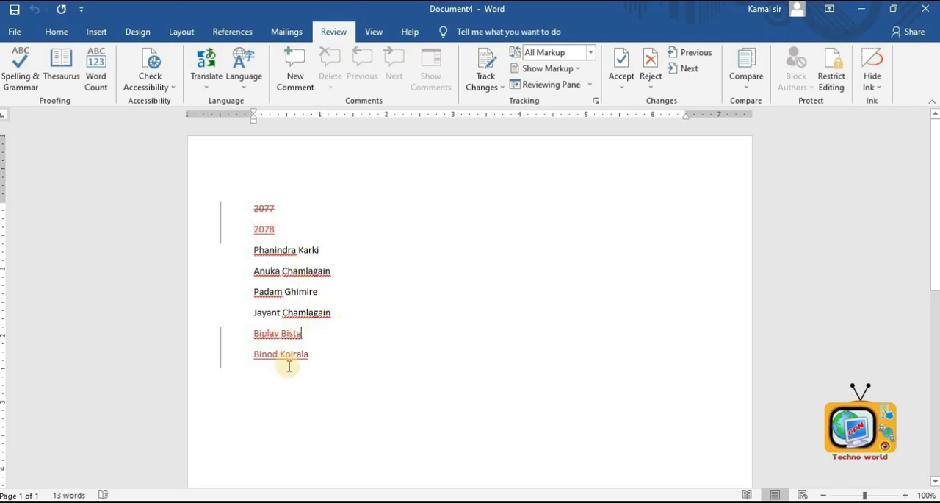
pyautogui.moveTo(311, 355); pyautogui.dragTo(263, 335)
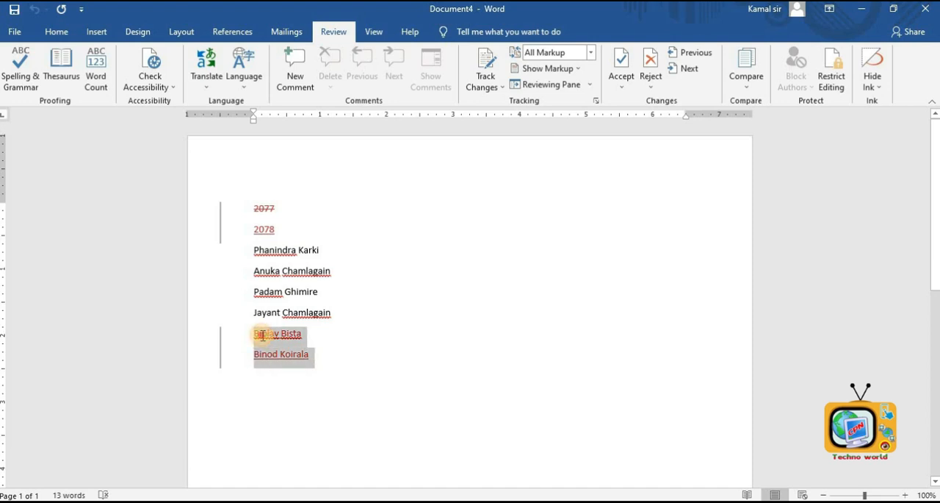
pyautogui.click(435, 408)
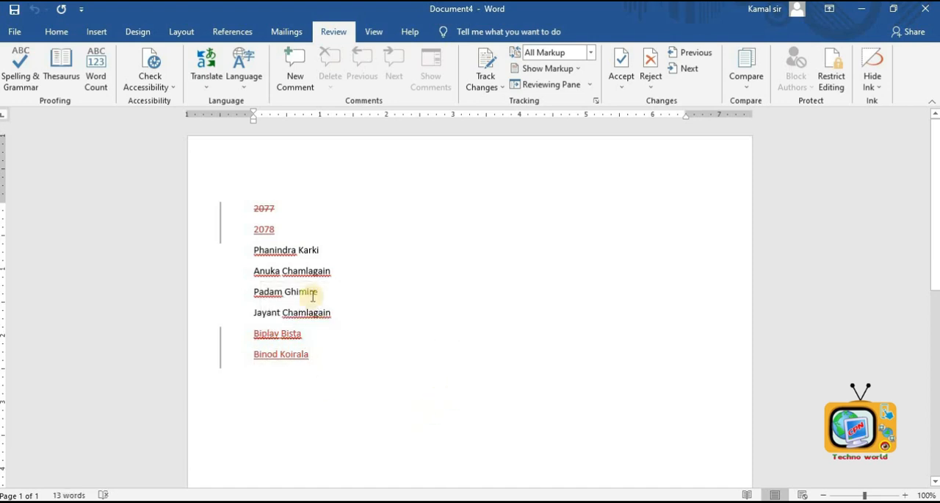
pyautogui.moveTo(285, 250); pyautogui.dragTo(330, 315)
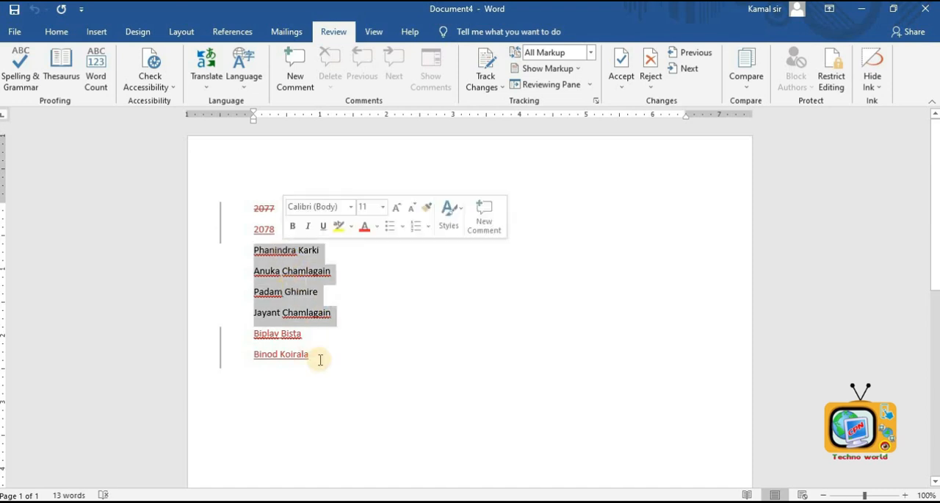
pyautogui.click(324, 362)
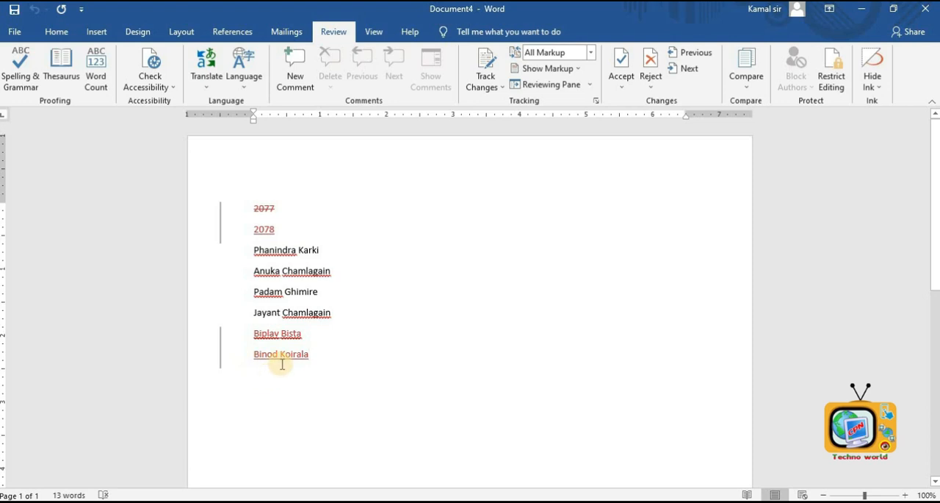
pyautogui.moveTo(339, 311); pyautogui.dragTo(253, 251)
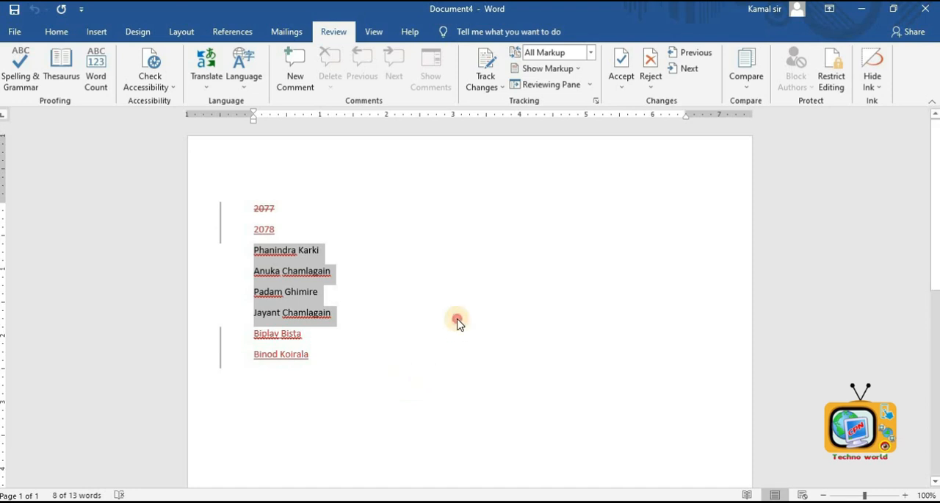
pyautogui.click(550, 310)
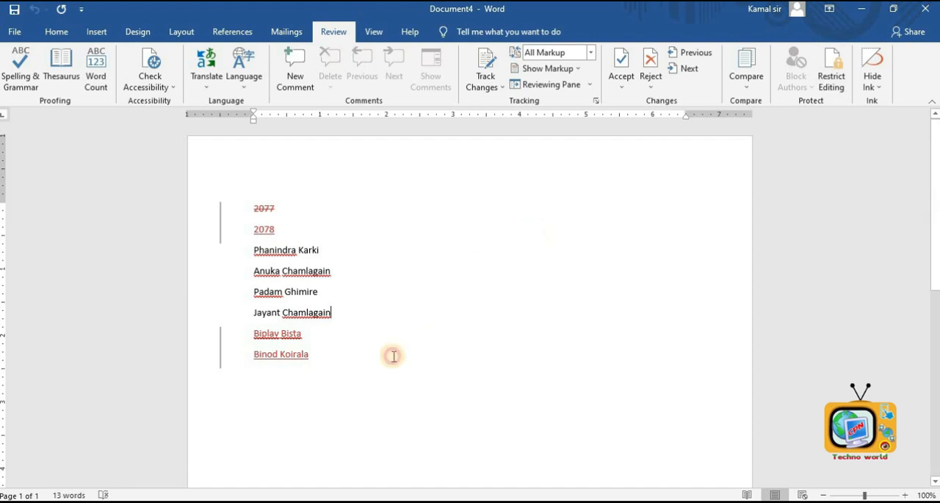
# - Delete all the content of the comparison document
pyautogui.press('Down')
pyautogui.hotkey('ctrl', 'a')
pyautogui.press('Delete')
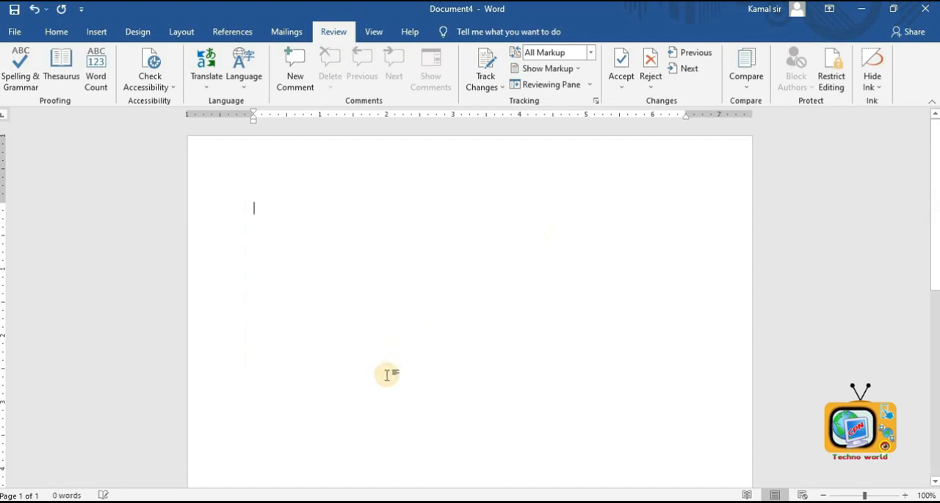
# - Generate two sample paragraphs with =rand(2) and add a line fgfdgdhghdgdhgkhdgkhd below them
pyautogui.write('=rand(2')
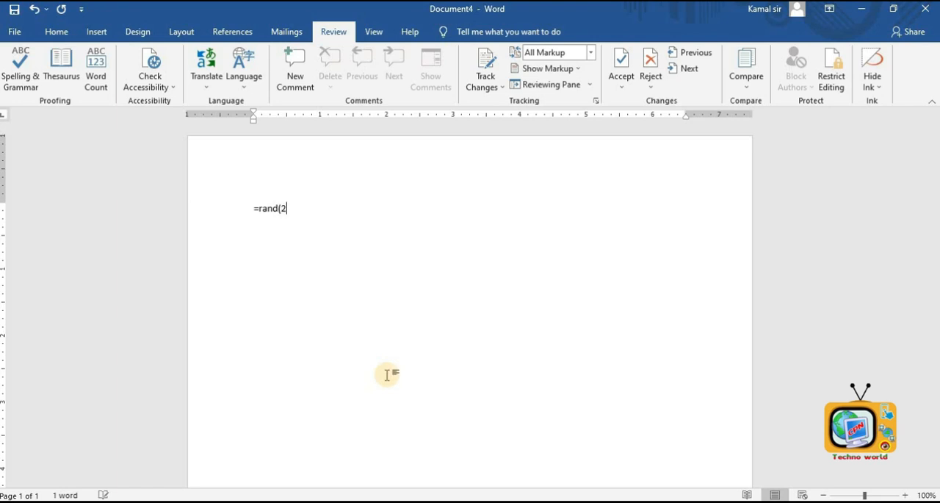
pyautogui.press('Return')
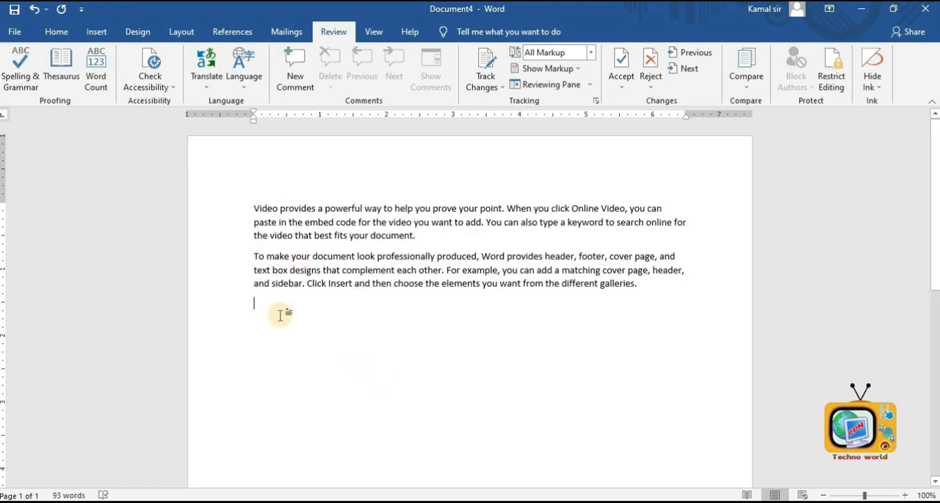
pyautogui.write('fgfdgdhghdgdhgkhdgkhd')
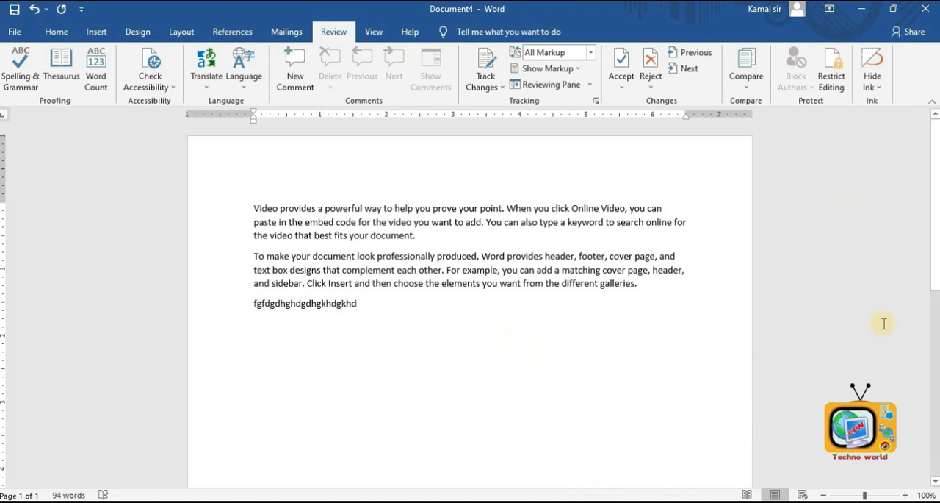
# - Restrict editing to No changes (Read only) and start enforcing protection with a password entered and confirmed
pyautogui.click(837, 86)
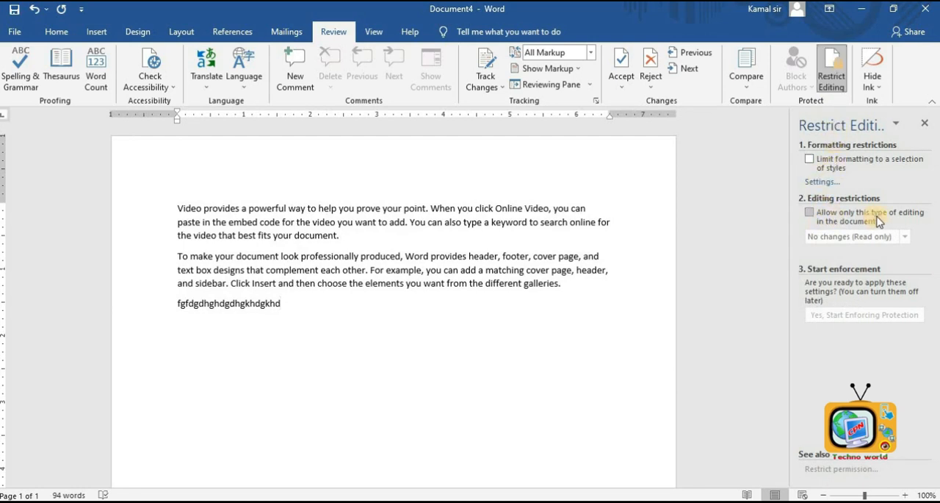
pyautogui.click(811, 215)
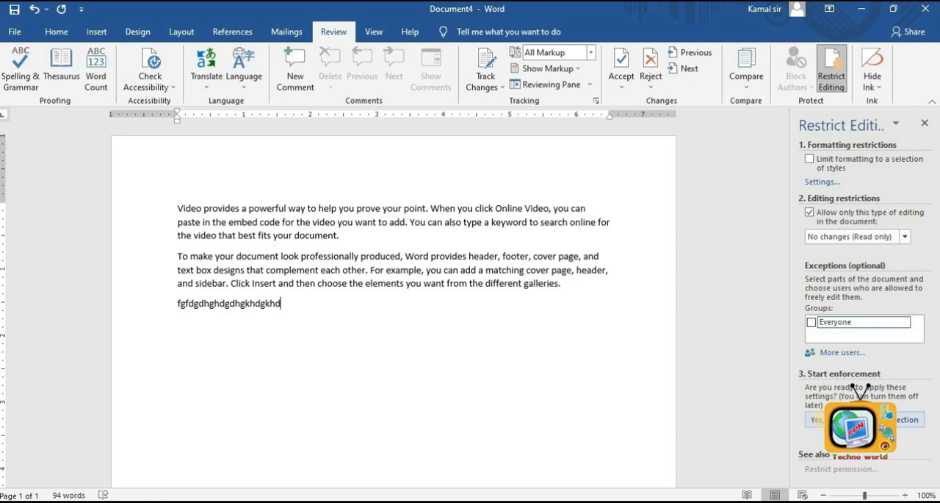
pyautogui.click(852, 419)
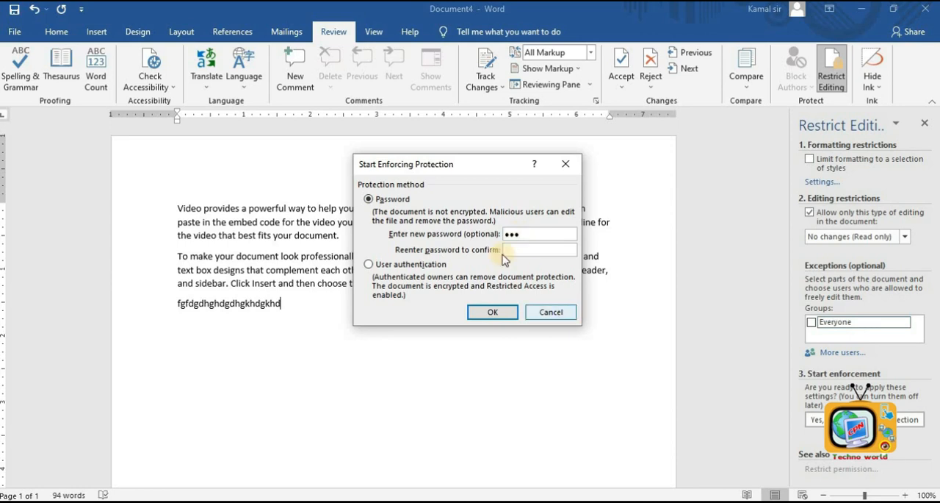
pyautogui.click(518, 251)
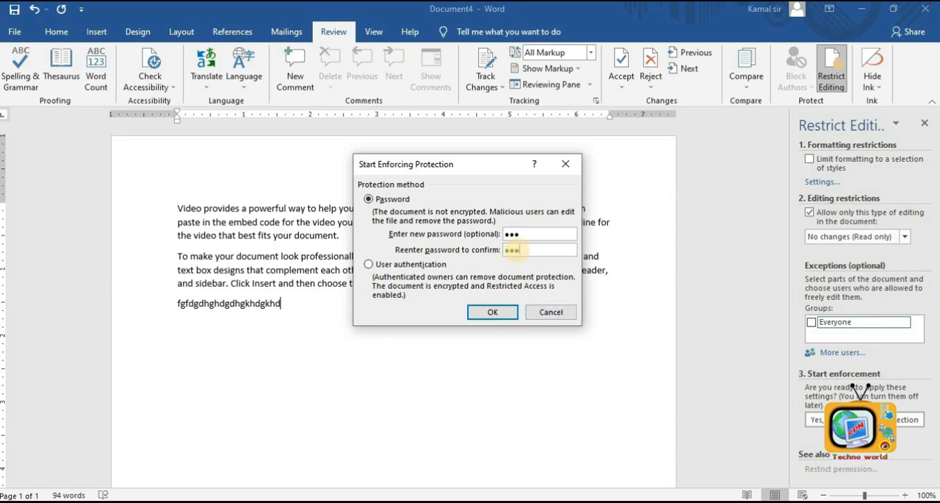
pyautogui.click(491, 311)
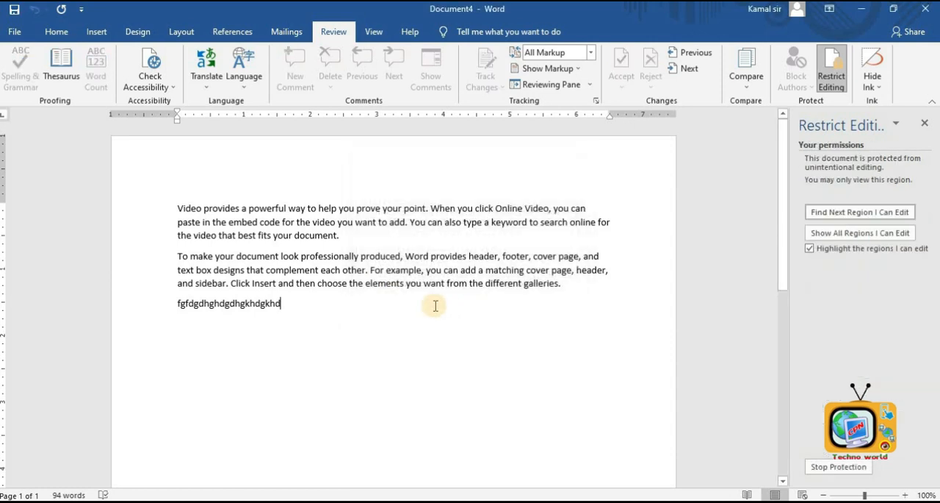
# - Select the text and try to delete it in the protected document
pyautogui.moveTo(424, 338); pyautogui.dragTo(199, 222)
pyautogui.press('Delete')
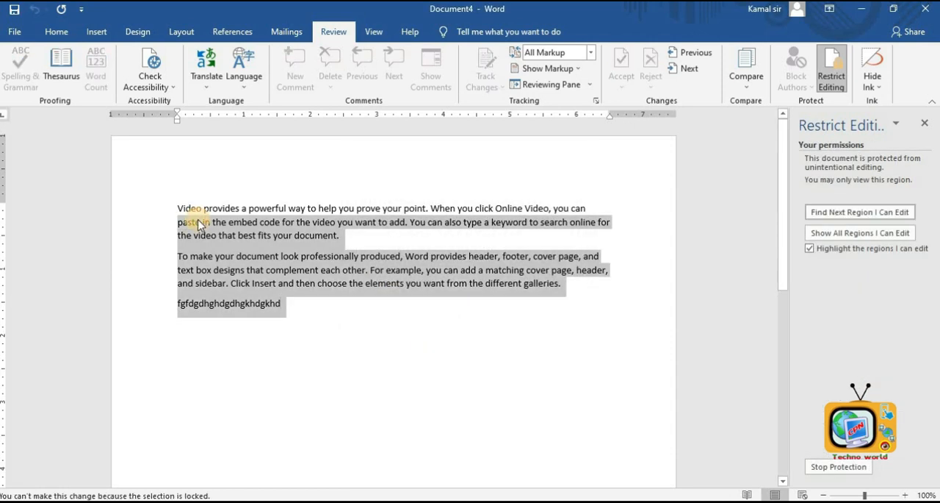
# - Try to delete and backspace text in the read-only document, checking the ribbon tabs for available commands
pyautogui.press('Delete')
pyautogui.press('Delete')
pyautogui.click(125, 32)
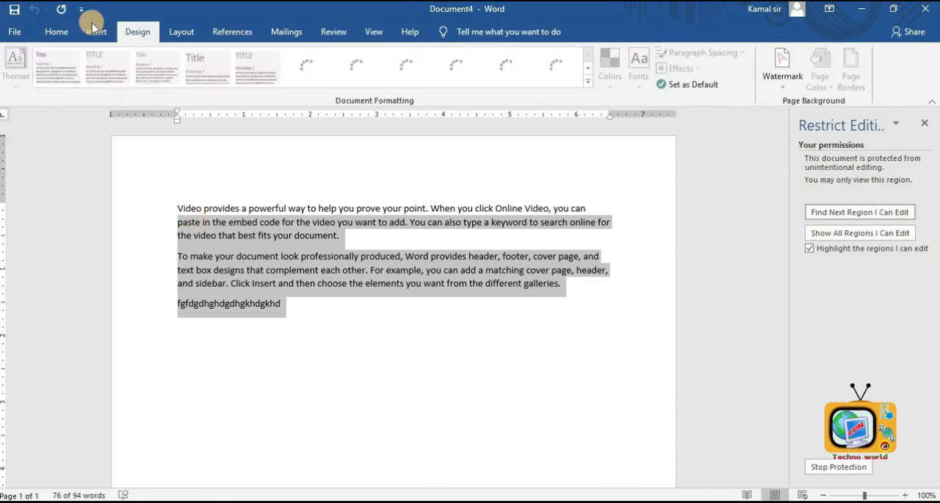
pyautogui.click(95, 30)
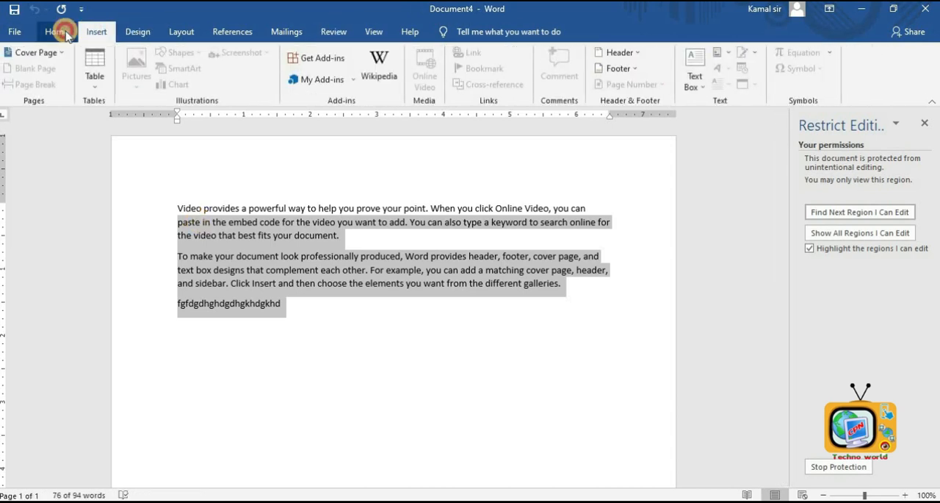
pyautogui.click(57, 32)
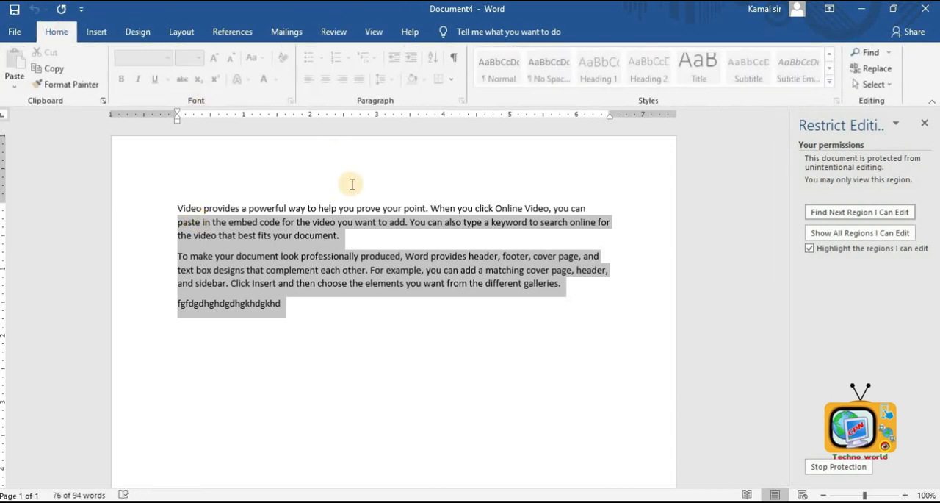
pyautogui.click(332, 328)
pyautogui.press('BackSpace')
pyautogui.press('BackSpace')
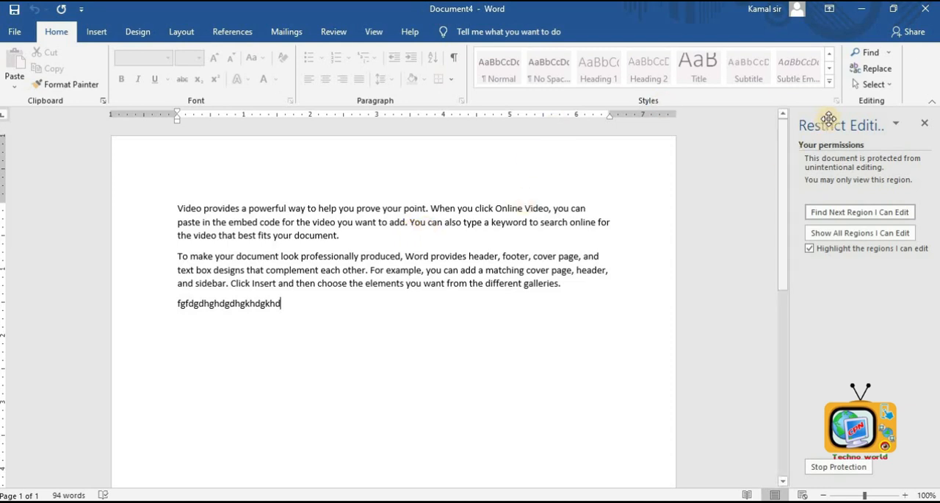
# - Stop protection on the document by entering the protection password
pyautogui.click(830, 476)
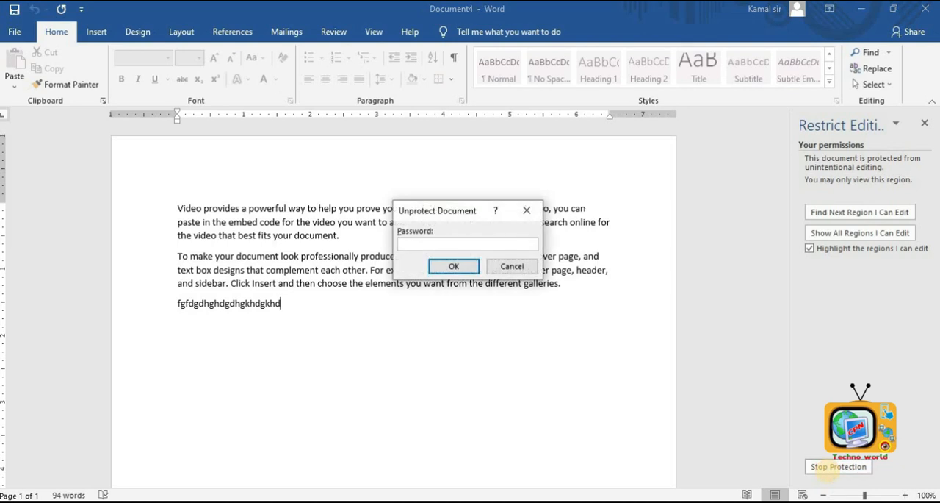
pyautogui.click(444, 267)
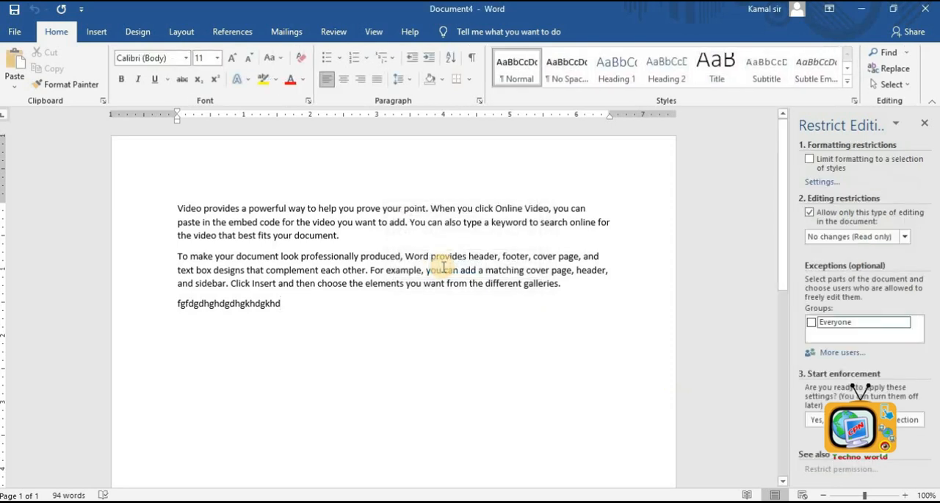
# - Add ghghlkns to the last line and a new line Dmdfhmfd;lhgd, then close the Restrict Editing pane
pyautogui.write('ghgh')
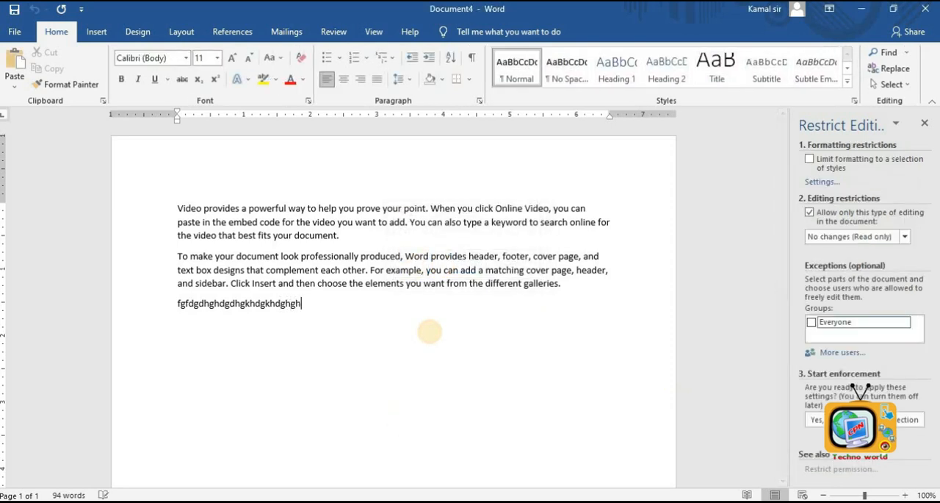
pyautogui.write('lkns dmdfhmfd')
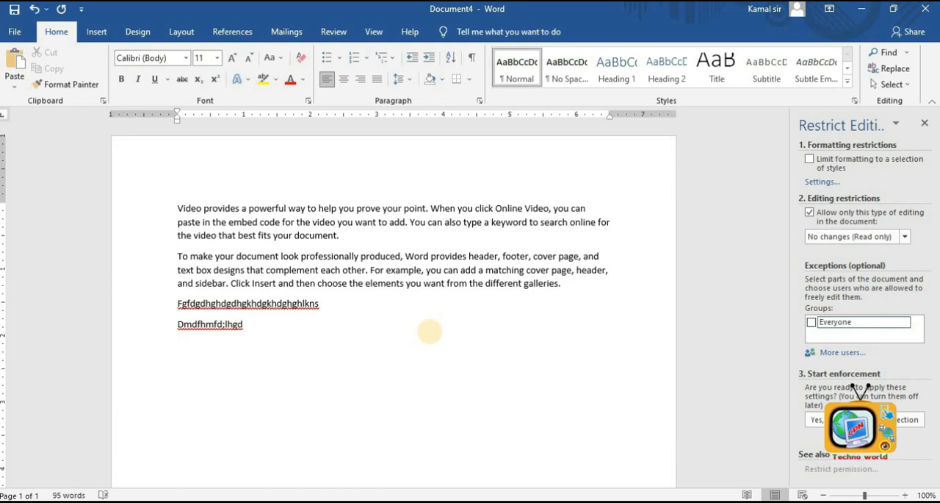
pyautogui.click(356, 29)
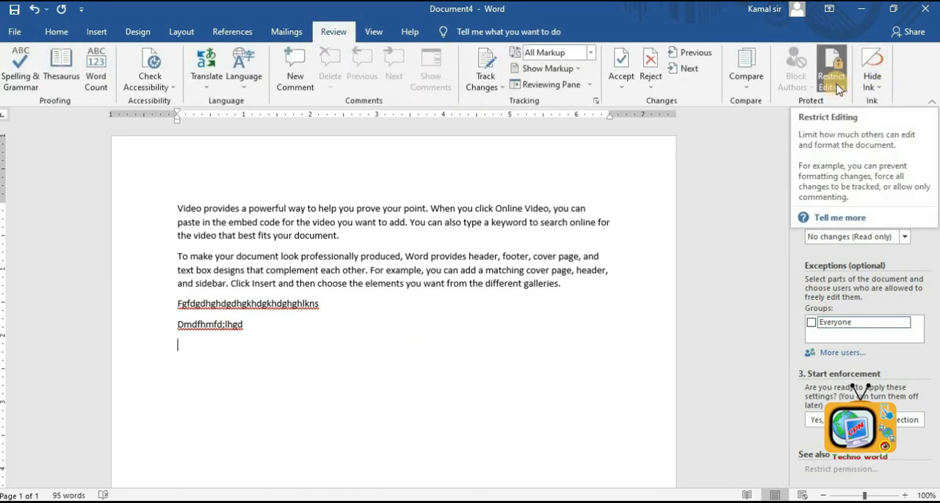
pyautogui.click(836, 85)
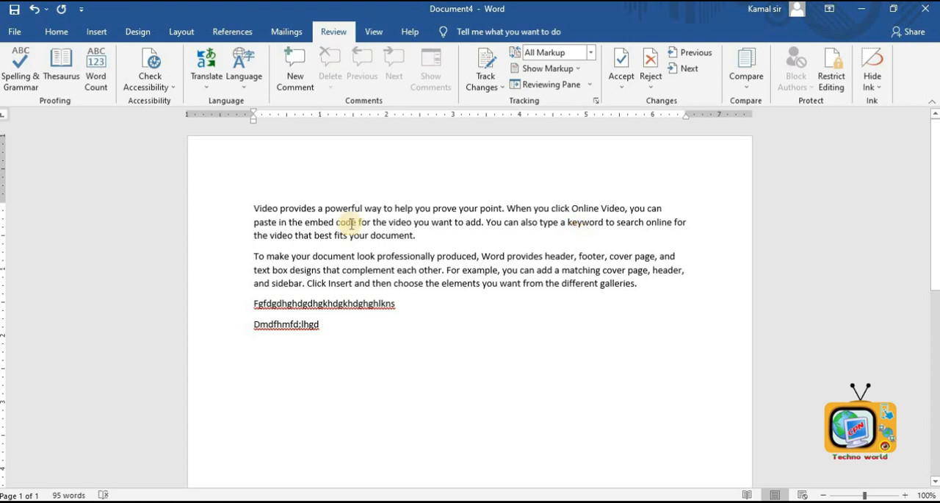
# - View the document in Read Mode, paging through it, and return to Print Layout
pyautogui.click(372, 33)
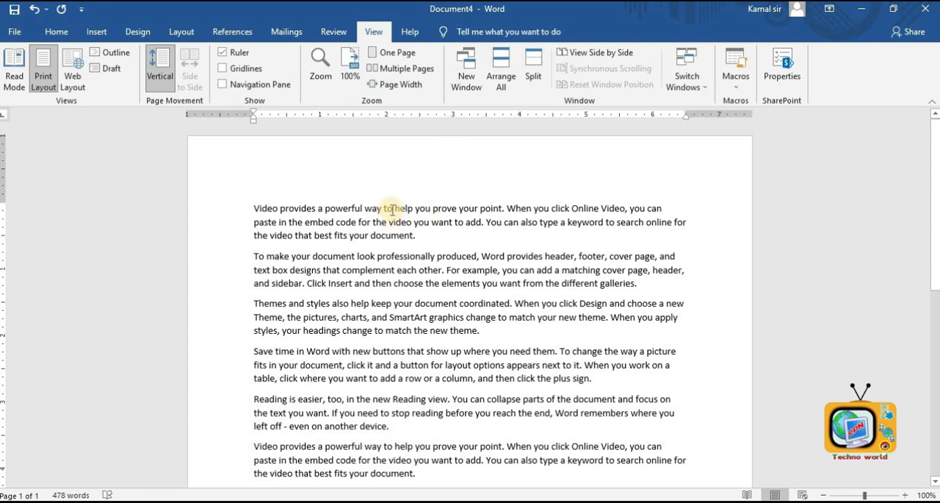
pyautogui.click(17, 79)
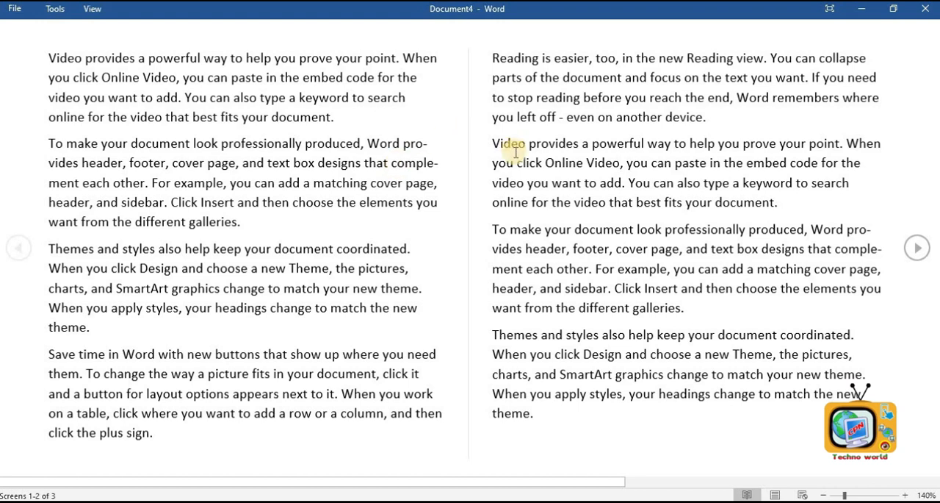
pyautogui.scroll(-1, 514, 151)
pyautogui.scroll(1, 514, 151)
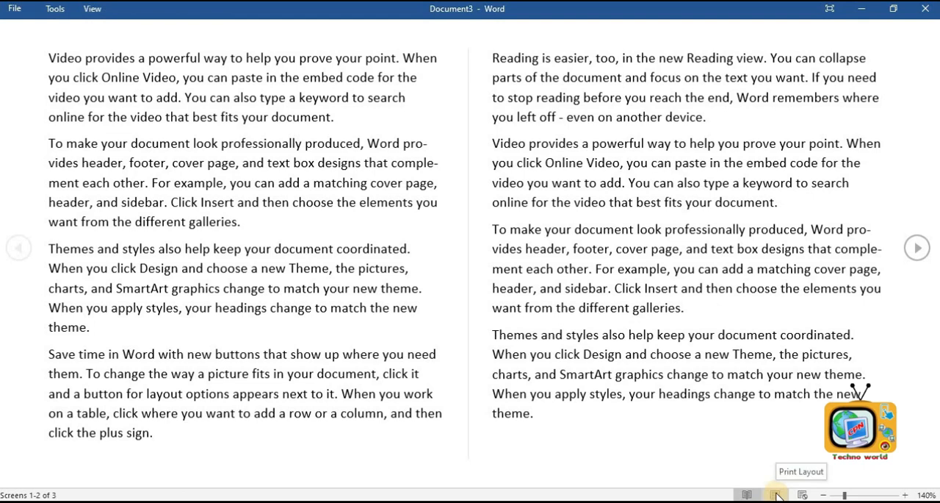
pyautogui.click(778, 495)
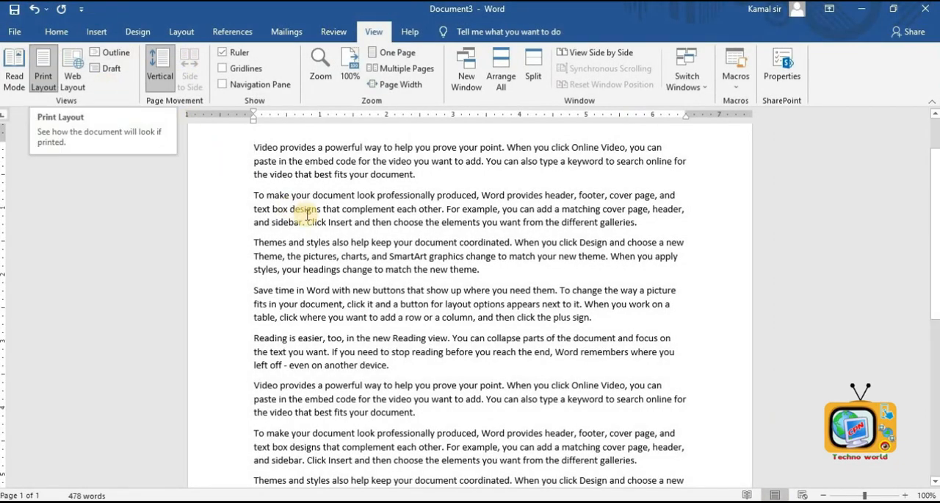
# - View the document in Web Layout and scroll through it
pyautogui.scroll(2, 307, 213)
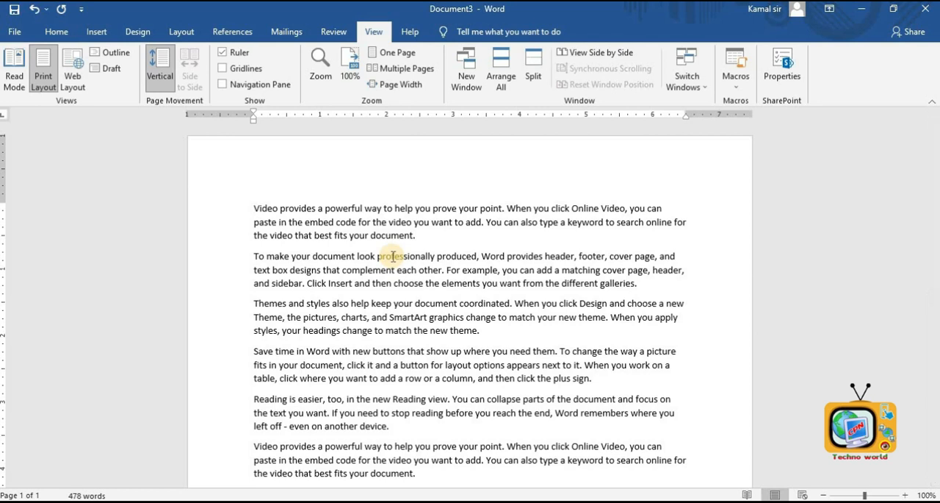
pyautogui.click(74, 73)
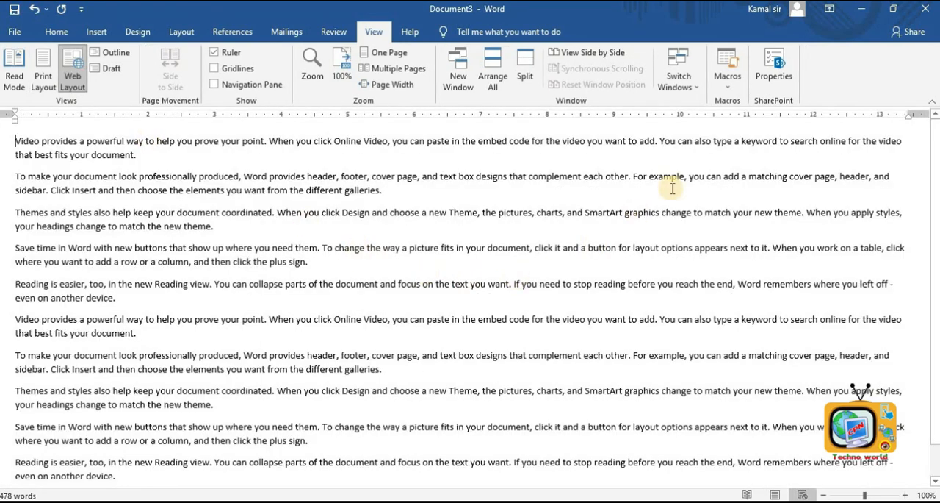
pyautogui.scroll(-1, 657, 228)
pyautogui.scroll(1, 658, 234)
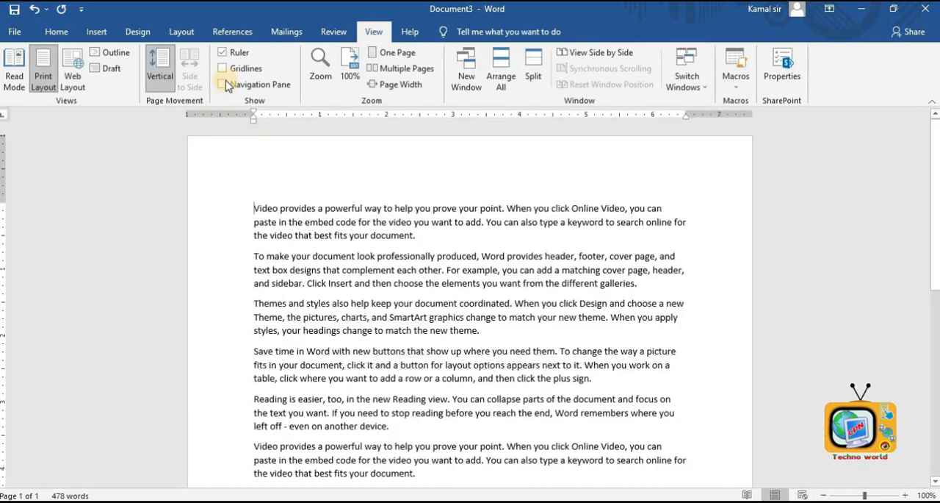
# - Hide and reshow the ruler, then turn on gridlines and scroll down the page
pyautogui.click(231, 55)
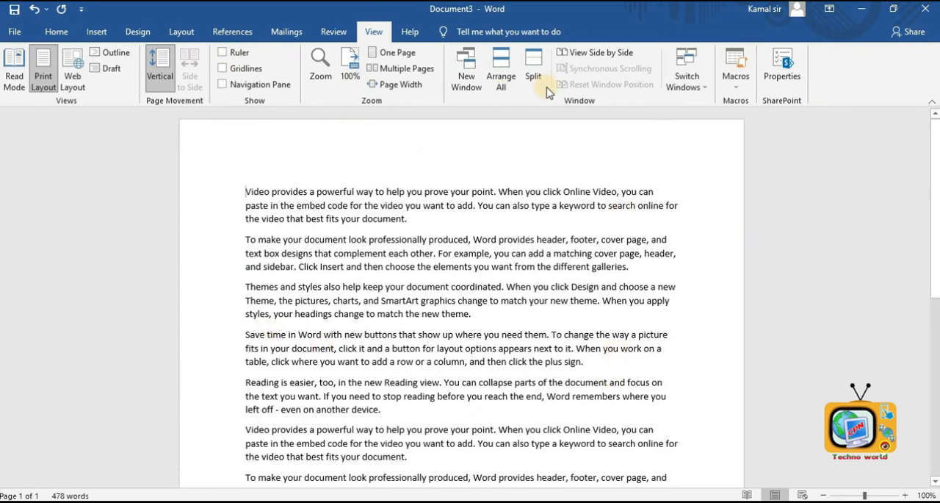
pyautogui.click(222, 53)
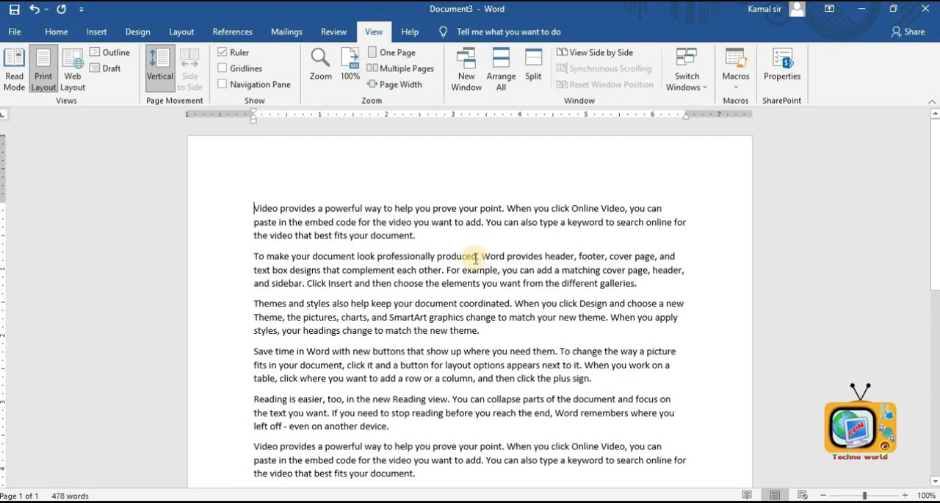
pyautogui.click(224, 68)
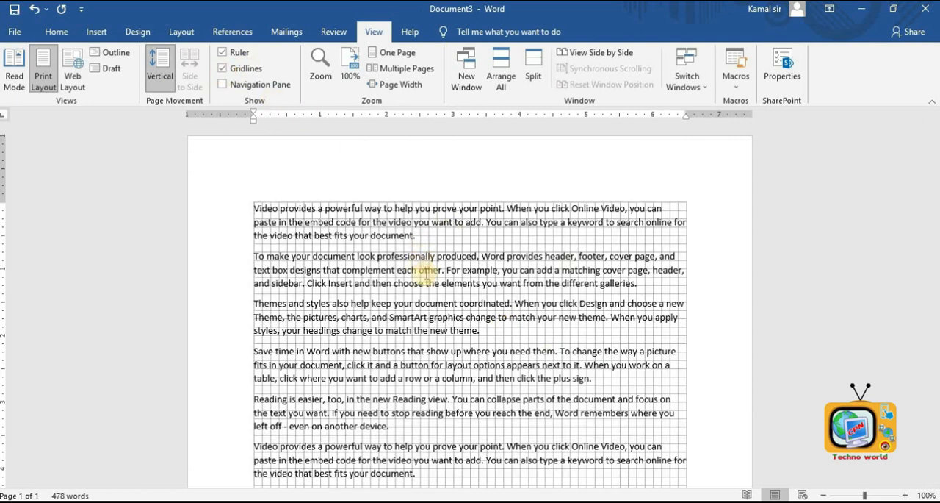
pyautogui.scroll(-10, 423, 273)
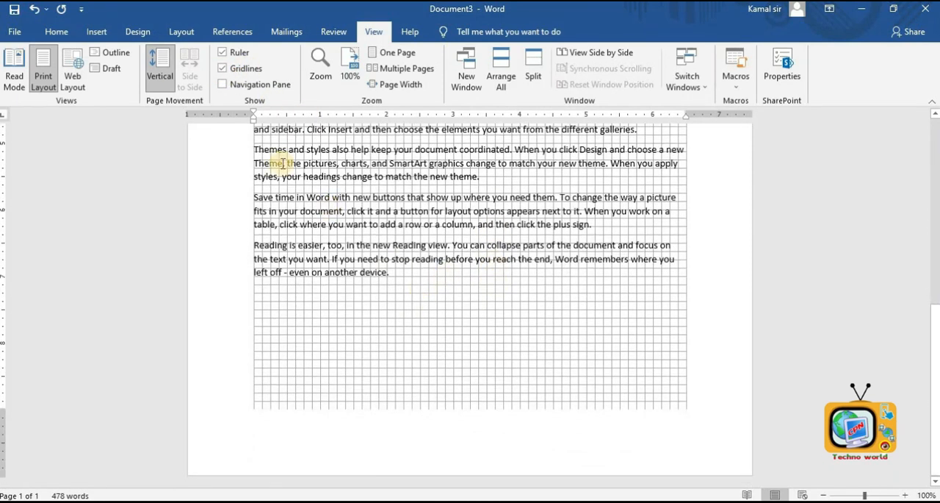
# - Draw two rectangles side by side below the text, about 1.25 by 0.75 in and 1.38 by 0.75 in
pyautogui.click(98, 30)
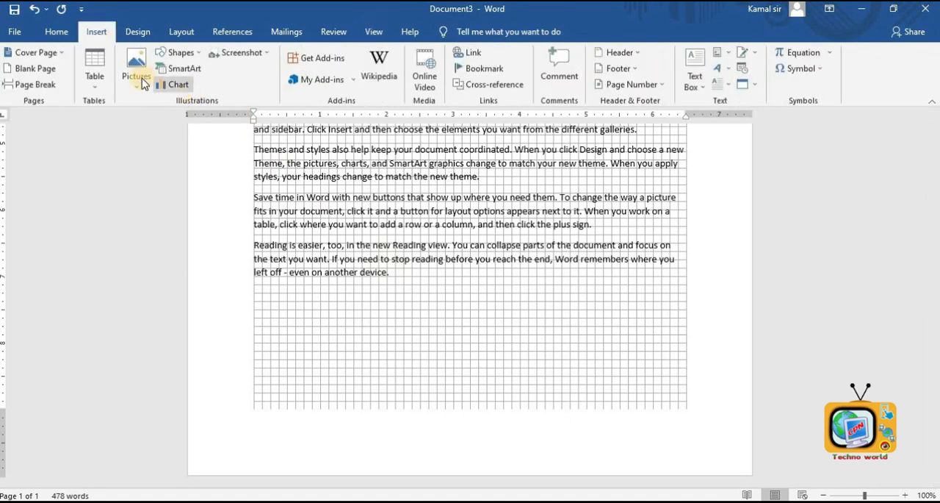
pyautogui.click(181, 53)
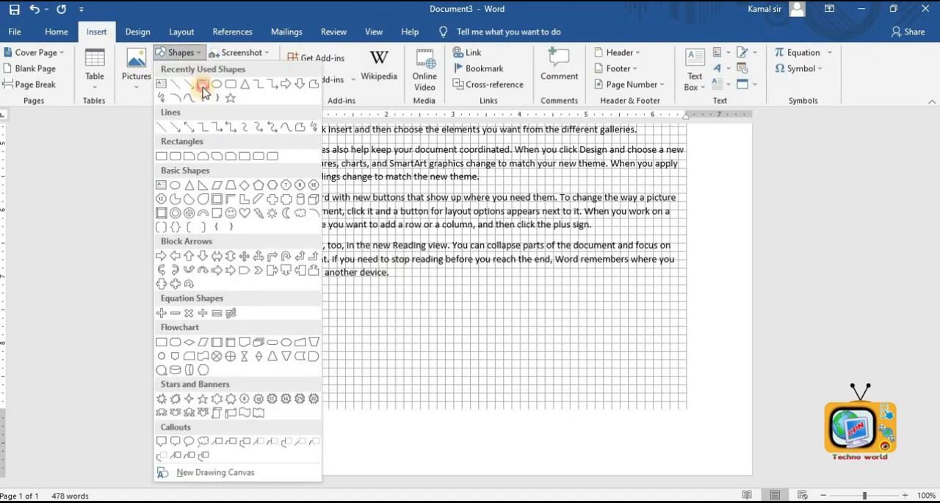
pyautogui.click(203, 85)
pyautogui.moveTo(345, 308); pyautogui.dragTo(421, 351)
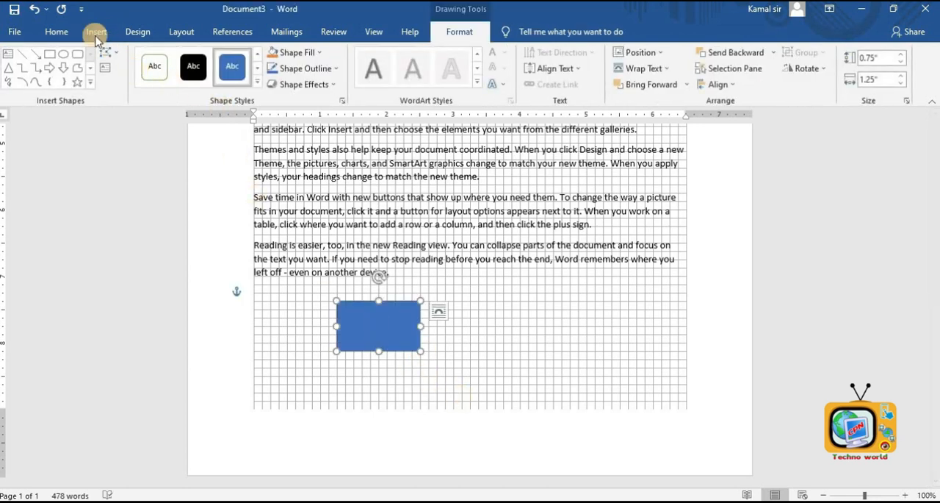
pyautogui.click(58, 56)
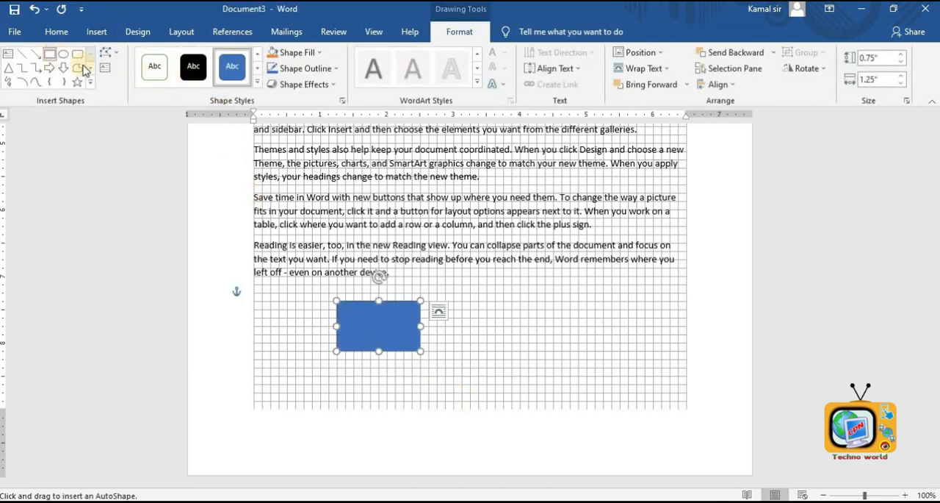
pyautogui.moveTo(459, 300); pyautogui.dragTo(556, 350)
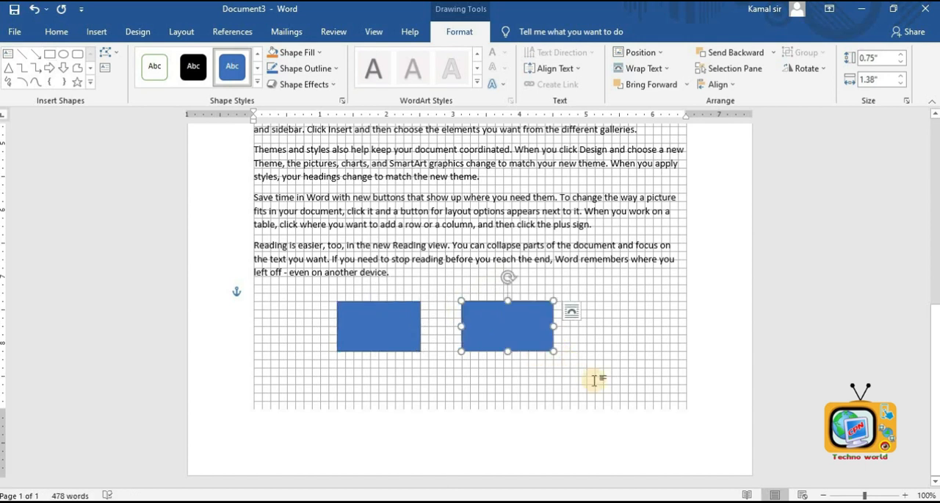
# - Turn off gridlines, then open and close the Navigation Pane
pyautogui.click(373, 32)
pyautogui.click(225, 68)
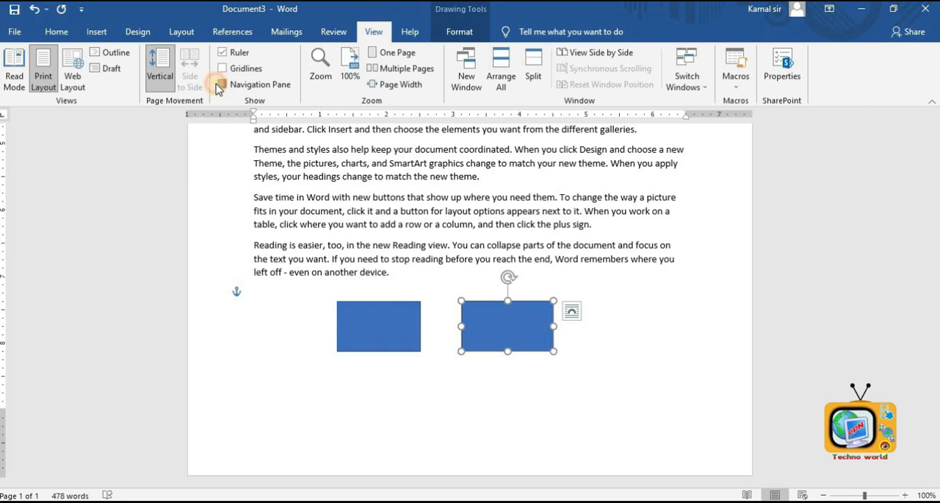
pyautogui.click(220, 86)
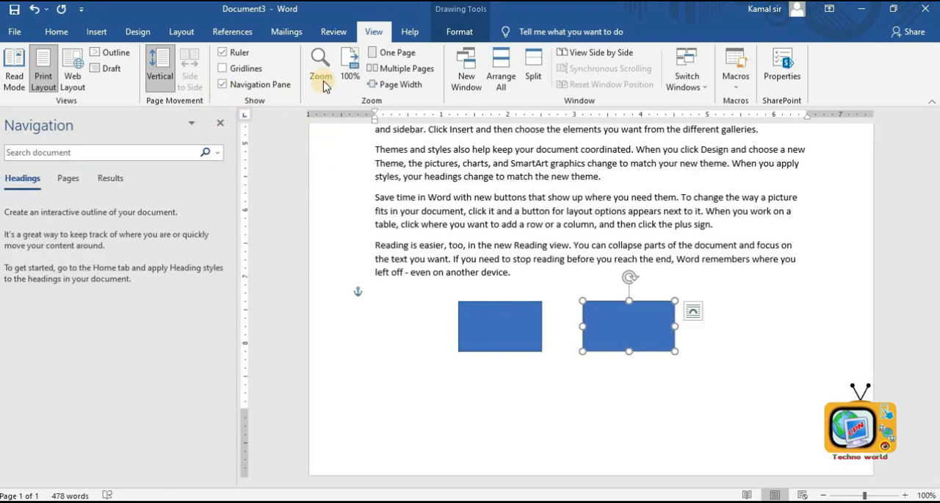
pyautogui.click(220, 122)
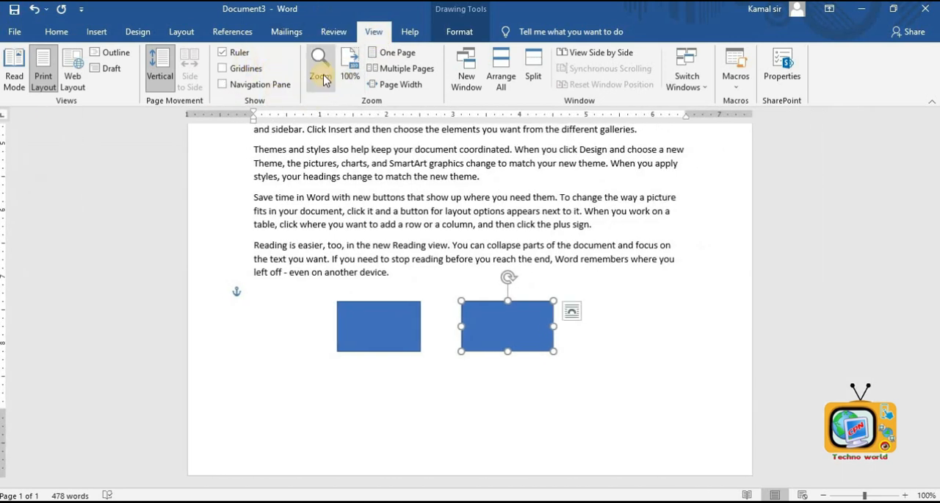
# - Set the zoom to 93% with the slider, then to 100% through the Zoom dialog
pyautogui.moveTo(866, 494); pyautogui.dragTo(862, 495)
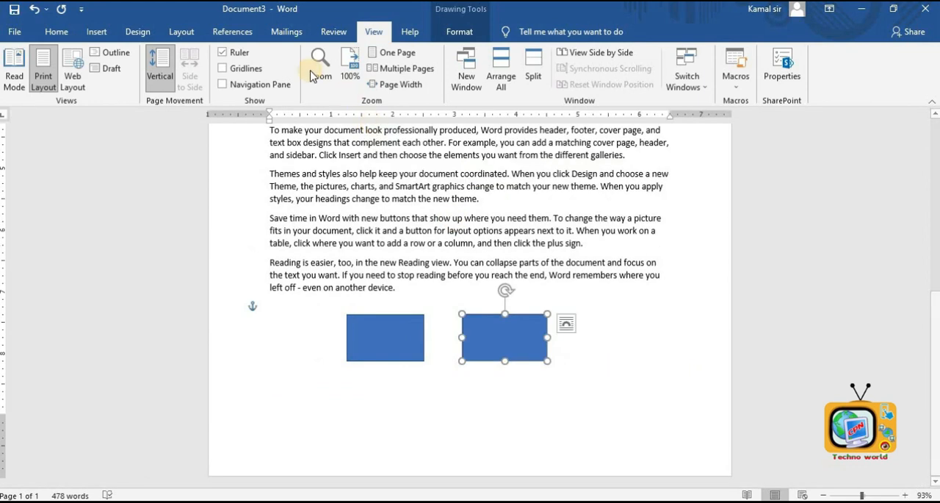
pyautogui.click(316, 74)
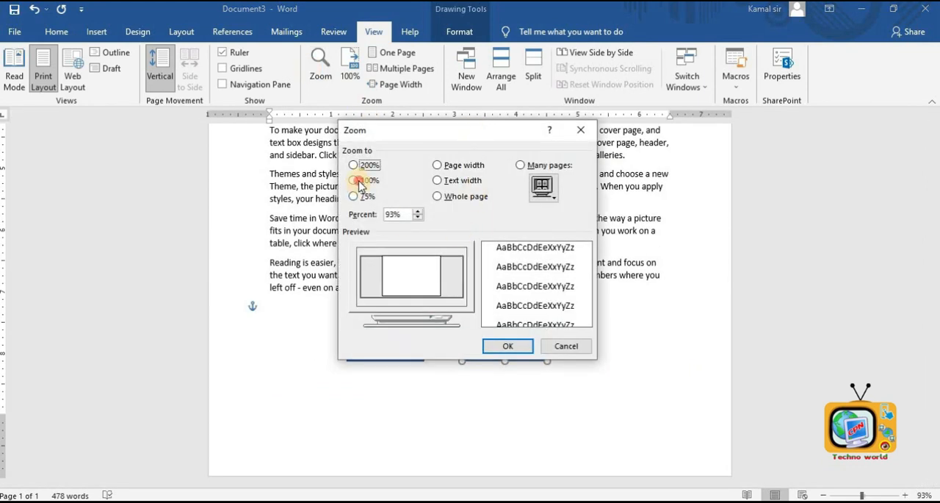
pyautogui.click(355, 181)
pyautogui.click(507, 345)
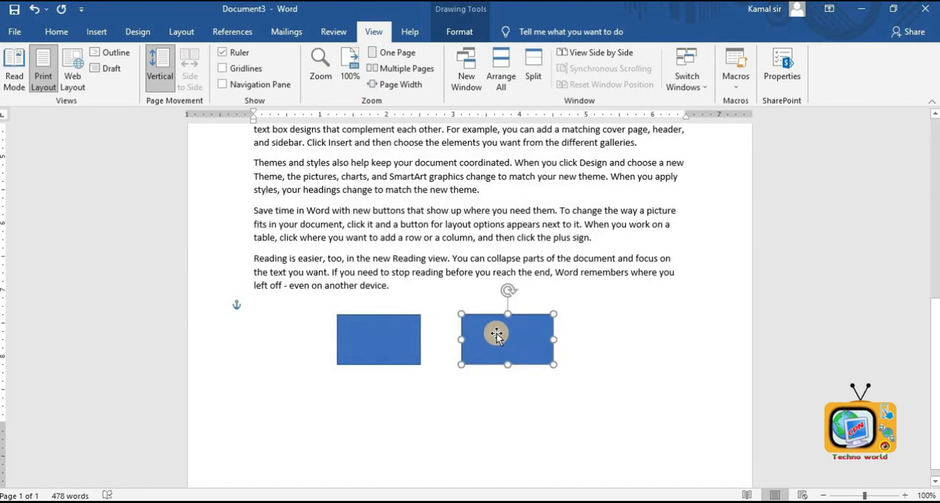
# - Select the second rectangle and switch the zoom to One Page and Multiple Pages views
pyautogui.click(497, 335)
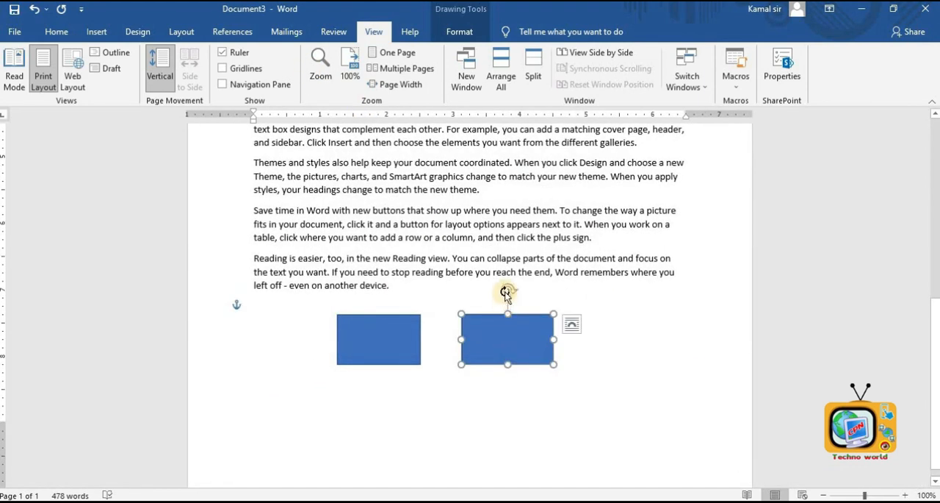
pyautogui.click(395, 60)
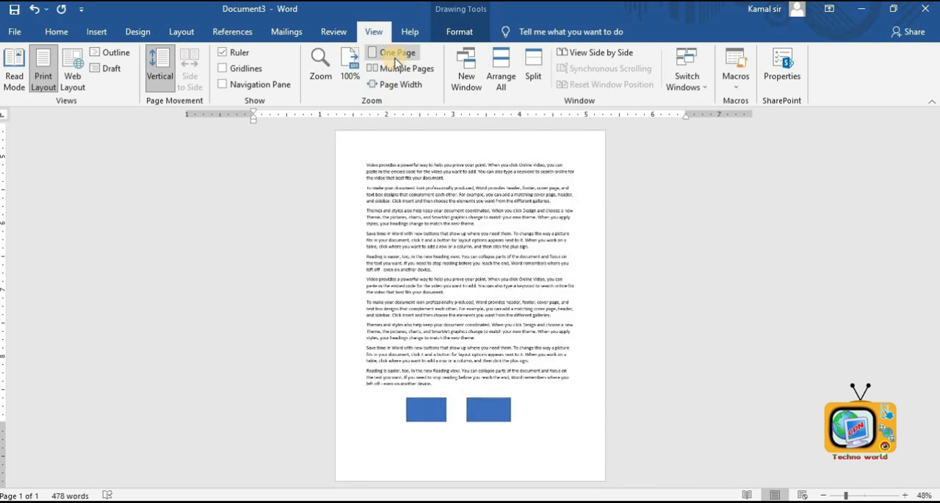
pyautogui.click(397, 71)
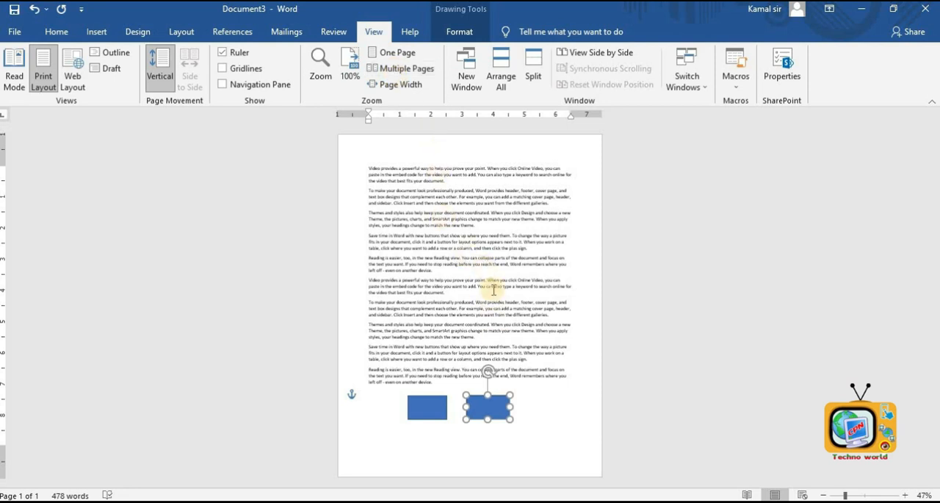
# - Switch the zoom to One Page, then back to 100%, and deselect the rectangle
pyautogui.click(395, 54)
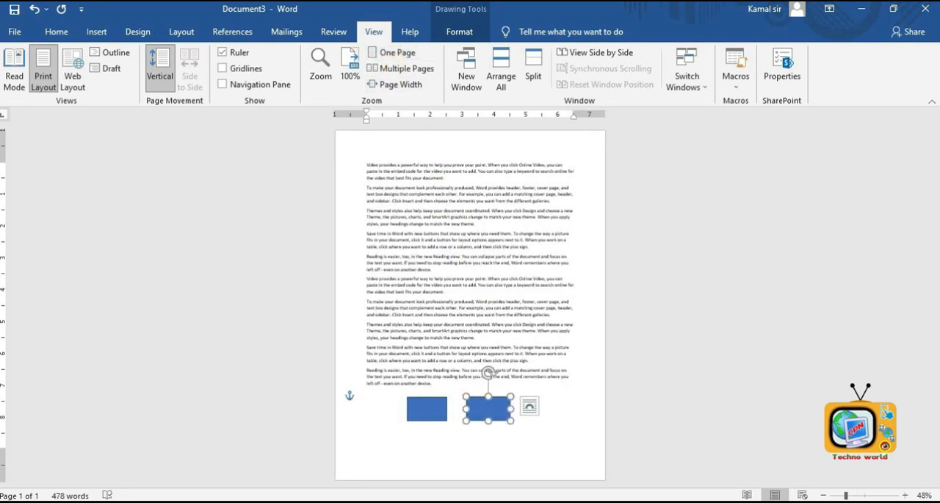
pyautogui.click(864, 494)
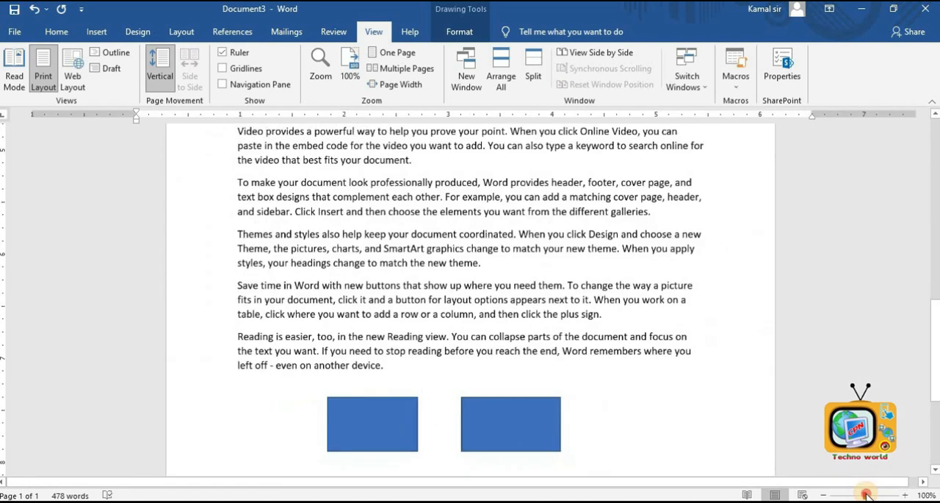
pyautogui.click(509, 299)
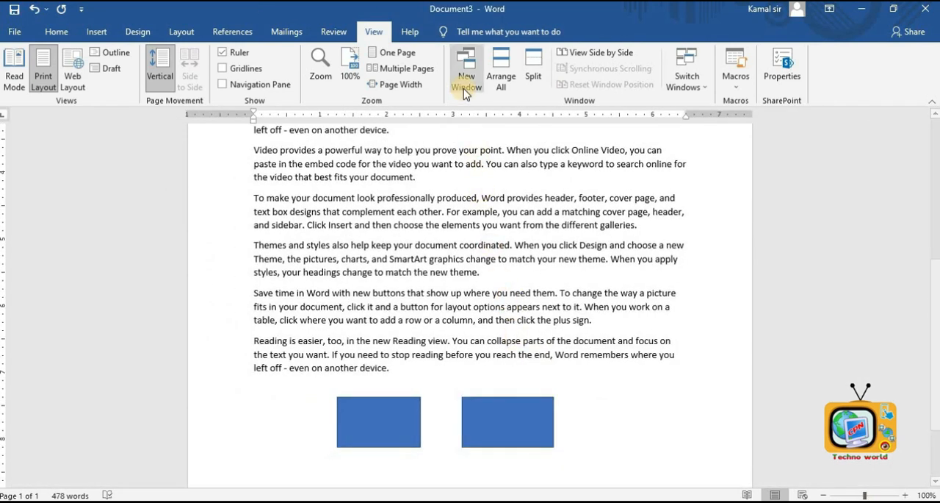
# - Open a new window of the same document and return to the View ribbon in it
pyautogui.click(463, 86)
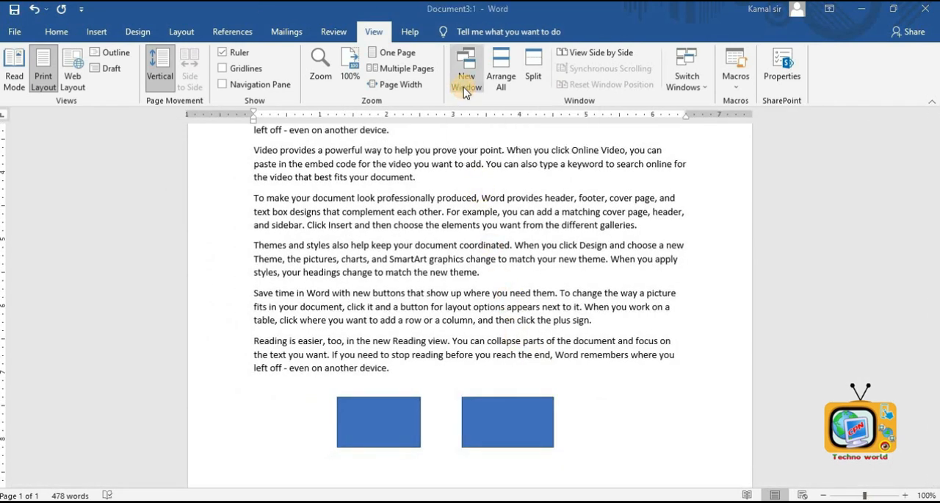
pyautogui.click(773, 81)
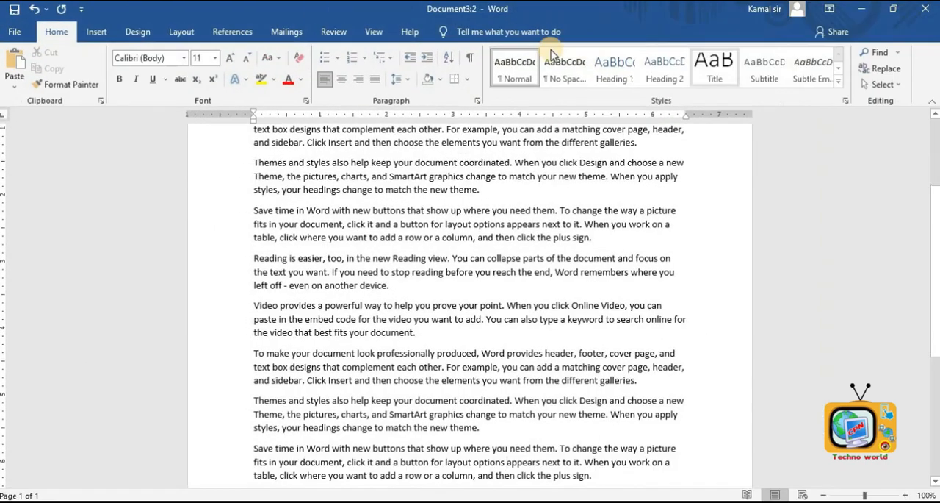
pyautogui.click(404, 33)
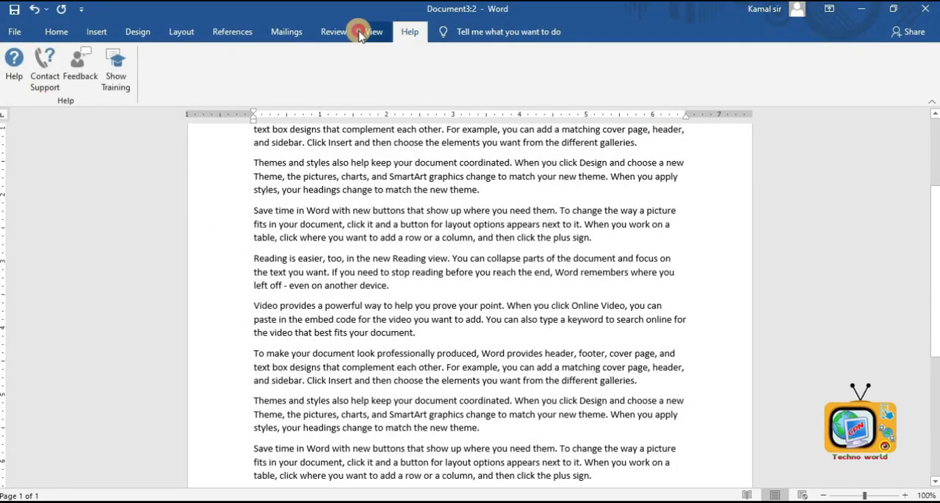
pyautogui.click(373, 32)
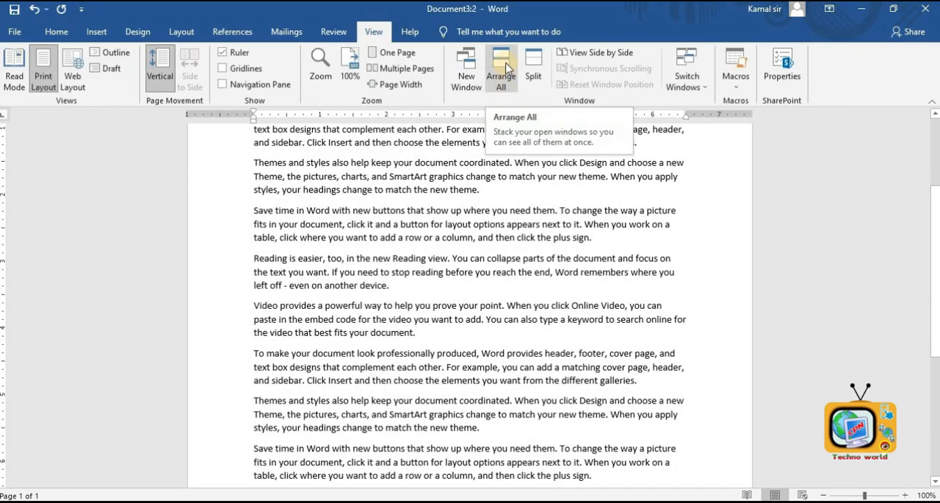
pyautogui.click(531, 210)
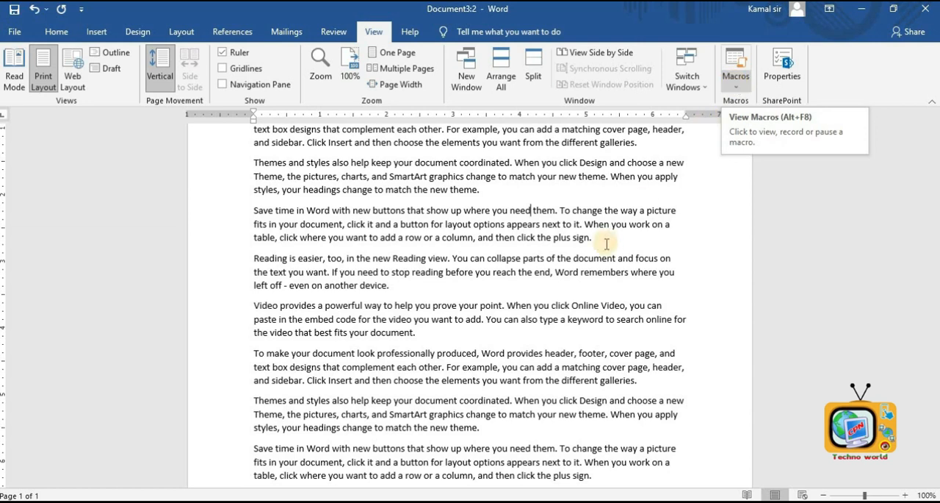
# - Select all the text in the document and delete it
pyautogui.scroll(-6, 607, 241)
pyautogui.moveTo(614, 365); pyautogui.dragTo(272, 212)
pyautogui.hotkey('ctrl', 'a')
pyautogui.press('Delete')
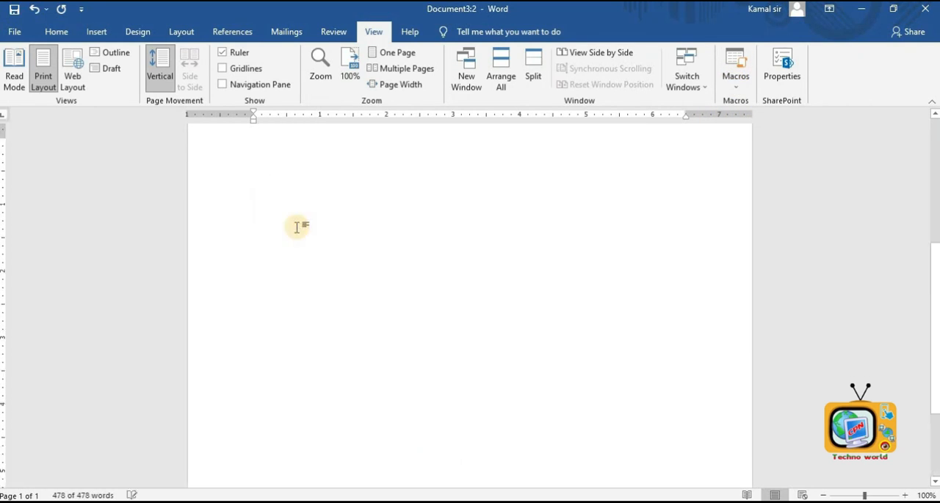
# - Record a macro with the default name that types a greeting sentence with the presenter's name, then stop recording
pyautogui.click(751, 76)
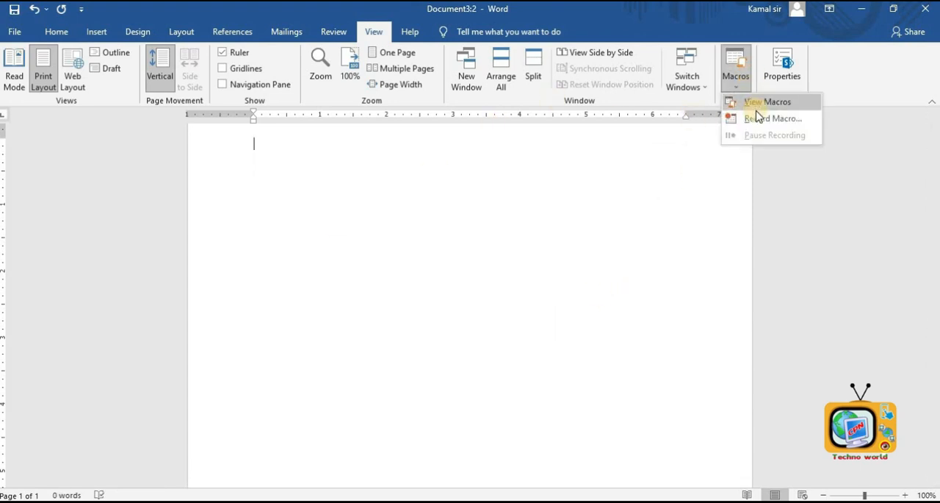
pyautogui.click(760, 119)
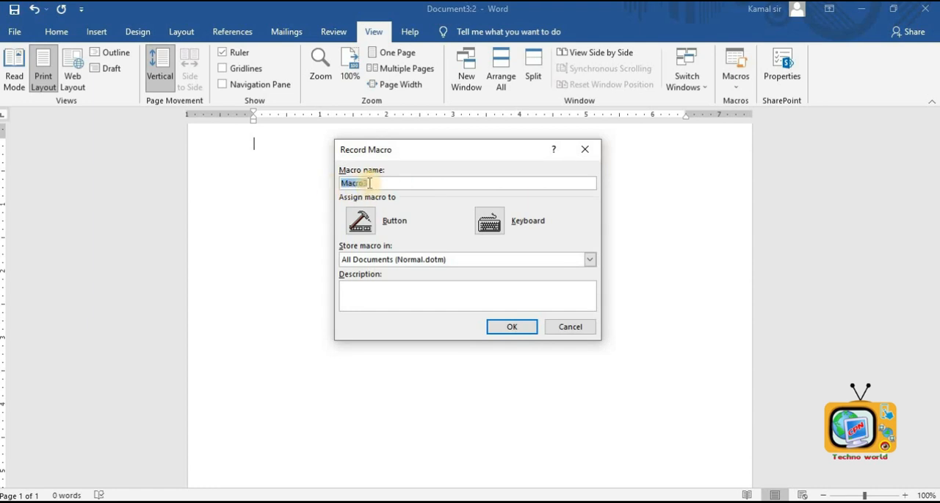
pyautogui.click(505, 328)
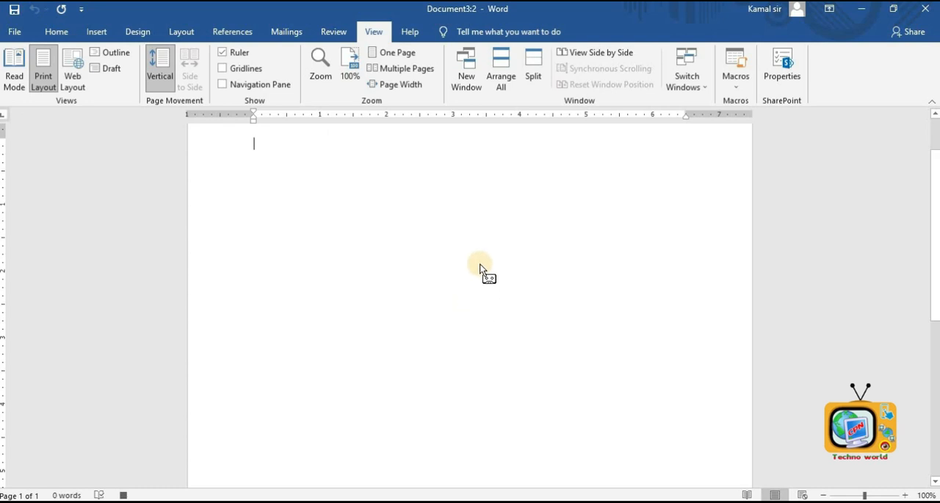
pyautogui.write('hello its me kamal sir.')
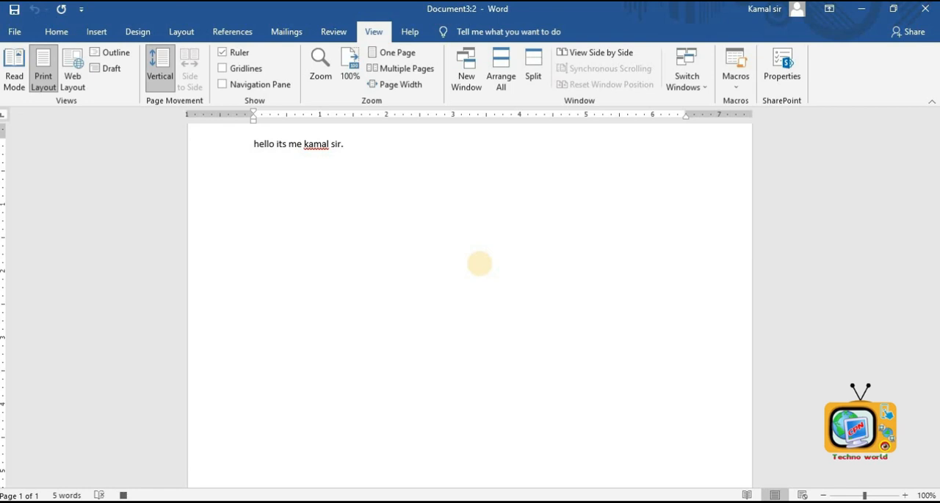
pyautogui.click(738, 85)
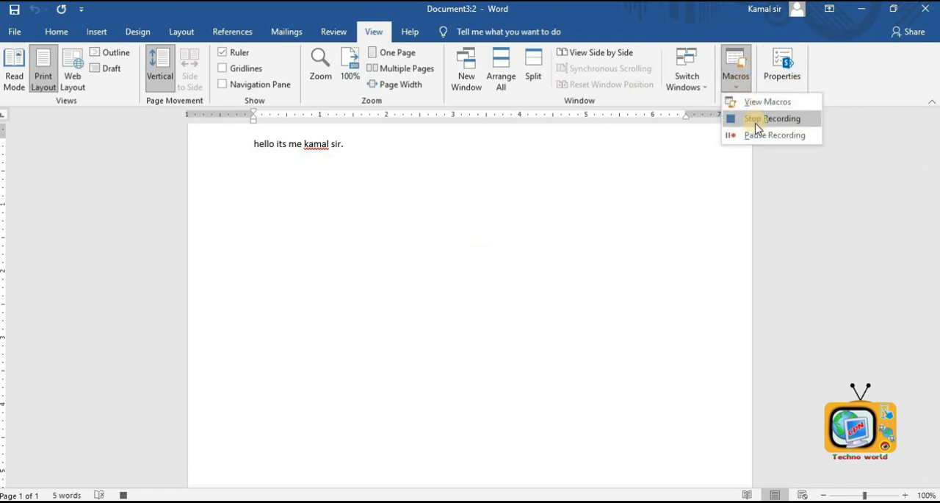
pyautogui.click(757, 122)
# - Delete the greeting line, then run Macro3 from the macro list to retype it
pyautogui.click(79, 142)
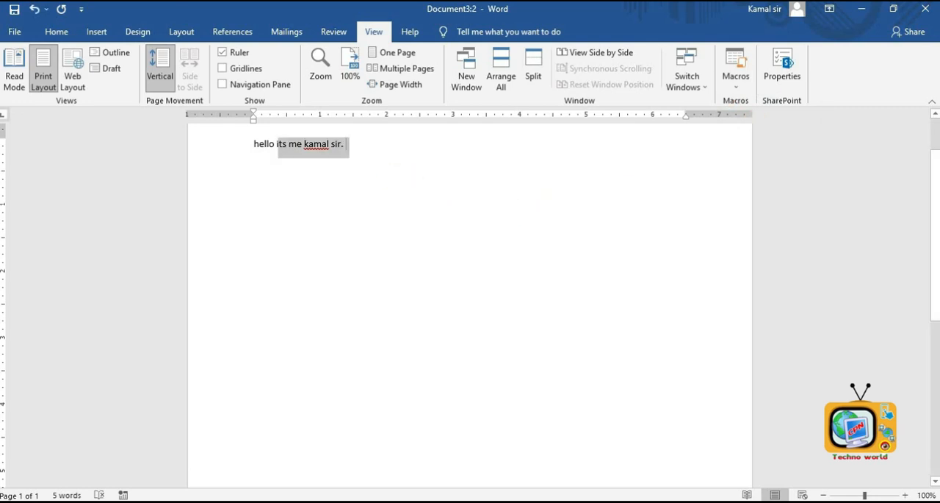
pyautogui.press('Delete')
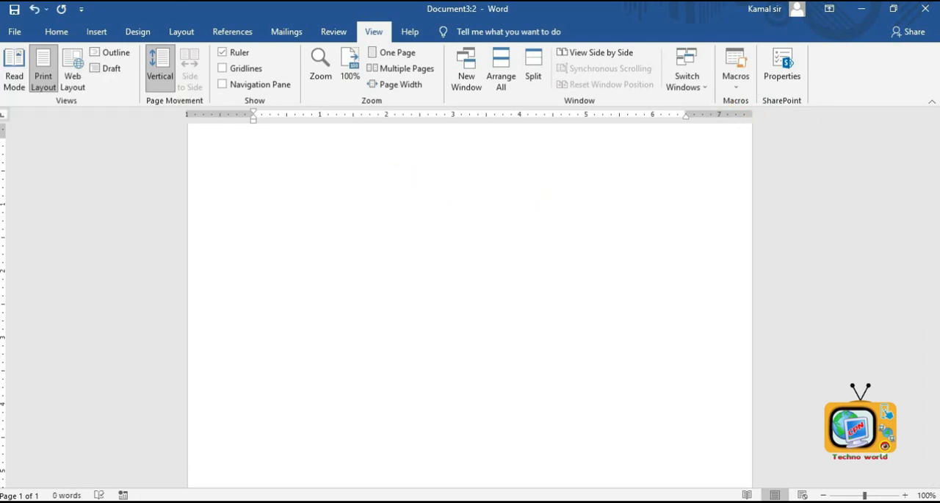
pyautogui.click(729, 85)
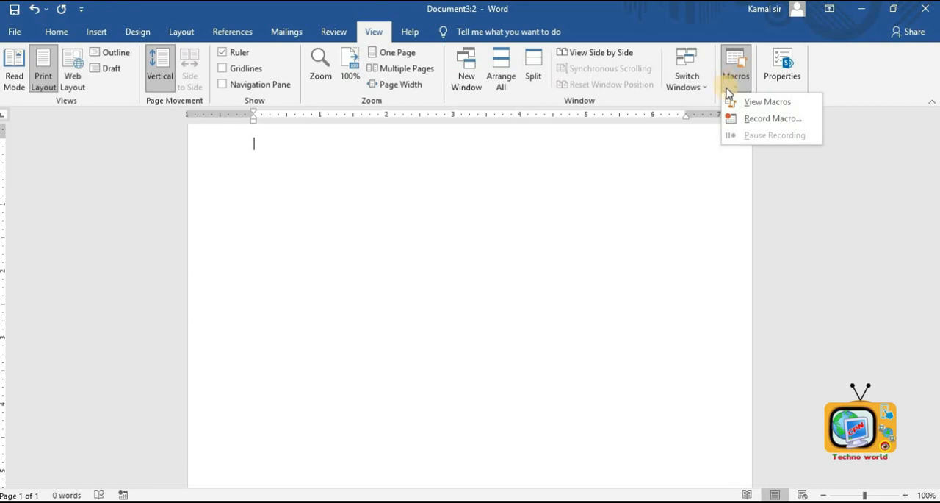
pyautogui.click(761, 104)
pyautogui.click(571, 187)
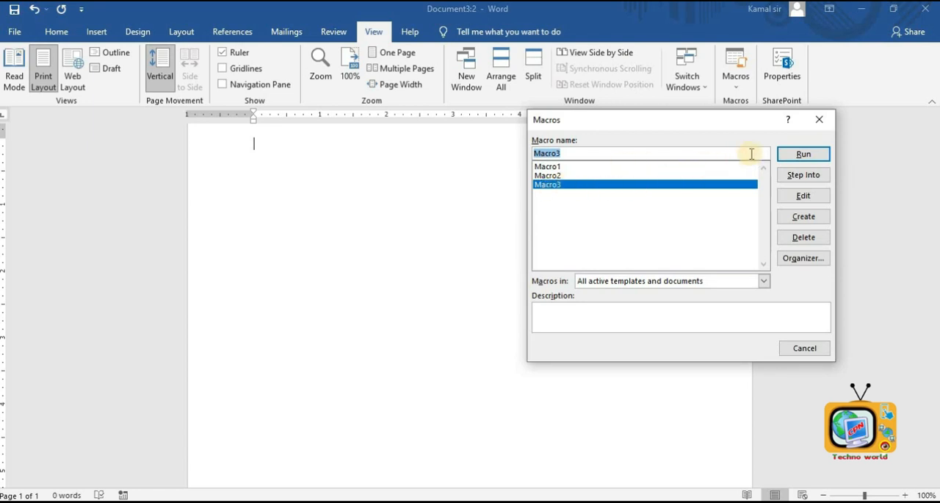
pyautogui.click(792, 155)
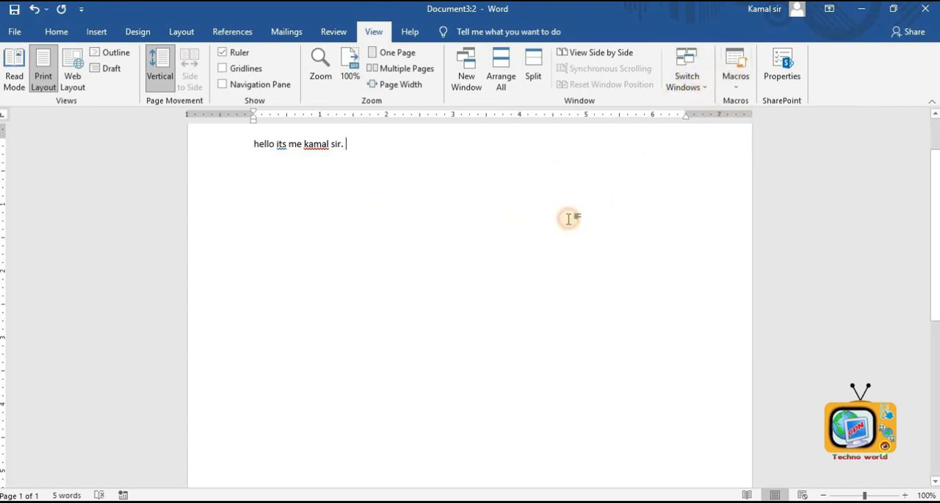
# - Select all the document text and delete it
pyautogui.hotkey('ctrl', 'a')
pyautogui.press('Delete')
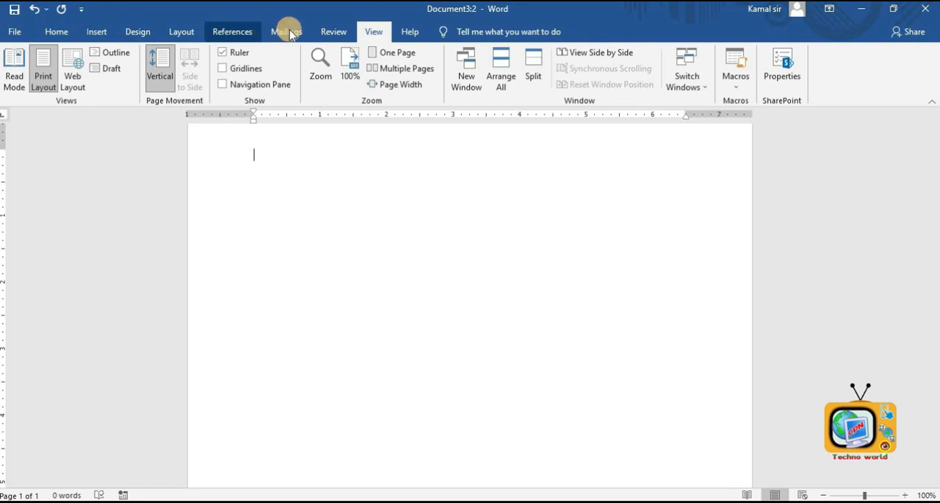
pyautogui.click(400, 37)
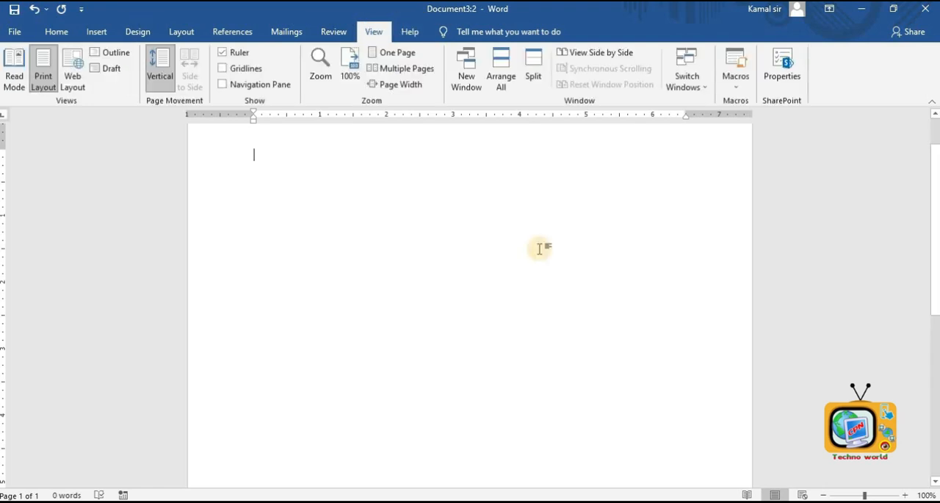
# - Open the print settings for the document and set the paper size to A4
pyautogui.click(11, 34)
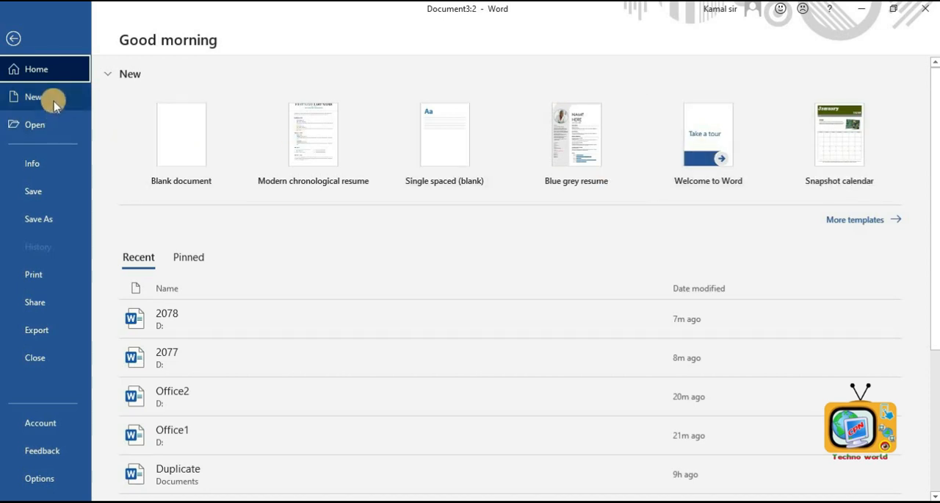
pyautogui.click(44, 166)
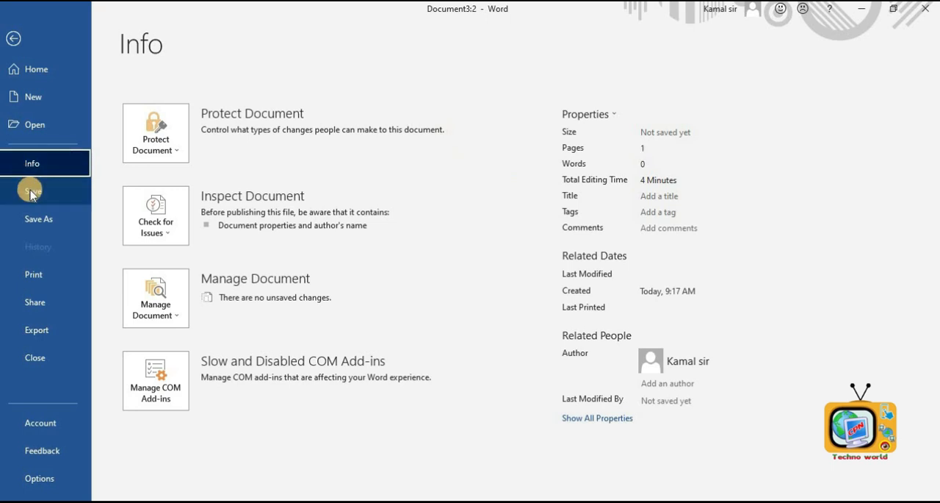
pyautogui.click(51, 280)
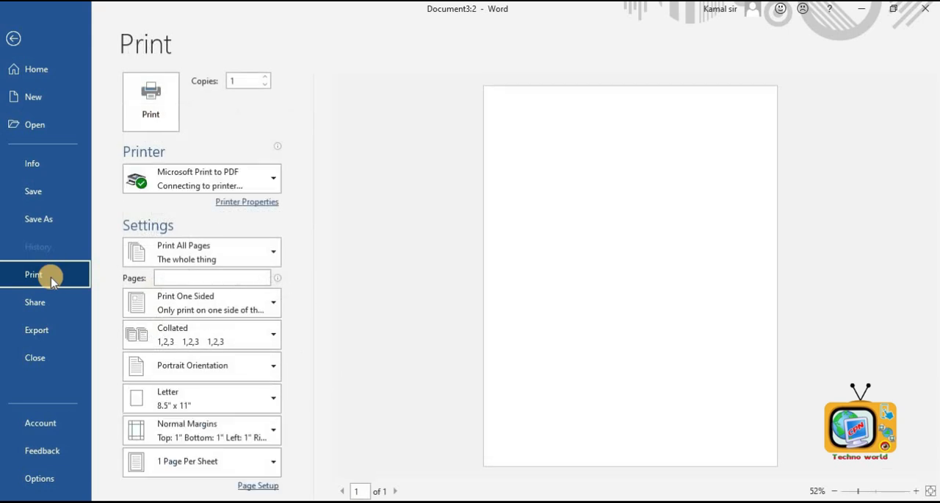
pyautogui.click(241, 185)
pyautogui.click(241, 184)
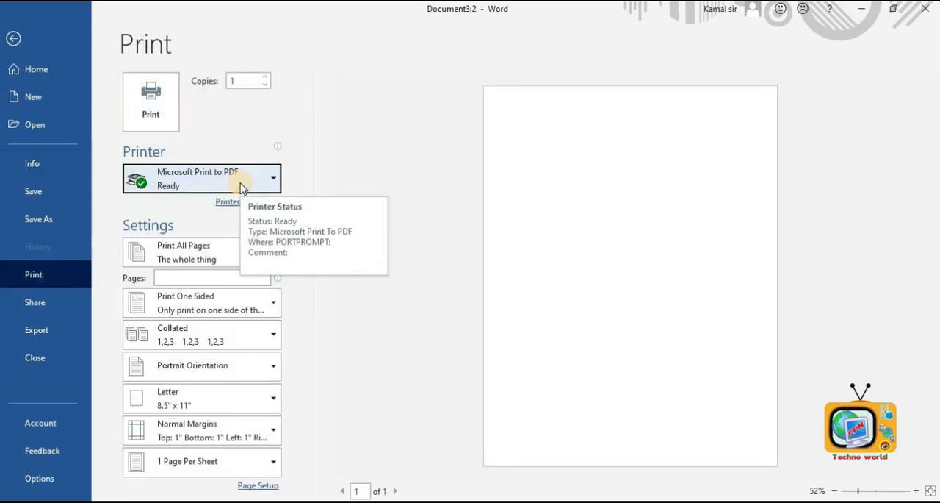
pyautogui.click(257, 81)
pyautogui.click(194, 88)
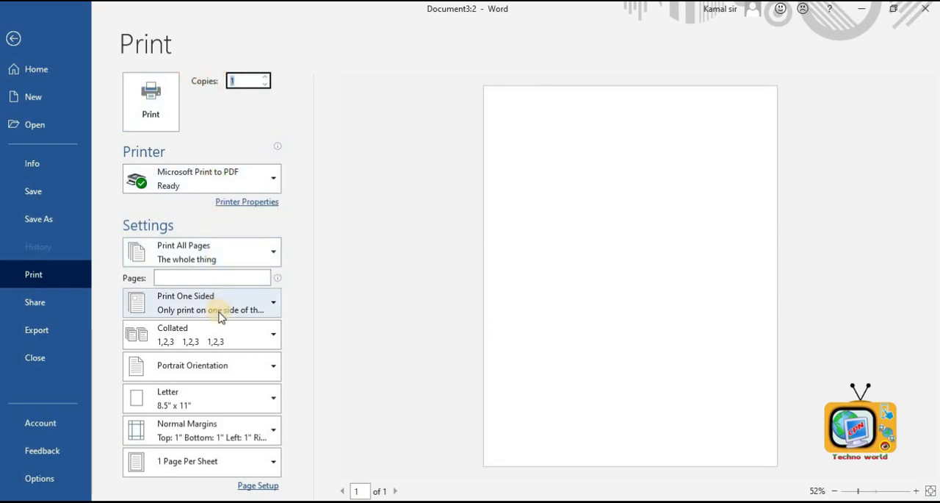
pyautogui.click(205, 399)
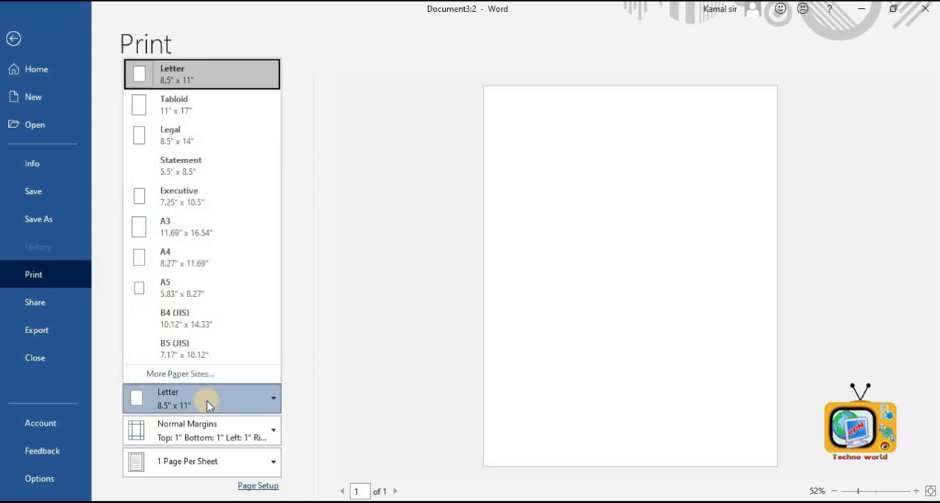
pyautogui.click(181, 254)
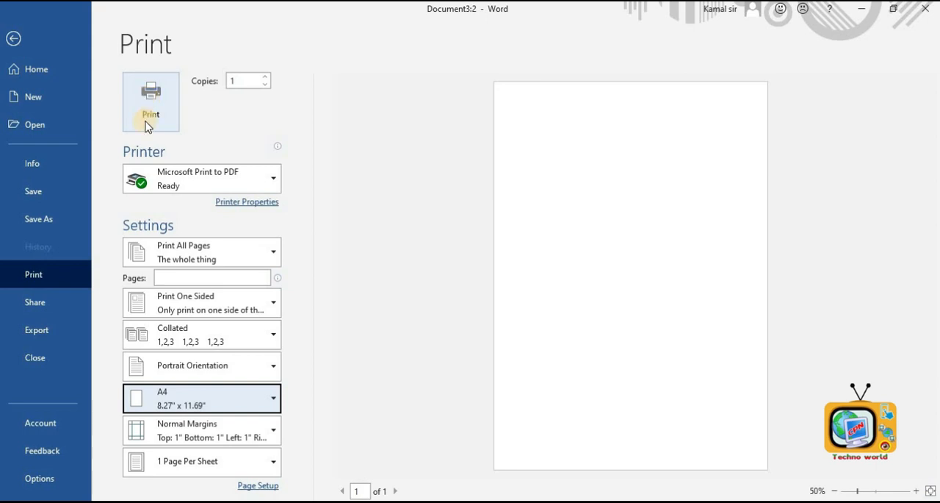
pyautogui.click(43, 333)
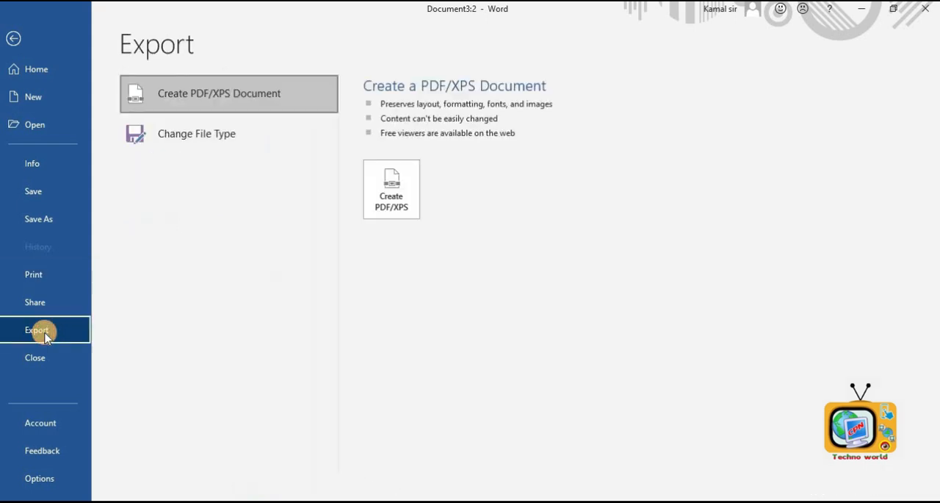
pyautogui.click(189, 93)
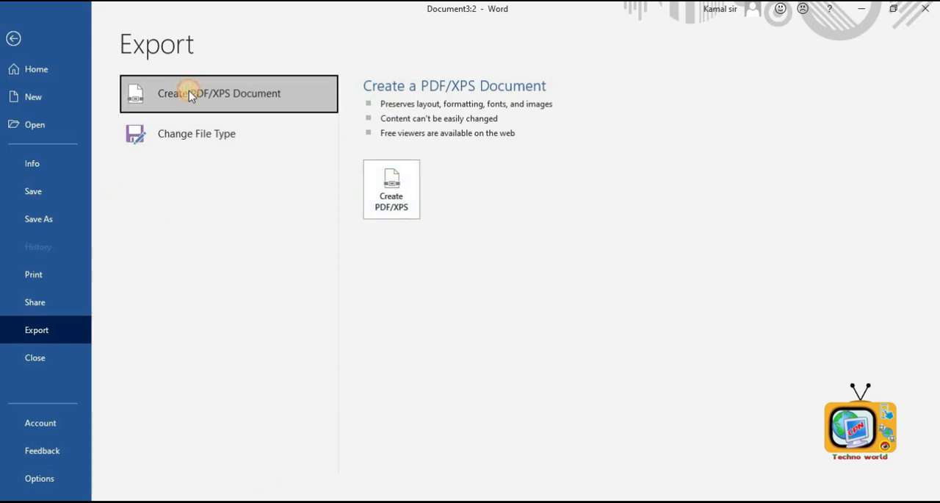
pyautogui.click(391, 188)
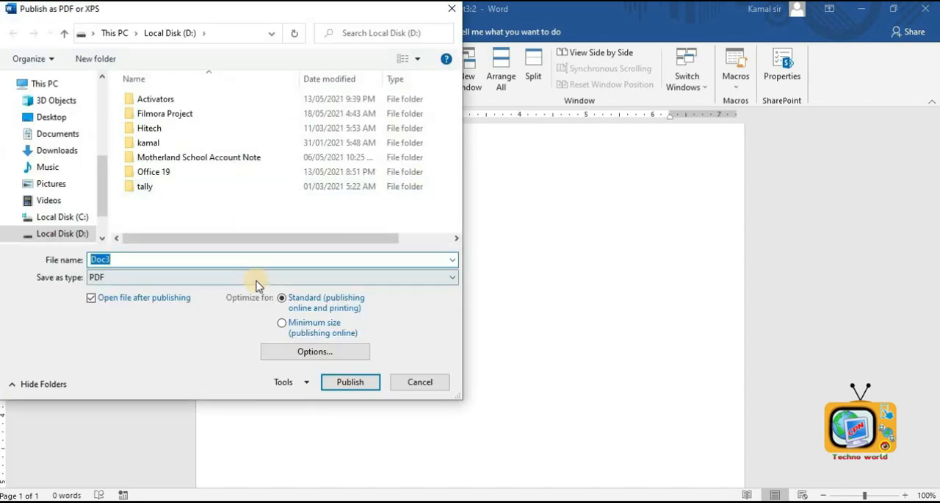
pyautogui.click(419, 382)
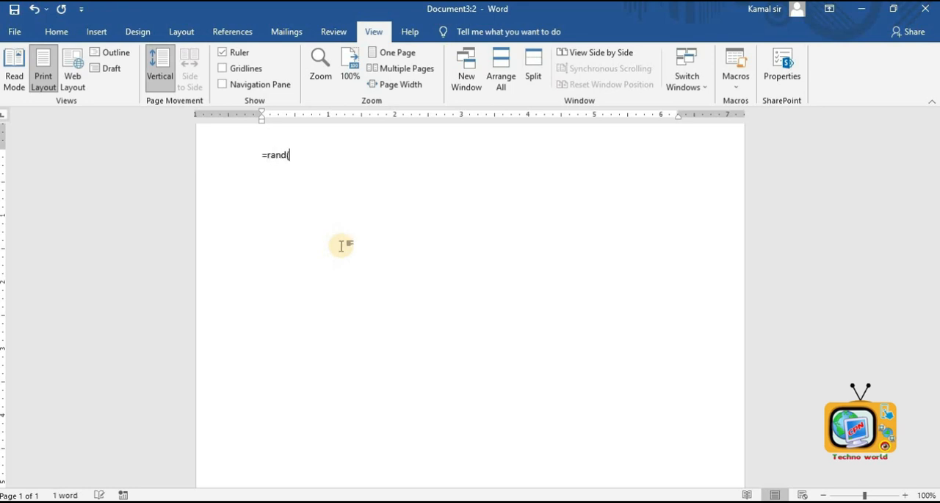
# - Generate a sample paragraph with the =rand( formula at the top of the page
pyautogui.press('Return')
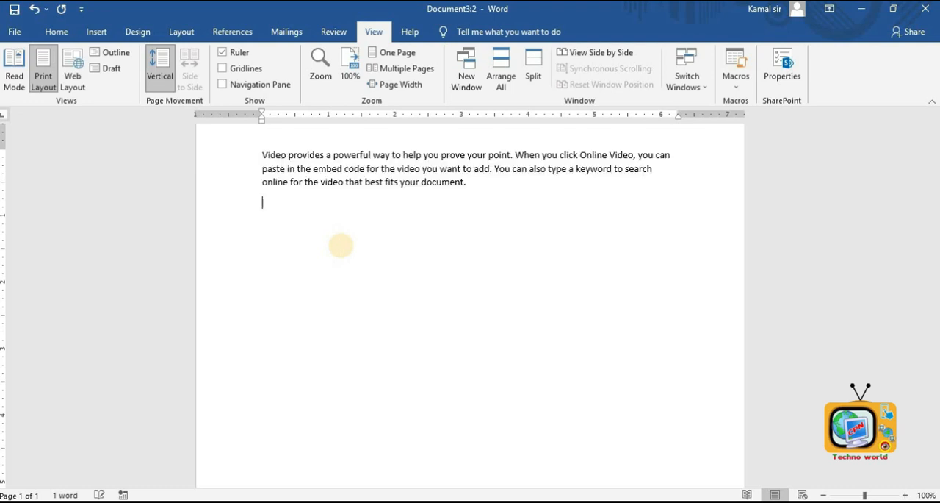
pyautogui.scroll(2, 435, 233)
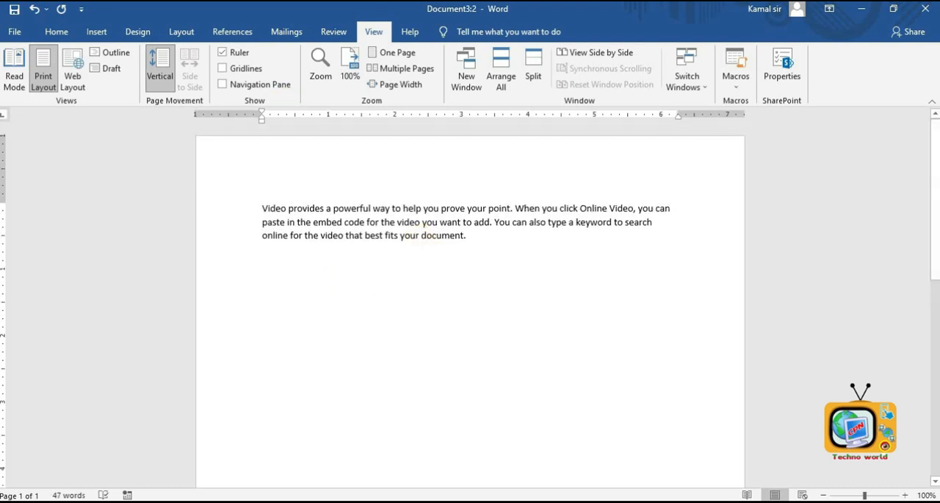
pyautogui.click(98, 32)
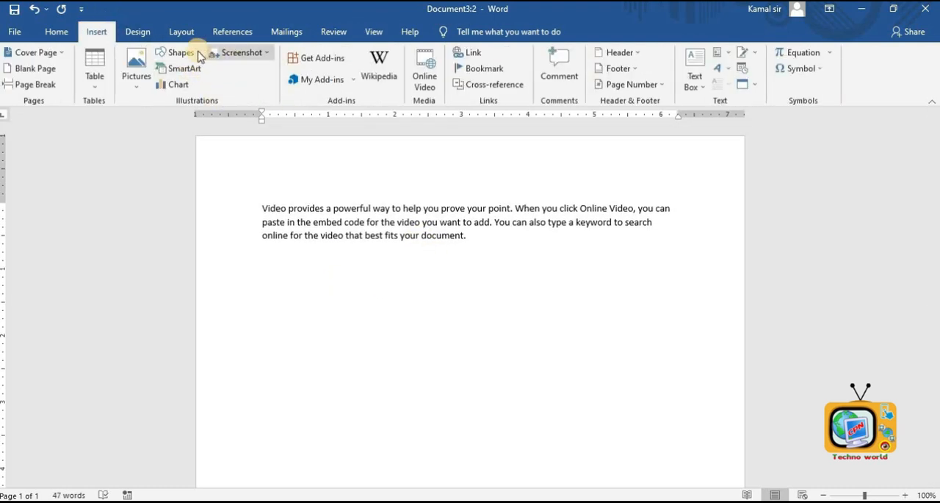
# - Draw a heart shape below the paragraph and fill it with red
pyautogui.click(180, 55)
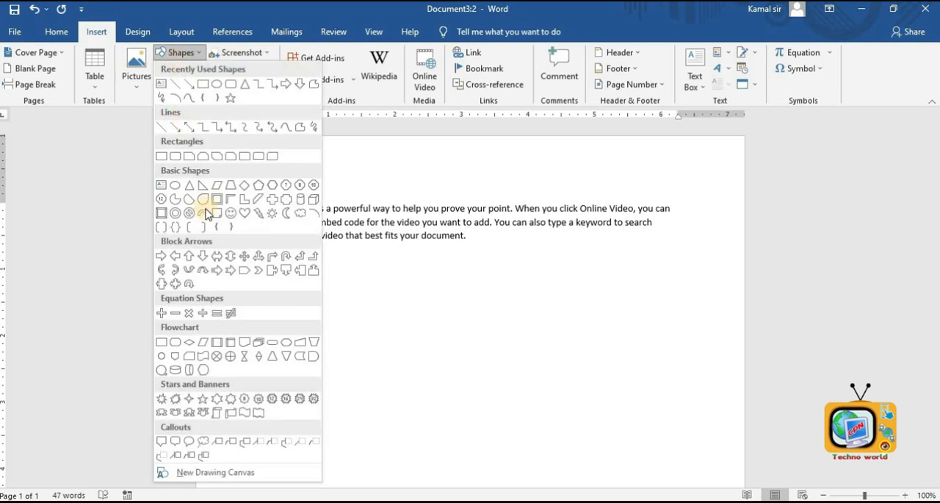
pyautogui.click(245, 212)
pyautogui.moveTo(395, 252); pyautogui.dragTo(539, 404)
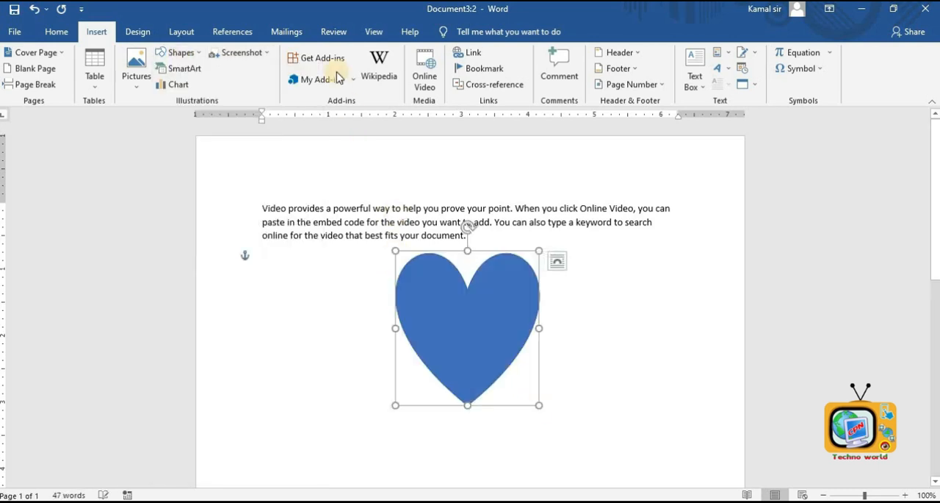
pyautogui.click(308, 53)
pyautogui.click(288, 161)
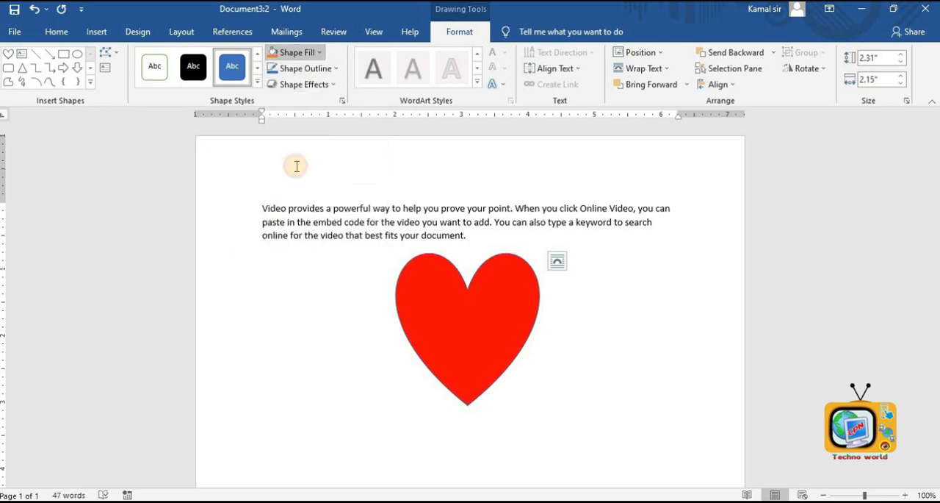
pyautogui.click(582, 350)
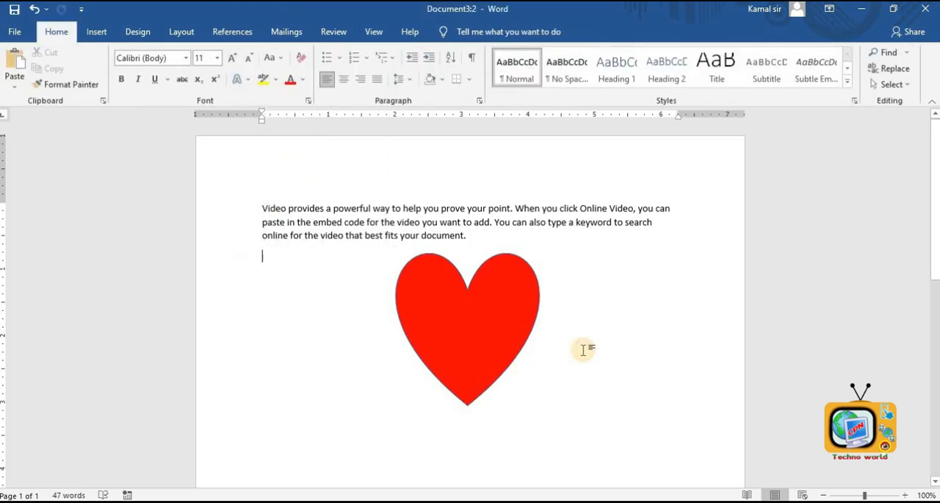
# - Start saving the document as a copy in Local Disk (D:) with the file name private
pyautogui.click(14, 31)
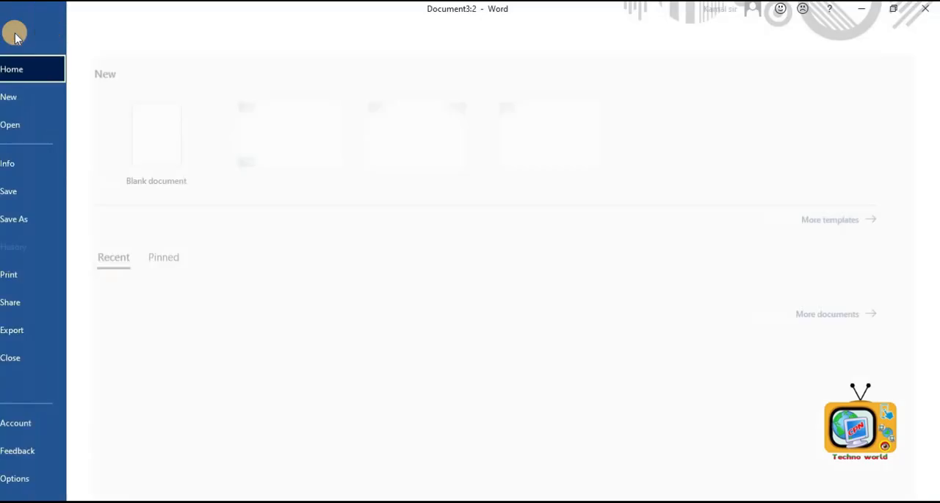
pyautogui.click(48, 197)
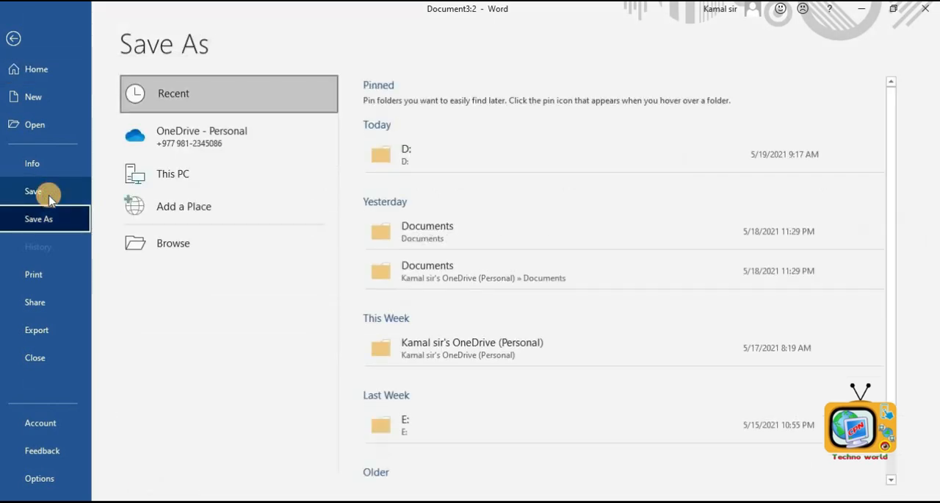
pyautogui.click(184, 181)
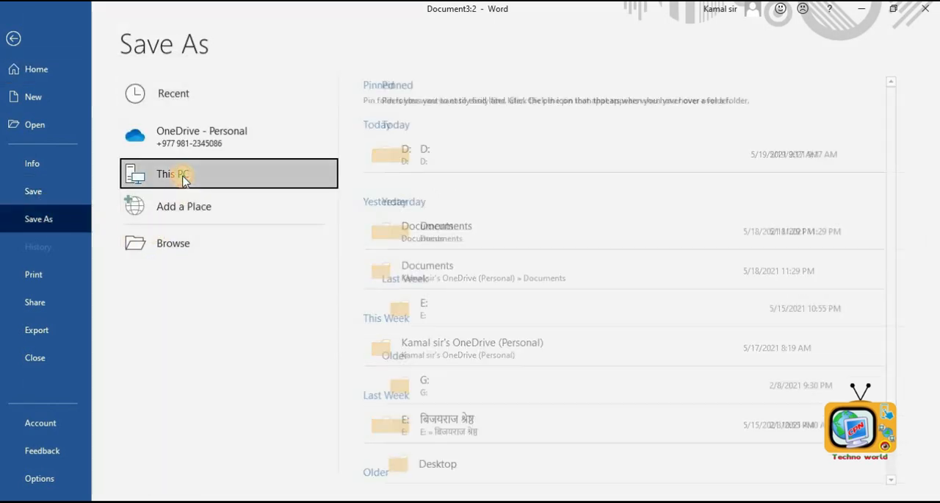
pyautogui.click(377, 155)
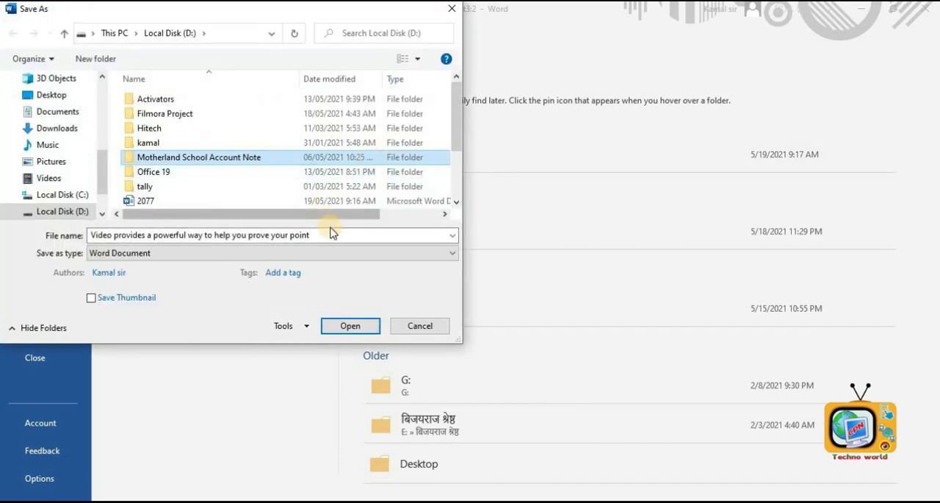
pyautogui.click(333, 233)
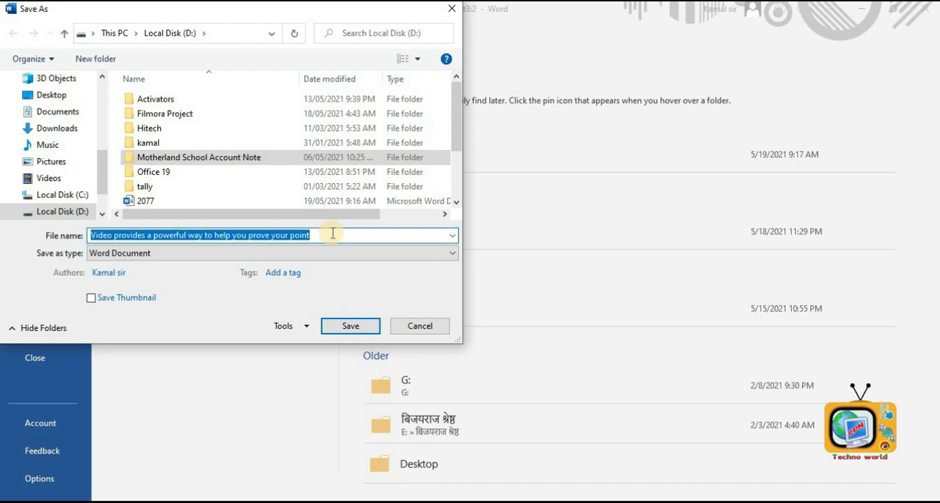
pyautogui.write('private')
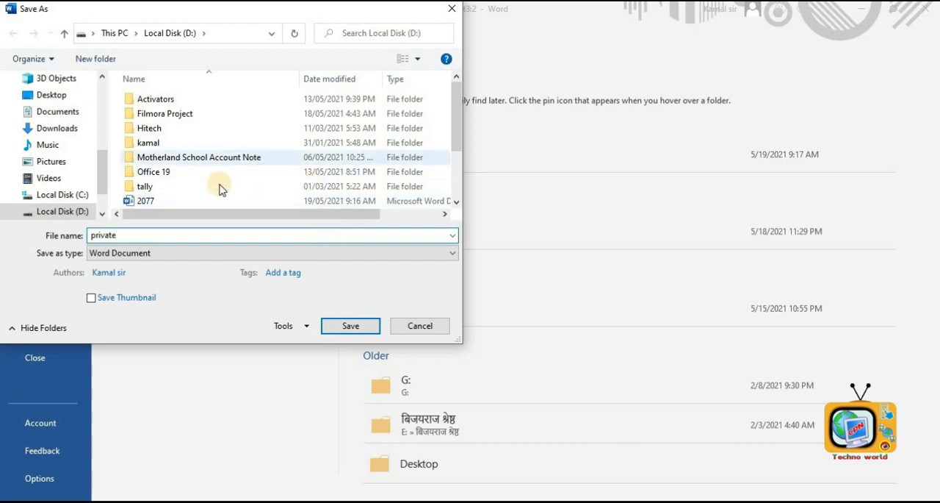
# - Set a password to open in the save dialog's General Options, confirm it, and save the file
pyautogui.click(284, 325)
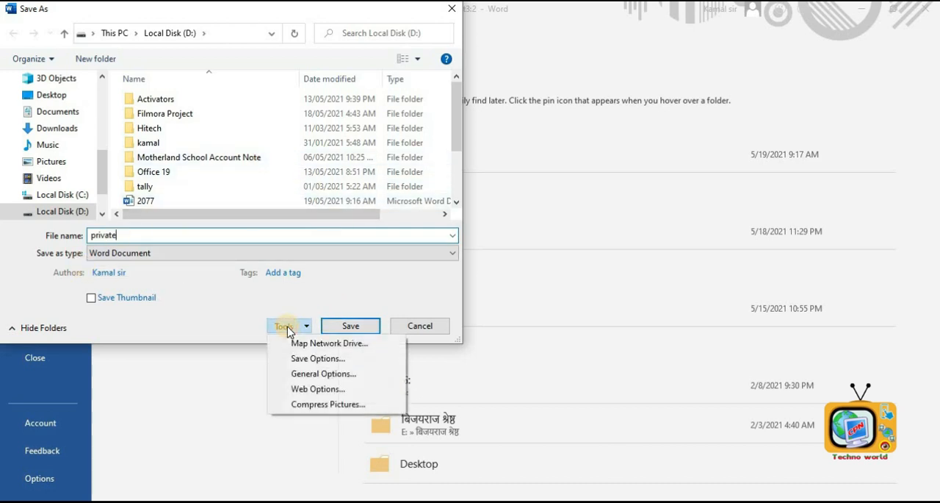
pyautogui.click(323, 374)
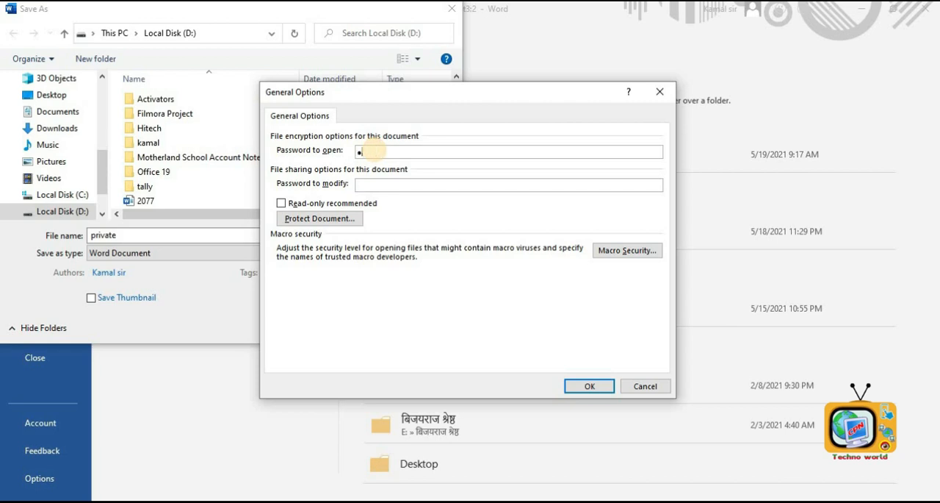
pyautogui.click(594, 387)
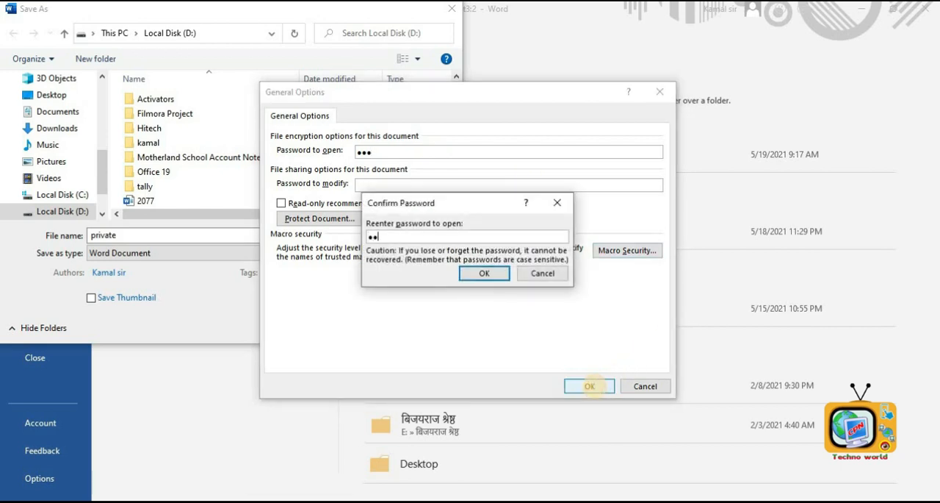
pyautogui.click(469, 272)
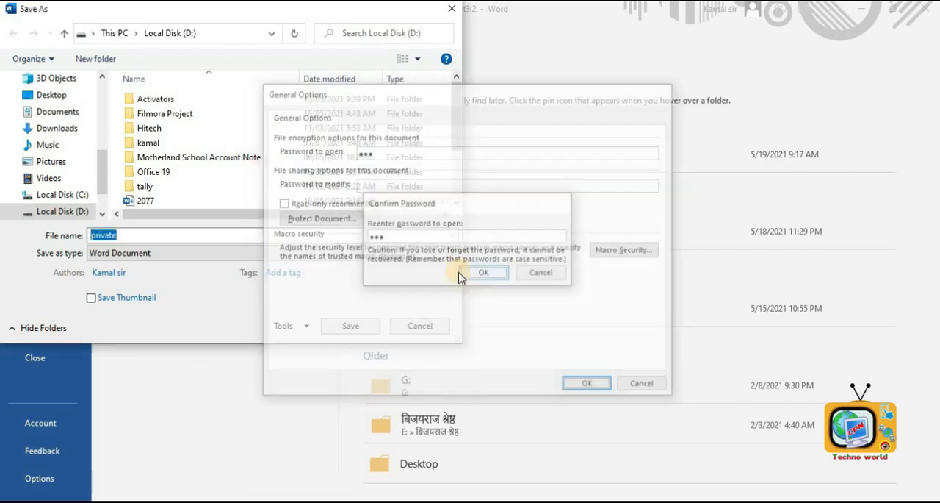
pyautogui.click(360, 332)
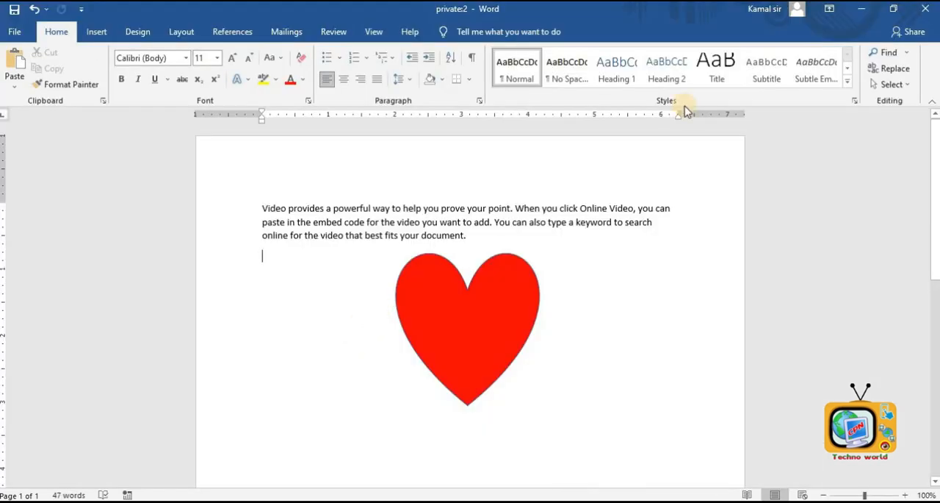
# - Close the document and reopen private from the recent files, entering its open password
pyautogui.click(923, 11)
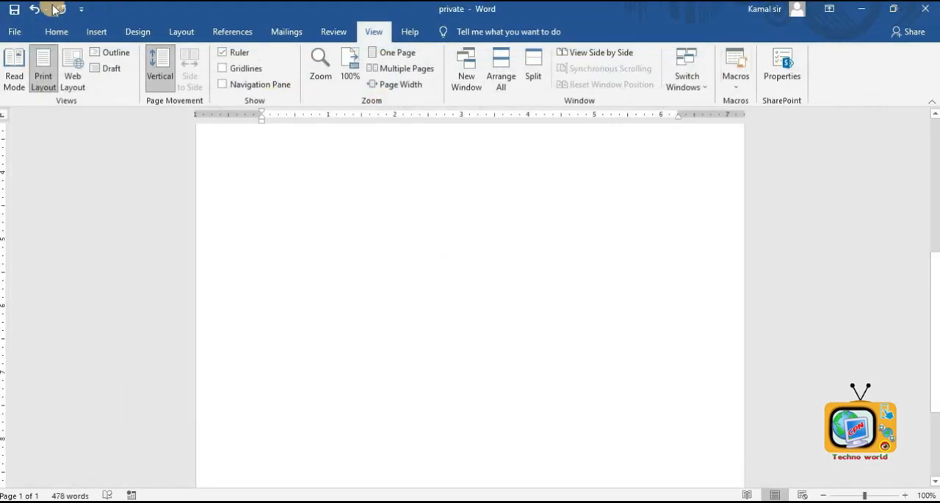
pyautogui.click(18, 32)
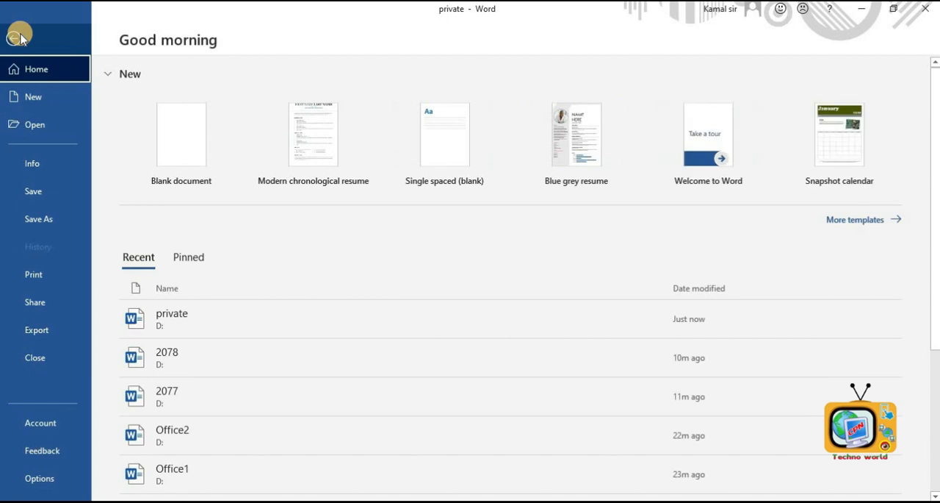
pyautogui.click(184, 321)
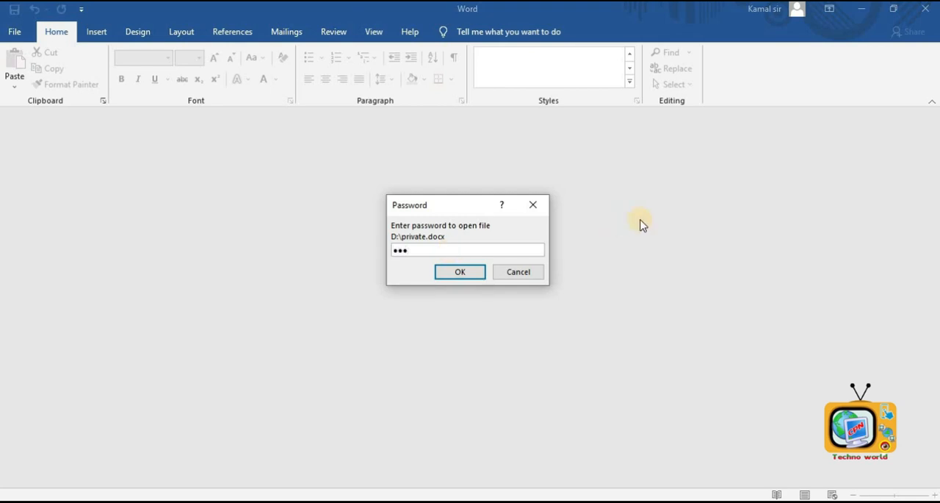
pyautogui.click(447, 270)
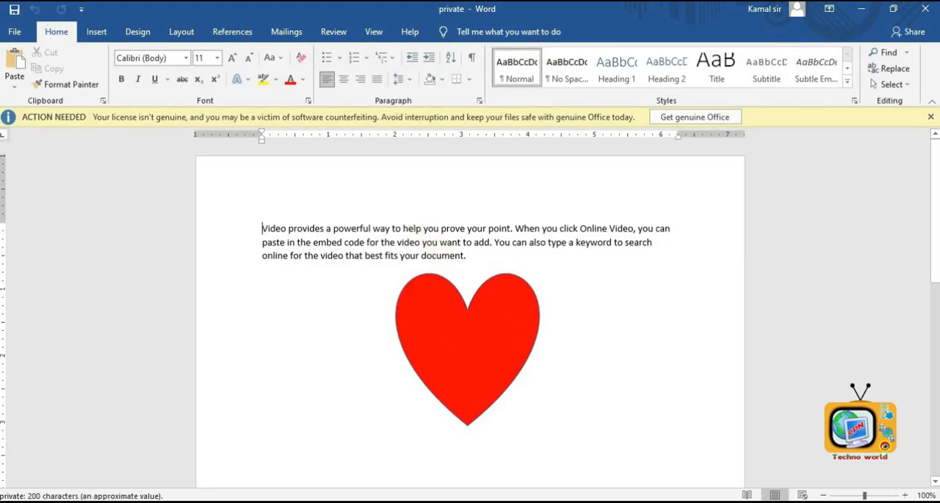
# - Start saving as a copy in Local Disk (D:) and select the existing private file
pyautogui.click(17, 34)
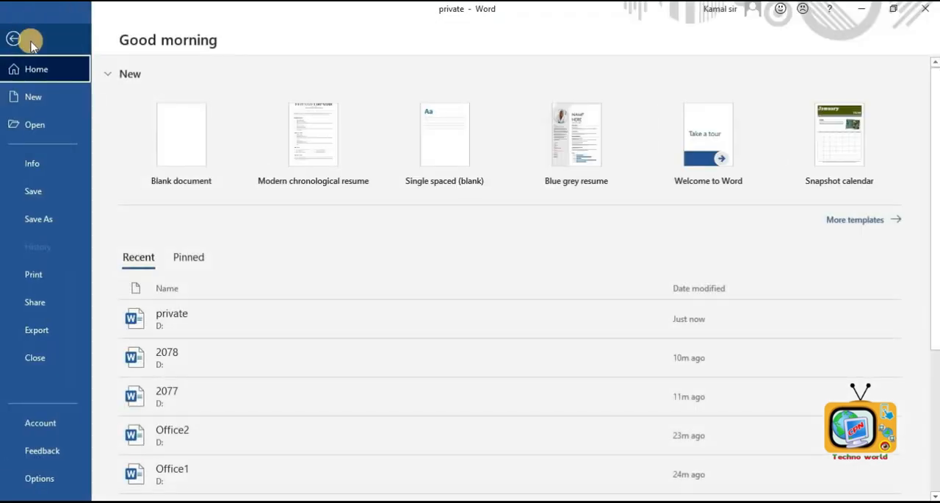
pyautogui.click(42, 218)
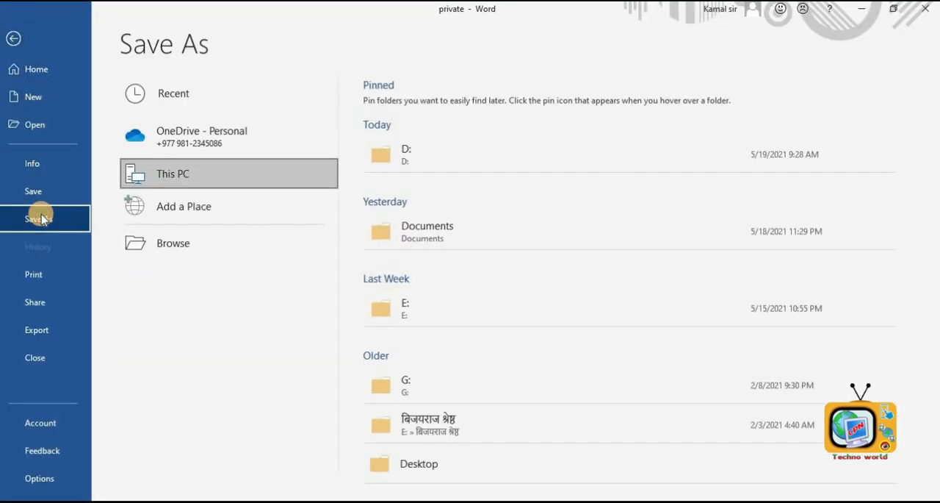
pyautogui.click(407, 153)
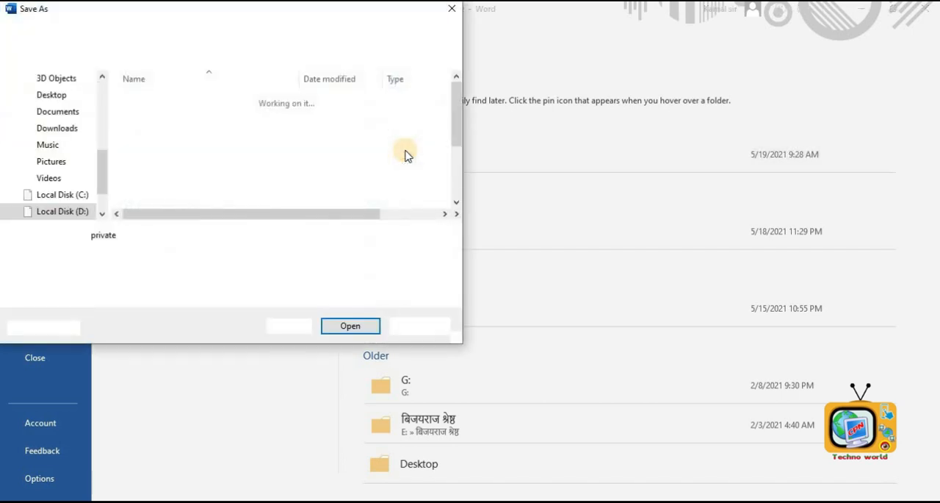
pyautogui.click(406, 154)
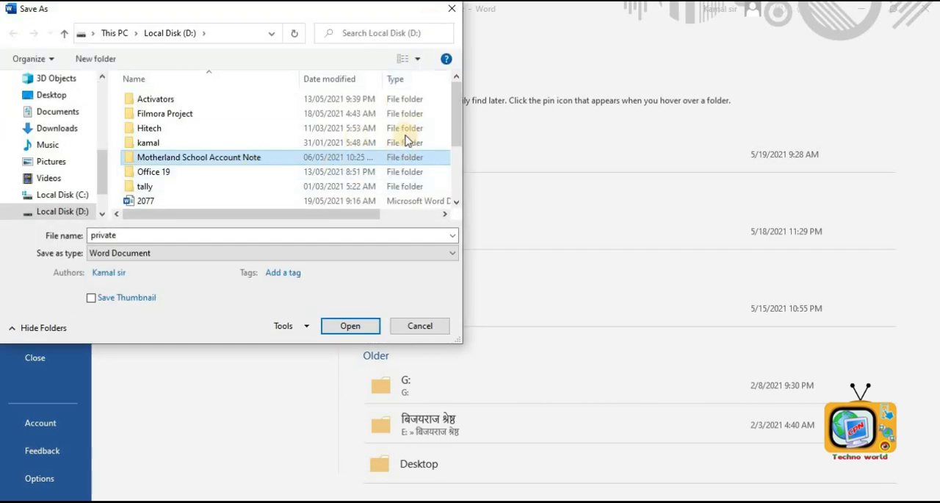
pyautogui.moveTo(455, 102); pyautogui.dragTo(462, 163)
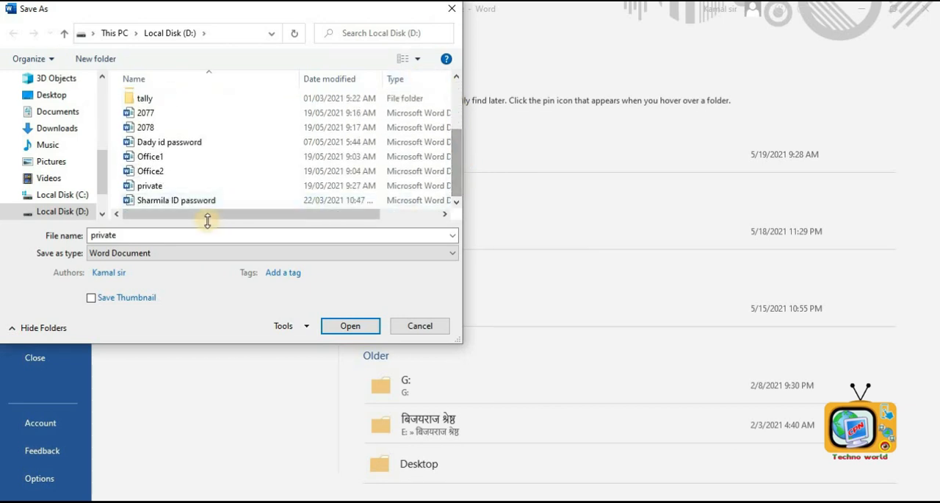
pyautogui.click(242, 186)
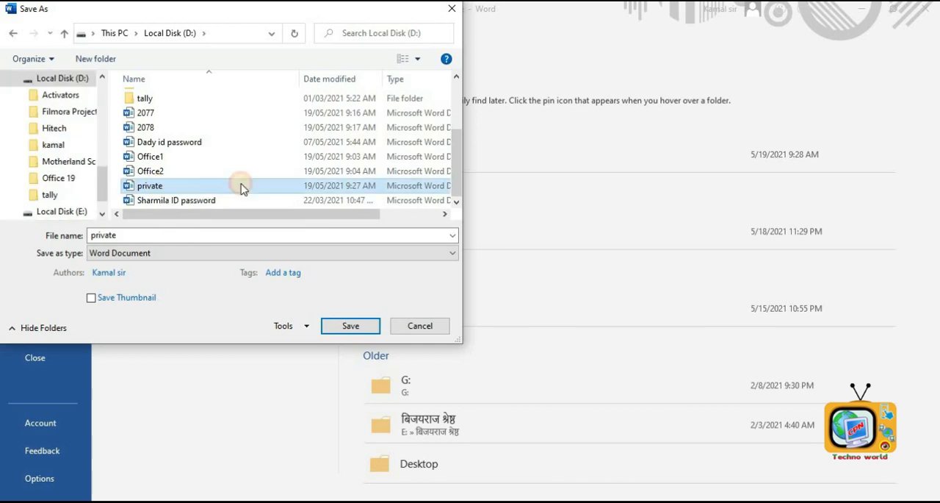
# - Clear the password to open in General Options and save over the private file
pyautogui.click(281, 328)
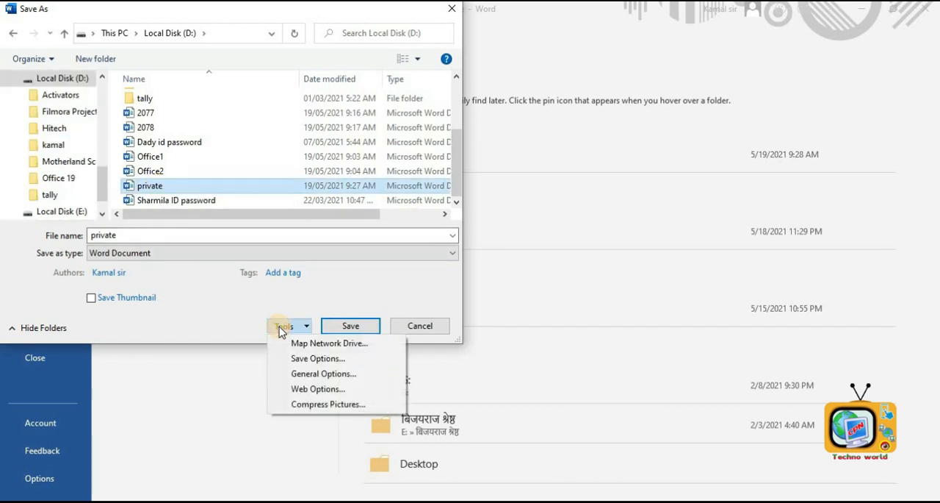
pyautogui.click(298, 375)
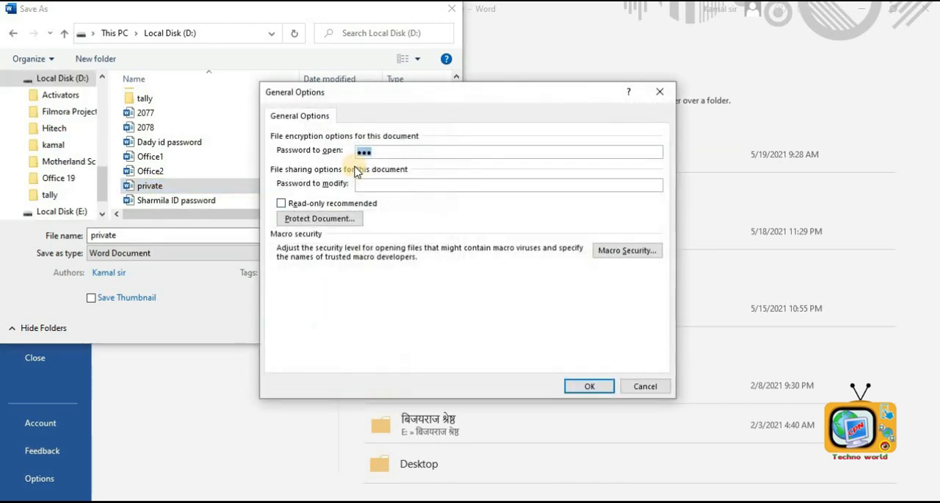
pyautogui.moveTo(357, 152); pyautogui.dragTo(382, 152)
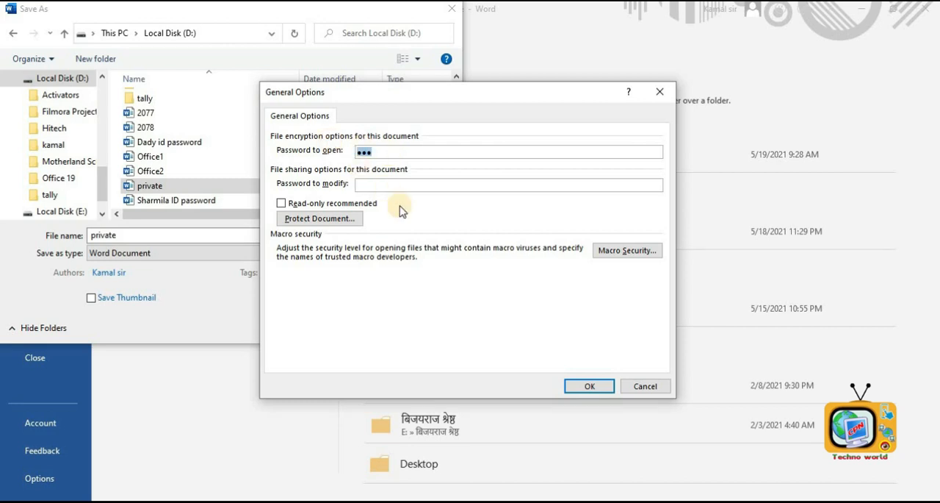
pyautogui.click(589, 385)
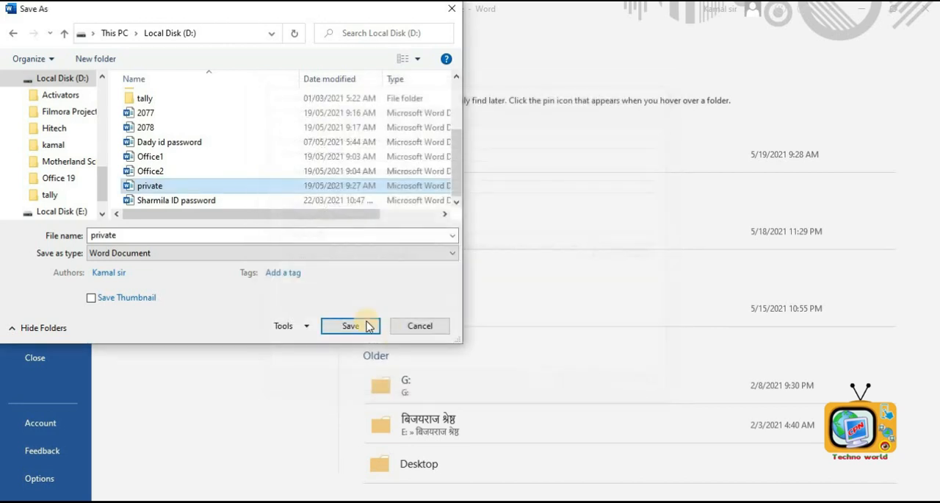
pyautogui.click(360, 327)
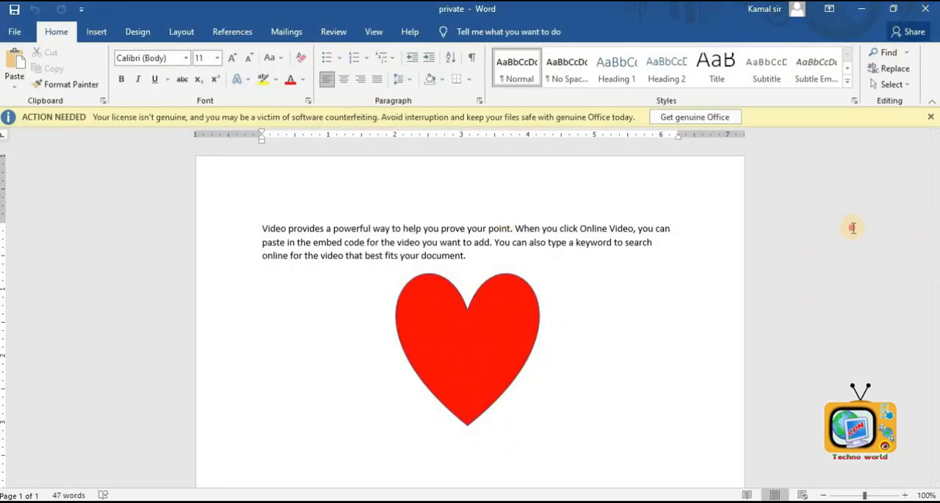
# - Close Word, relaunch it, and open the private document from the recent files
pyautogui.click(930, 9)
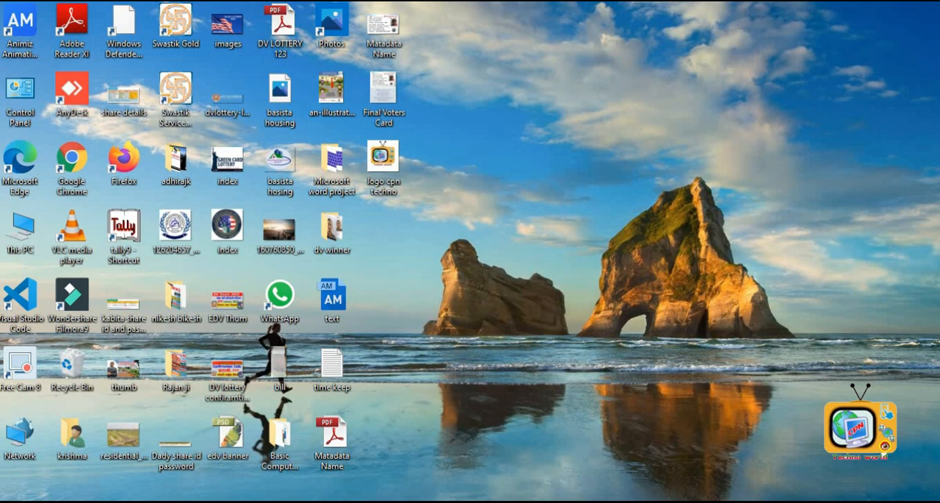
pyautogui.click(96, 501)
pyautogui.click(97, 254)
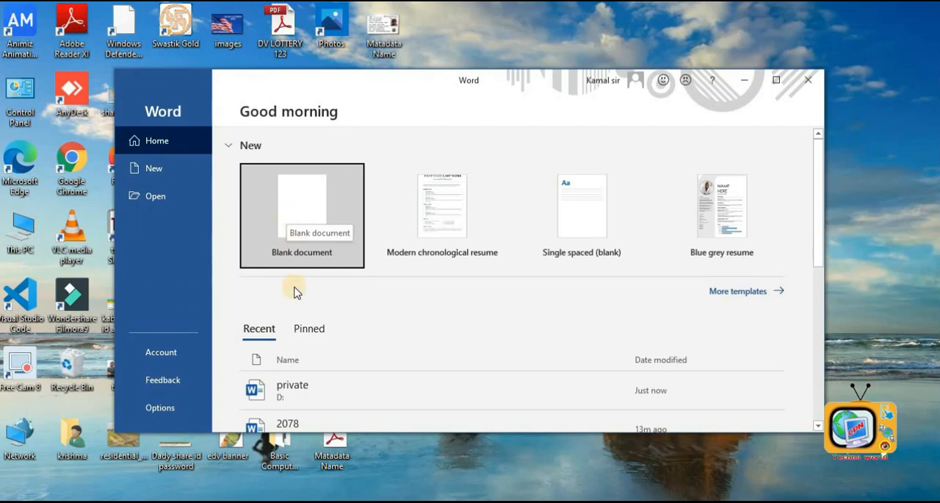
pyautogui.click(296, 386)
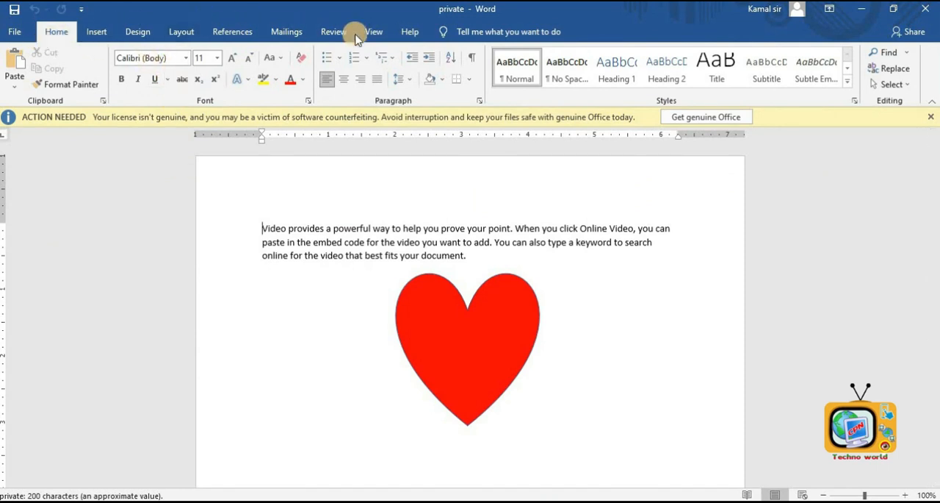
pyautogui.click(556, 302)
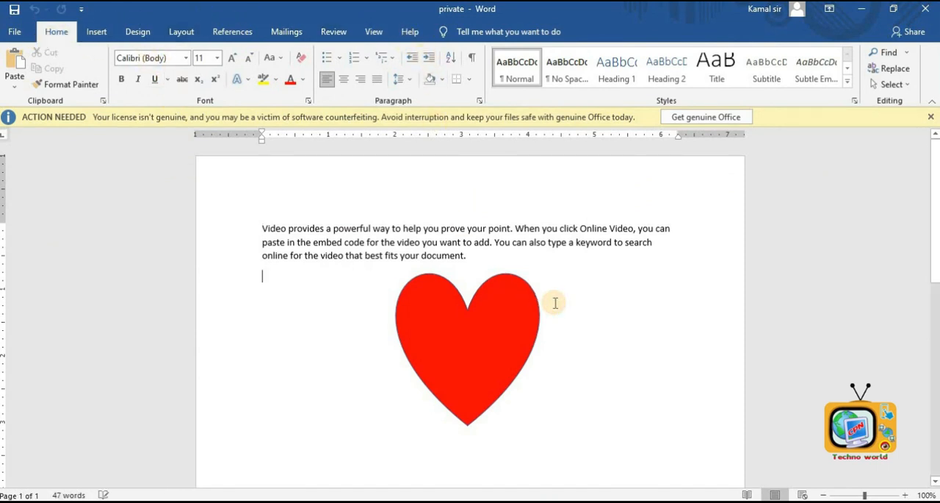